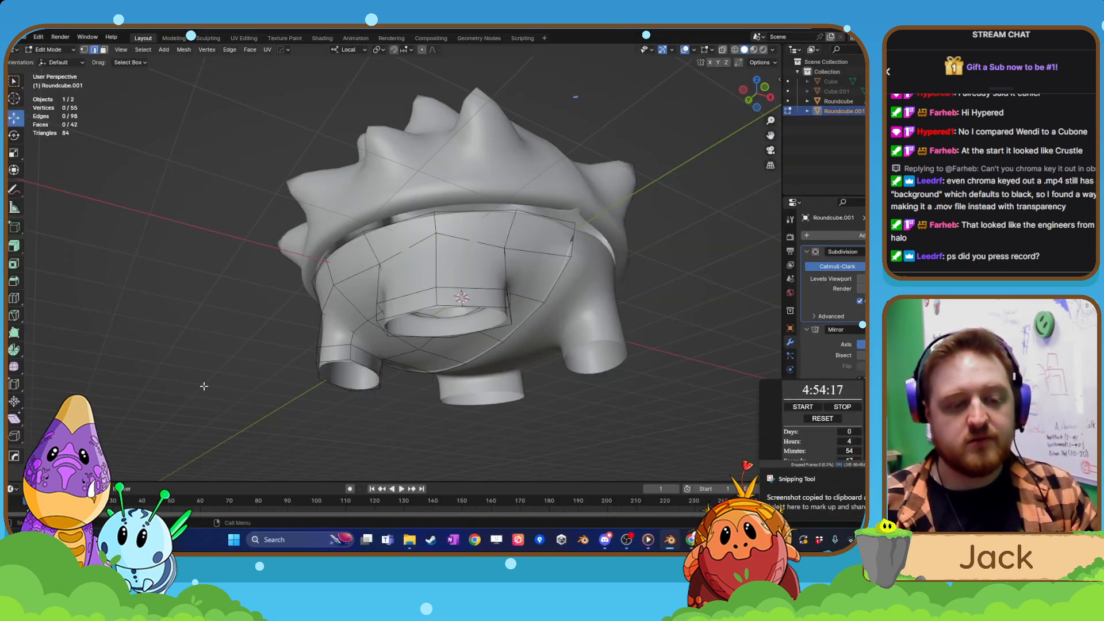
{"action": "middle_click_drag", "start_coordinate": [518, 226], "coordinate": [495, 240]}
{"action": "scroll", "coordinate": [503, 248], "scroll_direction": "up", "scroll_amount": 2}
{"action": "scroll", "coordinate": [499, 274], "scroll_direction": "up", "scroll_amount": 2}
{"action": "scroll", "coordinate": [499, 276], "scroll_direction": "down", "scroll_amount": 3}
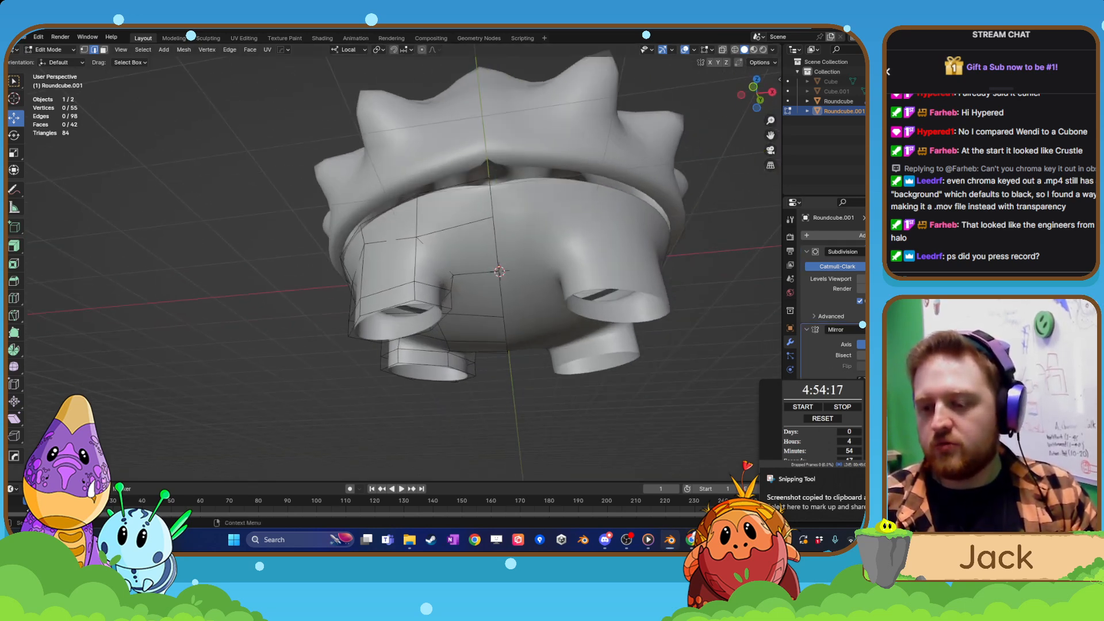
{"action": "left_click", "coordinate": [601, 546]}
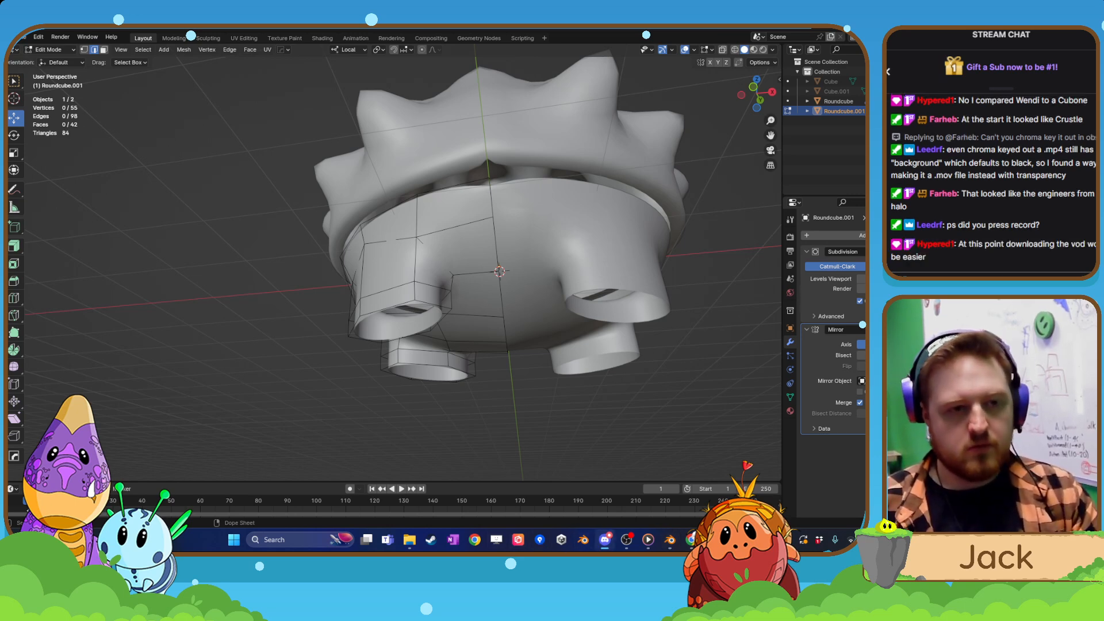
{"action": "left_click", "coordinate": [343, 374]}
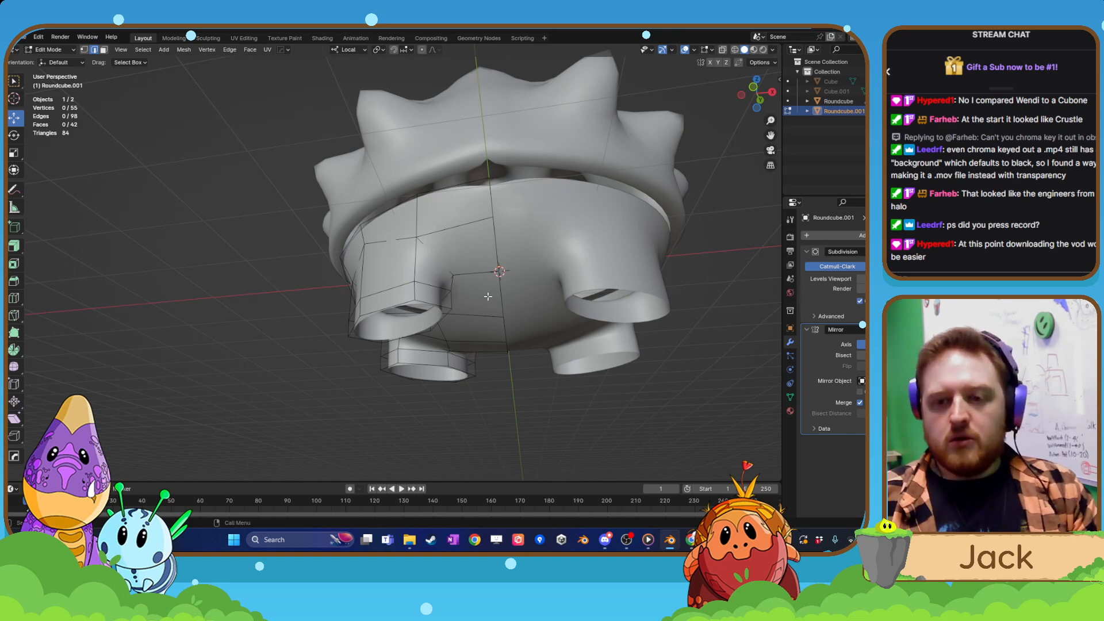
Select the edge loop along the legged body's mirror seam and check the seam gap in Object Mode.
{"action": "middle_click_drag", "start_coordinate": [488, 296], "coordinate": [472, 275]}
{"action": "left_click", "coordinate": [445, 245], "text": "alt"}
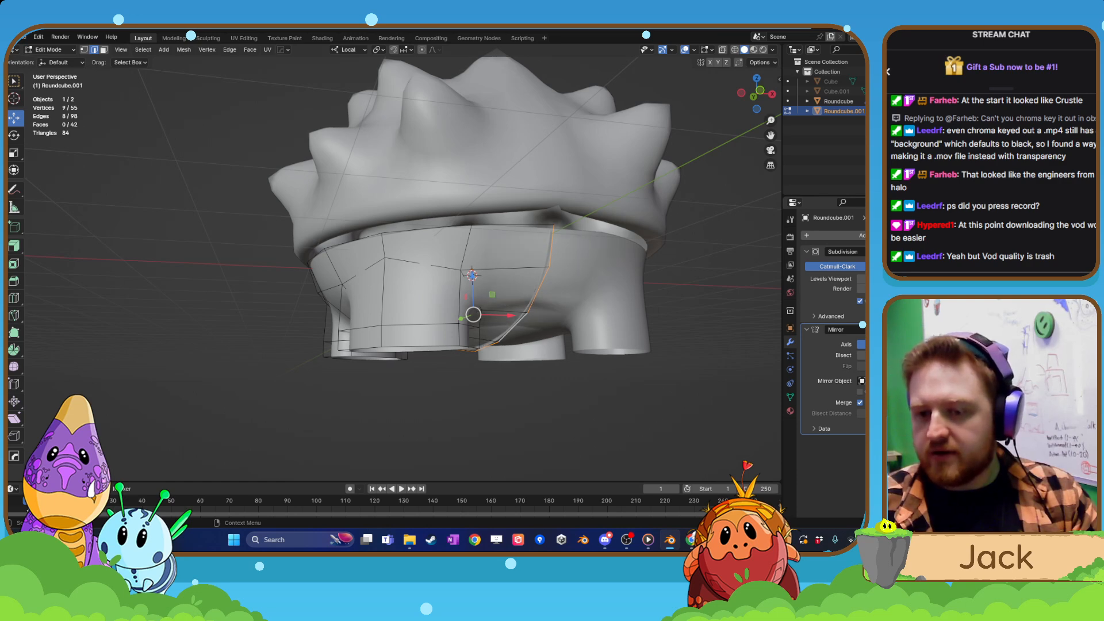
{"action": "middle_click_drag", "start_coordinate": [496, 372], "coordinate": [540, 374]}
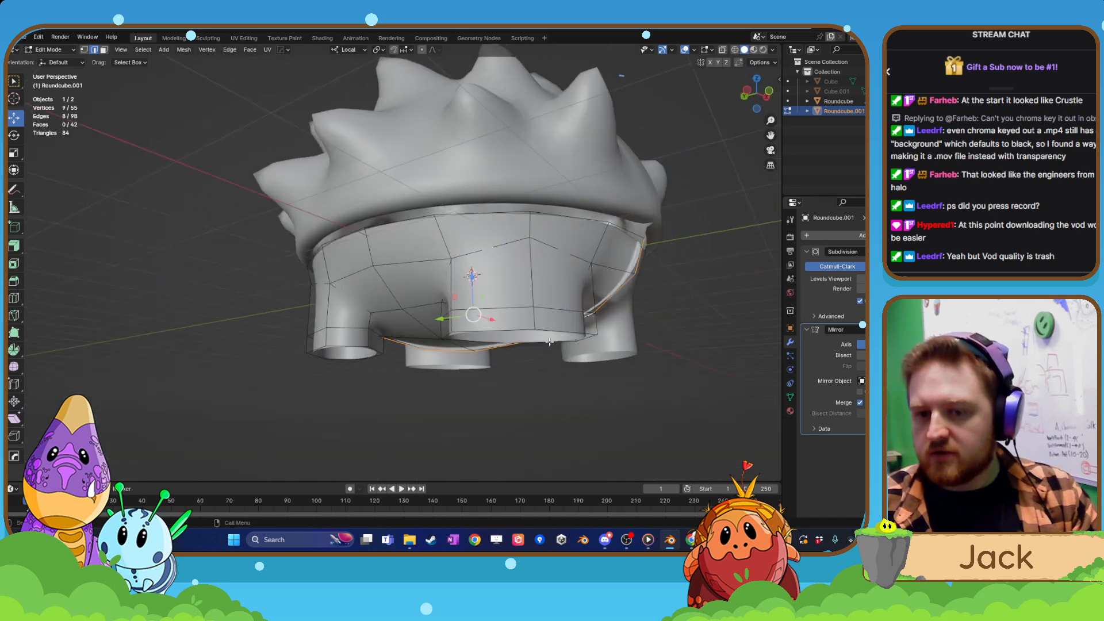
{"action": "key", "text": "Tab"}
{"action": "scroll", "coordinate": [569, 278], "scroll_direction": "down", "scroll_amount": 2}
{"action": "middle_click_drag", "start_coordinate": [568, 277], "coordinate": [497, 310]}
{"action": "scroll", "coordinate": [502, 313], "scroll_direction": "up", "scroll_amount": 2}
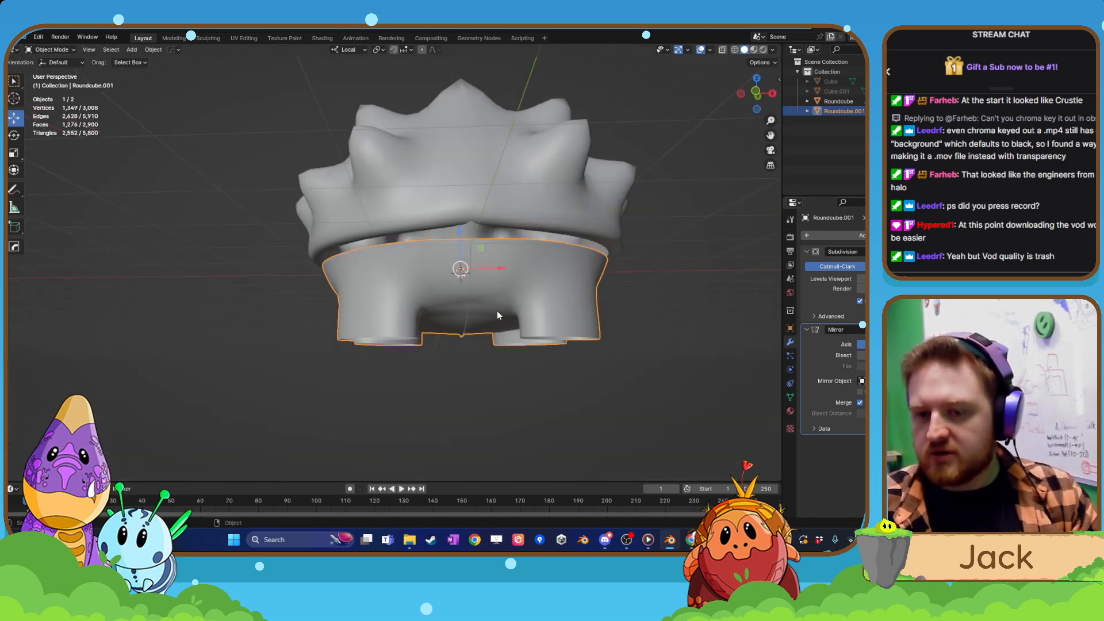
Shift the body's seam edge loop about -0.217 m along its local X axis, away from the mirror line.
{"action": "key", "text": "Tab"}
{"action": "middle_click_drag", "start_coordinate": [551, 261], "coordinate": [542, 258]}
{"action": "scroll", "coordinate": [542, 259], "scroll_direction": "up", "scroll_amount": 2}
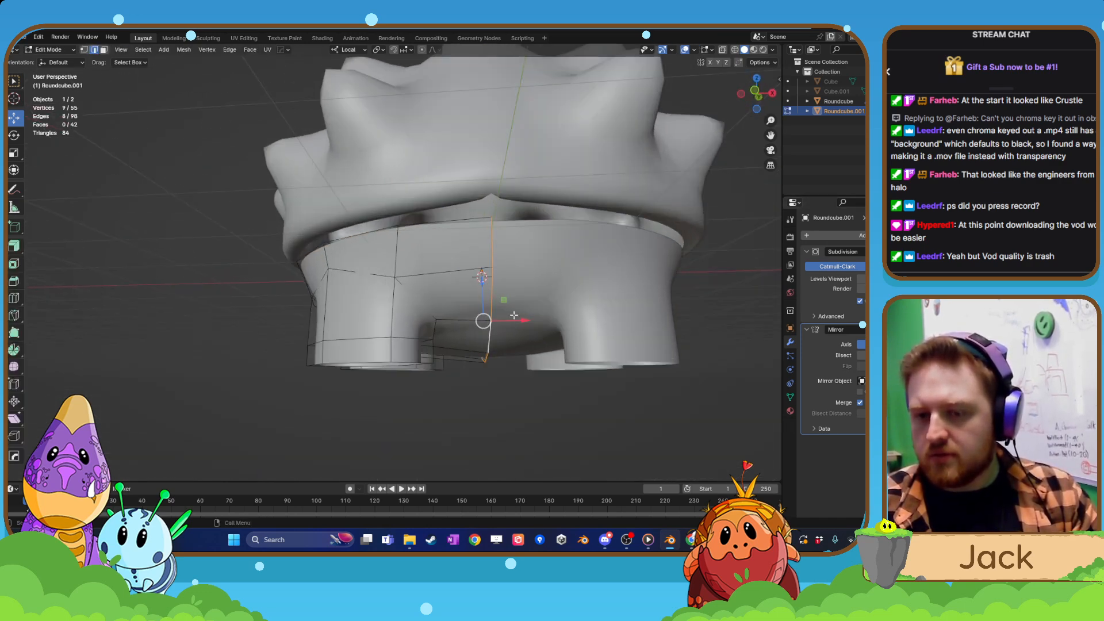
{"action": "left_click_drag", "start_coordinate": [525, 320], "coordinate": [499, 320]}
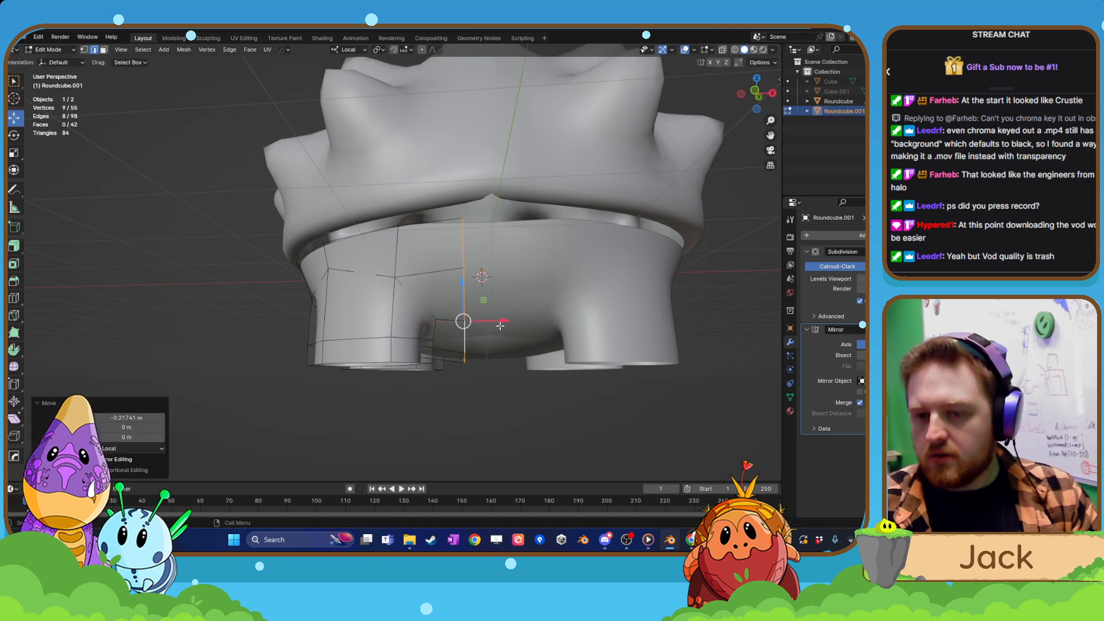
{"action": "key", "text": "Tab"}
{"action": "mouse_move", "coordinate": [500, 320]}
{"action": "middle_mouse_down"}
{"action": "mouse_move", "coordinate": [509, 281]}
{"action": "mouse_move", "coordinate": [494, 291]}
{"action": "mouse_move", "coordinate": [465, 279]}
{"action": "mouse_move", "coordinate": [510, 309]}
{"action": "mouse_move", "coordinate": [486, 306]}
{"action": "middle_mouse_up"}
{"action": "key", "text": "Tab"}
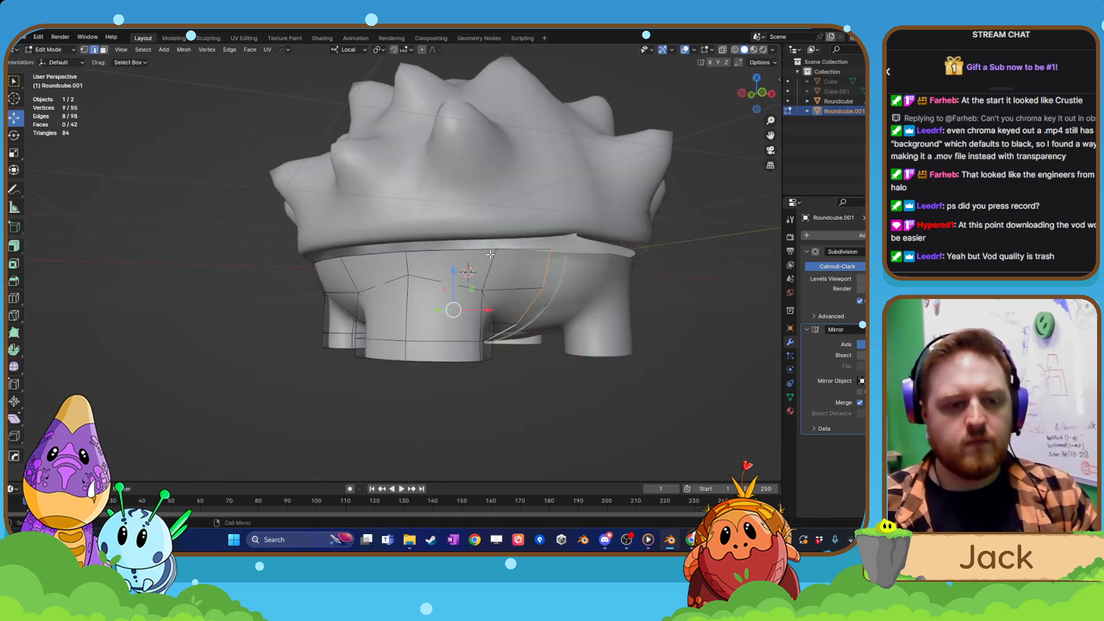
Move the seam edge loop back about 0.208 m along local X toward the mirror line and inspect the gap.
{"action": "middle_click_drag", "start_coordinate": [490, 254], "coordinate": [470, 300]}
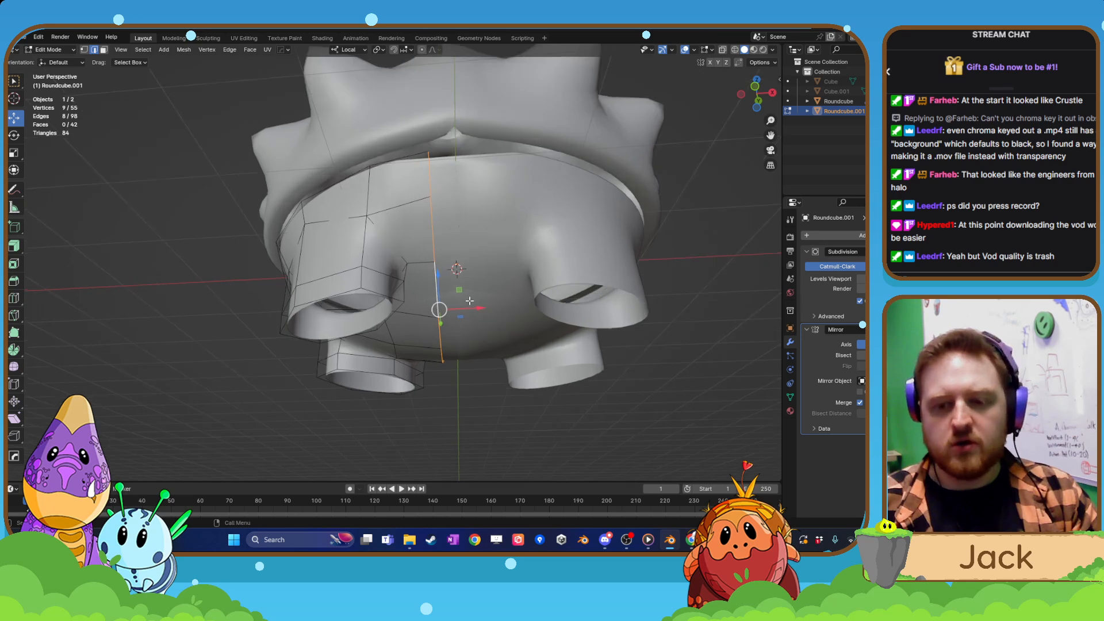
{"action": "left_click_drag", "start_coordinate": [478, 308], "coordinate": [506, 310]}
{"action": "middle_click_drag", "start_coordinate": [506, 310], "coordinate": [473, 328]}
{"action": "key", "text": "Tab"}
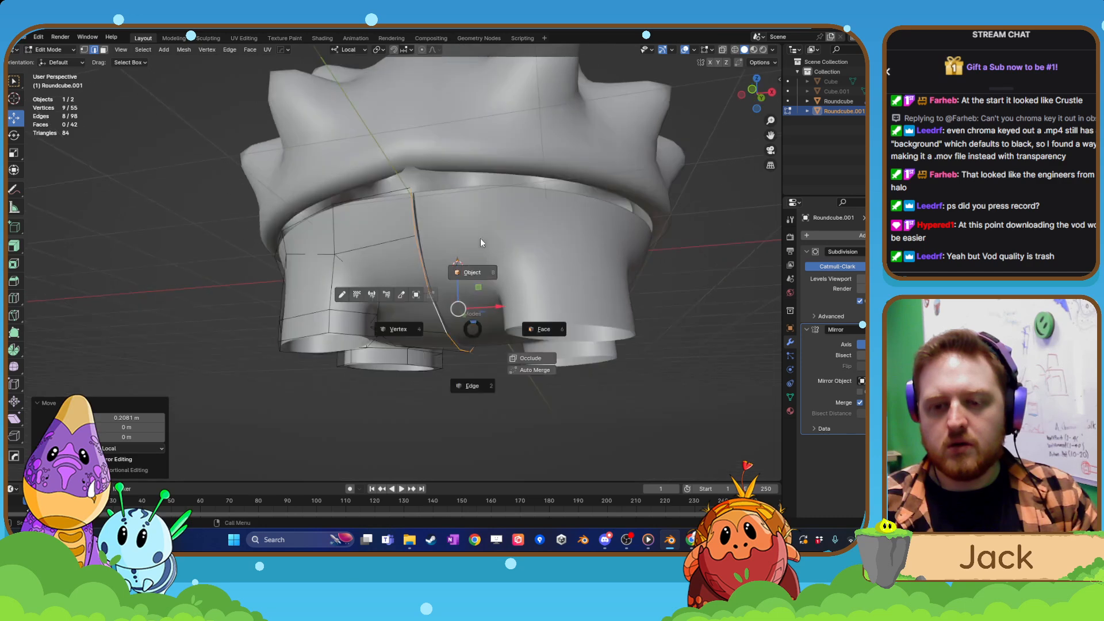
{"action": "left_click", "coordinate": [467, 318]}
{"action": "scroll", "coordinate": [427, 275], "scroll_direction": "up", "scroll_amount": 6}
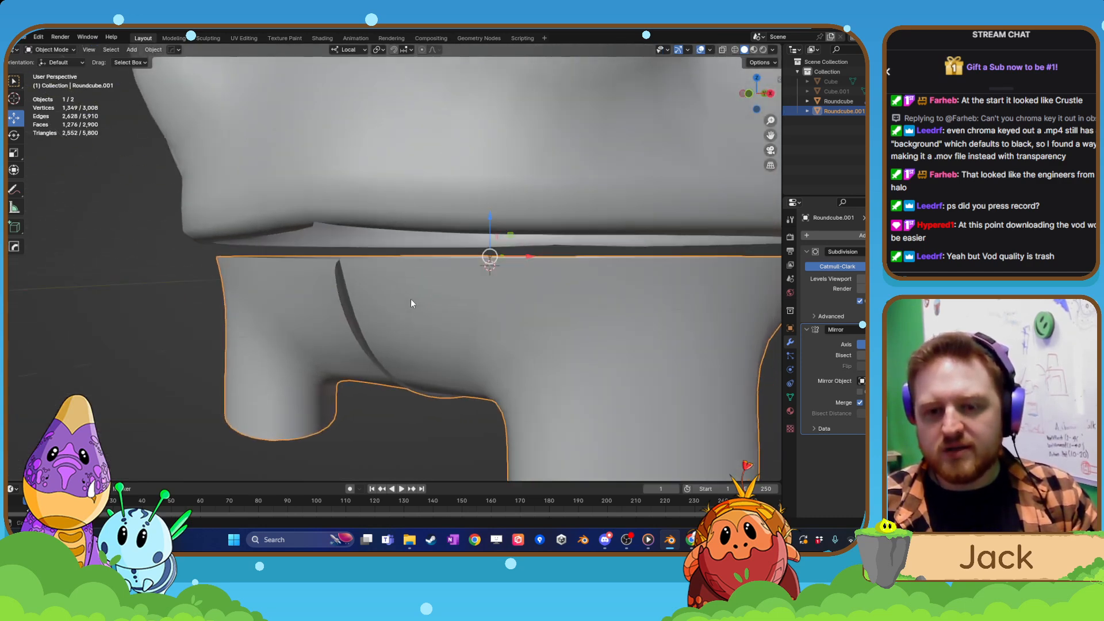
{"action": "middle_click_drag", "start_coordinate": [404, 309], "coordinate": [437, 307]}
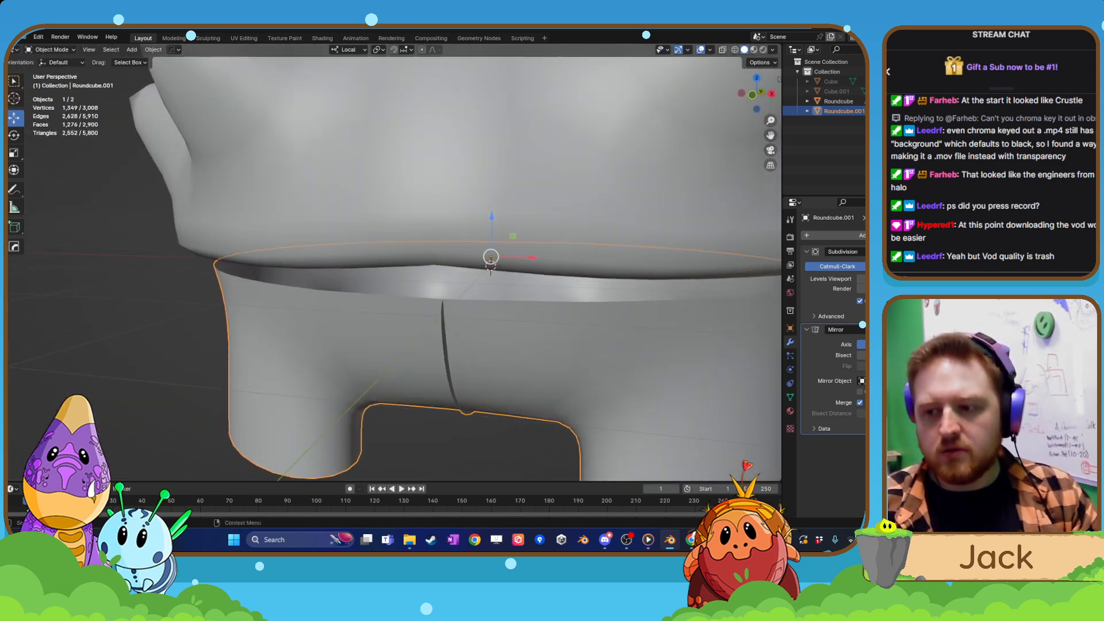
Place the body's Mirror modifier above its Subdivision modifier in the modifier stack.
{"action": "left_click_drag", "start_coordinate": [948, 330], "coordinate": [948, 251]}
{"action": "middle_click_drag", "start_coordinate": [590, 338], "coordinate": [454, 301]}
{"action": "scroll", "coordinate": [597, 315], "scroll_direction": "down", "scroll_amount": 3}
{"action": "scroll", "coordinate": [595, 315], "scroll_direction": "down", "scroll_amount": 5}
Examine the spiky shell's mesh in Edit Mode, then reselect the legged body in Object Mode.
{"action": "left_click", "coordinate": [453, 222]}
{"action": "scroll", "coordinate": [443, 303], "scroll_direction": "up", "scroll_amount": 2}
{"action": "key", "text": "Tab"}
{"action": "left_click", "coordinate": [443, 263]}
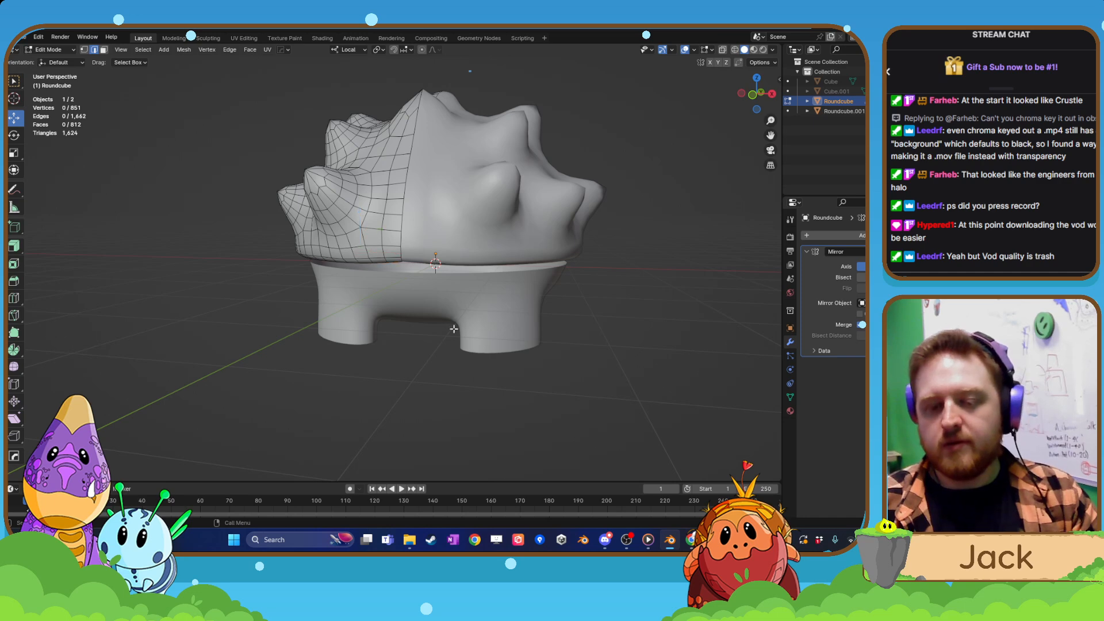
{"action": "key", "text": "Tab"}
{"action": "left_click", "coordinate": [447, 289]}
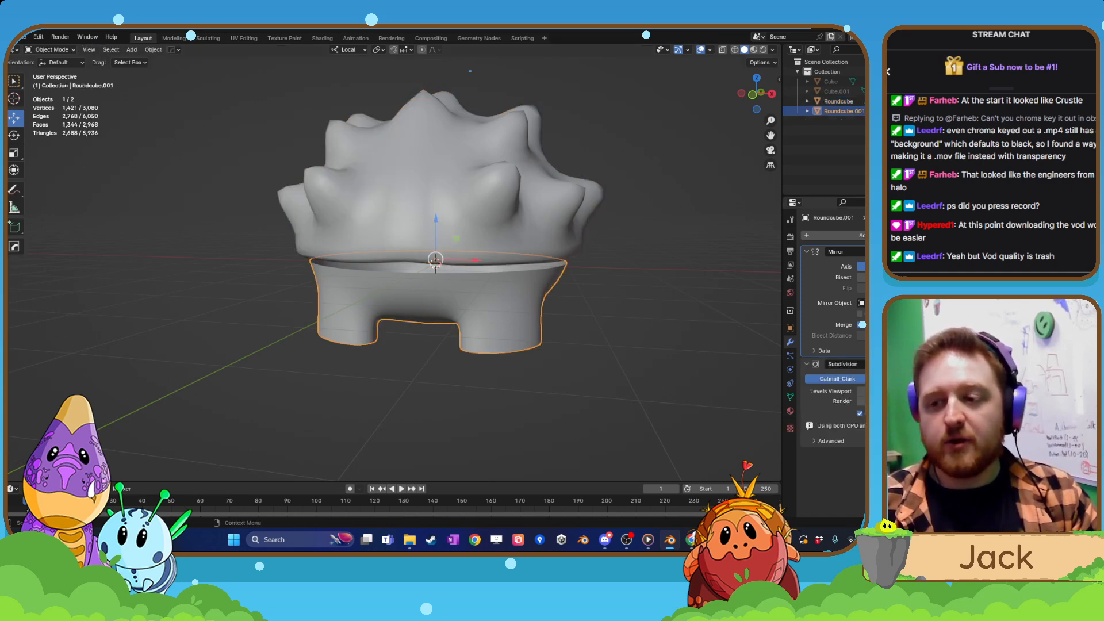
Apply the Subdivision modifier on the legged body.
{"action": "left_click", "coordinate": [907, 251]}
{"action": "left_click", "coordinate": [907, 364]}
{"action": "left_click", "coordinate": [895, 377]}
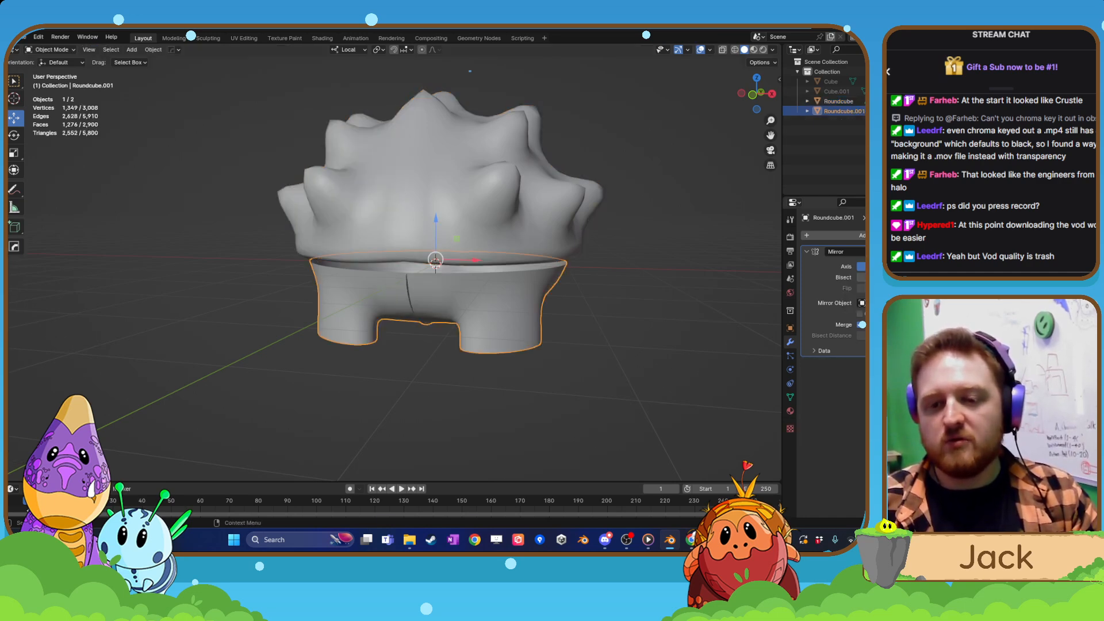
Show the spiky shell and the legged body together in Edit Mode to compare their mesh density.
{"action": "middle_click_drag", "start_coordinate": [436, 322], "coordinate": [532, 327]}
{"action": "key", "text": "Tab"}
{"action": "key", "text": "Tab"}
{"action": "left_click", "coordinate": [464, 240]}
{"action": "key", "text": "Tab"}
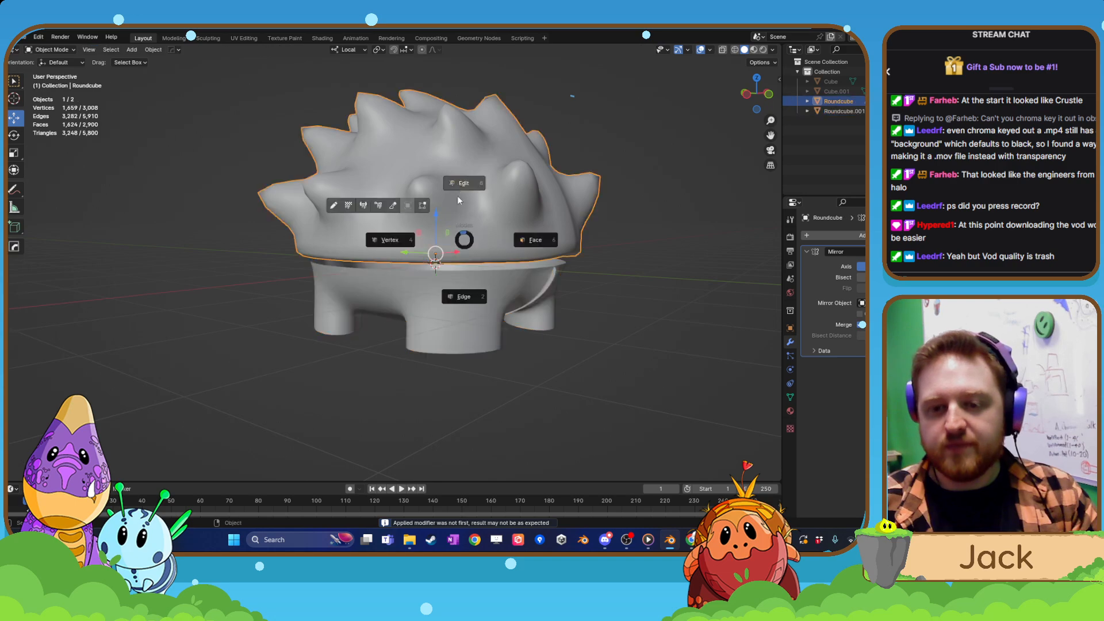
{"action": "left_click", "coordinate": [457, 195]}
{"action": "key", "text": "Tab"}
{"action": "left_click", "coordinate": [475, 292], "text": "shift"}
Undo applying the body's Subdivision modifier and the reordering of its modifiers.
{"action": "key", "text": "Tab"}
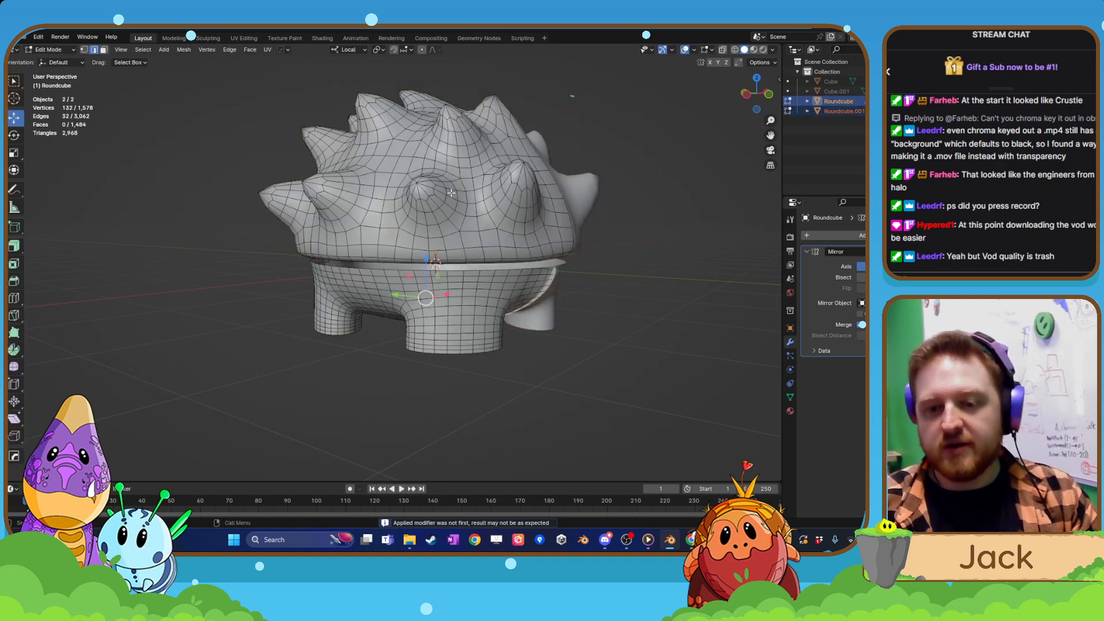
{"action": "scroll", "coordinate": [451, 193], "scroll_direction": "up", "scroll_amount": 3}
{"action": "middle_click_drag", "start_coordinate": [452, 193], "coordinate": [547, 216]}
{"action": "key", "text": "Tab"}
{"action": "left_click", "coordinate": [547, 216]}
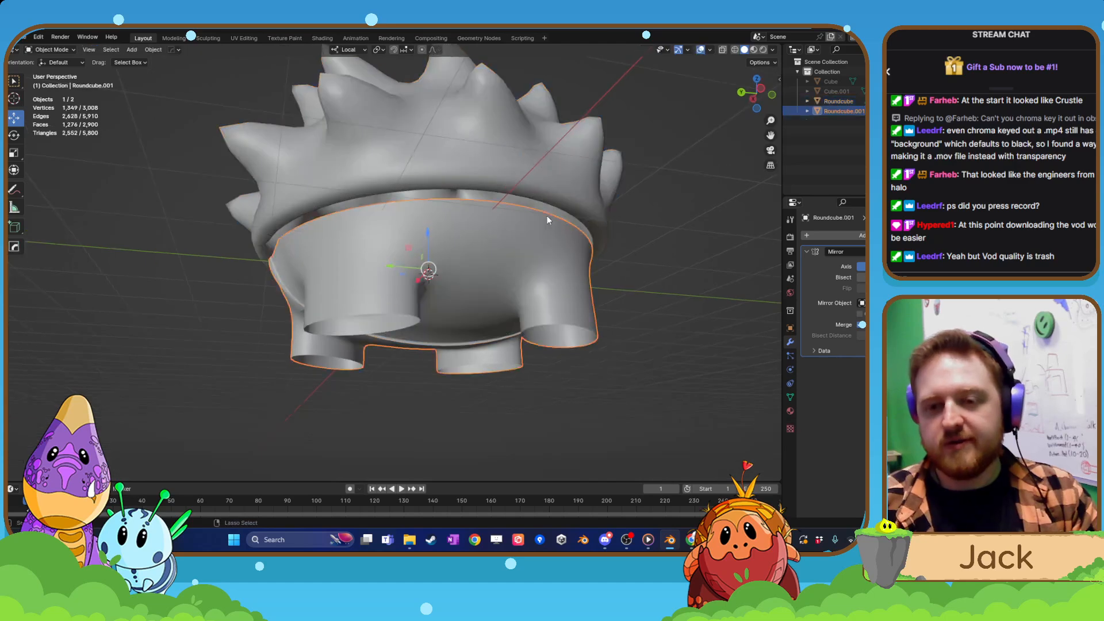
{"action": "left_click", "coordinate": [547, 215]}
{"action": "left_click", "coordinate": [547, 216]}
{"action": "left_click", "coordinate": [547, 216]}
{"action": "key", "text": "Tab"}
Lower the body's Subdivision viewport level by one and return to Edit Mode.
{"action": "key", "text": "Tab"}
{"action": "left_click", "coordinate": [547, 216]}
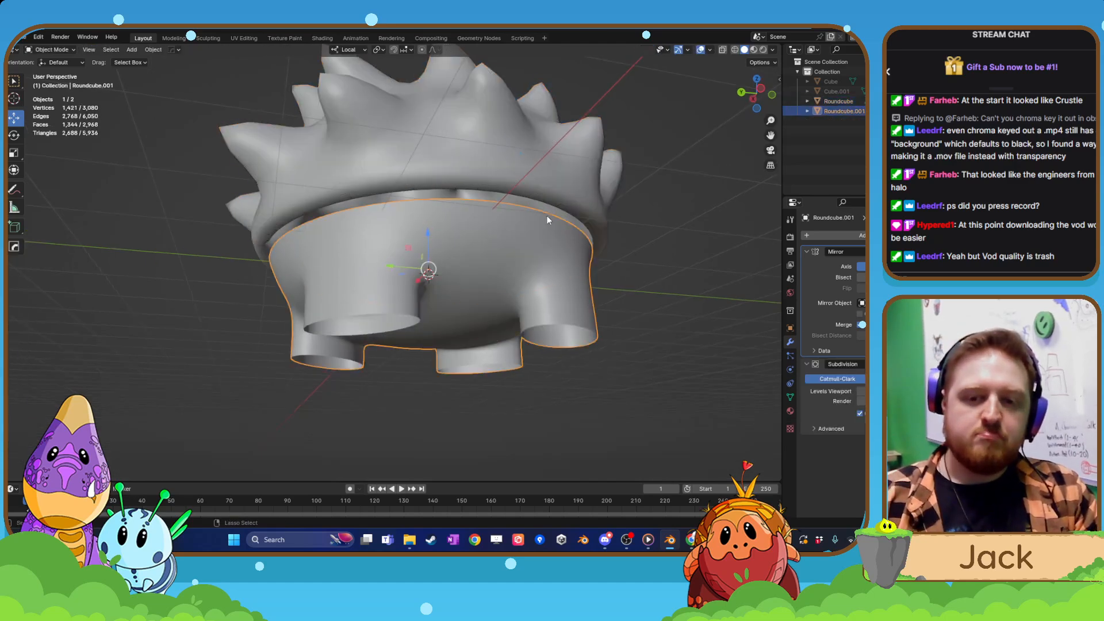
{"action": "key", "text": "Tab"}
{"action": "key", "text": "Tab"}
{"action": "middle_click_drag", "start_coordinate": [547, 216], "coordinate": [461, 251]}
{"action": "key", "text": "Tab"}
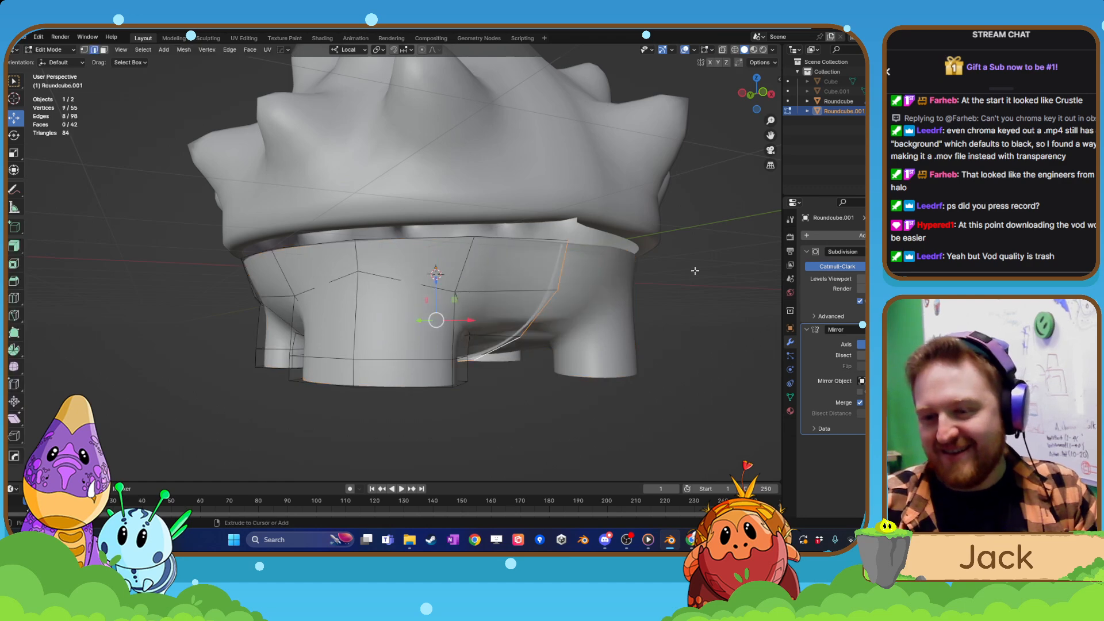
{"action": "key", "text": "Tab"}
{"action": "key", "text": "Tab"}
{"action": "key", "text": "Tab"}
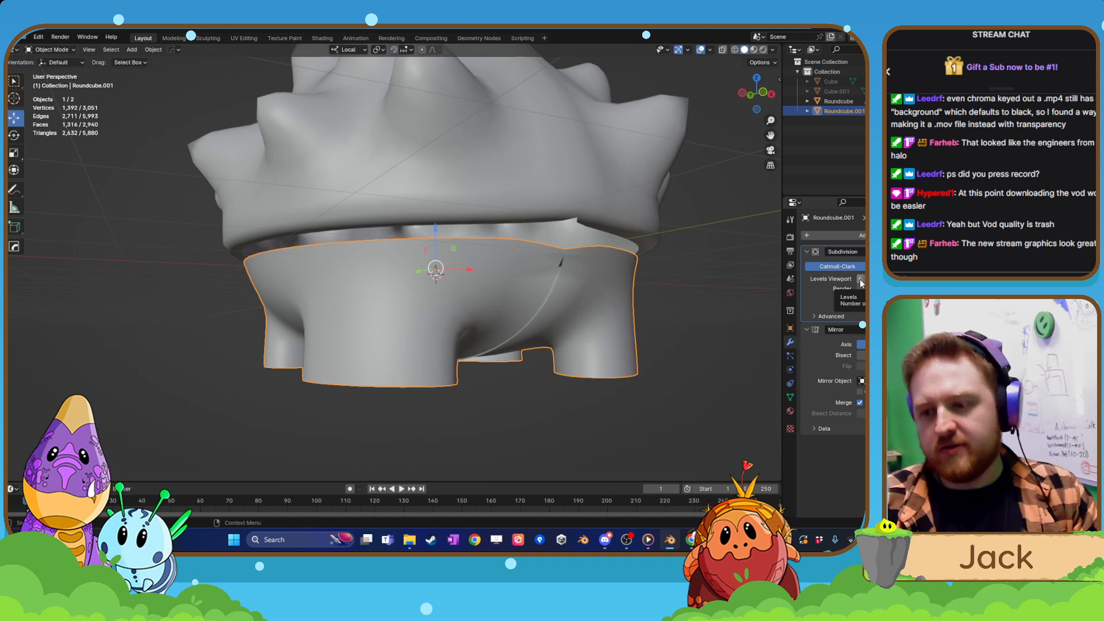
{"action": "left_click", "coordinate": [860, 280]}
{"action": "middle_click_drag", "start_coordinate": [580, 288], "coordinate": [547, 297]}
{"action": "key", "text": "ctrl+Tab"}
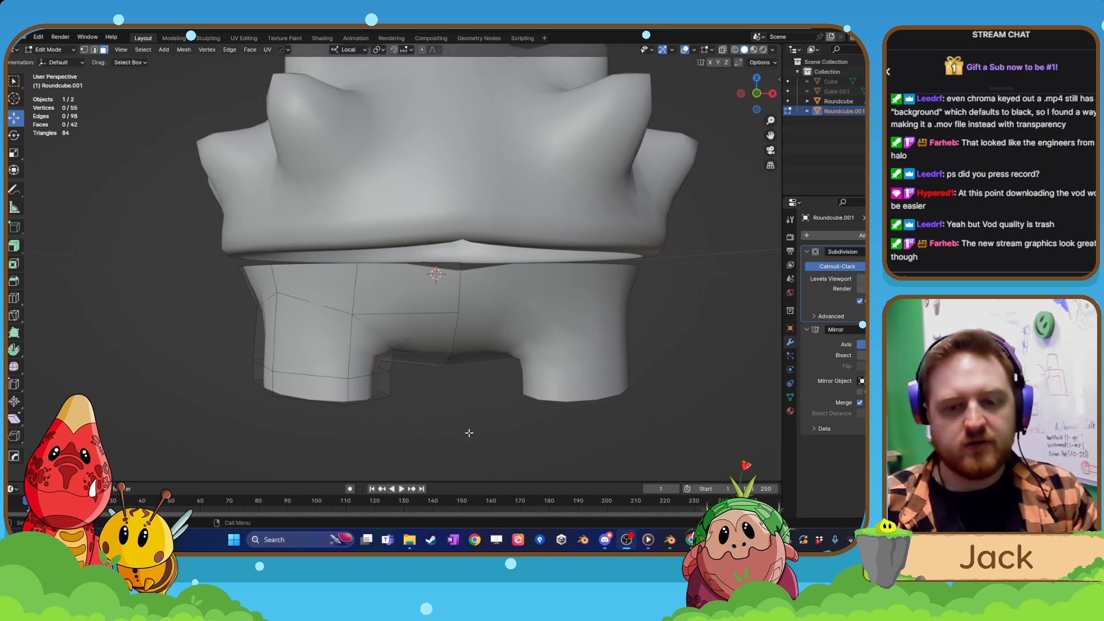
Examine the legged body's coarser subdivided shape and centre seam in both Object Mode and Edit Mode.
{"action": "middle_click_drag", "start_coordinate": [469, 433], "coordinate": [461, 397]}
{"action": "scroll", "coordinate": [441, 394], "scroll_direction": "down", "scroll_amount": 1}
{"action": "key", "text": "Tab"}
{"action": "left_click", "coordinate": [465, 345]}
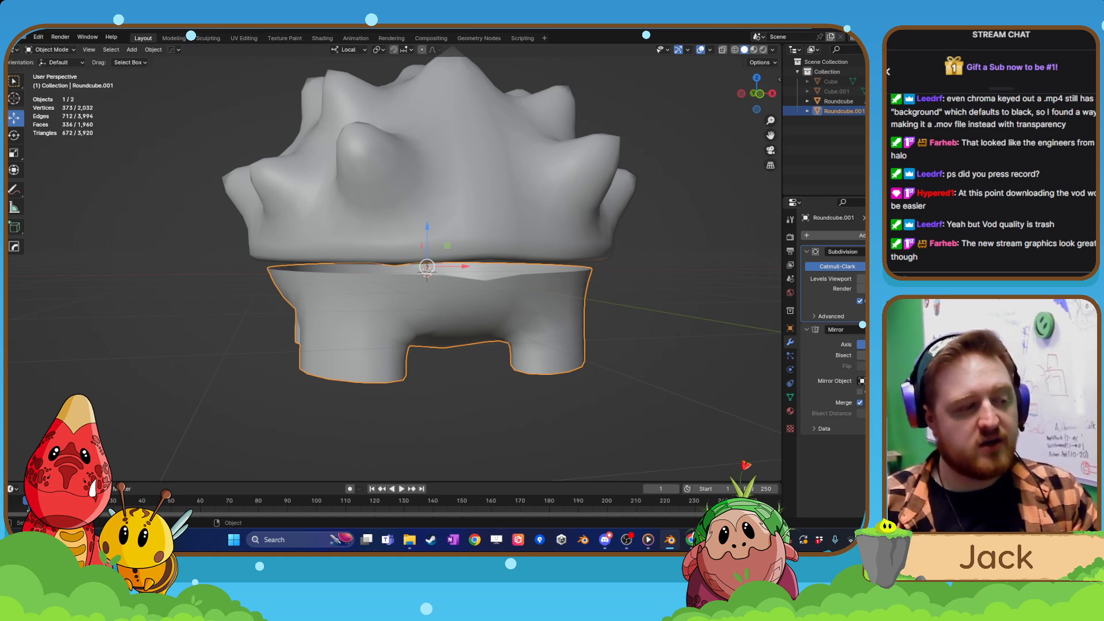
{"action": "middle_click_drag", "start_coordinate": [476, 409], "coordinate": [434, 368]}
{"action": "scroll", "coordinate": [434, 368], "scroll_direction": "up", "scroll_amount": 2}
{"action": "key", "text": "Tab"}
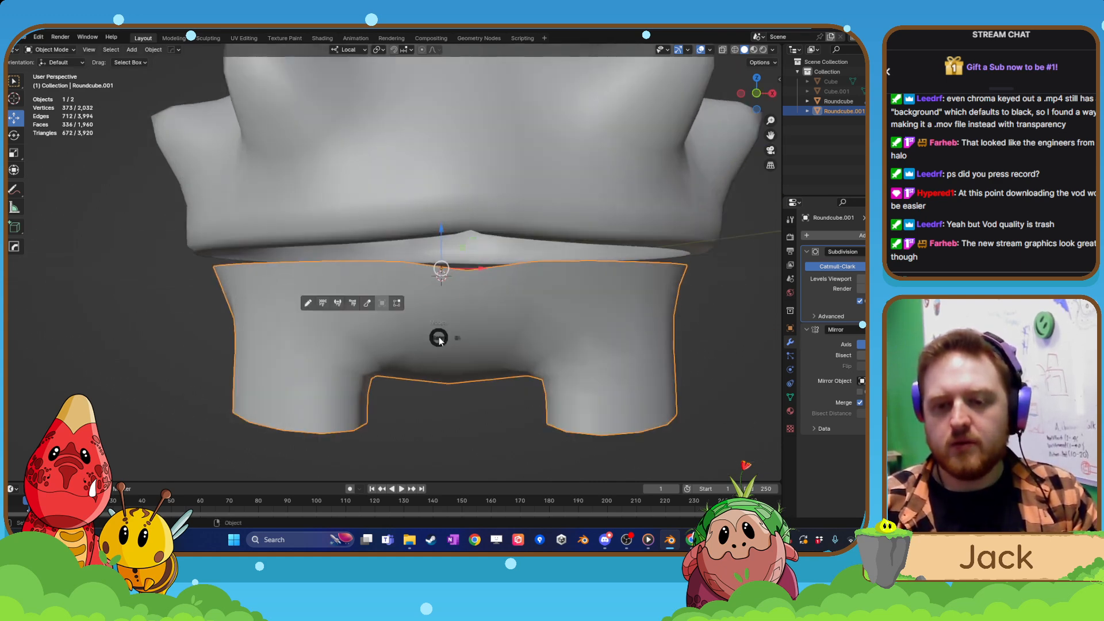
{"action": "left_click", "coordinate": [472, 324]}
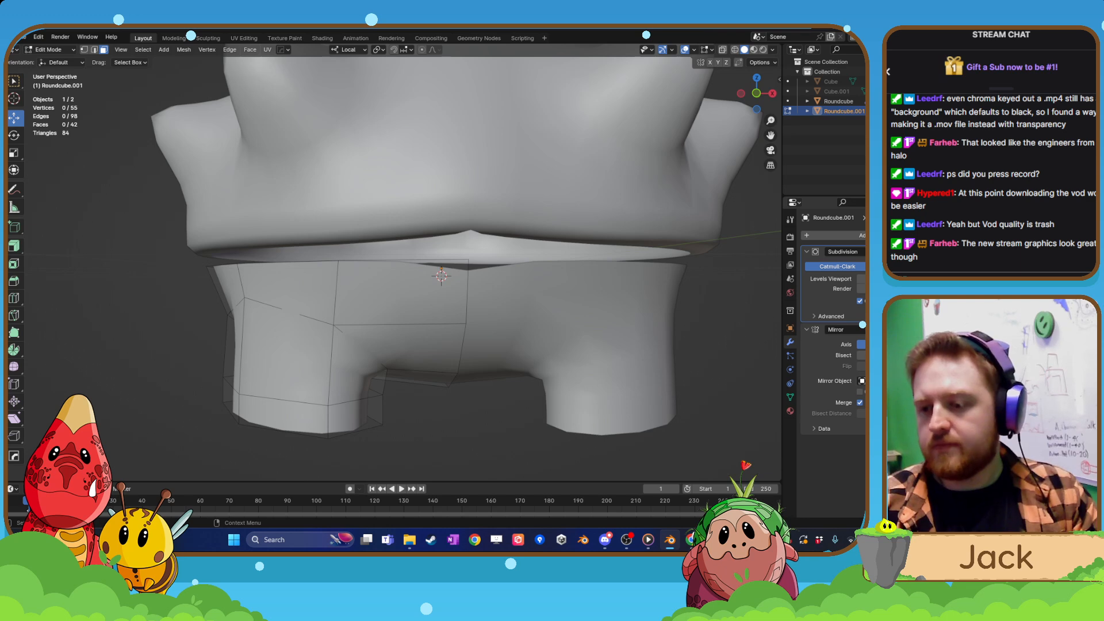
{"action": "scroll", "coordinate": [465, 345], "scroll_direction": "down", "scroll_amount": 2}
{"action": "middle_click_drag", "start_coordinate": [466, 345], "coordinate": [462, 316]}
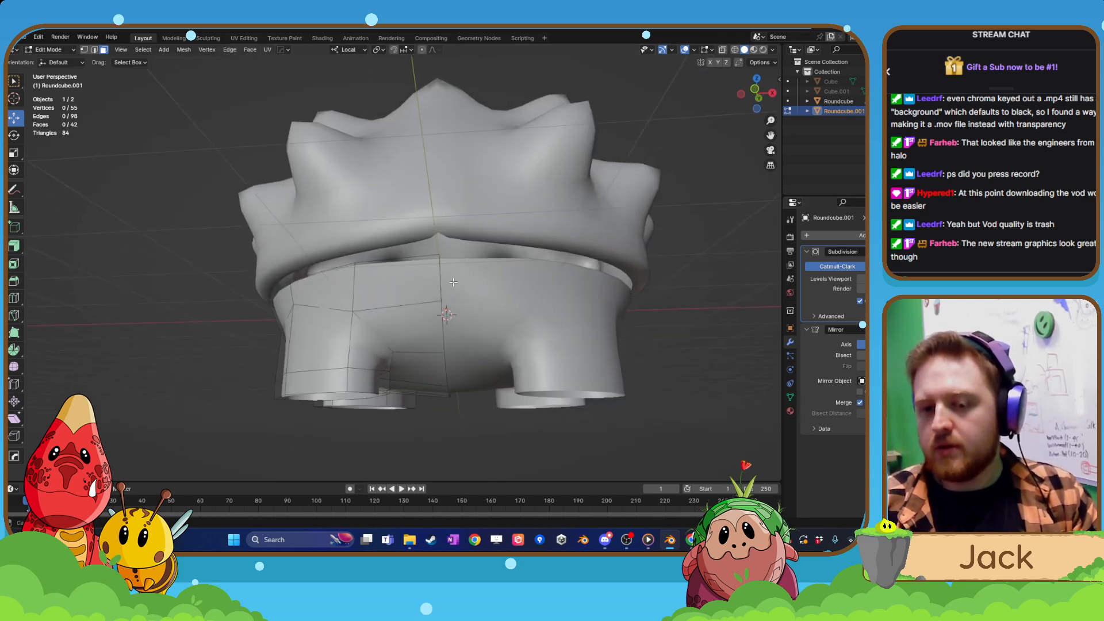
{"action": "scroll", "coordinate": [463, 328], "scroll_direction": "up", "scroll_amount": 2}
{"action": "key", "text": "Tab"}
{"action": "left_click", "coordinate": [411, 325]}
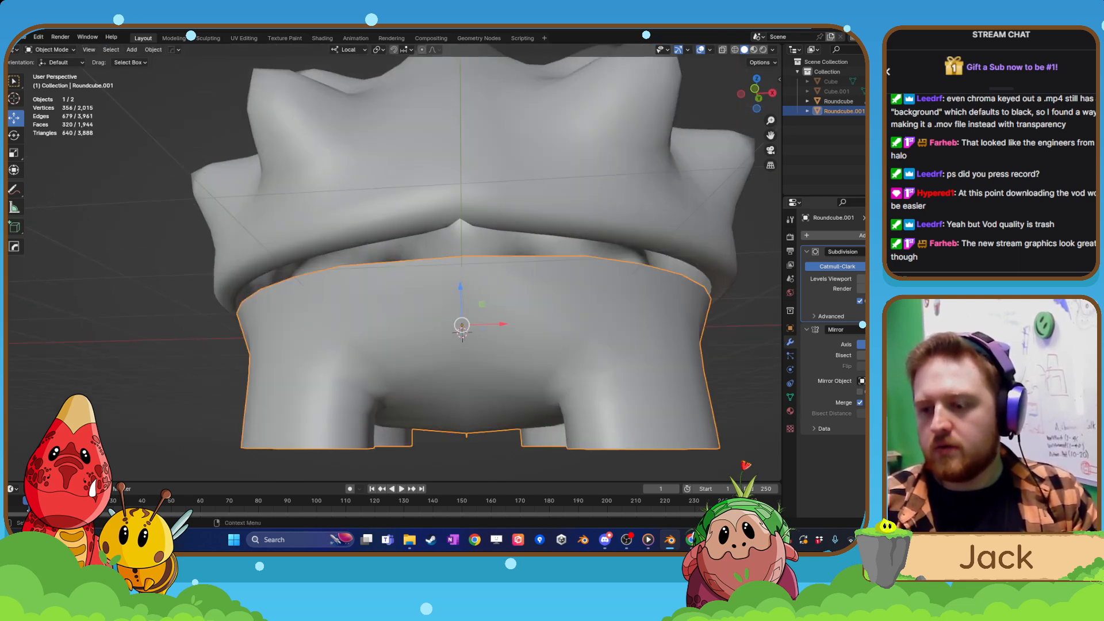
Reorder the body's modifiers so Mirror comes before Subdivision.
{"action": "left_click_drag", "start_coordinate": [917, 329], "coordinate": [917, 233]}
{"action": "scroll", "coordinate": [464, 314], "scroll_direction": "down", "scroll_amount": 2}
{"action": "middle_click_drag", "start_coordinate": [463, 313], "coordinate": [521, 339]}
Inspect the spiky shell's geometry from several sides, switching between Edit Mode and Object Mode.
{"action": "left_click", "coordinate": [481, 244]}
{"action": "key", "text": "Tab"}
{"action": "middle_click_drag", "start_coordinate": [492, 273], "coordinate": [437, 268]}
{"action": "key", "text": "Tab"}
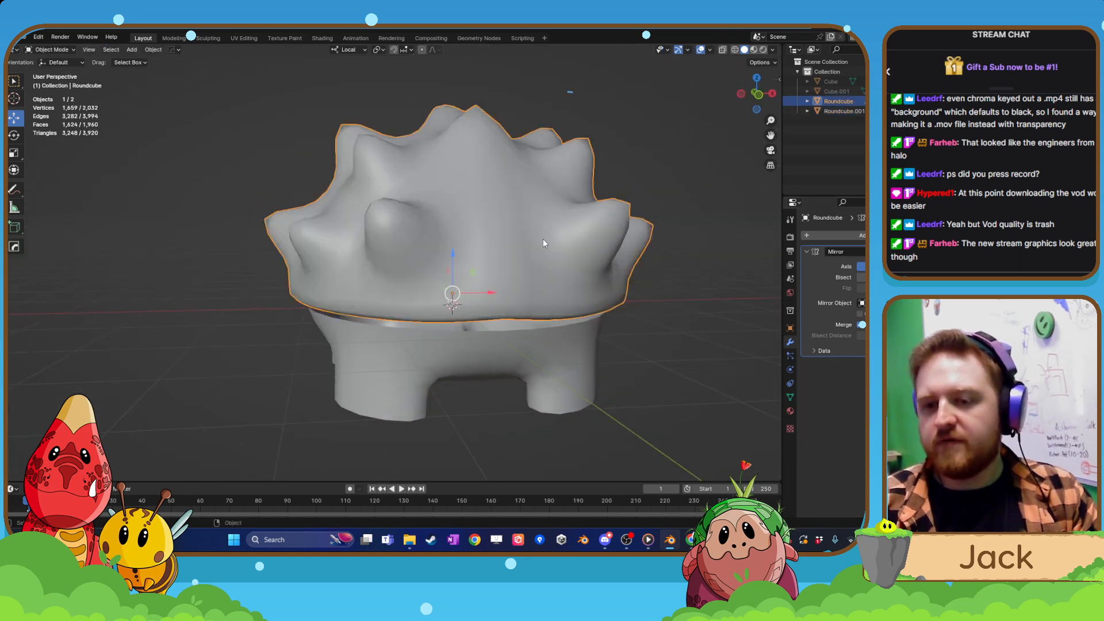
{"action": "key", "text": "Tab"}
{"action": "left_click", "coordinate": [535, 185]}
{"action": "middle_click_drag", "start_coordinate": [466, 208], "coordinate": [410, 254]}
{"action": "key", "text": "Tab"}
{"action": "left_click", "coordinate": [464, 221]}
{"action": "scroll", "coordinate": [487, 240], "scroll_direction": "down", "scroll_amount": 2}
Raise the legged body about 0.109 m along its local Z axis into the spiky shell.
{"action": "left_click", "coordinate": [402, 309]}
{"action": "middle_click_drag", "start_coordinate": [433, 316], "coordinate": [385, 240]}
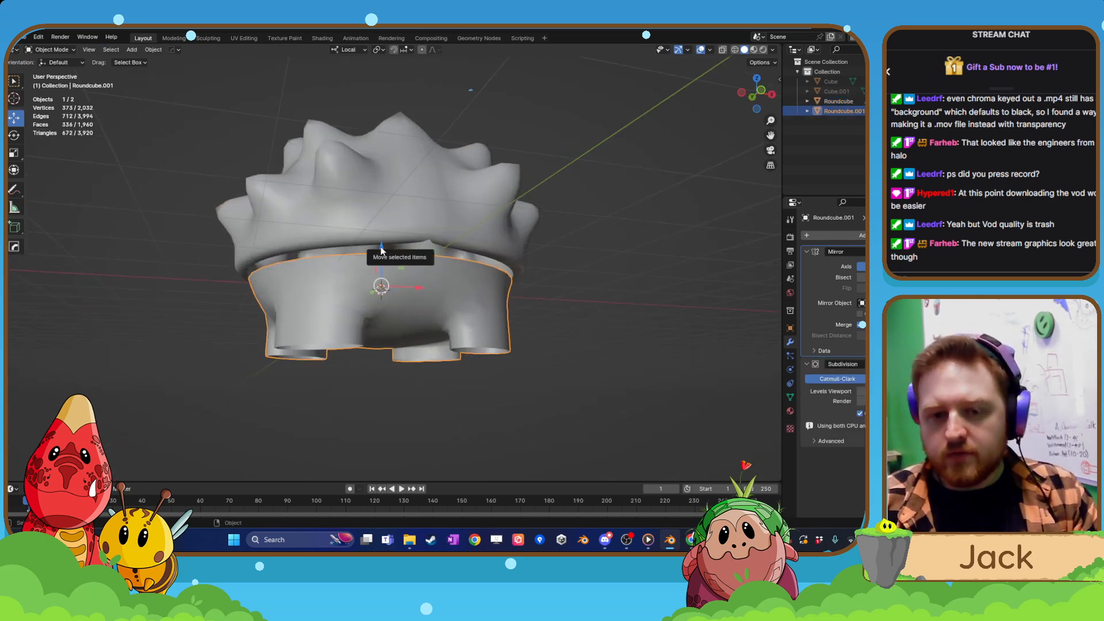
{"action": "left_click_drag", "start_coordinate": [382, 242], "coordinate": [378, 260]}
{"action": "middle_click_drag", "start_coordinate": [379, 260], "coordinate": [412, 219]}
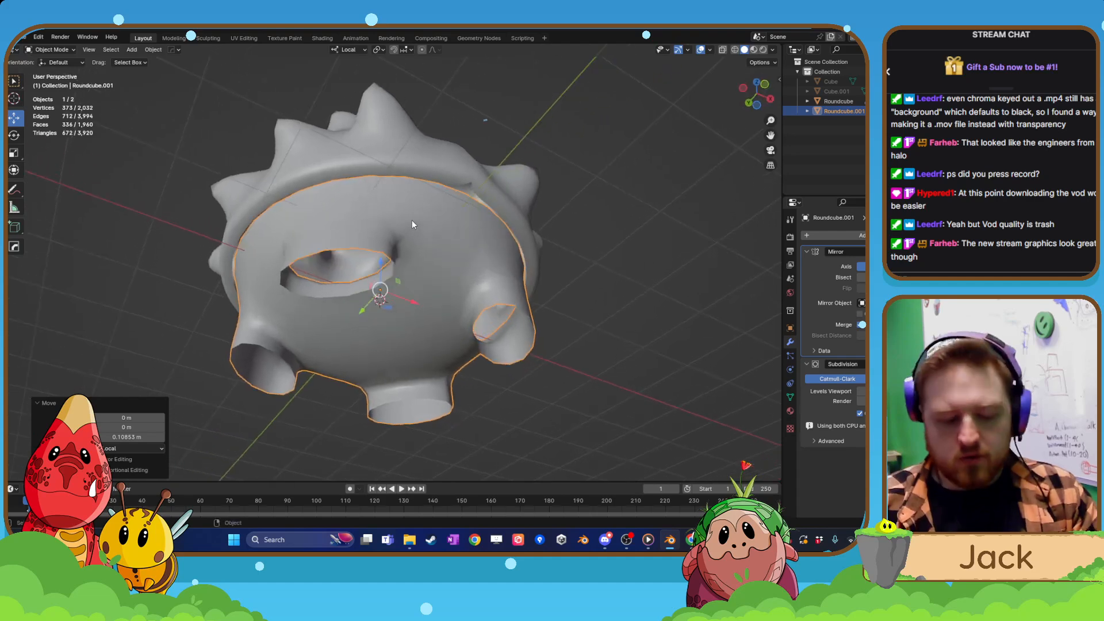
Scale the legged body uniformly by about 1.01 and deselect it.
{"action": "key", "text": "s"}
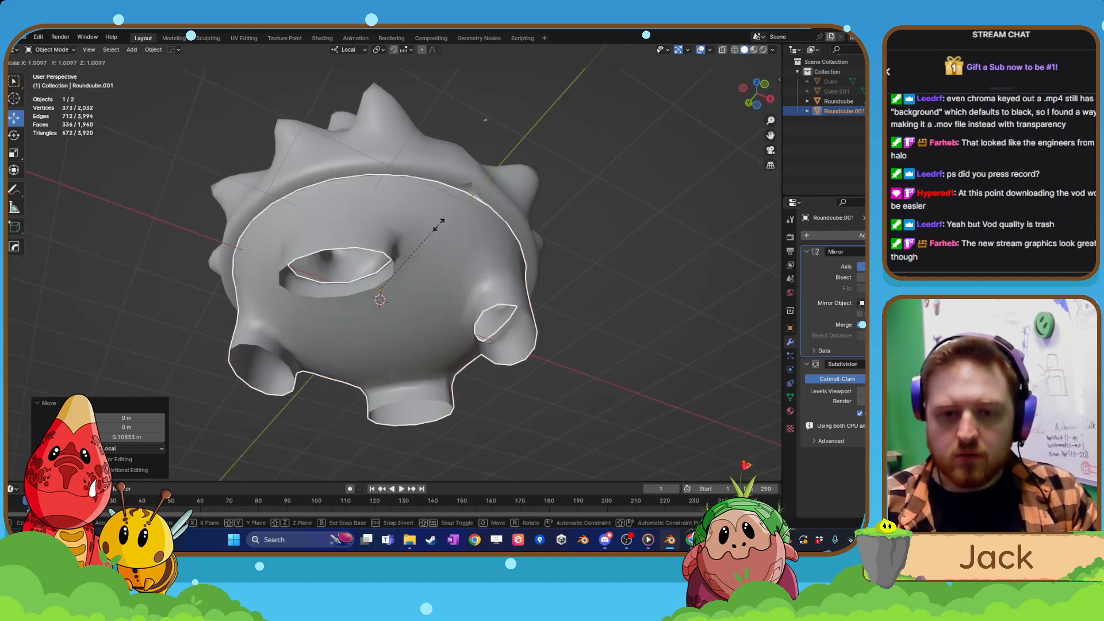
{"action": "left_click", "coordinate": [440, 226]}
{"action": "left_click", "coordinate": [628, 241]}
Inspect how the body fits inside the spiky shell from the side, above and below.
{"action": "scroll", "coordinate": [608, 243], "scroll_direction": "down", "scroll_amount": 3}
{"action": "middle_click_drag", "start_coordinate": [609, 242], "coordinate": [507, 324]}
{"action": "scroll", "coordinate": [506, 324], "scroll_direction": "up", "scroll_amount": 6}
{"action": "middle_click_drag", "start_coordinate": [592, 317], "coordinate": [517, 255]}
{"action": "left_click", "coordinate": [428, 257]}
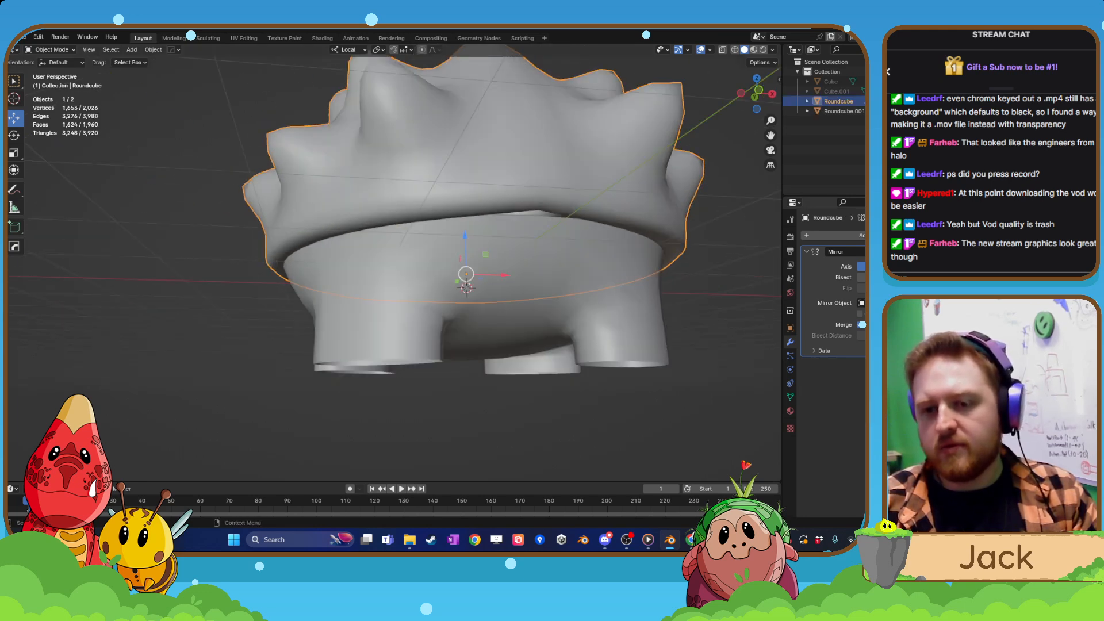
{"action": "middle_click_drag", "start_coordinate": [607, 211], "coordinate": [633, 299]}
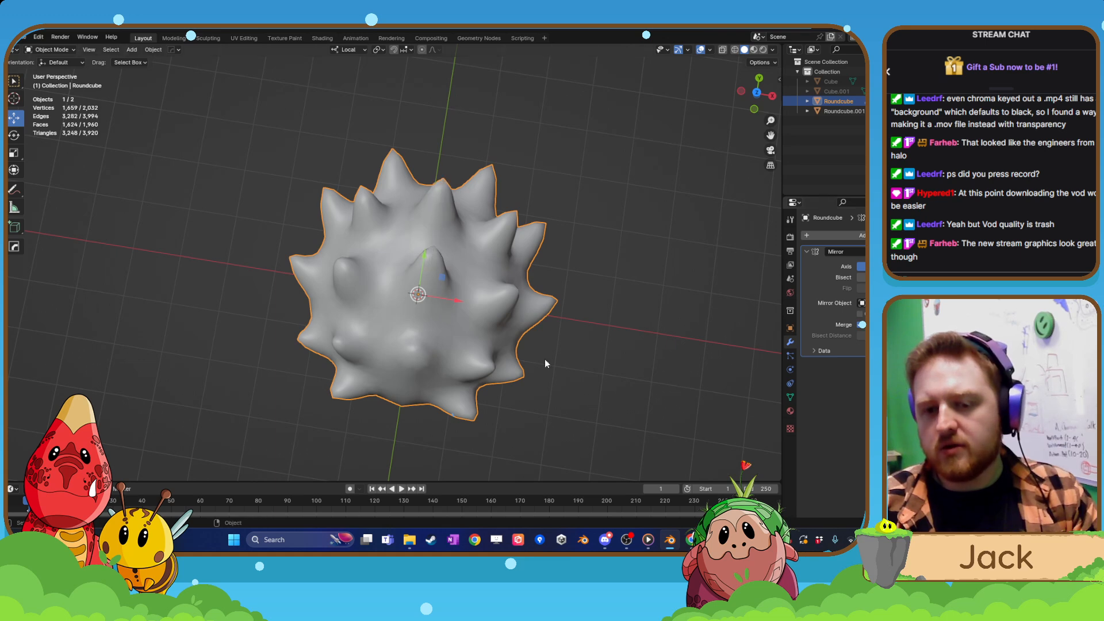
{"action": "middle_click_drag", "start_coordinate": [545, 363], "coordinate": [332, 209]}
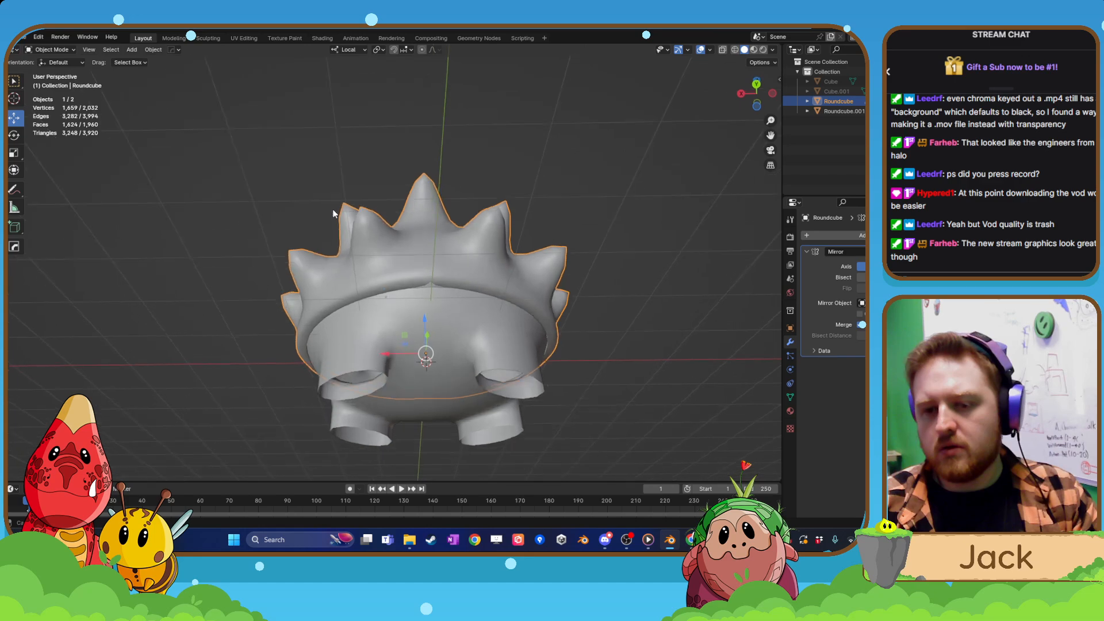
Inspect how the spiky shell meets the legged body from below, above and the side, checking the shell in Edit Mode and Object Mode.
{"action": "scroll", "coordinate": [427, 282], "scroll_direction": "up", "scroll_amount": 2}
{"action": "key", "text": "Tab"}
{"action": "left_click", "coordinate": [473, 279]}
{"action": "middle_click_drag", "start_coordinate": [470, 277], "coordinate": [436, 325]}
{"action": "scroll", "coordinate": [435, 325], "scroll_direction": "down", "scroll_amount": 4}
{"action": "key", "text": "Tab"}
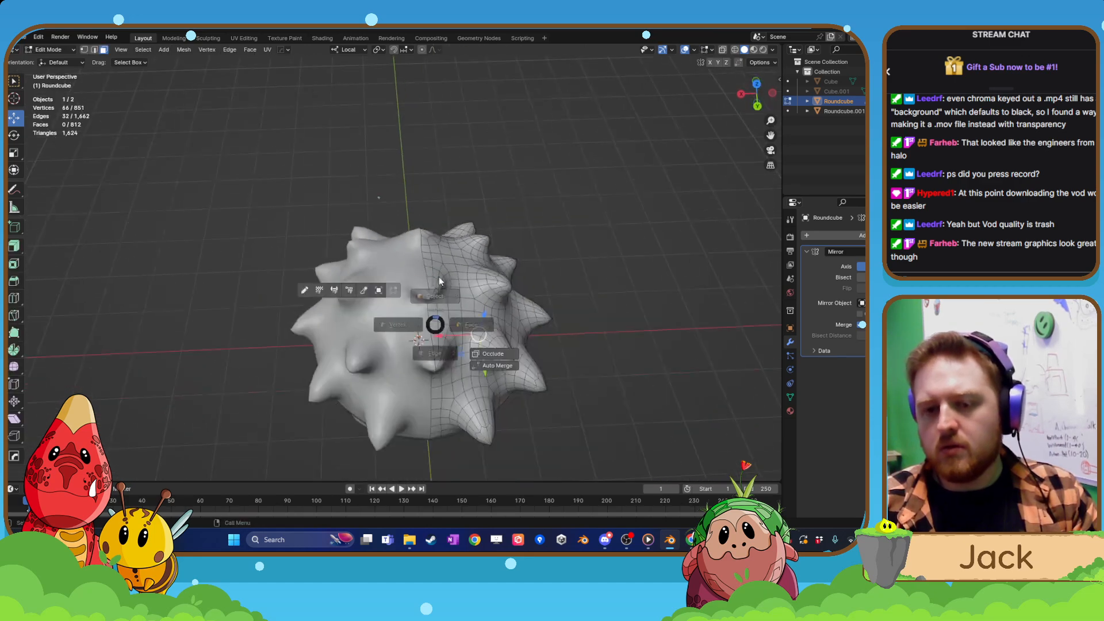
{"action": "left_click", "coordinate": [439, 281]}
{"action": "middle_click_drag", "start_coordinate": [576, 165], "coordinate": [584, 219]}
{"action": "scroll", "coordinate": [585, 218], "scroll_direction": "up", "scroll_amount": 1}
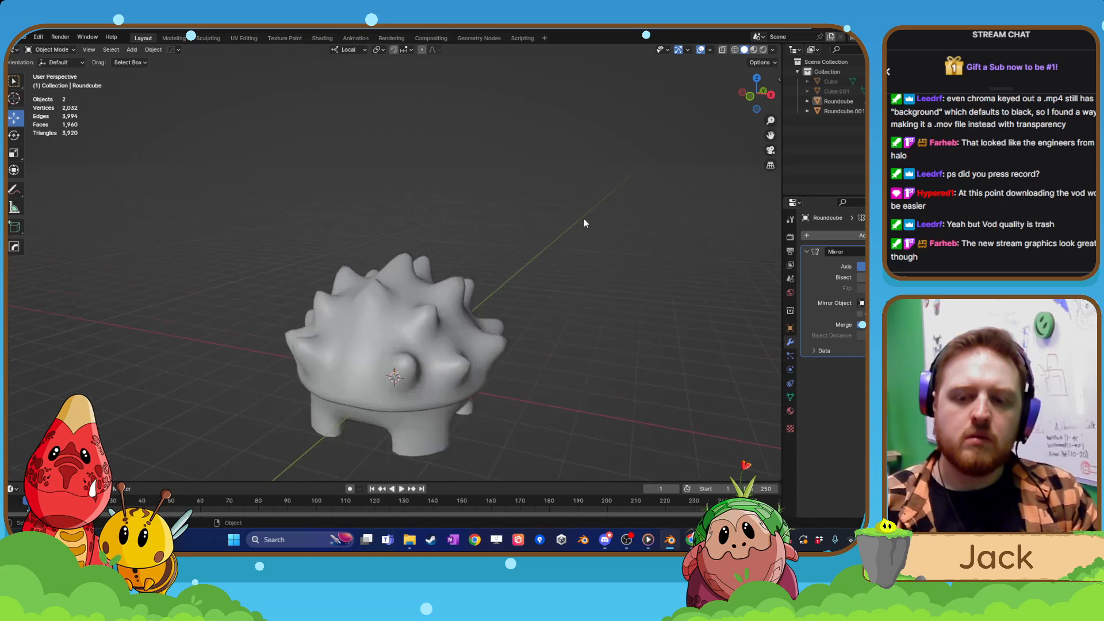
{"action": "scroll", "coordinate": [527, 227], "scroll_direction": "up", "scroll_amount": 5}
{"action": "left_click", "coordinate": [437, 278]}
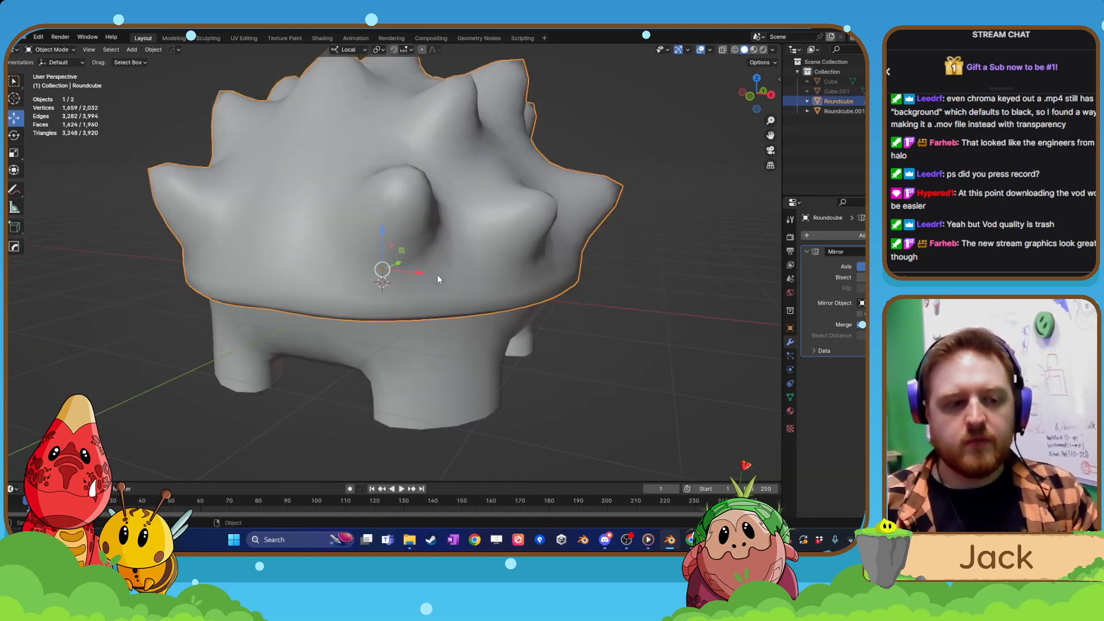
{"action": "middle_click_drag", "start_coordinate": [437, 280], "coordinate": [469, 268]}
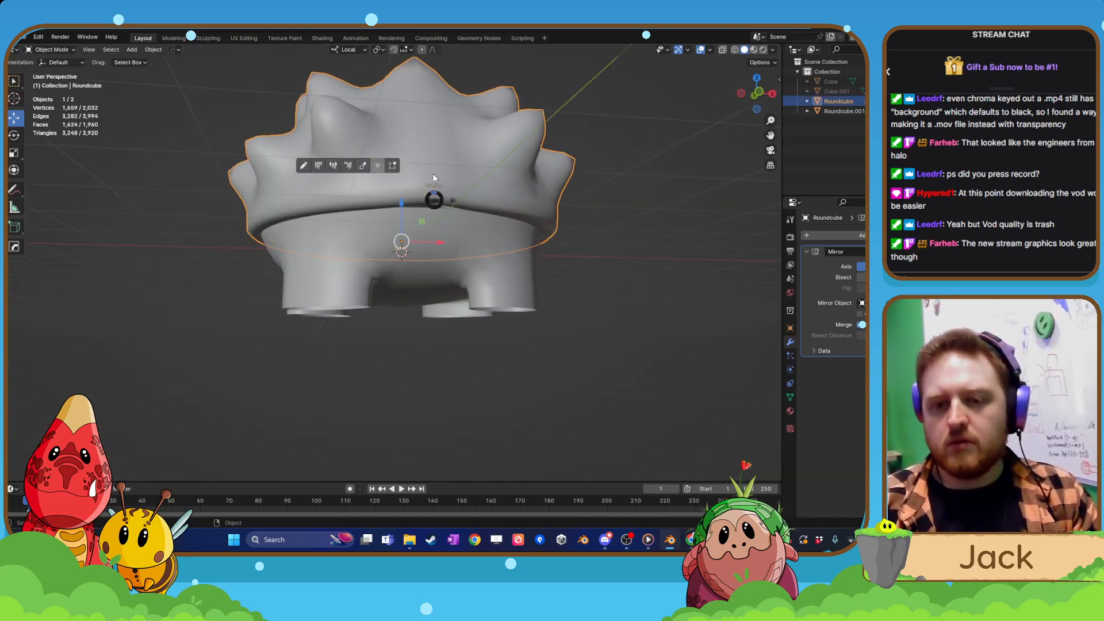
Try to apply the Mirror modifier on the legged body, and undo each attempt.
{"action": "key", "text": "Tab"}
{"action": "key", "text": "Tab"}
{"action": "left_click", "coordinate": [440, 227]}
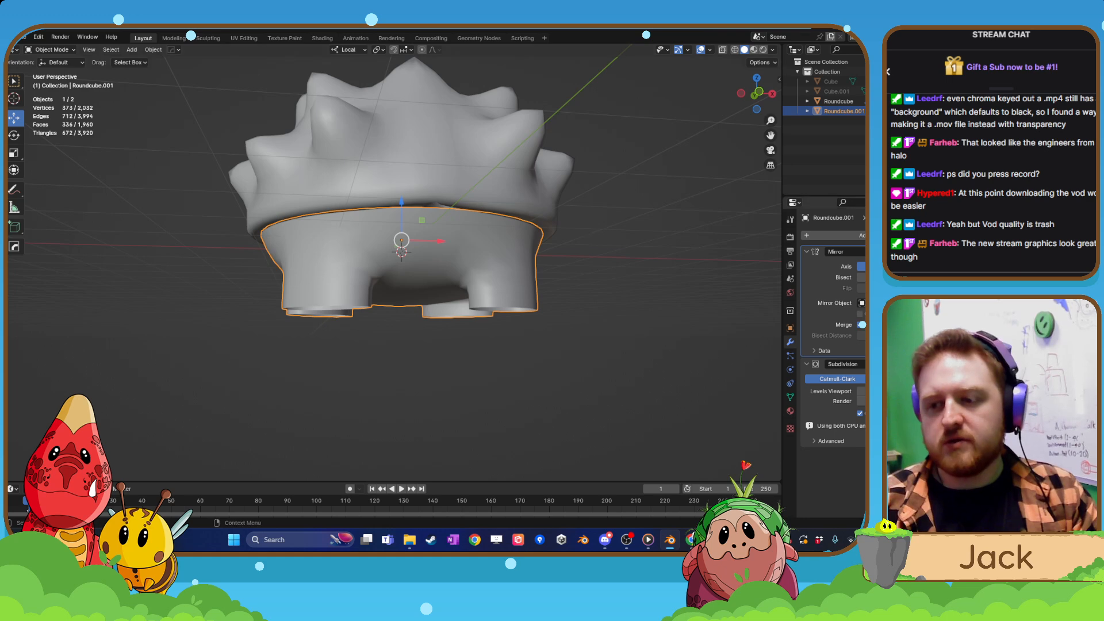
{"action": "left_click", "coordinate": [910, 251]}
{"action": "left_click", "coordinate": [908, 273]}
{"action": "key", "text": "ctrl+z"}
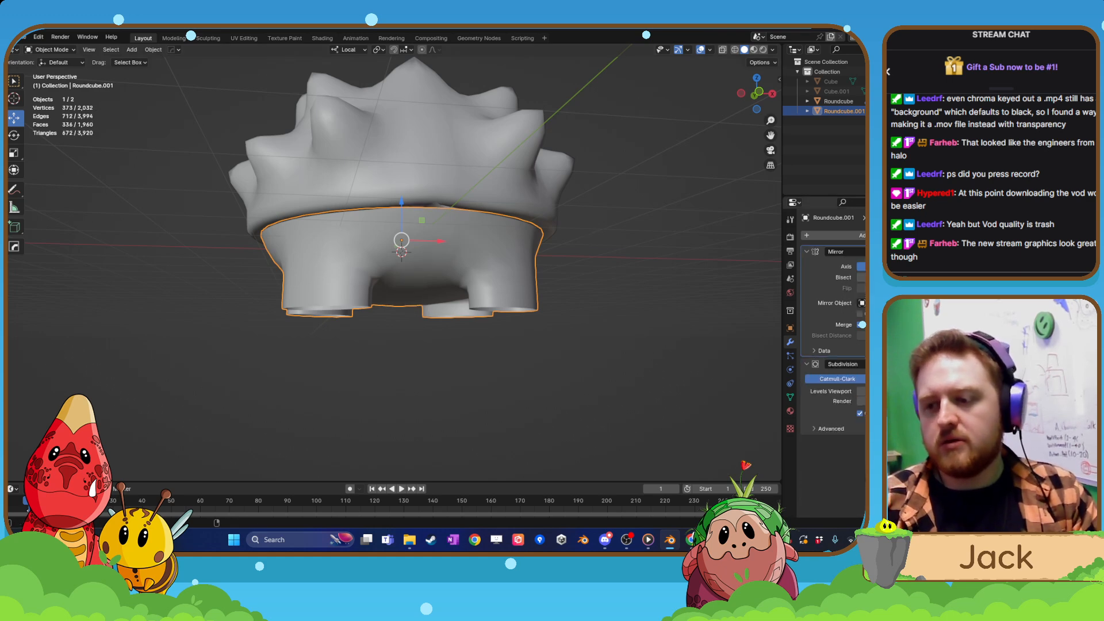
{"action": "left_click", "coordinate": [910, 252]}
{"action": "left_click", "coordinate": [908, 263]}
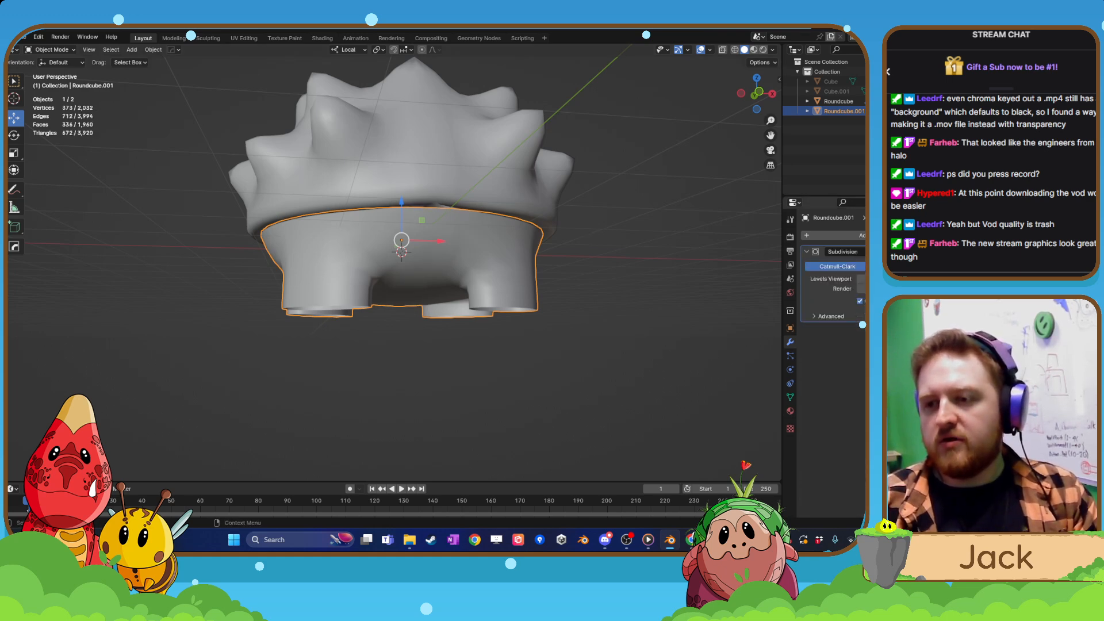
{"action": "key", "text": "ctrl+z"}
Duplicate the spiky shell and legged body in place and move the copies to a new collection named backup.
{"action": "scroll", "coordinate": [509, 359], "scroll_direction": "down", "scroll_amount": 3}
{"action": "key", "text": "a"}
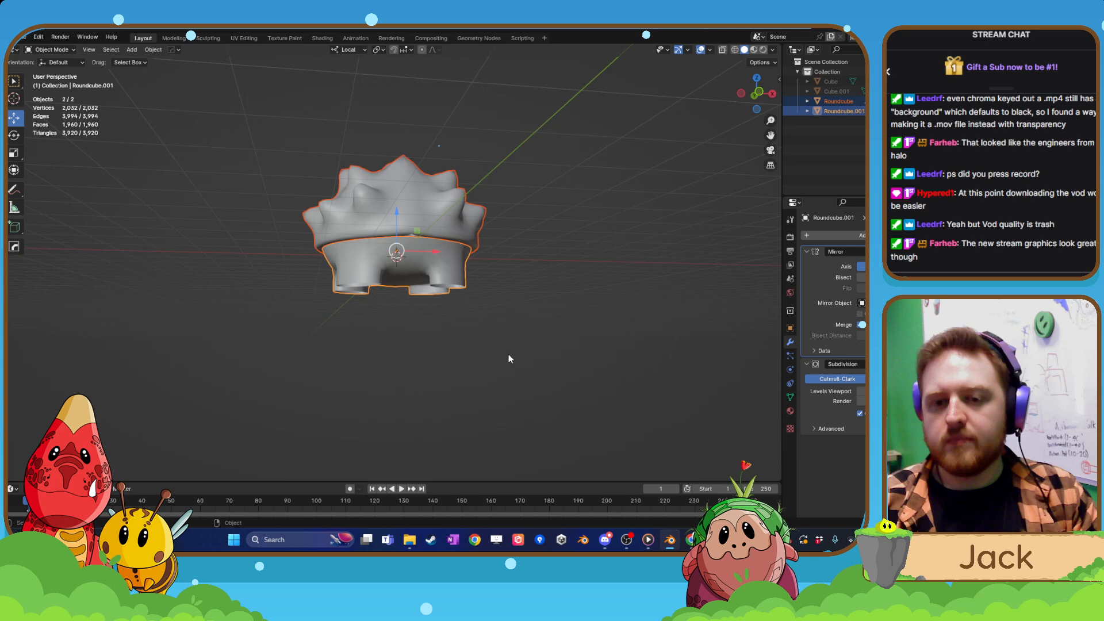
{"action": "key", "text": "shift+d"}
{"action": "right_click", "coordinate": [605, 218]}
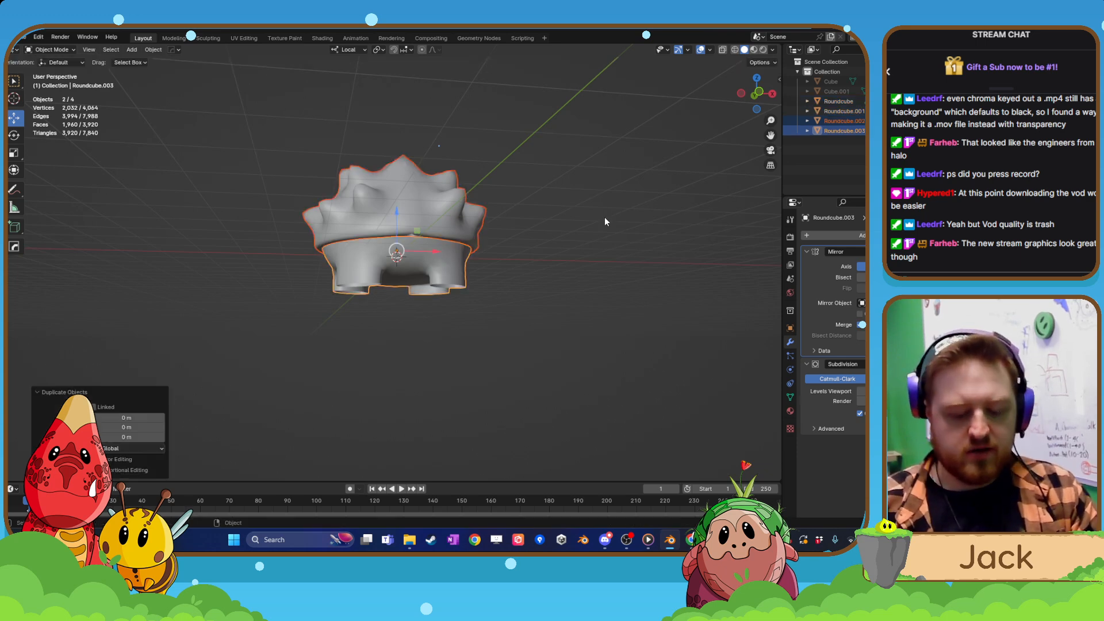
{"action": "key", "text": "m"}
{"action": "left_click", "coordinate": [605, 216]}
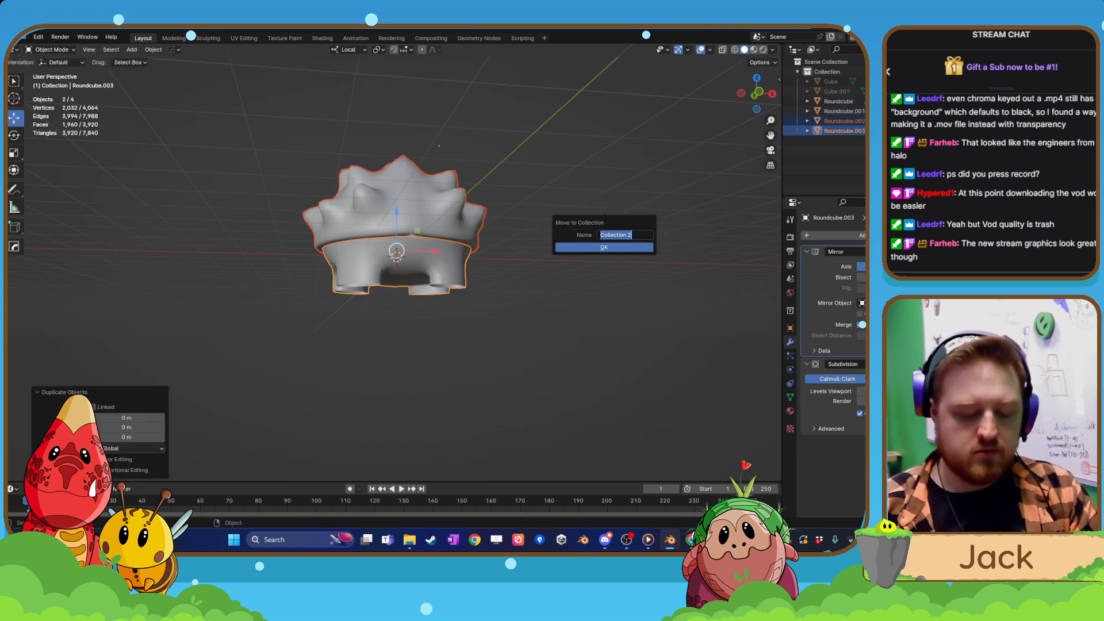
{"action": "type", "text": "backup"}
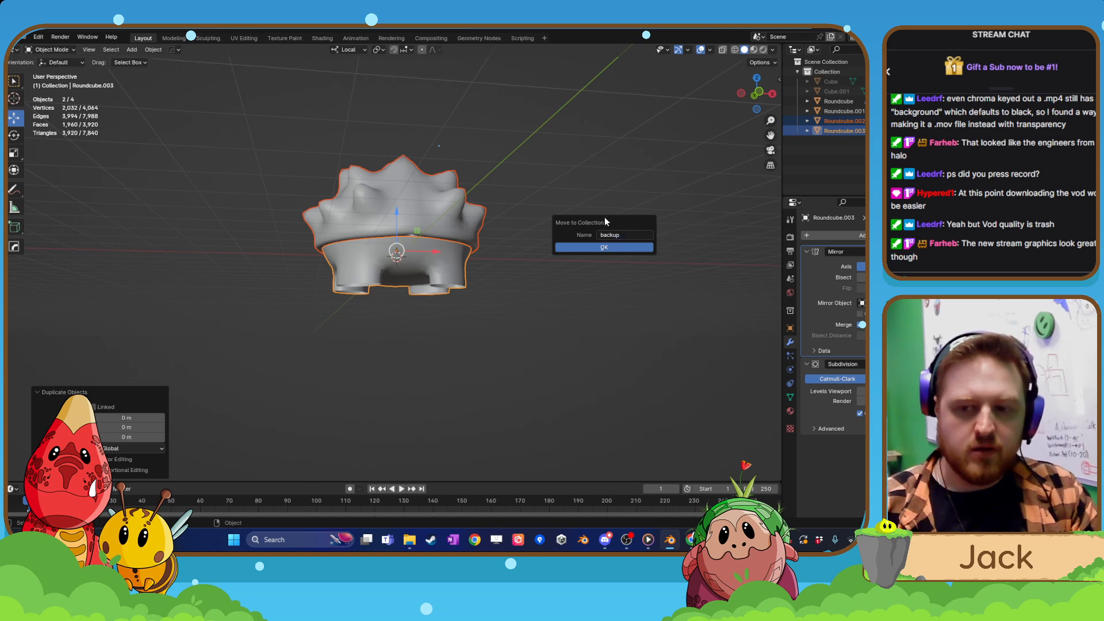
{"action": "left_click", "coordinate": [604, 247]}
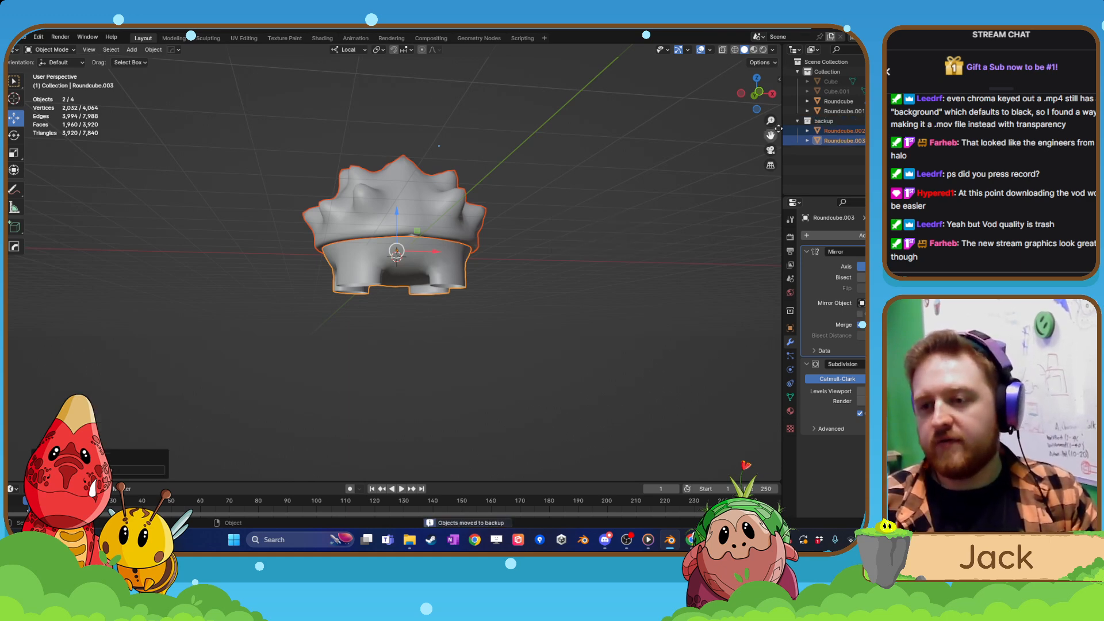
Hide the backup collection with the duplicated shell and body from the viewport.
{"action": "scroll", "coordinate": [537, 335], "scroll_direction": "up", "scroll_amount": 3}
{"action": "left_click", "coordinate": [488, 302]}
{"action": "middle_click_drag", "start_coordinate": [489, 305], "coordinate": [473, 265]}
{"action": "left_click", "coordinate": [414, 105]}
{"action": "key", "text": "s"}
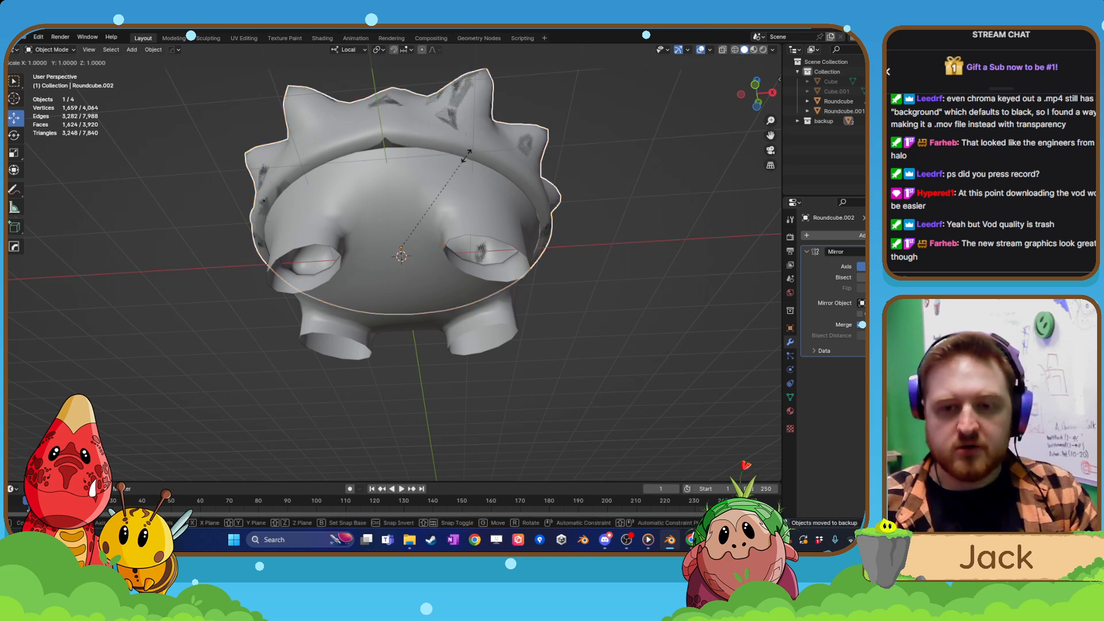
{"action": "mouse_move", "coordinate": [694, 236]}
{"action": "middle_mouse_down"}
{"action": "mouse_move", "coordinate": [489, 217]}
{"action": "mouse_move", "coordinate": [495, 224]}
{"action": "middle_mouse_up"}
{"action": "key", "text": "h"}
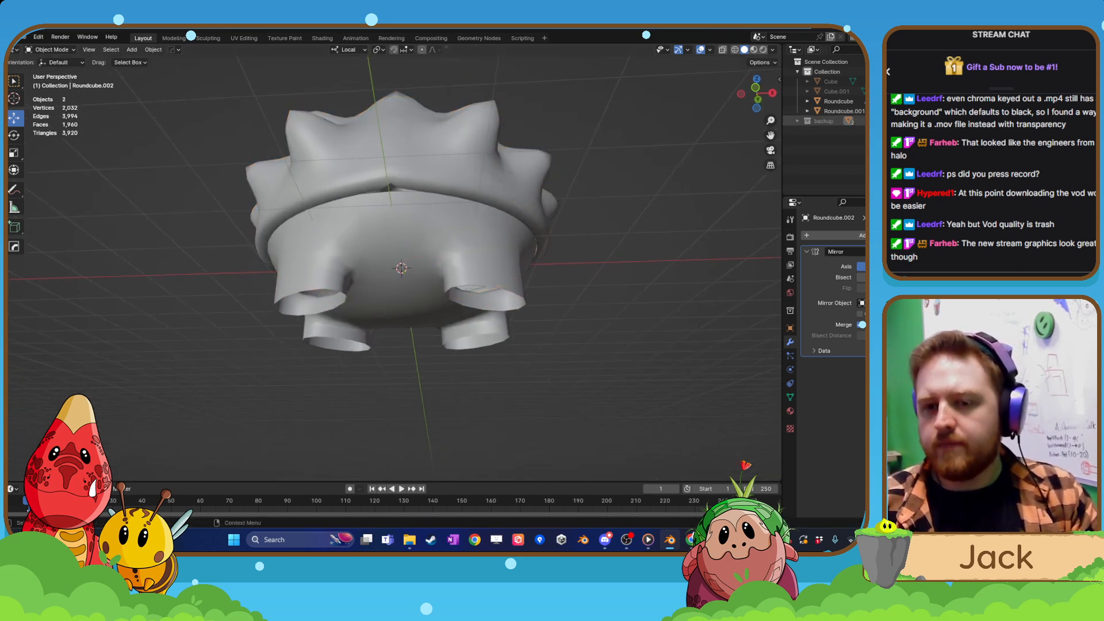
Scale the original spiky shell down very slightly, deselect it and check its fit on the body.
{"action": "left_click", "coordinate": [445, 194]}
{"action": "key", "text": "s"}
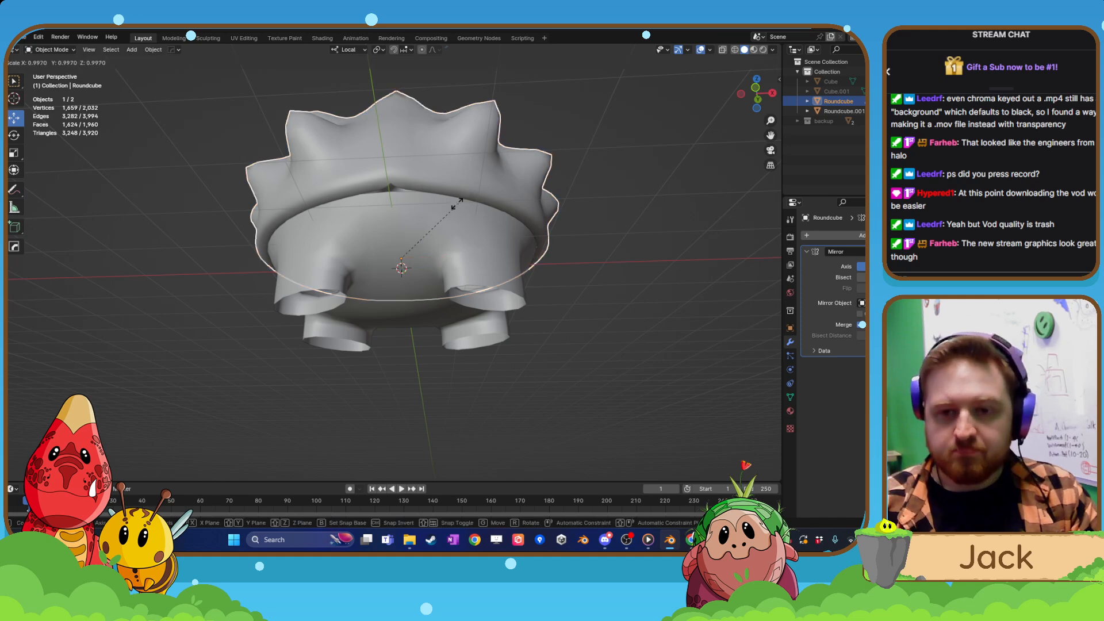
{"action": "left_click", "coordinate": [438, 205]}
{"action": "left_click", "coordinate": [568, 212]}
{"action": "middle_click_drag", "start_coordinate": [568, 212], "coordinate": [578, 241]}
{"action": "middle_click_drag", "start_coordinate": [506, 233], "coordinate": [464, 193]}
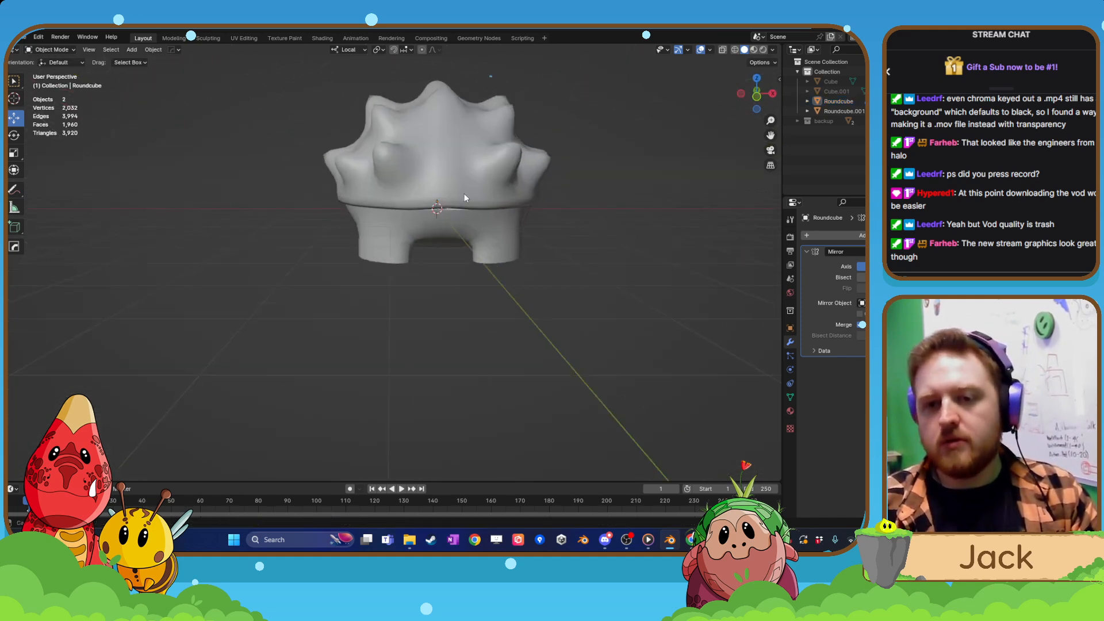
Apply the Mirror modifier on the spiky shell.
{"action": "left_click", "coordinate": [464, 193]}
{"action": "left_click", "coordinate": [420, 226]}
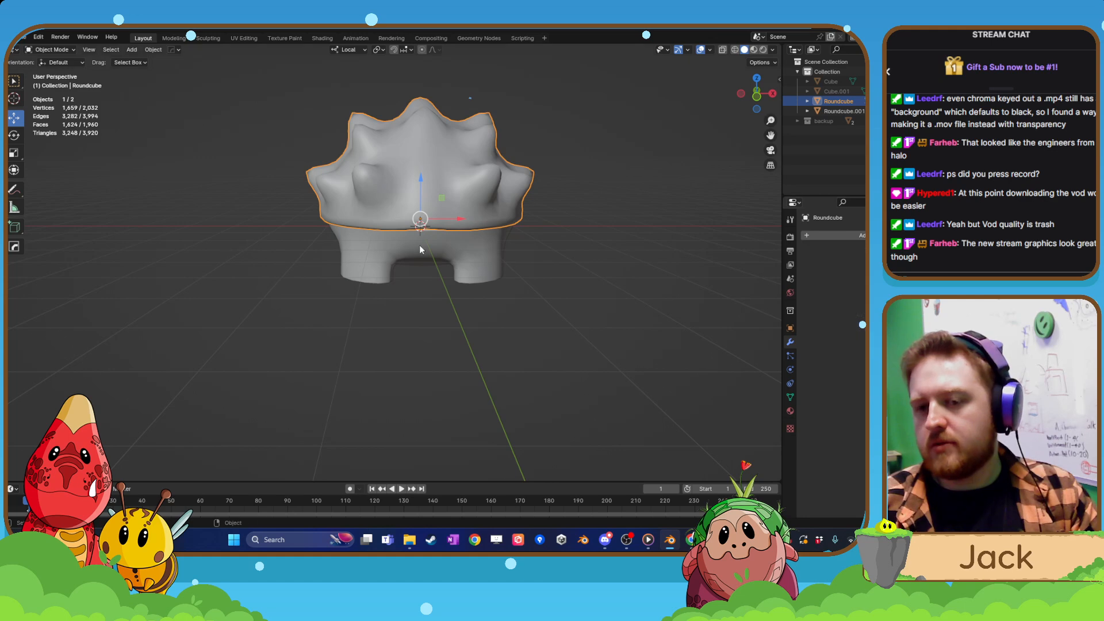
Try applying the Mirror modifier on the legged body while keeping its Subdivision modifier.
{"action": "left_click", "coordinate": [421, 227]}
{"action": "key", "text": "ctrl+a"}
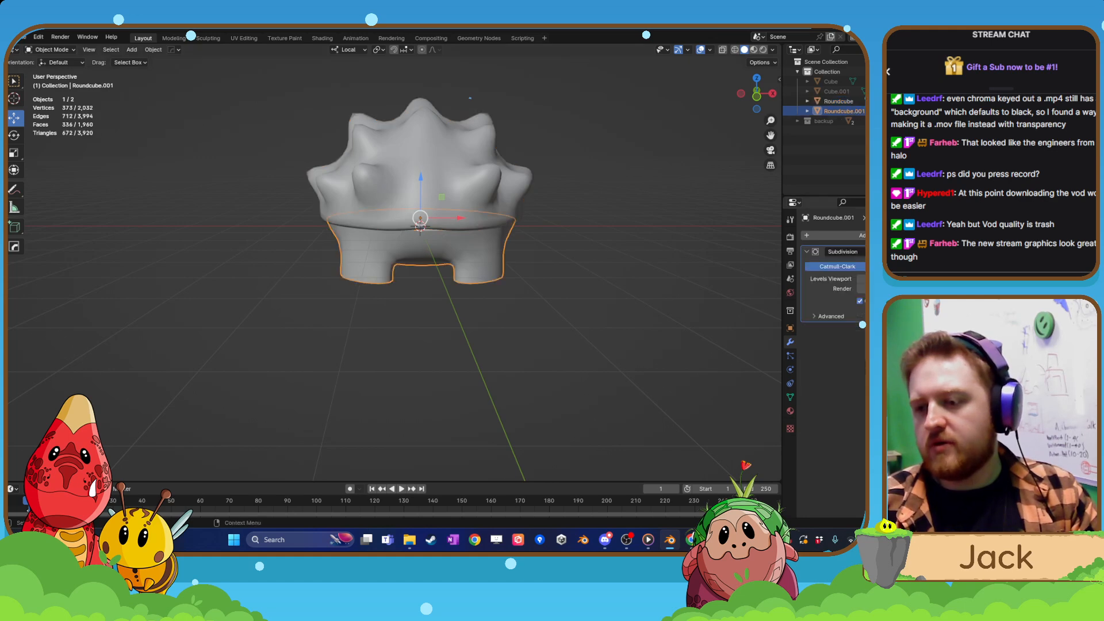
{"action": "left_click", "coordinate": [861, 264]}
Select the legged body and enter Edit Mode with its underside and open leg ends in view.
{"action": "middle_click_drag", "start_coordinate": [464, 322], "coordinate": [415, 193]}
{"action": "scroll", "coordinate": [454, 250], "scroll_direction": "up", "scroll_amount": 4}
{"action": "left_click", "coordinate": [415, 154]}
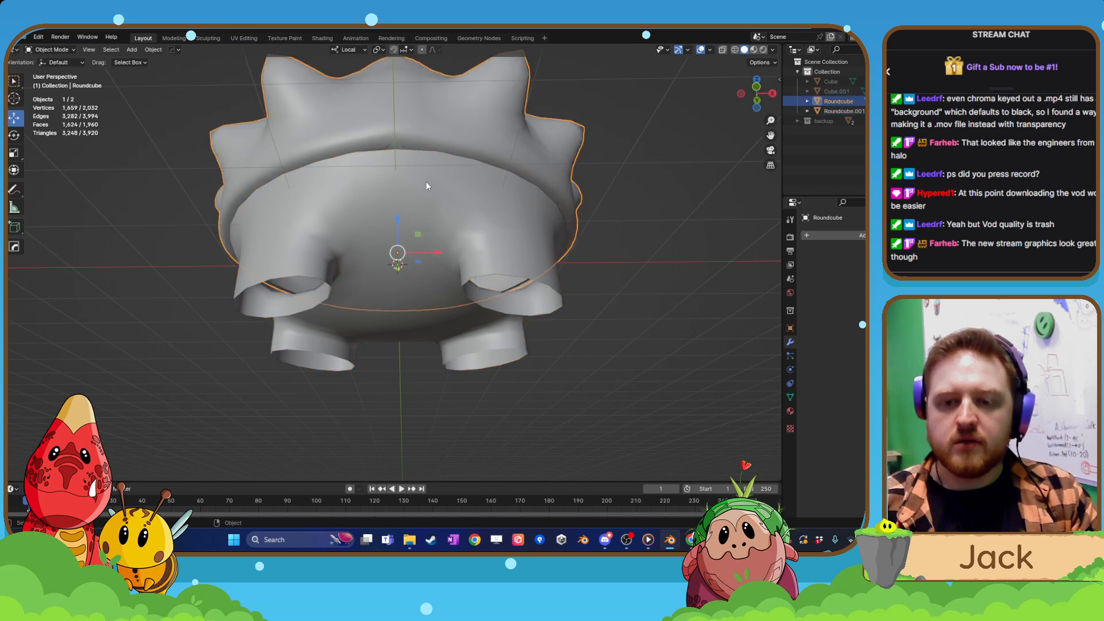
{"action": "left_click", "coordinate": [429, 208]}
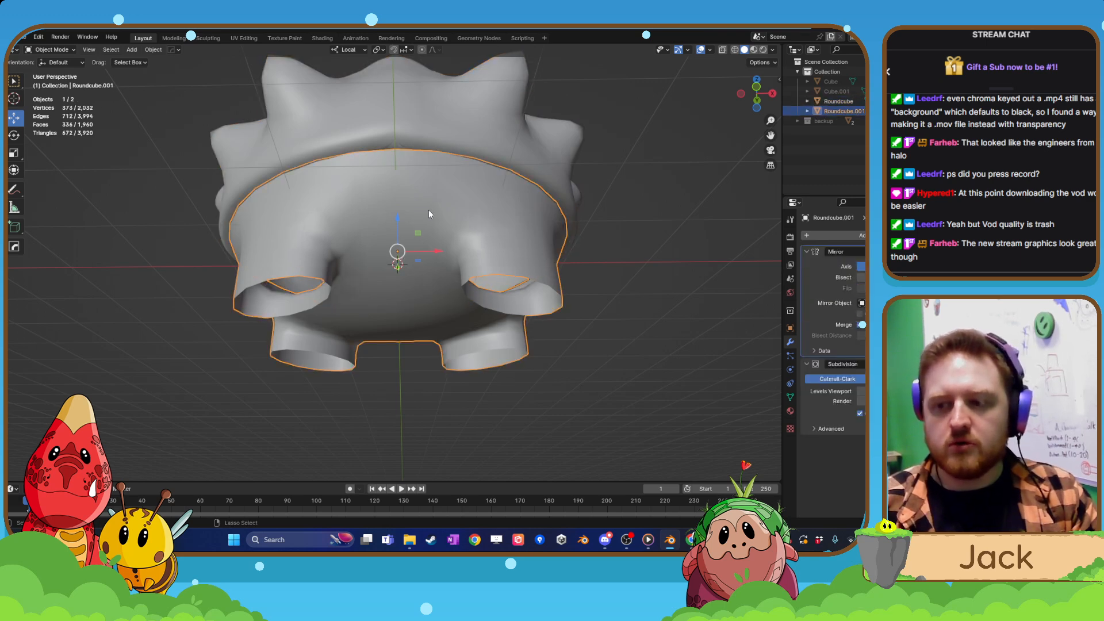
{"action": "key", "text": "Tab"}
{"action": "middle_click_drag", "start_coordinate": [325, 227], "coordinate": [355, 208], "text": "shift"}
{"action": "scroll", "coordinate": [355, 208], "scroll_direction": "up", "scroll_amount": 1}
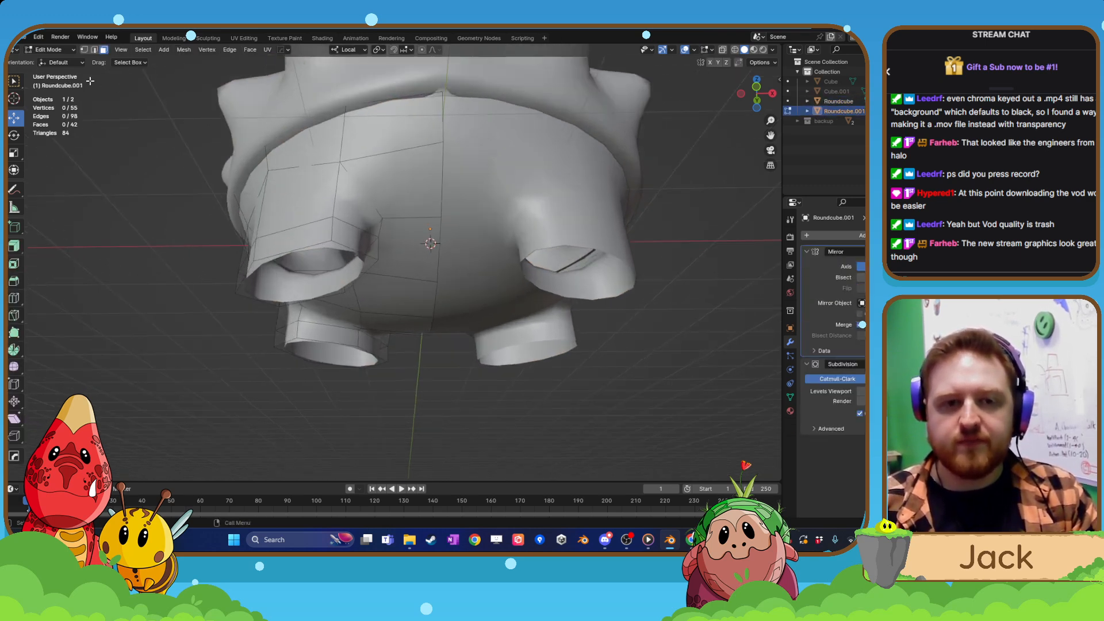
Select the edge loops just above the open ends of the front and back legs and round them with LoopTools Circle.
{"action": "middle_click_drag", "start_coordinate": [306, 243], "coordinate": [339, 259]}
{"action": "scroll", "coordinate": [356, 266], "scroll_direction": "down", "scroll_amount": 3}
{"action": "scroll", "coordinate": [357, 277], "scroll_direction": "up", "scroll_amount": 3}
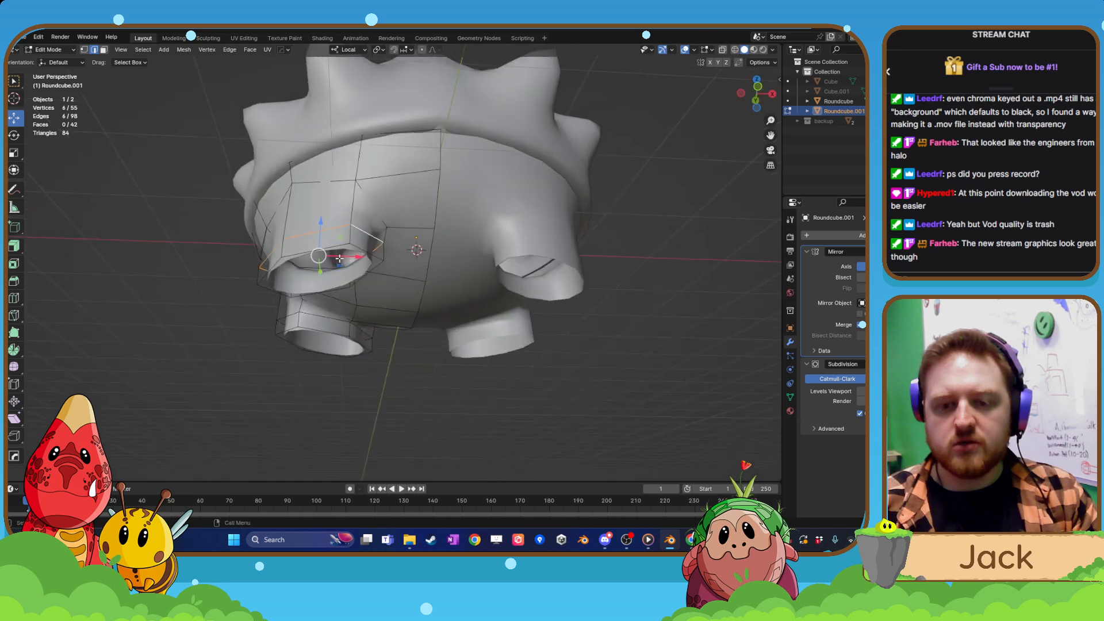
{"action": "right_click", "coordinate": [326, 315]}
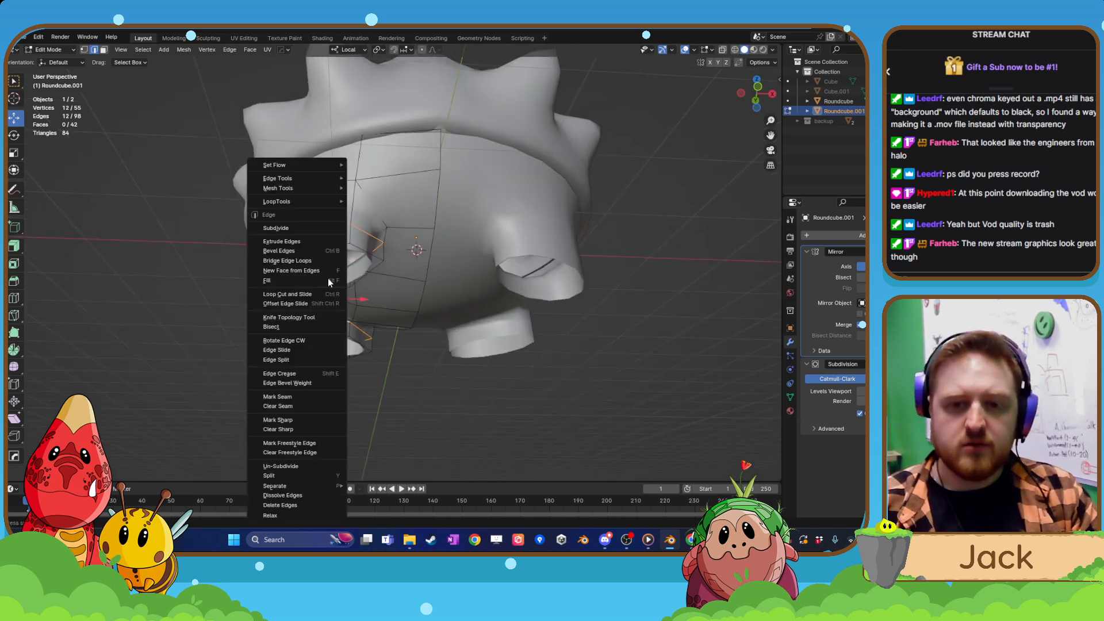
{"action": "mouse_move", "coordinate": [313, 201]}
{"action": "left_click", "coordinate": [366, 211]}
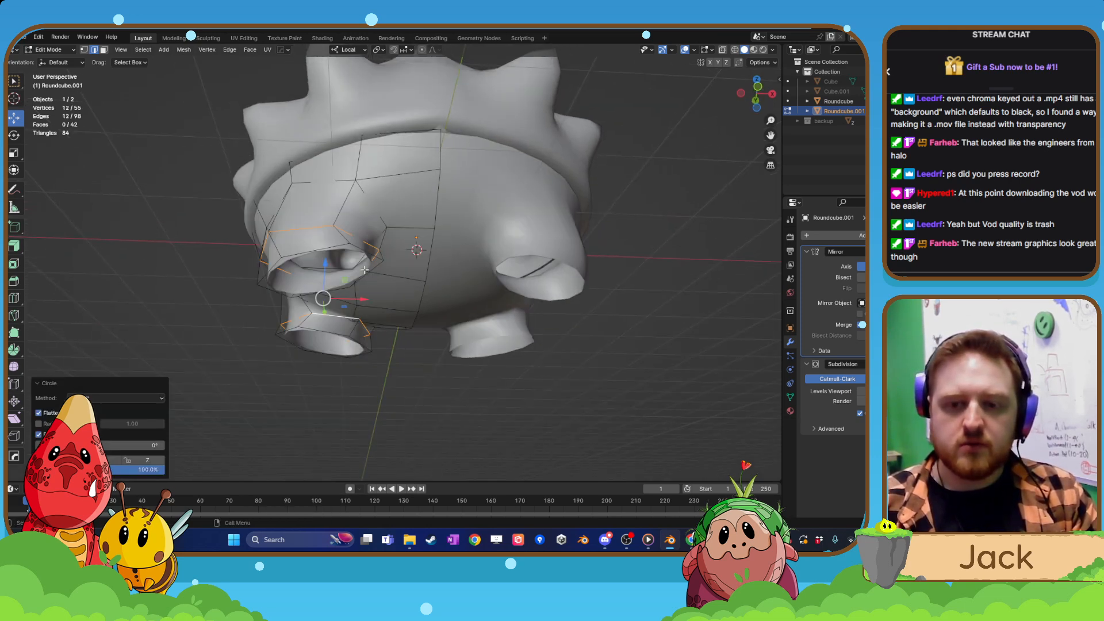
Select the open bottom rims of the front and back legs and round them with LoopTools Circle.
{"action": "middle_click_drag", "start_coordinate": [365, 269], "coordinate": [333, 291]}
{"action": "left_click", "coordinate": [333, 292]}
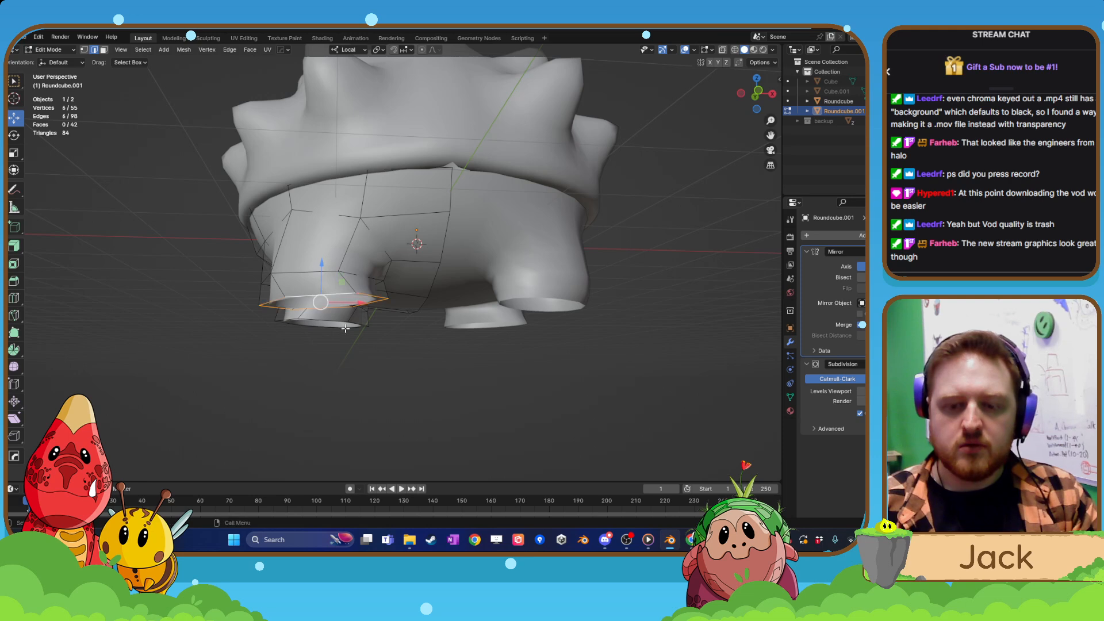
{"action": "middle_click_drag", "start_coordinate": [346, 329], "coordinate": [346, 375]}
{"action": "right_click", "coordinate": [344, 368]}
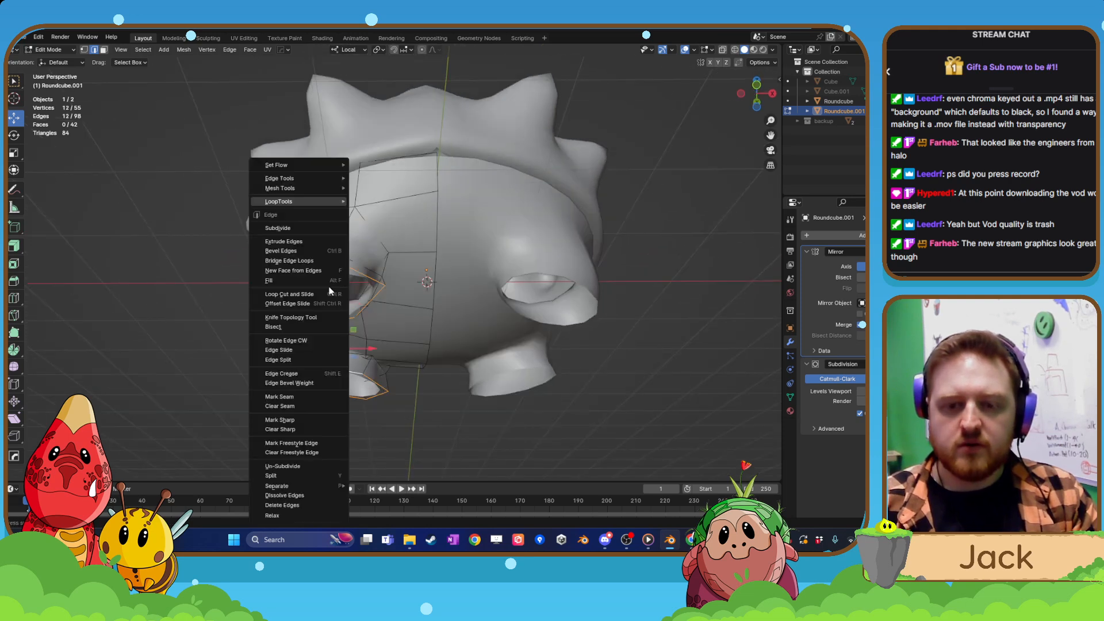
{"action": "mouse_move", "coordinate": [318, 200]}
{"action": "left_click", "coordinate": [381, 211]}
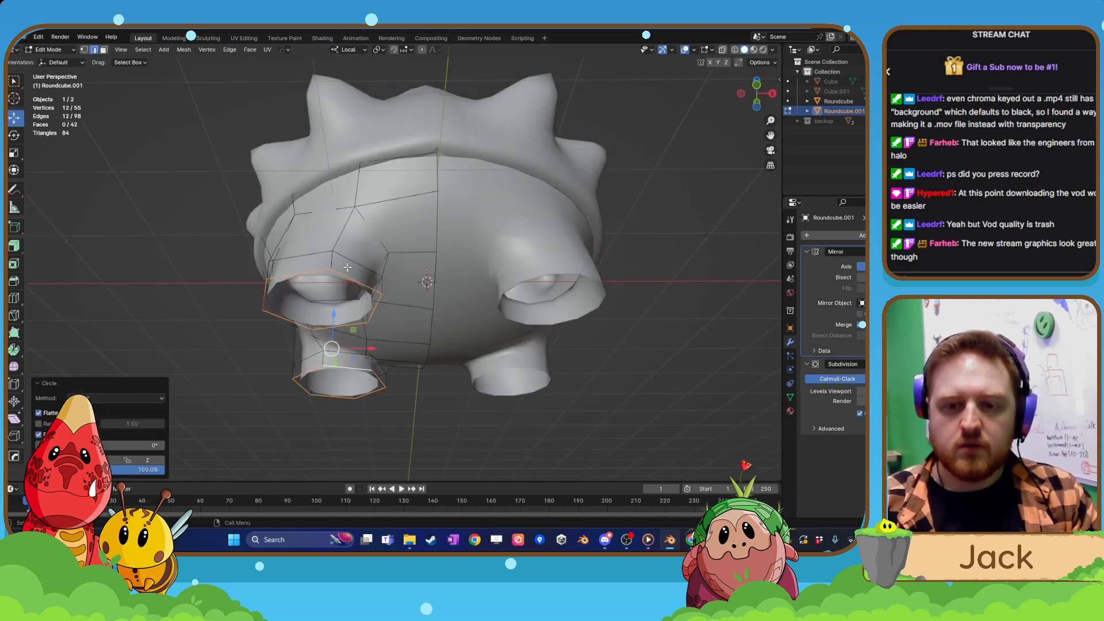
Select the six-edge loop around the top of a leg, where it joins the body, and round it with LoopTools Circle.
{"action": "middle_click_drag", "start_coordinate": [381, 212], "coordinate": [420, 227]}
{"action": "left_click", "coordinate": [413, 277]}
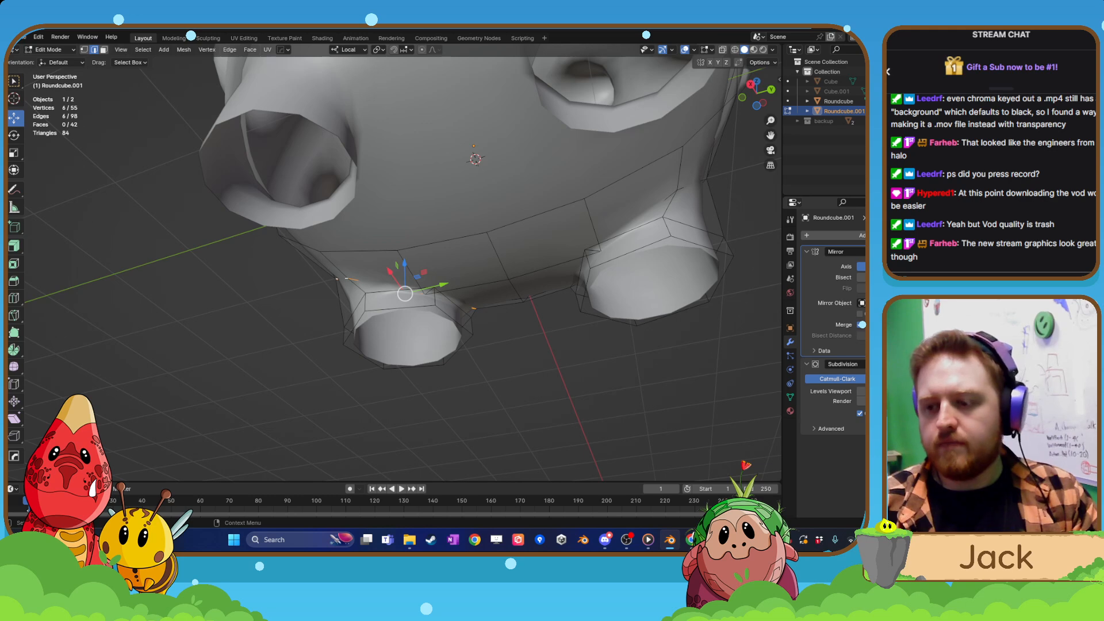
{"action": "middle_click_drag", "start_coordinate": [420, 299], "coordinate": [516, 308]}
{"action": "right_click", "coordinate": [308, 253]}
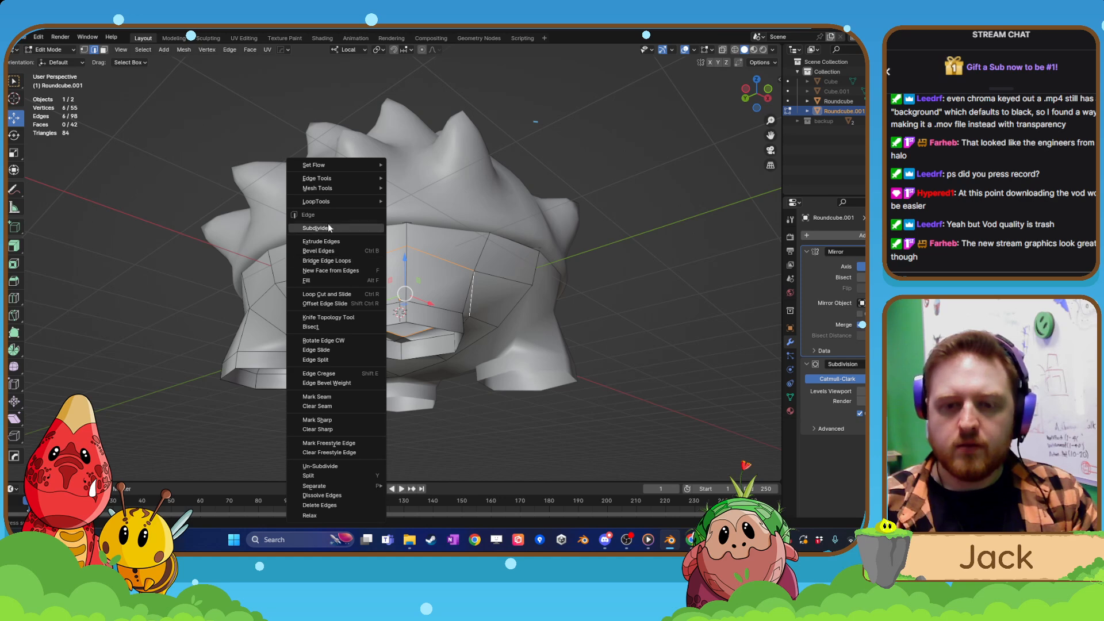
{"action": "mouse_move", "coordinate": [341, 202]}
{"action": "left_click", "coordinate": [423, 211]}
Select the two lowest edge loops of one leg and lower them about 0.121 m along local Z.
{"action": "middle_click_drag", "start_coordinate": [425, 219], "coordinate": [351, 253]}
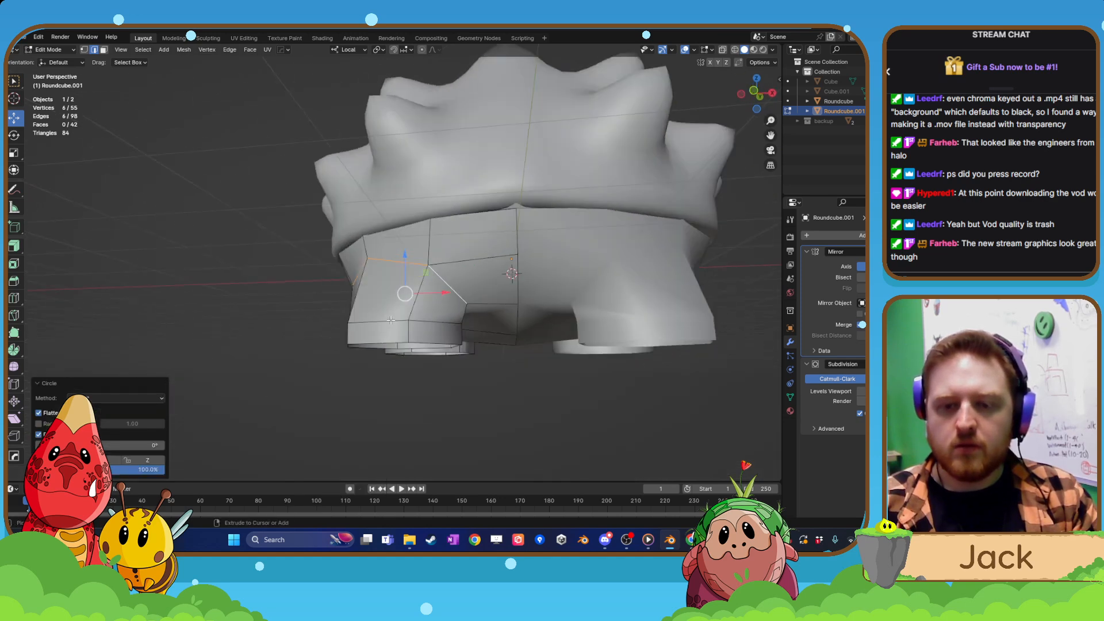
{"action": "left_click", "coordinate": [457, 296], "text": "shift"}
{"action": "left_click", "coordinate": [444, 281], "text": "shift"}
{"action": "middle_click_drag", "start_coordinate": [446, 314], "coordinate": [395, 346]}
{"action": "left_click", "coordinate": [396, 350], "text": "alt"}
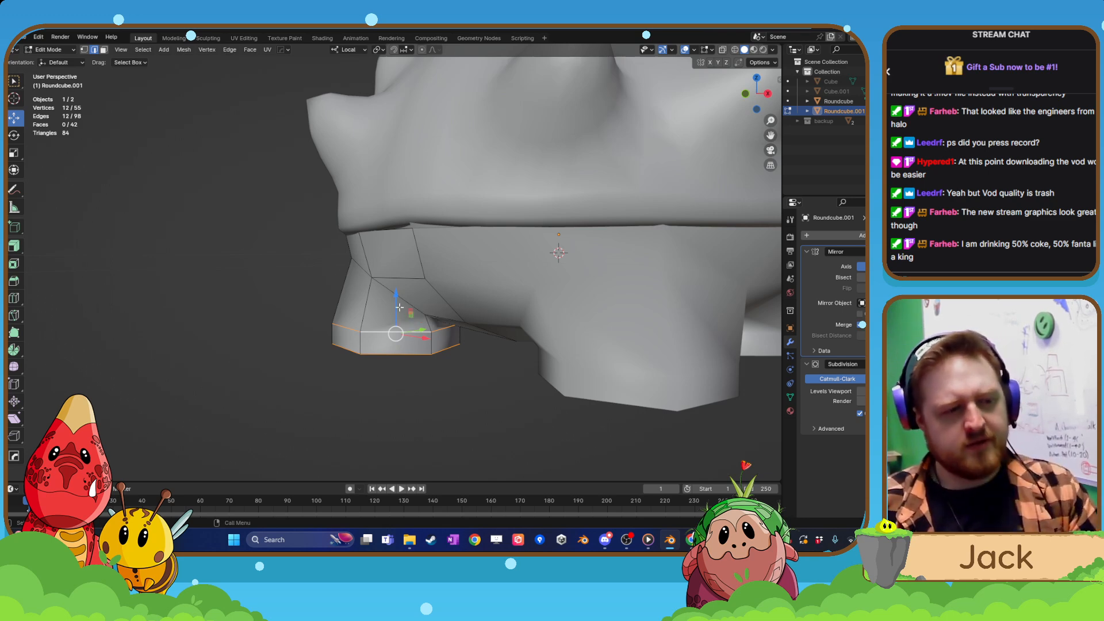
{"action": "middle_click_drag", "start_coordinate": [418, 368], "coordinate": [411, 302]}
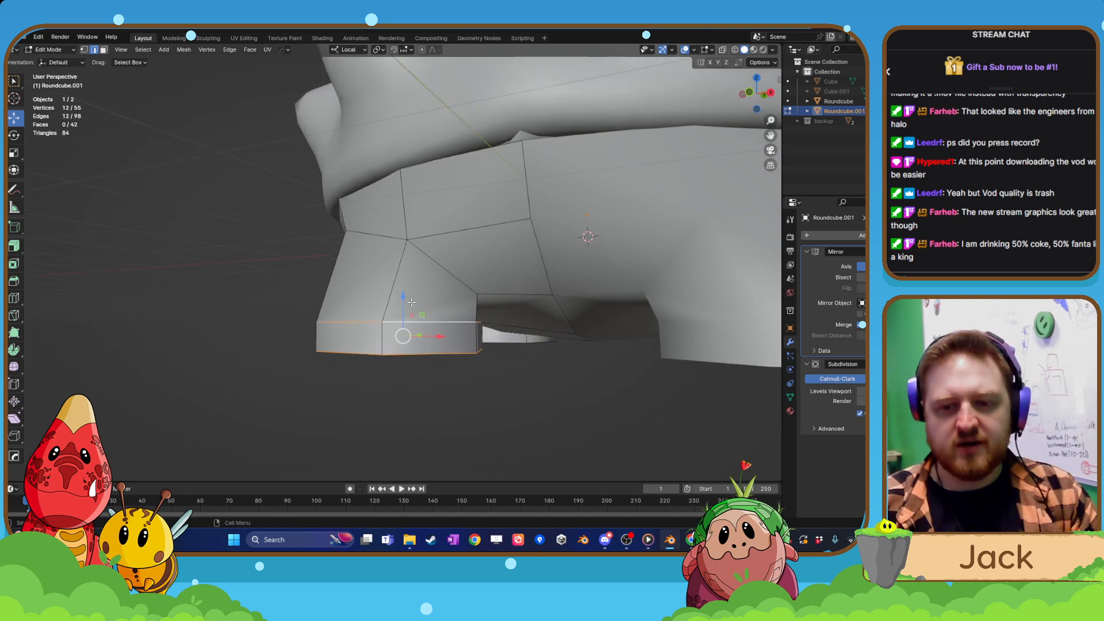
{"action": "left_click_drag", "start_coordinate": [403, 297], "coordinate": [403, 376]}
Scale the leg's two lowest edge loops uniformly by about 0.829, and again by about 0.948 with smooth proportional editing on.
{"action": "middle_click_drag", "start_coordinate": [510, 320], "coordinate": [382, 282]}
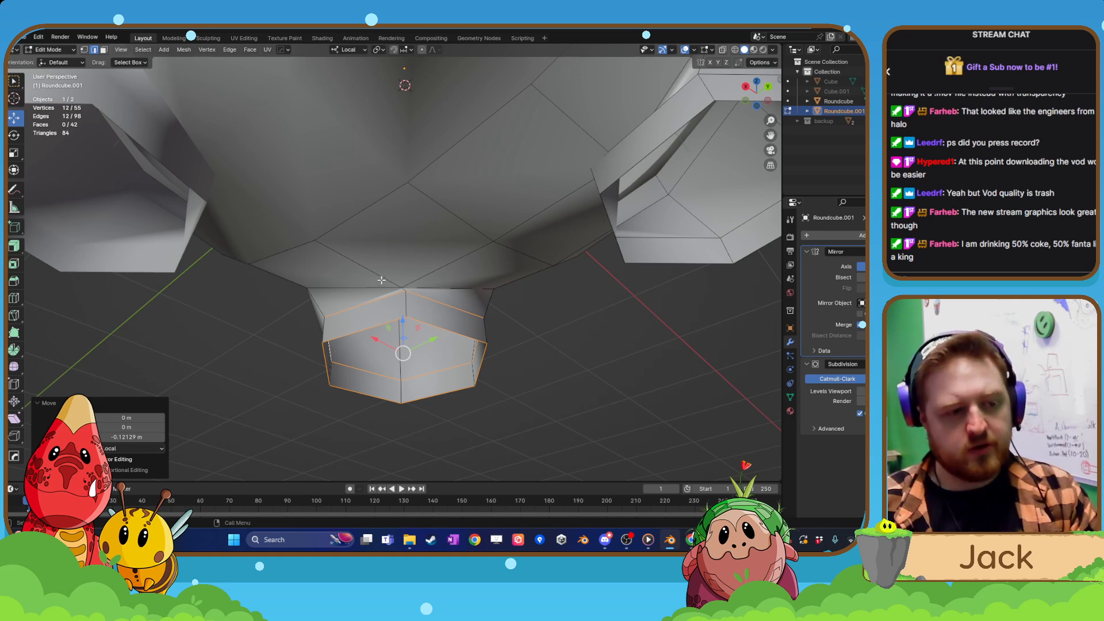
{"action": "middle_click_drag", "start_coordinate": [410, 332], "coordinate": [511, 358]}
{"action": "key", "text": "s"}
{"action": "left_click", "coordinate": [460, 353]}
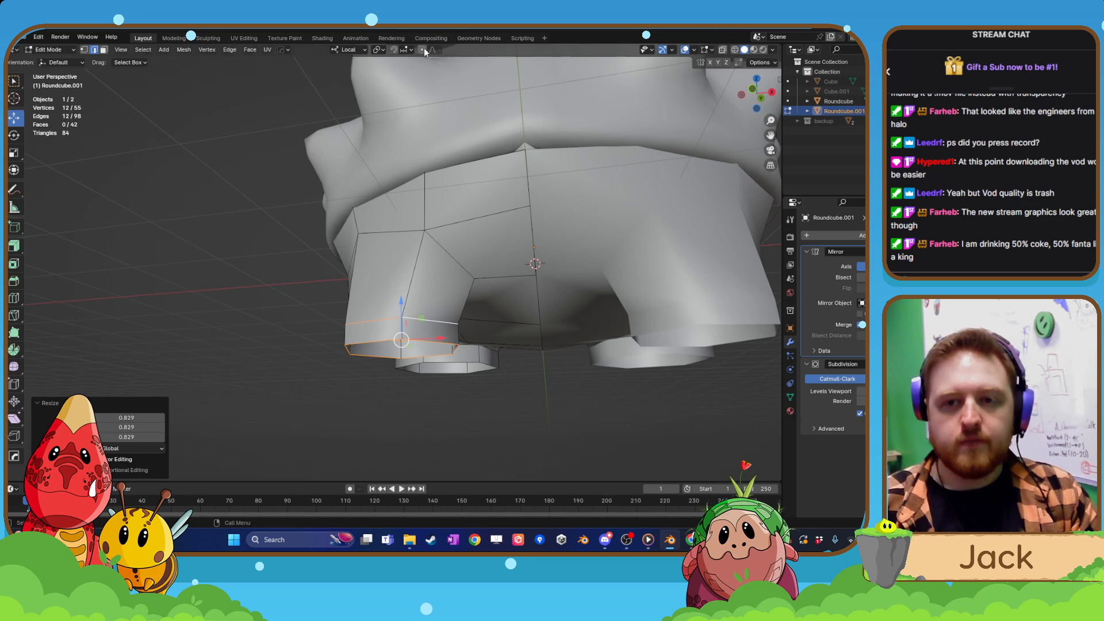
{"action": "key", "text": "g"}
{"action": "left_click", "coordinate": [406, 350]}
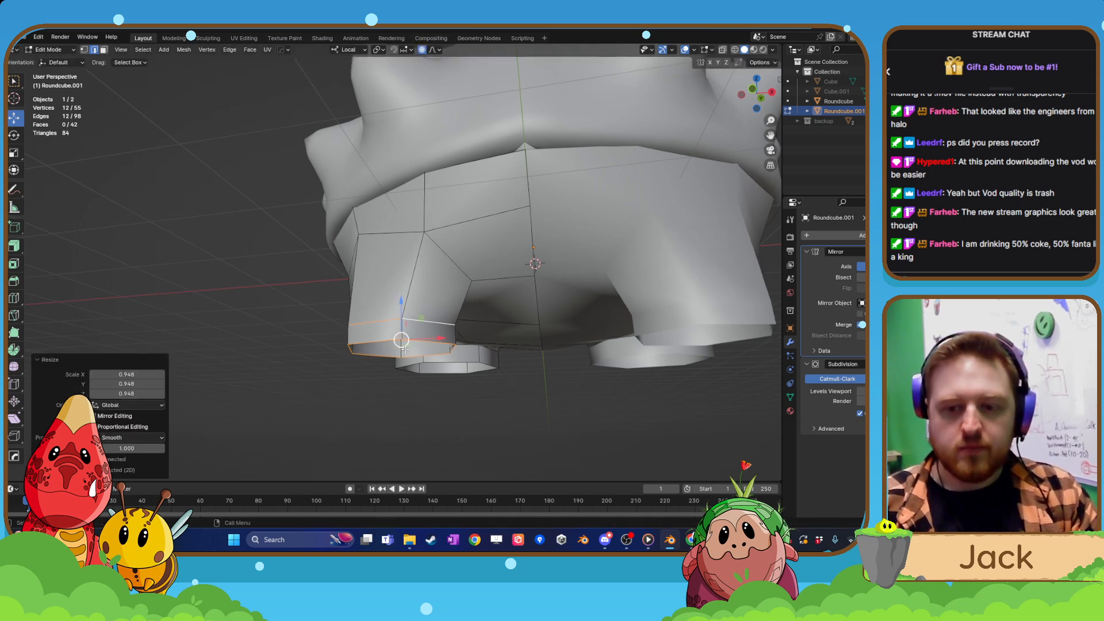
Undo the recent scaling, lowering and edge-loop edits on the legs, and return to Object Mode.
{"action": "key", "text": "ctrl+z"}
{"action": "middle_click_drag", "start_coordinate": [398, 351], "coordinate": [454, 360]}
{"action": "middle_click_drag", "start_coordinate": [354, 355], "coordinate": [410, 345], "text": "shift"}
{"action": "key", "text": "ctrl+z"}
{"action": "key", "text": "ctrl+z"}
{"action": "key", "text": "ctrl+z"}
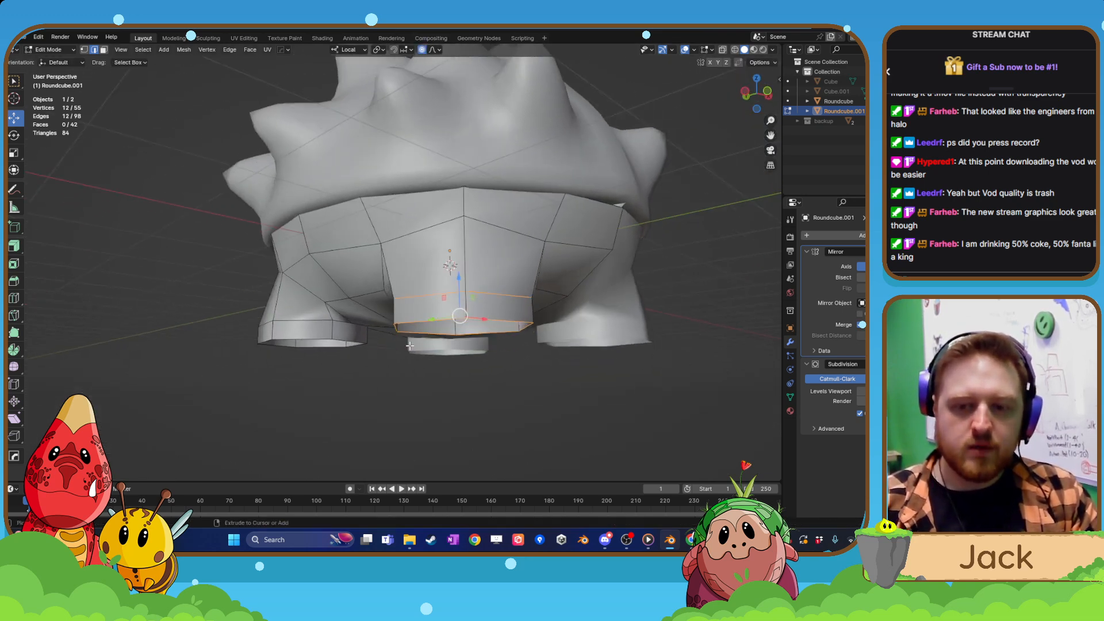
{"action": "key", "text": "ctrl+z"}
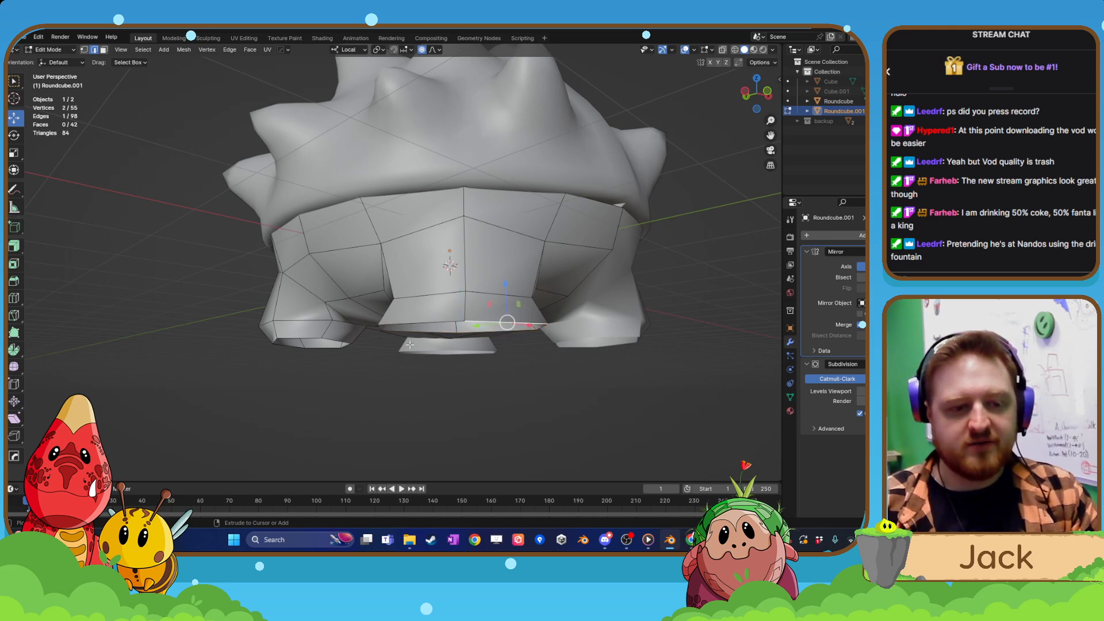
{"action": "key", "text": "ctrl+z"}
{"action": "key", "text": "Tab"}
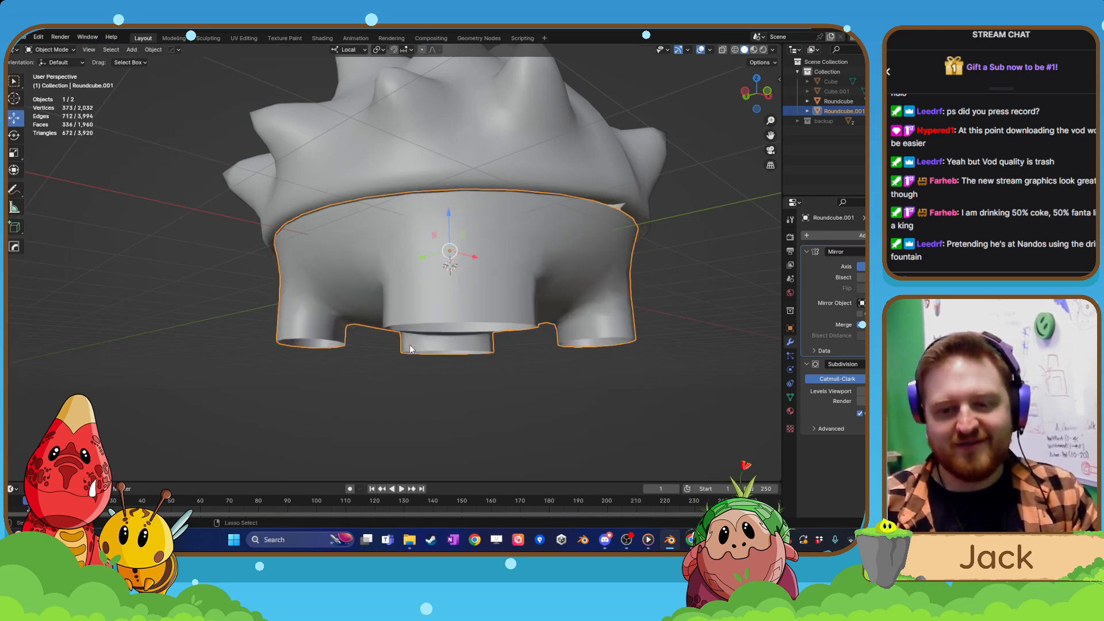
Reselect the open bottom rims of the front and back legs in Edit Mode and round both with LoopTools Circle.
{"action": "middle_click_drag", "start_coordinate": [406, 339], "coordinate": [433, 253]}
{"action": "scroll", "coordinate": [395, 348], "scroll_direction": "up", "scroll_amount": 2}
{"action": "scroll", "coordinate": [508, 235], "scroll_direction": "down", "scroll_amount": 2}
{"action": "key", "text": "Tab"}
{"action": "scroll", "coordinate": [433, 253], "scroll_direction": "up", "scroll_amount": 2}
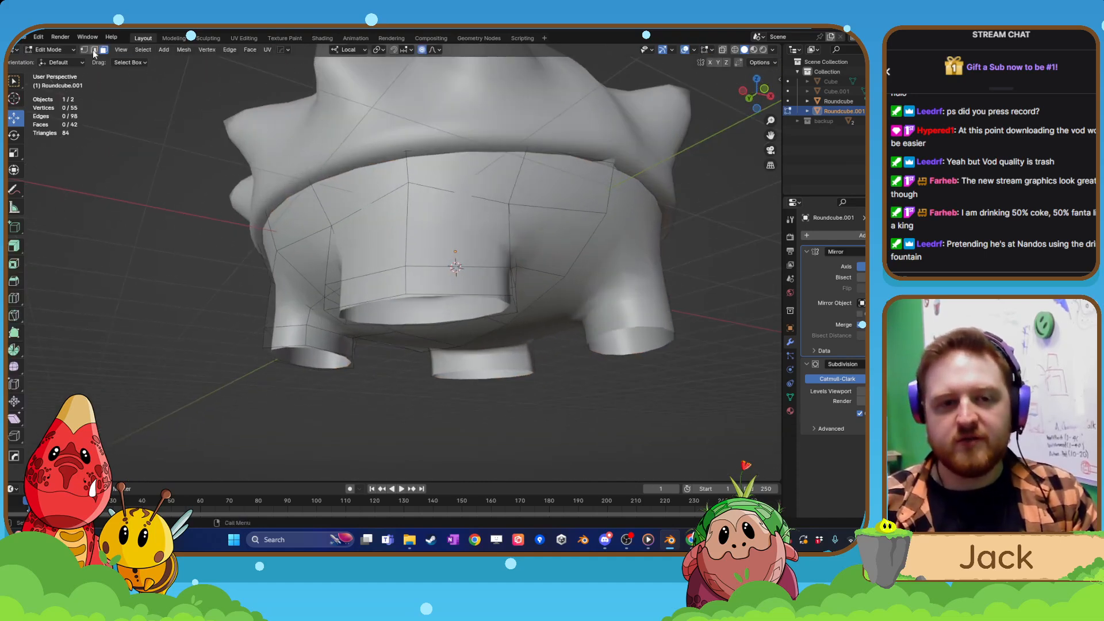
{"action": "left_click", "coordinate": [293, 343], "text": "alt+shift"}
{"action": "right_click", "coordinate": [293, 343]}
{"action": "mouse_move", "coordinate": [279, 200]}
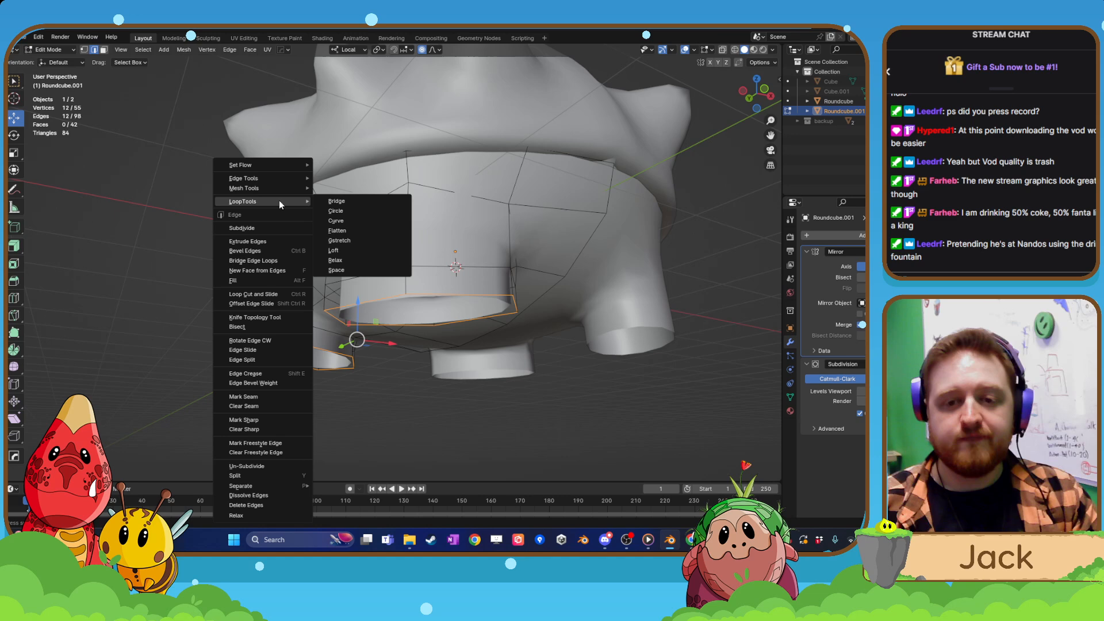
{"action": "left_click", "coordinate": [348, 211]}
Try lowering both leg bottom rims and shifting them about 0.071 m along local X.
{"action": "scroll", "coordinate": [473, 339], "scroll_direction": "down", "scroll_amount": 2}
{"action": "middle_click_drag", "start_coordinate": [475, 345], "coordinate": [439, 348]}
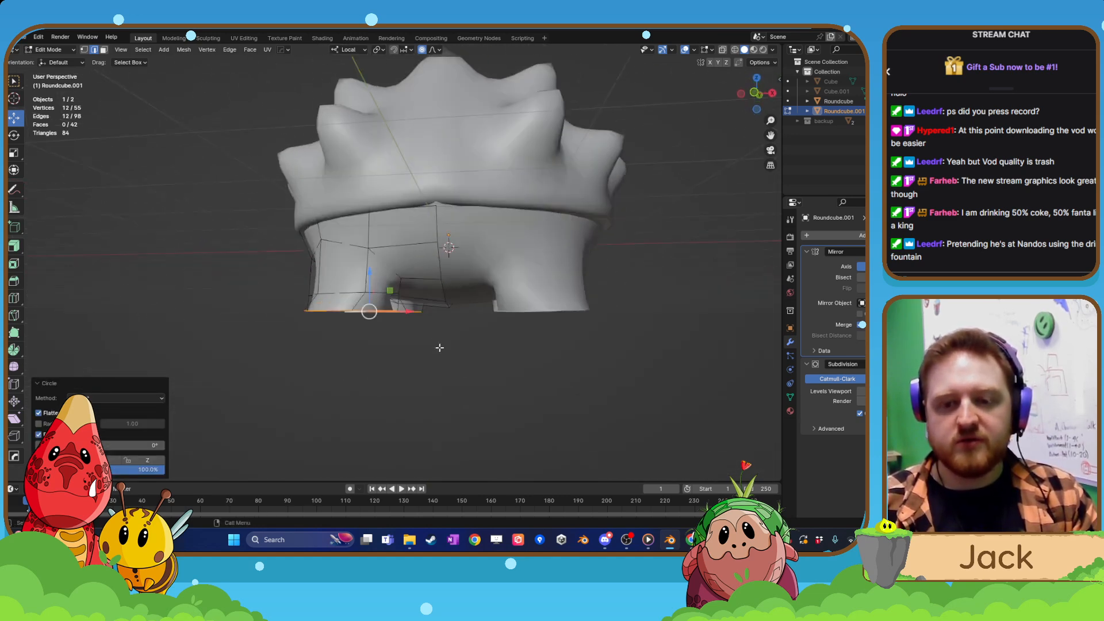
{"action": "left_click_drag", "start_coordinate": [370, 276], "coordinate": [371, 286]}
{"action": "key", "text": "ctrl+z"}
{"action": "left_click_drag", "start_coordinate": [410, 323], "coordinate": [415, 323]}
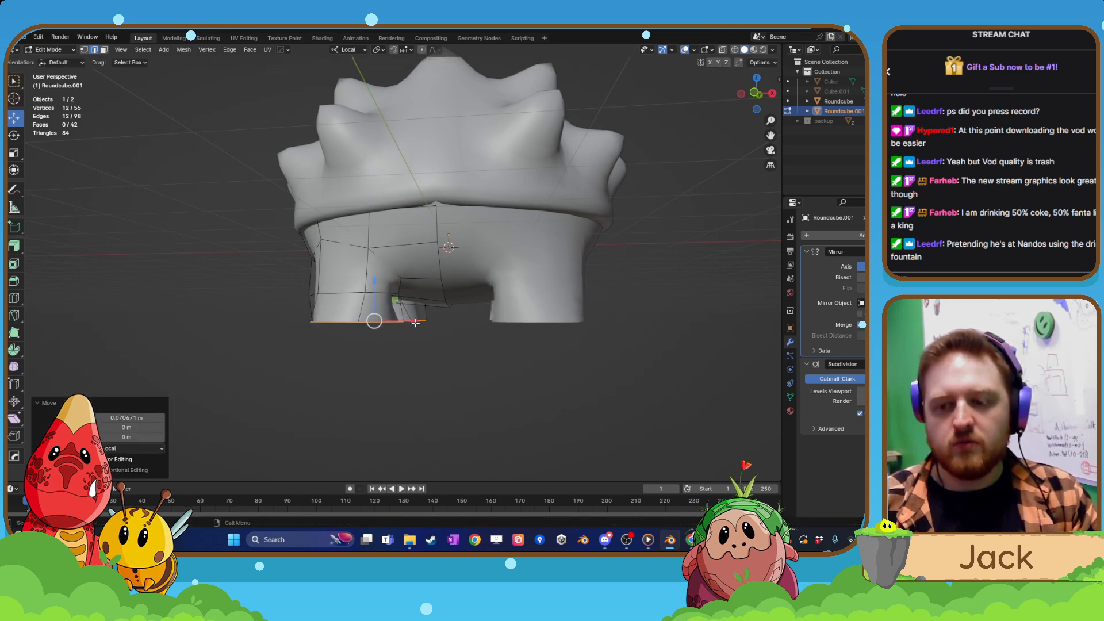
Try scaling the front and back leg bottom rims together, and undo that scaling.
{"action": "middle_click_drag", "start_coordinate": [670, 347], "coordinate": [523, 270]}
{"action": "key", "text": "s"}
{"action": "left_click", "coordinate": [502, 261]}
{"action": "key", "text": "ctrl+z"}
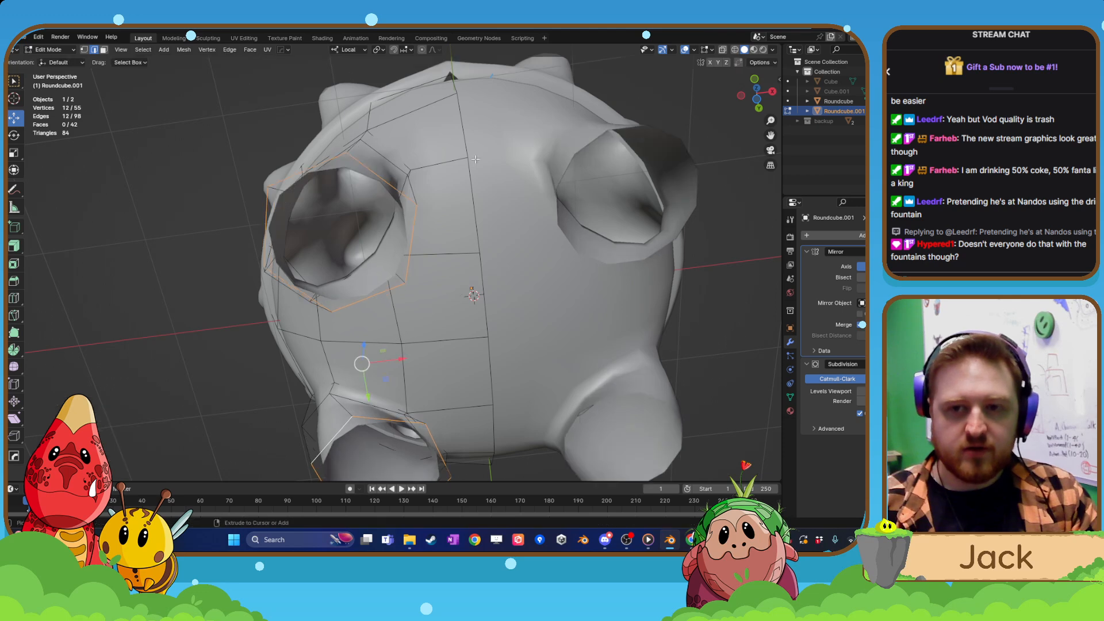
Scale one leg's bottom rim uniformly by about 0.729 and the edge loop just above it by about 0.79.
{"action": "middle_click_drag", "start_coordinate": [389, 169], "coordinate": [345, 300]}
{"action": "left_click", "coordinate": [345, 300]}
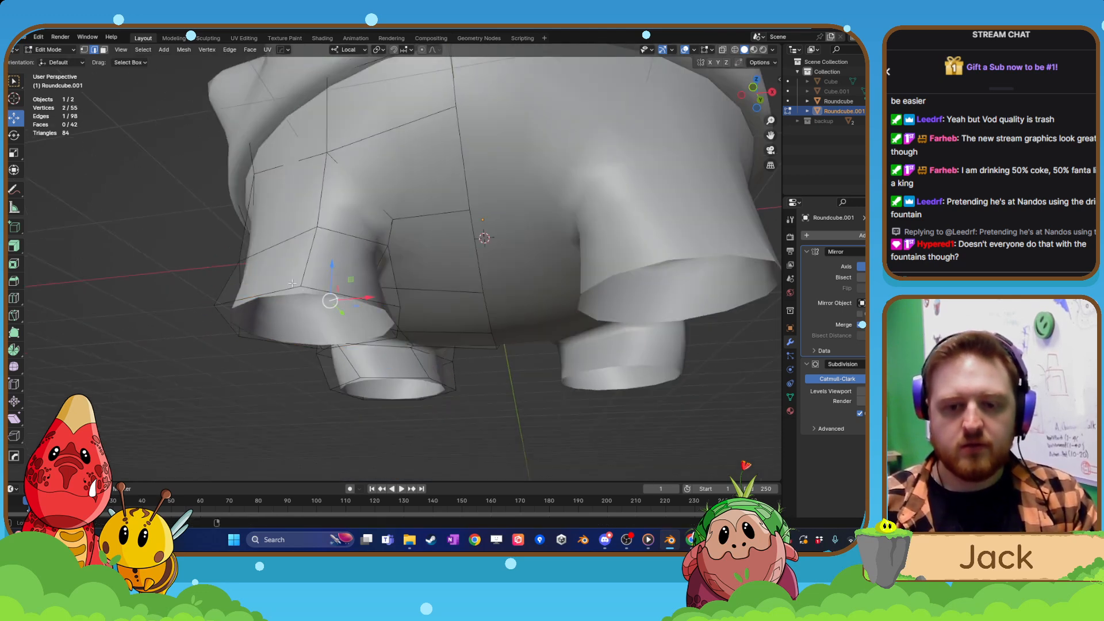
{"action": "left_click", "coordinate": [359, 317]}
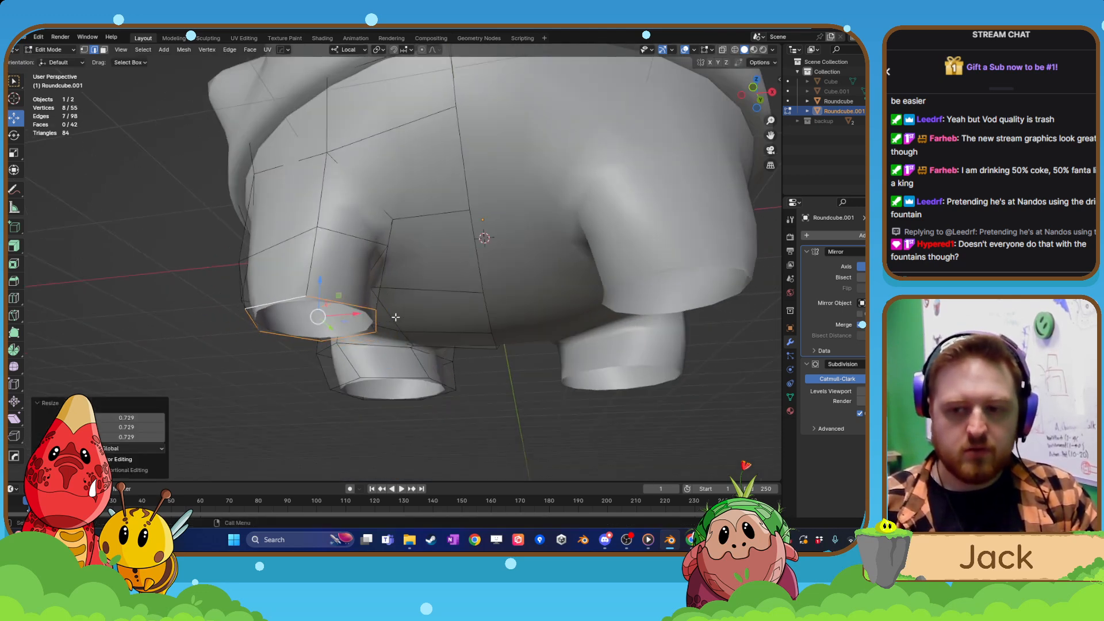
{"action": "middle_click_drag", "start_coordinate": [360, 318], "coordinate": [371, 316]}
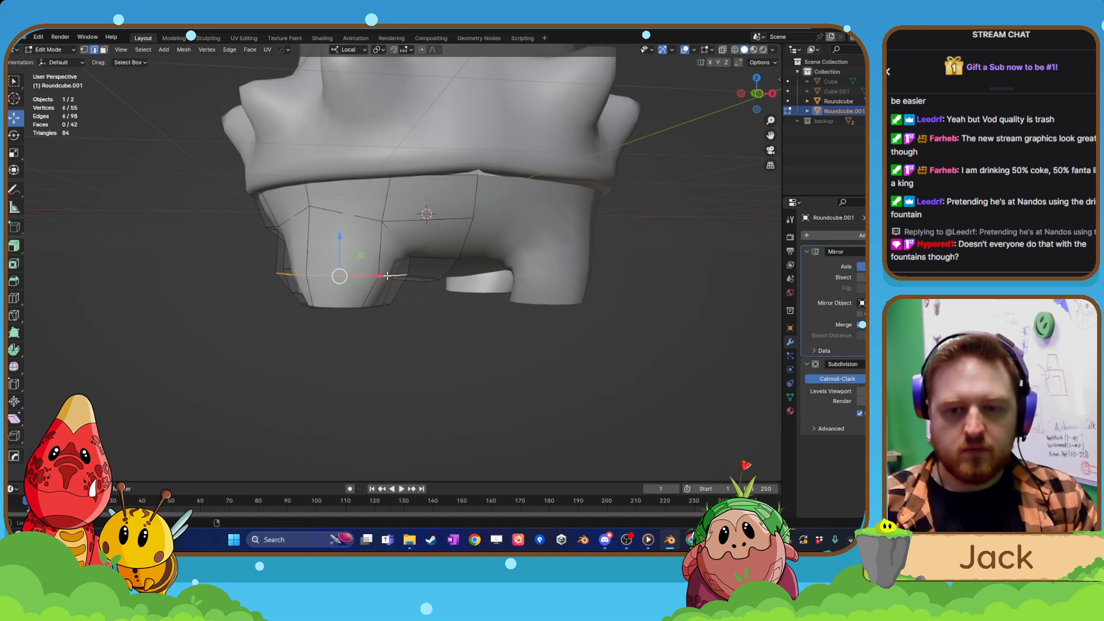
{"action": "key", "text": "s"}
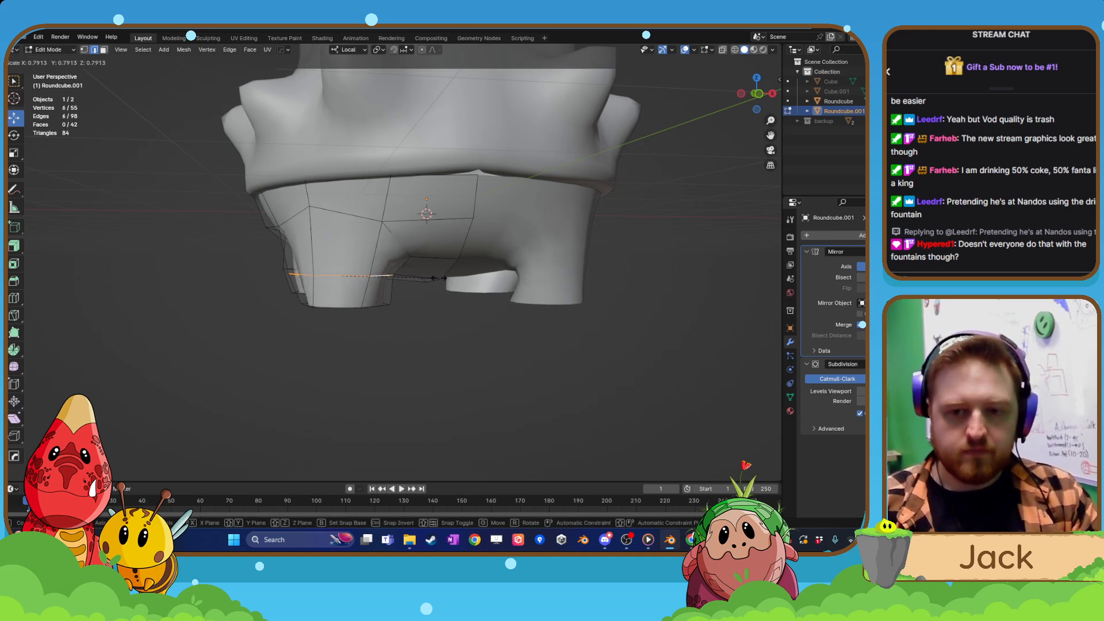
{"action": "left_click", "coordinate": [439, 279]}
Move a single vertex on the narrowed leg's bottom rim about -0.094 m along local Y.
{"action": "scroll", "coordinate": [439, 279], "scroll_direction": "down", "scroll_amount": 4}
{"action": "middle_click_drag", "start_coordinate": [439, 279], "coordinate": [472, 310]}
{"action": "scroll", "coordinate": [343, 293], "scroll_direction": "up", "scroll_amount": 2}
{"action": "left_click", "coordinate": [366, 297], "text": "alt+shift"}
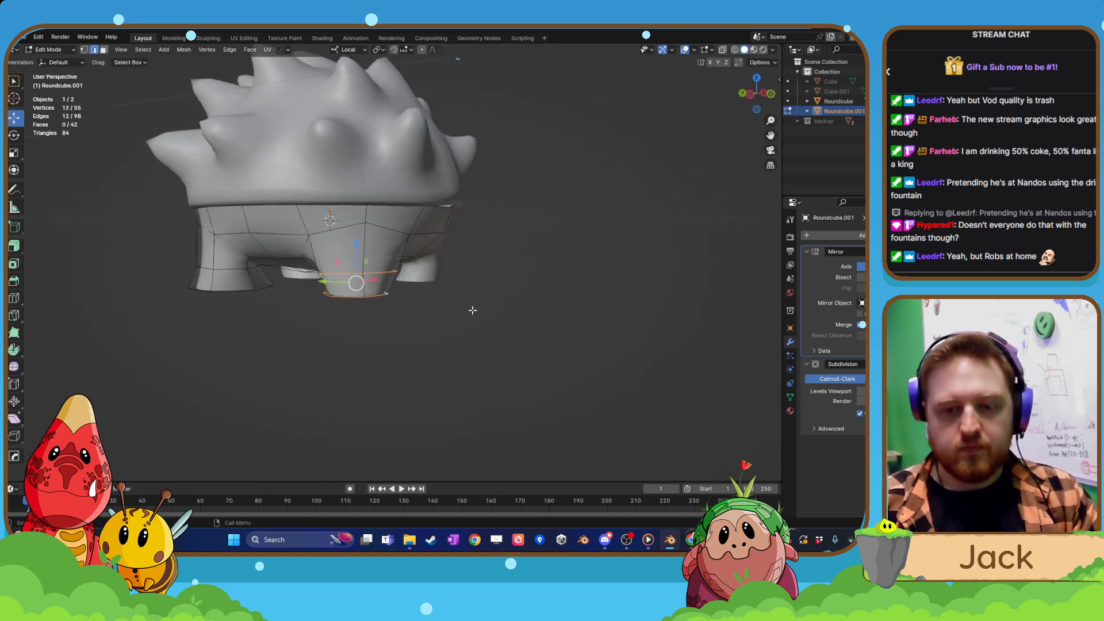
{"action": "scroll", "coordinate": [345, 311], "scroll_direction": "up", "scroll_amount": 2}
{"action": "left_click", "coordinate": [365, 310], "text": "alt"}
{"action": "middle_click_drag", "start_coordinate": [339, 324], "coordinate": [374, 322]}
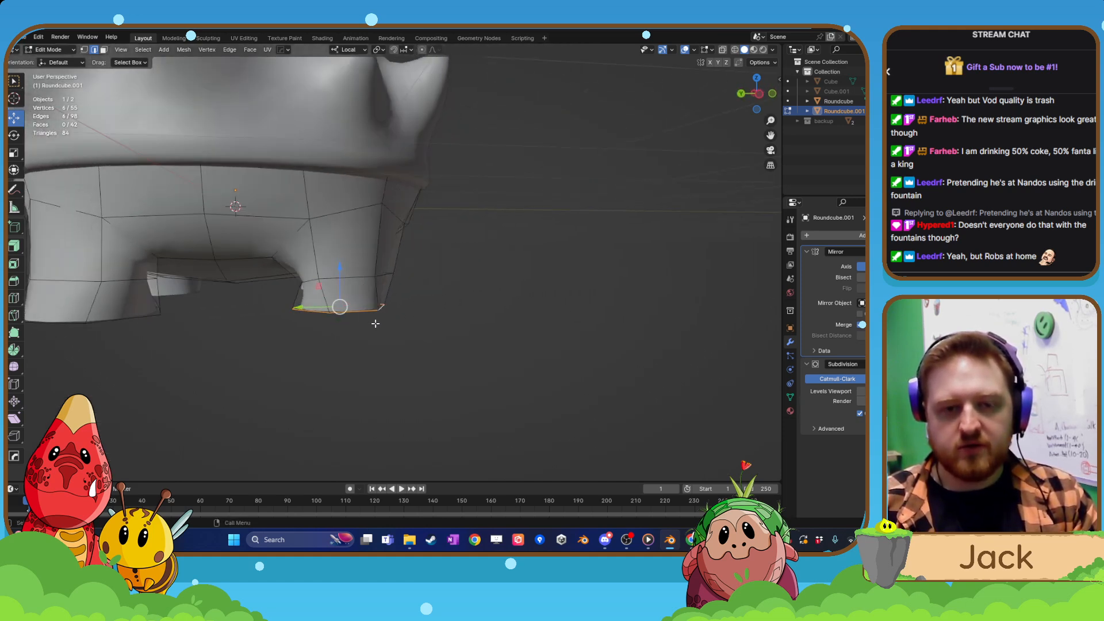
{"action": "scroll", "coordinate": [375, 323], "scroll_direction": "up", "scroll_amount": 2}
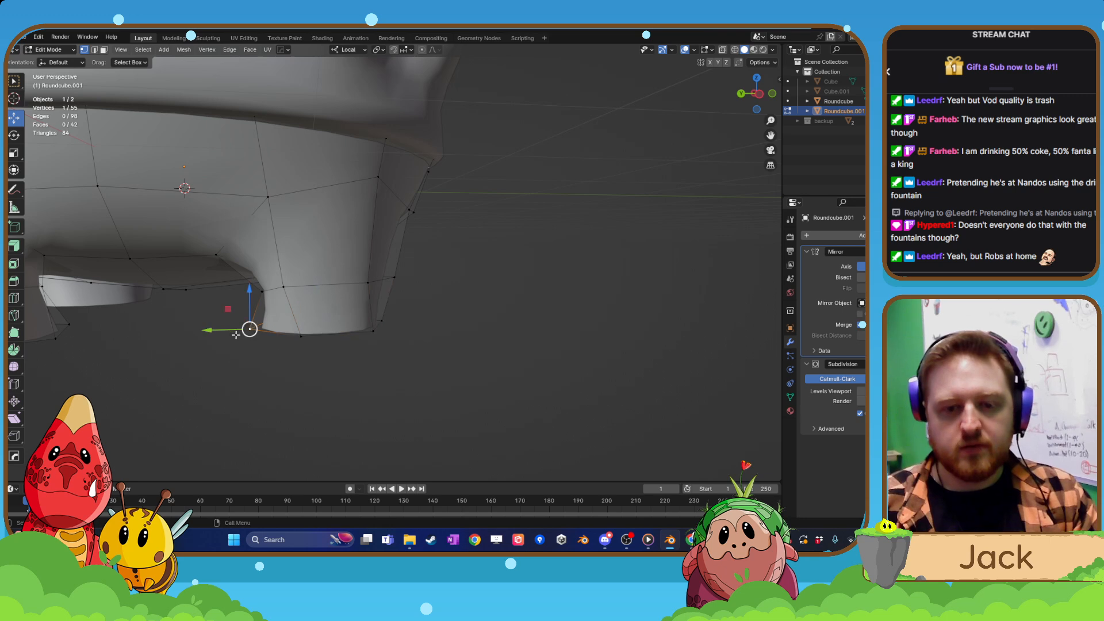
{"action": "left_click_drag", "start_coordinate": [235, 334], "coordinate": [245, 334]}
Select a six-edge loop on the narrowed leg in edge mode and move it freely, mainly about 0.094 m along global X.
{"action": "middle_click_drag", "start_coordinate": [245, 335], "coordinate": [297, 369]}
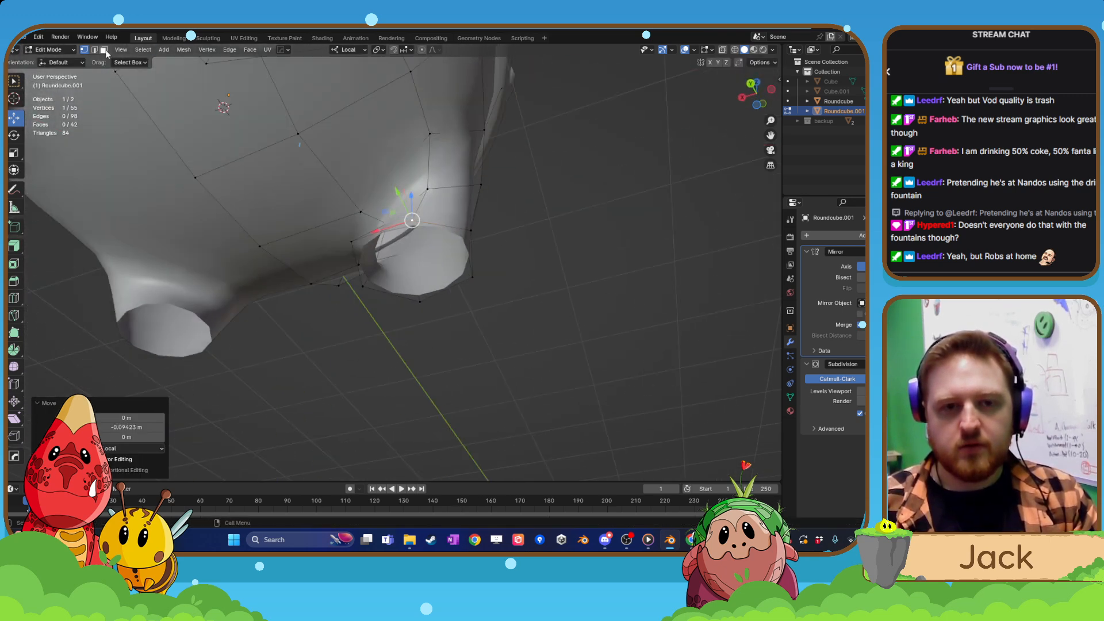
{"action": "key", "text": "2"}
{"action": "middle_click_drag", "start_coordinate": [434, 220], "coordinate": [393, 322]}
{"action": "key", "text": "g"}
{"action": "left_click", "coordinate": [431, 275]}
{"action": "key", "text": "g"}
{"action": "left_click", "coordinate": [440, 320]}
{"action": "scroll", "coordinate": [444, 305], "scroll_direction": "up", "scroll_amount": 4}
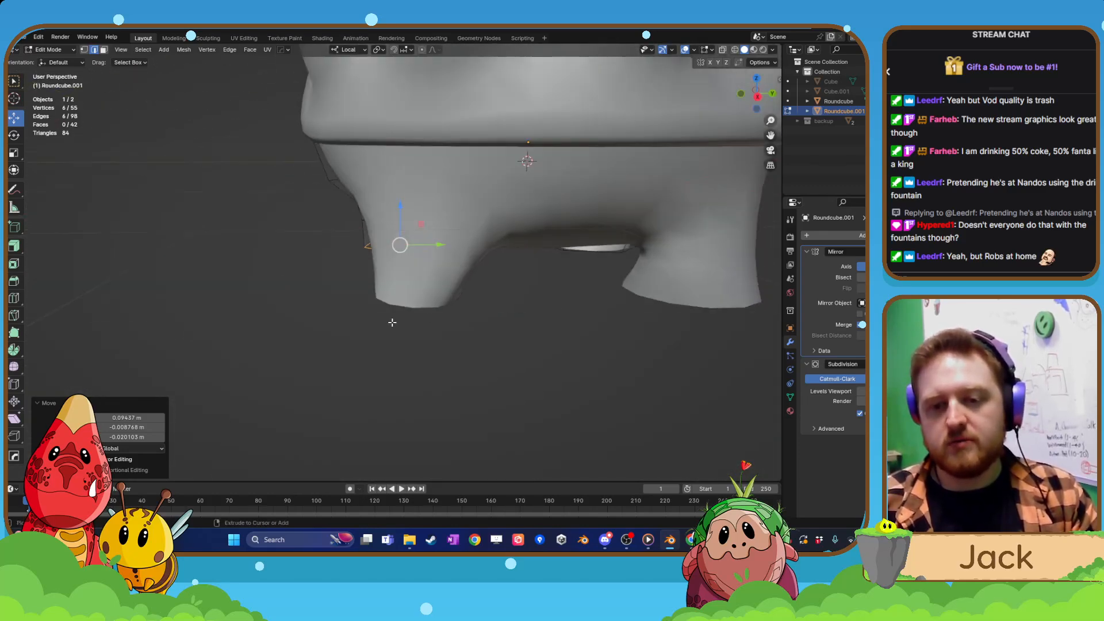
Undo the leg's loop and vertex moves, its scaling, and the lowering and shift of the bottom rims.
{"action": "key", "text": "ctrl+z"}
{"action": "key", "text": "ctrl+z"}
{"action": "key", "text": "ctrl+z"}
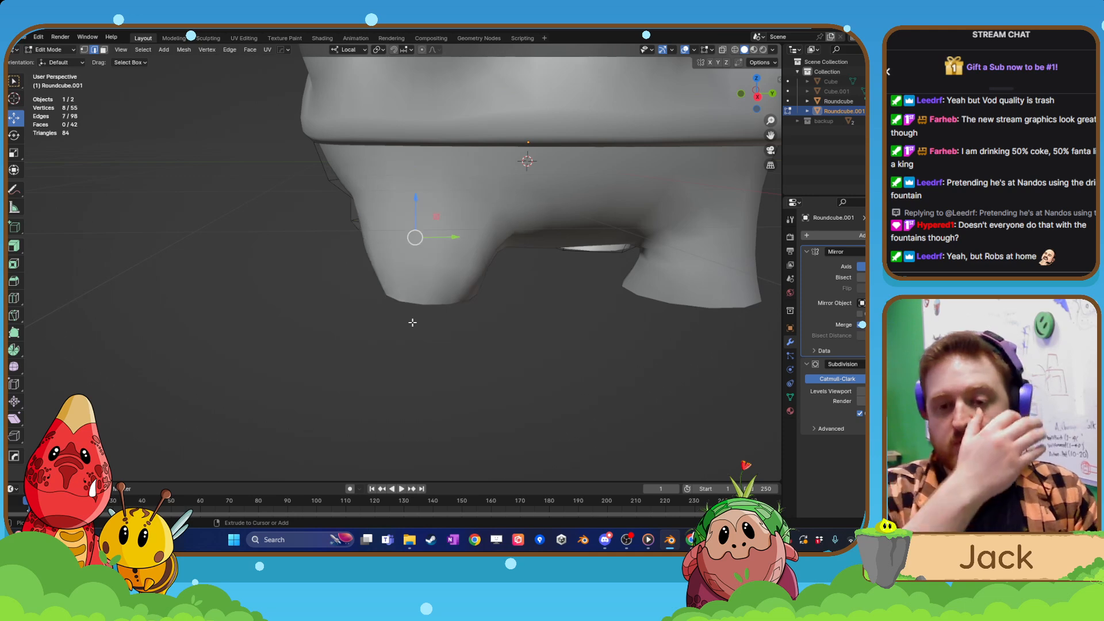
{"action": "key", "text": "ctrl+z"}
{"action": "key", "text": "ctrl+z"}
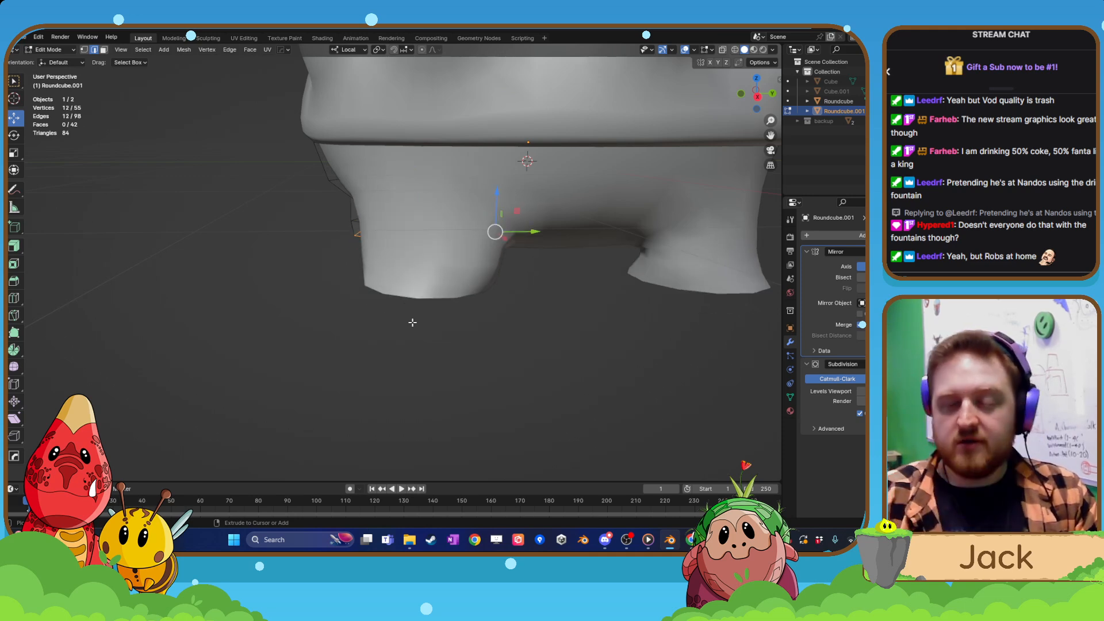
{"action": "key", "text": "ctrl+z"}
Fill the selected open bottom rims of the front and back legs with faces.
{"action": "middle_click_drag", "start_coordinate": [413, 323], "coordinate": [414, 277]}
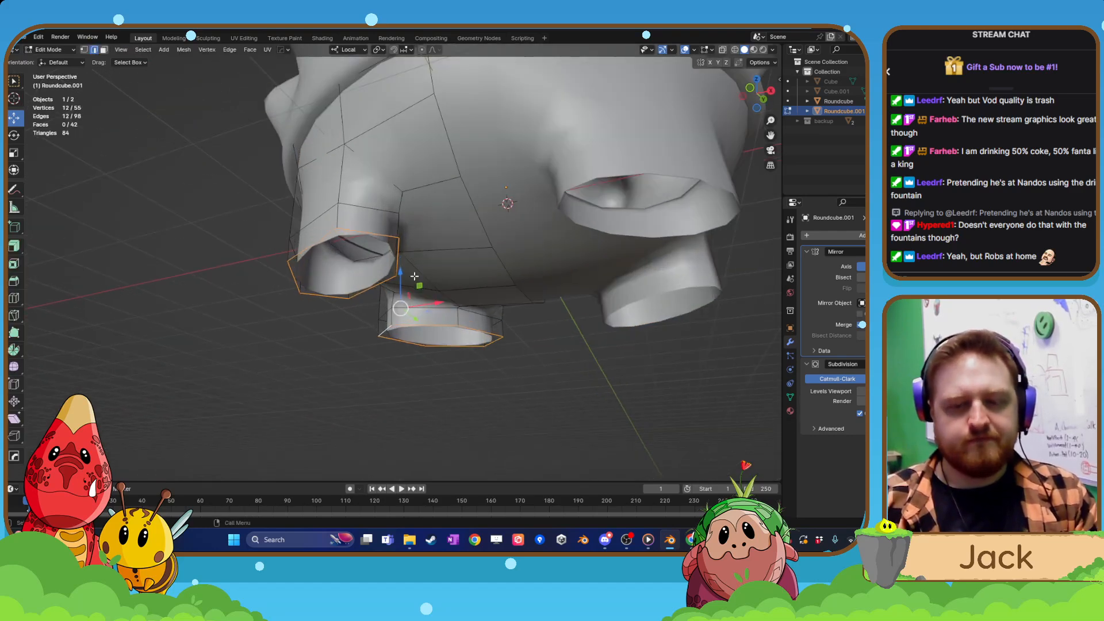
{"action": "key", "text": "f"}
{"action": "middle_click_drag", "start_coordinate": [177, 260], "coordinate": [57, 197]}
Add a single loop cut around a leg just above its filled base and return to Object Mode.
{"action": "left_click", "coordinate": [14, 298]}
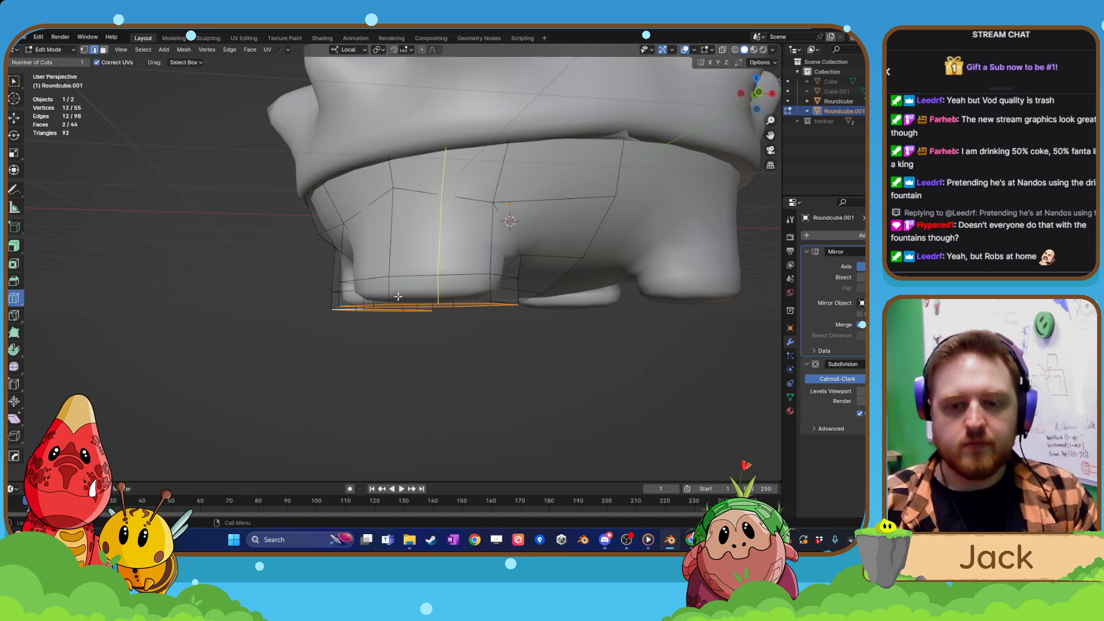
{"action": "left_click_drag", "start_coordinate": [392, 295], "coordinate": [394, 303]}
{"action": "key", "text": "Tab"}
{"action": "middle_click_drag", "start_coordinate": [394, 304], "coordinate": [545, 261]}
{"action": "left_click", "coordinate": [489, 280]}
{"action": "scroll", "coordinate": [482, 314], "scroll_direction": "down", "scroll_amount": 2}
{"action": "left_click", "coordinate": [480, 316]}
{"action": "scroll", "coordinate": [535, 314], "scroll_direction": "down", "scroll_amount": 4}
{"action": "scroll", "coordinate": [535, 256], "scroll_direction": "up", "scroll_amount": 2}
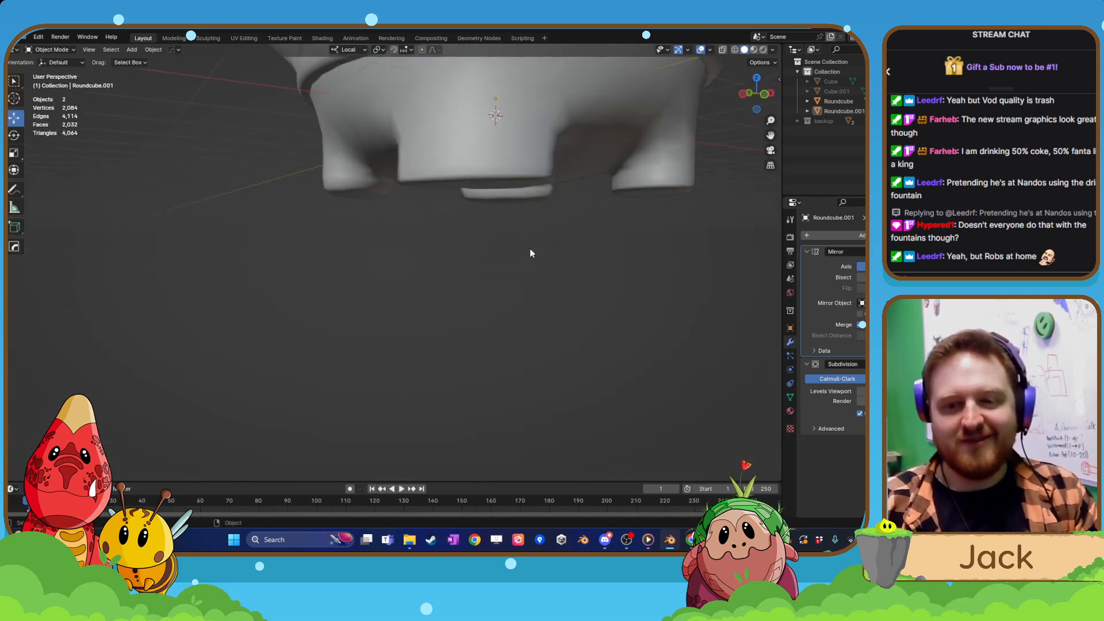
Nudge the geometry near the leg's base slightly in Edit Mode, and check the feet from below in Object Mode.
{"action": "left_click", "coordinate": [490, 161]}
{"action": "key", "text": "Tab"}
{"action": "left_click", "coordinate": [492, 179]}
{"action": "middle_click_drag", "start_coordinate": [510, 227], "coordinate": [526, 166]}
{"action": "middle_click_drag", "start_coordinate": [526, 166], "coordinate": [423, 197], "text": "shift"}
{"action": "left_click_drag", "start_coordinate": [420, 184], "coordinate": [420, 180]}
{"action": "key", "text": "Tab"}
{"action": "left_click", "coordinate": [444, 231]}
{"action": "scroll", "coordinate": [453, 258], "scroll_direction": "down", "scroll_amount": 5}
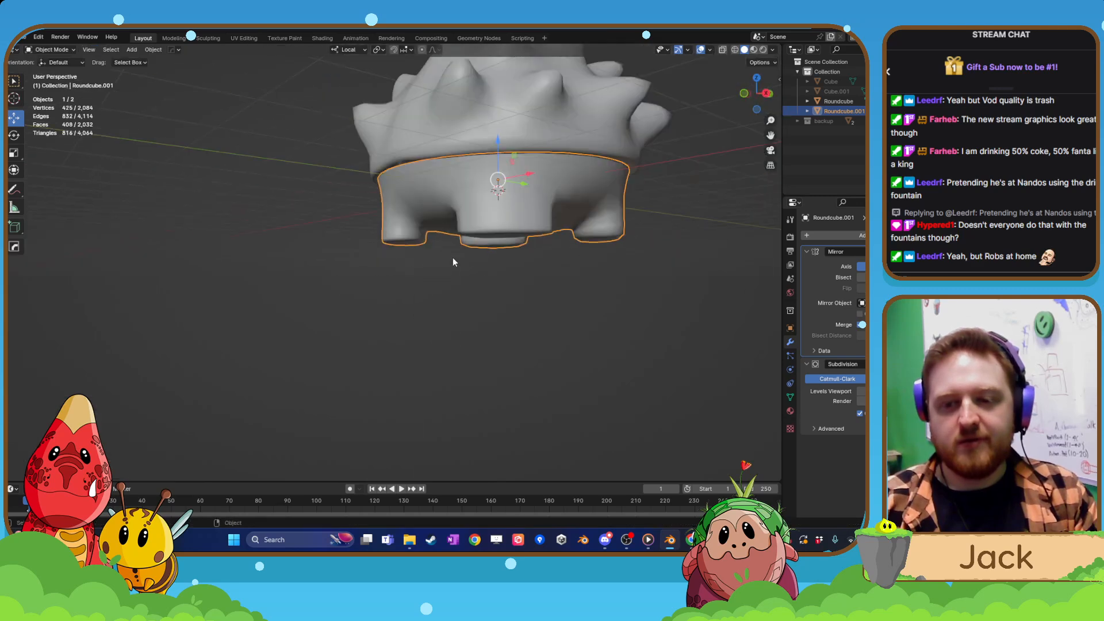
{"action": "left_click", "coordinate": [453, 257]}
{"action": "middle_click_drag", "start_coordinate": [454, 257], "coordinate": [464, 206]}
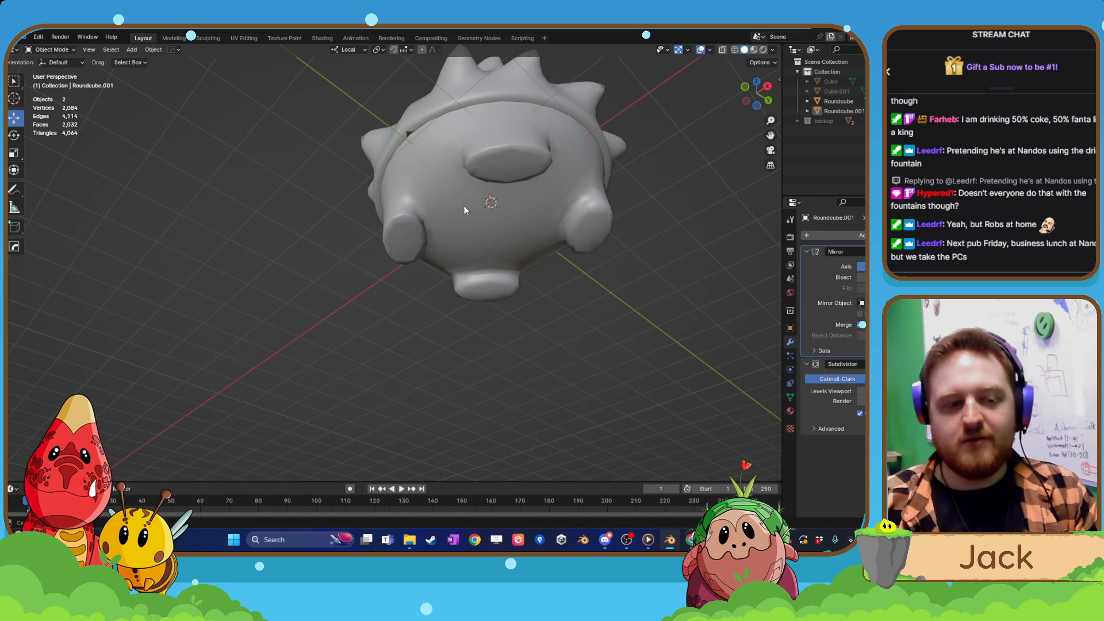
{"action": "middle_click_drag", "start_coordinate": [463, 206], "coordinate": [503, 313]}
Select the legged body and apply its Mirror modifier.
{"action": "left_click", "coordinate": [481, 253]}
{"action": "key", "text": "Tab"}
{"action": "key", "text": "Tab"}
{"action": "left_click", "coordinate": [508, 227]}
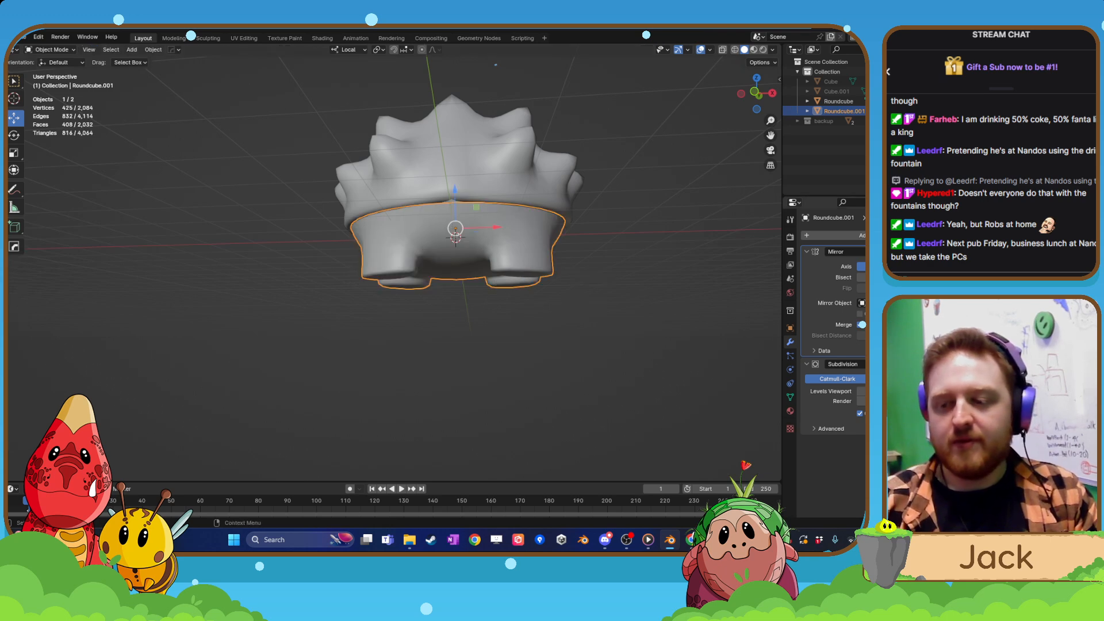
{"action": "left_click", "coordinate": [890, 251]}
{"action": "left_click", "coordinate": [880, 263]}
{"action": "middle_click_drag", "start_coordinate": [461, 265], "coordinate": [468, 264]}
{"action": "scroll", "coordinate": [495, 265], "scroll_direction": "up", "scroll_amount": 2}
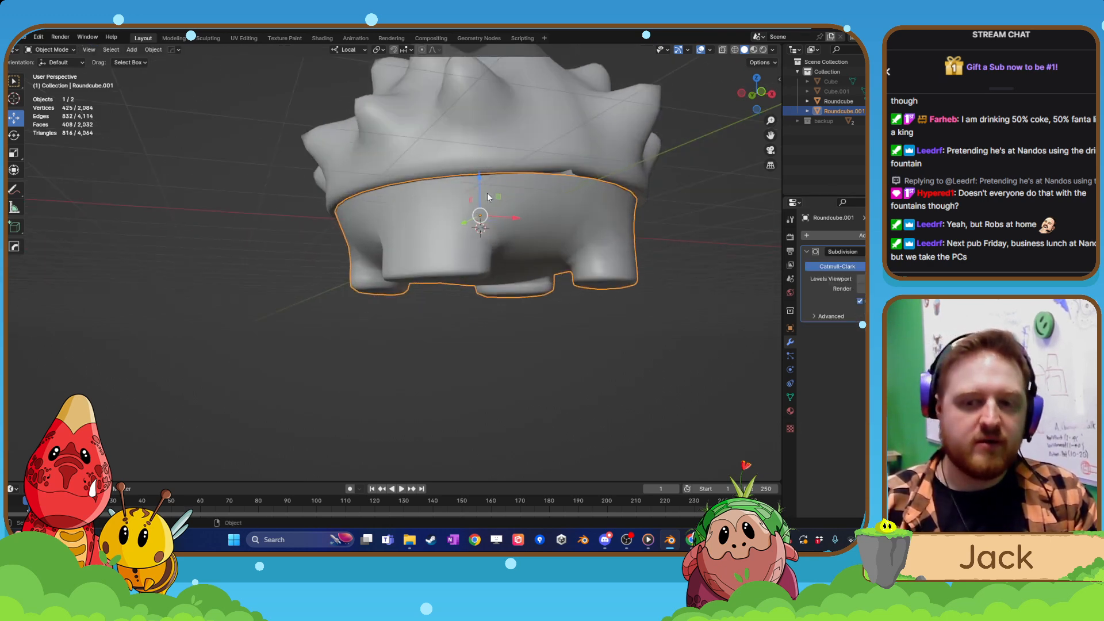
Scale the spiky shell down uniformly by about 0.99 to fit it closer around the body.
{"action": "left_click", "coordinate": [488, 192]}
{"action": "middle_click_drag", "start_coordinate": [530, 243], "coordinate": [505, 313]}
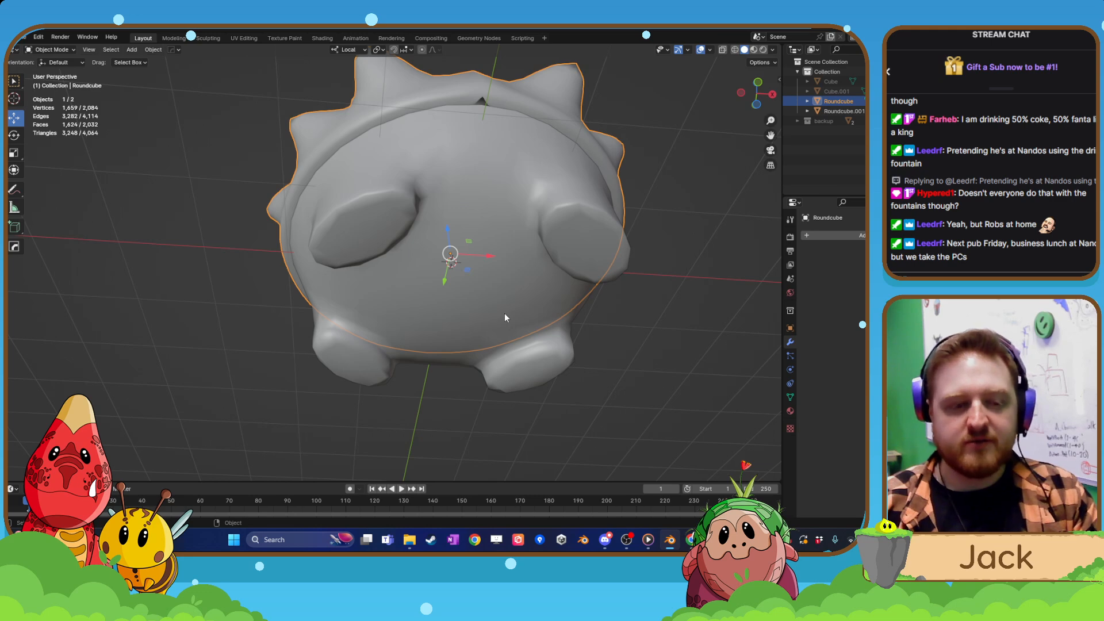
{"action": "key", "text": "s"}
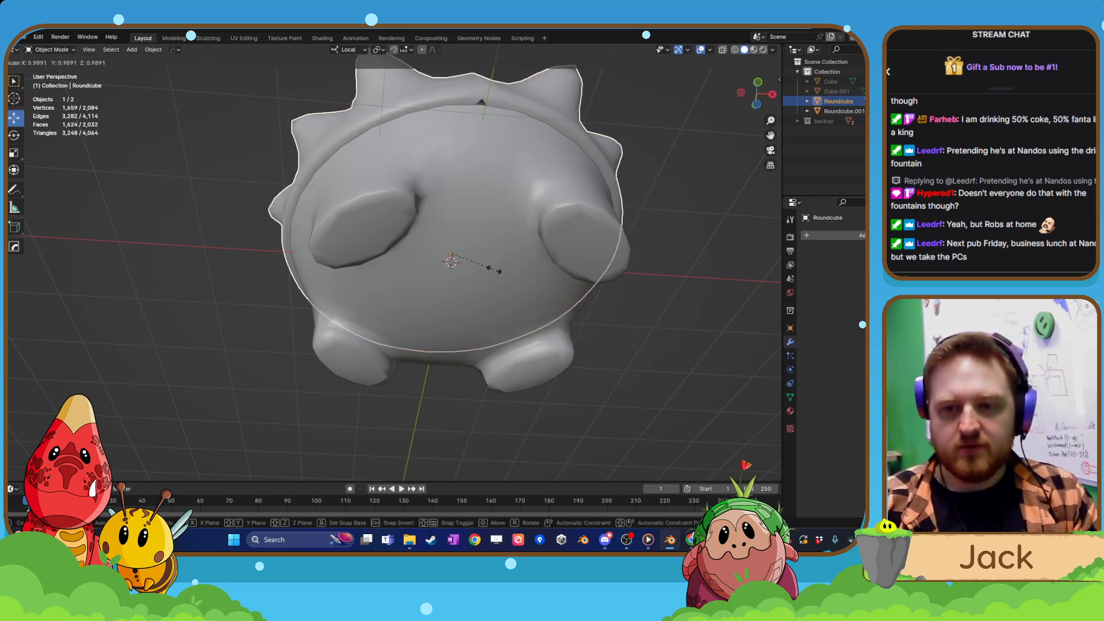
{"action": "left_click", "coordinate": [499, 268]}
{"action": "left_click", "coordinate": [629, 240]}
{"action": "scroll", "coordinate": [633, 236], "scroll_direction": "down", "scroll_amount": 3}
{"action": "left_click", "coordinate": [547, 263]}
{"action": "left_click", "coordinate": [442, 275]}
{"action": "middle_click_drag", "start_coordinate": [546, 264], "coordinate": [467, 293]}
{"action": "scroll", "coordinate": [467, 291], "scroll_direction": "up", "scroll_amount": 2}
{"action": "left_click", "coordinate": [465, 267]}
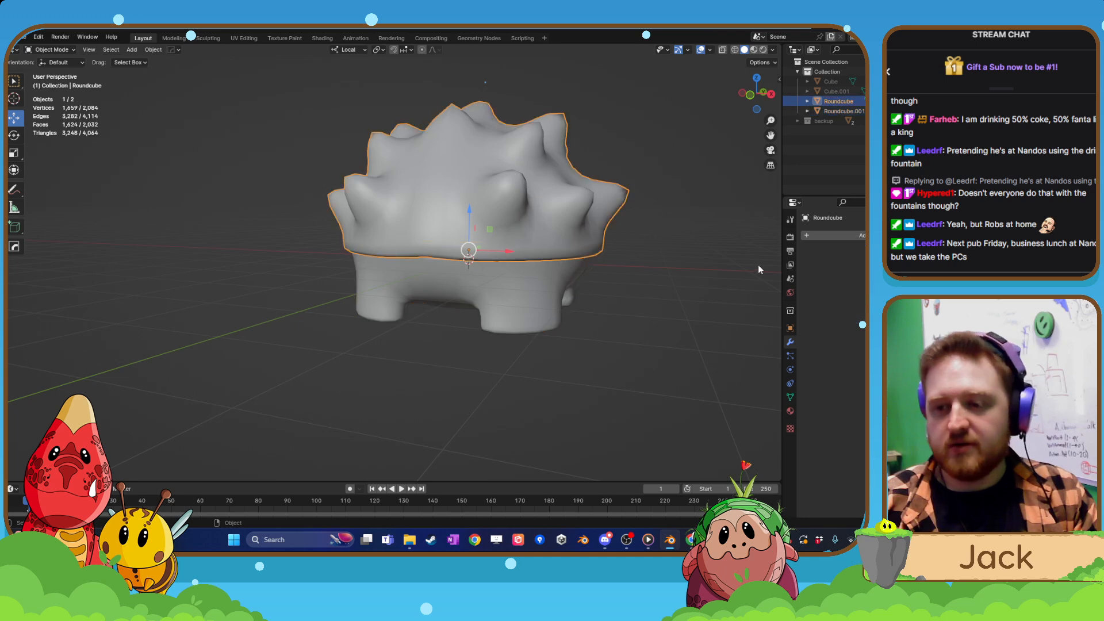
Select the legged body and apply its Subdivision modifier.
{"action": "left_click", "coordinate": [491, 300]}
{"action": "left_click", "coordinate": [911, 252]}
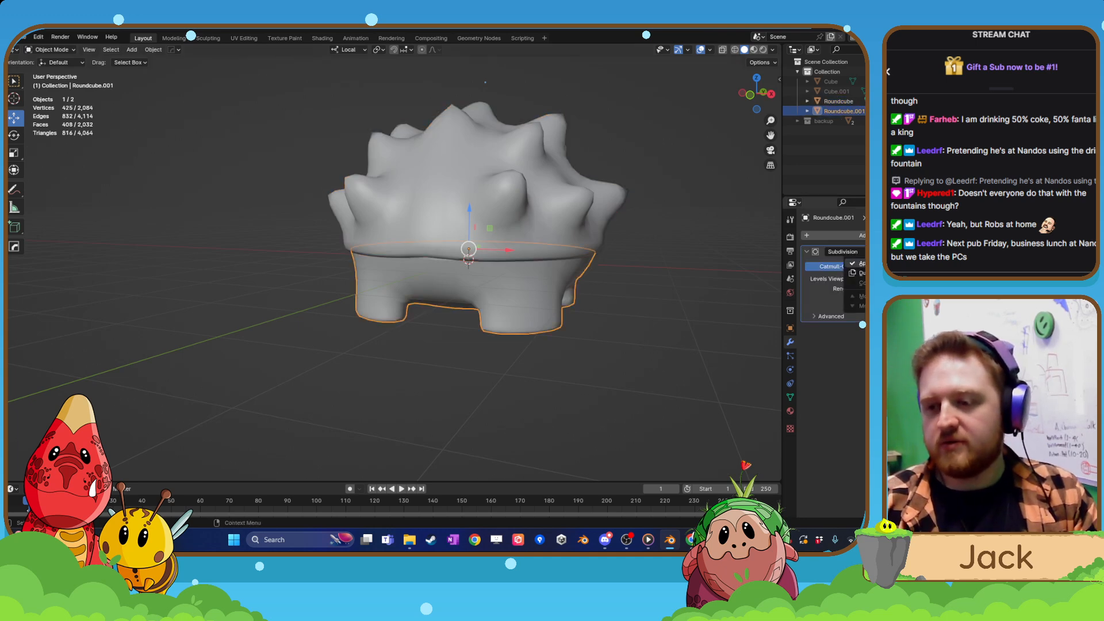
{"action": "left_click", "coordinate": [906, 264]}
{"action": "scroll", "coordinate": [719, 297], "scroll_direction": "down", "scroll_amount": 2}
{"action": "left_click", "coordinate": [588, 243]}
Undo the applied Subdivision and Mirror modifiers and the shell scaling, with the legged body selected.
{"action": "key", "text": "ctrl+z"}
{"action": "key", "text": "ctrl+z"}
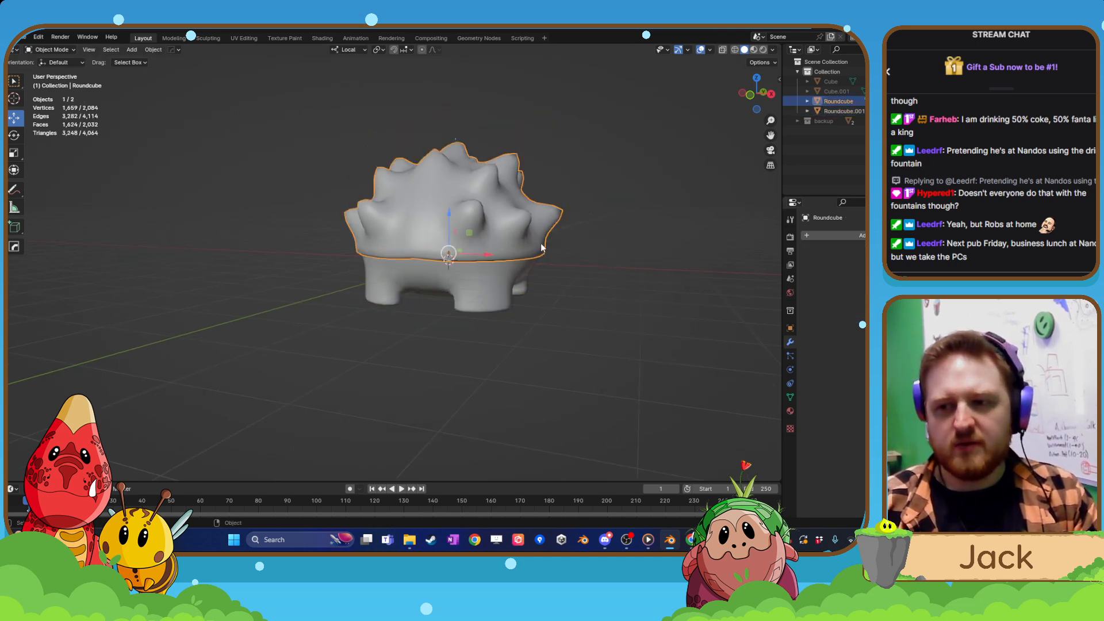
{"action": "left_click", "coordinate": [541, 246]}
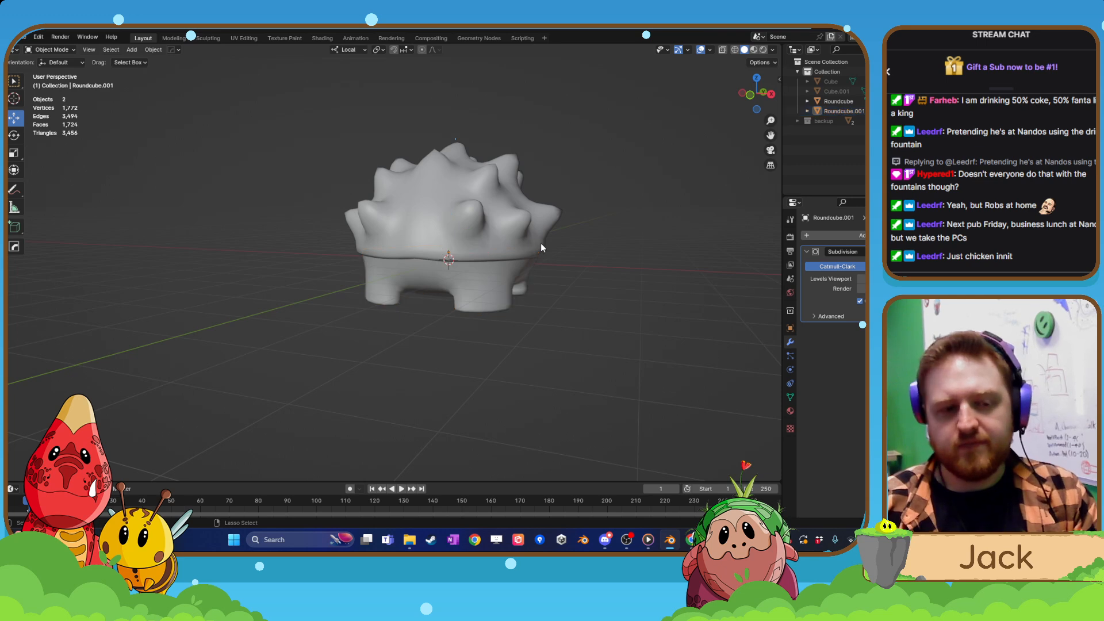
{"action": "left_click", "coordinate": [541, 248]}
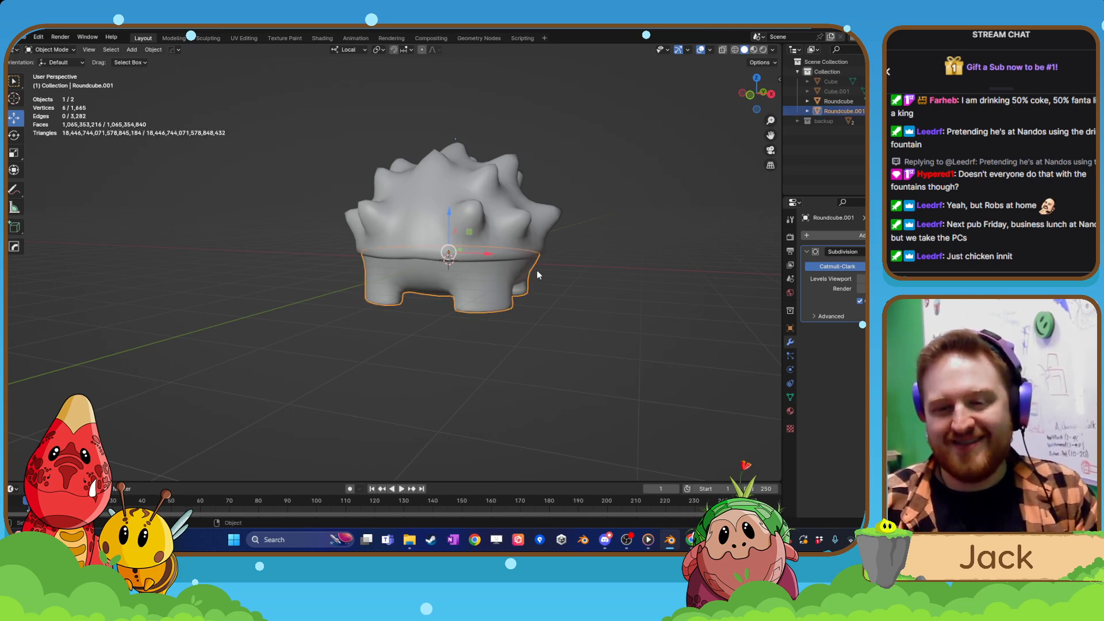
{"action": "left_click", "coordinate": [522, 247]}
{"action": "left_click", "coordinate": [521, 242]}
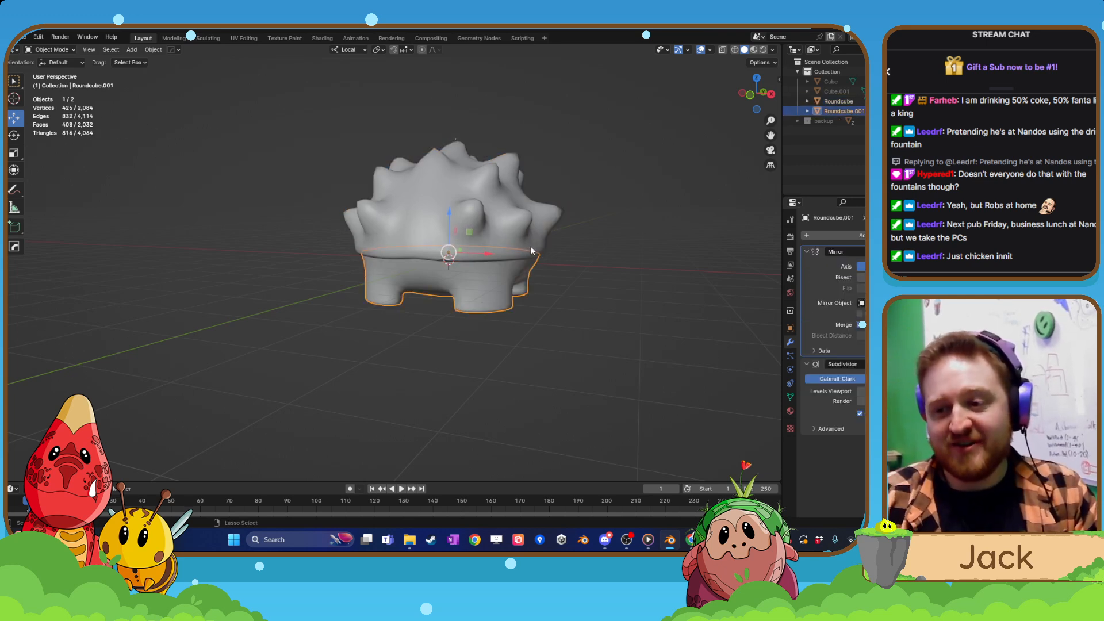
{"action": "left_click", "coordinate": [497, 248]}
{"action": "left_click", "coordinate": [489, 291]}
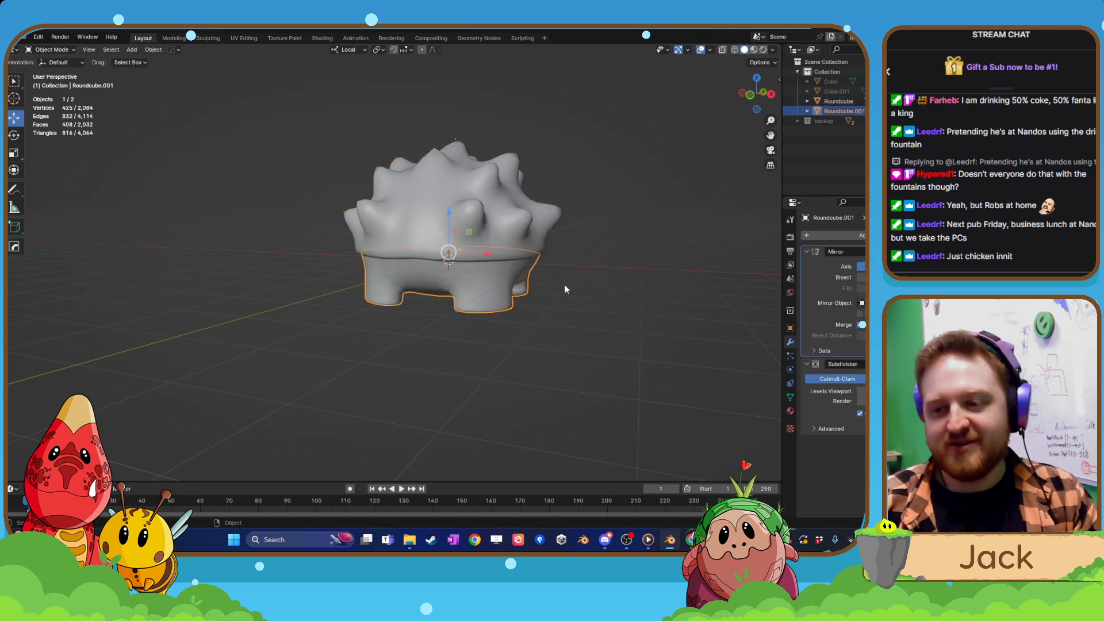
Try to delete the old backup collection from the scene hierarchy.
{"action": "right_click", "coordinate": [837, 123]}
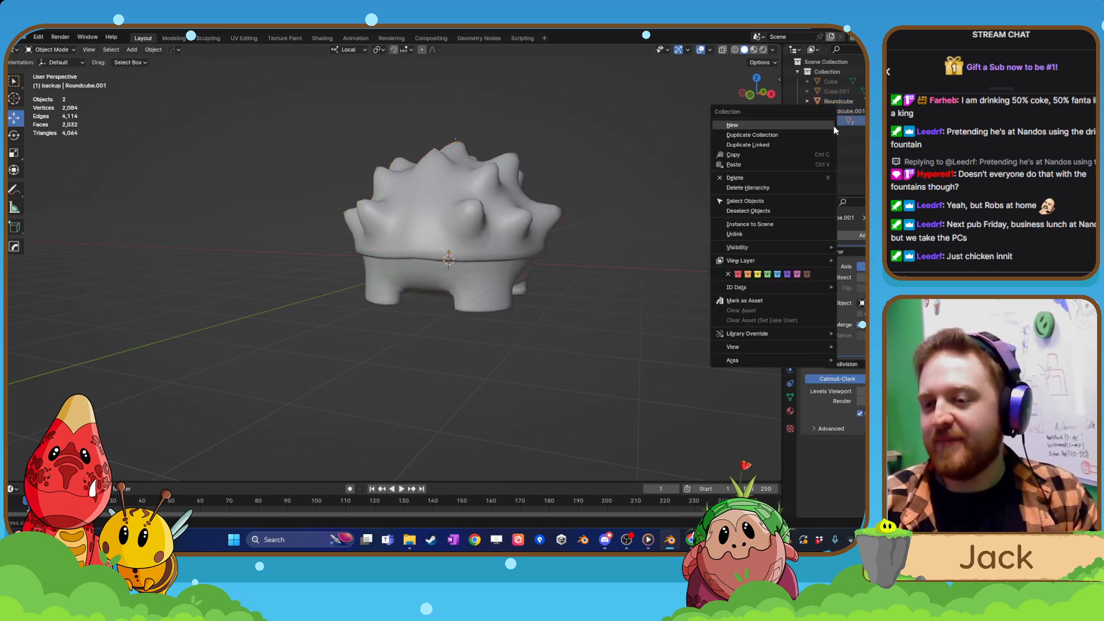
{"action": "left_click", "coordinate": [749, 180]}
{"action": "key", "text": "ctrl+z"}
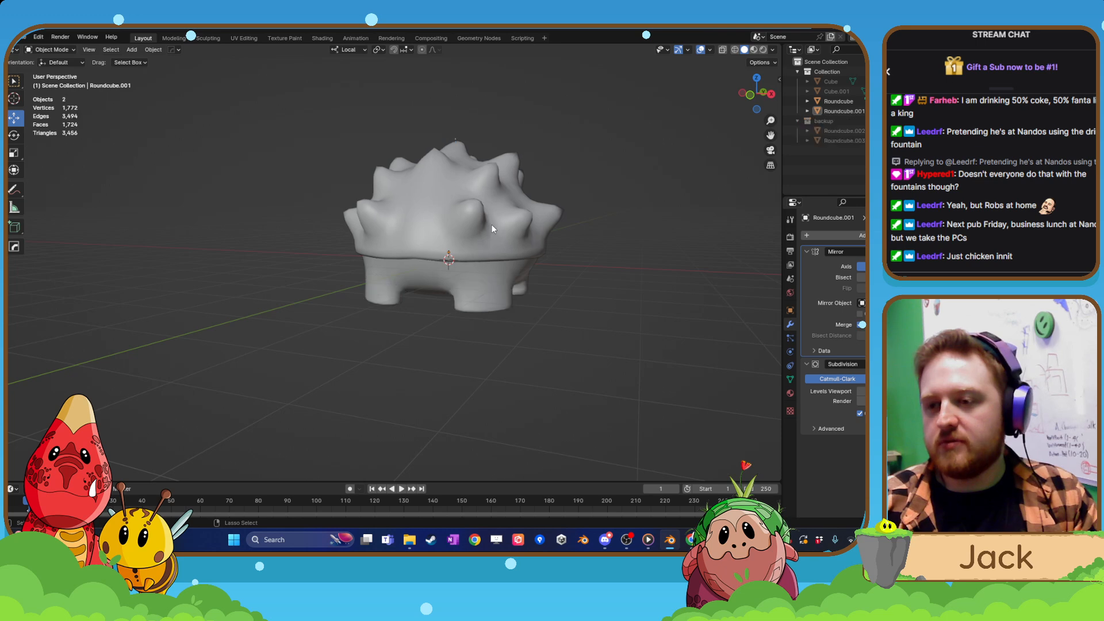
{"action": "left_click", "coordinate": [864, 131]}
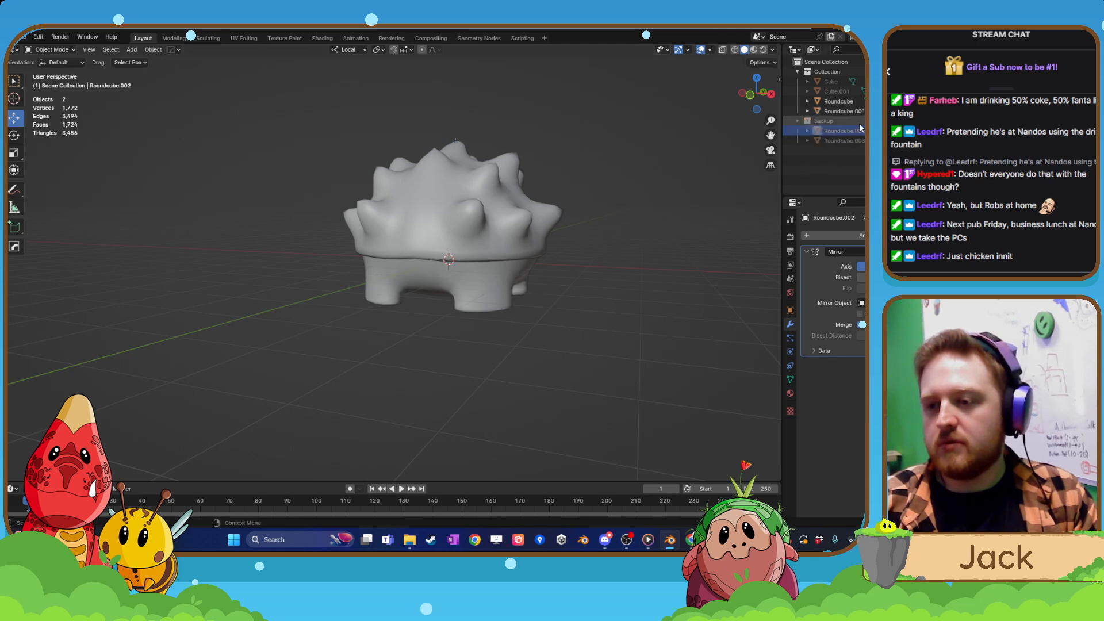
{"action": "right_click", "coordinate": [860, 123]}
{"action": "left_click", "coordinate": [860, 123]}
{"action": "mouse_move", "coordinate": [628, 212]}
{"action": "middle_mouse_down"}
{"action": "mouse_move", "coordinate": [601, 225]}
{"action": "mouse_move", "coordinate": [610, 212]}
{"action": "middle_mouse_up"}
{"action": "key", "text": "ctrl+z"}
{"action": "key", "text": "ctrl+z"}
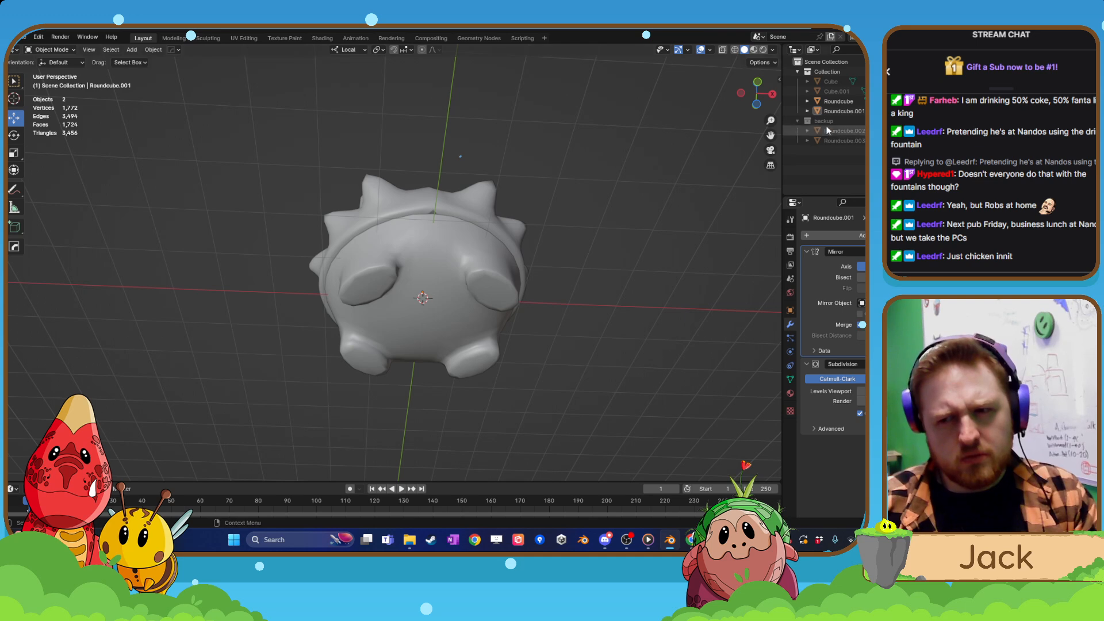
Delete the outdated backup copies of the shell and body.
{"action": "left_click", "coordinate": [837, 139]}
{"action": "right_click", "coordinate": [836, 138]}
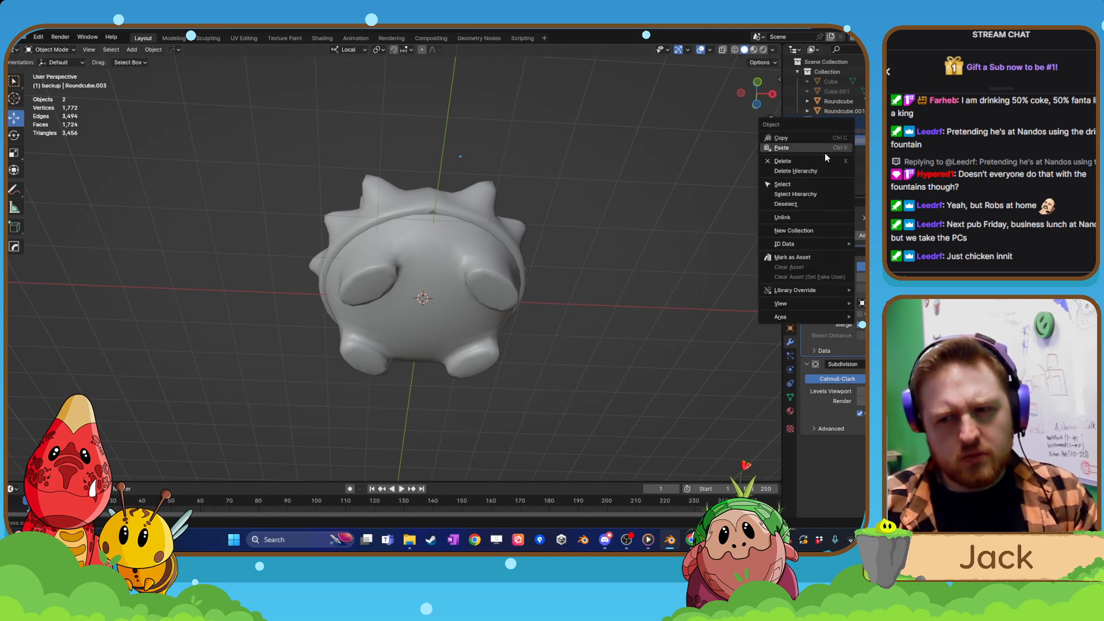
{"action": "left_click", "coordinate": [822, 160]}
Select both the legged body and the spiky shell and duplicate them in place.
{"action": "middle_click_drag", "start_coordinate": [526, 240], "coordinate": [509, 260]}
{"action": "left_click", "coordinate": [492, 256]}
{"action": "left_click", "coordinate": [477, 196], "text": "shift"}
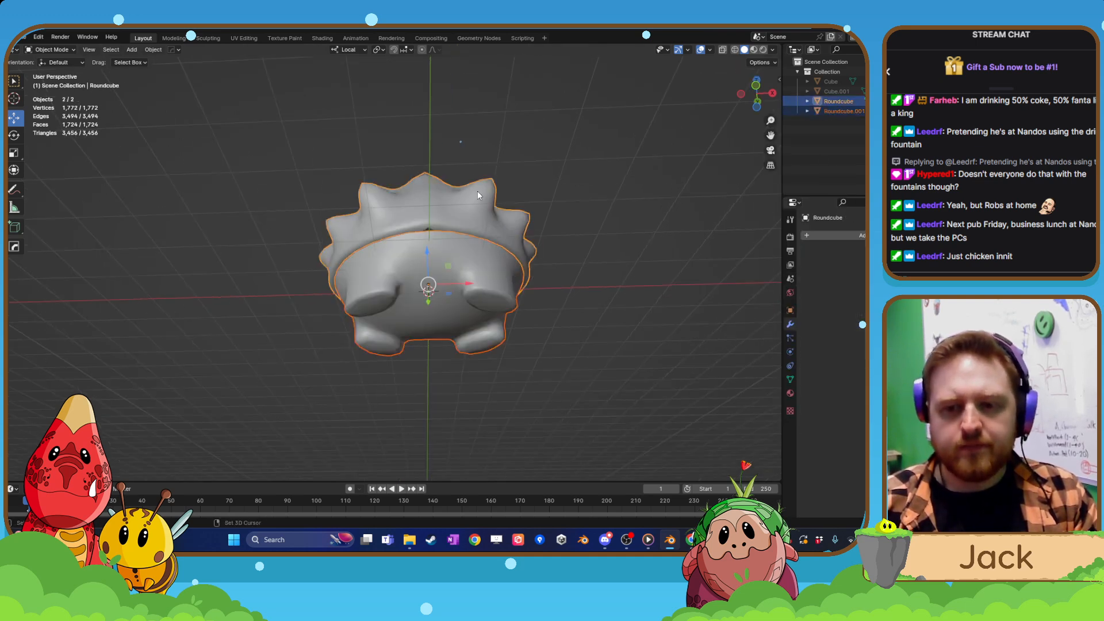
{"action": "key", "text": "shift+d"}
{"action": "right_click", "coordinate": [478, 195]}
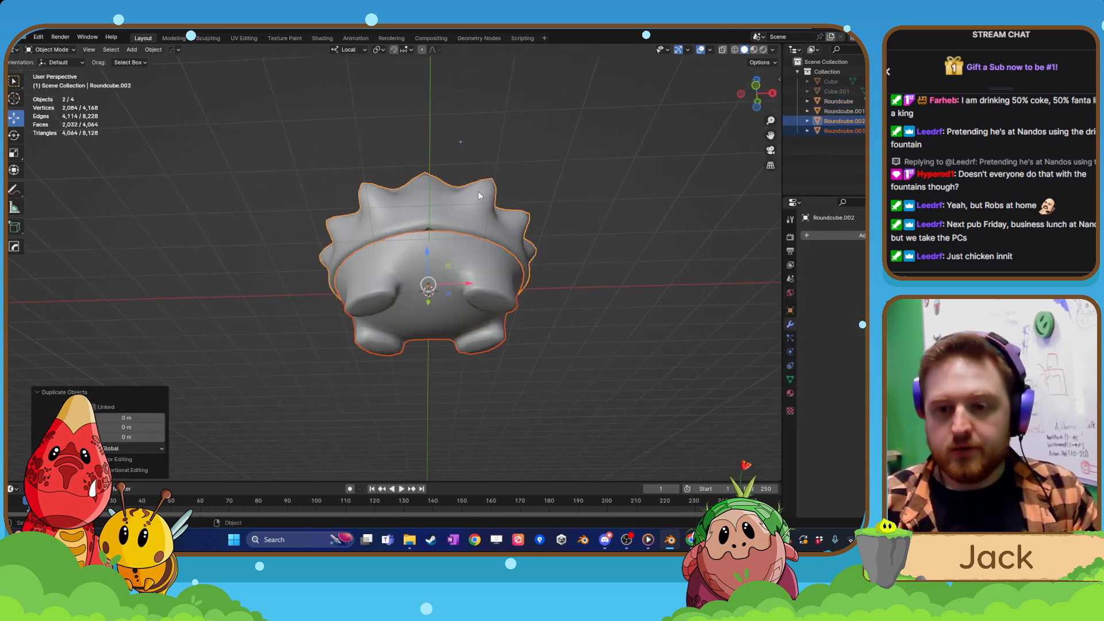
Move the duplicates into a new collection named "backup" and hide them.
{"action": "key", "text": "m"}
{"action": "left_click", "coordinate": [687, 185]}
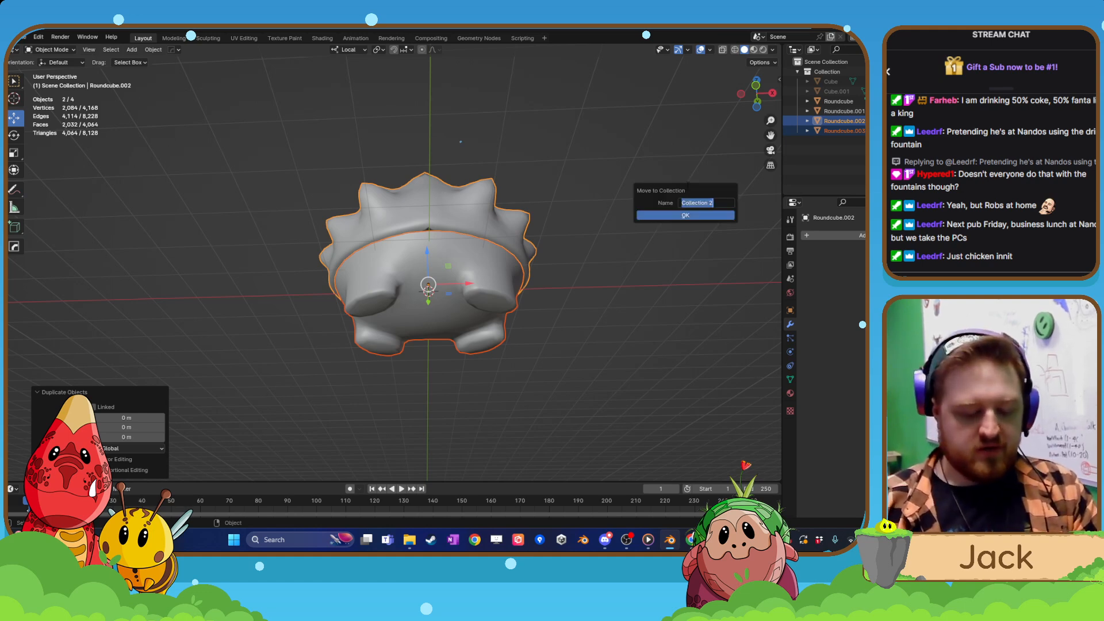
{"action": "type", "text": "backup"}
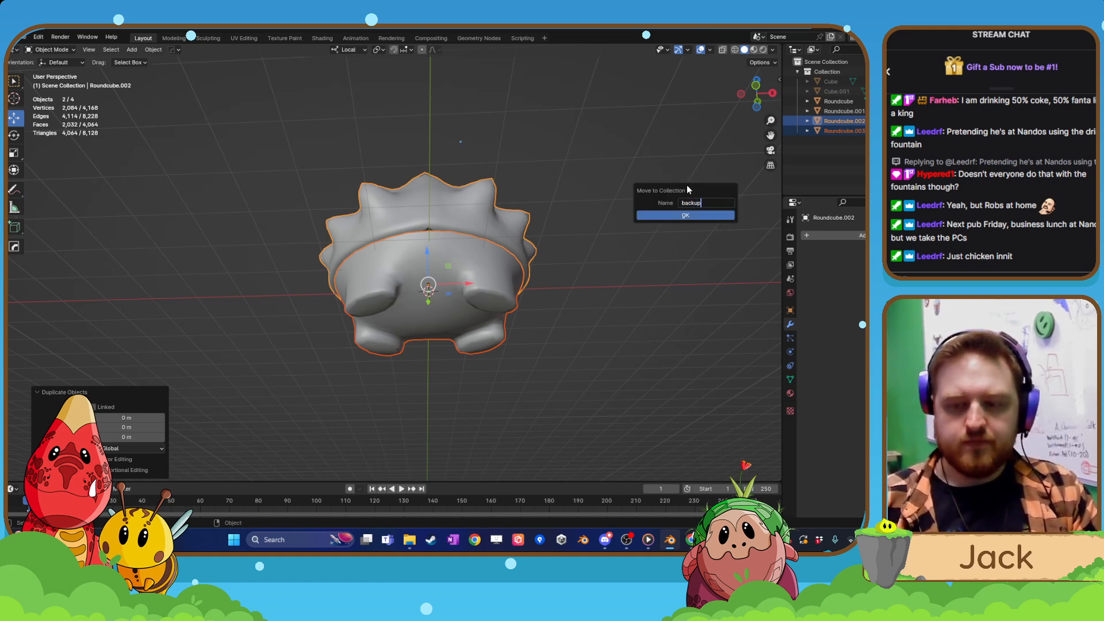
{"action": "key", "text": "Return"}
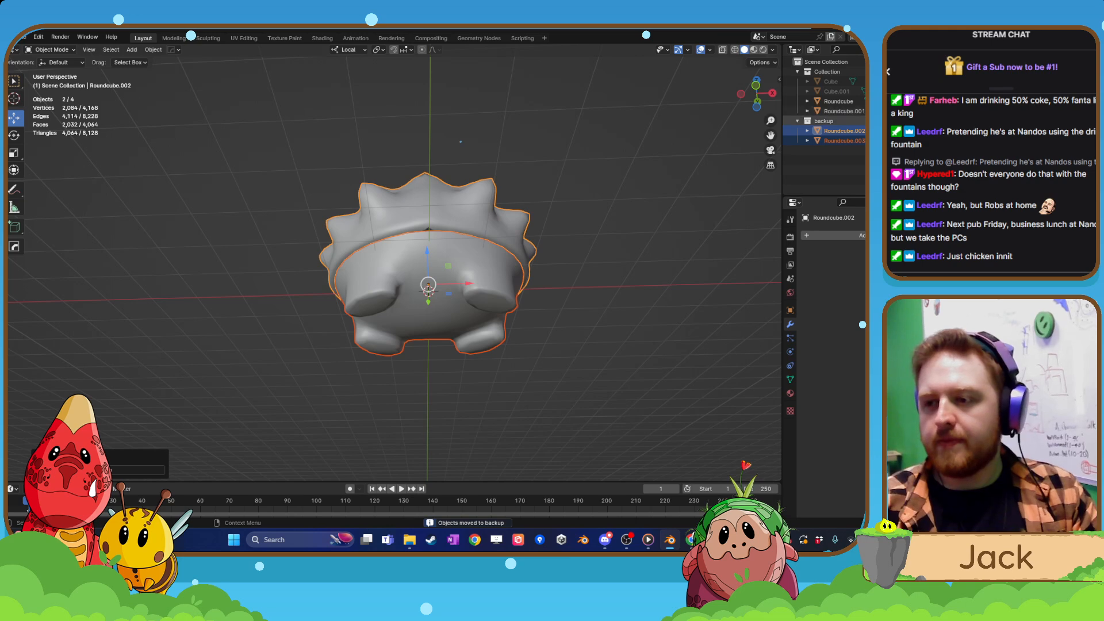
{"action": "key", "text": "h"}
Examine the spiky shell's mesh along its underside rim for gaps against the body.
{"action": "left_click", "coordinate": [487, 266]}
{"action": "middle_click_drag", "start_coordinate": [470, 223], "coordinate": [431, 285]}
{"action": "scroll", "coordinate": [450, 266], "scroll_direction": "up", "scroll_amount": 2}
{"action": "left_click", "coordinate": [474, 217]}
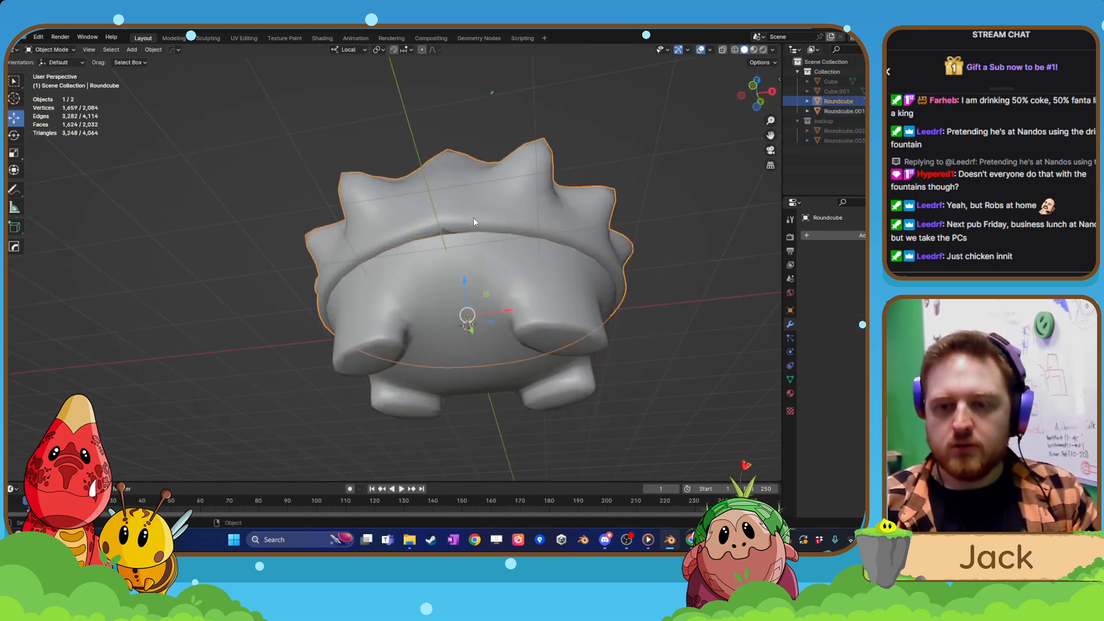
{"action": "key", "text": "Tab"}
{"action": "scroll", "coordinate": [451, 213], "scroll_direction": "up", "scroll_amount": 3}
{"action": "scroll", "coordinate": [451, 213], "scroll_direction": "up", "scroll_amount": 3}
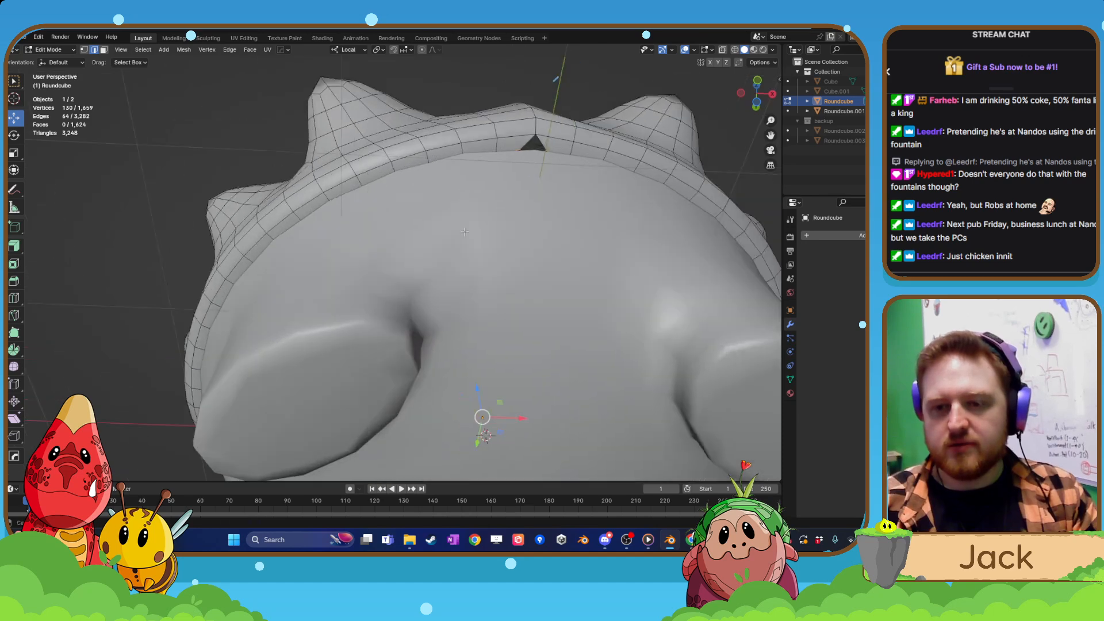
Isolate the spiky shell in local view and open its mesh for editing at the notched rim.
{"action": "key", "text": "Tab"}
{"action": "left_click", "coordinate": [365, 333]}
{"action": "key", "text": "KP_Divide"}
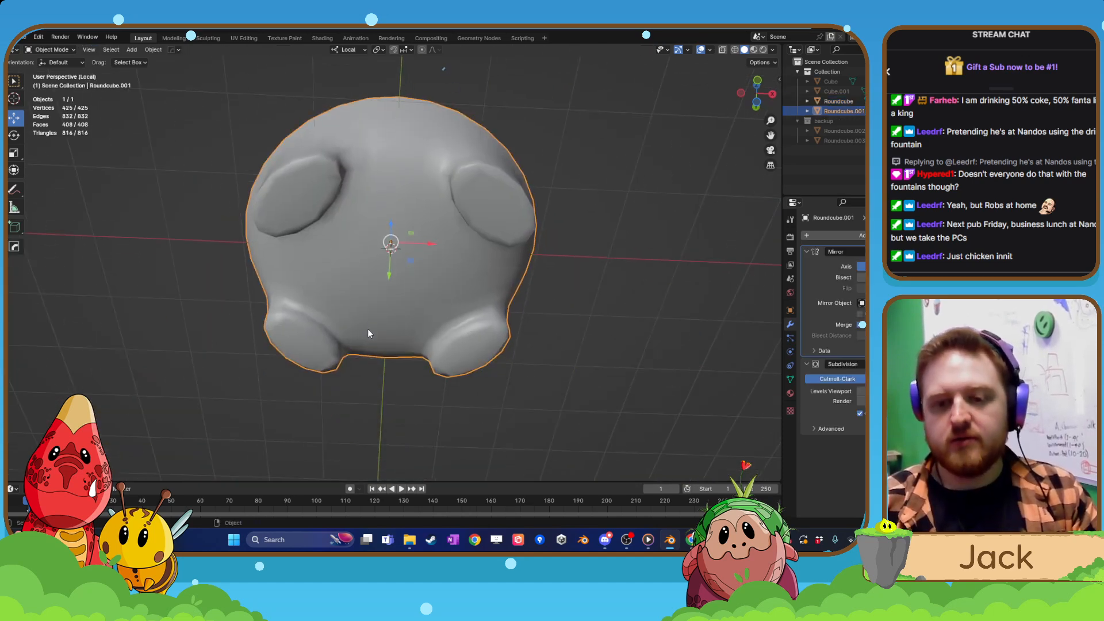
{"action": "key", "text": "KP_Divide"}
{"action": "left_click", "coordinate": [401, 316]}
{"action": "key", "text": "KP_Divide"}
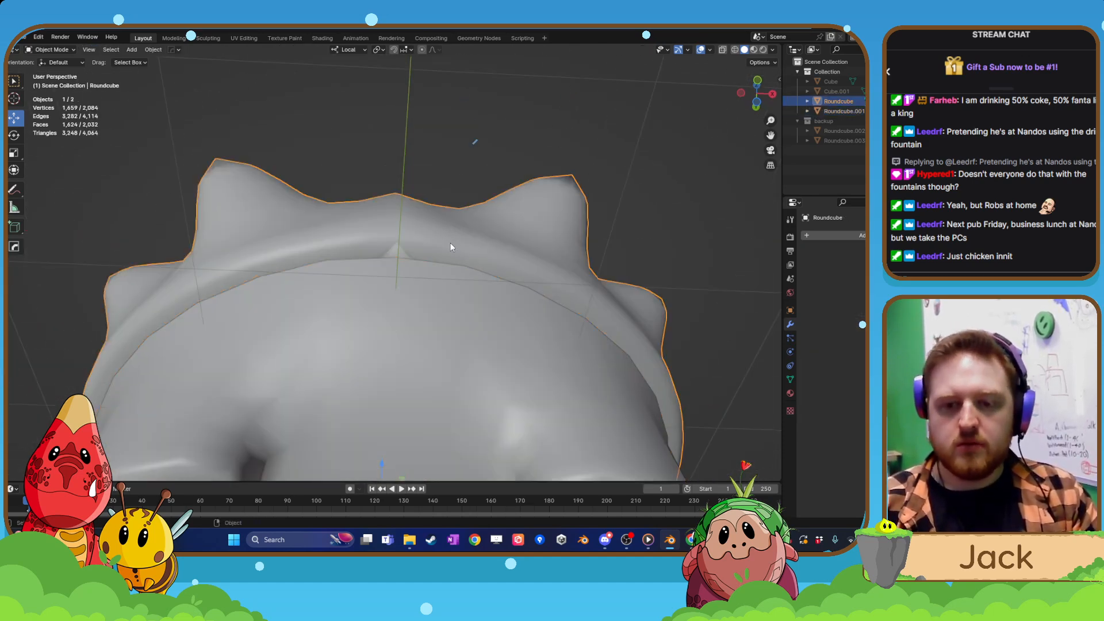
{"action": "key", "text": "Tab"}
{"action": "scroll", "coordinate": [588, 127], "scroll_direction": "up", "scroll_amount": 4}
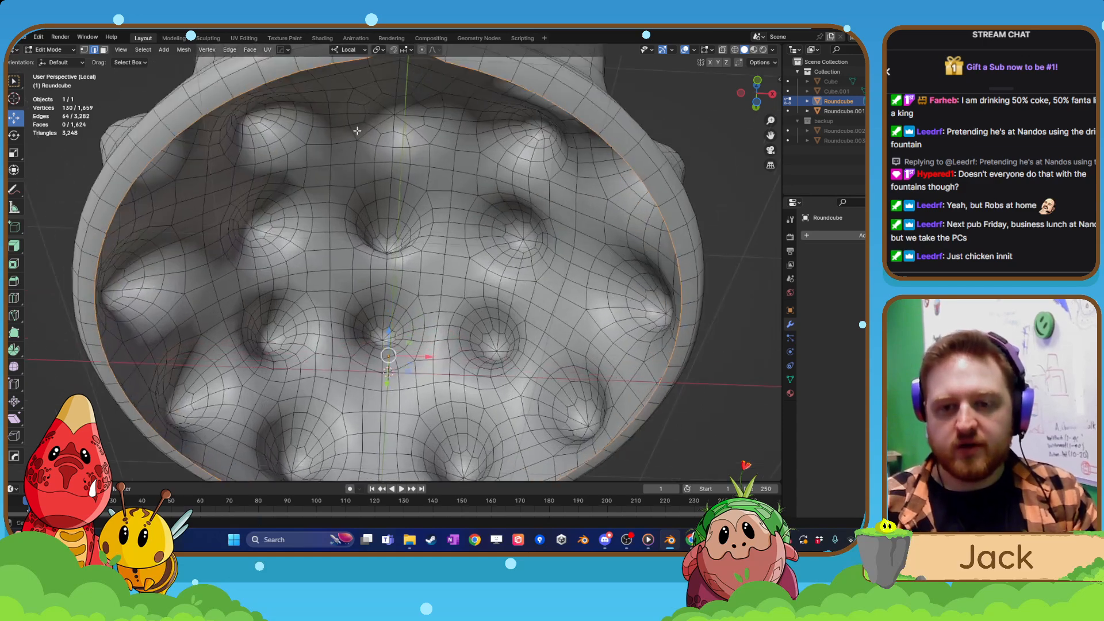
{"action": "middle_click_drag", "start_coordinate": [368, 92], "coordinate": [346, 213], "text": "shift"}
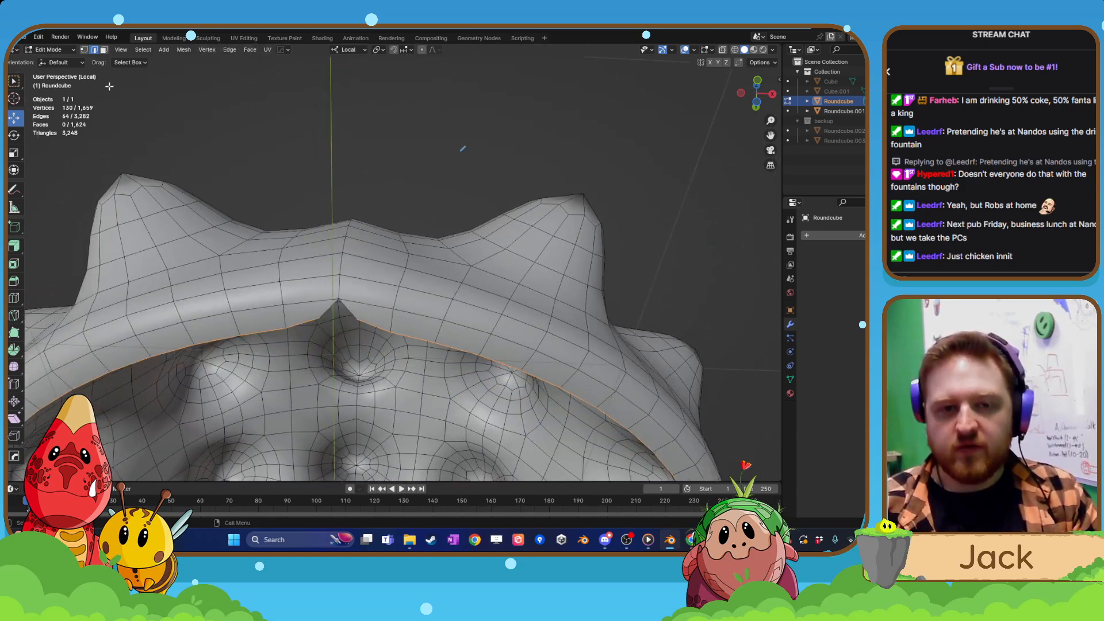
In vertex selection mode, merge the two vertices beside the rim's notch at their center to close it.
{"action": "left_click", "coordinate": [85, 50]}
{"action": "left_click", "coordinate": [320, 322]}
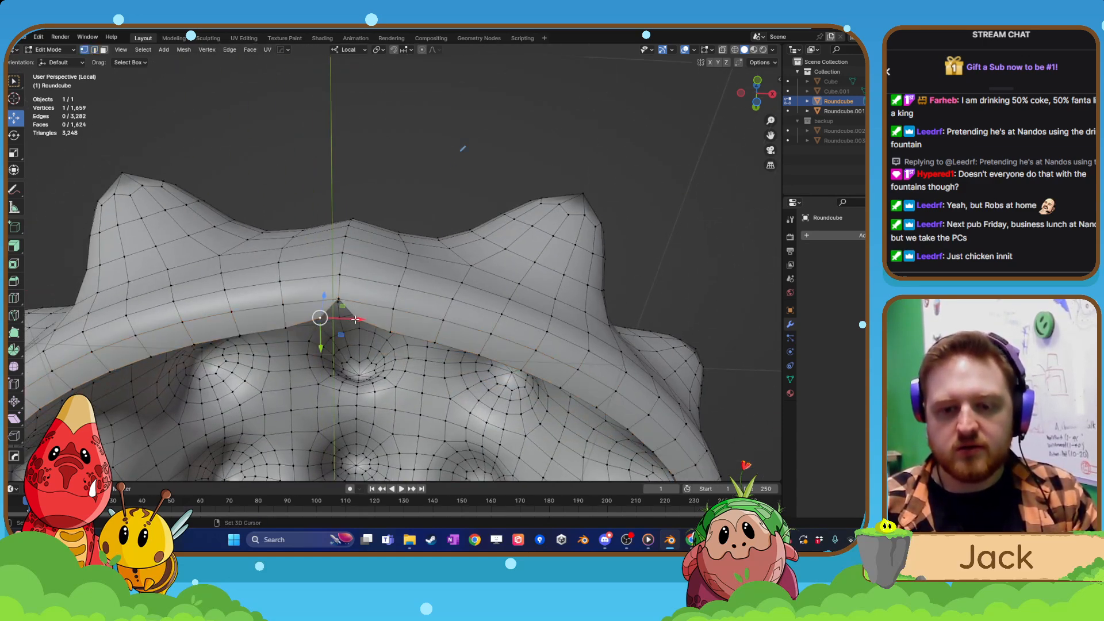
{"action": "left_click", "coordinate": [355, 319], "text": "shift"}
{"action": "key", "text": "m"}
{"action": "left_click", "coordinate": [356, 319]}
{"action": "scroll", "coordinate": [351, 331], "scroll_direction": "down", "scroll_amount": 4}
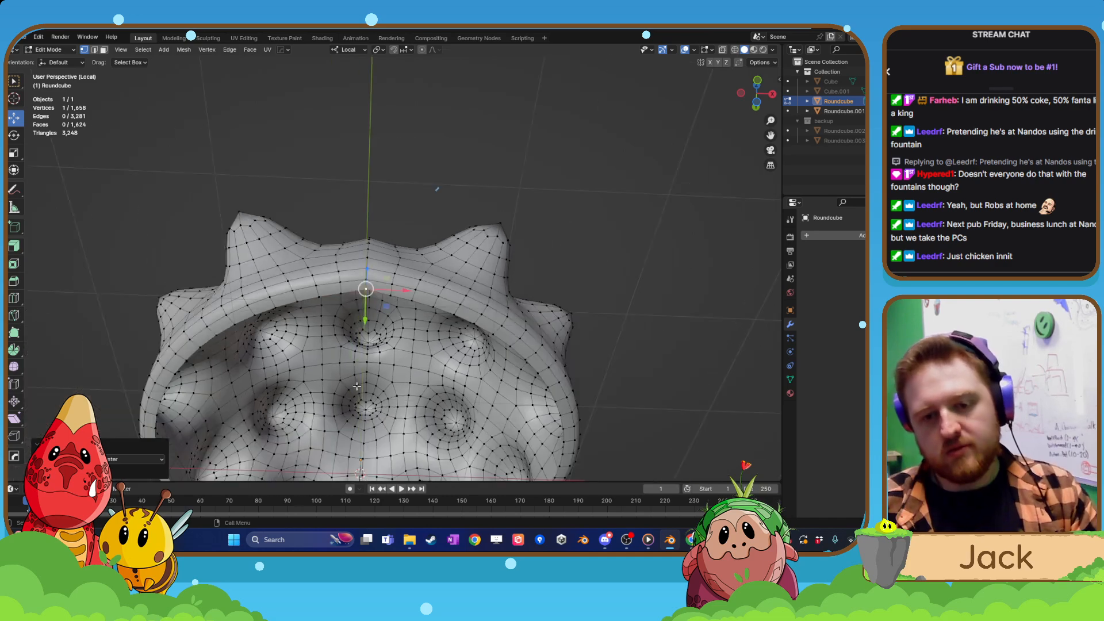
Merge the two midline rim vertices at the opposite end of the shell at their center.
{"action": "middle_click_drag", "start_coordinate": [353, 334], "coordinate": [377, 69], "text": "shift"}
{"action": "scroll", "coordinate": [377, 368], "scroll_direction": "up", "scroll_amount": 4}
{"action": "middle_click_drag", "start_coordinate": [375, 377], "coordinate": [322, 336]}
{"action": "left_click", "coordinate": [304, 322]}
{"action": "left_click", "coordinate": [343, 322], "text": "shift"}
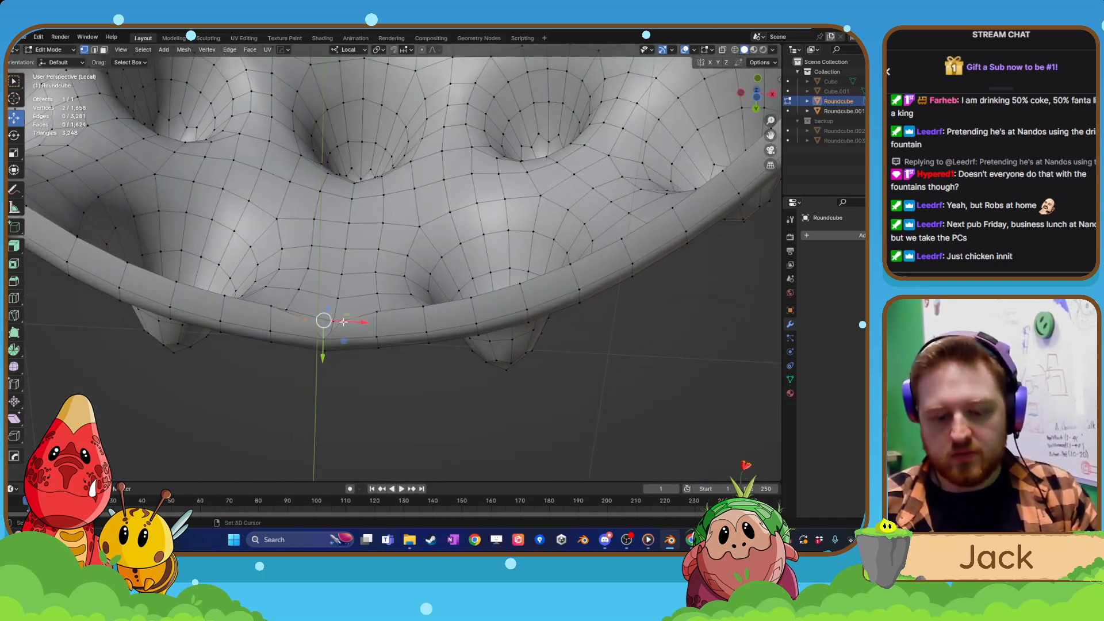
{"action": "key", "text": "m"}
{"action": "left_click", "coordinate": [344, 323]}
{"action": "scroll", "coordinate": [331, 310], "scroll_direction": "down", "scroll_amount": 6}
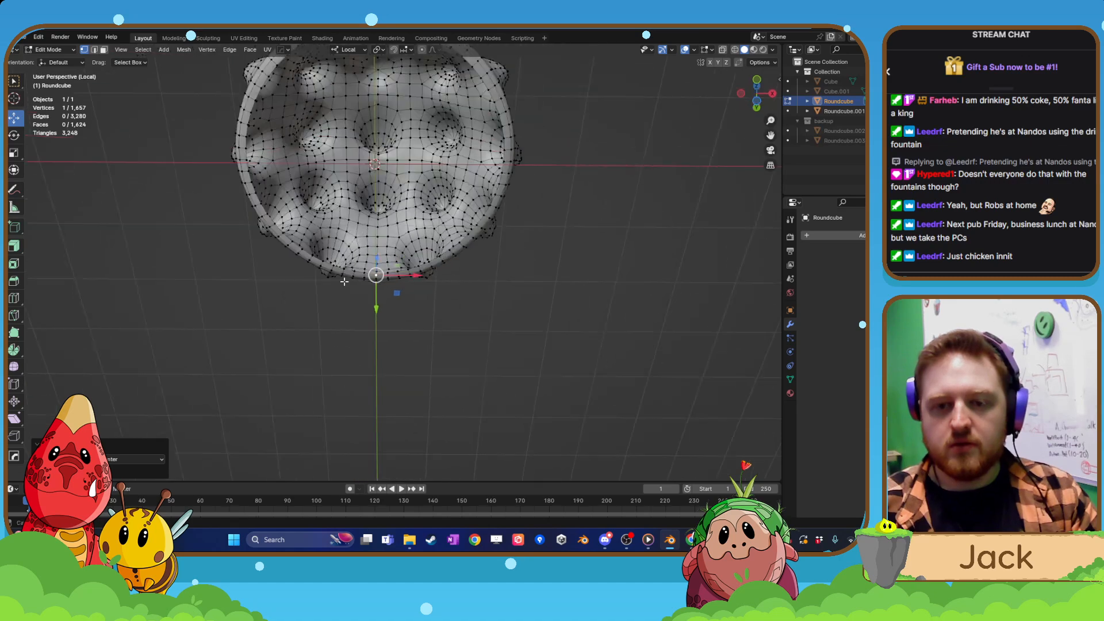
Return to Object Mode and leave local view so the shell and body are shown together.
{"action": "middle_click_drag", "start_coordinate": [373, 276], "coordinate": [395, 330]}
{"action": "key", "text": "Tab"}
{"action": "left_click", "coordinate": [426, 248]}
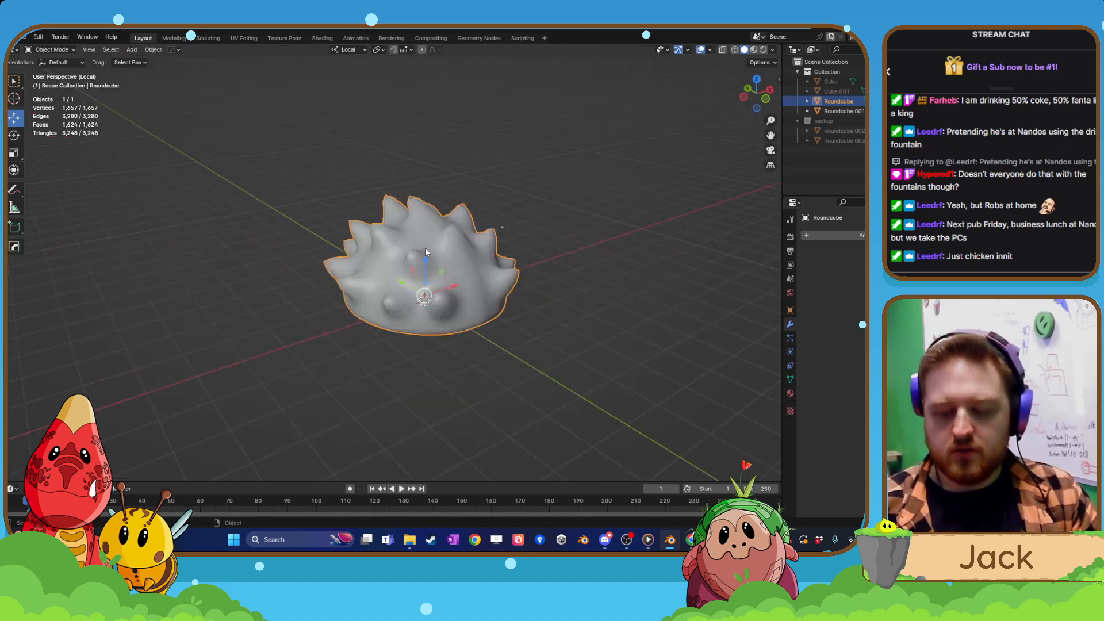
{"action": "key", "text": "slash"}
{"action": "scroll", "coordinate": [425, 252], "scroll_direction": "down", "scroll_amount": 8}
Reopen the spiky shell's mesh for editing with edge selection mode active.
{"action": "middle_click_drag", "start_coordinate": [426, 252], "coordinate": [450, 379]}
{"action": "scroll", "coordinate": [441, 371], "scroll_direction": "up", "scroll_amount": 2}
{"action": "key", "text": "Tab"}
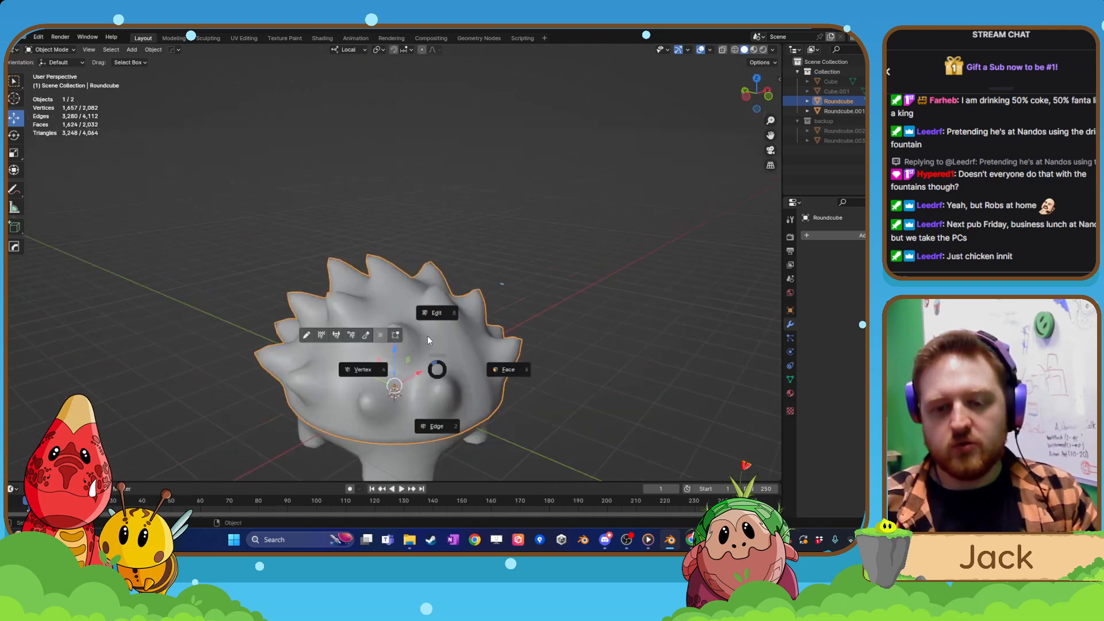
{"action": "left_click", "coordinate": [427, 331]}
{"action": "middle_click_drag", "start_coordinate": [427, 331], "coordinate": [421, 273]}
{"action": "scroll", "coordinate": [400, 345], "scroll_direction": "up", "scroll_amount": 2}
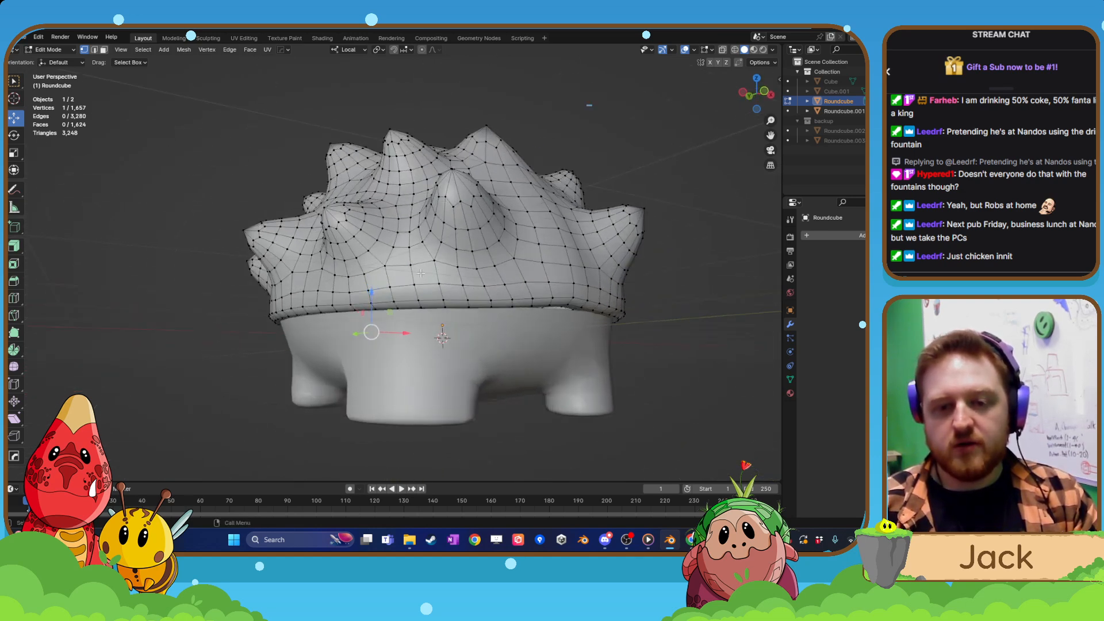
{"action": "left_click", "coordinate": [95, 50]}
Try to dissolve the horizontal edge loop just above the shell's rim.
{"action": "left_click", "coordinate": [398, 286], "text": "alt"}
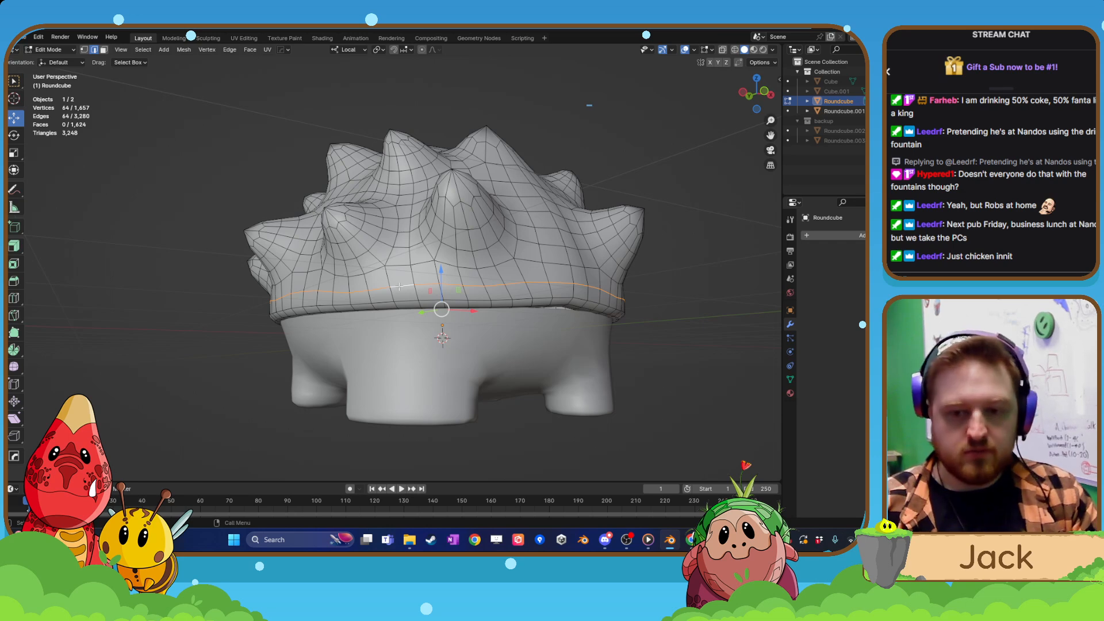
{"action": "key", "text": "x"}
{"action": "left_click", "coordinate": [368, 354]}
{"action": "middle_click_drag", "start_coordinate": [368, 353], "coordinate": [506, 309]}
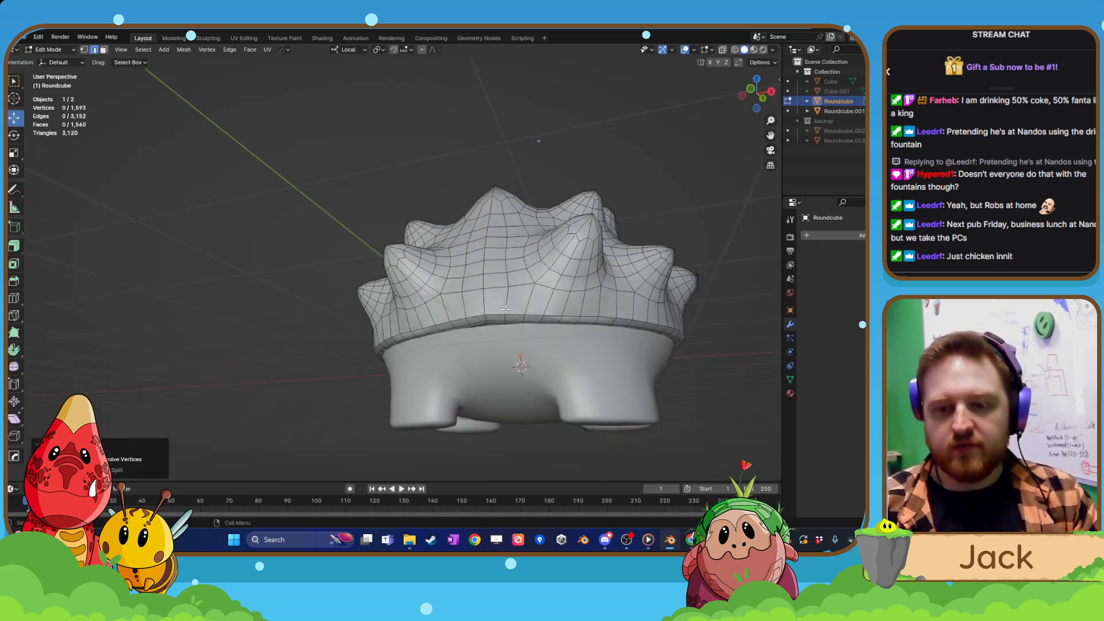
{"action": "key", "text": "ctrl+z"}
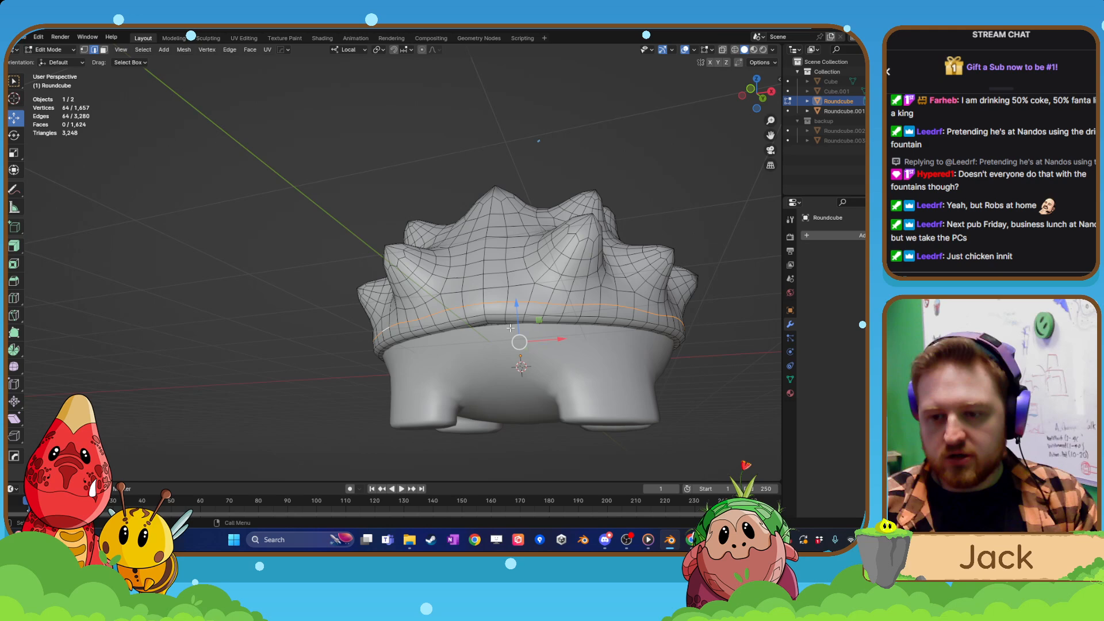
{"action": "scroll", "coordinate": [510, 328], "scroll_direction": "up", "scroll_amount": 3}
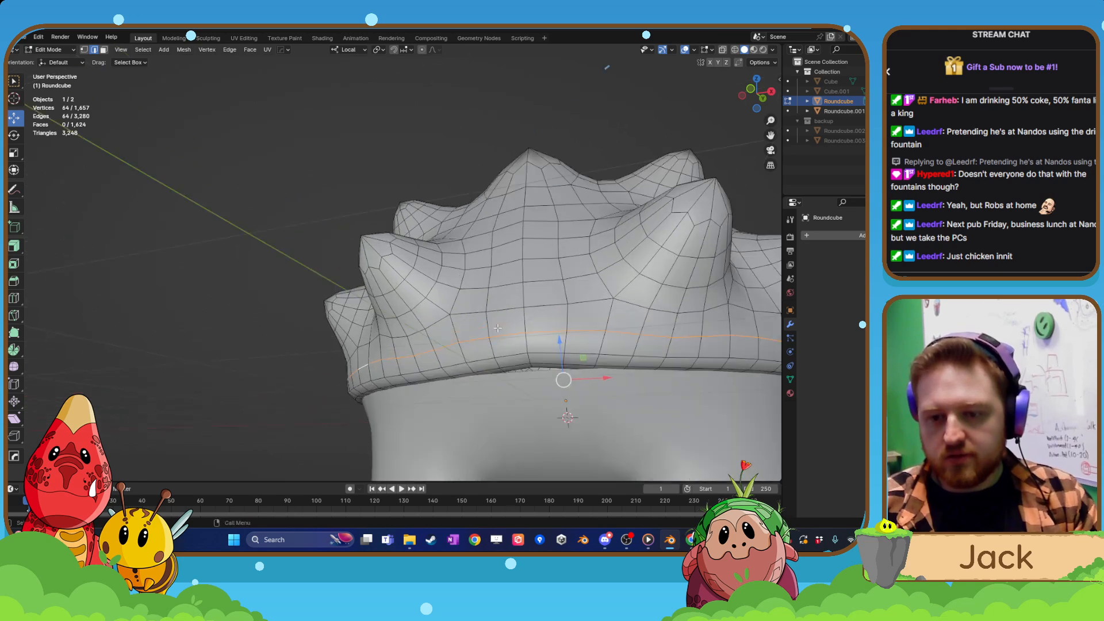
Select the outer edge loop along the shell's rim and flatten it by scaling to 0 along local Z.
{"action": "left_click", "coordinate": [542, 352], "text": "alt+shift"}
{"action": "left_click", "coordinate": [544, 353]}
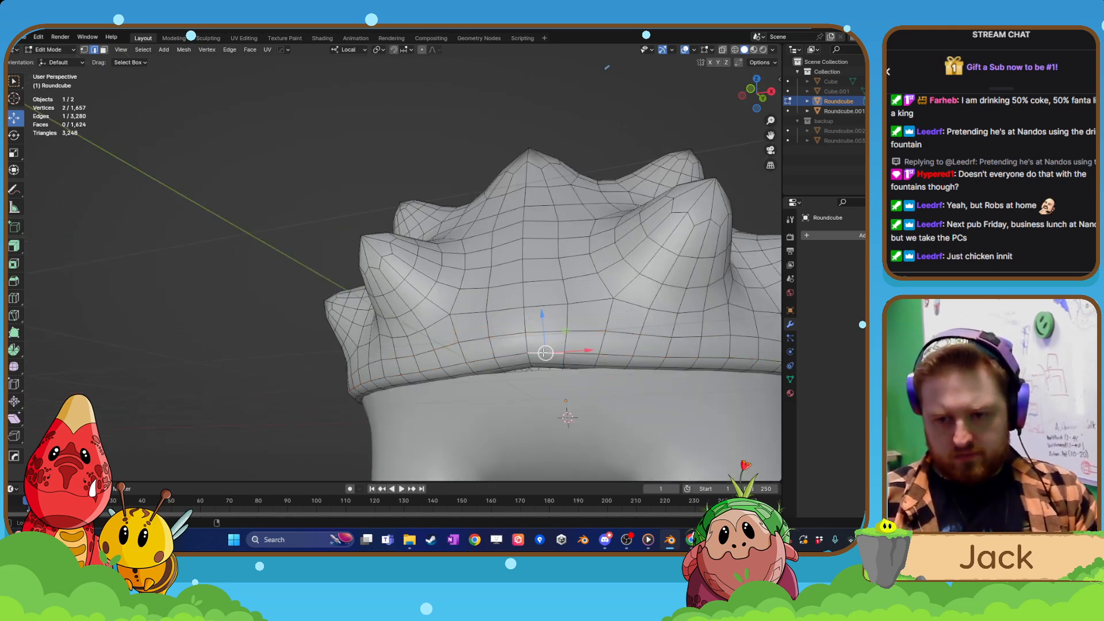
{"action": "left_click", "coordinate": [543, 352], "text": "alt"}
{"action": "key", "text": "s"}
{"action": "key", "text": "z"}
{"action": "key", "text": "z"}
{"action": "type", "text": "0"}
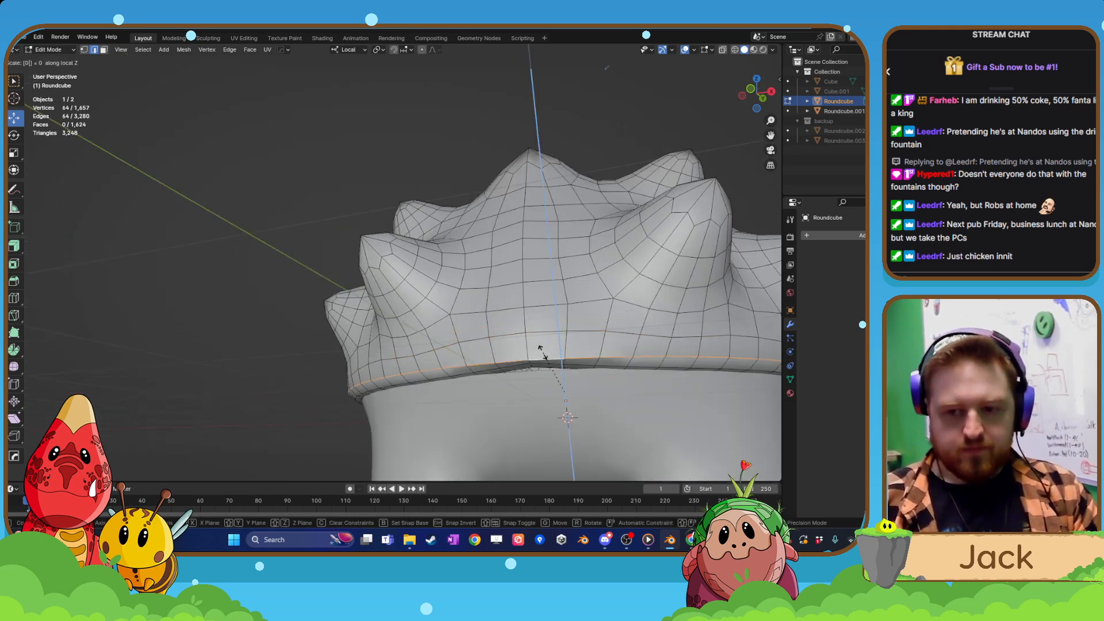
{"action": "key", "text": "Return"}
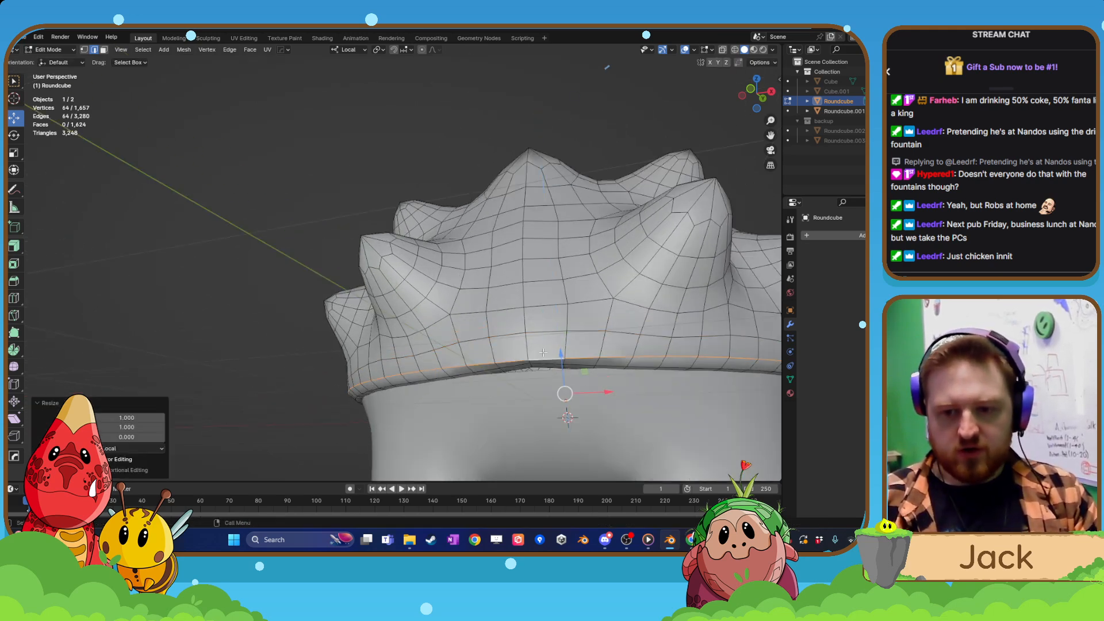
Select the shell's lowest rim edge loop and flatten it by scaling to 0 along local Z.
{"action": "left_click", "coordinate": [509, 367]}
{"action": "left_click", "coordinate": [496, 370], "text": "alt"}
{"action": "key", "text": "s"}
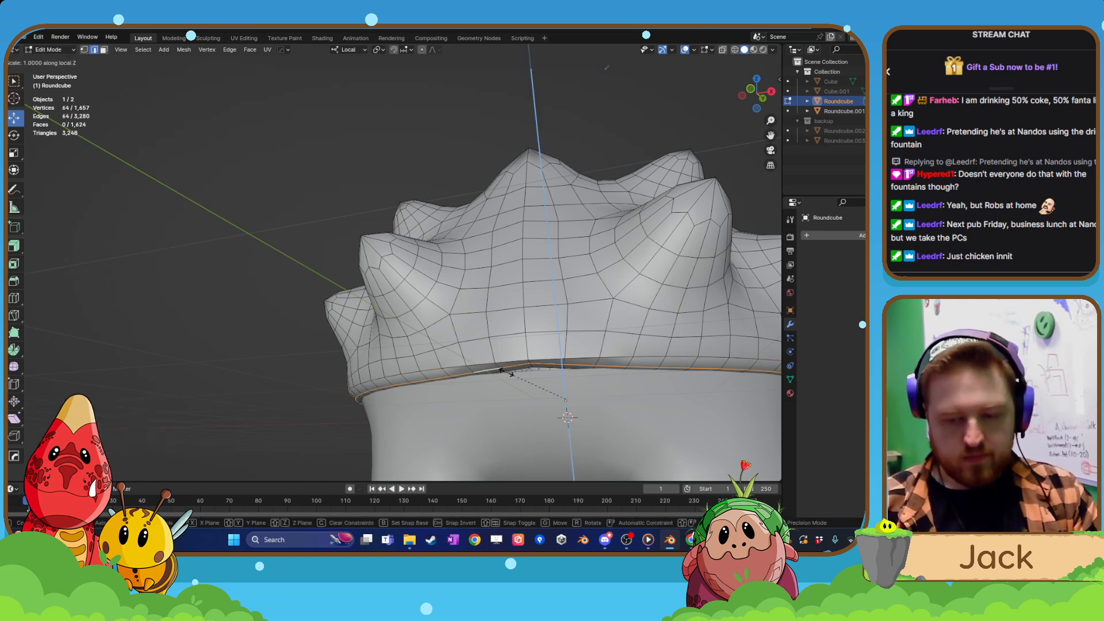
{"action": "key", "text": "z"}
{"action": "key", "text": "z"}
{"action": "type", "text": "0"}
{"action": "key", "text": "Return"}
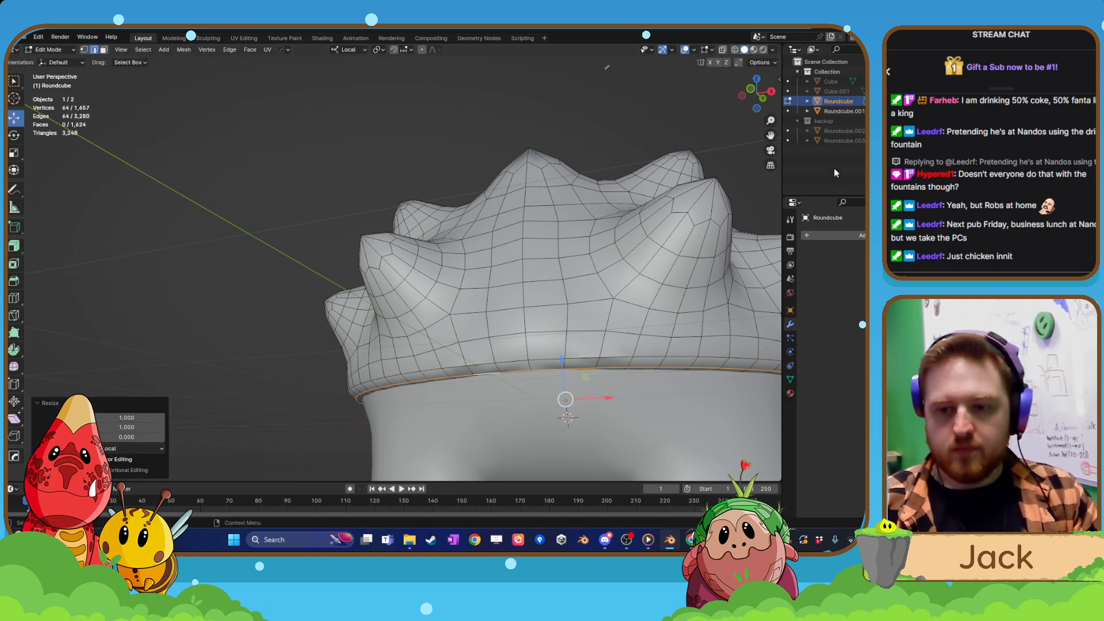
Isolate the shell in local view and scale its selected open rim loop to 0 along Z once more.
{"action": "key", "text": "Tab"}
{"action": "key", "text": "KP_Divide"}
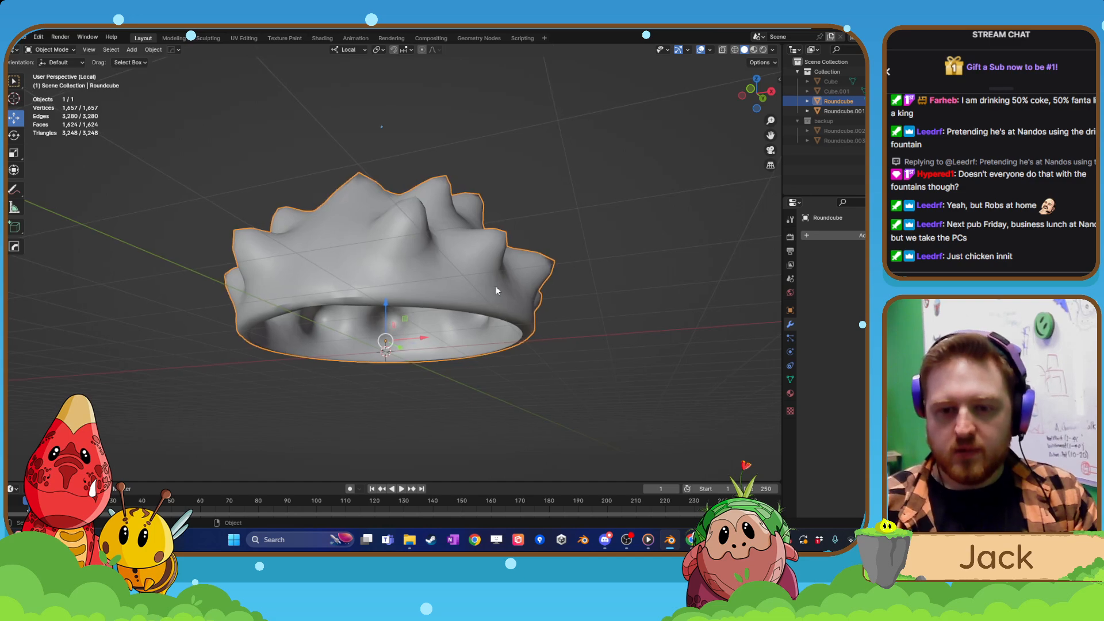
{"action": "middle_click_drag", "start_coordinate": [495, 290], "coordinate": [406, 222]}
{"action": "key", "text": "Tab"}
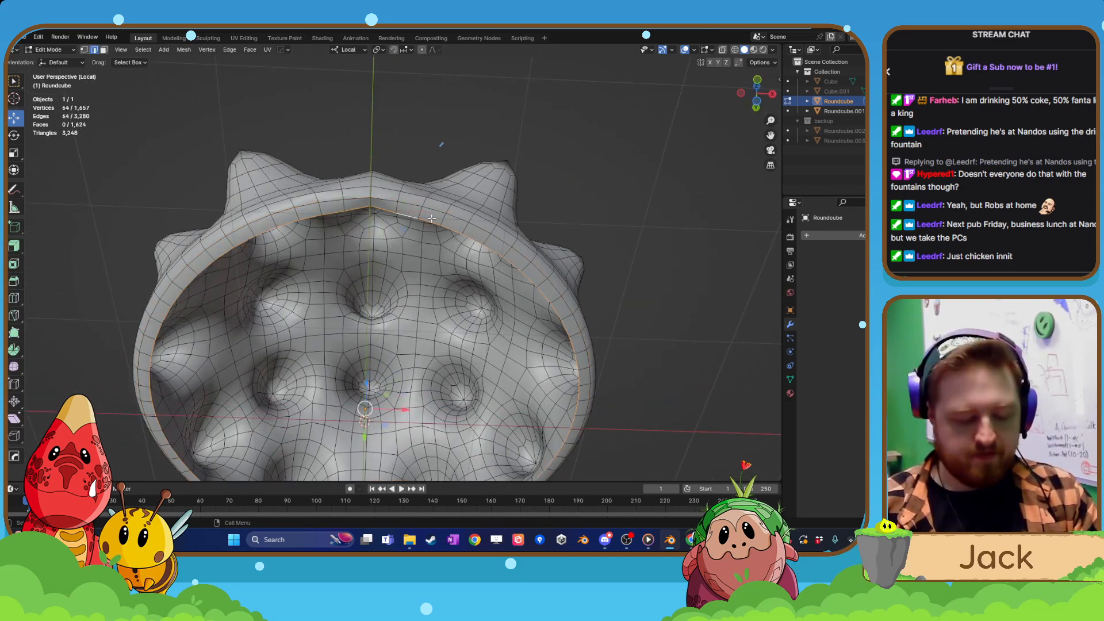
{"action": "key", "text": "s"}
{"action": "key", "text": "z"}
{"action": "key", "text": "0"}
{"action": "key", "text": "Return"}
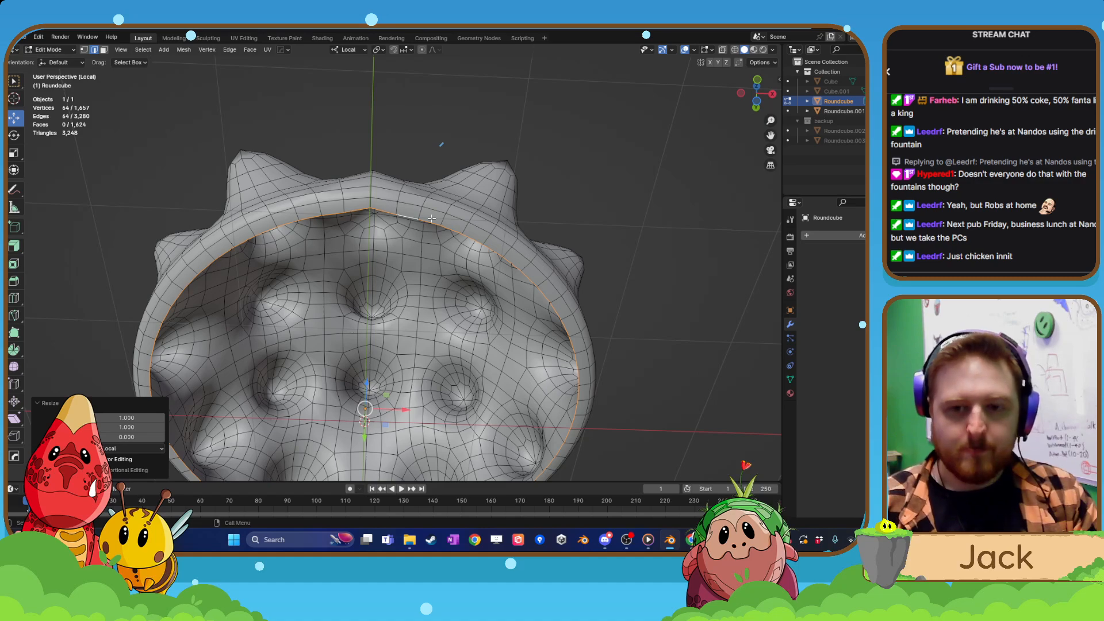
{"action": "middle_click_drag", "start_coordinate": [431, 218], "coordinate": [115, 109]}
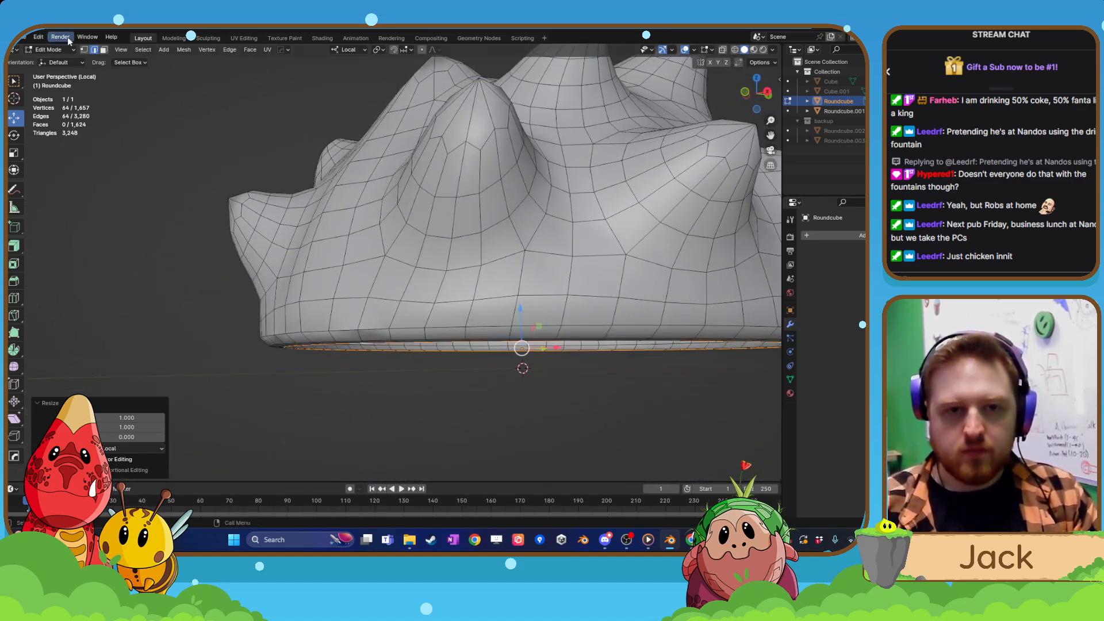
Try to even out the shell's rim by moving individual edge vertices along local Y.
{"action": "left_click", "coordinate": [86, 50]}
{"action": "middle_click_drag", "start_coordinate": [264, 345], "coordinate": [307, 313]}
{"action": "scroll", "coordinate": [280, 324], "scroll_direction": "up", "scroll_amount": 2}
{"action": "left_click", "coordinate": [282, 314]}
{"action": "left_click_drag", "start_coordinate": [316, 301], "coordinate": [386, 358]}
{"action": "left_click", "coordinate": [313, 340]}
{"action": "left_click", "coordinate": [357, 372]}
{"action": "left_click", "coordinate": [401, 402]}
{"action": "left_click_drag", "start_coordinate": [429, 389], "coordinate": [431, 388]}
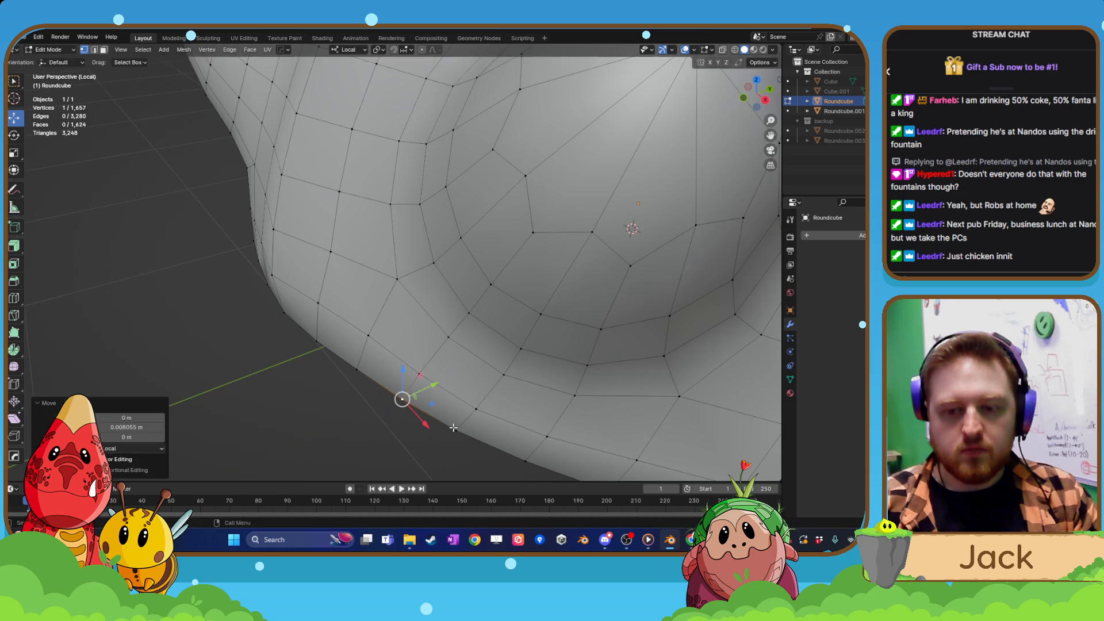
{"action": "left_click", "coordinate": [460, 428]}
{"action": "left_click_drag", "start_coordinate": [486, 410], "coordinate": [487, 409]}
{"action": "scroll", "coordinate": [487, 409], "scroll_direction": "down", "scroll_amount": 3}
{"action": "middle_click_drag", "start_coordinate": [322, 428], "coordinate": [348, 348]}
{"action": "middle_click_drag", "start_coordinate": [348, 348], "coordinate": [407, 302], "text": "shift"}
{"action": "scroll", "coordinate": [401, 269], "scroll_direction": "down", "scroll_amount": 3}
Undo the individual rim vertex moves on the shell.
{"action": "key", "text": "Tab"}
{"action": "key", "text": "ctrl+z"}
{"action": "key", "text": "ctrl+z"}
{"action": "key", "text": "ctrl+z"}
{"action": "key", "text": "ctrl+z"}
{"action": "key", "text": "ctrl+z"}
{"action": "key", "text": "ctrl+z"}
{"action": "key", "text": "ctrl+z"}
{"action": "key", "text": "ctrl+z"}
{"action": "key", "text": "ctrl+z"}
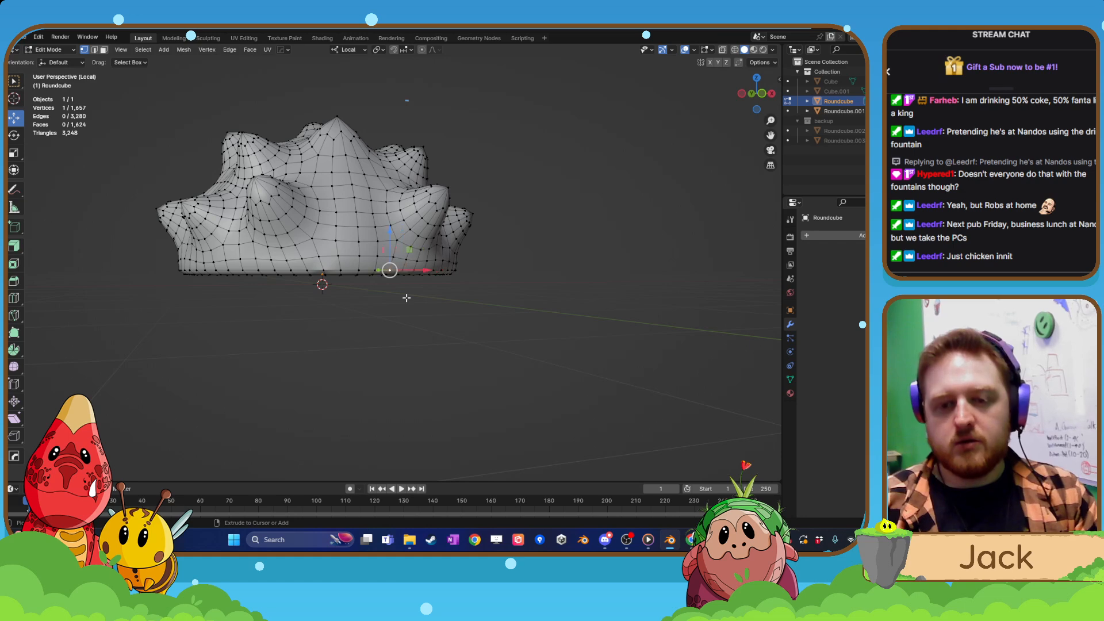
{"action": "key", "text": "ctrl+z"}
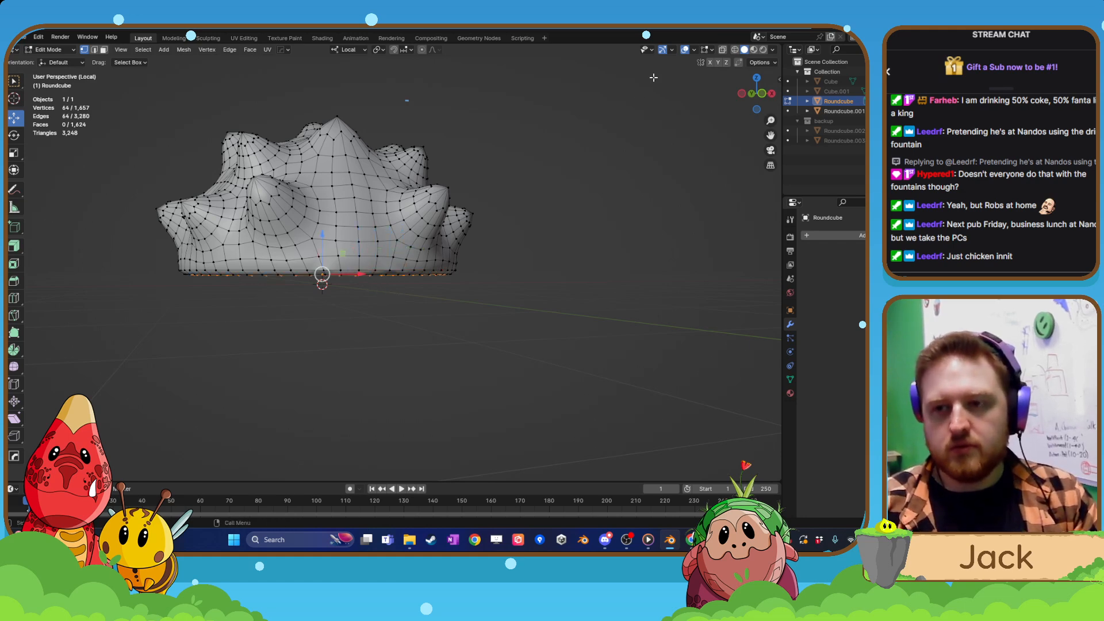
Enable X-axis mesh symmetry and nudge individual rim vertices along local Y to even out the shell's edge.
{"action": "middle_click_drag", "start_coordinate": [380, 293], "coordinate": [474, 358]}
{"action": "scroll", "coordinate": [412, 318], "scroll_direction": "up", "scroll_amount": 2}
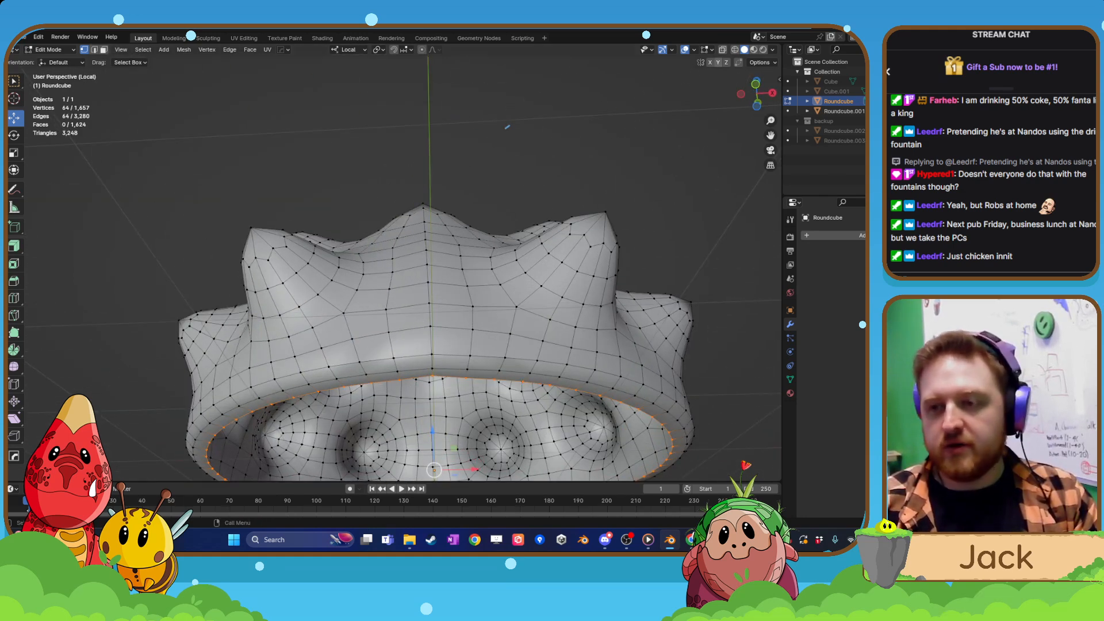
{"action": "left_click", "coordinate": [712, 64]}
{"action": "middle_click_drag", "start_coordinate": [544, 357], "coordinate": [466, 301]}
{"action": "scroll", "coordinate": [517, 223], "scroll_direction": "up", "scroll_amount": 3}
{"action": "left_click", "coordinate": [514, 219]}
{"action": "left_click", "coordinate": [556, 291]}
{"action": "left_click_drag", "start_coordinate": [580, 287], "coordinate": [640, 351]}
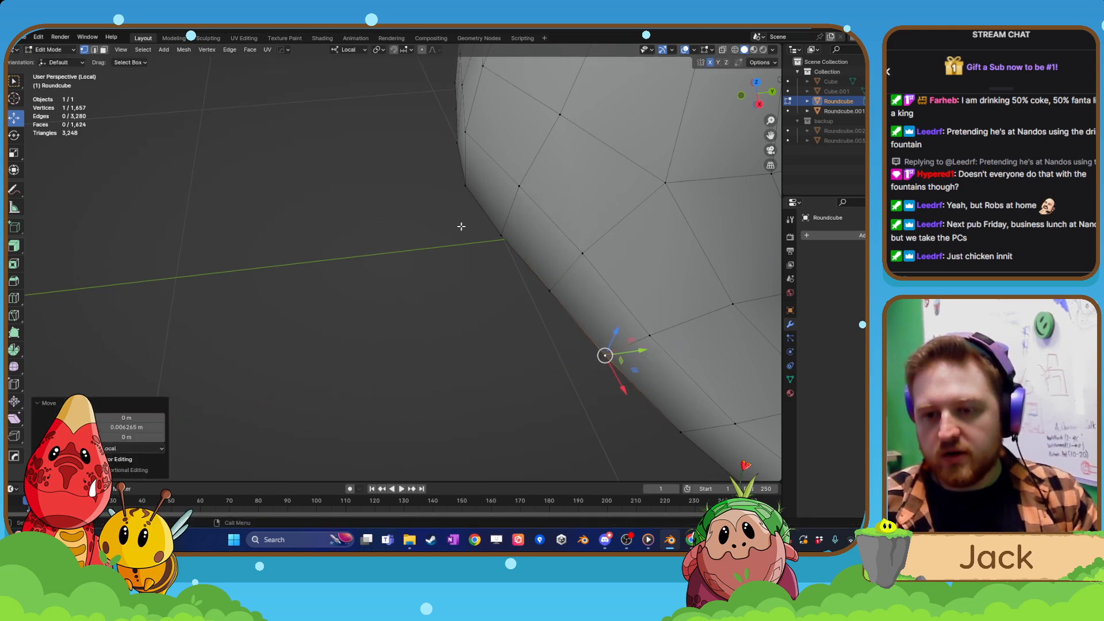
{"action": "left_click", "coordinate": [504, 236]}
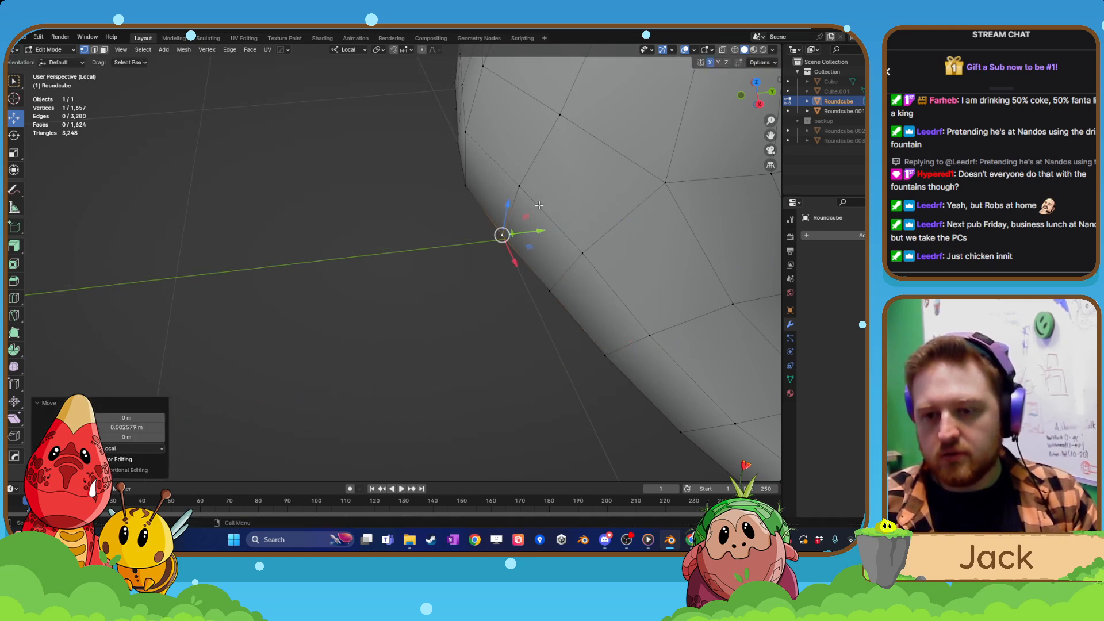
Leave the shell's mesh editing and local view, and deselect everything in the full creature scene.
{"action": "key", "text": "Tab"}
{"action": "scroll", "coordinate": [501, 243], "scroll_direction": "down", "scroll_amount": 4}
{"action": "mouse_move", "coordinate": [502, 243]}
{"action": "middle_mouse_down"}
{"action": "mouse_move", "coordinate": [489, 327]}
{"action": "mouse_move", "coordinate": [542, 199]}
{"action": "middle_mouse_up"}
{"action": "scroll", "coordinate": [490, 330], "scroll_direction": "down", "scroll_amount": 4}
{"action": "key", "text": "KP_Divide"}
{"action": "scroll", "coordinate": [564, 189], "scroll_direction": "down", "scroll_amount": 6}
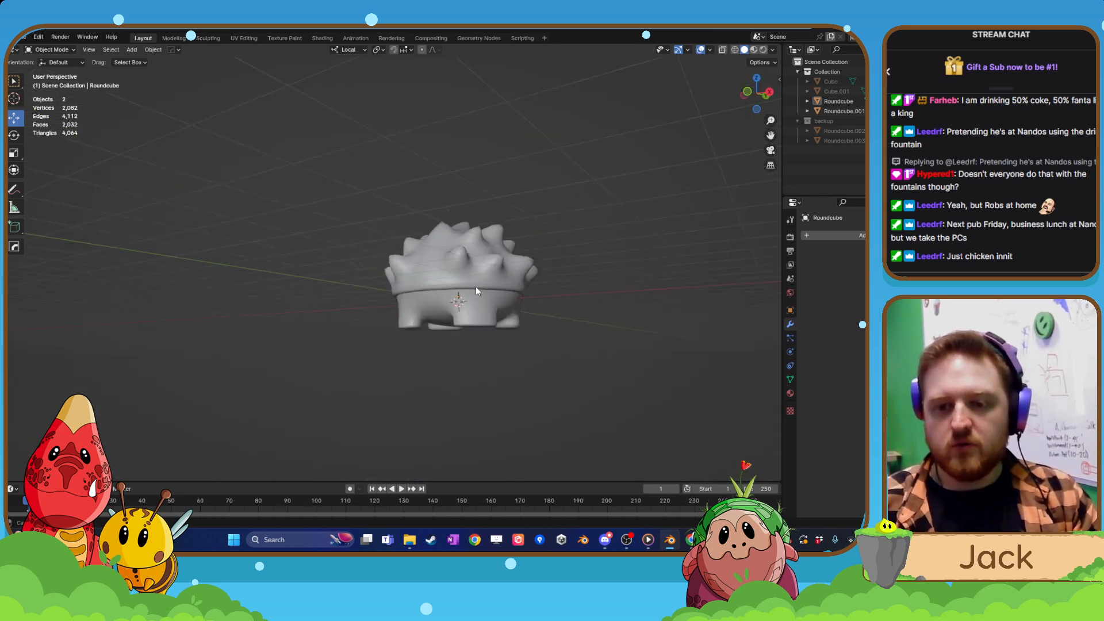
{"action": "mouse_move", "coordinate": [475, 286]}
{"action": "middle_mouse_down"}
{"action": "mouse_move", "coordinate": [348, 268]}
{"action": "mouse_move", "coordinate": [580, 299]}
{"action": "mouse_move", "coordinate": [626, 291]}
{"action": "mouse_move", "coordinate": [485, 302]}
{"action": "middle_mouse_up"}
{"action": "scroll", "coordinate": [489, 300], "scroll_direction": "up", "scroll_amount": 1}
{"action": "key", "text": "ctrl+z"}
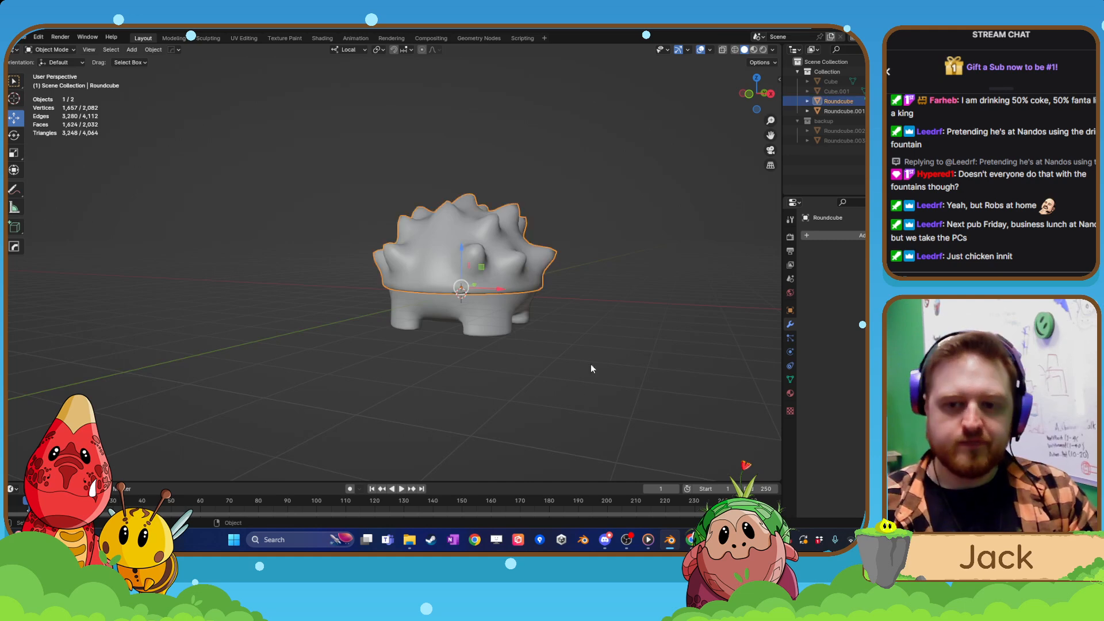
{"action": "middle_click_drag", "start_coordinate": [591, 365], "coordinate": [588, 367]}
{"action": "left_click", "coordinate": [578, 371]}
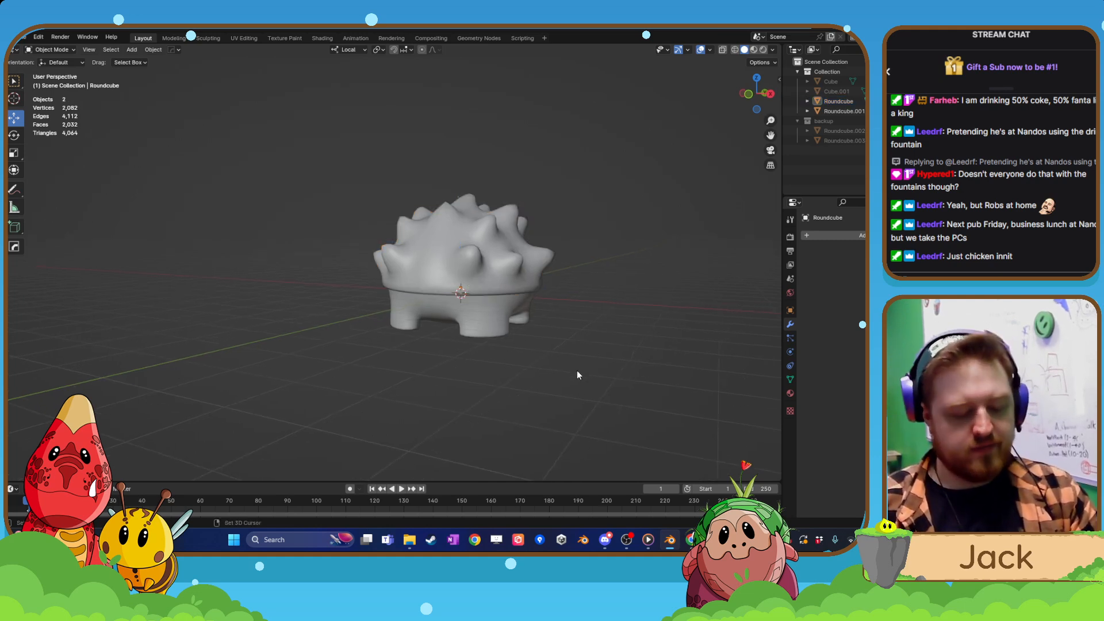
Add a round cube with 4 arc divisions at the origin and scale it uniformly to about 0.229.
{"action": "key", "text": "shift+a"}
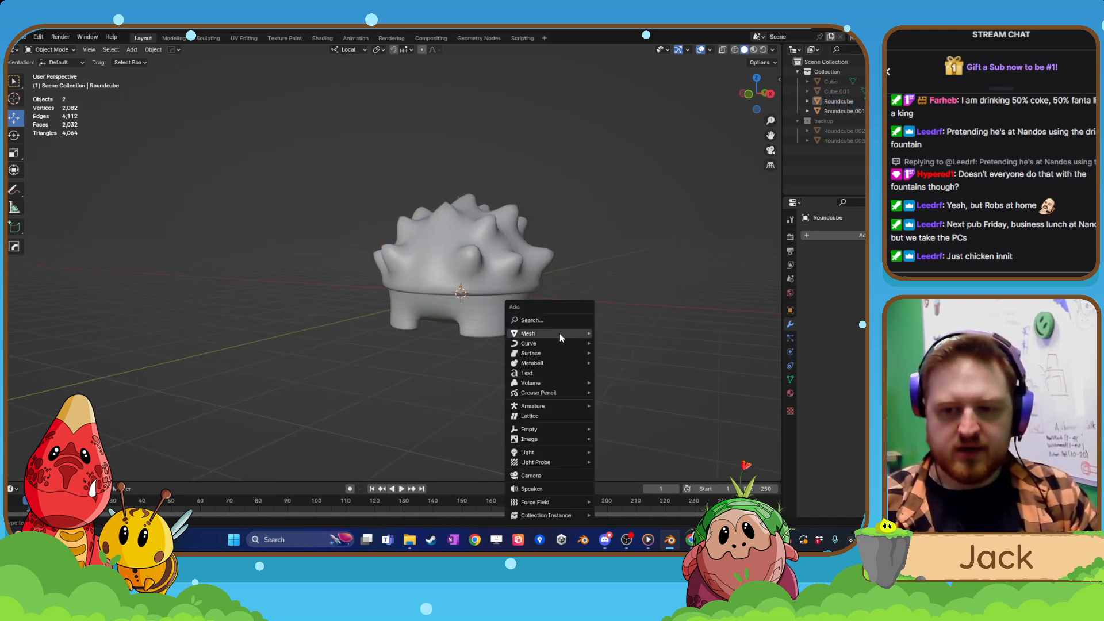
{"action": "mouse_move", "coordinate": [559, 334]}
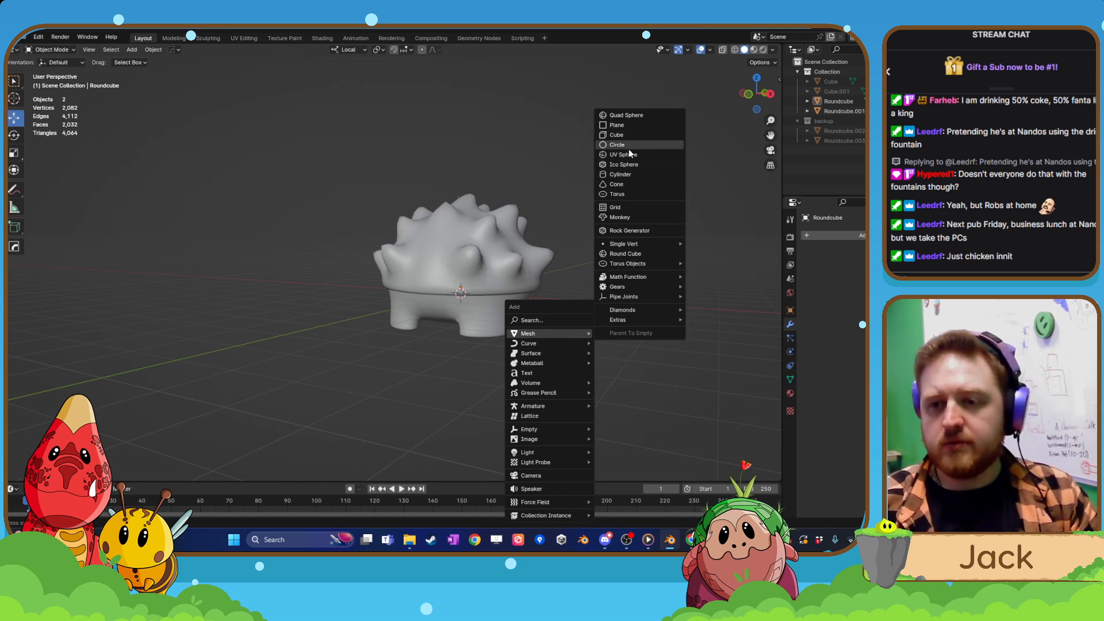
{"action": "left_click", "coordinate": [626, 255]}
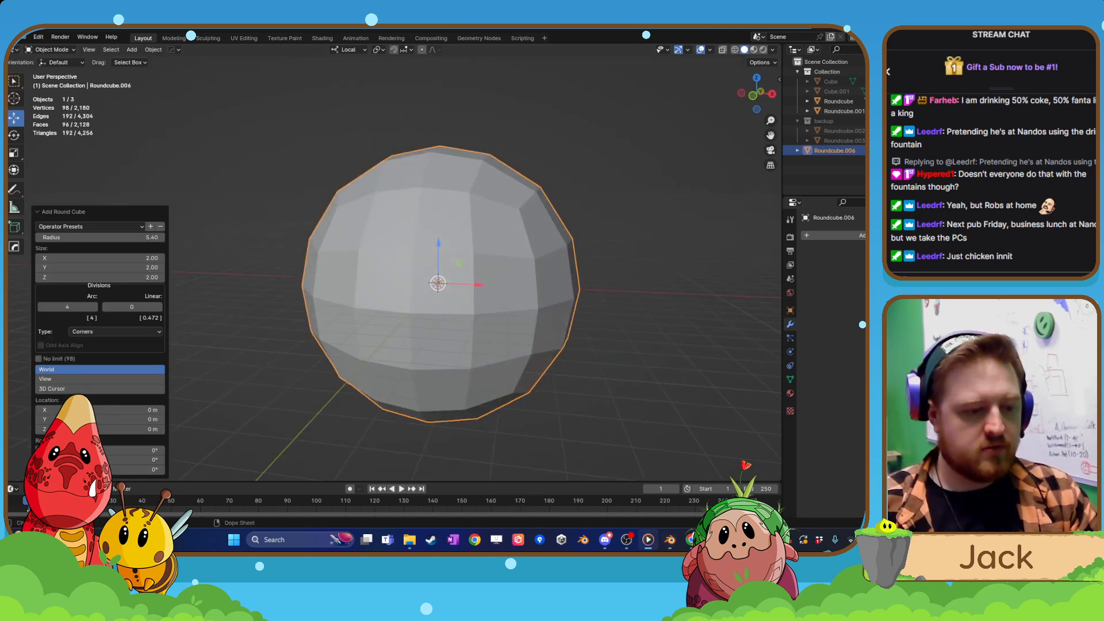
{"action": "key", "text": "s"}
{"action": "left_click", "coordinate": [453, 294]}
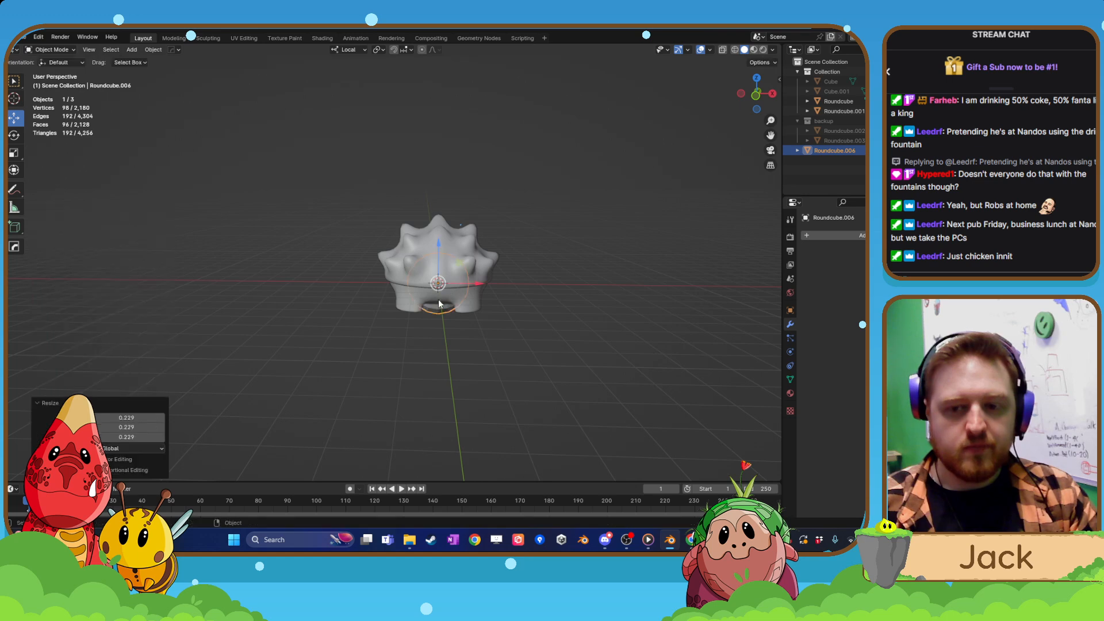
Move the round cube about -1.73 m along local Y to the creature's front as a head.
{"action": "middle_click_drag", "start_coordinate": [454, 296], "coordinate": [492, 304]}
{"action": "key", "text": "g"}
{"action": "key", "text": "y"}
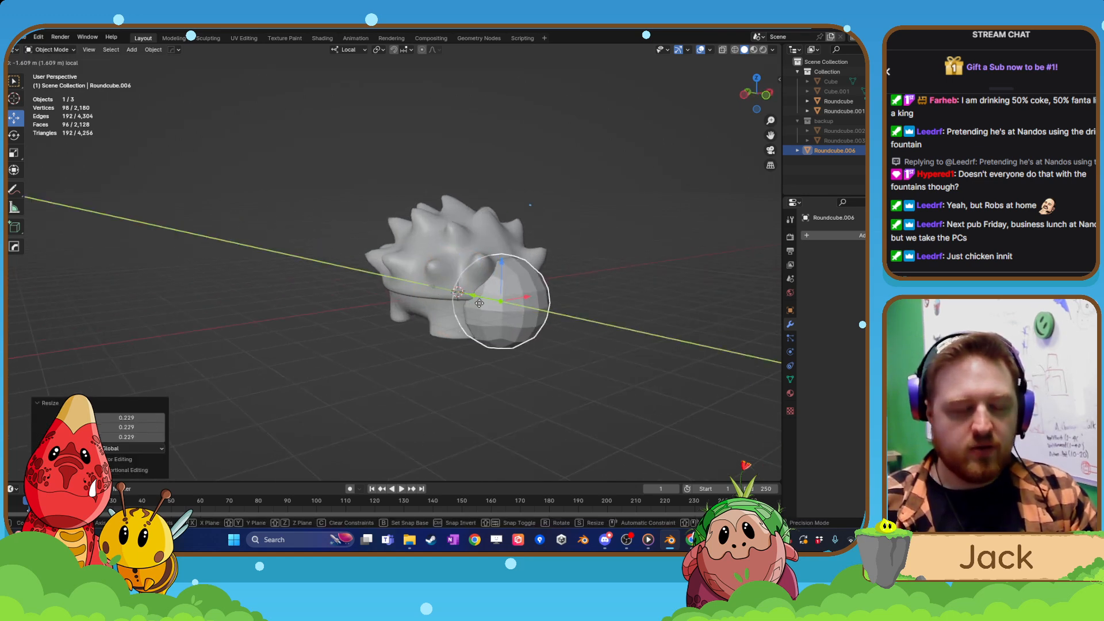
{"action": "left_click", "coordinate": [482, 304]}
Delete the faces on the positive X half of the head ball, selecting them in wireframe from the front view.
{"action": "middle_click_drag", "start_coordinate": [482, 304], "coordinate": [506, 329]}
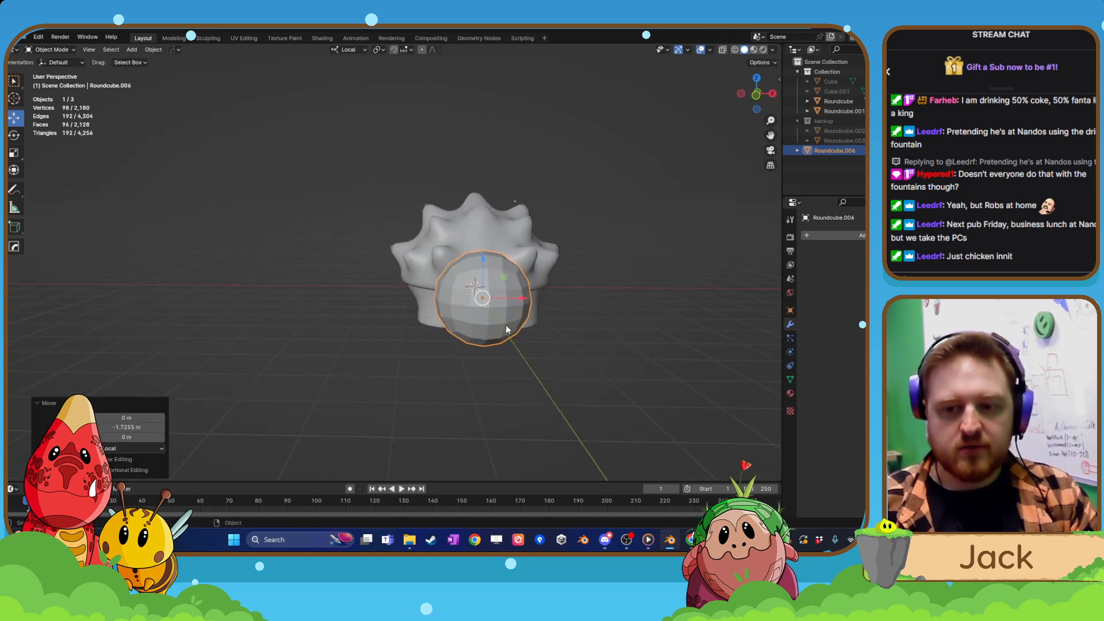
{"action": "scroll", "coordinate": [520, 325], "scroll_direction": "down", "scroll_amount": 1, "text": "ctrl"}
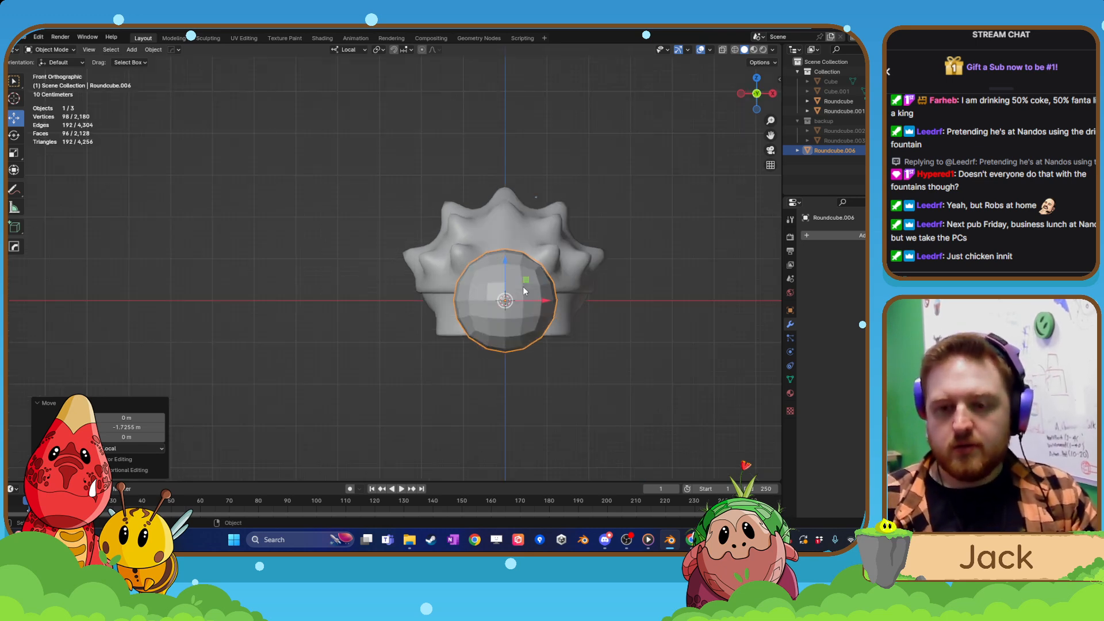
{"action": "key", "text": "KP_1"}
{"action": "key", "text": "Tab"}
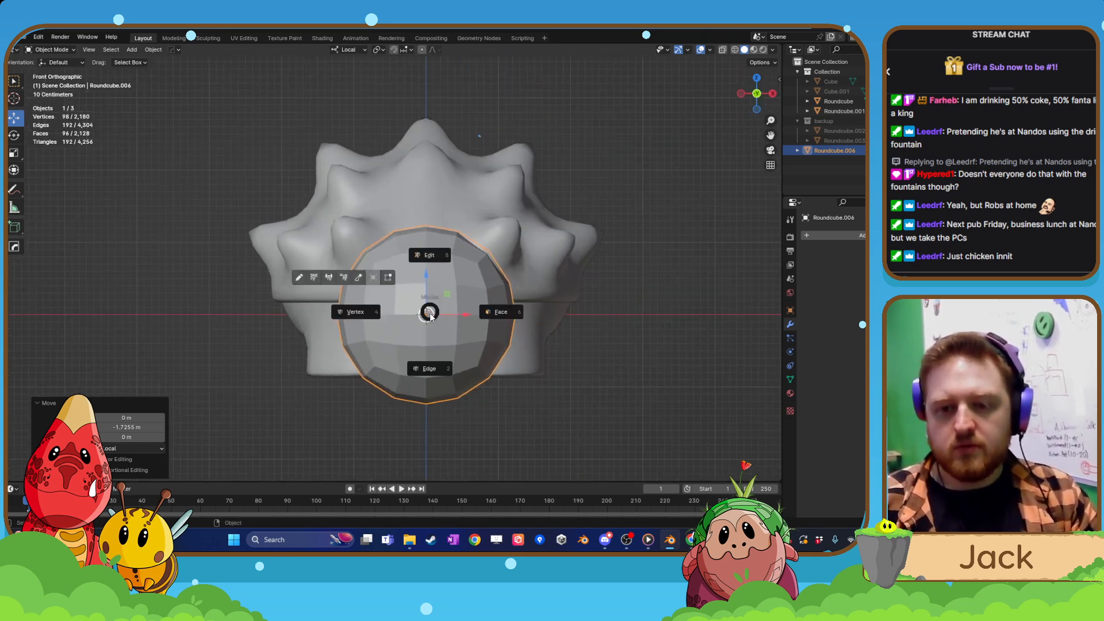
{"action": "left_click", "coordinate": [103, 50]}
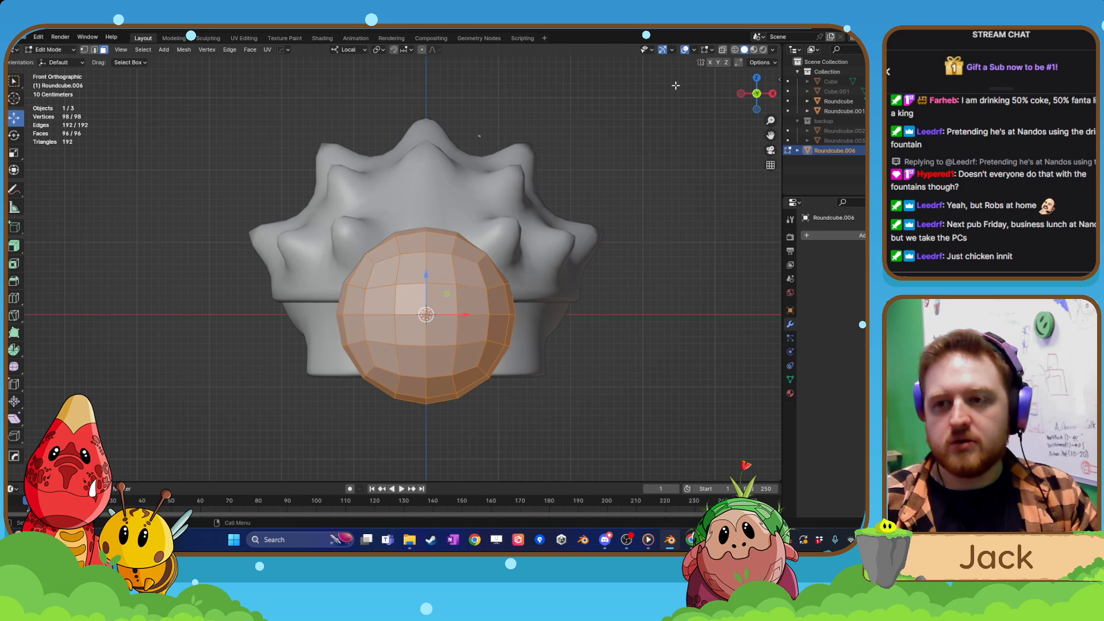
{"action": "left_click", "coordinate": [736, 51]}
{"action": "mouse_move", "coordinate": [580, 139]}
{"action": "left_mouse_down"}
{"action": "mouse_move", "coordinate": [451, 481]}
{"action": "mouse_move", "coordinate": [436, 481]}
{"action": "left_mouse_up"}
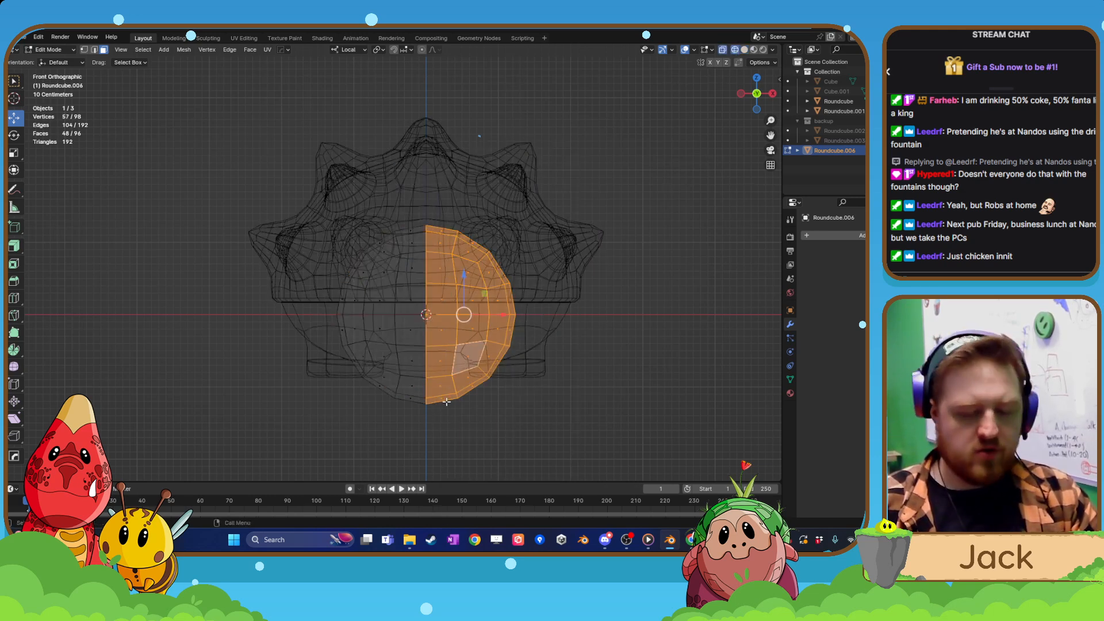
{"action": "key", "text": "x"}
{"action": "left_click", "coordinate": [427, 359]}
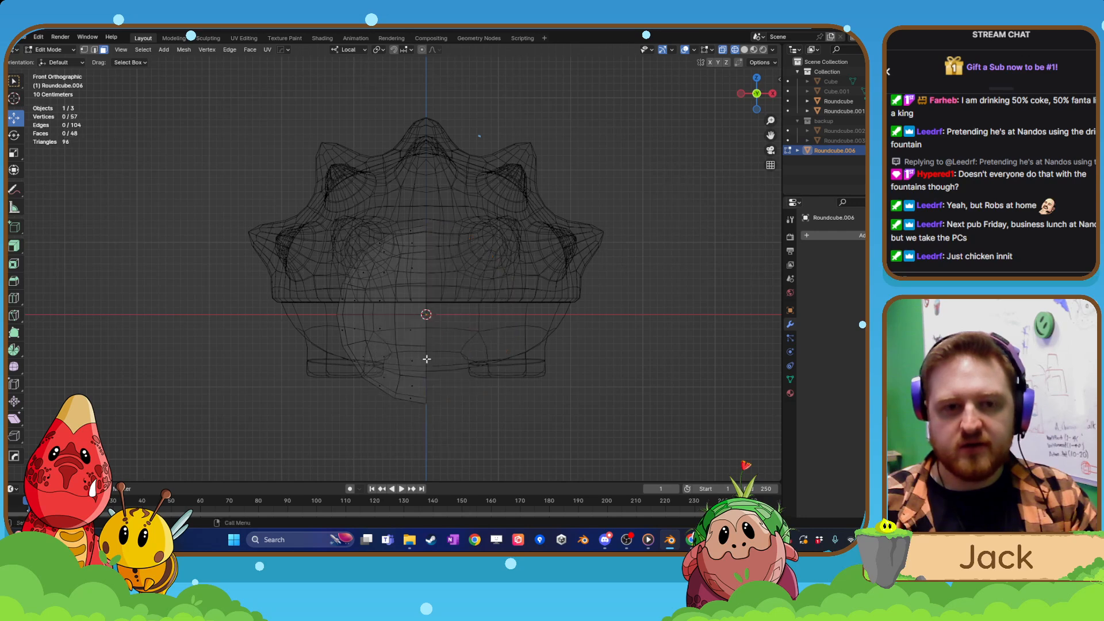
Scale the half head object to about 0.667 along local Z and about 0.836 along local X.
{"action": "key", "text": "Tab"}
{"action": "left_click", "coordinate": [427, 314]}
{"action": "left_click", "coordinate": [414, 326]}
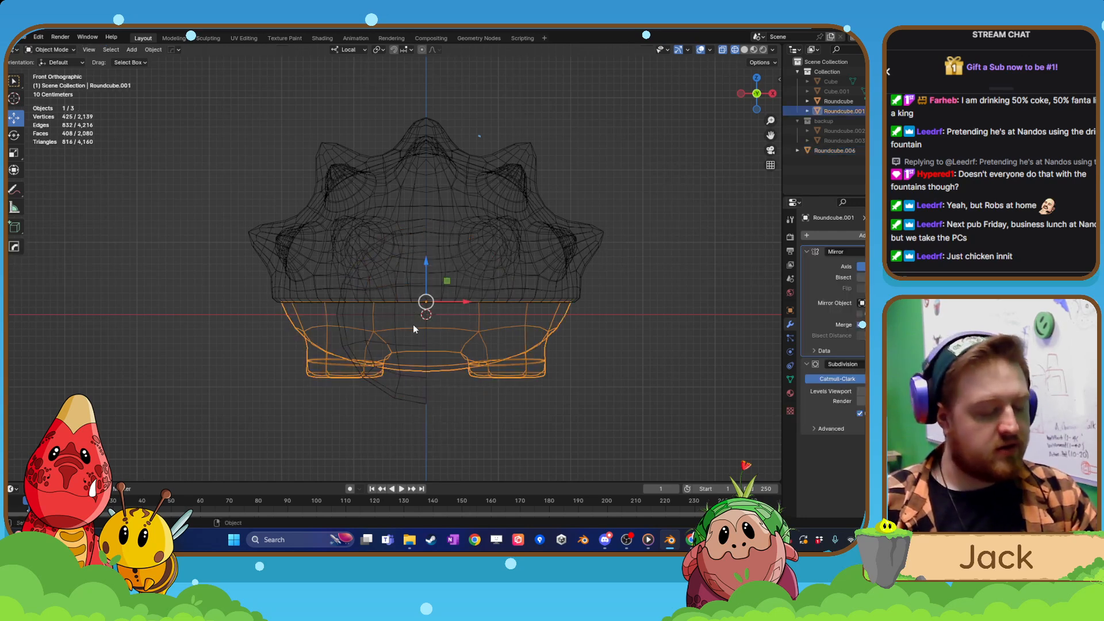
{"action": "left_click", "coordinate": [422, 335]}
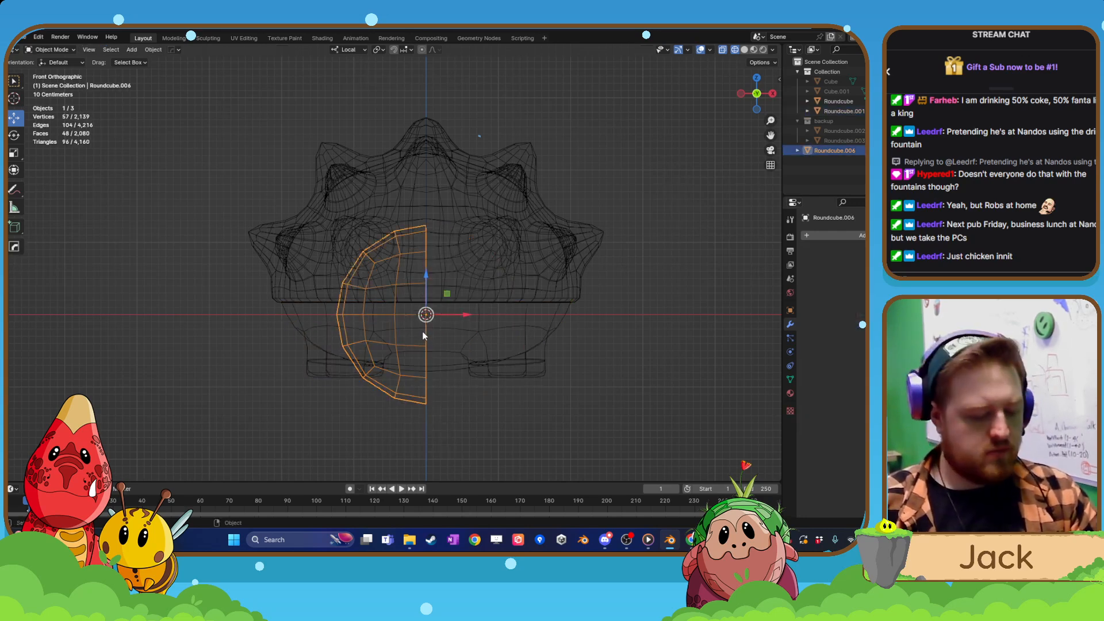
{"action": "key", "text": "s"}
{"action": "key", "text": "z"}
{"action": "left_click", "coordinate": [418, 328]}
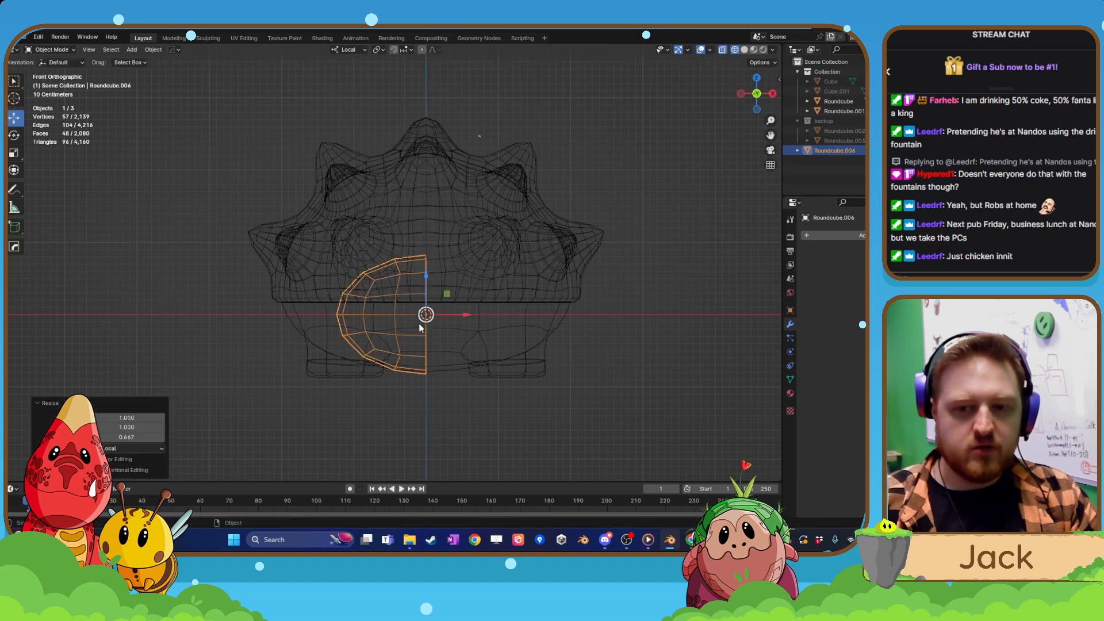
{"action": "key", "text": "s"}
{"action": "key", "text": "x"}
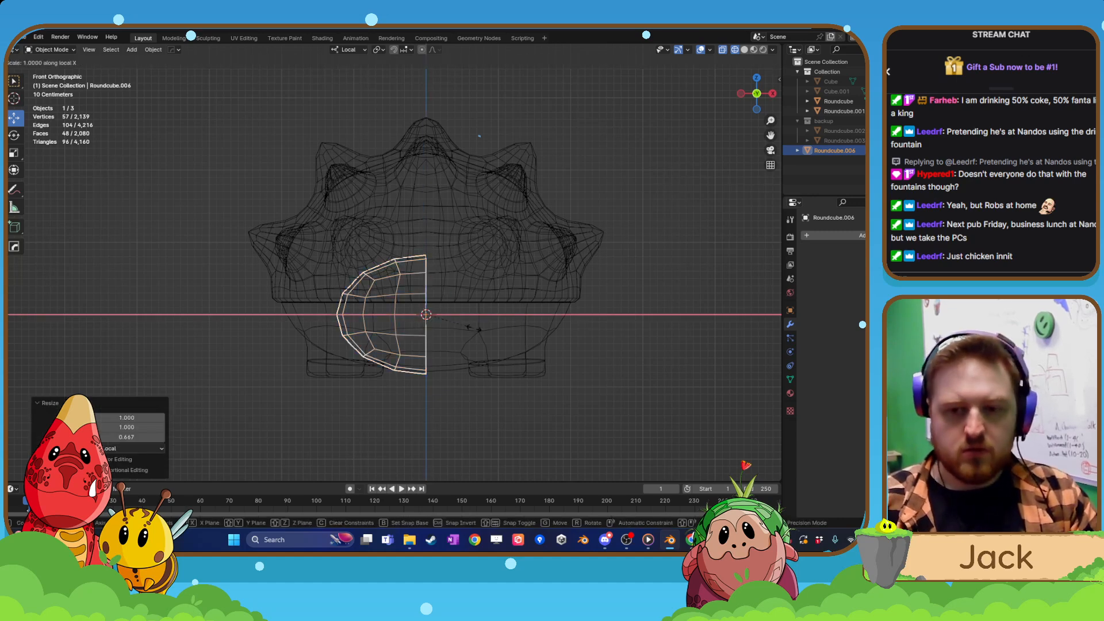
{"action": "left_click", "coordinate": [471, 329]}
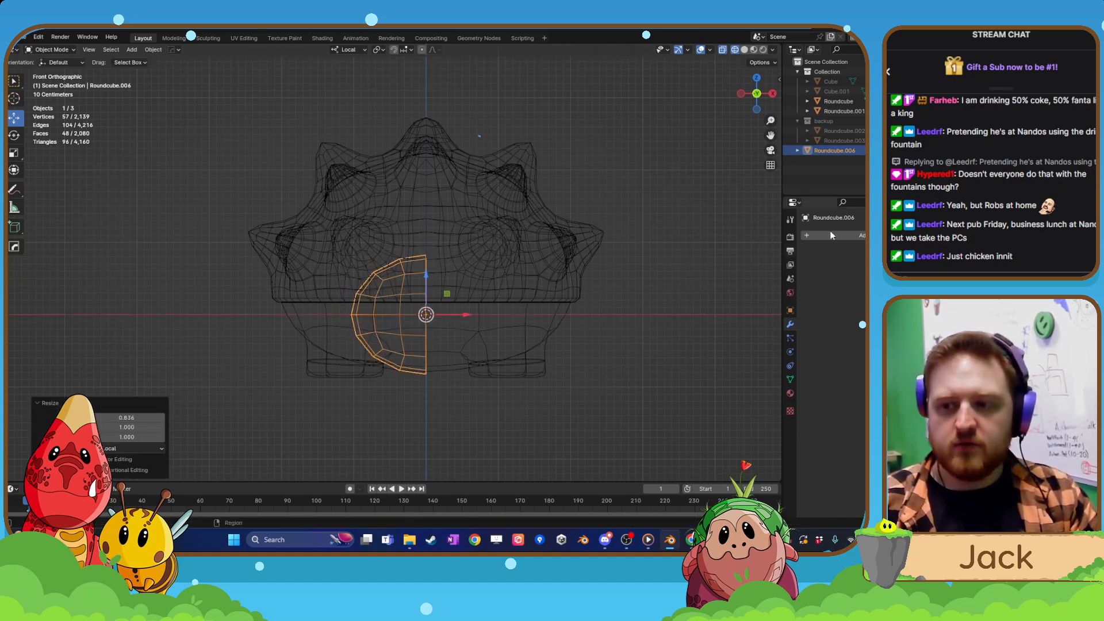
Add a Mirror modifier to the half head, raise it slightly along local Z and return to solid shading.
{"action": "key", "text": "shift+a"}
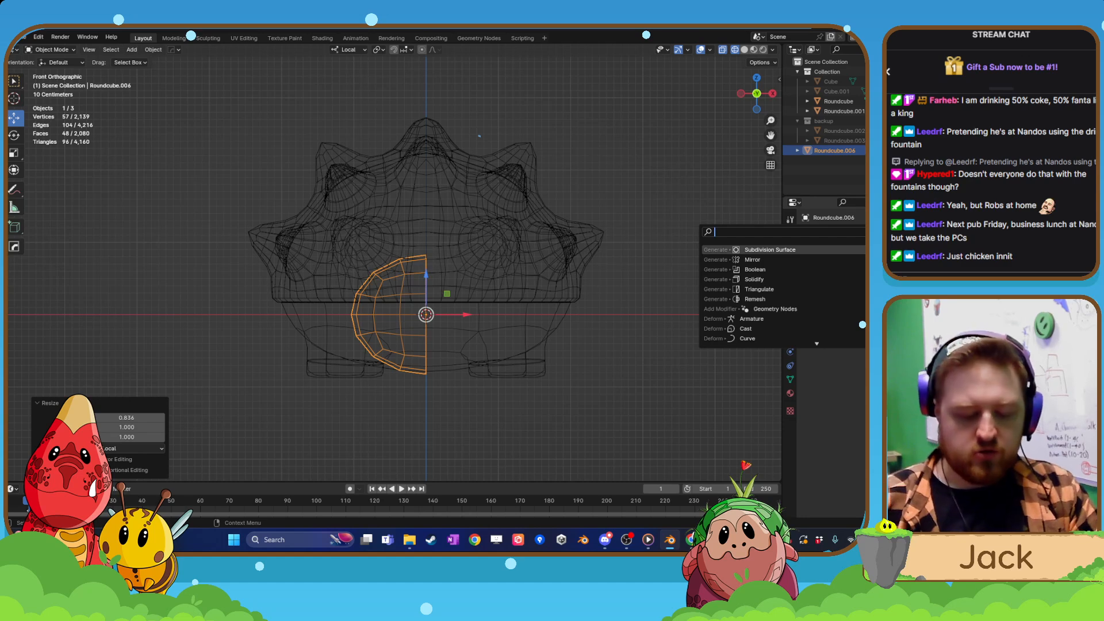
{"action": "type", "text": "mirro"}
{"action": "key", "text": "Return"}
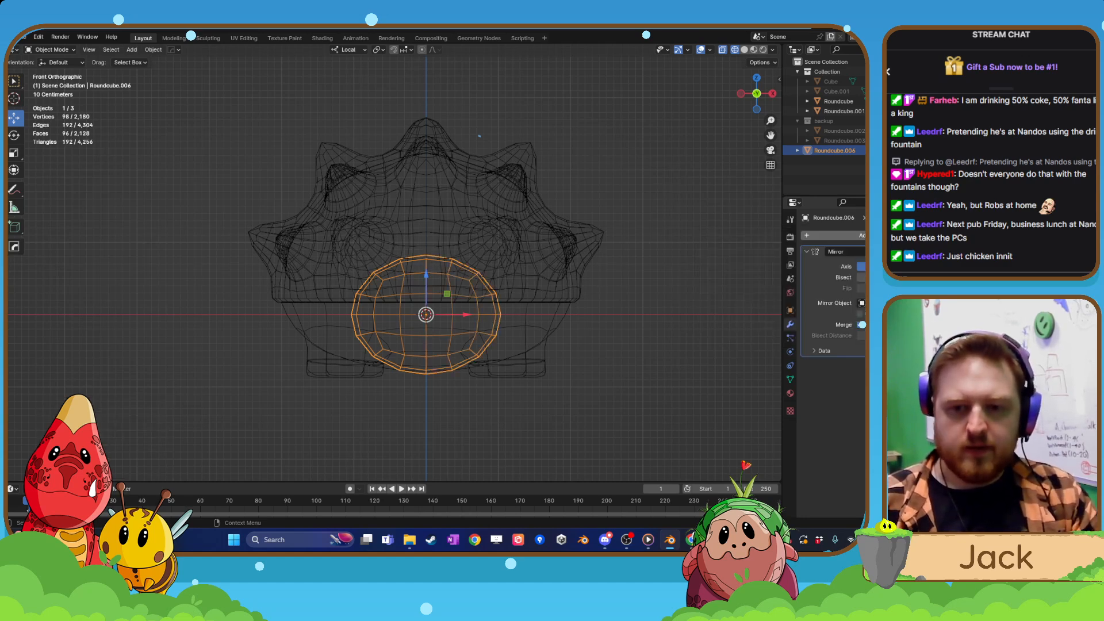
{"action": "left_click_drag", "start_coordinate": [428, 277], "coordinate": [427, 256]}
{"action": "left_click", "coordinate": [591, 350]}
{"action": "scroll", "coordinate": [592, 350], "scroll_direction": "down", "scroll_amount": 1}
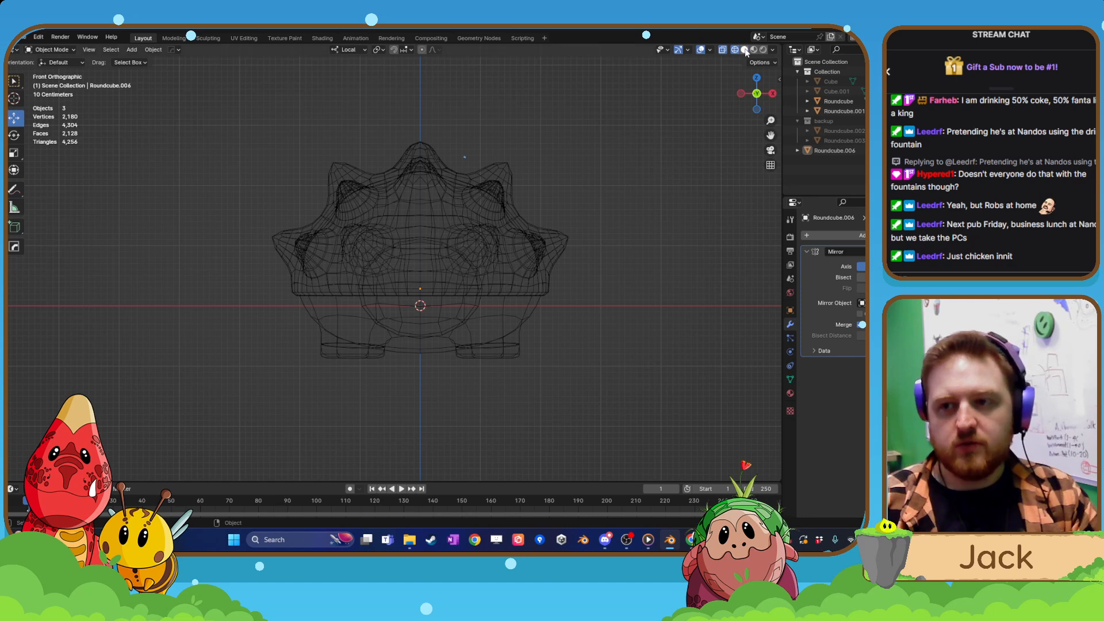
{"action": "left_click", "coordinate": [745, 51]}
Reposition the head along local Y so that it protrudes from beneath the shell's front.
{"action": "mouse_move", "coordinate": [515, 239]}
{"action": "middle_mouse_down"}
{"action": "mouse_move", "coordinate": [420, 276]}
{"action": "mouse_move", "coordinate": [420, 301]}
{"action": "middle_mouse_up"}
{"action": "scroll", "coordinate": [418, 280], "scroll_direction": "up", "scroll_amount": 3}
{"action": "left_click", "coordinate": [406, 302]}
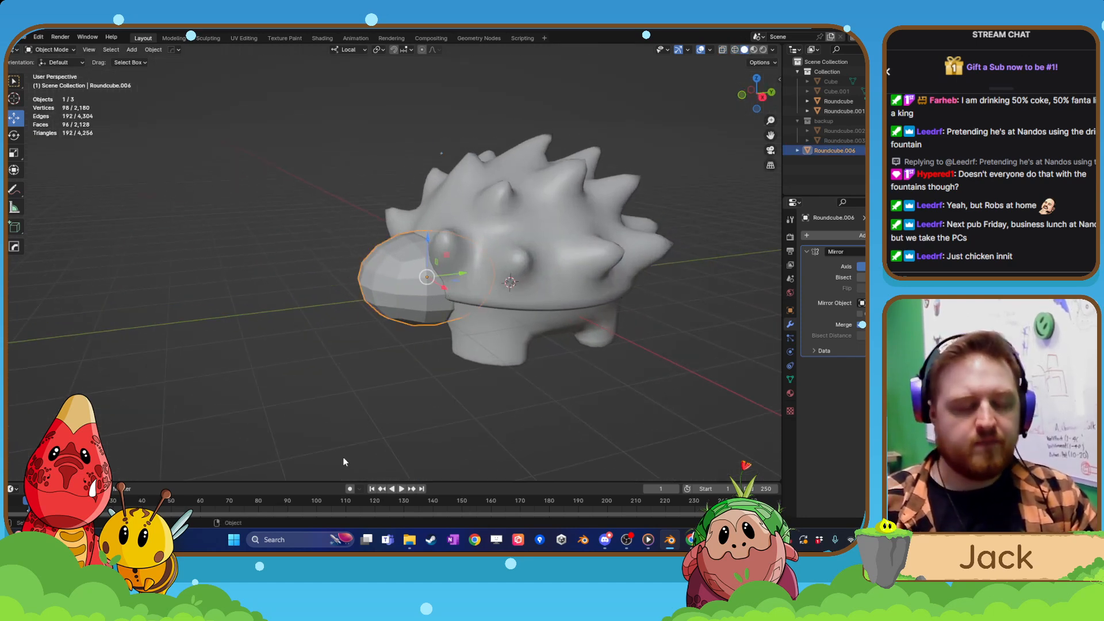
{"action": "scroll", "coordinate": [345, 462], "scroll_direction": "up", "scroll_amount": 3}
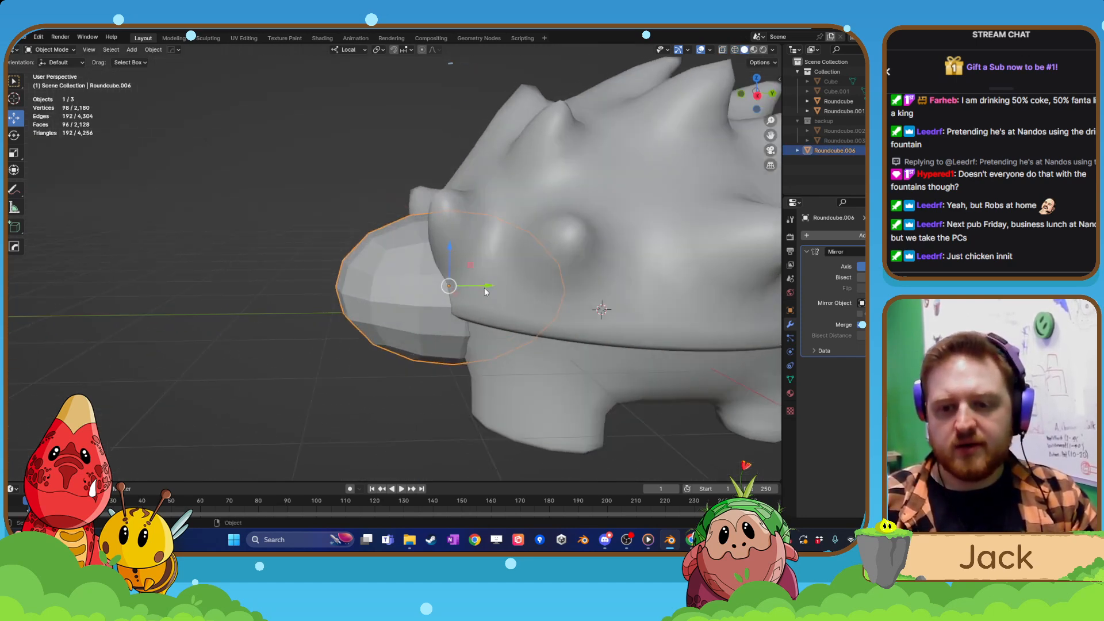
{"action": "left_click_drag", "start_coordinate": [484, 288], "coordinate": [422, 295]}
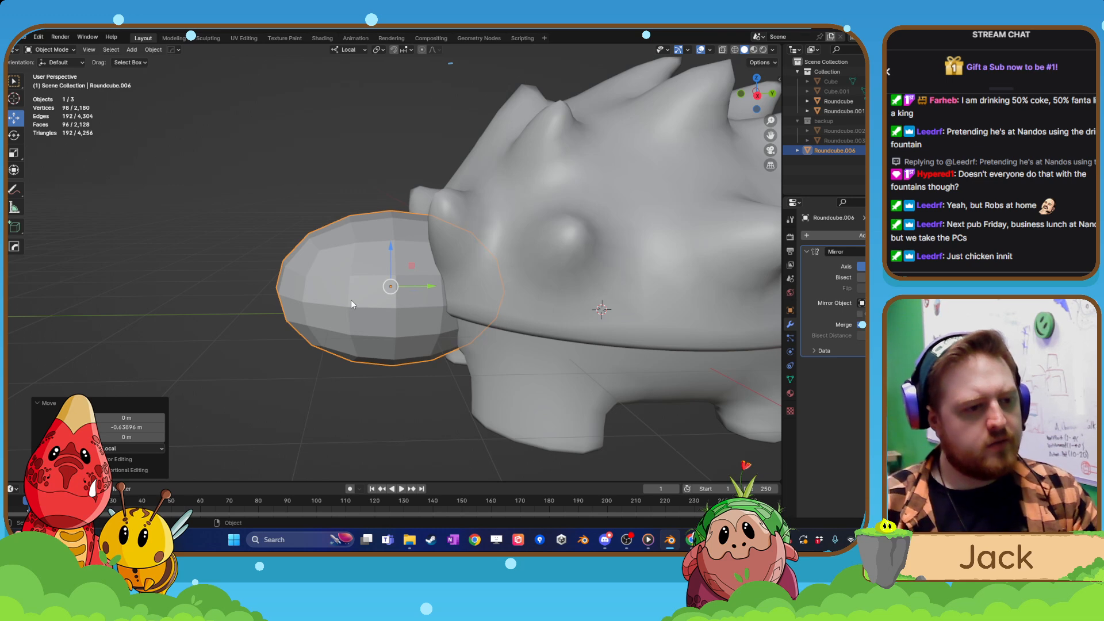
{"action": "scroll", "coordinate": [396, 274], "scroll_direction": "up", "scroll_amount": 2}
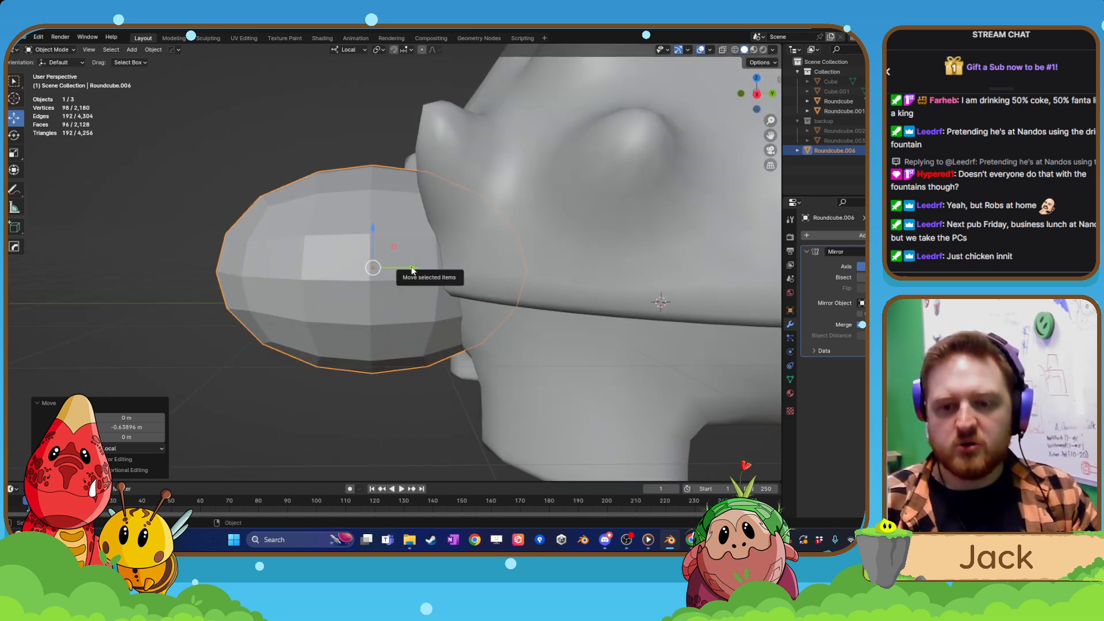
{"action": "left_click_drag", "start_coordinate": [410, 269], "coordinate": [496, 267]}
{"action": "scroll", "coordinate": [426, 310], "scroll_direction": "down", "scroll_amount": 4}
{"action": "middle_click_drag", "start_coordinate": [374, 319], "coordinate": [407, 317]}
{"action": "scroll", "coordinate": [561, 321], "scroll_direction": "down", "scroll_amount": 2}
{"action": "scroll", "coordinate": [429, 326], "scroll_direction": "up", "scroll_amount": 4}
{"action": "middle_click_drag", "start_coordinate": [468, 340], "coordinate": [344, 315]}
Apply smooth shading to the head object and deselect it.
{"action": "key", "text": "Tab"}
{"action": "key", "text": "Tab"}
{"action": "right_click", "coordinate": [344, 315]}
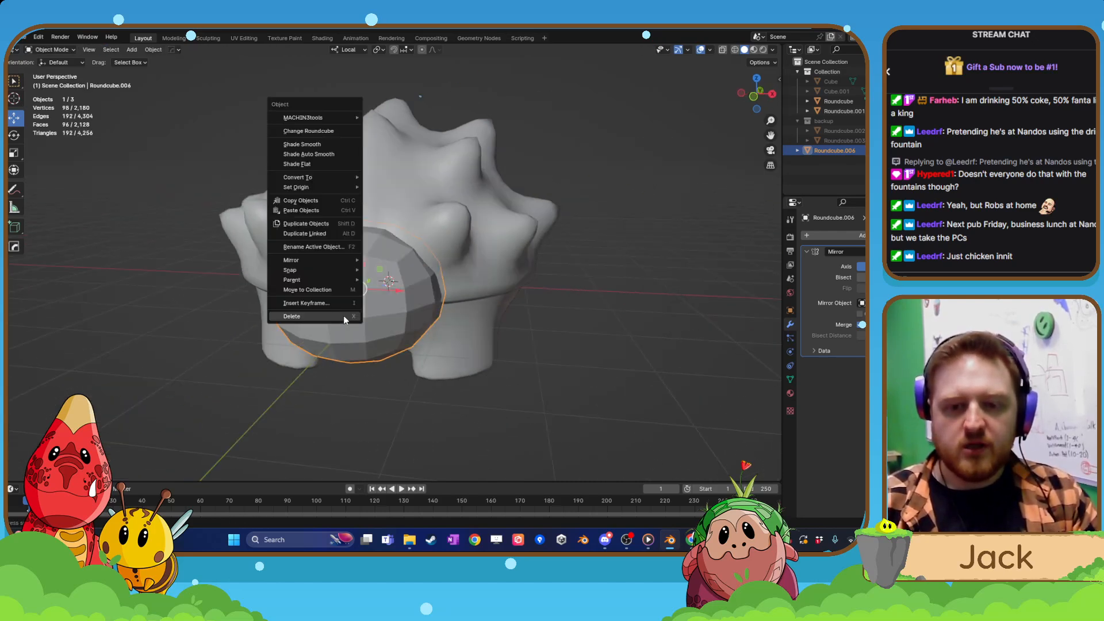
{"action": "left_click", "coordinate": [323, 153]}
{"action": "left_click", "coordinate": [517, 377]}
Select the head object, open its mesh for editing and enable proportional editing.
{"action": "scroll", "coordinate": [517, 377], "scroll_direction": "down", "scroll_amount": 4}
{"action": "middle_click_drag", "start_coordinate": [516, 377], "coordinate": [381, 295]}
{"action": "left_click", "coordinate": [381, 300]}
{"action": "scroll", "coordinate": [350, 343], "scroll_direction": "up", "scroll_amount": 3}
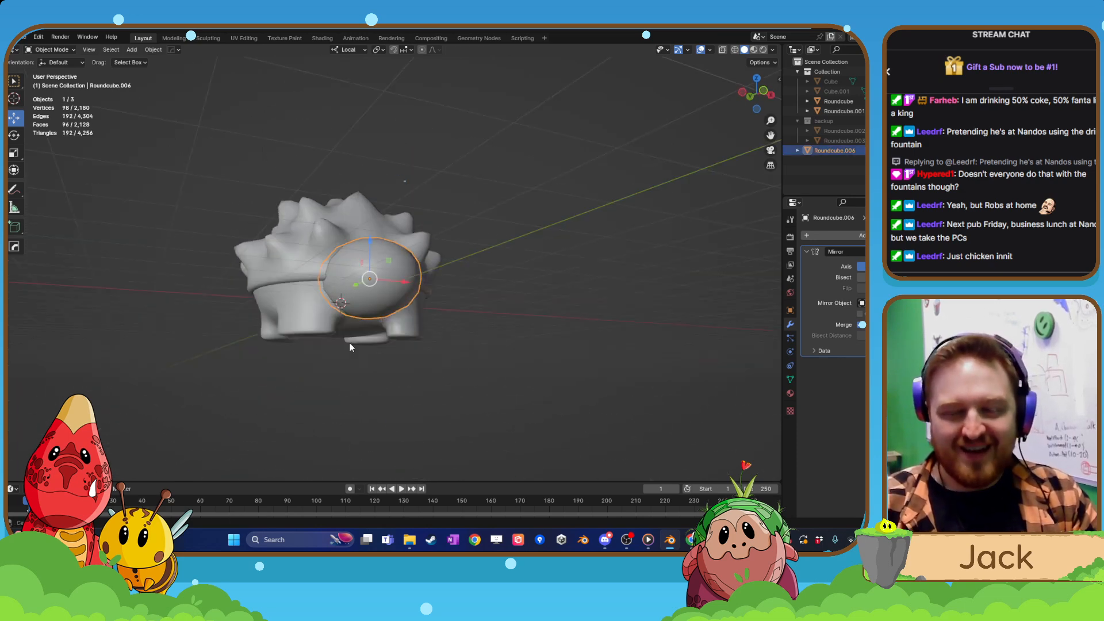
{"action": "middle_click_drag", "start_coordinate": [350, 343], "coordinate": [399, 274]}
{"action": "key", "text": "Tab"}
{"action": "left_click", "coordinate": [375, 256]}
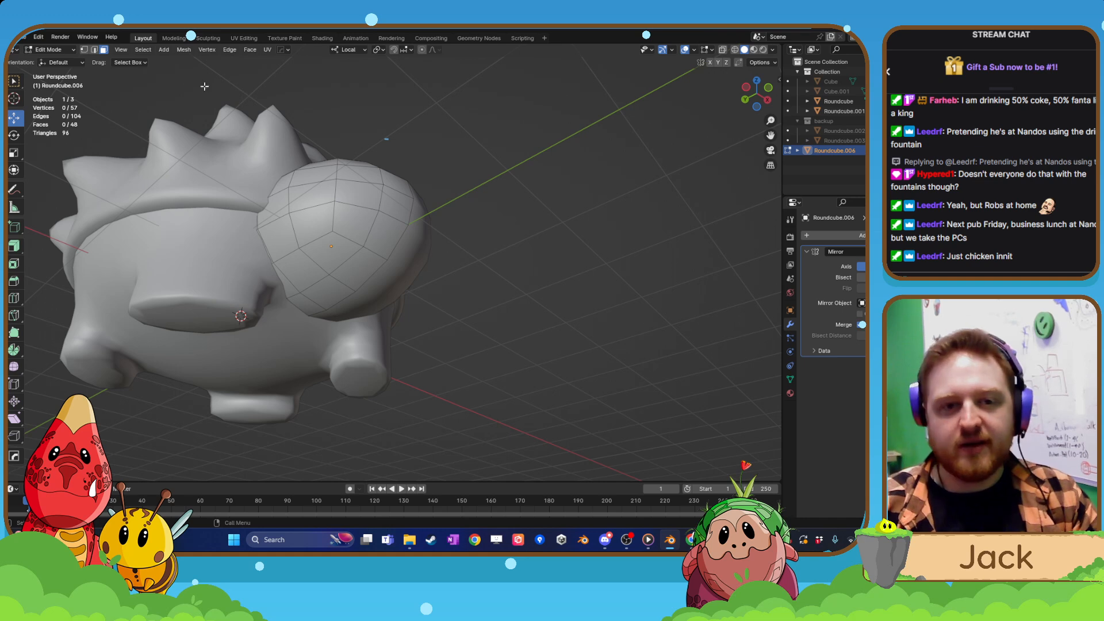
{"action": "left_click", "coordinate": [325, 310]}
{"action": "middle_click_drag", "start_coordinate": [325, 310], "coordinate": [426, 53]}
{"action": "left_click", "coordinate": [423, 50]}
Raise the lower front vertex of the head slightly along local Z with proportional editing.
{"action": "middle_click_drag", "start_coordinate": [442, 244], "coordinate": [352, 307]}
{"action": "scroll", "coordinate": [383, 273], "scroll_direction": "up", "scroll_amount": 2}
{"action": "left_click_drag", "start_coordinate": [296, 296], "coordinate": [214, 289]}
{"action": "left_click", "coordinate": [175, 278]}
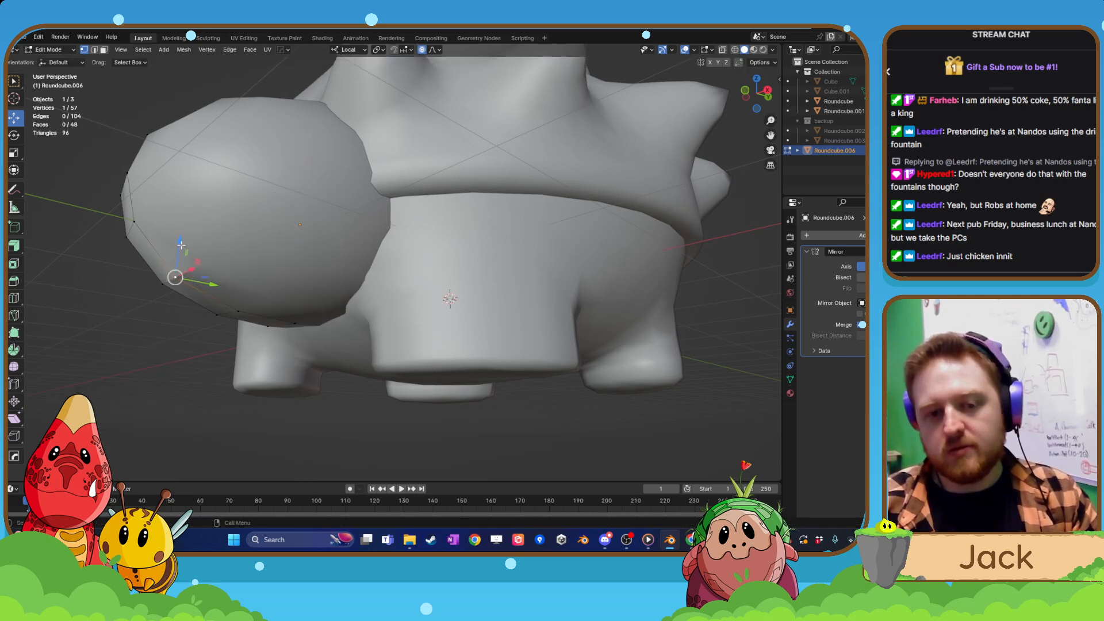
{"action": "left_click_drag", "start_coordinate": [182, 245], "coordinate": [184, 234]}
{"action": "scroll", "coordinate": [186, 236], "scroll_direction": "down", "scroll_amount": 2}
{"action": "middle_click_drag", "start_coordinate": [224, 287], "coordinate": [363, 318]}
Raise the head's top centre vertex along local Z with proportional falloff.
{"action": "middle_click_drag", "start_coordinate": [362, 318], "coordinate": [413, 245], "text": "shift"}
{"action": "middle_click_drag", "start_coordinate": [302, 376], "coordinate": [393, 313], "text": "shift"}
{"action": "left_click", "coordinate": [389, 269]}
{"action": "left_click_drag", "start_coordinate": [391, 230], "coordinate": [386, 210]}
{"action": "scroll", "coordinate": [390, 219], "scroll_direction": "down", "scroll_amount": 5}
{"action": "scroll", "coordinate": [380, 242], "scroll_direction": "down", "scroll_amount": 5}
{"action": "mouse_move", "coordinate": [377, 322]}
{"action": "middle_mouse_down"}
{"action": "mouse_move", "coordinate": [345, 338]}
{"action": "mouse_move", "coordinate": [343, 323]}
{"action": "mouse_move", "coordinate": [378, 318]}
{"action": "middle_mouse_up"}
Lower the head's top centre vertex slightly along local Z and return to Object Mode.
{"action": "key", "text": "Tab"}
{"action": "middle_click_drag", "start_coordinate": [390, 198], "coordinate": [391, 273], "text": "shift"}
{"action": "key", "text": "Tab"}
{"action": "middle_click_drag", "start_coordinate": [397, 232], "coordinate": [432, 233]}
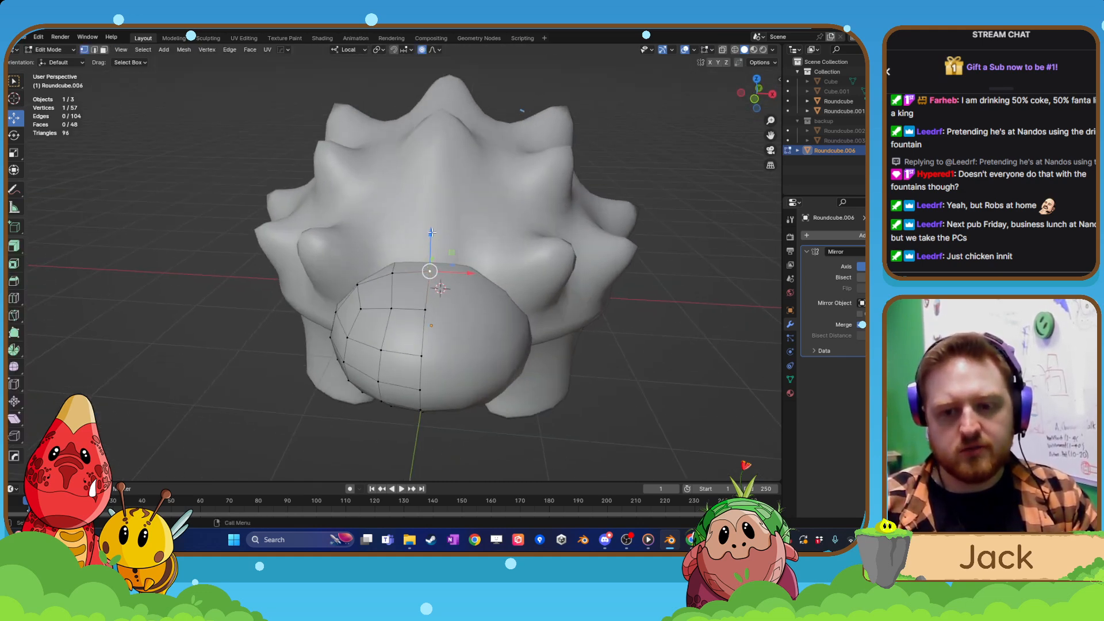
{"action": "left_click_drag", "start_coordinate": [432, 232], "coordinate": [435, 244]}
{"action": "scroll", "coordinate": [435, 240], "scroll_direction": "up", "scroll_amount": 8}
{"action": "scroll", "coordinate": [436, 244], "scroll_direction": "up", "scroll_amount": 1}
{"action": "scroll", "coordinate": [436, 244], "scroll_direction": "down", "scroll_amount": 4}
{"action": "scroll", "coordinate": [436, 246], "scroll_direction": "down", "scroll_amount": 3}
{"action": "middle_click_drag", "start_coordinate": [442, 257], "coordinate": [493, 273]}
{"action": "scroll", "coordinate": [474, 253], "scroll_direction": "up", "scroll_amount": 3}
{"action": "key", "text": "Tab"}
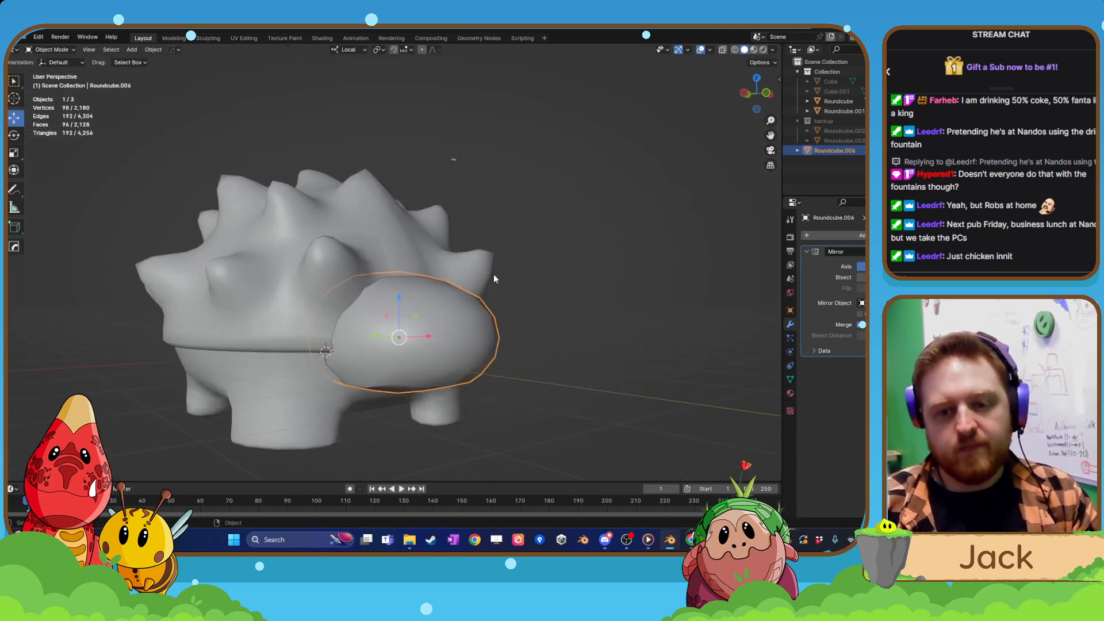
Reopen the head's mesh for editing and pull an underside vertex down along local Z.
{"action": "scroll", "coordinate": [489, 288], "scroll_direction": "down", "scroll_amount": 3}
{"action": "middle_click_drag", "start_coordinate": [464, 344], "coordinate": [202, 195]}
{"action": "scroll", "coordinate": [371, 312], "scroll_direction": "up", "scroll_amount": 3}
{"action": "key", "text": "Tab"}
{"action": "scroll", "coordinate": [202, 195], "scroll_direction": "up", "scroll_amount": 2}
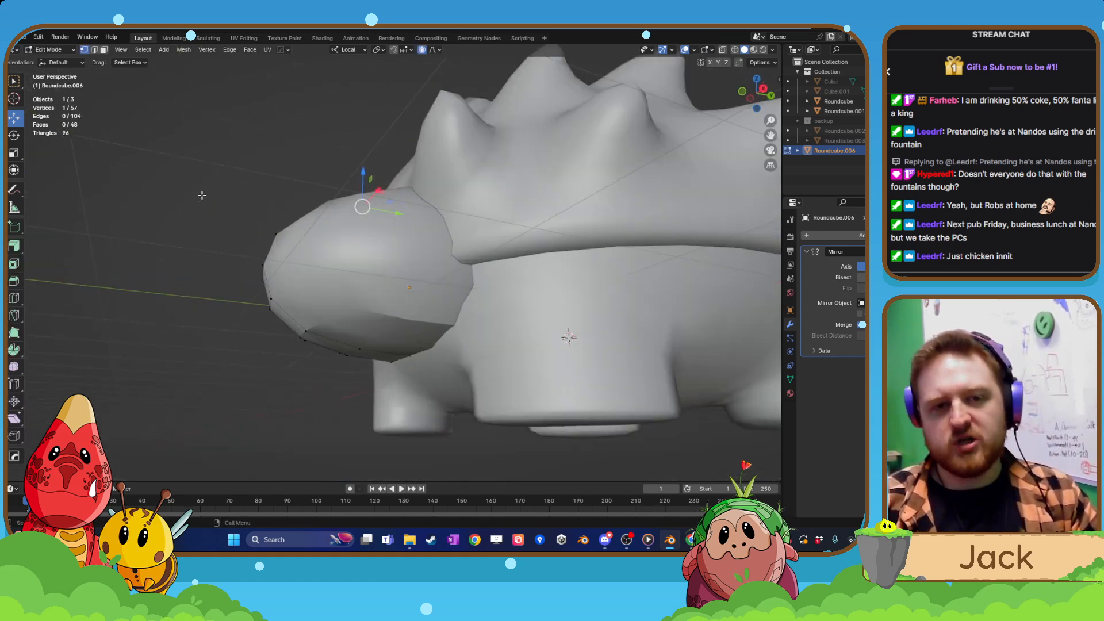
{"action": "left_click", "coordinate": [409, 356]}
{"action": "scroll", "coordinate": [409, 356], "scroll_direction": "down", "scroll_amount": 2}
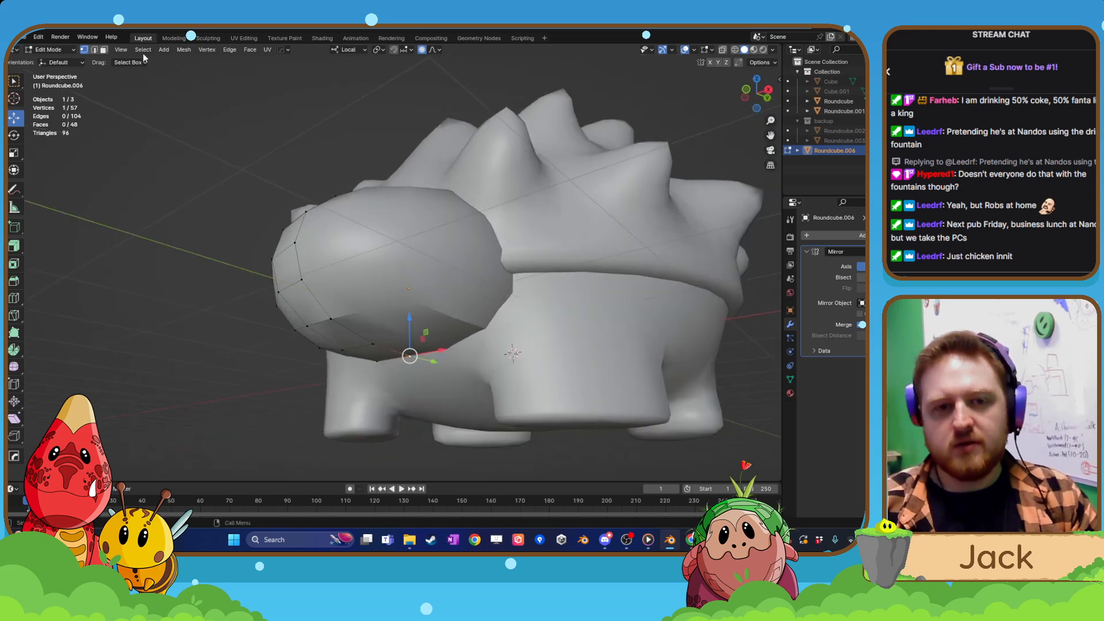
{"action": "left_click_drag", "start_coordinate": [408, 322], "coordinate": [412, 353]}
Lower the same underside vertex a little further along local Z, leave Edit Mode and deselect the head.
{"action": "scroll", "coordinate": [411, 337], "scroll_direction": "down", "scroll_amount": 4}
{"action": "scroll", "coordinate": [411, 349], "scroll_direction": "down", "scroll_amount": 1}
{"action": "middle_click_drag", "start_coordinate": [412, 353], "coordinate": [470, 390]}
{"action": "scroll", "coordinate": [449, 388], "scroll_direction": "up", "scroll_amount": 3}
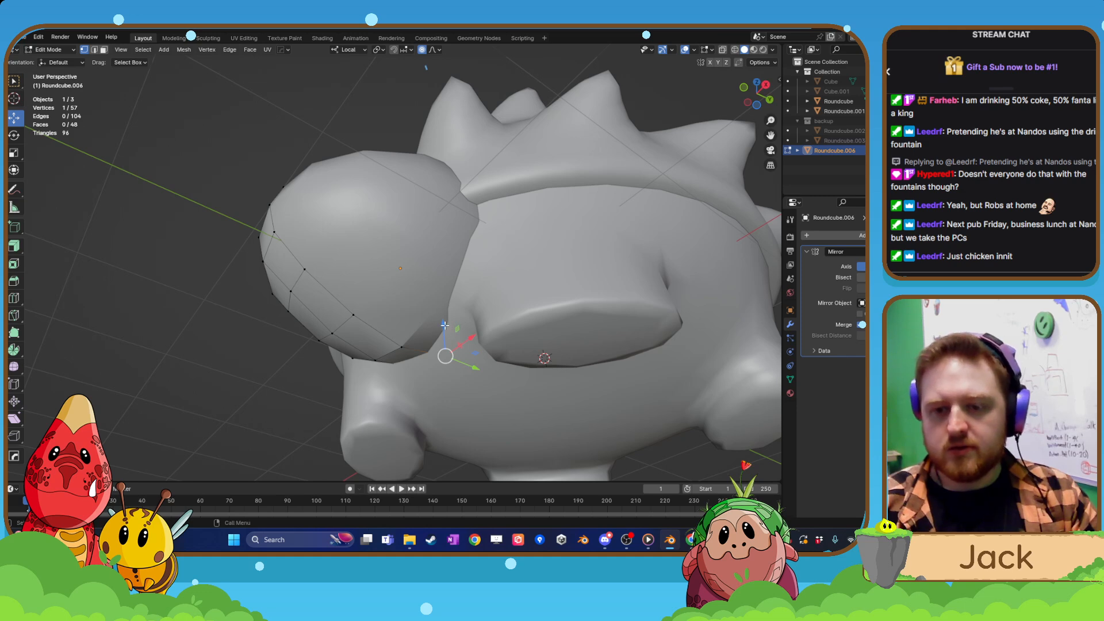
{"action": "left_click_drag", "start_coordinate": [444, 325], "coordinate": [444, 334]}
{"action": "scroll", "coordinate": [444, 329], "scroll_direction": "up", "scroll_amount": 8}
{"action": "middle_click_drag", "start_coordinate": [444, 334], "coordinate": [519, 360]}
{"action": "key", "text": "Tab"}
{"action": "scroll", "coordinate": [556, 305], "scroll_direction": "down", "scroll_amount": 3}
{"action": "left_click", "coordinate": [557, 302]}
Examine the whole creature's proportions and the shell's mesh around the head from several angles.
{"action": "middle_click_drag", "start_coordinate": [518, 313], "coordinate": [450, 313]}
{"action": "middle_click_drag", "start_coordinate": [377, 303], "coordinate": [438, 330], "text": "shift"}
{"action": "scroll", "coordinate": [438, 330], "scroll_direction": "up", "scroll_amount": 4}
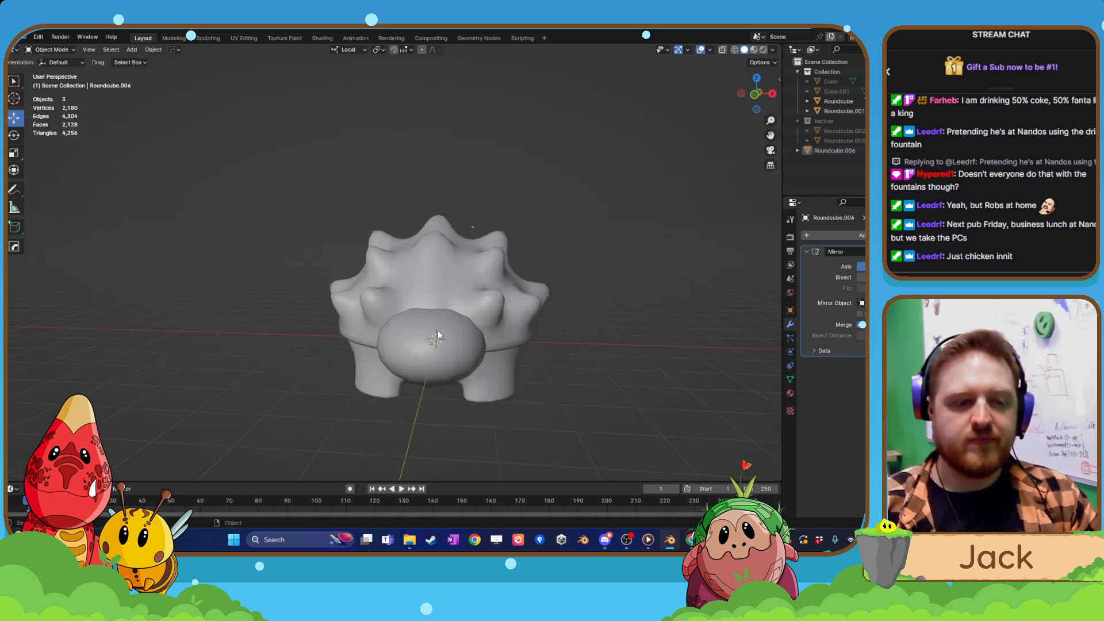
{"action": "left_click", "coordinate": [451, 267]}
{"action": "key", "text": "Tab"}
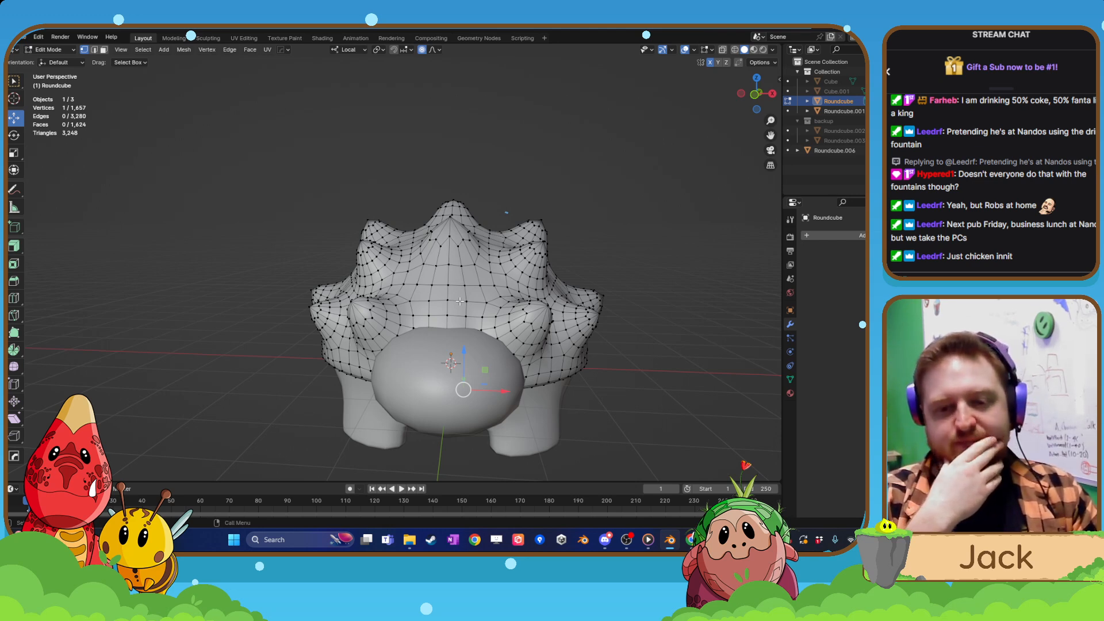
{"action": "scroll", "coordinate": [495, 325], "scroll_direction": "down", "scroll_amount": 7}
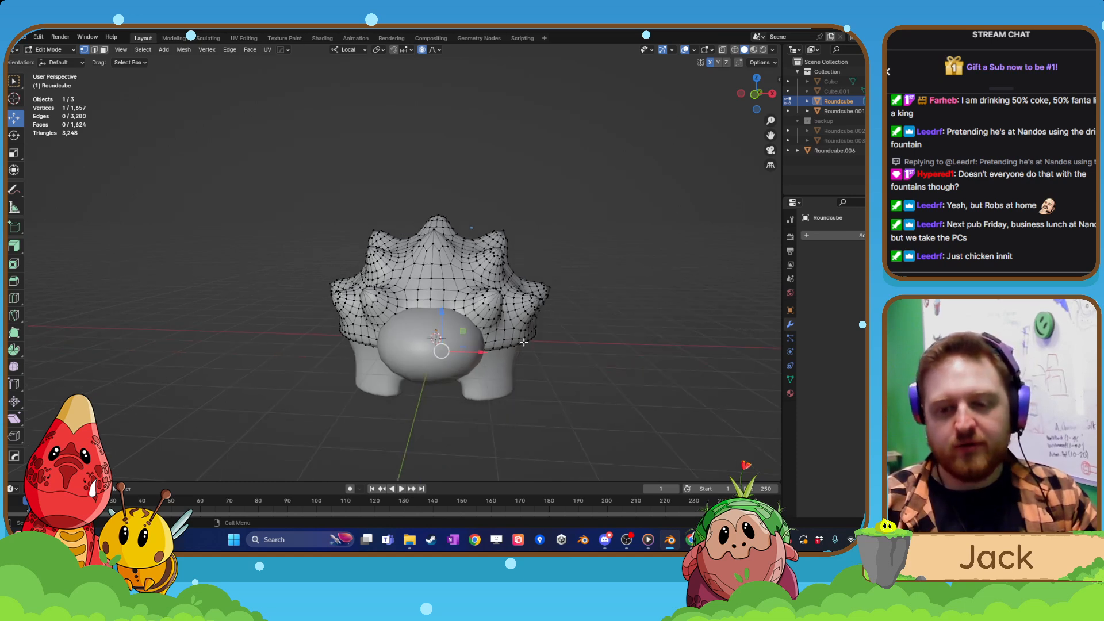
{"action": "middle_click_drag", "start_coordinate": [523, 336], "coordinate": [466, 377]}
{"action": "key", "text": "Tab"}
{"action": "left_click", "coordinate": [481, 301]}
{"action": "left_click", "coordinate": [503, 297]}
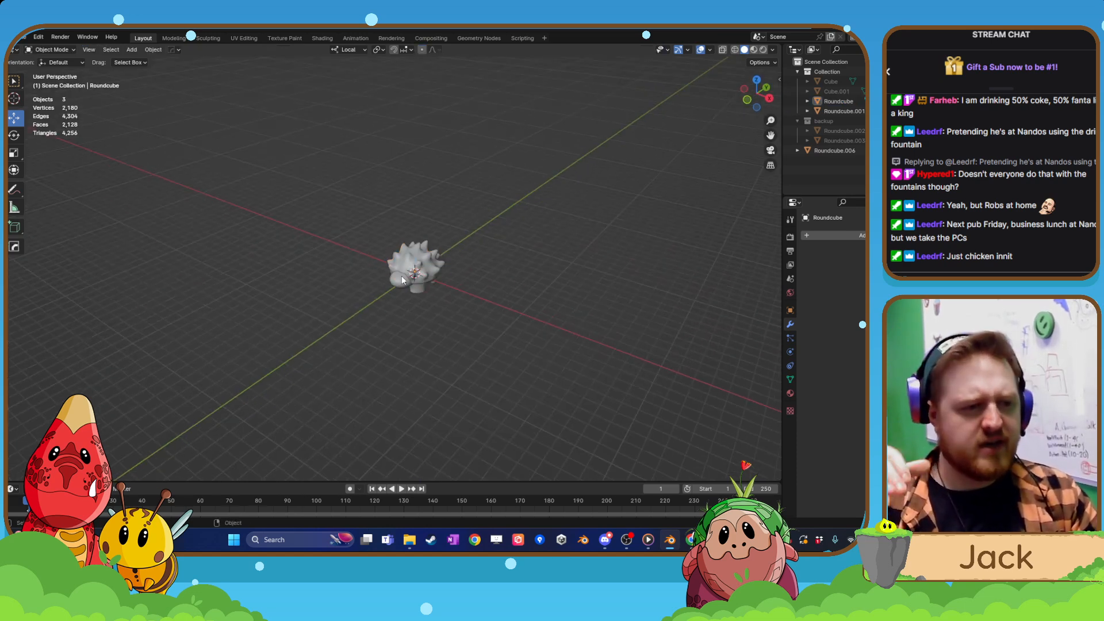
{"action": "scroll", "coordinate": [433, 286], "scroll_direction": "up", "scroll_amount": 8}
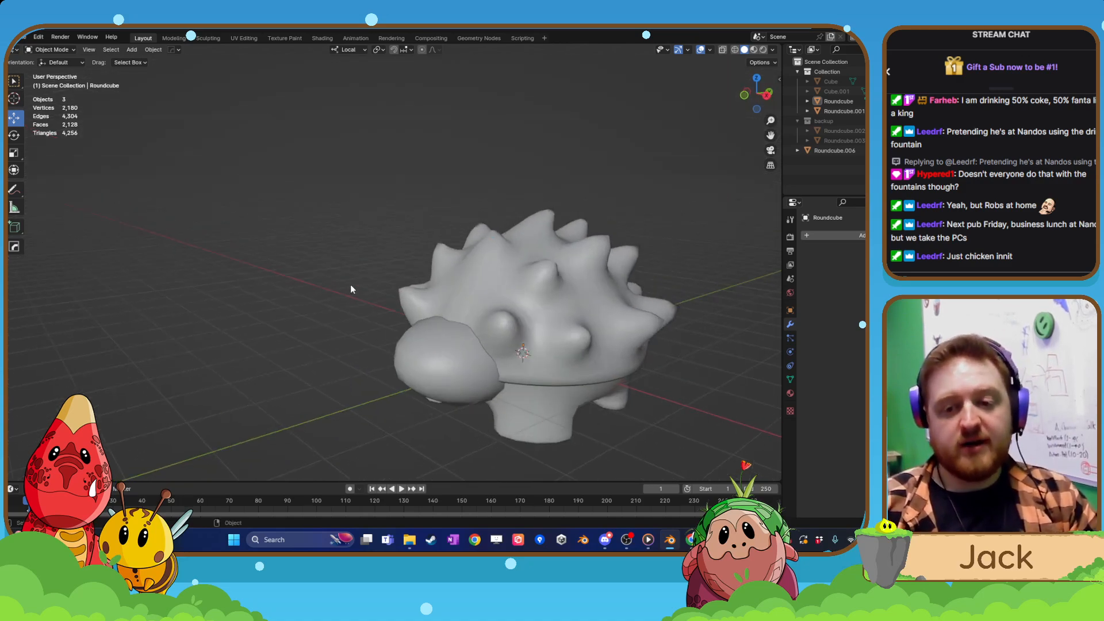
{"action": "middle_click_drag", "start_coordinate": [407, 374], "coordinate": [449, 306]}
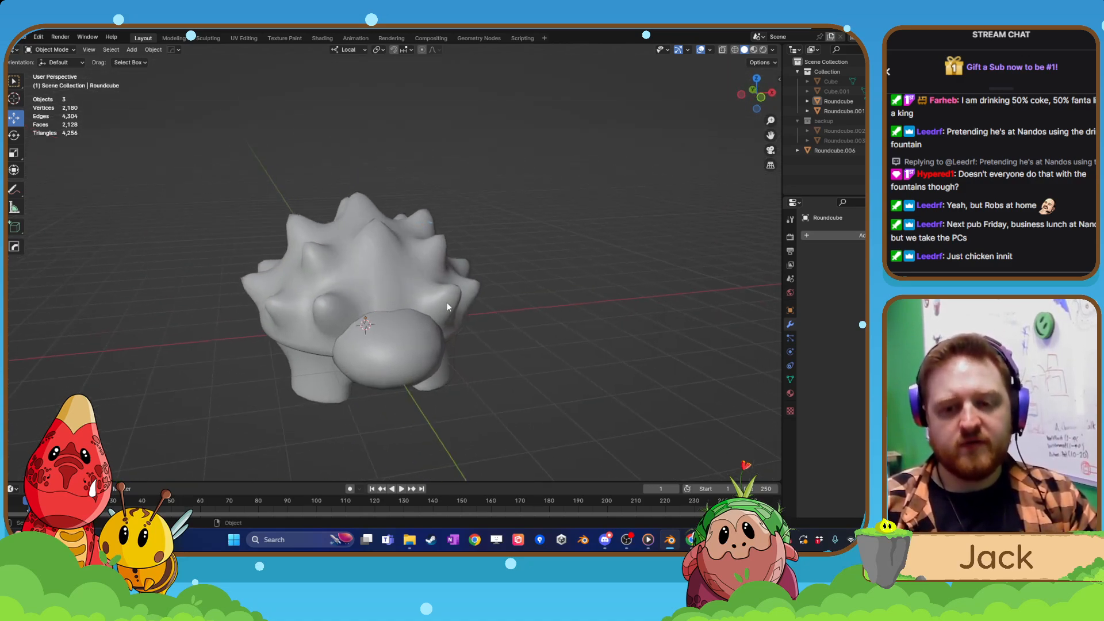
Open the head's mesh for editing and select the top vertex on its centre seam.
{"action": "left_click", "coordinate": [408, 344]}
{"action": "left_click", "coordinate": [417, 285]}
{"action": "left_click", "coordinate": [430, 315]}
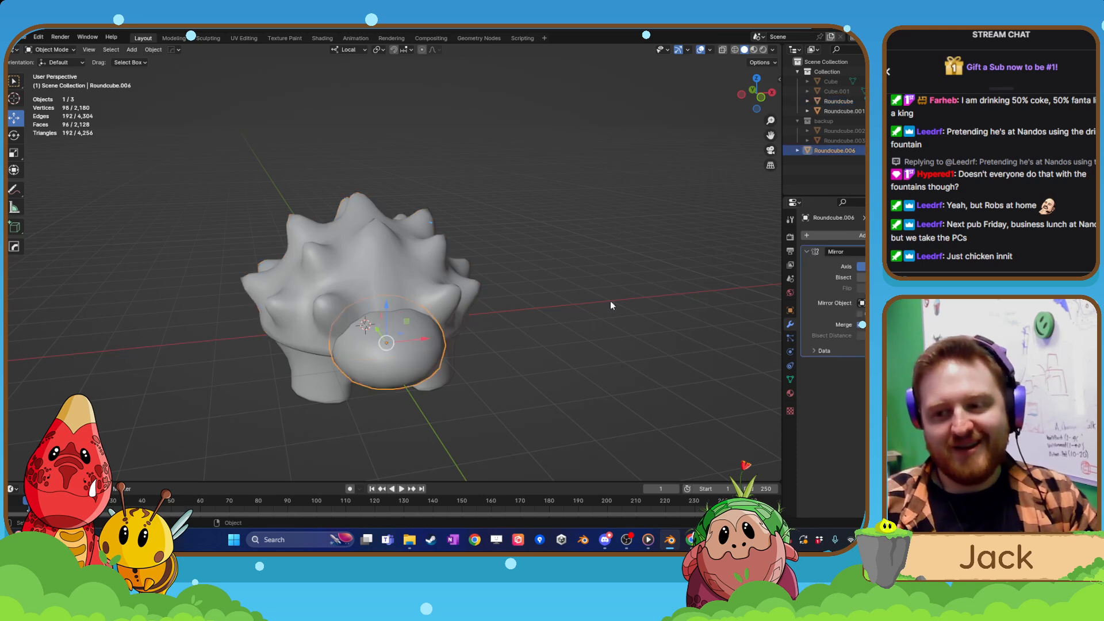
{"action": "scroll", "coordinate": [443, 343], "scroll_direction": "up", "scroll_amount": 4}
{"action": "middle_click_drag", "start_coordinate": [402, 343], "coordinate": [429, 309]}
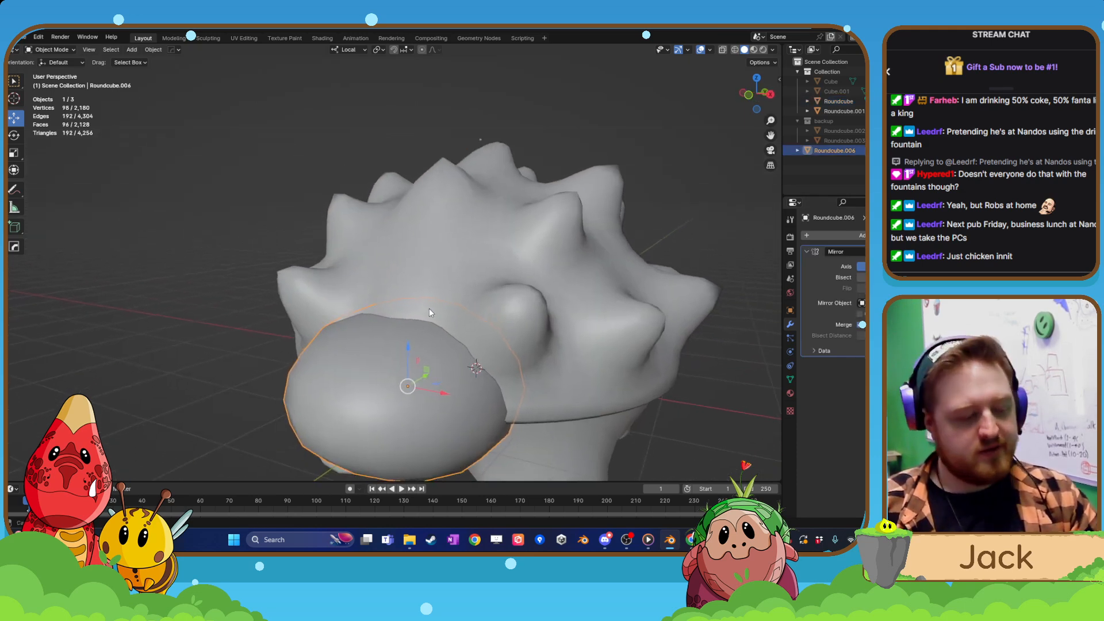
{"action": "middle_click_drag", "start_coordinate": [379, 357], "coordinate": [392, 297]}
{"action": "key", "text": "Tab"}
{"action": "left_click", "coordinate": [390, 319]}
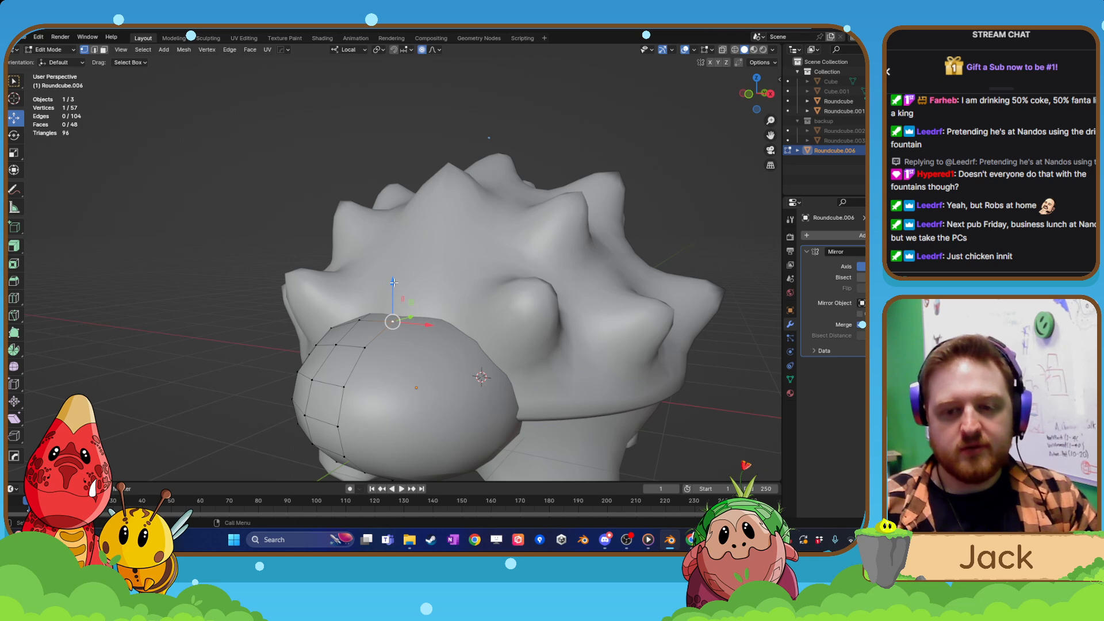
Raise the selected top vertex slightly along local Z with proportional editing, return to Object Mode and deselect the head.
{"action": "left_click_drag", "start_coordinate": [393, 283], "coordinate": [401, 303]}
{"action": "key", "text": "ctrl+z"}
{"action": "scroll", "coordinate": [394, 285], "scroll_direction": "down", "scroll_amount": 8}
{"action": "scroll", "coordinate": [397, 294], "scroll_direction": "down", "scroll_amount": 5}
{"action": "middle_click_drag", "start_coordinate": [400, 303], "coordinate": [466, 310]}
{"action": "left_click_drag", "start_coordinate": [392, 285], "coordinate": [393, 278]}
{"action": "middle_click_drag", "start_coordinate": [394, 278], "coordinate": [575, 305]}
{"action": "key", "text": "Tab"}
{"action": "scroll", "coordinate": [476, 307], "scroll_direction": "down", "scroll_amount": 4}
{"action": "left_click", "coordinate": [481, 311]}
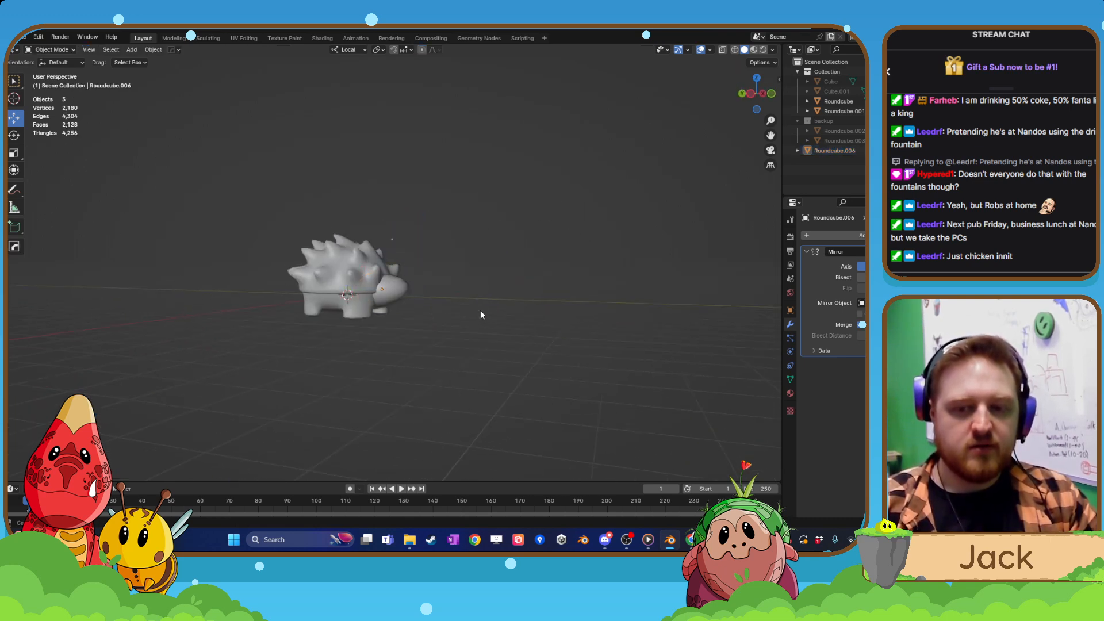
Apply the head's Mirror modifier and duplicate the head in place.
{"action": "middle_click_drag", "start_coordinate": [481, 310], "coordinate": [444, 317]}
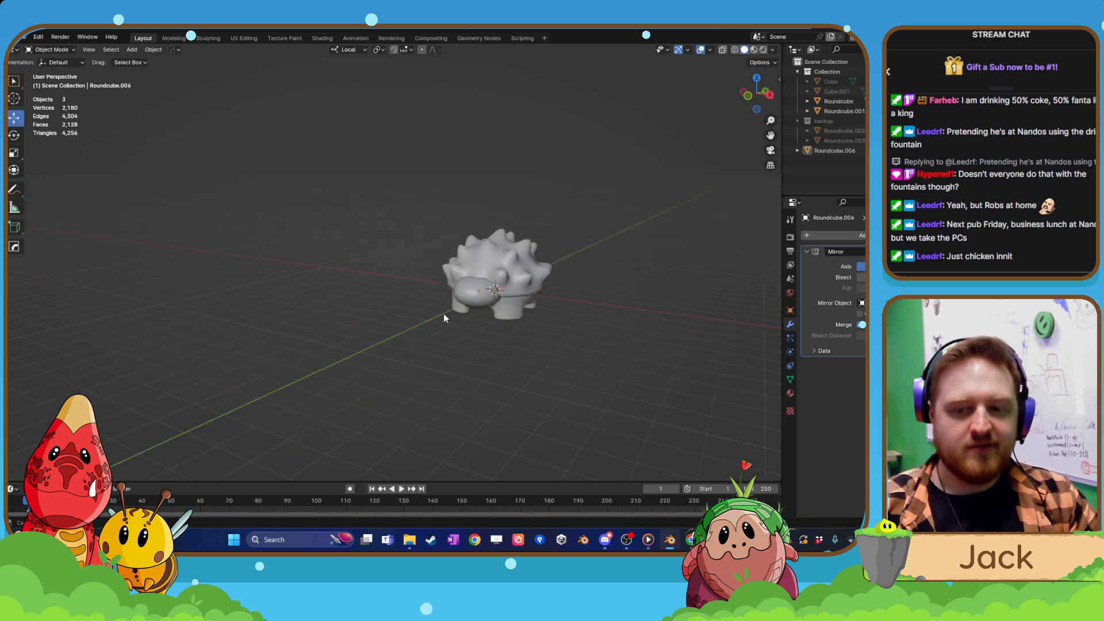
{"action": "scroll", "coordinate": [485, 315], "scroll_direction": "up", "scroll_amount": 3}
{"action": "middle_click_drag", "start_coordinate": [592, 314], "coordinate": [460, 347]}
{"action": "scroll", "coordinate": [472, 314], "scroll_direction": "down", "scroll_amount": 4}
{"action": "scroll", "coordinate": [548, 315], "scroll_direction": "up", "scroll_amount": 4}
{"action": "left_click", "coordinate": [459, 347]}
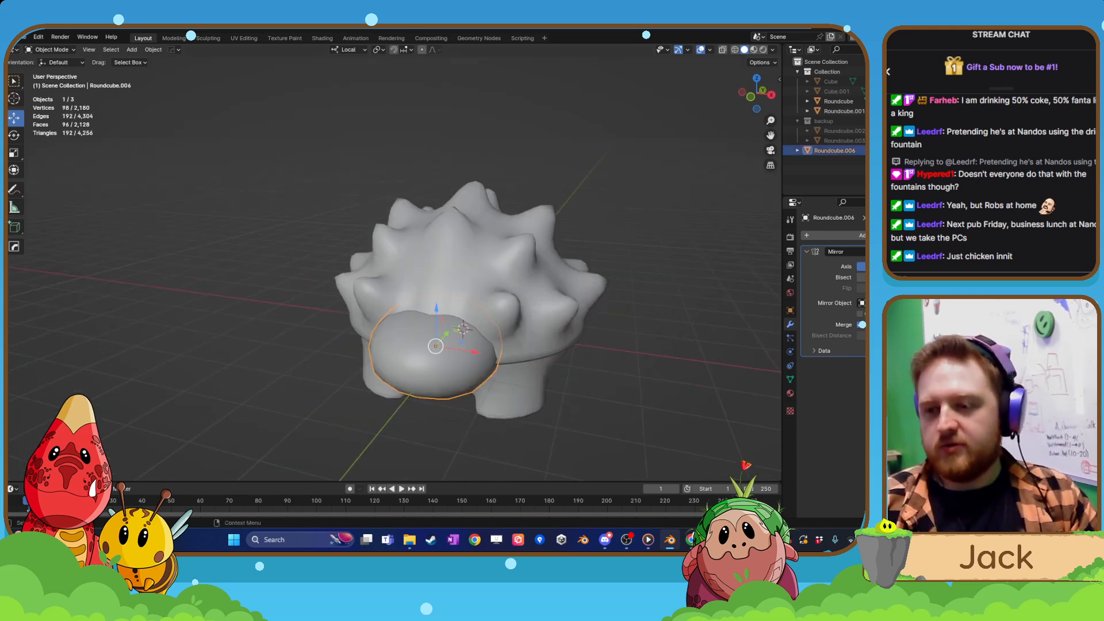
{"action": "left_click", "coordinate": [889, 251]}
{"action": "left_click", "coordinate": [881, 263]}
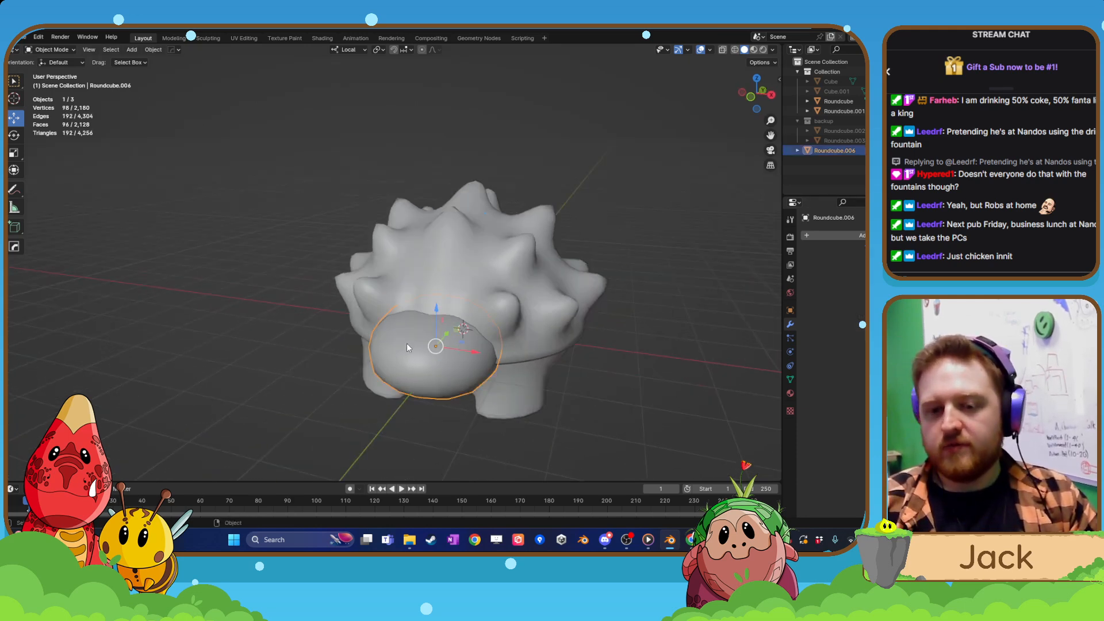
{"action": "key", "text": "shift+d"}
{"action": "right_click", "coordinate": [440, 346]}
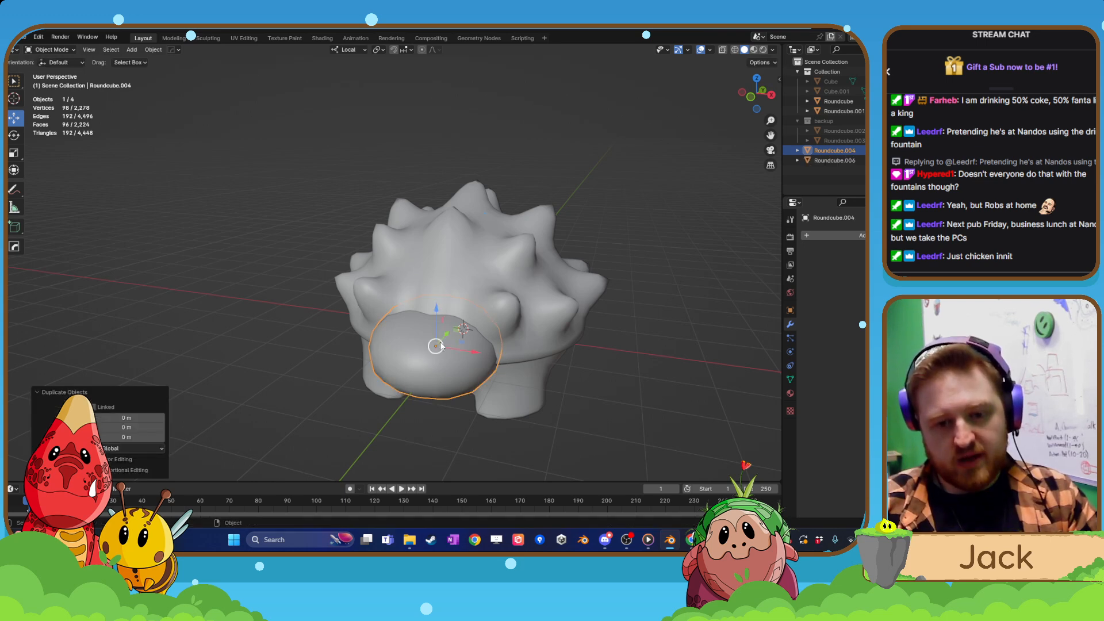
Add a Boolean modifier to the spiky shell.
{"action": "left_click", "coordinate": [485, 281]}
{"action": "left_click", "coordinate": [847, 235]}
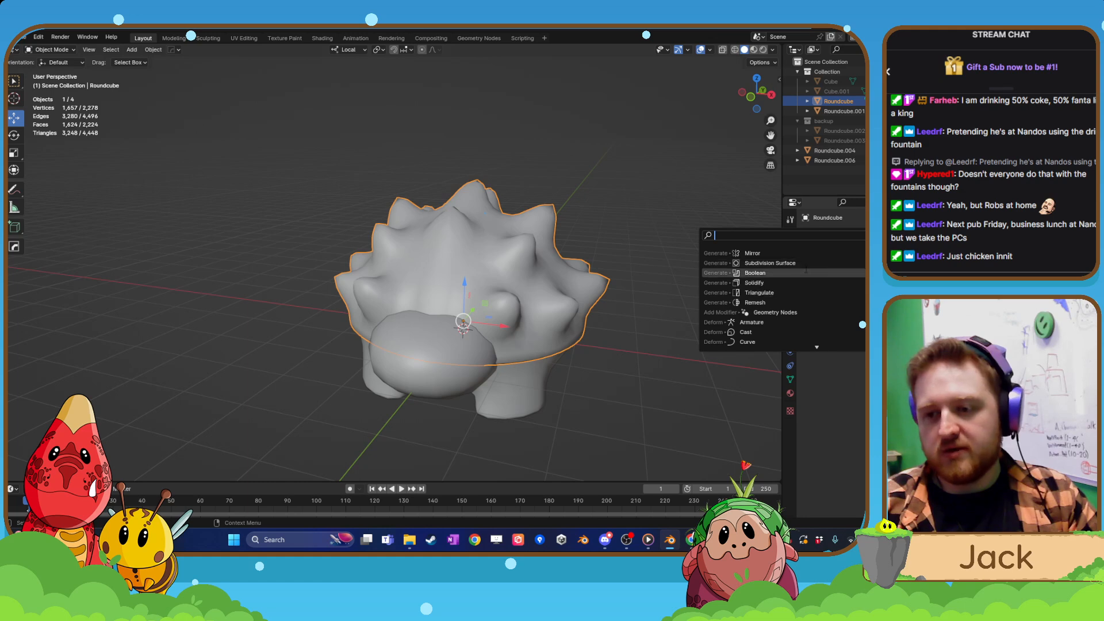
{"action": "left_click", "coordinate": [806, 273]}
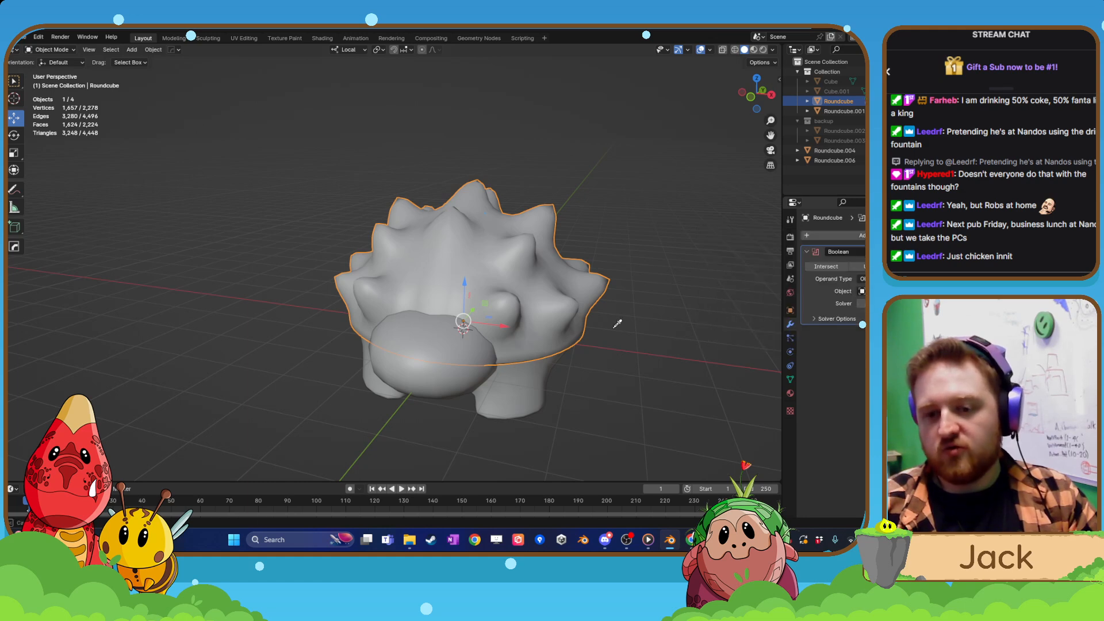
Try applying the shell's Boolean with Roundcube.006 as its object and lifting the shell, and undo the attempt.
{"action": "left_click", "coordinate": [443, 337]}
{"action": "mouse_move", "coordinate": [443, 337]}
{"action": "middle_mouse_down"}
{"action": "mouse_move", "coordinate": [515, 327]}
{"action": "mouse_move", "coordinate": [460, 336]}
{"action": "middle_mouse_up"}
{"action": "scroll", "coordinate": [464, 335], "scroll_direction": "up", "scroll_amount": 2}
{"action": "left_click", "coordinate": [903, 252]}
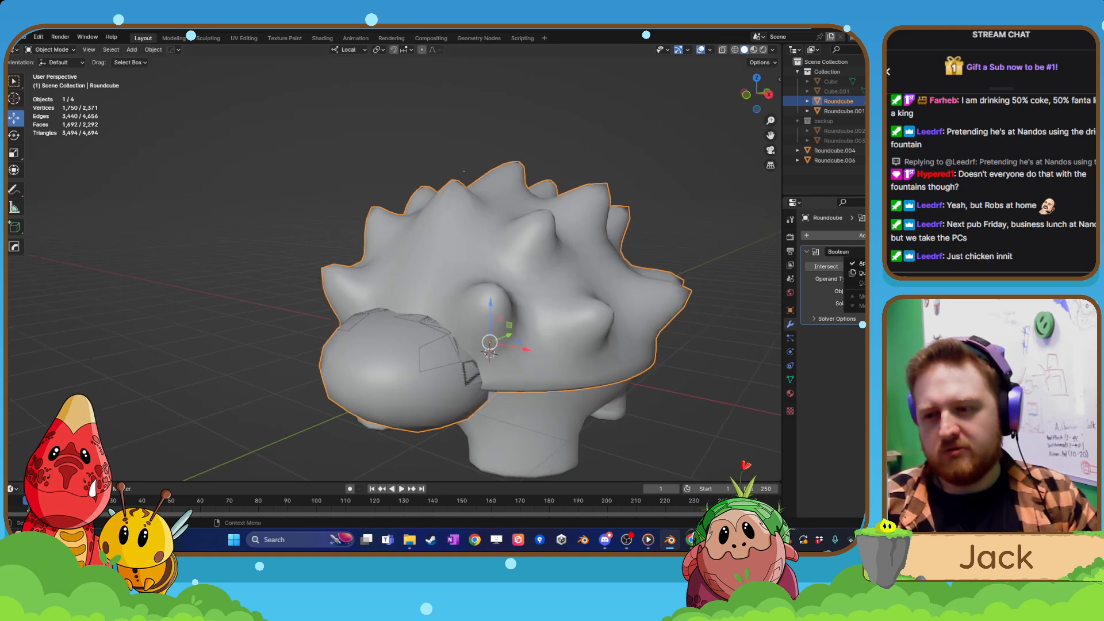
{"action": "left_click", "coordinate": [897, 263]}
{"action": "left_click_drag", "start_coordinate": [490, 306], "coordinate": [492, 201]}
{"action": "key", "text": "ctrl+z"}
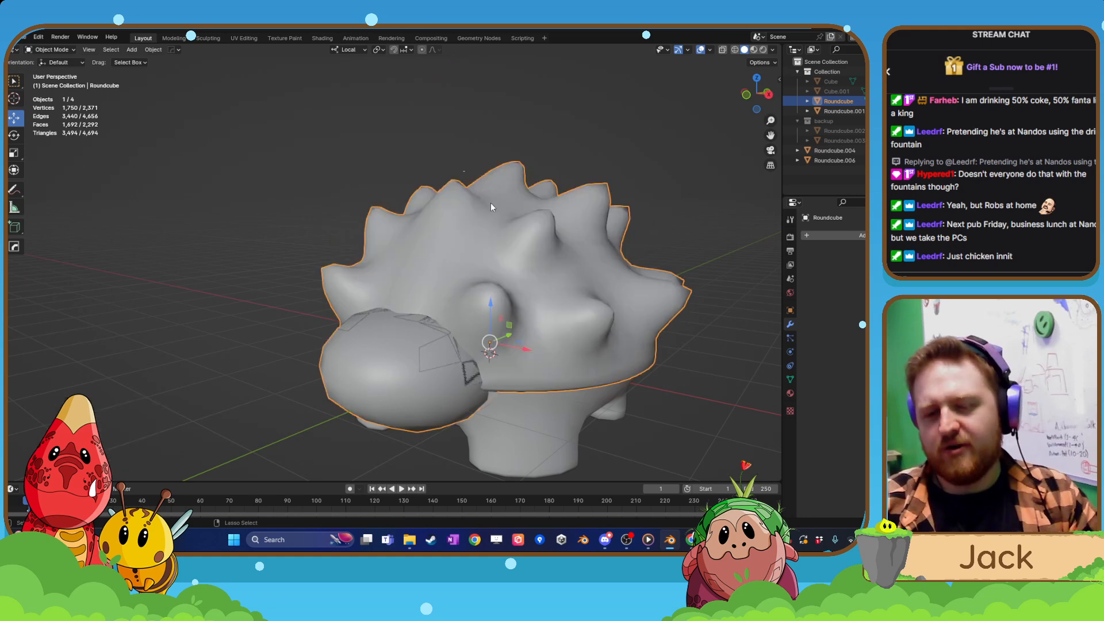
{"action": "key", "text": "ctrl+z"}
Hide the head copy Roundcube.006 and assign Roundcube.004 as the object of the shell's Boolean modifier.
{"action": "left_click", "coordinate": [380, 382]}
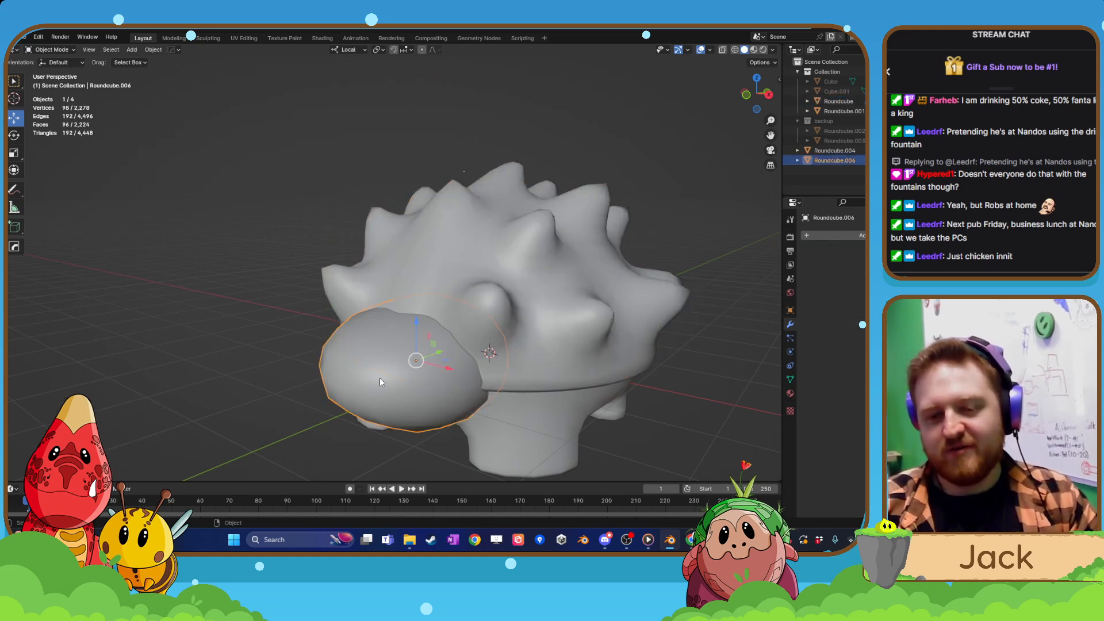
{"action": "key", "text": "h"}
{"action": "left_click", "coordinate": [454, 301]}
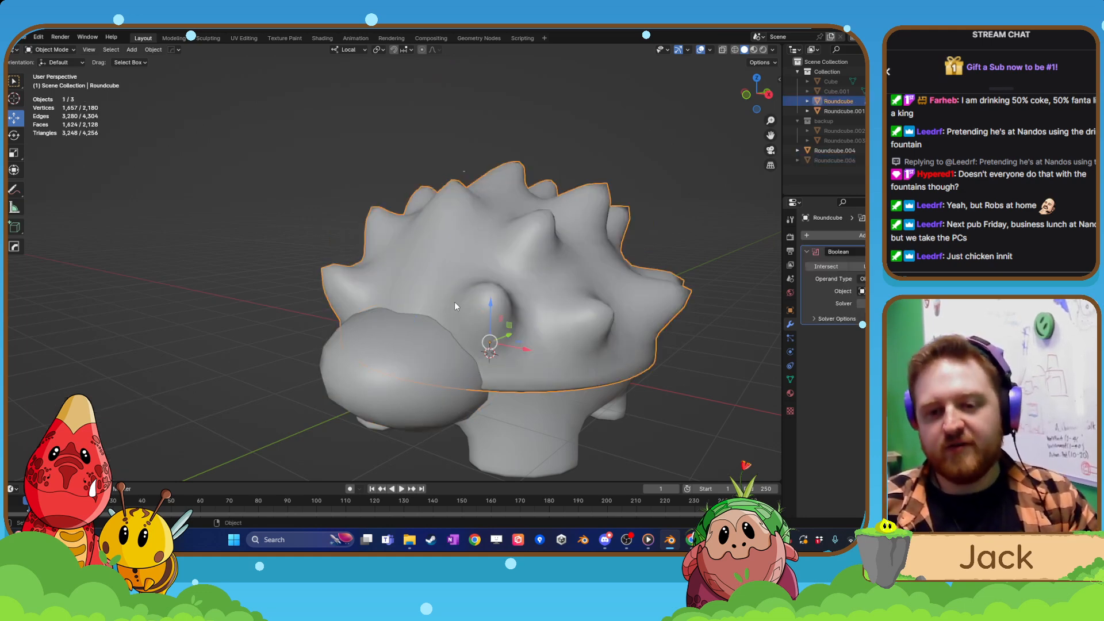
{"action": "left_click", "coordinate": [418, 380]}
{"action": "left_click", "coordinate": [432, 343]}
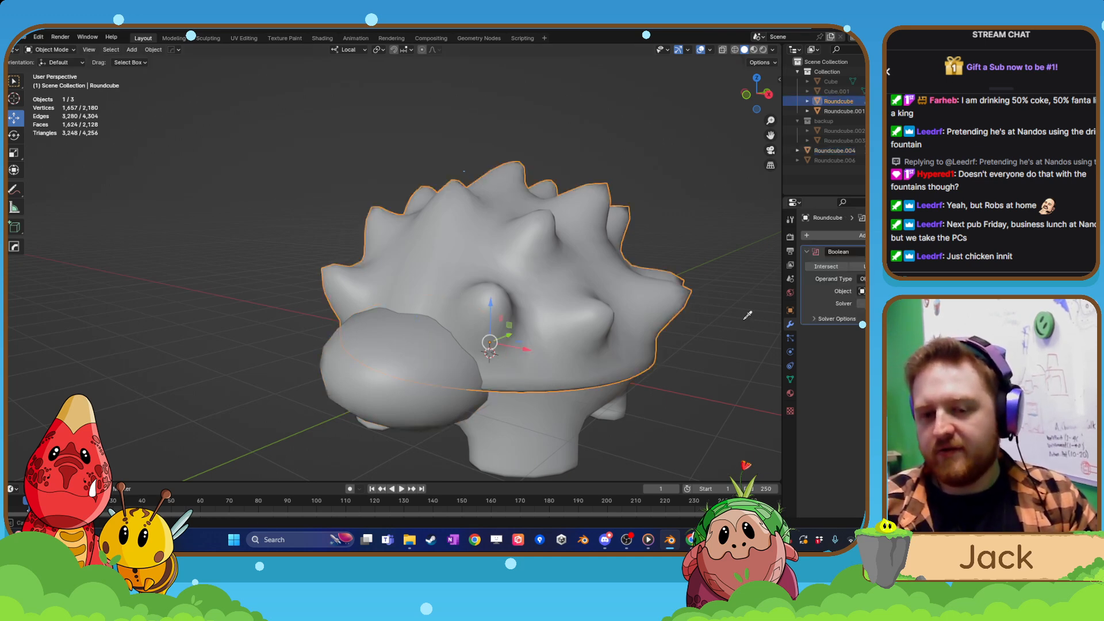
{"action": "left_click", "coordinate": [430, 362]}
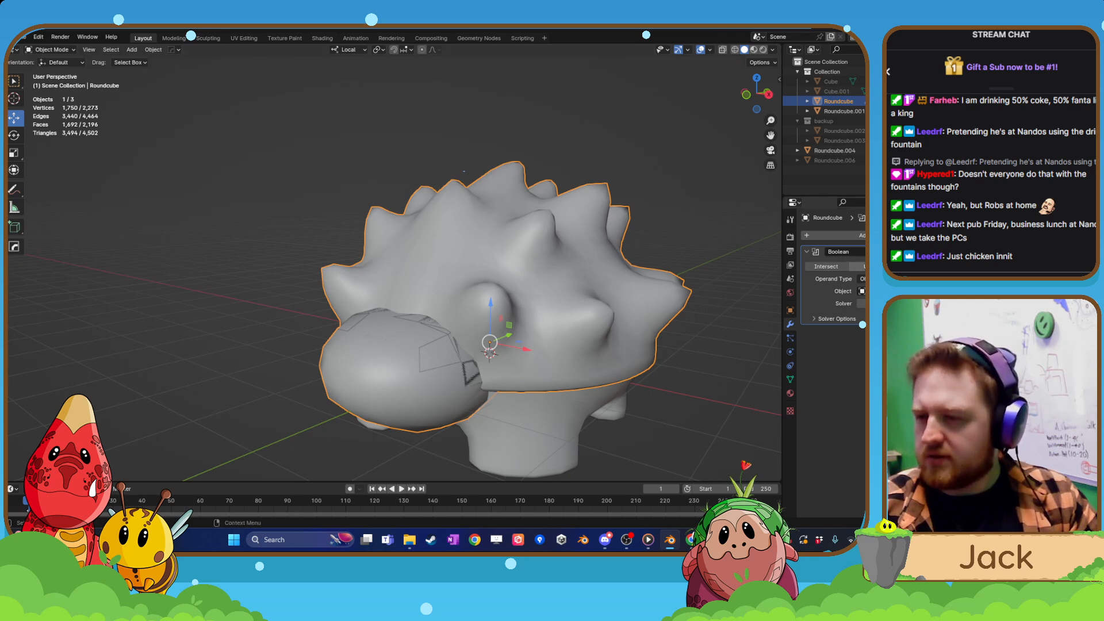
Change the shell's Boolean operation to Union and apply the modifier.
{"action": "left_click", "coordinate": [864, 267]}
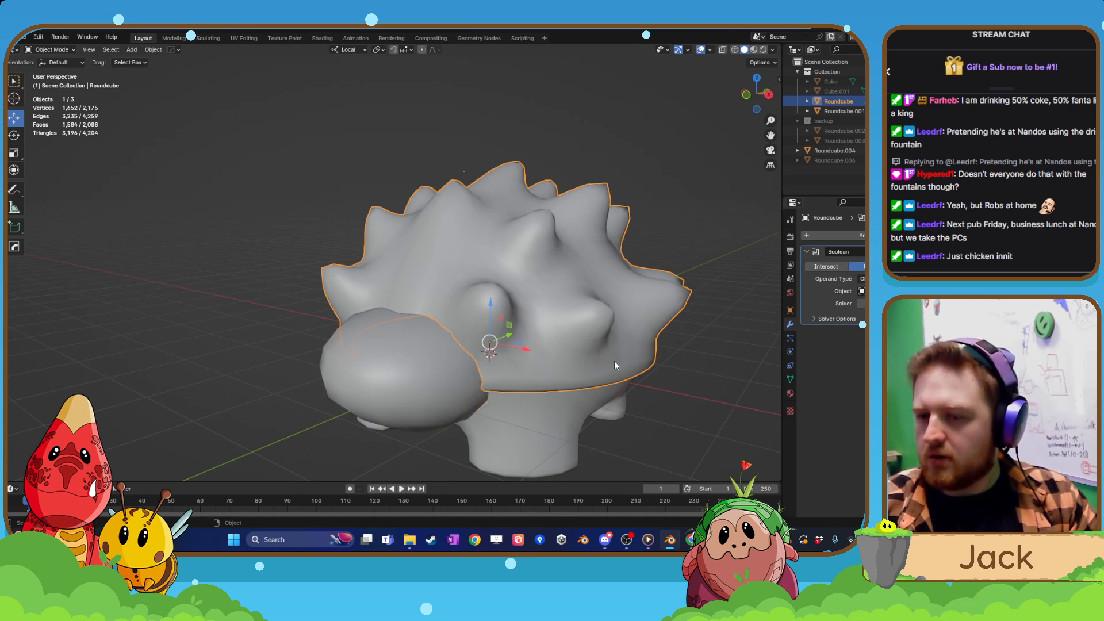
{"action": "middle_click_drag", "start_coordinate": [713, 341], "coordinate": [696, 311]}
{"action": "left_click", "coordinate": [906, 252]}
{"action": "left_click", "coordinate": [897, 263]}
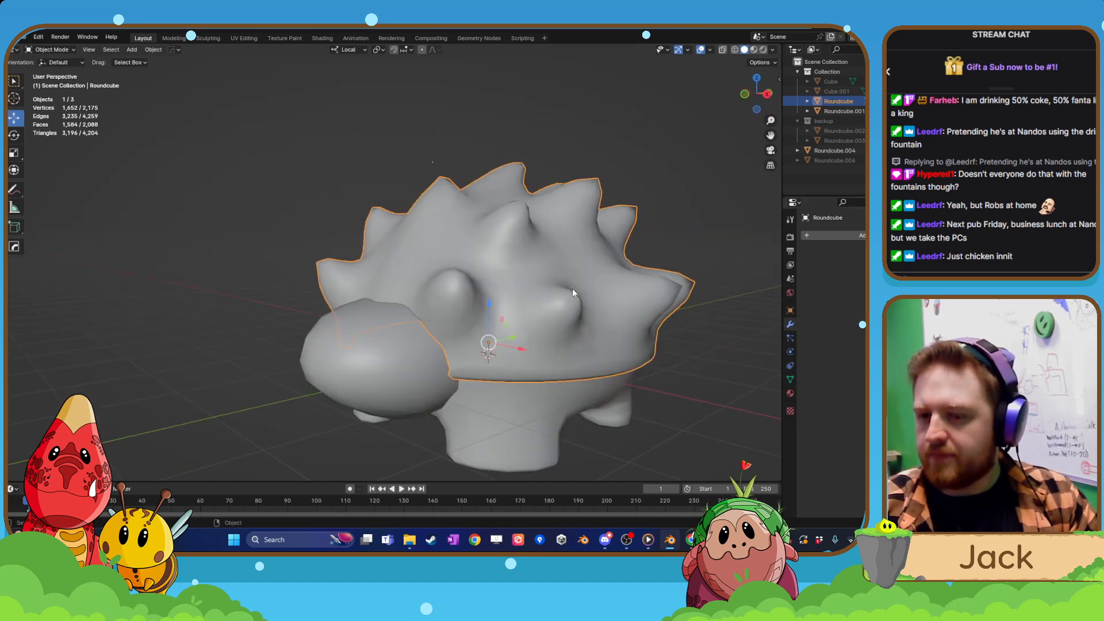
Lift the shell along local Z to check the cut around the head, and lower it back by 1.3606 m.
{"action": "left_click_drag", "start_coordinate": [493, 305], "coordinate": [493, 198]}
{"action": "middle_click_drag", "start_coordinate": [486, 244], "coordinate": [549, 270]}
{"action": "left_click_drag", "start_coordinate": [505, 212], "coordinate": [485, 300]}
Scale the shell uniformly by 1.014.
{"action": "middle_click_drag", "start_coordinate": [484, 299], "coordinate": [457, 293]}
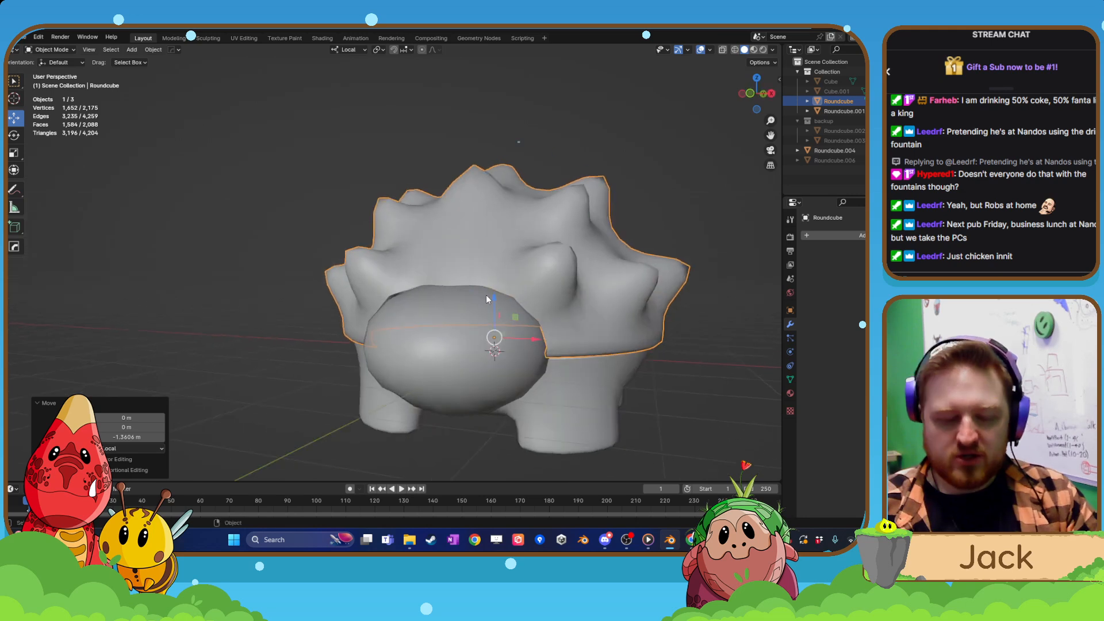
{"action": "key", "text": "s"}
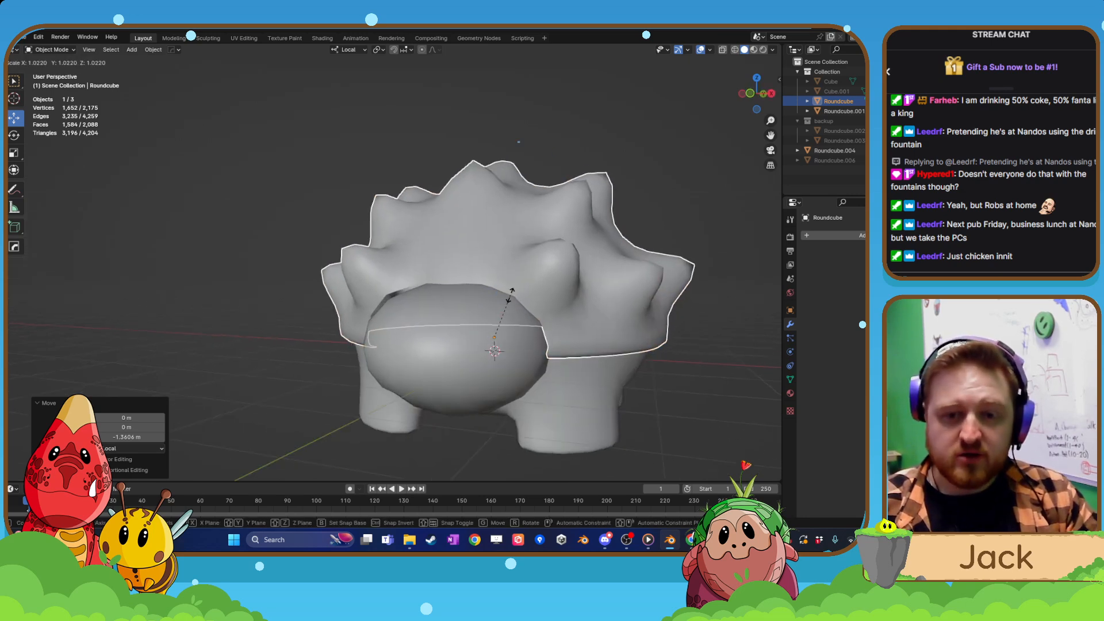
{"action": "left_click", "coordinate": [511, 298]}
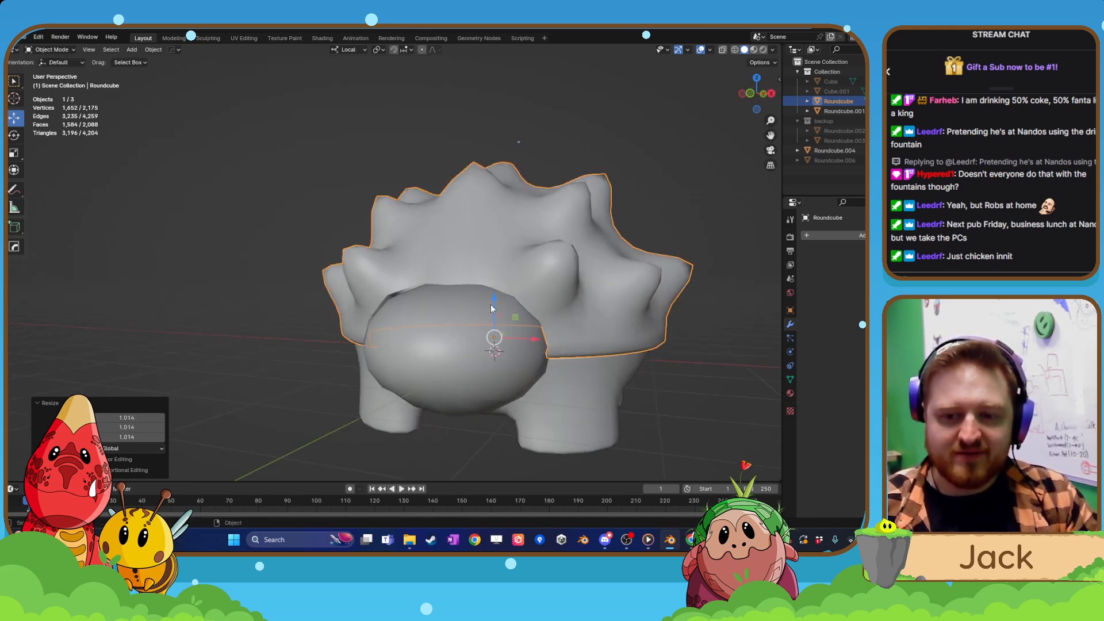
Edit the shell's mesh in edge selection mode and select the first rim edges above the middle of the head.
{"action": "mouse_move", "coordinate": [491, 305]}
{"action": "middle_mouse_down"}
{"action": "mouse_move", "coordinate": [599, 302]}
{"action": "mouse_move", "coordinate": [561, 310]}
{"action": "mouse_move", "coordinate": [522, 291]}
{"action": "mouse_move", "coordinate": [520, 254]}
{"action": "mouse_move", "coordinate": [482, 305]}
{"action": "mouse_move", "coordinate": [525, 309]}
{"action": "mouse_move", "coordinate": [495, 297]}
{"action": "mouse_move", "coordinate": [495, 329]}
{"action": "mouse_move", "coordinate": [428, 307]}
{"action": "mouse_move", "coordinate": [475, 296]}
{"action": "middle_mouse_up"}
{"action": "key", "text": "Tab"}
{"action": "left_click", "coordinate": [448, 337]}
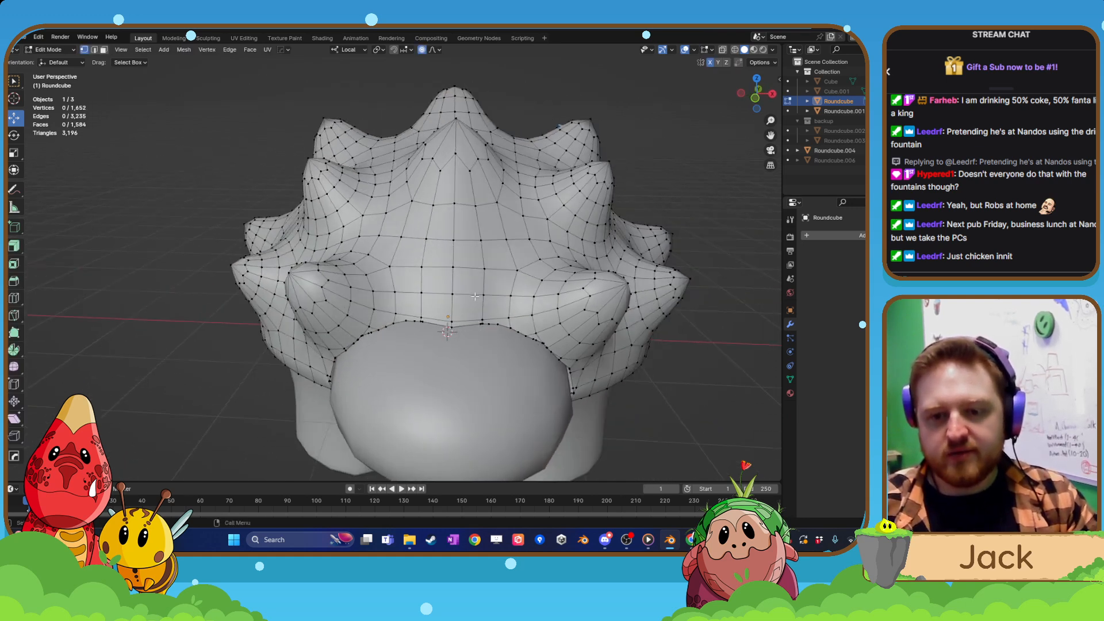
{"action": "left_click", "coordinate": [95, 50]}
{"action": "scroll", "coordinate": [400, 354], "scroll_direction": "up", "scroll_amount": 2}
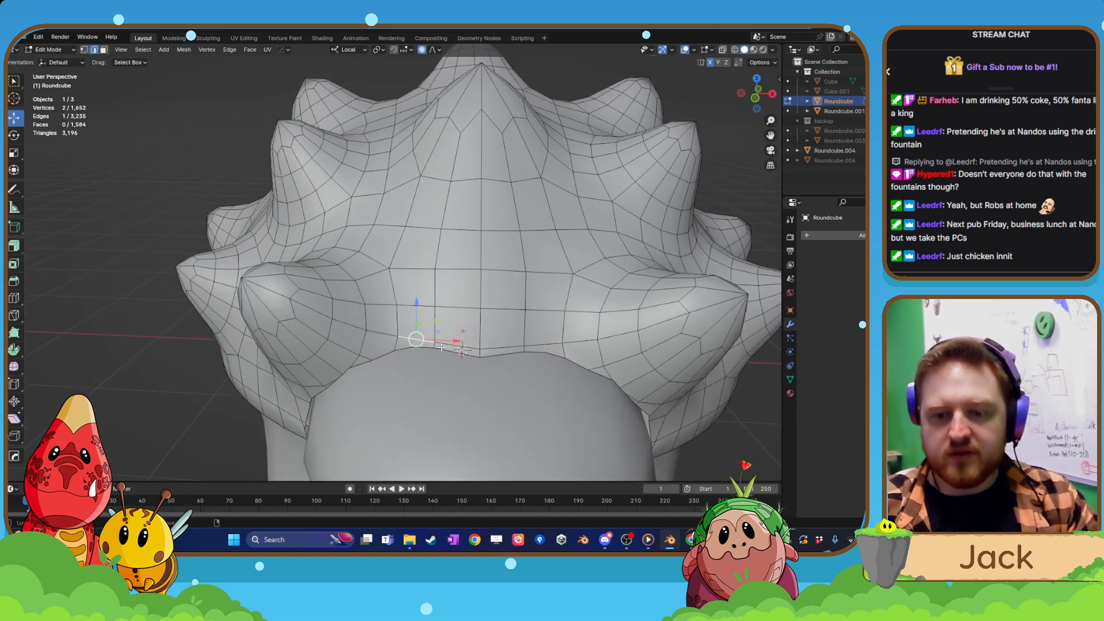
{"action": "middle_click_drag", "start_coordinate": [442, 347], "coordinate": [449, 329]}
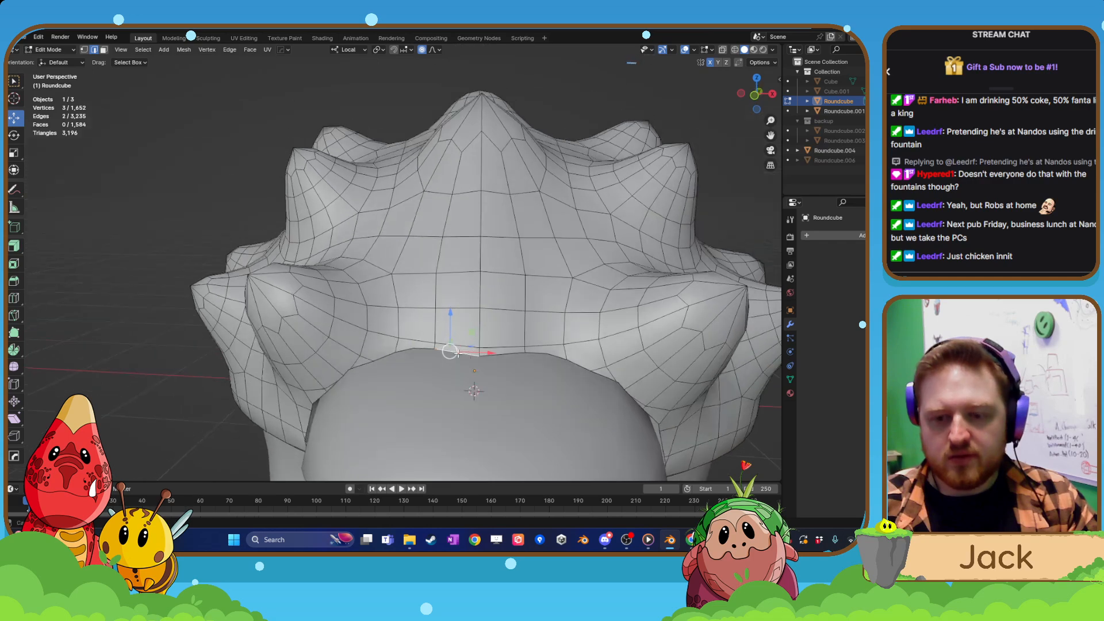
{"action": "scroll", "coordinate": [448, 339], "scroll_direction": "up", "scroll_amount": 3}
{"action": "middle_click_drag", "start_coordinate": [451, 400], "coordinate": [403, 223], "text": "shift"}
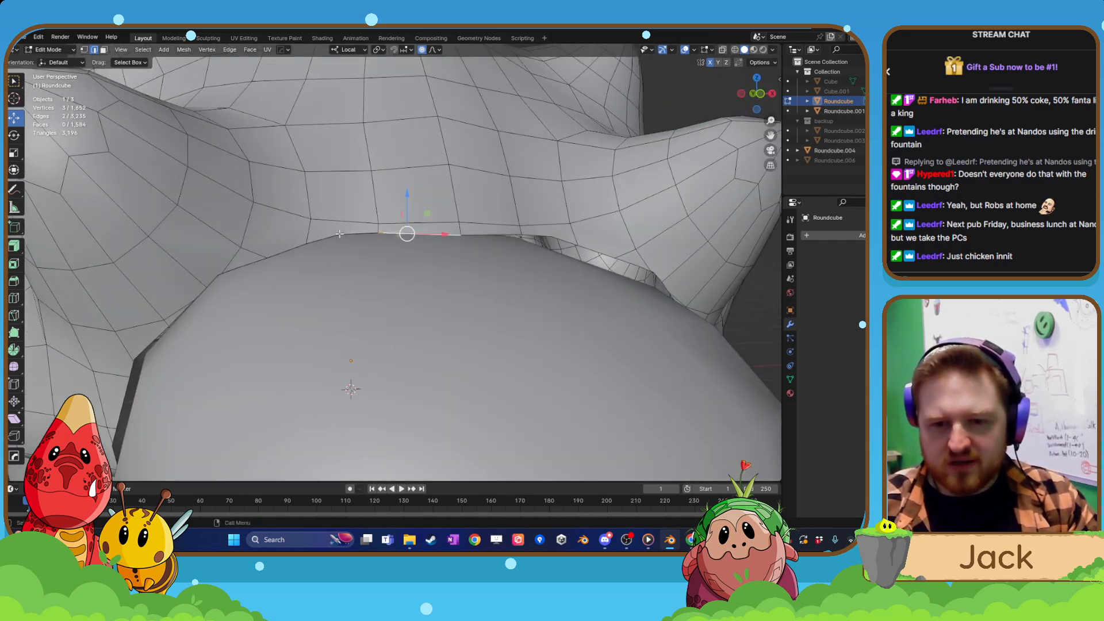
Extend the edge selection along the shell's rim down the first side of the head opening.
{"action": "left_click", "coordinate": [285, 248], "text": "shift"}
{"action": "middle_click_drag", "start_coordinate": [230, 249], "coordinate": [235, 264]}
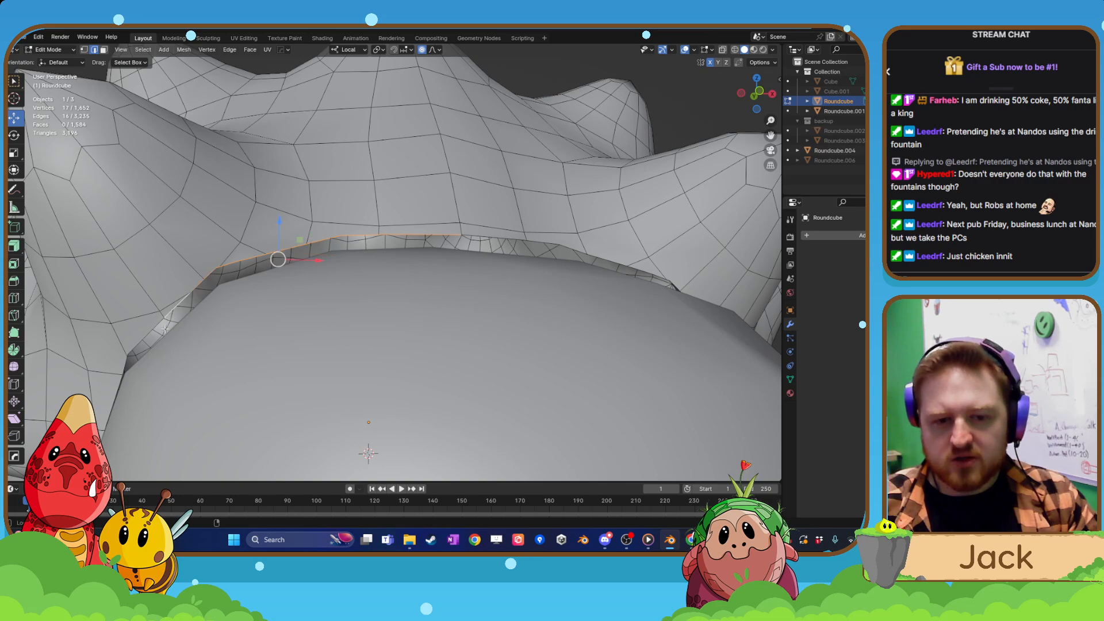
{"action": "left_click", "coordinate": [138, 343], "text": "ctrl"}
{"action": "scroll", "coordinate": [138, 345], "scroll_direction": "down", "scroll_amount": 4}
{"action": "middle_click_drag", "start_coordinate": [138, 346], "coordinate": [222, 340]}
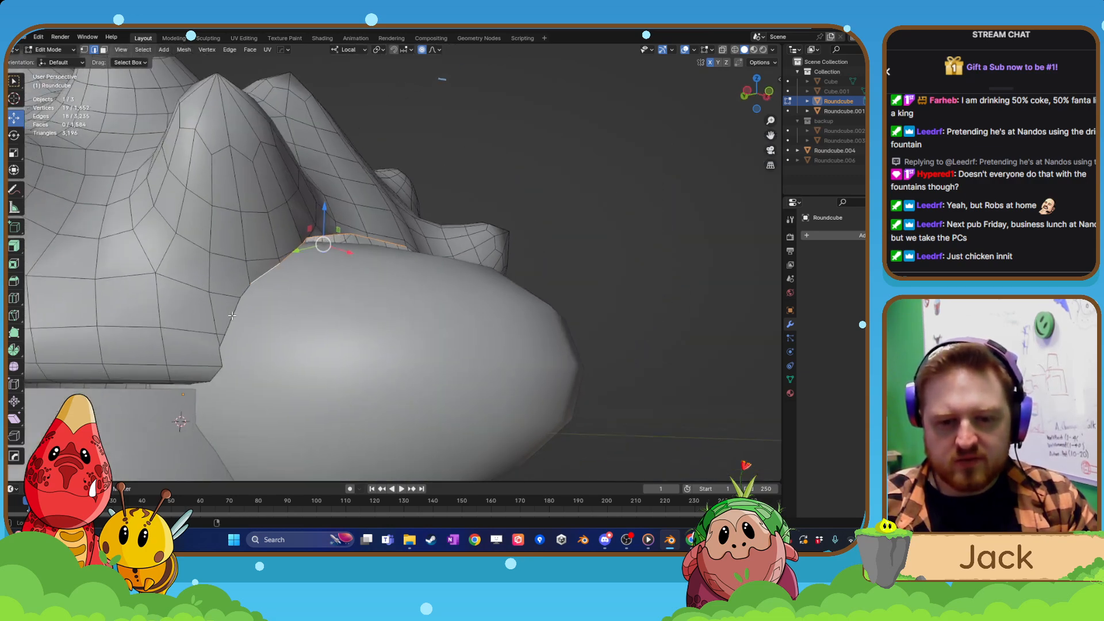
{"action": "left_click", "coordinate": [221, 344], "text": "ctrl"}
{"action": "middle_click_drag", "start_coordinate": [317, 332], "coordinate": [418, 227]}
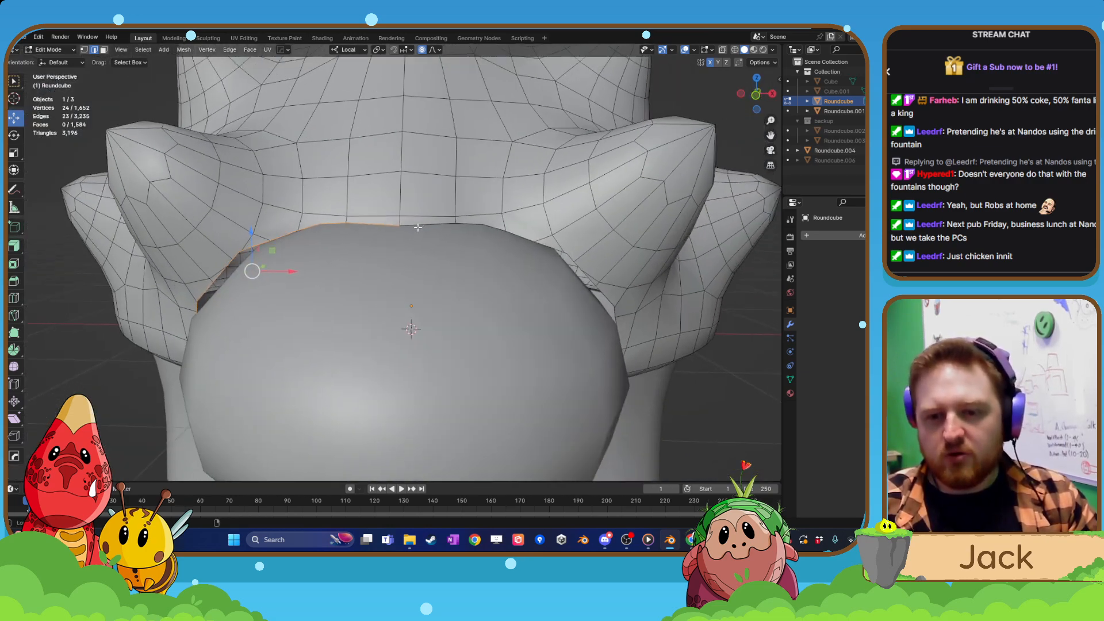
Add the remaining rim edges down the opposite side of the head opening to the selection.
{"action": "left_click", "coordinate": [463, 221], "text": "ctrl"}
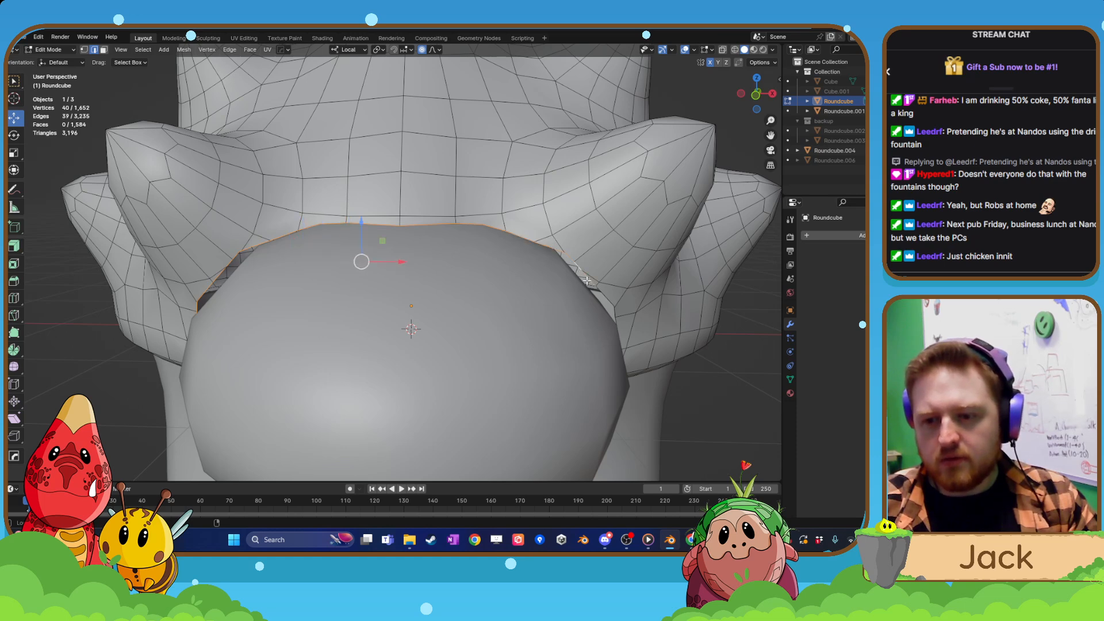
{"action": "middle_click_drag", "start_coordinate": [635, 324], "coordinate": [627, 310]}
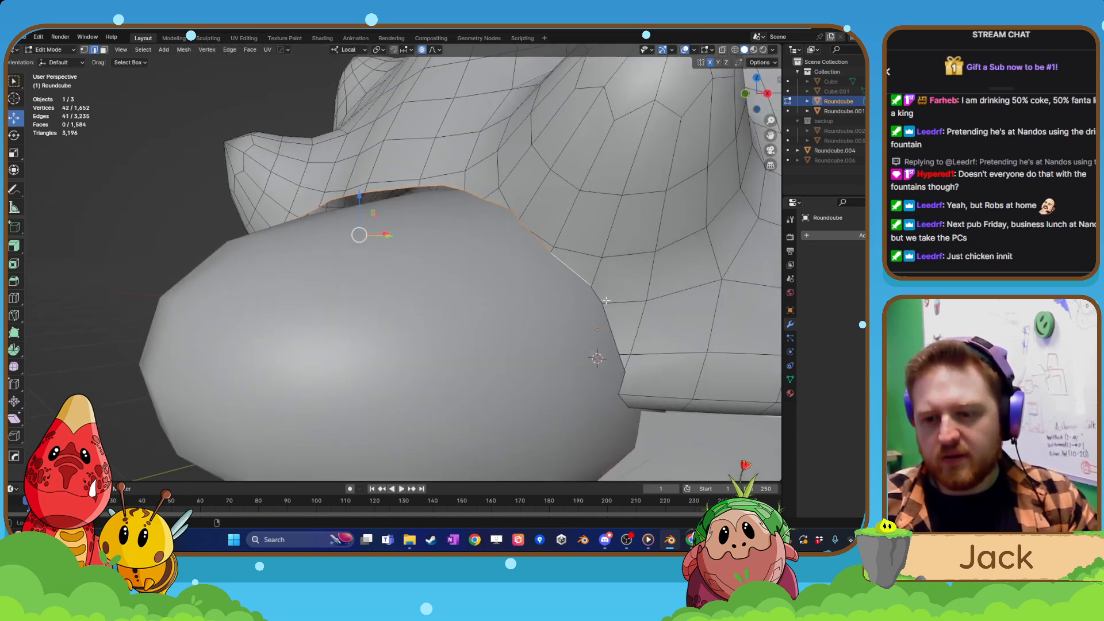
{"action": "left_click", "coordinate": [603, 296], "text": "ctrl"}
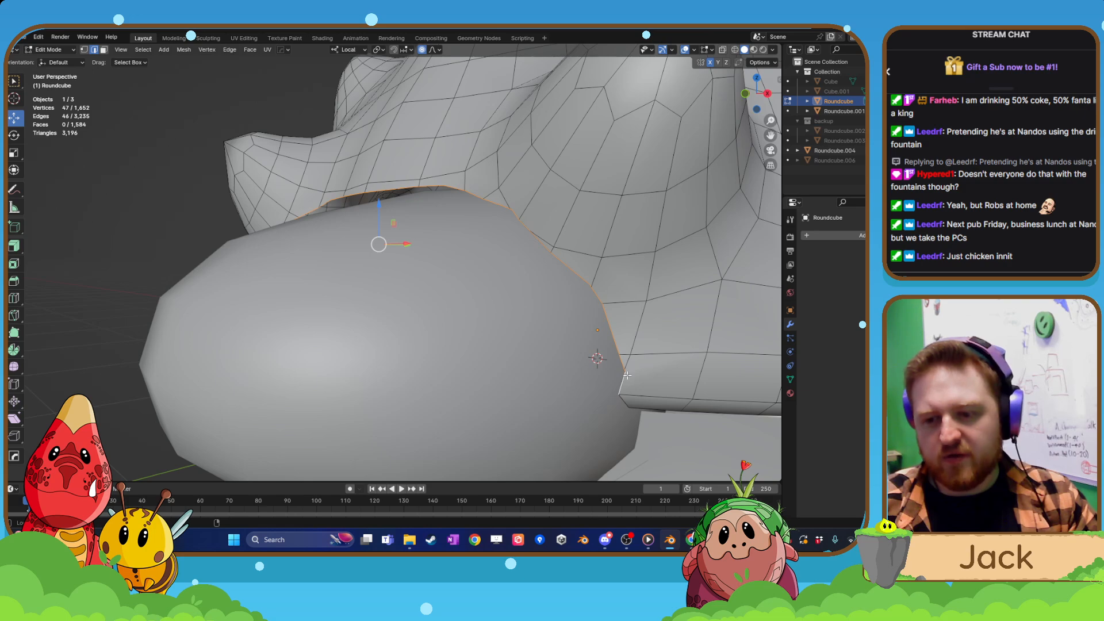
{"action": "scroll", "coordinate": [626, 376], "scroll_direction": "down", "scroll_amount": 2}
{"action": "middle_click_drag", "start_coordinate": [619, 374], "coordinate": [562, 288], "text": "shift"}
{"action": "scroll", "coordinate": [562, 287], "scroll_direction": "up", "scroll_amount": 3}
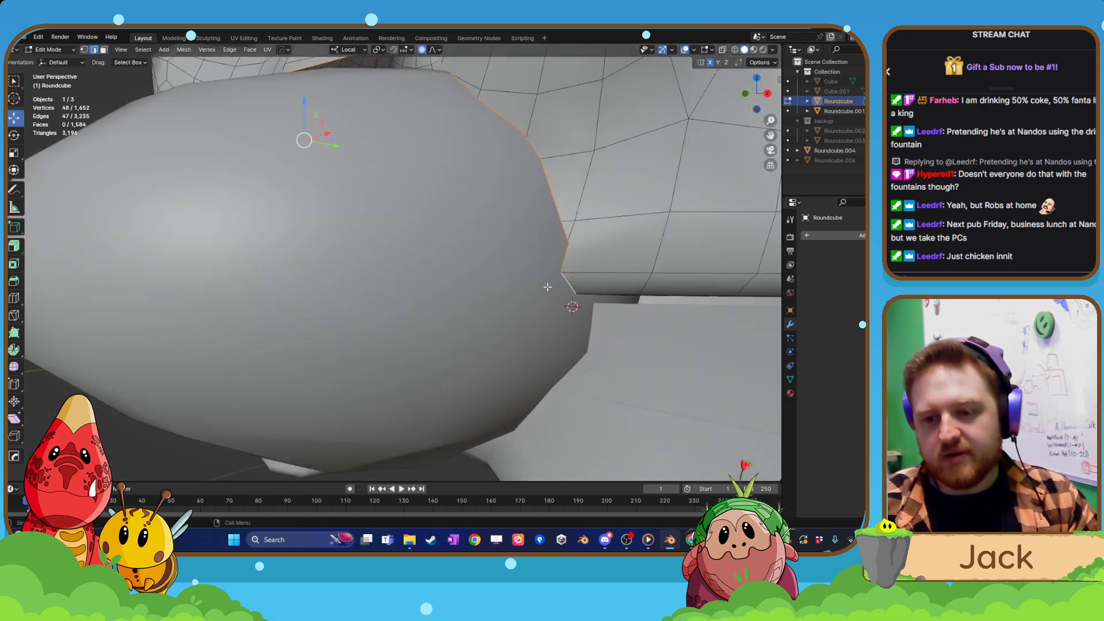
{"action": "scroll", "coordinate": [547, 287], "scroll_direction": "down", "scroll_amount": 5}
{"action": "middle_click_drag", "start_coordinate": [451, 266], "coordinate": [513, 294]}
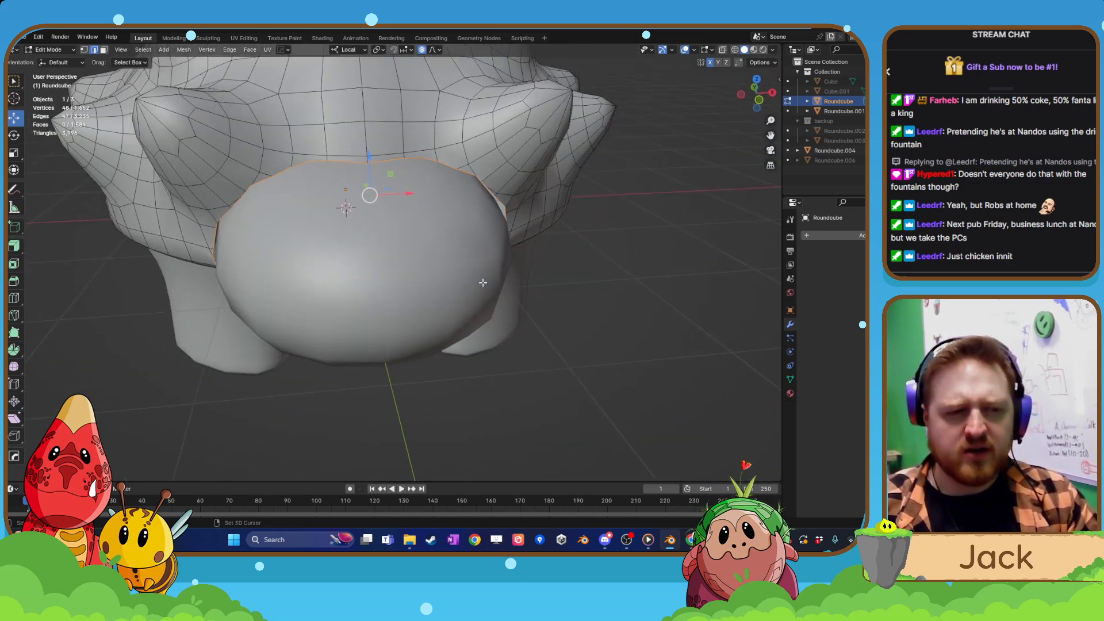
Try to widen the head opening by scaling the selected rim edges by about 1.04 with smooth proportional editing.
{"action": "key", "text": "s"}
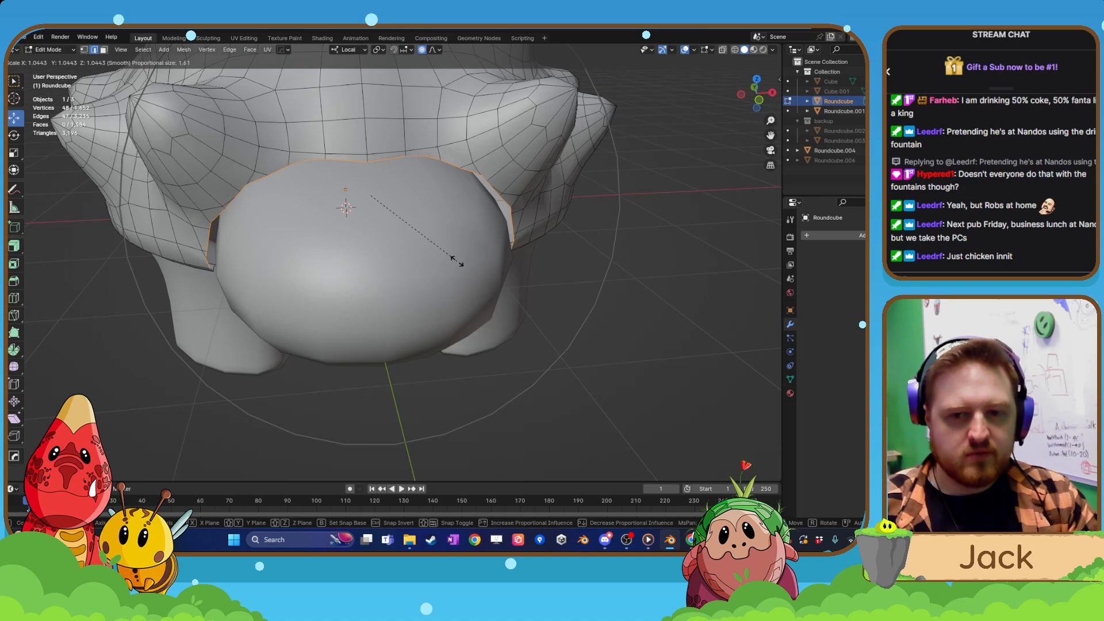
{"action": "left_click", "coordinate": [459, 262]}
{"action": "scroll", "coordinate": [458, 262], "scroll_direction": "down", "scroll_amount": 4}
{"action": "middle_click_drag", "start_coordinate": [458, 261], "coordinate": [361, 245]}
Undo the rim edits and shell changes back to the unapplied Boolean modifier, and apply the modifier again.
{"action": "key", "text": "ctrl+z"}
{"action": "key", "text": "ctrl+z"}
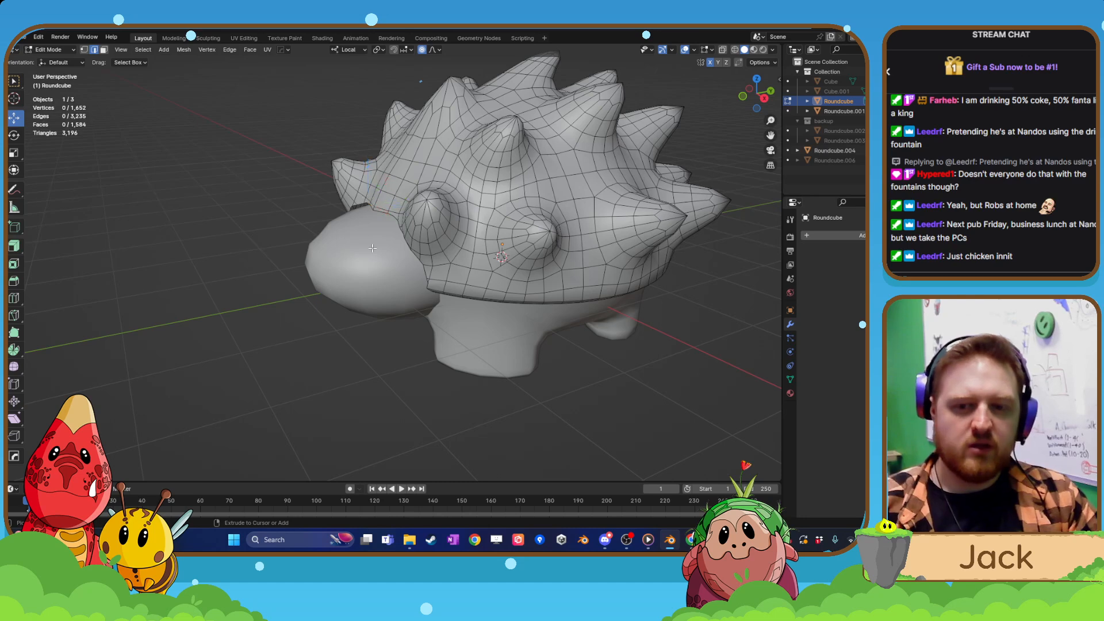
{"action": "key", "text": "ctrl+z"}
{"action": "key", "text": "ctrl+z"}
{"action": "key", "text": "ctrl+z"}
{"action": "key", "text": "ctrl+z"}
{"action": "key", "text": "ctrl+z"}
{"action": "key", "text": "ctrl+z"}
{"action": "key", "text": "ctrl+z"}
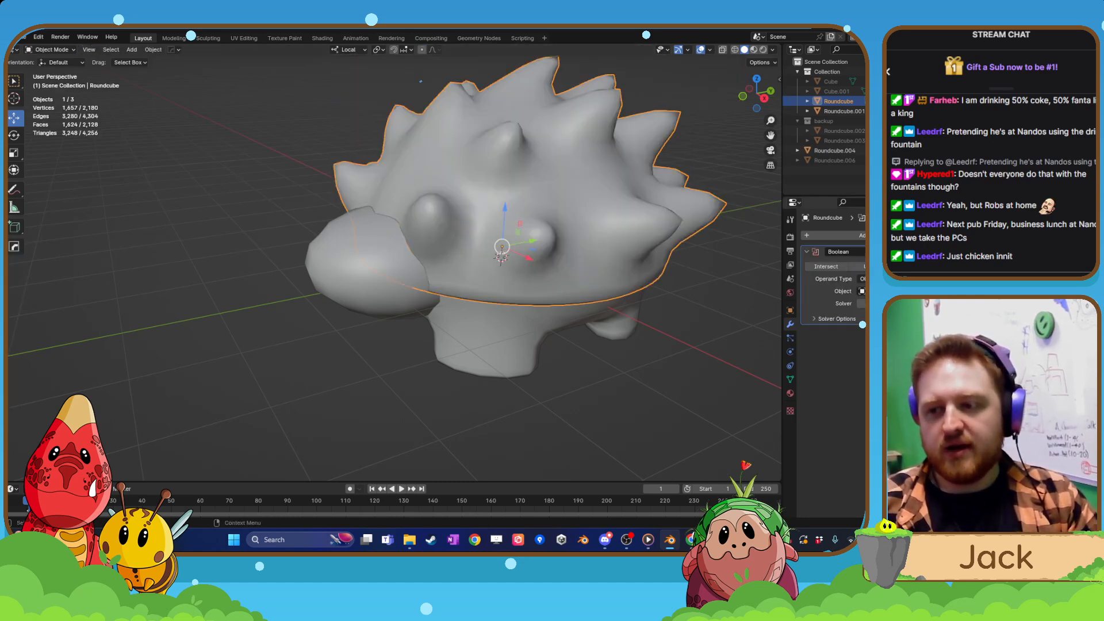
{"action": "key", "text": "ctrl+a"}
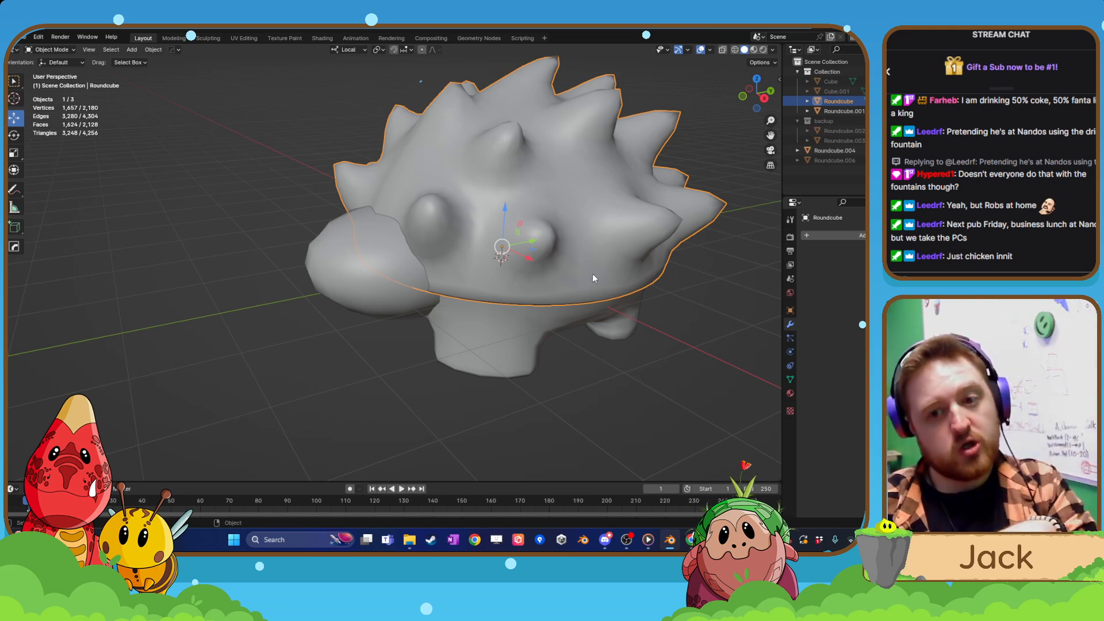
Select the head Roundcube.004 and set its mesh editing to face selection.
{"action": "middle_click_drag", "start_coordinate": [432, 246], "coordinate": [473, 253]}
{"action": "key", "text": "Tab"}
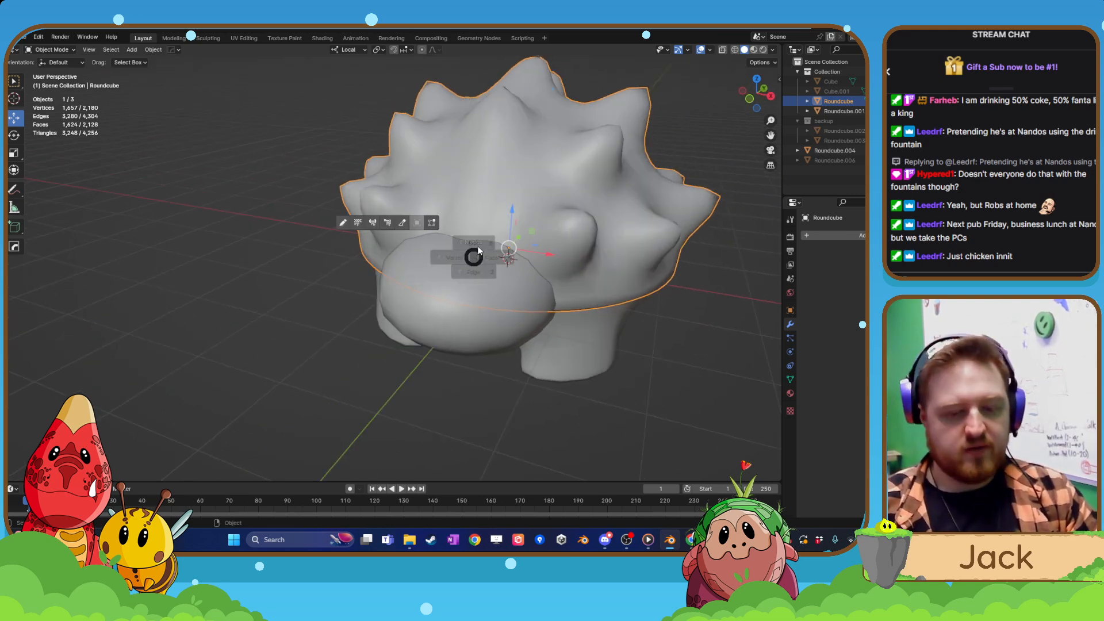
{"action": "scroll", "coordinate": [464, 283], "scroll_direction": "down", "scroll_amount": 3}
{"action": "key", "text": "Tab"}
{"action": "left_click", "coordinate": [438, 285]}
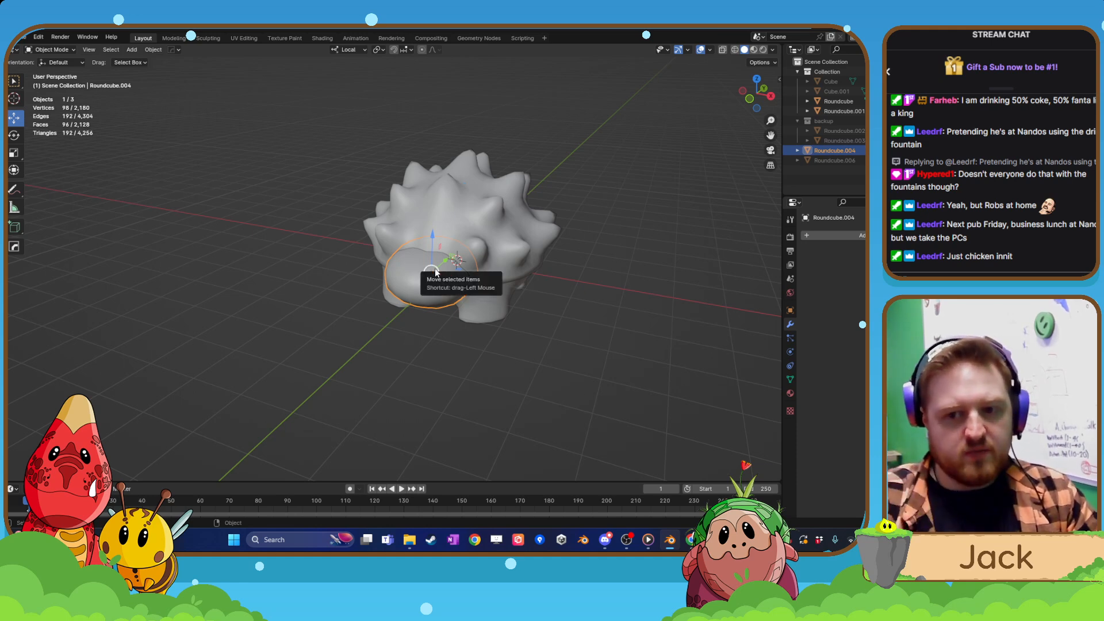
{"action": "scroll", "coordinate": [448, 257], "scroll_direction": "up", "scroll_amount": 2}
{"action": "key", "text": "Tab"}
{"action": "middle_click_drag", "start_coordinate": [427, 277], "coordinate": [355, 291], "text": "shift"}
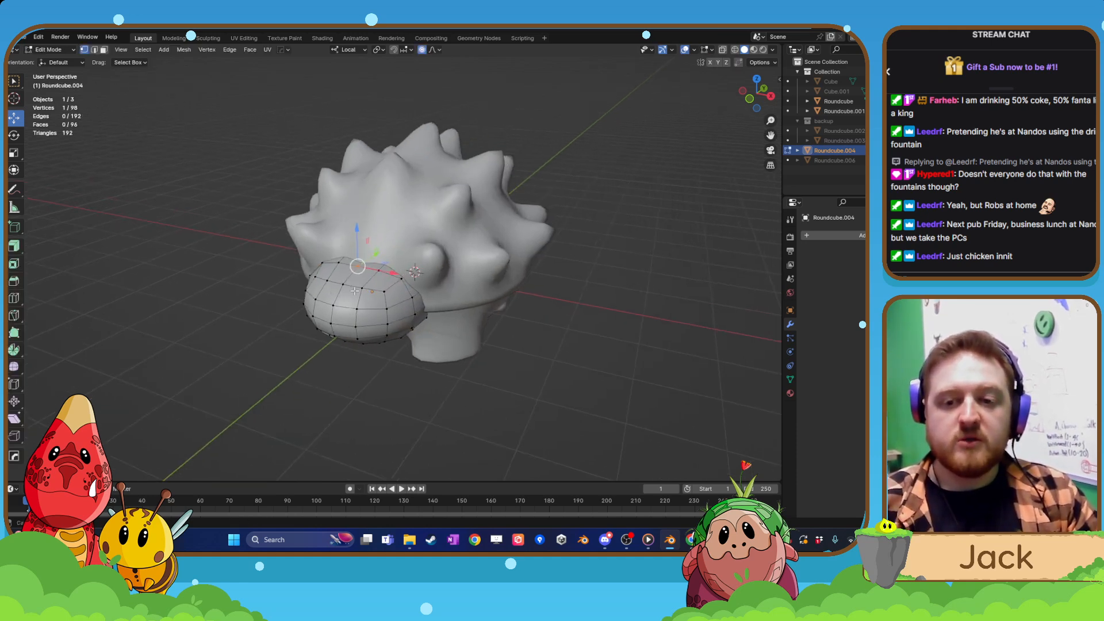
{"action": "scroll", "coordinate": [355, 291], "scroll_direction": "up", "scroll_amount": 2}
{"action": "left_click", "coordinate": [104, 51]}
{"action": "middle_click_drag", "start_coordinate": [271, 201], "coordinate": [313, 250]}
{"action": "scroll", "coordinate": [310, 231], "scroll_direction": "up", "scroll_amount": 3}
{"action": "left_click", "coordinate": [299, 250]}
{"action": "left_click", "coordinate": [338, 245], "text": "shift"}
{"action": "key", "text": "Tab"}
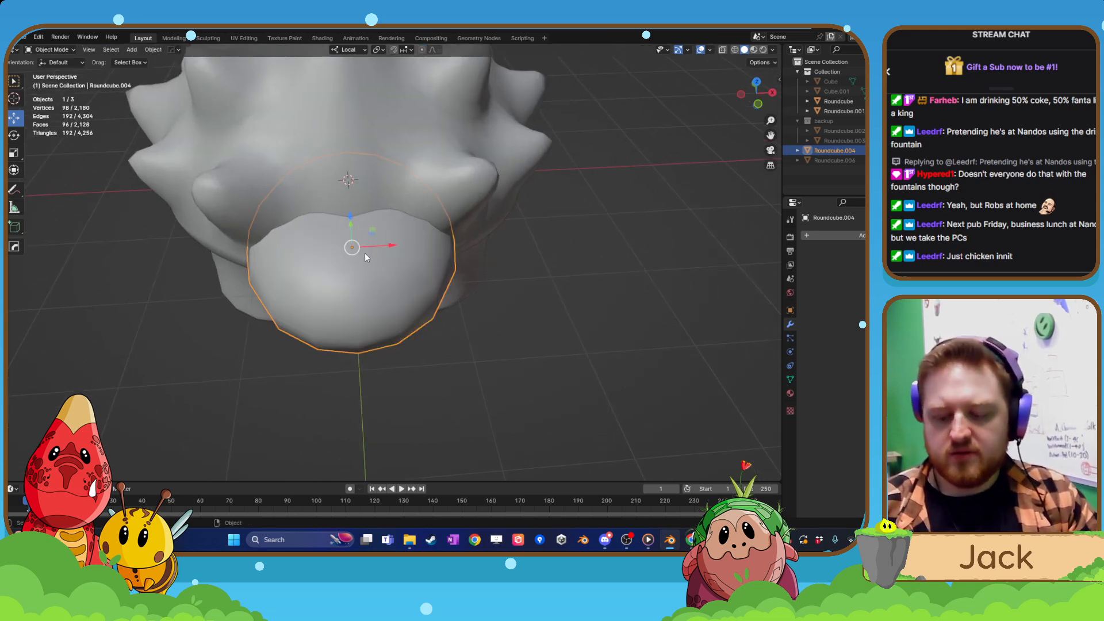
Isolate the head in Local View and select the upper faces of its rear end facing the body.
{"action": "key", "text": "KP_Divide"}
{"action": "key", "text": "Tab"}
{"action": "left_click", "coordinate": [409, 236]}
{"action": "middle_click_drag", "start_coordinate": [408, 235], "coordinate": [461, 308]}
{"action": "left_click", "coordinate": [345, 227]}
{"action": "left_click", "coordinate": [330, 258], "text": "shift"}
{"action": "left_click", "coordinate": [309, 220], "text": "shift"}
{"action": "left_click", "coordinate": [316, 183], "text": "shift"}
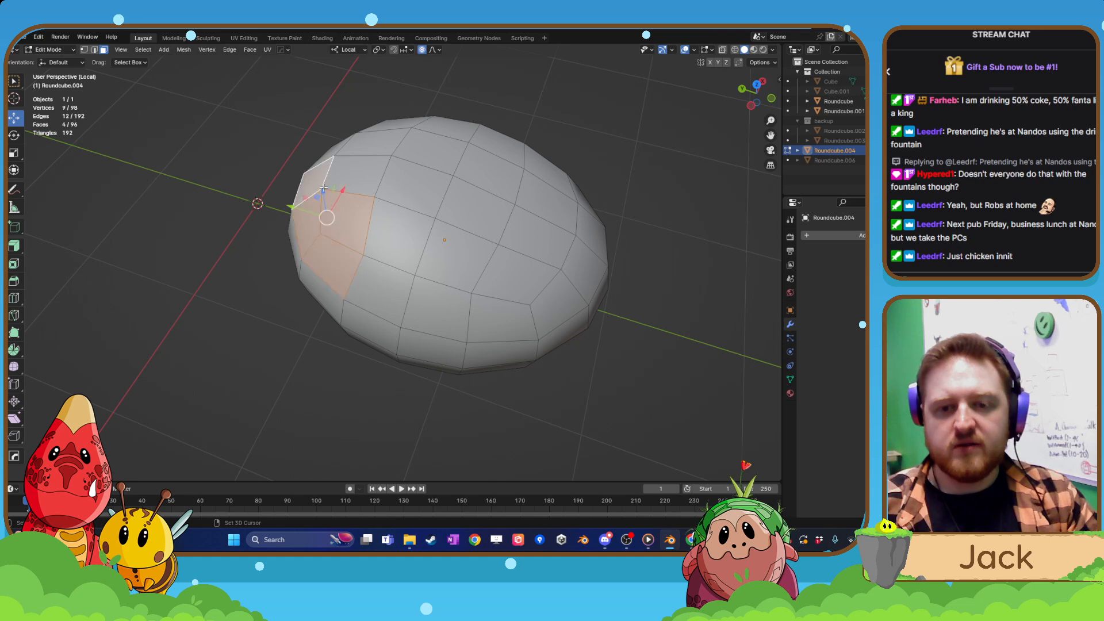
{"action": "left_click", "coordinate": [352, 173], "text": "shift"}
{"action": "left_click", "coordinate": [371, 146], "text": "shift"}
Add the faces across the middle of the head's rear to the selection.
{"action": "middle_click_drag", "start_coordinate": [265, 250], "coordinate": [435, 219]}
{"action": "left_click", "coordinate": [406, 177], "text": "shift"}
{"action": "left_click", "coordinate": [394, 219], "text": "shift"}
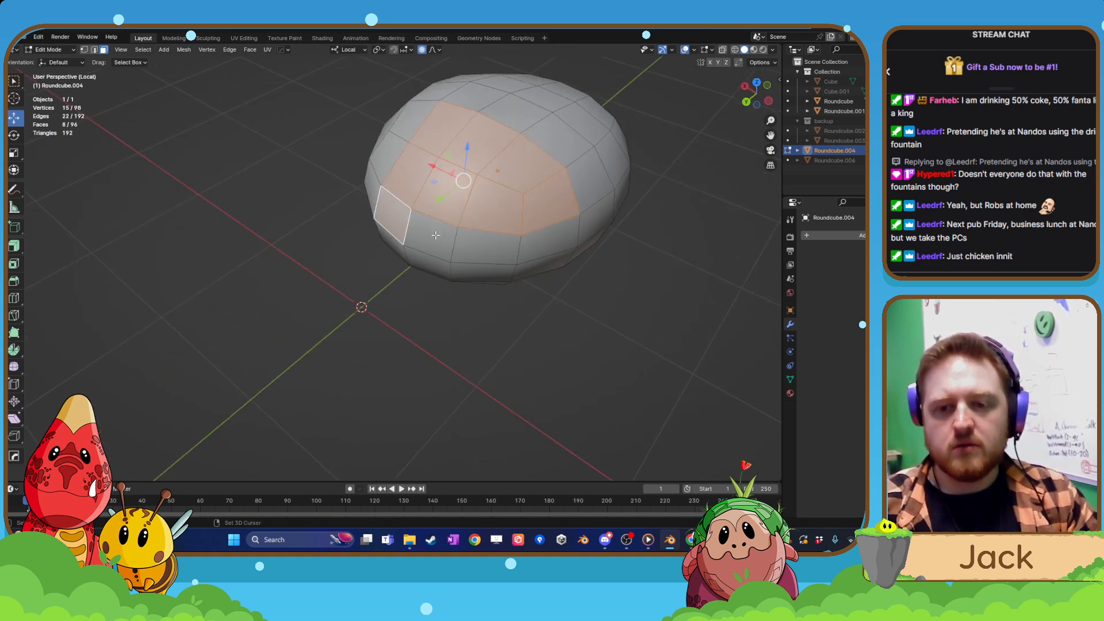
{"action": "left_click", "coordinate": [429, 237], "text": "shift"}
{"action": "left_click", "coordinate": [468, 244], "text": "shift"}
{"action": "left_click", "coordinate": [430, 263], "text": "shift"}
{"action": "left_click", "coordinate": [489, 274], "text": "shift"}
{"action": "left_click", "coordinate": [541, 266], "text": "shift"}
{"action": "left_click", "coordinate": [546, 243], "text": "shift"}
Add the lower rear faces on the head's first side to the selection.
{"action": "middle_click_drag", "start_coordinate": [547, 242], "coordinate": [495, 193]}
{"action": "left_click", "coordinate": [533, 277], "text": "shift"}
{"action": "left_click", "coordinate": [510, 311], "text": "shift"}
{"action": "left_click", "coordinate": [486, 333], "text": "shift"}
{"action": "left_click", "coordinate": [494, 290], "text": "shift"}
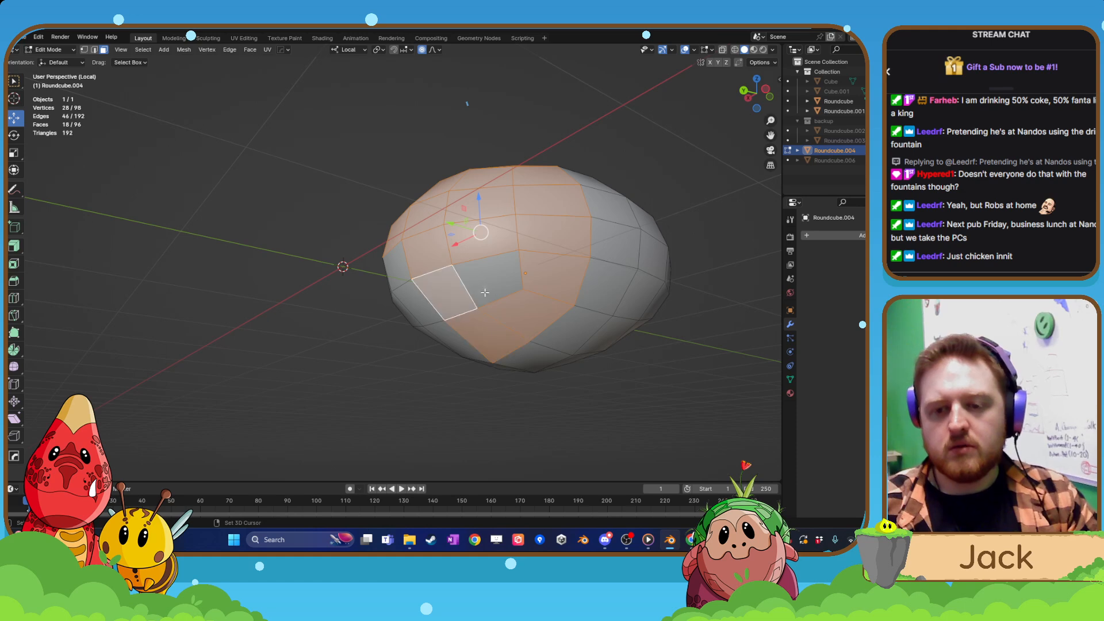
{"action": "left_click", "coordinate": [468, 313], "text": "shift"}
{"action": "left_click", "coordinate": [449, 345], "text": "shift"}
{"action": "left_click", "coordinate": [419, 307], "text": "shift"}
Extend the face selection around the lower rear of the head toward its opposite side.
{"action": "middle_click_drag", "start_coordinate": [399, 272], "coordinate": [518, 281]}
{"action": "left_click", "coordinate": [426, 322], "text": "shift"}
{"action": "left_click", "coordinate": [390, 293], "text": "shift"}
{"action": "left_click", "coordinate": [443, 277], "text": "shift"}
{"action": "left_click", "coordinate": [429, 245], "text": "shift"}
{"action": "left_click", "coordinate": [483, 251], "text": "shift"}
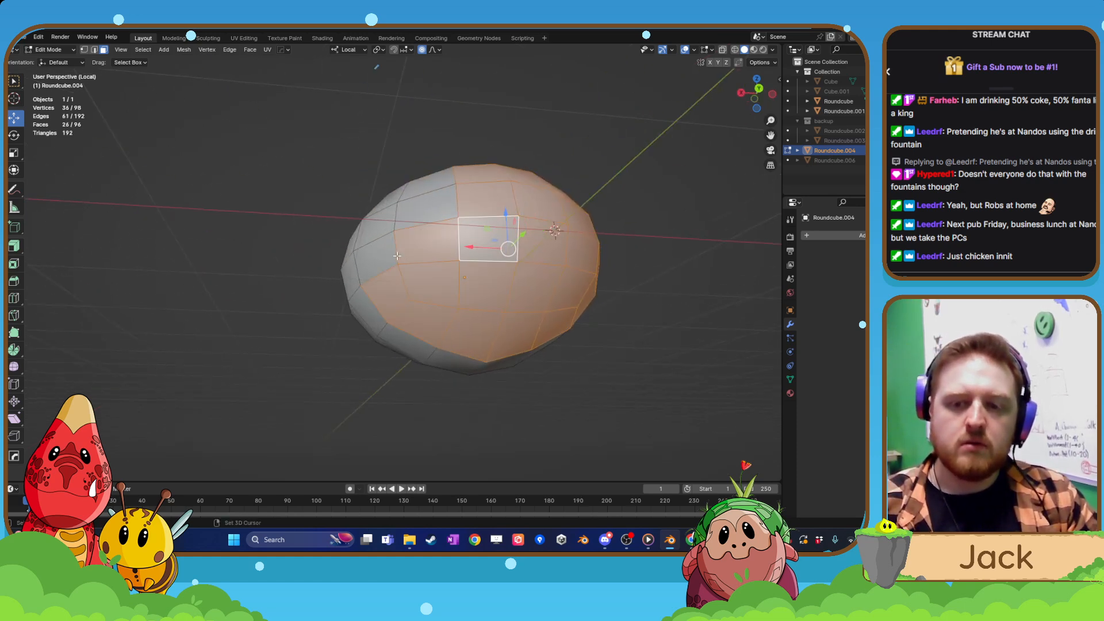
{"action": "left_click", "coordinate": [387, 255], "text": "shift"}
{"action": "left_click", "coordinate": [380, 228], "text": "shift"}
{"action": "left_click", "coordinate": [421, 210], "text": "shift"}
{"action": "left_click", "coordinate": [428, 204], "text": "shift"}
Select the last rear faces on the opposite side, delete the selected faces and show the whole creature again.
{"action": "middle_click_drag", "start_coordinate": [427, 202], "coordinate": [348, 286]}
{"action": "left_click", "coordinate": [432, 230], "text": "shift"}
{"action": "left_click", "coordinate": [427, 199], "text": "shift"}
{"action": "left_click", "coordinate": [415, 168], "text": "shift"}
{"action": "left_click", "coordinate": [395, 191], "text": "shift"}
{"action": "scroll", "coordinate": [403, 199], "scroll_direction": "down", "scroll_amount": 5}
{"action": "key", "text": "x"}
{"action": "left_click", "coordinate": [464, 251]}
{"action": "key", "text": "Tab"}
{"action": "key", "text": "KP_Divide"}
Try tilting the head with the Rotate tool, including a rotation of 36.1° about its local X axis.
{"action": "left_click", "coordinate": [20, 137]}
{"action": "middle_click_drag", "start_coordinate": [116, 195], "coordinate": [282, 270]}
{"action": "mouse_move", "coordinate": [332, 273]}
{"action": "left_mouse_down"}
{"action": "mouse_move", "coordinate": [343, 273]}
{"action": "mouse_move", "coordinate": [321, 275]}
{"action": "mouse_move", "coordinate": [348, 257]}
{"action": "left_mouse_up"}
{"action": "middle_click_drag", "start_coordinate": [307, 285], "coordinate": [340, 257]}
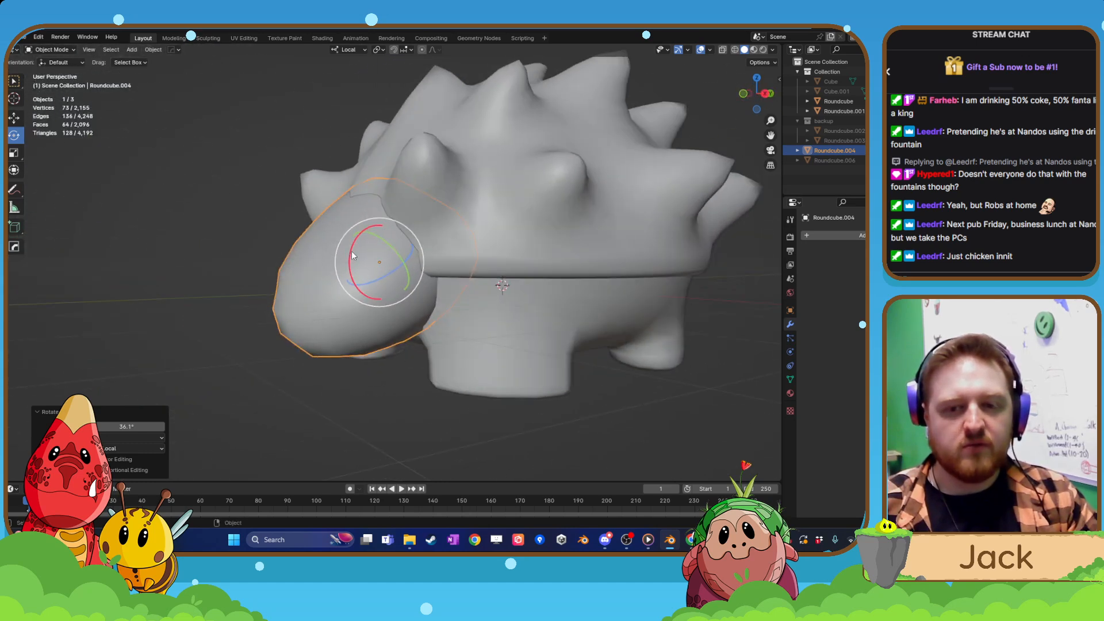
{"action": "left_click_drag", "start_coordinate": [351, 256], "coordinate": [334, 273]}
{"action": "middle_click_drag", "start_coordinate": [334, 271], "coordinate": [368, 377]}
{"action": "key", "text": "ctrl+z"}
{"action": "key", "text": "ctrl+z"}
{"action": "scroll", "coordinate": [364, 318], "scroll_direction": "down", "scroll_amount": 2}
{"action": "scroll", "coordinate": [361, 338], "scroll_direction": "up", "scroll_amount": 1}
{"action": "scroll", "coordinate": [487, 352], "scroll_direction": "up", "scroll_amount": 4}
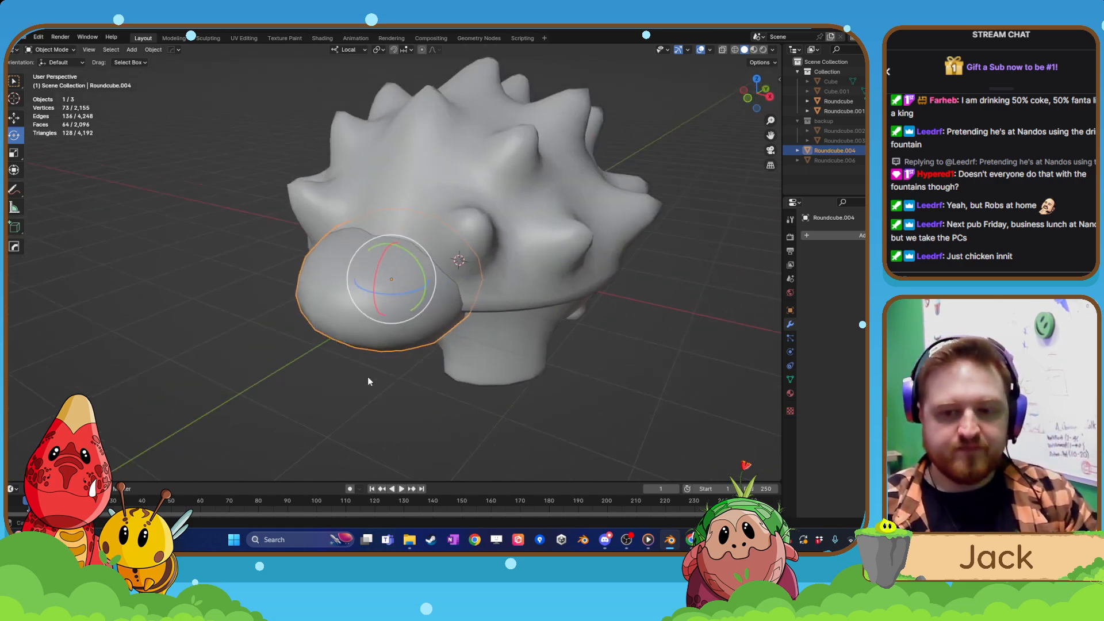
{"action": "left_click", "coordinate": [382, 223]}
{"action": "key", "text": "Tab"}
{"action": "scroll", "coordinate": [551, 246], "scroll_direction": "up", "scroll_amount": 3}
{"action": "middle_click_drag", "start_coordinate": [551, 247], "coordinate": [439, 275]}
{"action": "key", "text": "Tab"}
{"action": "left_click", "coordinate": [374, 291]}
{"action": "key", "text": "Tab"}
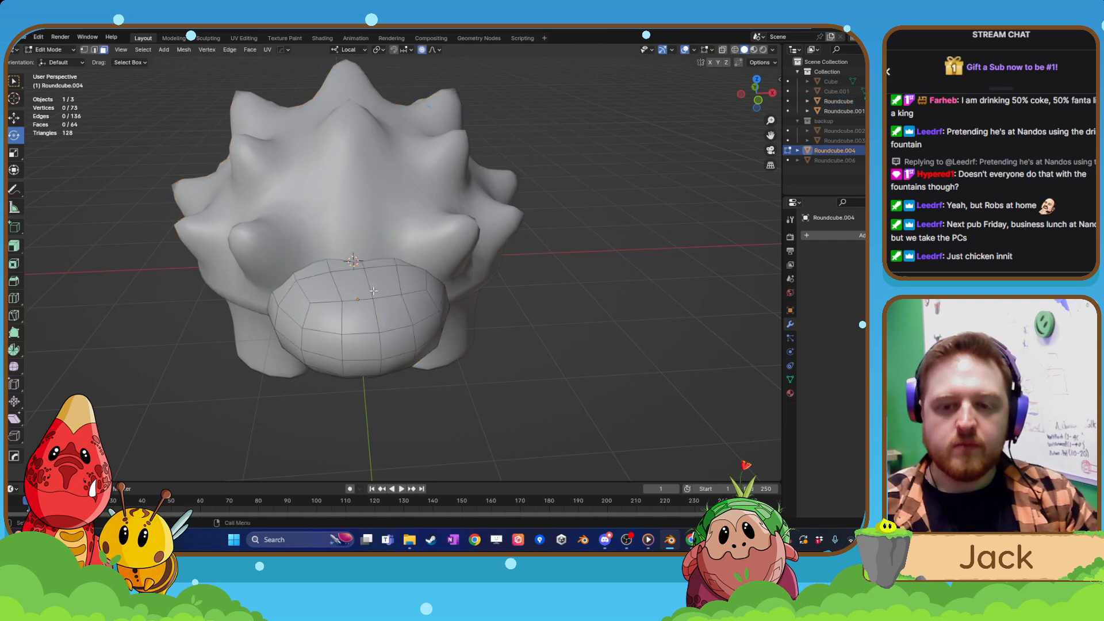
{"action": "key", "text": "ctrl+z"}
{"action": "key", "text": "ctrl+z"}
{"action": "key", "text": "ctrl+z"}
{"action": "key", "text": "ctrl+z"}
{"action": "key", "text": "ctrl+z"}
{"action": "key", "text": "ctrl+z"}
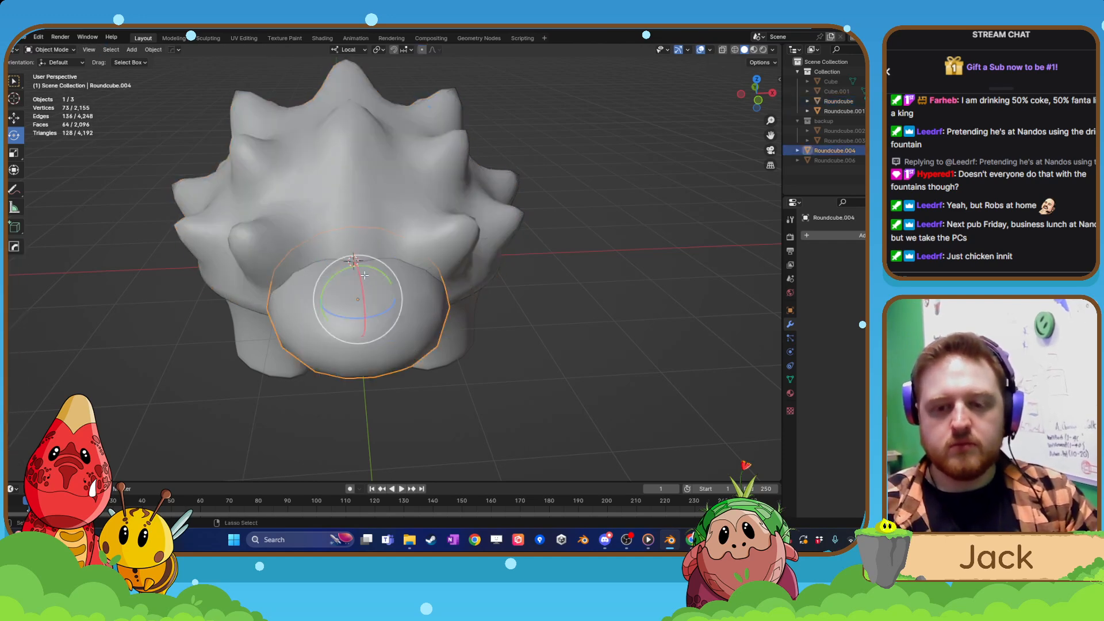
{"action": "key", "text": "Tab"}
{"action": "left_click", "coordinate": [375, 316]}
{"action": "key", "text": "Tab"}
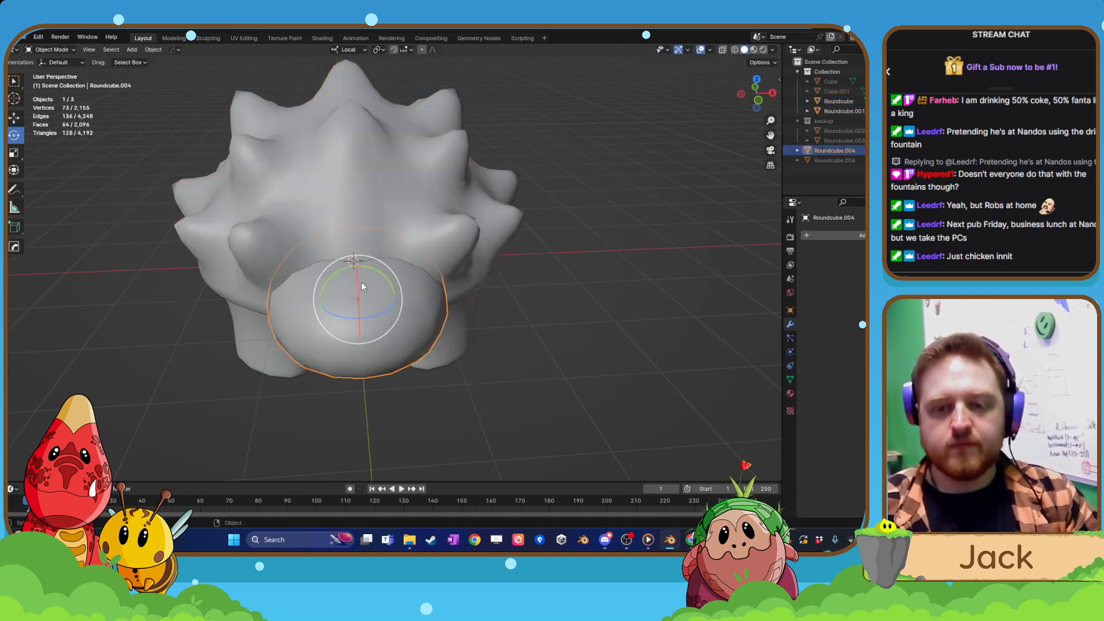
Edit the head's mesh in Local View and select the two central faces on its top.
{"action": "key", "text": "Tab"}
{"action": "left_click", "coordinate": [374, 275]}
{"action": "left_click", "coordinate": [373, 288]}
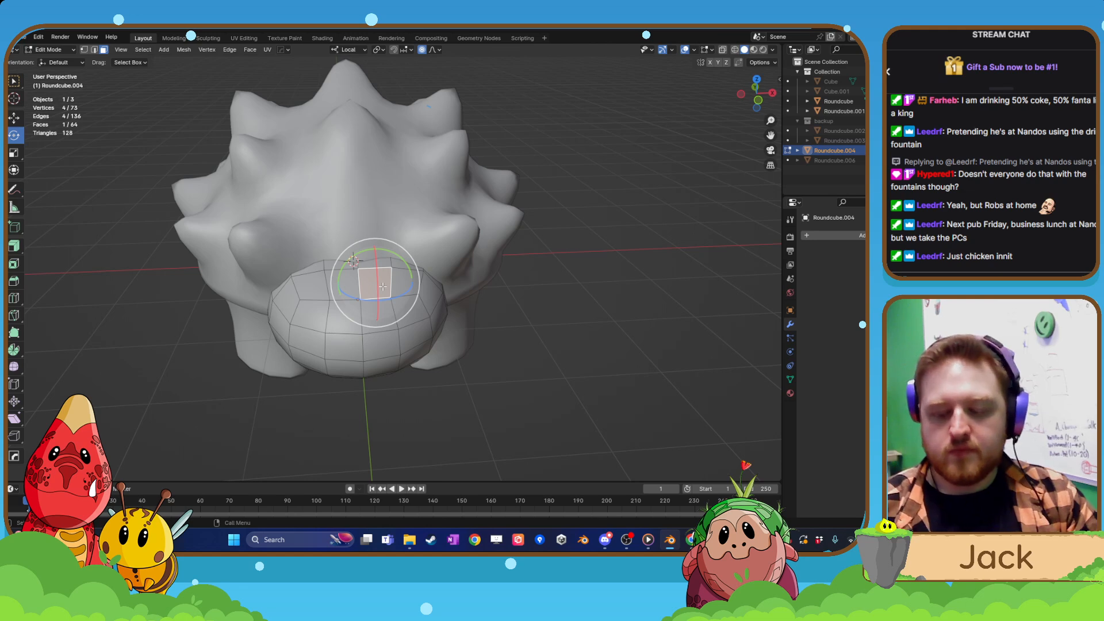
{"action": "key", "text": "KP_Divide"}
{"action": "middle_click_drag", "start_coordinate": [401, 266], "coordinate": [394, 293]}
{"action": "left_click", "coordinate": [369, 296], "text": "shift"}
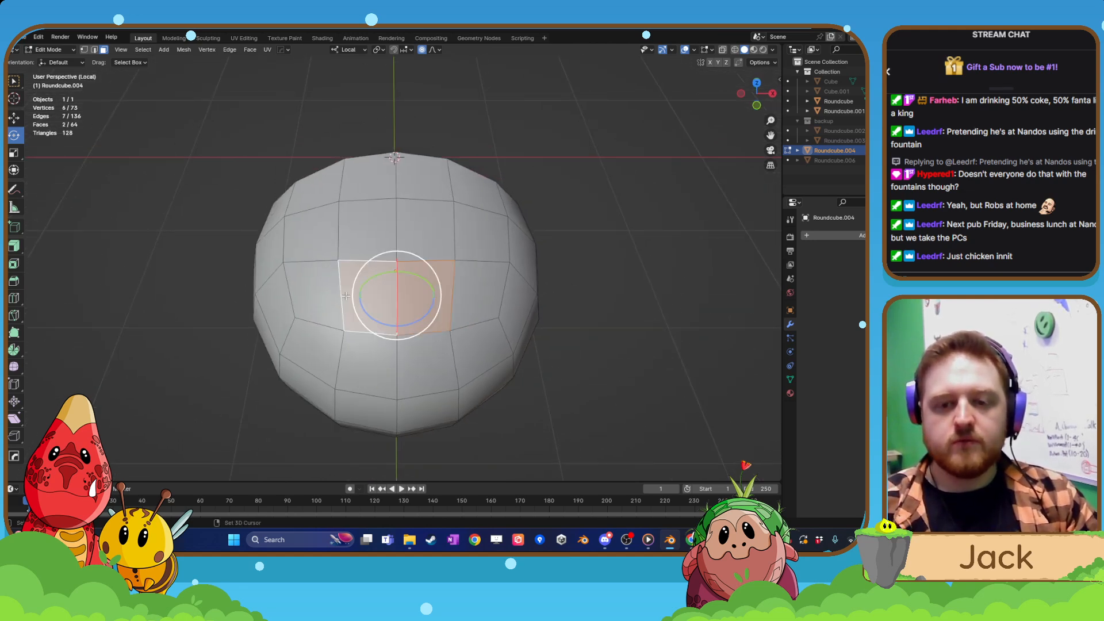
Extend the selection to a patch of twelve faces, four wide and three deep, across the head's top.
{"action": "left_click", "coordinate": [316, 293], "text": "shift"}
{"action": "left_click", "coordinate": [315, 243], "text": "shift"}
{"action": "left_click", "coordinate": [367, 237], "text": "shift"}
{"action": "left_click", "coordinate": [425, 231], "text": "shift"}
{"action": "left_click", "coordinate": [481, 233], "text": "shift"}
{"action": "left_click", "coordinate": [476, 294], "text": "shift"}
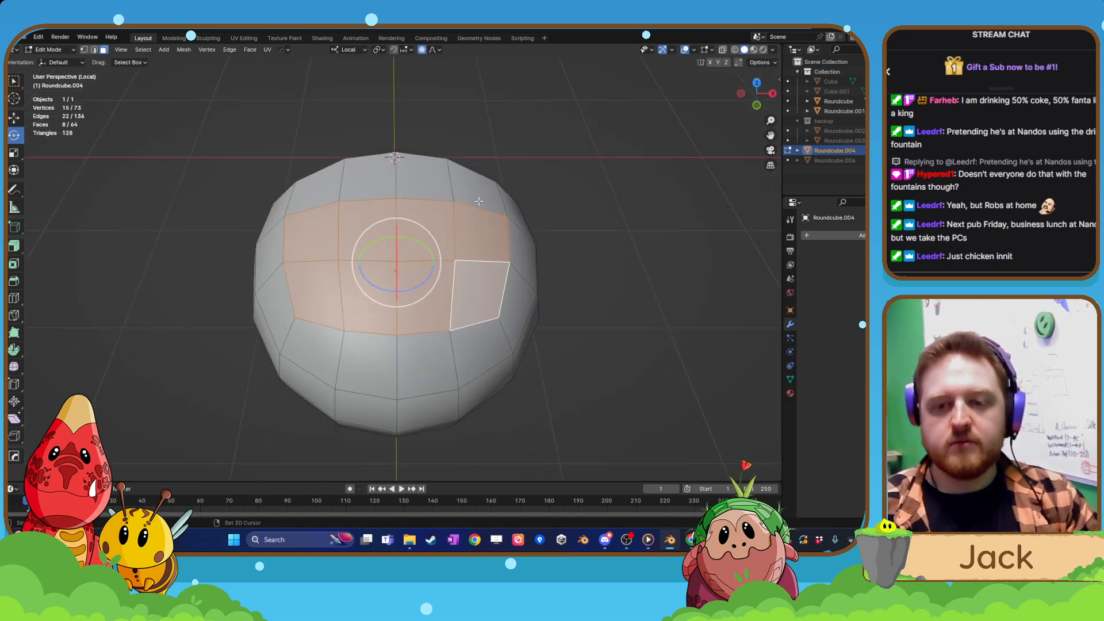
{"action": "left_click", "coordinate": [473, 183], "text": "shift"}
{"action": "left_click", "coordinate": [424, 177], "text": "shift"}
{"action": "left_click", "coordinate": [368, 178], "text": "shift"}
{"action": "left_click", "coordinate": [323, 195], "text": "shift"}
{"action": "middle_click_drag", "start_coordinate": [324, 195], "coordinate": [411, 233]}
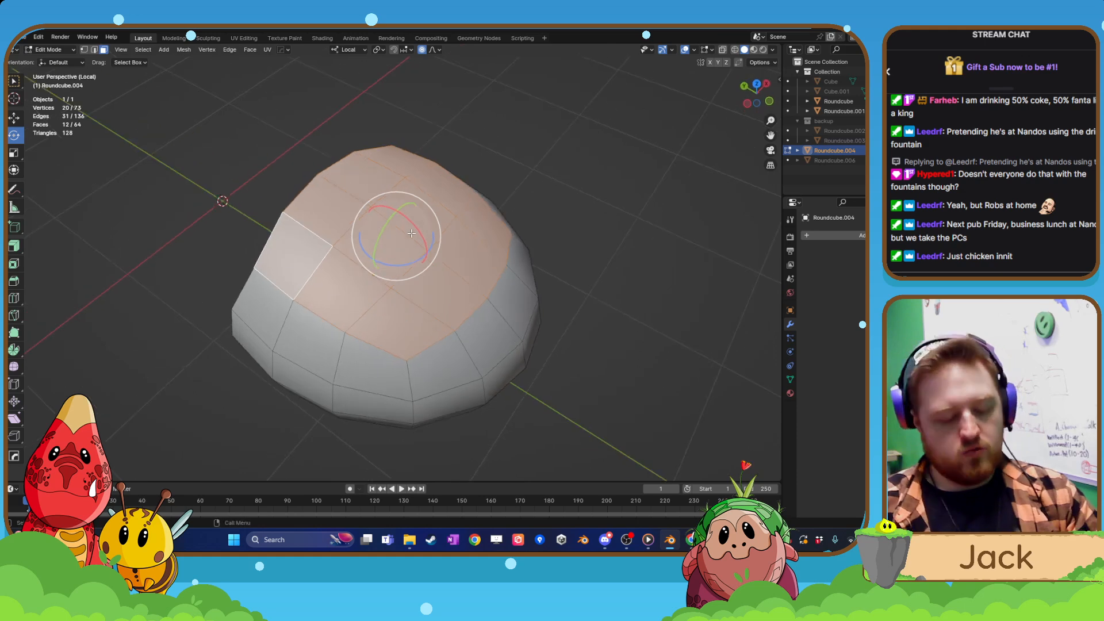
Duplicate the twelve selected top faces in place and separate the copy into its own object by selection.
{"action": "key", "text": "shift+d"}
{"action": "key", "text": "Escape"}
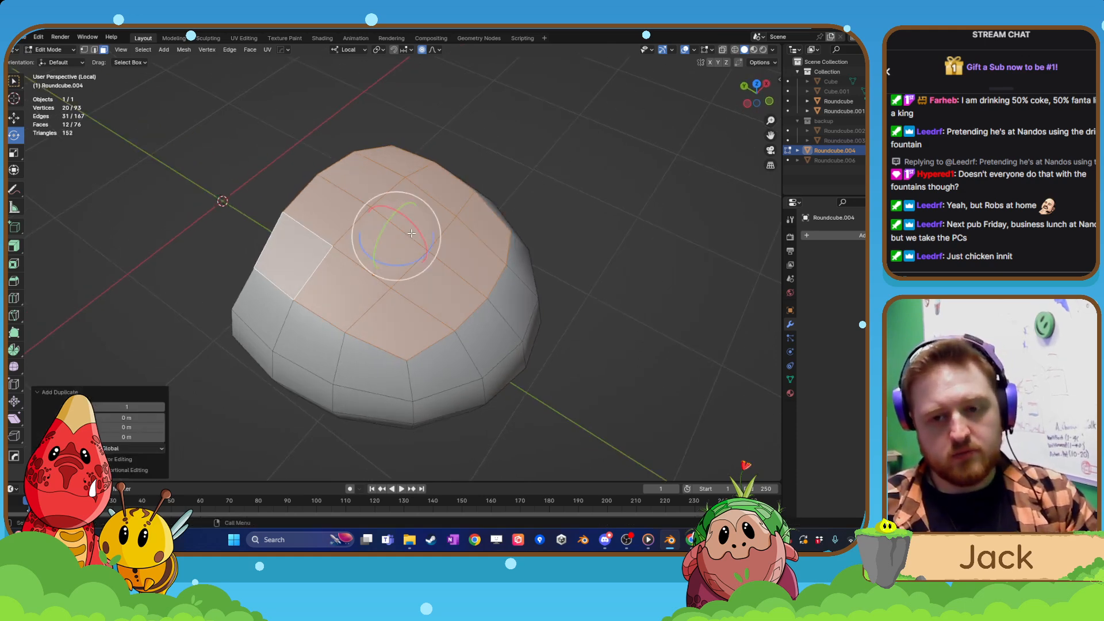
{"action": "left_click", "coordinate": [184, 50]}
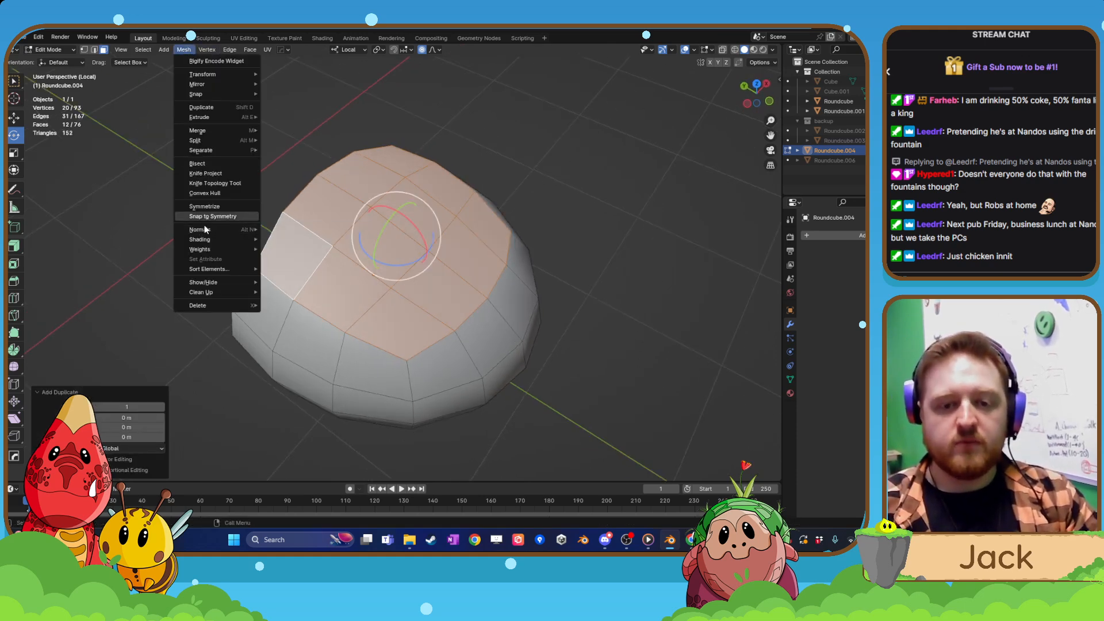
{"action": "mouse_move", "coordinate": [207, 150]}
{"action": "left_click", "coordinate": [278, 152]}
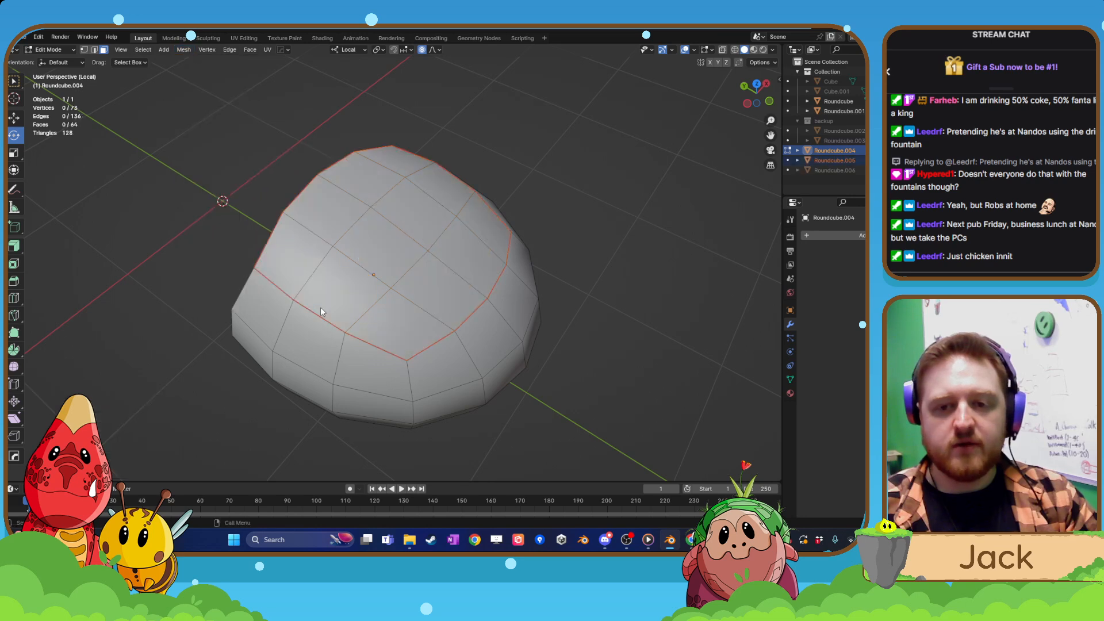
Raise the separated patch slightly above the head along its local Z axis in side view, and show the whole creature again.
{"action": "key", "text": "Tab"}
{"action": "left_click", "coordinate": [401, 279]}
{"action": "key", "text": "KP_3"}
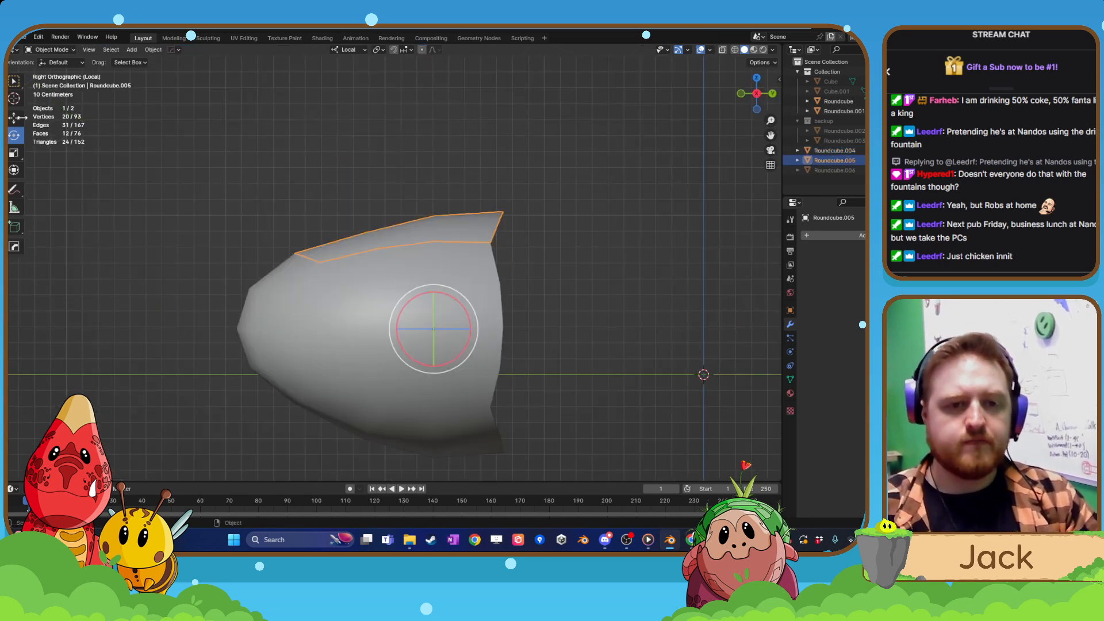
{"action": "left_click", "coordinate": [17, 118]}
{"action": "left_click_drag", "start_coordinate": [433, 285], "coordinate": [433, 264]}
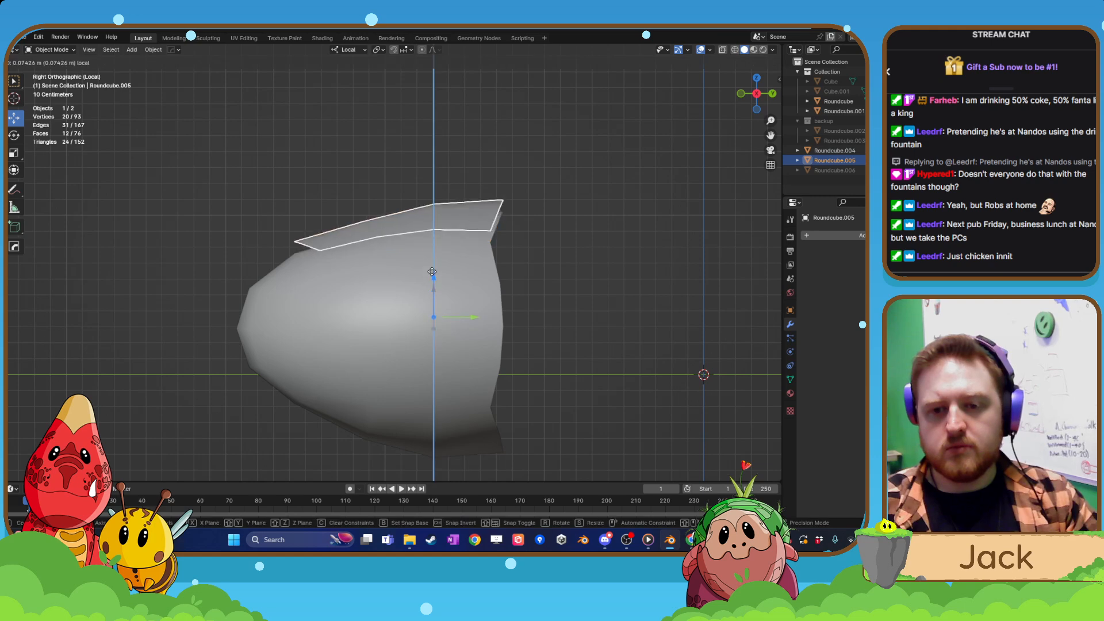
{"action": "middle_click_drag", "start_coordinate": [434, 264], "coordinate": [450, 282]}
{"action": "key", "text": "KP_Divide"}
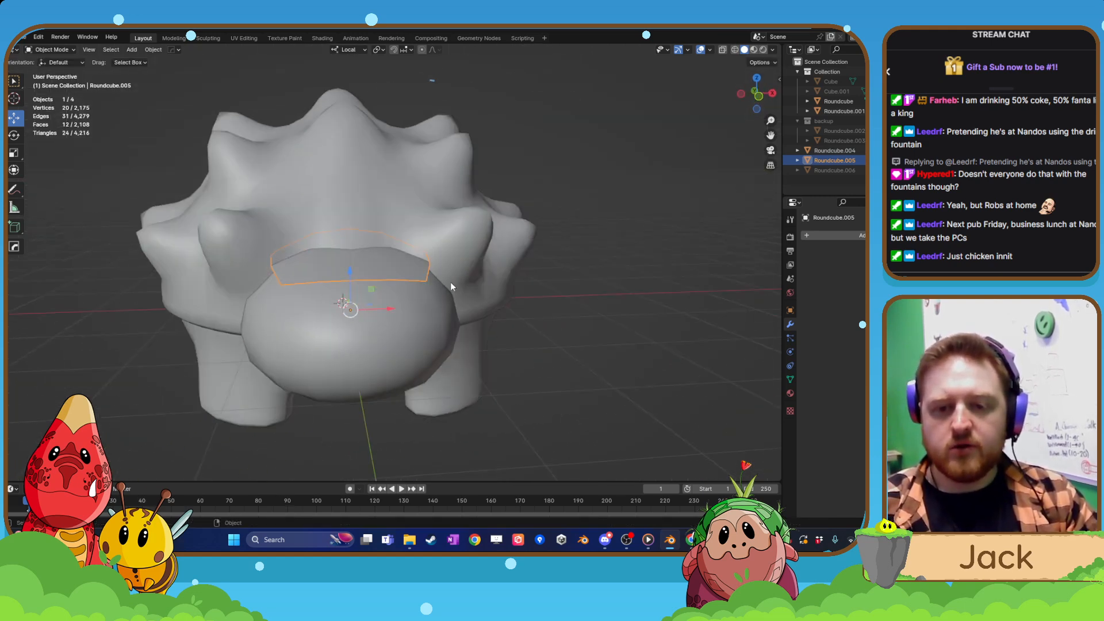
Isolate the raised patch in Local View and open its mesh for editing with nothing selected.
{"action": "scroll", "coordinate": [440, 285], "scroll_direction": "up", "scroll_amount": 5}
{"action": "key", "text": "KP_Divide"}
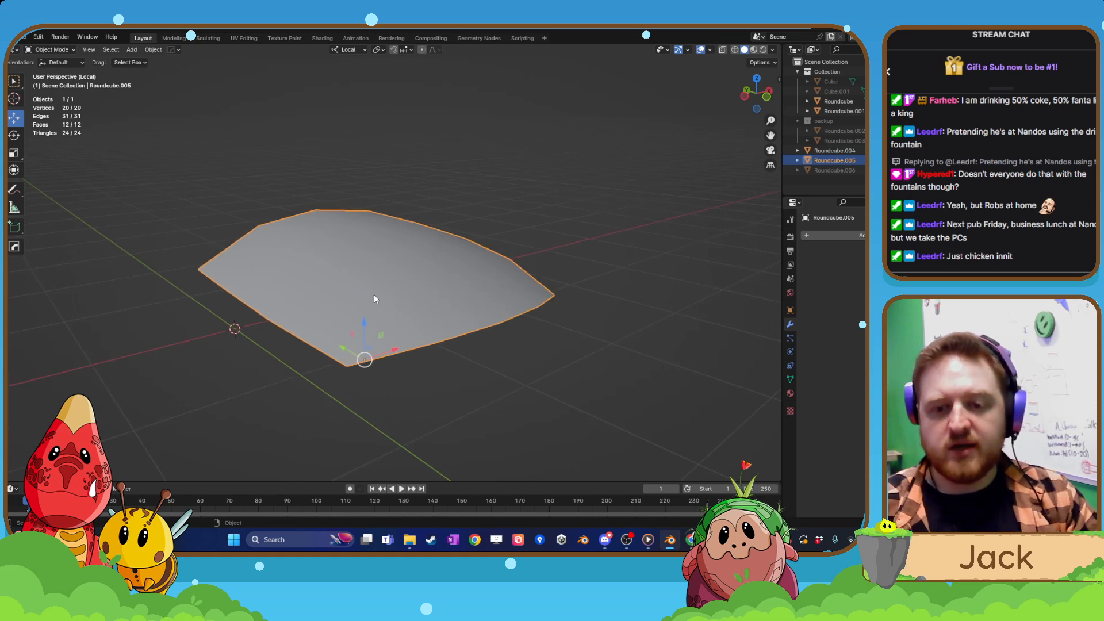
{"action": "key", "text": "Tab"}
{"action": "left_click", "coordinate": [387, 228]}
{"action": "middle_click_drag", "start_coordinate": [294, 214], "coordinate": [283, 255]}
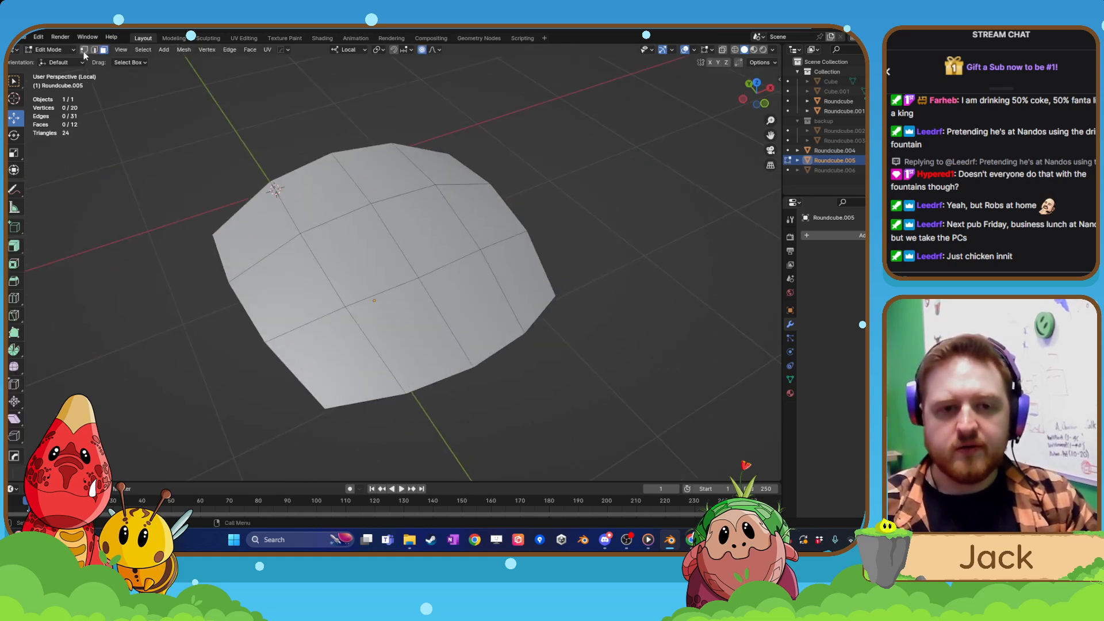
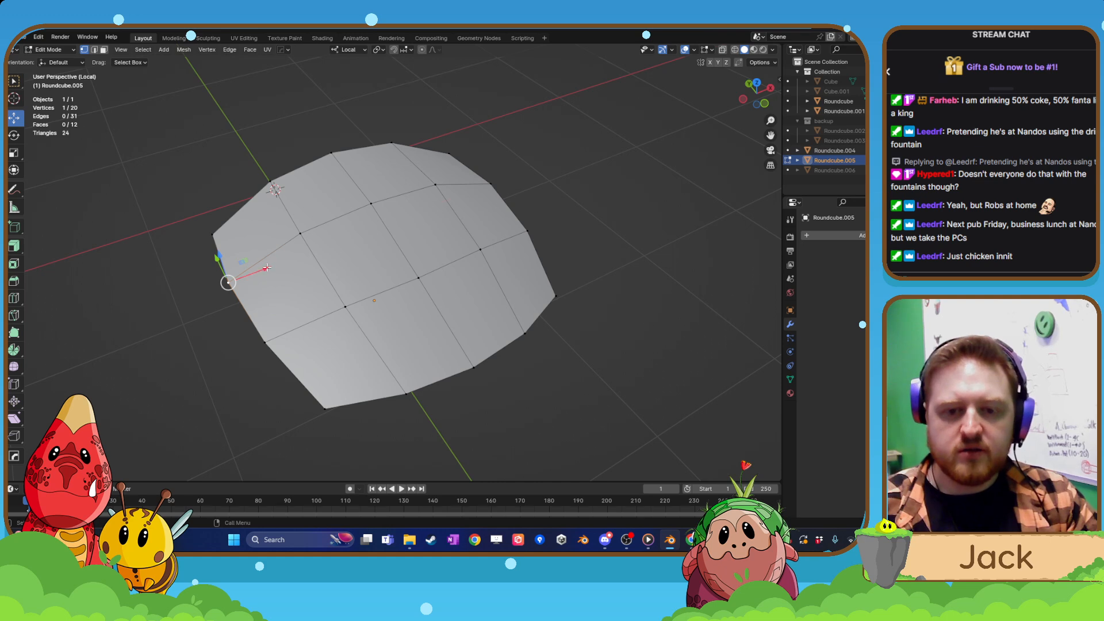
Reposition corner and edge vertices along the patch's front border to give its outline an irregular shape.
{"action": "middle_click_drag", "start_coordinate": [337, 407], "coordinate": [302, 381]}
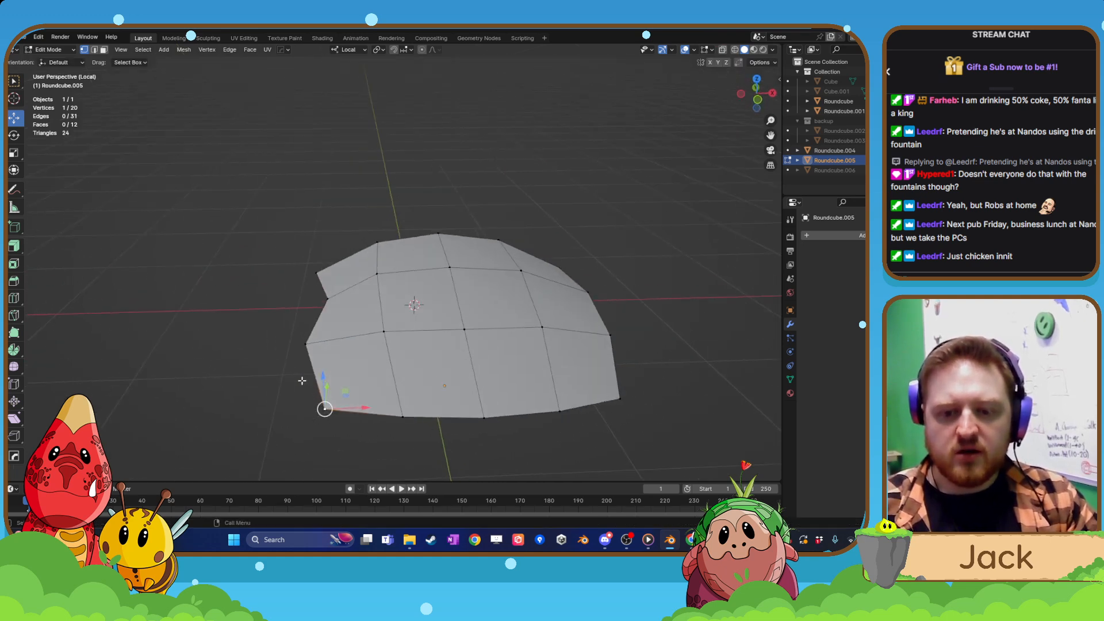
{"action": "left_click_drag", "start_coordinate": [325, 408], "coordinate": [339, 389]}
{"action": "middle_click_drag", "start_coordinate": [340, 390], "coordinate": [314, 409]}
{"action": "left_click", "coordinate": [462, 446]}
{"action": "middle_click_drag", "start_coordinate": [462, 445], "coordinate": [350, 346], "text": "shift"}
{"action": "left_click_drag", "start_coordinate": [355, 324], "coordinate": [360, 300]}
{"action": "left_click", "coordinate": [447, 331]}
{"action": "left_click_drag", "start_coordinate": [447, 326], "coordinate": [523, 288]}
{"action": "middle_click_drag", "start_coordinate": [522, 288], "coordinate": [493, 324]}
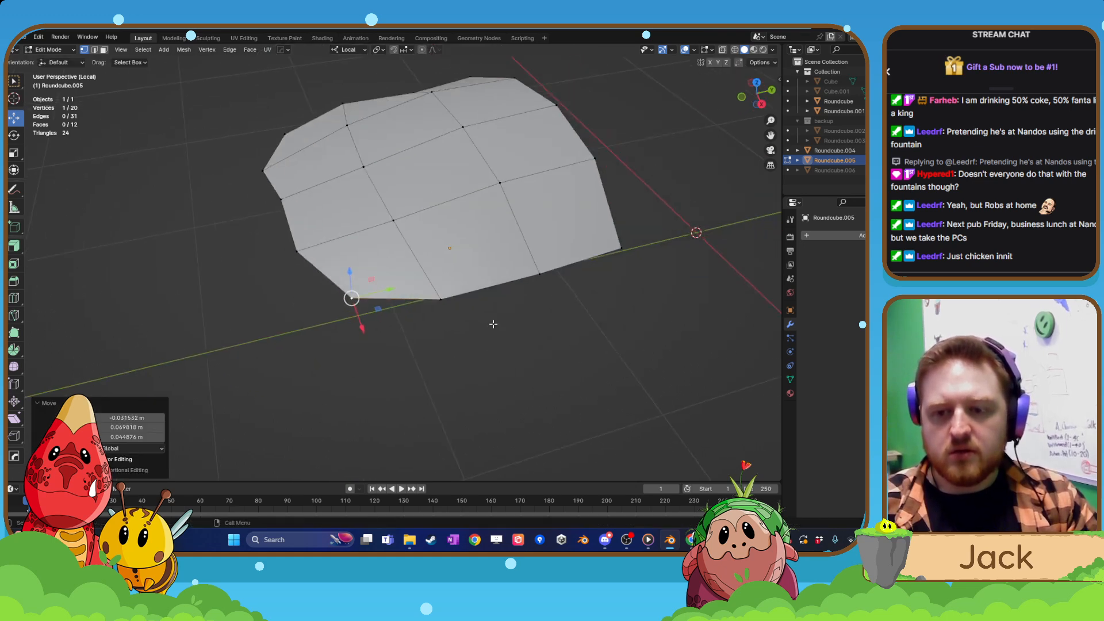
Move the vertices along the patch's side border, up to the rear corner, to make that edge uneven.
{"action": "left_click", "coordinate": [440, 298]}
{"action": "middle_click_drag", "start_coordinate": [440, 298], "coordinate": [443, 298]}
{"action": "left_click_drag", "start_coordinate": [443, 299], "coordinate": [407, 280]}
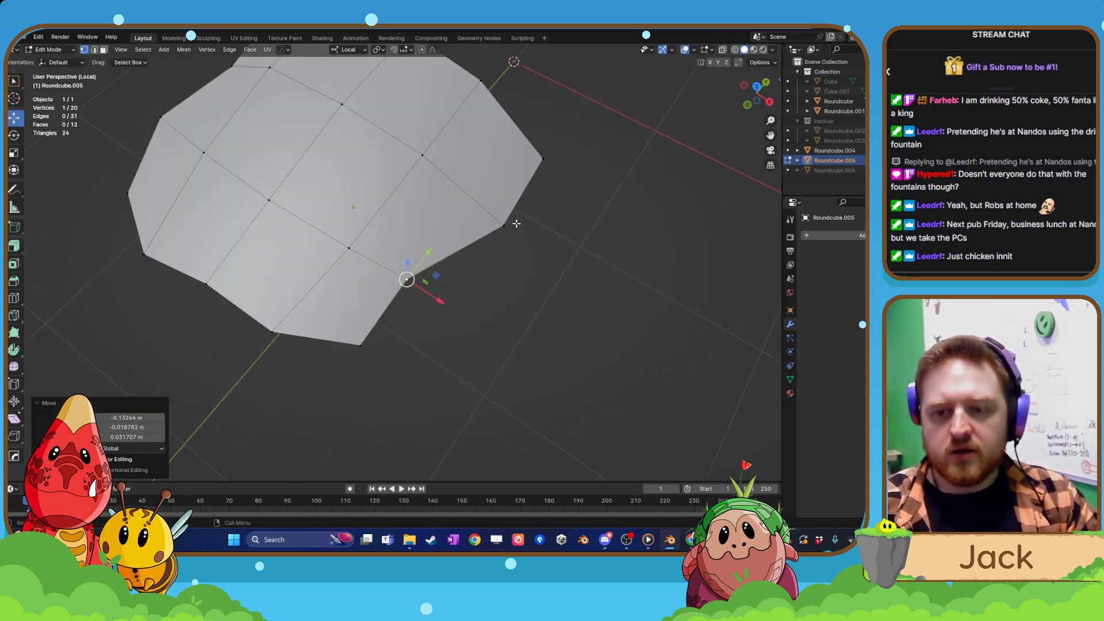
{"action": "left_click", "coordinate": [504, 225]}
{"action": "left_click_drag", "start_coordinate": [505, 225], "coordinate": [496, 206]}
{"action": "middle_click_drag", "start_coordinate": [496, 206], "coordinate": [543, 208]}
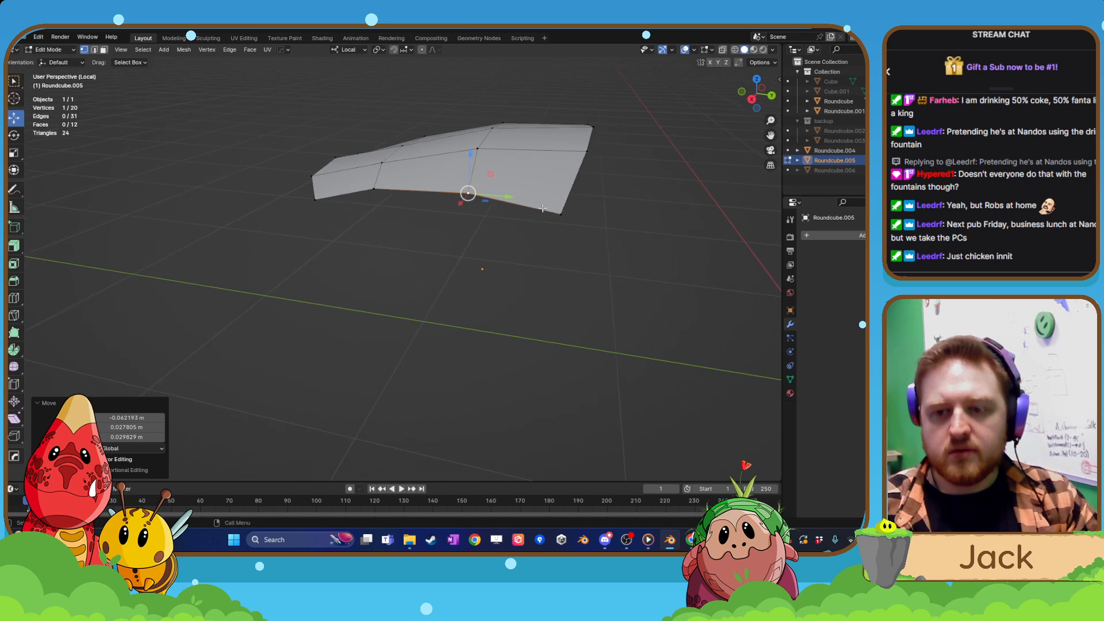
{"action": "left_click", "coordinate": [560, 216]}
{"action": "left_click_drag", "start_coordinate": [561, 215], "coordinate": [564, 207]}
Shift three vertices along the patch's rear border to roughen the outline, and finish editing the mesh.
{"action": "middle_click_drag", "start_coordinate": [322, 242], "coordinate": [416, 297]}
{"action": "scroll", "coordinate": [424, 292], "scroll_direction": "down", "scroll_amount": 3}
{"action": "middle_click_drag", "start_coordinate": [489, 282], "coordinate": [441, 316]}
{"action": "left_click", "coordinate": [491, 194]}
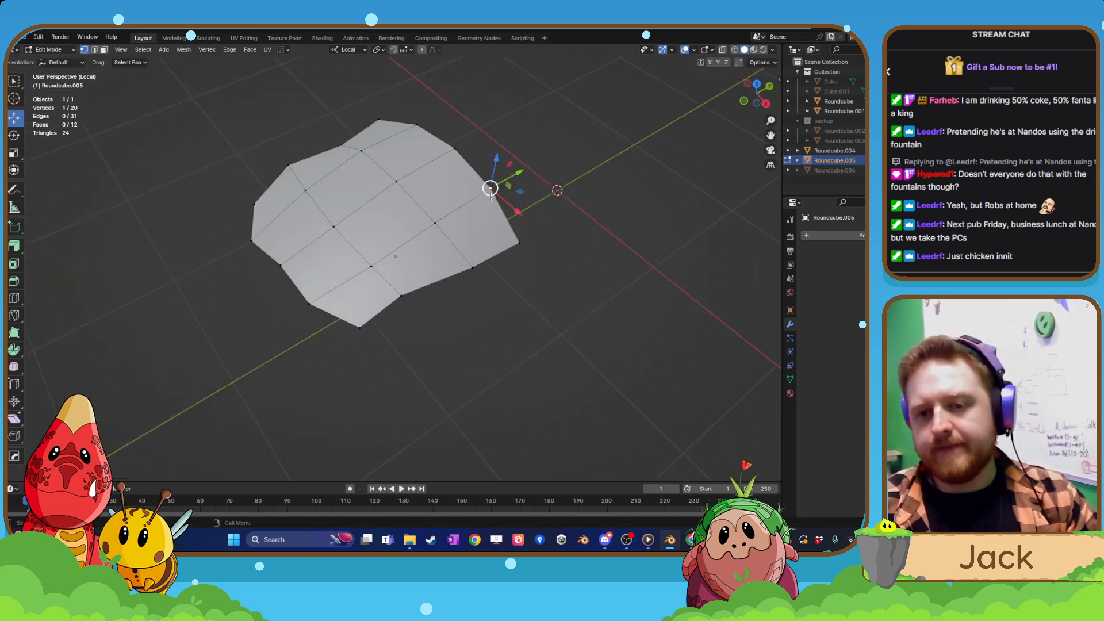
{"action": "middle_click_drag", "start_coordinate": [491, 197], "coordinate": [449, 215]}
{"action": "left_click_drag", "start_coordinate": [493, 191], "coordinate": [485, 190]}
{"action": "left_click", "coordinate": [490, 139]}
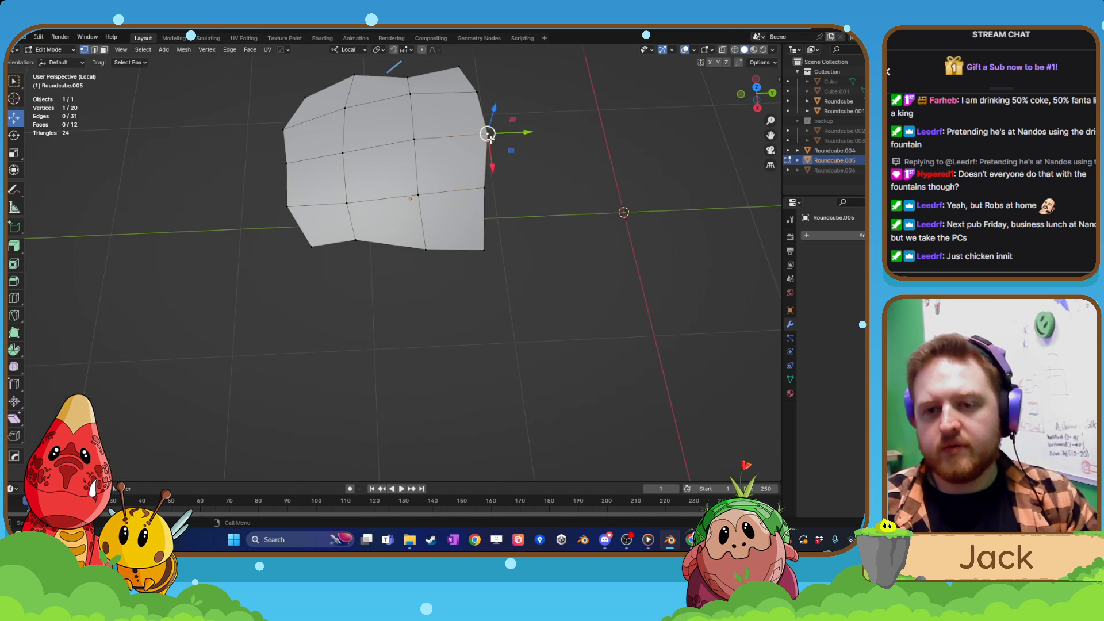
{"action": "left_click_drag", "start_coordinate": [489, 137], "coordinate": [494, 134]}
{"action": "left_click", "coordinate": [485, 187]}
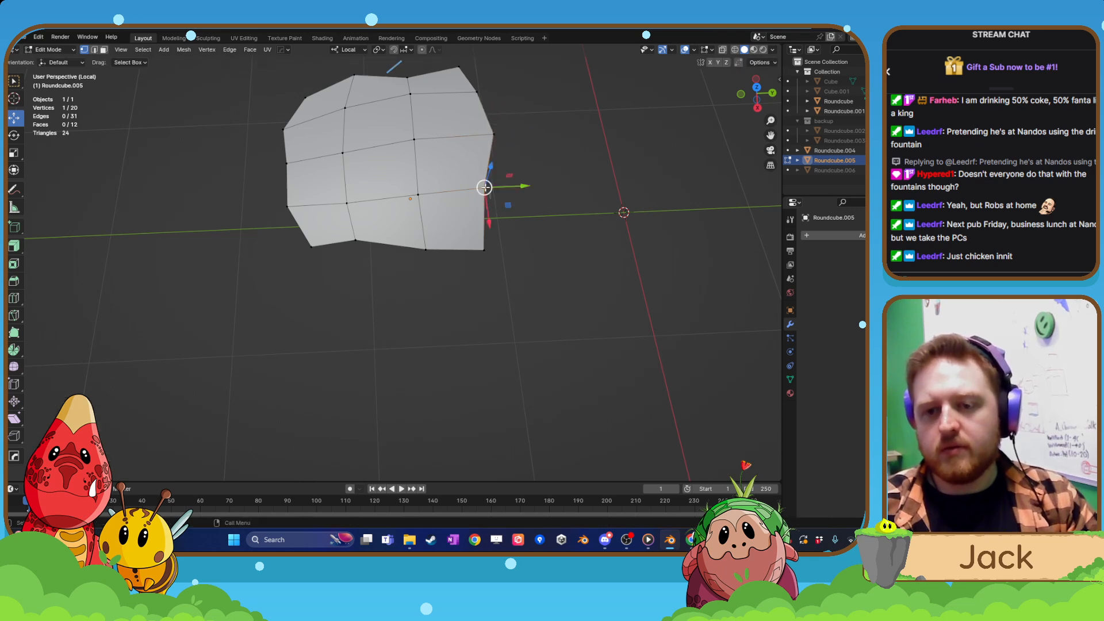
{"action": "left_click_drag", "start_coordinate": [485, 188], "coordinate": [498, 185]}
{"action": "middle_click_drag", "start_coordinate": [499, 186], "coordinate": [490, 229]}
{"action": "key", "text": "Tab"}
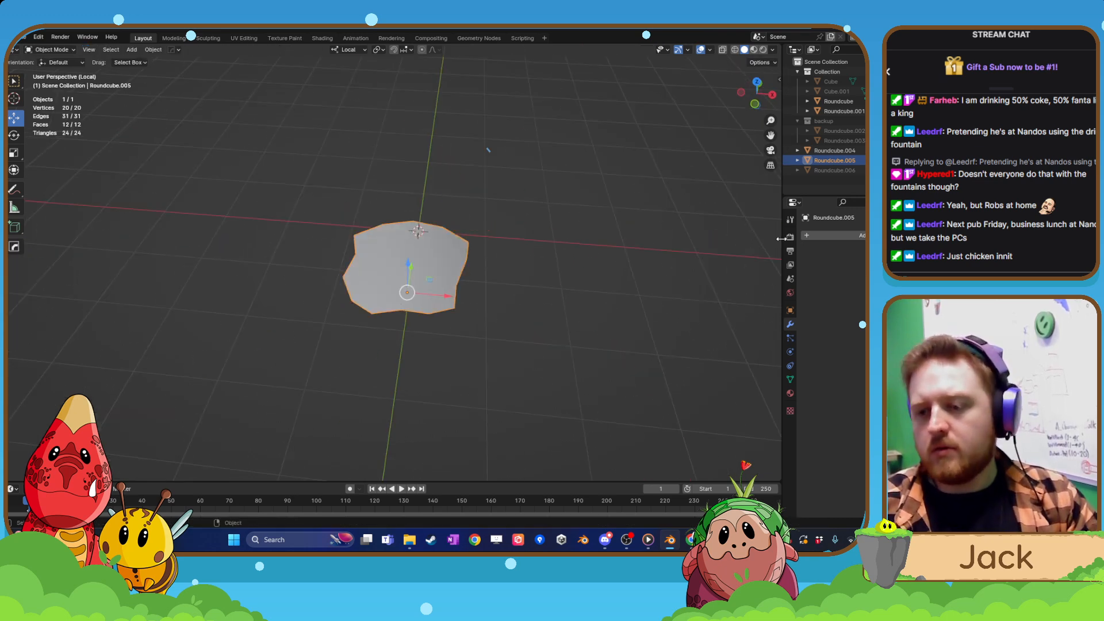
Try a Subdivision Surface modifier on the patch and undo it.
{"action": "left_click", "coordinate": [832, 233]}
{"action": "key", "text": "space"}
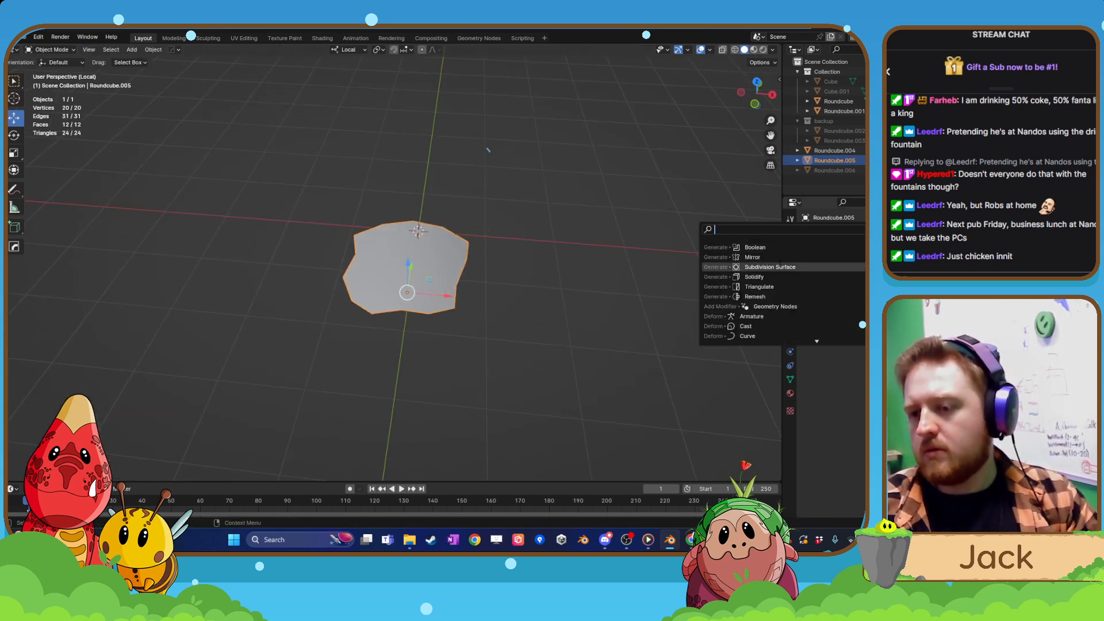
{"action": "left_click", "coordinate": [766, 268]}
{"action": "middle_click_drag", "start_coordinate": [481, 308], "coordinate": [530, 320]}
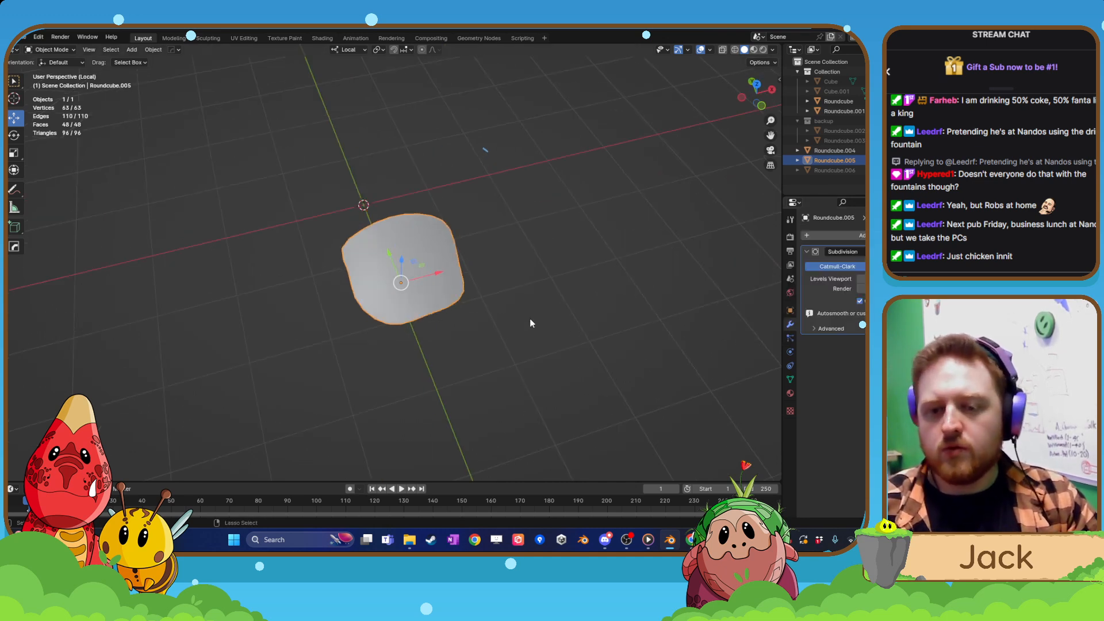
{"action": "key", "text": "ctrl+z"}
{"action": "key", "text": "Tab"}
{"action": "left_click", "coordinate": [473, 278]}
{"action": "key", "text": "Tab"}
{"action": "left_click", "coordinate": [440, 290]}
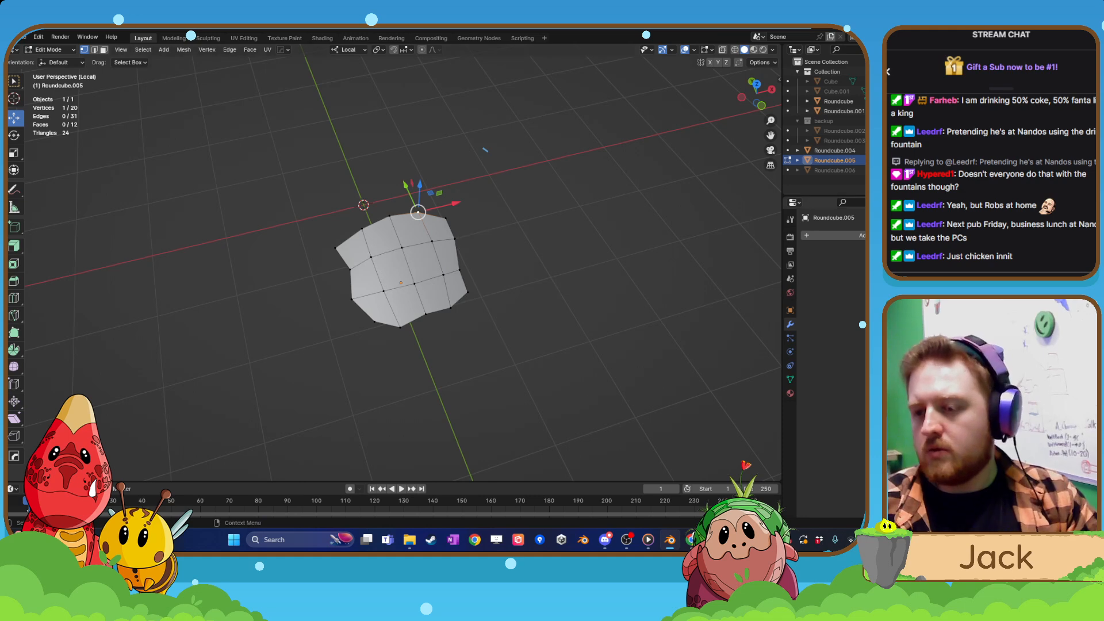
{"action": "key", "text": "Tab"}
{"action": "left_click", "coordinate": [433, 200]}
Add a Solidify modifier to the patch, adjust its thickness into a thin plate, and apply Shade Auto Smooth.
{"action": "left_click", "coordinate": [840, 236]}
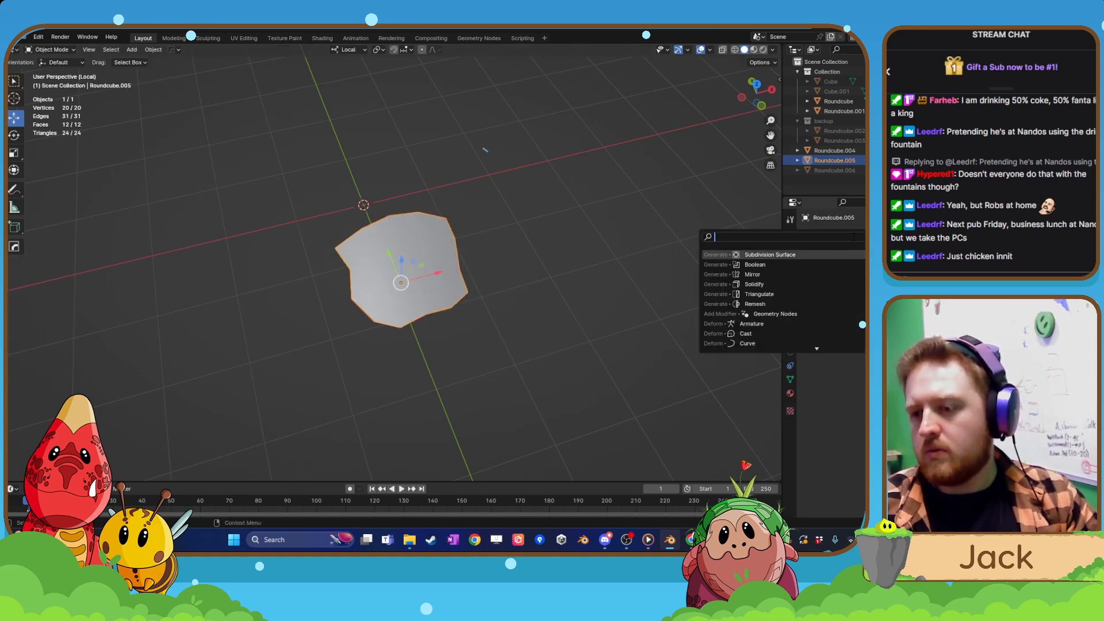
{"action": "left_click", "coordinate": [771, 284]}
{"action": "middle_click_drag", "start_coordinate": [405, 323], "coordinate": [514, 286]}
{"action": "left_click_drag", "start_coordinate": [863, 279], "coordinate": [876, 279]}
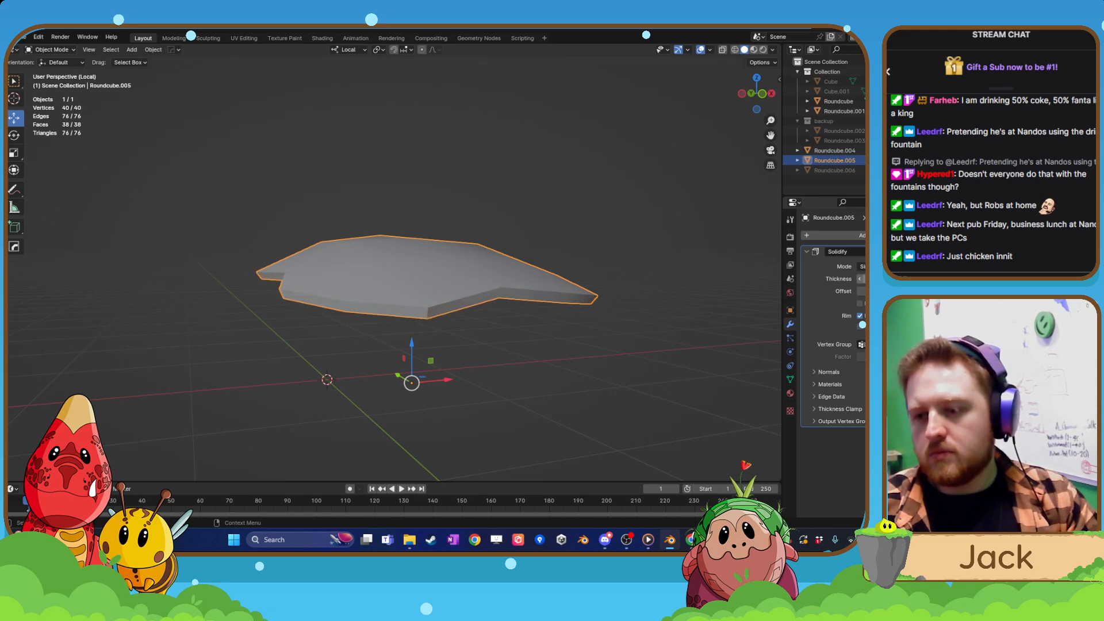
{"action": "right_click", "coordinate": [445, 289]}
{"action": "left_click", "coordinate": [444, 289]}
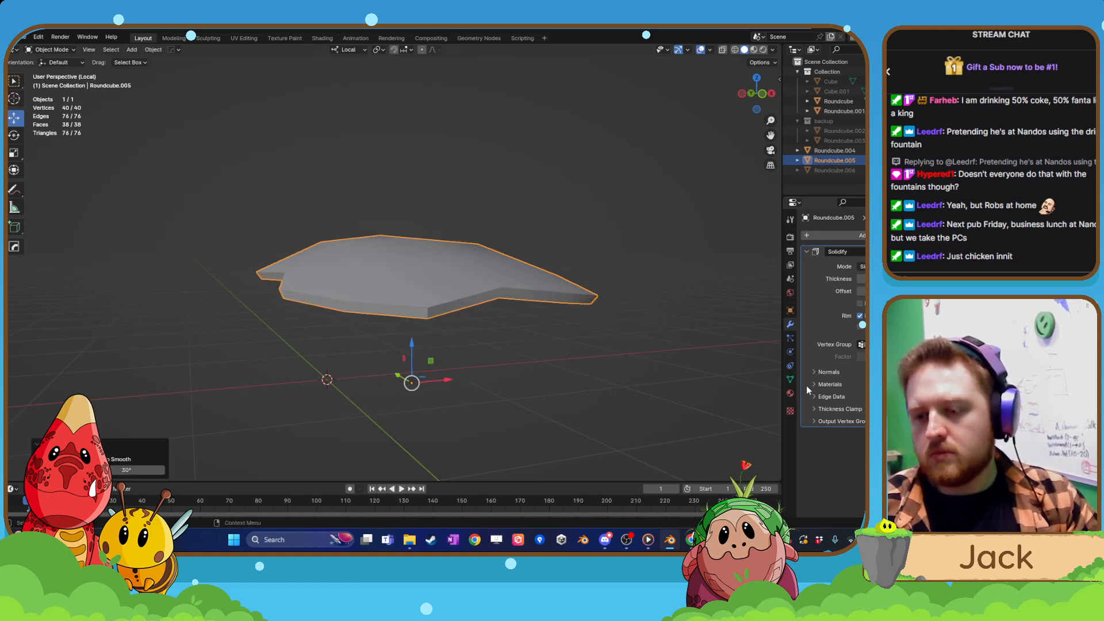
Try a larger Auto Smooth angle on the plate and undo the change.
{"action": "left_click", "coordinate": [791, 379]}
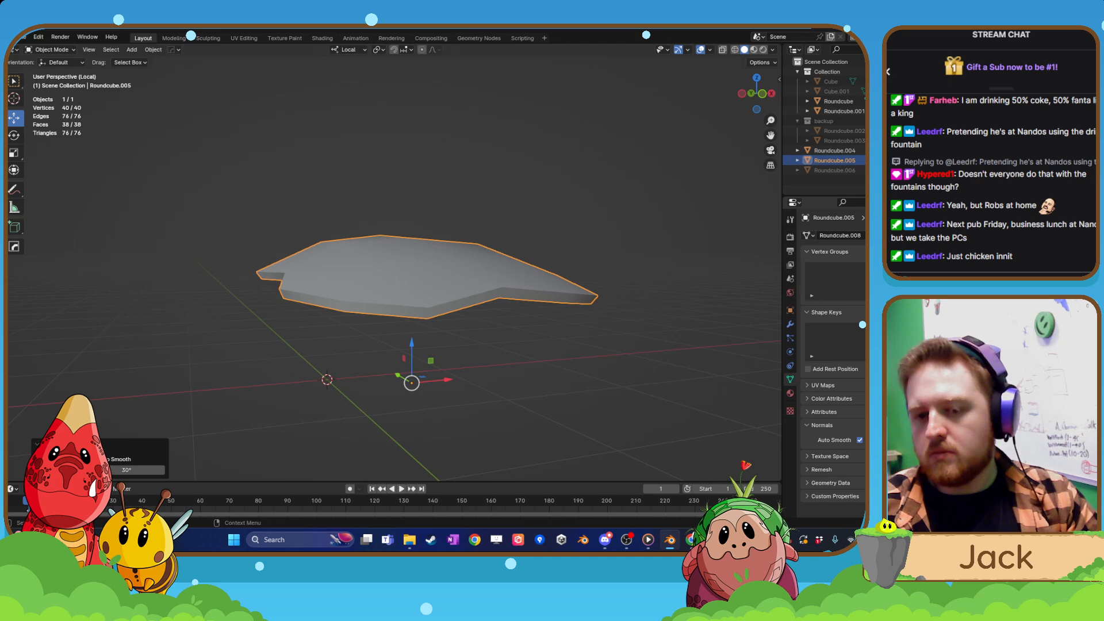
{"action": "left_click_drag", "start_coordinate": [869, 441], "coordinate": [880, 440]}
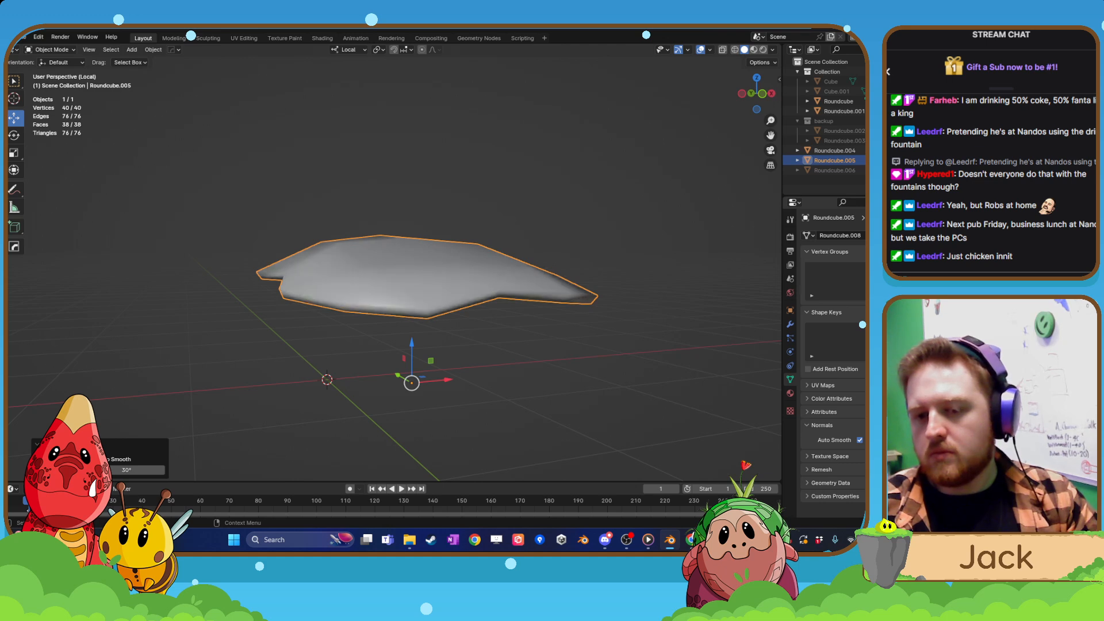
{"action": "middle_click_drag", "start_coordinate": [239, 302], "coordinate": [237, 314]}
{"action": "middle_click_drag", "start_coordinate": [395, 346], "coordinate": [453, 339]}
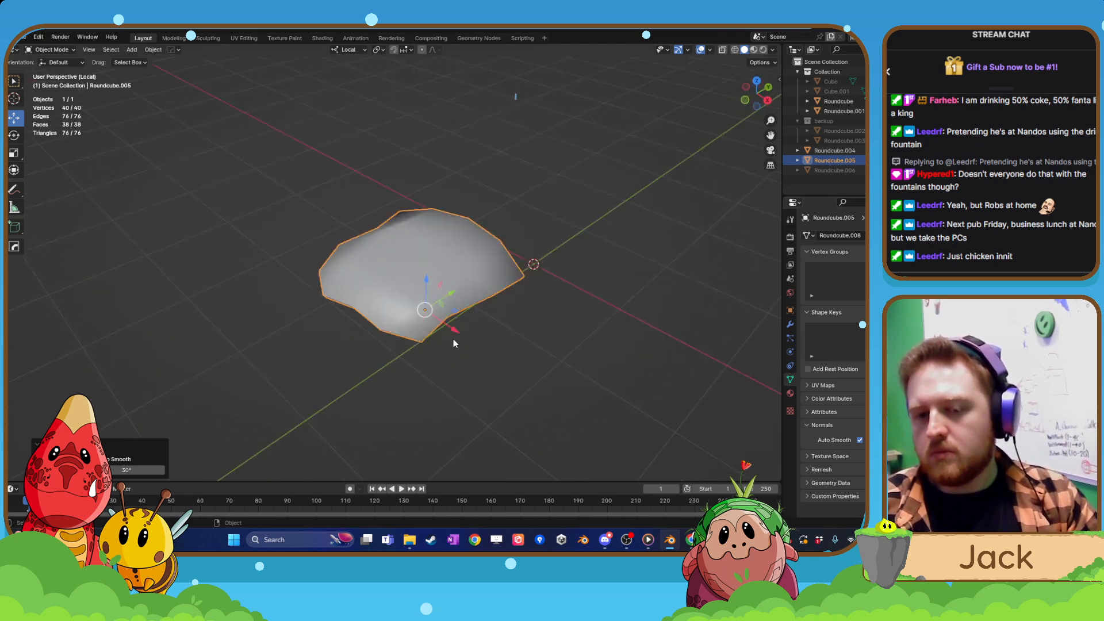
{"action": "key", "text": "z"}
{"action": "key", "text": "ctrl+z"}
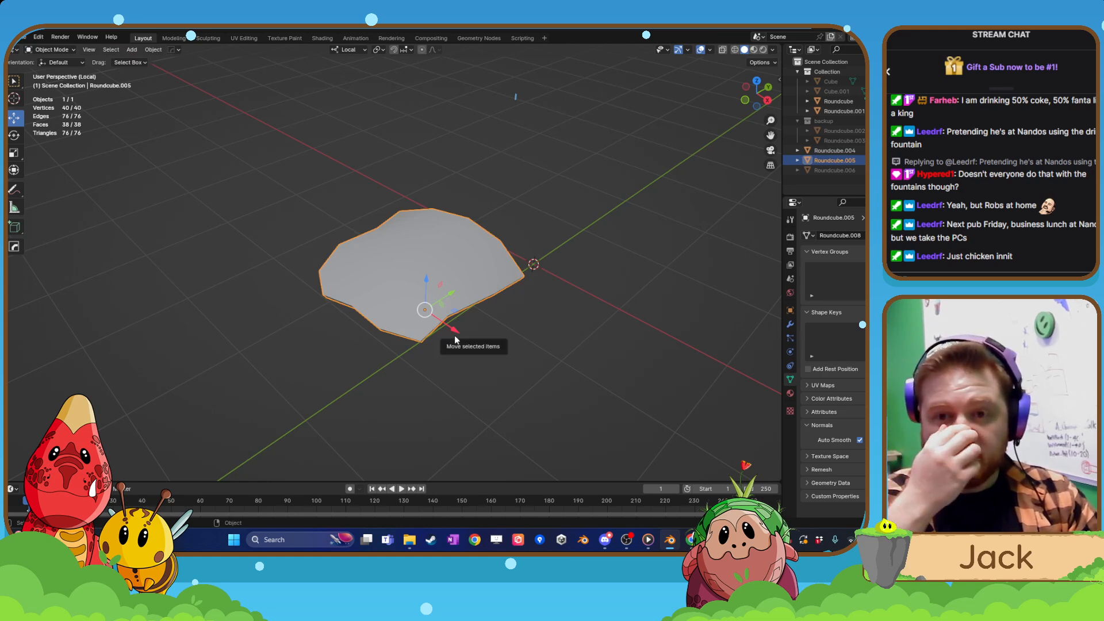
Select all twelve of the plate's faces in face mode and try scaling them down uniformly.
{"action": "middle_click_drag", "start_coordinate": [407, 334], "coordinate": [441, 285]}
{"action": "key", "text": "Tab"}
{"action": "left_click", "coordinate": [429, 287]}
{"action": "left_click", "coordinate": [372, 222]}
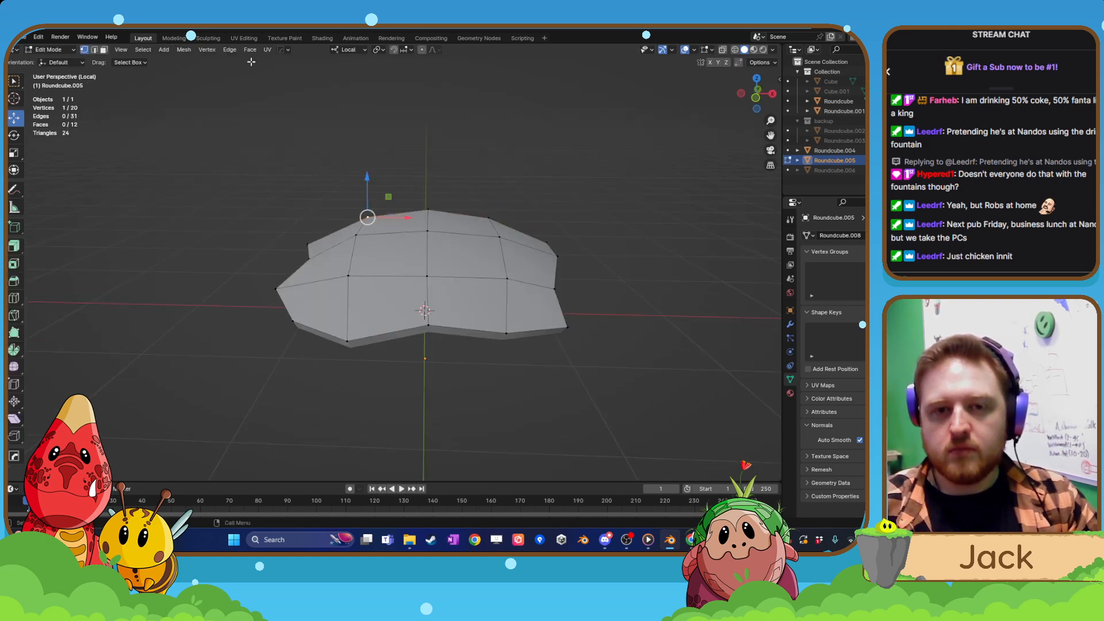
{"action": "left_click", "coordinate": [372, 228]}
{"action": "left_click", "coordinate": [384, 246]}
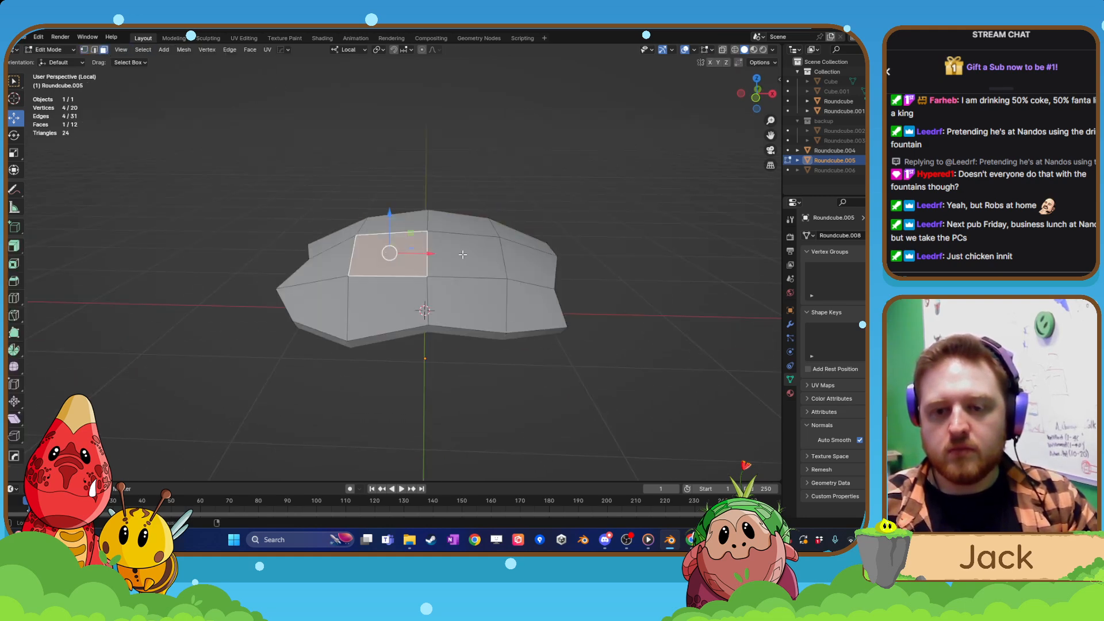
{"action": "left_click", "coordinate": [462, 254], "text": "alt"}
{"action": "left_click", "coordinate": [379, 270]}
{"action": "left_click", "coordinate": [364, 292], "text": "shift"}
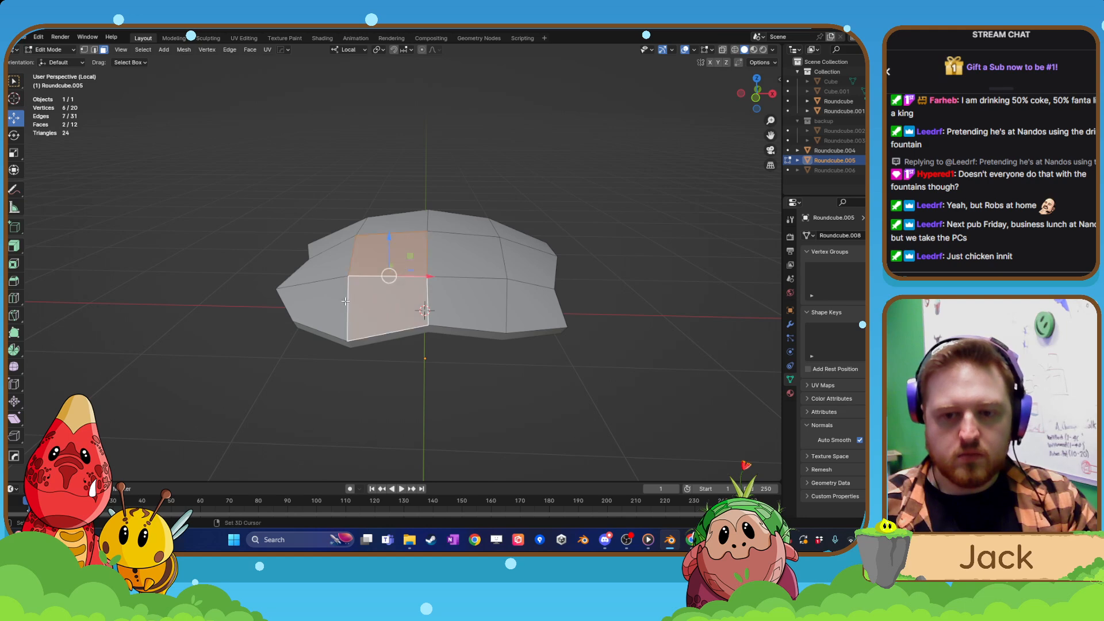
{"action": "left_click", "coordinate": [337, 301], "text": "shift"}
{"action": "left_click", "coordinate": [455, 296], "text": "shift"}
{"action": "left_click", "coordinate": [433, 260], "text": "shift"}
{"action": "left_click", "coordinate": [335, 263], "text": "shift"}
{"action": "middle_click_drag", "start_coordinate": [335, 263], "coordinate": [344, 331]}
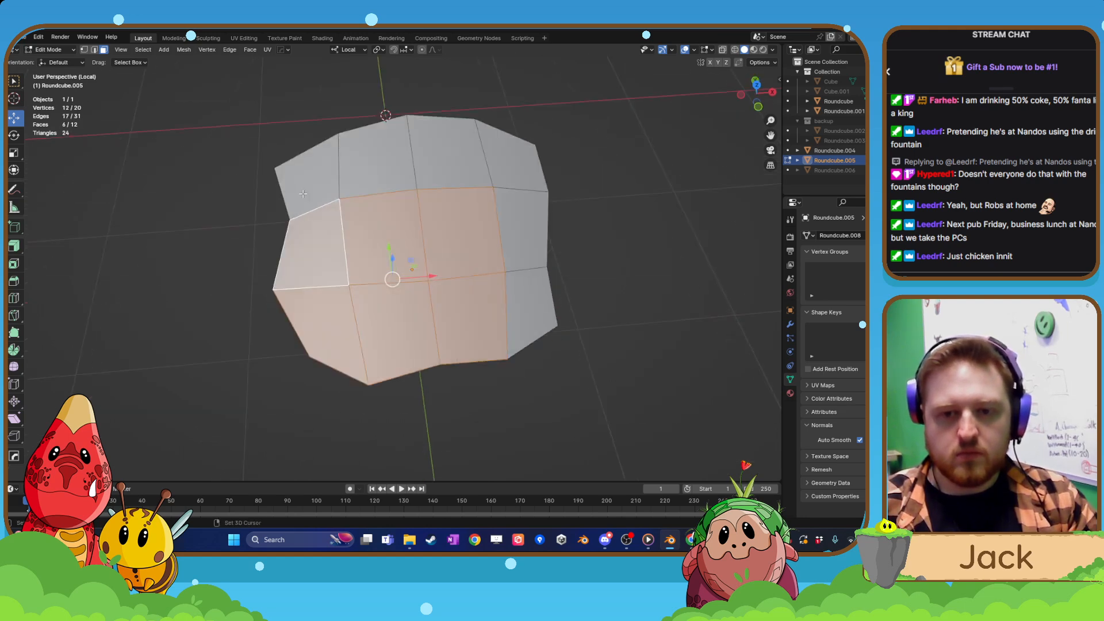
{"action": "left_click", "coordinate": [314, 184], "text": "shift"}
{"action": "left_click", "coordinate": [374, 161], "text": "shift"}
{"action": "left_click", "coordinate": [447, 159], "text": "shift"}
{"action": "left_click", "coordinate": [506, 168], "text": "shift"}
{"action": "left_click", "coordinate": [511, 222], "text": "shift"}
{"action": "left_click", "coordinate": [529, 300], "text": "shift"}
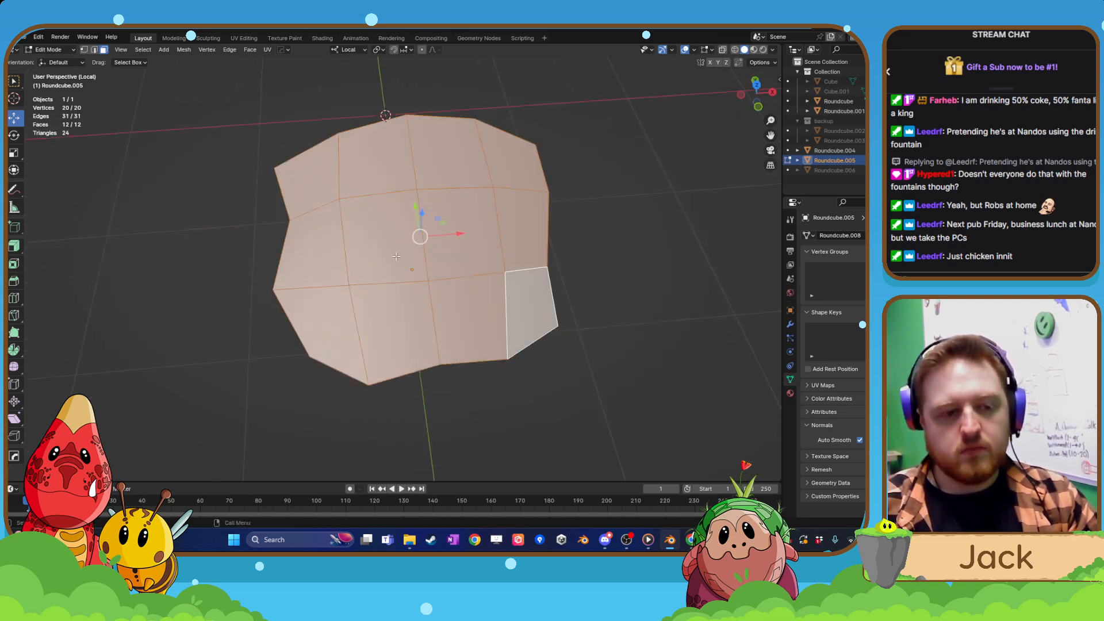
{"action": "middle_click_drag", "start_coordinate": [397, 256], "coordinate": [403, 241]}
{"action": "key", "text": "s"}
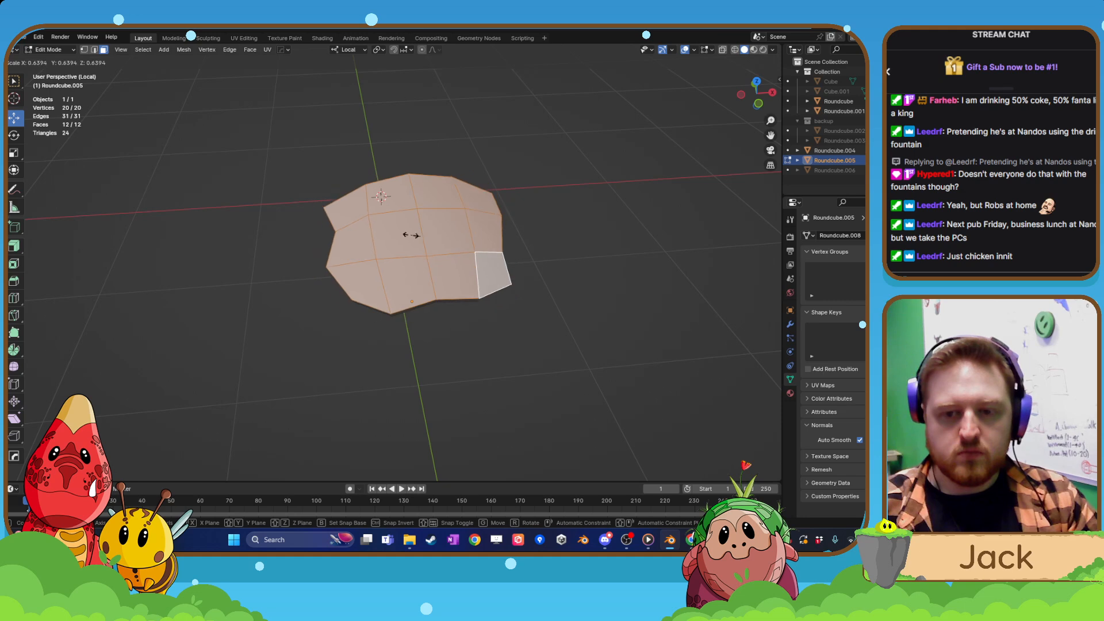
{"action": "right_click", "coordinate": [403, 244]}
{"action": "key", "text": "Tab"}
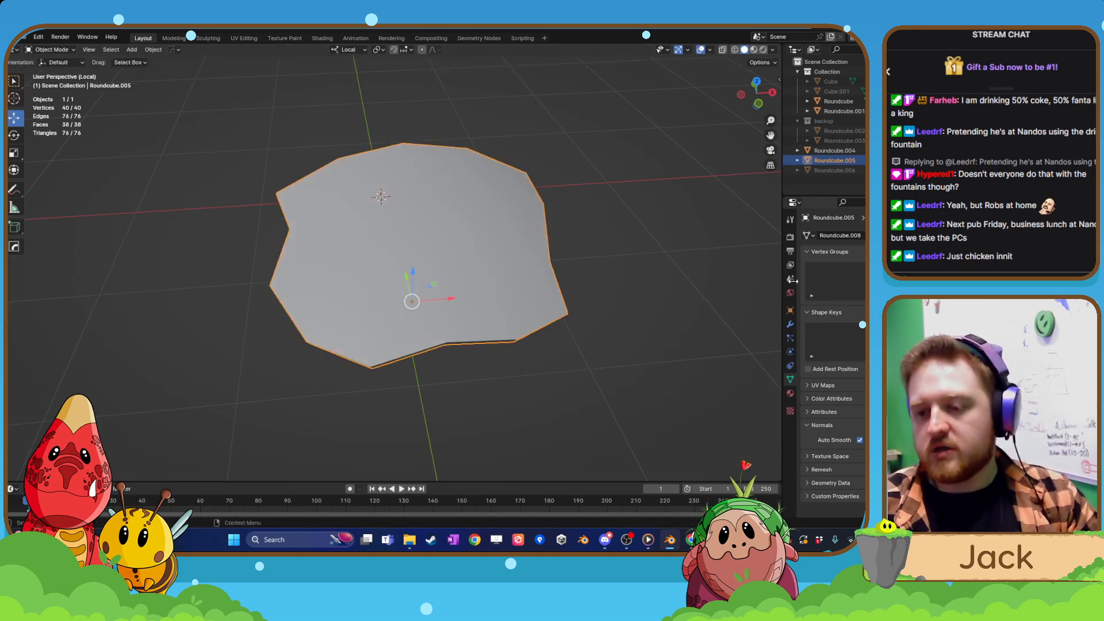
Apply the plate's Solidify modifier to turn the thickness into real geometry.
{"action": "left_click", "coordinate": [790, 325]}
{"action": "left_click", "coordinate": [904, 252]}
{"action": "left_click", "coordinate": [886, 263]}
Add one centred loop cut around the plate's rim, halfway through its thickness.
{"action": "middle_click_drag", "start_coordinate": [604, 331], "coordinate": [460, 251]}
{"action": "key", "text": "Tab"}
{"action": "middle_click_drag", "start_coordinate": [334, 233], "coordinate": [365, 253]}
{"action": "left_click", "coordinate": [15, 298]}
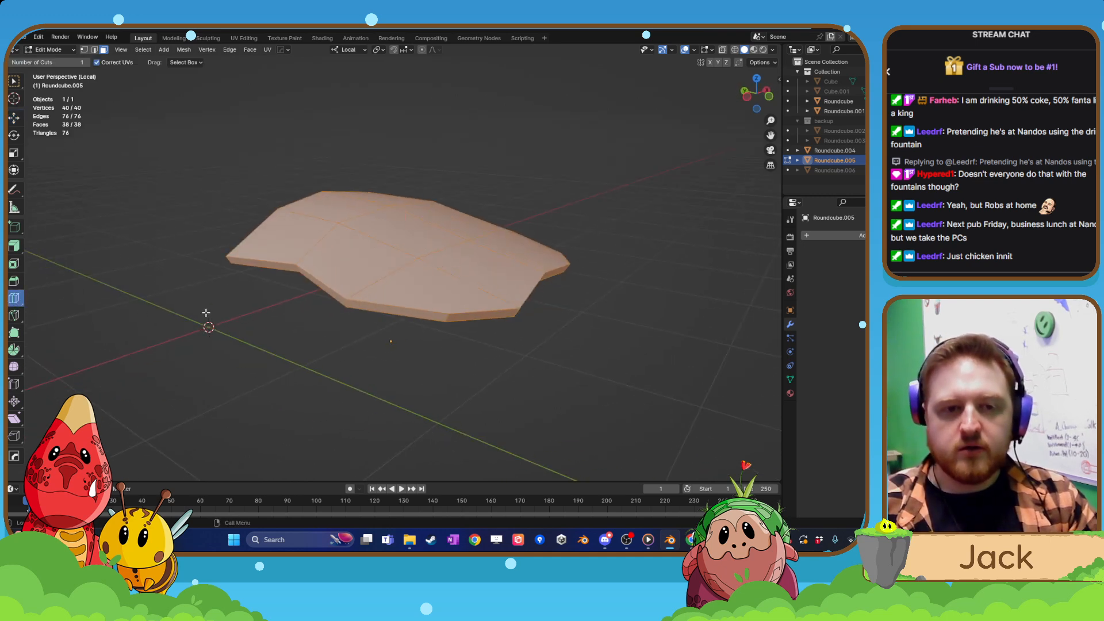
{"action": "middle_click_drag", "start_coordinate": [357, 310], "coordinate": [389, 291]}
{"action": "left_click", "coordinate": [441, 266]}
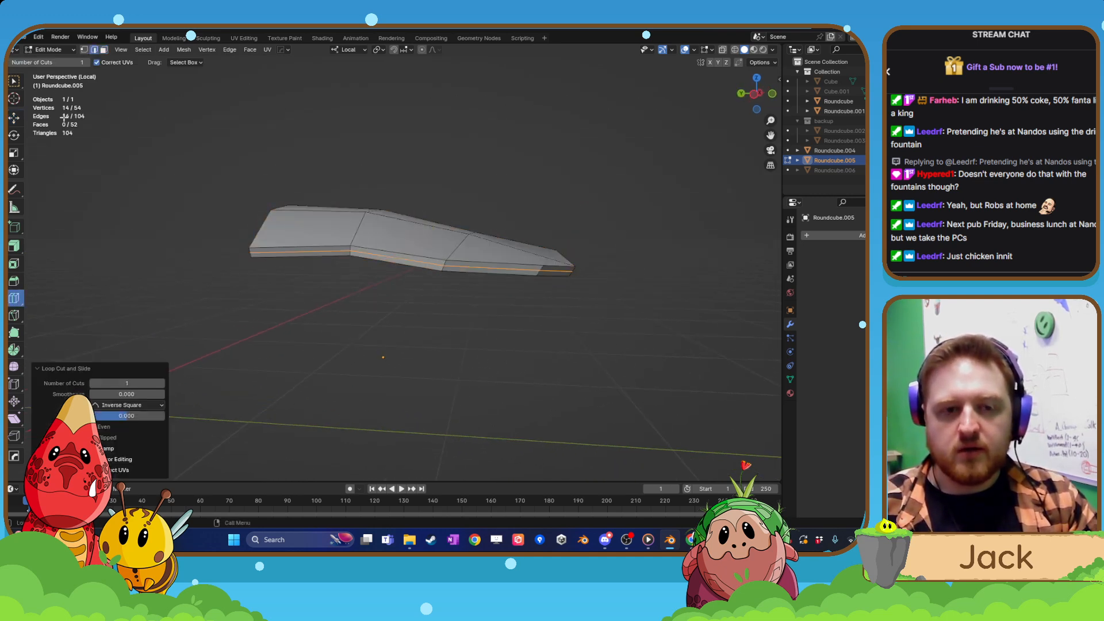
Scale the new rim loop outward by about 1.016 and again by about 1.02, then finish mesh editing.
{"action": "left_click", "coordinate": [15, 119]}
{"action": "scroll", "coordinate": [426, 240], "scroll_direction": "up", "scroll_amount": 3}
{"action": "key", "text": "s"}
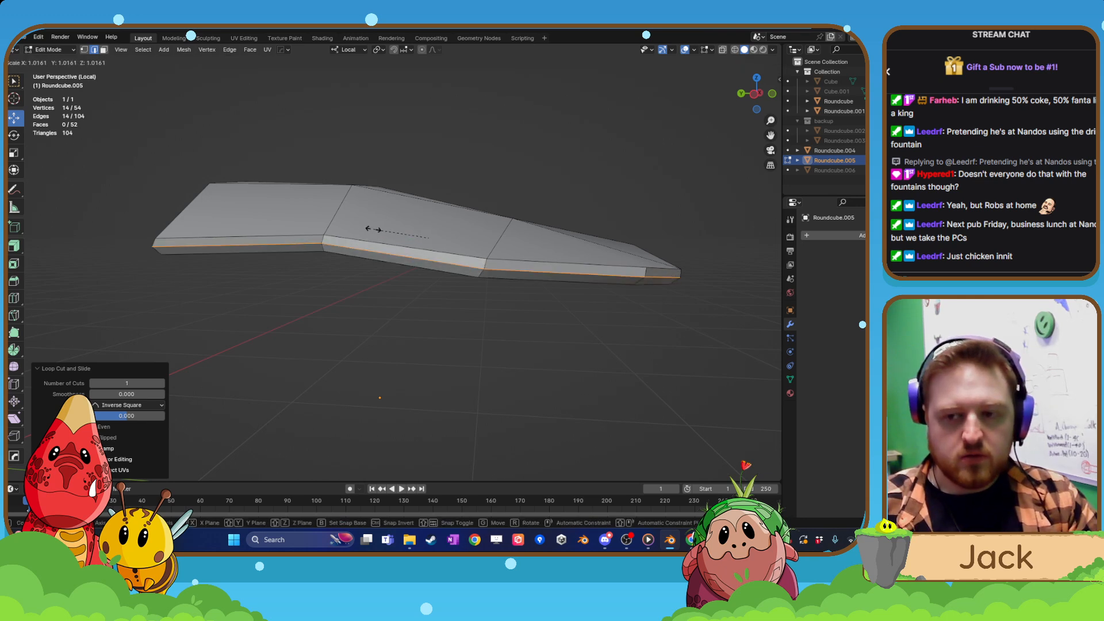
{"action": "left_click", "coordinate": [378, 229]}
{"action": "middle_click_drag", "start_coordinate": [378, 229], "coordinate": [387, 300]}
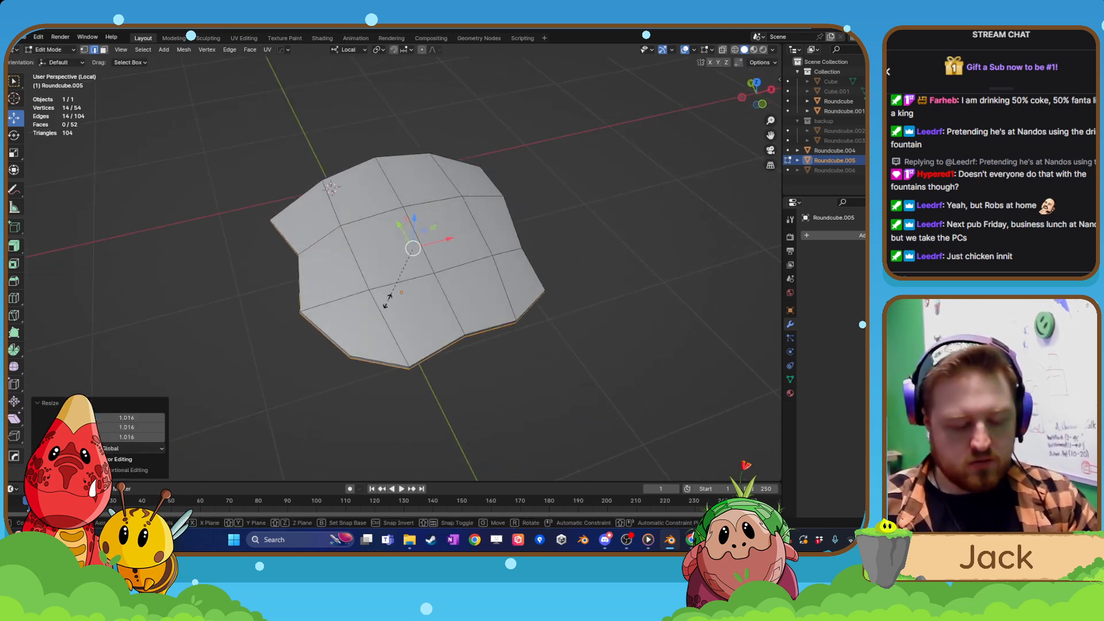
{"action": "key", "text": "s"}
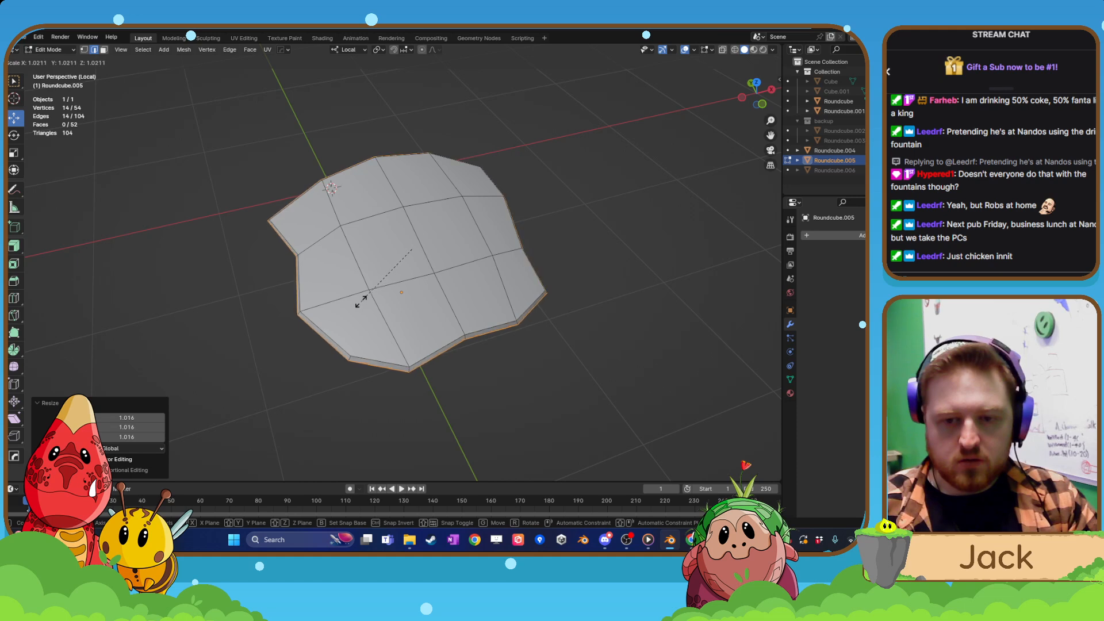
{"action": "left_click", "coordinate": [362, 303]}
{"action": "key", "text": "Tab"}
Apply Shade Auto Smooth to the bevelled plate and adjust its Auto Smooth angle for softer shading.
{"action": "right_click", "coordinate": [396, 302]}
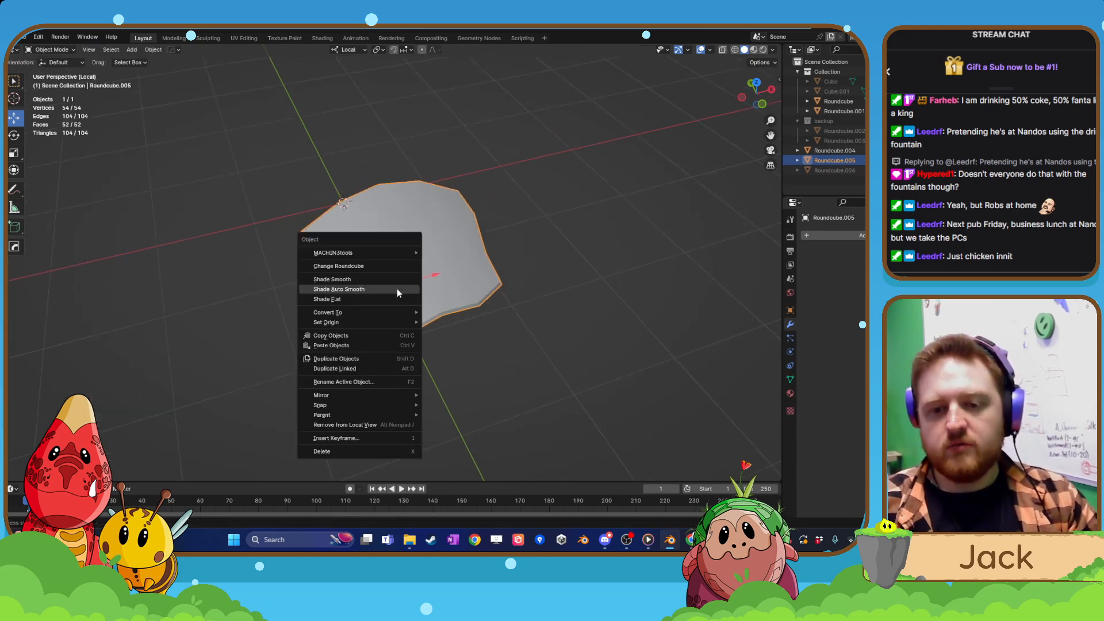
{"action": "left_click", "coordinate": [397, 290]}
{"action": "left_click", "coordinate": [790, 379]}
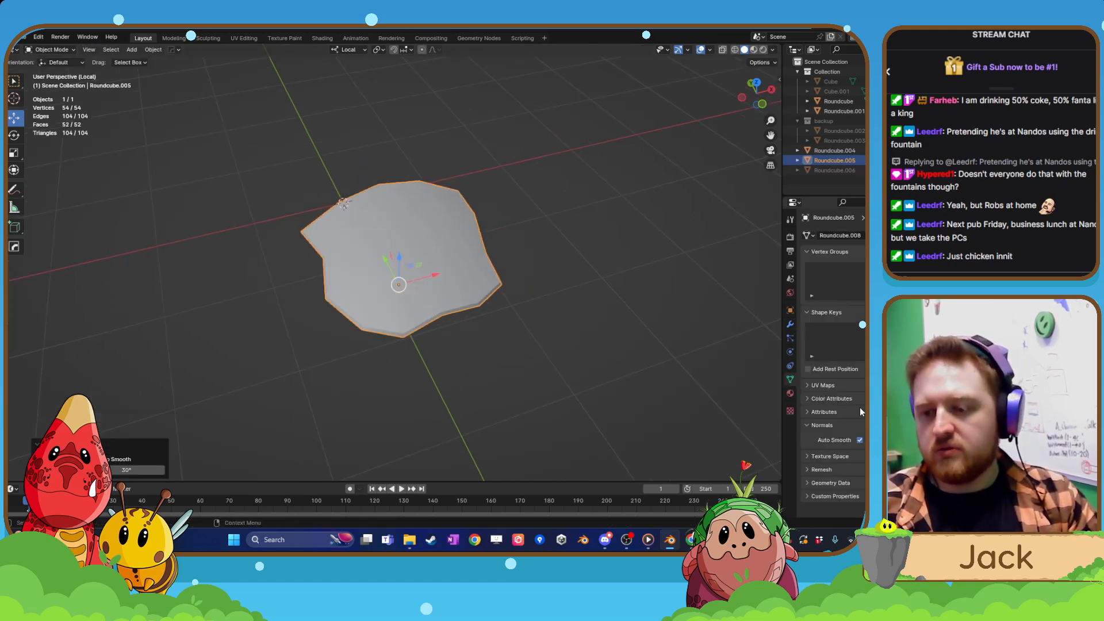
{"action": "middle_click_drag", "start_coordinate": [483, 351], "coordinate": [397, 289]}
{"action": "left_click_drag", "start_coordinate": [886, 440], "coordinate": [912, 441]}
{"action": "middle_click_drag", "start_coordinate": [425, 277], "coordinate": [395, 327]}
Leave Local View to show the whole creature, and select the plate on the head in a front view.
{"action": "key", "text": "KP_Divide"}
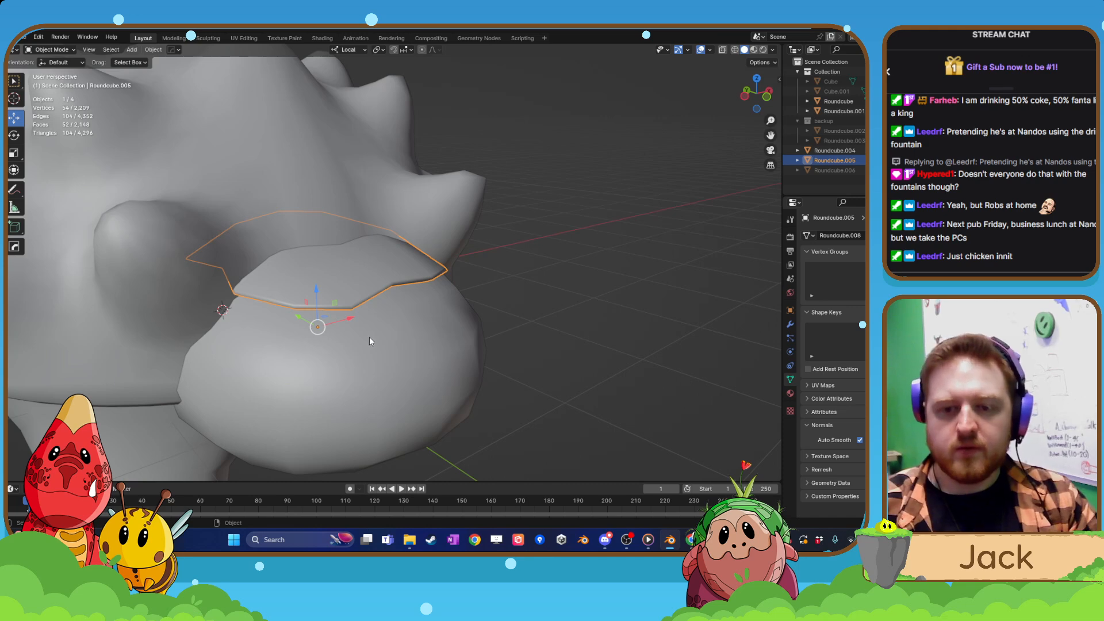
{"action": "scroll", "coordinate": [369, 337], "scroll_direction": "down", "scroll_amount": 4}
{"action": "left_click", "coordinate": [502, 339]}
{"action": "middle_click_drag", "start_coordinate": [502, 339], "coordinate": [358, 215]}
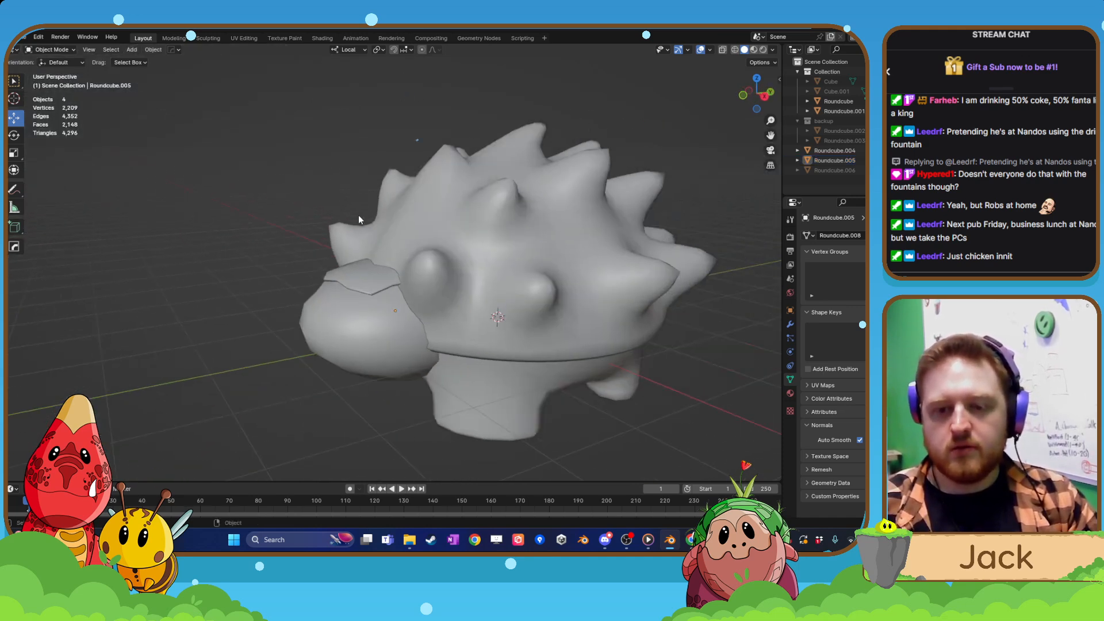
{"action": "left_click", "coordinate": [358, 215]}
{"action": "middle_click_drag", "start_coordinate": [357, 291], "coordinate": [425, 264]}
{"action": "scroll", "coordinate": [425, 264], "scroll_direction": "up", "scroll_amount": 2}
{"action": "scroll", "coordinate": [425, 264], "scroll_direction": "up", "scroll_amount": 4}
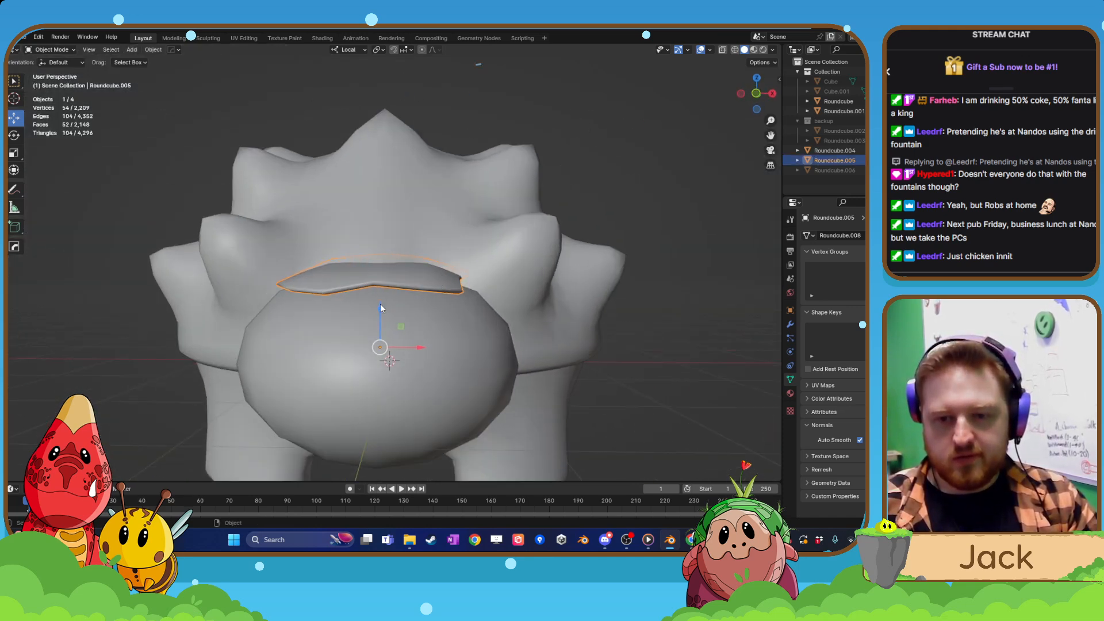
Lower the head plate by about 0.049 m along its local Z axis.
{"action": "key", "text": "g"}
{"action": "key", "text": "z"}
{"action": "left_click_drag", "start_coordinate": [382, 320], "coordinate": [383, 313]}
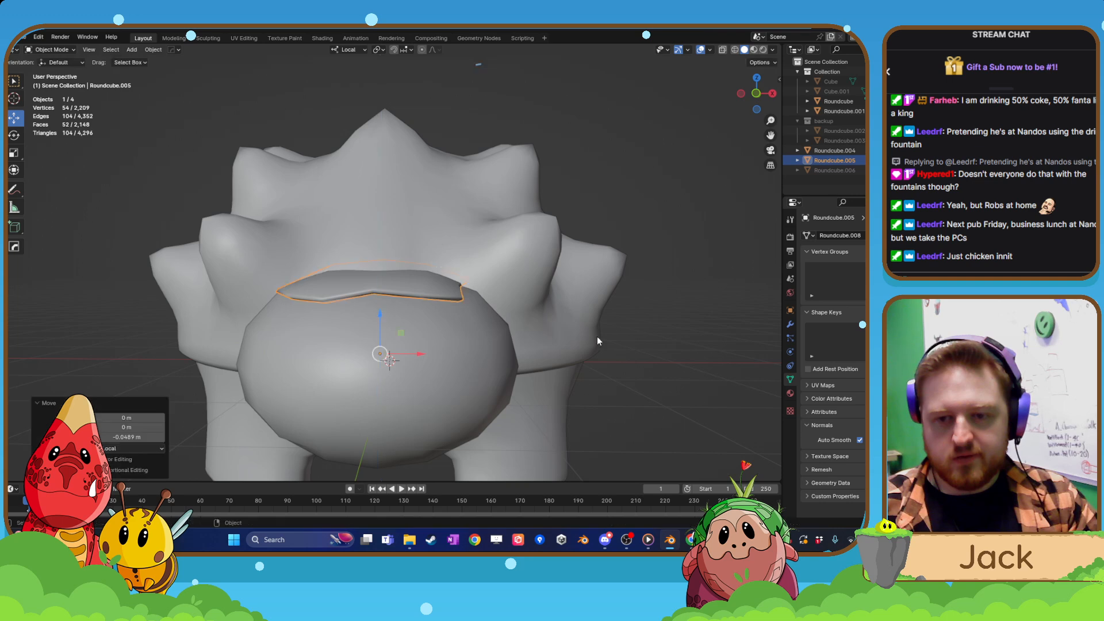
{"action": "left_click", "coordinate": [610, 338]}
{"action": "middle_click_drag", "start_coordinate": [610, 337], "coordinate": [384, 339]}
{"action": "scroll", "coordinate": [412, 257], "scroll_direction": "up", "scroll_amount": 3}
{"action": "left_click", "coordinate": [412, 263]}
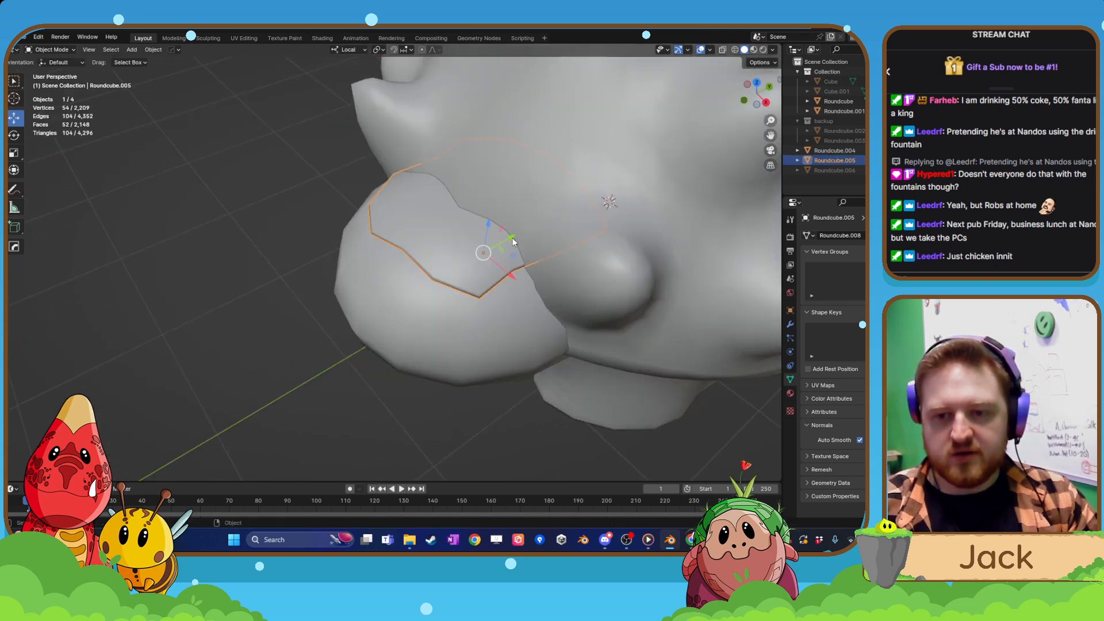
Shift the head plate about 0.38 m in the negative local Y direction and lower it about 0.071 m along local Z.
{"action": "left_click_drag", "start_coordinate": [514, 242], "coordinate": [470, 259]}
{"action": "middle_click_drag", "start_coordinate": [470, 258], "coordinate": [440, 205]}
{"action": "key", "text": "g"}
{"action": "key", "text": "z"}
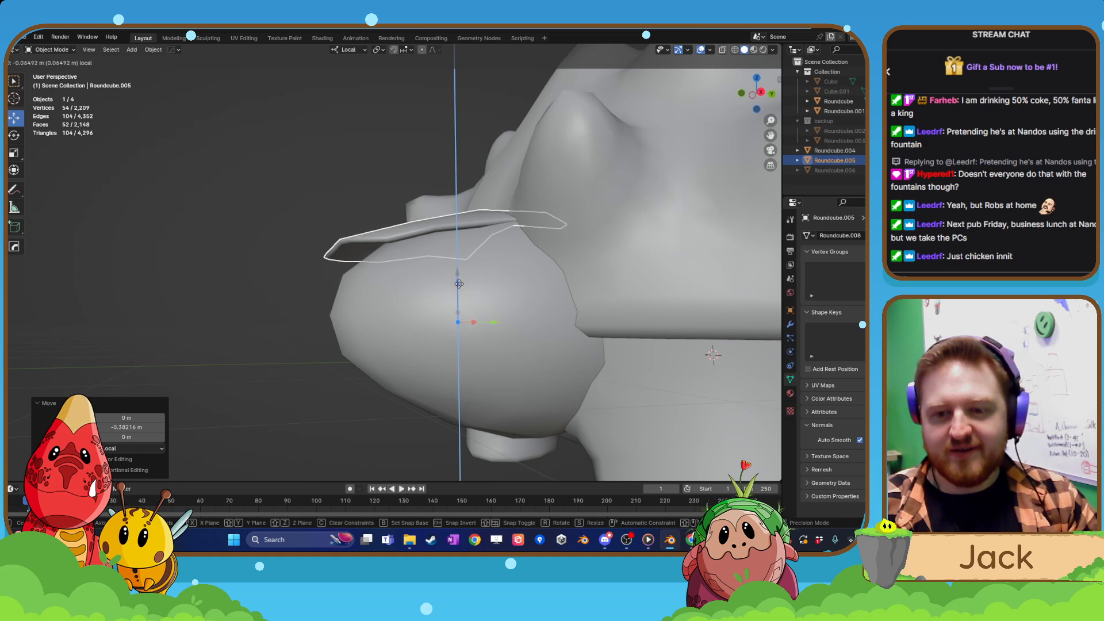
{"action": "left_click", "coordinate": [413, 281]}
{"action": "middle_click_drag", "start_coordinate": [413, 282], "coordinate": [483, 328]}
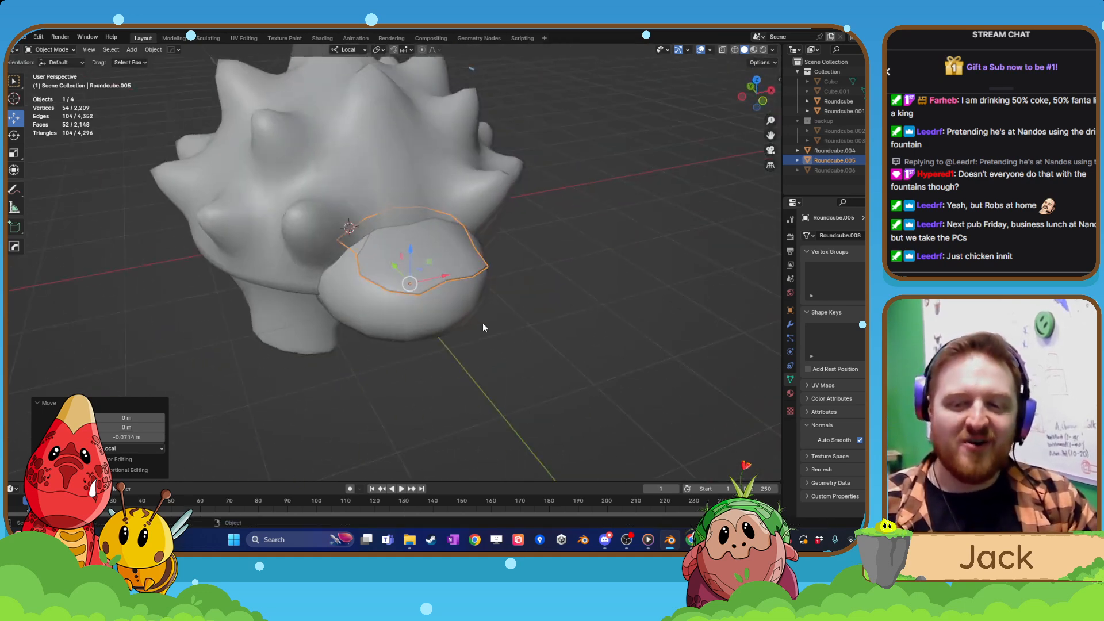
Raise the head plate by about 0.039 m along its local Z axis.
{"action": "key", "text": "g"}
{"action": "key", "text": "z"}
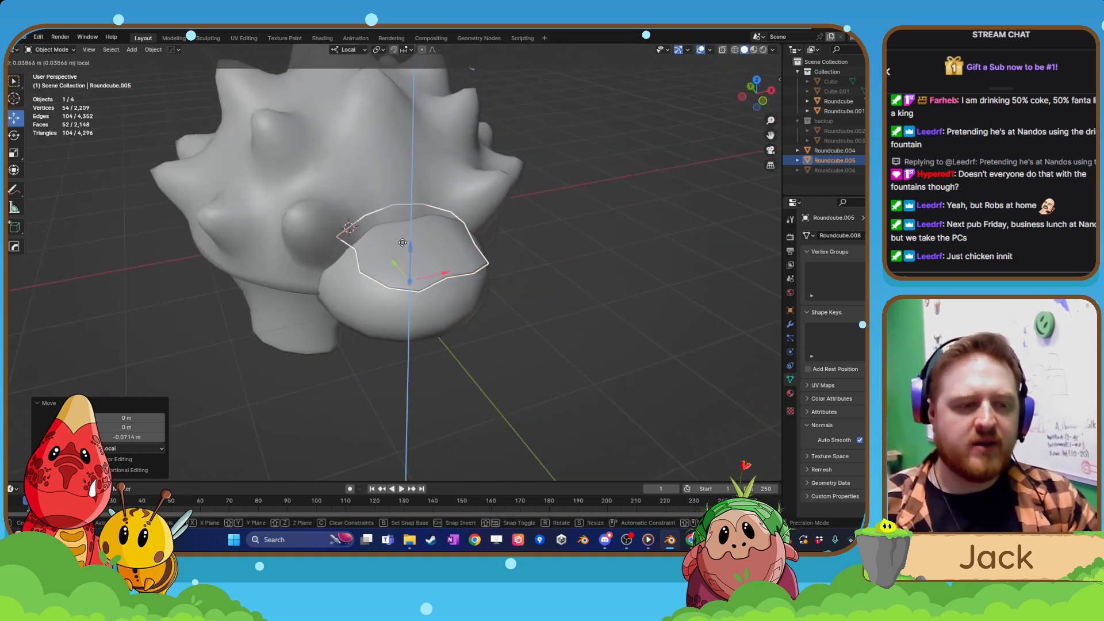
{"action": "left_click", "coordinate": [402, 243]}
{"action": "middle_click_drag", "start_coordinate": [402, 242], "coordinate": [412, 235]}
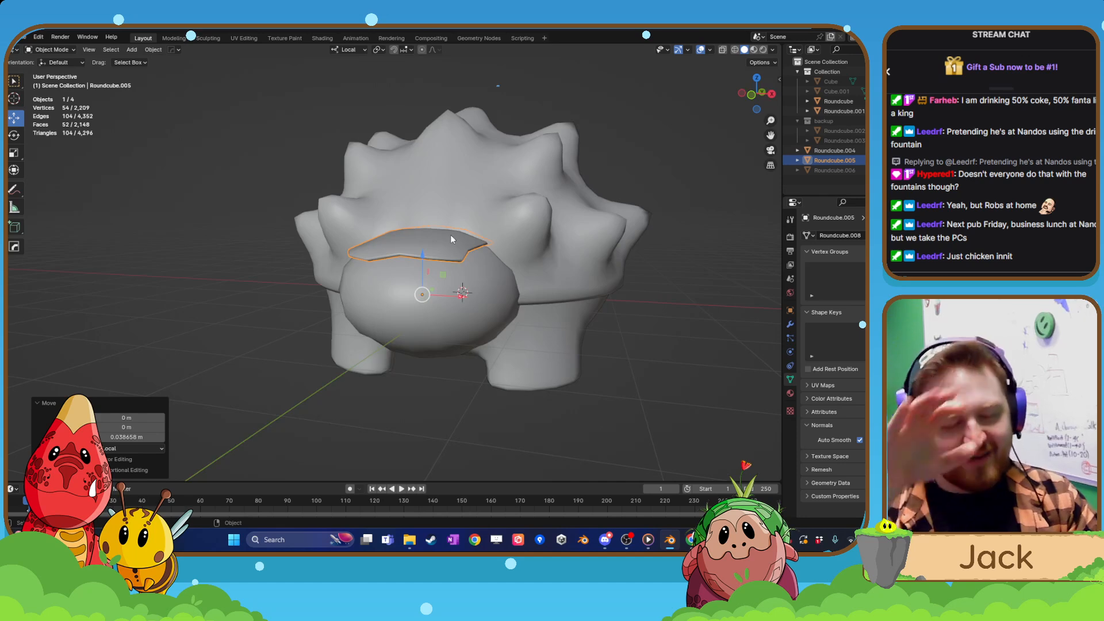
Move the head plate about 0.30 m along positive local Y, nudge its height slightly, and deselect it.
{"action": "scroll", "coordinate": [437, 184], "scroll_direction": "up", "scroll_amount": 2}
{"action": "middle_click_drag", "start_coordinate": [437, 184], "coordinate": [512, 369]}
{"action": "key", "text": "g"}
{"action": "key", "text": "y"}
{"action": "left_click", "coordinate": [478, 306]}
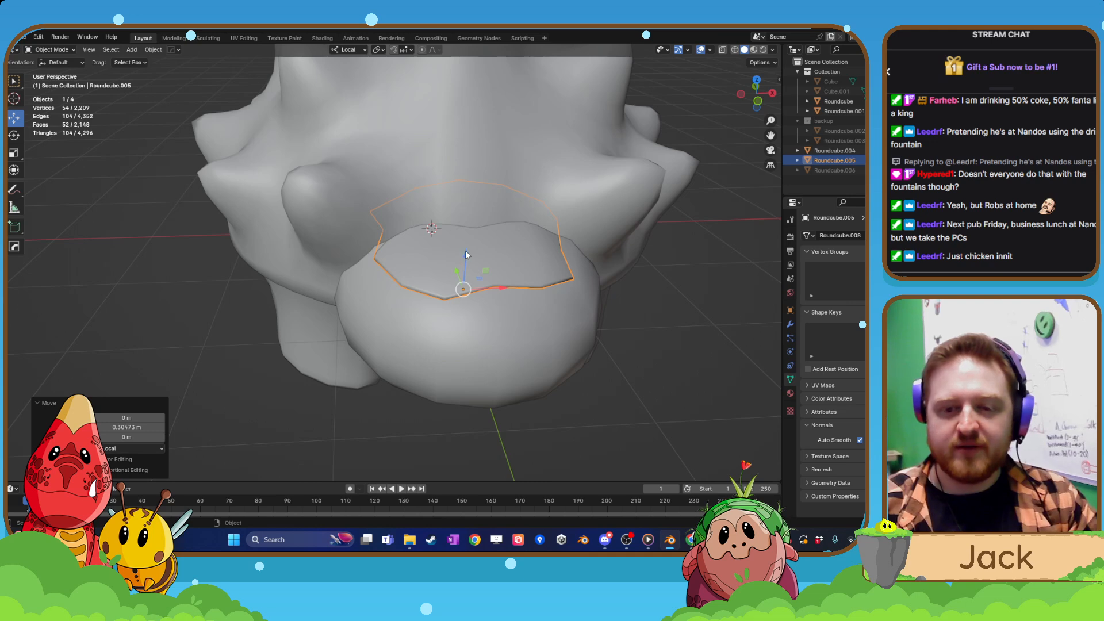
{"action": "left_click_drag", "start_coordinate": [465, 250], "coordinate": [466, 253]}
{"action": "left_click", "coordinate": [644, 347]}
{"action": "scroll", "coordinate": [645, 346], "scroll_direction": "down", "scroll_amount": 3}
{"action": "middle_click_drag", "start_coordinate": [645, 346], "coordinate": [354, 409]}
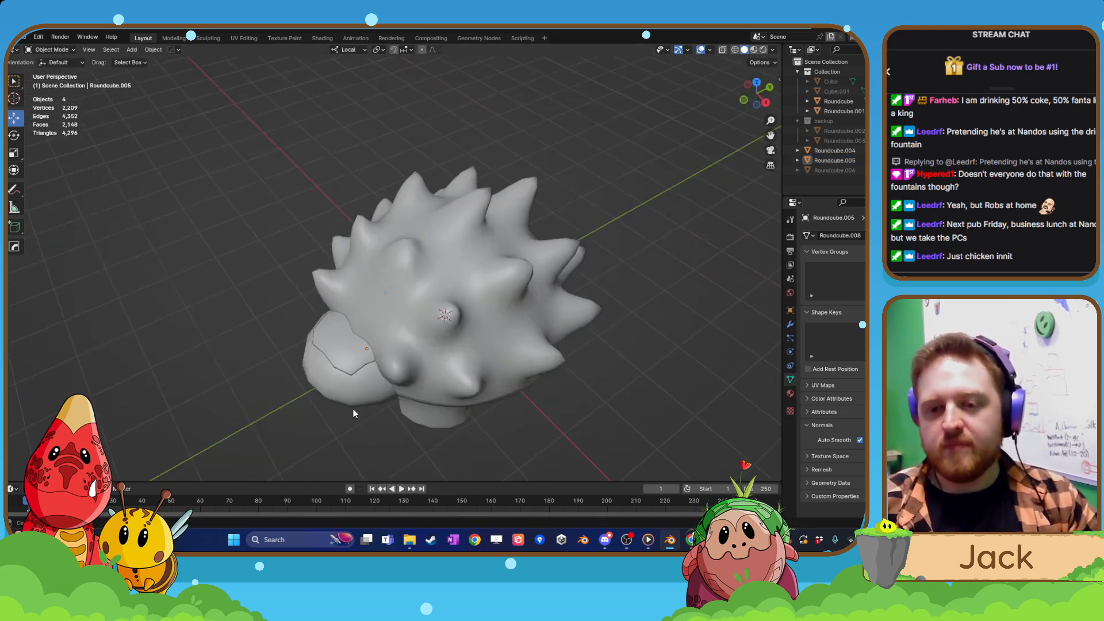
Examine the plate's fit on the head and the creature's overall shape from the front and the rear.
{"action": "left_click", "coordinate": [370, 339]}
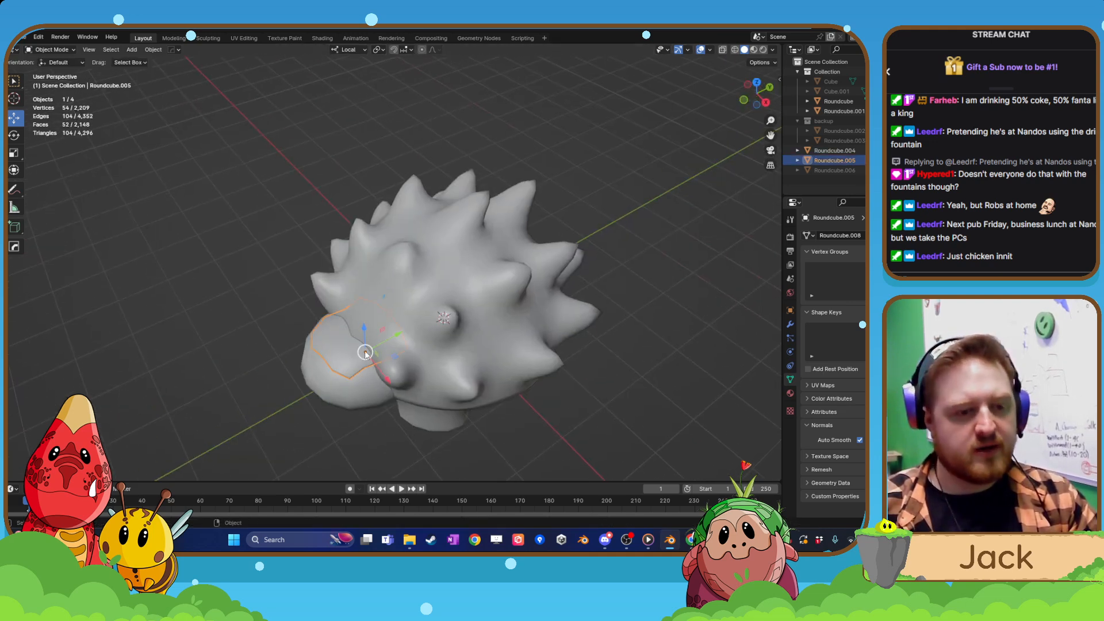
{"action": "middle_click_drag", "start_coordinate": [365, 353], "coordinate": [459, 390]}
{"action": "key", "text": "Tab"}
{"action": "key", "text": "Tab"}
{"action": "scroll", "coordinate": [467, 327], "scroll_direction": "down", "scroll_amount": 3}
{"action": "middle_click_drag", "start_coordinate": [468, 326], "coordinate": [382, 307]}
{"action": "scroll", "coordinate": [378, 357], "scroll_direction": "up", "scroll_amount": 3}
{"action": "middle_click_drag", "start_coordinate": [384, 347], "coordinate": [418, 351]}
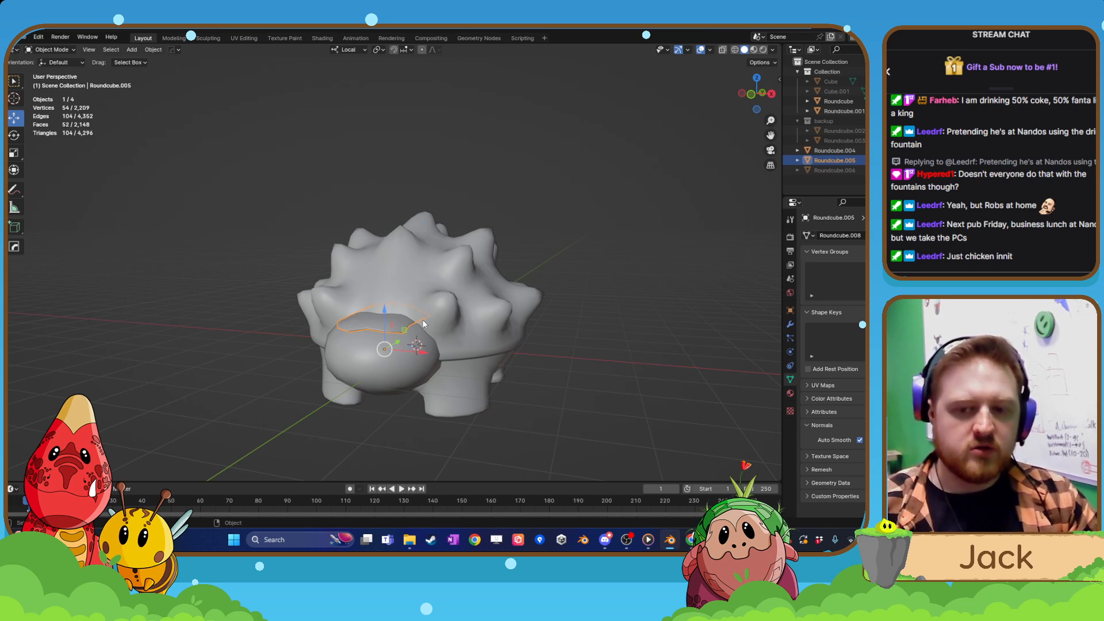
{"action": "middle_click_drag", "start_coordinate": [426, 290], "coordinate": [300, 403]}
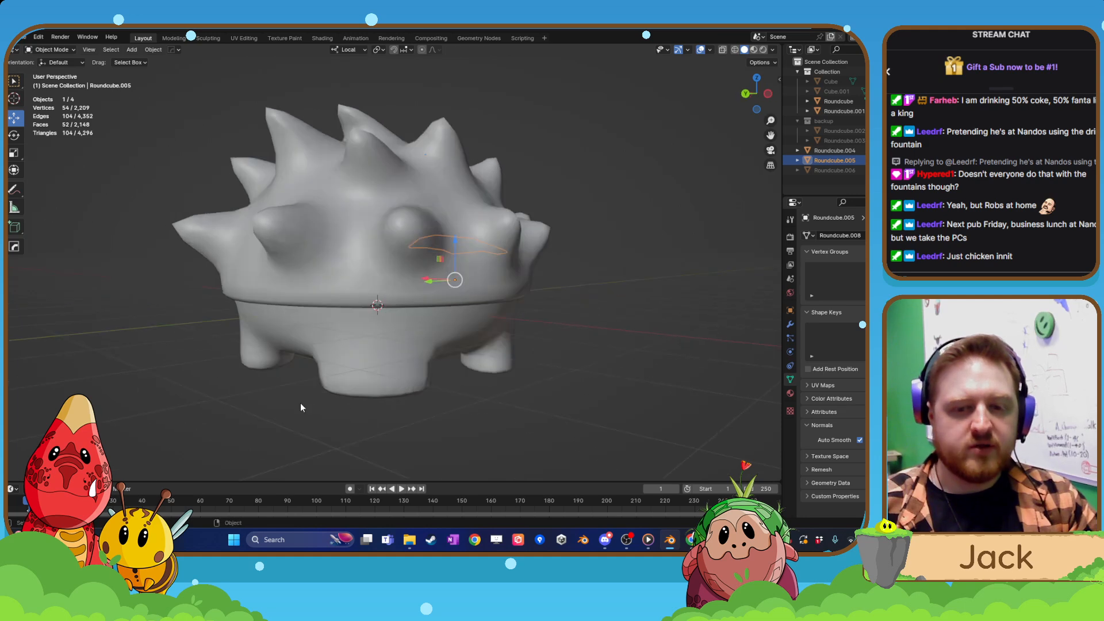
Open the lower body's mesh for editing and select the vertex at the centre of its rear.
{"action": "left_click", "coordinate": [430, 374]}
{"action": "scroll", "coordinate": [429, 374], "scroll_direction": "down", "scroll_amount": 3}
{"action": "middle_click_drag", "start_coordinate": [431, 378], "coordinate": [432, 276]}
{"action": "left_click", "coordinate": [413, 233]}
{"action": "middle_click_drag", "start_coordinate": [413, 235], "coordinate": [391, 276]}
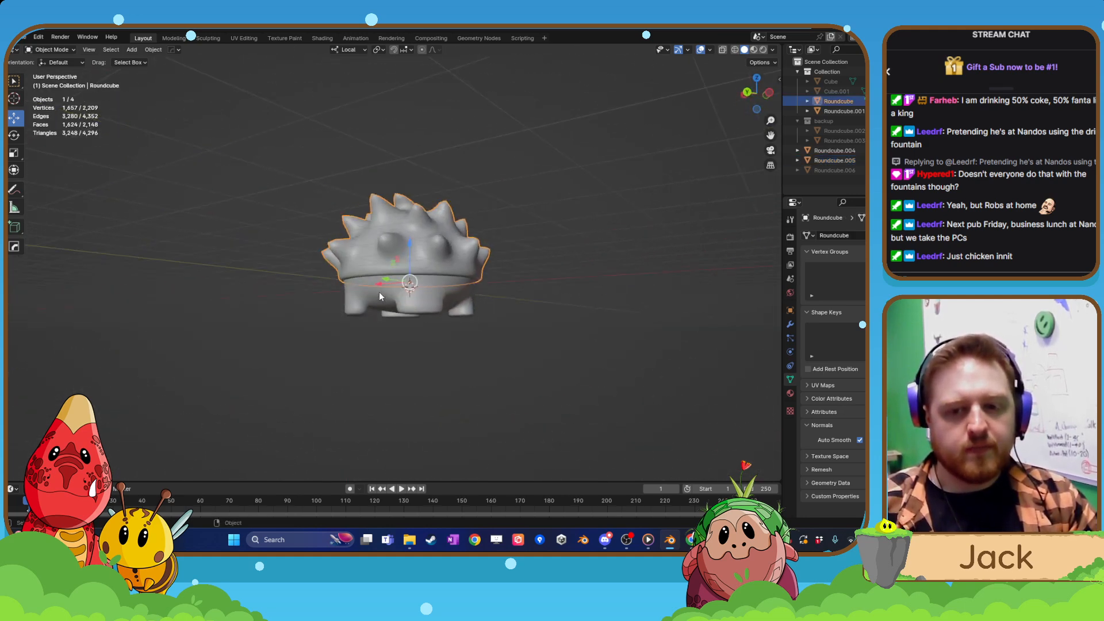
{"action": "left_click", "coordinate": [381, 294]}
{"action": "middle_click_drag", "start_coordinate": [368, 328], "coordinate": [399, 305]}
{"action": "key", "text": "Tab"}
{"action": "left_click", "coordinate": [401, 315]}
{"action": "scroll", "coordinate": [374, 276], "scroll_direction": "up", "scroll_amount": 5}
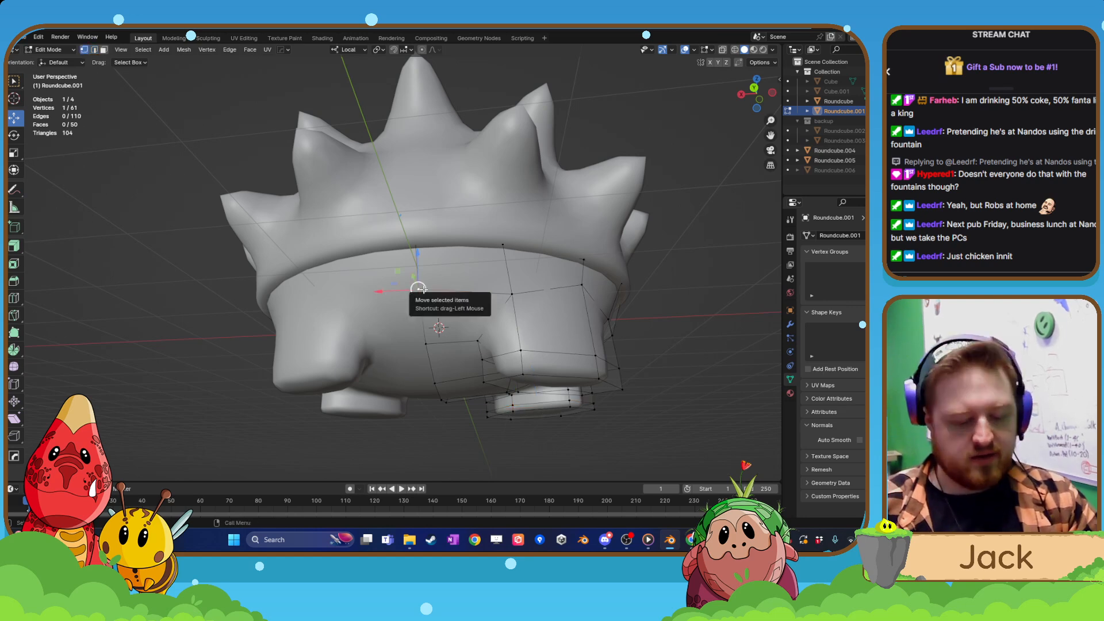
Try deleting the selected vertex at the rear centre of the lower body.
{"action": "key", "text": "x"}
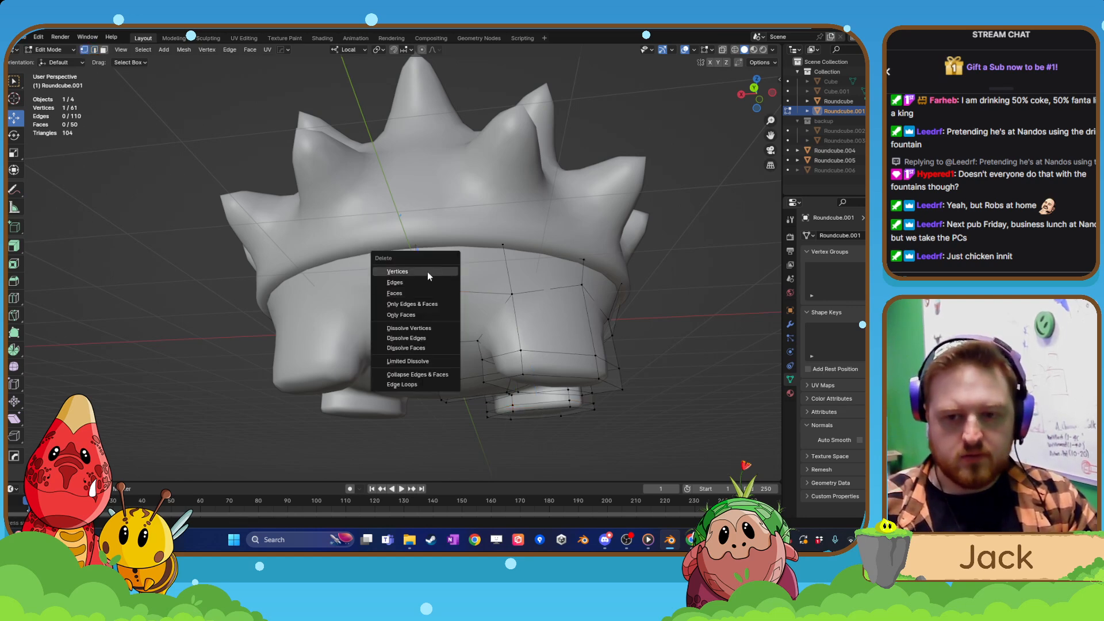
{"action": "left_click", "coordinate": [426, 272]}
{"action": "middle_click_drag", "start_coordinate": [427, 271], "coordinate": [97, 259]}
{"action": "key", "text": "ctrl+z"}
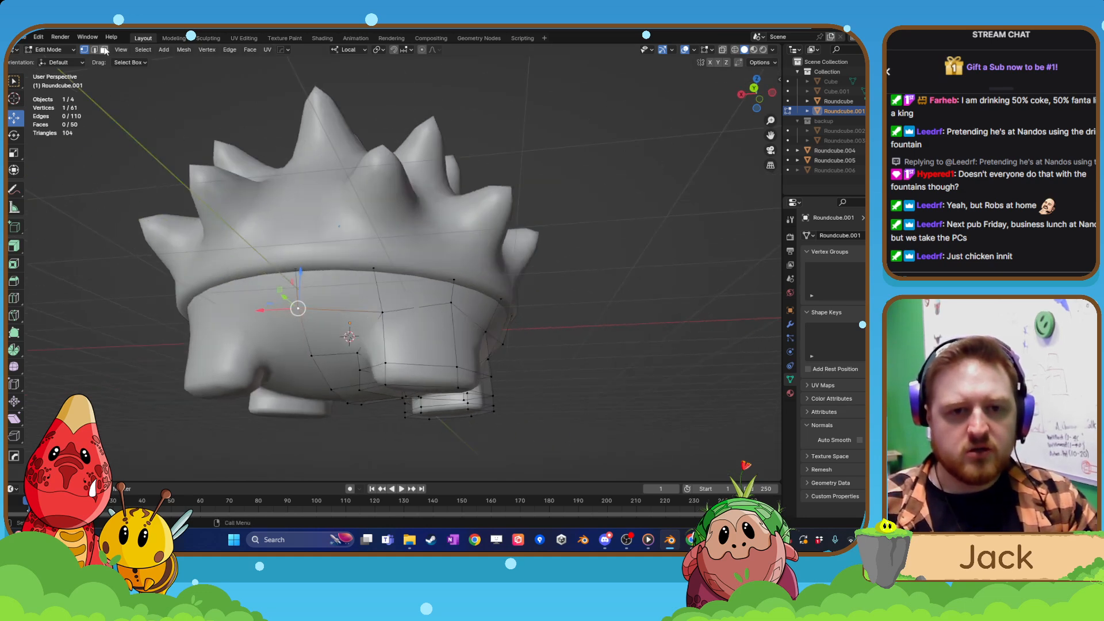
Try insetting the two stacked faces beside the mirror line on the body's rear.
{"action": "left_click", "coordinate": [317, 301]}
{"action": "left_click", "coordinate": [329, 337], "text": "shift"}
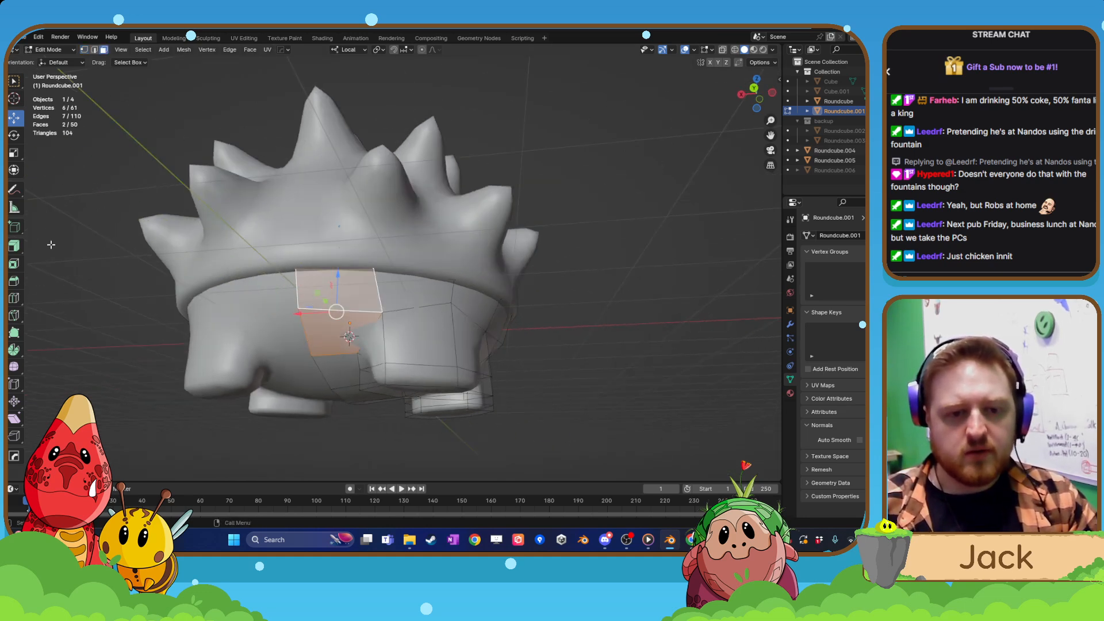
{"action": "left_click", "coordinate": [13, 263]}
{"action": "left_click_drag", "start_coordinate": [372, 316], "coordinate": [360, 311]}
{"action": "key", "text": "ctrl+z"}
{"action": "scroll", "coordinate": [337, 326], "scroll_direction": "up", "scroll_amount": 3}
{"action": "middle_click_drag", "start_coordinate": [338, 325], "coordinate": [349, 323]}
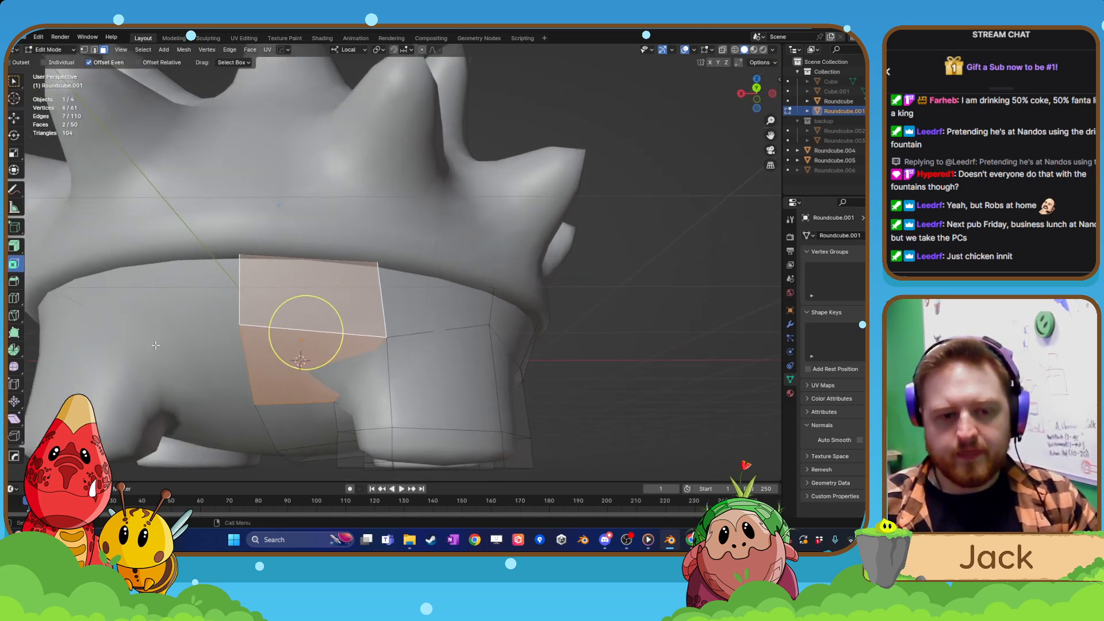
Add one centred vertical loop cut through the rear faces beside the mirror line.
{"action": "left_click", "coordinate": [15, 299]}
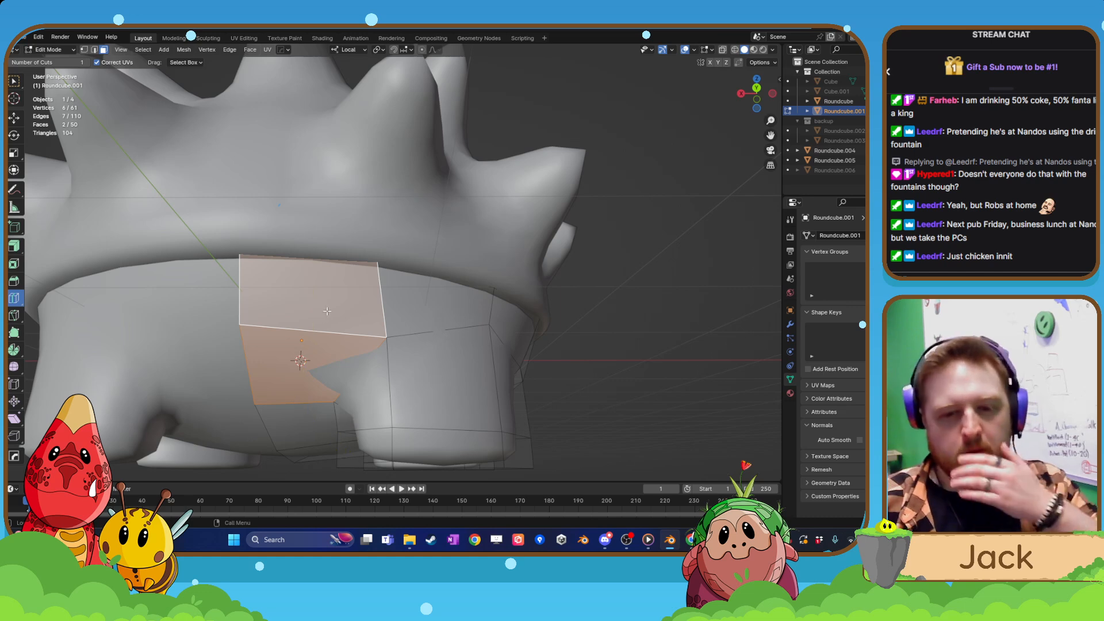
{"action": "left_click", "coordinate": [324, 322]}
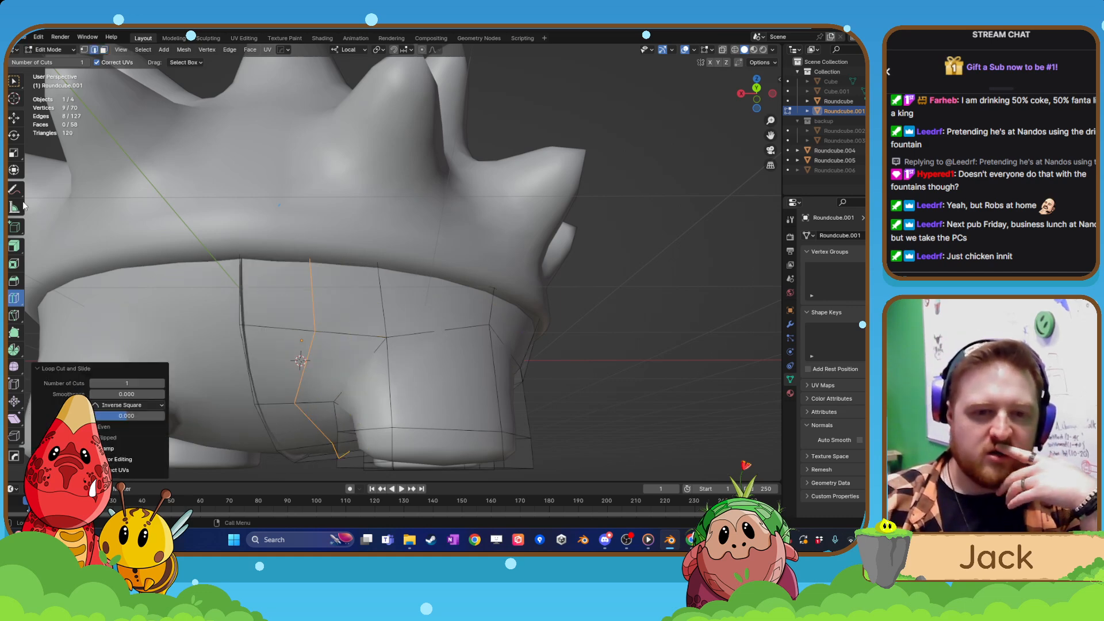
{"action": "left_click", "coordinate": [14, 118]}
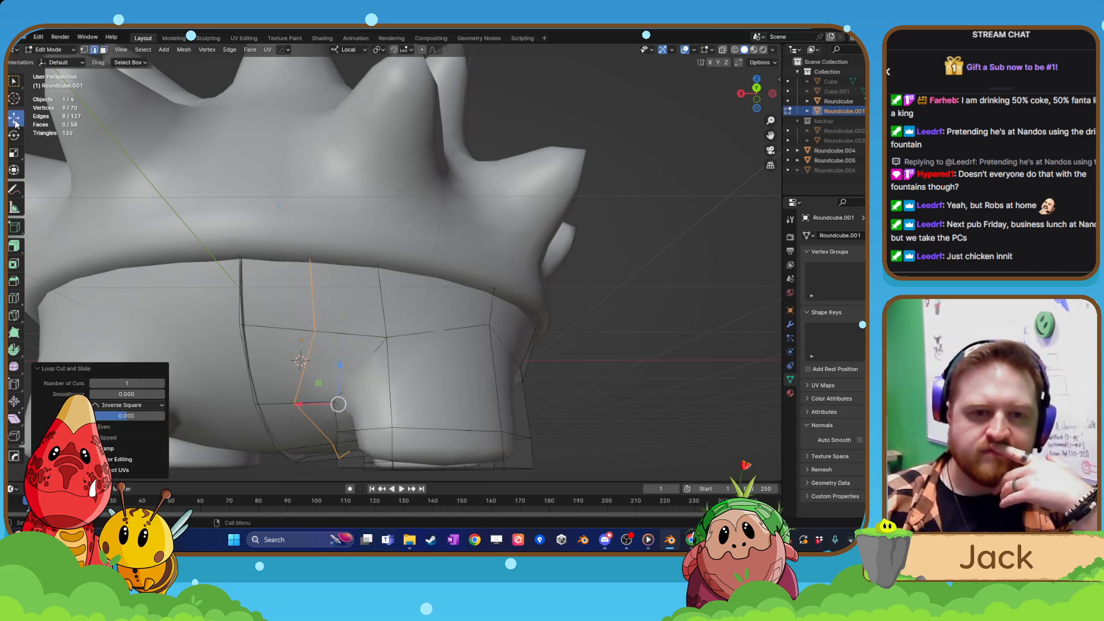
Try deleting the narrow upper face beside the mirror line on the body's rear.
{"action": "left_click", "coordinate": [103, 50]}
{"action": "left_click", "coordinate": [259, 279]}
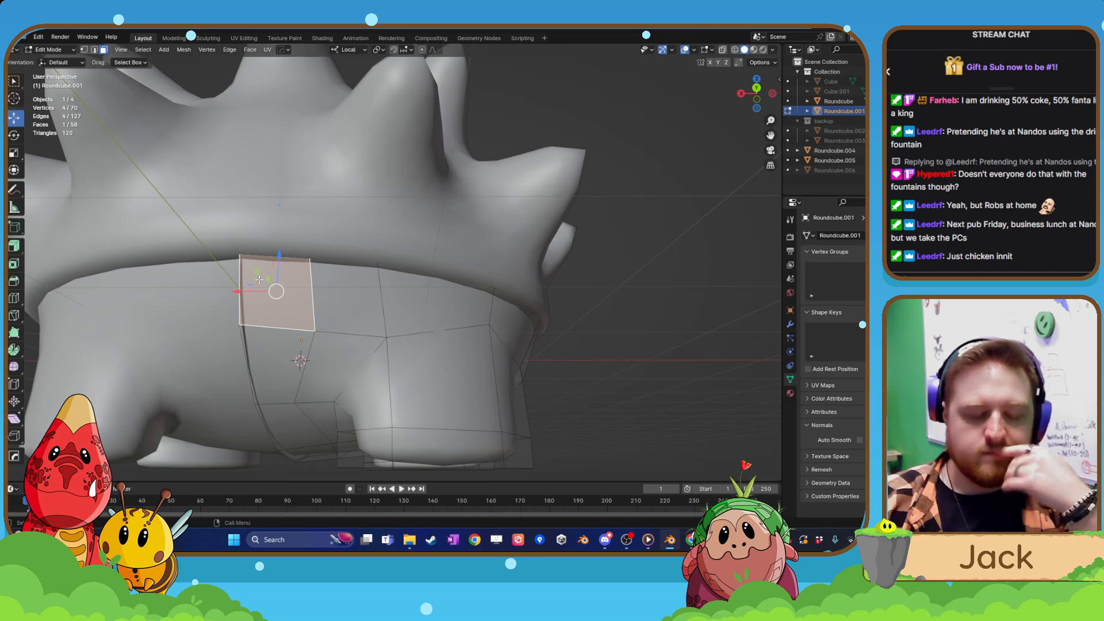
{"action": "key", "text": "x"}
{"action": "left_click", "coordinate": [259, 278]}
{"action": "scroll", "coordinate": [292, 299], "scroll_direction": "down", "scroll_amount": 5}
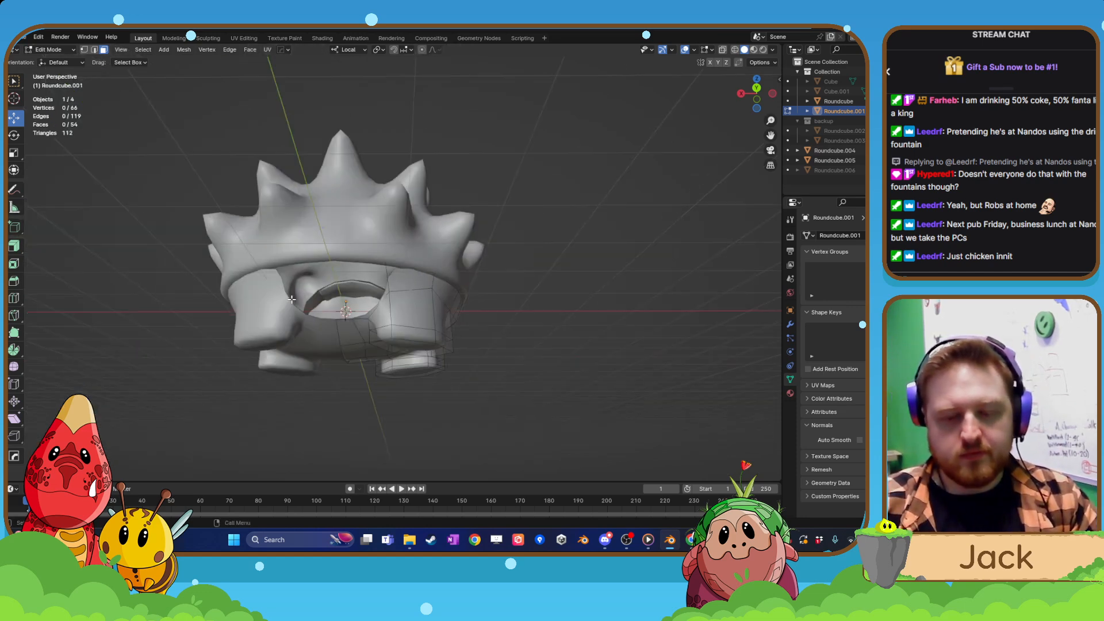
{"action": "key", "text": "ctrl+z"}
{"action": "scroll", "coordinate": [291, 299], "scroll_direction": "up", "scroll_amount": 4}
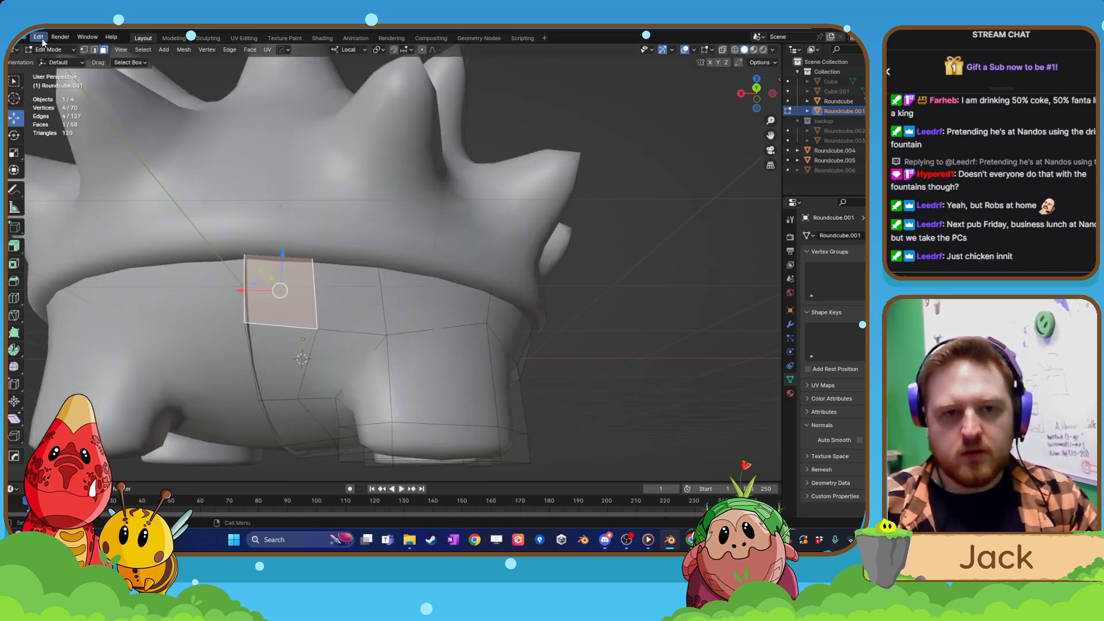
Try deleting the vertex on the mirror line below the upper rear face.
{"action": "left_click", "coordinate": [84, 50]}
{"action": "left_click", "coordinate": [243, 323]}
{"action": "key", "text": "x"}
{"action": "left_click", "coordinate": [244, 323]}
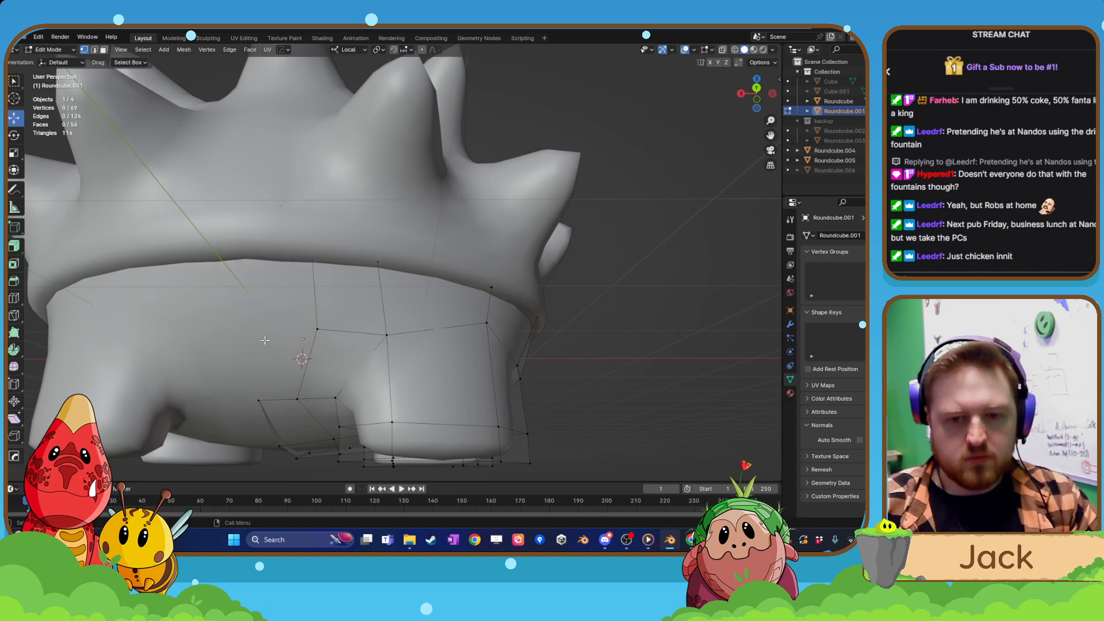
{"action": "mouse_move", "coordinate": [265, 340]}
{"action": "middle_mouse_down"}
{"action": "mouse_move", "coordinate": [313, 338]}
{"action": "mouse_move", "coordinate": [266, 344]}
{"action": "middle_mouse_up"}
{"action": "key", "text": "Tab"}
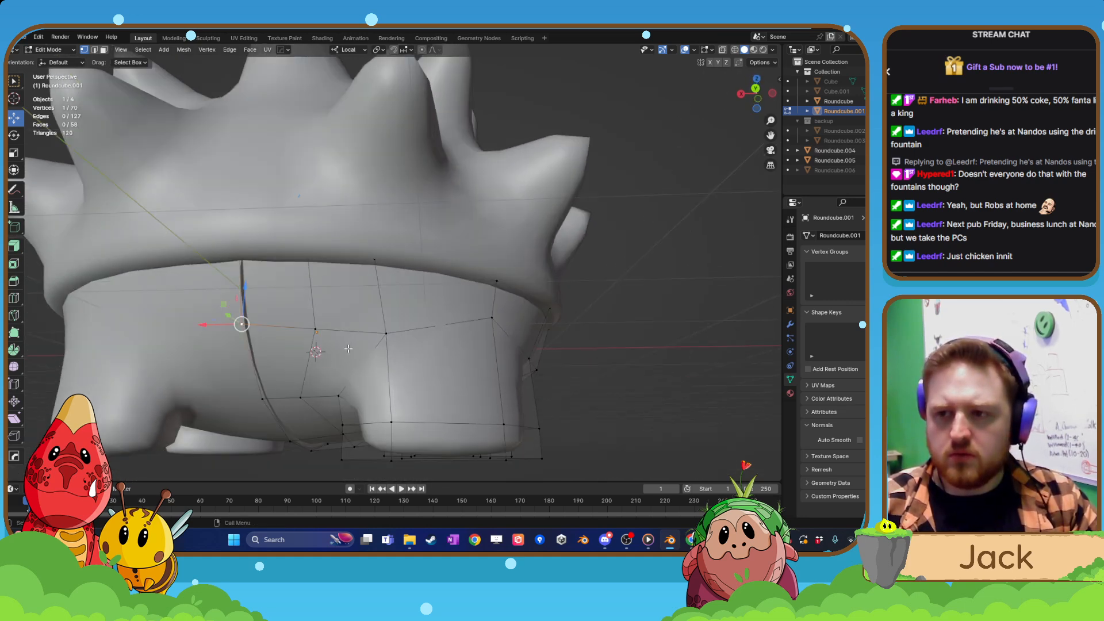
Leave mesh editing and try moving the lower body down and away from the shell.
{"action": "key", "text": "Tab"}
{"action": "left_click", "coordinate": [356, 300]}
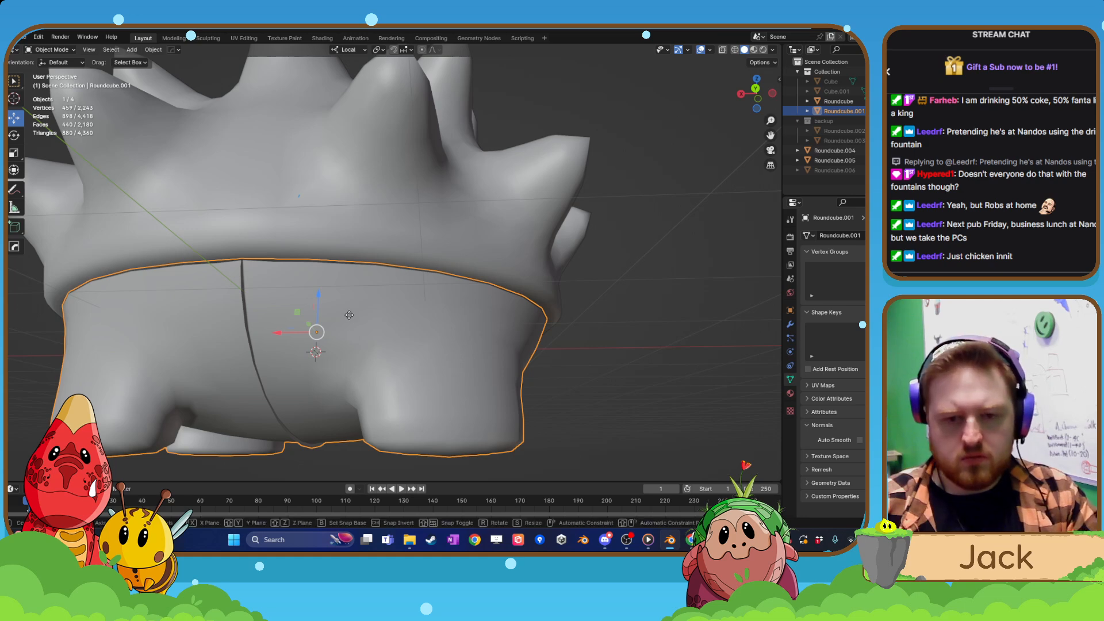
{"action": "key", "text": "g"}
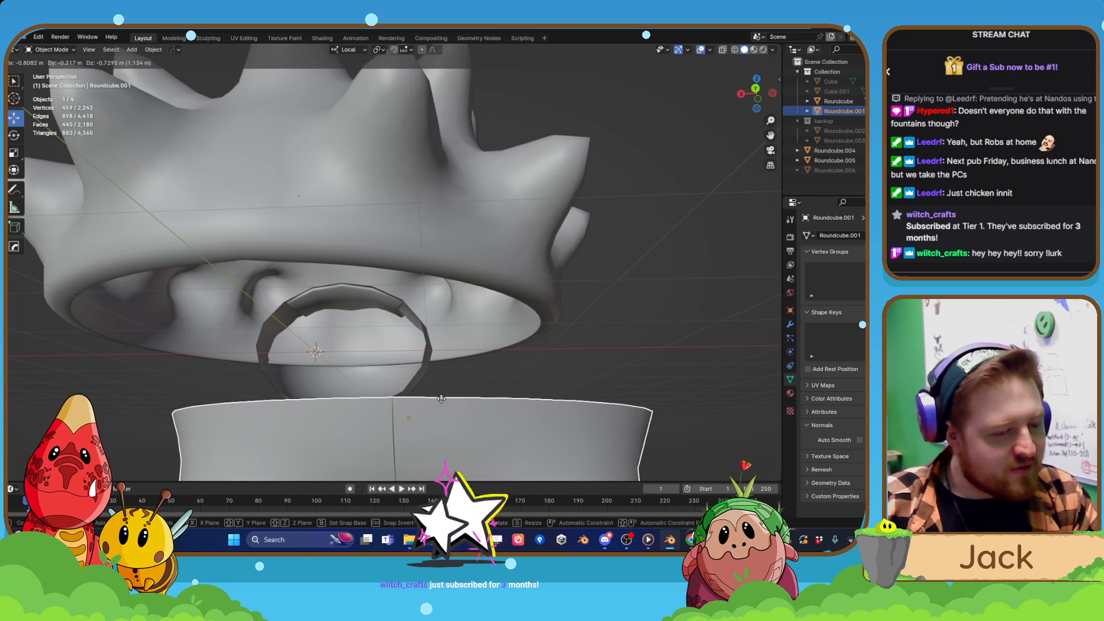
{"action": "left_click", "coordinate": [423, 359]}
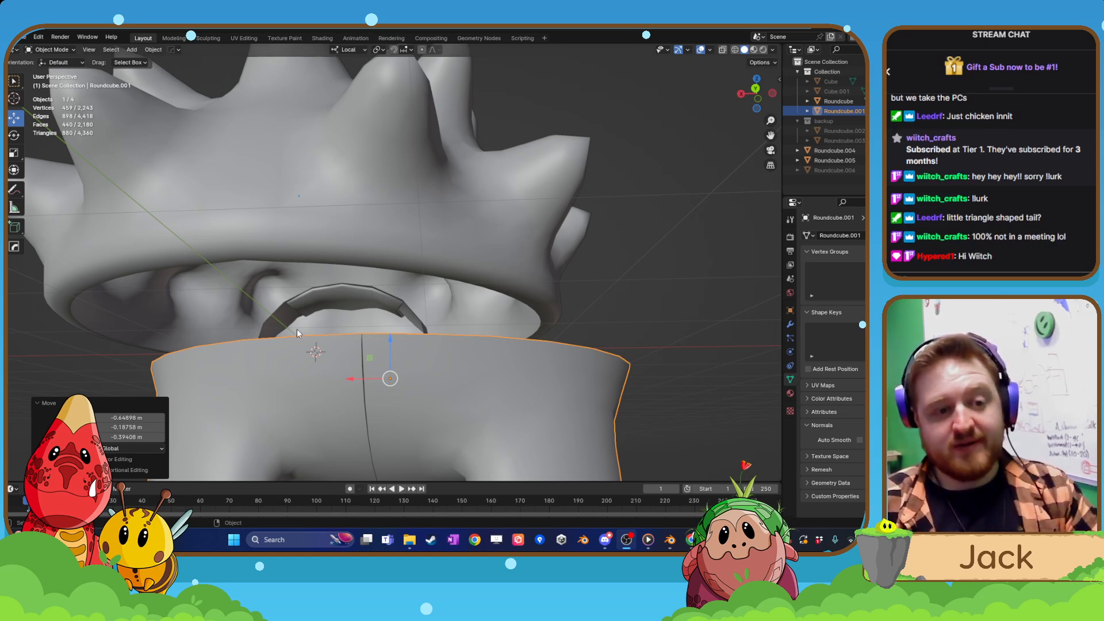
{"action": "scroll", "coordinate": [330, 299], "scroll_direction": "down", "scroll_amount": 5}
{"action": "middle_click_drag", "start_coordinate": [377, 298], "coordinate": [339, 370]}
{"action": "key", "text": "ctrl+z"}
Show the lower body's modifier settings and undo the last change to it.
{"action": "scroll", "coordinate": [424, 321], "scroll_direction": "up", "scroll_amount": 3}
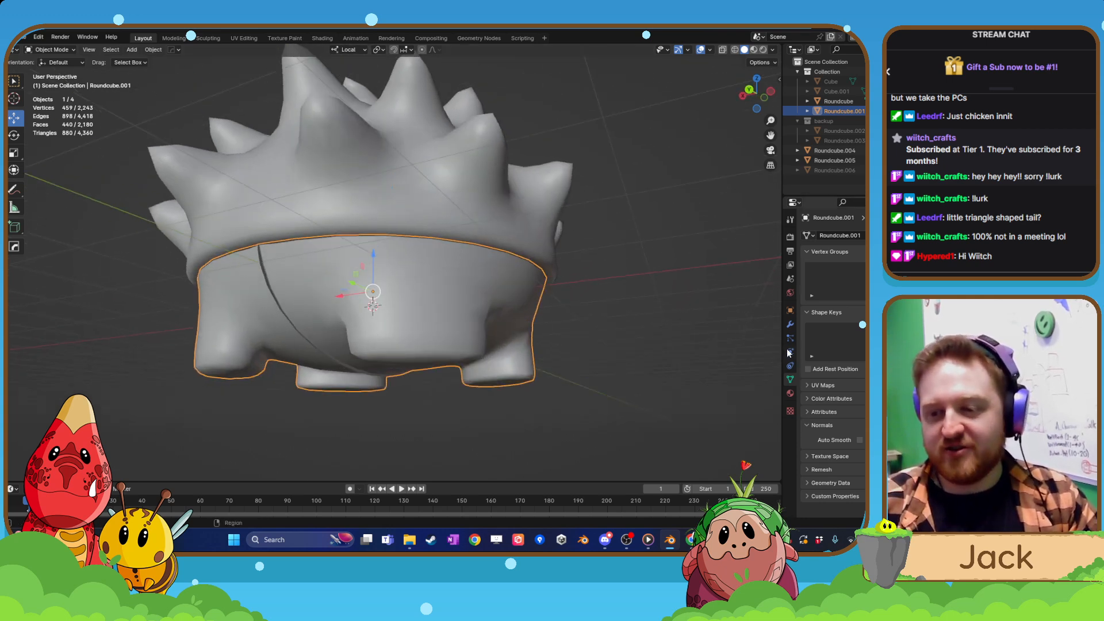
{"action": "left_click", "coordinate": [790, 326]}
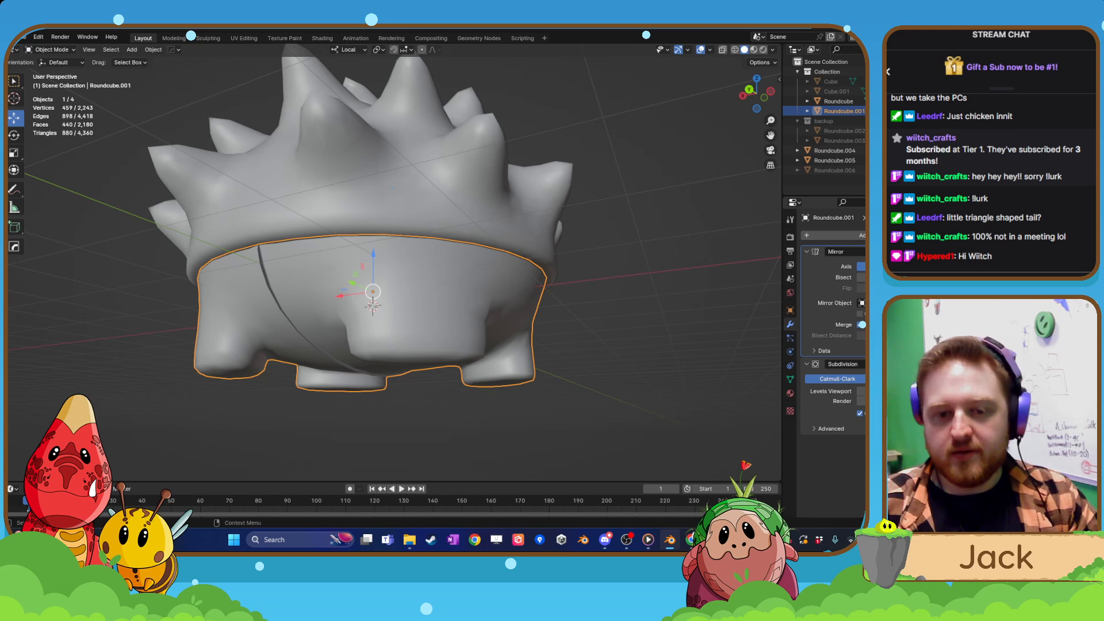
{"action": "key", "text": "ctrl+z"}
{"action": "middle_click_drag", "start_coordinate": [451, 345], "coordinate": [482, 309]}
{"action": "scroll", "coordinate": [465, 295], "scroll_direction": "down", "scroll_amount": 4}
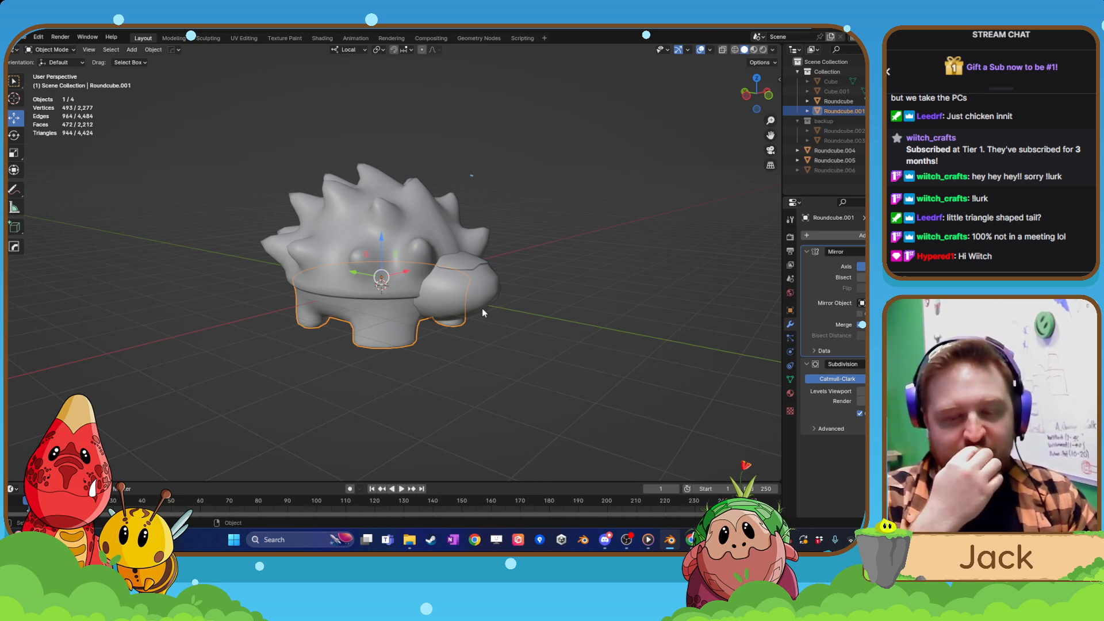
{"action": "scroll", "coordinate": [482, 311], "scroll_direction": "down", "scroll_amount": 4}
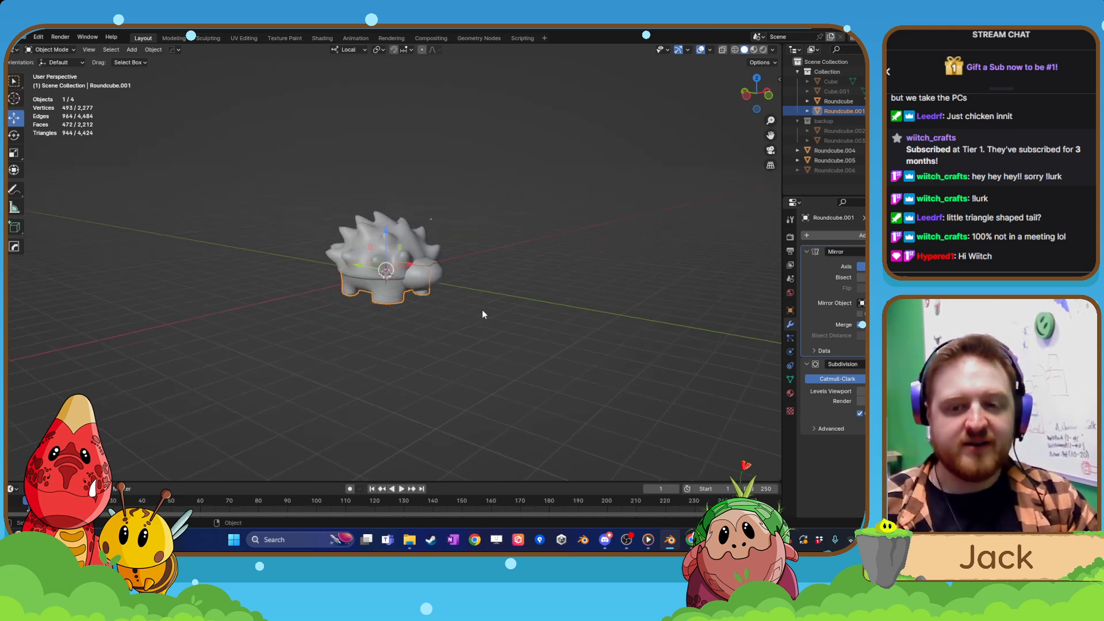
Reopen the lower body's mesh for editing with the vertex on the rear mirror line selected.
{"action": "middle_click_drag", "start_coordinate": [482, 310], "coordinate": [410, 284]}
{"action": "scroll", "coordinate": [499, 326], "scroll_direction": "up", "scroll_amount": 4}
{"action": "left_click", "coordinate": [482, 347]}
{"action": "scroll", "coordinate": [461, 323], "scroll_direction": "up", "scroll_amount": 3}
{"action": "left_click", "coordinate": [381, 292]}
{"action": "scroll", "coordinate": [403, 289], "scroll_direction": "up", "scroll_amount": 2}
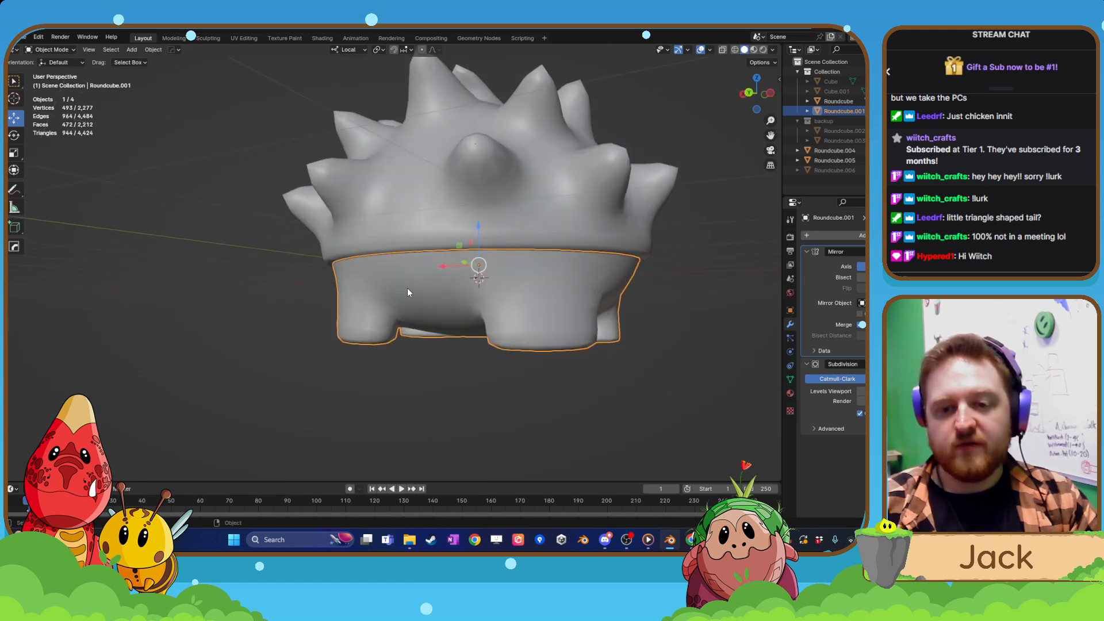
{"action": "key", "text": "Tab"}
{"action": "scroll", "coordinate": [437, 290], "scroll_direction": "up", "scroll_amount": 3}
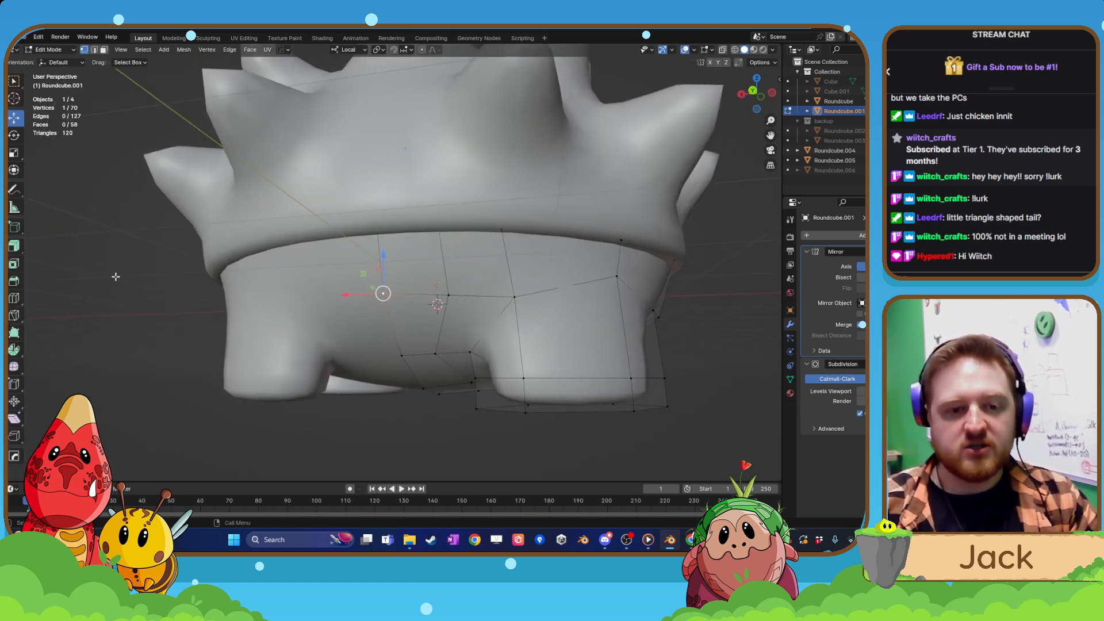
Try deleting the selected vertex on the rear mirror line again.
{"action": "key", "text": "x"}
{"action": "left_click", "coordinate": [384, 287]}
{"action": "mouse_move", "coordinate": [416, 316]}
{"action": "middle_mouse_down"}
{"action": "mouse_move", "coordinate": [392, 323]}
{"action": "mouse_move", "coordinate": [404, 319]}
{"action": "middle_mouse_up"}
{"action": "scroll", "coordinate": [404, 318], "scroll_direction": "down", "scroll_amount": 4}
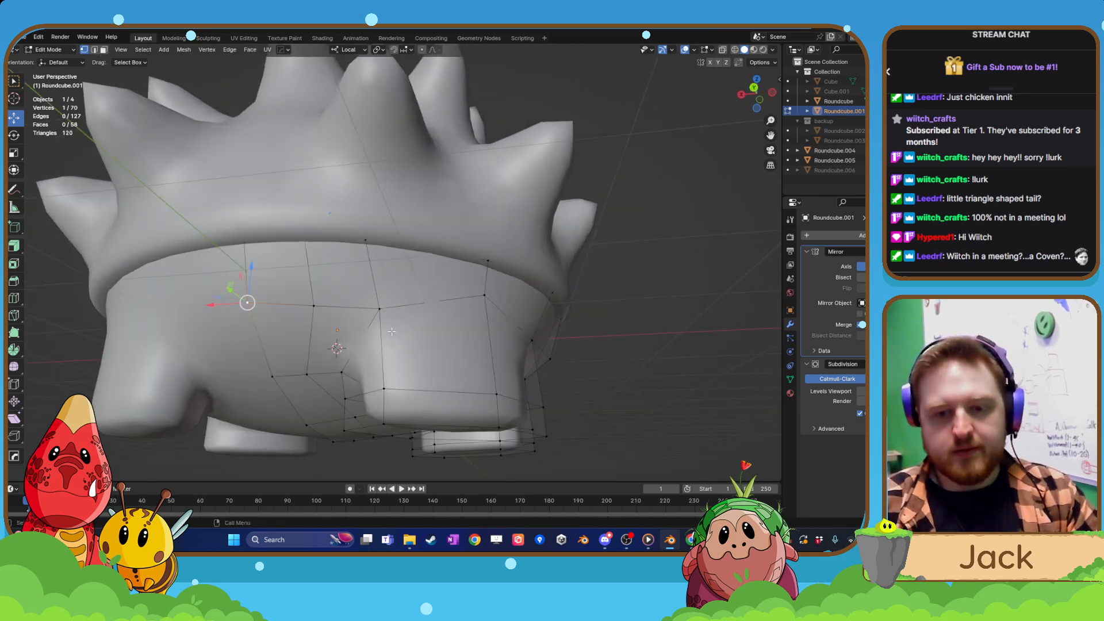
Isolate the lower body in local view and reopen its mesh for editing.
{"action": "key", "text": "Tab"}
{"action": "key", "text": "KP_Divide"}
{"action": "key", "text": "Tab"}
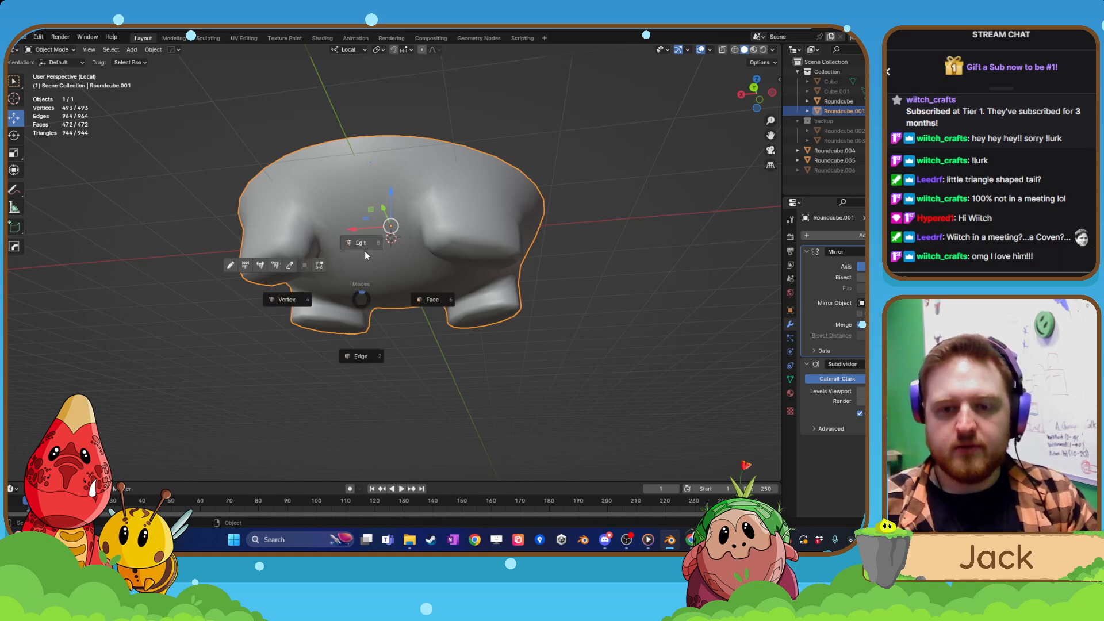
{"action": "left_click", "coordinate": [365, 251]}
Try deleting the vertex on the rear mirror line of the isolated lower body, undoing each attempt.
{"action": "middle_click_drag", "start_coordinate": [393, 236], "coordinate": [399, 303]}
{"action": "scroll", "coordinate": [379, 290], "scroll_direction": "up", "scroll_amount": 1}
{"action": "key", "text": "x"}
{"action": "left_click", "coordinate": [354, 264]}
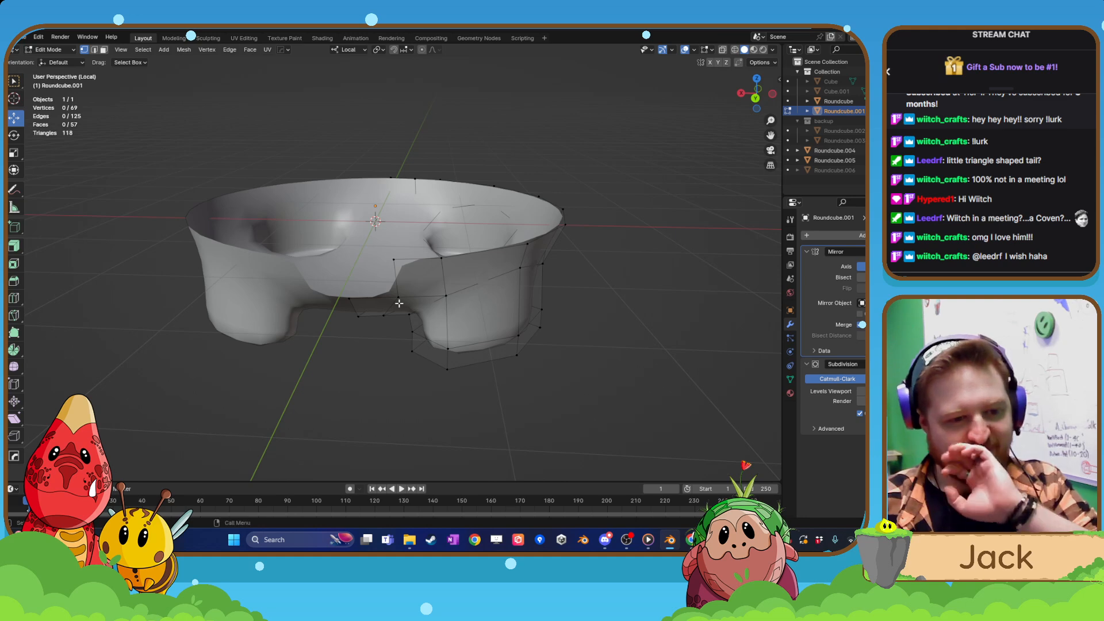
{"action": "key", "text": "ctrl+z"}
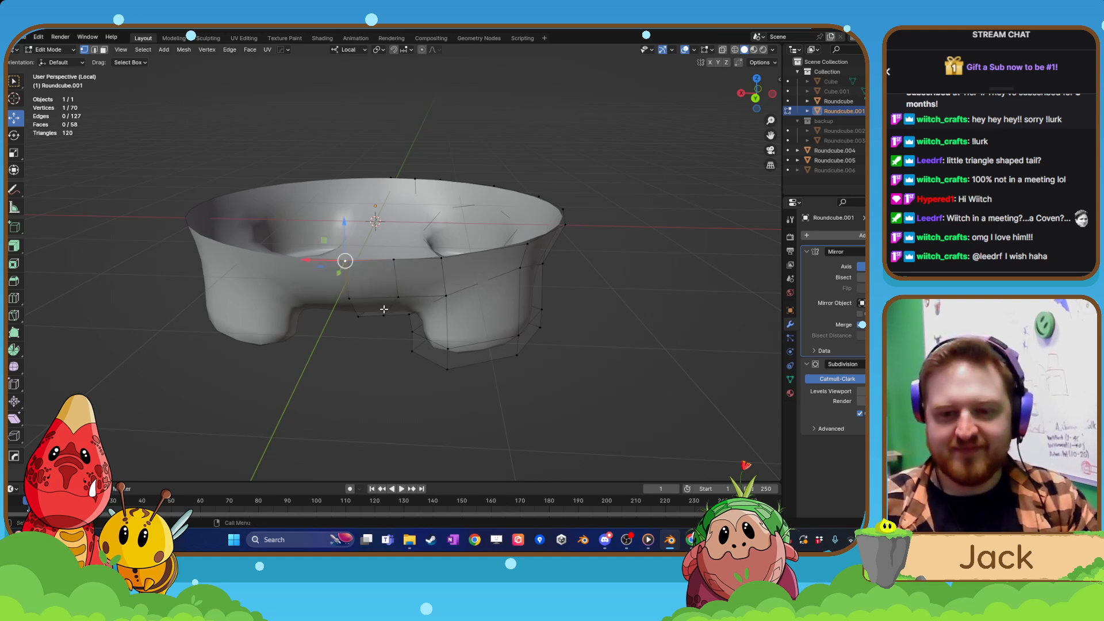
{"action": "middle_click_drag", "start_coordinate": [383, 307], "coordinate": [328, 305]}
{"action": "left_click", "coordinate": [356, 298]}
{"action": "key", "text": "x"}
{"action": "left_click", "coordinate": [360, 274]}
{"action": "key", "text": "ctrl+z"}
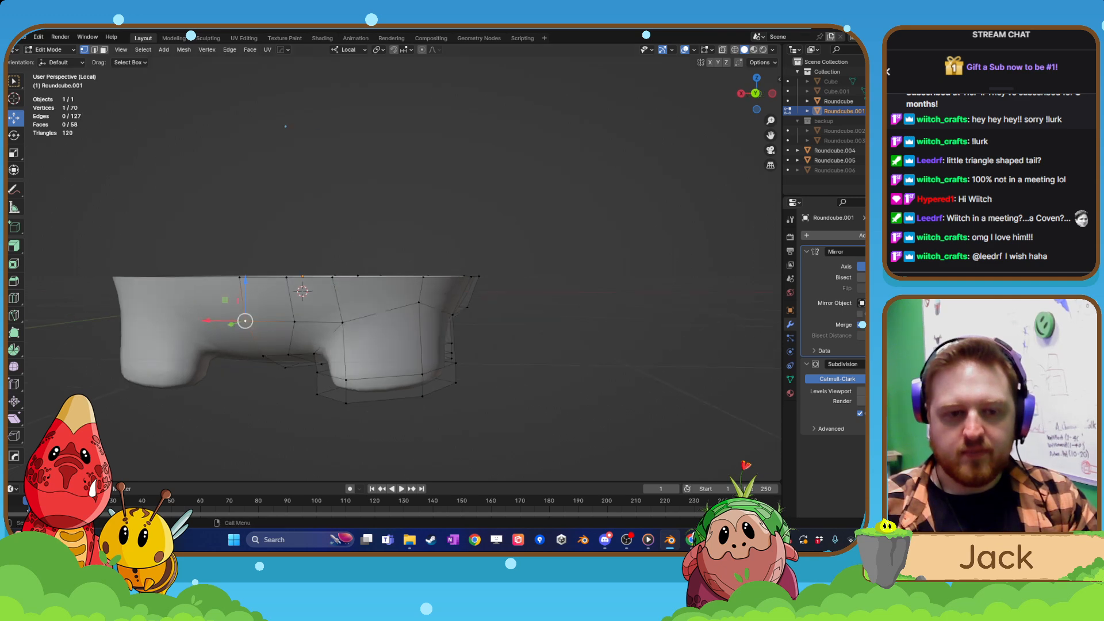
Add a single loop cut around the lower body just below its upper rim.
{"action": "left_click", "coordinate": [21, 298]}
{"action": "left_click_drag", "start_coordinate": [283, 293], "coordinate": [278, 284]}
{"action": "left_click", "coordinate": [15, 121]}
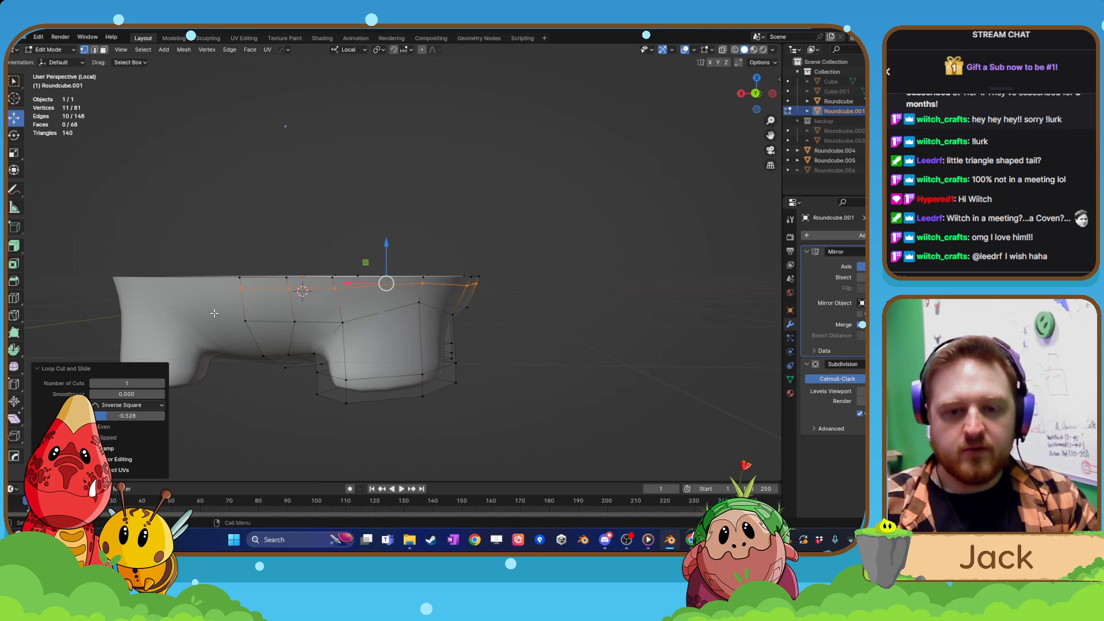
Try deleting the rear mirror-line vertex below the new edge loop and undo the deletion.
{"action": "left_click", "coordinate": [245, 321]}
{"action": "middle_click_drag", "start_coordinate": [244, 320], "coordinate": [269, 330]}
{"action": "key", "text": "x"}
{"action": "left_click", "coordinate": [247, 322]}
{"action": "key", "text": "ctrl+z"}
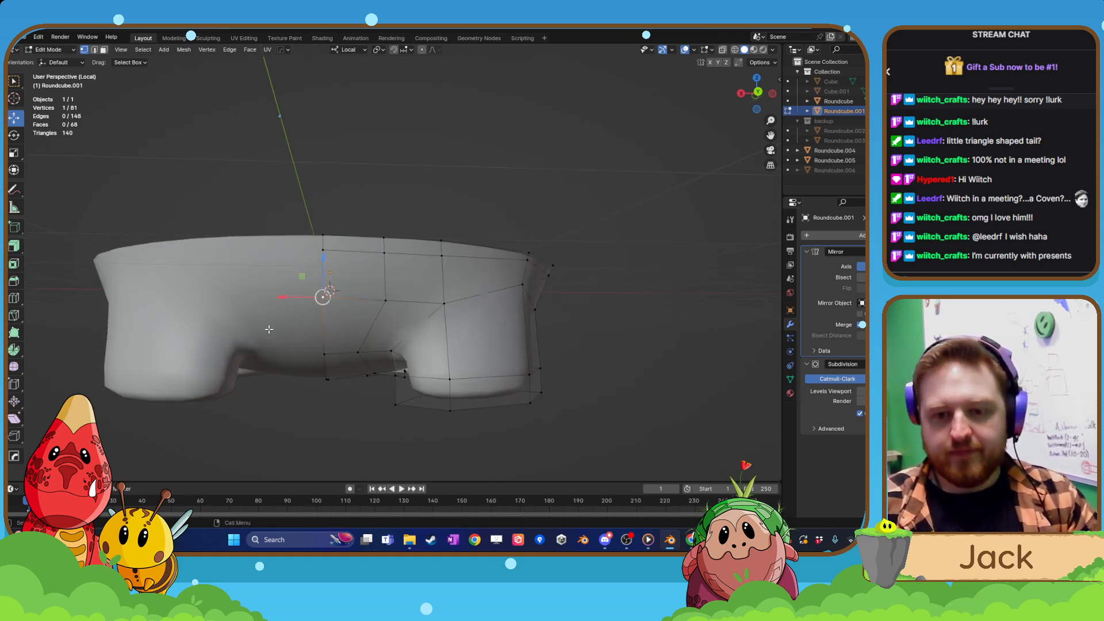
Delete the rear face beside the mirror line, directly below the new edge loop.
{"action": "left_click", "coordinate": [14, 298]}
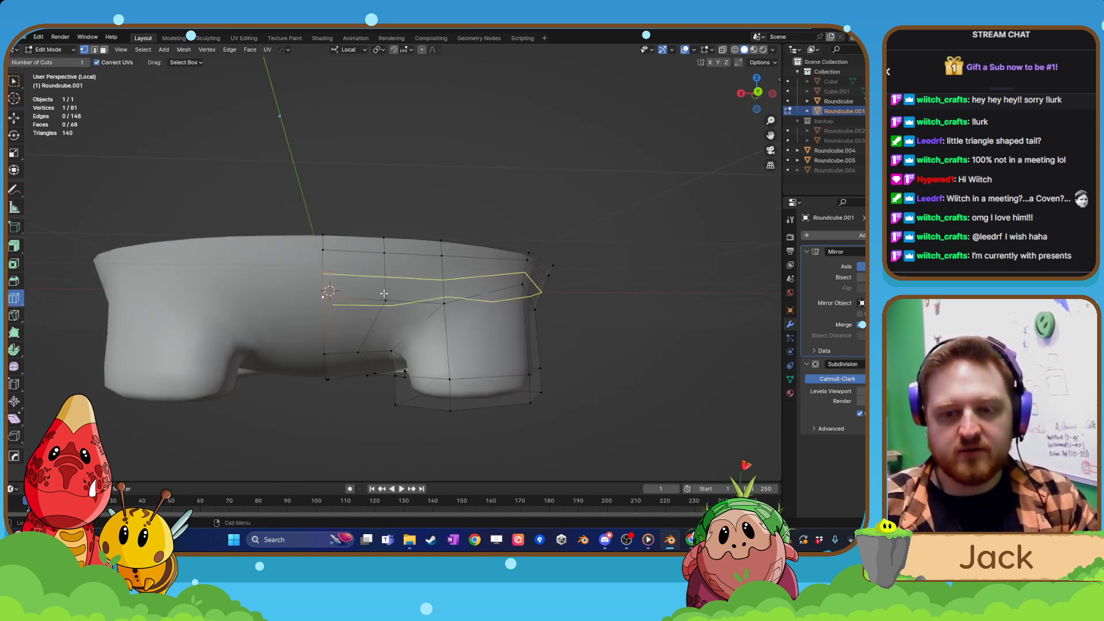
{"action": "left_click", "coordinate": [104, 51]}
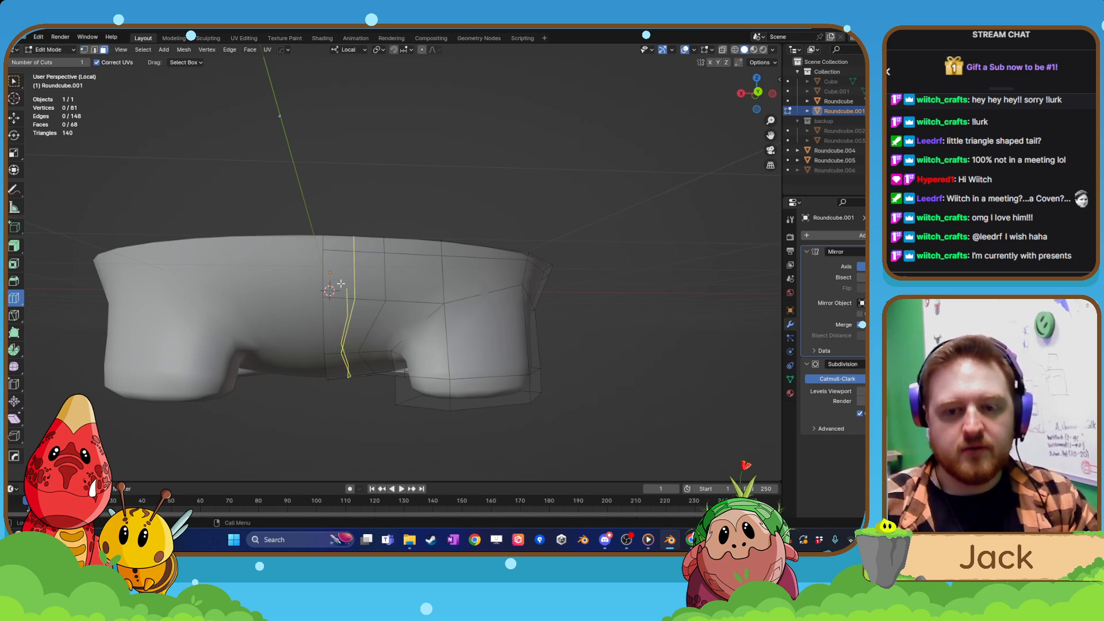
{"action": "left_click", "coordinate": [15, 118]}
{"action": "left_click", "coordinate": [349, 291]}
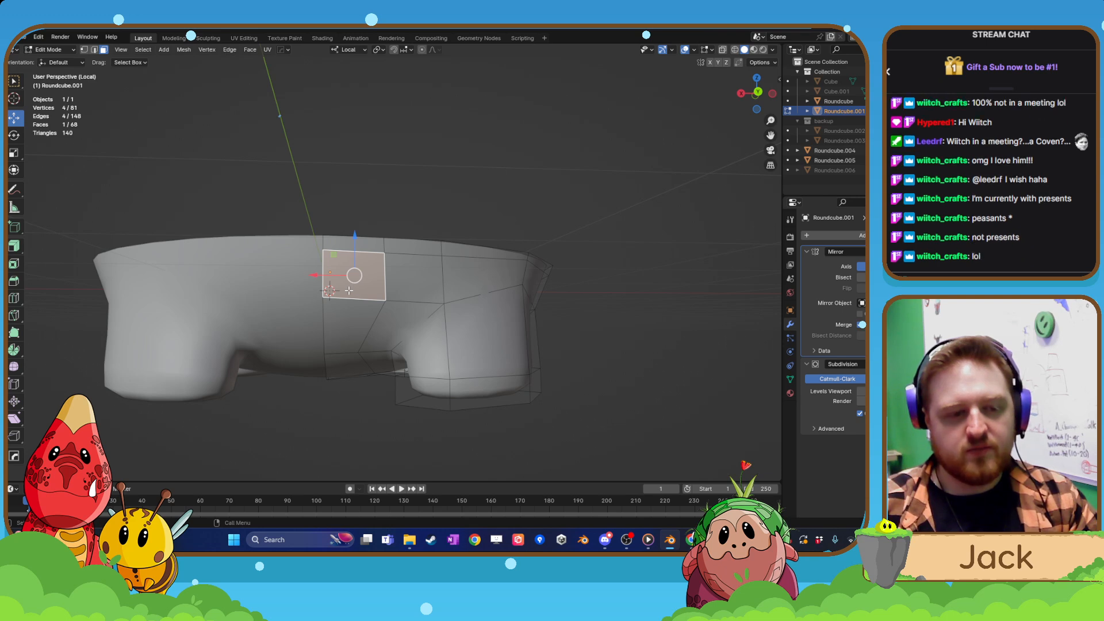
{"action": "key", "text": "x"}
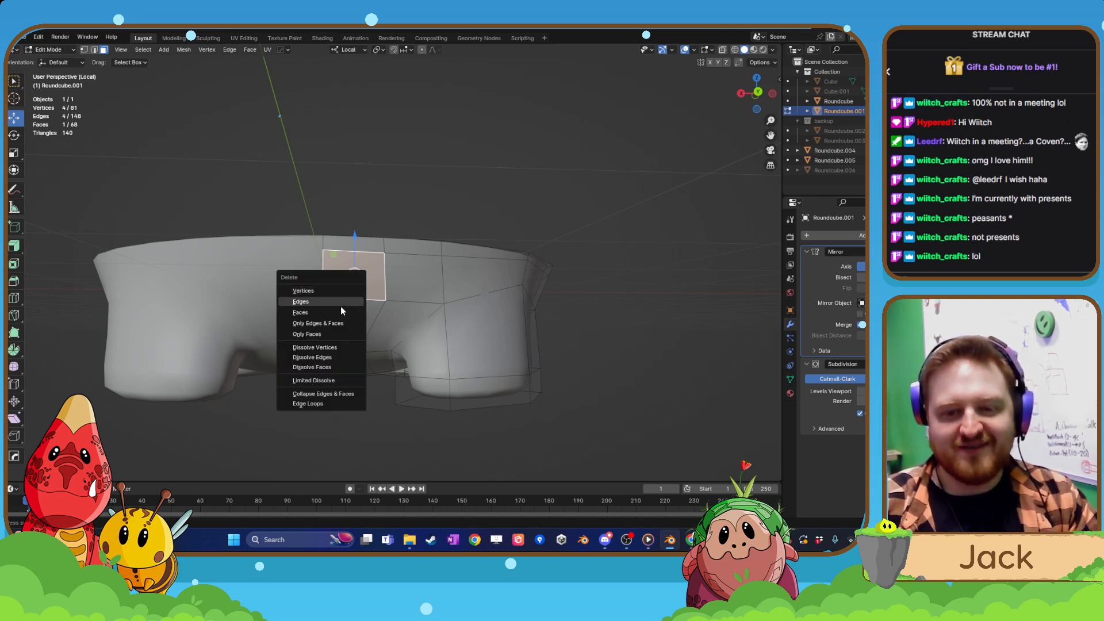
{"action": "left_click", "coordinate": [341, 307]}
Extrude the three edges around the rear opening outward about 0.43 m with the full model shown, and pull them back about 0.08 m.
{"action": "middle_click_drag", "start_coordinate": [341, 308], "coordinate": [310, 332]}
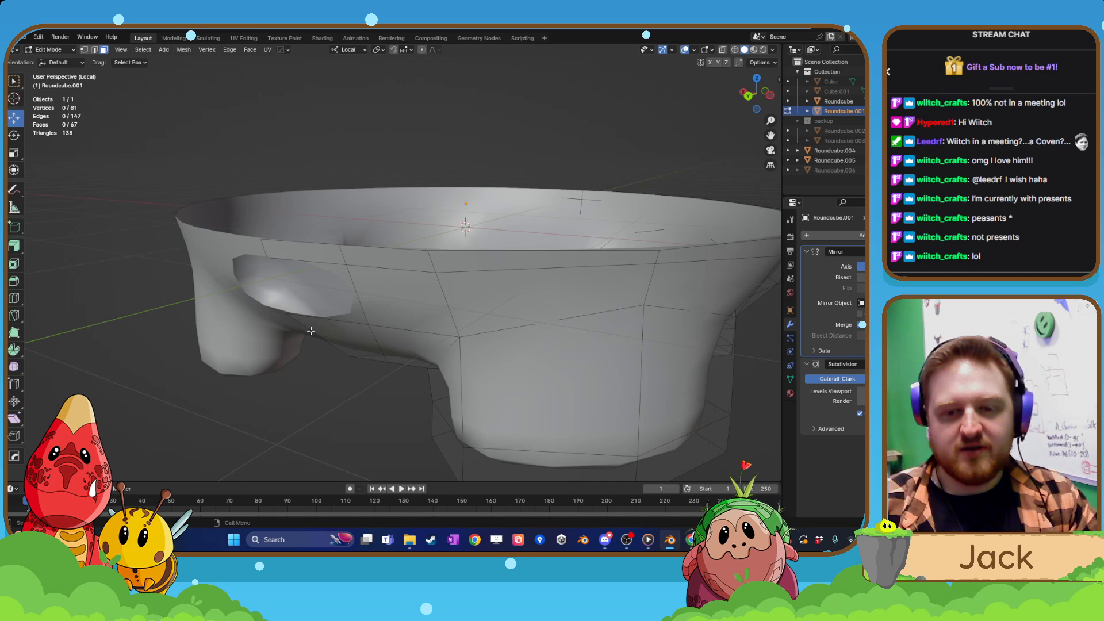
{"action": "left_click", "coordinate": [94, 49]}
{"action": "left_click", "coordinate": [311, 265], "text": "alt"}
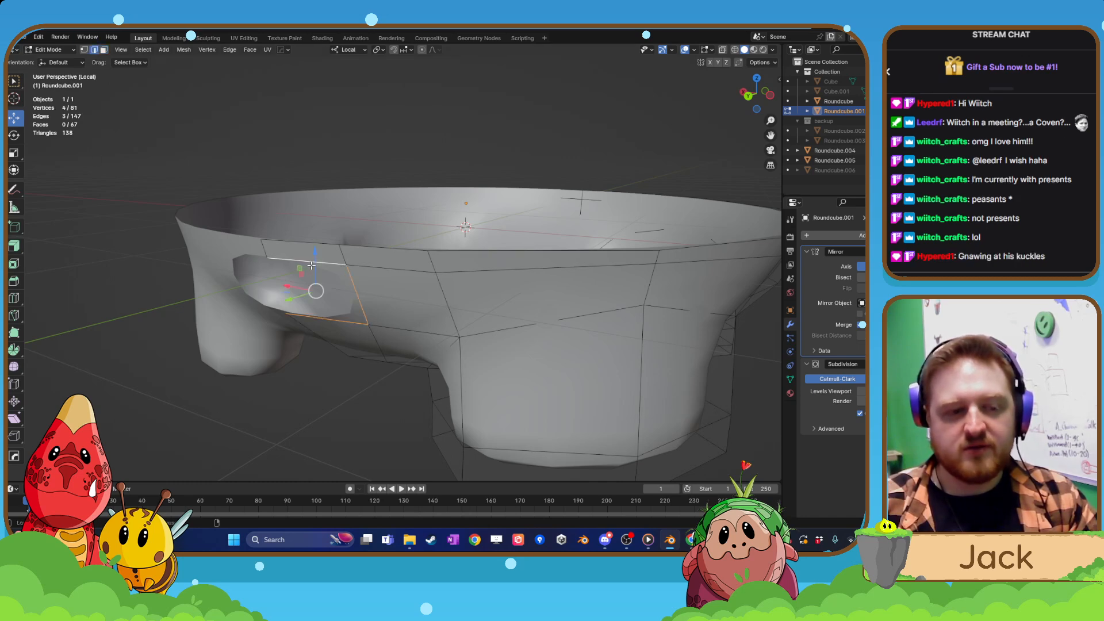
{"action": "middle_click_drag", "start_coordinate": [313, 277], "coordinate": [335, 327]}
{"action": "key", "text": "KP_Divide"}
{"action": "key", "text": "KP_3"}
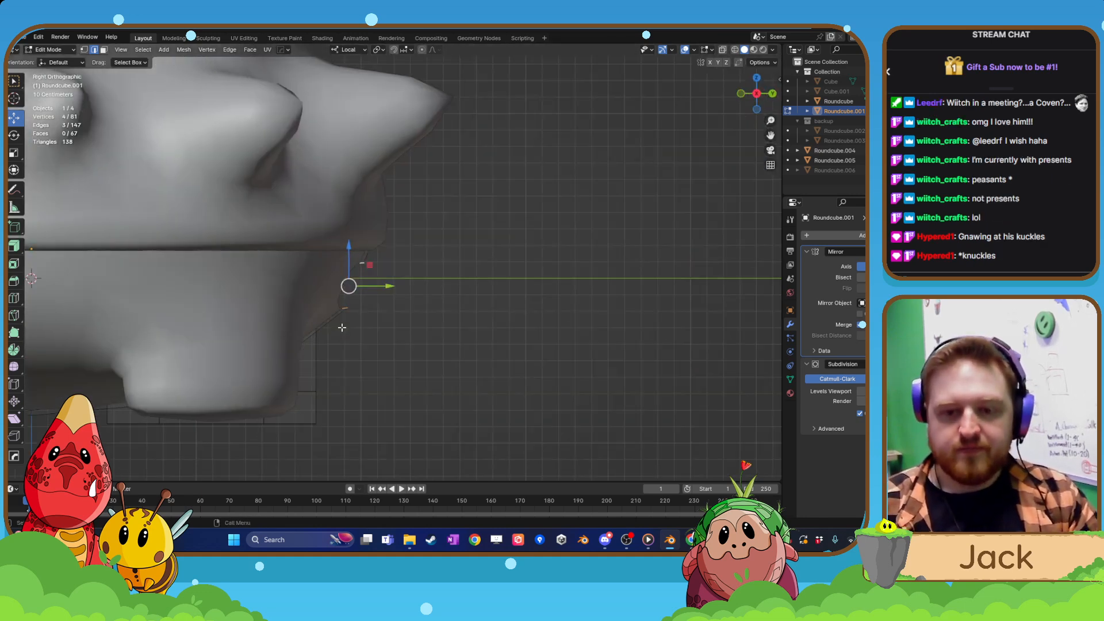
{"action": "key", "text": "e"}
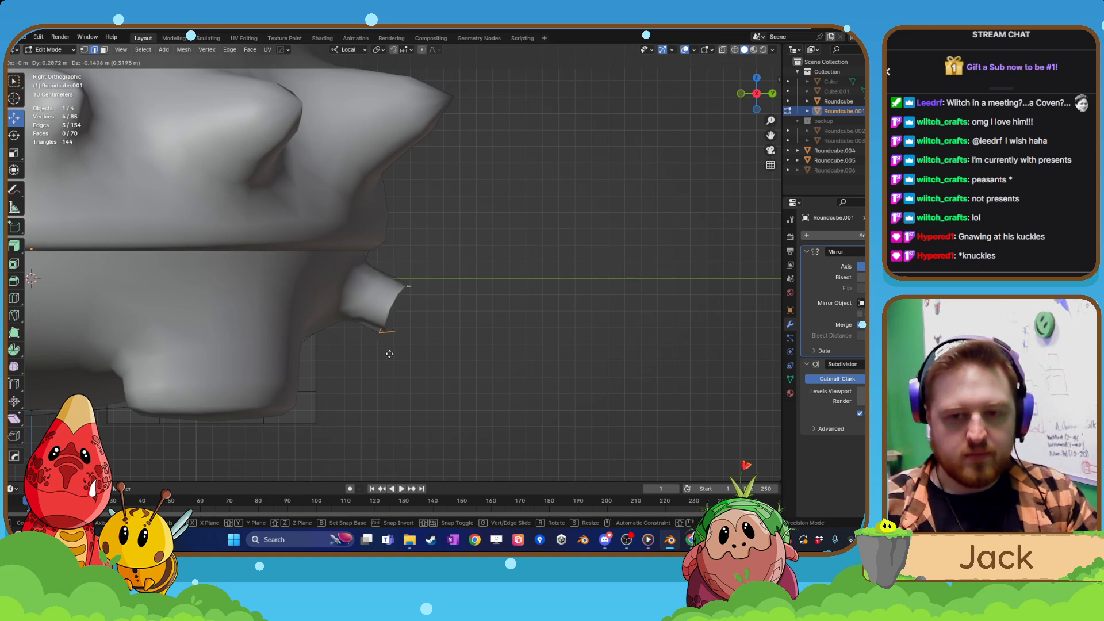
{"action": "left_click", "coordinate": [413, 338]}
{"action": "key", "text": "g"}
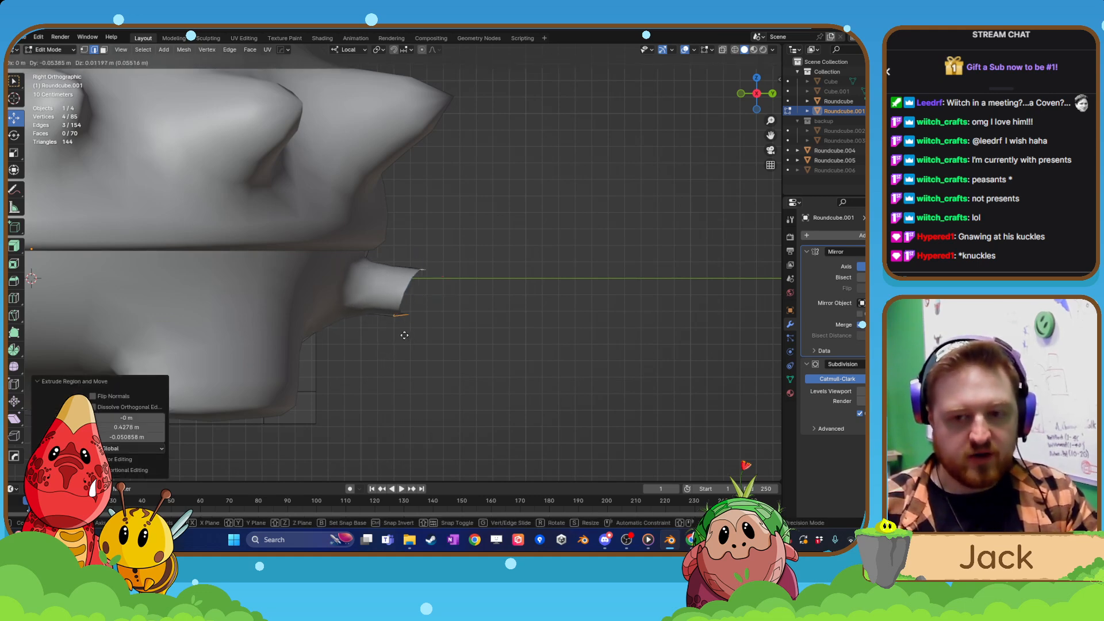
{"action": "left_click", "coordinate": [401, 334]}
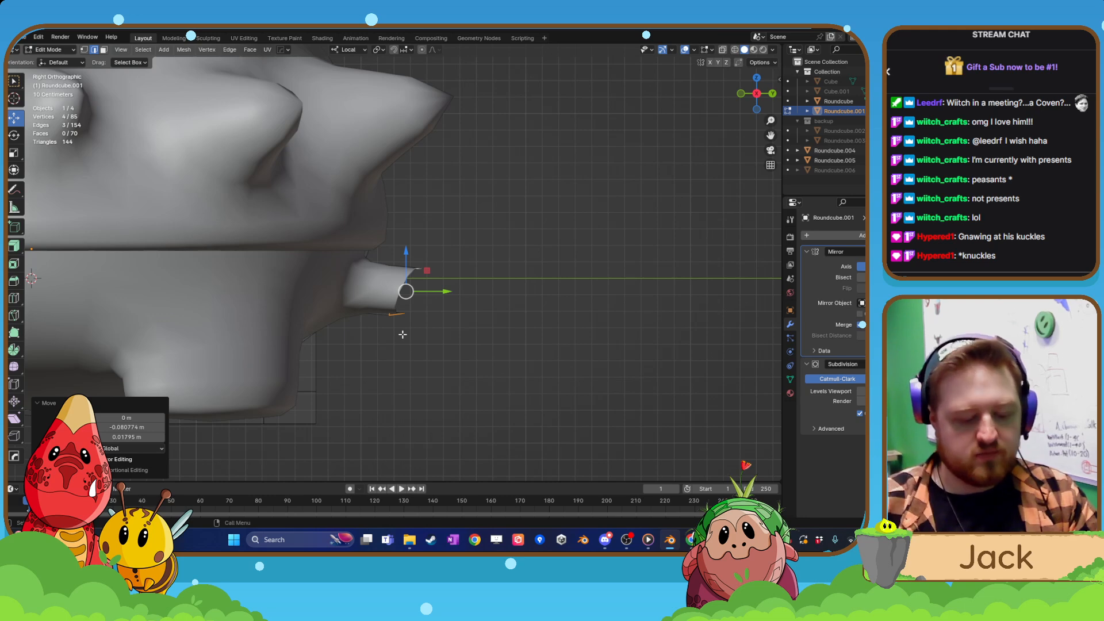
Try scaling the extruded tail edges by a factor of 70 and undo it.
{"action": "type", "text": "sz"}
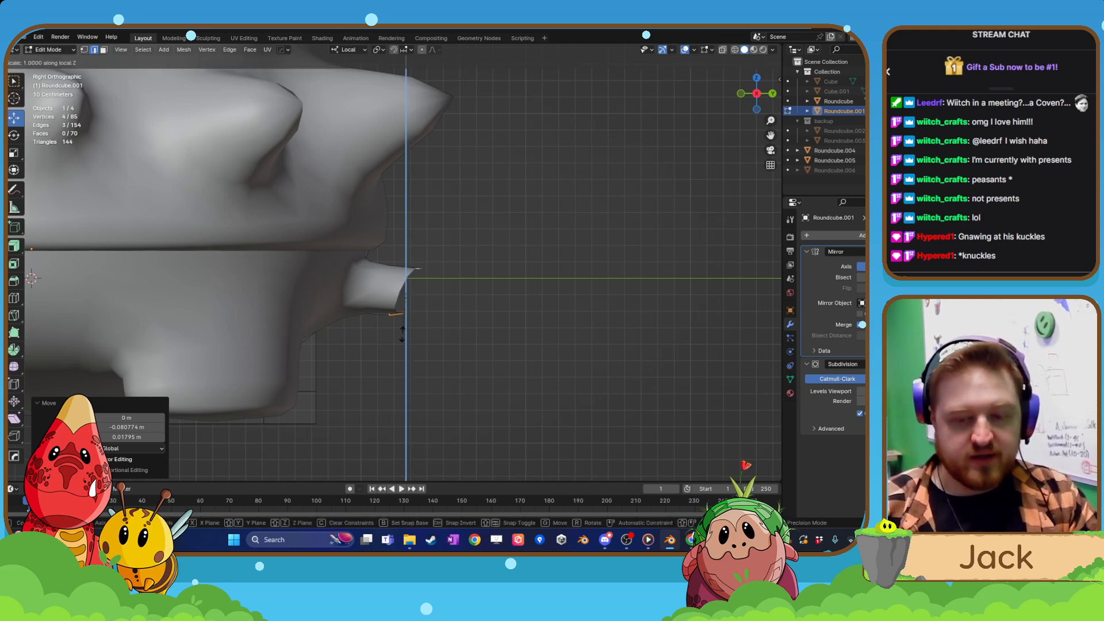
{"action": "type", "text": "0"}
{"action": "key", "text": "BackSpace"}
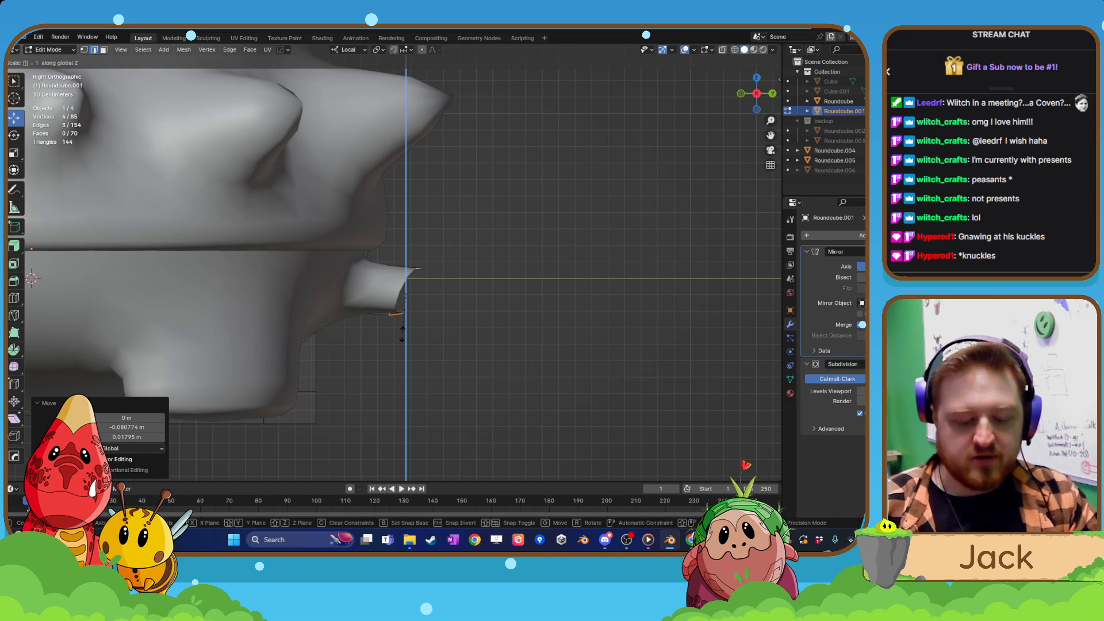
{"action": "type", "text": "z"}
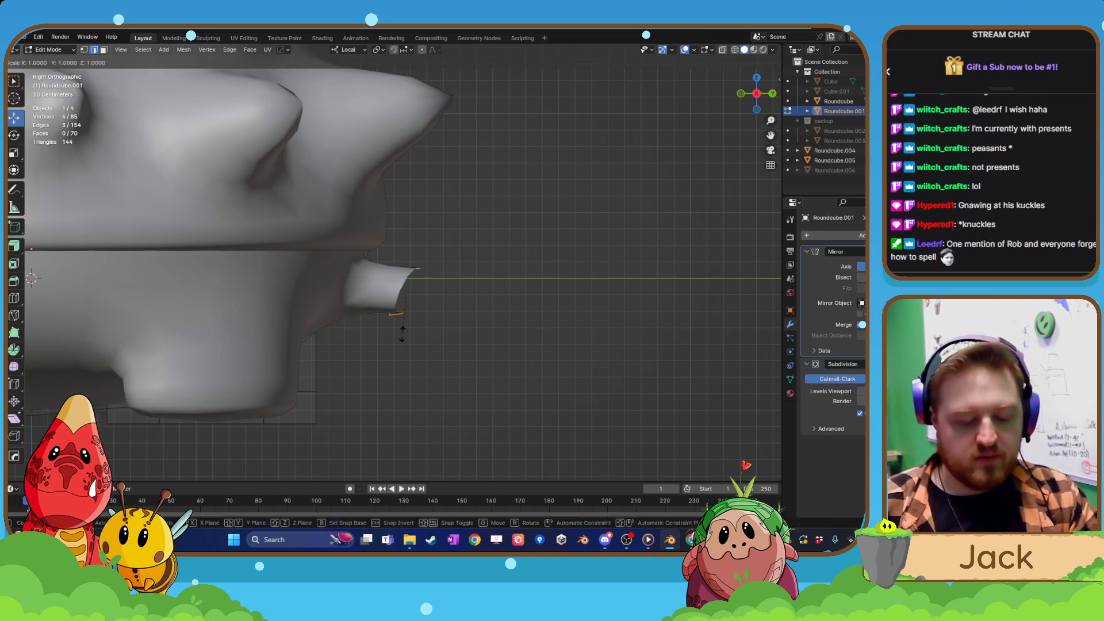
{"action": "type", "text": "z0"}
{"action": "key", "text": "x"}
{"action": "key", "text": "x"}
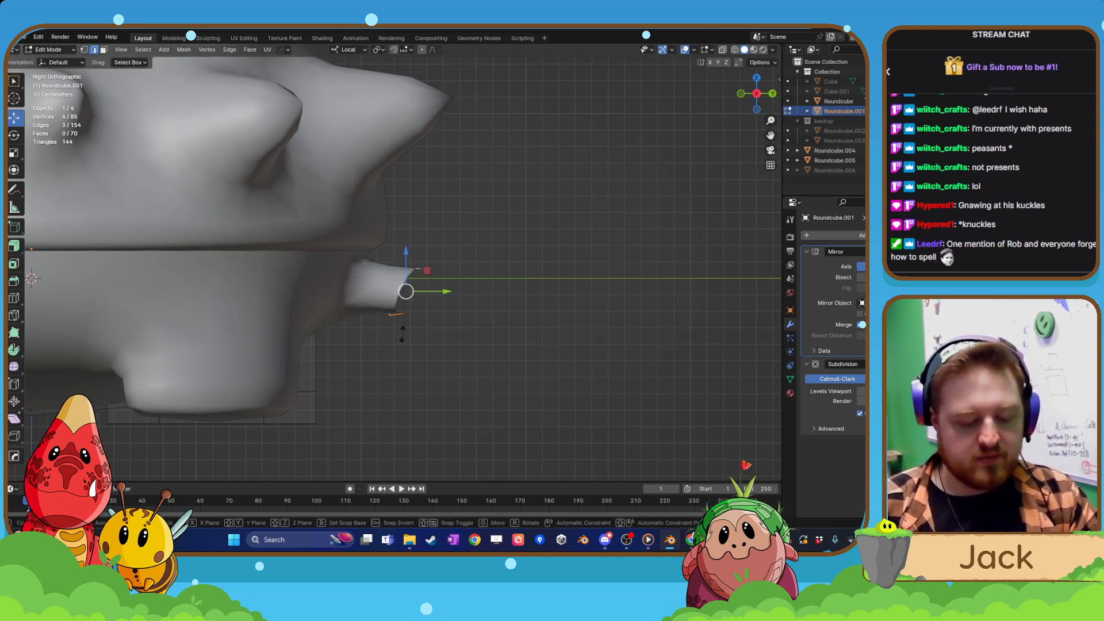
{"action": "key", "text": "x"}
{"action": "key", "text": "BackSpace"}
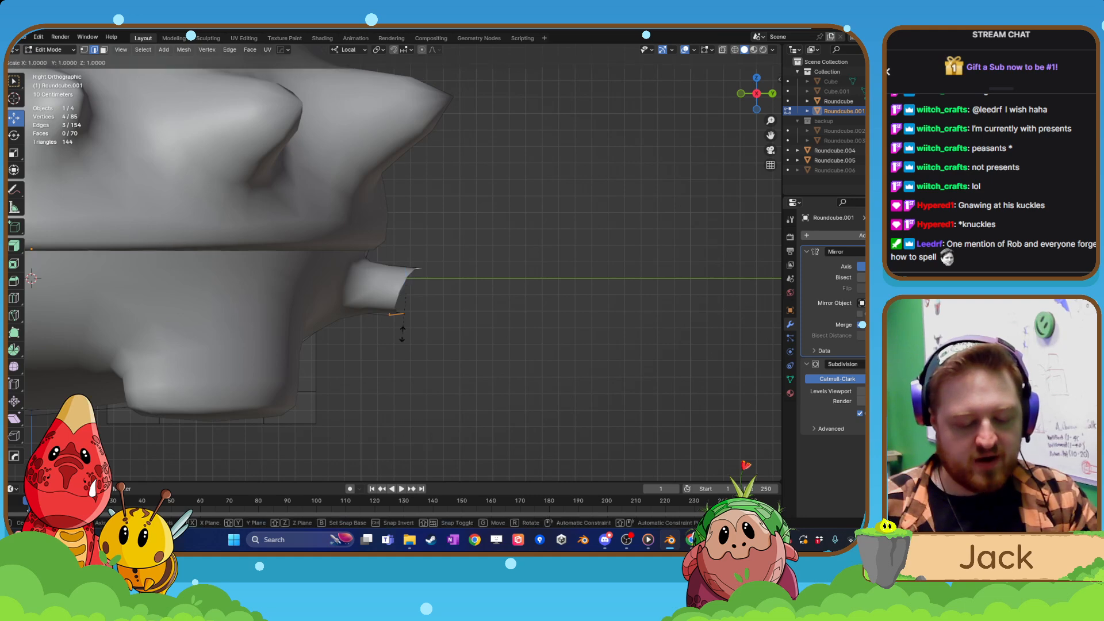
{"action": "type", "text": "70"}
{"action": "key", "text": "Return"}
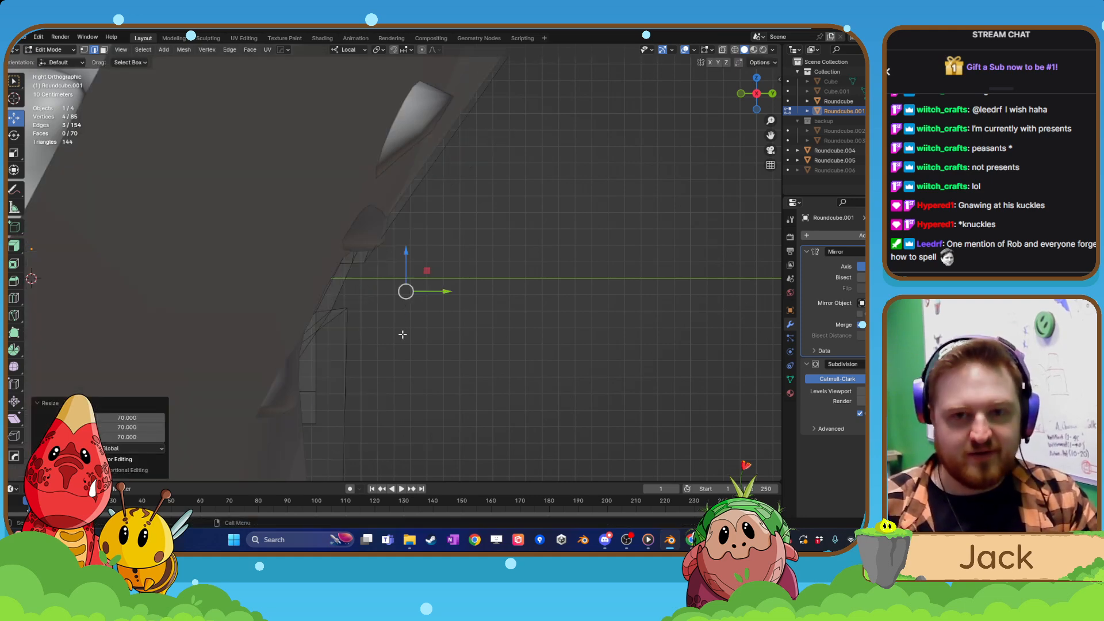
{"action": "key", "text": "ctrl+z"}
Try scaling the tail's end edges freely in all directions and undo it.
{"action": "middle_click_drag", "start_coordinate": [464, 327], "coordinate": [430, 350]}
{"action": "scroll", "coordinate": [374, 354], "scroll_direction": "up", "scroll_amount": 3}
{"action": "key", "text": "s"}
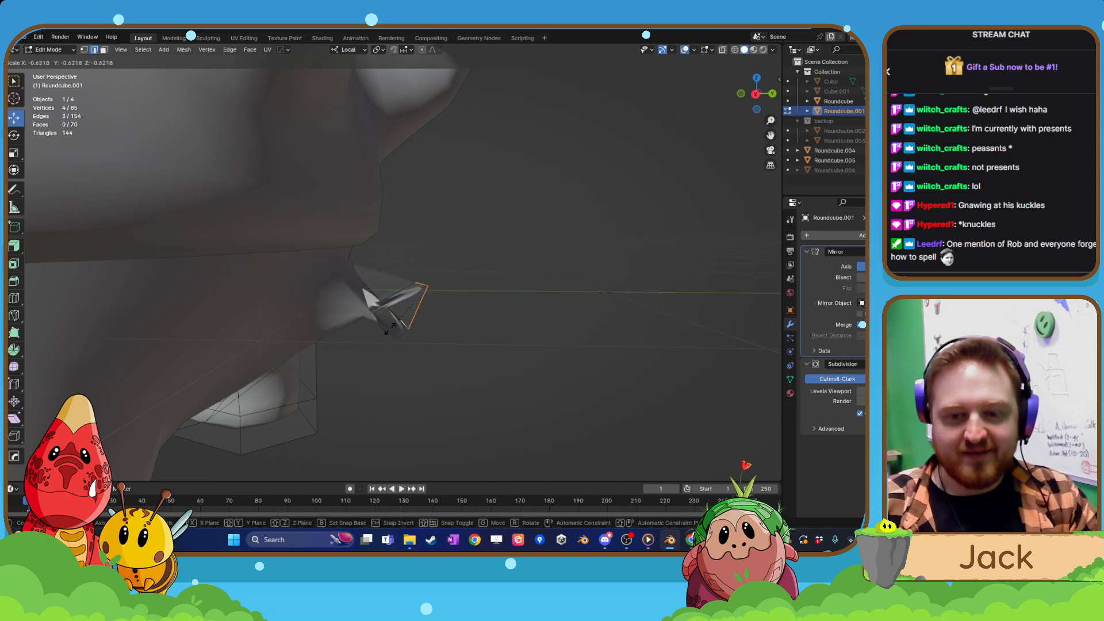
{"action": "left_click", "coordinate": [437, 336]}
{"action": "middle_click_drag", "start_coordinate": [436, 337], "coordinate": [375, 355]}
{"action": "key", "text": "ctrl+z"}
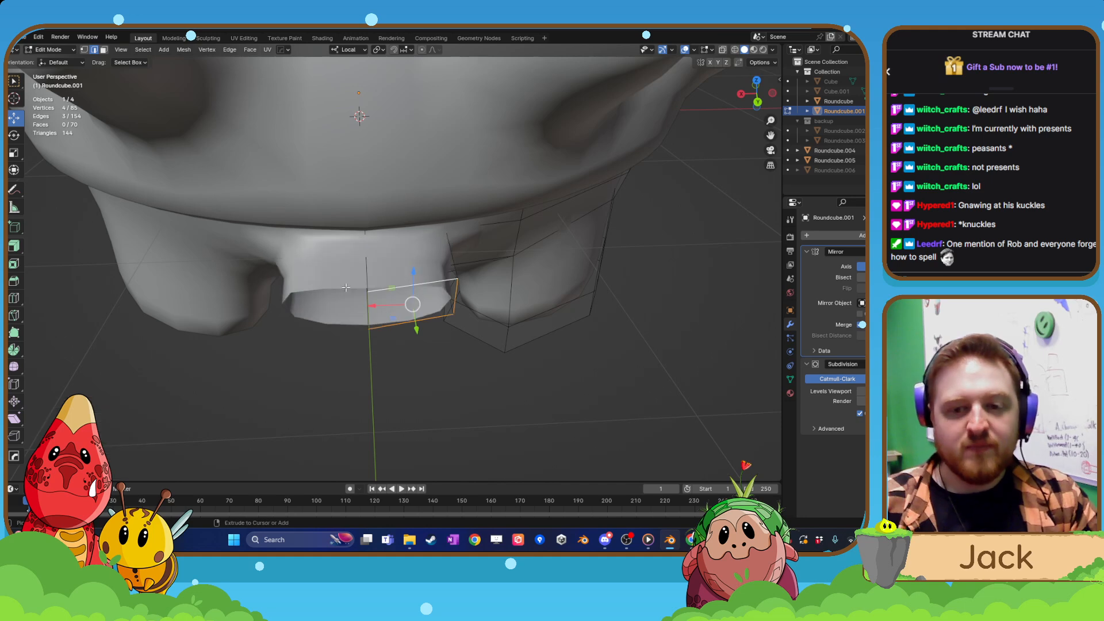
Scale the tail's end edges to about 0.49 along the local X axis.
{"action": "key", "text": "s"}
{"action": "key", "text": "x"}
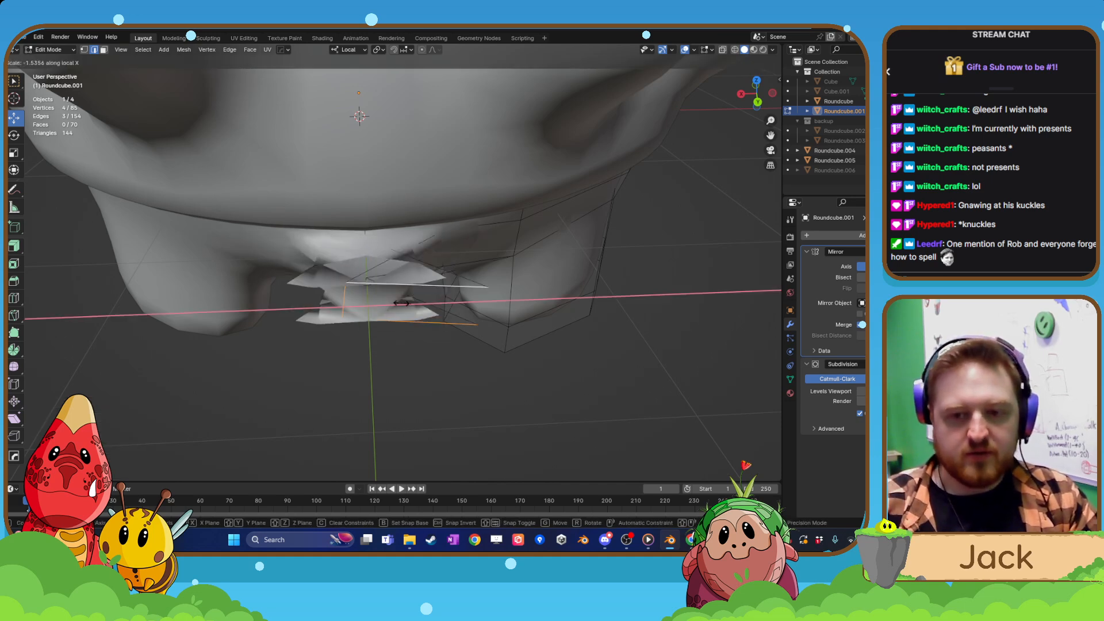
{"action": "left_click", "coordinate": [414, 303]}
Try flattening the tail's end edges to 0 along Z and along X, undoing both attempts.
{"action": "middle_click_drag", "start_coordinate": [407, 308], "coordinate": [333, 332]}
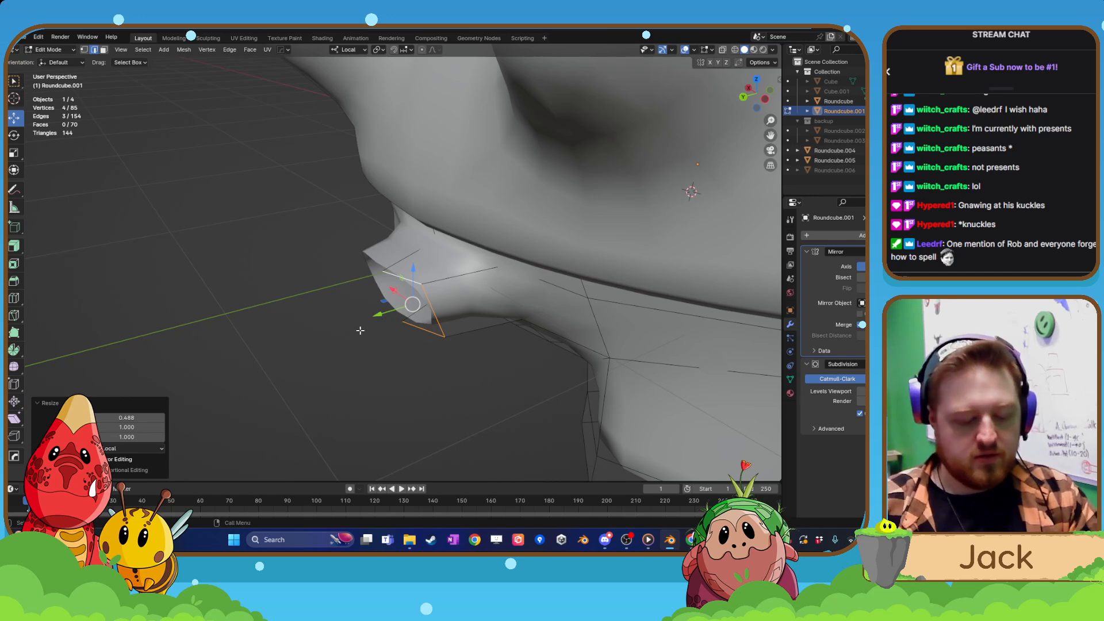
{"action": "key", "text": "s"}
{"action": "key", "text": "z"}
{"action": "key", "text": "0"}
{"action": "key", "text": "Return"}
{"action": "key", "text": "ctrl+z"}
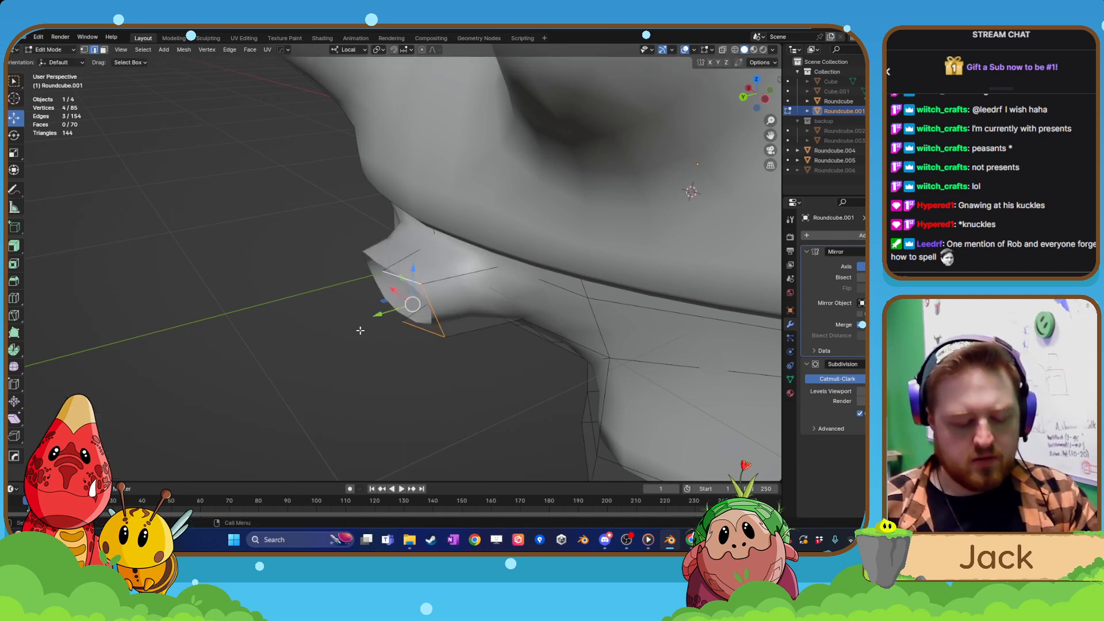
{"action": "key", "text": "s"}
{"action": "key", "text": "x"}
{"action": "key", "text": "0"}
{"action": "key", "text": "Return"}
{"action": "key", "text": "ctrl+z"}
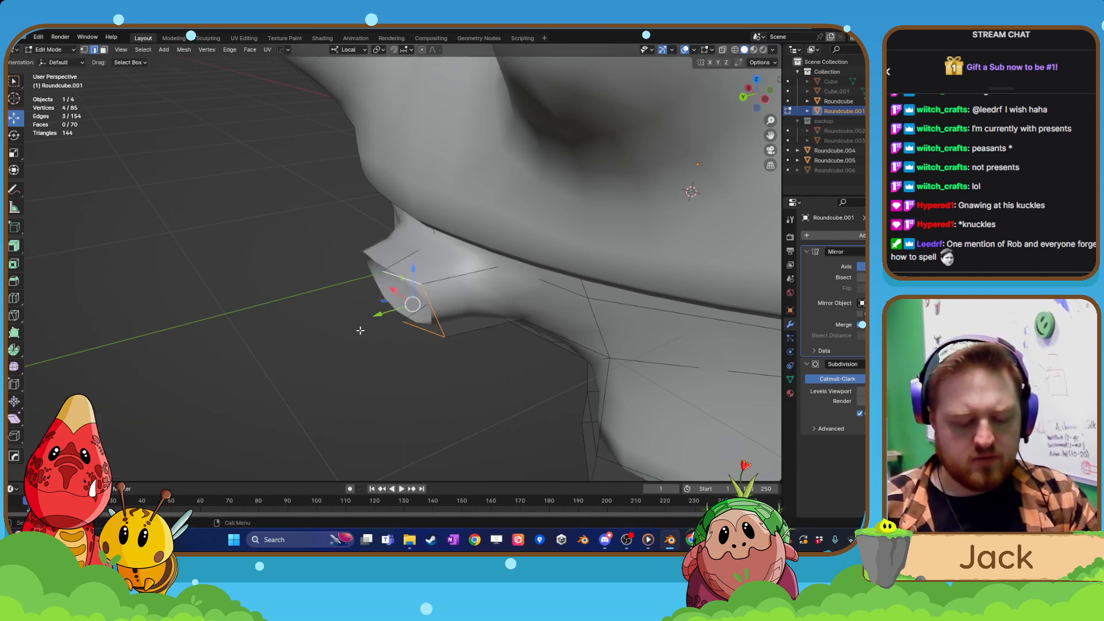
Flatten the tail's end edges by scaling them to 0 along the local Y axis.
{"action": "key", "text": "s"}
{"action": "key", "text": "y"}
{"action": "key", "text": "0"}
{"action": "key", "text": "Return"}
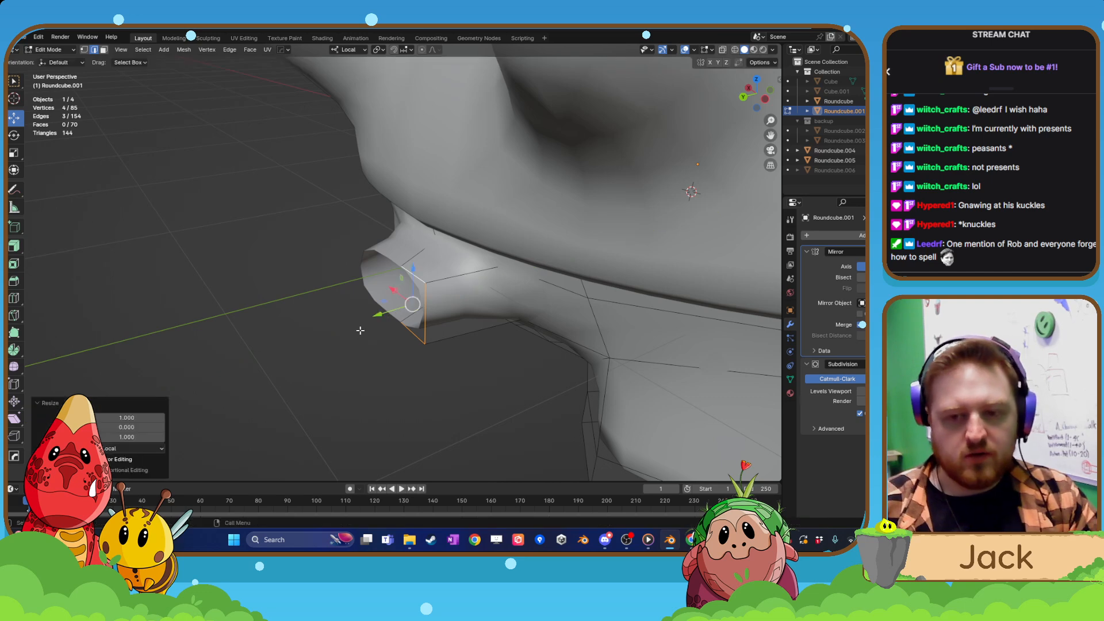
Shift the tail's open end slightly down and toward the body, and rotate it -29° in side view.
{"action": "key", "text": "KP_3"}
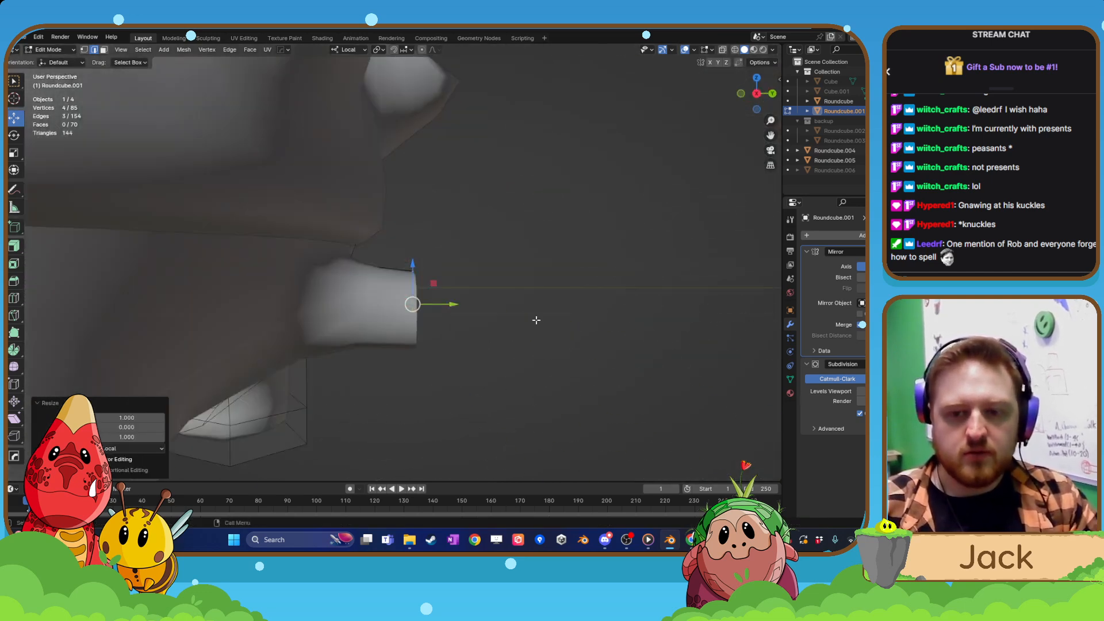
{"action": "left_click_drag", "start_coordinate": [413, 275], "coordinate": [412, 289]}
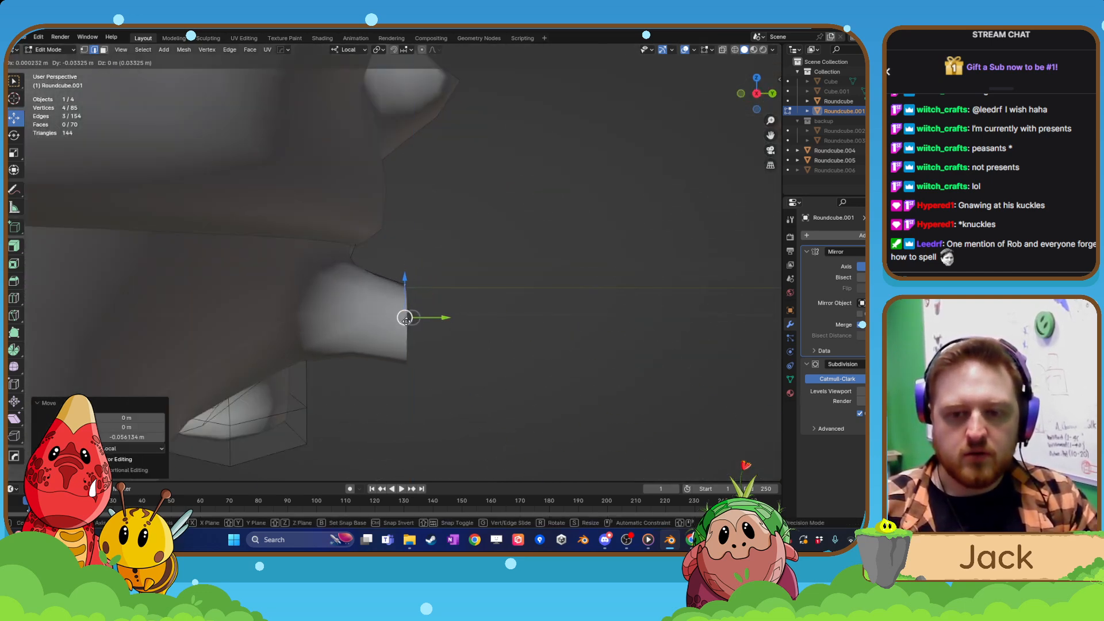
{"action": "key", "text": "ctrl+KP_3"}
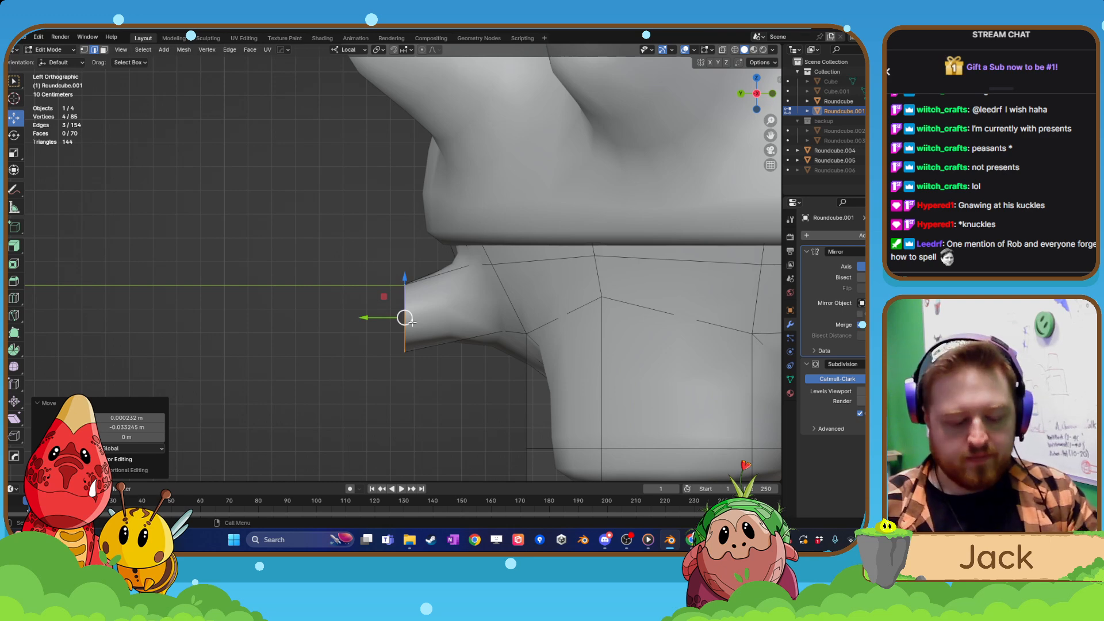
{"action": "key", "text": "r"}
{"action": "left_click", "coordinate": [441, 316]}
{"action": "key", "text": "g"}
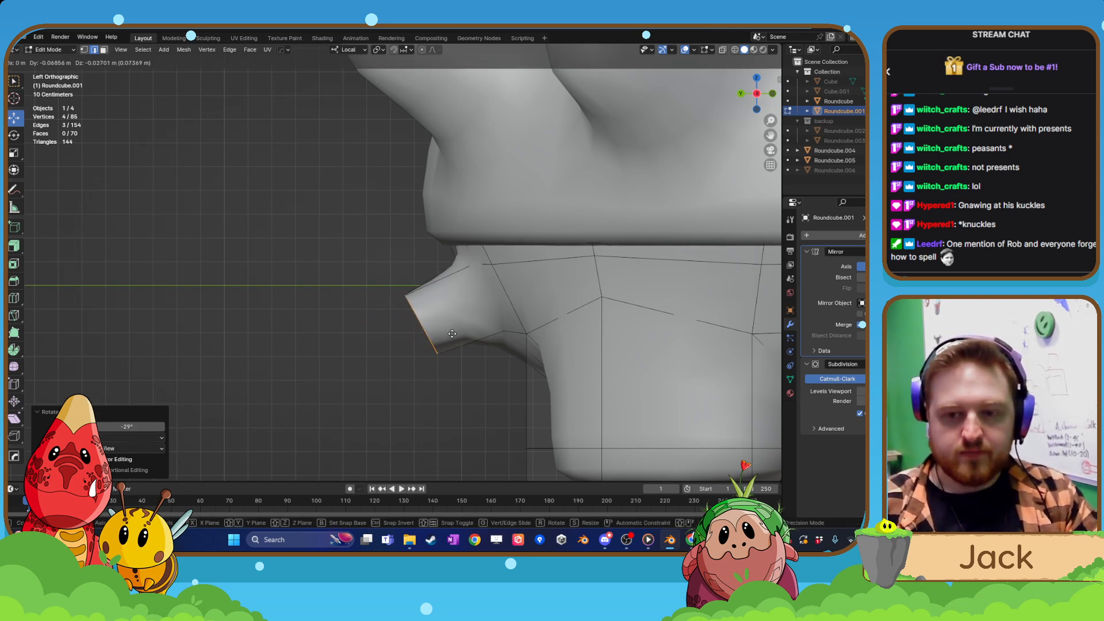
{"action": "left_click", "coordinate": [452, 334]}
Extrude the tail's open end about 0.26 m outward and downward, and merge its vertices at the centre to form the tip.
{"action": "key", "text": "e"}
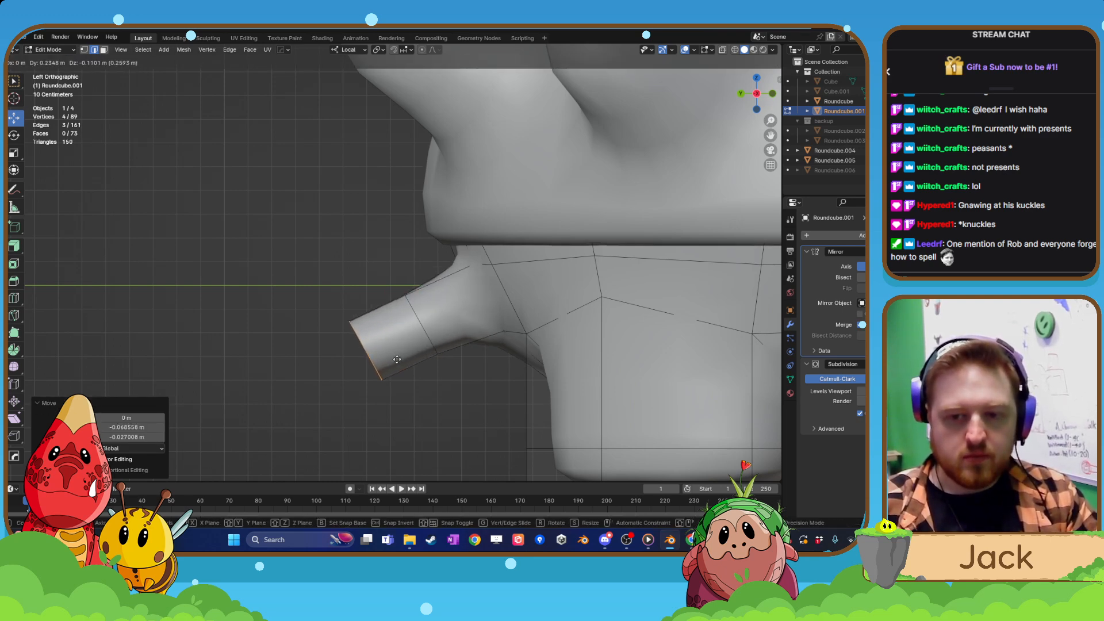
{"action": "left_click", "coordinate": [394, 360]}
{"action": "key", "text": "m"}
{"action": "left_click", "coordinate": [383, 361]}
{"action": "middle_click_drag", "start_coordinate": [383, 360], "coordinate": [482, 404]}
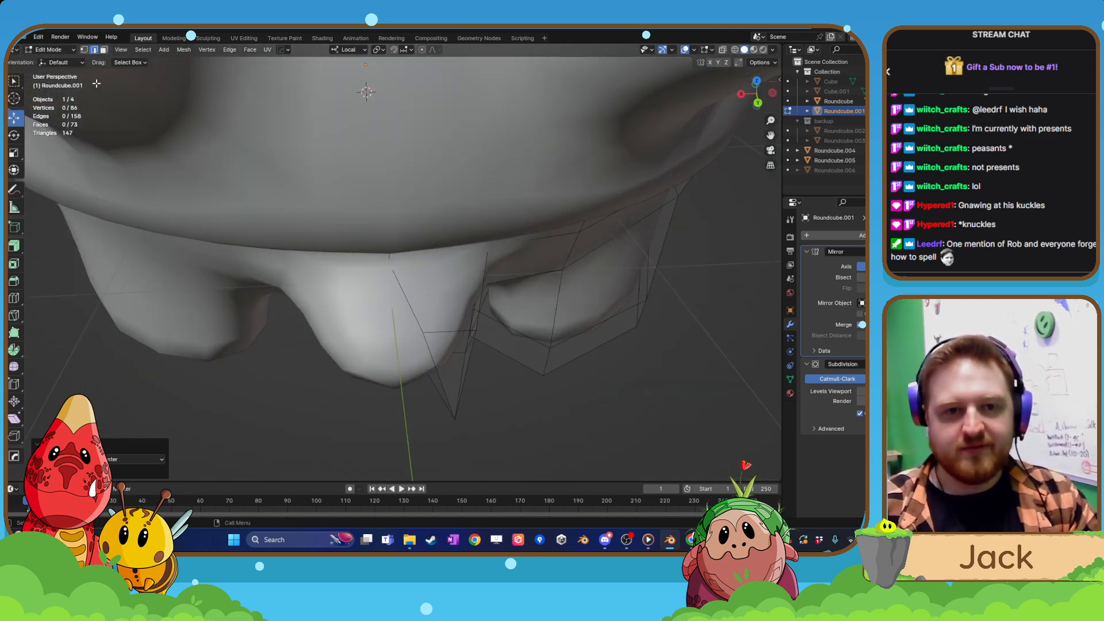
Select the outer side edge of the tail's middle section and move it inward along local X to slim the tail.
{"action": "middle_click_drag", "start_coordinate": [443, 330], "coordinate": [456, 353]}
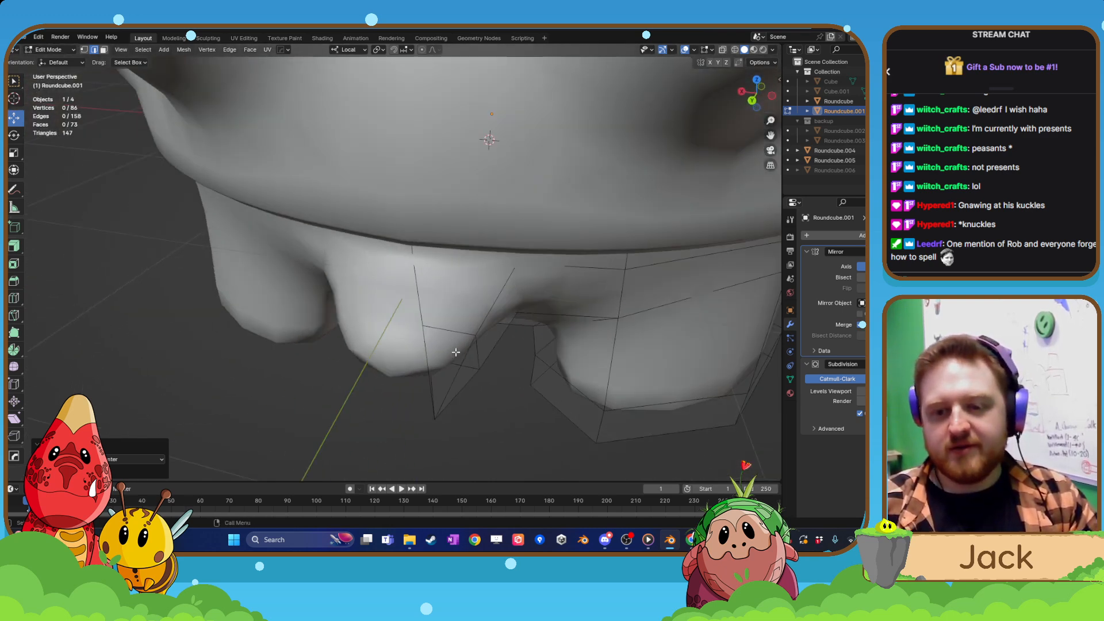
{"action": "left_click", "coordinate": [84, 50]}
{"action": "left_click", "coordinate": [432, 424]}
{"action": "left_click_drag", "start_coordinate": [410, 414], "coordinate": [352, 399]}
{"action": "middle_click_drag", "start_coordinate": [352, 399], "coordinate": [478, 350]}
{"action": "left_click", "coordinate": [475, 337]}
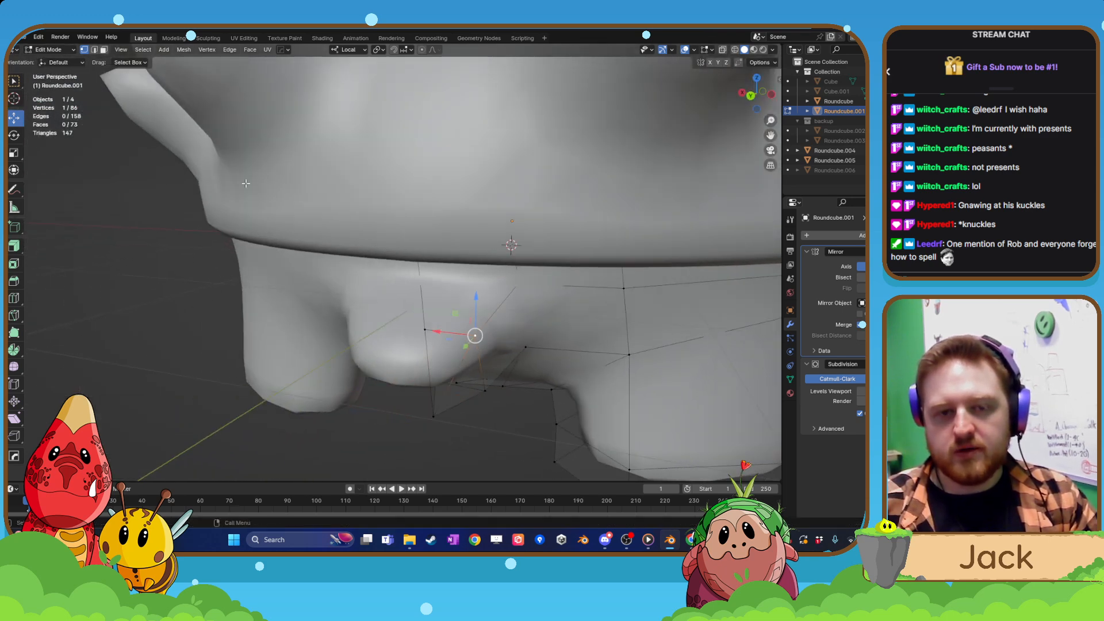
{"action": "left_click", "coordinate": [94, 50]}
{"action": "left_click", "coordinate": [482, 363]}
{"action": "middle_click_drag", "start_coordinate": [482, 364], "coordinate": [506, 377]}
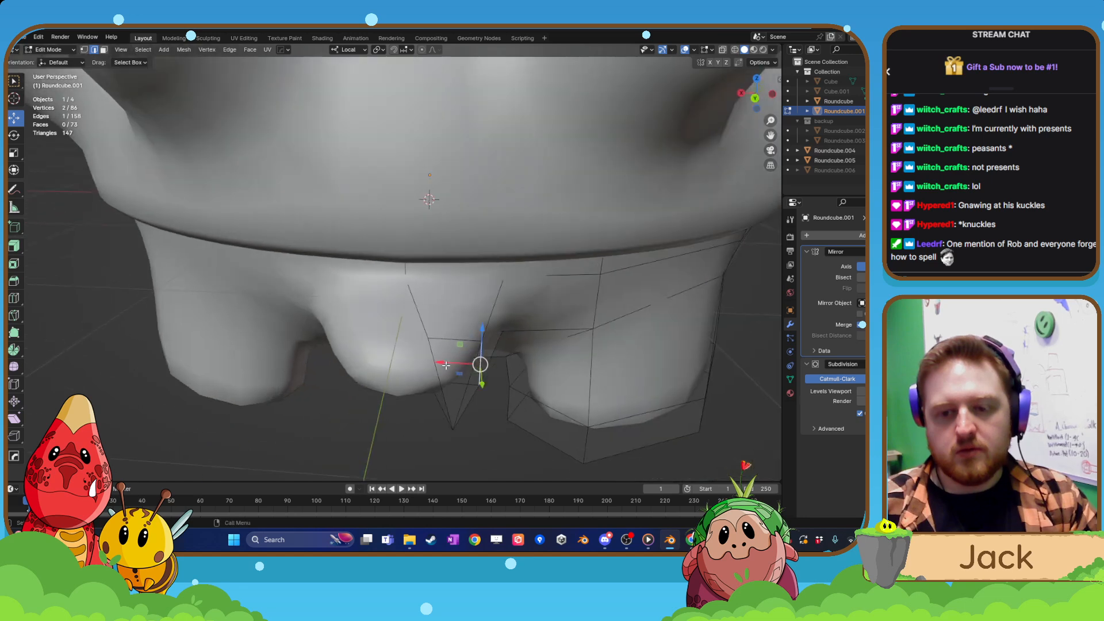
{"action": "left_click_drag", "start_coordinate": [444, 366], "coordinate": [410, 367]}
{"action": "left_click", "coordinate": [454, 340], "text": "shift"}
{"action": "left_click", "coordinate": [430, 355], "text": "shift"}
{"action": "middle_click_drag", "start_coordinate": [410, 367], "coordinate": [335, 382]}
Examine the slimmed tail on the whole creature in Object Mode from different angles.
{"action": "scroll", "coordinate": [441, 364], "scroll_direction": "down", "scroll_amount": 7}
{"action": "key", "text": "Tab"}
{"action": "scroll", "coordinate": [452, 335], "scroll_direction": "down", "scroll_amount": 3}
{"action": "left_click", "coordinate": [532, 343]}
{"action": "middle_click_drag", "start_coordinate": [535, 343], "coordinate": [303, 237]}
{"action": "scroll", "coordinate": [684, 351], "scroll_direction": "up", "scroll_amount": 3}
{"action": "scroll", "coordinate": [519, 348], "scroll_direction": "up", "scroll_amount": 4}
{"action": "left_click", "coordinate": [490, 363]}
Select the side edge near the tail's base in Edit Mode and shift it outward along local X.
{"action": "key", "text": "Tab"}
{"action": "left_click", "coordinate": [498, 308]}
{"action": "scroll", "coordinate": [303, 237], "scroll_direction": "up", "scroll_amount": 3}
{"action": "left_click", "coordinate": [461, 287]}
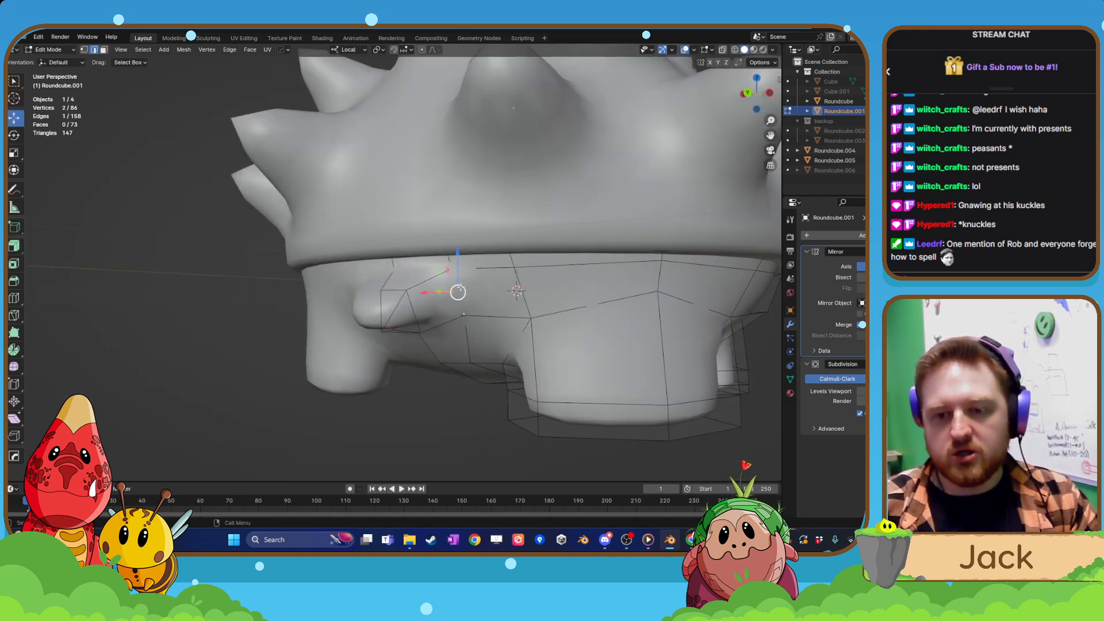
{"action": "middle_click_drag", "start_coordinate": [436, 292], "coordinate": [451, 328]}
{"action": "left_click_drag", "start_coordinate": [425, 289], "coordinate": [466, 294]}
{"action": "middle_click_drag", "start_coordinate": [467, 294], "coordinate": [451, 359]}
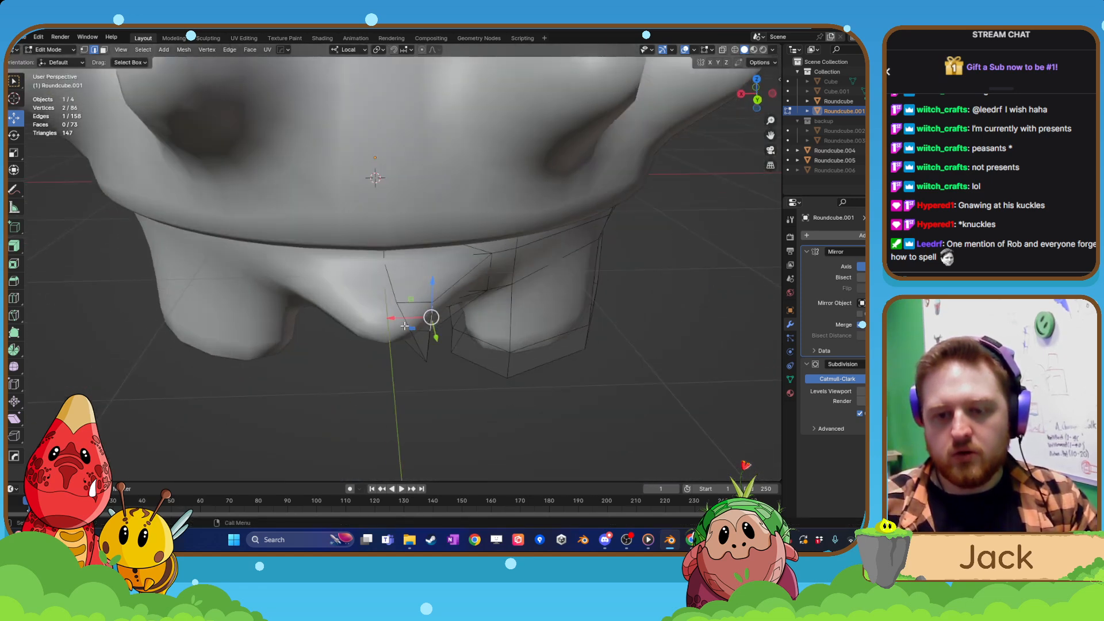
{"action": "left_click_drag", "start_coordinate": [395, 318], "coordinate": [416, 320]}
Return to Object Mode and review the creature's overall shape from the rear, side and front.
{"action": "scroll", "coordinate": [401, 345], "scroll_direction": "down", "scroll_amount": 2}
{"action": "middle_click_drag", "start_coordinate": [401, 345], "coordinate": [417, 321]}
{"action": "scroll", "coordinate": [493, 336], "scroll_direction": "down", "scroll_amount": 5}
{"action": "key", "text": "Tab"}
{"action": "left_click", "coordinate": [496, 282]}
{"action": "scroll", "coordinate": [504, 262], "scroll_direction": "down", "scroll_amount": 5}
{"action": "left_click", "coordinate": [506, 259]}
{"action": "scroll", "coordinate": [494, 326], "scroll_direction": "up", "scroll_amount": 3}
{"action": "scroll", "coordinate": [460, 338], "scroll_direction": "down", "scroll_amount": 5}
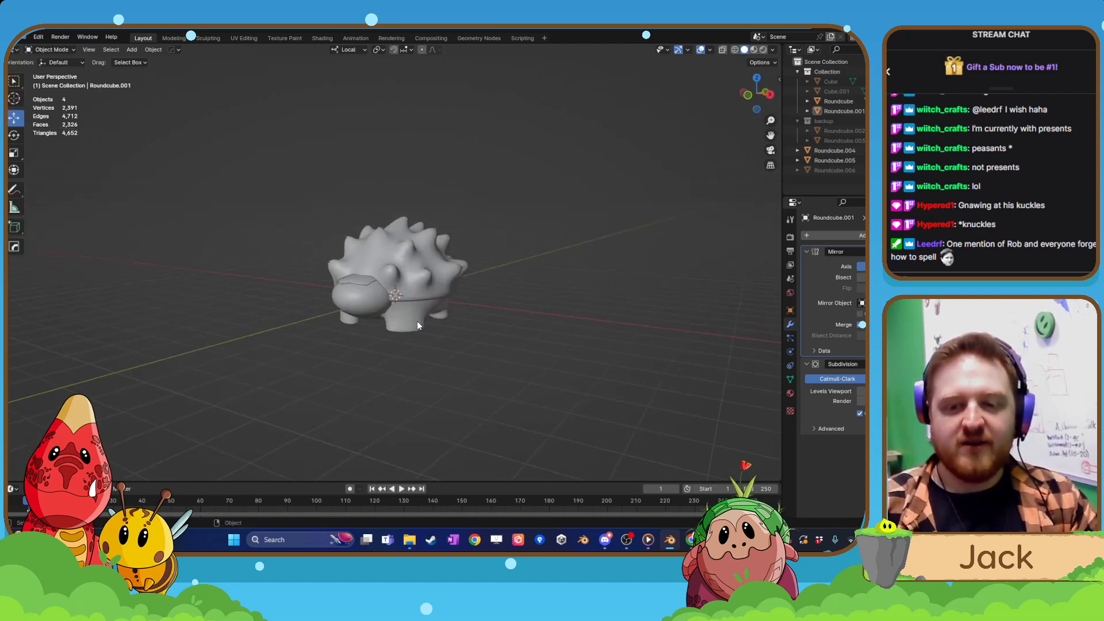
Open the head mesh in Edit Mode with vertex selection and select the outermost vertex on each side of the head.
{"action": "scroll", "coordinate": [417, 321], "scroll_direction": "up", "scroll_amount": 2}
{"action": "left_click", "coordinate": [348, 327]}
{"action": "middle_click_drag", "start_coordinate": [347, 327], "coordinate": [429, 352]}
{"action": "scroll", "coordinate": [432, 322], "scroll_direction": "up", "scroll_amount": 2}
{"action": "key", "text": "Tab"}
{"action": "scroll", "coordinate": [429, 352], "scroll_direction": "up", "scroll_amount": 2}
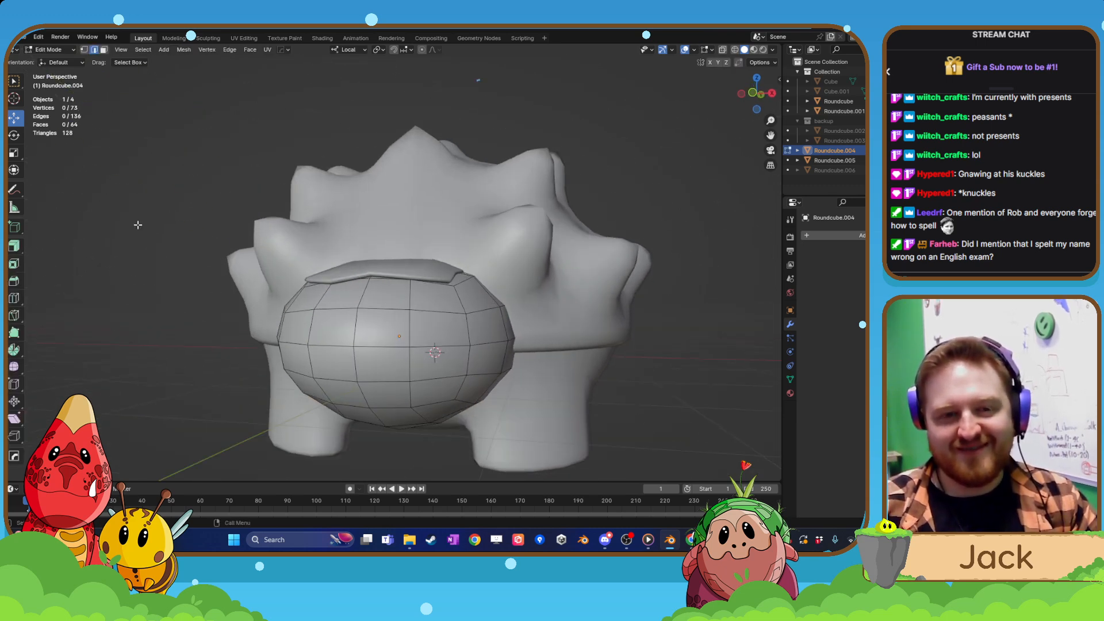
{"action": "left_click", "coordinate": [87, 51]}
{"action": "middle_click_drag", "start_coordinate": [230, 324], "coordinate": [301, 327]}
{"action": "middle_click_drag", "start_coordinate": [221, 347], "coordinate": [301, 341], "text": "shift"}
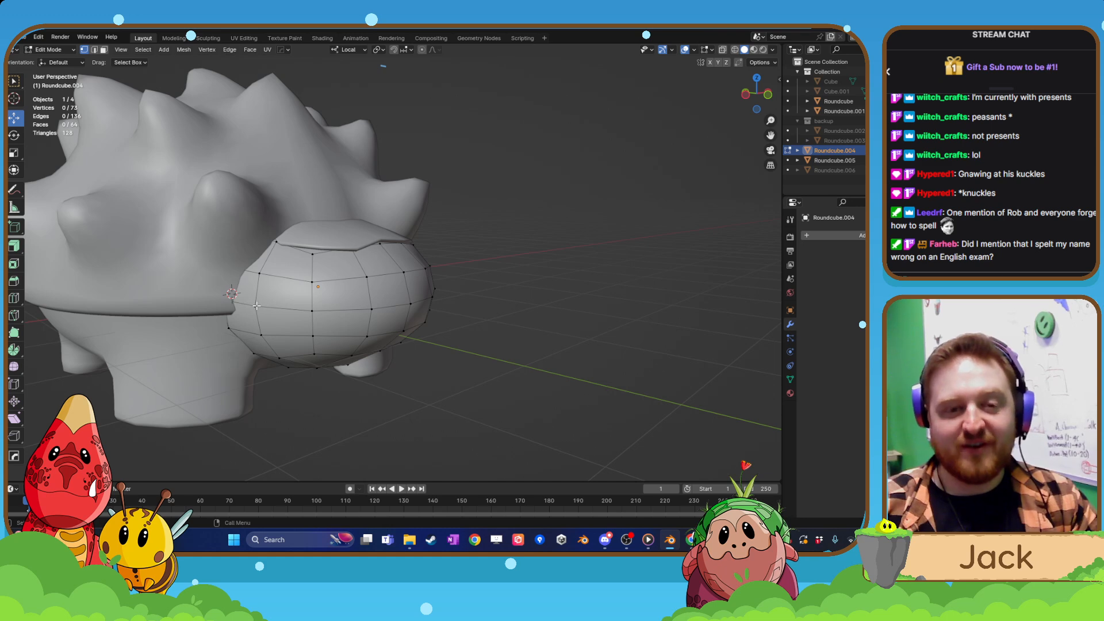
{"action": "middle_click_drag", "start_coordinate": [395, 329], "coordinate": [401, 370]}
{"action": "scroll", "coordinate": [414, 343], "scroll_direction": "up", "scroll_amount": 3}
{"action": "scroll", "coordinate": [401, 370], "scroll_direction": "up", "scroll_amount": 2}
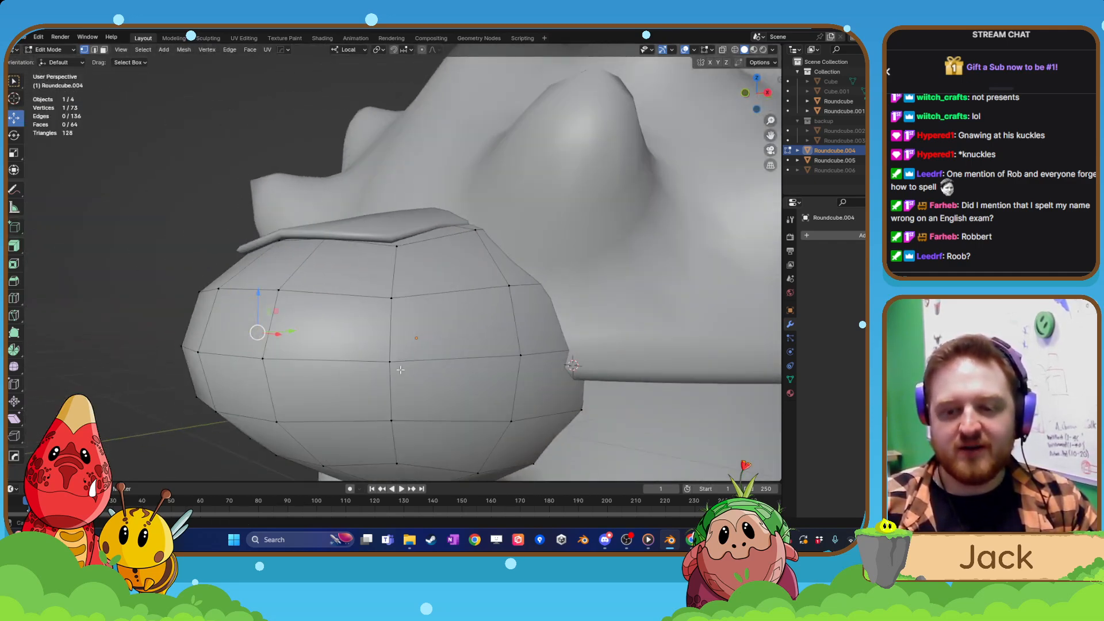
{"action": "left_click", "coordinate": [520, 358], "text": "shift"}
{"action": "middle_click_drag", "start_coordinate": [520, 357], "coordinate": [397, 372]}
Try narrowing the head by scaling its two side vertices, first along X and once more with proportional editing, undoing both attempts.
{"action": "key", "text": "s"}
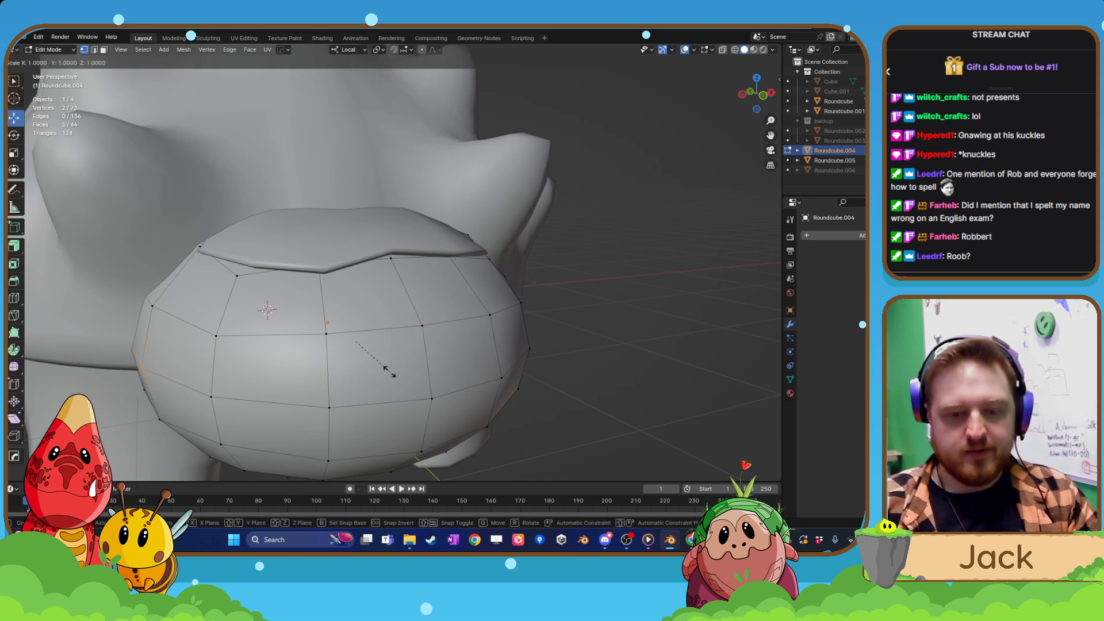
{"action": "key", "text": "x"}
{"action": "left_click", "coordinate": [388, 371]}
{"action": "key", "text": "ctrl+z"}
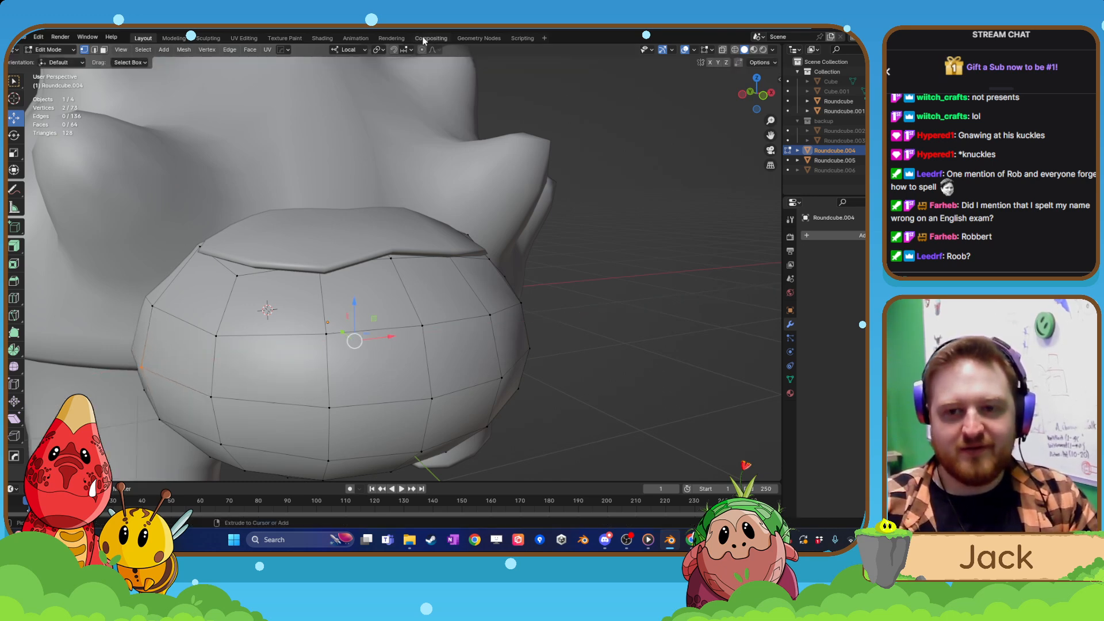
{"action": "scroll", "coordinate": [443, 318], "scroll_direction": "down", "scroll_amount": 4}
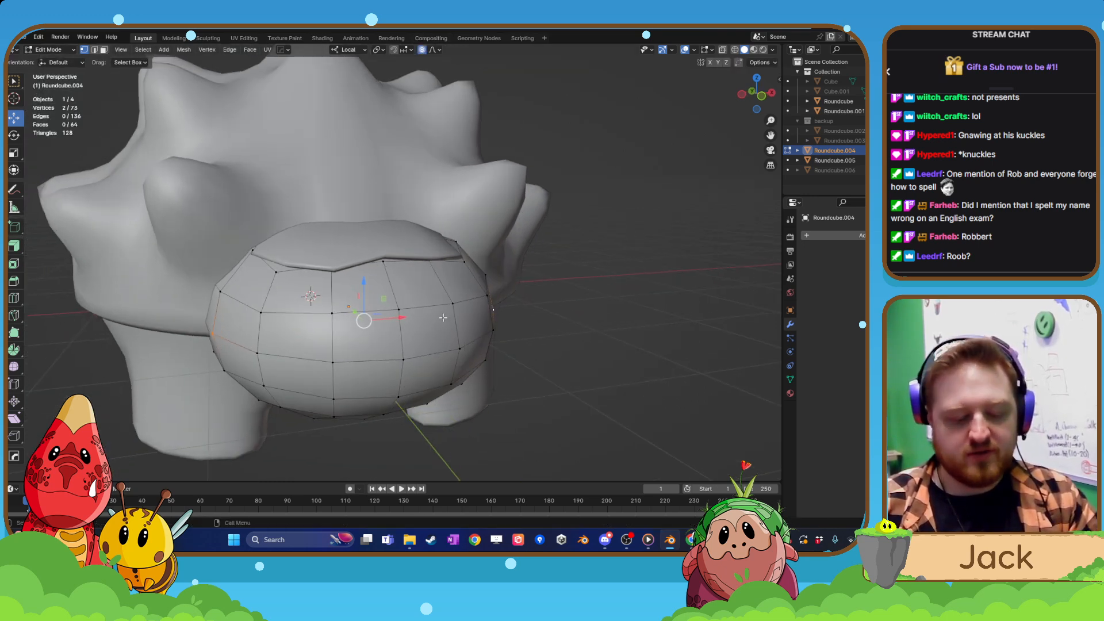
{"action": "key", "text": "s"}
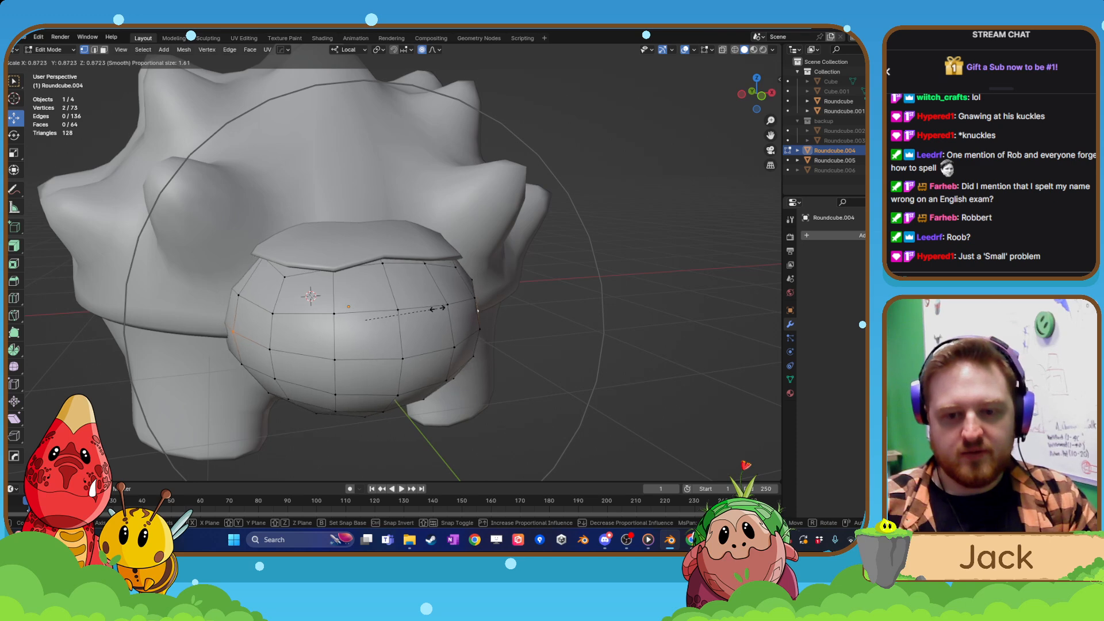
{"action": "left_click", "coordinate": [437, 309]}
{"action": "key", "text": "ctrl+z"}
In front view, move the head's side vertex about 0.1 m inward with X mirroring and smooth proportional editing at size 0.909.
{"action": "key", "text": "ctrl+KP_1"}
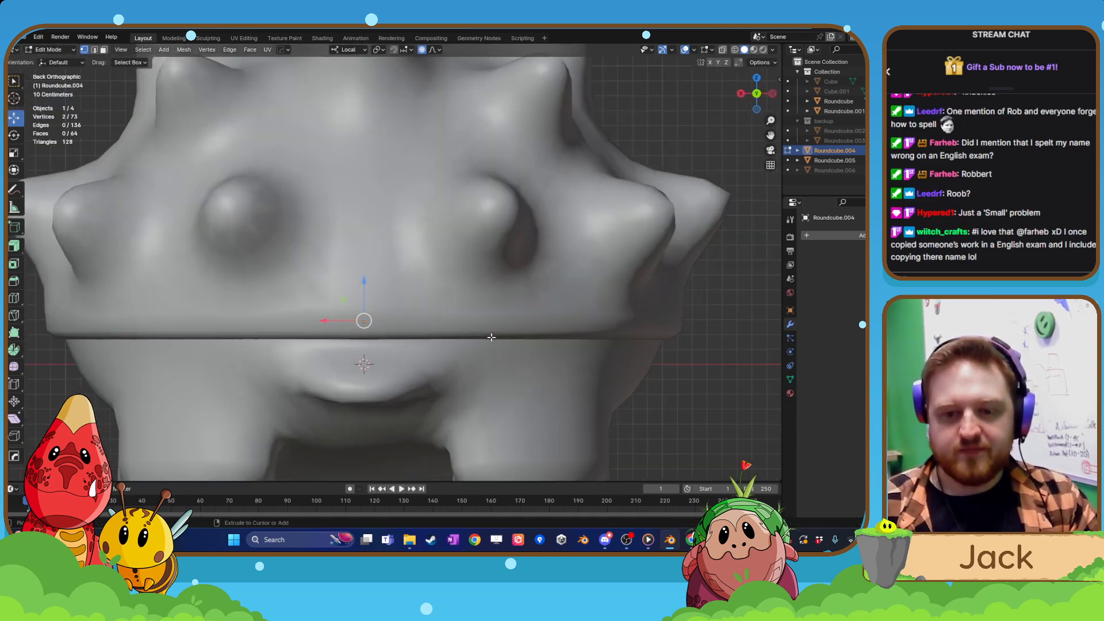
{"action": "key", "text": "KP_3"}
{"action": "key", "text": "ctrl+KP_3"}
{"action": "key", "text": "ctrl+KP_1"}
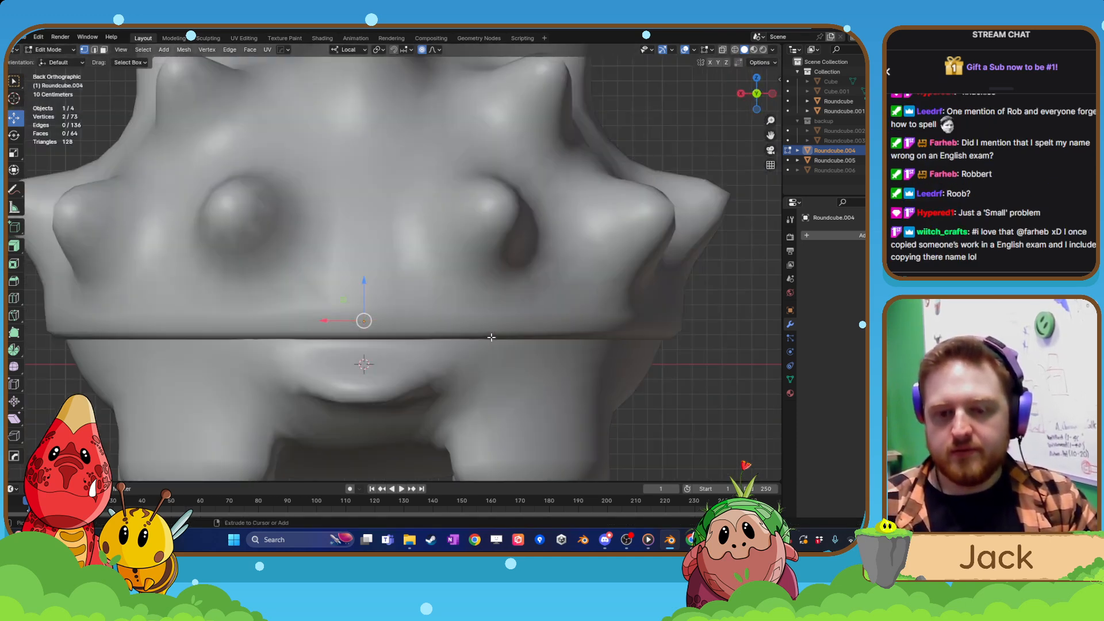
{"action": "key", "text": "KP_1"}
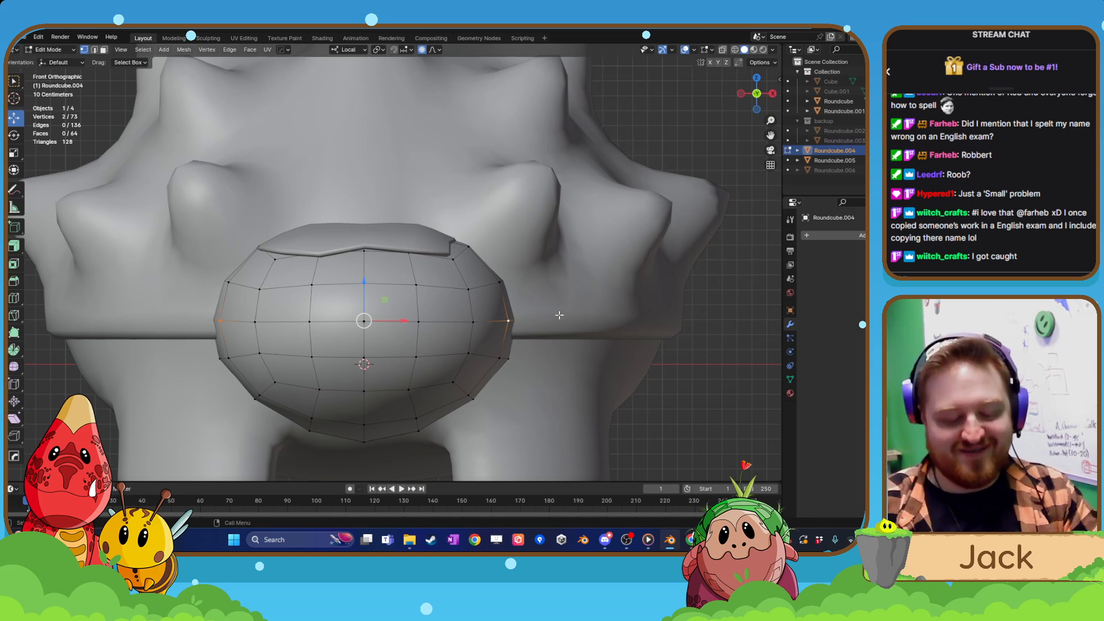
{"action": "left_click", "coordinate": [506, 319]}
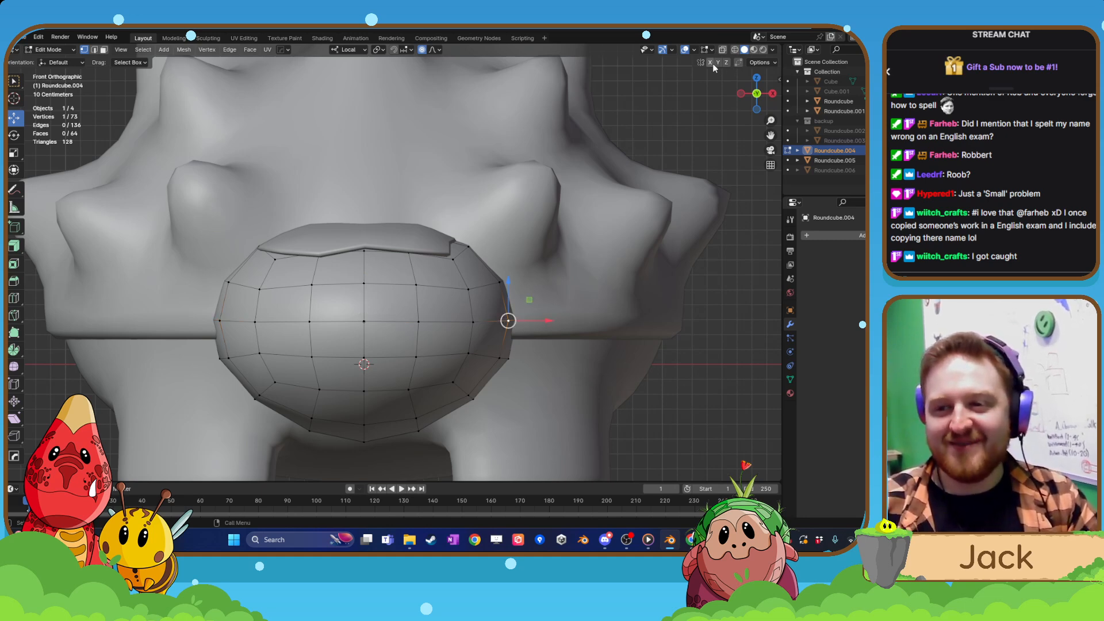
{"action": "key", "text": "g"}
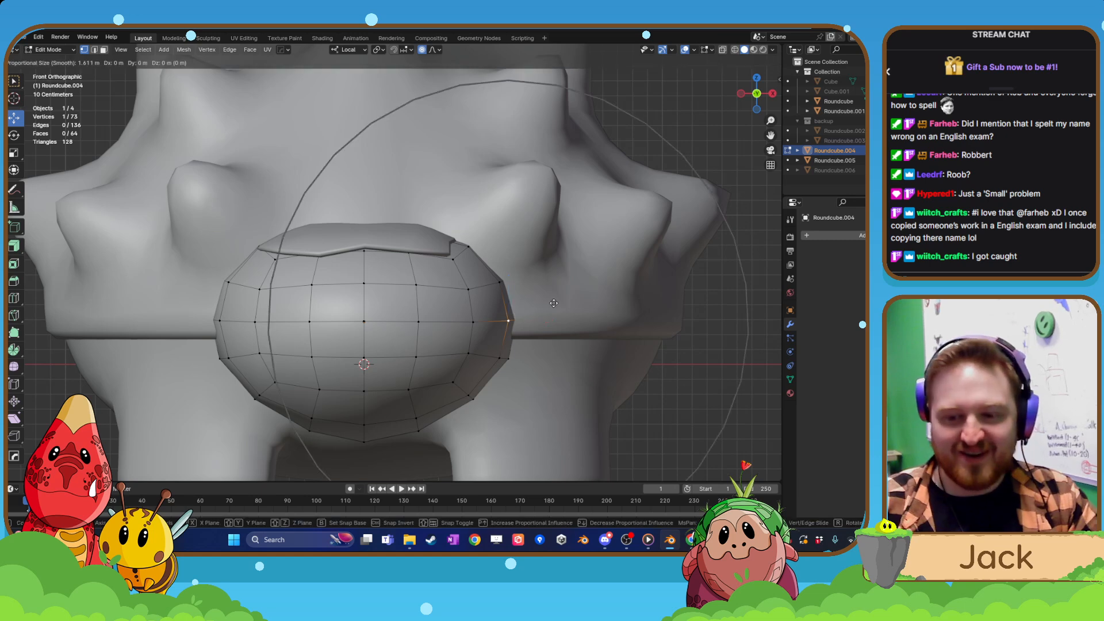
{"action": "scroll", "coordinate": [552, 303], "scroll_direction": "up", "scroll_amount": 6}
{"action": "scroll", "coordinate": [547, 303], "scroll_direction": "down", "scroll_amount": 1}
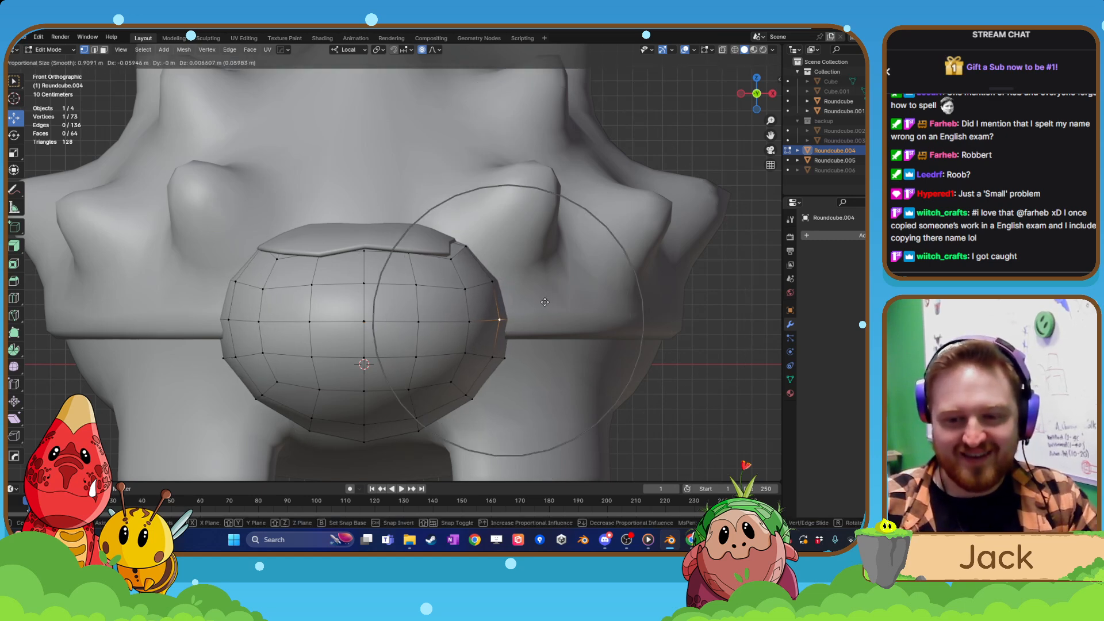
{"action": "left_click", "coordinate": [539, 302]}
{"action": "scroll", "coordinate": [539, 302], "scroll_direction": "down", "scroll_amount": 4}
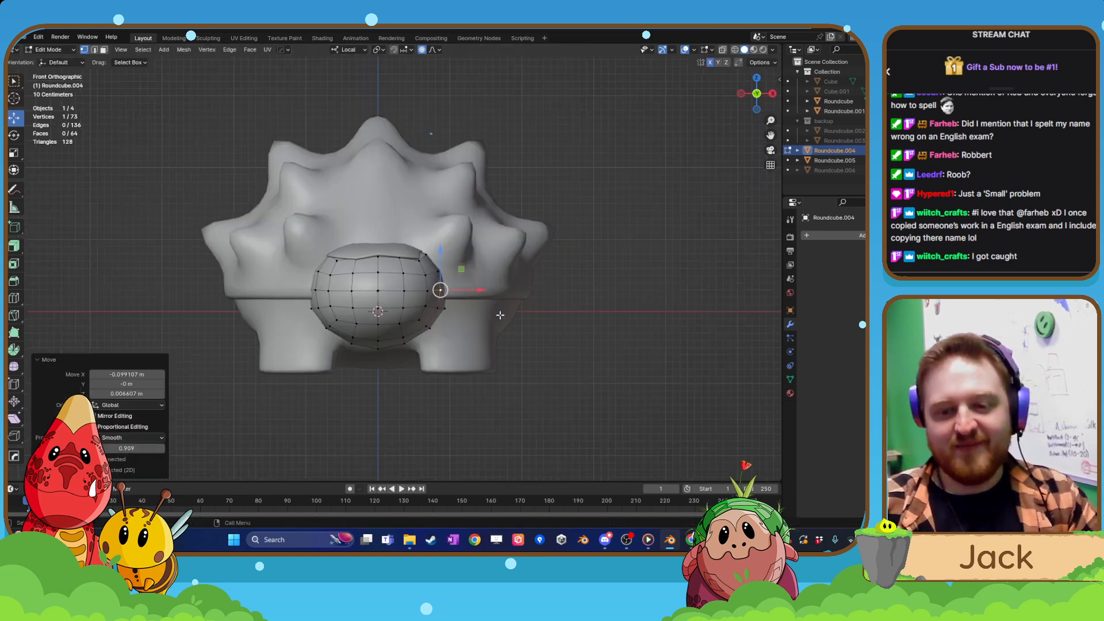
Raise a vertex on the underside of the head slightly along Z and return to Object Mode.
{"action": "middle_click_drag", "start_coordinate": [539, 302], "coordinate": [435, 323]}
{"action": "scroll", "coordinate": [447, 323], "scroll_direction": "up", "scroll_amount": 3}
{"action": "middle_click_drag", "start_coordinate": [403, 391], "coordinate": [330, 395]}
{"action": "left_click", "coordinate": [379, 359]}
{"action": "scroll", "coordinate": [330, 394], "scroll_direction": "up", "scroll_amount": 1}
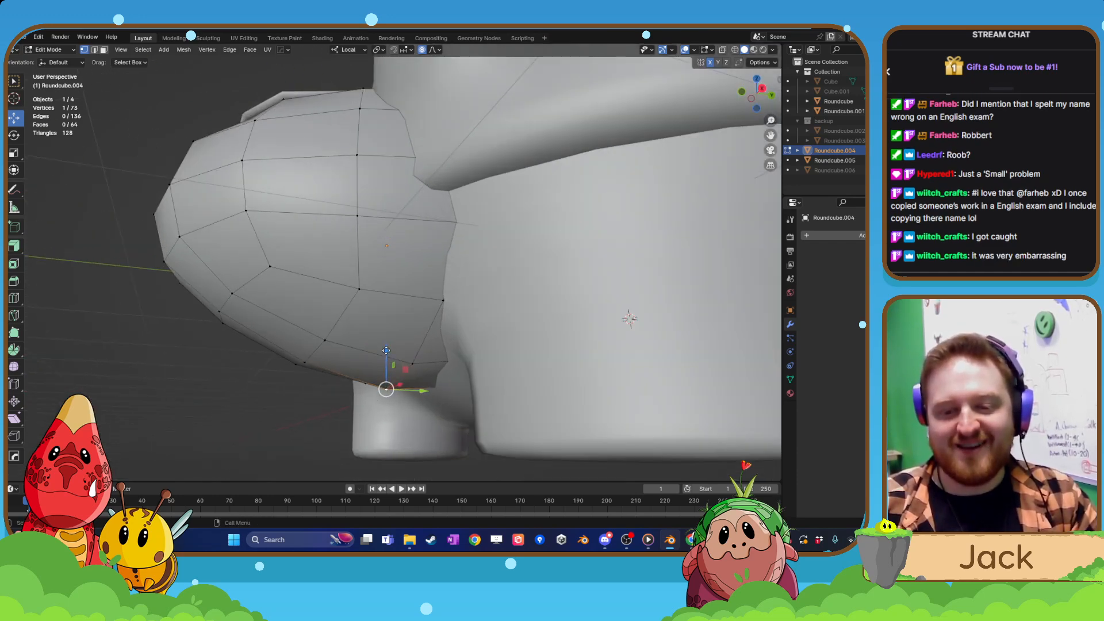
{"action": "left_click_drag", "start_coordinate": [386, 350], "coordinate": [390, 332]}
{"action": "middle_click_drag", "start_coordinate": [390, 333], "coordinate": [520, 351]}
{"action": "key", "text": "Tab"}
{"action": "left_click", "coordinate": [531, 313]}
{"action": "scroll", "coordinate": [546, 313], "scroll_direction": "down", "scroll_amount": 3}
Select the plate on top of the head and nudge its height slightly.
{"action": "left_click", "coordinate": [553, 314]}
{"action": "middle_click_drag", "start_coordinate": [553, 314], "coordinate": [451, 335]}
{"action": "scroll", "coordinate": [502, 336], "scroll_direction": "up", "scroll_amount": 3}
{"action": "scroll", "coordinate": [475, 336], "scroll_direction": "up", "scroll_amount": 3}
{"action": "left_click", "coordinate": [459, 306]}
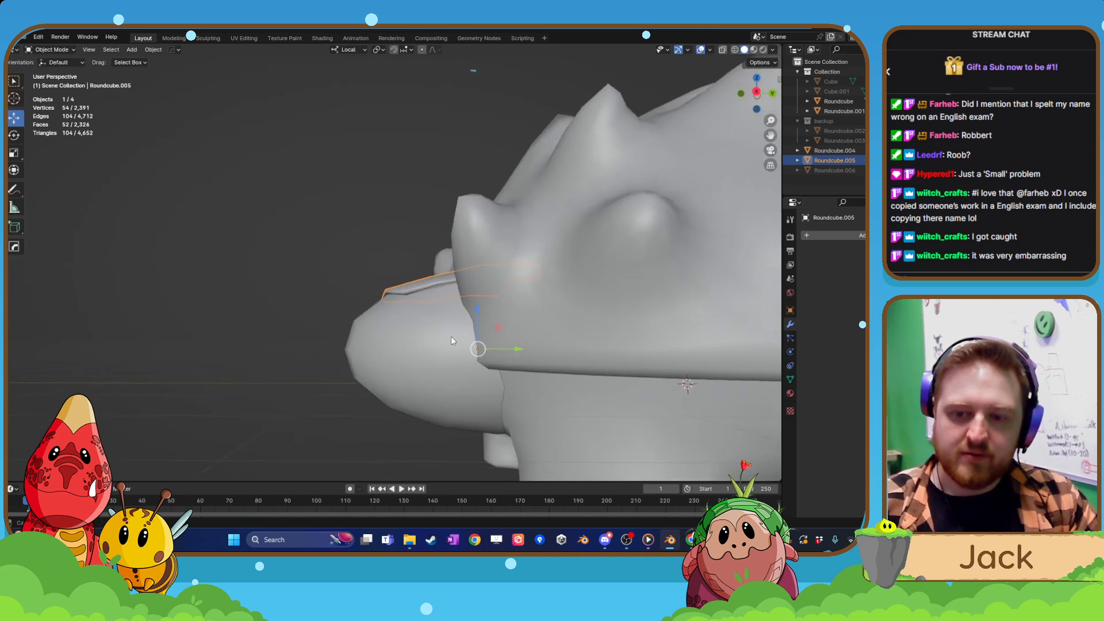
{"action": "left_click_drag", "start_coordinate": [477, 311], "coordinate": [473, 311]}
{"action": "left_click", "coordinate": [315, 297]}
{"action": "scroll", "coordinate": [317, 299], "scroll_direction": "down", "scroll_amount": 5}
{"action": "middle_click_drag", "start_coordinate": [333, 313], "coordinate": [445, 353]}
{"action": "scroll", "coordinate": [403, 408], "scroll_direction": "down", "scroll_amount": 2}
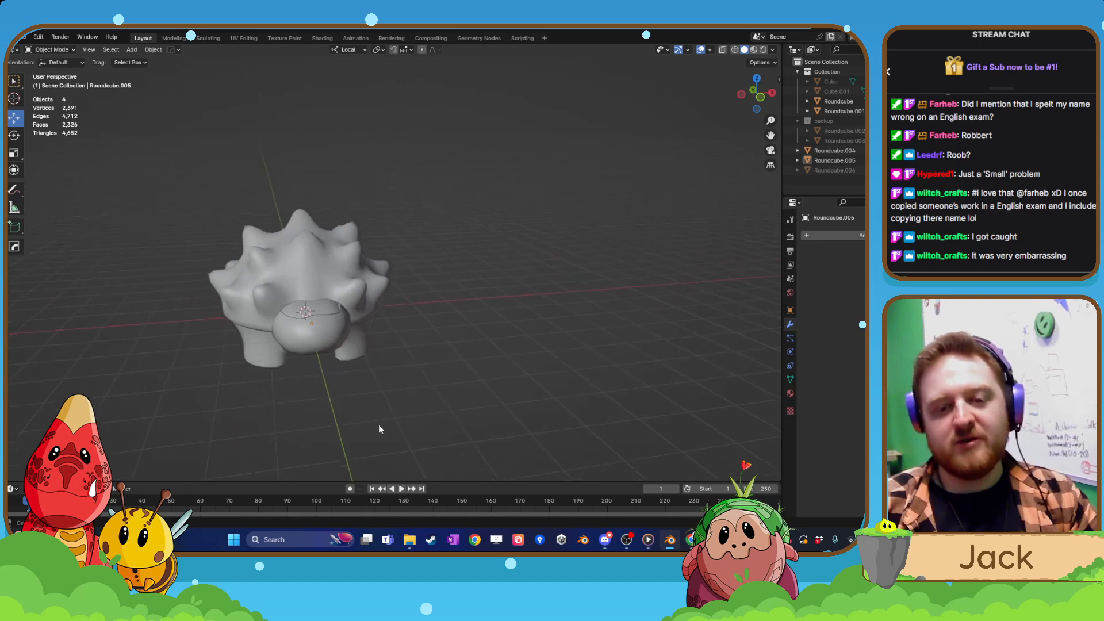
Try moving the head plate aside by about -0.96 m in X and 0.29 m in Z, undo it, and reopen the head mesh.
{"action": "middle_click_drag", "start_coordinate": [379, 425], "coordinate": [340, 270]}
{"action": "scroll", "coordinate": [384, 341], "scroll_direction": "up", "scroll_amount": 7}
{"action": "left_click", "coordinate": [318, 295]}
{"action": "key", "text": "g"}
{"action": "left_click", "coordinate": [201, 238]}
{"action": "middle_click_drag", "start_coordinate": [306, 302], "coordinate": [371, 298]}
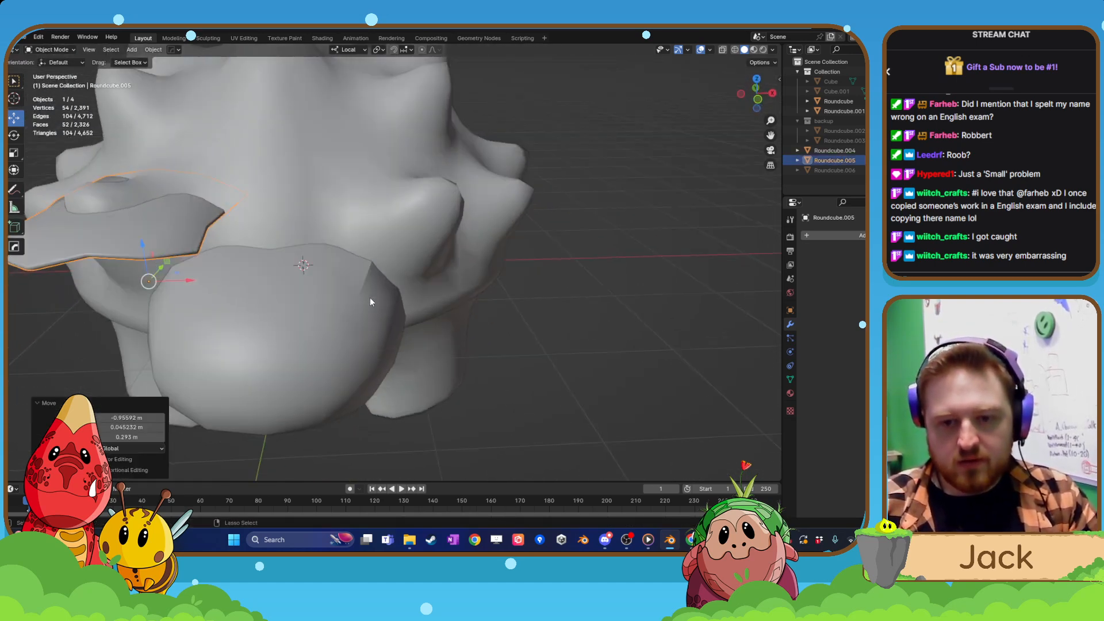
{"action": "key", "text": "ctrl+z"}
{"action": "left_click", "coordinate": [368, 302]}
{"action": "key", "text": "Tab"}
{"action": "left_click", "coordinate": [376, 290]}
Undo the plate nudge and the moves of the head's side and underside vertices, and return to Object Mode.
{"action": "key", "text": "ctrl+z"}
{"action": "key", "text": "ctrl+z"}
{"action": "key", "text": "ctrl+z"}
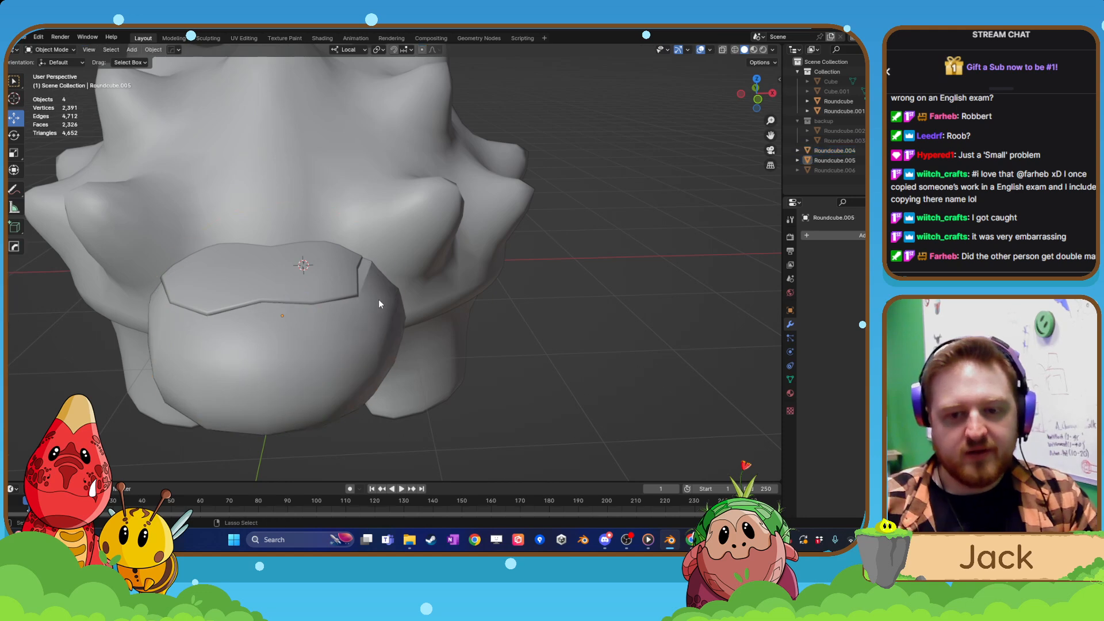
{"action": "key", "text": "ctrl+z"}
{"action": "key", "text": "ctrl+z"}
{"action": "key", "text": "ctrl+z"}
{"action": "key", "text": "ctrl+z"}
{"action": "key", "text": "ctrl+z"}
{"action": "key", "text": "ctrl+z"}
{"action": "key", "text": "ctrl+z"}
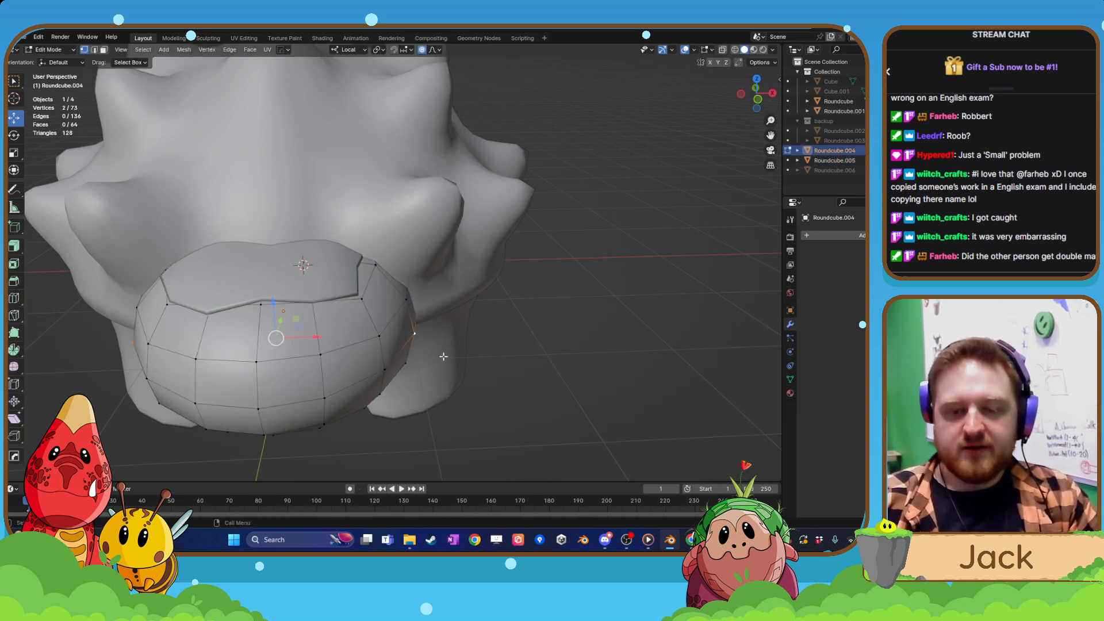
{"action": "key", "text": "Tab"}
{"action": "scroll", "coordinate": [416, 384], "scroll_direction": "down", "scroll_amount": 3}
{"action": "left_click", "coordinate": [384, 371]}
{"action": "scroll", "coordinate": [384, 371], "scroll_direction": "up", "scroll_amount": 1}
{"action": "mouse_move", "coordinate": [385, 370]}
{"action": "middle_mouse_down"}
{"action": "mouse_move", "coordinate": [456, 351]}
{"action": "mouse_move", "coordinate": [382, 371]}
{"action": "middle_mouse_up"}
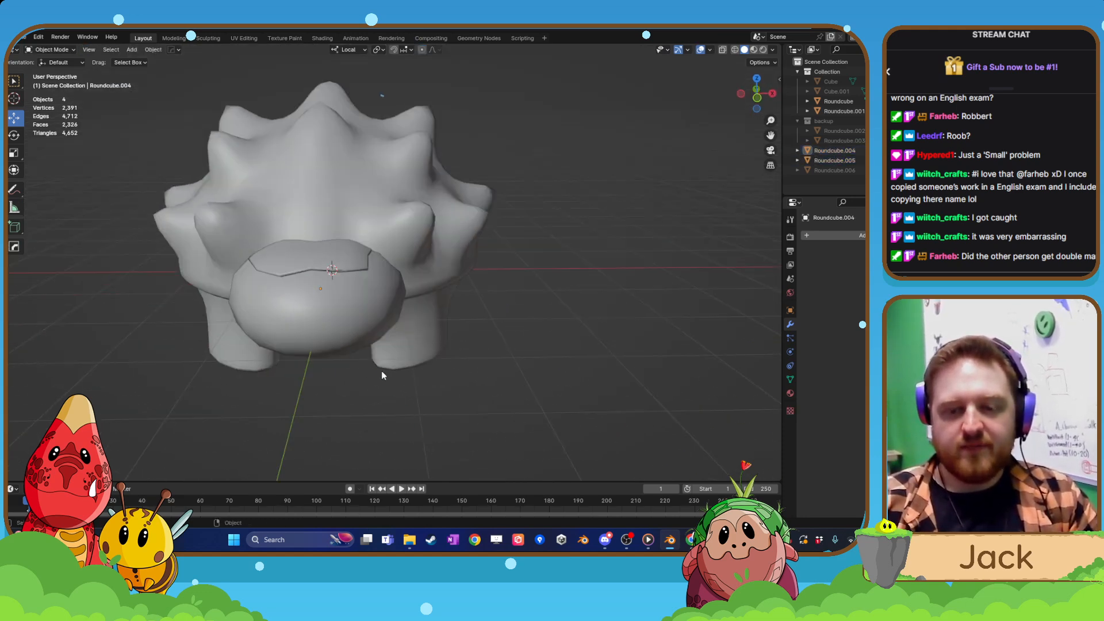
{"action": "scroll", "coordinate": [362, 292], "scroll_direction": "down", "scroll_amount": 3}
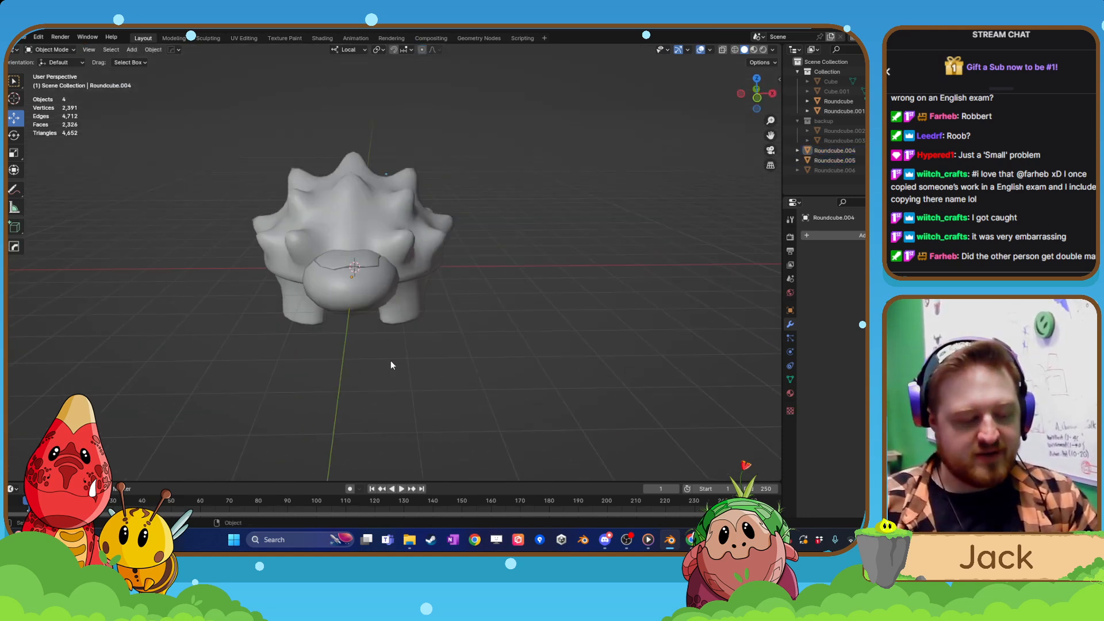
Reopen the head mesh in face selection mode and select a two-by-two block of faces on the front of the head.
{"action": "left_click", "coordinate": [360, 294]}
{"action": "middle_click_drag", "start_coordinate": [360, 295], "coordinate": [315, 325]}
{"action": "scroll", "coordinate": [315, 325], "scroll_direction": "up", "scroll_amount": 3}
{"action": "key", "text": "ctrl+Tab"}
{"action": "left_click", "coordinate": [311, 269]}
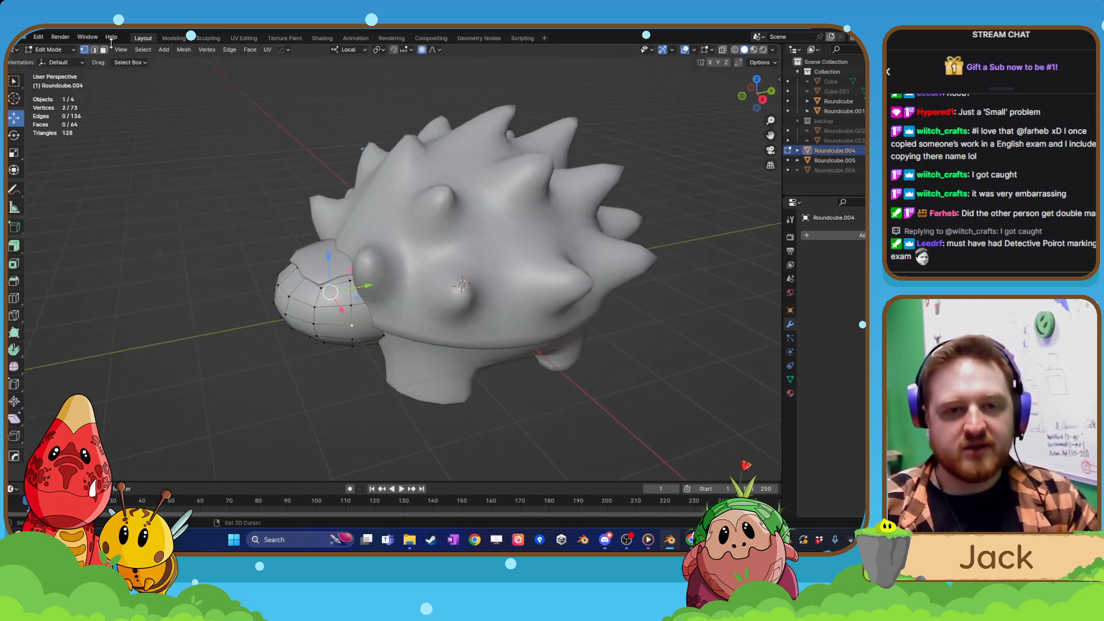
{"action": "left_click", "coordinate": [95, 50]}
{"action": "middle_click_drag", "start_coordinate": [122, 91], "coordinate": [403, 305]}
{"action": "left_click", "coordinate": [405, 308]}
{"action": "left_click", "coordinate": [405, 308], "text": "shift"}
{"action": "left_click", "coordinate": [404, 336], "text": "shift"}
{"action": "left_click", "coordinate": [439, 338], "text": "shift"}
{"action": "middle_click_drag", "start_coordinate": [460, 340], "coordinate": [411, 341]}
{"action": "left_click_drag", "start_coordinate": [454, 312], "coordinate": [465, 318]}
{"action": "scroll", "coordinate": [460, 310], "scroll_direction": "up", "scroll_amount": 6}
{"action": "scroll", "coordinate": [462, 311], "scroll_direction": "up", "scroll_amount": 2}
{"action": "middle_click_drag", "start_coordinate": [465, 317], "coordinate": [507, 313]}
{"action": "scroll", "coordinate": [506, 313], "scroll_direction": "up", "scroll_amount": 2}
{"action": "key", "text": "Tab"}
{"action": "scroll", "coordinate": [421, 374], "scroll_direction": "down", "scroll_amount": 3}
{"action": "left_click", "coordinate": [421, 374]}
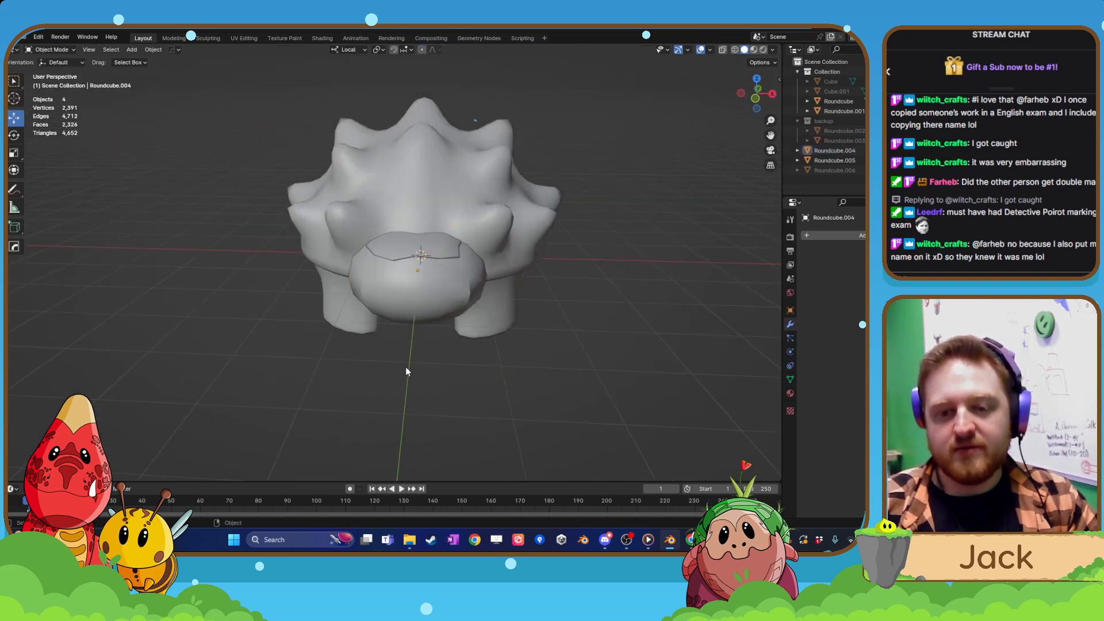
Inspect the head's shading up close and check the Auto Smooth option in its mesh data.
{"action": "middle_click_drag", "start_coordinate": [405, 367], "coordinate": [464, 361]}
{"action": "scroll", "coordinate": [464, 361], "scroll_direction": "up", "scroll_amount": 3}
{"action": "scroll", "coordinate": [464, 361], "scroll_direction": "up", "scroll_amount": 1}
{"action": "left_click", "coordinate": [453, 301]}
{"action": "key", "text": "Tab"}
{"action": "left_click", "coordinate": [441, 243]}
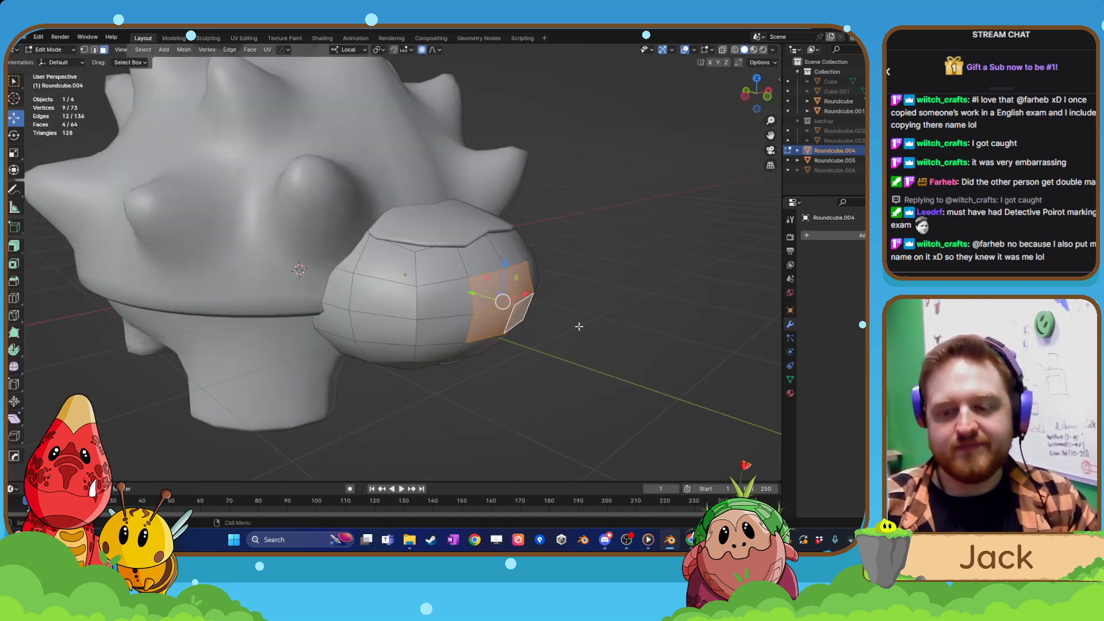
{"action": "key", "text": "Tab"}
{"action": "left_click", "coordinate": [469, 308]}
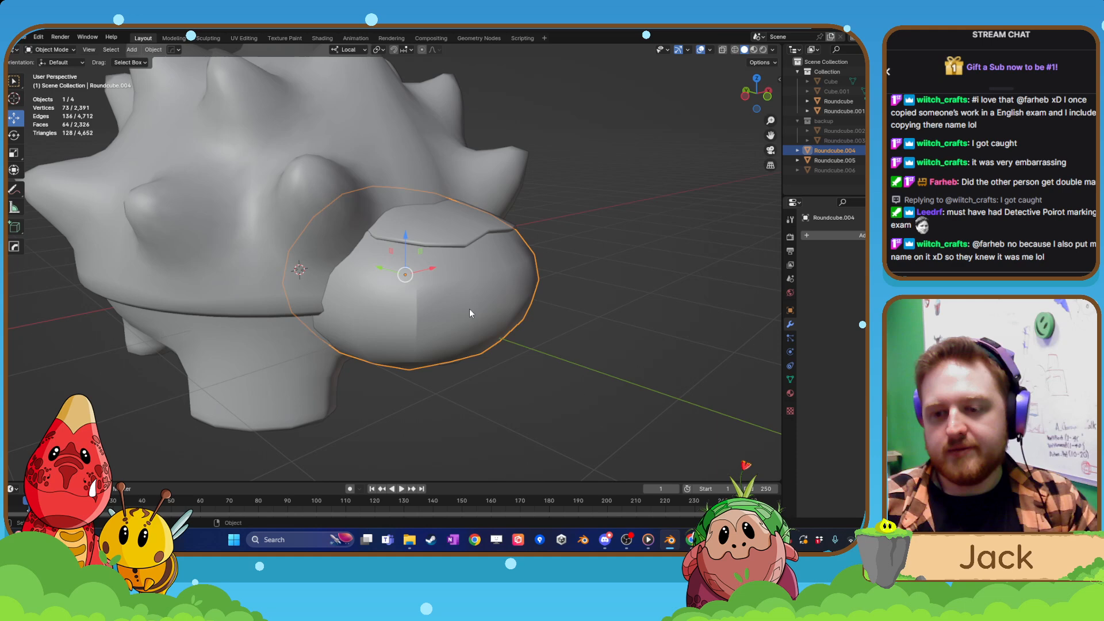
{"action": "left_click", "coordinate": [791, 381]}
{"action": "scroll", "coordinate": [502, 327], "scroll_direction": "down", "scroll_amount": 5}
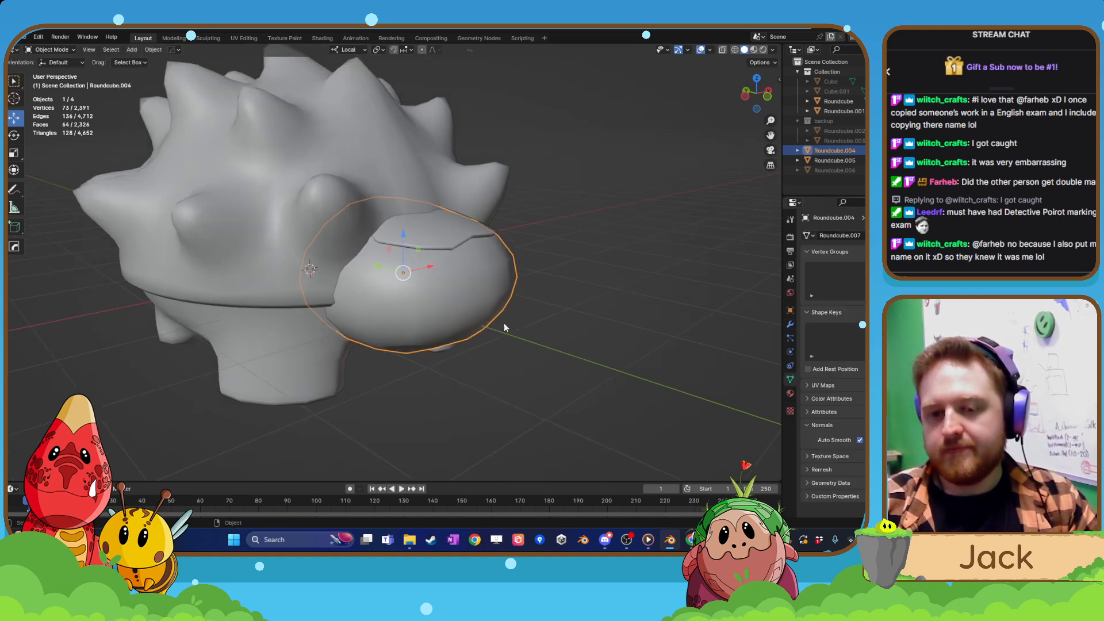
{"action": "key", "text": "Tab"}
{"action": "middle_click_drag", "start_coordinate": [503, 327], "coordinate": [477, 321]}
{"action": "key", "text": "Tab"}
{"action": "left_click", "coordinate": [495, 357]}
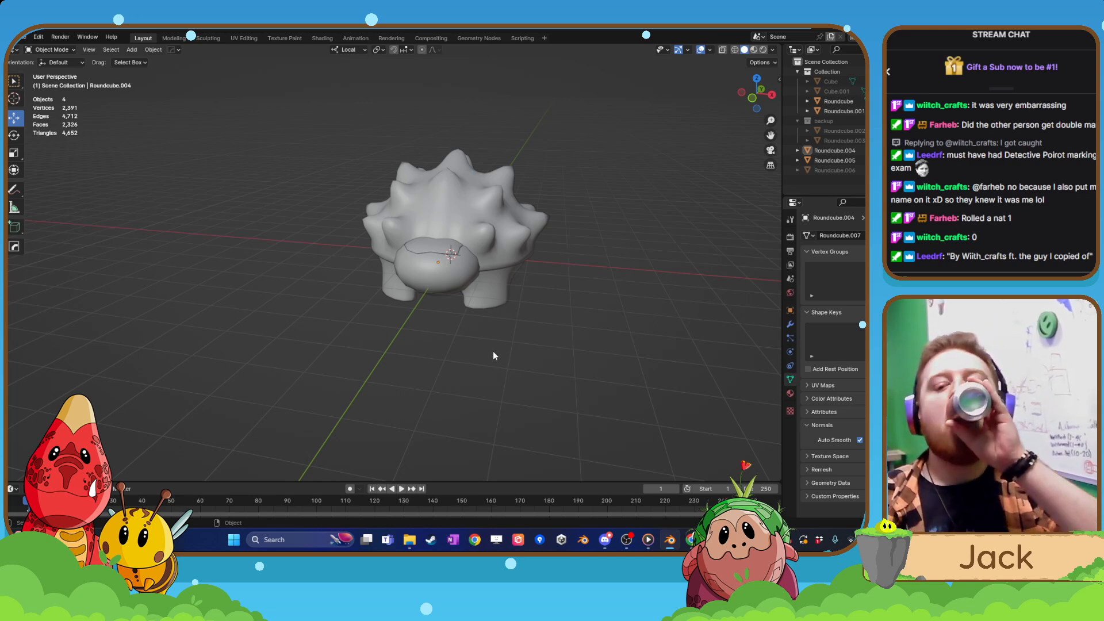
{"action": "middle_click_drag", "start_coordinate": [495, 352], "coordinate": [451, 312]}
{"action": "scroll", "coordinate": [451, 312], "scroll_direction": "up", "scroll_amount": 3}
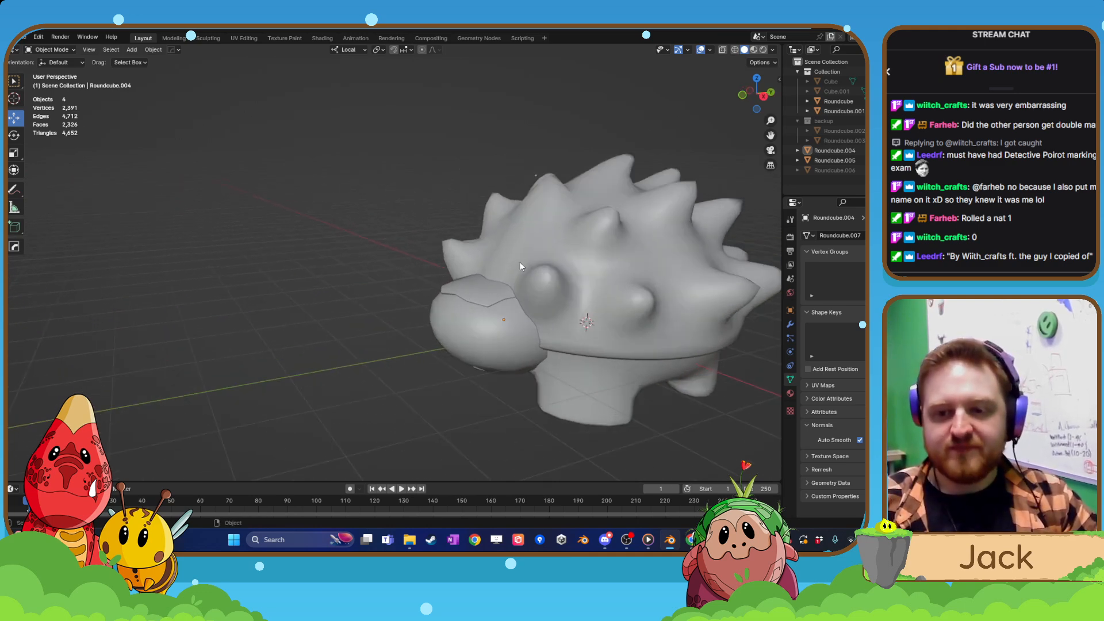
Select the spiky shell and open its mesh in Edit Mode with edge selection.
{"action": "left_click", "coordinate": [522, 265]}
{"action": "middle_click_drag", "start_coordinate": [523, 265], "coordinate": [326, 284]}
{"action": "scroll", "coordinate": [350, 322], "scroll_direction": "down", "scroll_amount": 3}
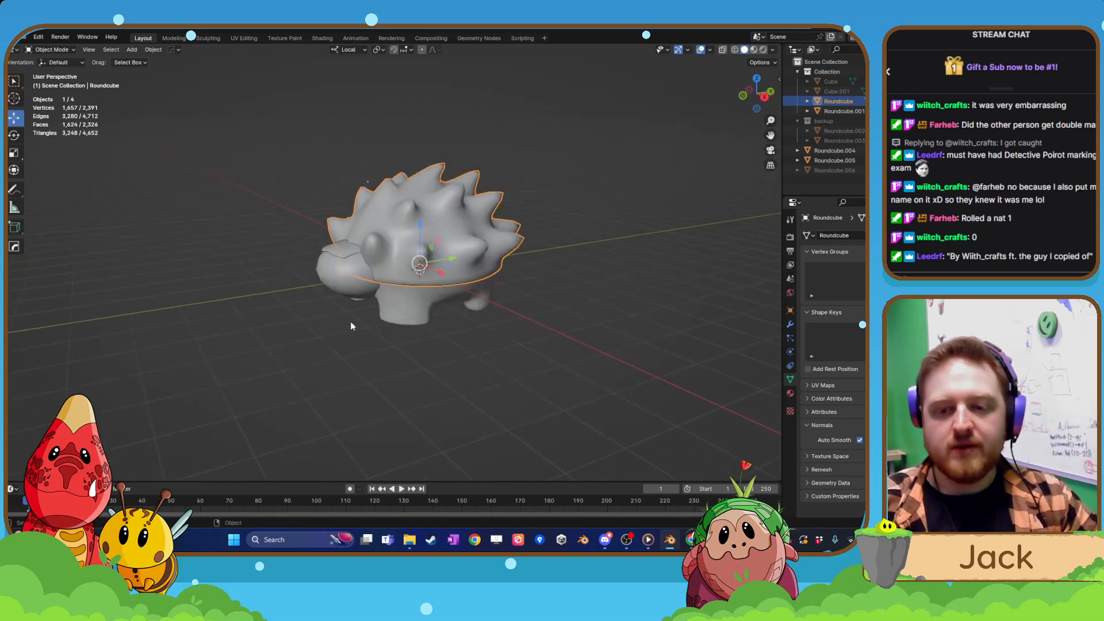
{"action": "left_click", "coordinate": [523, 350]}
{"action": "mouse_move", "coordinate": [522, 350]}
{"action": "middle_mouse_down"}
{"action": "mouse_move", "coordinate": [502, 351]}
{"action": "mouse_move", "coordinate": [528, 330]}
{"action": "middle_mouse_up"}
{"action": "left_click", "coordinate": [453, 237]}
{"action": "key", "text": "Tab"}
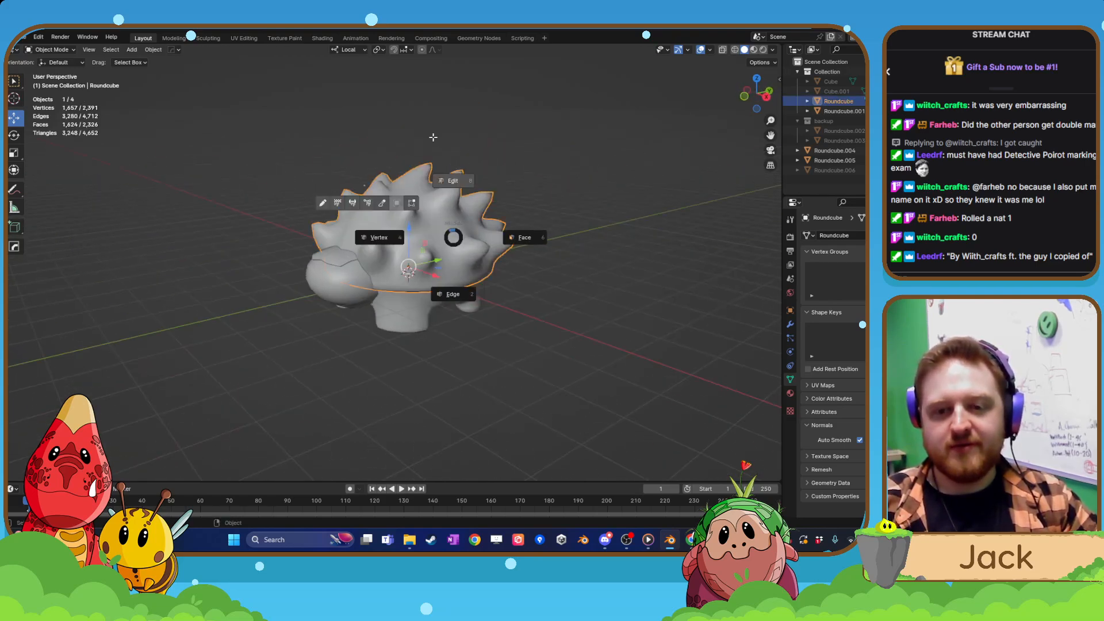
{"action": "left_click", "coordinate": [432, 136]}
{"action": "middle_click_drag", "start_coordinate": [433, 190], "coordinate": [457, 231]}
{"action": "middle_click_drag", "start_coordinate": [457, 230], "coordinate": [402, 228], "text": "shift"}
{"action": "scroll", "coordinate": [456, 273], "scroll_direction": "up", "scroll_amount": 7}
{"action": "scroll", "coordinate": [455, 272], "scroll_direction": "down", "scroll_amount": 4}
{"action": "left_click", "coordinate": [94, 49]}
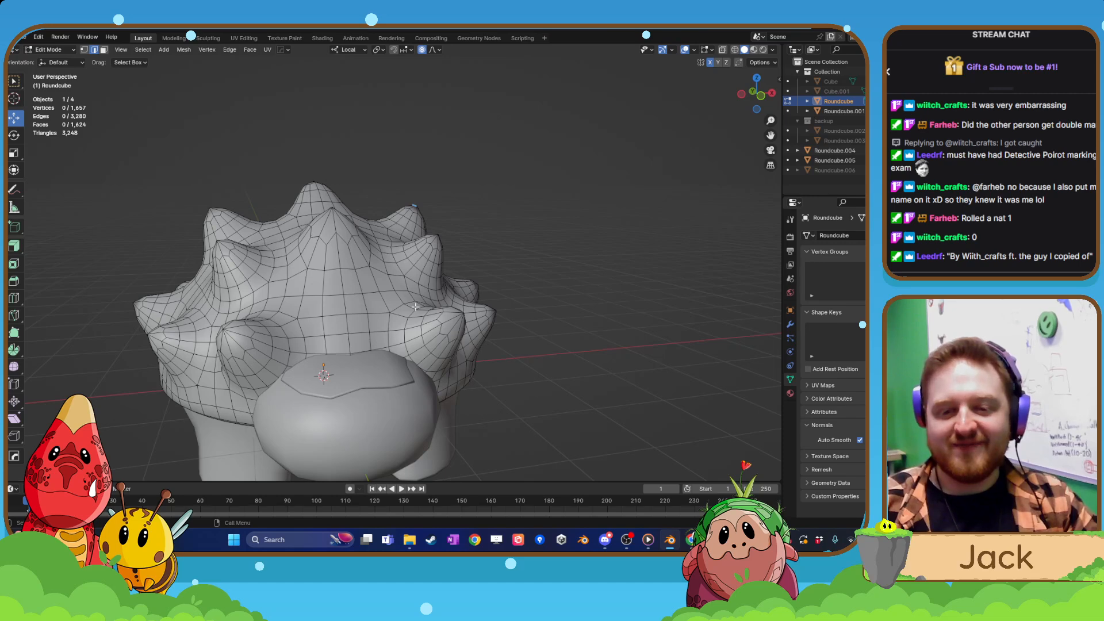
Select the edge loops around the four lower spikes on the front and front corners of the shell.
{"action": "middle_click_drag", "start_coordinate": [415, 307], "coordinate": [292, 286]}
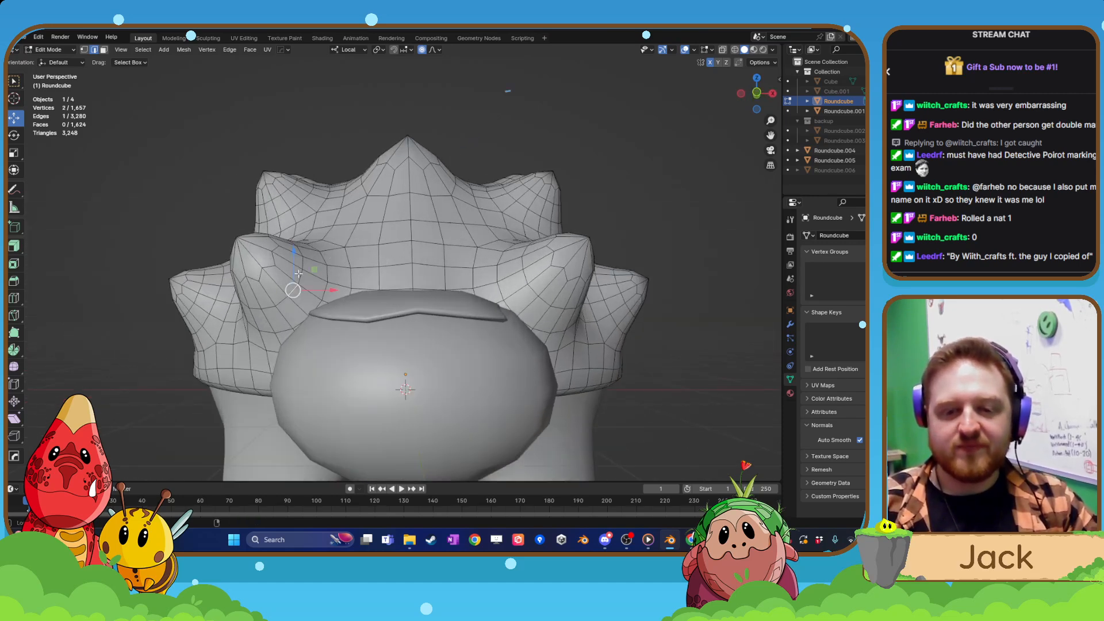
{"action": "left_click", "coordinate": [298, 274], "text": "alt"}
{"action": "left_click", "coordinate": [530, 287], "text": "alt+shift"}
{"action": "middle_click_drag", "start_coordinate": [530, 288], "coordinate": [310, 287]}
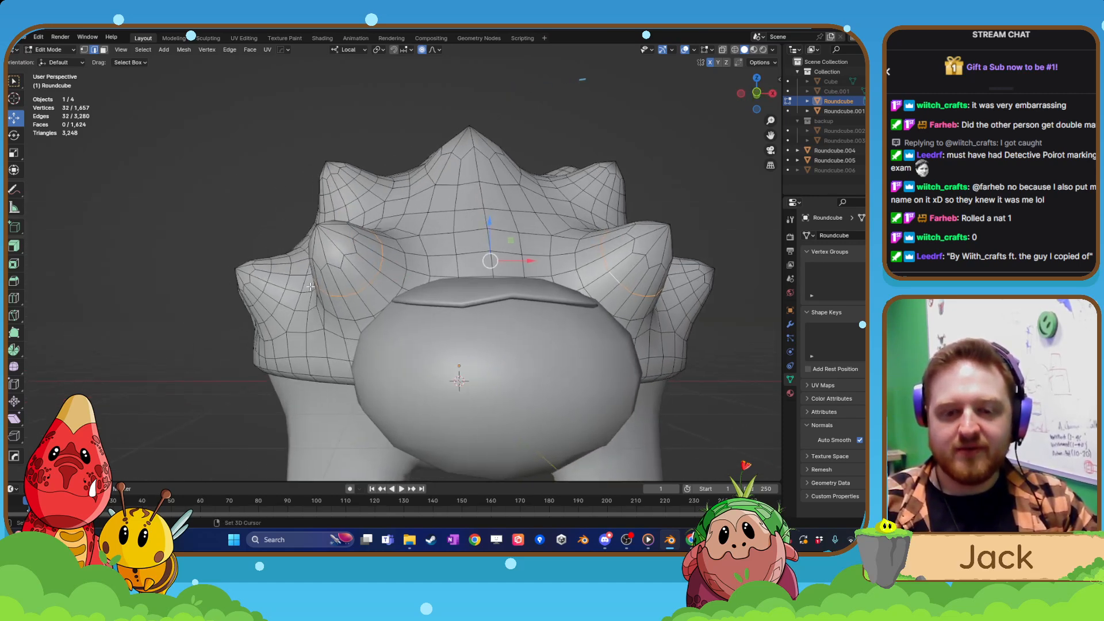
{"action": "left_click", "coordinate": [281, 293], "text": "alt+shift"}
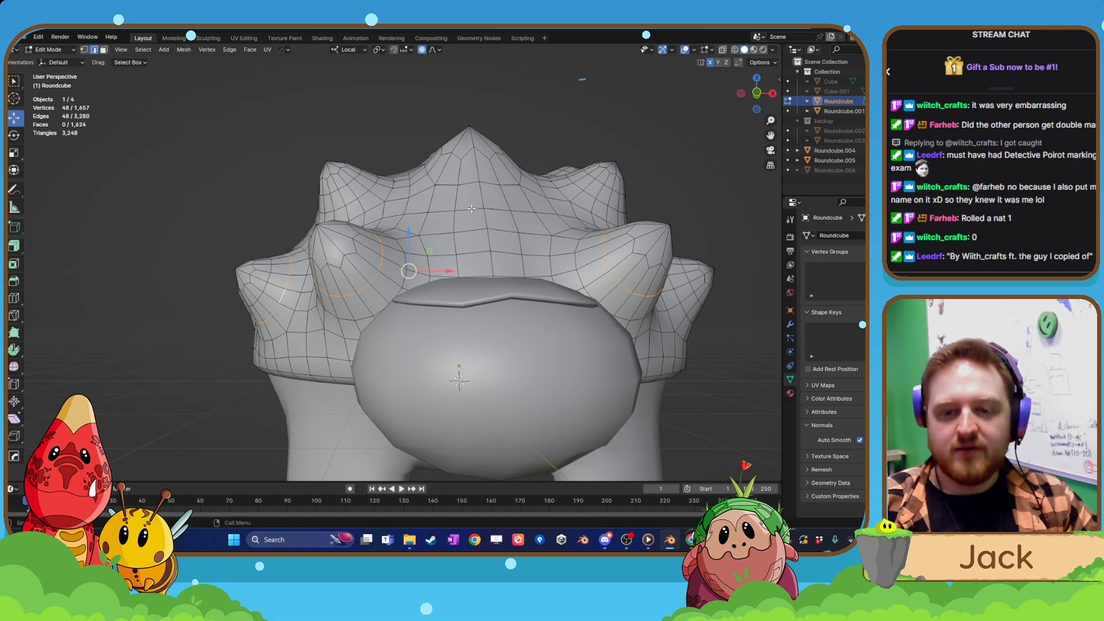
{"action": "middle_click_drag", "start_coordinate": [472, 208], "coordinate": [607, 305]}
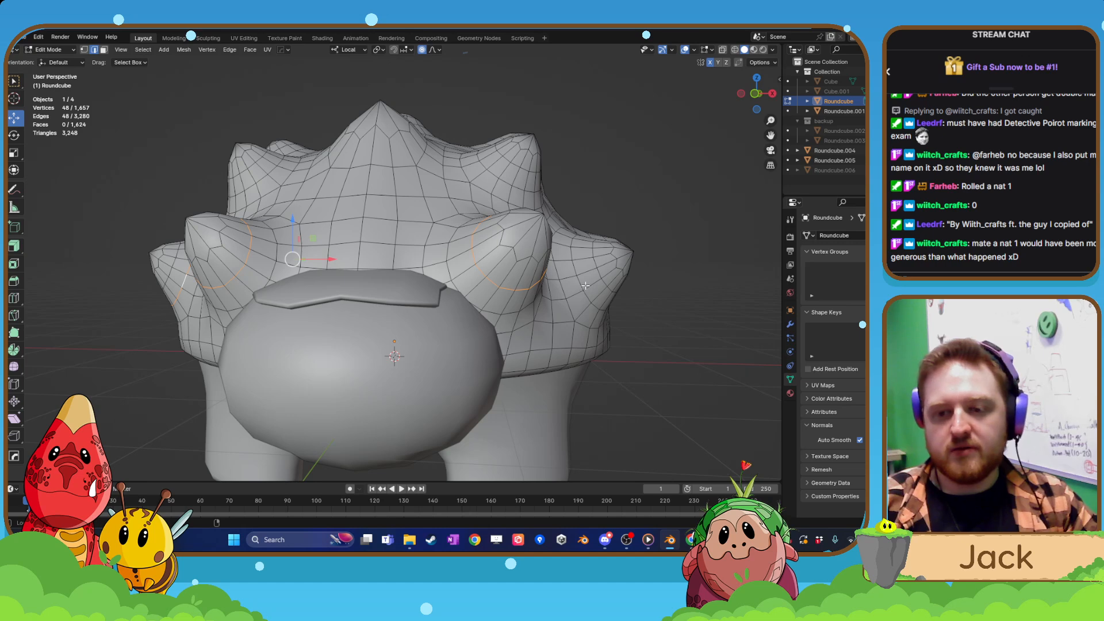
{"action": "left_click", "coordinate": [607, 288], "text": "alt+shift"}
{"action": "left_click", "coordinate": [582, 282], "text": "alt+shift"}
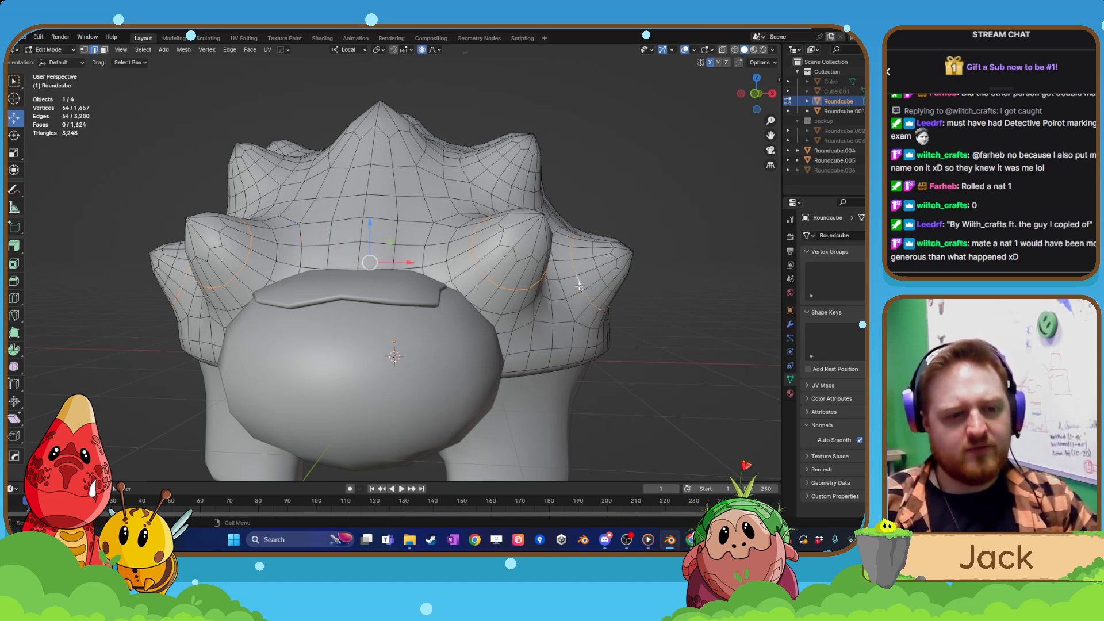
Add the edge loops around the shell's upper front and side spikes to the selection, undoing one stray pick.
{"action": "middle_click_drag", "start_coordinate": [527, 297], "coordinate": [449, 324]}
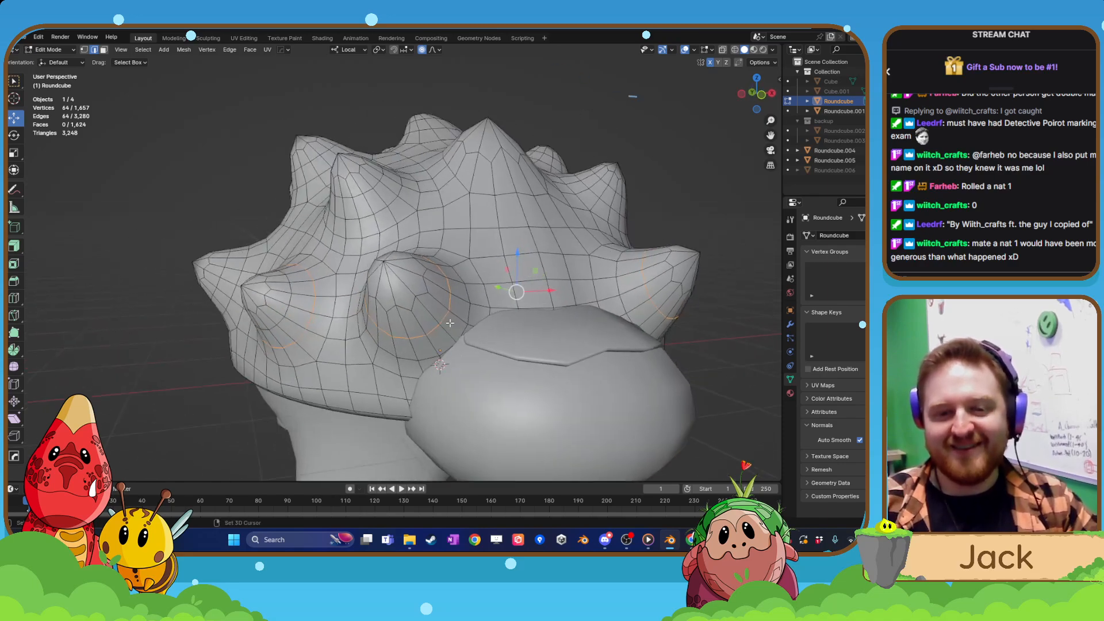
{"action": "left_click", "coordinate": [367, 214], "text": "alt+shift"}
{"action": "middle_click_drag", "start_coordinate": [366, 214], "coordinate": [404, 268]}
{"action": "left_click", "coordinate": [404, 268], "text": "alt+shift"}
{"action": "left_click", "coordinate": [250, 281], "text": "alt+shift"}
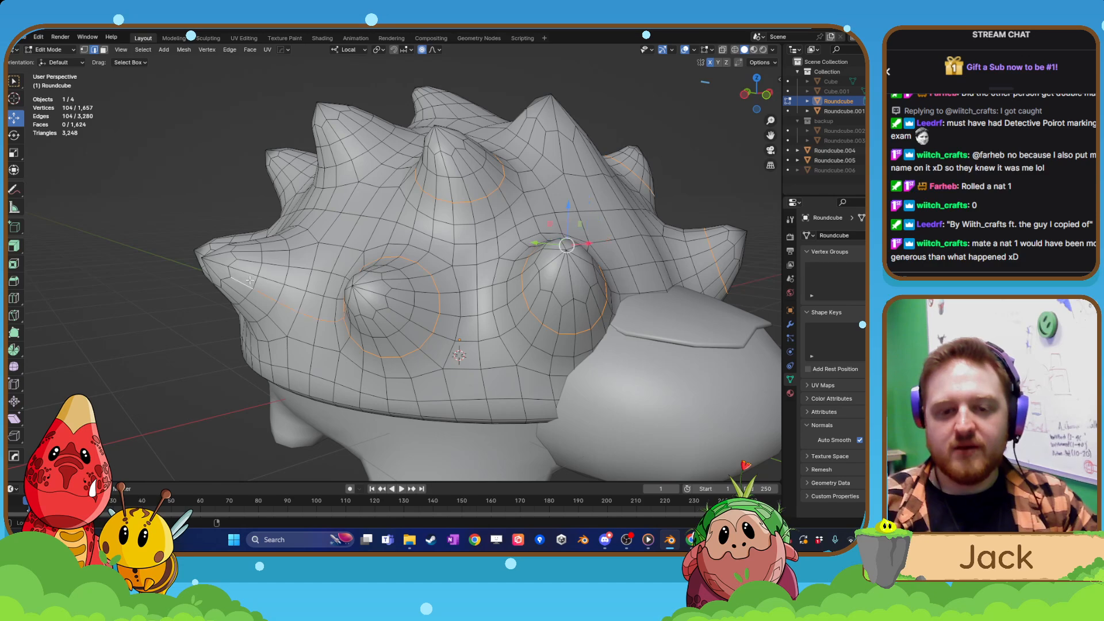
{"action": "key", "text": "ctrl+z"}
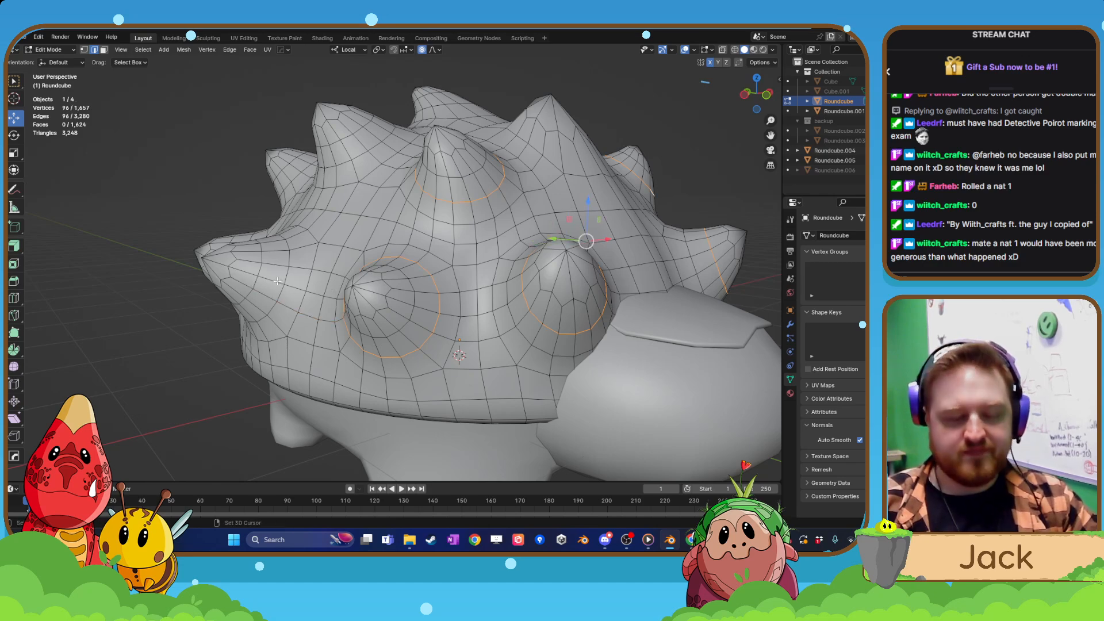
{"action": "left_click", "coordinate": [259, 271], "text": "alt+shift"}
{"action": "middle_click_drag", "start_coordinate": [259, 271], "coordinate": [436, 284]}
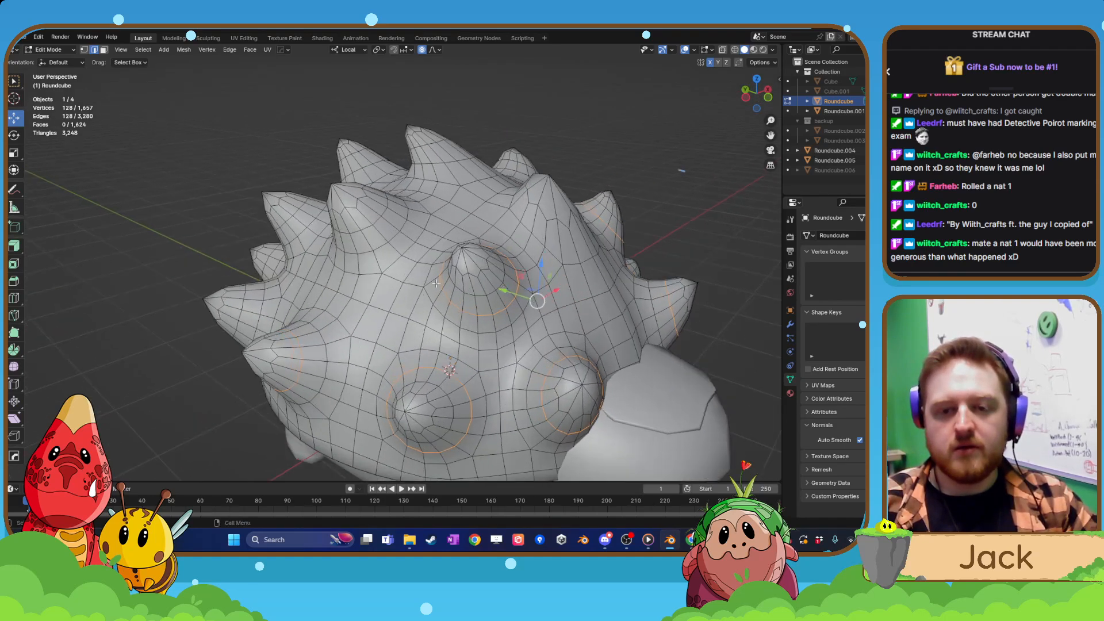
Extend the selection with the edge loops around the upper and rearward side spikes on both halves of the shell.
{"action": "left_click", "coordinate": [378, 222], "text": "alt+shift"}
{"action": "middle_click_drag", "start_coordinate": [378, 222], "coordinate": [481, 272]}
{"action": "left_click", "coordinate": [593, 187], "text": "alt+shift"}
{"action": "scroll", "coordinate": [481, 271], "scroll_direction": "up", "scroll_amount": 1}
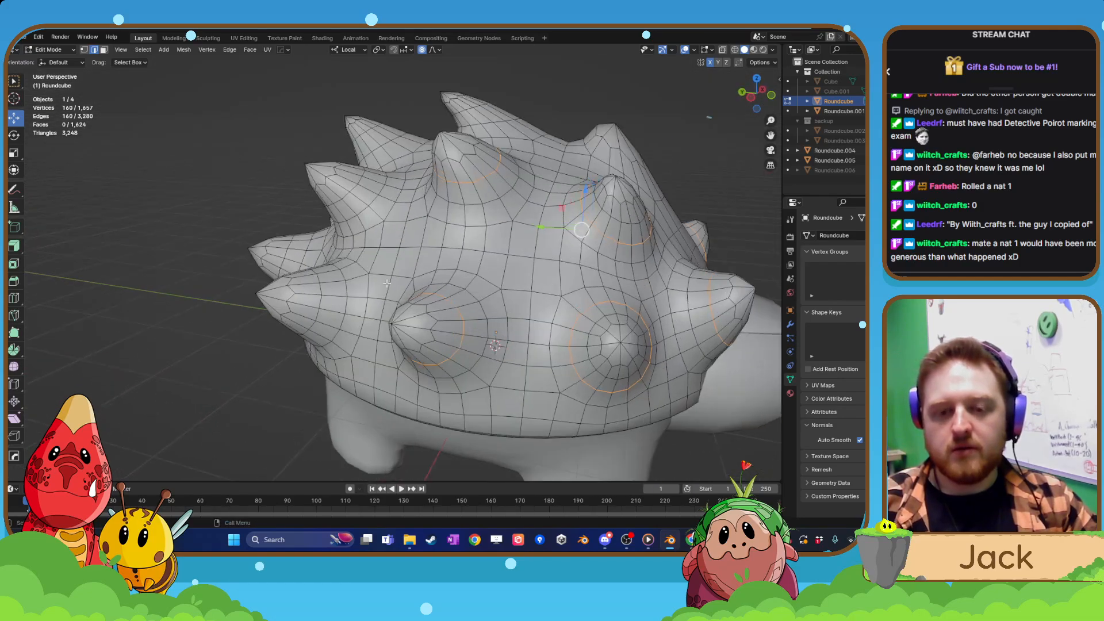
{"action": "middle_click_drag", "start_coordinate": [323, 300], "coordinate": [418, 273]}
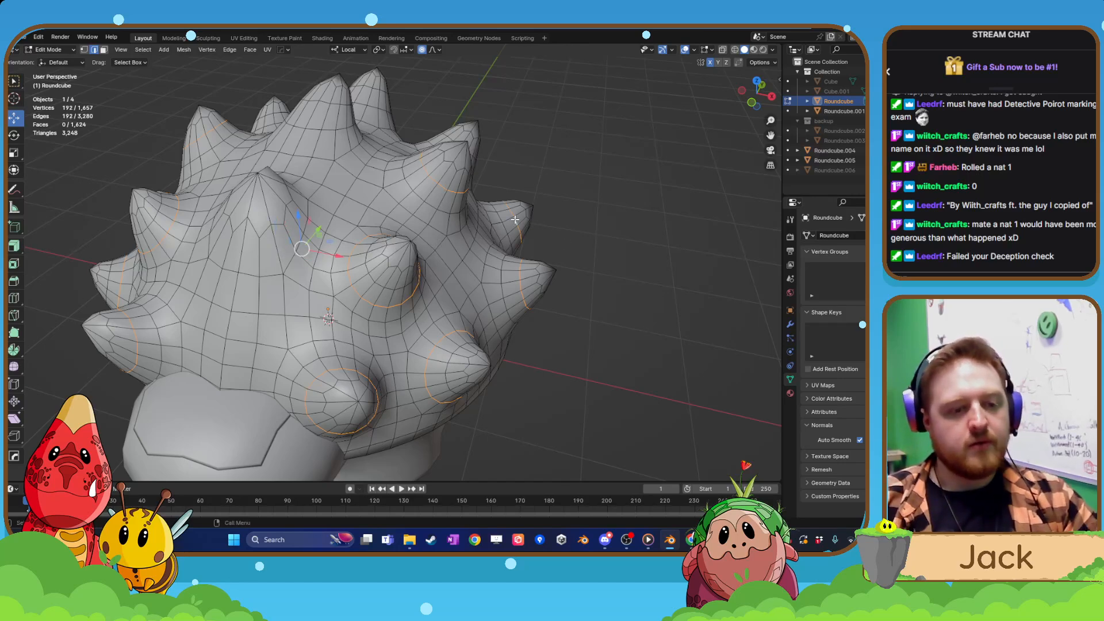
Add the edge loops around the remaining rear and top spikes and dissolve all the selected spike loops.
{"action": "middle_click_drag", "start_coordinate": [446, 280], "coordinate": [330, 266]}
{"action": "left_click", "coordinate": [358, 233], "text": "alt+shift"}
{"action": "middle_click_drag", "start_coordinate": [497, 276], "coordinate": [656, 203]}
{"action": "scroll", "coordinate": [414, 297], "scroll_direction": "up", "scroll_amount": 2}
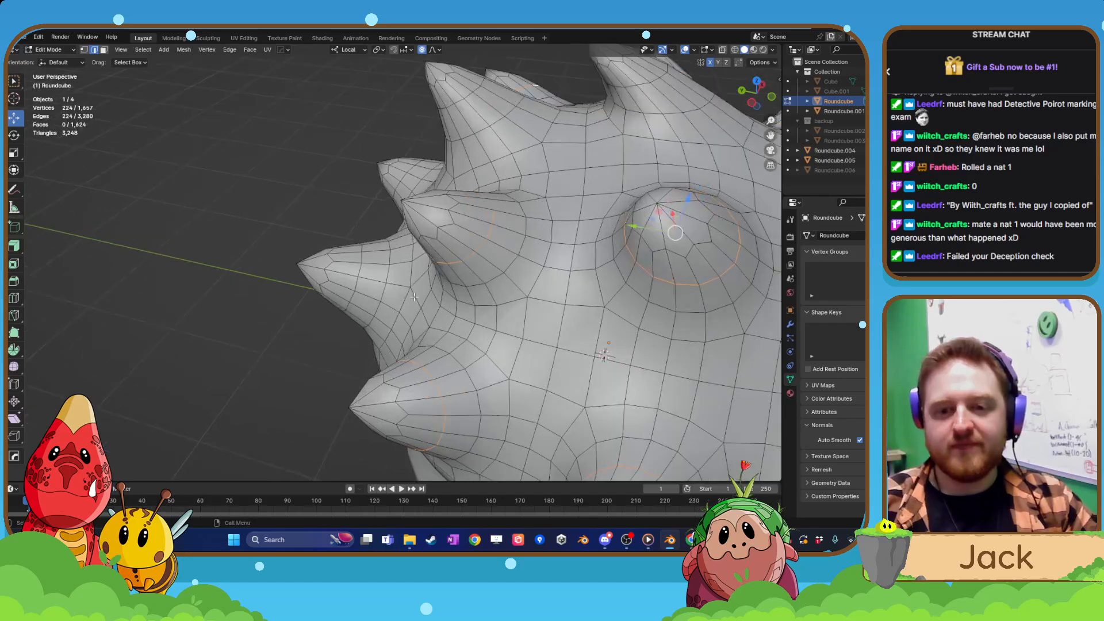
{"action": "left_click", "coordinate": [359, 281], "text": "alt+shift"}
{"action": "middle_click_drag", "start_coordinate": [359, 282], "coordinate": [405, 243]}
{"action": "left_click", "coordinate": [393, 234], "text": "alt+shift"}
{"action": "scroll", "coordinate": [533, 280], "scroll_direction": "down", "scroll_amount": 6}
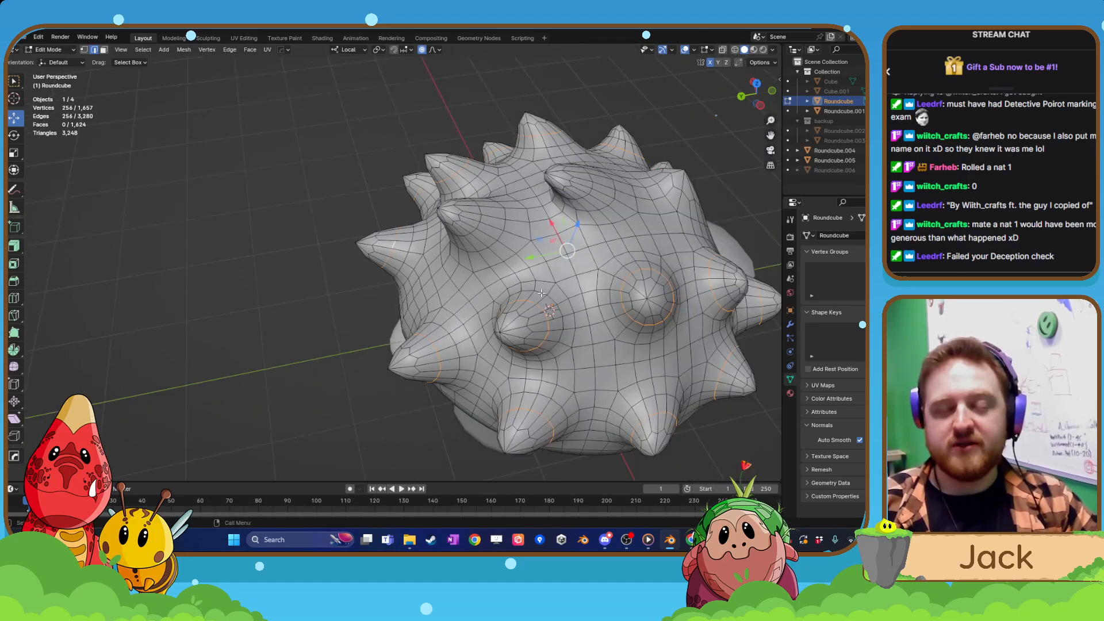
{"action": "middle_click_drag", "start_coordinate": [533, 280], "coordinate": [502, 351]}
{"action": "key", "text": "x"}
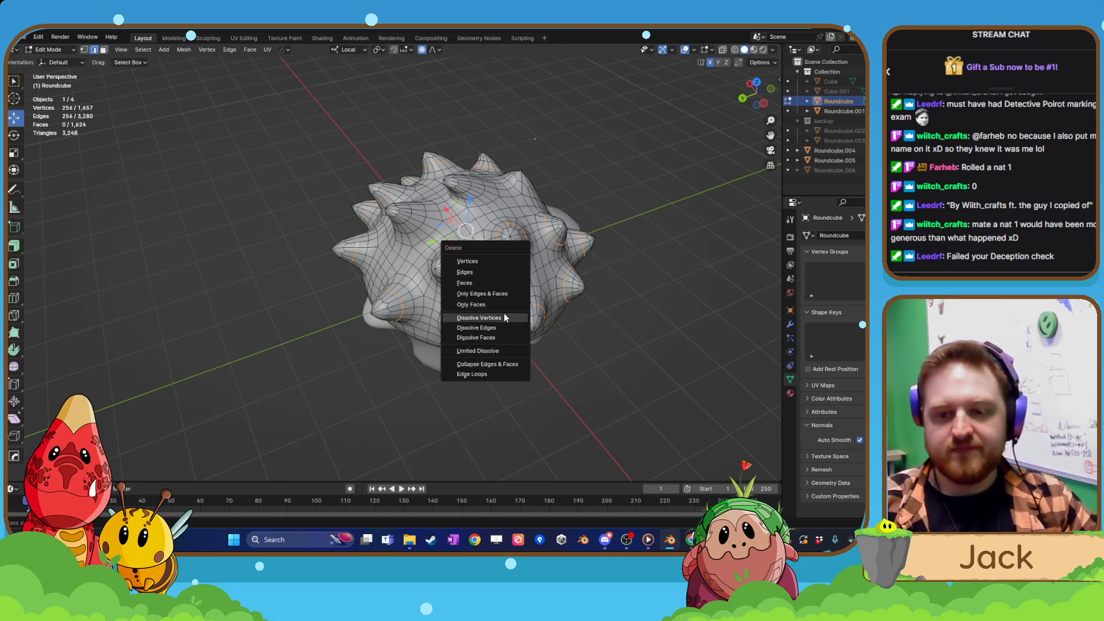
{"action": "left_click", "coordinate": [504, 318]}
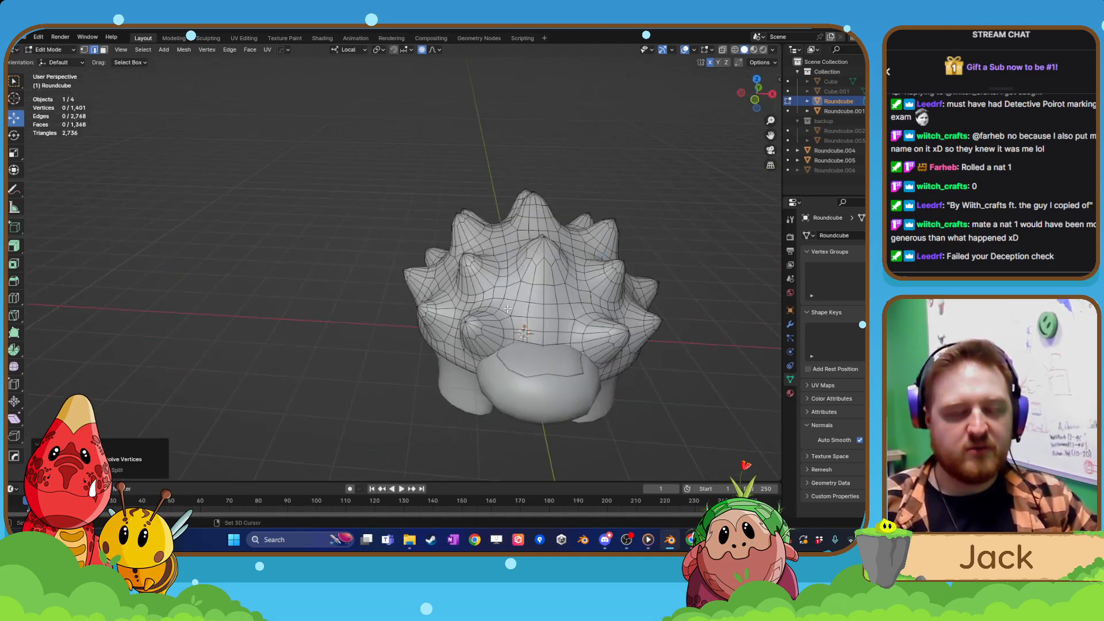
Try dissolving the edge loop along the underside of the shell's rim, and undo it.
{"action": "scroll", "coordinate": [458, 309], "scroll_direction": "up", "scroll_amount": 2}
{"action": "scroll", "coordinate": [473, 346], "scroll_direction": "up", "scroll_amount": 2}
{"action": "scroll", "coordinate": [473, 345], "scroll_direction": "up", "scroll_amount": 1}
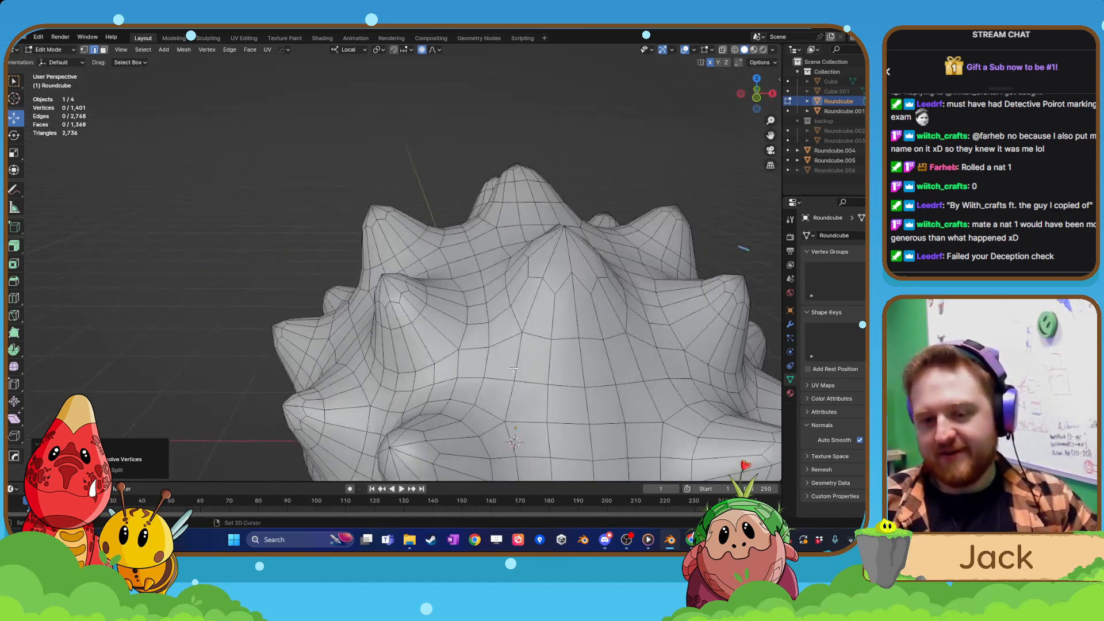
{"action": "middle_click_drag", "start_coordinate": [556, 411], "coordinate": [532, 307], "text": "shift"}
{"action": "left_click", "coordinate": [584, 306], "text": "alt"}
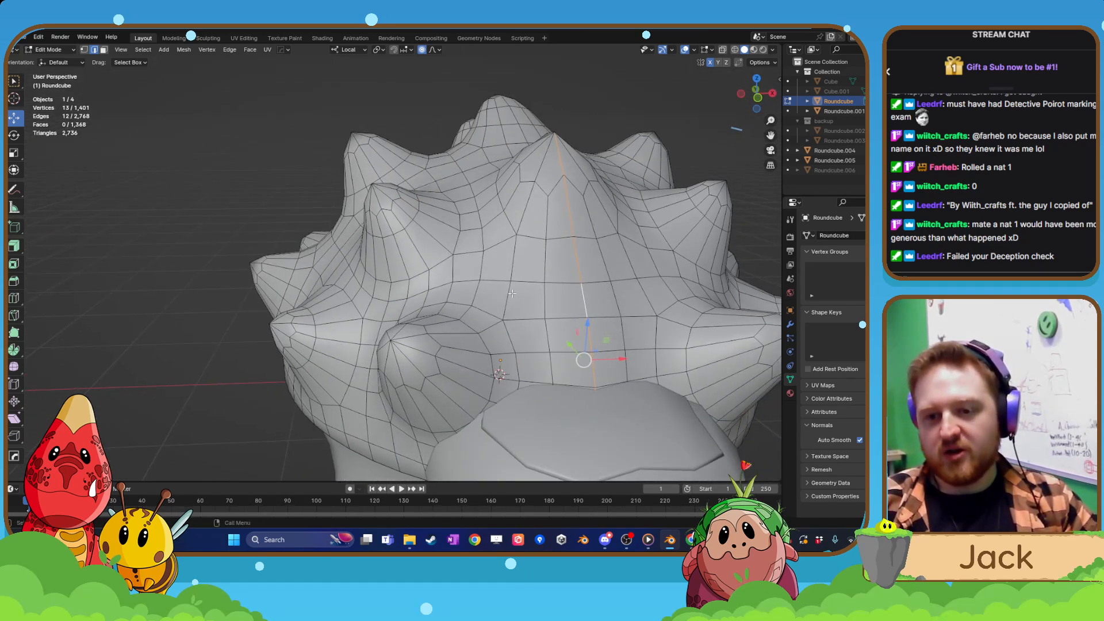
{"action": "left_click", "coordinate": [508, 302]}
{"action": "left_click", "coordinate": [511, 254], "text": "shift"}
{"action": "middle_click_drag", "start_coordinate": [475, 339], "coordinate": [399, 268]}
{"action": "left_click", "coordinate": [398, 268]}
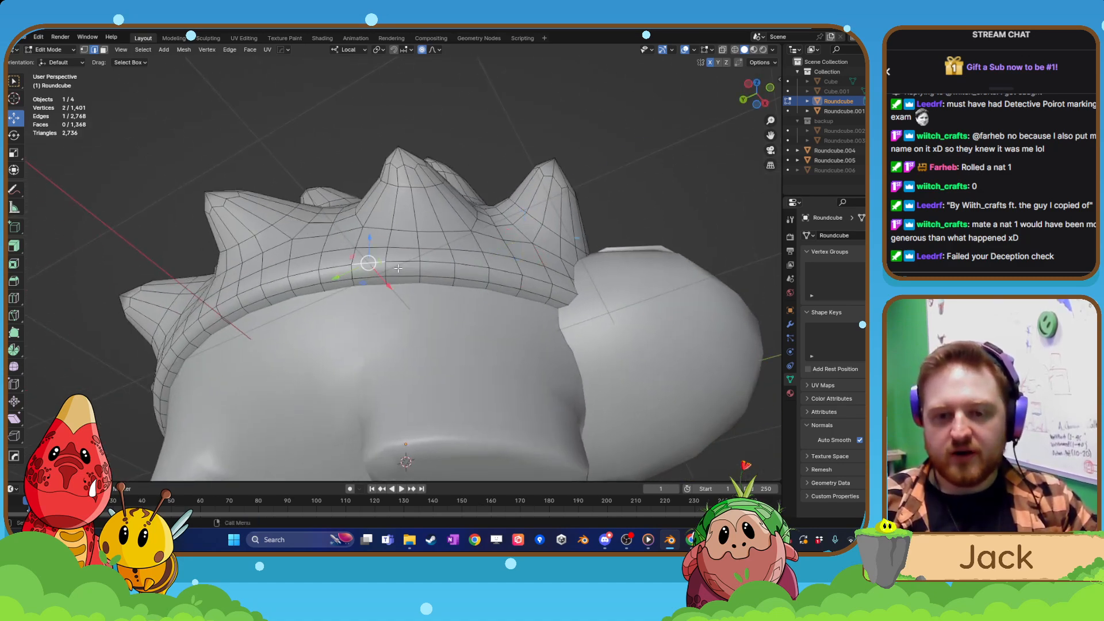
{"action": "left_click", "coordinate": [426, 278], "text": "alt"}
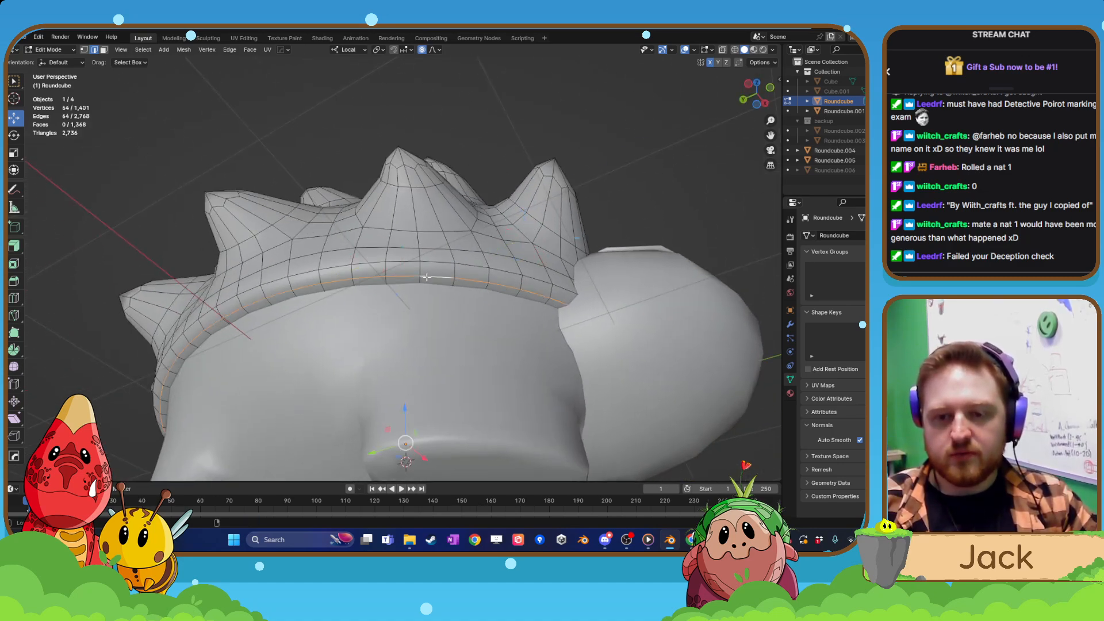
{"action": "key", "text": "x"}
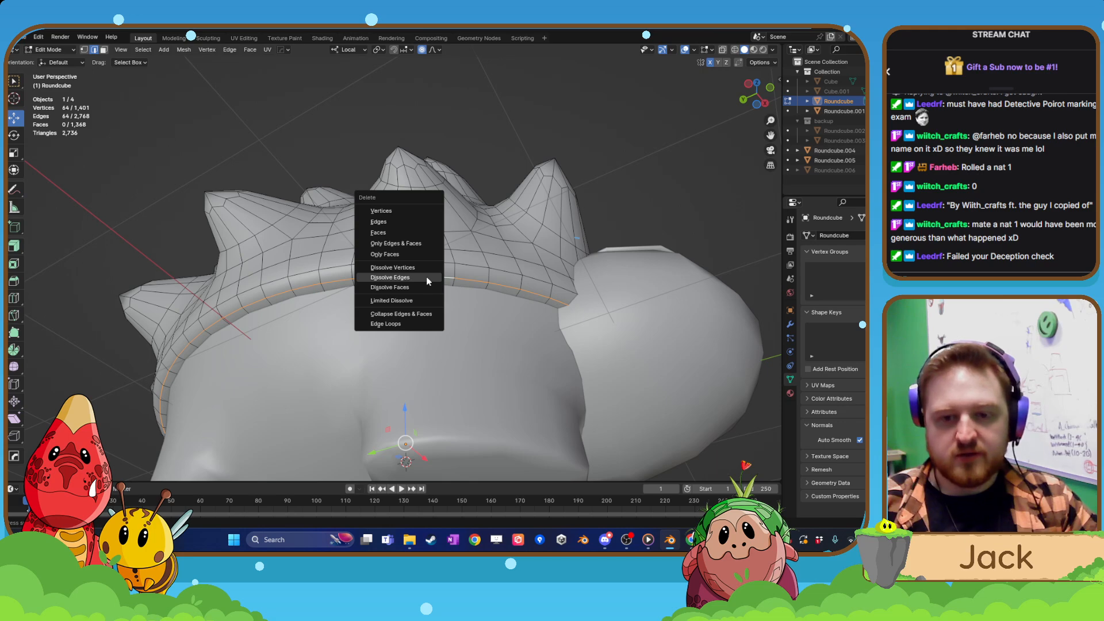
{"action": "left_click", "coordinate": [426, 277]}
{"action": "middle_click_drag", "start_coordinate": [426, 277], "coordinate": [439, 332]}
{"action": "key", "text": "ctrl+z"}
Try dissolving the horizontal edge loop just above the shell's rim, and undo it.
{"action": "left_click", "coordinate": [357, 269]}
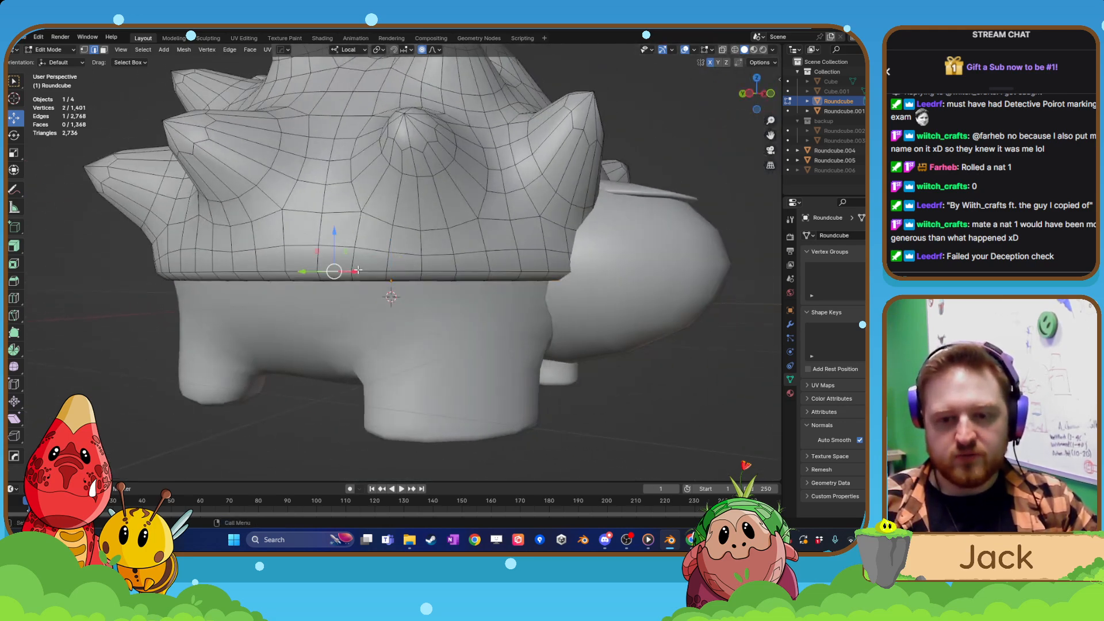
{"action": "left_click", "coordinate": [397, 253], "text": "alt"}
{"action": "key", "text": "x"}
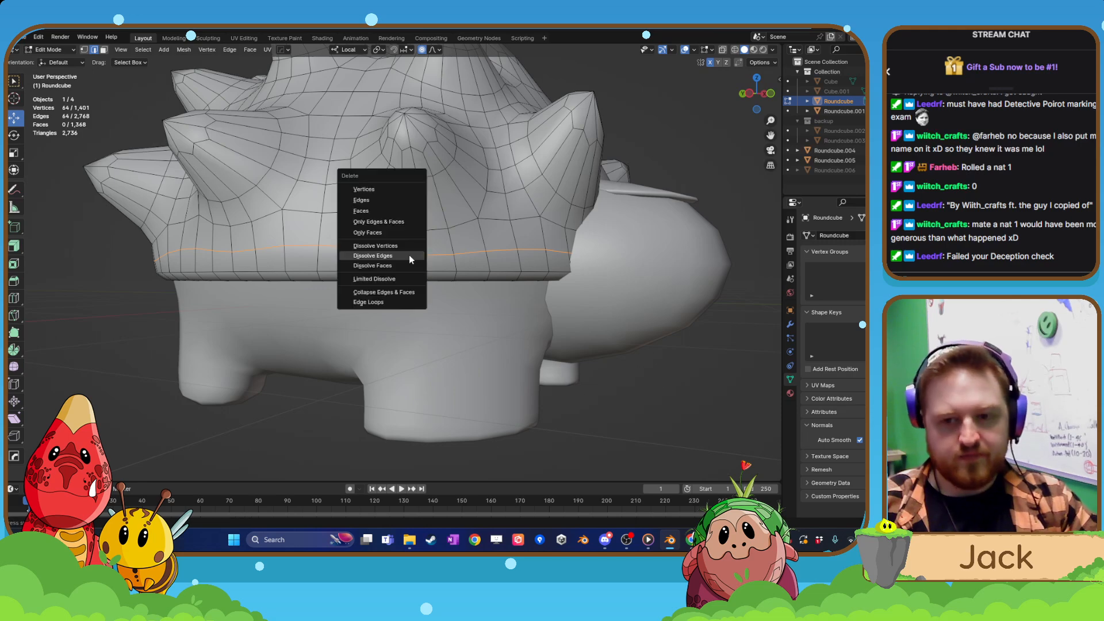
{"action": "left_click", "coordinate": [410, 260]}
{"action": "middle_click_drag", "start_coordinate": [410, 260], "coordinate": [433, 322]}
{"action": "key", "text": "Tab"}
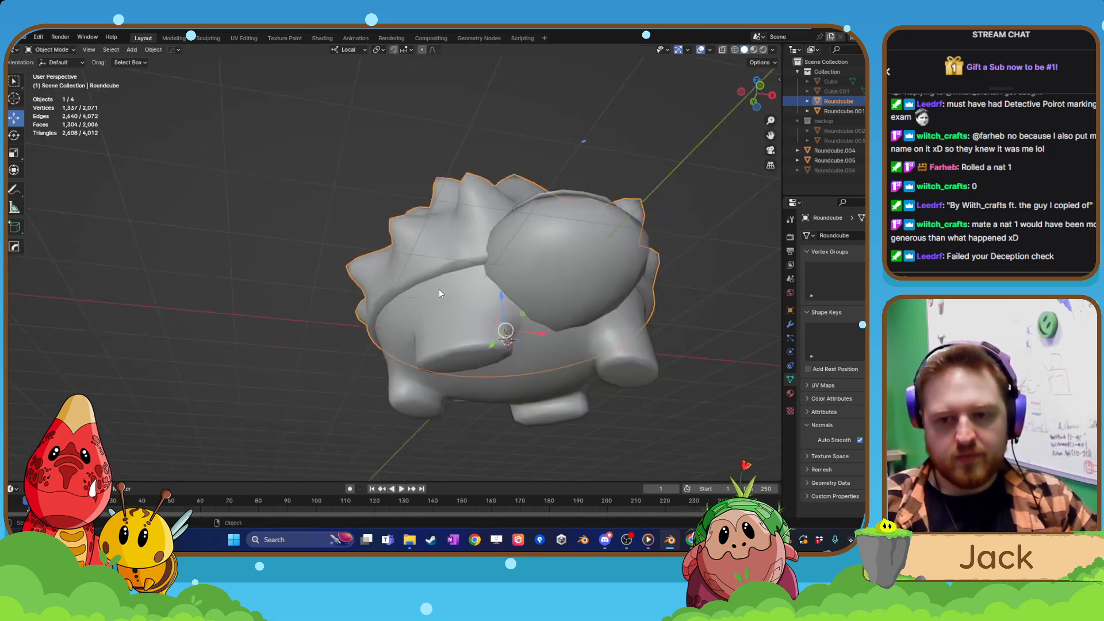
{"action": "key", "text": "ctrl+z"}
{"action": "key", "text": "ctrl+z"}
{"action": "key", "text": "ctrl+z"}
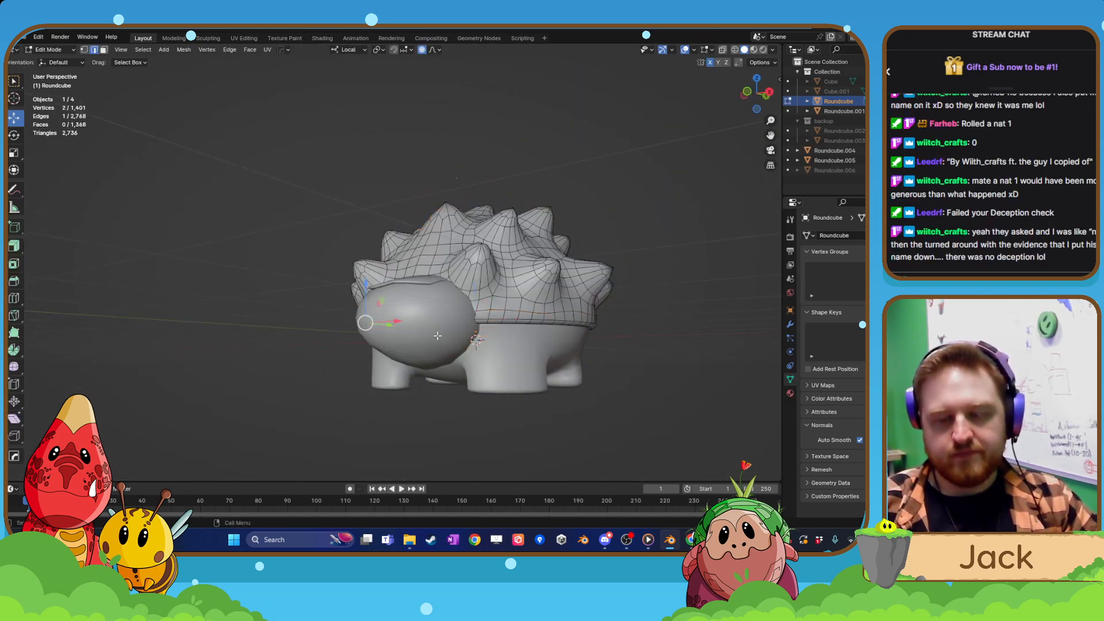
Return to Object Mode, select the legged body, and apply its Mirror and Subdivision modifiers.
{"action": "key", "text": "Tab"}
{"action": "left_click", "coordinate": [499, 357]}
{"action": "middle_click_drag", "start_coordinate": [500, 357], "coordinate": [610, 415]}
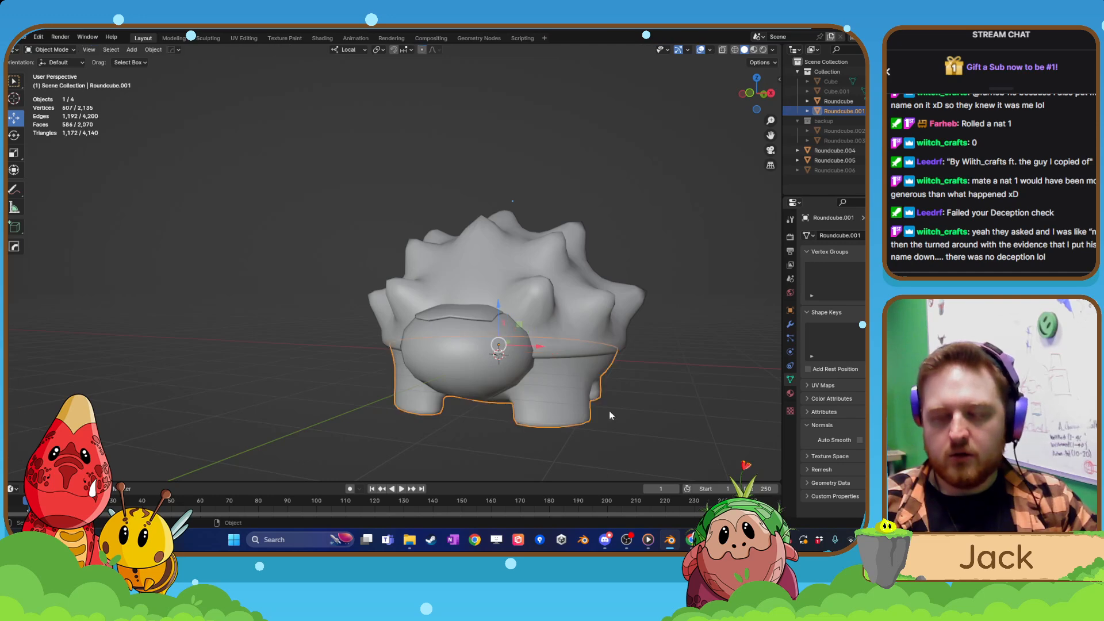
{"action": "left_click", "coordinate": [790, 324]}
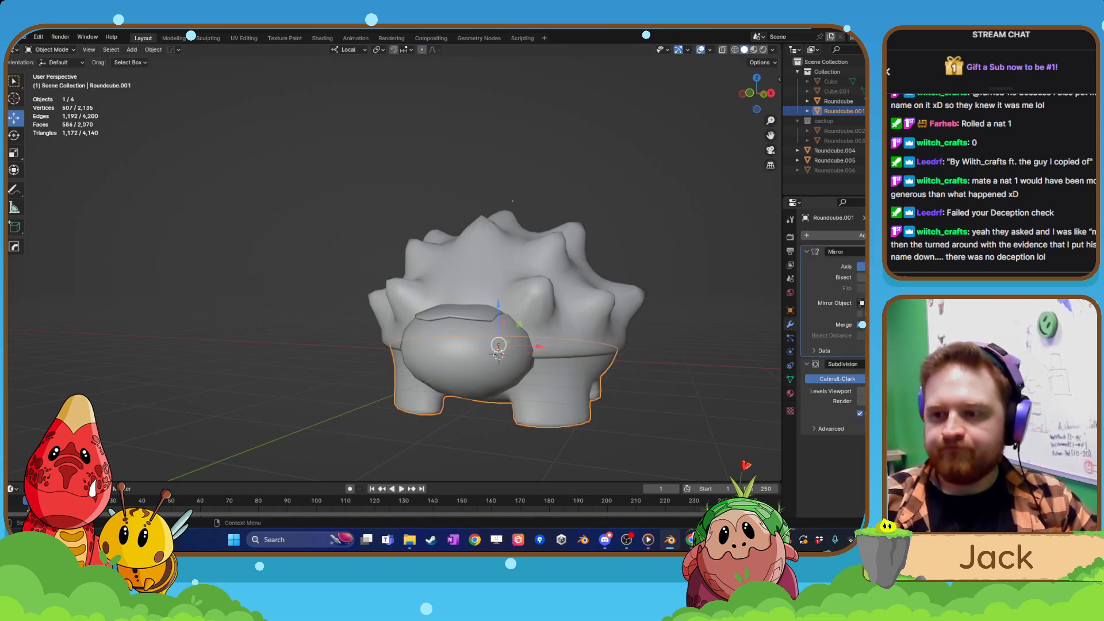
{"action": "key", "text": "ctrl+a"}
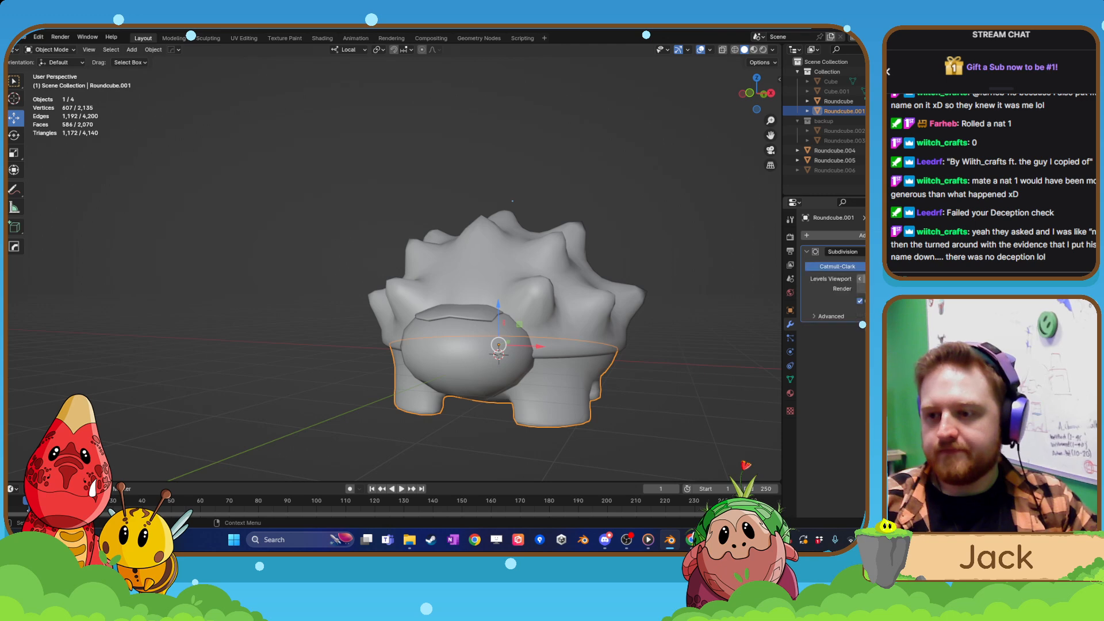
{"action": "left_click", "coordinate": [891, 252]}
{"action": "left_click", "coordinate": [886, 262]}
{"action": "scroll", "coordinate": [693, 377], "scroll_direction": "down", "scroll_amount": 2}
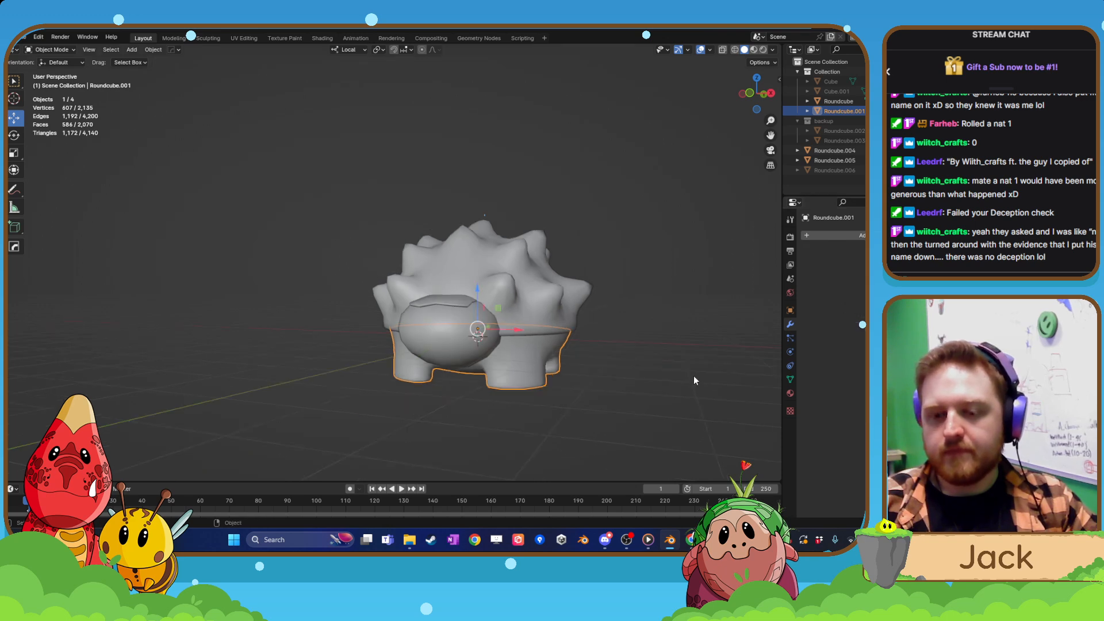
Open the body mesh in Edit Mode and dissolve the lengthwise centre edge loop along its belly.
{"action": "middle_click_drag", "start_coordinate": [662, 396], "coordinate": [608, 343], "text": "shift"}
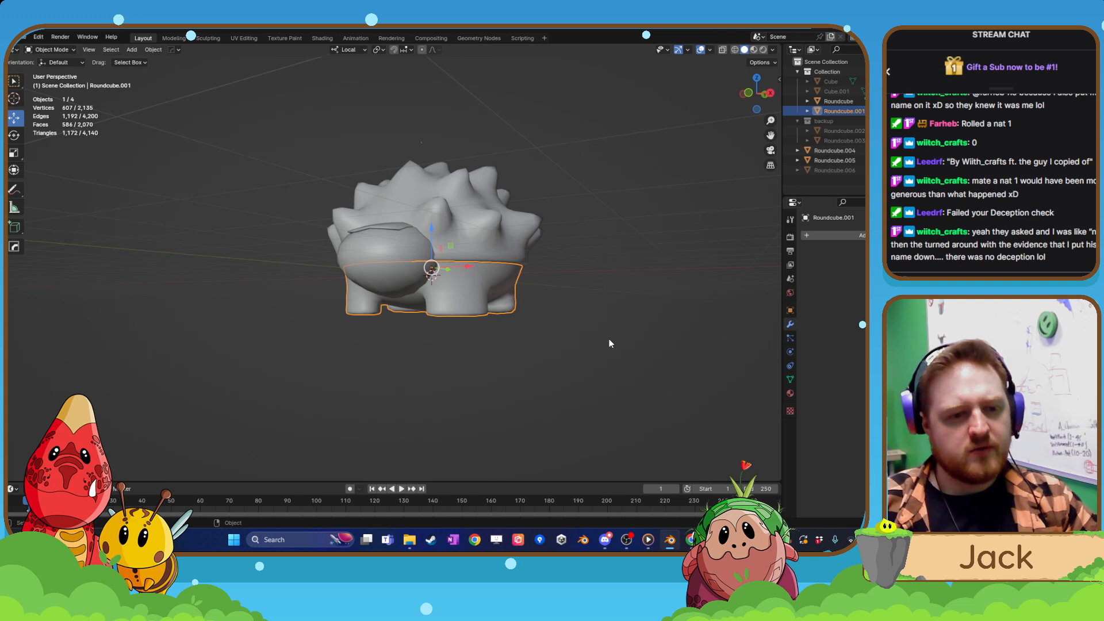
{"action": "scroll", "coordinate": [591, 362], "scroll_direction": "up", "scroll_amount": 2}
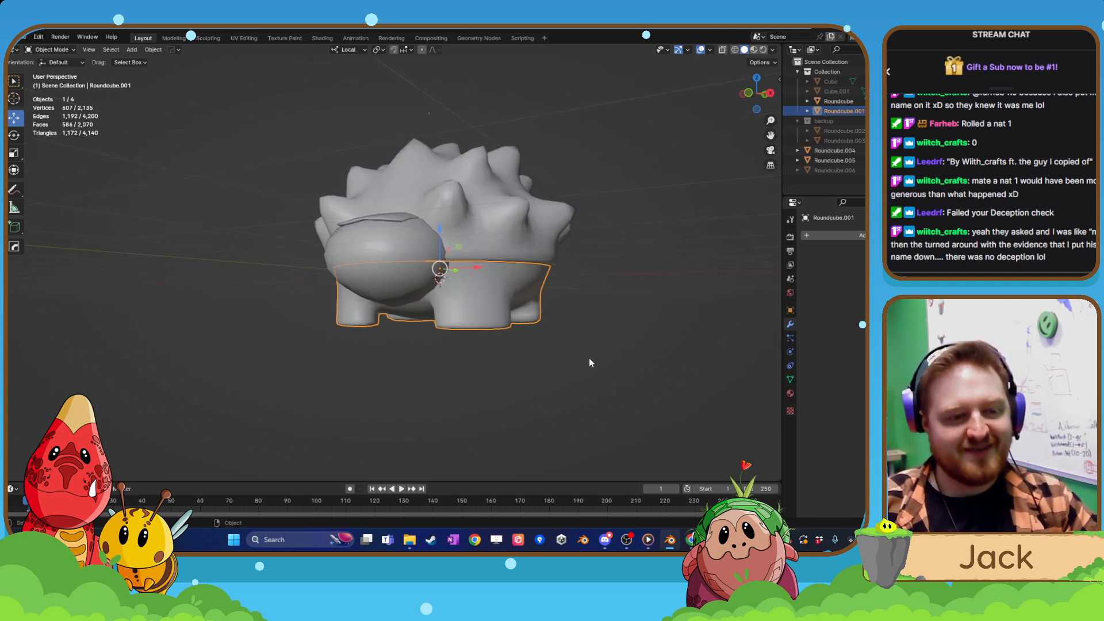
{"action": "middle_click_drag", "start_coordinate": [591, 362], "coordinate": [362, 335]}
{"action": "key", "text": "Tab"}
{"action": "scroll", "coordinate": [556, 380], "scroll_direction": "up", "scroll_amount": 3}
{"action": "middle_click_drag", "start_coordinate": [556, 380], "coordinate": [392, 302]}
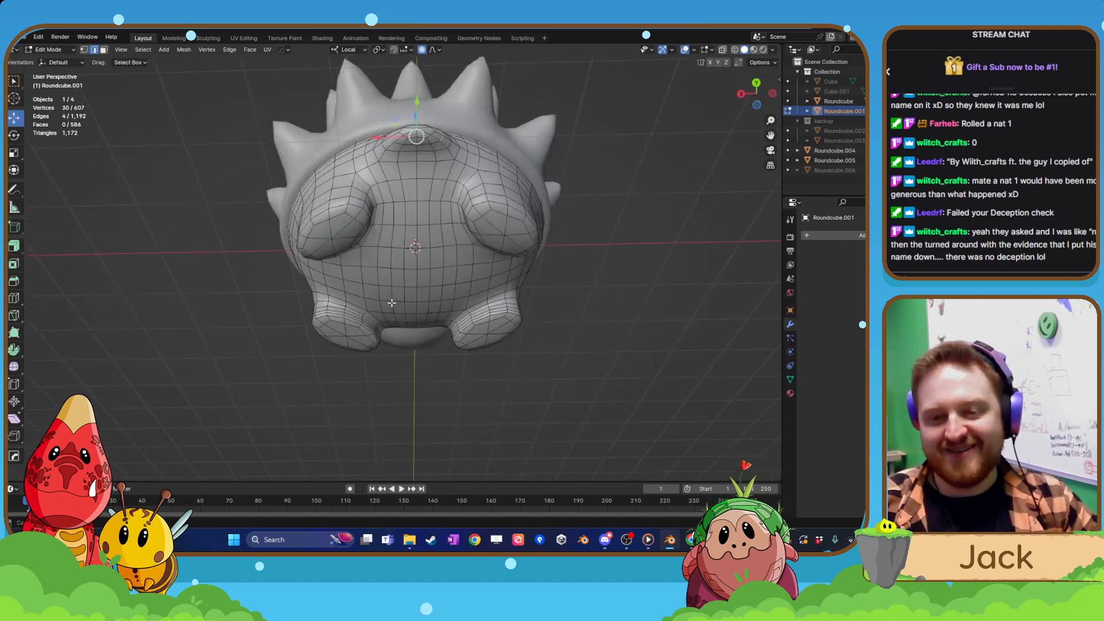
{"action": "scroll", "coordinate": [408, 281], "scroll_direction": "up", "scroll_amount": 3}
{"action": "scroll", "coordinate": [426, 220], "scroll_direction": "down", "scroll_amount": 3}
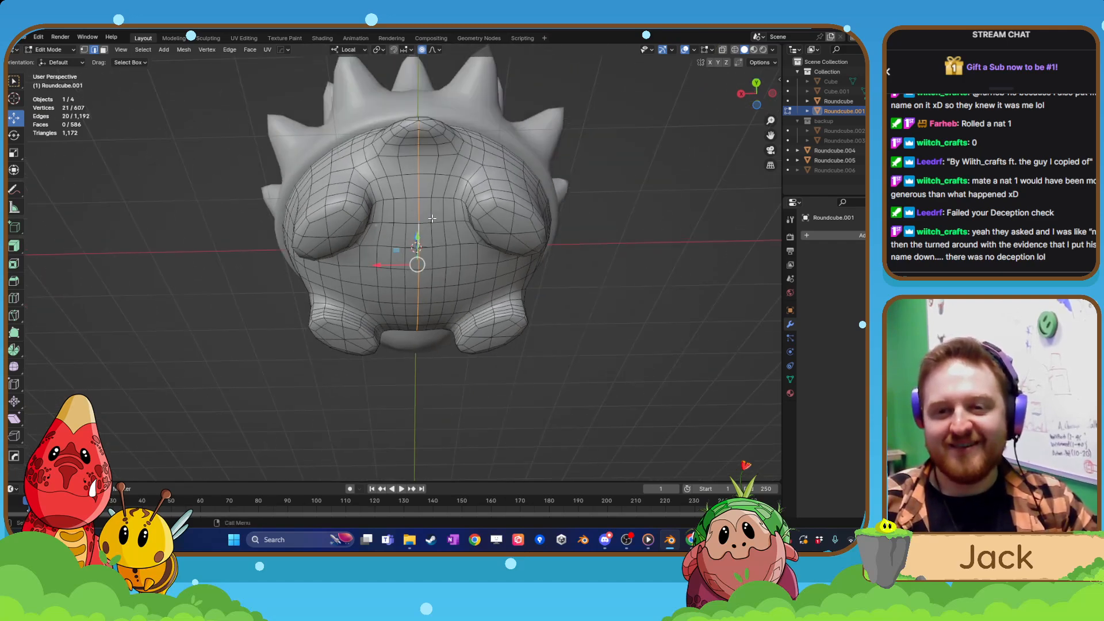
{"action": "middle_click_drag", "start_coordinate": [426, 220], "coordinate": [422, 337]}
{"action": "scroll", "coordinate": [442, 249], "scroll_direction": "up", "scroll_amount": 2}
{"action": "key", "text": "x"}
{"action": "left_click", "coordinate": [430, 256]}
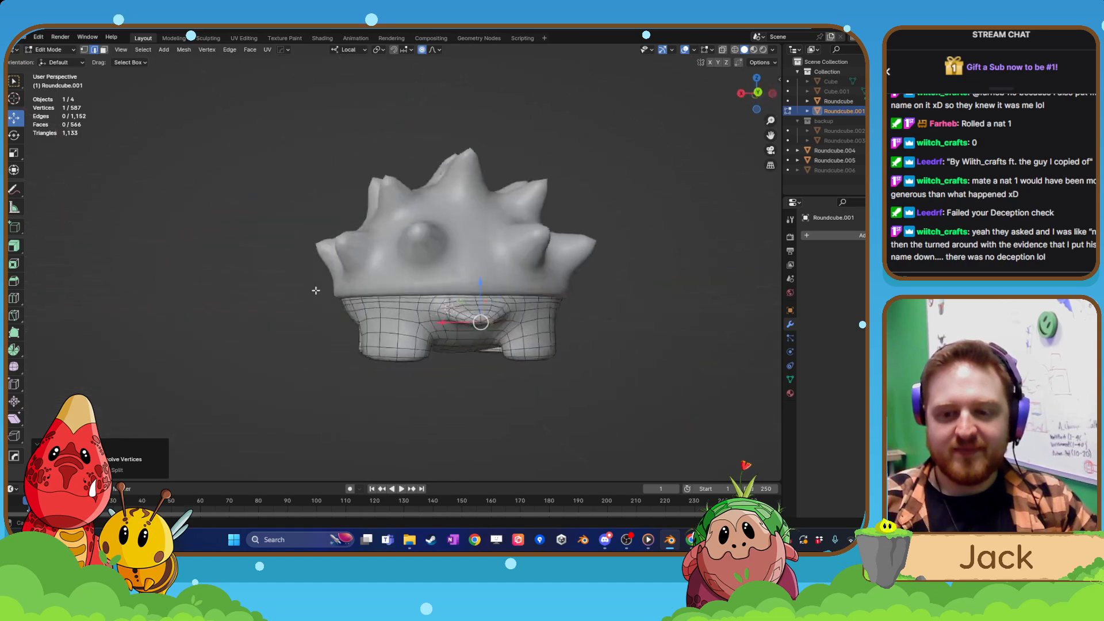
Dissolve the edge loop on the small tail at the rear of the body.
{"action": "scroll", "coordinate": [422, 337], "scroll_direction": "up", "scroll_amount": 2}
{"action": "scroll", "coordinate": [422, 337], "scroll_direction": "up", "scroll_amount": 2}
{"action": "left_click", "coordinate": [530, 327], "text": "shift"}
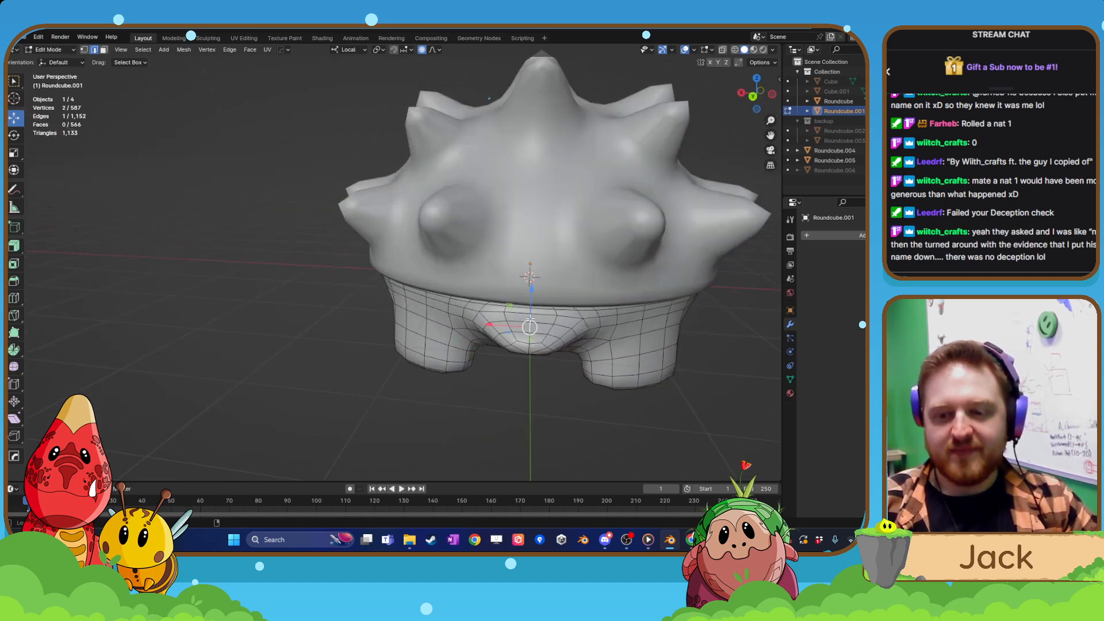
{"action": "key", "text": "x"}
{"action": "left_click", "coordinate": [521, 329]}
Select the lengthwise edge loops running beside the legs on both sides of the belly and dissolve them.
{"action": "middle_click_drag", "start_coordinate": [521, 329], "coordinate": [499, 279]}
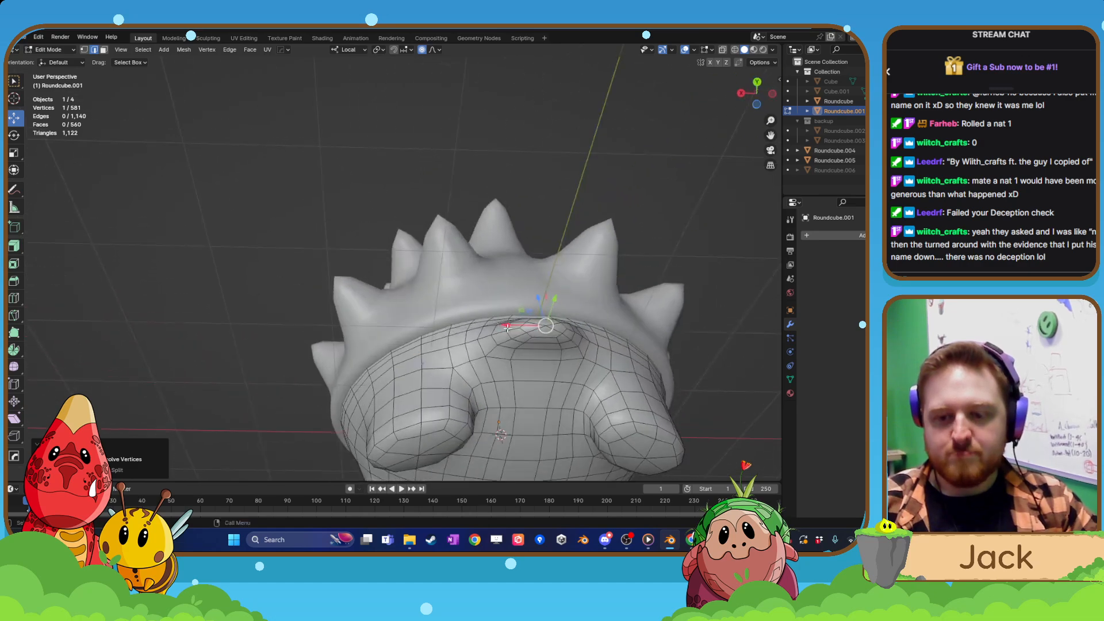
{"action": "left_click", "coordinate": [469, 343], "text": "alt+shift"}
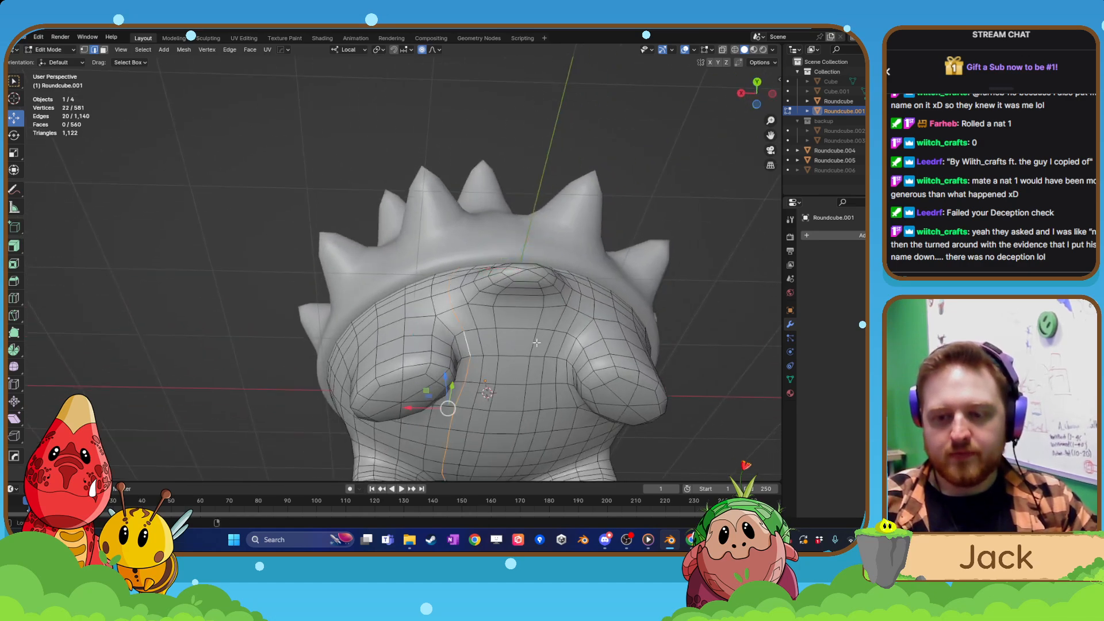
{"action": "key", "text": "x"}
{"action": "left_click", "coordinate": [563, 343]}
{"action": "scroll", "coordinate": [564, 341], "scroll_direction": "down", "scroll_amount": 2}
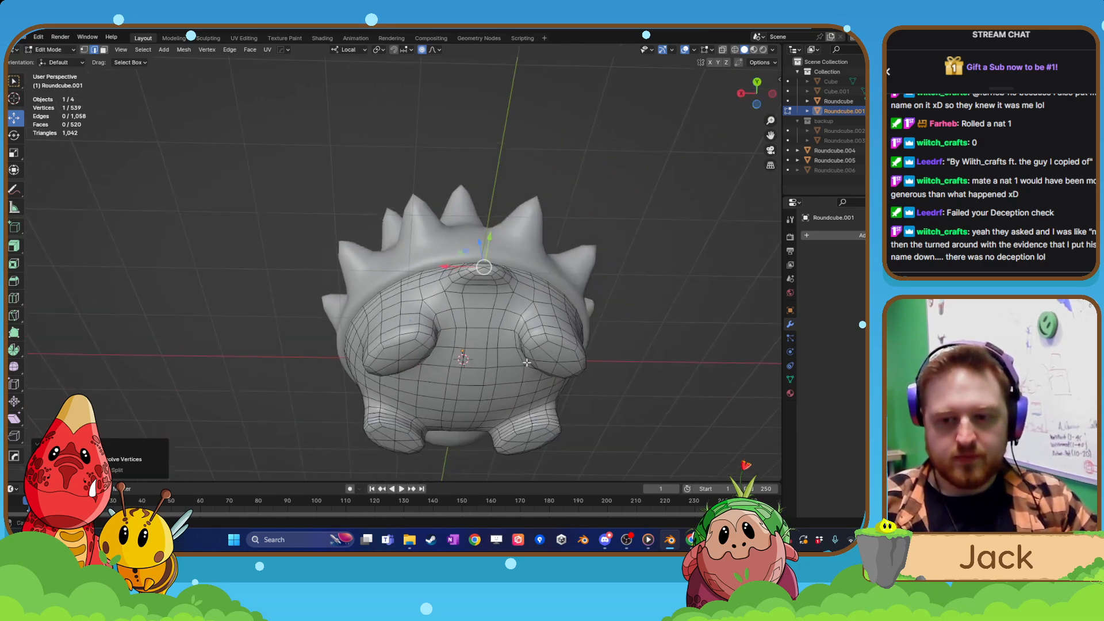
Return to Object Mode and examine the whole creature and its overall polygon count with all objects selected.
{"action": "middle_click_drag", "start_coordinate": [566, 340], "coordinate": [471, 424]}
{"action": "scroll", "coordinate": [586, 331], "scroll_direction": "down", "scroll_amount": 4}
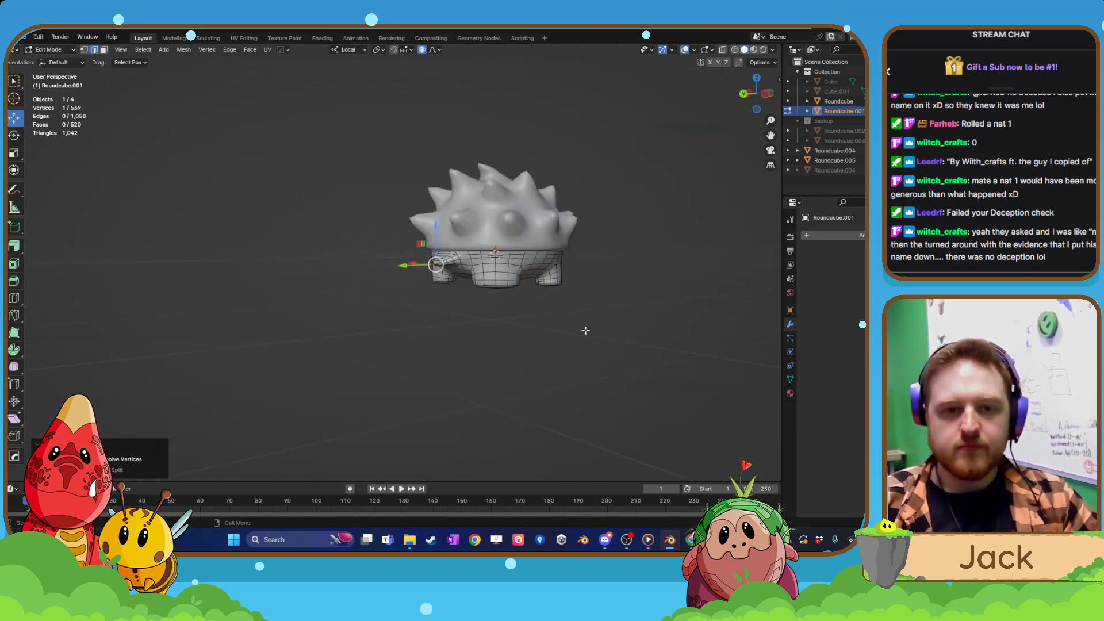
{"action": "middle_click_drag", "start_coordinate": [585, 331], "coordinate": [439, 369]}
{"action": "key", "text": "Tab"}
{"action": "scroll", "coordinate": [449, 320], "scroll_direction": "down", "scroll_amount": 3}
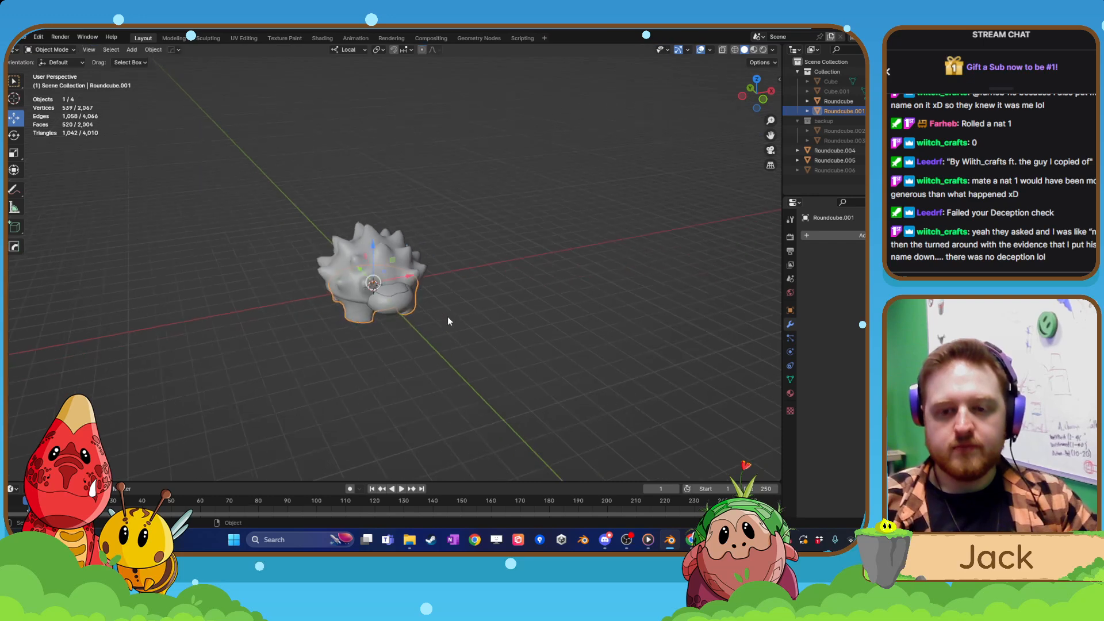
{"action": "key", "text": "a"}
{"action": "left_click", "coordinate": [511, 314]}
{"action": "middle_click_drag", "start_coordinate": [510, 315], "coordinate": [444, 316]}
{"action": "scroll", "coordinate": [448, 348], "scroll_direction": "up", "scroll_amount": 5}
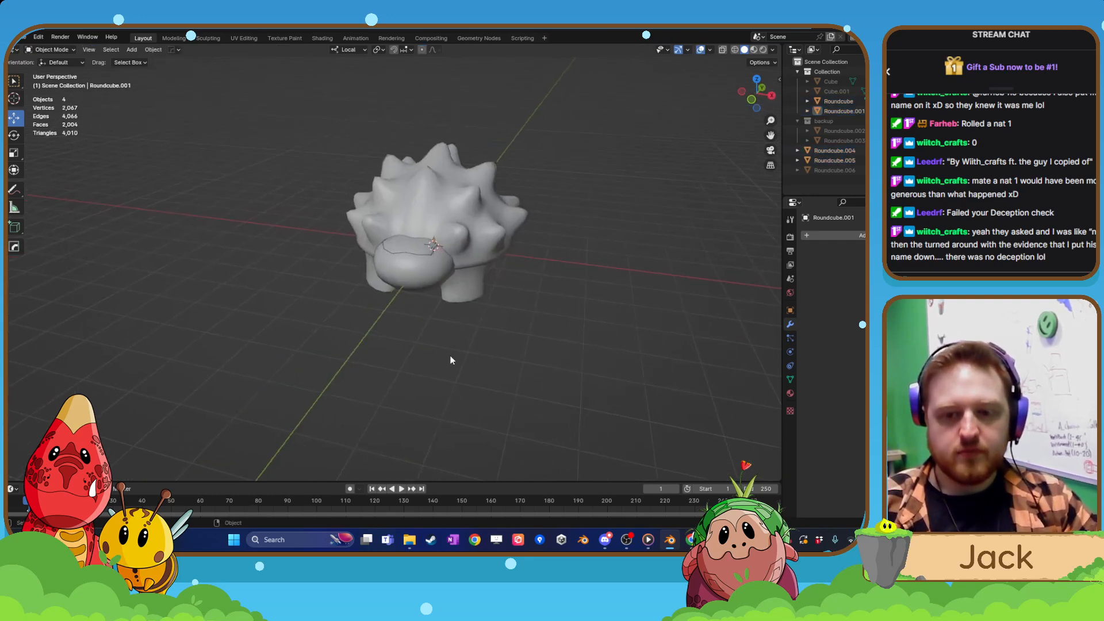
Examine the meshes of the head and the plate on top of it in Edit Mode.
{"action": "left_click", "coordinate": [444, 284]}
{"action": "key", "text": "Tab"}
{"action": "middle_click_drag", "start_coordinate": [487, 255], "coordinate": [431, 270]}
{"action": "key", "text": "Tab"}
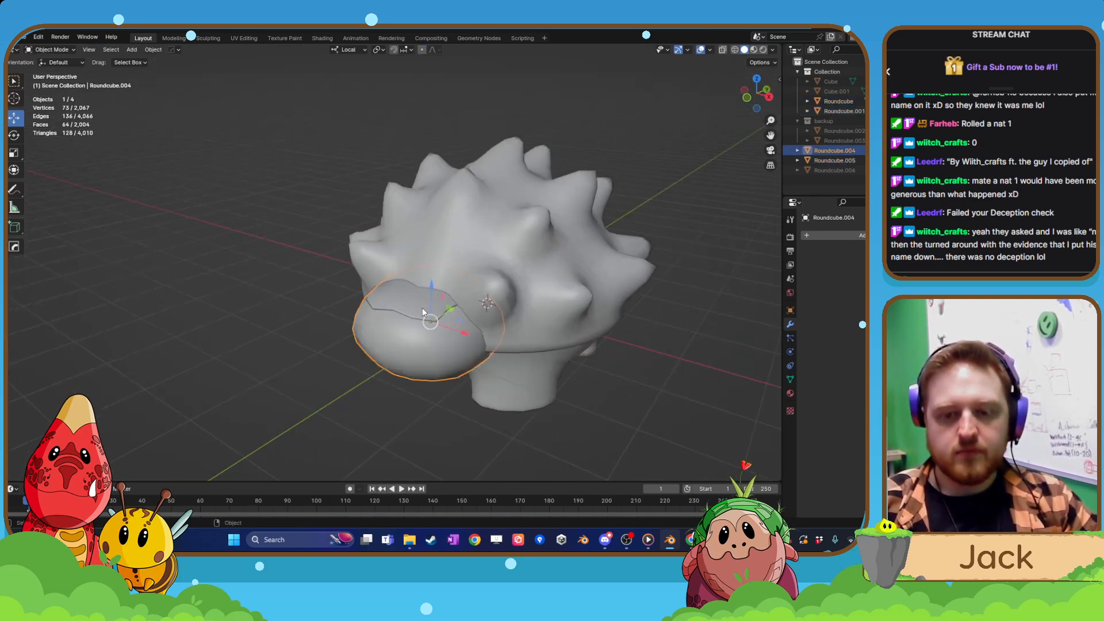
{"action": "left_click", "coordinate": [419, 305]}
{"action": "key", "text": "Tab"}
{"action": "middle_click_drag", "start_coordinate": [415, 315], "coordinate": [451, 283]}
{"action": "scroll", "coordinate": [455, 320], "scroll_direction": "up", "scroll_amount": 5}
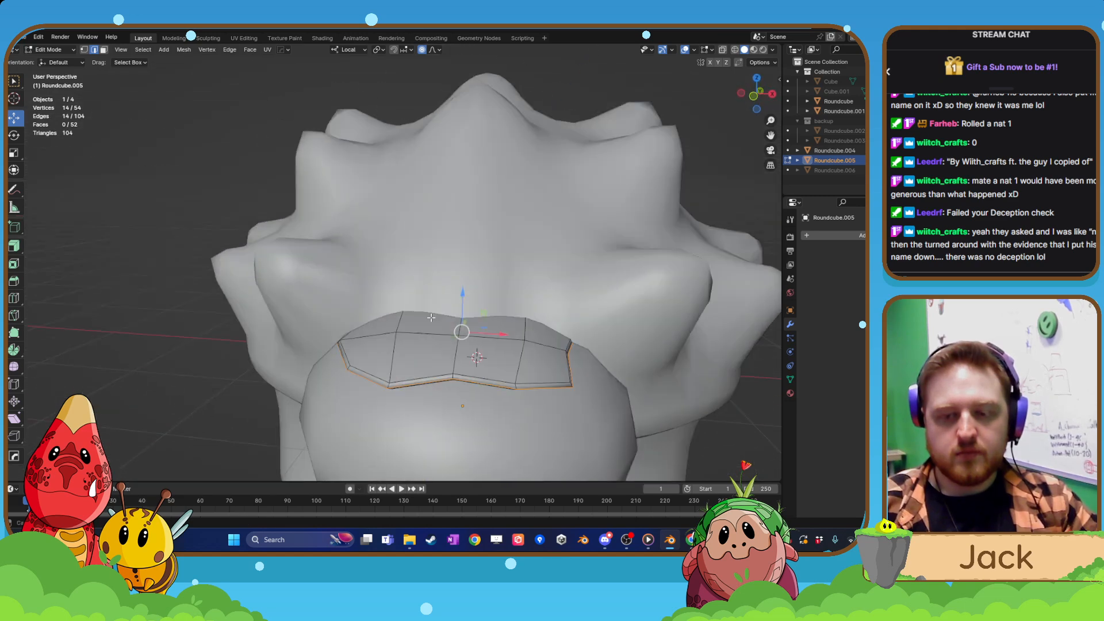
{"action": "key", "text": "Tab"}
{"action": "scroll", "coordinate": [446, 286], "scroll_direction": "down", "scroll_amount": 3}
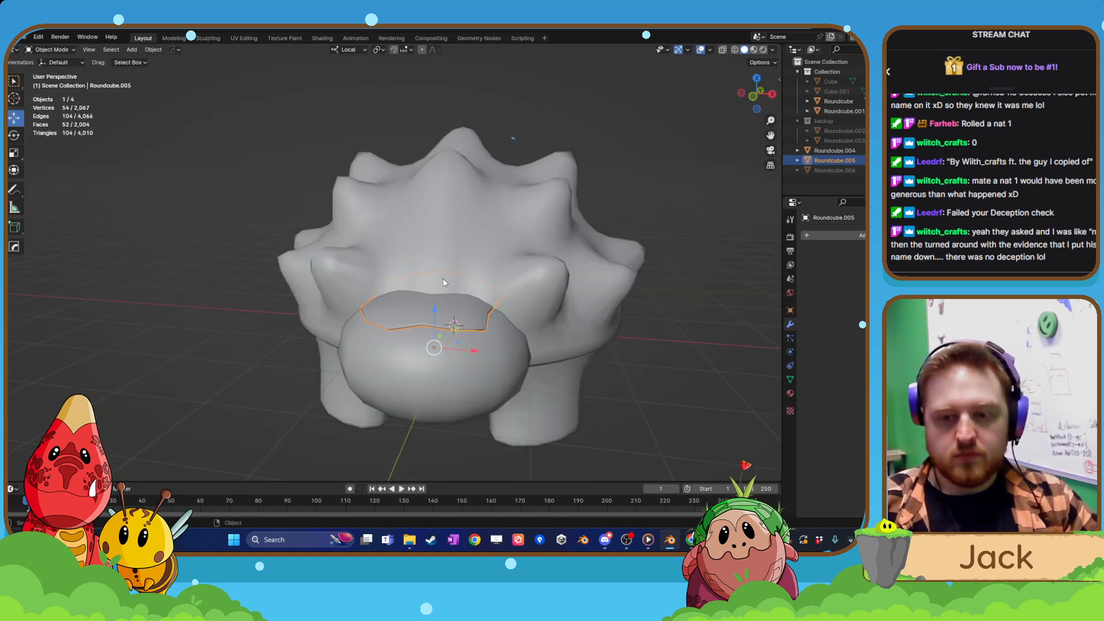
Isolate the head and its top plate in Local View, examine them from both ends, and return to the full scene.
{"action": "left_click", "coordinate": [444, 360], "text": "shift"}
{"action": "key", "text": "KP_Divide"}
{"action": "key", "text": "Tab"}
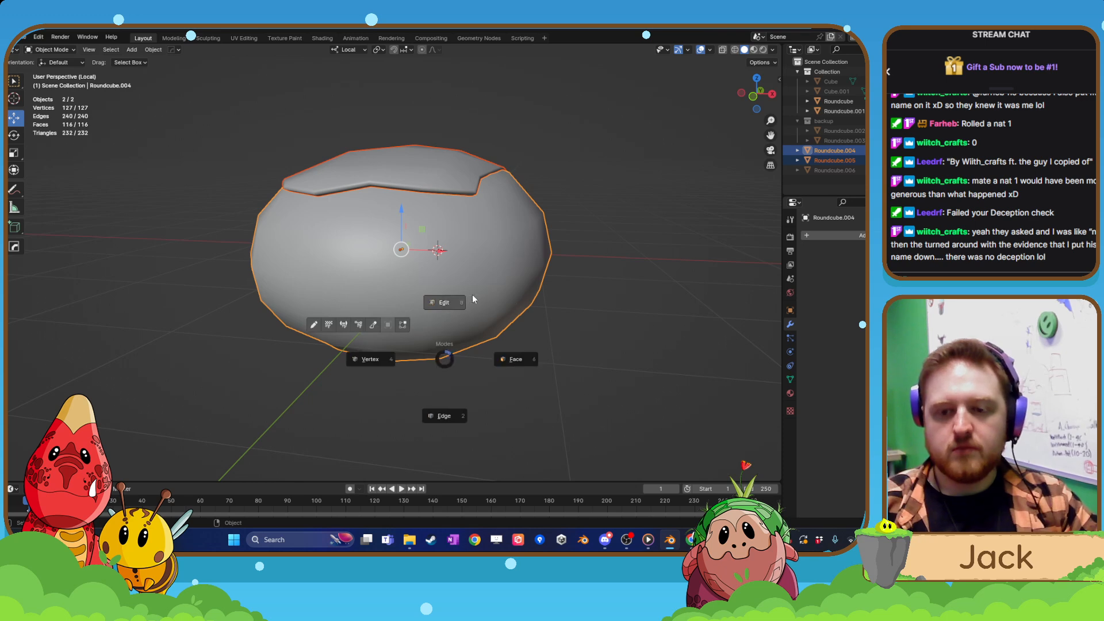
{"action": "left_click", "coordinate": [472, 294]}
{"action": "middle_click_drag", "start_coordinate": [472, 294], "coordinate": [405, 248]}
{"action": "key", "text": "Tab"}
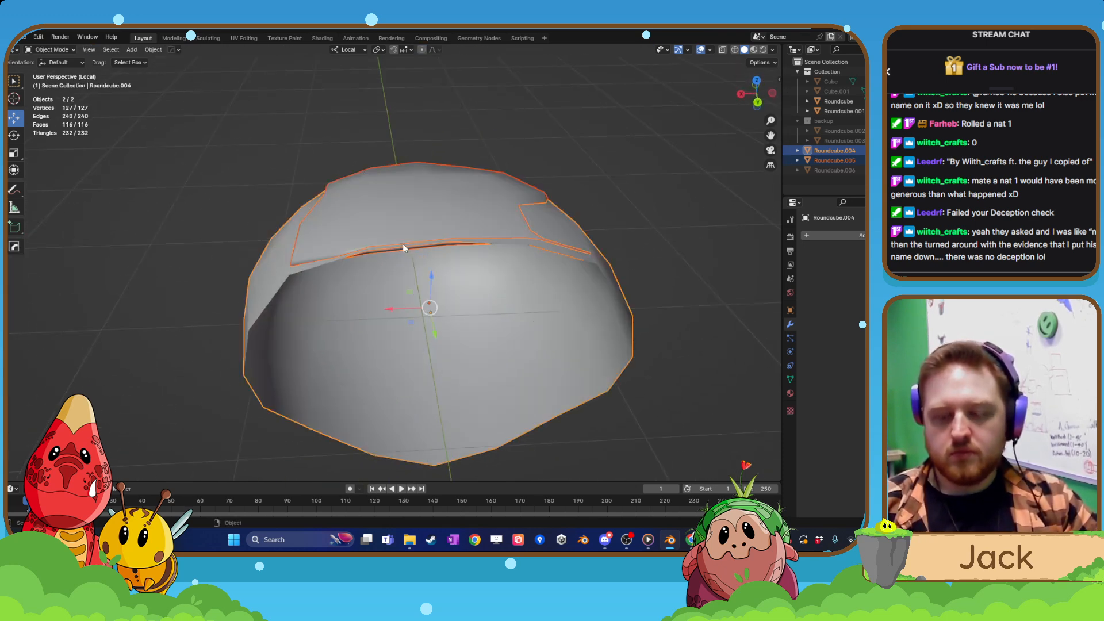
{"action": "key", "text": "KP_Divide"}
Open the body mesh in Edit Mode and select the edge loops around the soles of the front feet.
{"action": "middle_click_drag", "start_coordinate": [485, 434], "coordinate": [428, 321]}
{"action": "scroll", "coordinate": [527, 429], "scroll_direction": "down", "scroll_amount": 1}
{"action": "left_click", "coordinate": [498, 308]}
{"action": "key", "text": "Tab"}
{"action": "scroll", "coordinate": [488, 365], "scroll_direction": "up", "scroll_amount": 2}
{"action": "scroll", "coordinate": [451, 342], "scroll_direction": "up", "scroll_amount": 4}
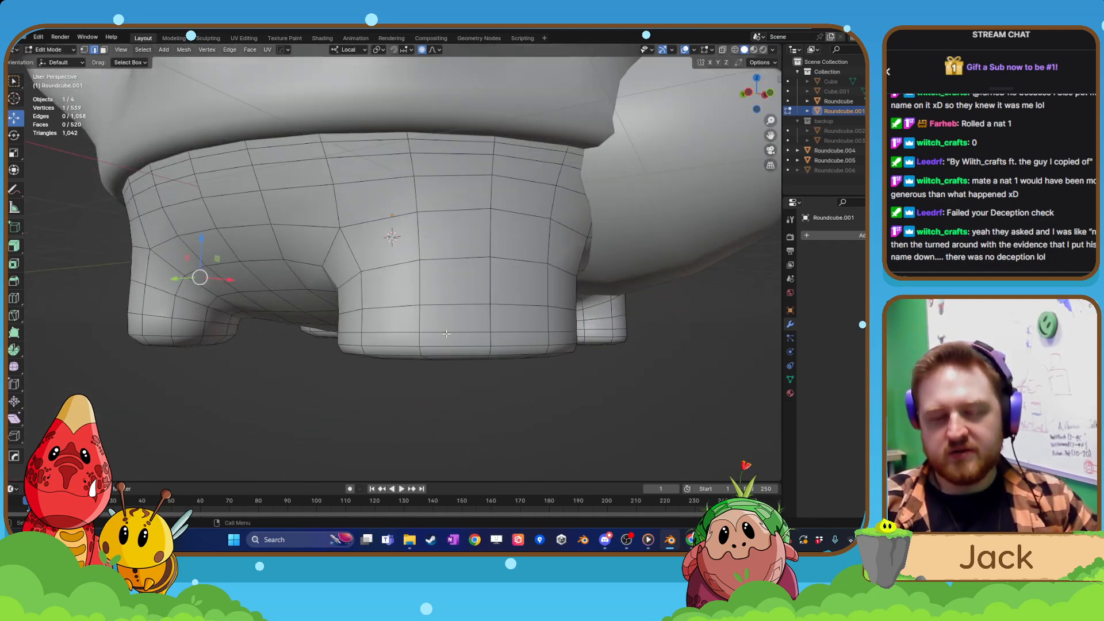
{"action": "scroll", "coordinate": [447, 333], "scroll_direction": "up", "scroll_amount": 1}
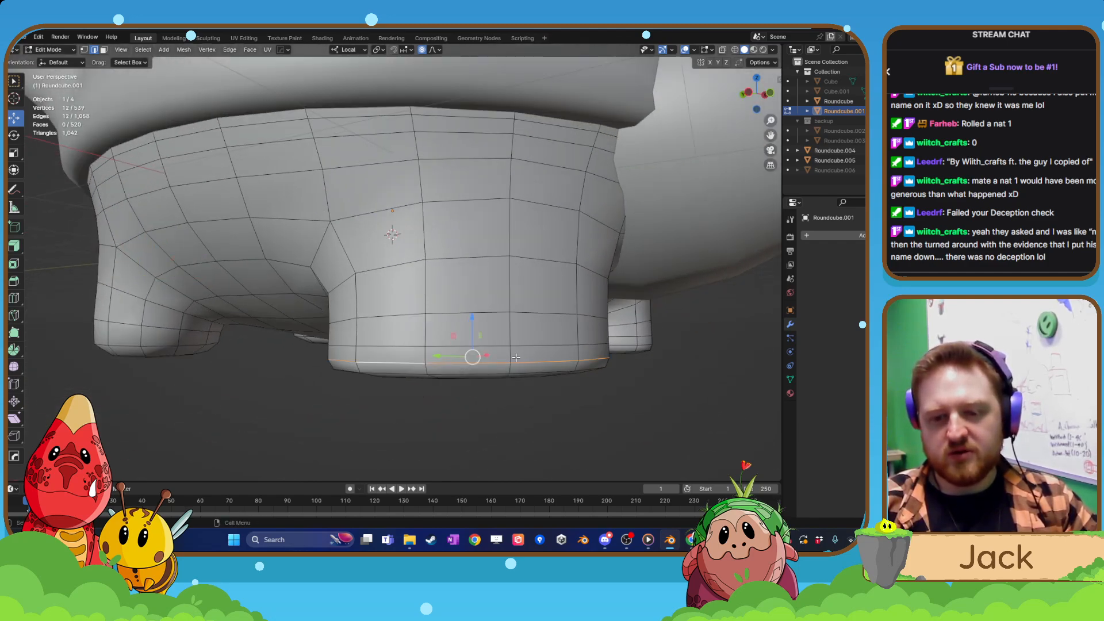
{"action": "scroll", "coordinate": [515, 358], "scroll_direction": "down", "scroll_amount": 3}
{"action": "middle_click_drag", "start_coordinate": [455, 351], "coordinate": [511, 337]}
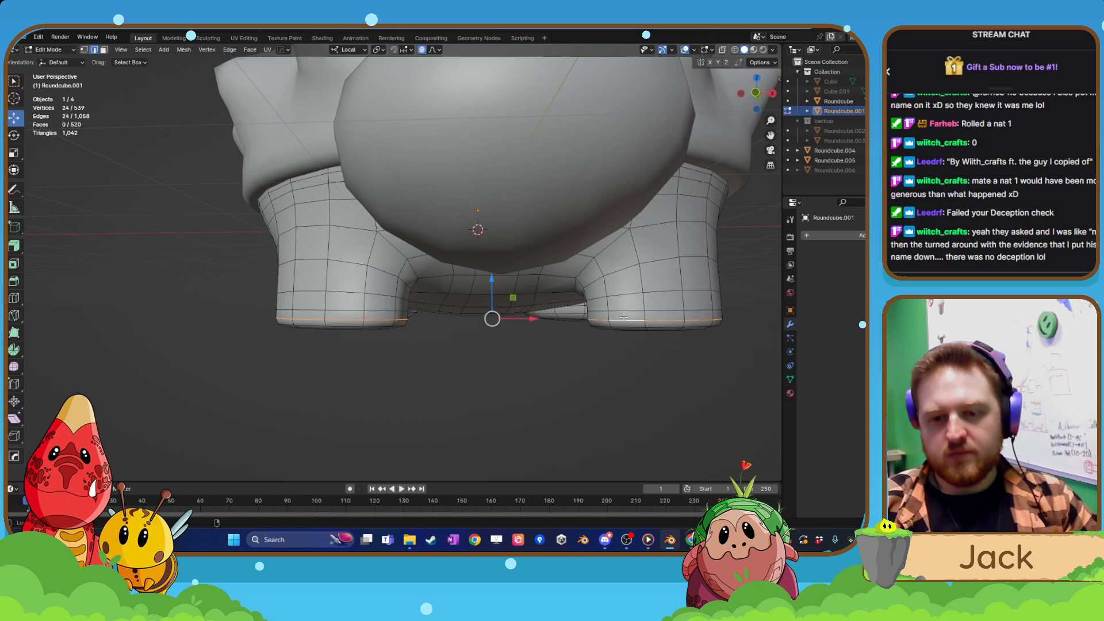
{"action": "middle_click_drag", "start_coordinate": [334, 347], "coordinate": [387, 354]}
{"action": "middle_click_drag", "start_coordinate": [386, 354], "coordinate": [472, 340], "text": "shift"}
{"action": "middle_click_drag", "start_coordinate": [309, 306], "coordinate": [276, 283]}
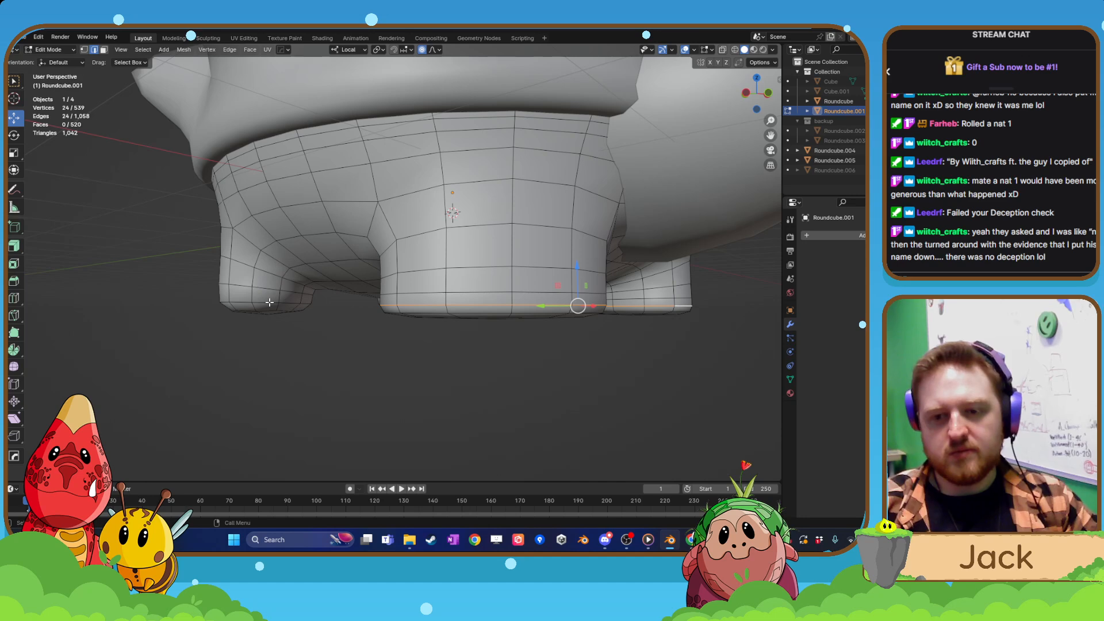
Undo the body edits back to the state before its Mirror and Subdivision modifiers were applied.
{"action": "key", "text": "ctrl+z"}
{"action": "key", "text": "ctrl+z"}
{"action": "key", "text": "ctrl+z"}
{"action": "key", "text": "ctrl+z"}
{"action": "key", "text": "ctrl+z"}
{"action": "key", "text": "ctrl+z"}
{"action": "key", "text": "ctrl+z"}
{"action": "key", "text": "ctrl+z"}
{"action": "key", "text": "ctrl+z"}
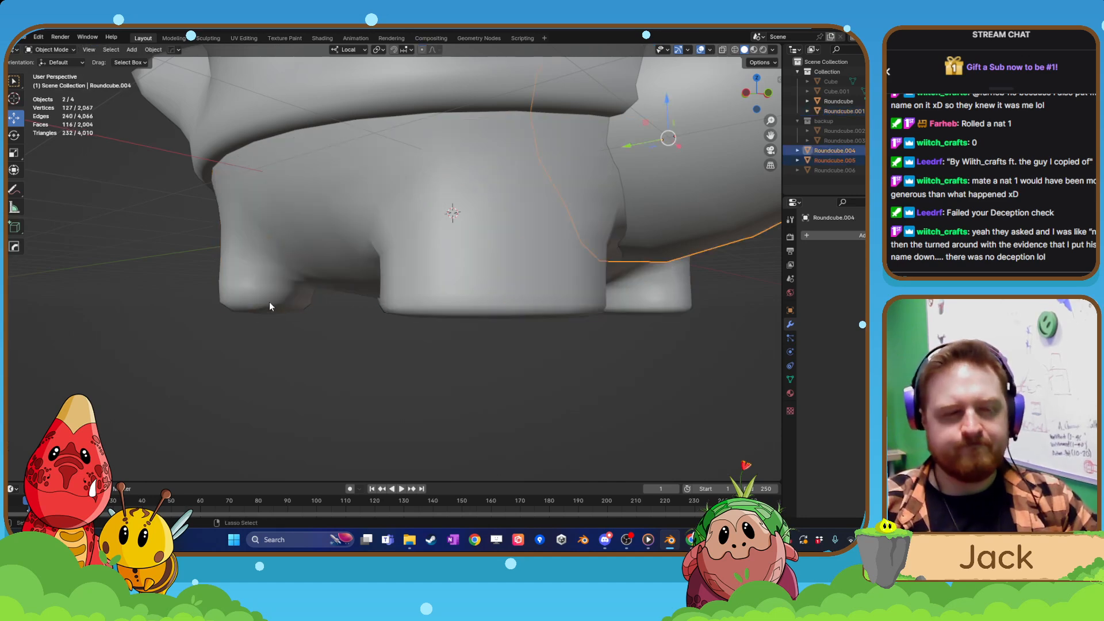
{"action": "key", "text": "ctrl+z"}
{"action": "key", "text": "ctrl+z"}
{"action": "key", "text": "ctrl+z"}
{"action": "key", "text": "ctrl+z"}
{"action": "key", "text": "ctrl+z"}
{"action": "key", "text": "ctrl+z"}
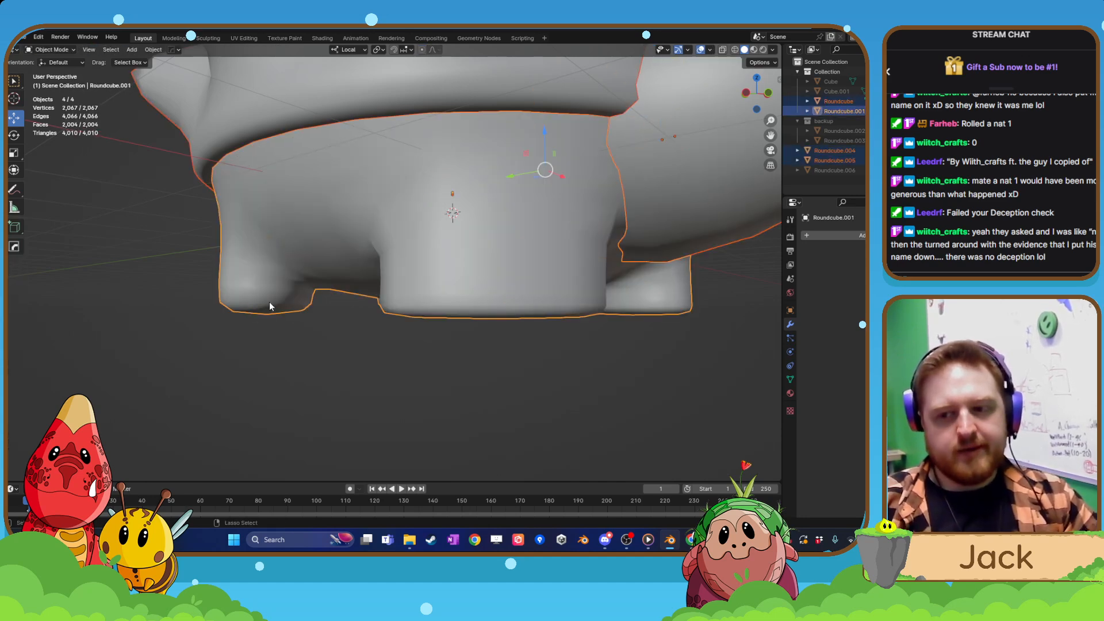
{"action": "key", "text": "ctrl+z"}
{"action": "key", "text": "ctrl+z"}
{"action": "key", "text": "ctrl+z"}
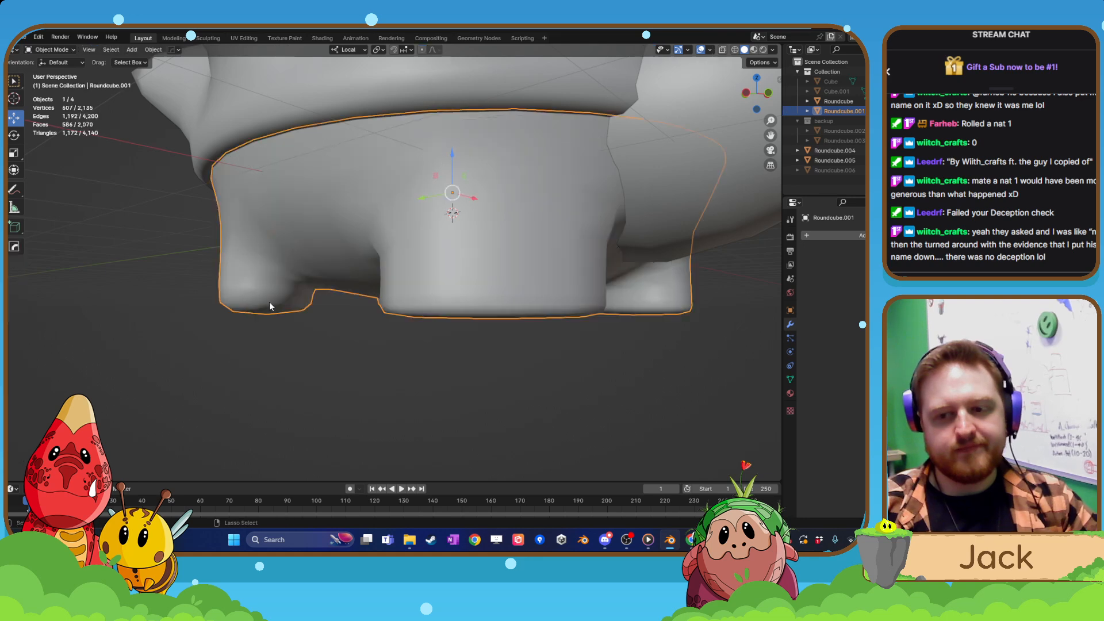
Open the body's low-poly cage in Edit Mode and add a loop cut around the rear foot close to its sole.
{"action": "key", "text": "Tab"}
{"action": "left_click", "coordinate": [384, 257]}
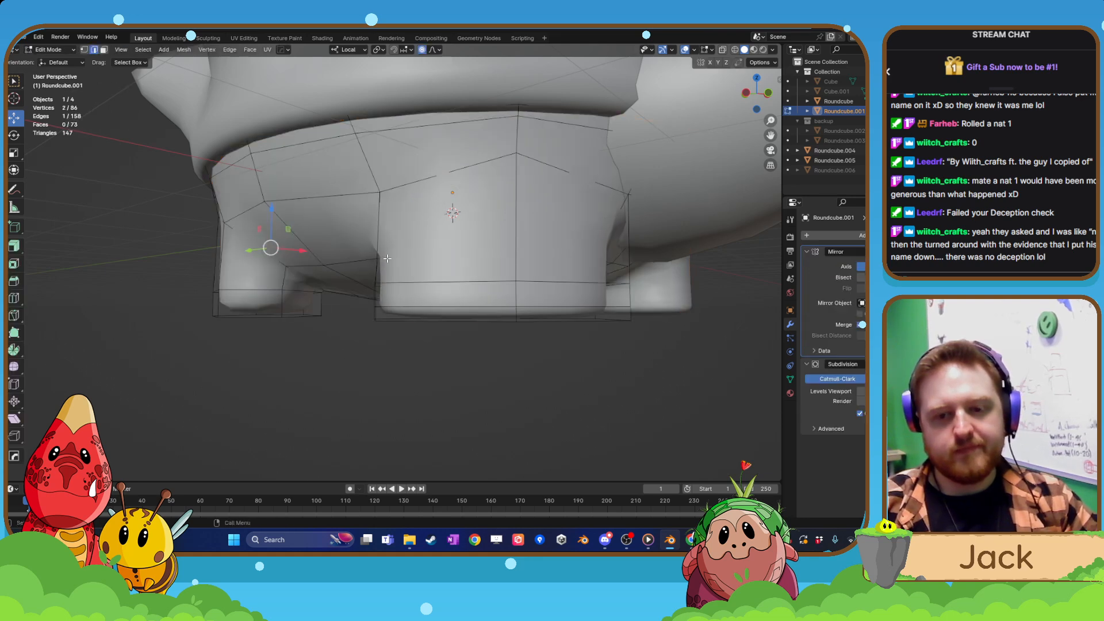
{"action": "left_click", "coordinate": [14, 298]}
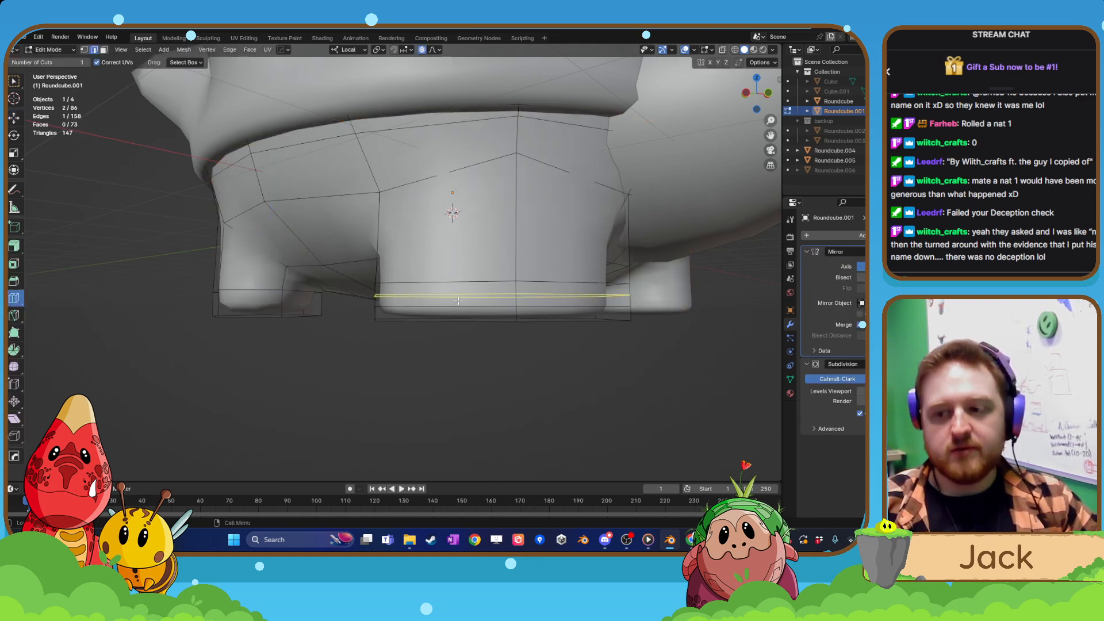
{"action": "middle_click_drag", "start_coordinate": [280, 305], "coordinate": [341, 295]}
{"action": "left_click_drag", "start_coordinate": [353, 294], "coordinate": [353, 302]}
{"action": "middle_click_drag", "start_coordinate": [353, 302], "coordinate": [394, 310]}
{"action": "scroll", "coordinate": [394, 310], "scroll_direction": "down", "scroll_amount": 2}
{"action": "middle_click_drag", "start_coordinate": [339, 391], "coordinate": [399, 377]}
Return to Object Mode and apply the body's Mirror and Subdivision modifiers.
{"action": "key", "text": "Tab"}
{"action": "left_click", "coordinate": [380, 296]}
{"action": "middle_click_drag", "start_coordinate": [461, 255], "coordinate": [448, 286]}
{"action": "key", "text": "Tab"}
{"action": "key", "text": "Tab"}
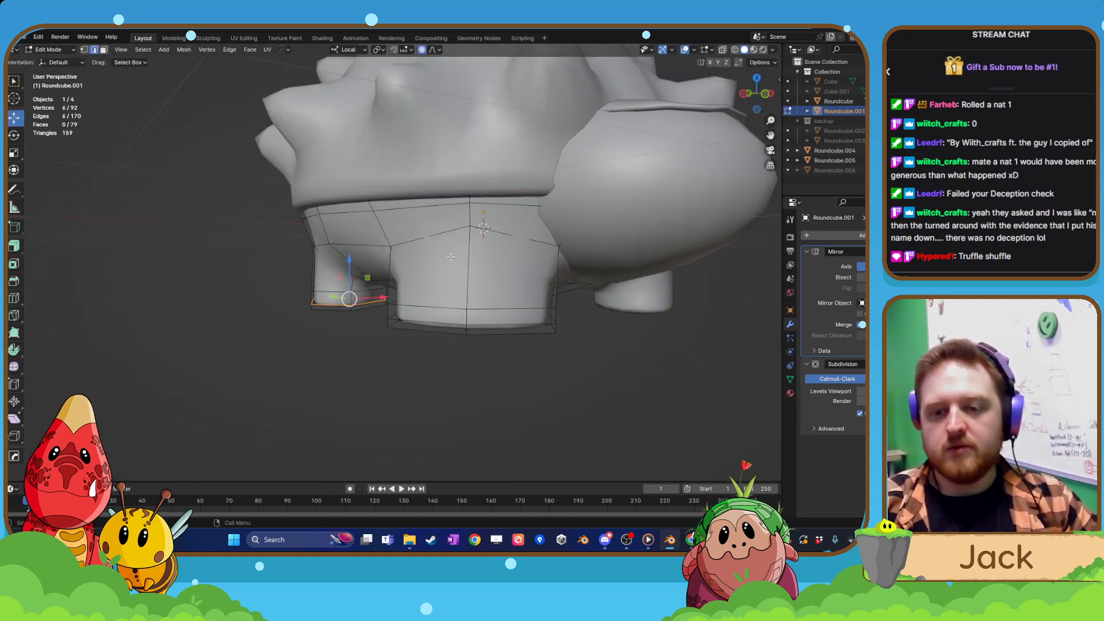
{"action": "left_click", "coordinate": [860, 263]}
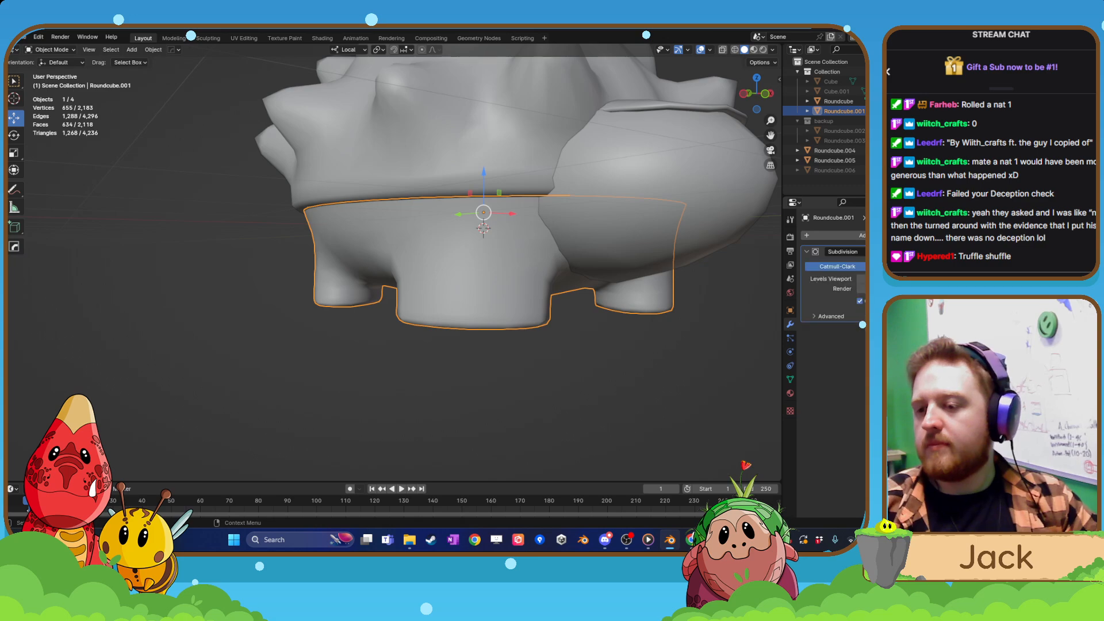
{"action": "left_click", "coordinate": [859, 263]}
Examine the body's mesh and the shape of its feet from several angles.
{"action": "left_click", "coordinate": [470, 253]}
{"action": "middle_click_drag", "start_coordinate": [543, 267], "coordinate": [489, 308]}
{"action": "key", "text": "Tab"}
{"action": "scroll", "coordinate": [491, 288], "scroll_direction": "down", "scroll_amount": 4}
{"action": "middle_click_drag", "start_coordinate": [503, 378], "coordinate": [487, 360]}
{"action": "scroll", "coordinate": [500, 379], "scroll_direction": "up", "scroll_amount": 1}
{"action": "scroll", "coordinate": [493, 391], "scroll_direction": "up", "scroll_amount": 2}
{"action": "key", "text": "Tab"}
{"action": "left_click", "coordinate": [457, 249]}
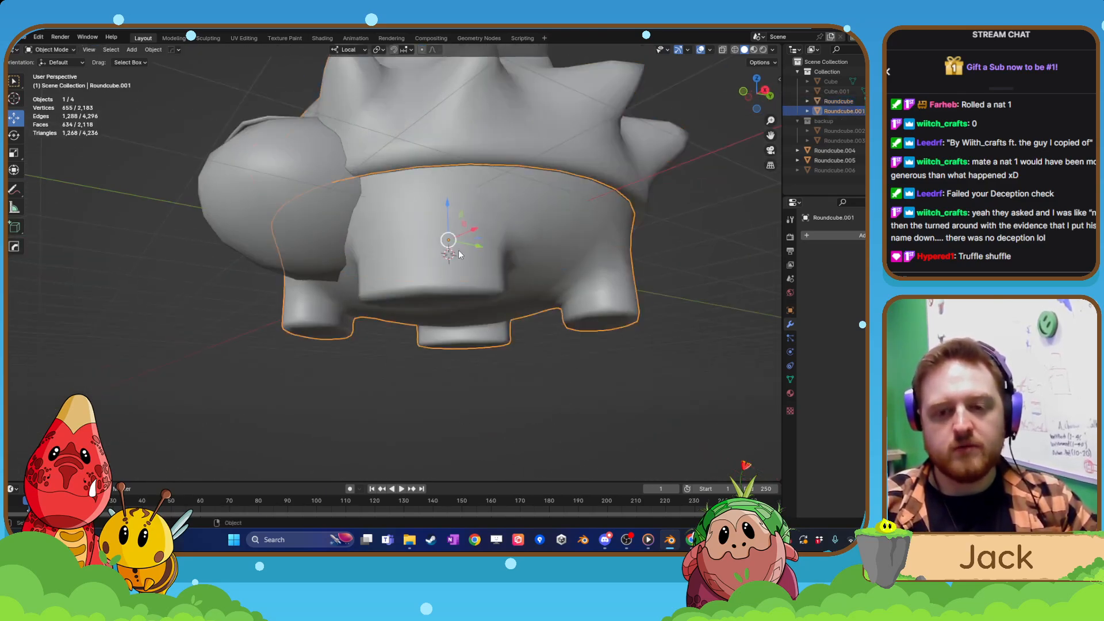
Select the lengthwise centre loop, its neighbouring loops on both sides of the belly, and the tail loop, and dissolve them.
{"action": "key", "text": "Tab"}
{"action": "middle_click_drag", "start_coordinate": [459, 236], "coordinate": [506, 213]}
{"action": "scroll", "coordinate": [488, 237], "scroll_direction": "up", "scroll_amount": 2}
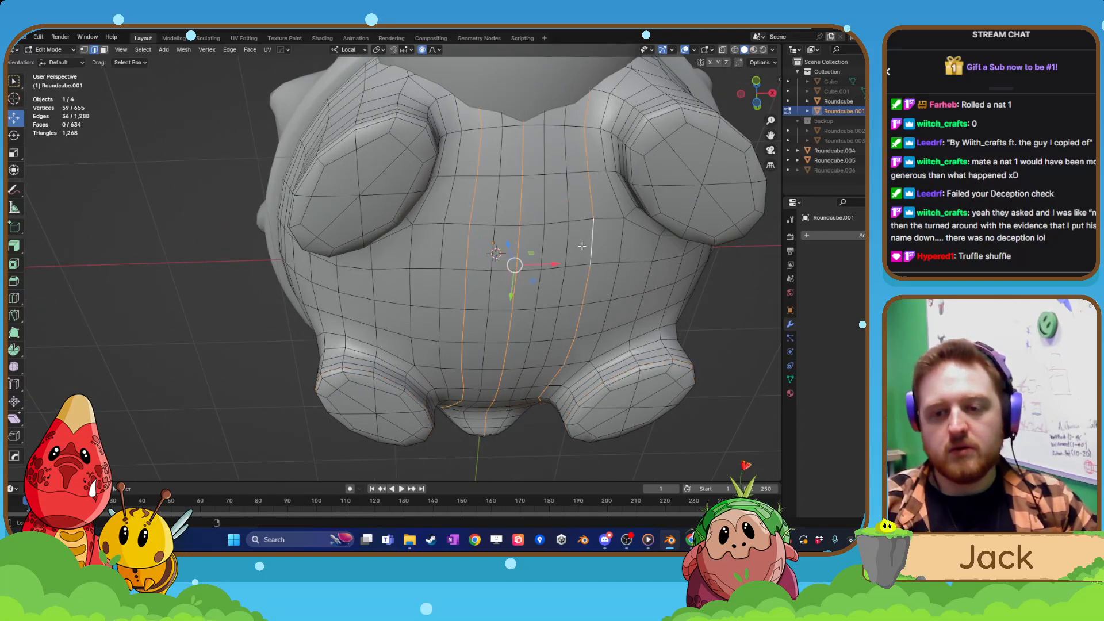
{"action": "scroll", "coordinate": [571, 248], "scroll_direction": "down", "scroll_amount": 3}
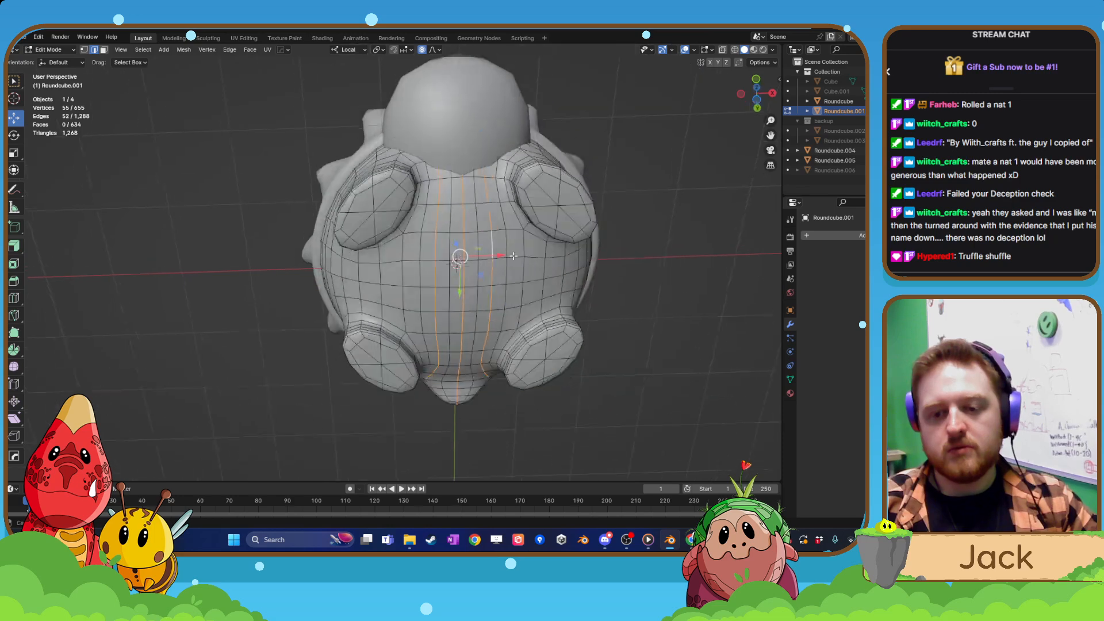
{"action": "middle_click_drag", "start_coordinate": [520, 236], "coordinate": [646, 291]}
{"action": "middle_click_drag", "start_coordinate": [419, 263], "coordinate": [451, 299]}
{"action": "scroll", "coordinate": [451, 299], "scroll_direction": "up", "scroll_amount": 1}
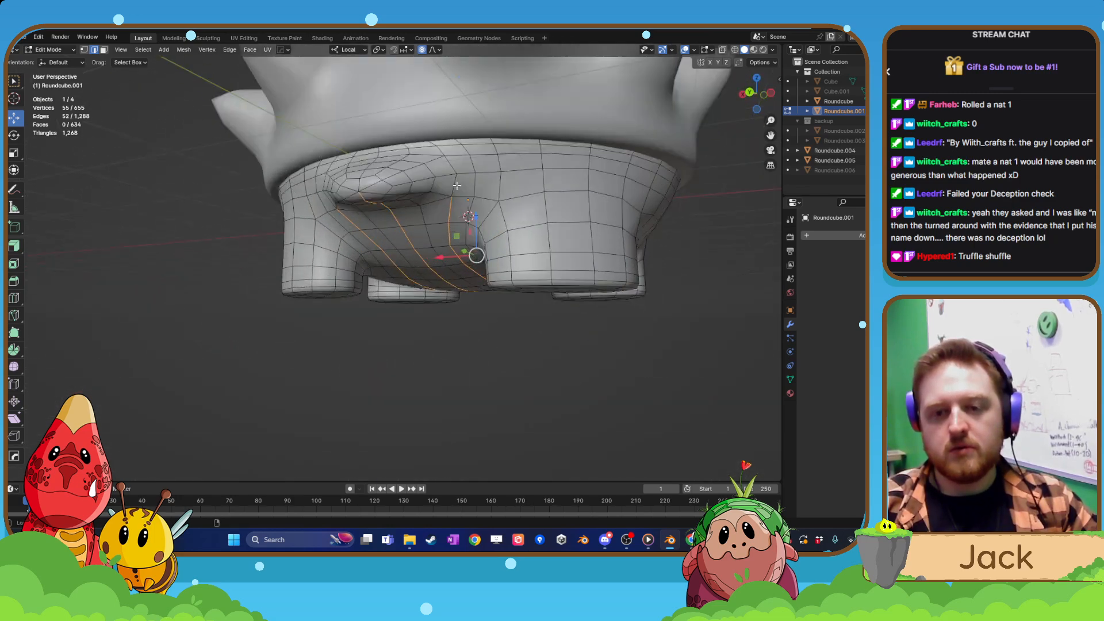
{"action": "middle_click_drag", "start_coordinate": [414, 198], "coordinate": [435, 223]}
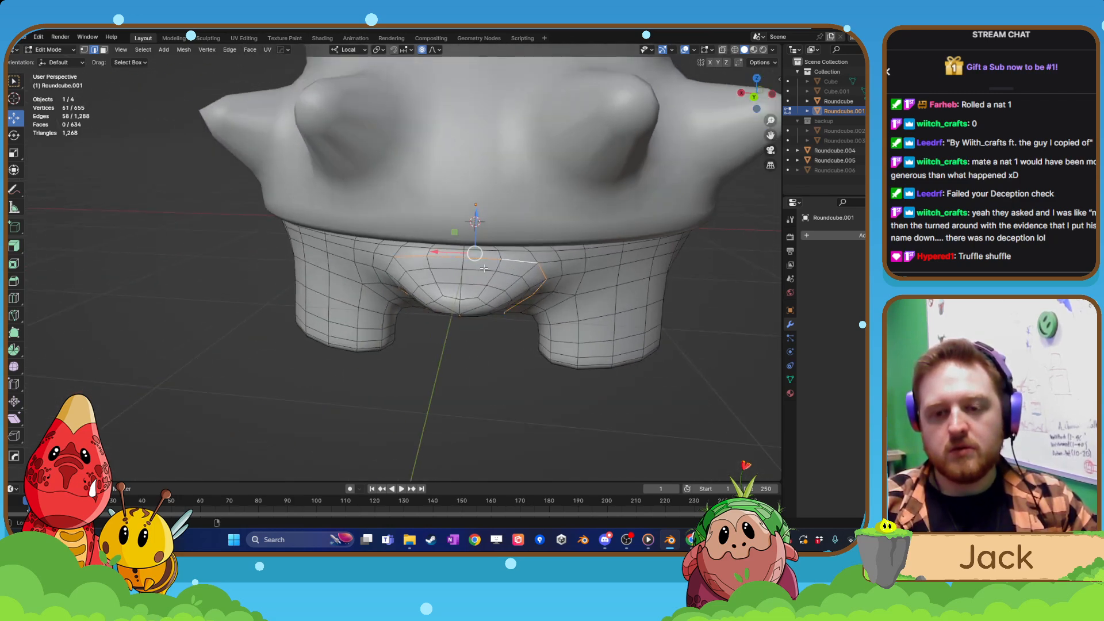
{"action": "middle_click_drag", "start_coordinate": [485, 269], "coordinate": [431, 247]}
{"action": "middle_click_drag", "start_coordinate": [550, 196], "coordinate": [451, 265]}
{"action": "key", "text": "x"}
{"action": "left_click", "coordinate": [530, 237]}
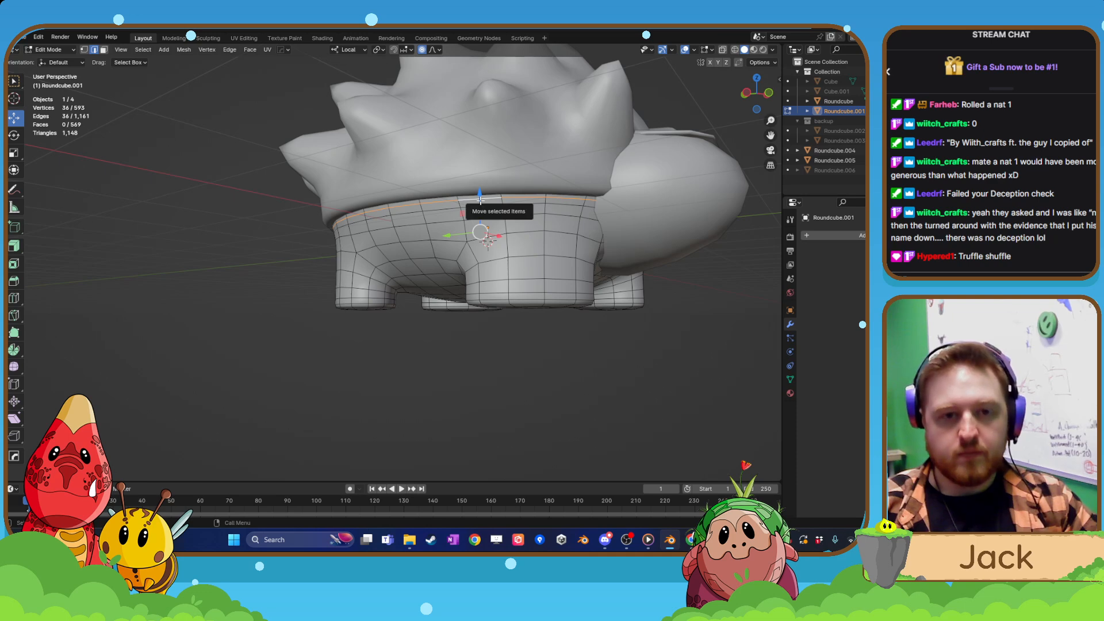
Dissolve the horizontal edge loop around the body's upper rim just beneath the shell, and return to Object Mode.
{"action": "key", "text": "x"}
{"action": "left_click", "coordinate": [481, 200]}
{"action": "scroll", "coordinate": [480, 202], "scroll_direction": "down", "scroll_amount": 5}
{"action": "middle_click_drag", "start_coordinate": [481, 202], "coordinate": [478, 261]}
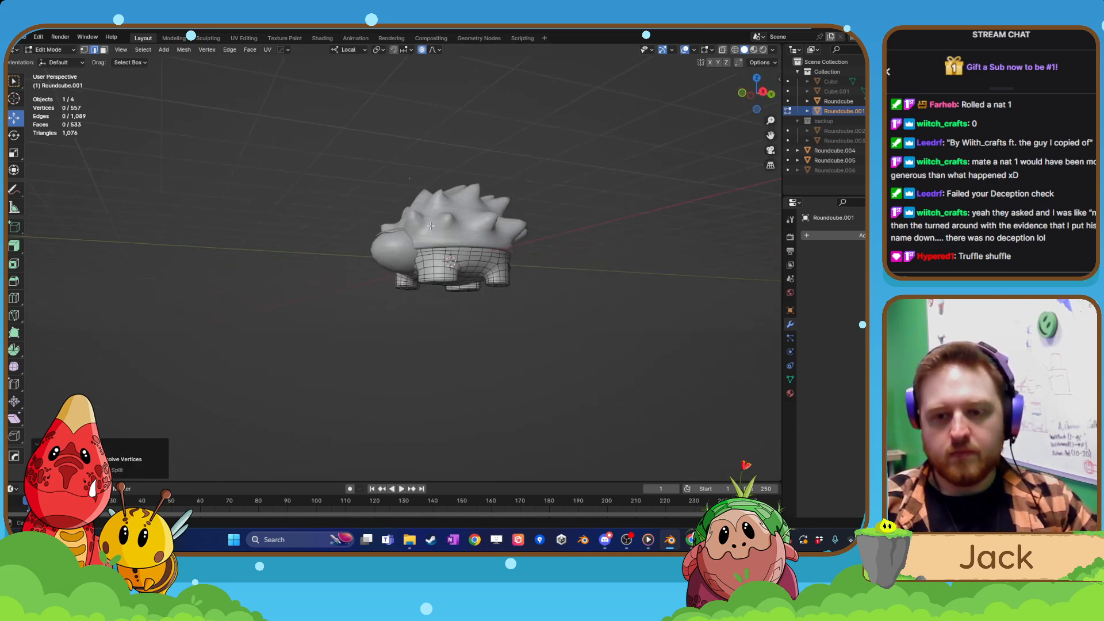
{"action": "key", "text": "Tab"}
Open the shell mesh in Edit Mode and try dissolving the ring edge loop around one lower side spike.
{"action": "scroll", "coordinate": [483, 276], "scroll_direction": "up", "scroll_amount": 4}
{"action": "middle_click_drag", "start_coordinate": [498, 301], "coordinate": [500, 246]}
{"action": "left_click", "coordinate": [444, 253]}
{"action": "key", "text": "Tab"}
{"action": "scroll", "coordinate": [460, 230], "scroll_direction": "up", "scroll_amount": 4}
{"action": "middle_click_drag", "start_coordinate": [452, 195], "coordinate": [323, 289], "text": "shift"}
{"action": "left_click", "coordinate": [439, 281]}
{"action": "scroll", "coordinate": [319, 323], "scroll_direction": "up", "scroll_amount": 3}
{"action": "left_click", "coordinate": [320, 324]}
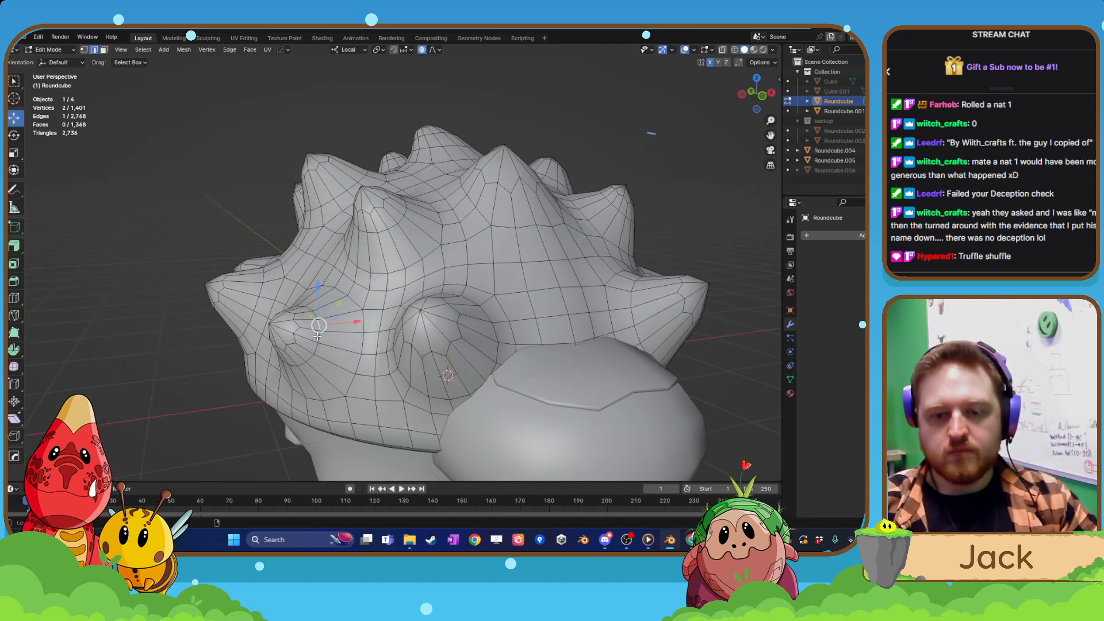
{"action": "middle_click_drag", "start_coordinate": [319, 337], "coordinate": [419, 388]}
{"action": "scroll", "coordinate": [372, 325], "scroll_direction": "down", "scroll_amount": 2}
{"action": "key", "text": "x"}
{"action": "left_click", "coordinate": [364, 360]}
Return to Object Mode, deselect everything, and undo the last dissolve on the shell.
{"action": "key", "text": "Tab"}
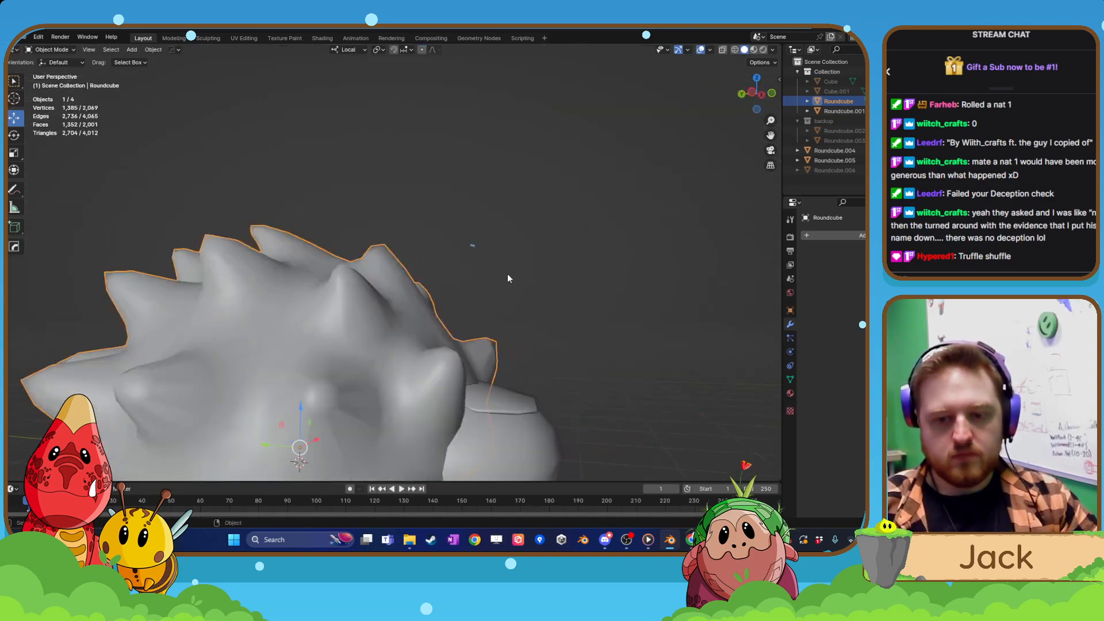
{"action": "scroll", "coordinate": [507, 276], "scroll_direction": "down", "scroll_amount": 3}
{"action": "left_click", "coordinate": [500, 298]}
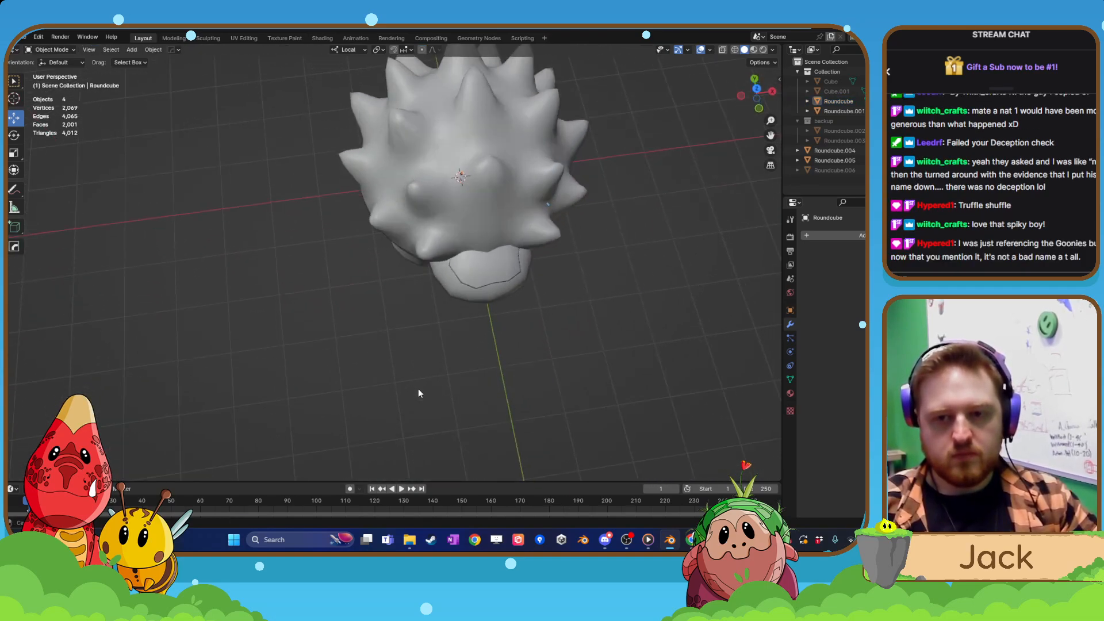
{"action": "middle_click_drag", "start_coordinate": [454, 354], "coordinate": [402, 360], "text": "shift"}
{"action": "key", "text": "ctrl+z"}
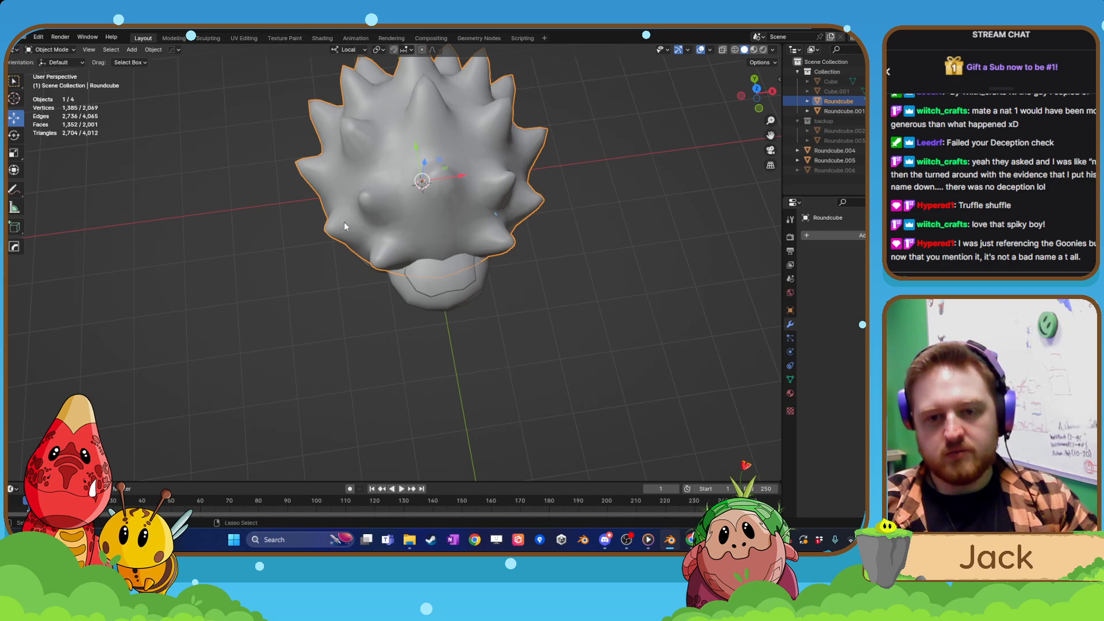
Select the matching ring edge loops on the lower side spikes at both sides of the shell and dissolve them.
{"action": "key", "text": "Tab"}
{"action": "scroll", "coordinate": [483, 238], "scroll_direction": "up", "scroll_amount": 4}
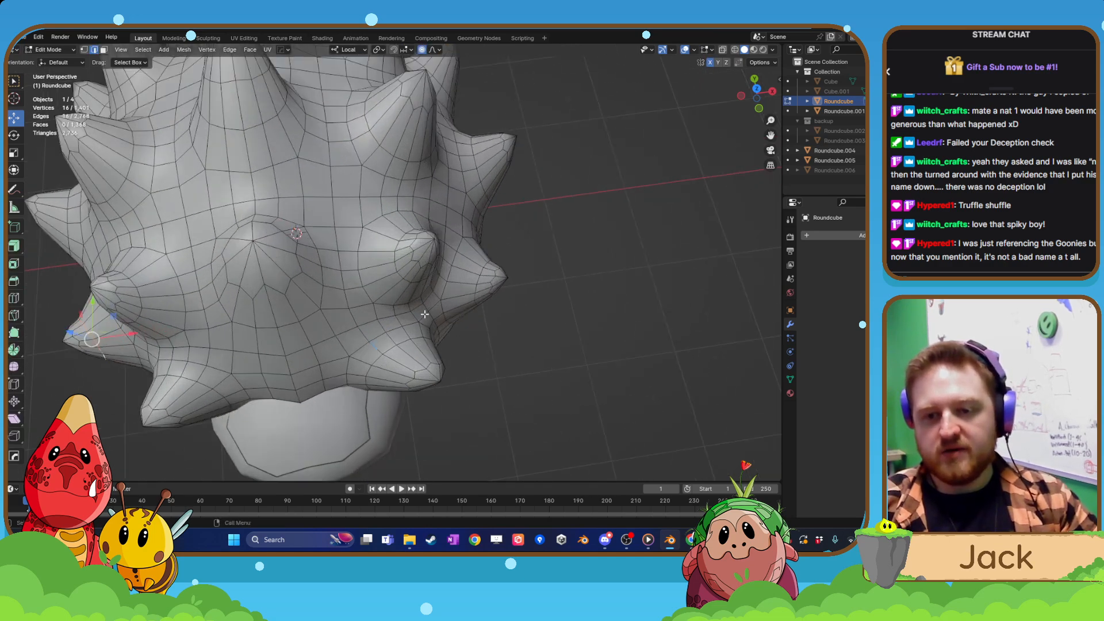
{"action": "middle_click_drag", "start_coordinate": [472, 290], "coordinate": [471, 248]}
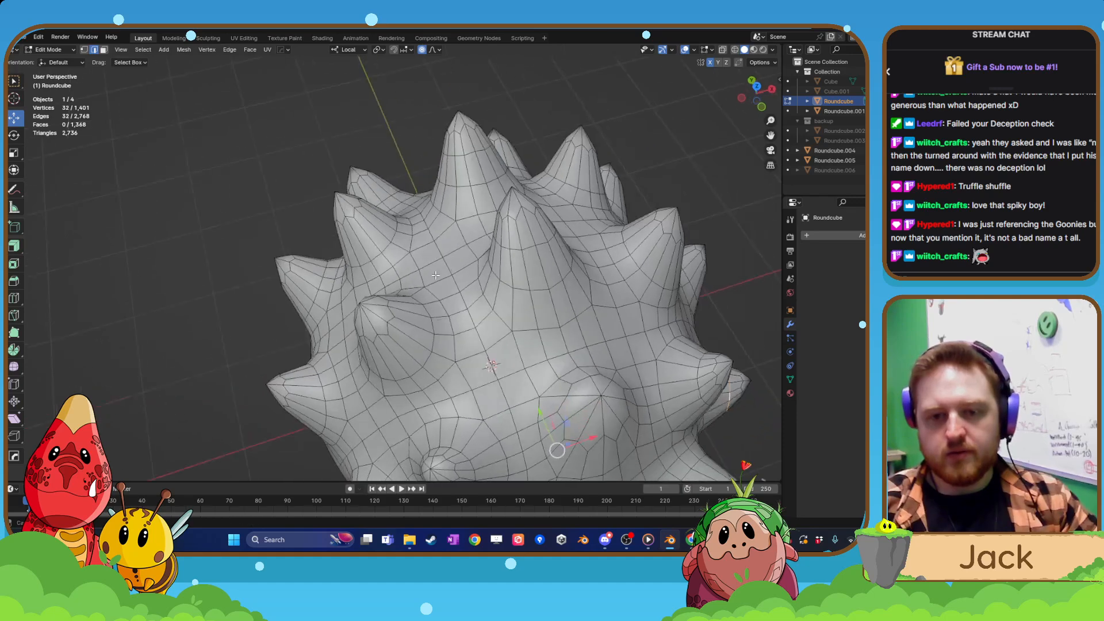
{"action": "scroll", "coordinate": [446, 322], "scroll_direction": "down", "scroll_amount": 3}
{"action": "middle_click_drag", "start_coordinate": [431, 371], "coordinate": [401, 306], "text": "shift"}
{"action": "scroll", "coordinate": [420, 279], "scroll_direction": "up", "scroll_amount": 2}
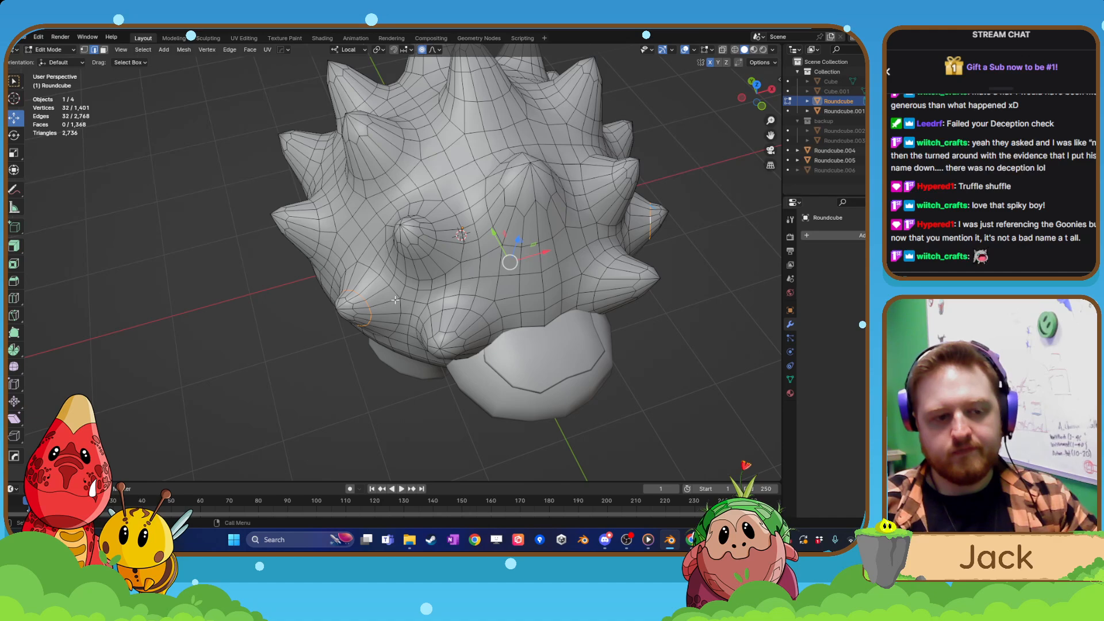
{"action": "middle_click_drag", "start_coordinate": [395, 299], "coordinate": [344, 323]}
{"action": "key", "text": "x"}
{"action": "left_click", "coordinate": [395, 285]}
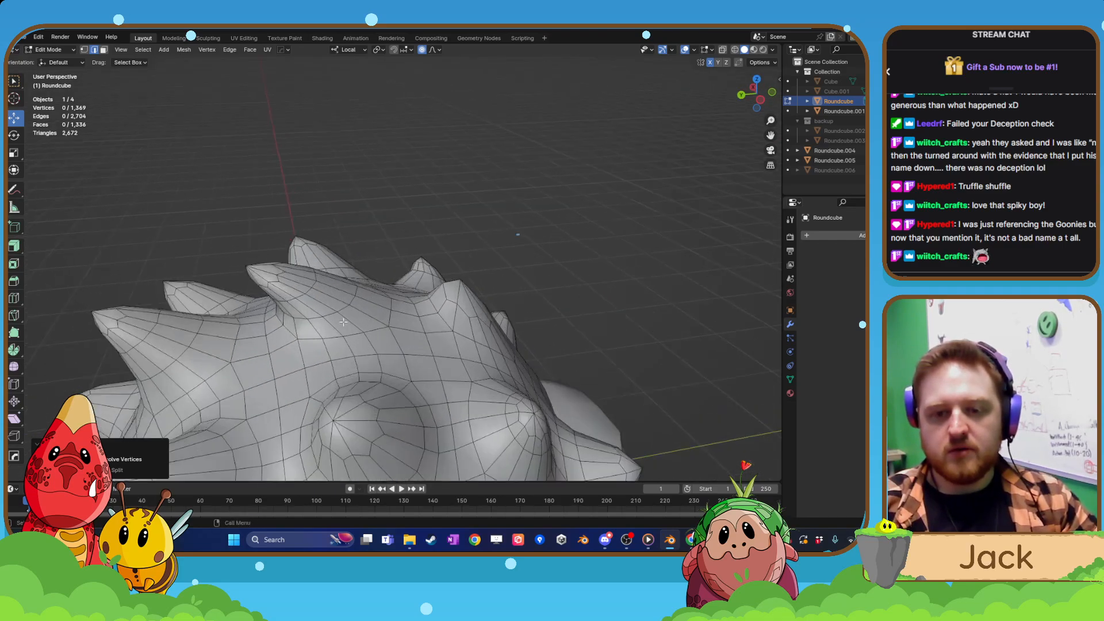
Try dissolving the ring edge loop around an upper shell spike, and undo it.
{"action": "key", "text": "x"}
{"action": "left_click", "coordinate": [313, 285]}
{"action": "middle_click_drag", "start_coordinate": [313, 285], "coordinate": [317, 254]}
{"action": "key", "text": "ctrl+z"}
{"action": "left_click", "coordinate": [336, 294]}
Isolate the shell in Local View to examine it, return to the full scene, and select all objects to check the overall polygon count.
{"action": "scroll", "coordinate": [328, 319], "scroll_direction": "down", "scroll_amount": 3}
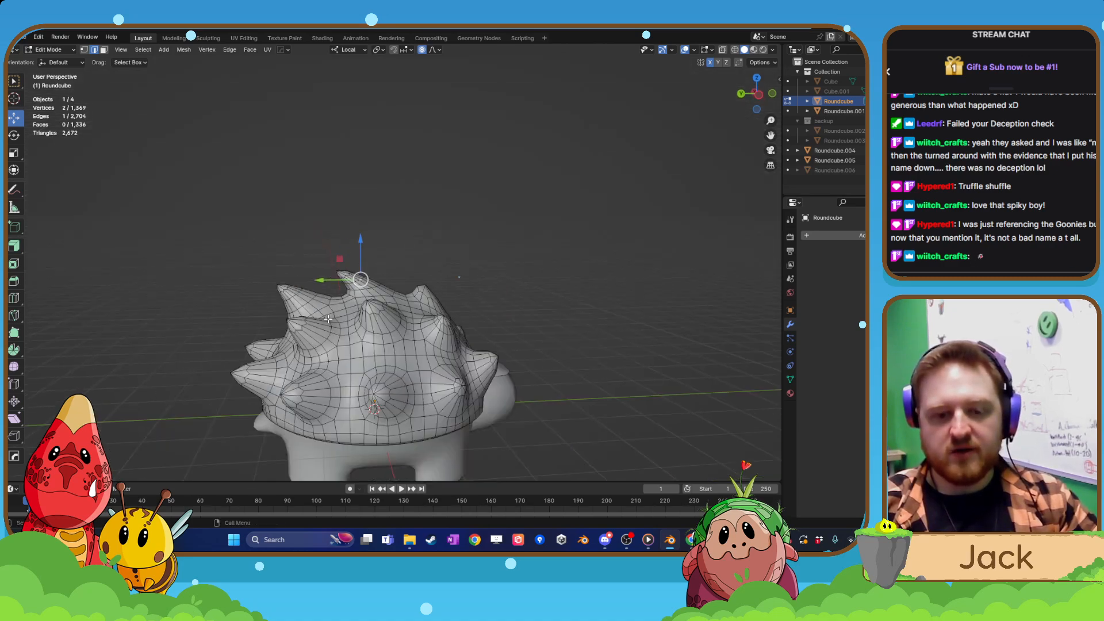
{"action": "middle_click_drag", "start_coordinate": [328, 318], "coordinate": [355, 359]}
{"action": "key", "text": "Tab"}
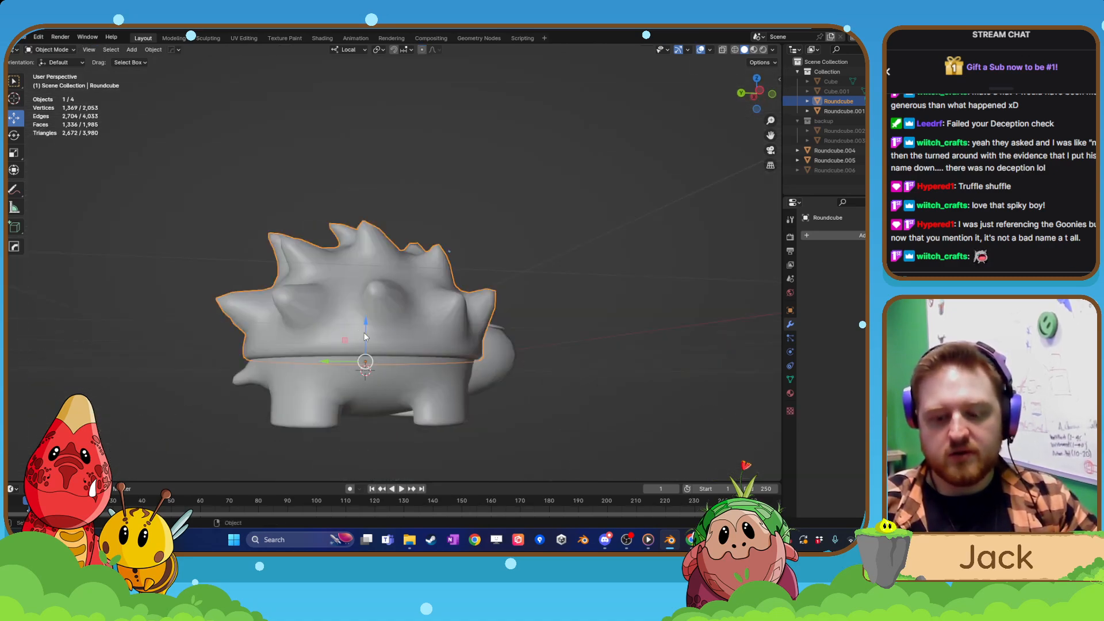
{"action": "key", "text": "slash"}
{"action": "key", "text": "Tab"}
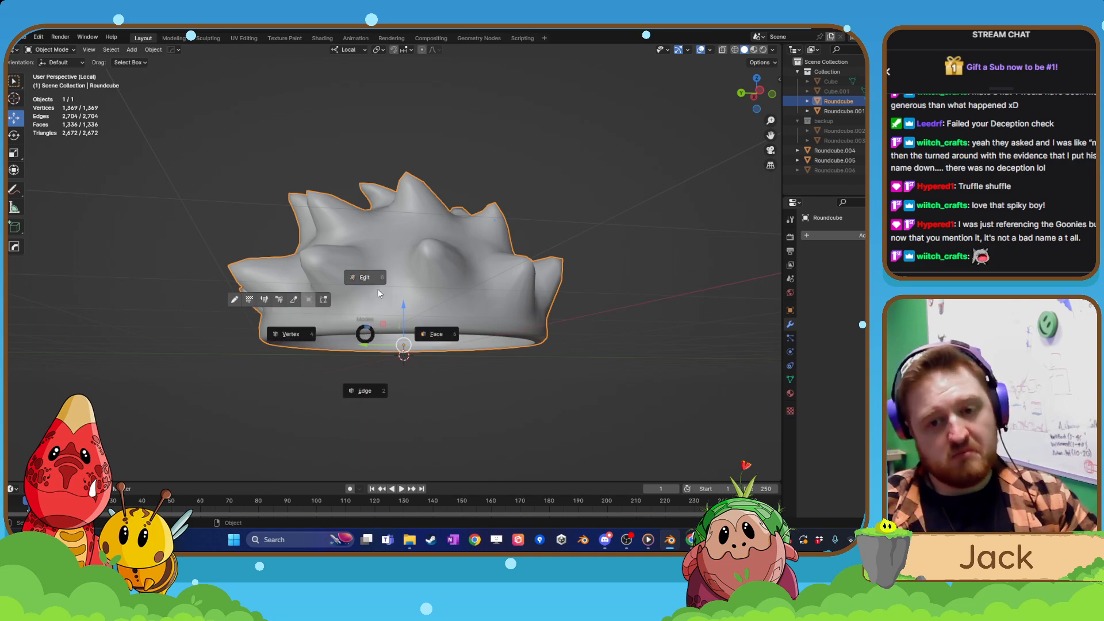
{"action": "left_click", "coordinate": [376, 288]}
{"action": "middle_click_drag", "start_coordinate": [378, 344], "coordinate": [392, 422]}
{"action": "scroll", "coordinate": [383, 332], "scroll_direction": "up", "scroll_amount": 2}
{"action": "key", "text": "Tab"}
{"action": "key", "text": "slash"}
{"action": "key", "text": "a"}
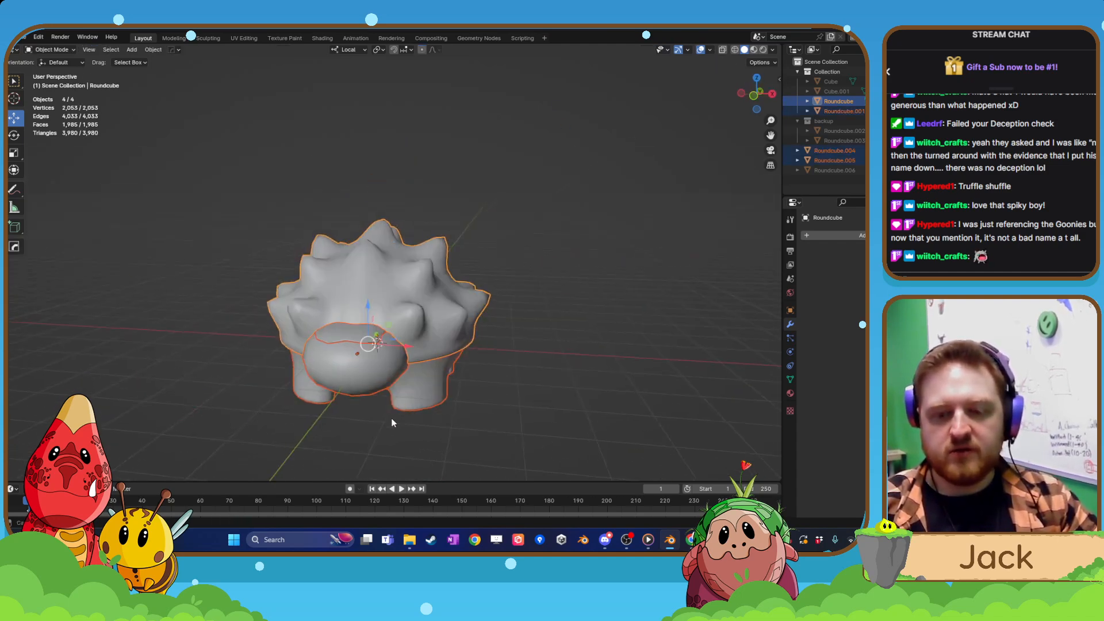
Deselect everything and examine the creature's overall shape from the side and the front.
{"action": "left_click", "coordinate": [478, 398]}
{"action": "scroll", "coordinate": [450, 370], "scroll_direction": "up", "scroll_amount": 4}
{"action": "middle_click_drag", "start_coordinate": [477, 398], "coordinate": [361, 216]}
{"action": "scroll", "coordinate": [510, 245], "scroll_direction": "down", "scroll_amount": 7}
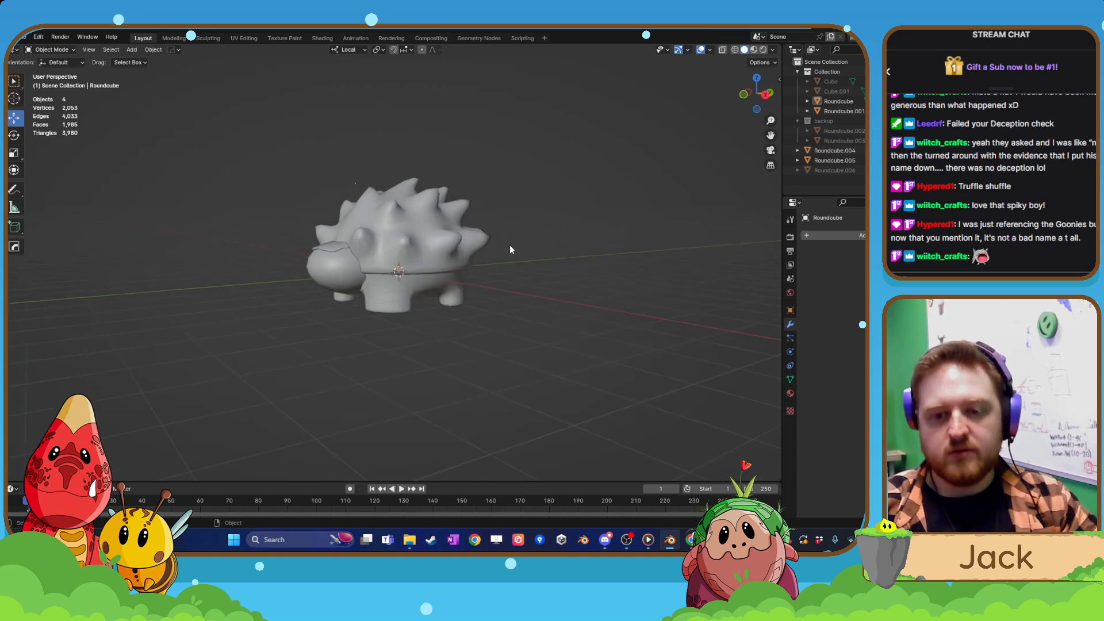
{"action": "middle_click_drag", "start_coordinate": [510, 245], "coordinate": [445, 278]}
{"action": "scroll", "coordinate": [548, 315], "scroll_direction": "down", "scroll_amount": 4}
{"action": "scroll", "coordinate": [445, 279], "scroll_direction": "up", "scroll_amount": 5}
{"action": "middle_click_drag", "start_coordinate": [374, 288], "coordinate": [423, 290], "text": "shift"}
{"action": "scroll", "coordinate": [455, 257], "scroll_direction": "up", "scroll_amount": 4}
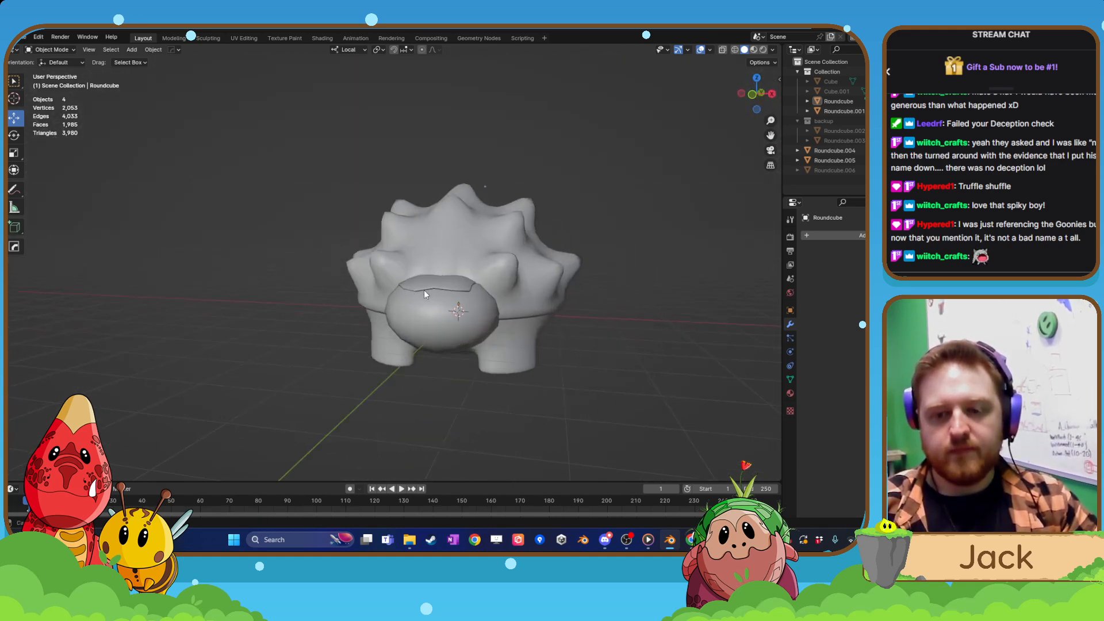
Select all parts, view them in Local View and back in the full scene, and examine their wireframe from the front.
{"action": "left_click_drag", "start_coordinate": [322, 179], "coordinate": [577, 363]}
{"action": "key", "text": "KP_Divide"}
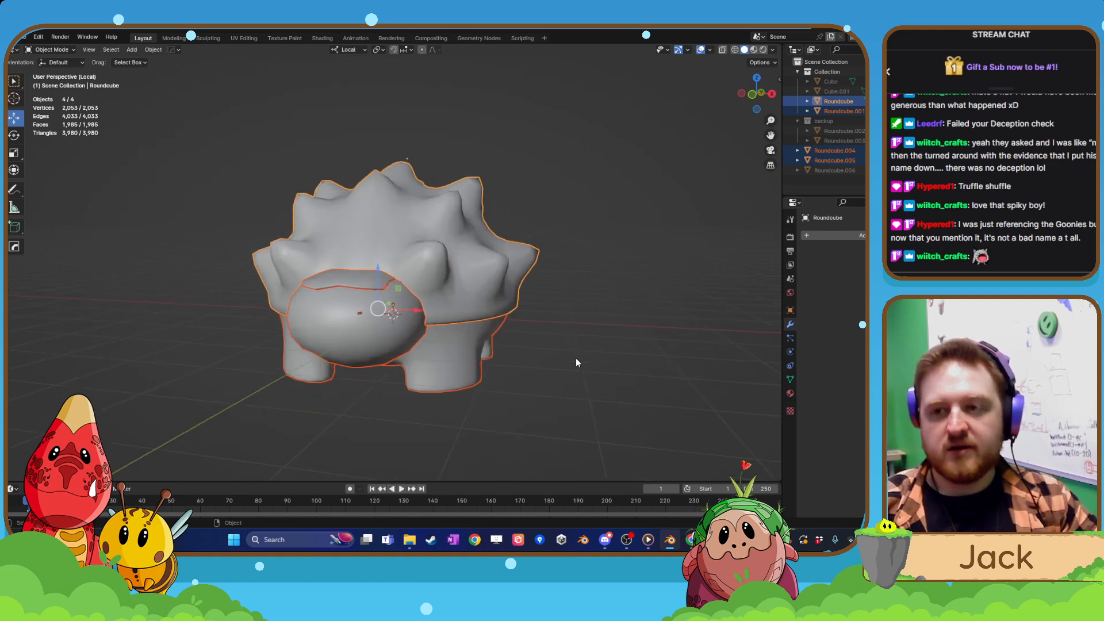
{"action": "left_click", "coordinate": [735, 50]}
{"action": "left_click_drag", "start_coordinate": [196, 141], "coordinate": [510, 426]}
{"action": "key", "text": "KP_Divide"}
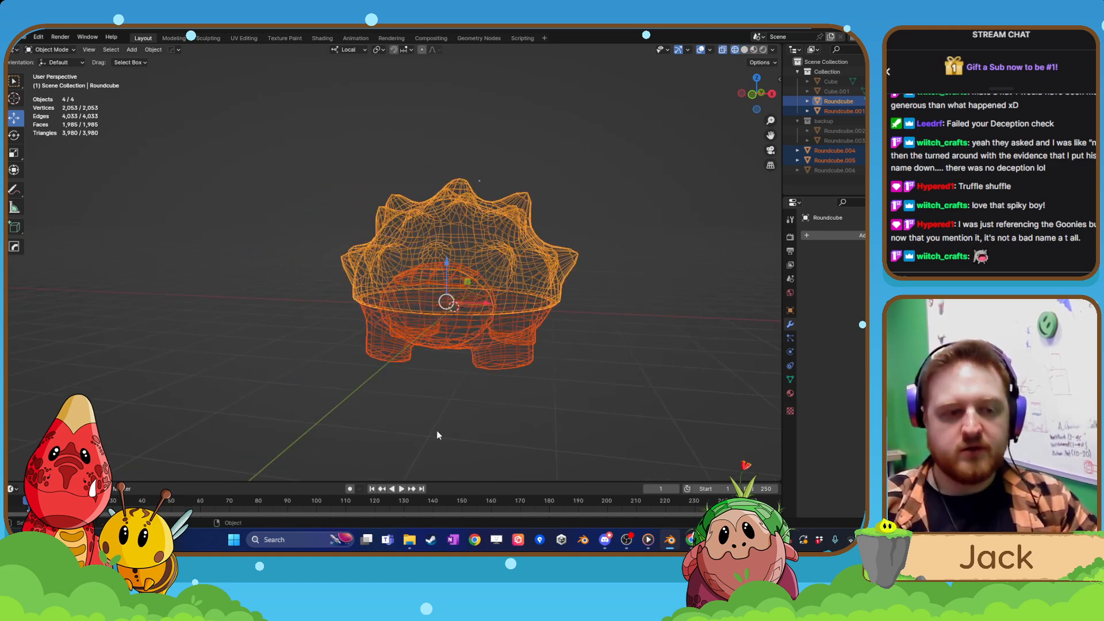
{"action": "key", "text": "KP_1"}
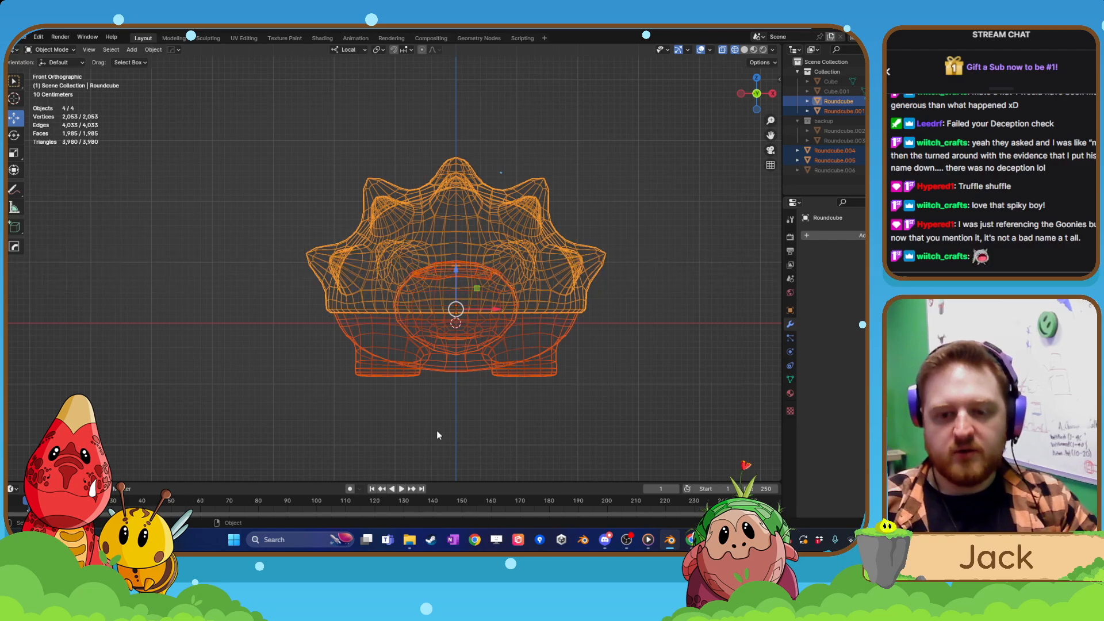
{"action": "scroll", "coordinate": [449, 424], "scroll_direction": "up", "scroll_amount": 3}
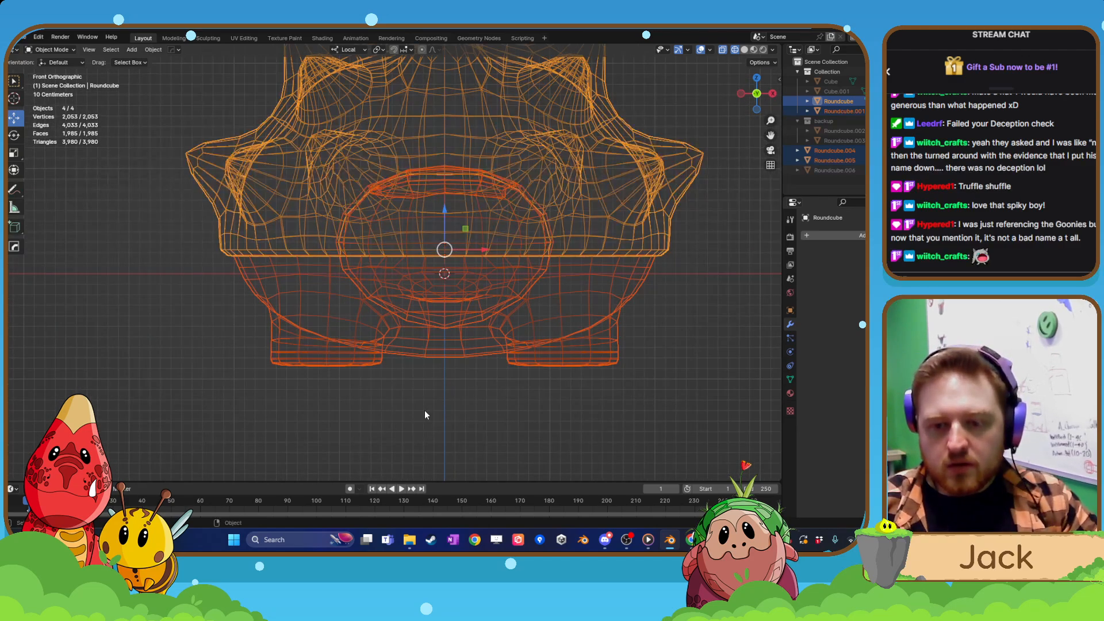
{"action": "middle_click_drag", "start_coordinate": [452, 377], "coordinate": [444, 350]}
{"action": "key", "text": "KP_1"}
Select the legged body, return to solid shading, and enter Edit Mode on it.
{"action": "left_click", "coordinate": [444, 351]}
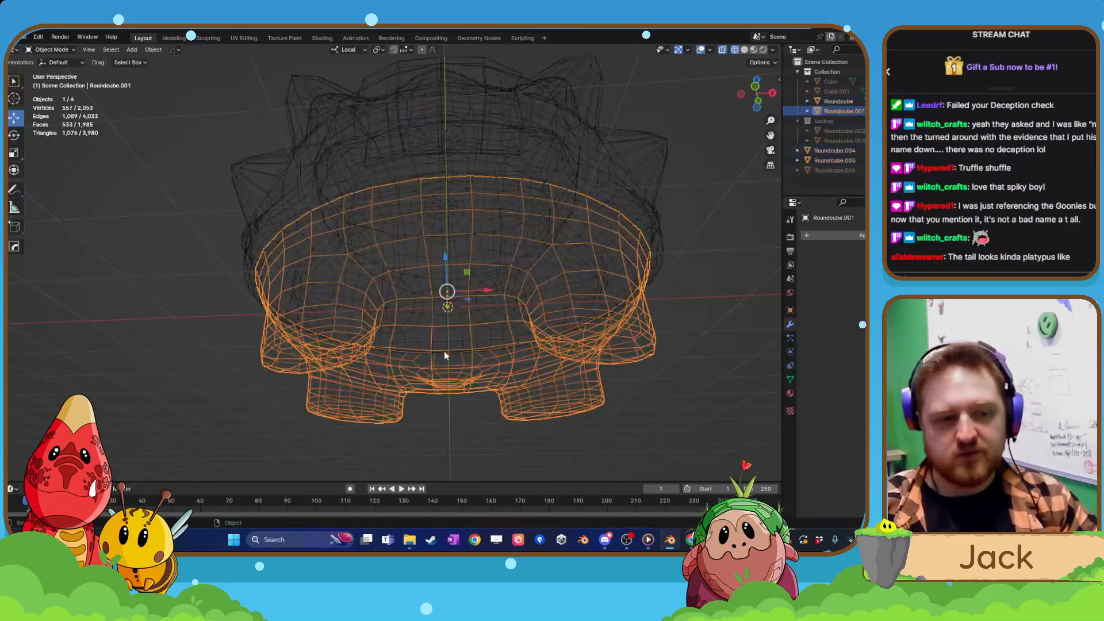
{"action": "left_click", "coordinate": [744, 49]}
{"action": "mouse_move", "coordinate": [495, 307]}
{"action": "middle_mouse_down"}
{"action": "mouse_move", "coordinate": [433, 321]}
{"action": "mouse_move", "coordinate": [395, 360]}
{"action": "mouse_move", "coordinate": [433, 342]}
{"action": "mouse_move", "coordinate": [455, 271]}
{"action": "middle_mouse_up"}
{"action": "scroll", "coordinate": [455, 271], "scroll_direction": "up", "scroll_amount": 1}
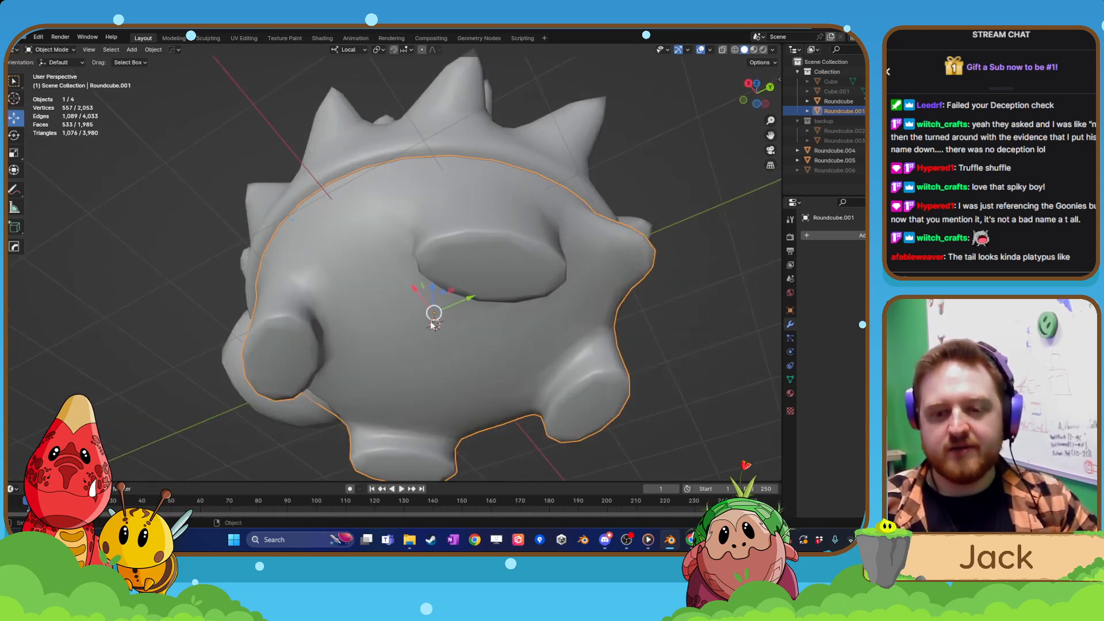
{"action": "key", "text": "Tab"}
Select two adjacent central belly faces and raise them about 0.13 m along local Z with 1 m smooth proportional editing.
{"action": "middle_click_drag", "start_coordinate": [431, 306], "coordinate": [460, 327]}
{"action": "left_click", "coordinate": [104, 50]}
{"action": "left_click", "coordinate": [475, 342]}
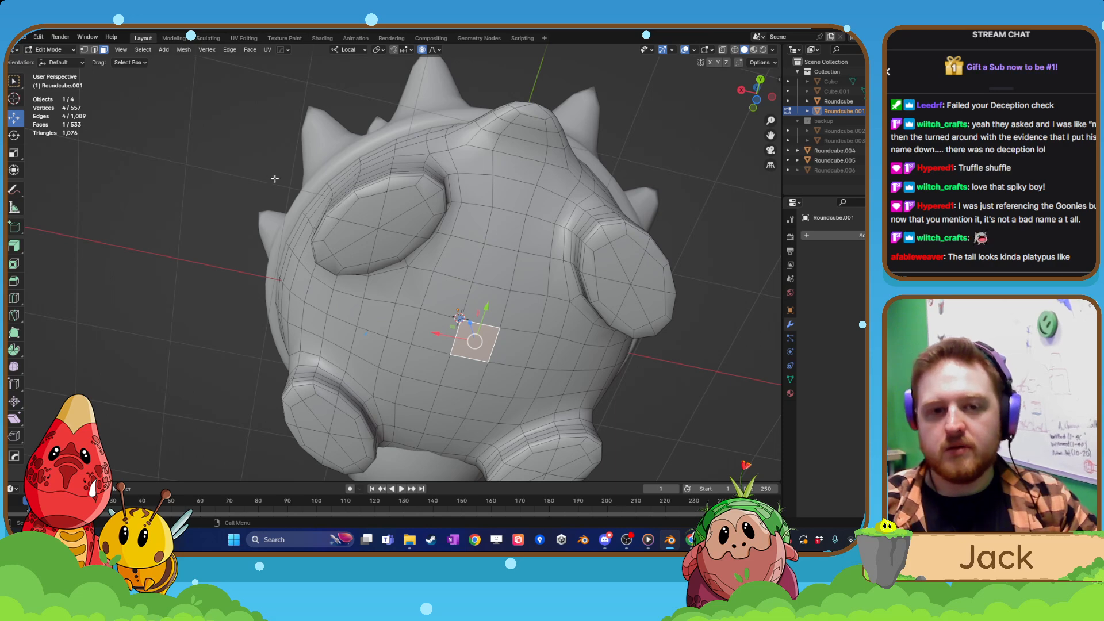
{"action": "middle_click_drag", "start_coordinate": [440, 347], "coordinate": [455, 304]}
{"action": "left_click", "coordinate": [441, 339], "text": "shift"}
{"action": "key", "text": "g"}
{"action": "key", "text": "z"}
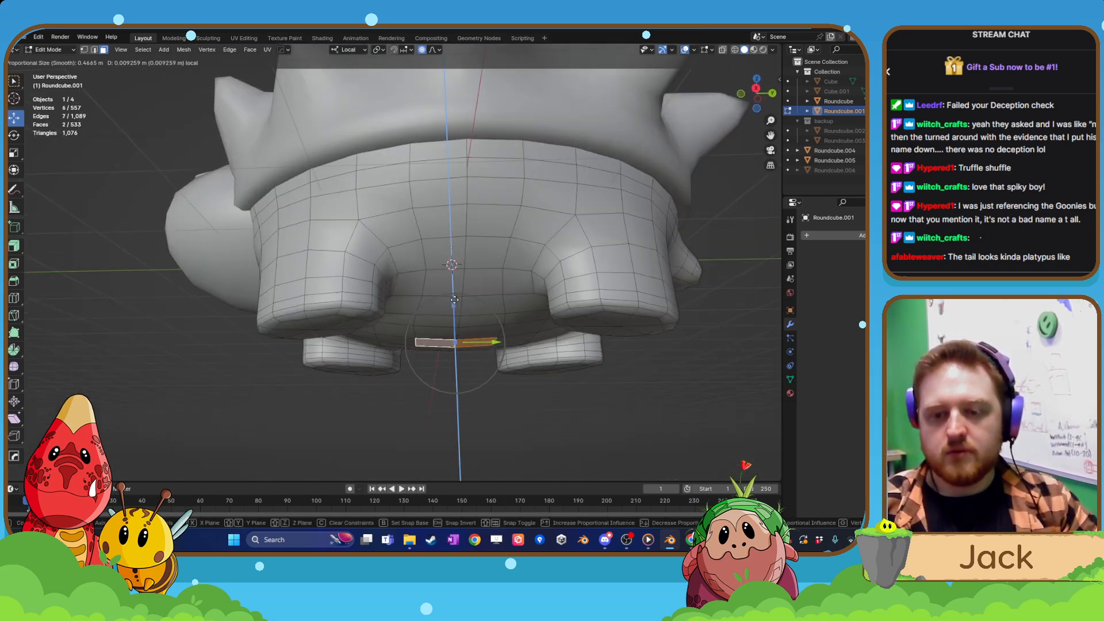
{"action": "scroll", "coordinate": [456, 297], "scroll_direction": "down", "scroll_amount": 3}
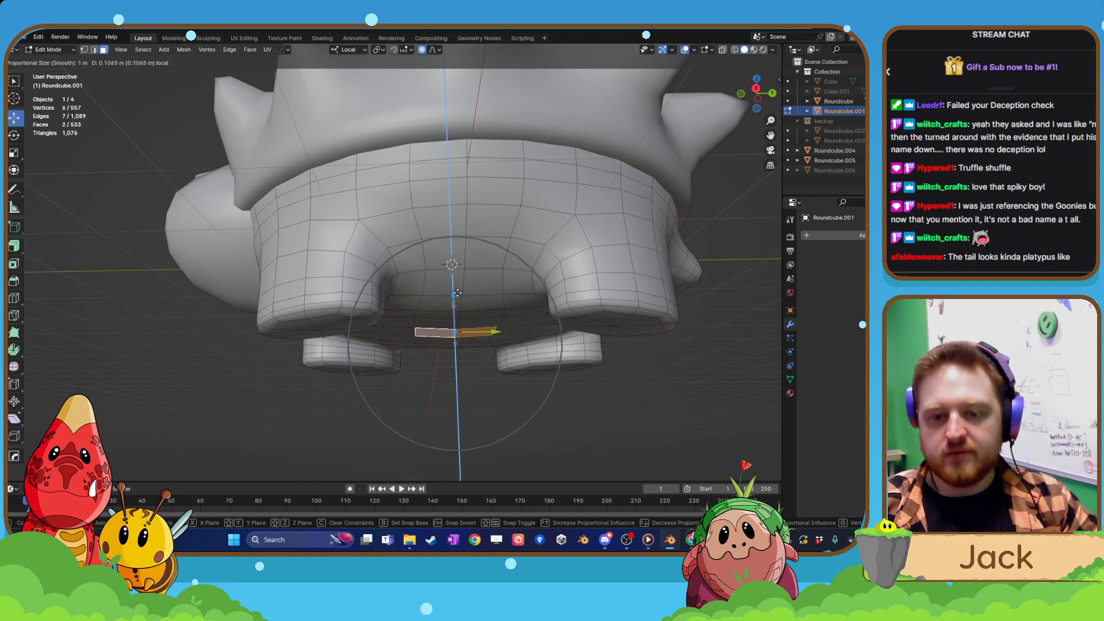
{"action": "left_click", "coordinate": [458, 292]}
In front view, raise the belly faces another 0.024 m or so along Z with a proportional size of 1.21.
{"action": "key", "text": "KP_1"}
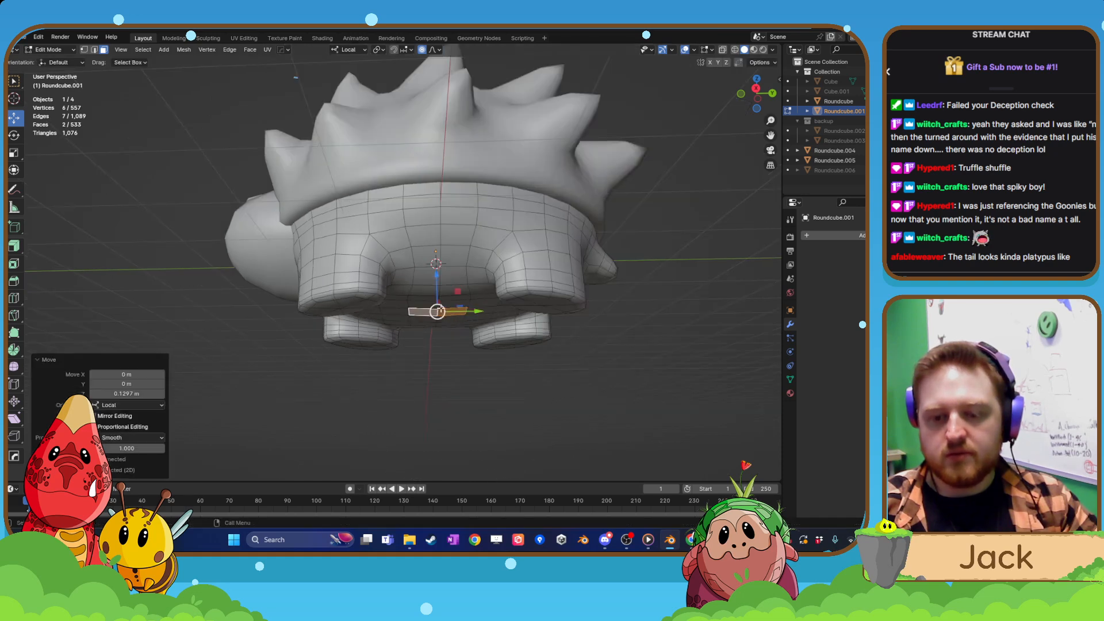
{"action": "scroll", "coordinate": [435, 306], "scroll_direction": "up", "scroll_amount": 2}
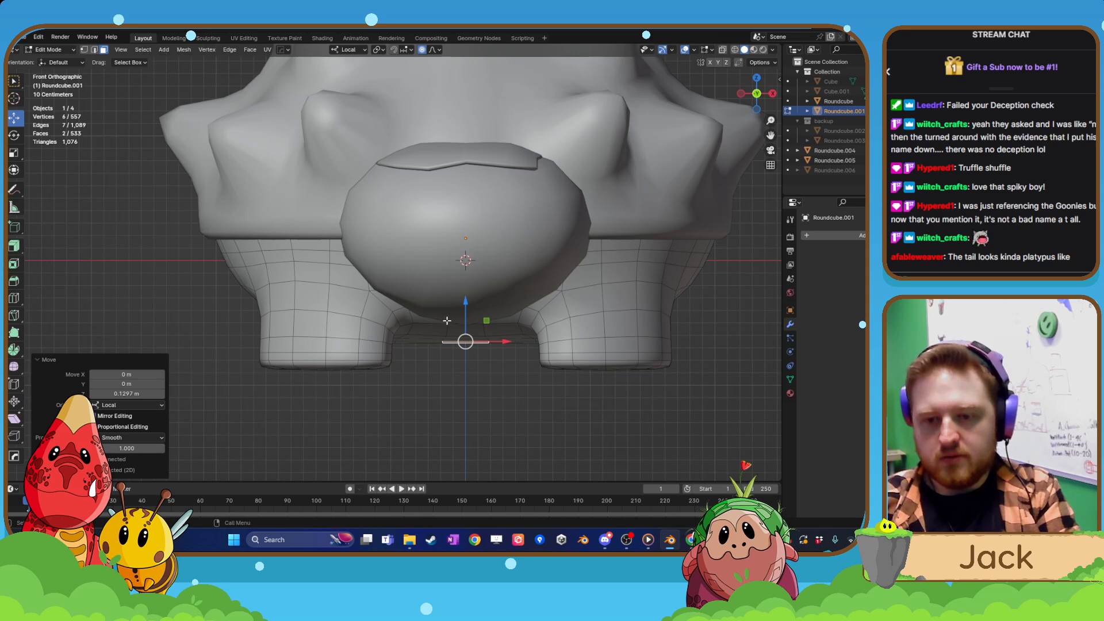
{"action": "left_click_drag", "start_coordinate": [469, 303], "coordinate": [466, 298]}
{"action": "scroll", "coordinate": [466, 299], "scroll_direction": "down", "scroll_amount": 2}
{"action": "scroll", "coordinate": [468, 336], "scroll_direction": "down", "scroll_amount": 2}
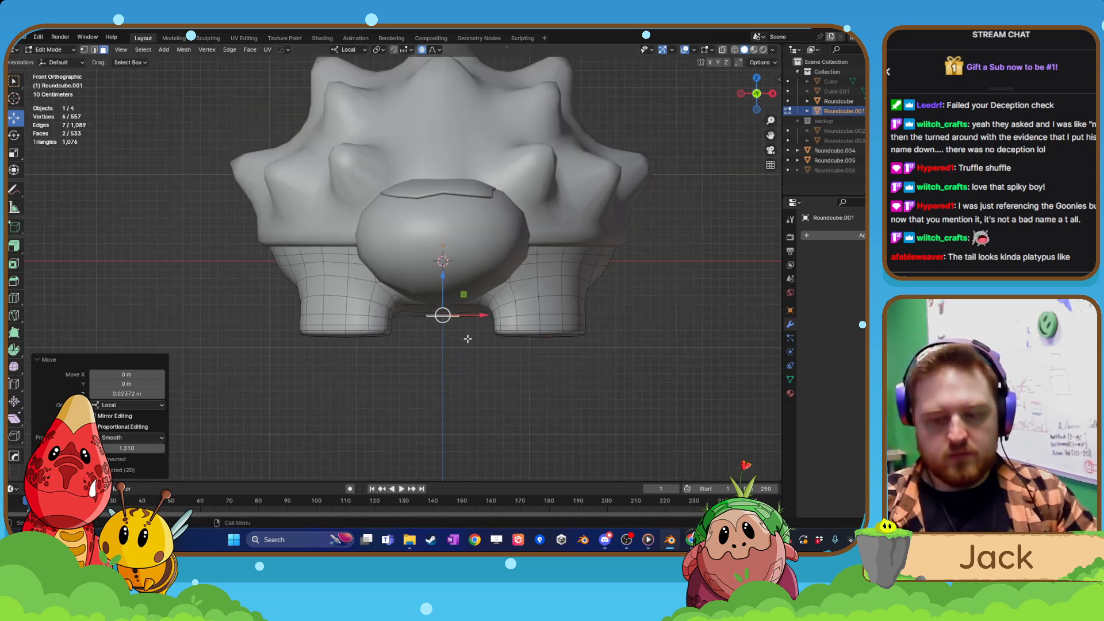
Check the belly in wireframe, return to Object Mode with solid shading, and deselect everything while examining the creature.
{"action": "key", "text": "shift+z"}
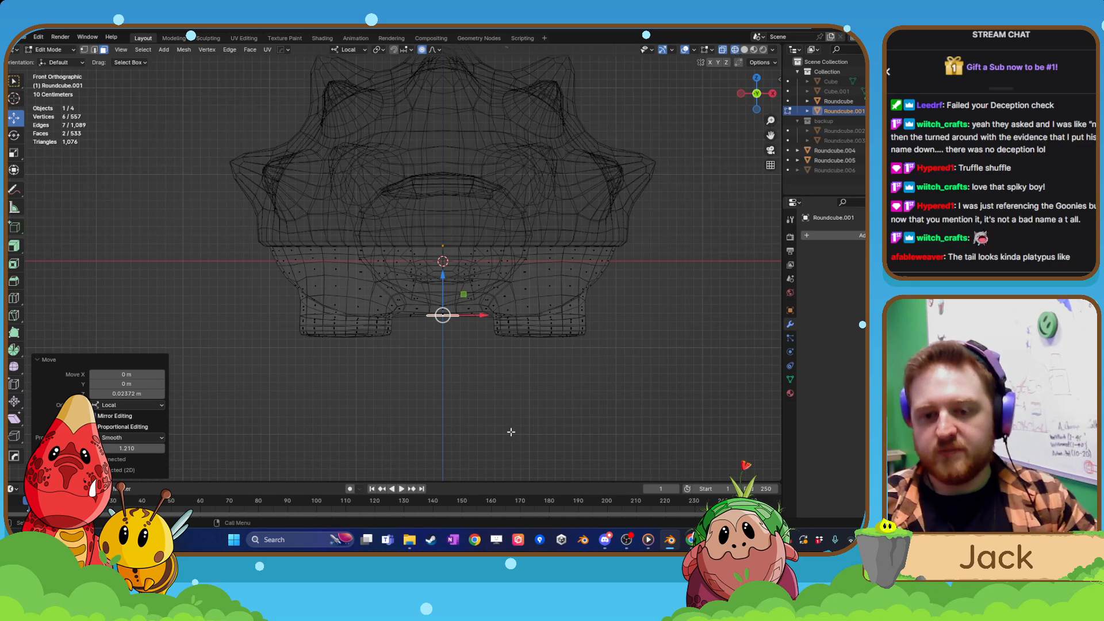
{"action": "middle_click_drag", "start_coordinate": [511, 432], "coordinate": [513, 378]}
{"action": "key", "text": "Tab"}
{"action": "key", "text": "shift+z"}
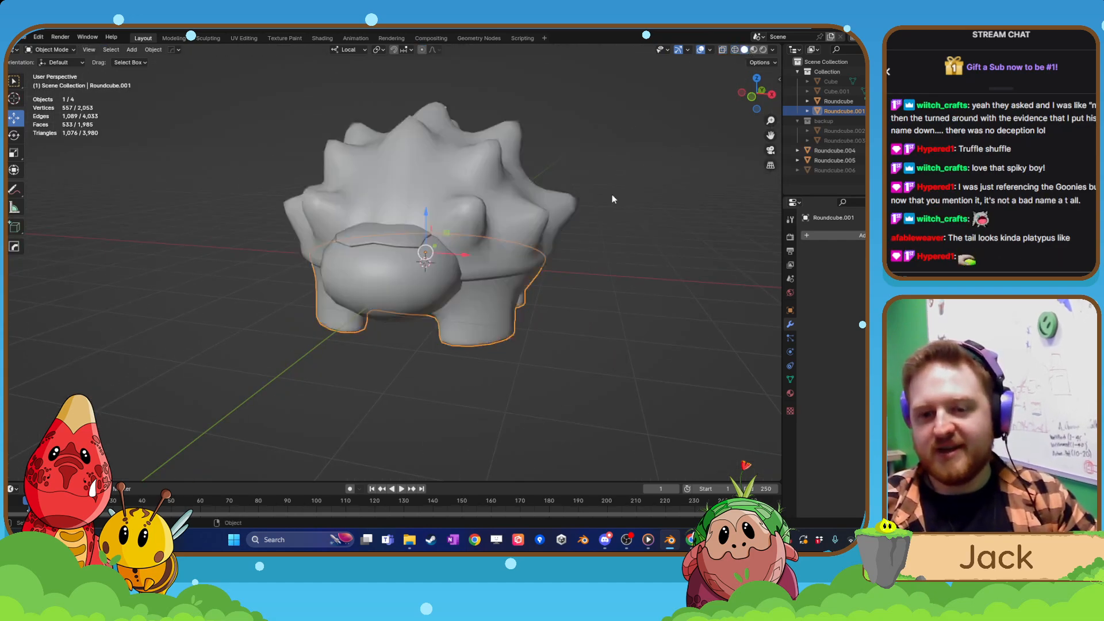
{"action": "middle_click_drag", "start_coordinate": [612, 199], "coordinate": [501, 362]}
{"action": "left_click", "coordinate": [514, 263]}
{"action": "left_click", "coordinate": [609, 289]}
{"action": "scroll", "coordinate": [461, 352], "scroll_direction": "down", "scroll_amount": 2}
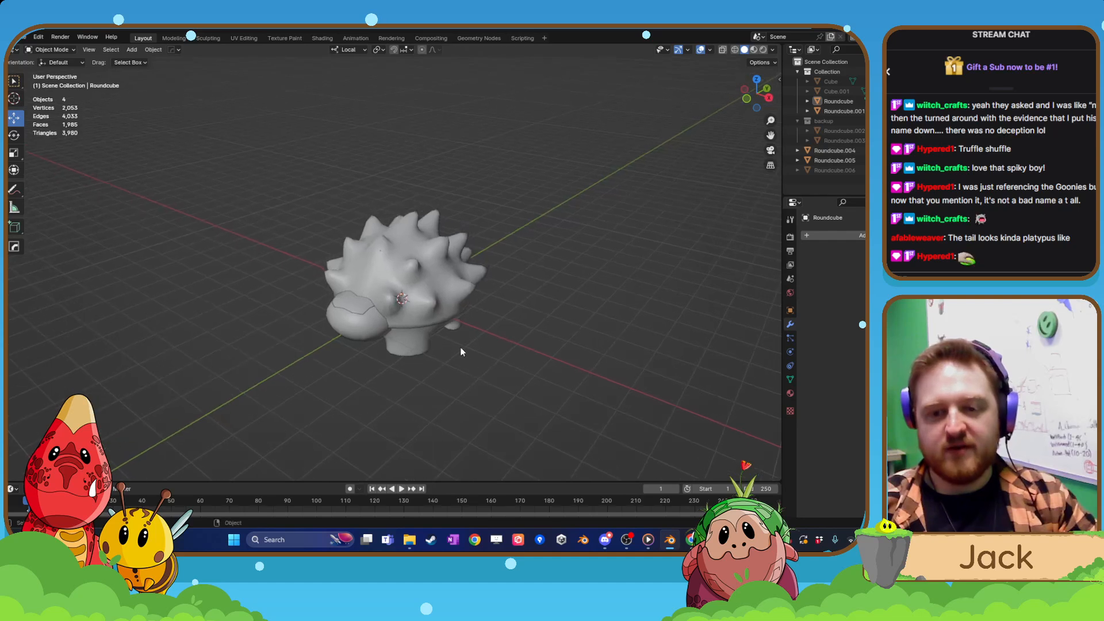
Apply smooth shading to the spiky shell and enable Auto Smooth for its normals.
{"action": "left_click", "coordinate": [429, 277]}
{"action": "left_click", "coordinate": [790, 380]}
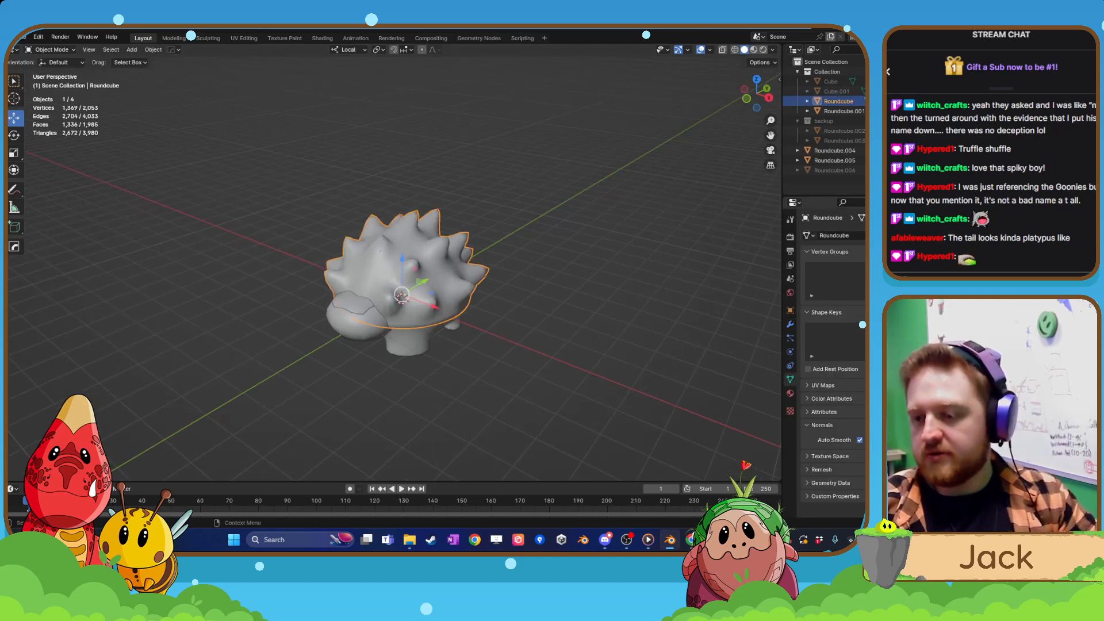
{"action": "scroll", "coordinate": [355, 278], "scroll_direction": "up", "scroll_amount": 2}
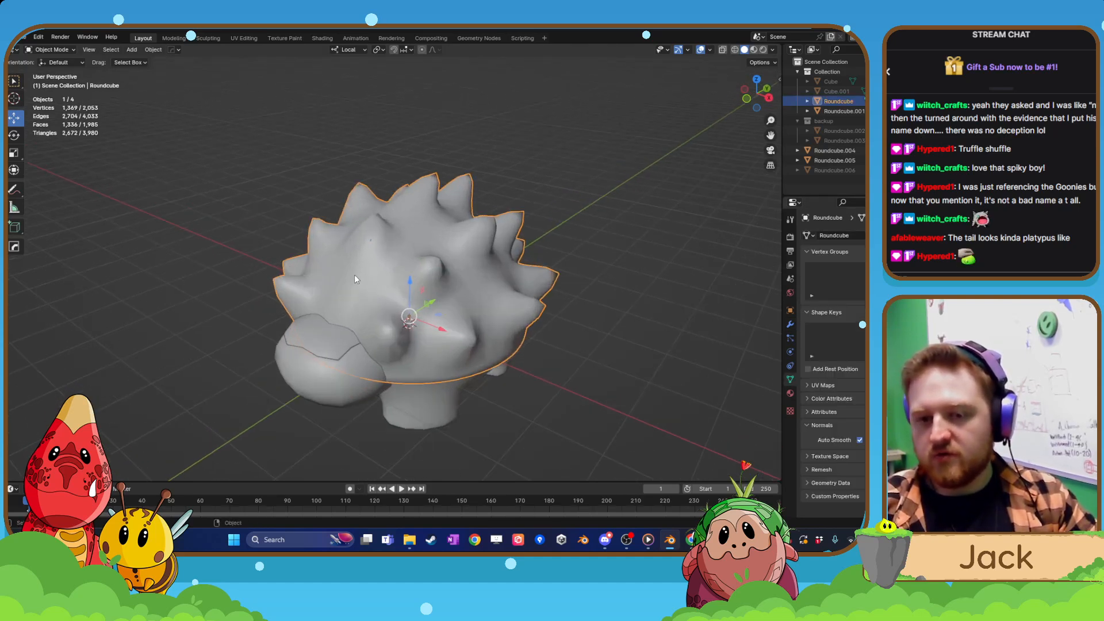
{"action": "right_click", "coordinate": [355, 279]}
{"action": "left_click", "coordinate": [410, 285]}
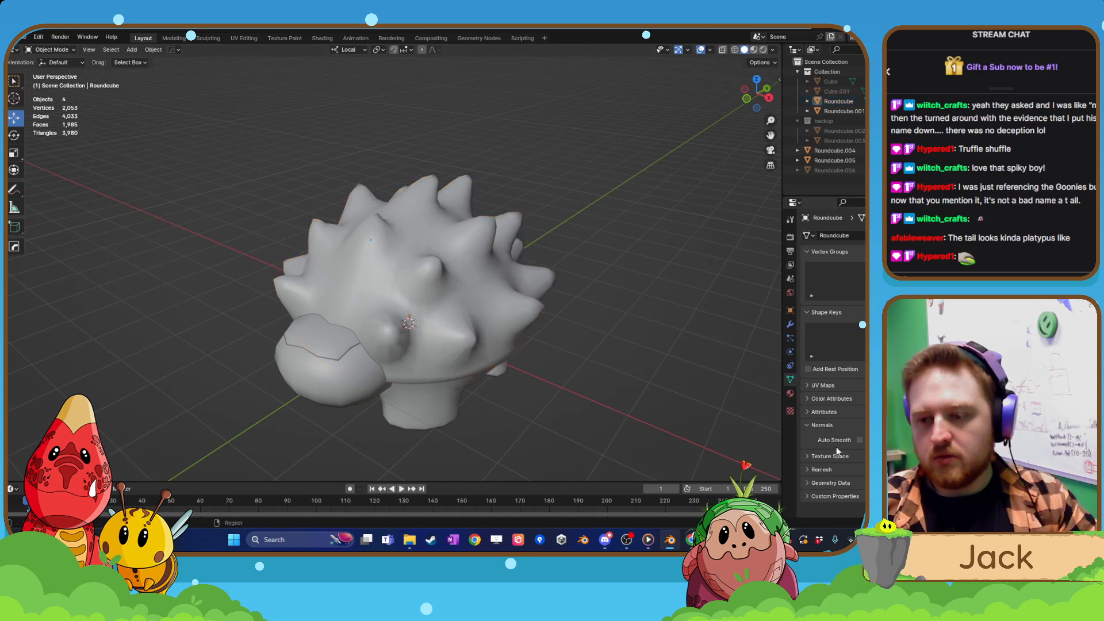
{"action": "left_click", "coordinate": [860, 440]}
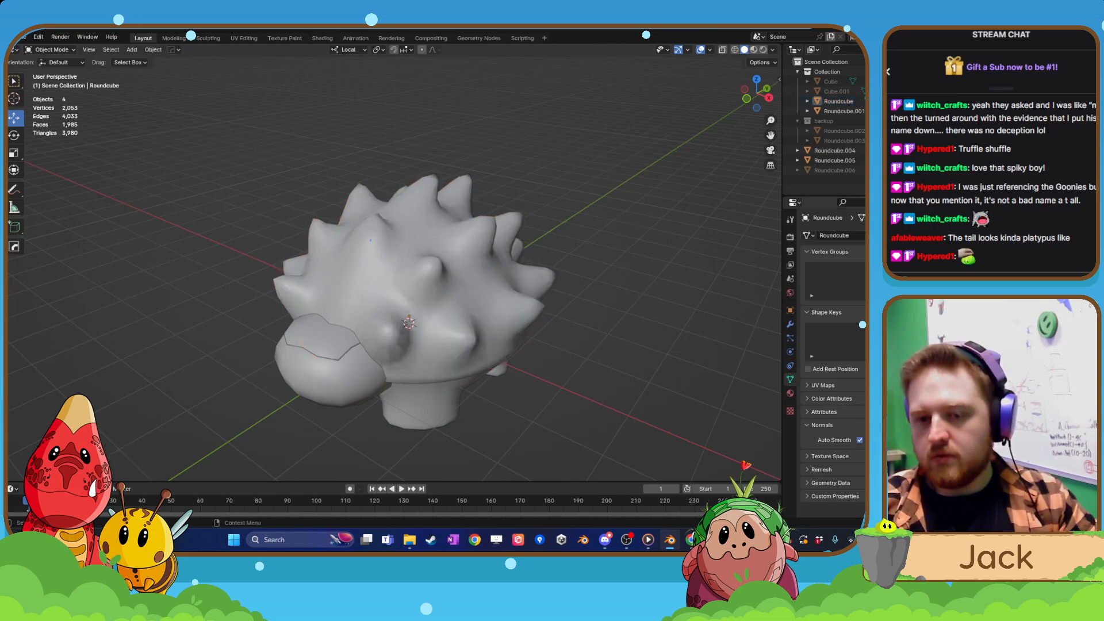
{"action": "scroll", "coordinate": [399, 342], "scroll_direction": "down", "scroll_amount": 5}
{"action": "mouse_move", "coordinate": [399, 341]}
{"action": "middle_mouse_down"}
{"action": "mouse_move", "coordinate": [558, 335]}
{"action": "mouse_move", "coordinate": [361, 342]}
{"action": "mouse_move", "coordinate": [395, 350]}
{"action": "middle_mouse_up"}
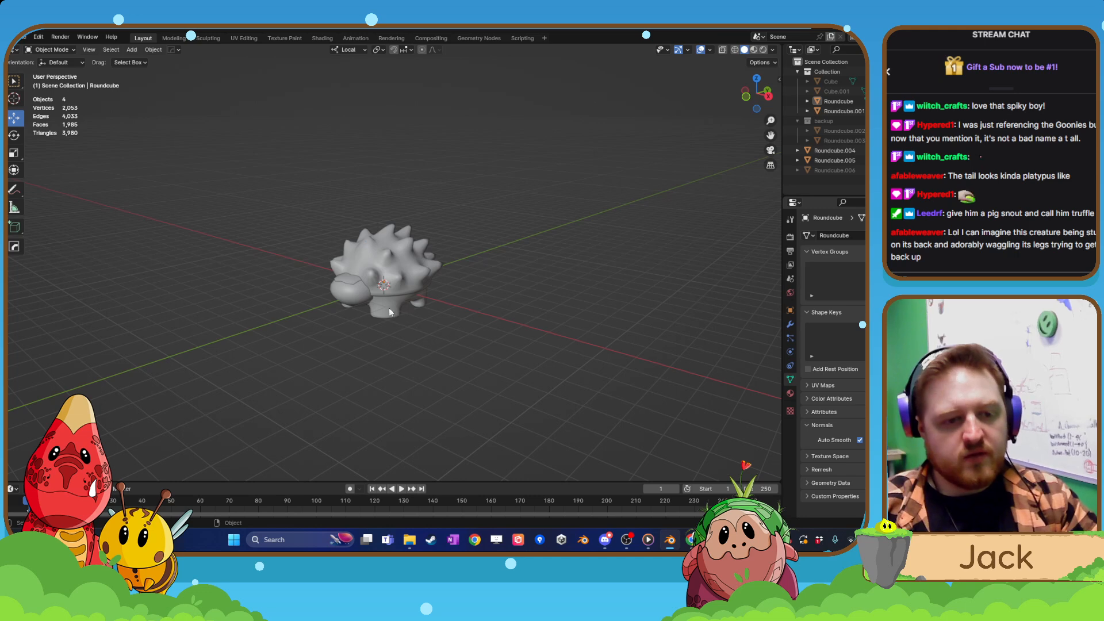
{"action": "scroll", "coordinate": [420, 318], "scroll_direction": "up", "scroll_amount": 1}
{"action": "scroll", "coordinate": [419, 320], "scroll_direction": "up", "scroll_amount": 2}
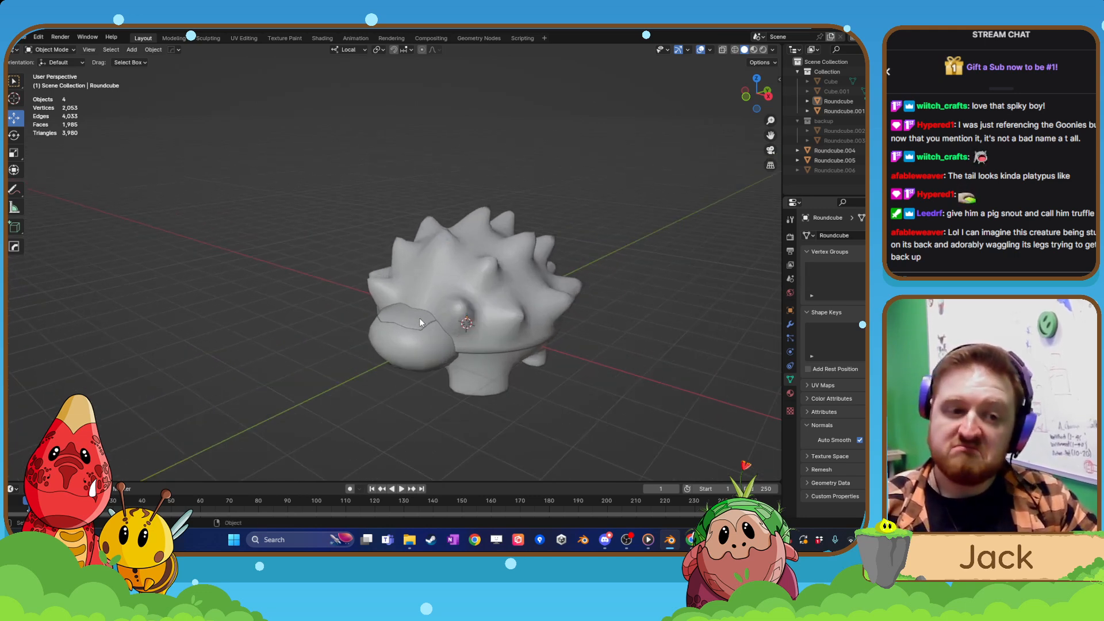
{"action": "scroll", "coordinate": [419, 319], "scroll_direction": "up", "scroll_amount": 4}
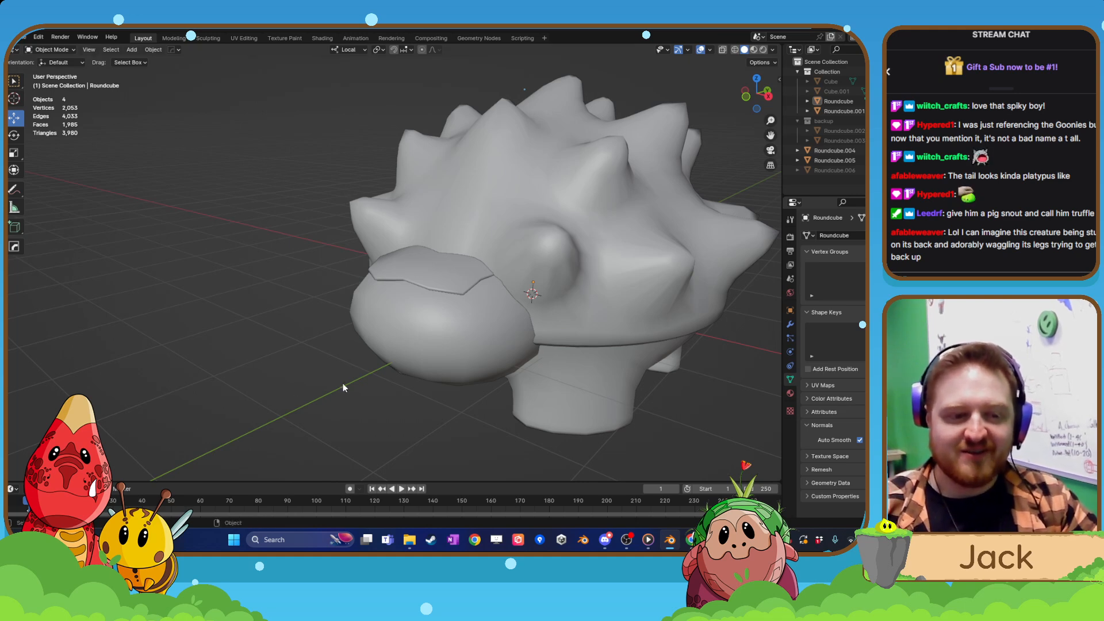
{"action": "scroll", "coordinate": [343, 383], "scroll_direction": "down", "scroll_amount": 3}
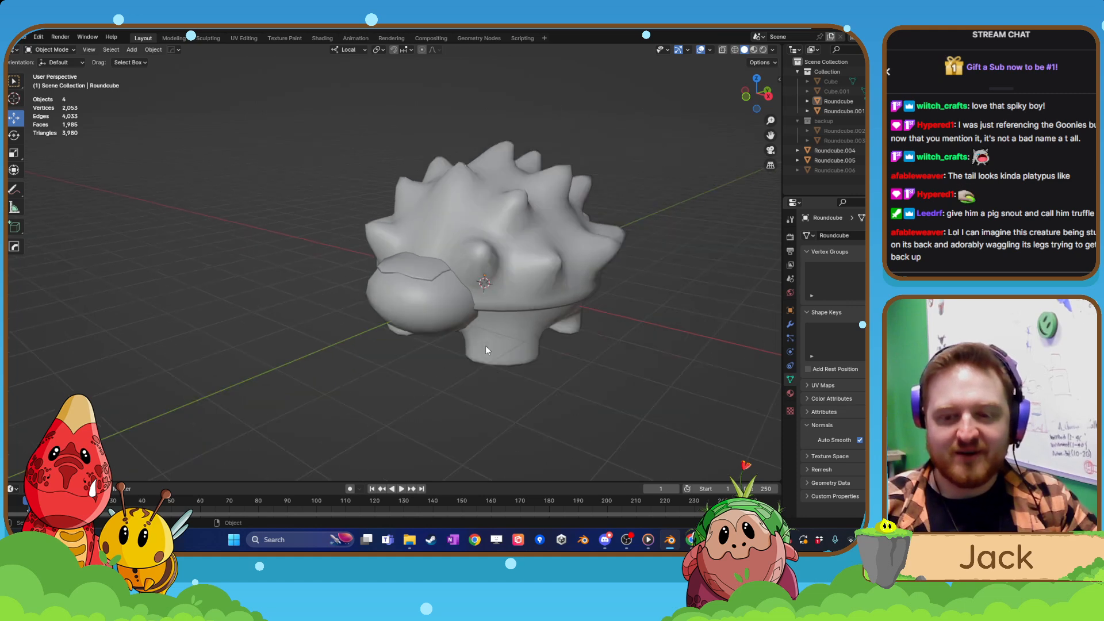
Try deleting four front faces of the head in Edit Mode, undo the deletion, and return to Object Mode.
{"action": "left_click", "coordinate": [433, 313]}
{"action": "key", "text": "Tab"}
{"action": "middle_click_drag", "start_coordinate": [406, 307], "coordinate": [441, 282]}
{"action": "scroll", "coordinate": [462, 293], "scroll_direction": "up", "scroll_amount": 3}
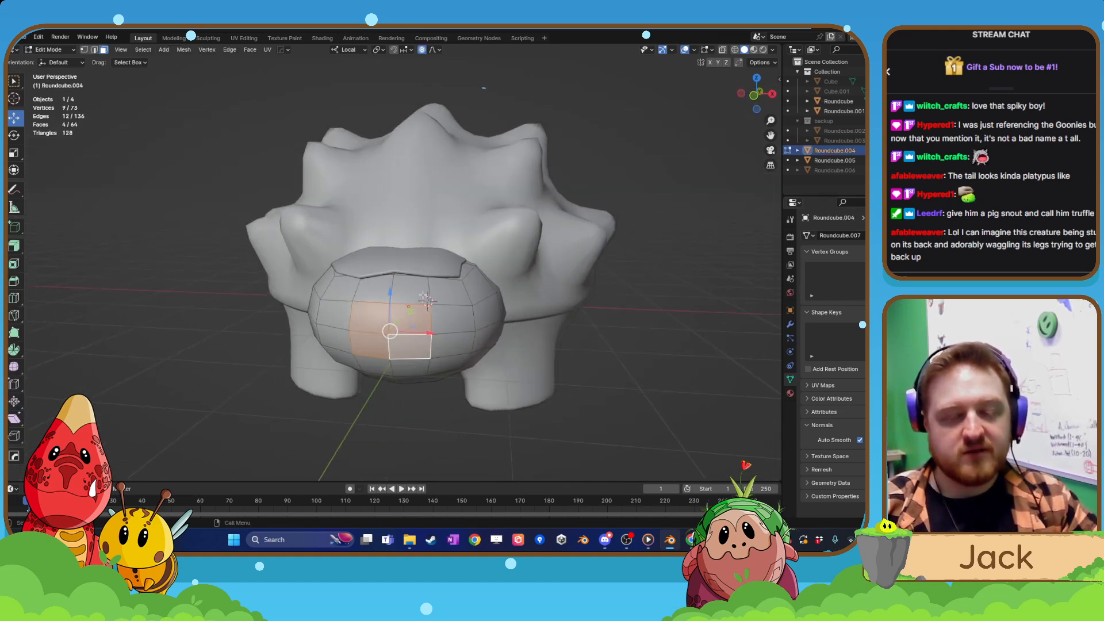
{"action": "scroll", "coordinate": [440, 282], "scroll_direction": "up", "scroll_amount": 2}
{"action": "key", "text": "x"}
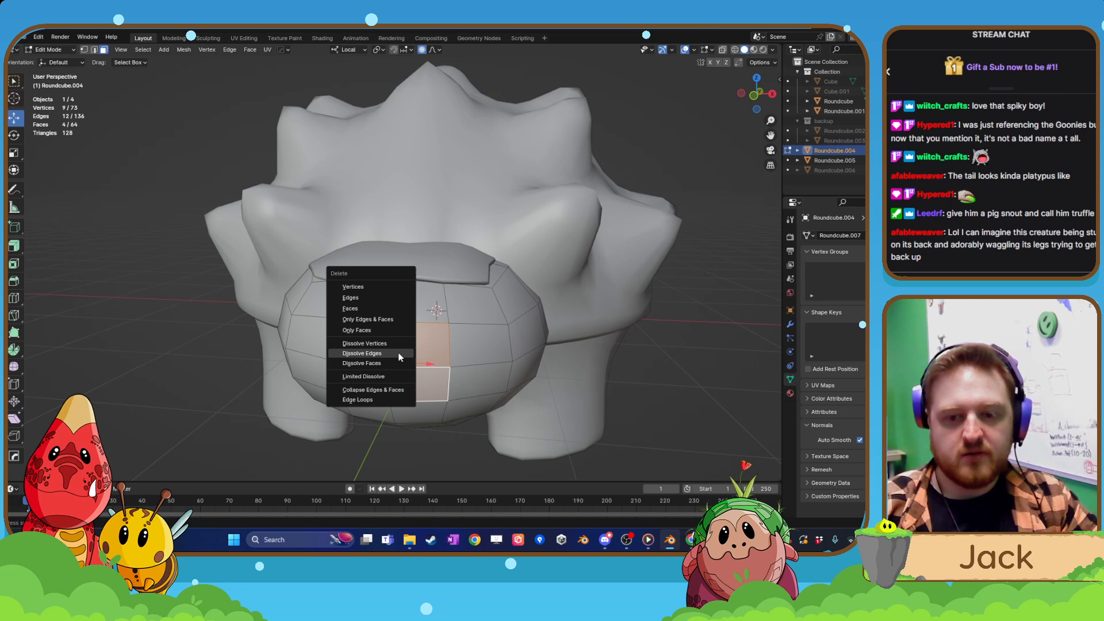
{"action": "left_click", "coordinate": [358, 308]}
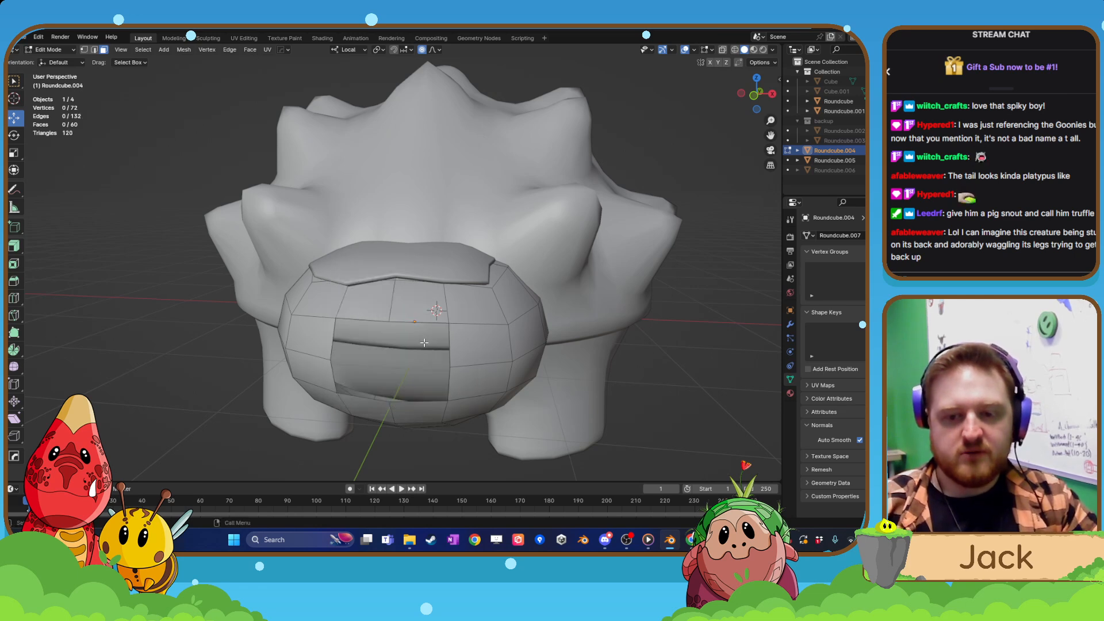
{"action": "key", "text": "ctrl+z"}
{"action": "key", "text": "Tab"}
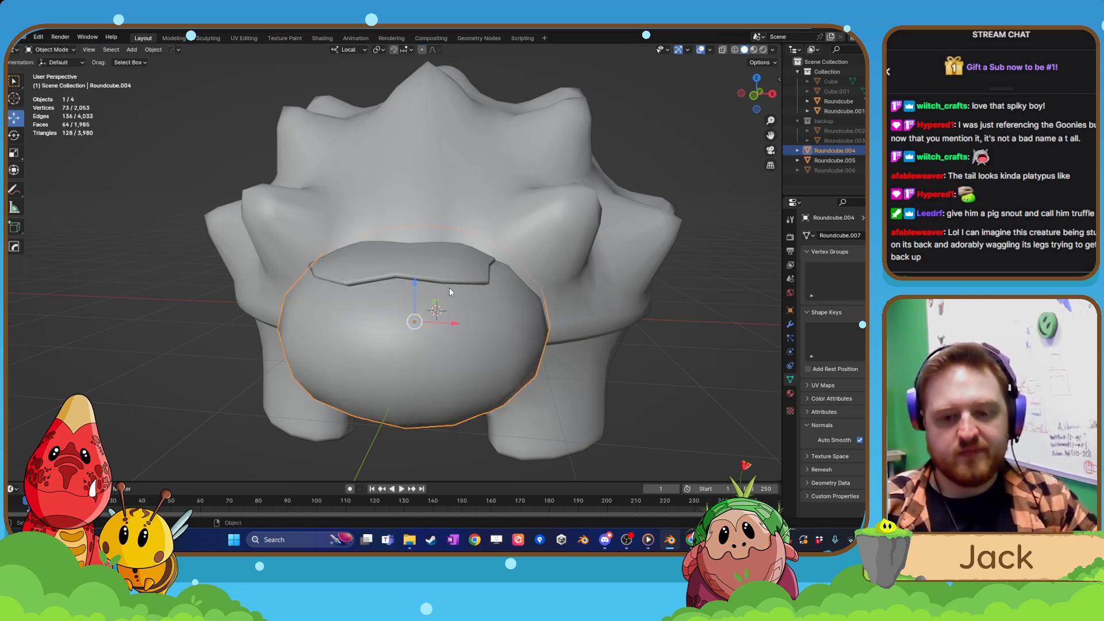
{"action": "key", "text": "shift+d"}
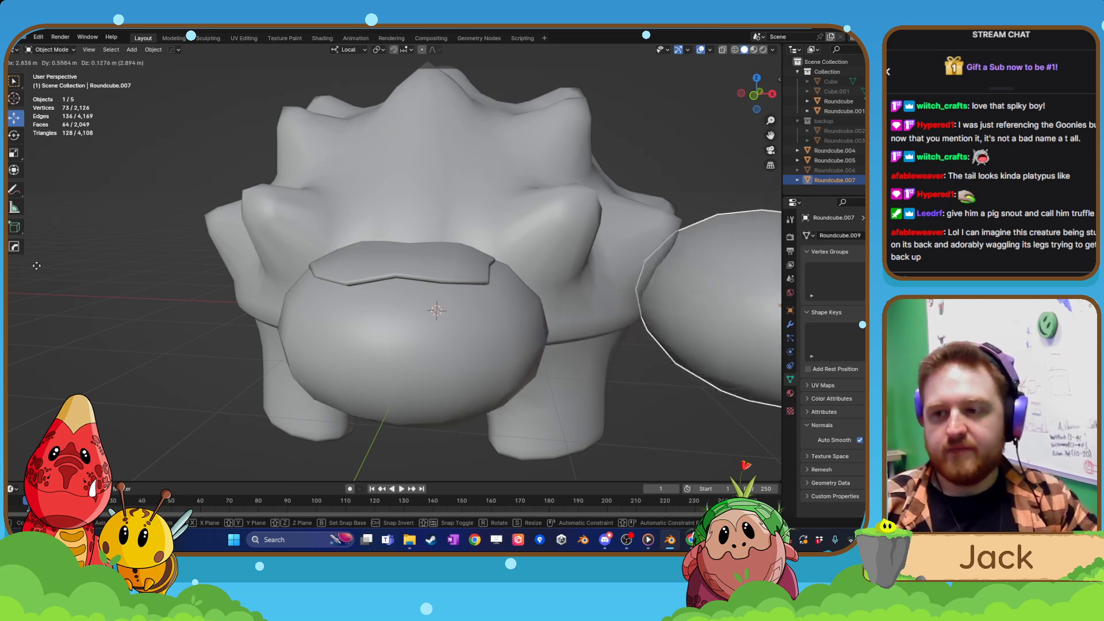
{"action": "right_click", "coordinate": [719, 315]}
{"action": "key", "text": "ctrl+z"}
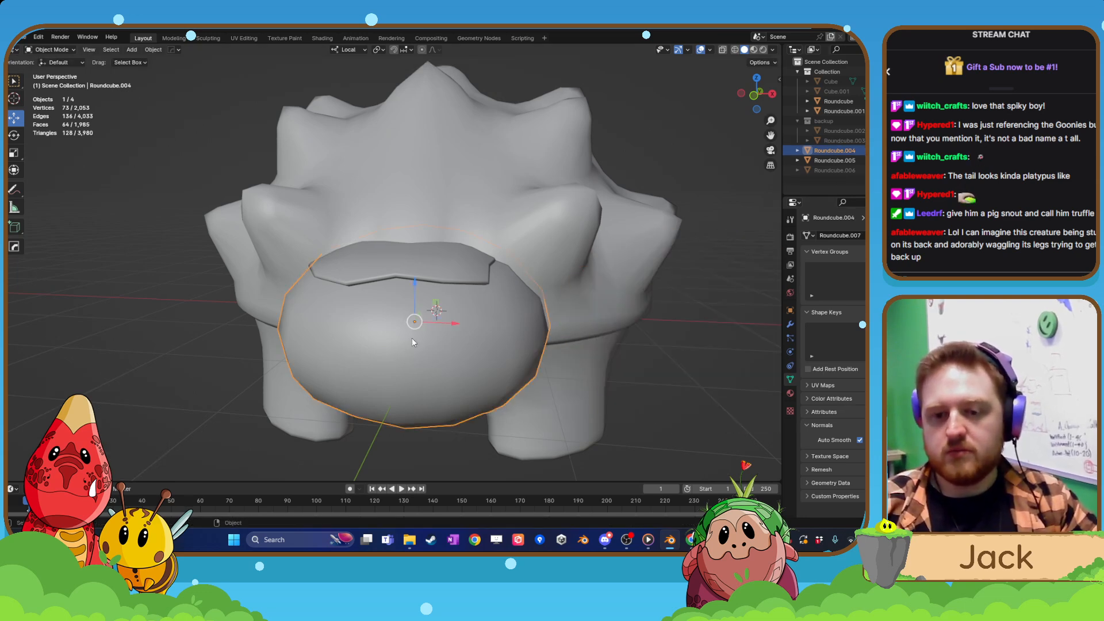
Duplicate the head in place and move the copy to a new collection named backuphead.
{"action": "key", "text": "shift+d"}
{"action": "left_click", "coordinate": [482, 398]}
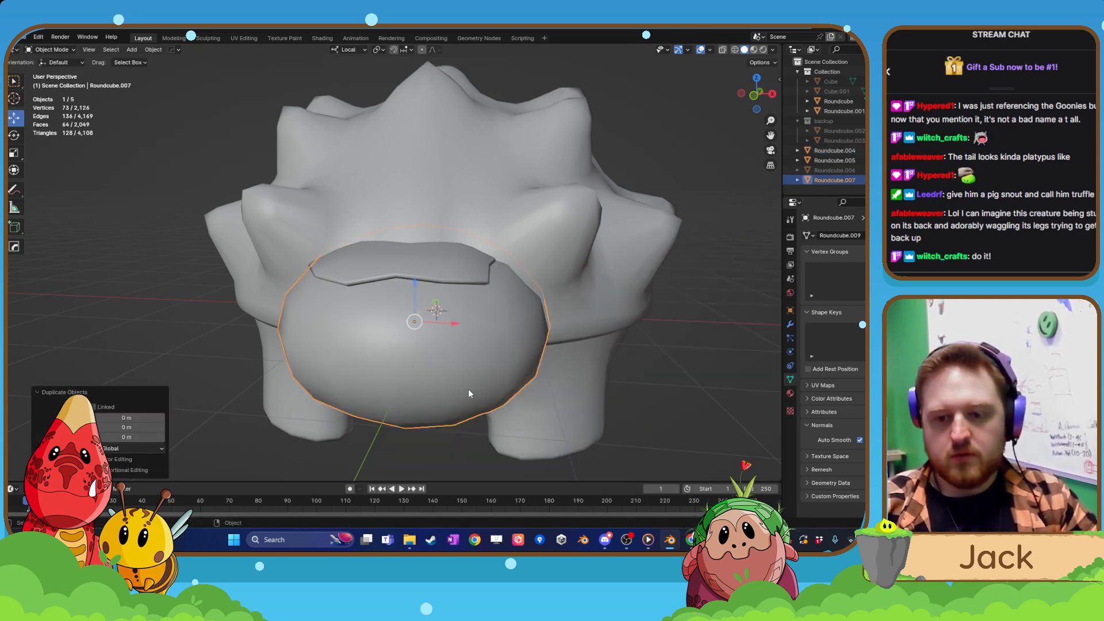
{"action": "key", "text": "m"}
{"action": "left_click", "coordinate": [468, 385]}
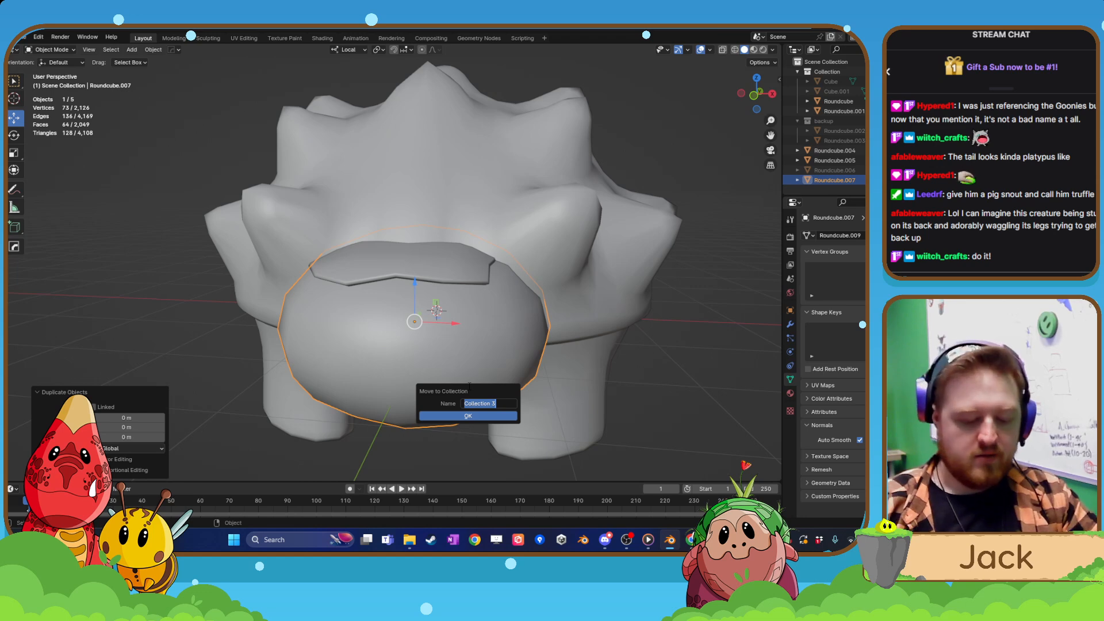
{"action": "type", "text": "bak"}
{"action": "key", "text": "BackSpace"}
{"action": "type", "text": "cku"}
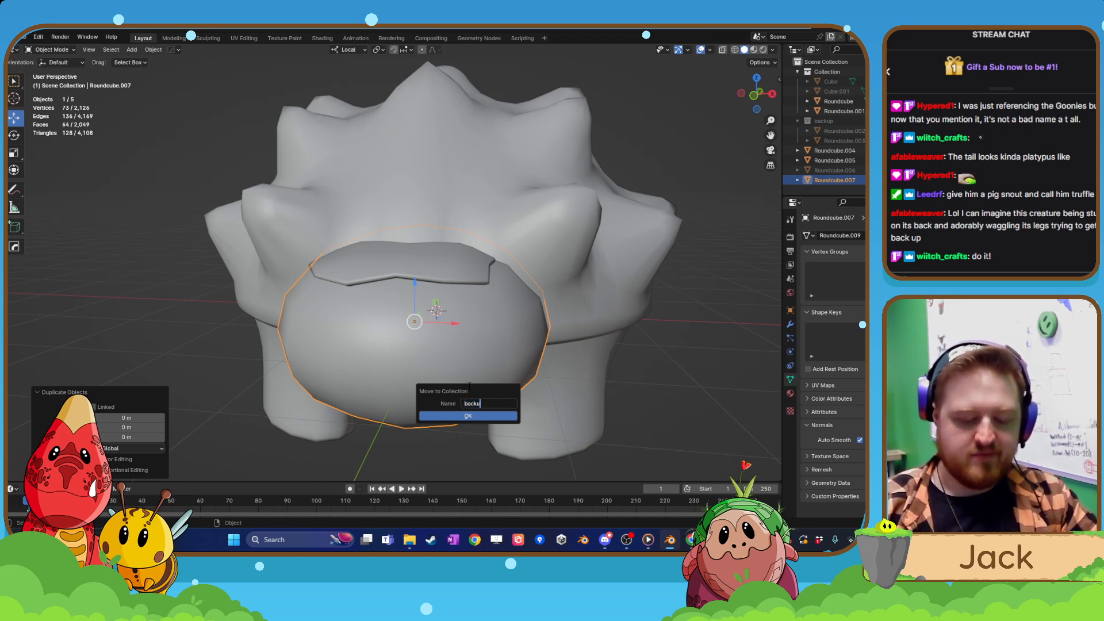
{"action": "type", "text": "phead"}
{"action": "key", "text": "Return"}
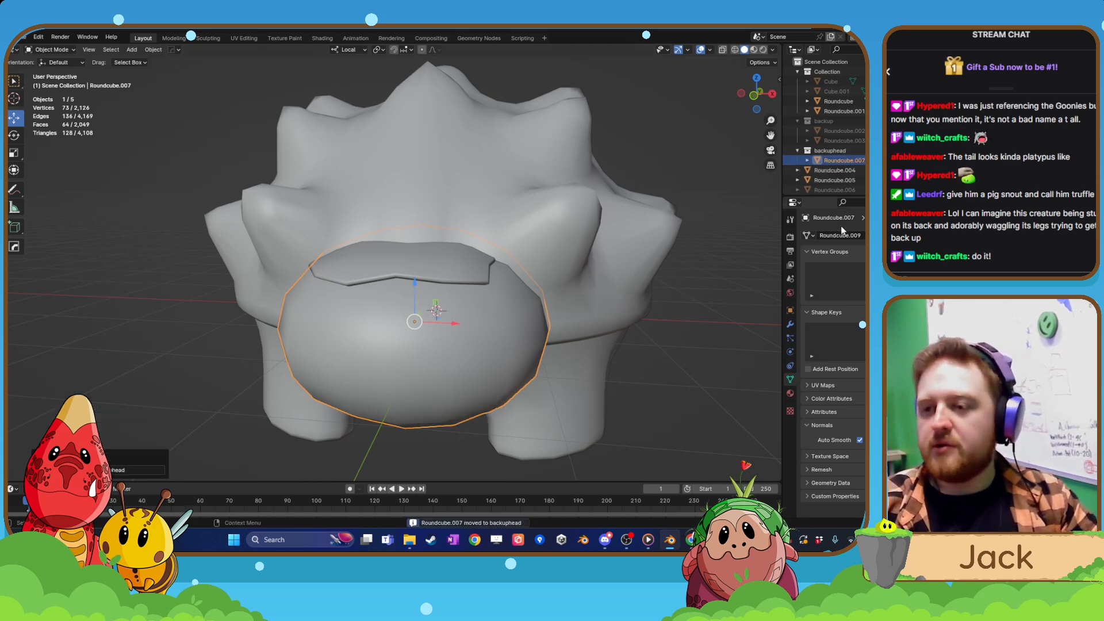
Hide the backup copy of the head, then open the original head in Edit Mode with its four front faces selected.
{"action": "key", "text": "h"}
{"action": "left_click", "coordinate": [467, 382]}
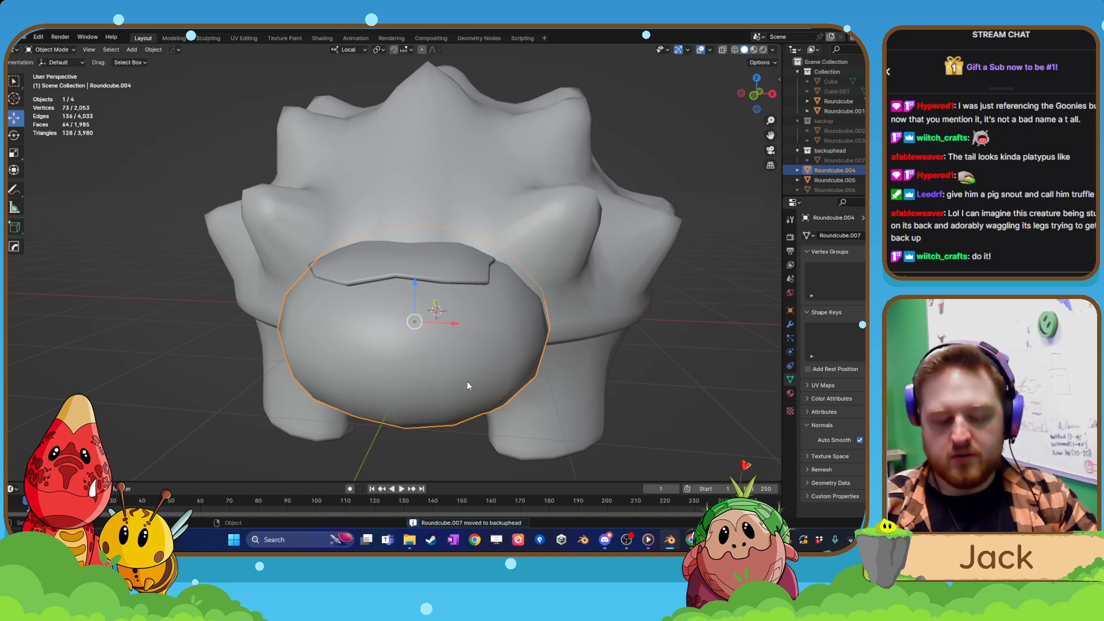
{"action": "key", "text": "g"}
{"action": "right_click", "coordinate": [448, 354]}
{"action": "key", "text": "Tab"}
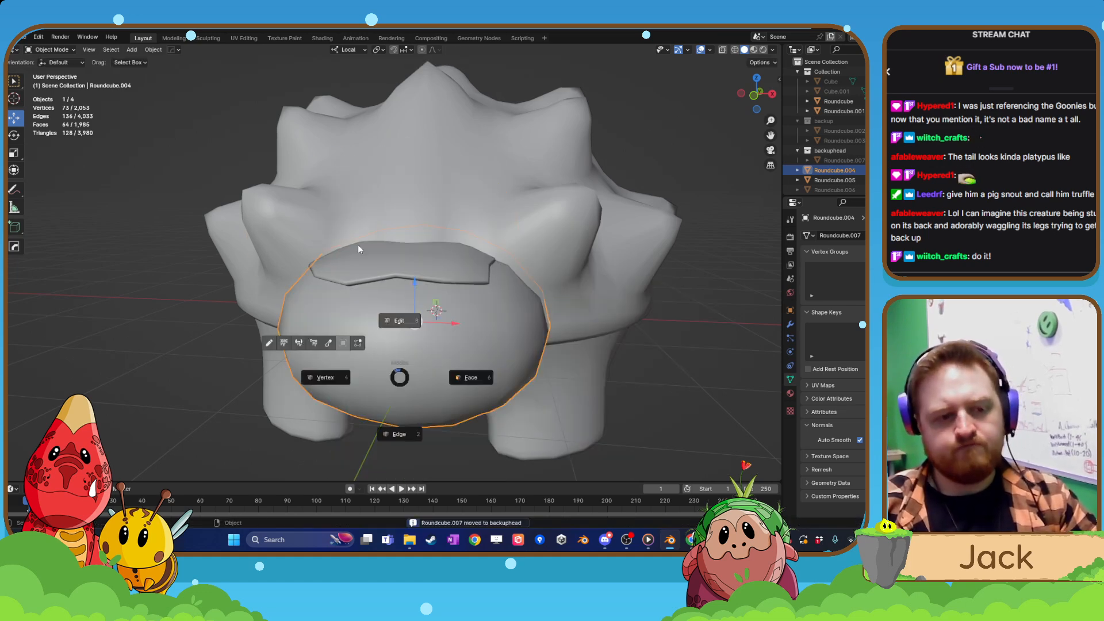
{"action": "left_click", "coordinate": [358, 249]}
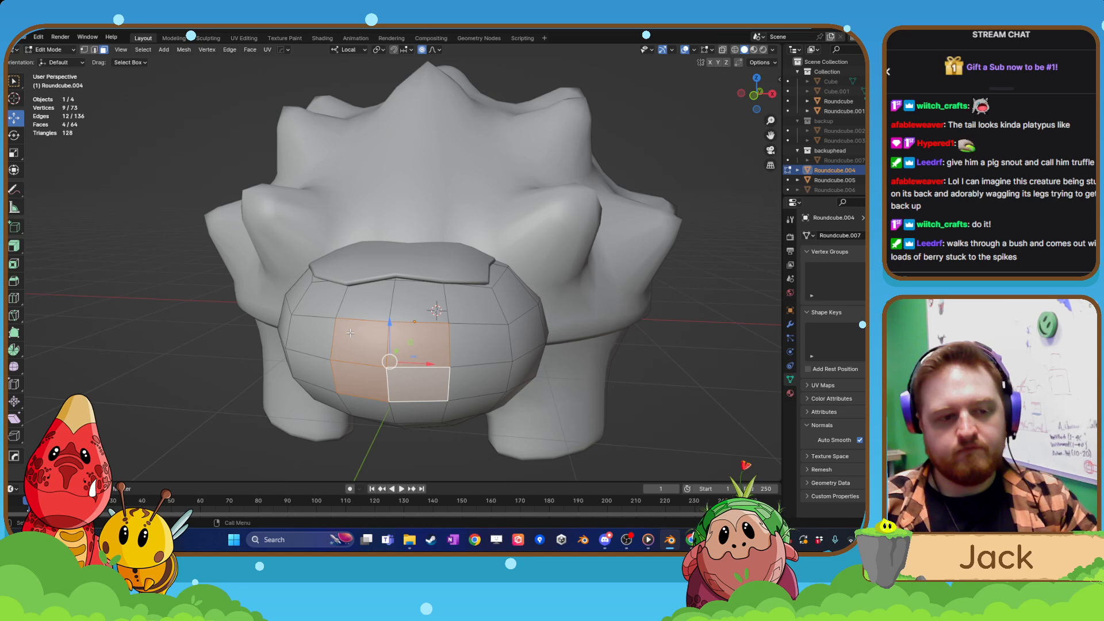
{"action": "scroll", "coordinate": [350, 333], "scroll_direction": "up", "scroll_amount": 4}
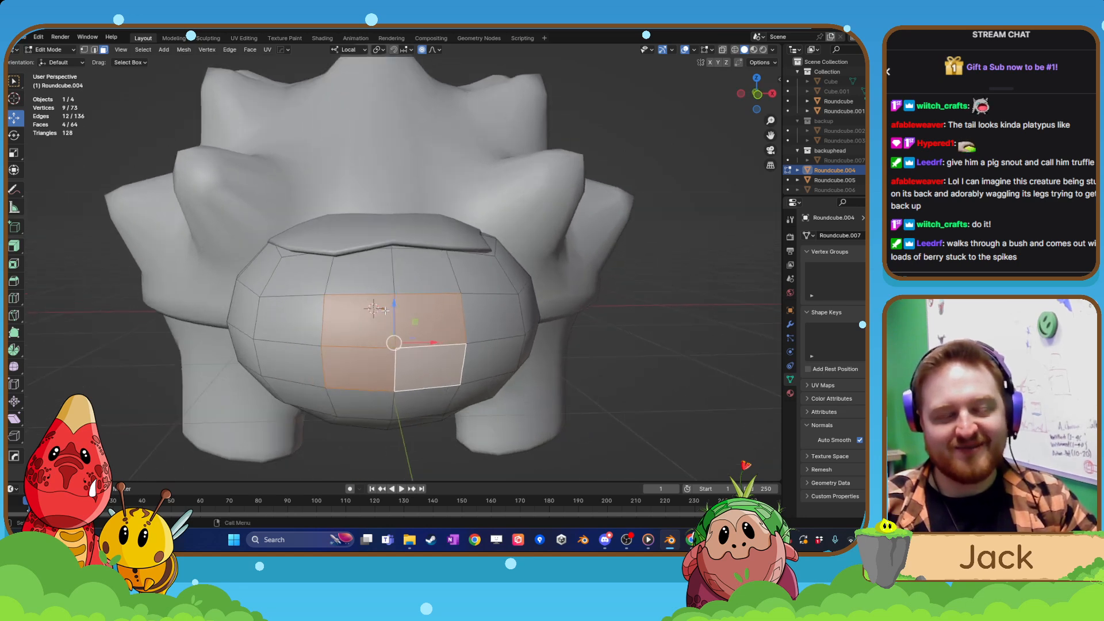
Try deleting the four selected front faces of the head, then undo the deletion.
{"action": "key", "text": "x"}
{"action": "left_click", "coordinate": [391, 325]}
{"action": "middle_click_drag", "start_coordinate": [392, 326], "coordinate": [266, 253]}
{"action": "middle_click_drag", "start_coordinate": [118, 93], "coordinate": [144, 89]}
{"action": "key", "text": "ctrl+z"}
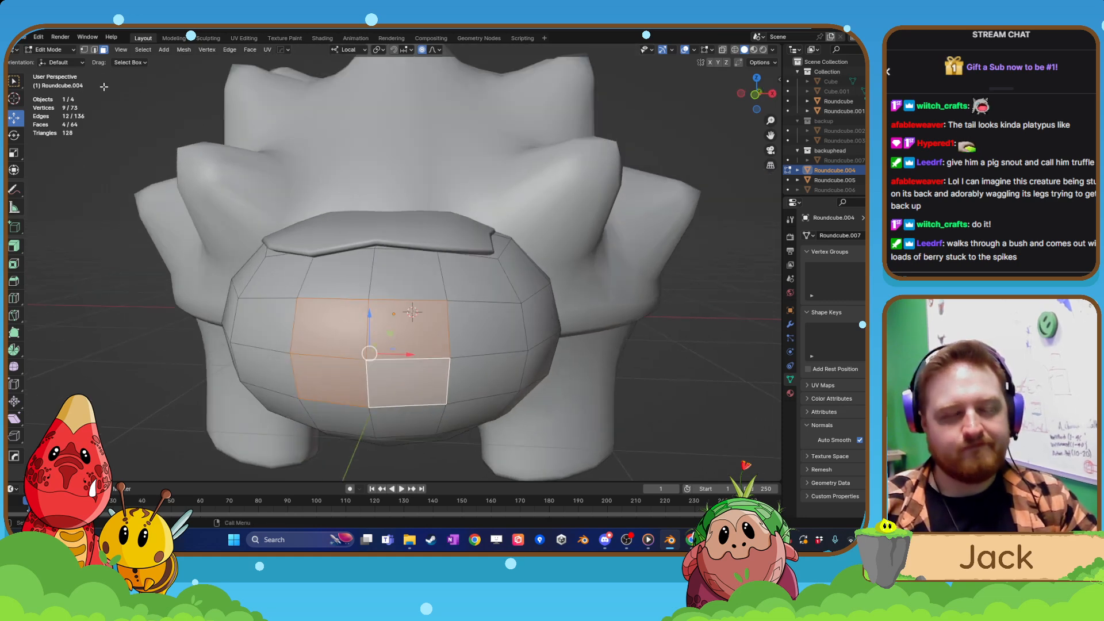
Try adding two single vertical loop cuts through the selected front faces of the head, then undo both.
{"action": "left_click", "coordinate": [13, 298]}
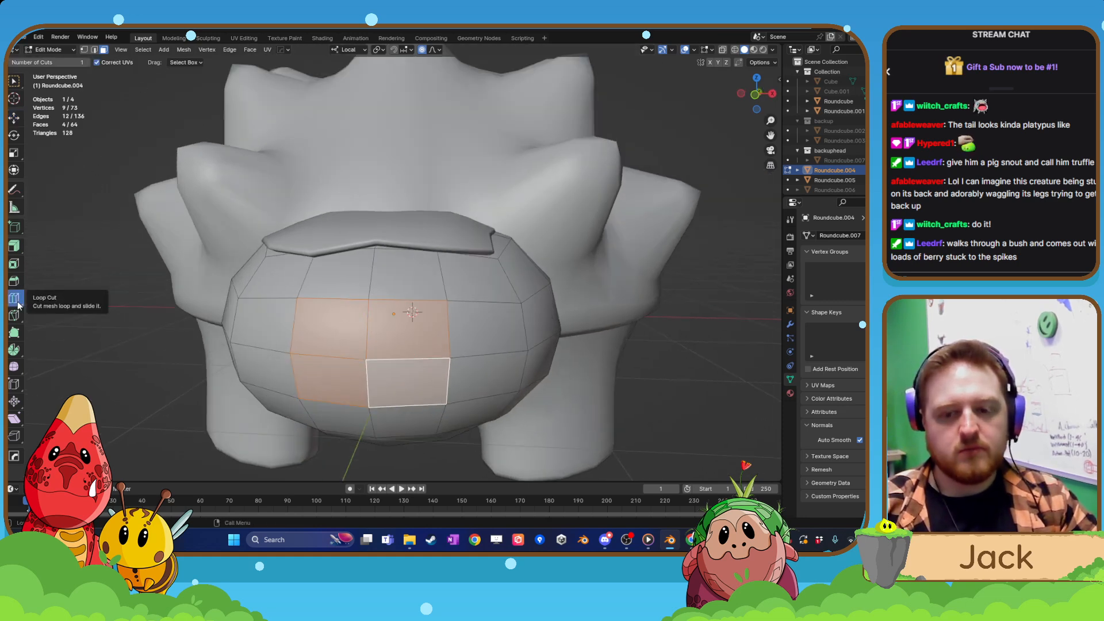
{"action": "middle_click_drag", "start_coordinate": [247, 311], "coordinate": [276, 311]}
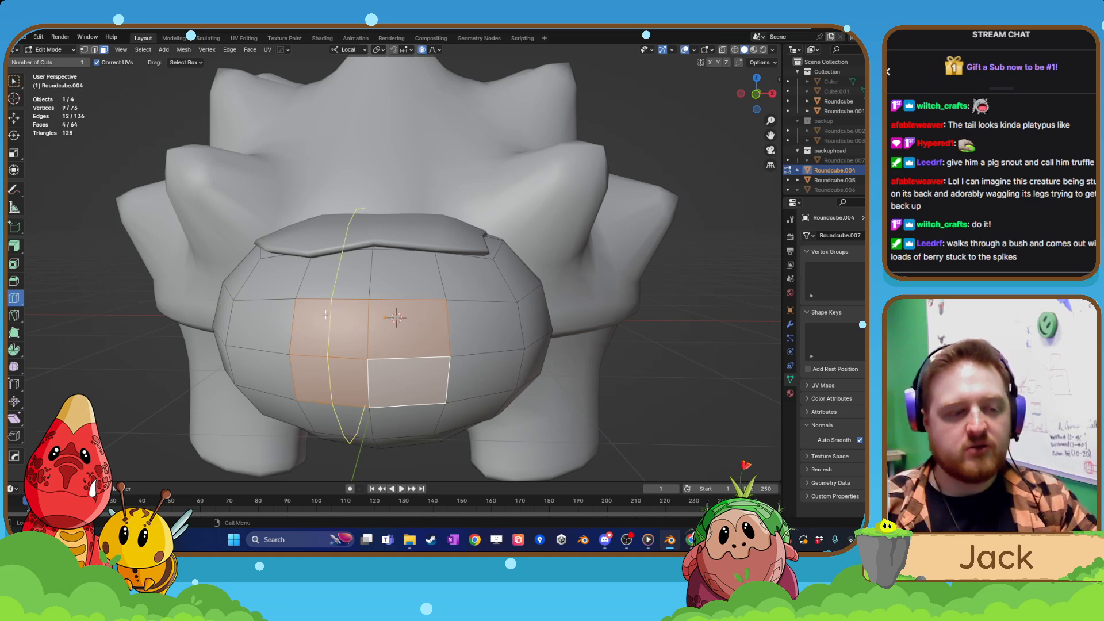
{"action": "left_click", "coordinate": [392, 365]}
{"action": "left_click", "coordinate": [332, 357]}
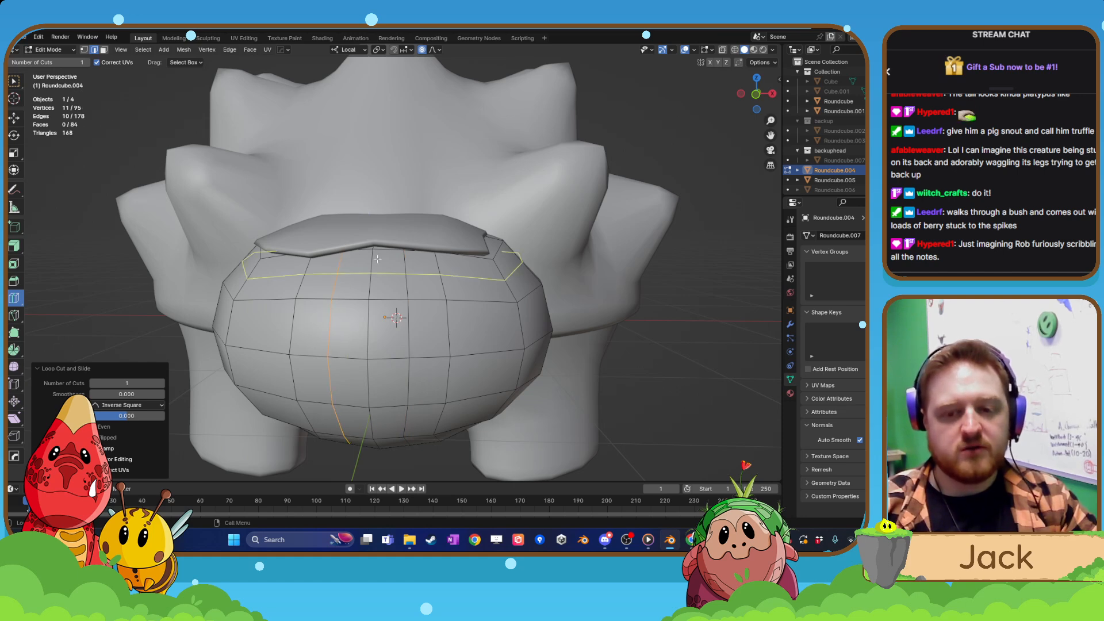
{"action": "key", "text": "ctrl+z"}
{"action": "key", "text": "ctrl+z"}
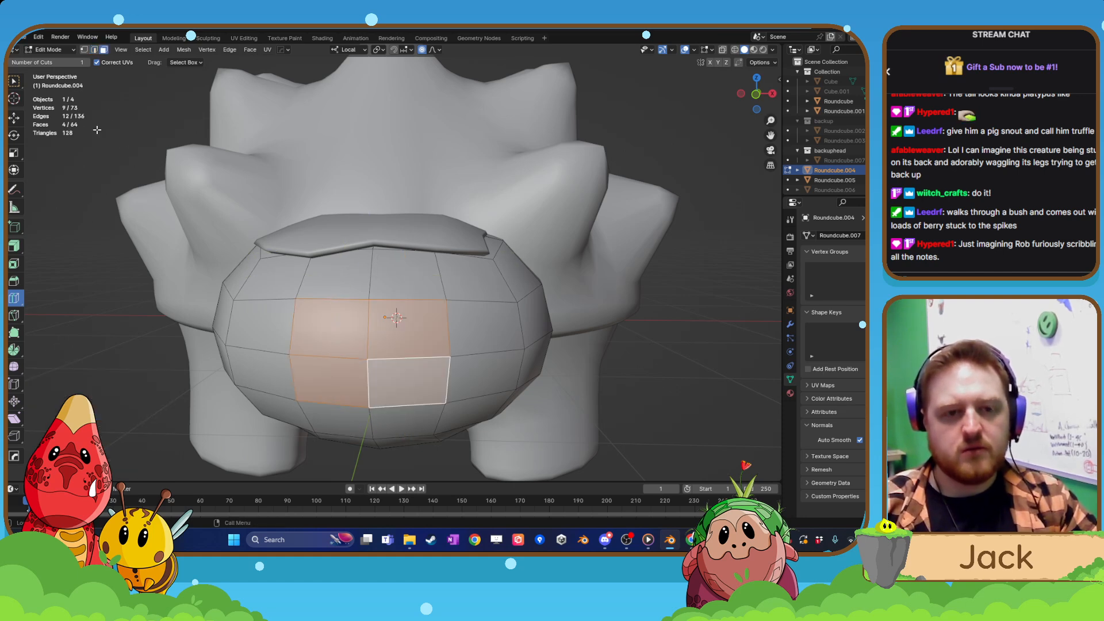
Inset the four selected front faces of the head by about 0.5 m.
{"action": "left_click", "coordinate": [16, 117]}
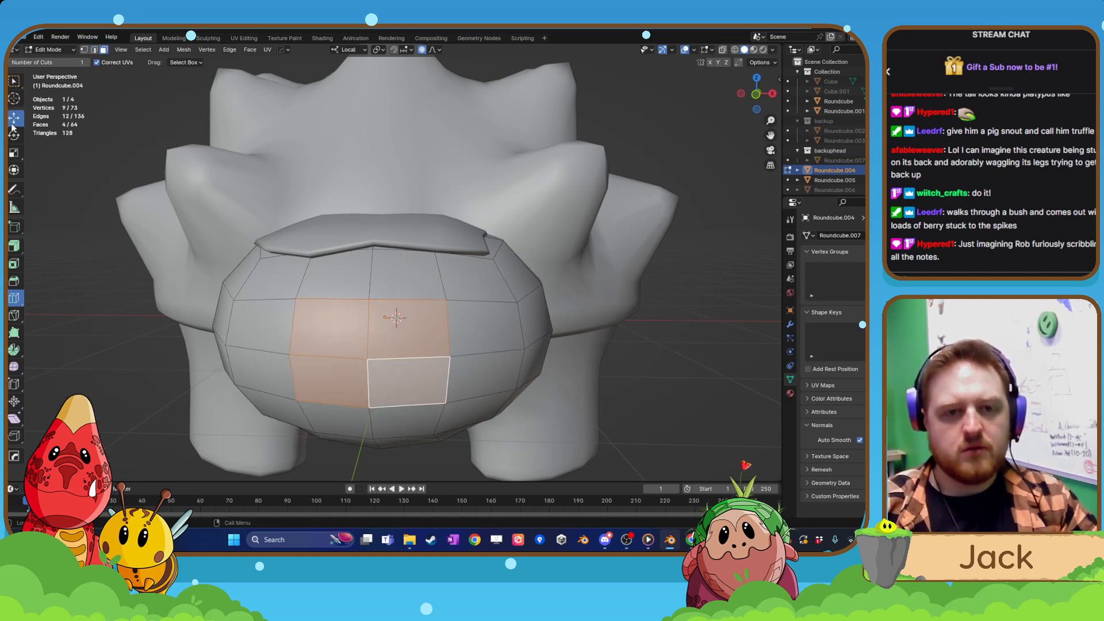
{"action": "left_click", "coordinate": [16, 263]}
{"action": "left_click_drag", "start_coordinate": [399, 337], "coordinate": [362, 347]}
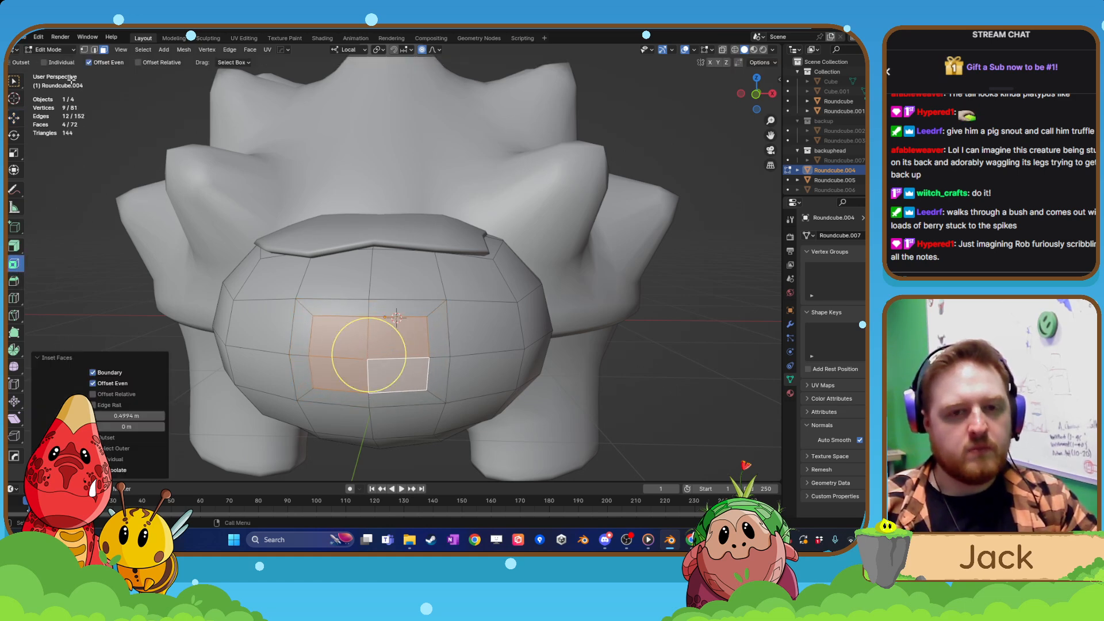
Delete the four inset faces to open a mouth hole, and select the edge loop around it in edge mode.
{"action": "key", "text": "x"}
{"action": "left_click", "coordinate": [323, 337]}
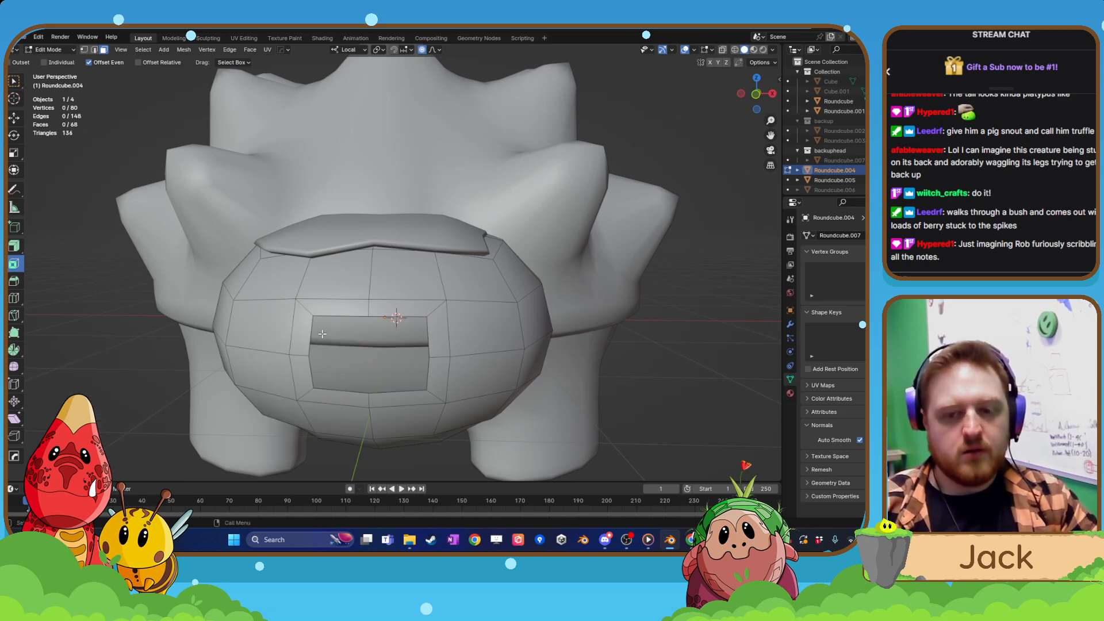
{"action": "left_click", "coordinate": [95, 51]}
{"action": "left_click", "coordinate": [371, 316], "text": "alt"}
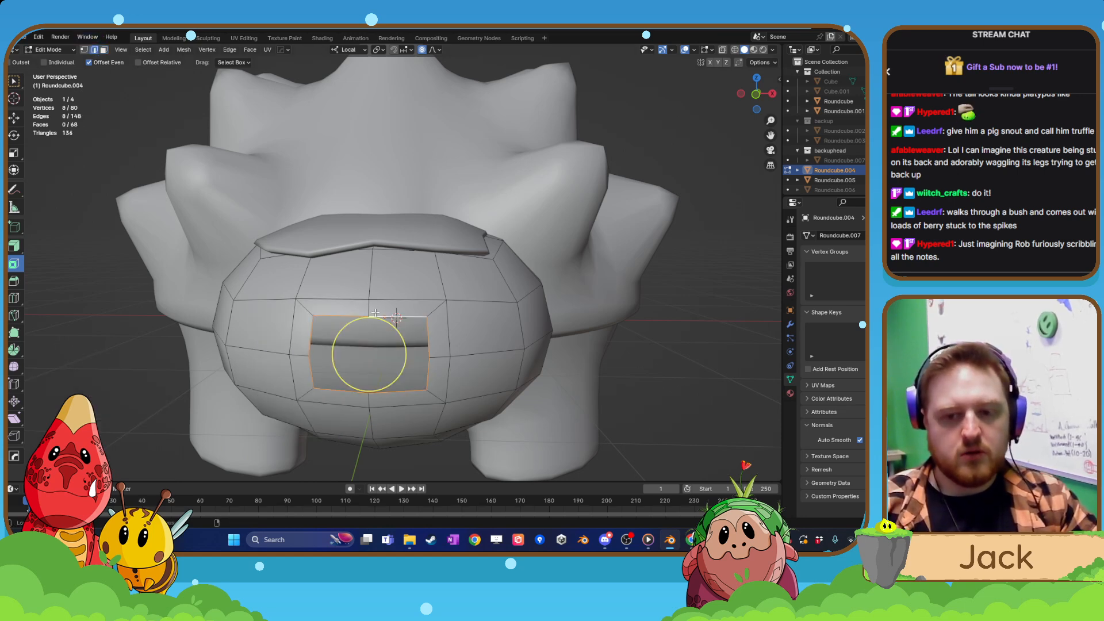
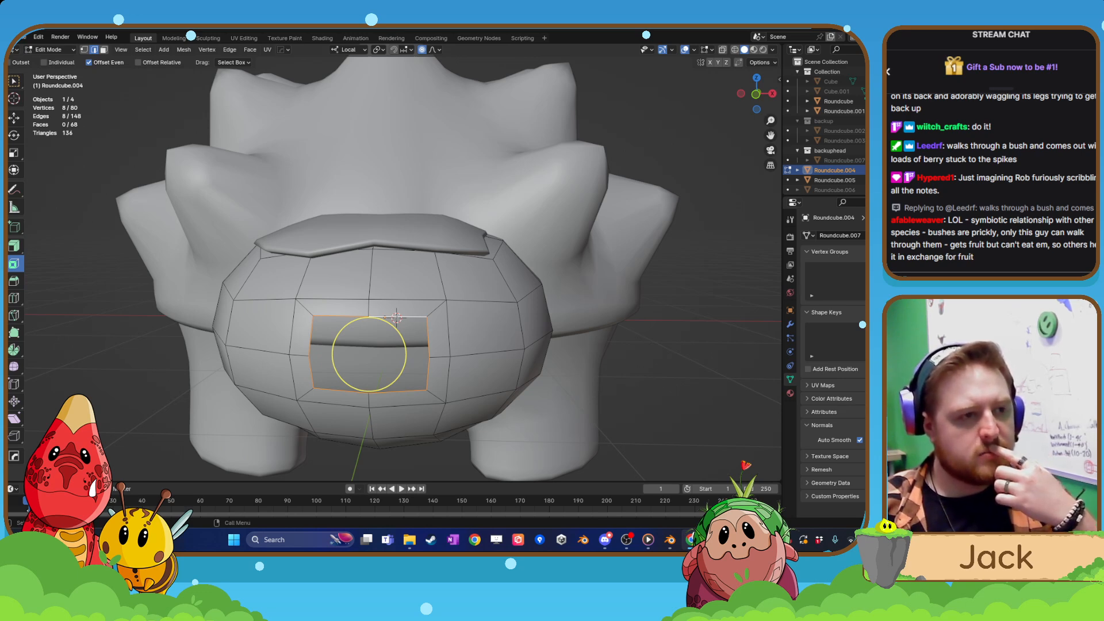
Round the selected mouth edge loop into a circle with LoopTools Circle.
{"action": "middle_click_drag", "start_coordinate": [391, 386], "coordinate": [349, 387]}
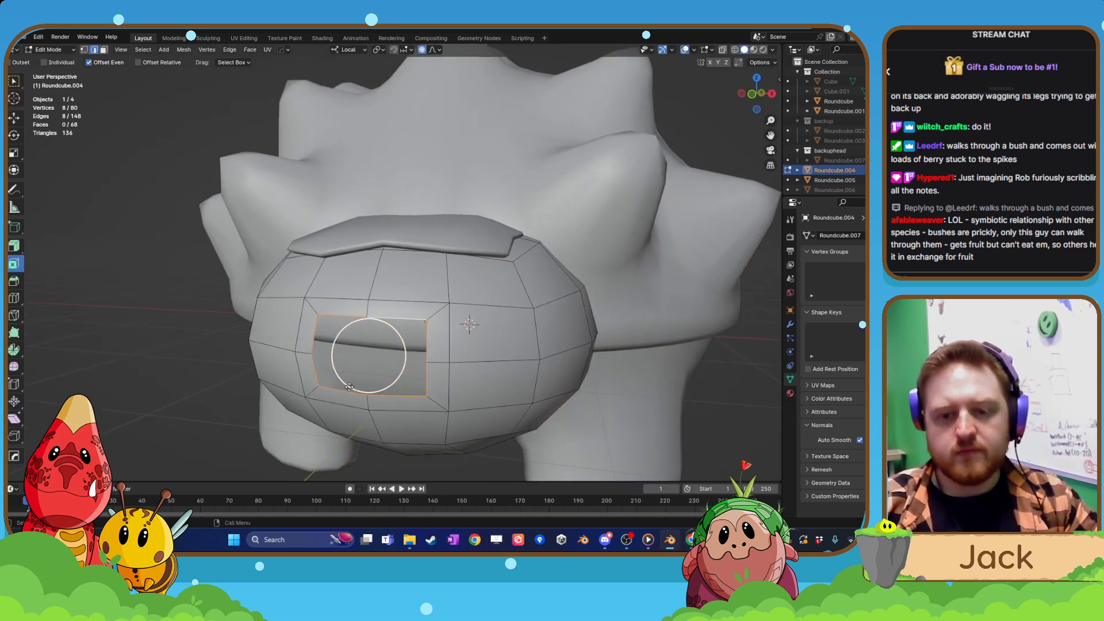
{"action": "right_click", "coordinate": [377, 328]}
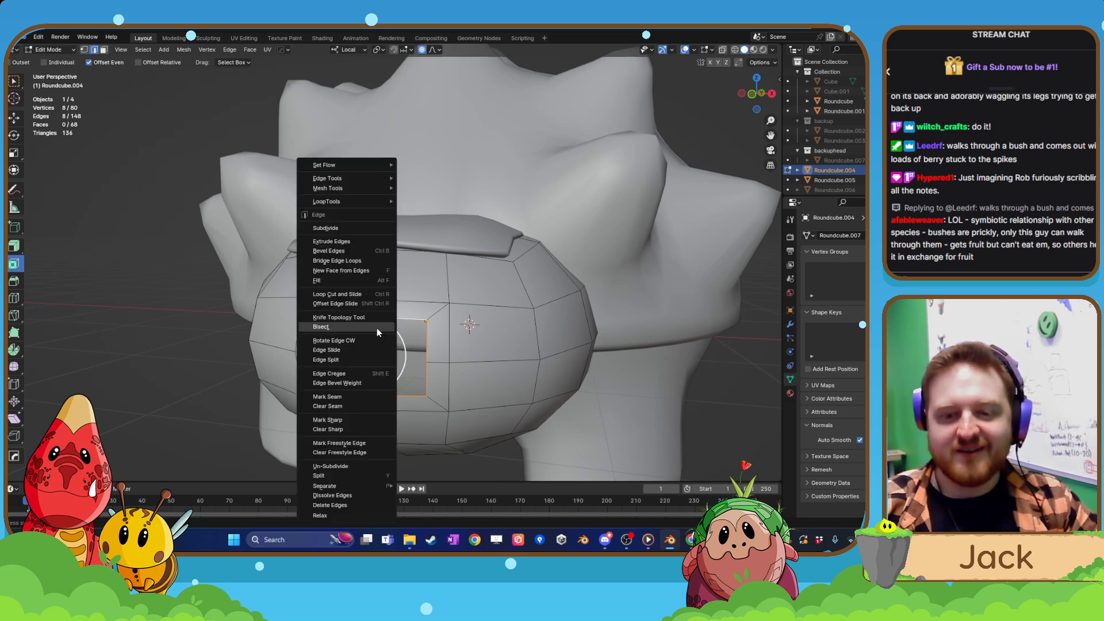
{"action": "mouse_move", "coordinate": [359, 200]}
{"action": "left_click", "coordinate": [417, 212]}
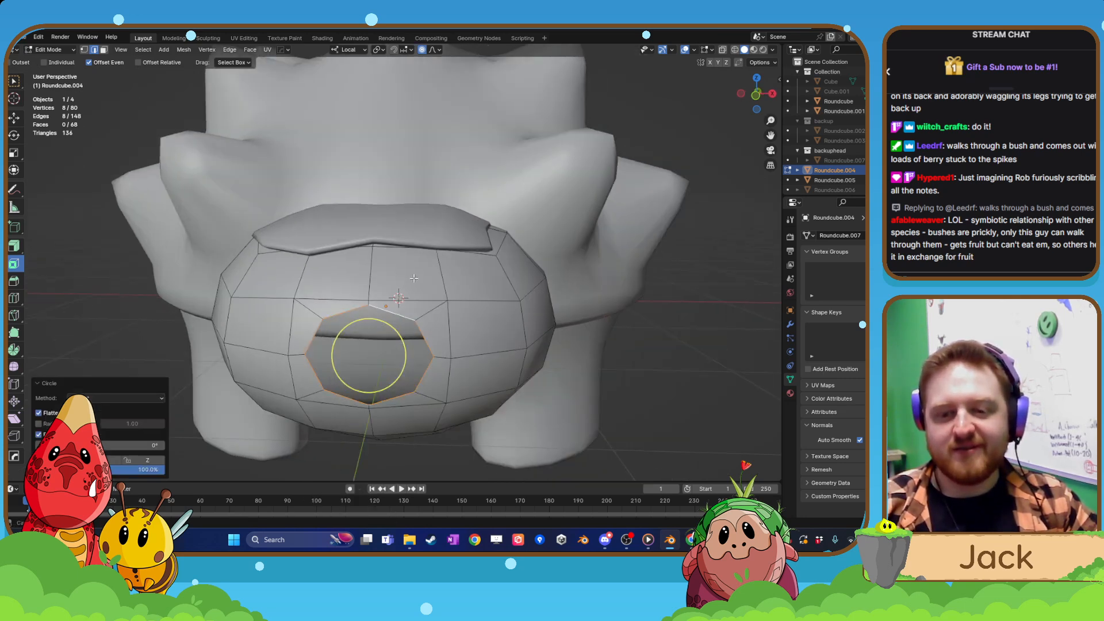
Extrude the circular mouth edge loop about 0.1 m outward from the head along the local Y axis.
{"action": "middle_click_drag", "start_coordinate": [363, 315], "coordinate": [364, 316]}
{"action": "key", "text": "e"}
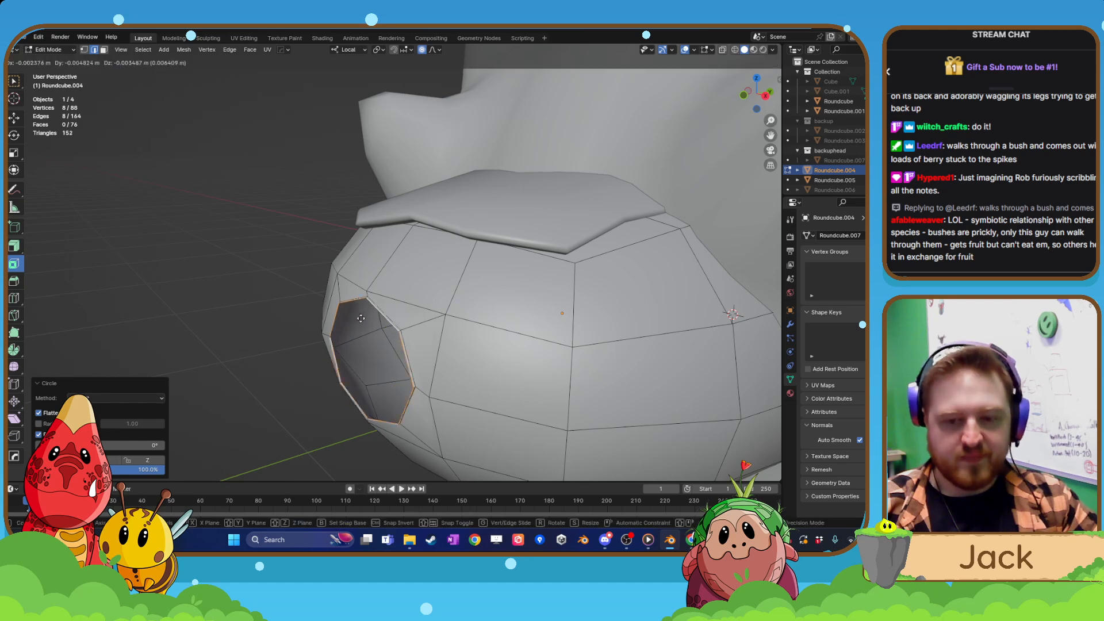
{"action": "key", "text": "x"}
{"action": "key", "text": "x"}
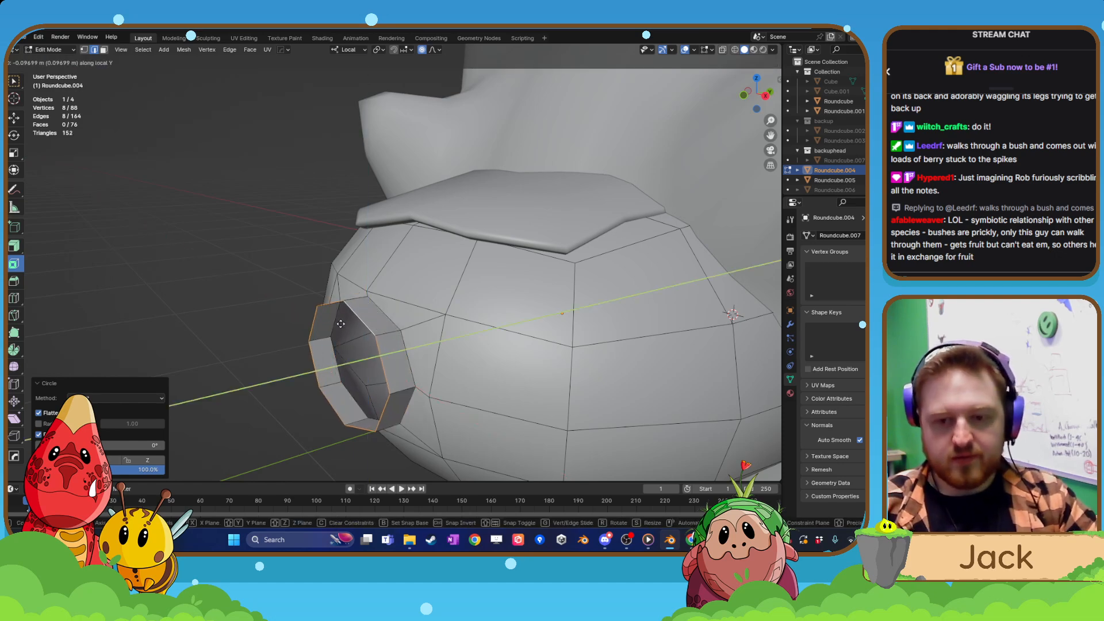
{"action": "left_click", "coordinate": [344, 325]}
Turn off proportional editing, scale the extruded mouth loop to about 0.71, and check it from several sides.
{"action": "middle_click_drag", "start_coordinate": [344, 325], "coordinate": [444, 242]}
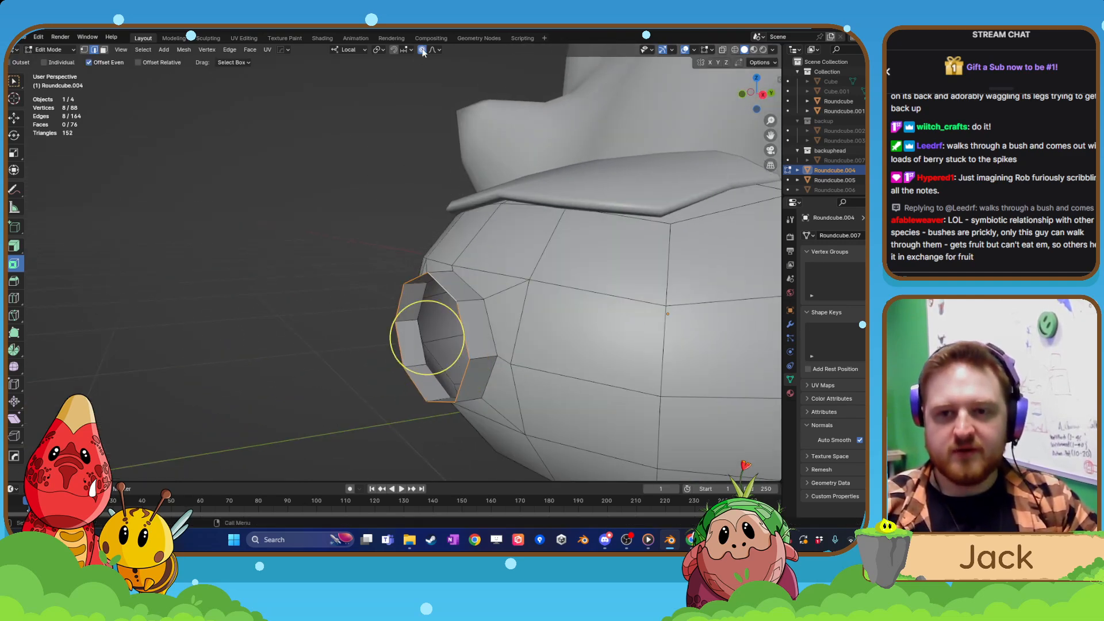
{"action": "key", "text": "s"}
{"action": "left_click", "coordinate": [455, 306]}
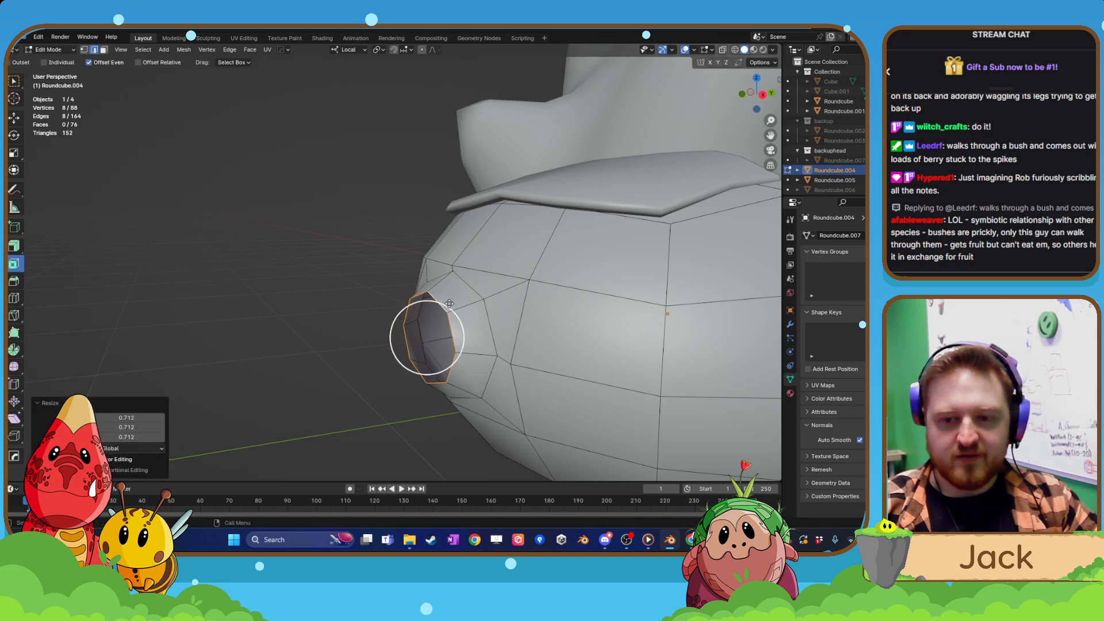
{"action": "scroll", "coordinate": [455, 307], "scroll_direction": "down", "scroll_amount": 2}
{"action": "middle_click_drag", "start_coordinate": [455, 308], "coordinate": [546, 330]}
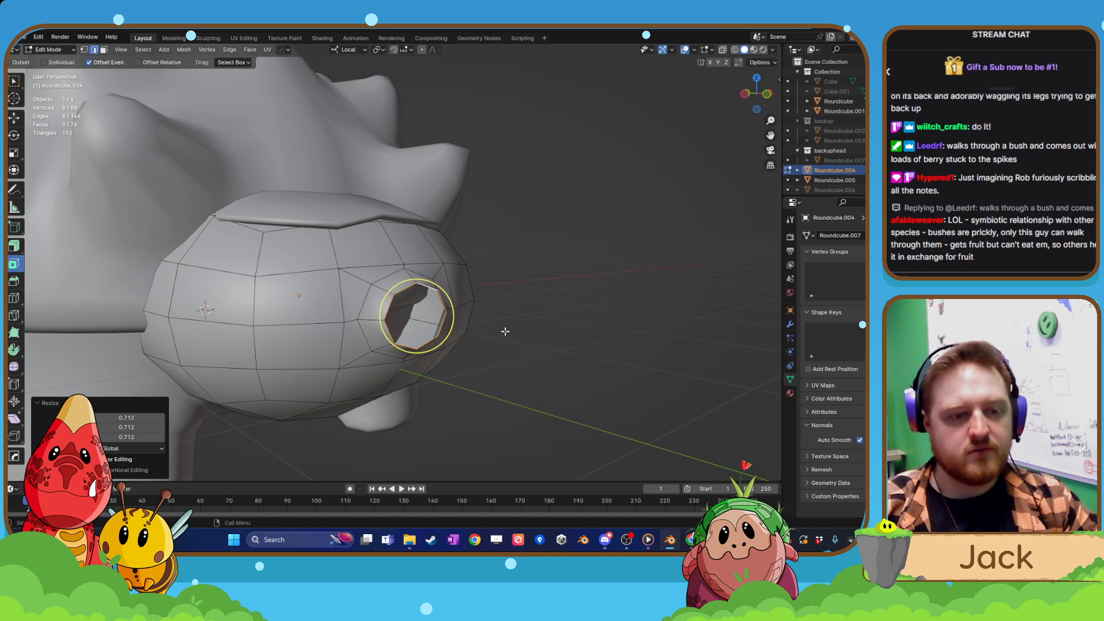
{"action": "middle_click_drag", "start_coordinate": [505, 331], "coordinate": [416, 337]}
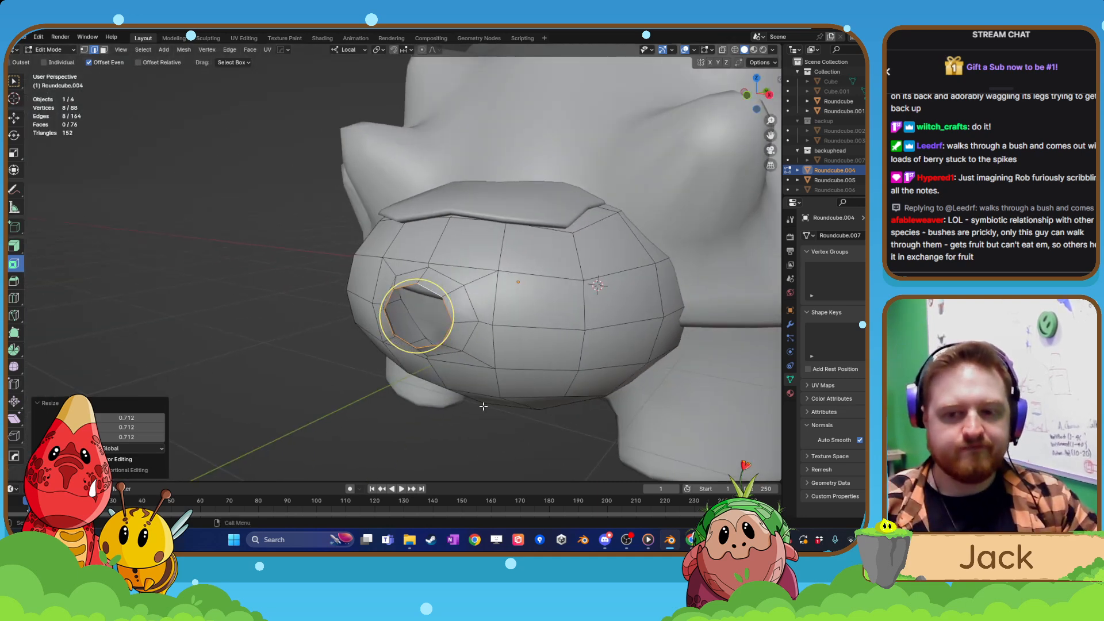
{"action": "middle_click_drag", "start_coordinate": [497, 391], "coordinate": [358, 379]}
Undo the mouth edits back to the closed head, return to object mode, and deselect everything.
{"action": "key", "text": "ctrl+z"}
{"action": "key", "text": "ctrl+z"}
{"action": "key", "text": "ctrl+z"}
{"action": "key", "text": "ctrl+z"}
{"action": "key", "text": "ctrl+z"}
{"action": "key", "text": "ctrl+z"}
{"action": "key", "text": "ctrl+z"}
{"action": "key", "text": "Tab"}
{"action": "scroll", "coordinate": [461, 347], "scroll_direction": "down", "scroll_amount": 3}
{"action": "left_click", "coordinate": [358, 380]}
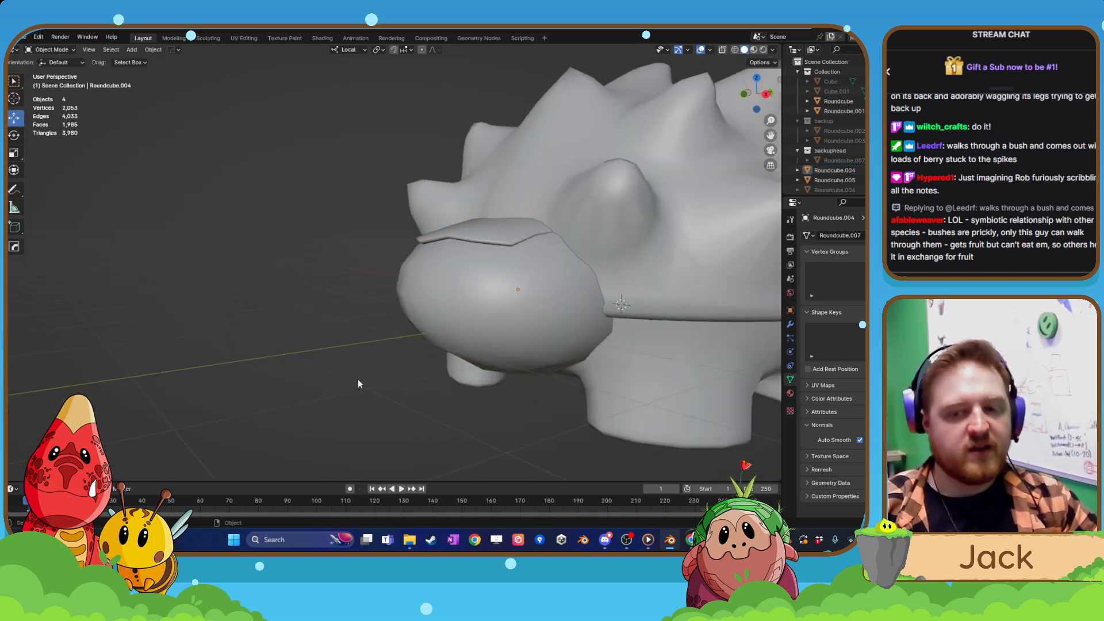
Add a cube mesh and move it forward along the Y axis, clear of the creature's head.
{"action": "key", "text": "shift+a"}
{"action": "mouse_move", "coordinate": [343, 333]}
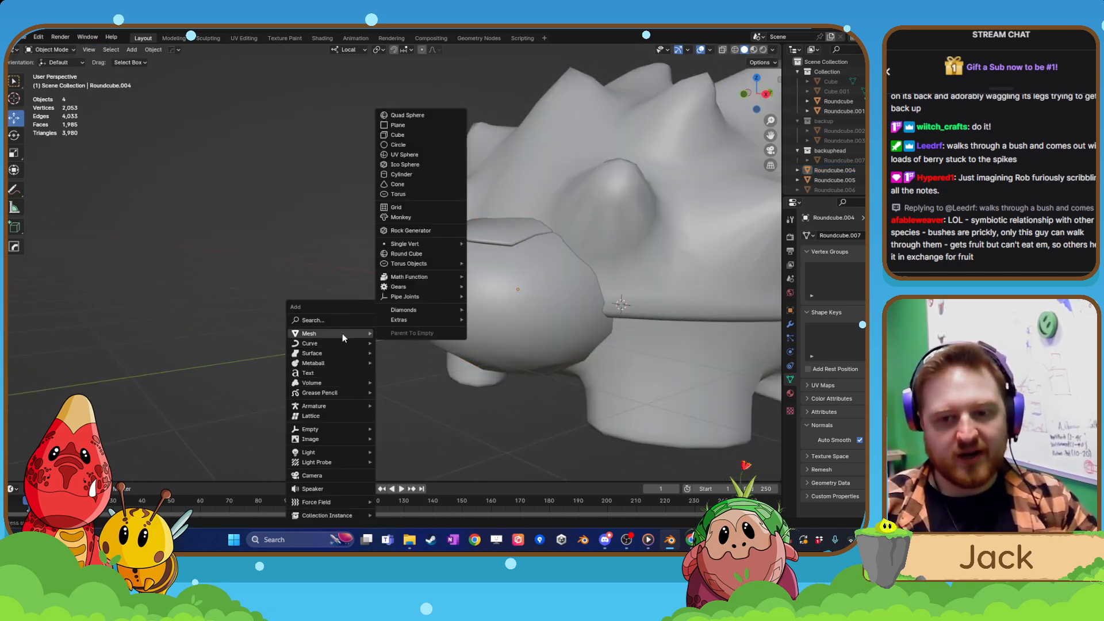
{"action": "left_click", "coordinate": [421, 136]}
{"action": "scroll", "coordinate": [481, 282], "scroll_direction": "down", "scroll_amount": 5}
{"action": "left_click_drag", "start_coordinate": [531, 286], "coordinate": [280, 315]}
{"action": "middle_click_drag", "start_coordinate": [342, 316], "coordinate": [489, 342]}
Add a single vertical loop cut down the middle of the cube, running over its top and bottom.
{"action": "key", "text": "Tab"}
{"action": "middle_click_drag", "start_coordinate": [530, 275], "coordinate": [460, 276]}
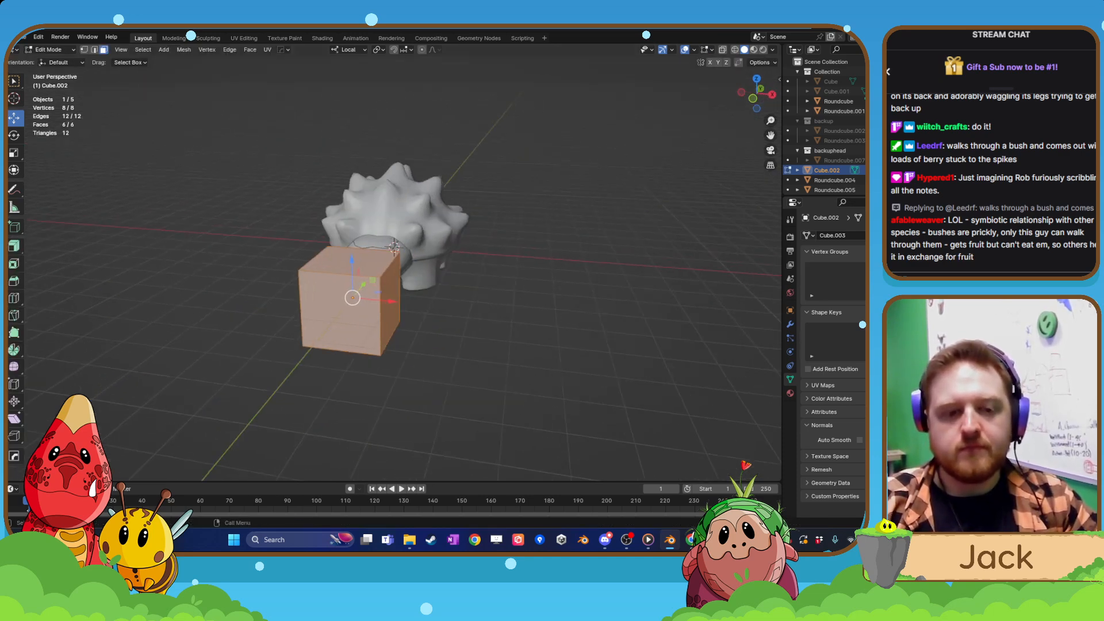
{"action": "left_click", "coordinate": [14, 298]}
{"action": "left_click", "coordinate": [338, 286]}
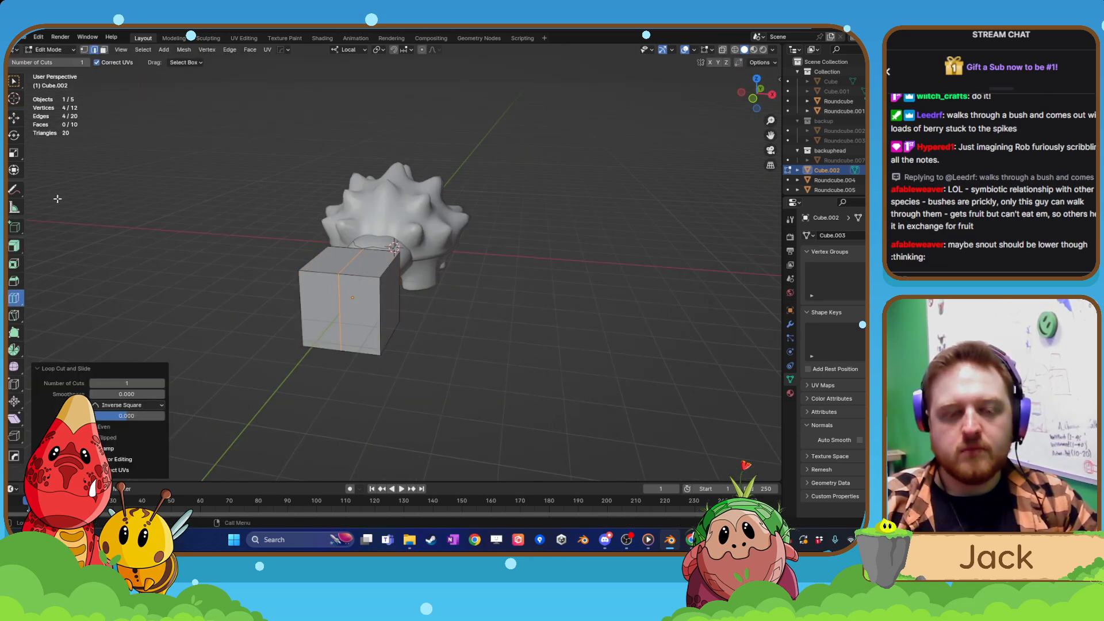
{"action": "left_click", "coordinate": [14, 118]}
Lower the cube's top middle edge about 0.5 m to form a V-shaped notch.
{"action": "scroll", "coordinate": [344, 294], "scroll_direction": "up", "scroll_amount": 3}
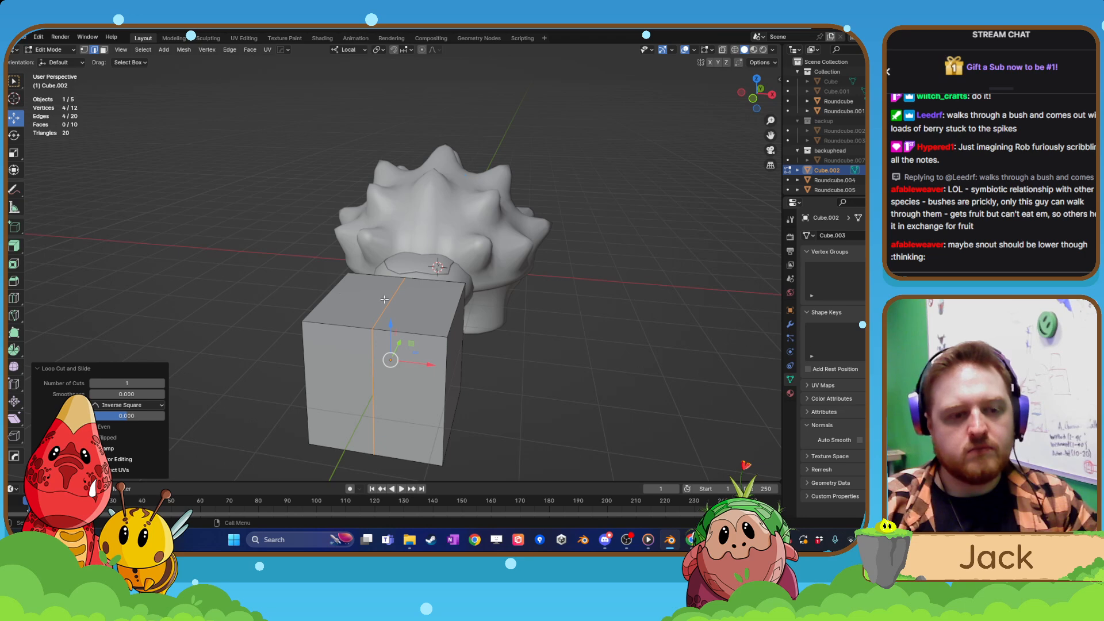
{"action": "left_click", "coordinate": [384, 300]}
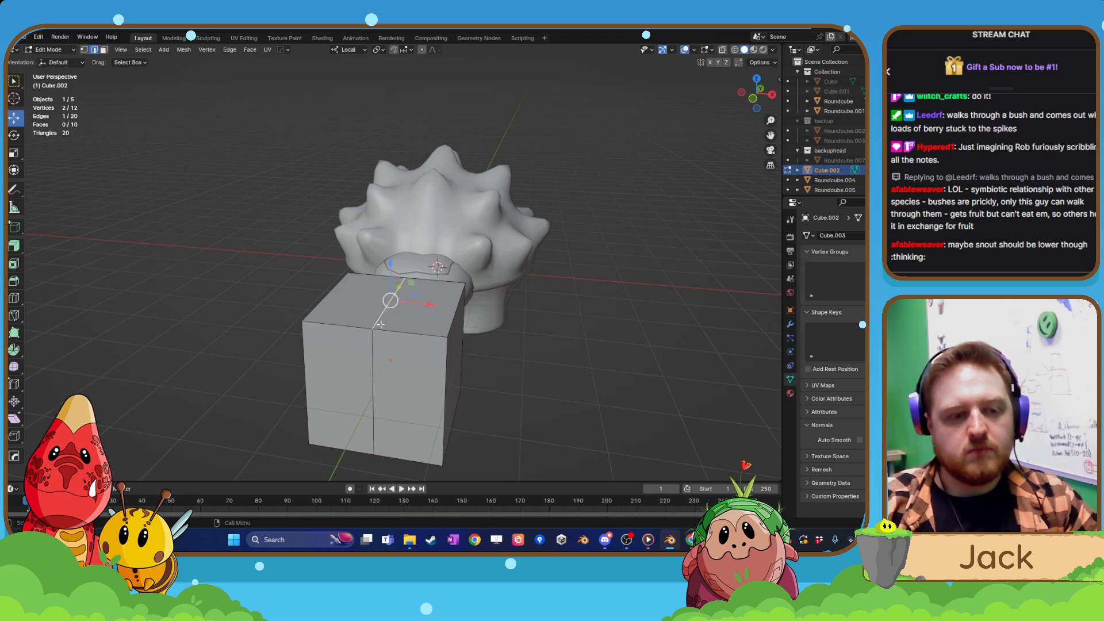
{"action": "middle_click_drag", "start_coordinate": [382, 324], "coordinate": [383, 311]}
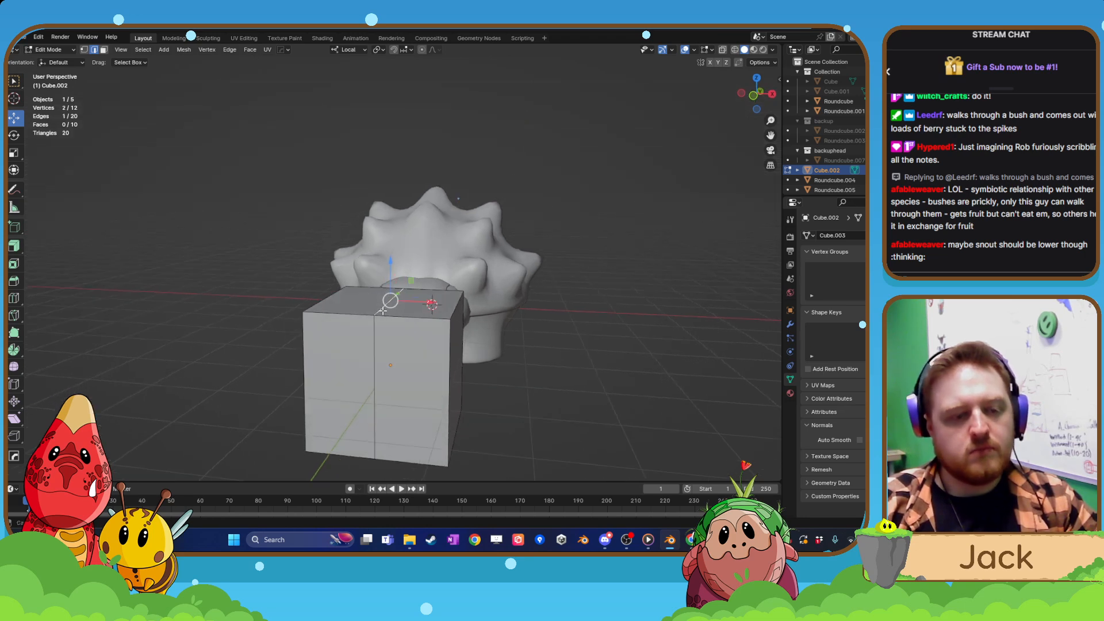
{"action": "scroll", "coordinate": [384, 313], "scroll_direction": "up", "scroll_amount": 2}
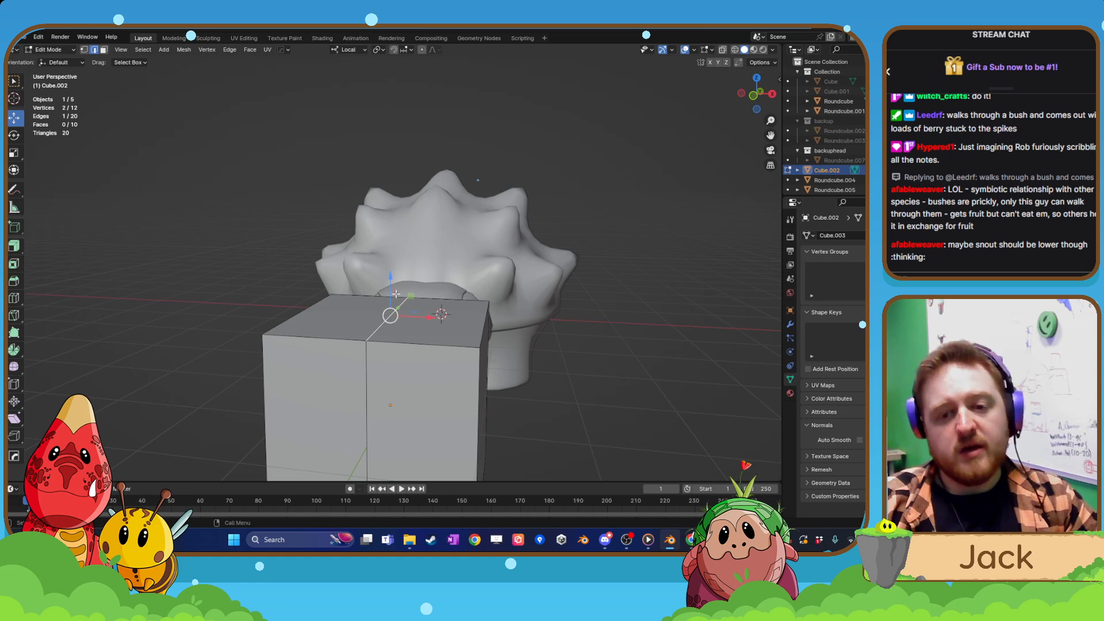
{"action": "left_click_drag", "start_coordinate": [390, 287], "coordinate": [389, 332]}
{"action": "middle_click_drag", "start_coordinate": [389, 332], "coordinate": [358, 274], "text": "shift"}
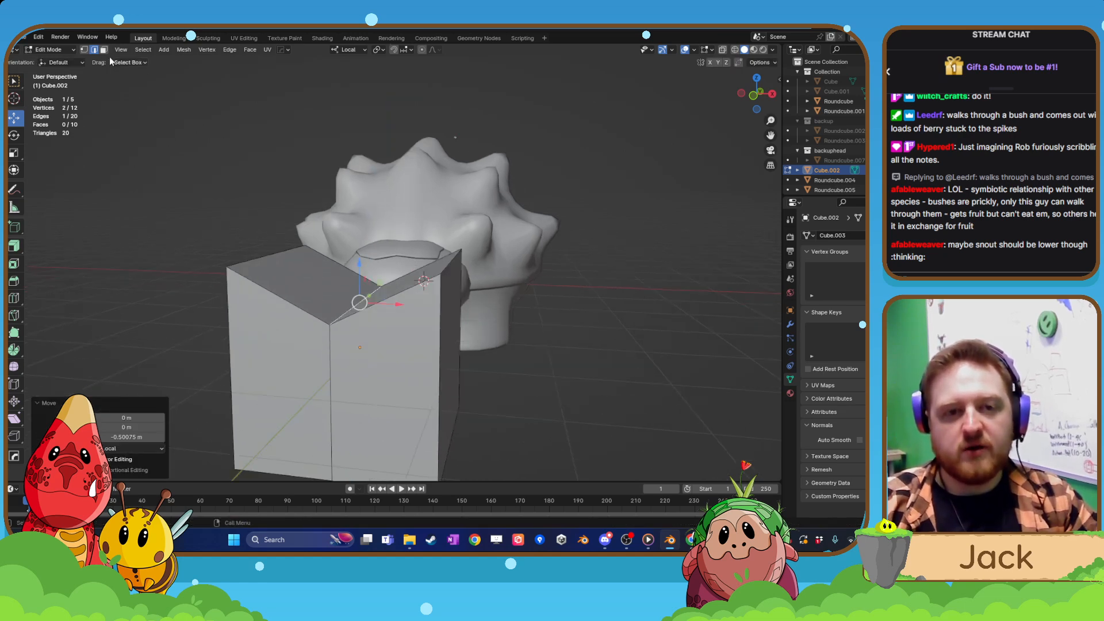
Bevel the two outer top edges of the cube into wide slopes beside the notch.
{"action": "left_click", "coordinate": [446, 265]}
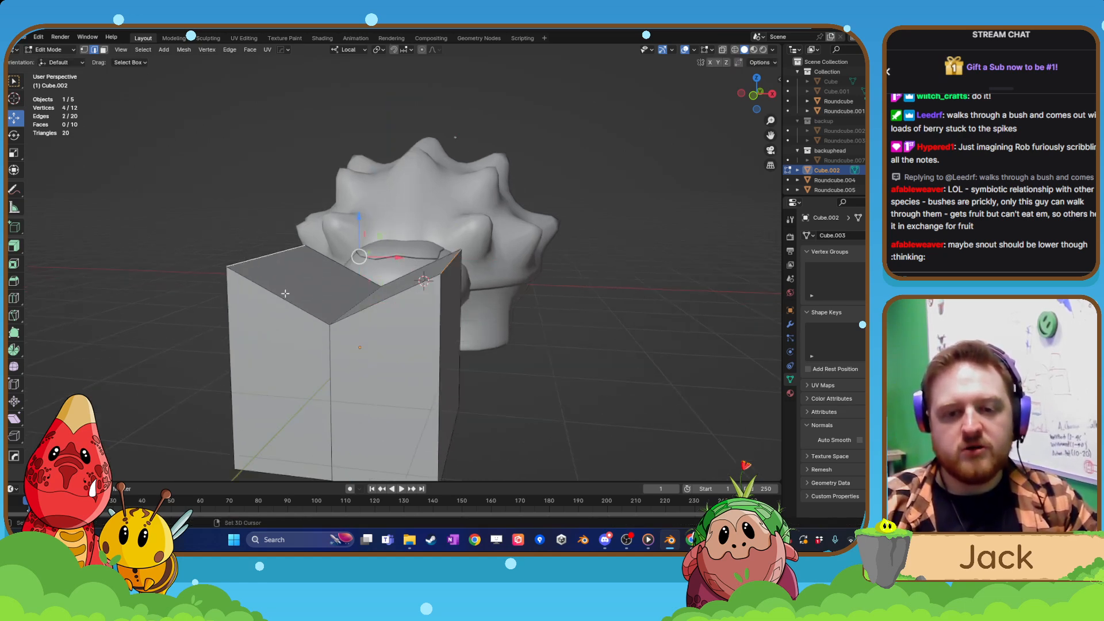
{"action": "left_click", "coordinate": [16, 280]}
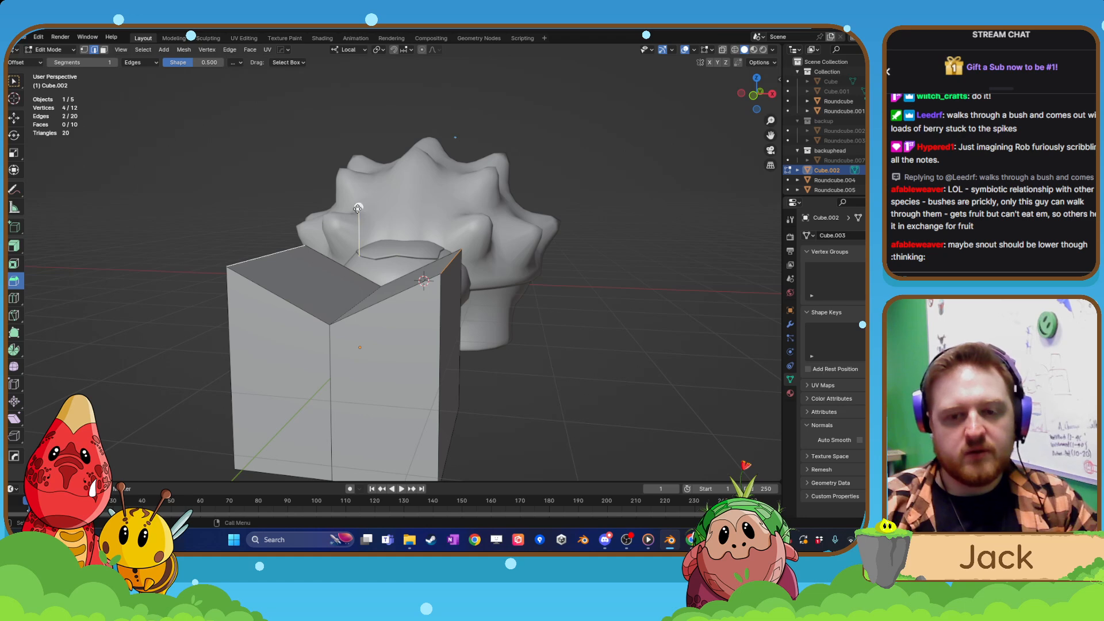
{"action": "left_click_drag", "start_coordinate": [358, 208], "coordinate": [357, 246]}
{"action": "key", "text": "Tab"}
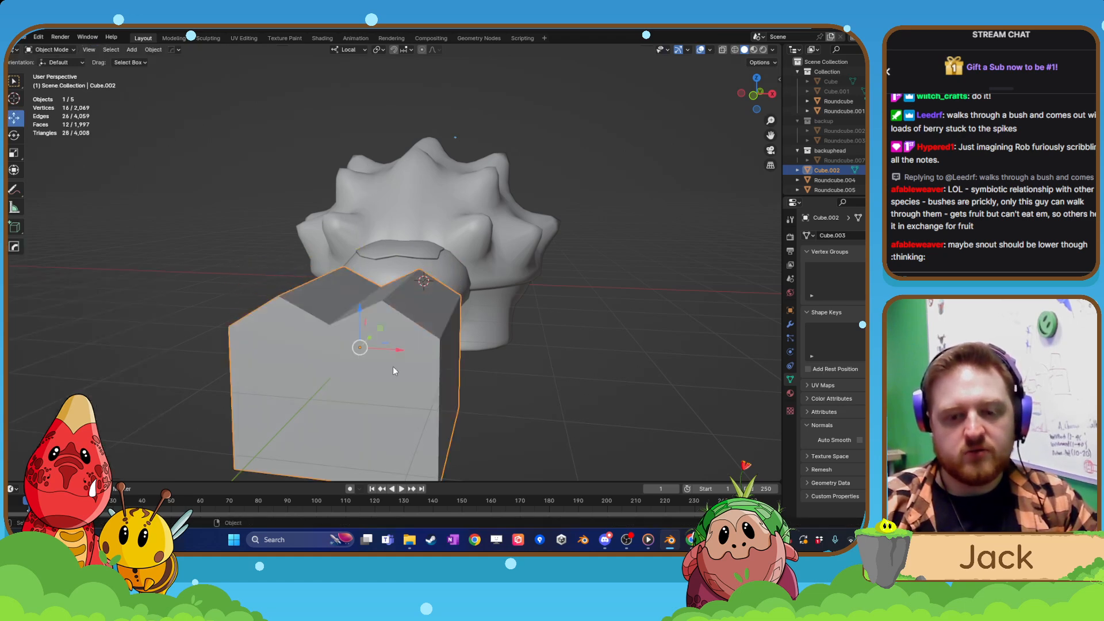
Pull the middle edge of the cube's underside downward into a shallow point.
{"action": "scroll", "coordinate": [393, 369], "scroll_direction": "down", "scroll_amount": 3}
{"action": "middle_click_drag", "start_coordinate": [393, 368], "coordinate": [392, 309]}
{"action": "key", "text": "Tab"}
{"action": "left_click", "coordinate": [394, 334]}
{"action": "left_click", "coordinate": [393, 353]}
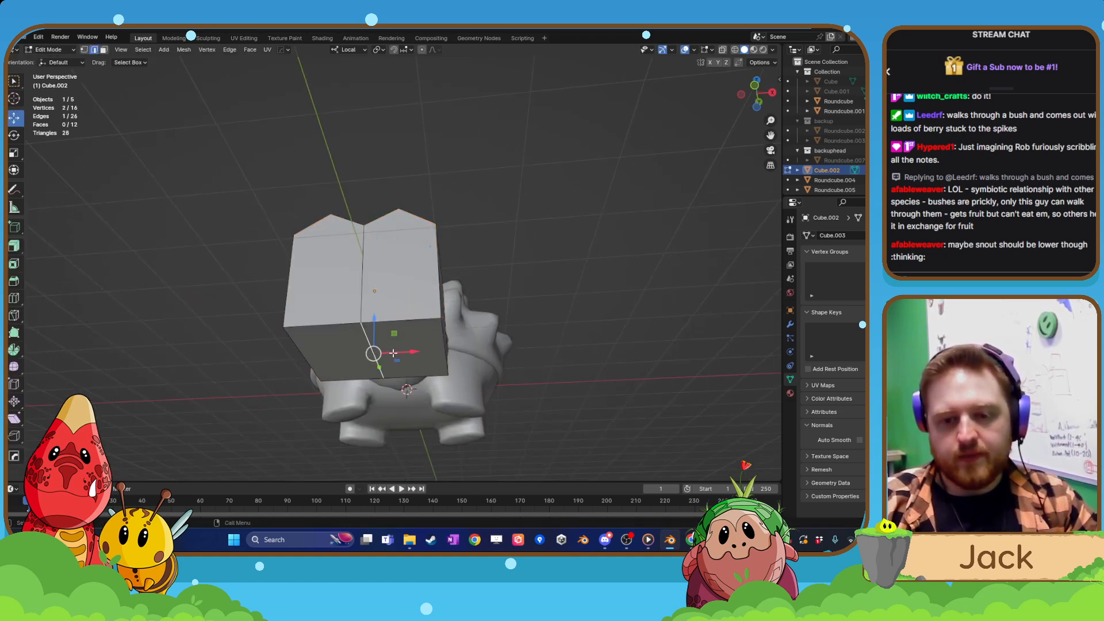
{"action": "left_click_drag", "start_coordinate": [375, 315], "coordinate": [375, 347]}
Add a horizontal loop cut across each of the two outer side faces of the block.
{"action": "key", "text": "Tab"}
{"action": "middle_click_drag", "start_coordinate": [416, 314], "coordinate": [425, 374]}
{"action": "key", "text": "Tab"}
{"action": "left_click", "coordinate": [431, 264]}
{"action": "middle_click_drag", "start_coordinate": [432, 263], "coordinate": [443, 378]}
{"action": "left_click", "coordinate": [14, 298]}
{"action": "left_click", "coordinate": [353, 345]}
{"action": "left_click", "coordinate": [289, 370]}
{"action": "left_click", "coordinate": [14, 118]}
Scale the two new side edges outward along the local X axis to widen the block's middle.
{"action": "left_click", "coordinate": [444, 369], "text": "shift"}
{"action": "key", "text": "s"}
{"action": "key", "text": "z"}
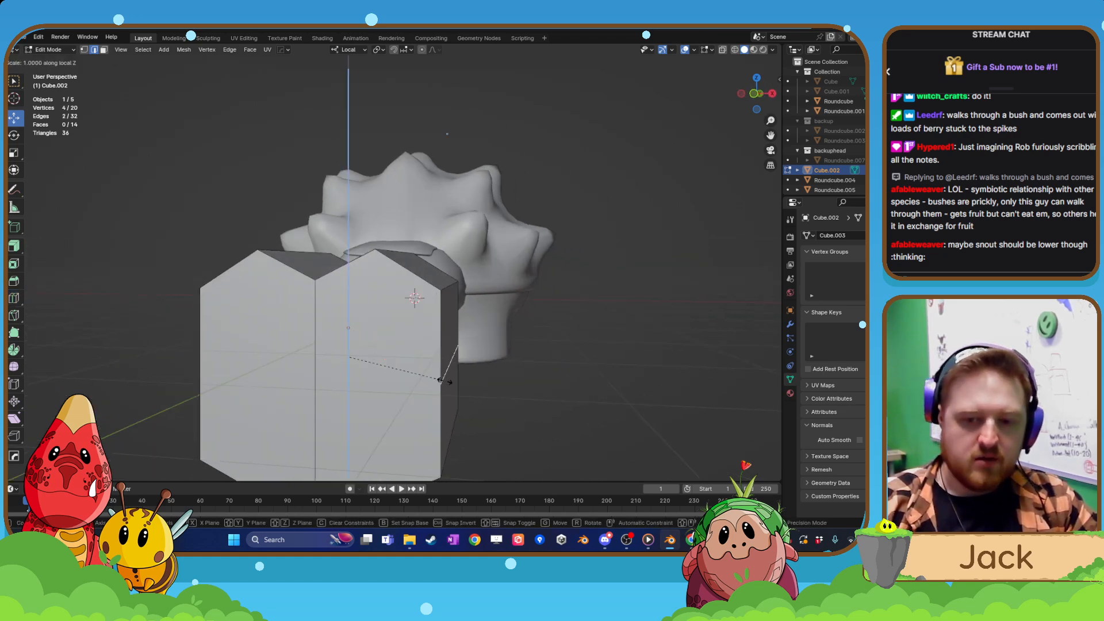
{"action": "key", "text": "x"}
{"action": "left_click", "coordinate": [465, 380]}
{"action": "scroll", "coordinate": [469, 351], "scroll_direction": "down", "scroll_amount": 8}
{"action": "key", "text": "Tab"}
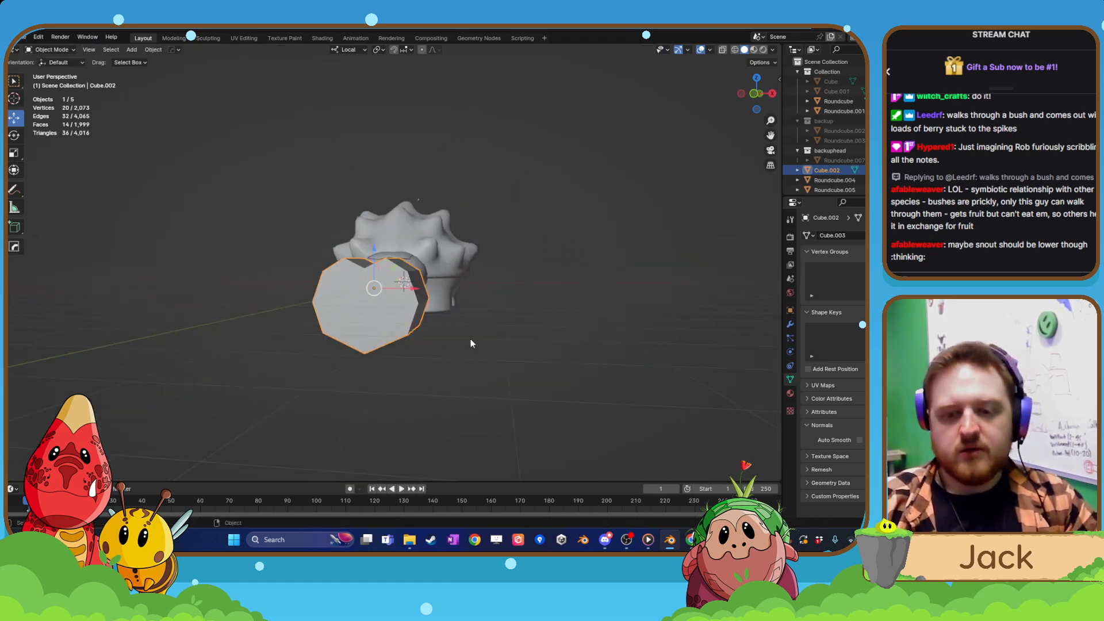
Move the block's two rear faces about 1.06 m forward along local Y to make it thinner.
{"action": "middle_click_drag", "start_coordinate": [470, 339], "coordinate": [331, 387]}
{"action": "scroll", "coordinate": [386, 360], "scroll_direction": "up", "scroll_amount": 4}
{"action": "key", "text": "Tab"}
{"action": "left_click", "coordinate": [104, 50]}
{"action": "left_click", "coordinate": [402, 387]}
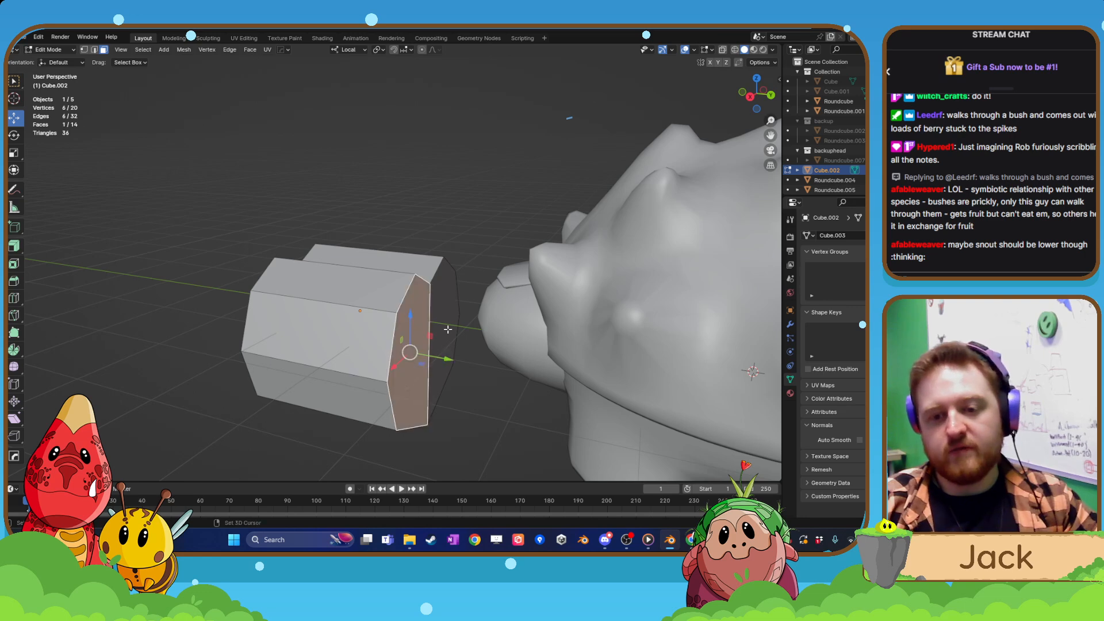
{"action": "left_click", "coordinate": [445, 329], "text": "shift"}
{"action": "middle_click_drag", "start_coordinate": [404, 365], "coordinate": [444, 367]}
{"action": "left_click_drag", "start_coordinate": [471, 335], "coordinate": [394, 336]}
{"action": "middle_click_drag", "start_coordinate": [394, 337], "coordinate": [385, 362]}
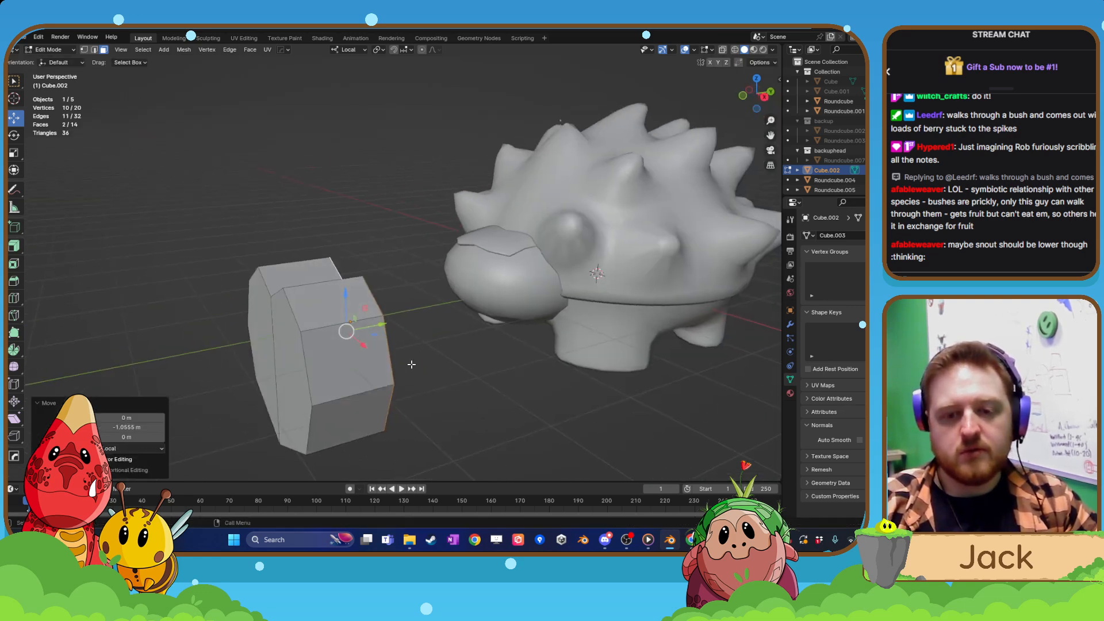
Move the block back to the creature's head in object mode and scale it to 0.32.
{"action": "key", "text": "Tab"}
{"action": "left_click_drag", "start_coordinate": [383, 321], "coordinate": [521, 299]}
{"action": "key", "text": "s"}
{"action": "left_click", "coordinate": [516, 316]}
Bring the block forward out of the head and raise it about 0.45 m onto the front of the face.
{"action": "scroll", "coordinate": [570, 328], "scroll_direction": "up", "scroll_amount": 4}
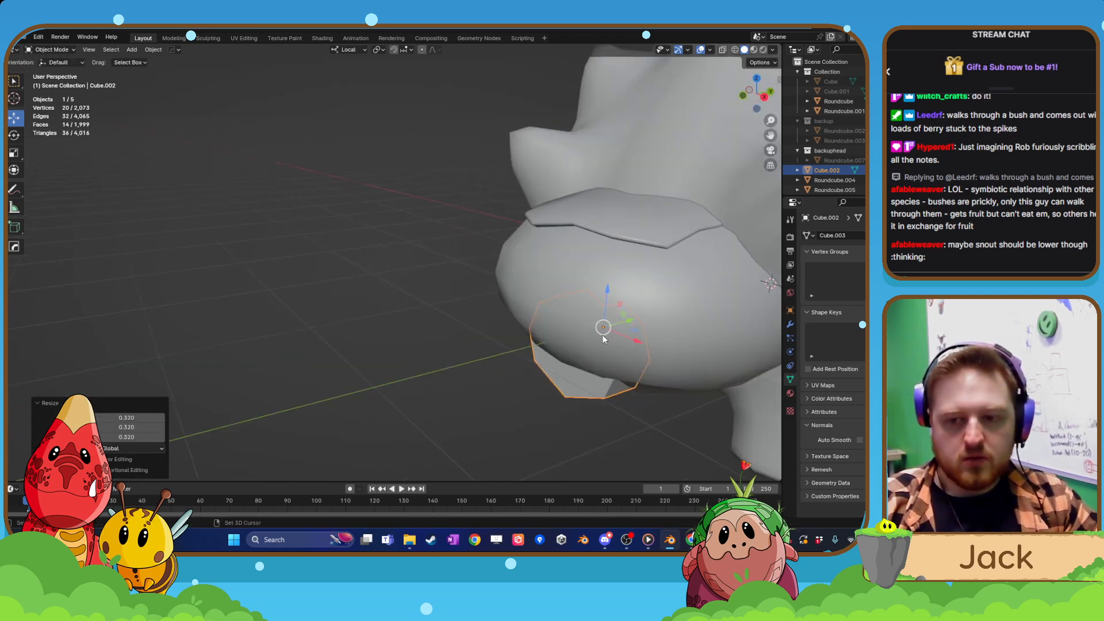
{"action": "middle_click_drag", "start_coordinate": [602, 334], "coordinate": [343, 322], "text": "shift"}
{"action": "left_click_drag", "start_coordinate": [364, 311], "coordinate": [270, 327]}
{"action": "middle_click_drag", "start_coordinate": [270, 327], "coordinate": [242, 284]}
Add a Subdivision Surface modifier to the block on the front of the face.
{"action": "right_click", "coordinate": [243, 284]}
{"action": "left_click", "coordinate": [790, 324]}
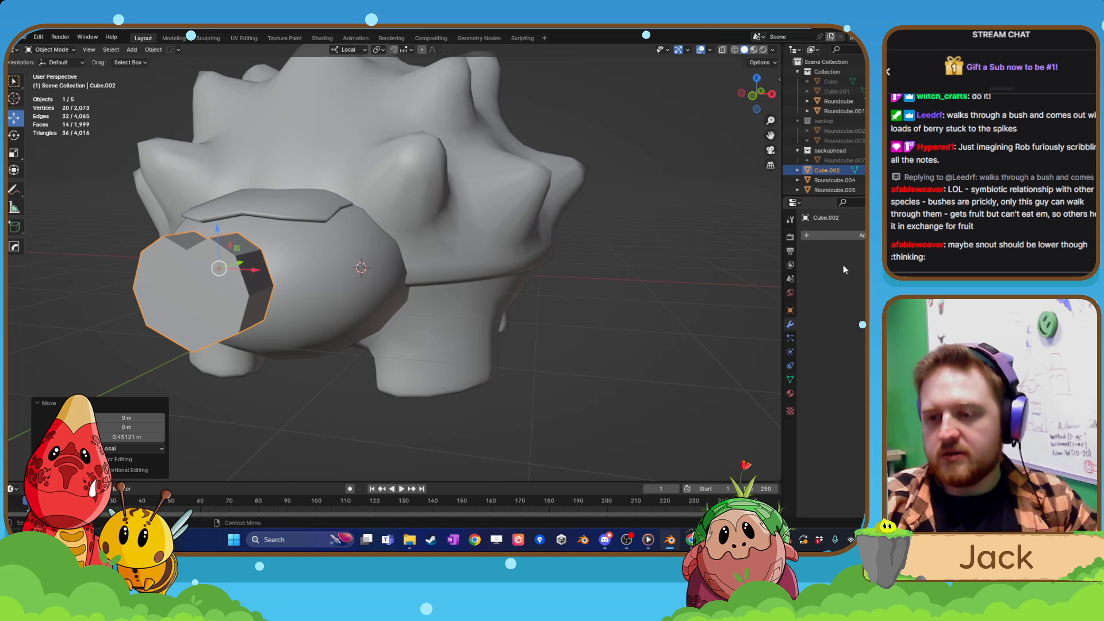
{"action": "left_click", "coordinate": [851, 236]}
{"action": "left_click", "coordinate": [853, 239]}
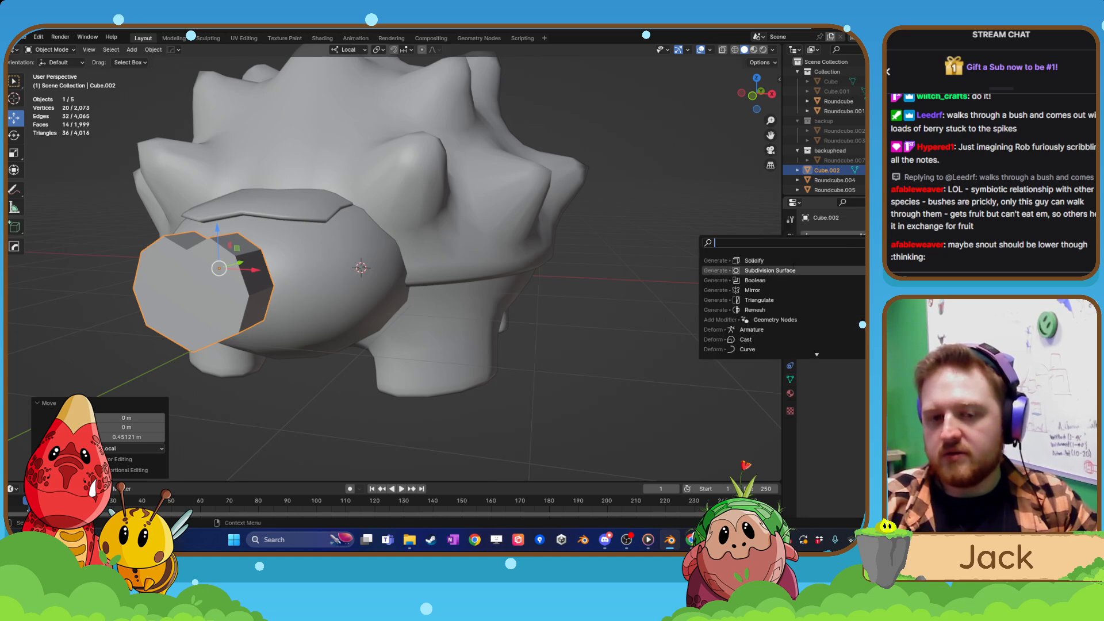
{"action": "left_click", "coordinate": [853, 271]}
{"action": "middle_click_drag", "start_coordinate": [396, 383], "coordinate": [495, 397]}
{"action": "scroll", "coordinate": [620, 330], "scroll_direction": "up", "scroll_amount": 3}
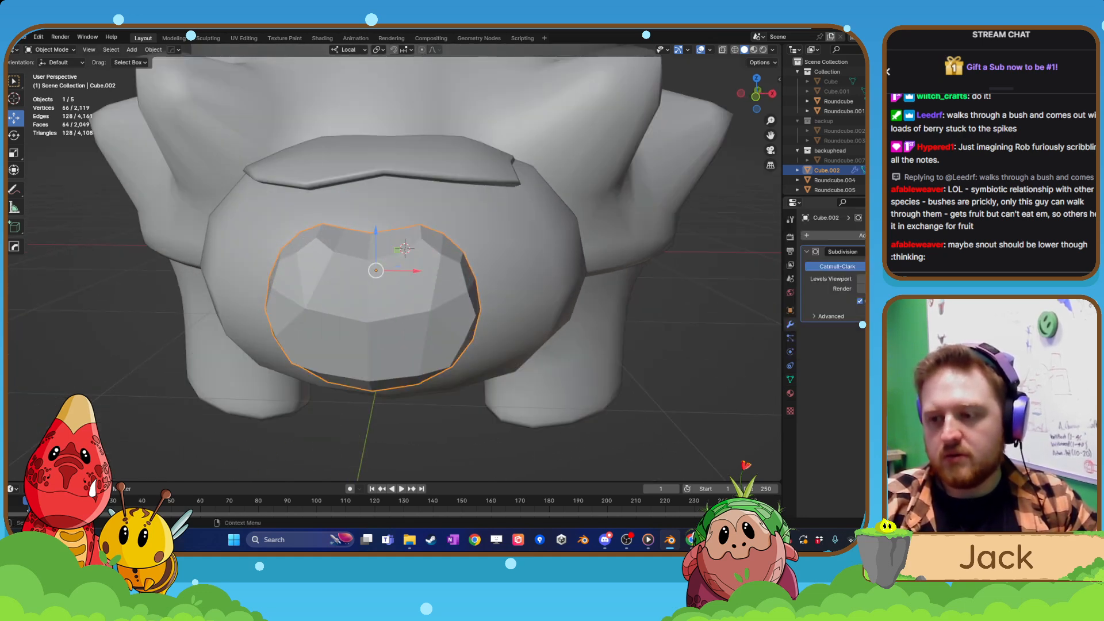
Select the upper sloped face on the block's +X side in edit mode and switch to the front orthographic view.
{"action": "key", "text": "Tab"}
{"action": "middle_click_drag", "start_coordinate": [438, 270], "coordinate": [482, 287]}
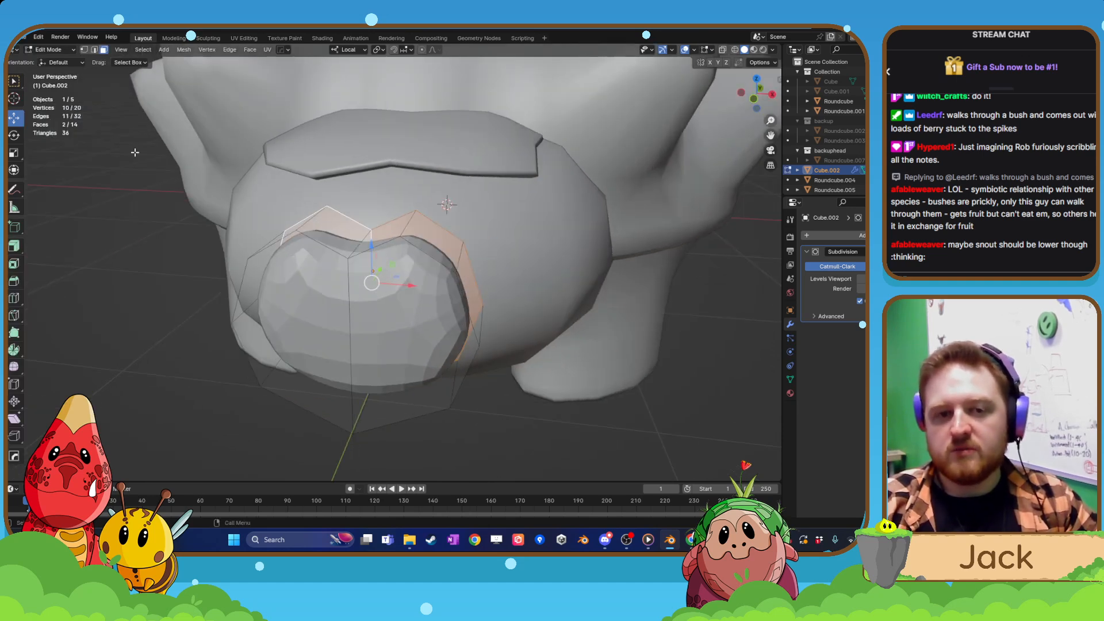
{"action": "left_click", "coordinate": [445, 247]}
{"action": "middle_click_drag", "start_coordinate": [445, 246], "coordinate": [584, 293]}
{"action": "key", "text": "ctrl+KP_1"}
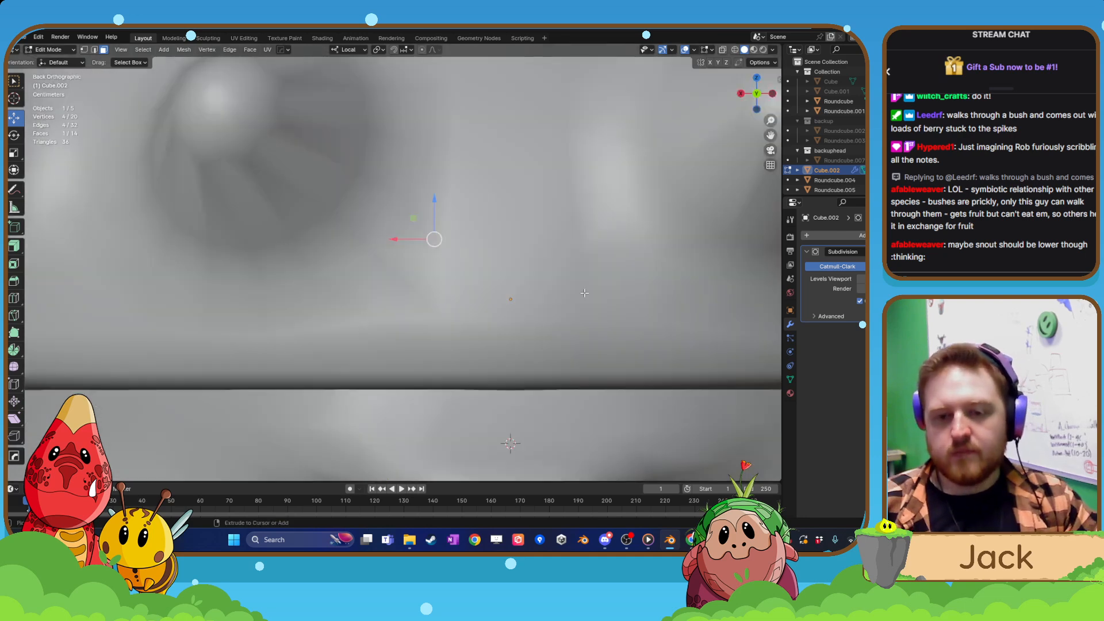
{"action": "key", "text": "ctrl+KP_3"}
{"action": "key", "text": "KP_3"}
{"action": "key", "text": "KP_1"}
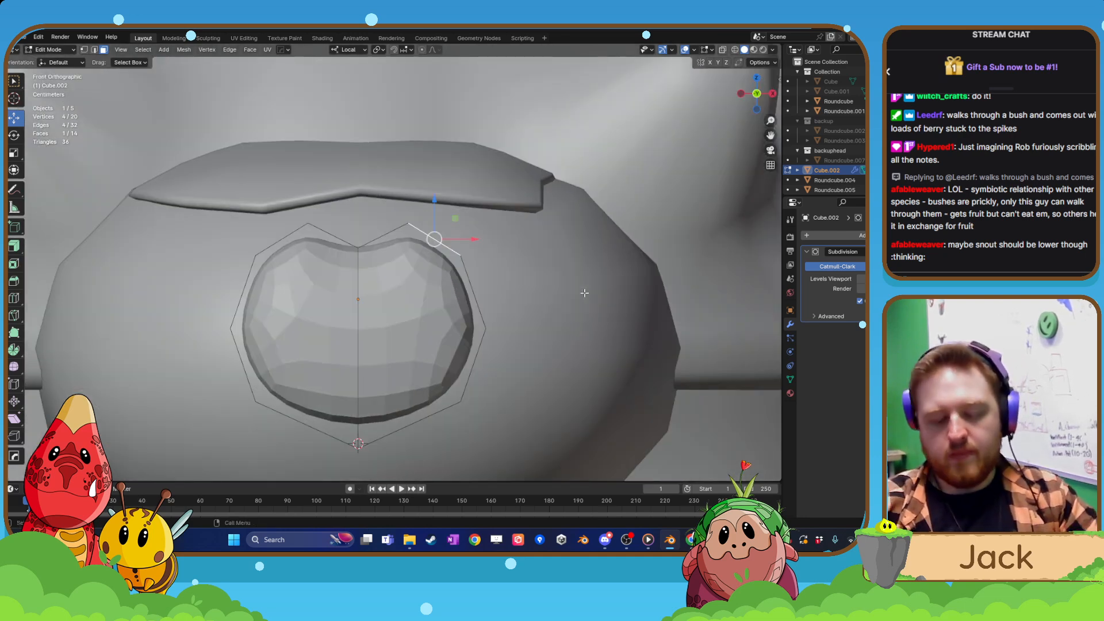
Try moving the selected sloped face about 0.018 m up and 0.005 m outward, then undo the move.
{"action": "key", "text": "g"}
{"action": "left_click", "coordinate": [530, 311]}
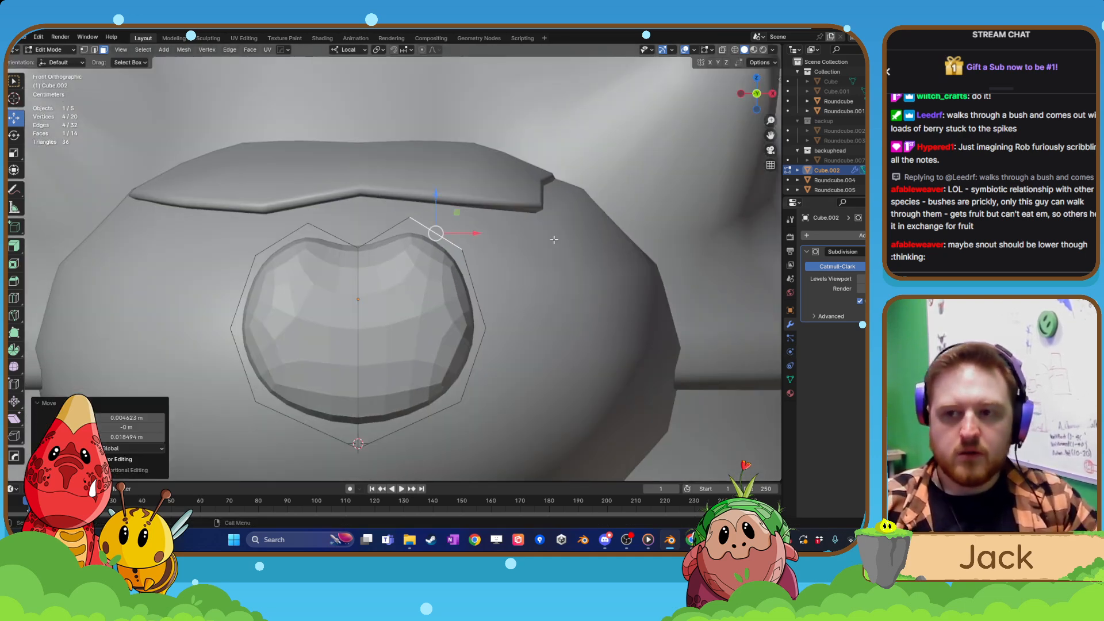
{"action": "key", "text": "ctrl+z"}
Move the selected upper sloped face of the snout piece about 0.034 m outward along X and 0.008 m up.
{"action": "key", "text": "g"}
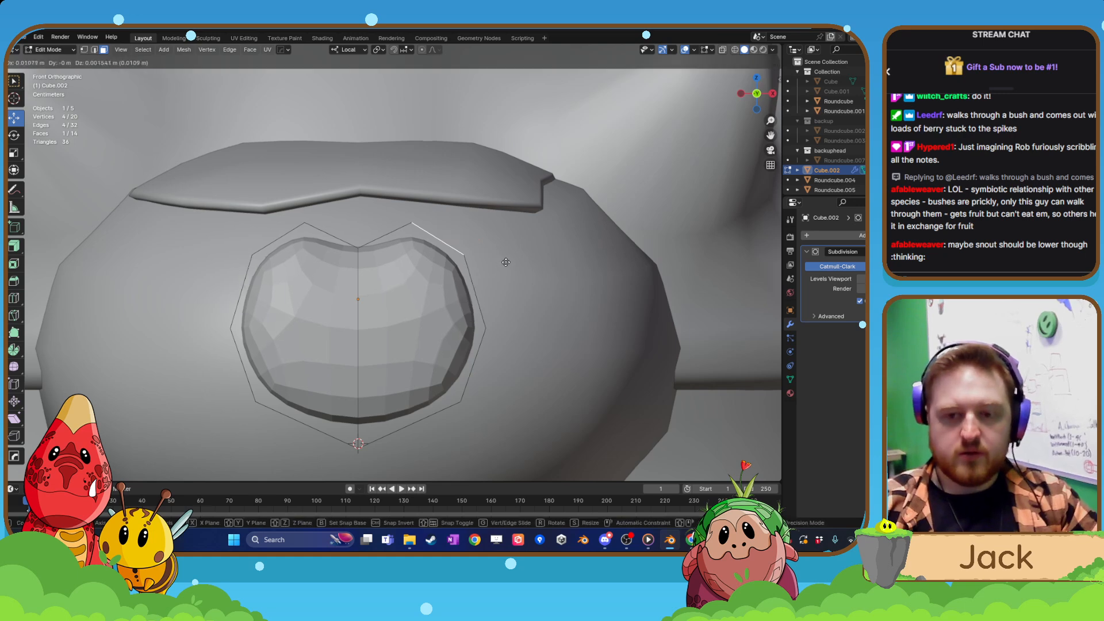
{"action": "left_click", "coordinate": [504, 257]}
{"action": "middle_click_drag", "start_coordinate": [504, 257], "coordinate": [460, 299]}
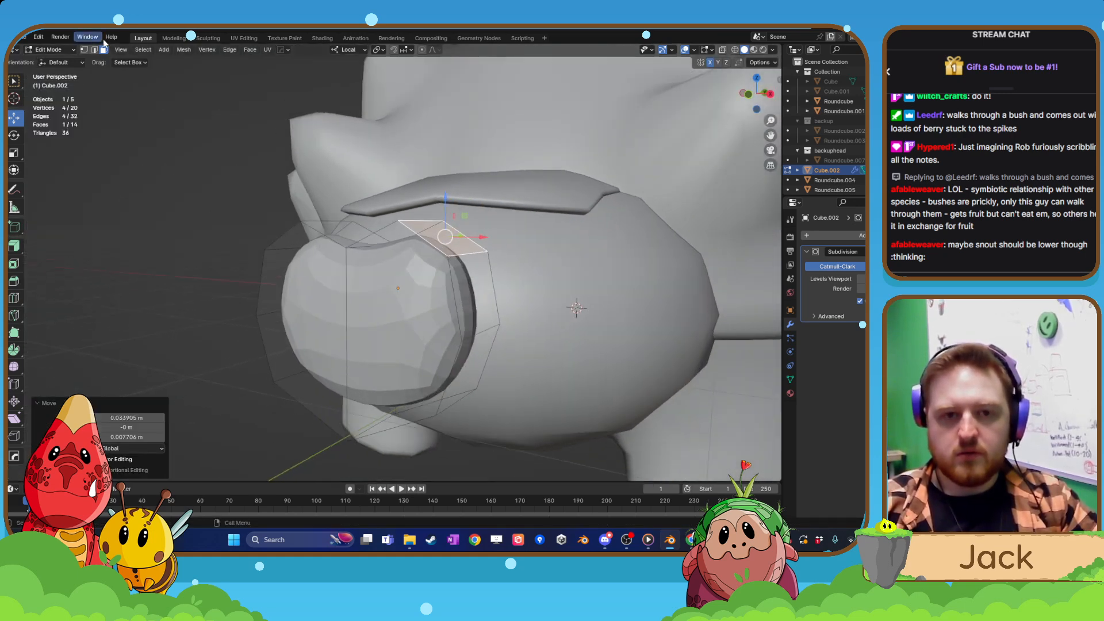
Pull the snout piece's side edge and lower side edge inward to taper it into a heart shape, and leave edit mode.
{"action": "left_click", "coordinate": [94, 50]}
{"action": "left_click", "coordinate": [473, 334]}
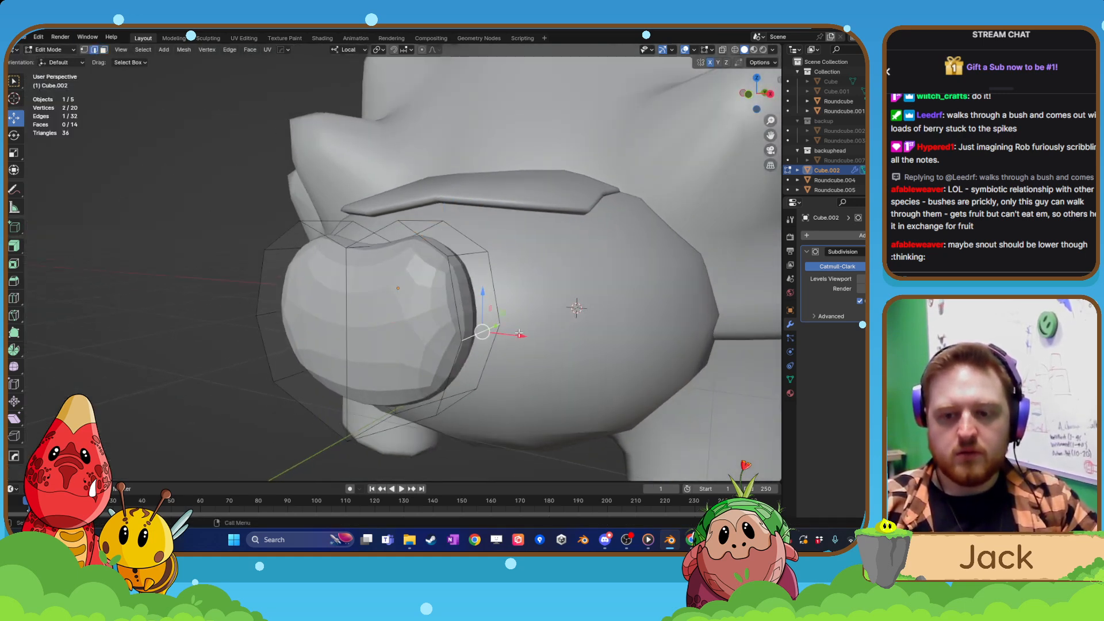
{"action": "left_click_drag", "start_coordinate": [519, 334], "coordinate": [506, 333]}
{"action": "left_click", "coordinate": [456, 404]}
{"action": "left_click_drag", "start_coordinate": [496, 409], "coordinate": [459, 396]}
{"action": "scroll", "coordinate": [437, 377], "scroll_direction": "down", "scroll_amount": 3}
{"action": "middle_click_drag", "start_coordinate": [423, 371], "coordinate": [347, 348]}
{"action": "key", "text": "Tab"}
{"action": "scroll", "coordinate": [421, 376], "scroll_direction": "down", "scroll_amount": 3}
{"action": "scroll", "coordinate": [347, 350], "scroll_direction": "up", "scroll_amount": 4}
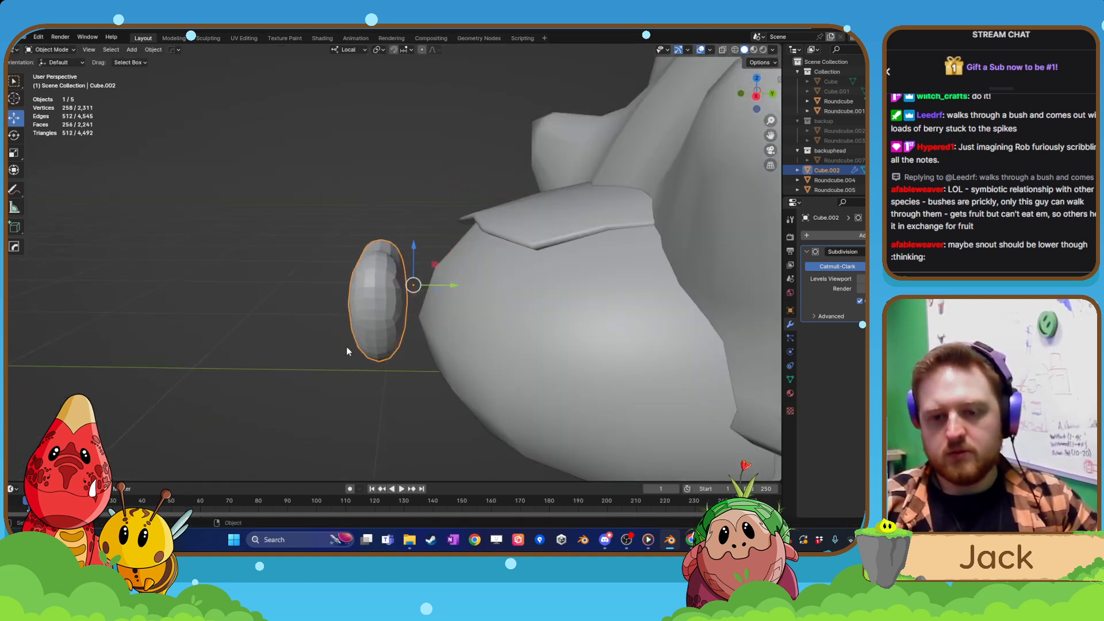
Move the snout piece back against the head and about 0.17 m down, and scale it to about 0.8.
{"action": "left_click_drag", "start_coordinate": [451, 284], "coordinate": [491, 286]}
{"action": "left_click_drag", "start_coordinate": [451, 250], "coordinate": [452, 286]}
{"action": "middle_click_drag", "start_coordinate": [416, 357], "coordinate": [506, 341]}
{"action": "key", "text": "s"}
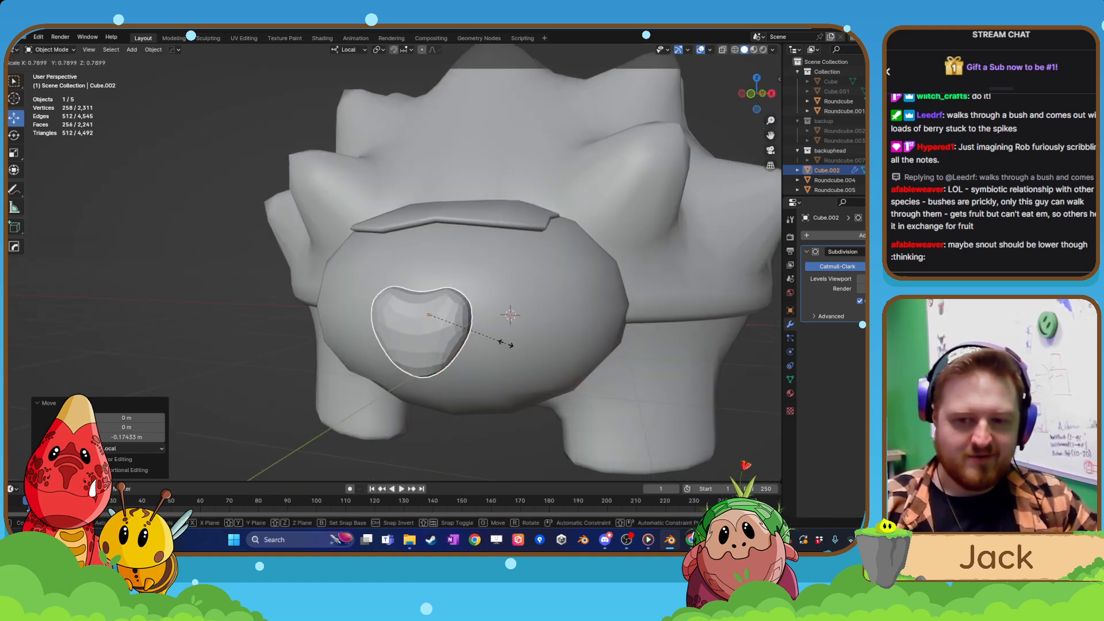
{"action": "left_click", "coordinate": [498, 340]}
Shade the heart-shaped snout piece auto smooth.
{"action": "left_click", "coordinate": [432, 412]}
{"action": "scroll", "coordinate": [448, 404], "scroll_direction": "down", "scroll_amount": 5}
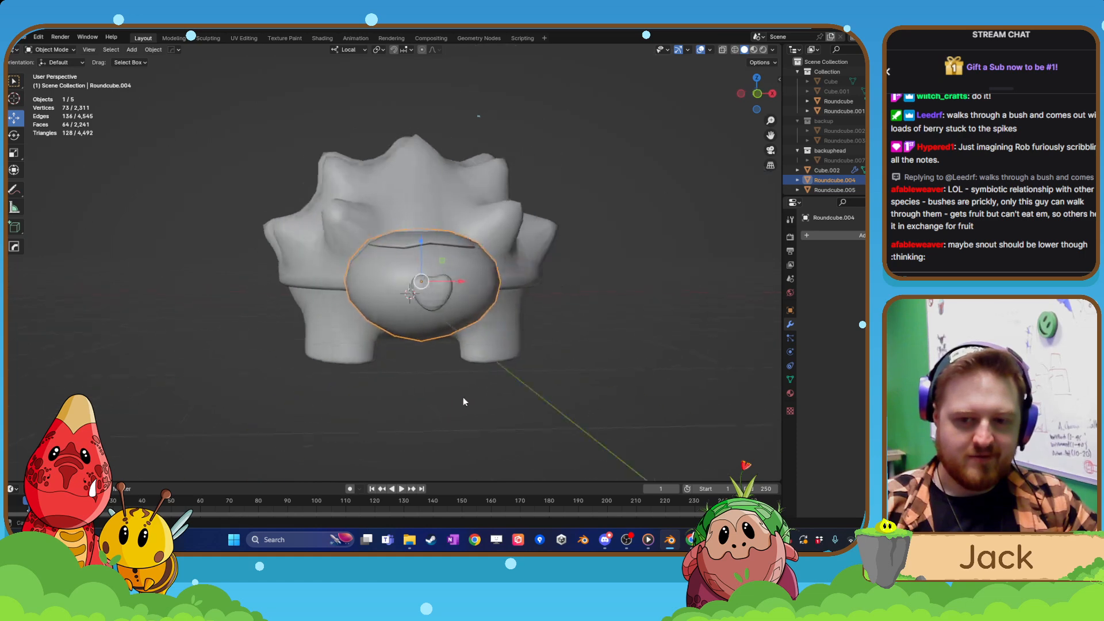
{"action": "middle_click_drag", "start_coordinate": [464, 397], "coordinate": [429, 399]}
{"action": "scroll", "coordinate": [426, 398], "scroll_direction": "up", "scroll_amount": 6}
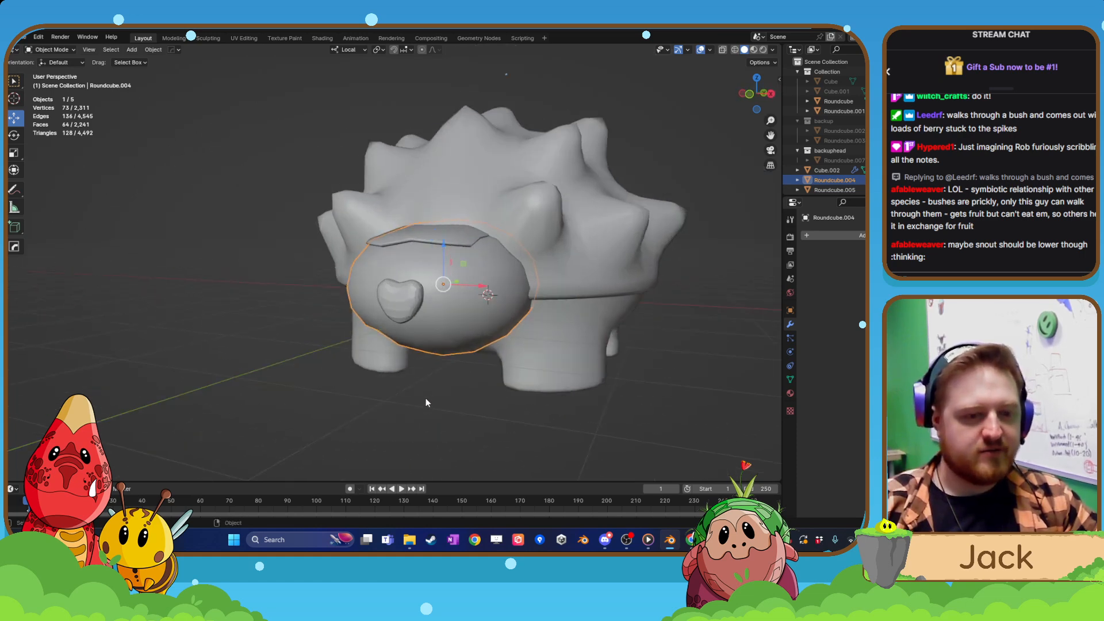
{"action": "right_click", "coordinate": [425, 383]}
{"action": "left_click", "coordinate": [420, 353]}
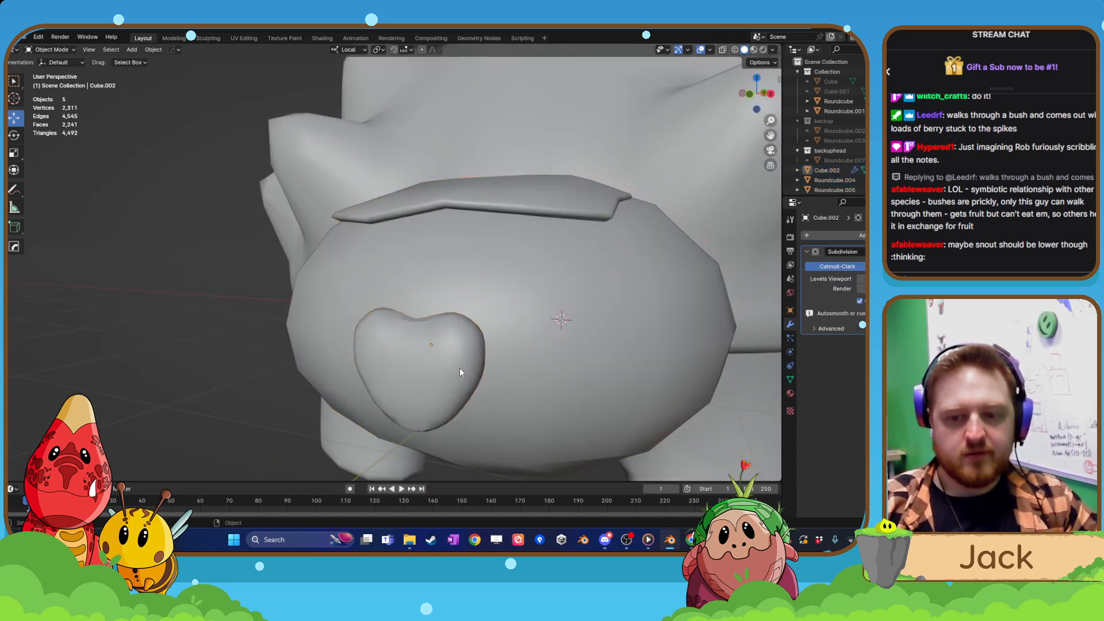
{"action": "middle_click_drag", "start_coordinate": [460, 367], "coordinate": [406, 353]}
{"action": "scroll", "coordinate": [468, 369], "scroll_direction": "down", "scroll_amount": 4}
{"action": "scroll", "coordinate": [407, 353], "scroll_direction": "up", "scroll_amount": 4}
Rotate the snout piece about 10° in the side view and nudge it down to follow the face's slope.
{"action": "left_click", "coordinate": [316, 300]}
{"action": "key", "text": "ctrl+KP_3"}
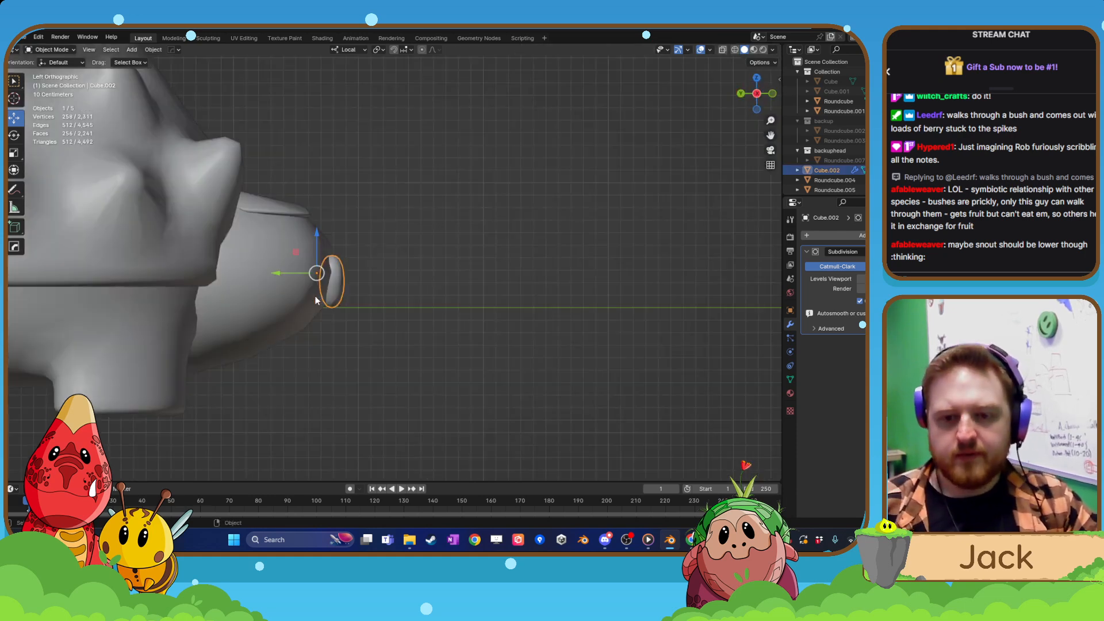
{"action": "scroll", "coordinate": [402, 270], "scroll_direction": "up", "scroll_amount": 4}
{"action": "middle_click_drag", "start_coordinate": [382, 291], "coordinate": [414, 291], "text": "shift"}
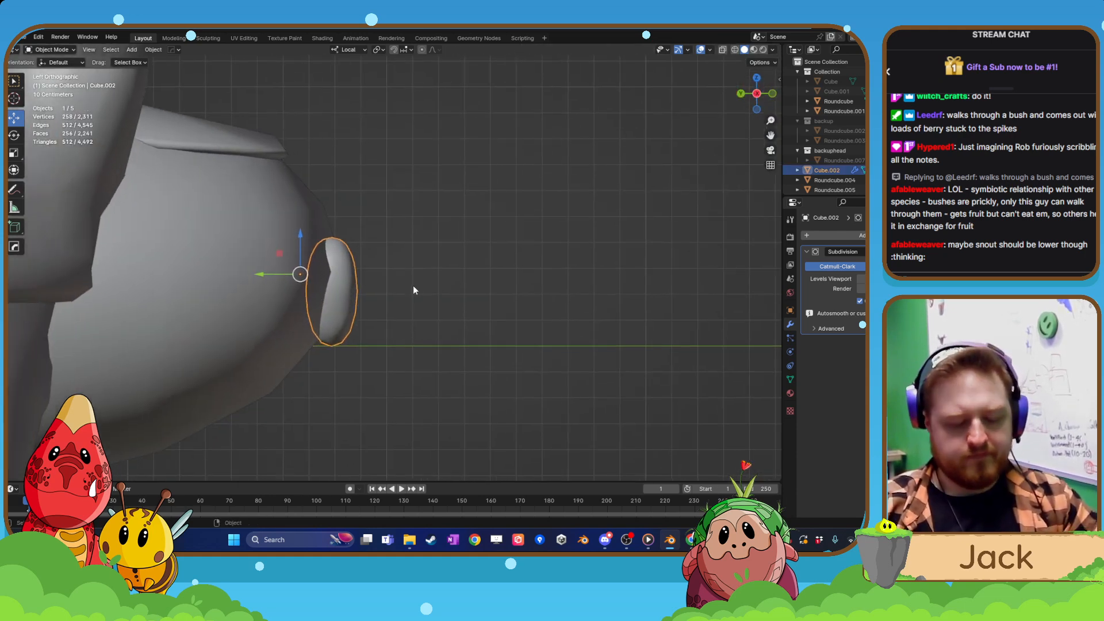
{"action": "key", "text": "r"}
{"action": "left_click", "coordinate": [416, 303]}
{"action": "key", "text": "g"}
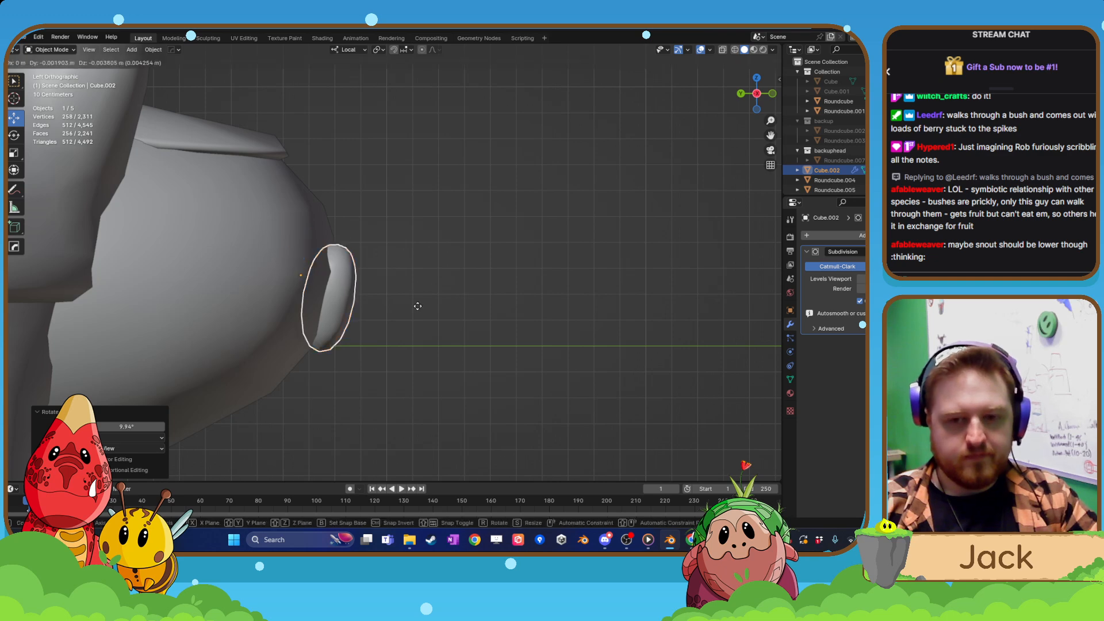
{"action": "left_click", "coordinate": [418, 313]}
{"action": "left_click", "coordinate": [422, 306]}
{"action": "scroll", "coordinate": [422, 307], "scroll_direction": "down", "scroll_amount": 4}
{"action": "middle_click_drag", "start_coordinate": [423, 306], "coordinate": [264, 316]}
{"action": "scroll", "coordinate": [265, 320], "scroll_direction": "down", "scroll_amount": 5}
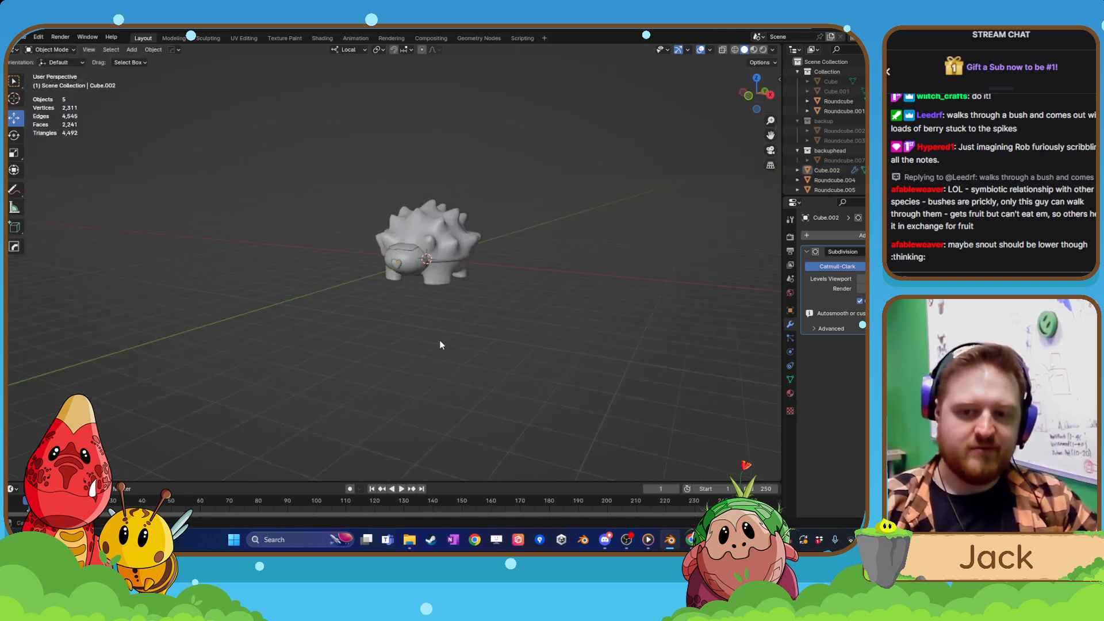
{"action": "middle_click_drag", "start_coordinate": [442, 343], "coordinate": [357, 320]}
{"action": "scroll", "coordinate": [348, 305], "scroll_direction": "up", "scroll_amount": 7}
Set the snout piece's Subdivision viewport level to 1.
{"action": "left_click", "coordinate": [411, 287]}
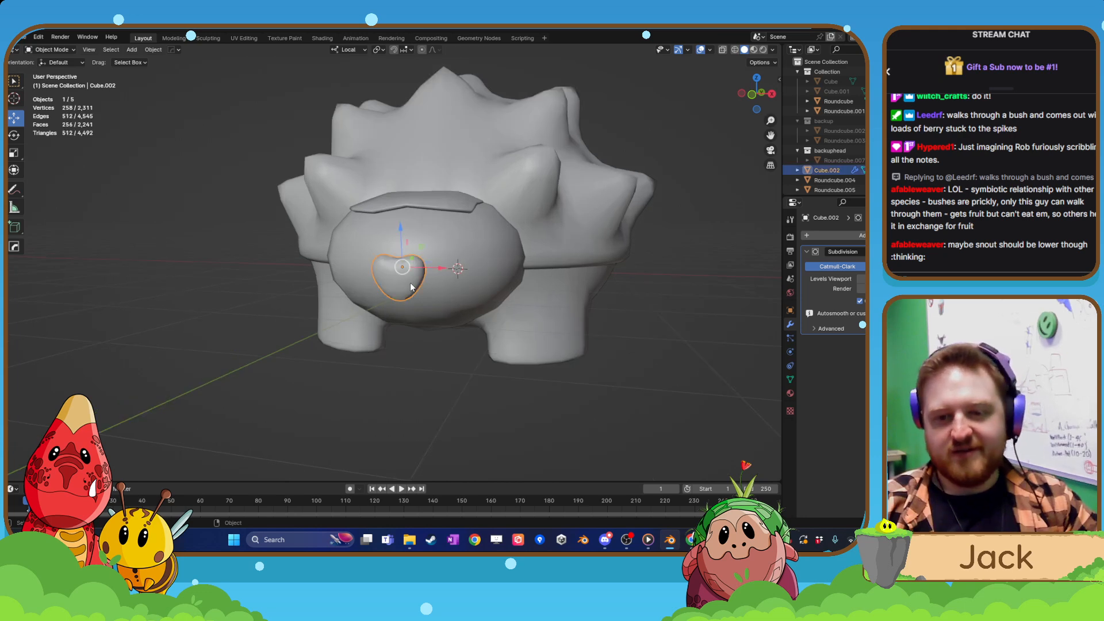
{"action": "left_click", "coordinate": [859, 283]}
{"action": "left_click", "coordinate": [858, 282]}
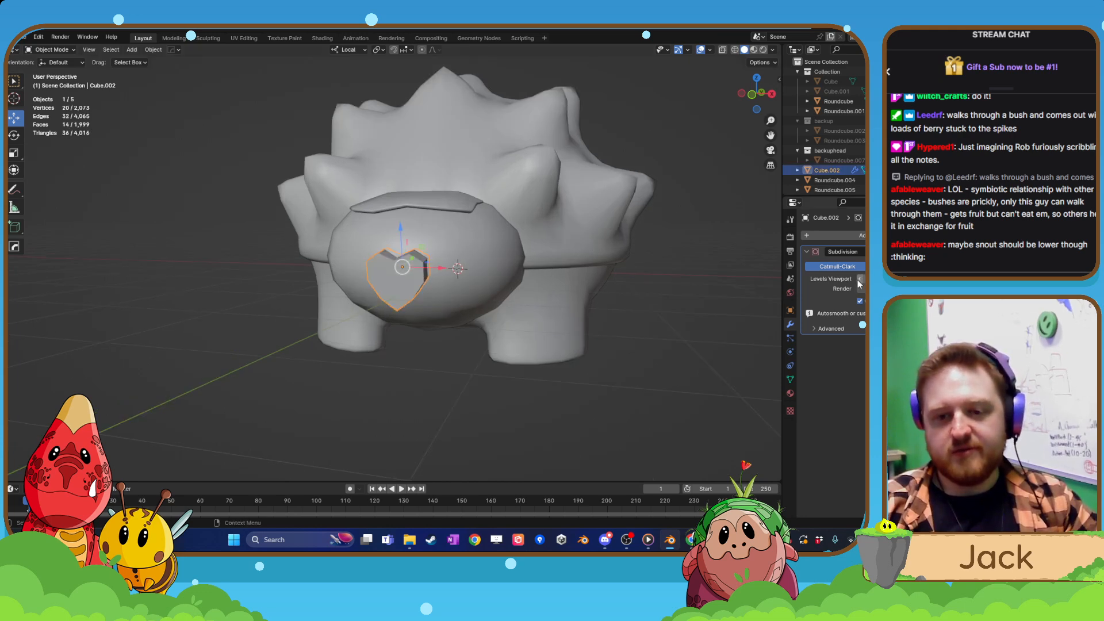
{"action": "left_click", "coordinate": [911, 279]}
Shade the snout piece smooth and raise its Auto Smooth angle.
{"action": "middle_click_drag", "start_coordinate": [437, 299], "coordinate": [558, 303]}
{"action": "scroll", "coordinate": [558, 302], "scroll_direction": "up", "scroll_amount": 4}
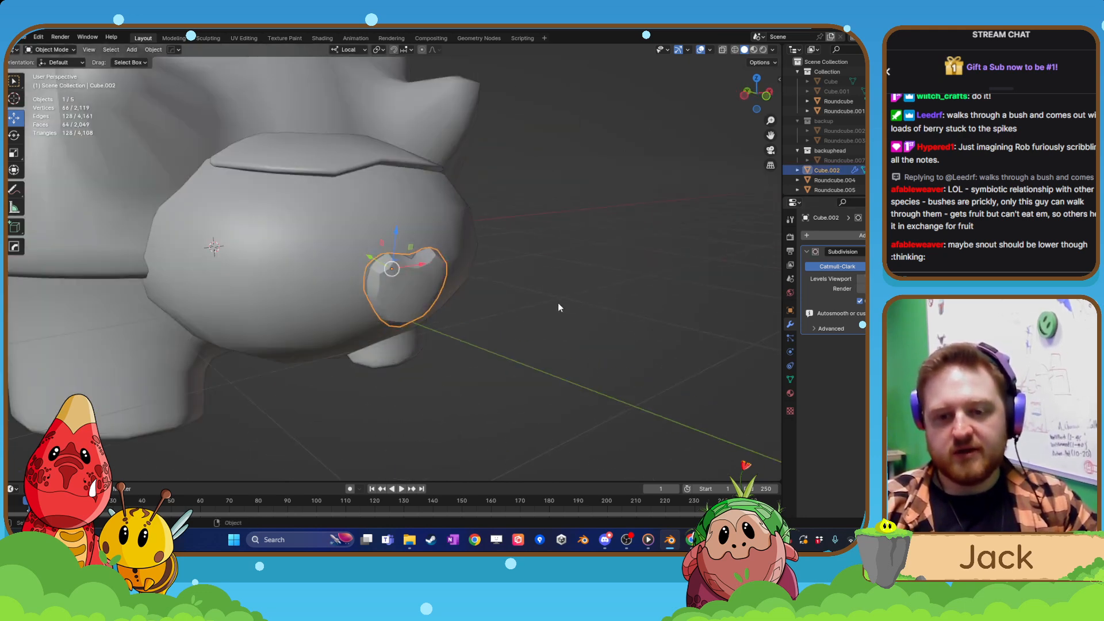
{"action": "right_click", "coordinate": [432, 295]}
{"action": "left_click", "coordinate": [433, 294]}
{"action": "left_click", "coordinate": [790, 381]}
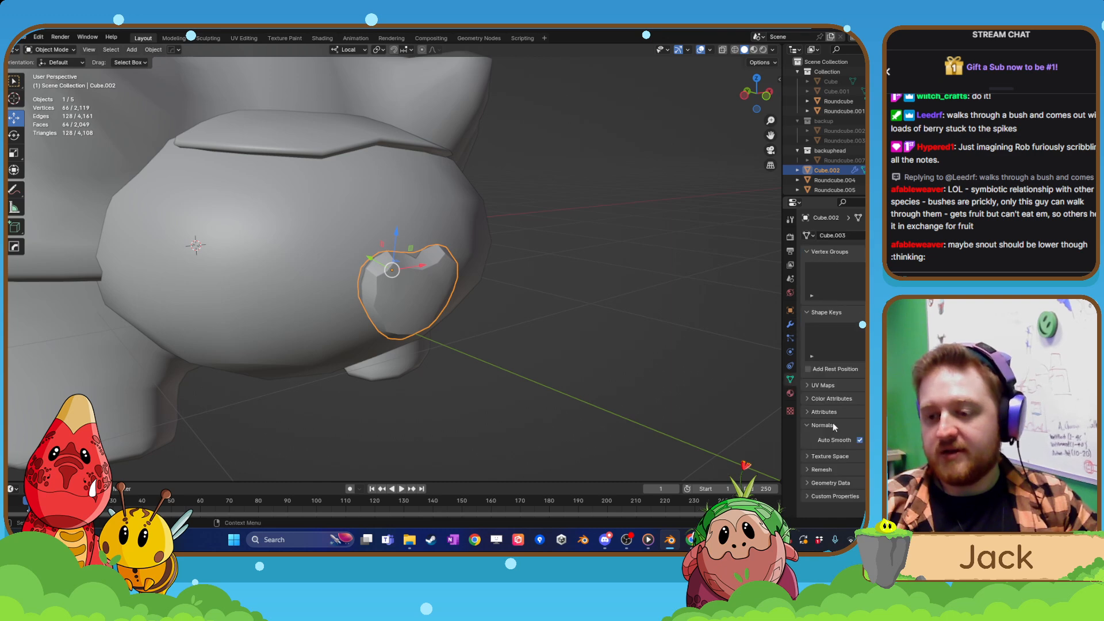
{"action": "left_click_drag", "start_coordinate": [888, 440], "coordinate": [911, 440]}
{"action": "middle_click_drag", "start_coordinate": [471, 334], "coordinate": [406, 303]}
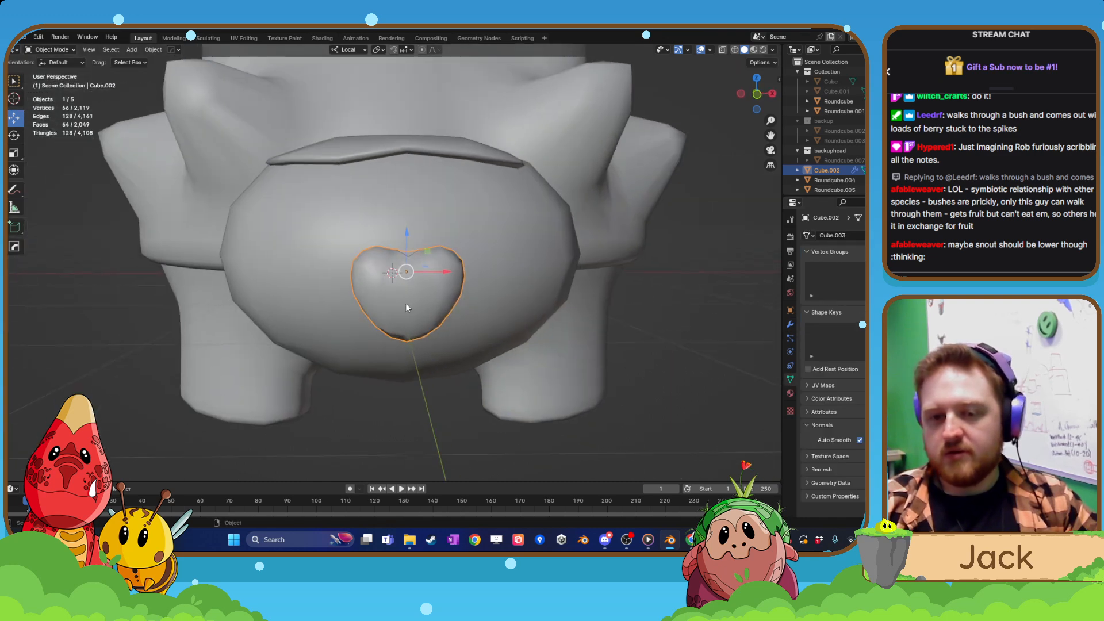
Lower the centre edge in the snout piece's upper notch about 0.03 m along local Z, and leave edit mode.
{"action": "key", "text": "Tab"}
{"action": "scroll", "coordinate": [406, 302], "scroll_direction": "up", "scroll_amount": 3}
{"action": "middle_click_drag", "start_coordinate": [432, 247], "coordinate": [432, 262]}
{"action": "left_click", "coordinate": [418, 265]}
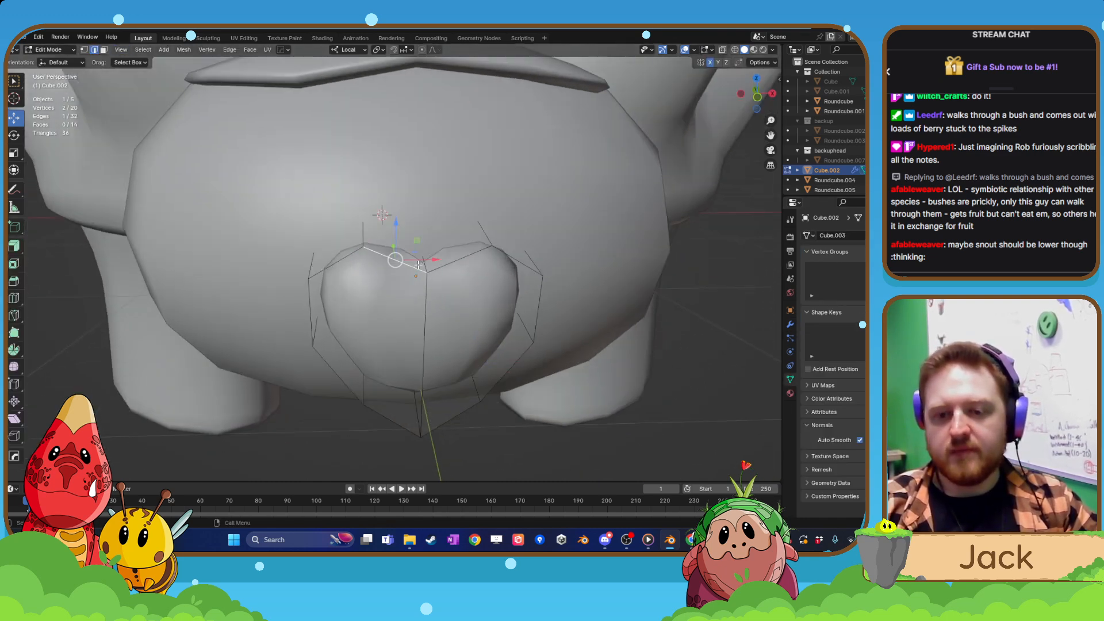
{"action": "left_click", "coordinate": [423, 257]}
{"action": "left_click_drag", "start_coordinate": [422, 222], "coordinate": [423, 231]}
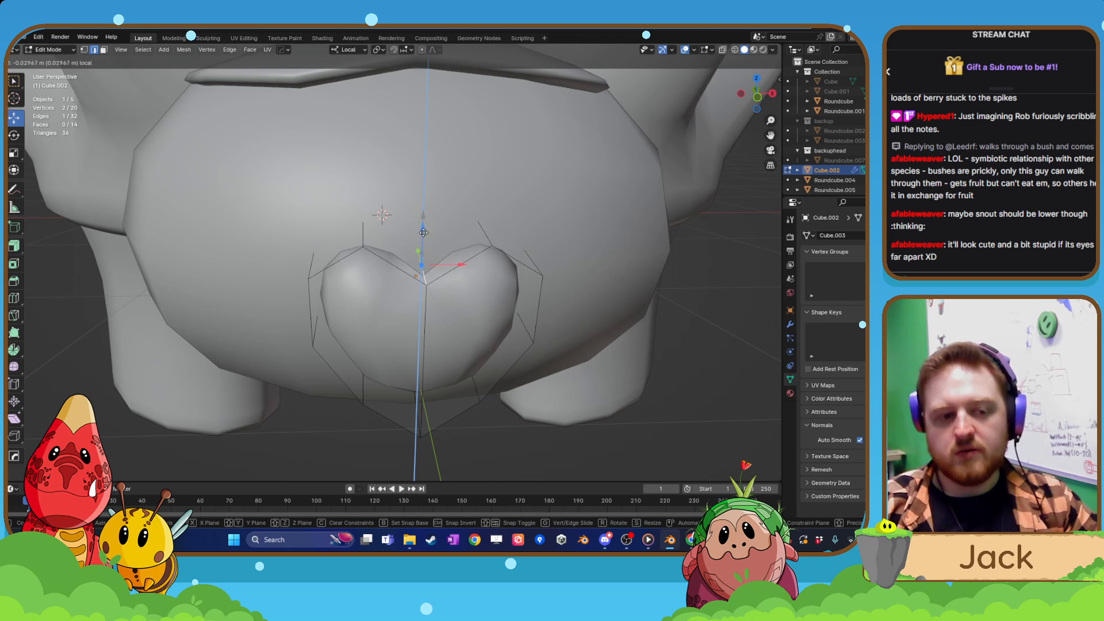
{"action": "left_click_drag", "start_coordinate": [424, 232], "coordinate": [423, 233]}
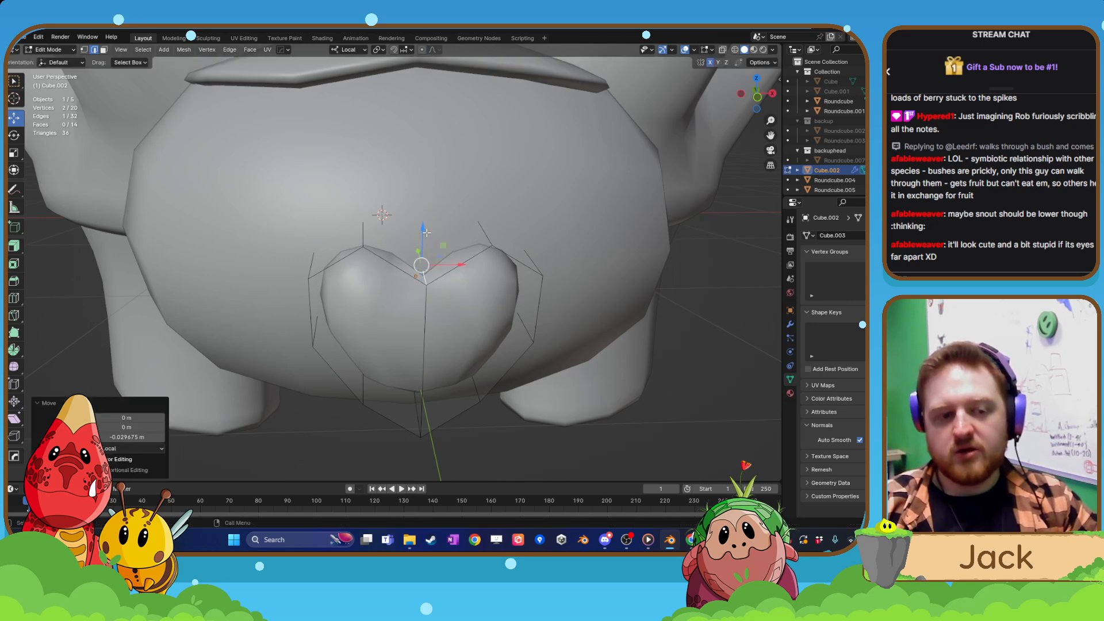
{"action": "scroll", "coordinate": [423, 233], "scroll_direction": "down", "scroll_amount": 2}
{"action": "middle_click_drag", "start_coordinate": [423, 232], "coordinate": [395, 353]}
{"action": "key", "text": "Tab"}
Isolate the snout piece in local view and open its mesh for editing.
{"action": "left_click", "coordinate": [395, 339]}
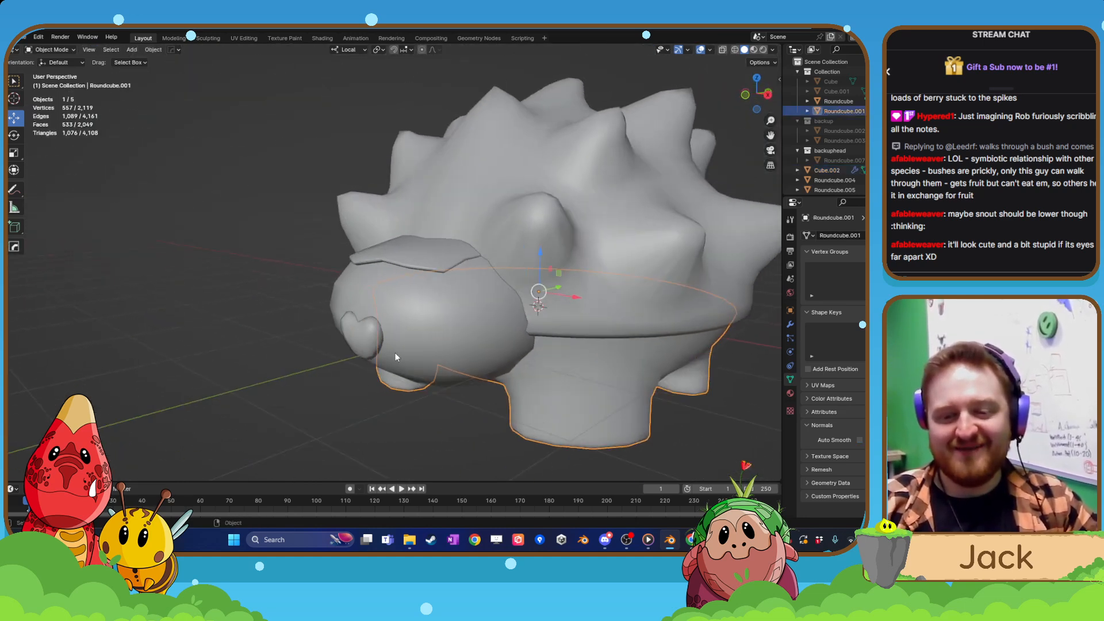
{"action": "left_click", "coordinate": [385, 340]}
{"action": "key", "text": "KP_Divide"}
{"action": "middle_click_drag", "start_coordinate": [453, 283], "coordinate": [429, 284]}
{"action": "key", "text": "Tab"}
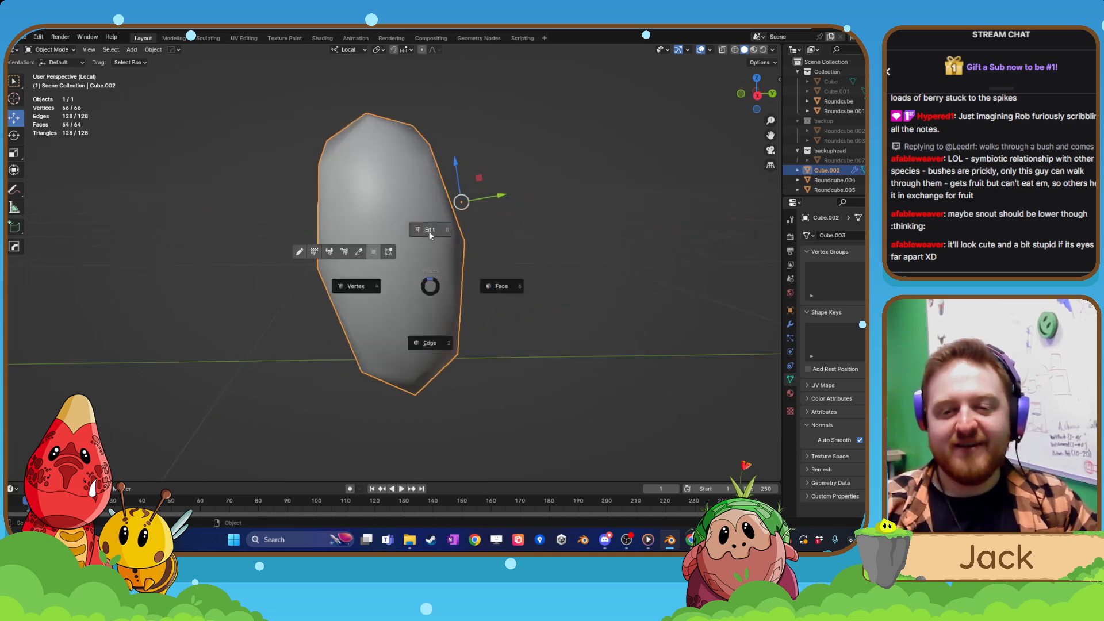
{"action": "left_click", "coordinate": [429, 232]}
{"action": "scroll", "coordinate": [465, 250], "scroll_direction": "down", "scroll_amount": 1}
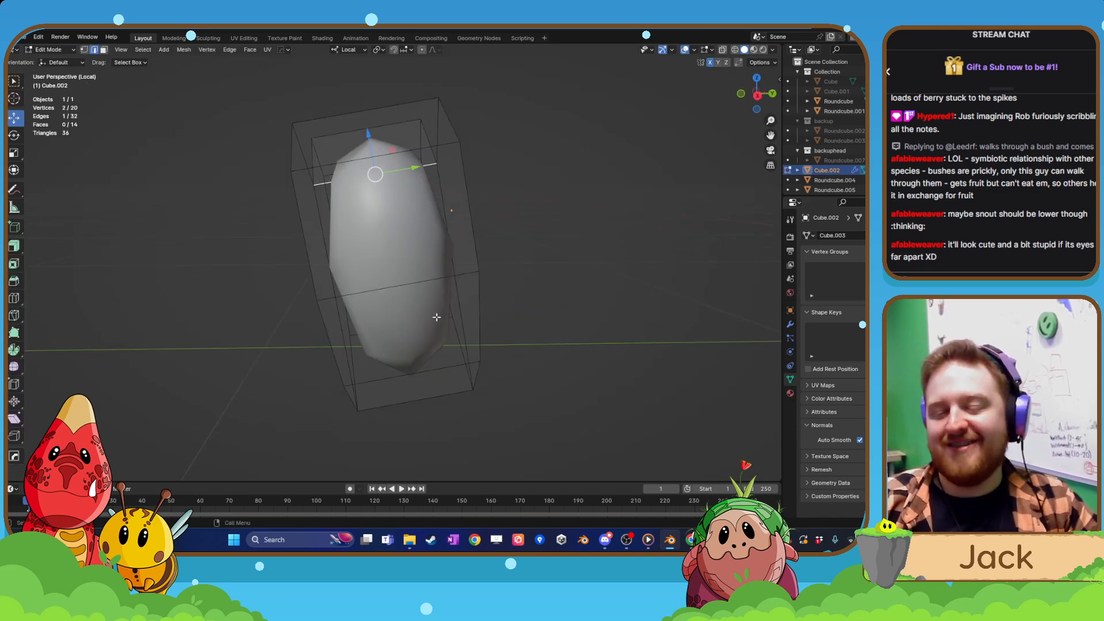
Apply the Subdivision modifier to the snout piece in object mode.
{"action": "key", "text": "Tab"}
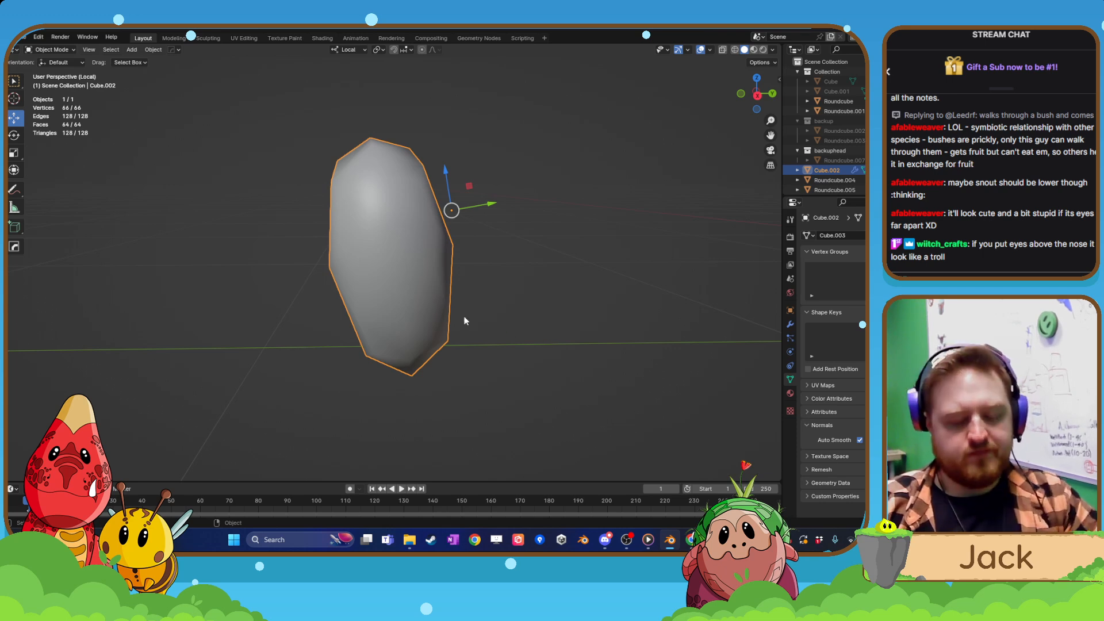
{"action": "key", "text": "Tab"}
{"action": "key", "text": "Tab"}
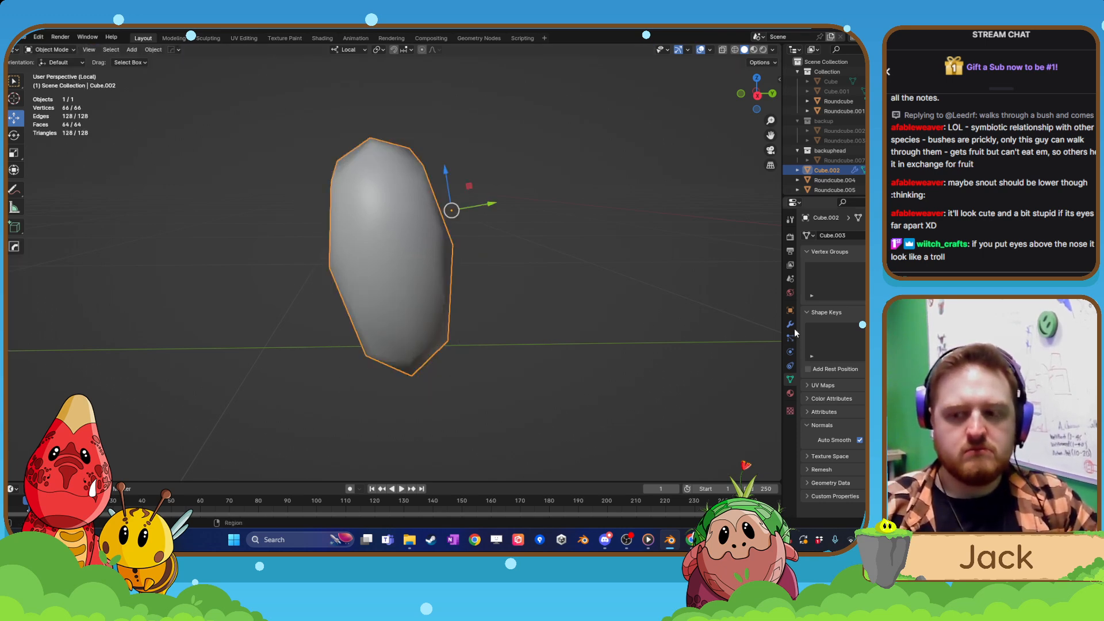
{"action": "left_click", "coordinate": [791, 325]}
{"action": "key", "text": "ctrl+x"}
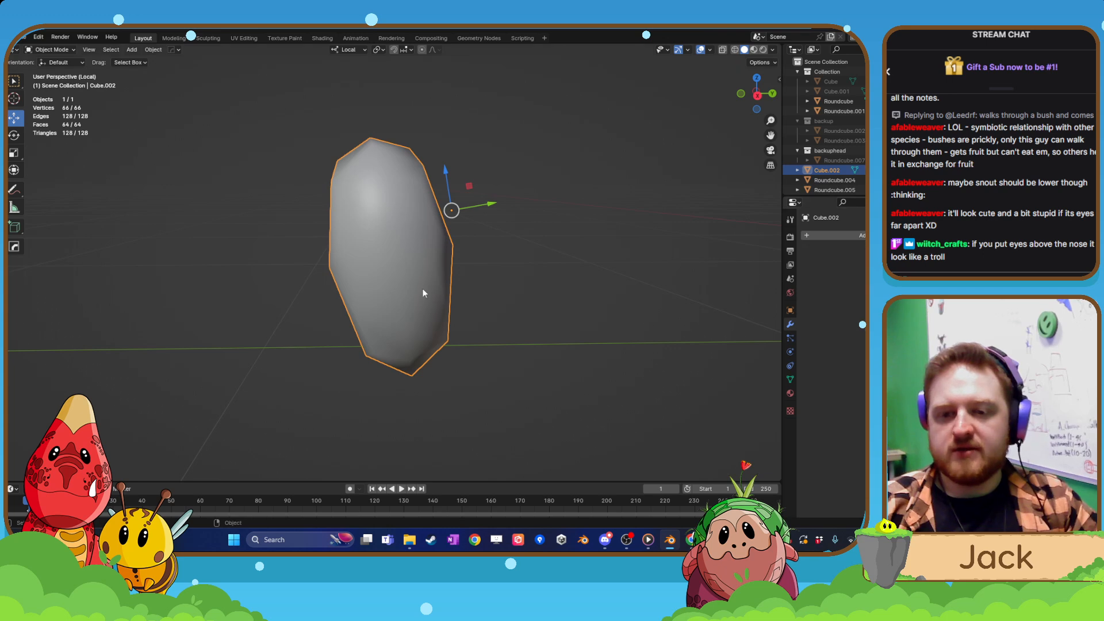
Select the upper rear faces on the snout piece's +X side in face select mode.
{"action": "key", "text": "Tab"}
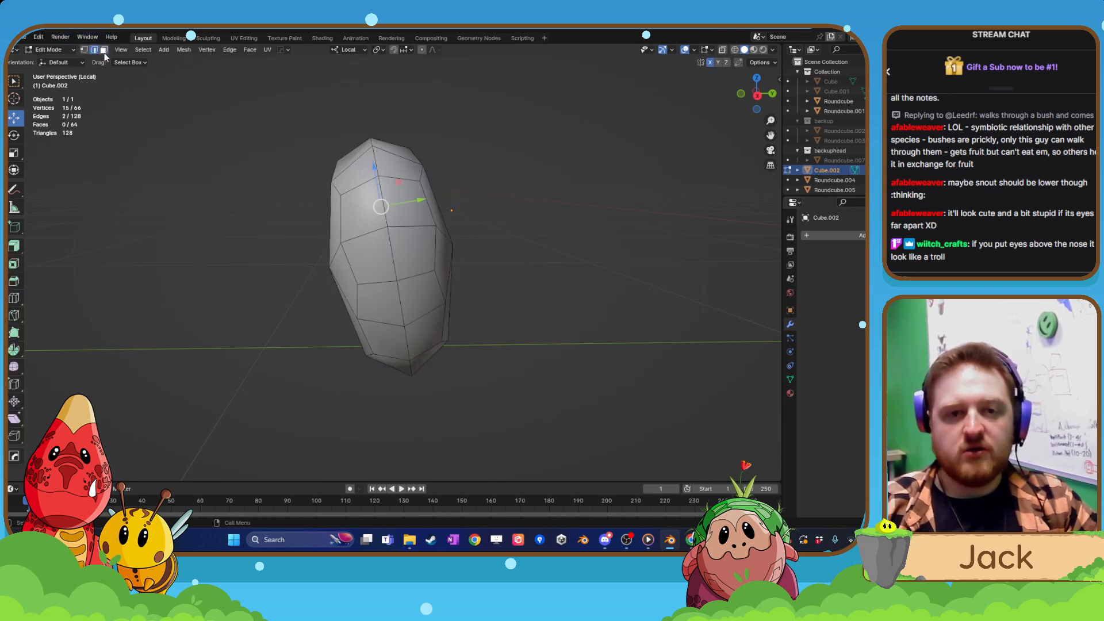
{"action": "left_click", "coordinate": [397, 208]}
{"action": "left_click", "coordinate": [415, 249], "text": "shift"}
{"action": "left_click", "coordinate": [399, 167], "text": "shift"}
{"action": "middle_click_drag", "start_coordinate": [473, 223], "coordinate": [430, 235]}
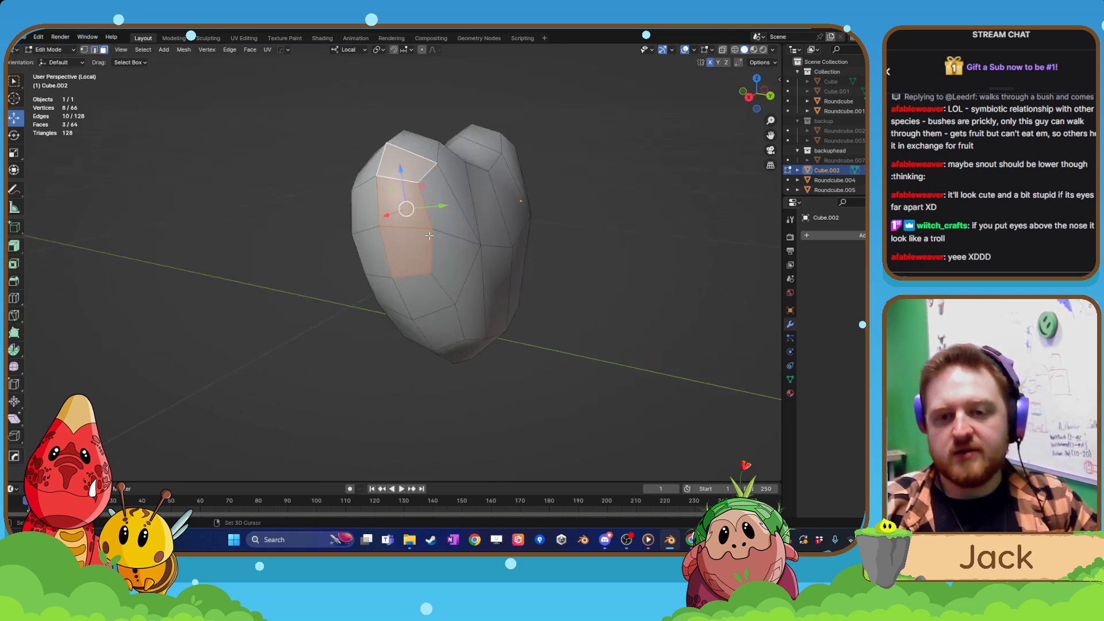
{"action": "left_click", "coordinate": [447, 211], "text": "shift"}
{"action": "left_click", "coordinate": [484, 207], "text": "shift"}
{"action": "left_click", "coordinate": [444, 154], "text": "shift"}
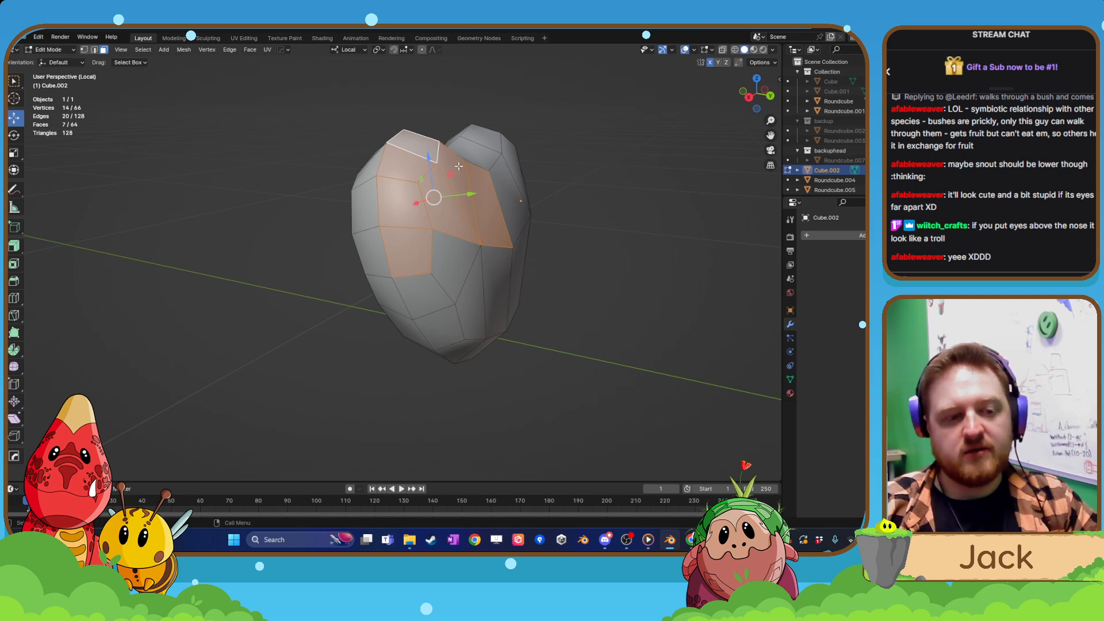
Add the rear faces across the upper notch and over the -X lobe to the selection.
{"action": "middle_click_drag", "start_coordinate": [459, 167], "coordinate": [438, 195]}
{"action": "left_click", "coordinate": [431, 187], "text": "shift"}
{"action": "left_click", "coordinate": [460, 178], "text": "shift"}
{"action": "left_click", "coordinate": [494, 163], "text": "shift"}
{"action": "left_click", "coordinate": [517, 130], "text": "shift"}
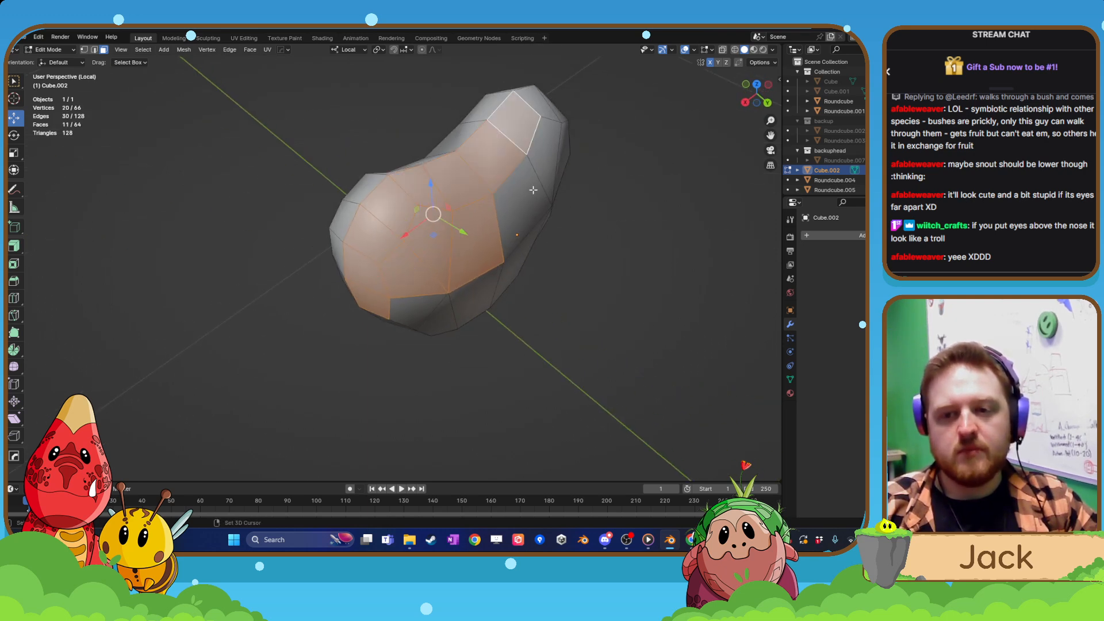
{"action": "left_click", "coordinate": [528, 195], "text": "shift"}
{"action": "left_click", "coordinate": [545, 159], "text": "shift"}
{"action": "middle_click_drag", "start_coordinate": [525, 257], "coordinate": [514, 187]}
{"action": "middle_click_drag", "start_coordinate": [496, 330], "coordinate": [503, 248], "text": "shift"}
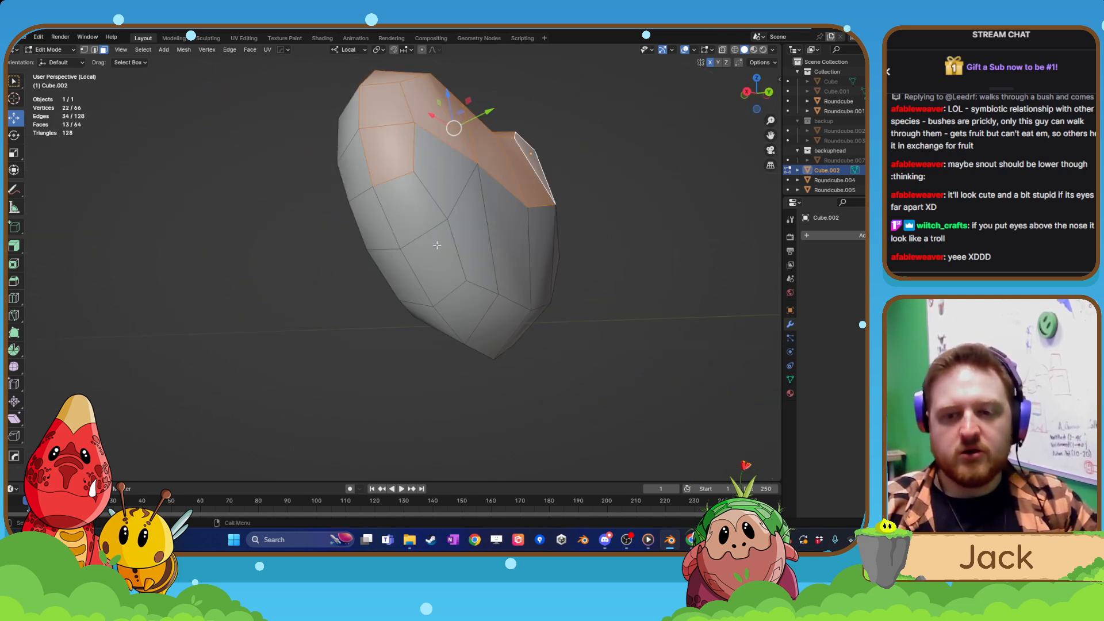
Add the lower rear faces on the +X side, down to the bottom tip, to the selection.
{"action": "left_click", "coordinate": [441, 175], "text": "shift"}
{"action": "left_click", "coordinate": [412, 208], "text": "shift"}
{"action": "left_click", "coordinate": [432, 260], "text": "shift"}
{"action": "left_click", "coordinate": [470, 226], "text": "shift"}
{"action": "left_click", "coordinate": [467, 305], "text": "shift"}
{"action": "left_click", "coordinate": [497, 322], "text": "shift"}
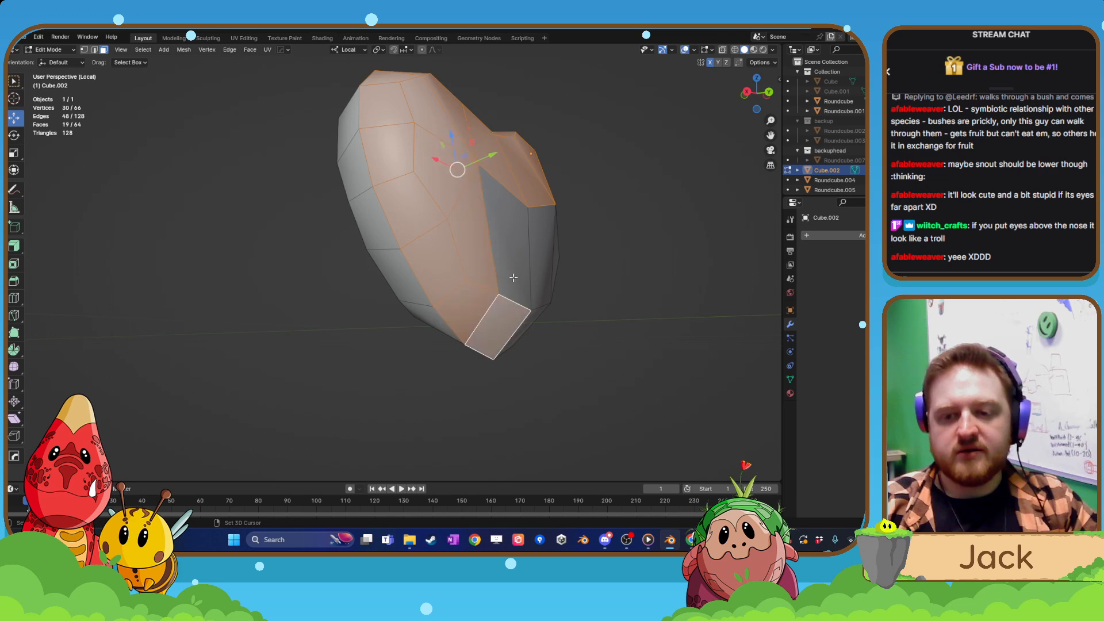
{"action": "left_click", "coordinate": [513, 278], "text": "shift"}
Add the lower back faces on the -X half of the snout piece to the selection.
{"action": "middle_click_drag", "start_coordinate": [513, 278], "coordinate": [434, 291]}
{"action": "left_click", "coordinate": [497, 325], "text": "shift"}
{"action": "left_click", "coordinate": [514, 286], "text": "shift"}
{"action": "left_click", "coordinate": [533, 293], "text": "shift"}
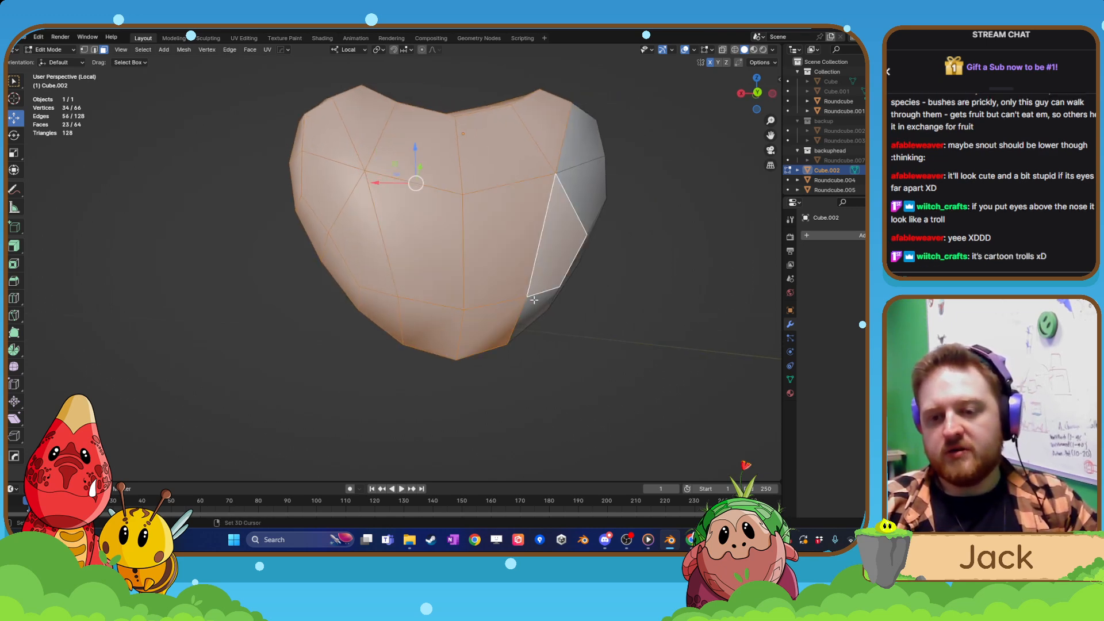
{"action": "left_click", "coordinate": [534, 299], "text": "shift"}
Add the remaining rear faces along the -X side, up to the top of its lobe, to the selection.
{"action": "middle_click_drag", "start_coordinate": [534, 300], "coordinate": [435, 284]}
{"action": "left_click", "coordinate": [443, 299], "text": "shift"}
{"action": "left_click", "coordinate": [464, 237], "text": "shift"}
{"action": "left_click", "coordinate": [479, 167], "text": "shift"}
{"action": "left_click", "coordinate": [438, 162], "text": "shift"}
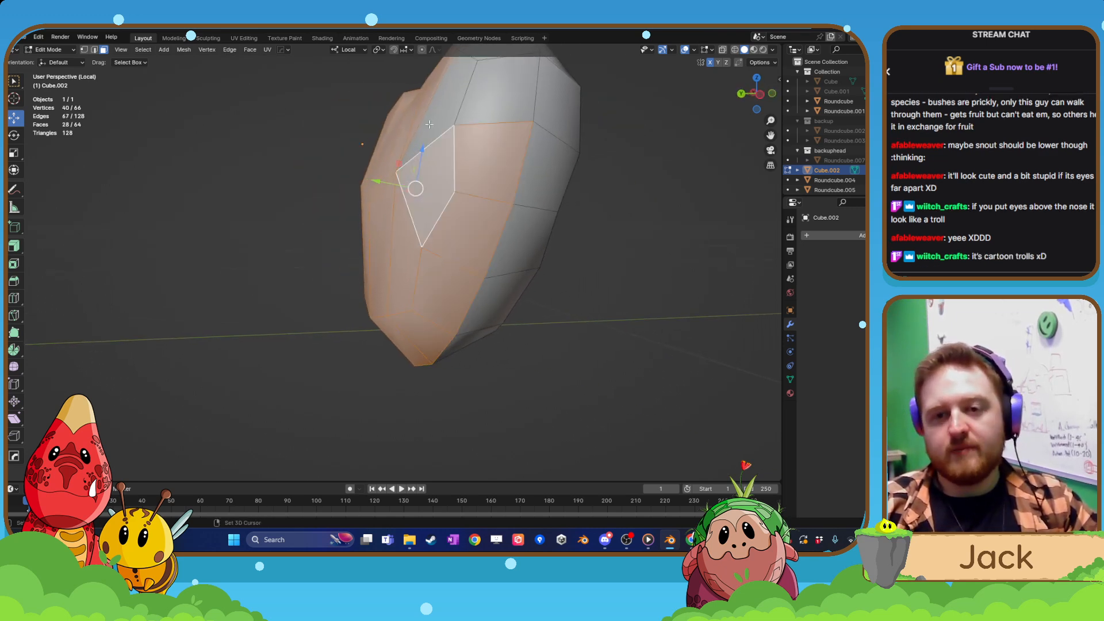
{"action": "left_click", "coordinate": [429, 123], "text": "shift"}
{"action": "middle_click_drag", "start_coordinate": [432, 118], "coordinate": [405, 226], "text": "shift"}
{"action": "left_click", "coordinate": [455, 215], "text": "shift"}
{"action": "left_click", "coordinate": [460, 161], "text": "shift"}
{"action": "left_click", "coordinate": [452, 145], "text": "shift"}
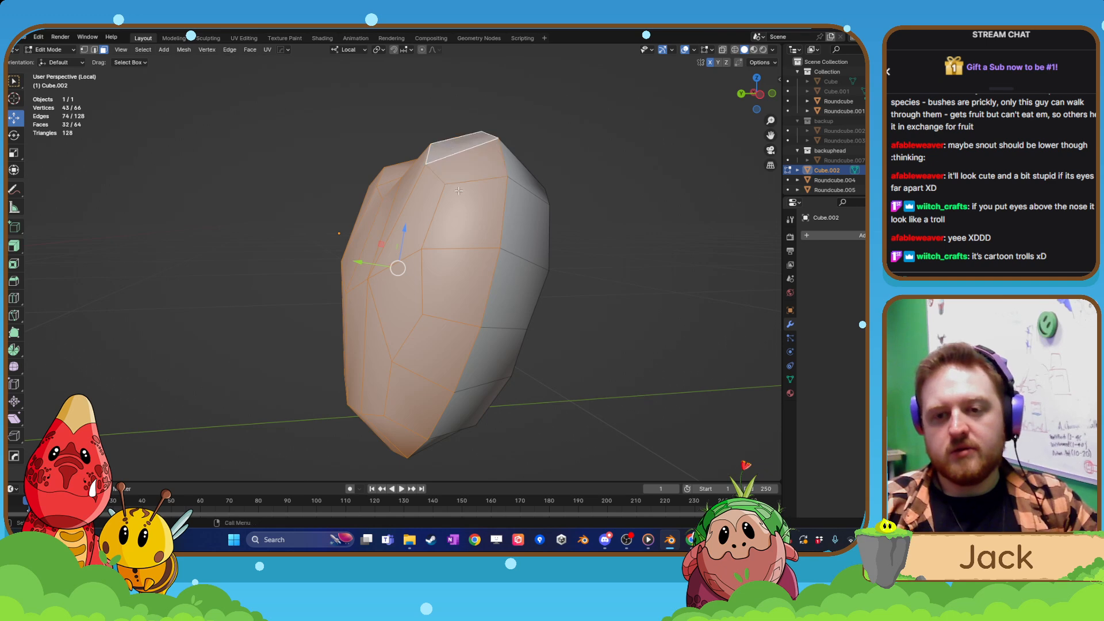
Delete the selected rear faces of the snout piece and return to the full scene in Object Mode.
{"action": "key", "text": "x"}
{"action": "left_click", "coordinate": [459, 191]}
{"action": "middle_click_drag", "start_coordinate": [459, 192], "coordinate": [502, 263]}
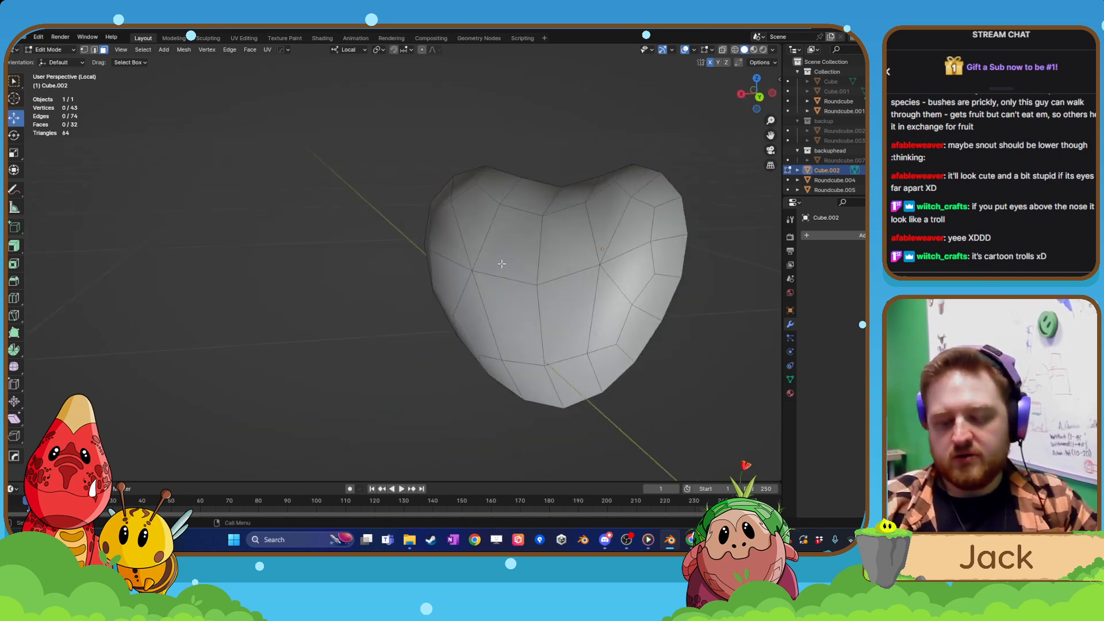
{"action": "key", "text": "KP_Divide"}
{"action": "key", "text": "Tab"}
{"action": "left_click", "coordinate": [427, 243]}
{"action": "scroll", "coordinate": [397, 284], "scroll_direction": "down", "scroll_amount": 1}
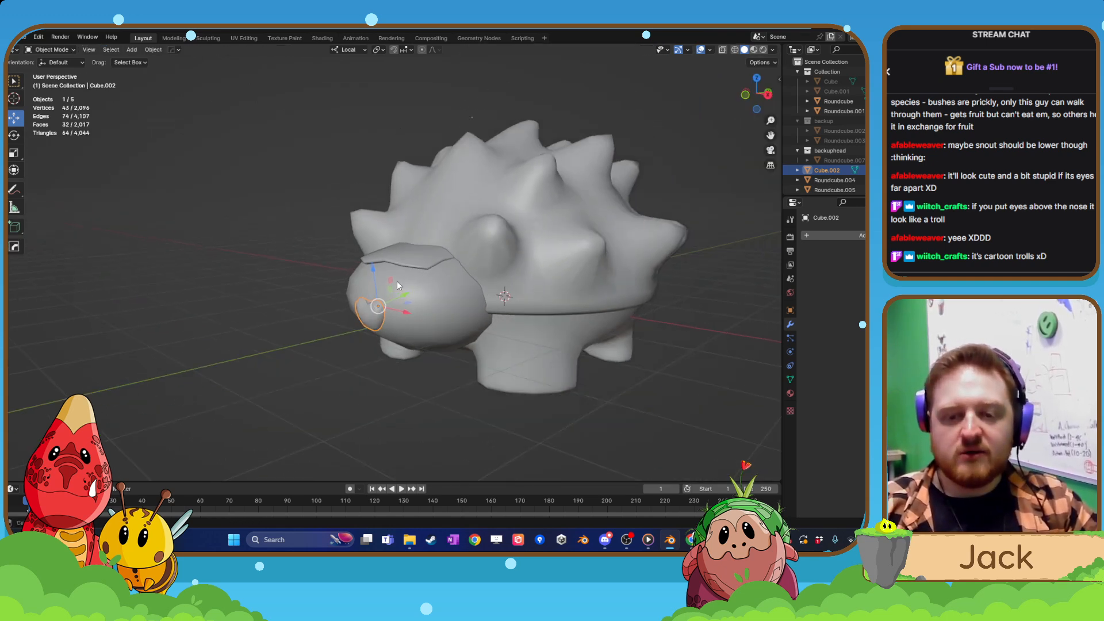
Move the snout piece about 0.029 m along its local Y axis into the front of the head.
{"action": "middle_click_drag", "start_coordinate": [397, 286], "coordinate": [350, 295]}
{"action": "scroll", "coordinate": [350, 294], "scroll_direction": "up", "scroll_amount": 3}
{"action": "middle_click_drag", "start_coordinate": [354, 340], "coordinate": [360, 288], "text": "shift"}
{"action": "scroll", "coordinate": [361, 289], "scroll_direction": "up", "scroll_amount": 3}
{"action": "left_click_drag", "start_coordinate": [395, 305], "coordinate": [404, 302]}
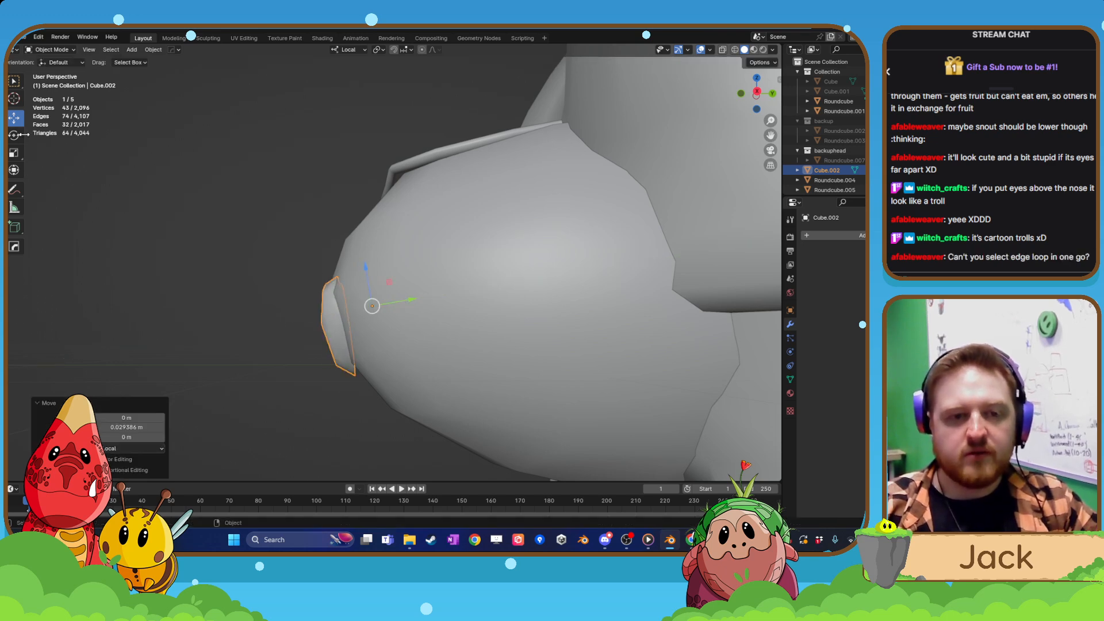
Rotate the snout piece slightly about its local X axis to follow the slope of the head's front.
{"action": "left_click", "coordinate": [19, 134]}
{"action": "left_click_drag", "start_coordinate": [369, 344], "coordinate": [376, 343]}
{"action": "left_click", "coordinate": [313, 326]}
{"action": "scroll", "coordinate": [322, 328], "scroll_direction": "down", "scroll_amount": 3}
{"action": "middle_click_drag", "start_coordinate": [334, 332], "coordinate": [313, 322]}
{"action": "left_click", "coordinate": [379, 328]}
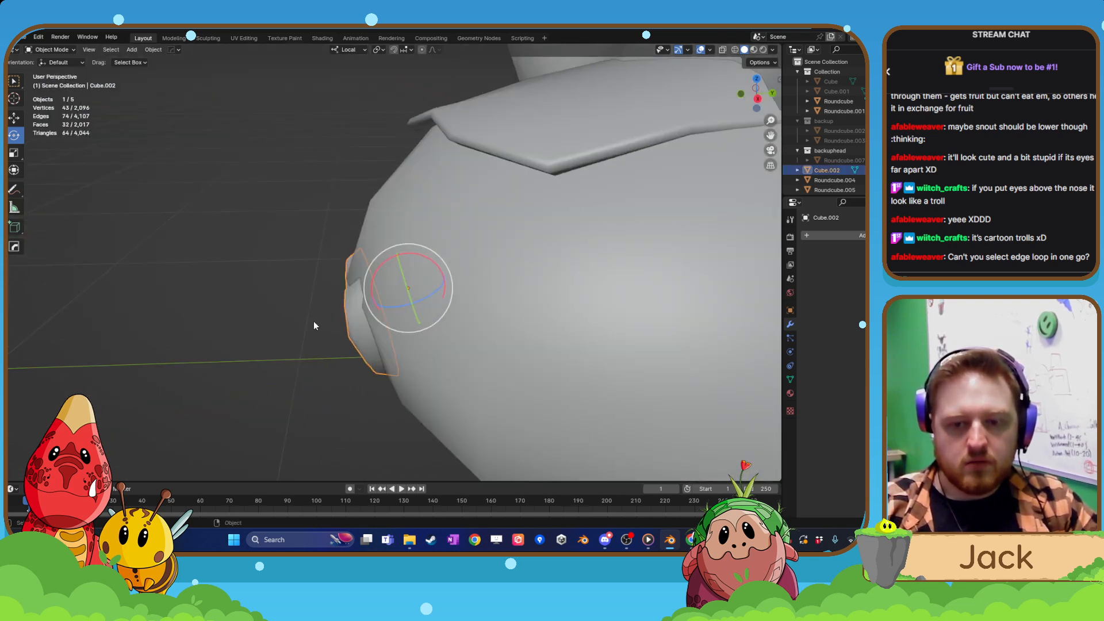
In the side view, move the snout piece about -0.11 m in Y and -0.05 m in Z, clear of the head.
{"action": "key", "text": "ctrl+KP_3"}
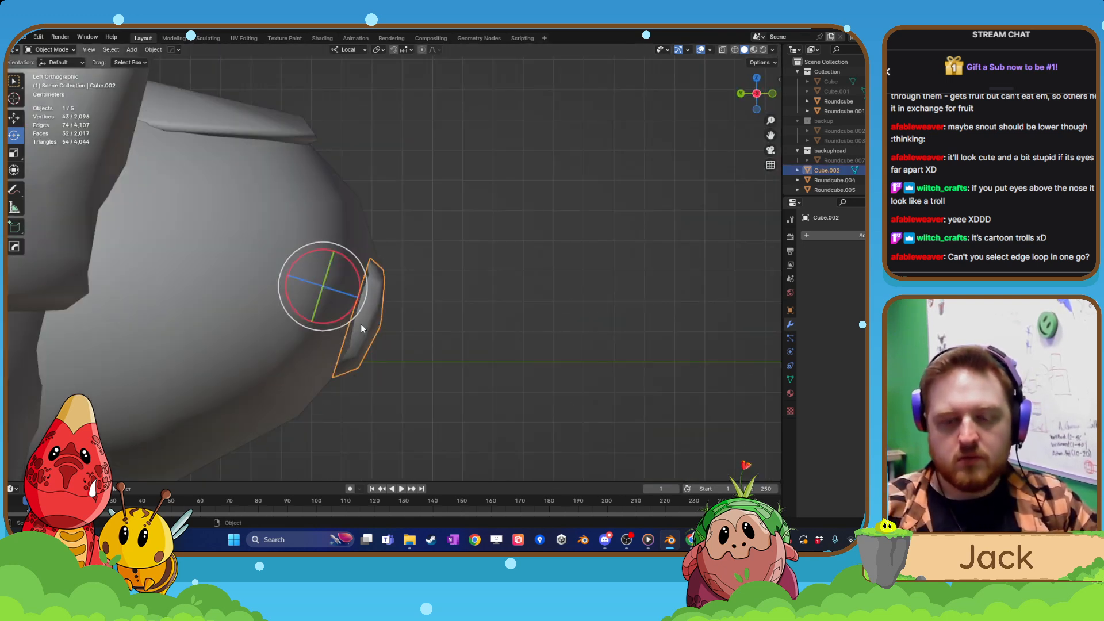
{"action": "scroll", "coordinate": [362, 325], "scroll_direction": "up", "scroll_amount": 3}
{"action": "key", "text": "Tab"}
{"action": "left_click", "coordinate": [352, 312]}
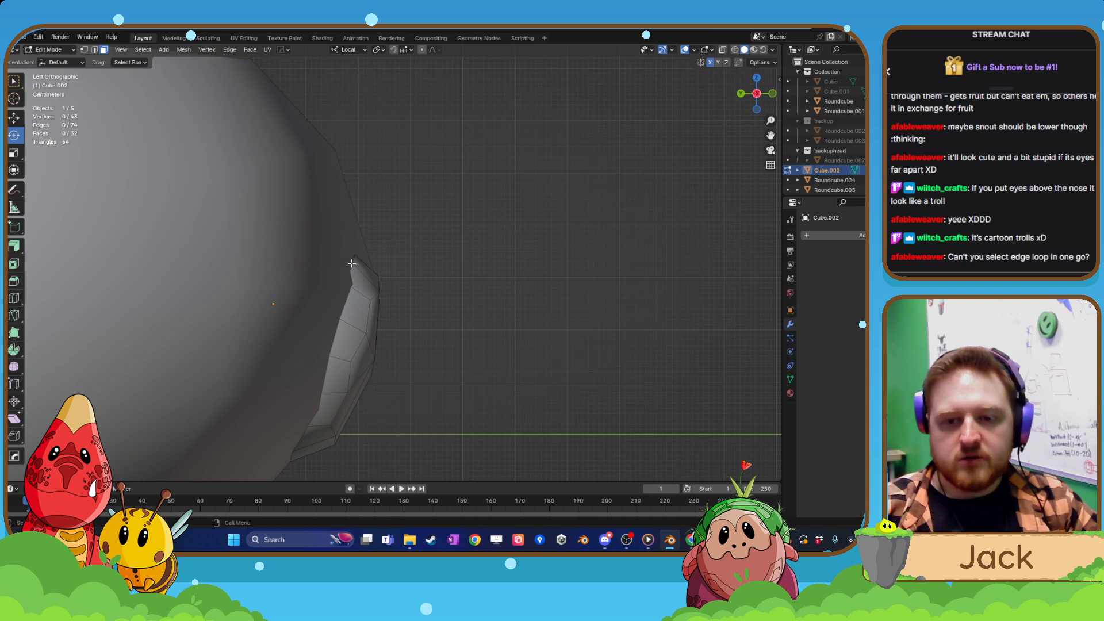
{"action": "key", "text": "Tab"}
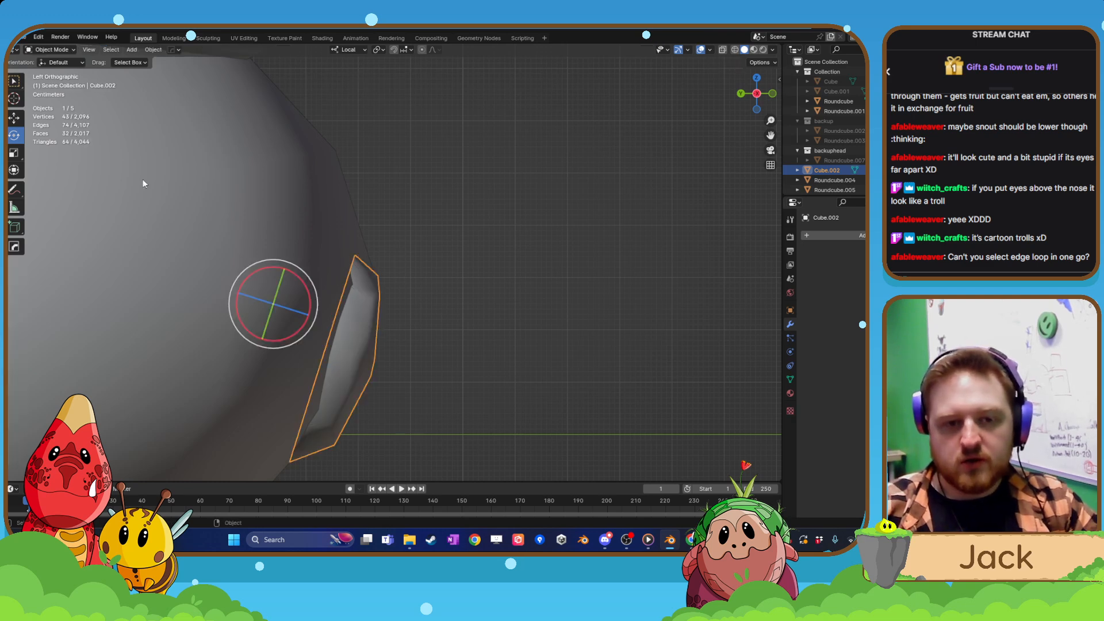
{"action": "left_click", "coordinate": [19, 122]}
{"action": "left_click_drag", "start_coordinate": [288, 313], "coordinate": [346, 339]}
Select the open rear edge loop of the snout piece and fill it with a face.
{"action": "key", "text": "Tab"}
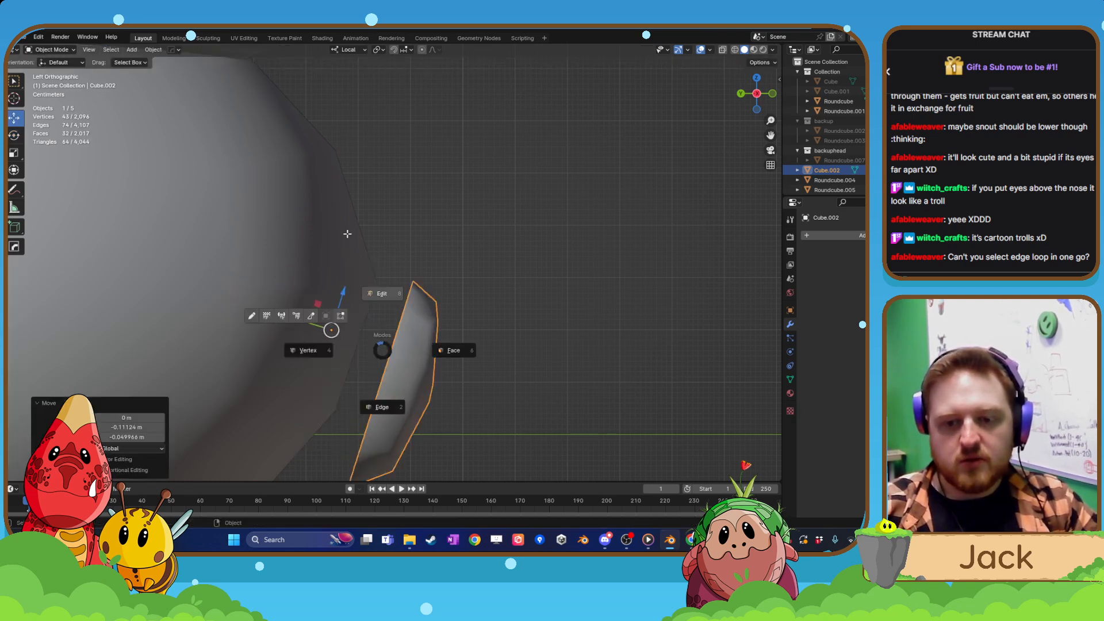
{"action": "left_click", "coordinate": [93, 49]}
{"action": "left_click", "coordinate": [387, 364], "text": "alt"}
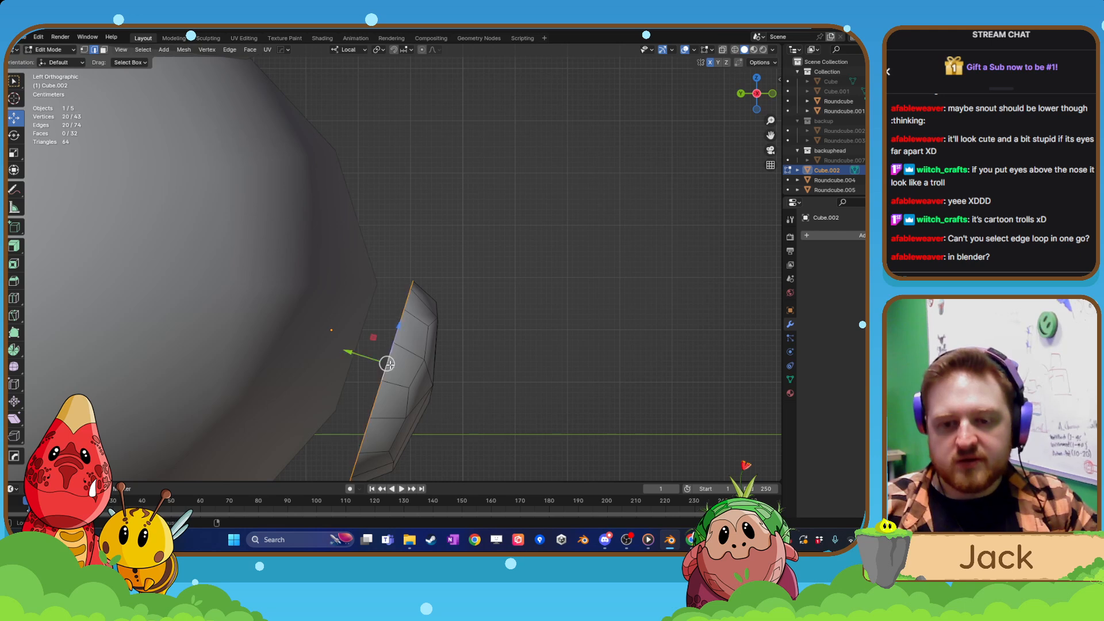
{"action": "left_click_drag", "start_coordinate": [387, 364], "coordinate": [371, 354]}
{"action": "key", "text": "Tab"}
Move the closed snout piece back about 0.10 m so its rear side sinks into the head's front.
{"action": "key", "text": "g"}
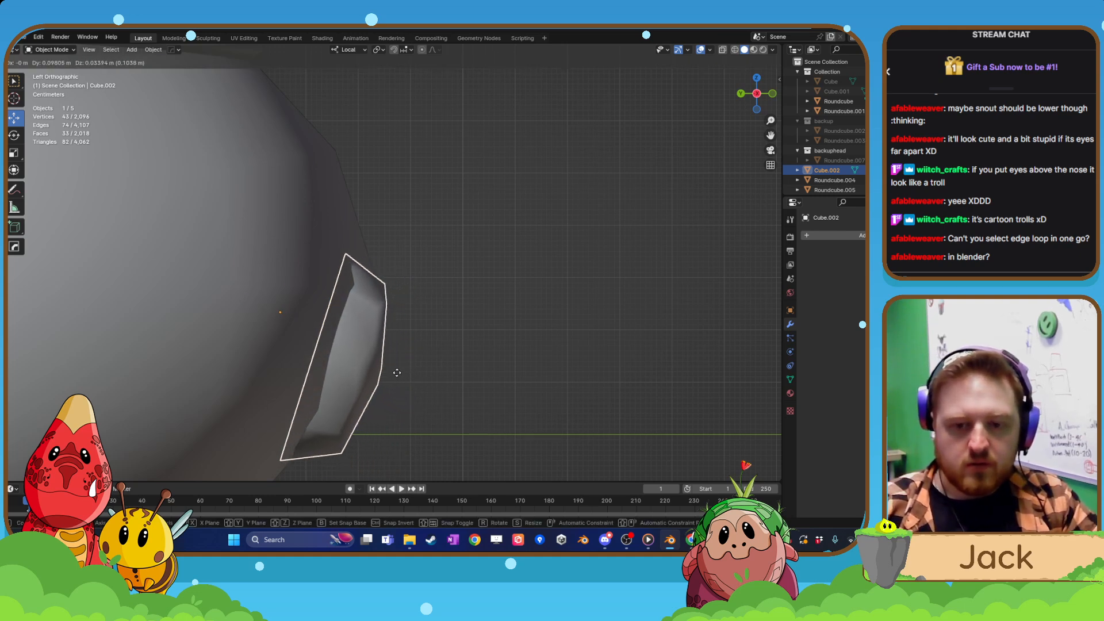
{"action": "left_click", "coordinate": [395, 372]}
{"action": "left_click", "coordinate": [473, 368]}
{"action": "scroll", "coordinate": [474, 369], "scroll_direction": "down", "scroll_amount": 3}
{"action": "middle_click_drag", "start_coordinate": [473, 369], "coordinate": [394, 346]}
{"action": "scroll", "coordinate": [505, 376], "scroll_direction": "down", "scroll_amount": 4}
{"action": "scroll", "coordinate": [402, 370], "scroll_direction": "up", "scroll_amount": 4}
Raise the centre edge of the snout's upper notch about 0.024 m along local Z with smooth proportional editing at size 0.135.
{"action": "left_click", "coordinate": [357, 340]}
{"action": "key", "text": "Tab"}
{"action": "scroll", "coordinate": [293, 290], "scroll_direction": "up", "scroll_amount": 2}
{"action": "left_click", "coordinate": [317, 366]}
{"action": "middle_click_drag", "start_coordinate": [317, 366], "coordinate": [714, 99]}
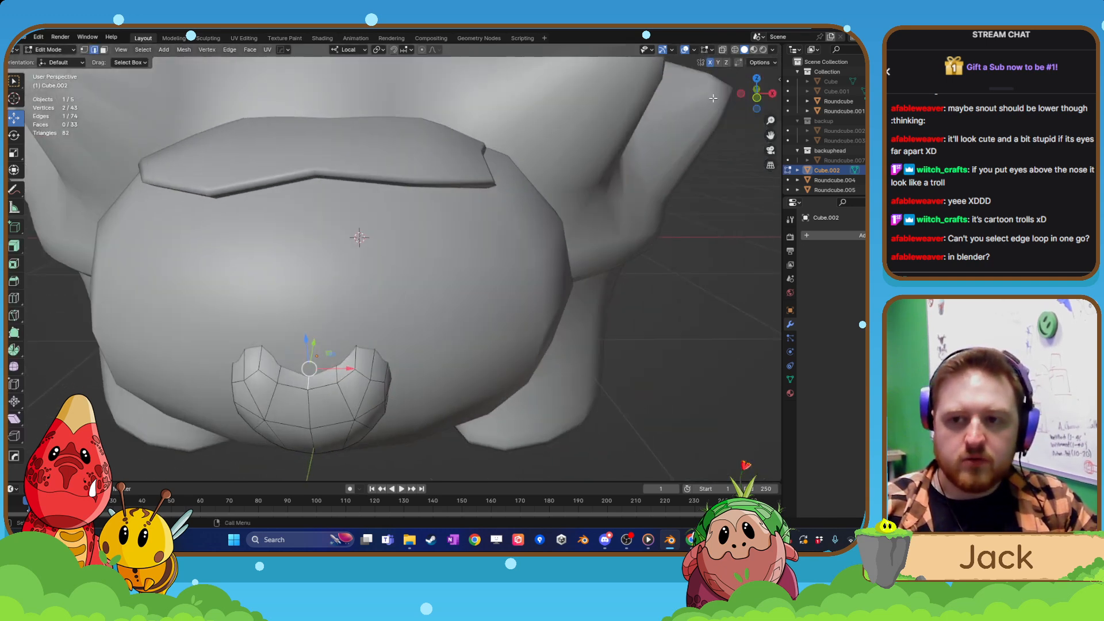
{"action": "left_click", "coordinate": [422, 50]}
{"action": "scroll", "coordinate": [357, 259], "scroll_direction": "up", "scroll_amount": 3}
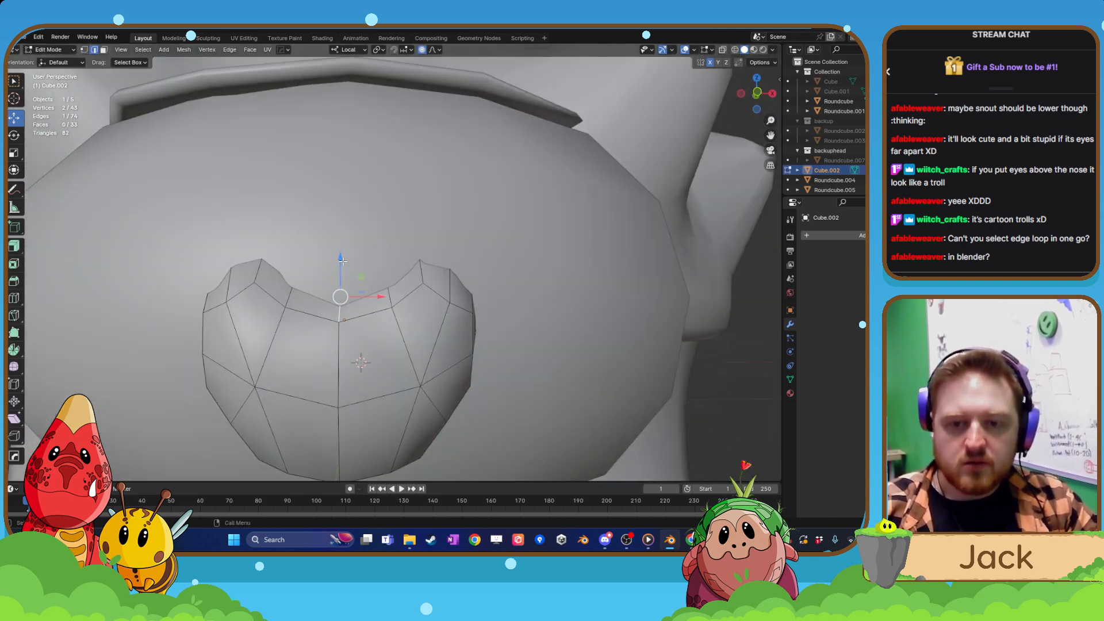
{"action": "key", "text": "g"}
{"action": "scroll", "coordinate": [337, 255], "scroll_direction": "up", "scroll_amount": 19}
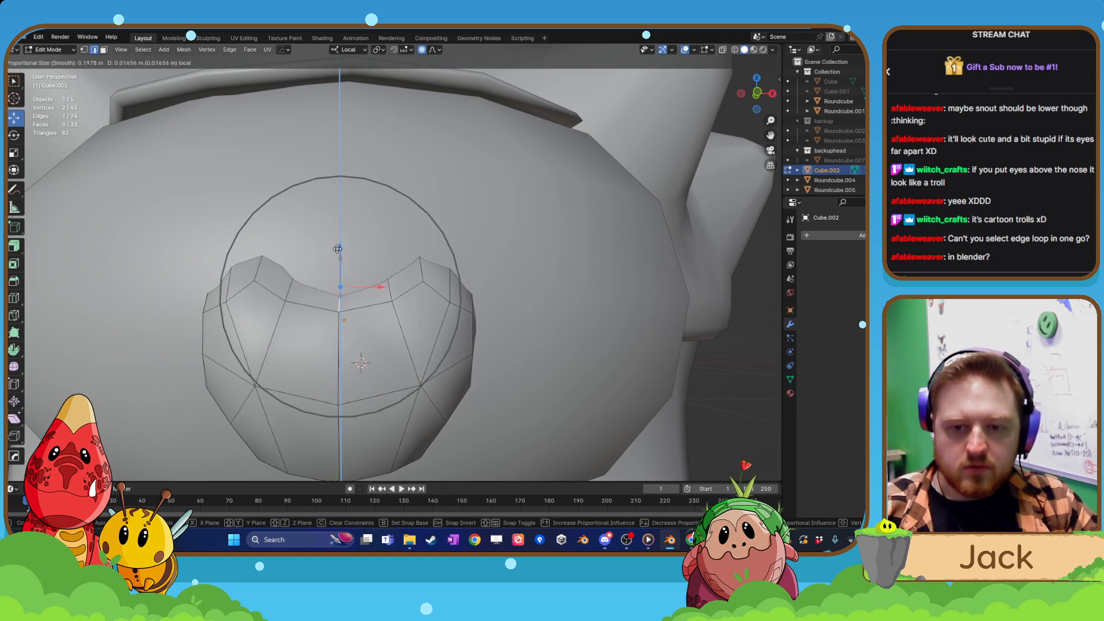
{"action": "scroll", "coordinate": [345, 256], "scroll_direction": "up", "scroll_amount": 4}
{"action": "left_click", "coordinate": [380, 264]}
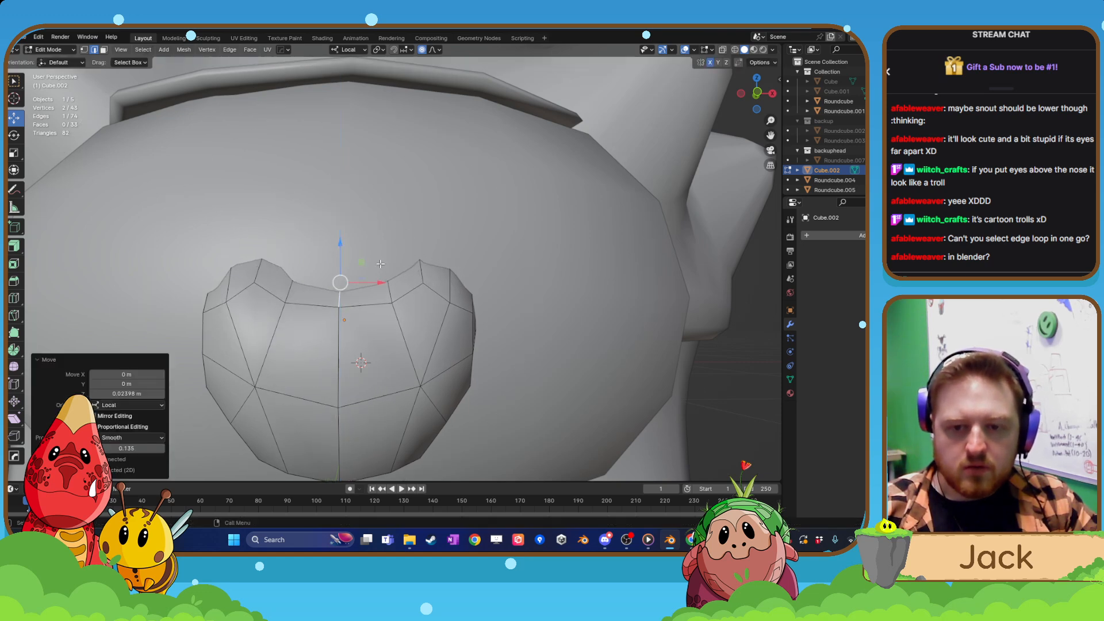
Leave mesh editing and examine the reshaped snout on the whole creature from the front and side.
{"action": "scroll", "coordinate": [382, 270], "scroll_direction": "down", "scroll_amount": 8}
{"action": "key", "text": "Tab"}
{"action": "left_click", "coordinate": [577, 340]}
{"action": "middle_click_drag", "start_coordinate": [577, 340], "coordinate": [506, 357]}
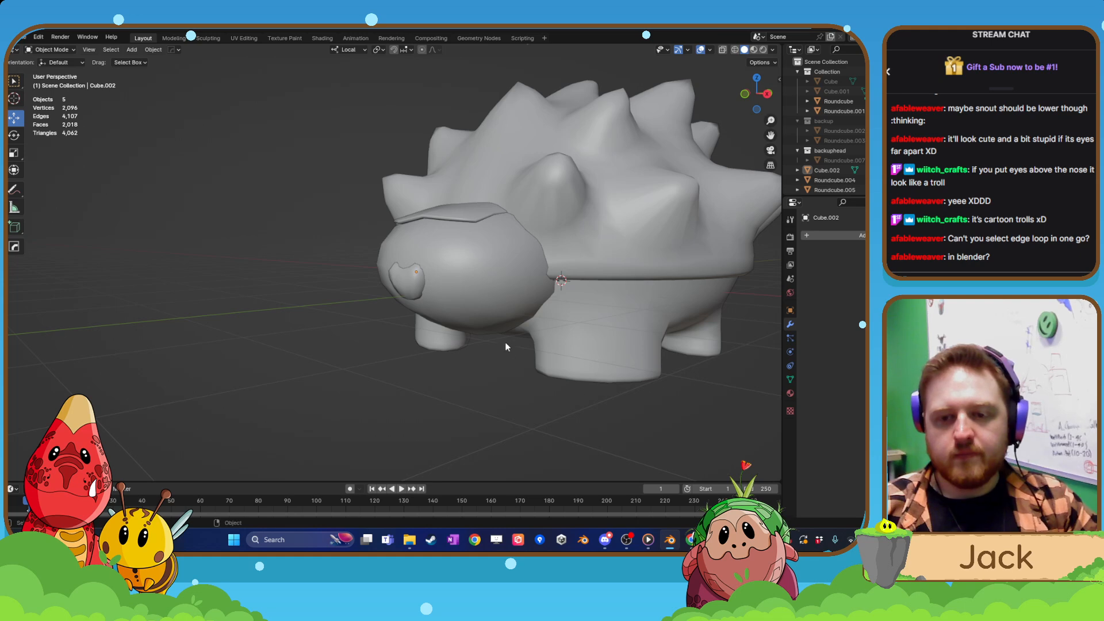
{"action": "middle_click_drag", "start_coordinate": [462, 285], "coordinate": [477, 324], "text": "shift"}
{"action": "scroll", "coordinate": [436, 318], "scroll_direction": "up", "scroll_amount": 4}
{"action": "scroll", "coordinate": [477, 324], "scroll_direction": "down", "scroll_amount": 8}
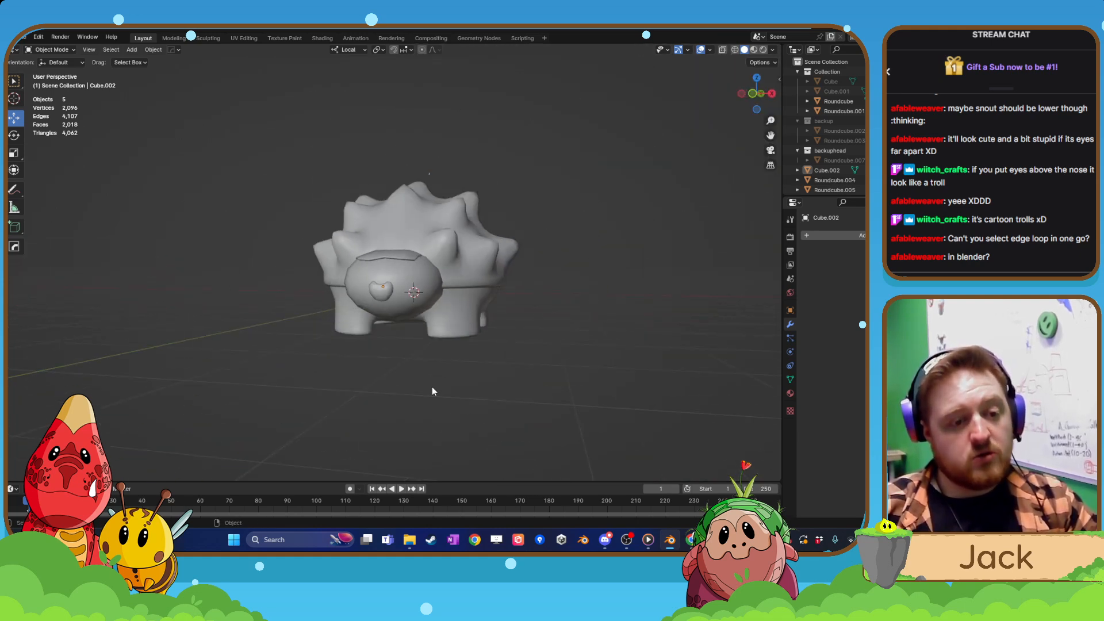
{"action": "scroll", "coordinate": [433, 380], "scroll_direction": "up", "scroll_amount": 8}
Try selecting several edge loops around the head mesh, leaving its geometry unedited.
{"action": "left_click", "coordinate": [450, 353]}
{"action": "key", "text": "Tab"}
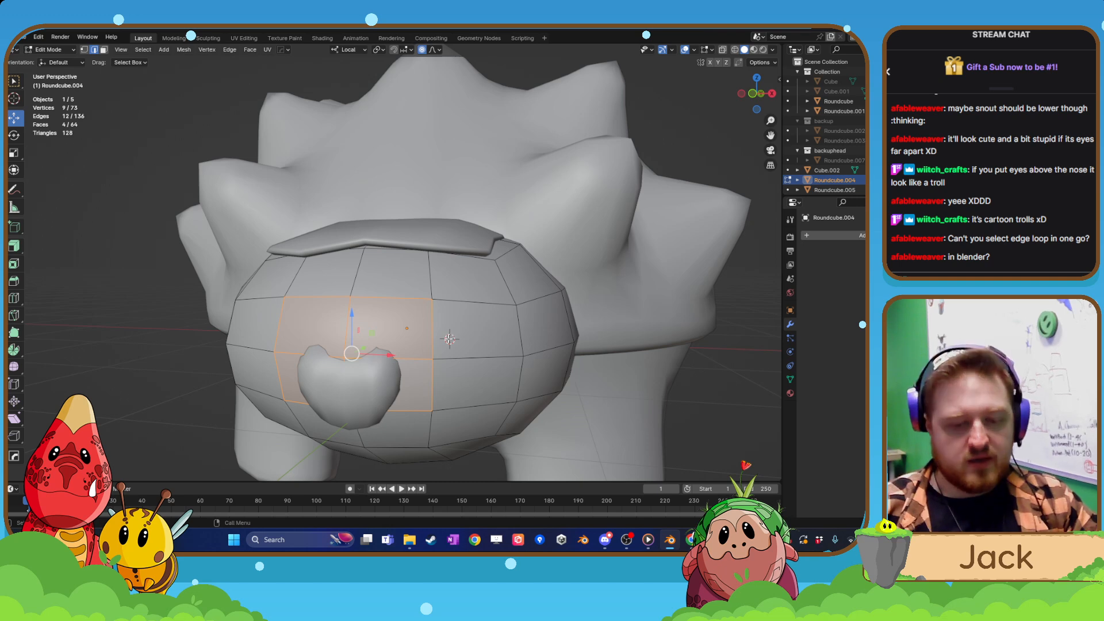
{"action": "key", "text": "alt+a"}
{"action": "left_click", "coordinate": [434, 318], "text": "alt"}
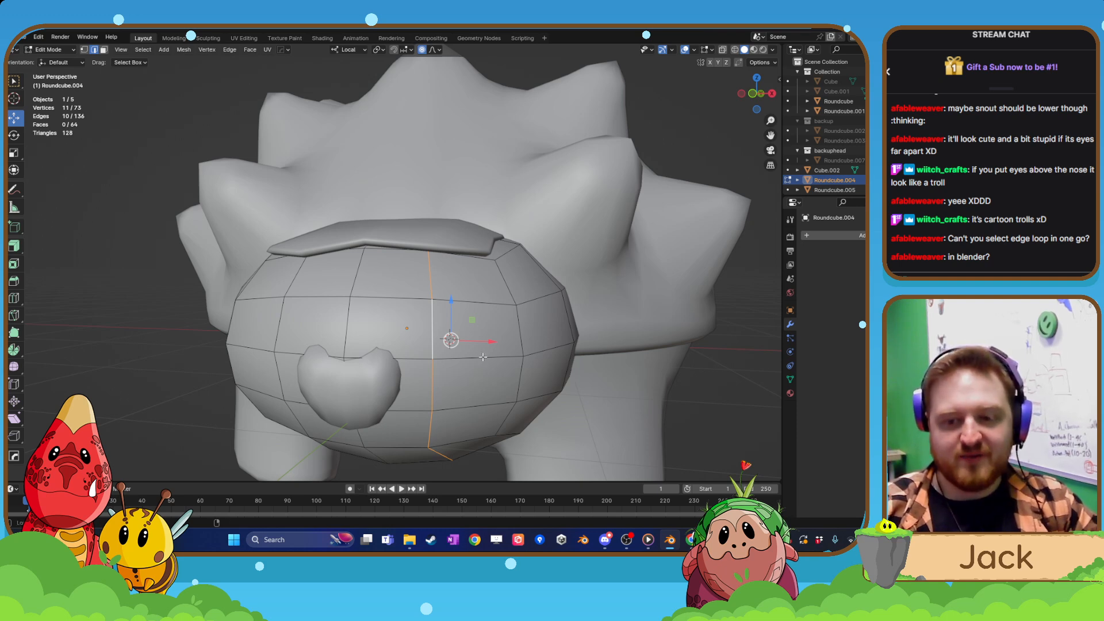
{"action": "left_click", "coordinate": [483, 357], "text": "alt+shift"}
{"action": "left_click", "coordinate": [481, 302], "text": "alt+shift"}
{"action": "left_click", "coordinate": [509, 287], "text": "alt+shift"}
{"action": "left_click", "coordinate": [357, 274], "text": "alt+shift"}
{"action": "scroll", "coordinate": [419, 369], "scroll_direction": "down", "scroll_amount": 2}
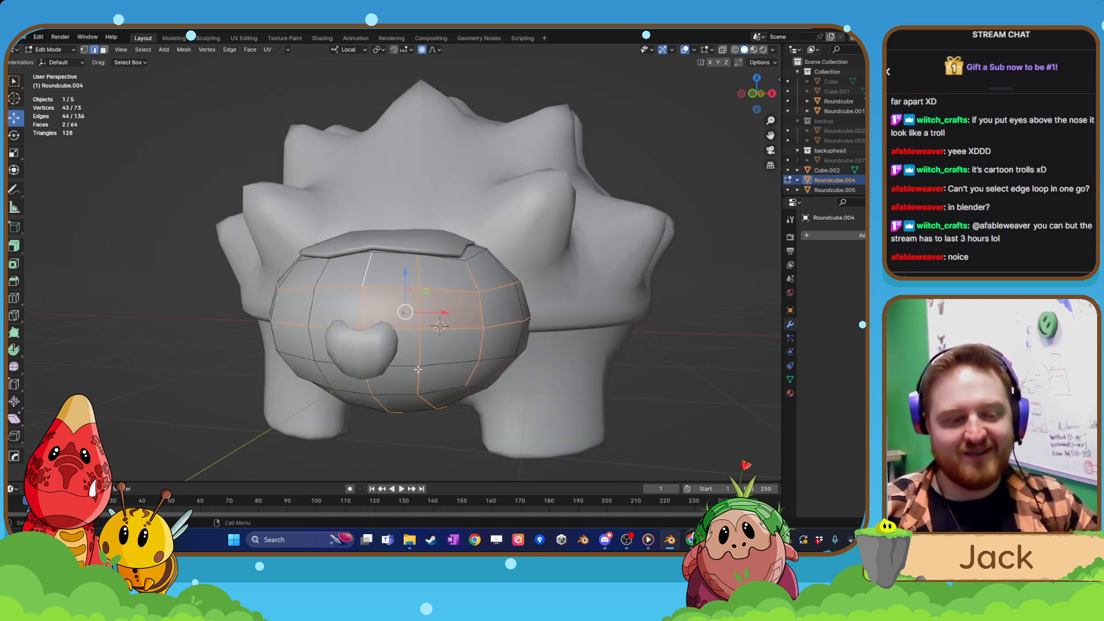
{"action": "left_click", "coordinate": [391, 427]}
{"action": "scroll", "coordinate": [403, 412], "scroll_direction": "down", "scroll_amount": 4}
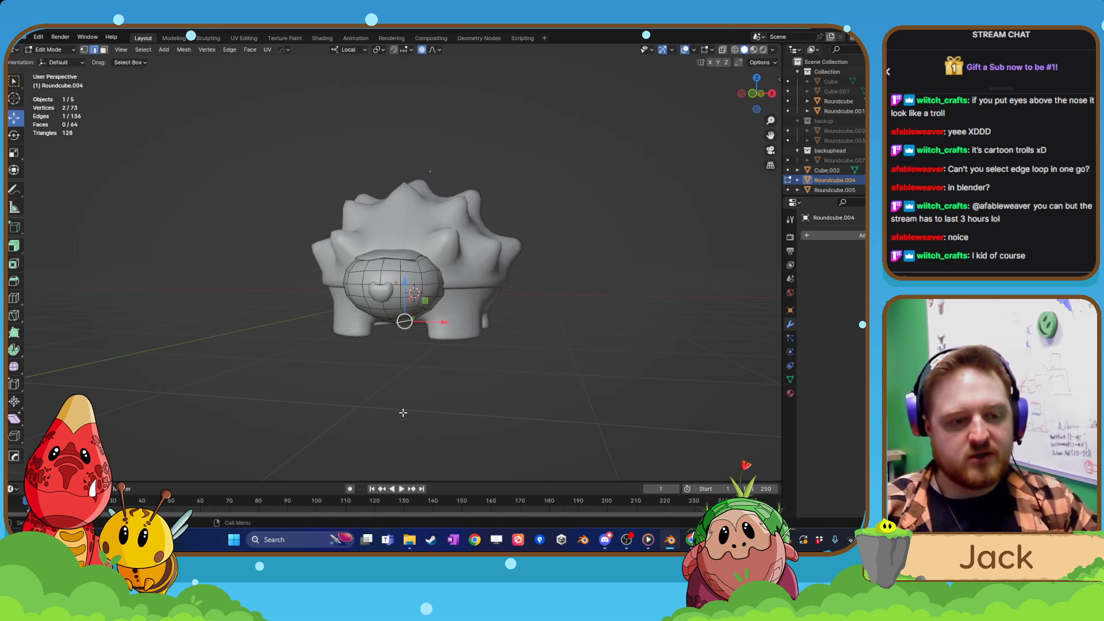
{"action": "scroll", "coordinate": [404, 412], "scroll_direction": "up", "scroll_amount": 6}
{"action": "key", "text": "Tab"}
Examine the creature's head and body from several angles with nothing selected.
{"action": "left_click", "coordinate": [429, 334]}
{"action": "middle_click_drag", "start_coordinate": [409, 380], "coordinate": [328, 389]}
{"action": "left_click", "coordinate": [434, 364]}
{"action": "scroll", "coordinate": [449, 394], "scroll_direction": "down", "scroll_amount": 3}
{"action": "scroll", "coordinate": [463, 385], "scroll_direction": "down", "scroll_amount": 4}
{"action": "left_click", "coordinate": [488, 339]}
{"action": "middle_click_drag", "start_coordinate": [387, 355], "coordinate": [420, 398]}
{"action": "left_click", "coordinate": [420, 398]}
Add a UV sphere with 32 segments, 16 rings and 1 m radius, and move it about -3.81 m along Y.
{"action": "key", "text": "shift+a"}
{"action": "mouse_move", "coordinate": [409, 333]}
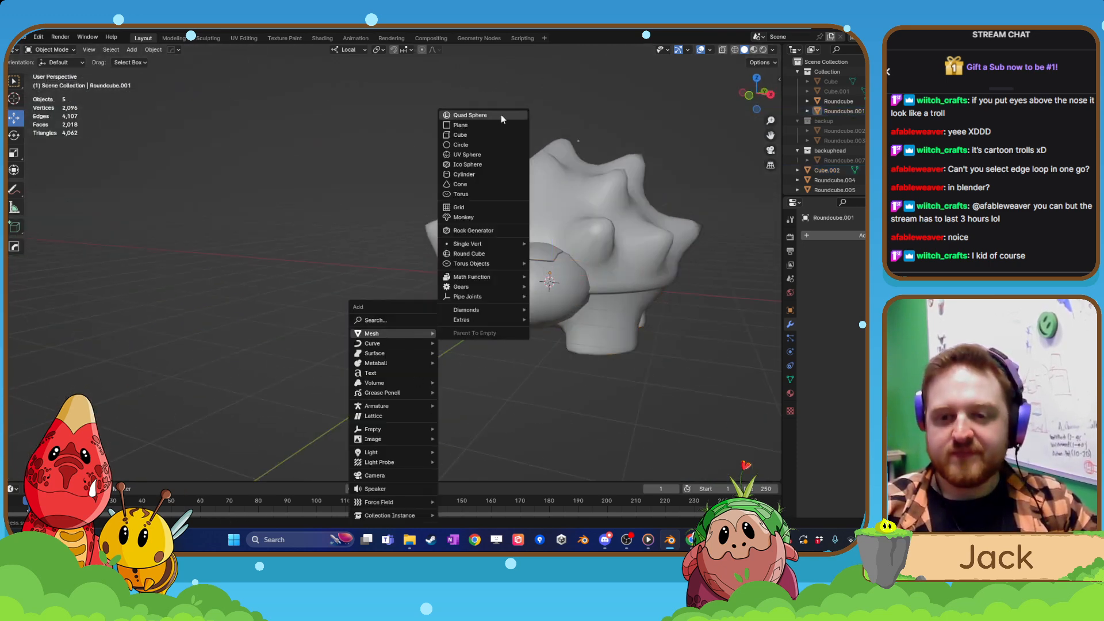
{"action": "left_click", "coordinate": [489, 154]}
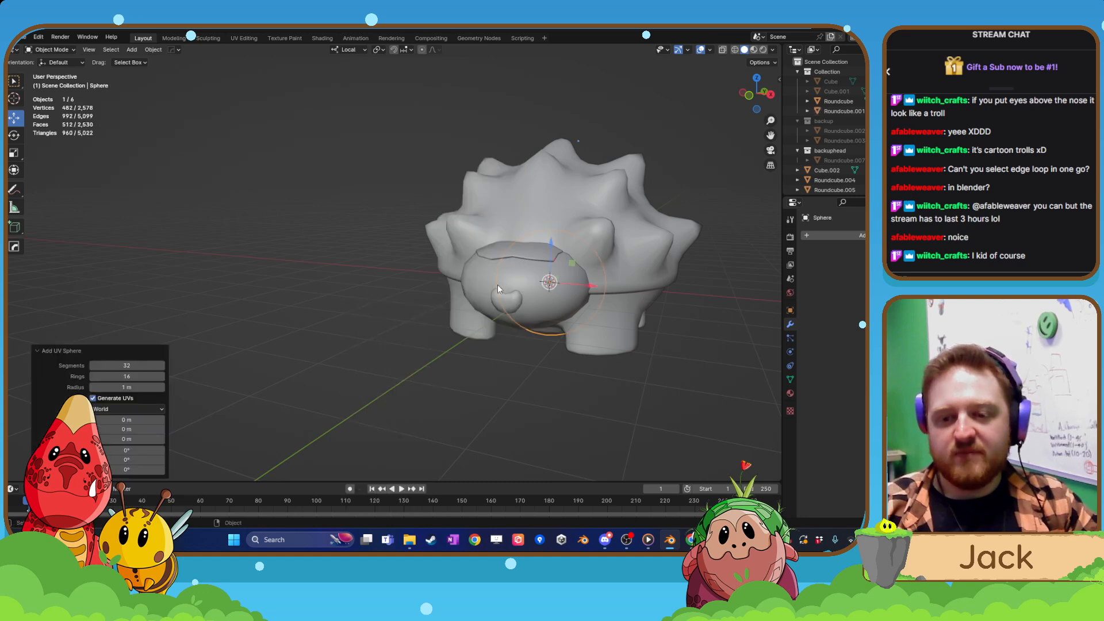
{"action": "scroll", "coordinate": [498, 284], "scroll_direction": "down", "scroll_amount": 2}
{"action": "middle_click_drag", "start_coordinate": [498, 285], "coordinate": [486, 301]}
{"action": "left_click_drag", "start_coordinate": [516, 268], "coordinate": [427, 320]}
{"action": "scroll", "coordinate": [433, 326], "scroll_direction": "up", "scroll_amount": 2}
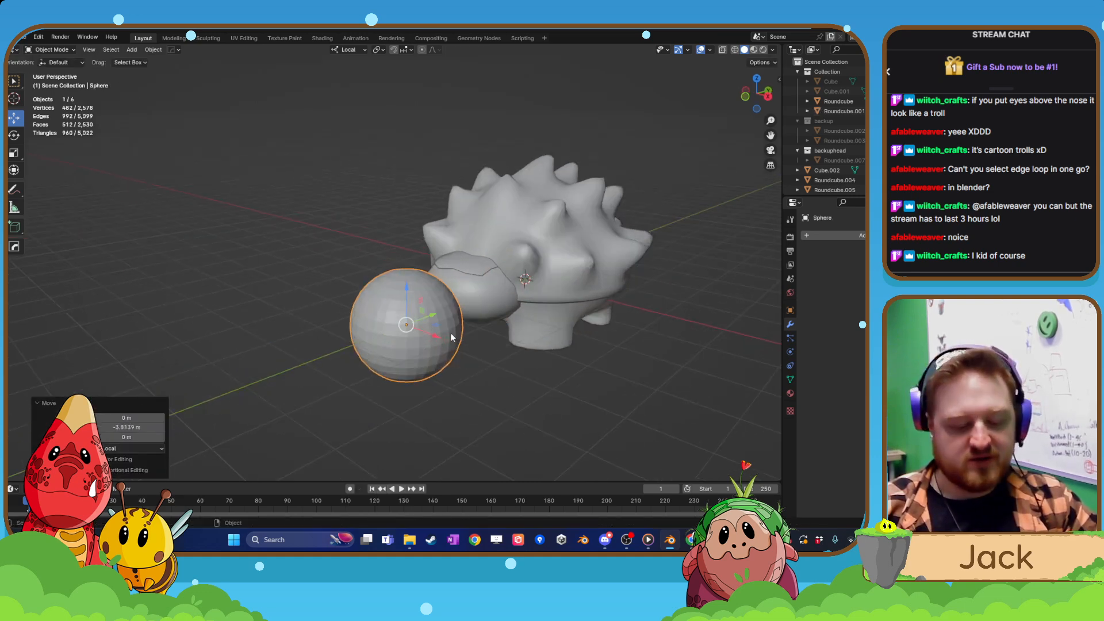
Stretch the sphere to about twice its height along local Z, and scale the whole shape by 0.231.
{"action": "key", "text": "s"}
{"action": "key", "text": "z"}
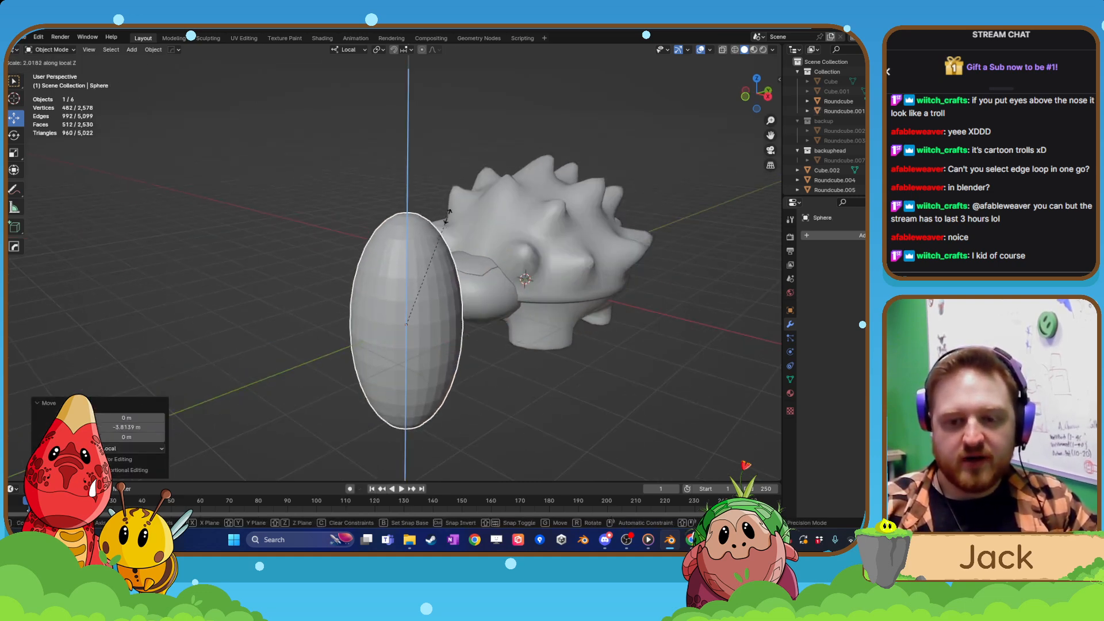
{"action": "left_click", "coordinate": [504, 368]}
{"action": "key", "text": "s"}
{"action": "left_click", "coordinate": [428, 306]}
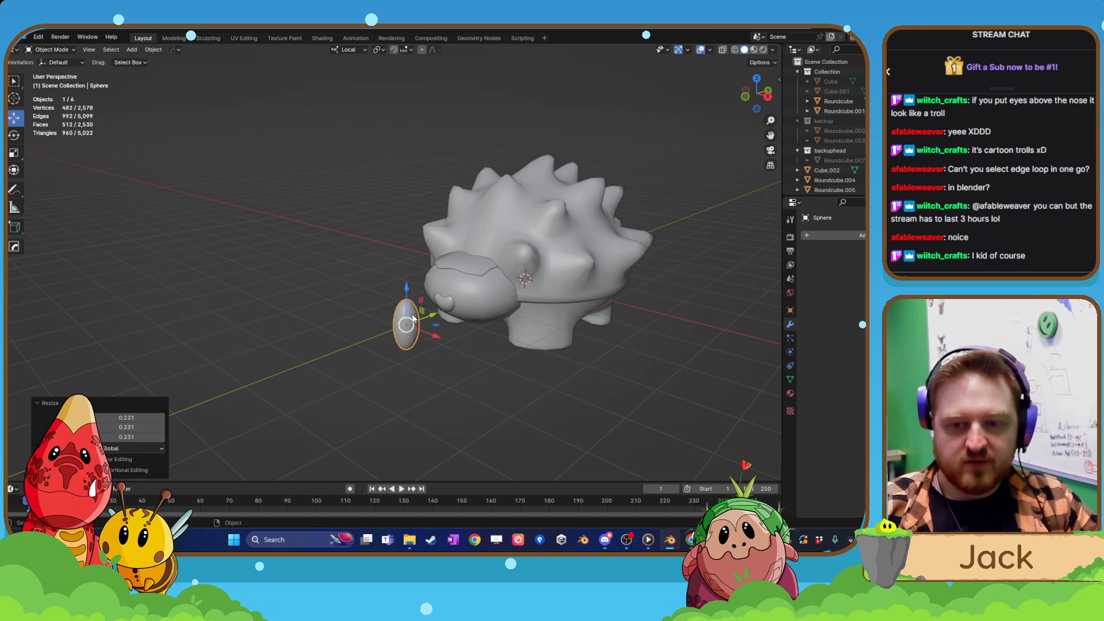
Shrink the ellipsoid further and place it on the head's front as an eye on the +X side of the snout.
{"action": "scroll", "coordinate": [429, 322], "scroll_direction": "up", "scroll_amount": 4}
{"action": "middle_click_drag", "start_coordinate": [442, 424], "coordinate": [409, 400], "text": "shift"}
{"action": "left_click_drag", "start_coordinate": [426, 376], "coordinate": [544, 341]}
{"action": "middle_click_drag", "start_coordinate": [544, 341], "coordinate": [493, 305]}
{"action": "scroll", "coordinate": [486, 343], "scroll_direction": "up", "scroll_amount": 2}
{"action": "key", "text": "s"}
{"action": "left_click", "coordinate": [525, 345]}
{"action": "left_click_drag", "start_coordinate": [484, 292], "coordinate": [483, 278]}
{"action": "left_click_drag", "start_coordinate": [519, 320], "coordinate": [538, 321]}
Scale the ellipsoid eye uniformly by 0.806.
{"action": "left_click", "coordinate": [507, 403]}
{"action": "scroll", "coordinate": [503, 404], "scroll_direction": "down", "scroll_amount": 3}
{"action": "scroll", "coordinate": [489, 402], "scroll_direction": "up", "scroll_amount": 4}
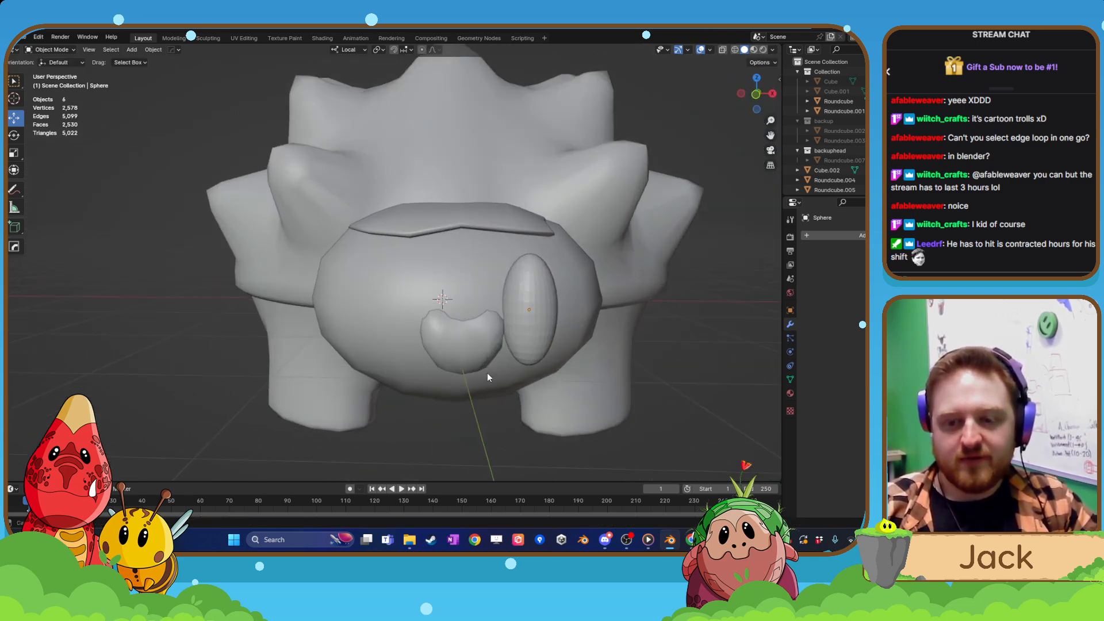
{"action": "middle_click_drag", "start_coordinate": [487, 373], "coordinate": [505, 313], "text": "shift"}
{"action": "left_click", "coordinate": [505, 313]}
{"action": "key", "text": "s"}
{"action": "left_click", "coordinate": [543, 323]}
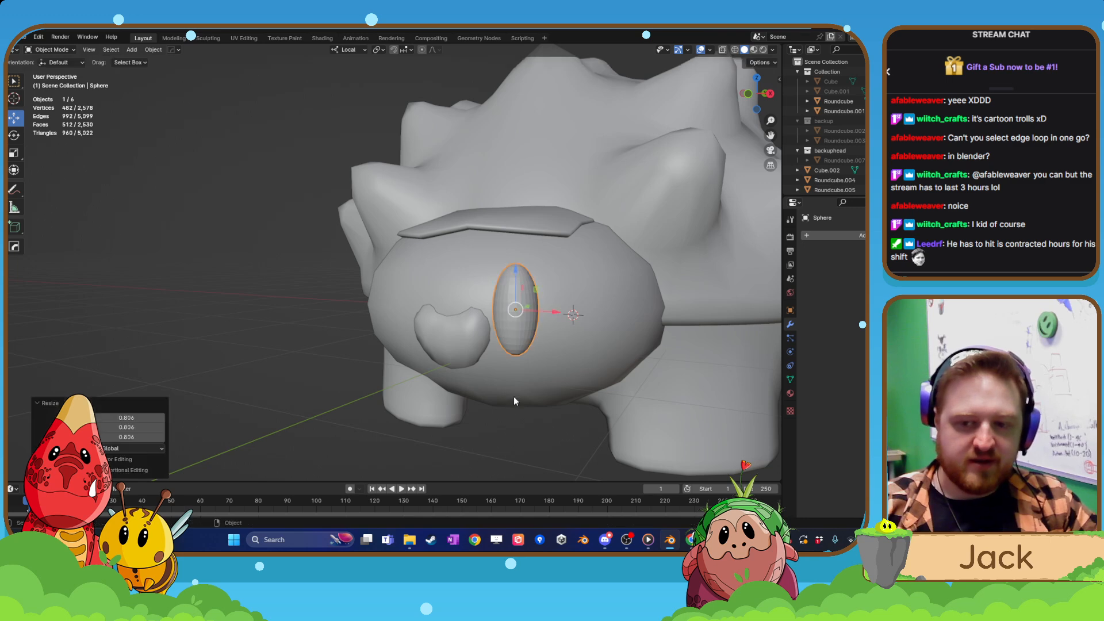
Shift the eye along its local Y axis so that it sits partly embedded in the head's surface.
{"action": "left_click", "coordinate": [513, 395]}
{"action": "scroll", "coordinate": [512, 412], "scroll_direction": "down", "scroll_amount": 2}
{"action": "middle_click_drag", "start_coordinate": [512, 413], "coordinate": [423, 351]}
{"action": "scroll", "coordinate": [540, 424], "scroll_direction": "up", "scroll_amount": 3}
{"action": "left_click", "coordinate": [402, 340]}
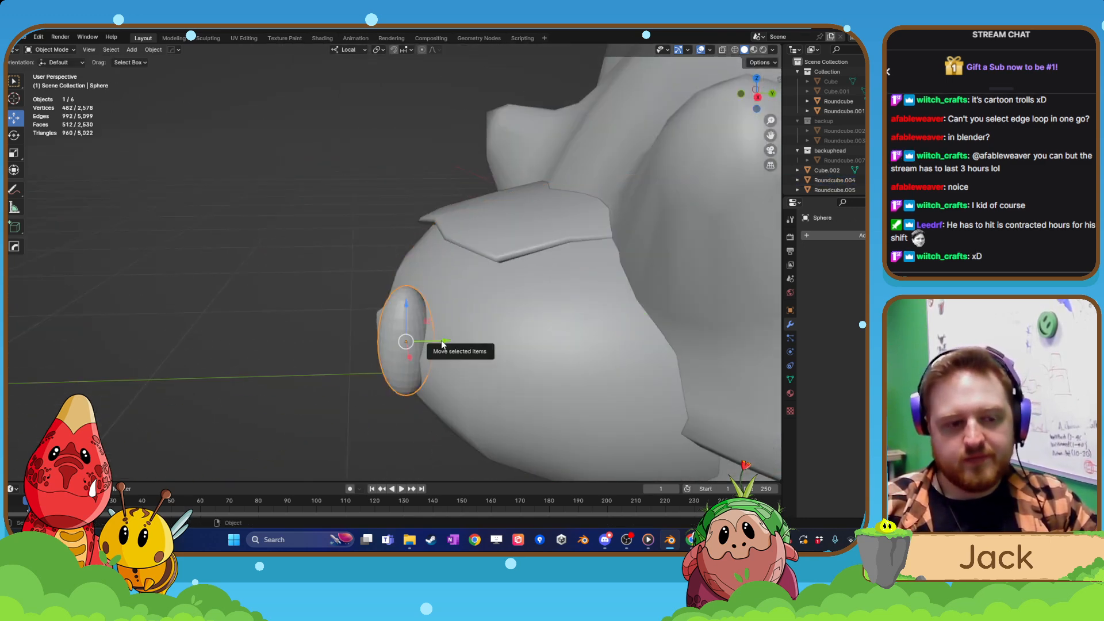
{"action": "left_click_drag", "start_coordinate": [441, 340], "coordinate": [392, 396]}
{"action": "left_click", "coordinate": [394, 392]}
{"action": "scroll", "coordinate": [395, 393], "scroll_direction": "down", "scroll_amount": 4}
{"action": "middle_click_drag", "start_coordinate": [395, 393], "coordinate": [458, 403]}
{"action": "left_click", "coordinate": [430, 410]}
Try tilting the eye by -14.2° in the front view and shifting it about 0.015 m along X, and undo both changes.
{"action": "key", "text": "KP_1"}
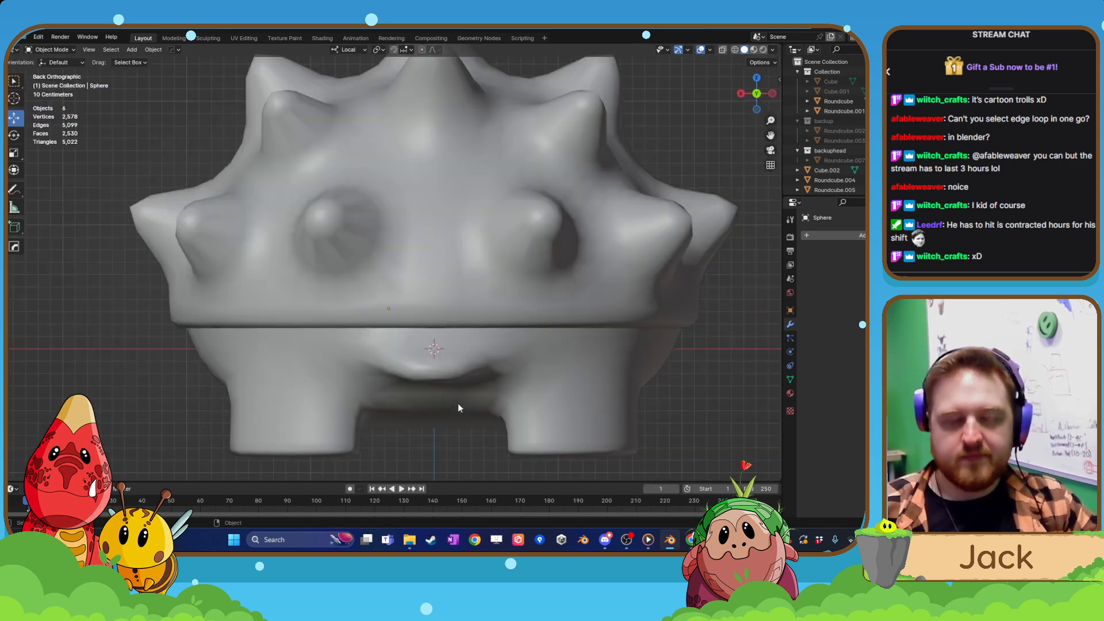
{"action": "scroll", "coordinate": [458, 408], "scroll_direction": "up", "scroll_amount": 4}
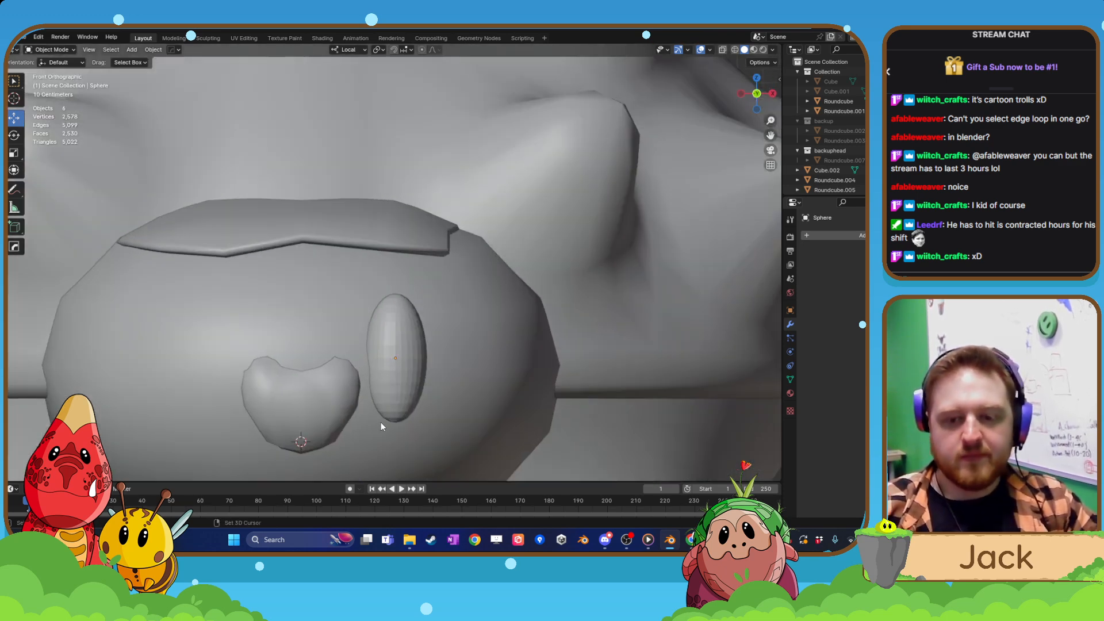
{"action": "left_click", "coordinate": [405, 401]}
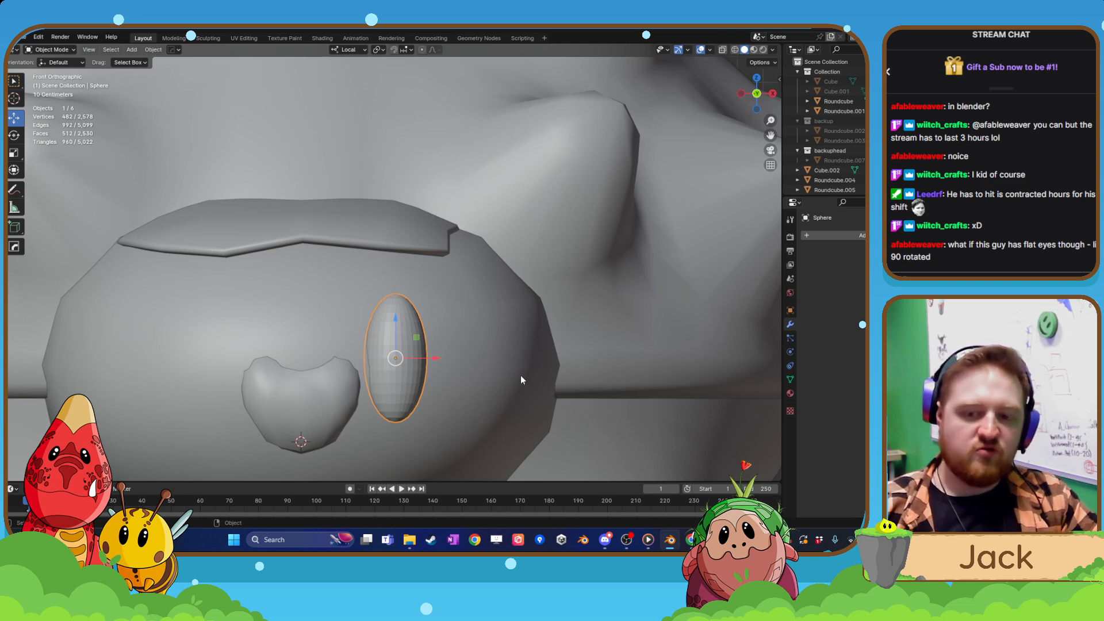
{"action": "key", "text": "r"}
{"action": "left_click", "coordinate": [512, 348]}
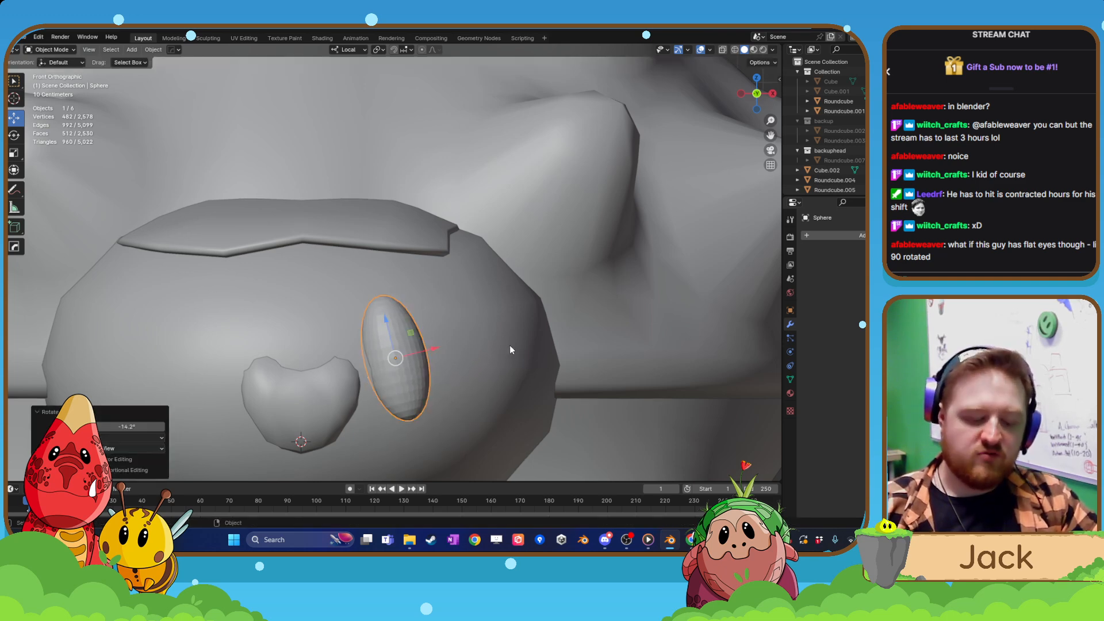
{"action": "key", "text": "g"}
{"action": "left_click", "coordinate": [493, 363]}
{"action": "middle_click_drag", "start_coordinate": [495, 364], "coordinate": [440, 388]}
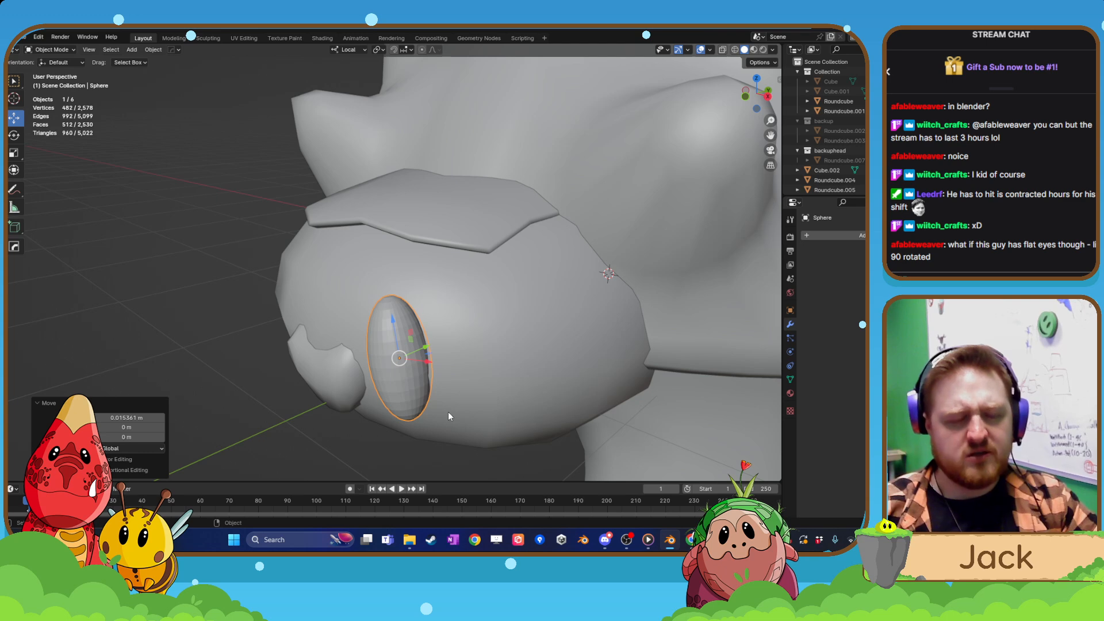
{"action": "key", "text": "ctrl+z"}
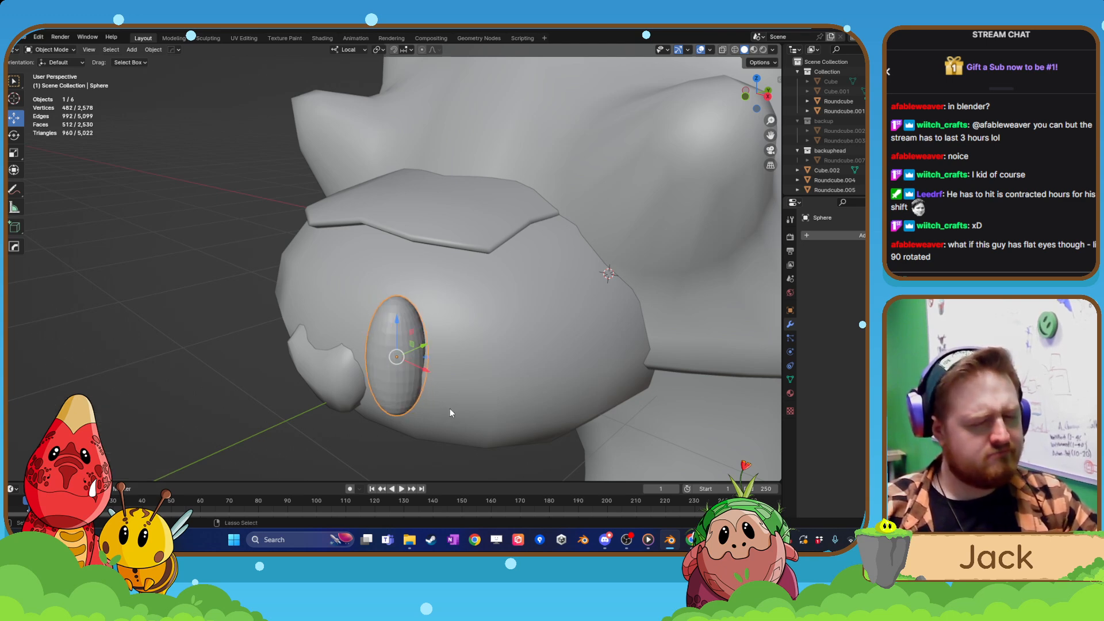
{"action": "middle_click_drag", "start_coordinate": [449, 414], "coordinate": [394, 294]}
{"action": "scroll", "coordinate": [454, 418], "scroll_direction": "up", "scroll_amount": 3}
{"action": "middle_click_drag", "start_coordinate": [394, 293], "coordinate": [409, 275]}
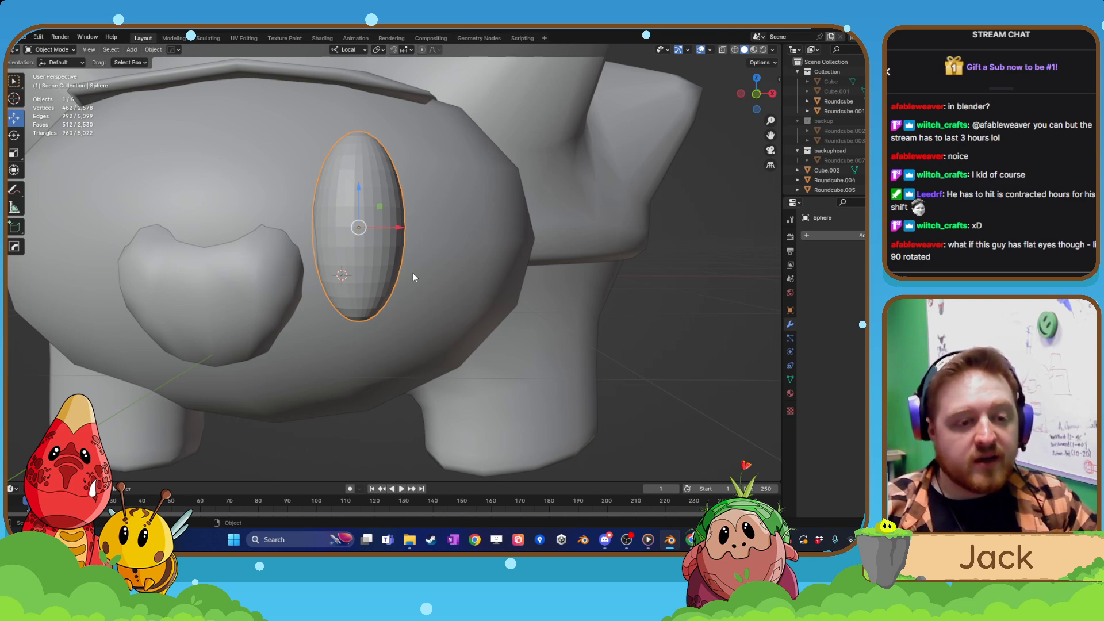
Move the eye about 0.306 m out in front of the head along its local Y axis and flatten it to 0.059 along that axis.
{"action": "scroll", "coordinate": [413, 274], "scroll_direction": "down", "scroll_amount": 3}
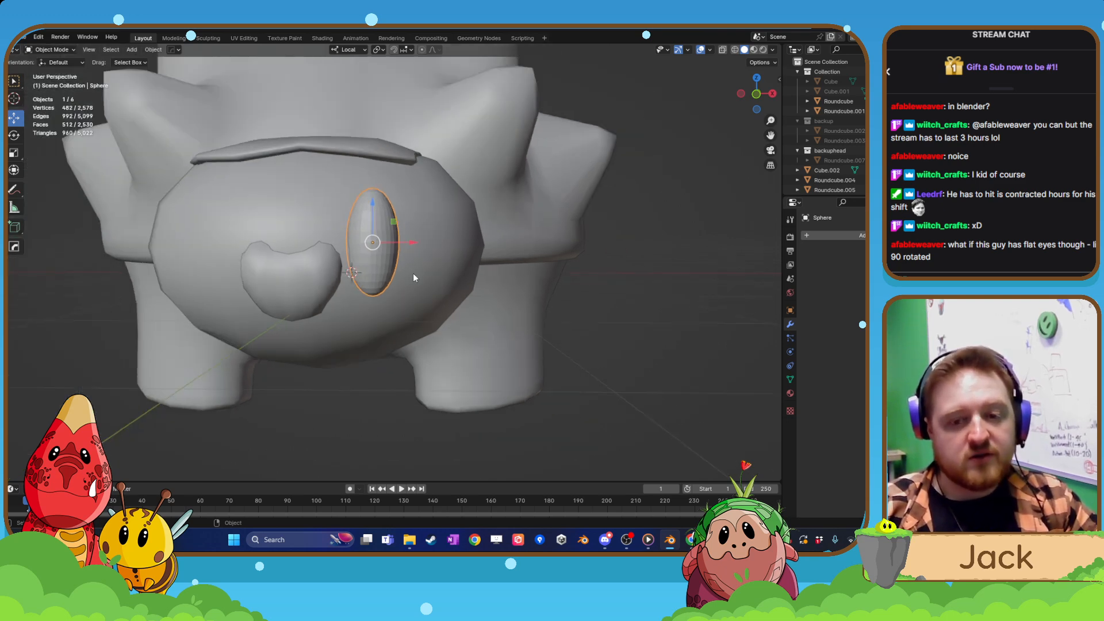
{"action": "middle_click_drag", "start_coordinate": [413, 273], "coordinate": [381, 274]}
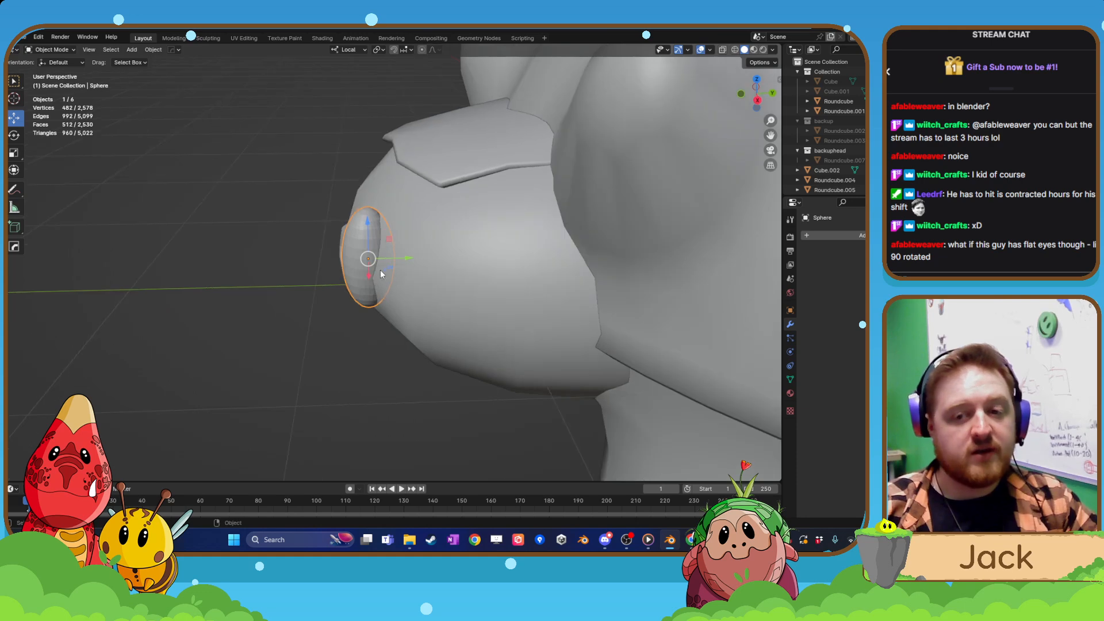
{"action": "left_click_drag", "start_coordinate": [413, 260], "coordinate": [345, 262]}
{"action": "key", "text": "s"}
{"action": "key", "text": "z"}
{"action": "key", "text": "z"}
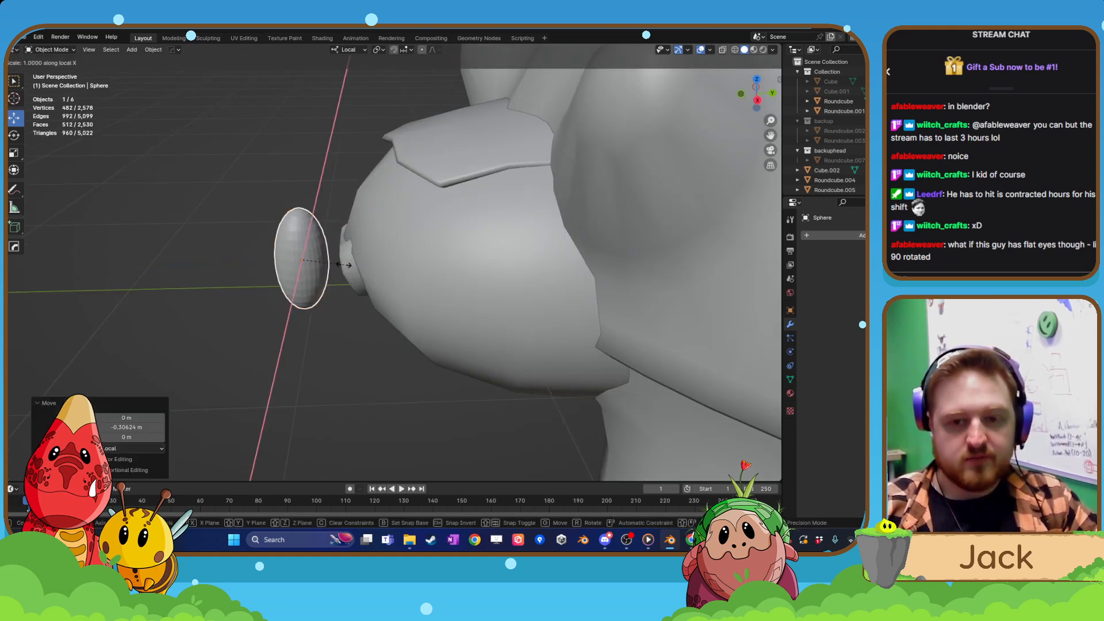
{"action": "left_click", "coordinate": [304, 260]}
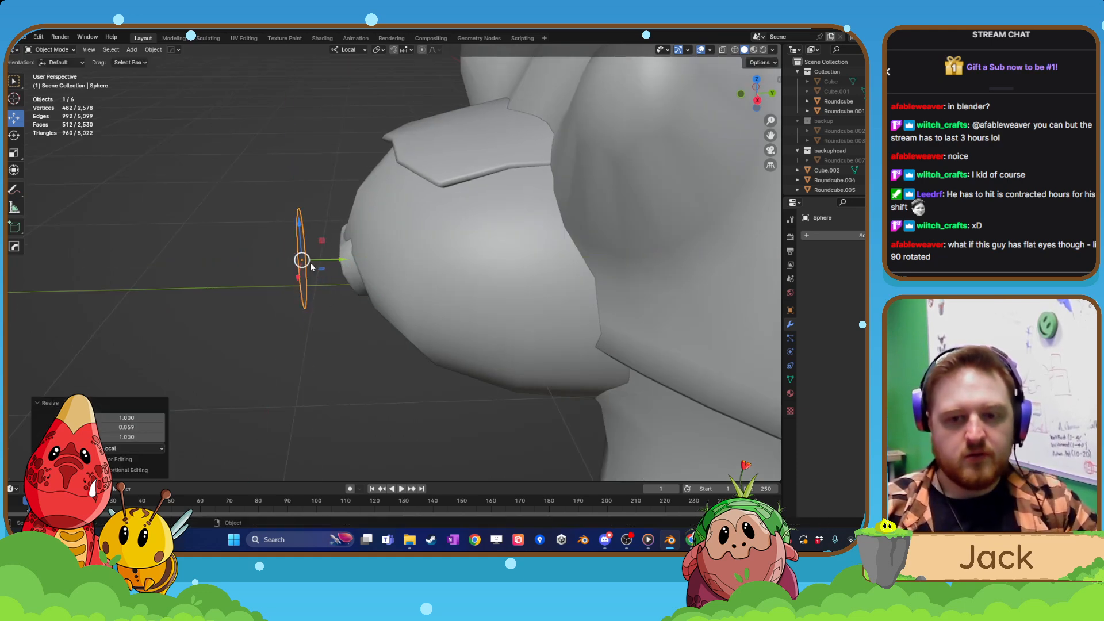
Bring the flattened eye back against the head along local Y, and shift it about 0.028 m along X and 0.048 m along Z.
{"action": "left_click_drag", "start_coordinate": [336, 260], "coordinate": [377, 262]}
{"action": "middle_click_drag", "start_coordinate": [376, 262], "coordinate": [378, 295]}
{"action": "left_click_drag", "start_coordinate": [383, 258], "coordinate": [391, 256]}
{"action": "middle_click_drag", "start_coordinate": [391, 257], "coordinate": [440, 264]}
{"action": "key", "text": "ctrl+KP_1"}
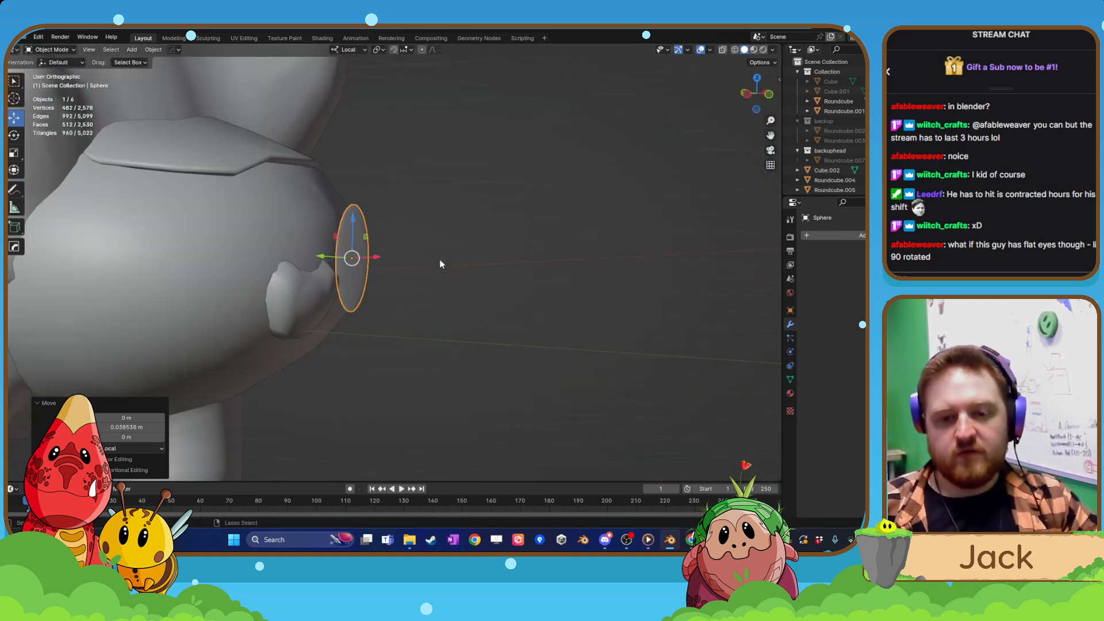
{"action": "key", "text": "KP_1"}
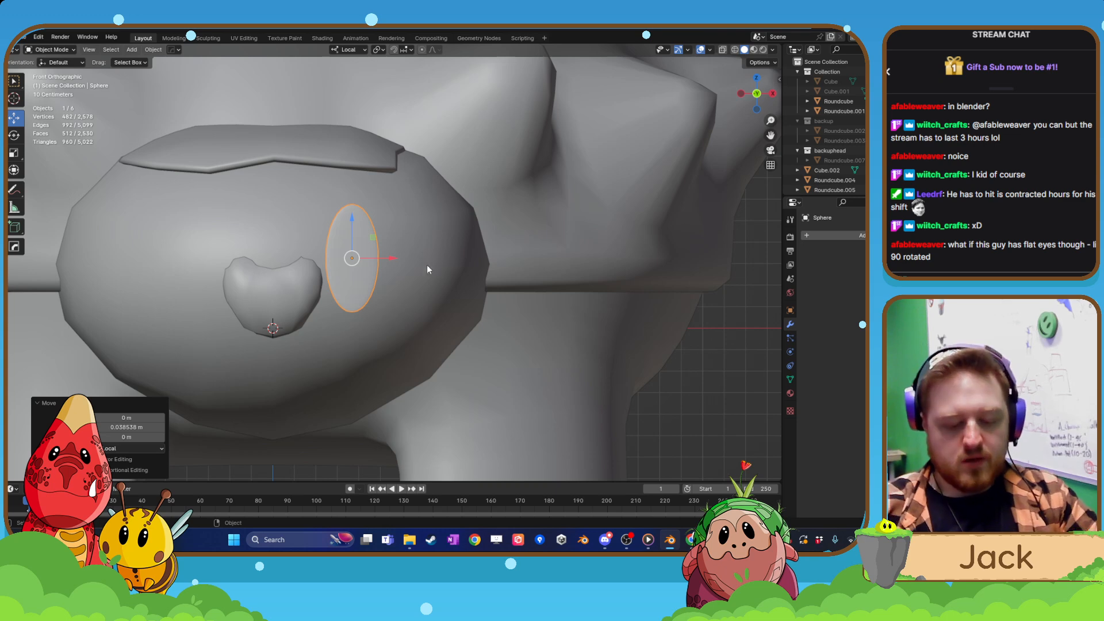
{"action": "left_click_drag", "start_coordinate": [354, 304], "coordinate": [360, 293]}
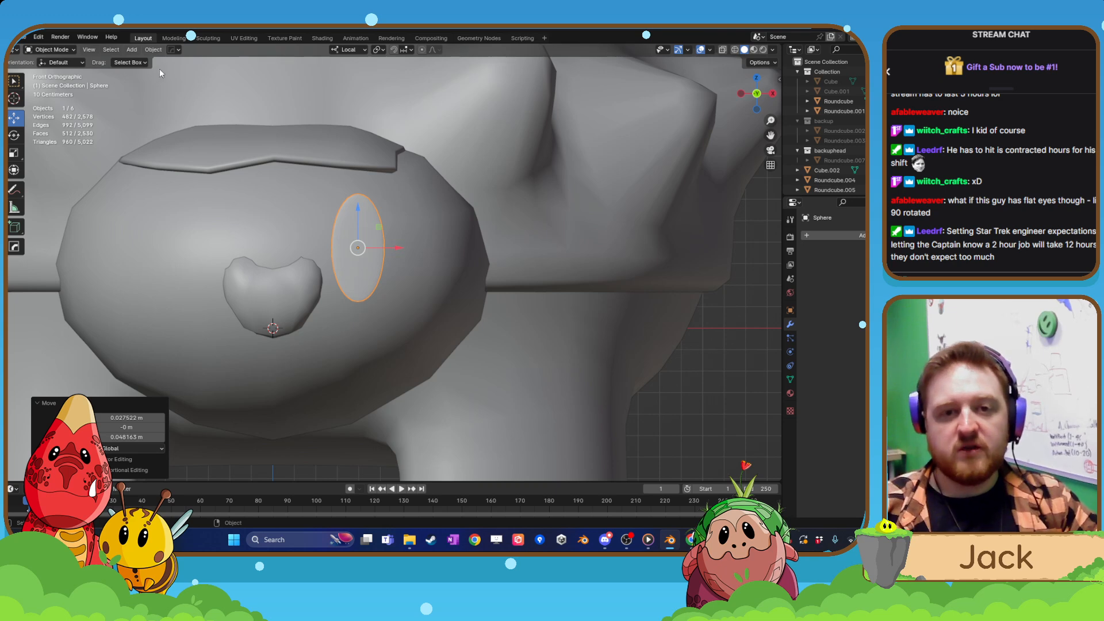
Apply all transforms to the flattened eye and add a Mirror modifier to create the opposite eye.
{"action": "key", "text": "ctrl+a"}
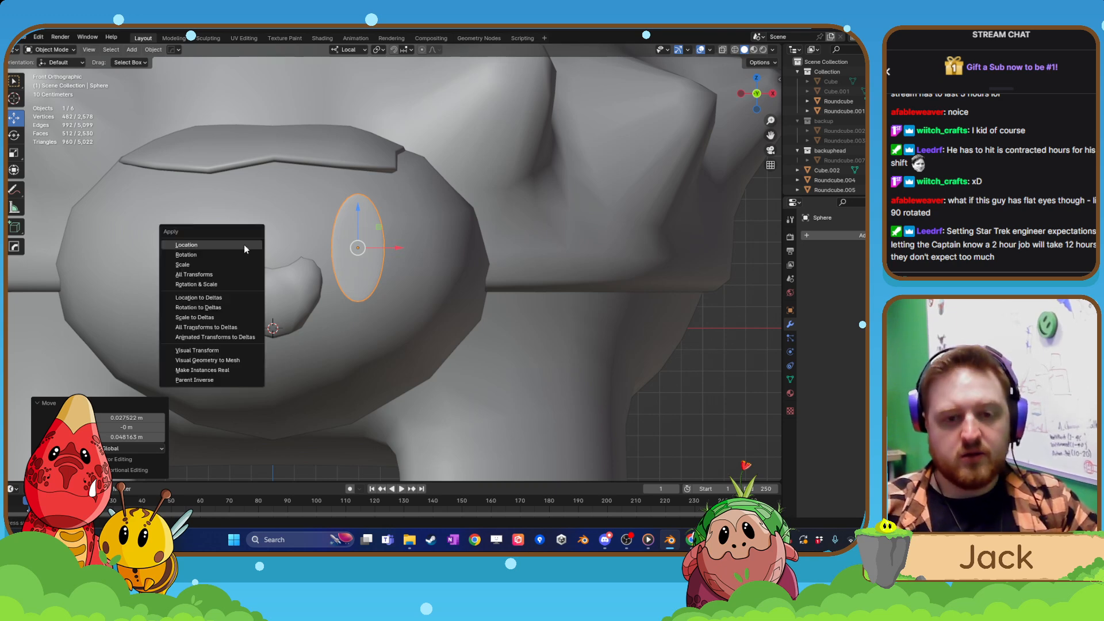
{"action": "left_click", "coordinate": [228, 275]}
{"action": "left_click", "coordinate": [834, 235]}
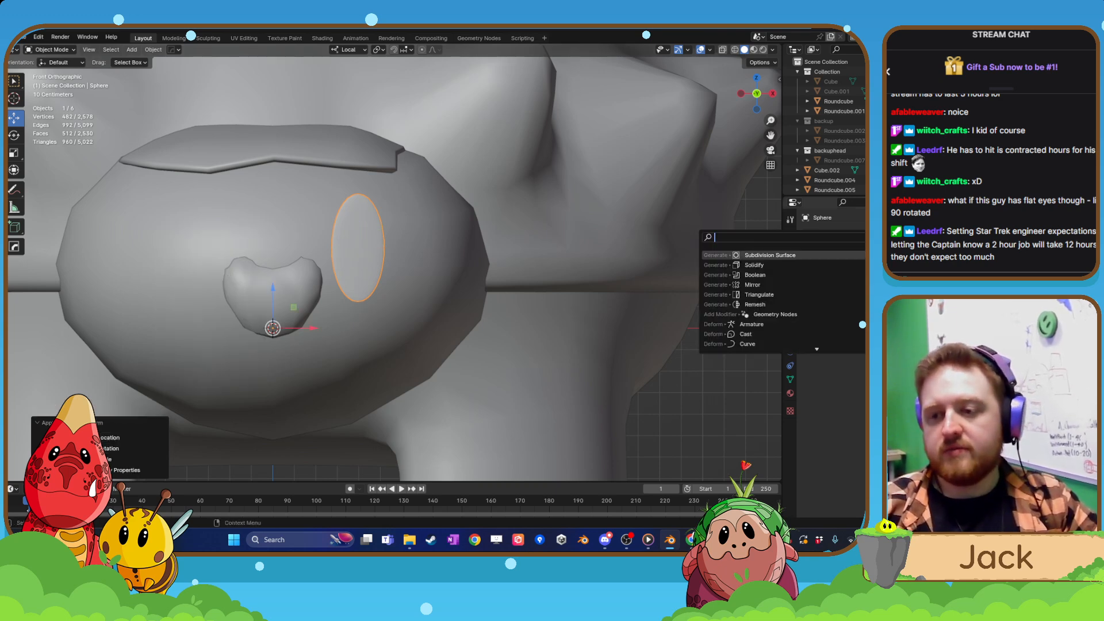
{"action": "left_click", "coordinate": [768, 285]}
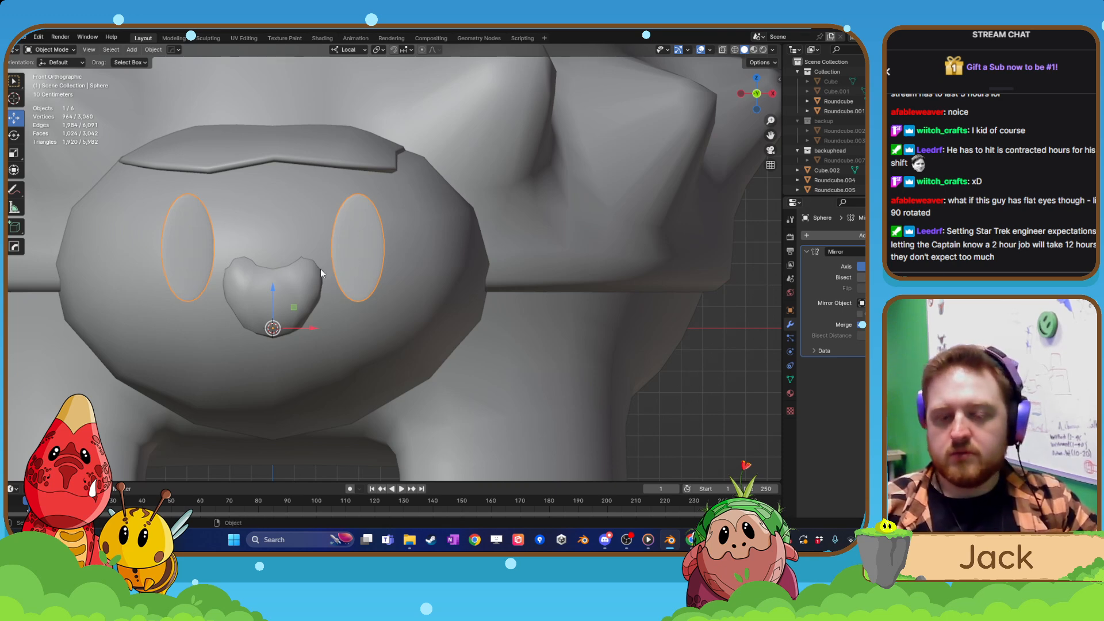
Try moving the mirrored eyes as an object in the front view, and undo the move.
{"action": "key", "text": "ctrl+z"}
{"action": "key", "text": "ctrl+shift+z"}
{"action": "key", "text": "g"}
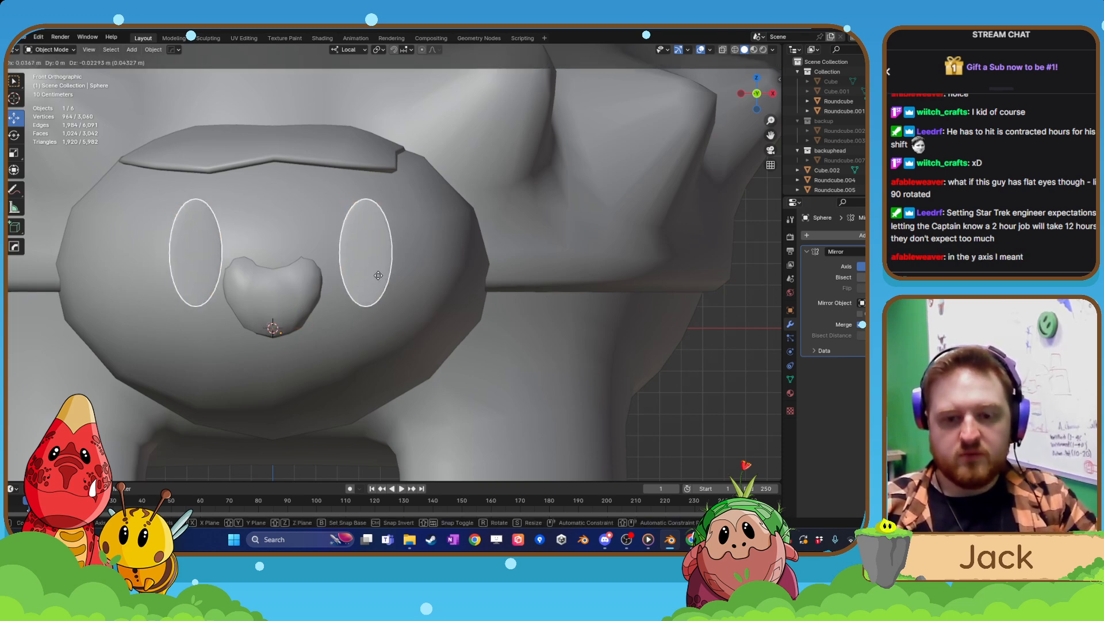
{"action": "left_click", "coordinate": [384, 280]}
{"action": "key", "text": "ctrl+z"}
Shift the eye's whole mesh in Edit Mode about 0.041 m along X and 0.011 m along Z, and back about 0.022 m along X.
{"action": "key", "text": "Tab"}
{"action": "left_click", "coordinate": [356, 246]}
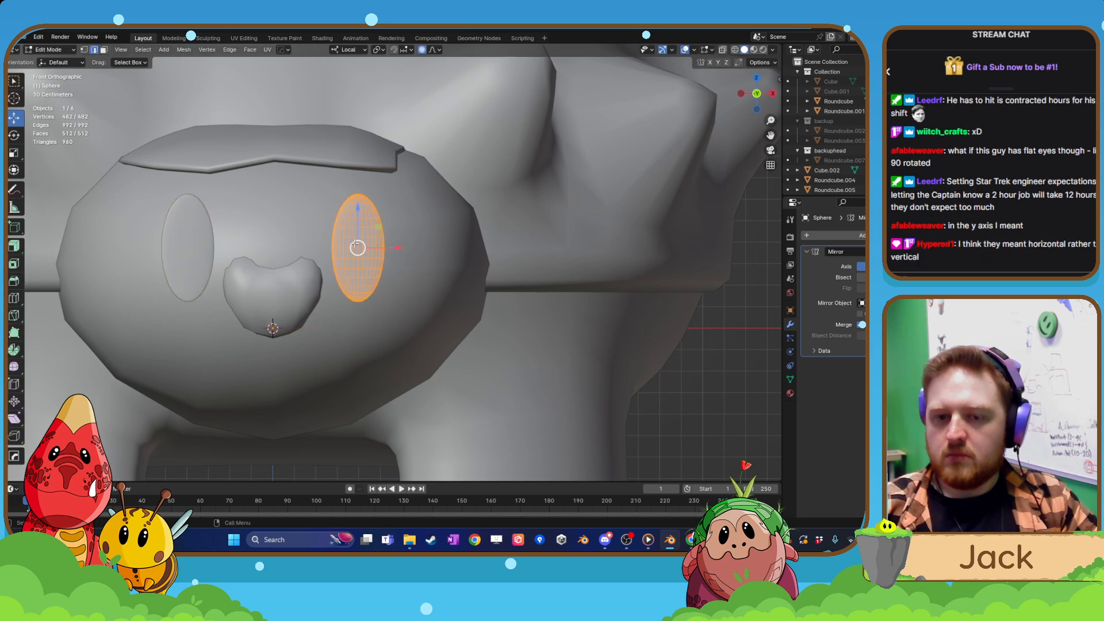
{"action": "key", "text": "g"}
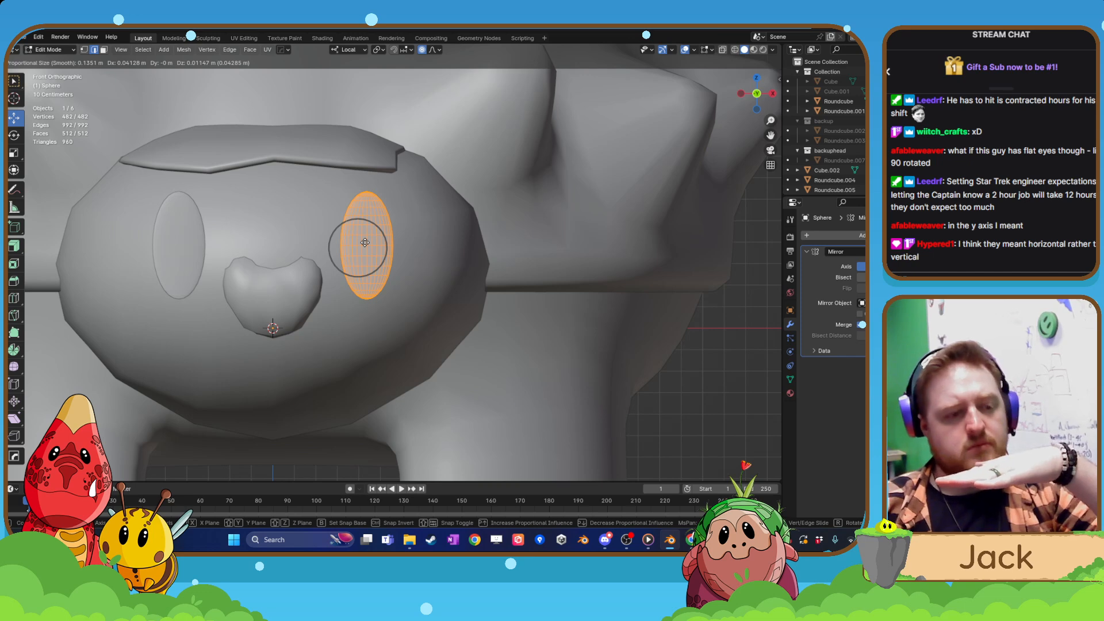
{"action": "left_click", "coordinate": [365, 243]}
{"action": "middle_click_drag", "start_coordinate": [365, 242], "coordinate": [329, 260]}
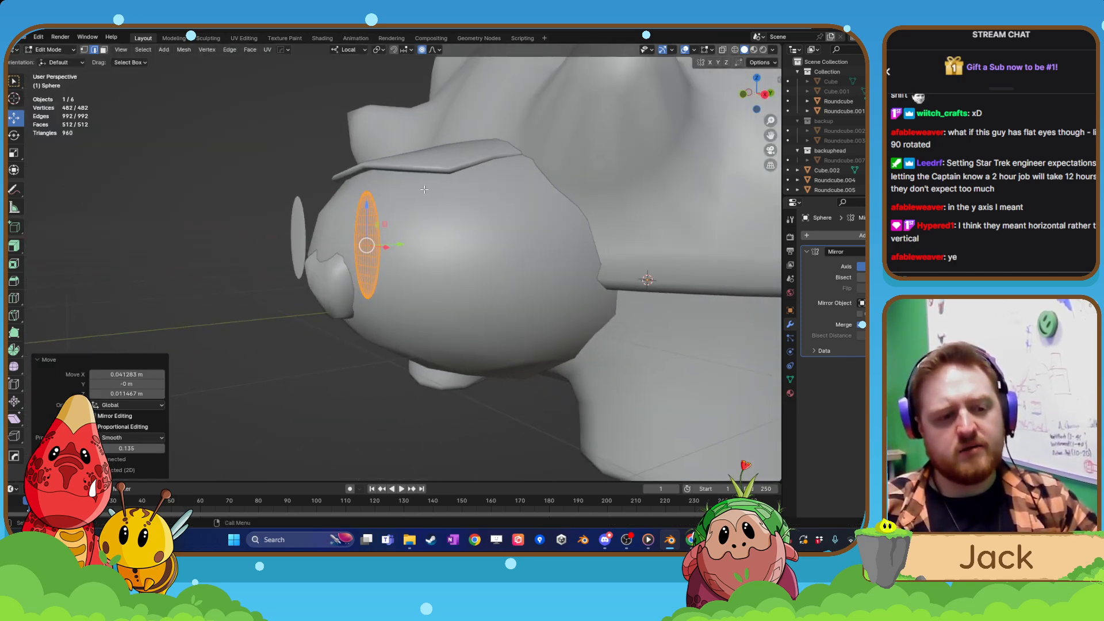
{"action": "middle_click_drag", "start_coordinate": [377, 219], "coordinate": [375, 223]}
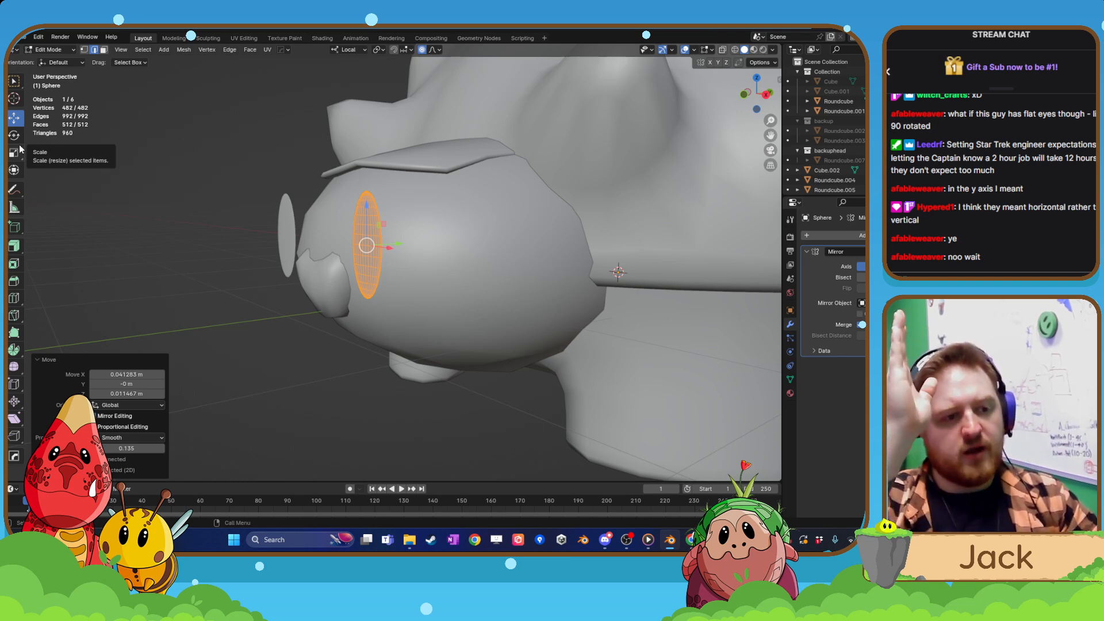
{"action": "middle_click_drag", "start_coordinate": [299, 310], "coordinate": [382, 309]}
{"action": "scroll", "coordinate": [382, 309], "scroll_direction": "up", "scroll_amount": 3}
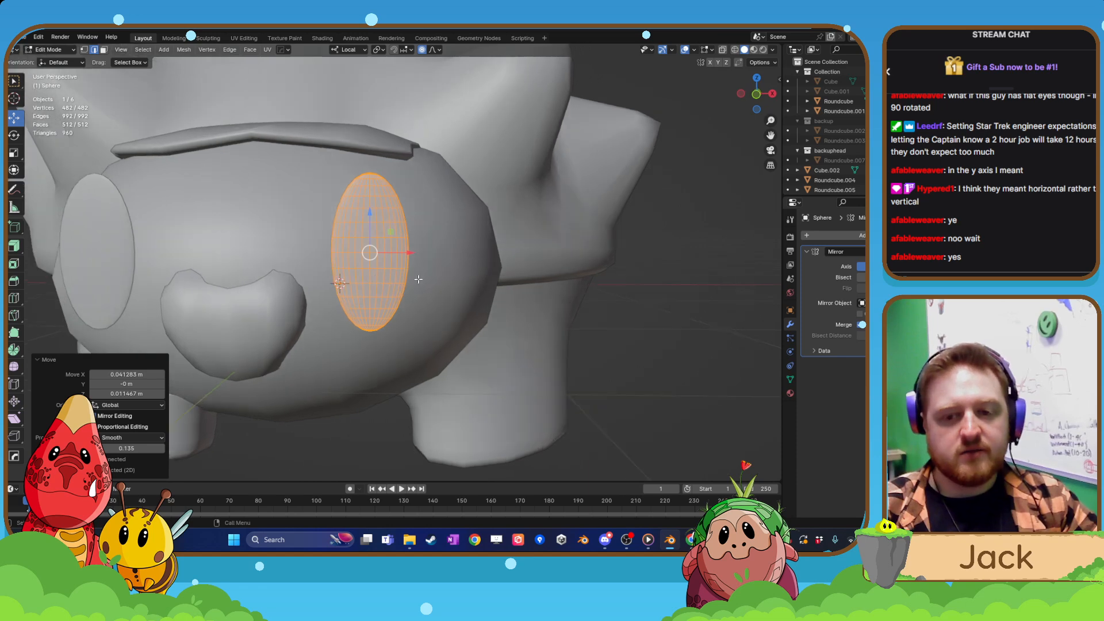
{"action": "left_click_drag", "start_coordinate": [411, 255], "coordinate": [401, 253]}
Align to the front view and shift the eye mesh about 0.034 m along X toward the snout.
{"action": "key", "text": "ctrl+KP_1"}
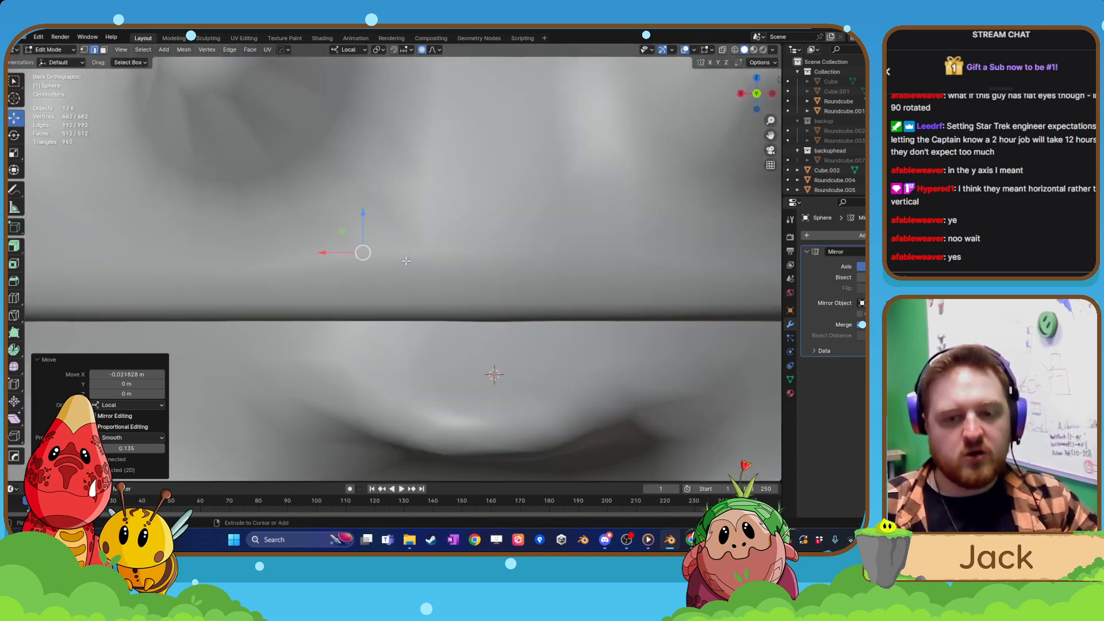
{"action": "key", "text": "KP_3"}
{"action": "key", "text": "ctrl+KP_1"}
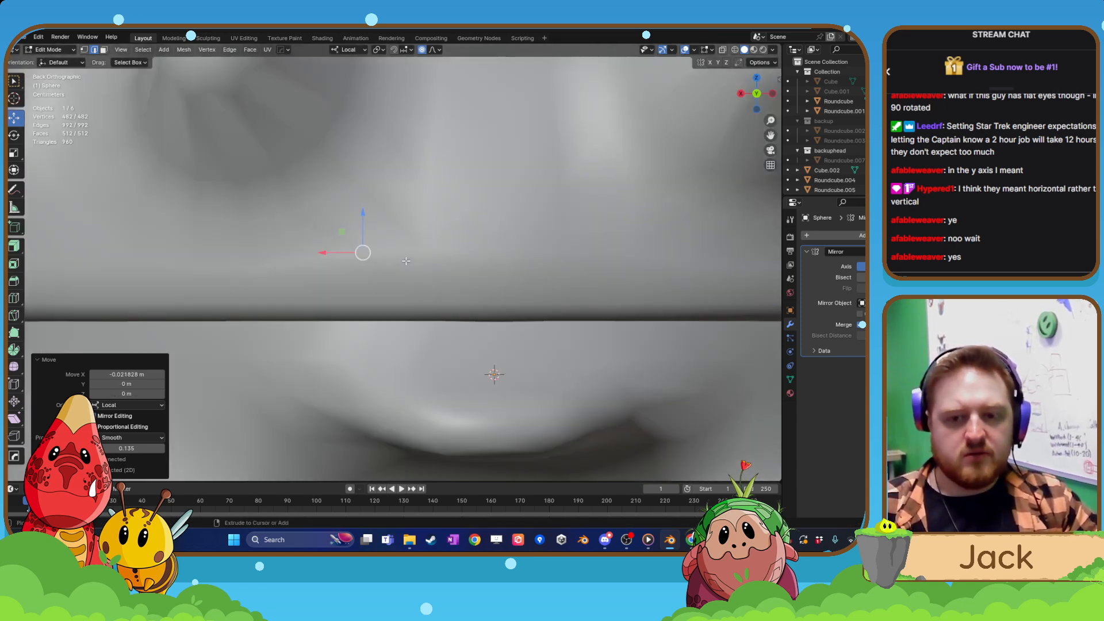
{"action": "key", "text": "KP_3"}
{"action": "key", "text": "ctrl+KP_1"}
{"action": "key", "text": "KP_1"}
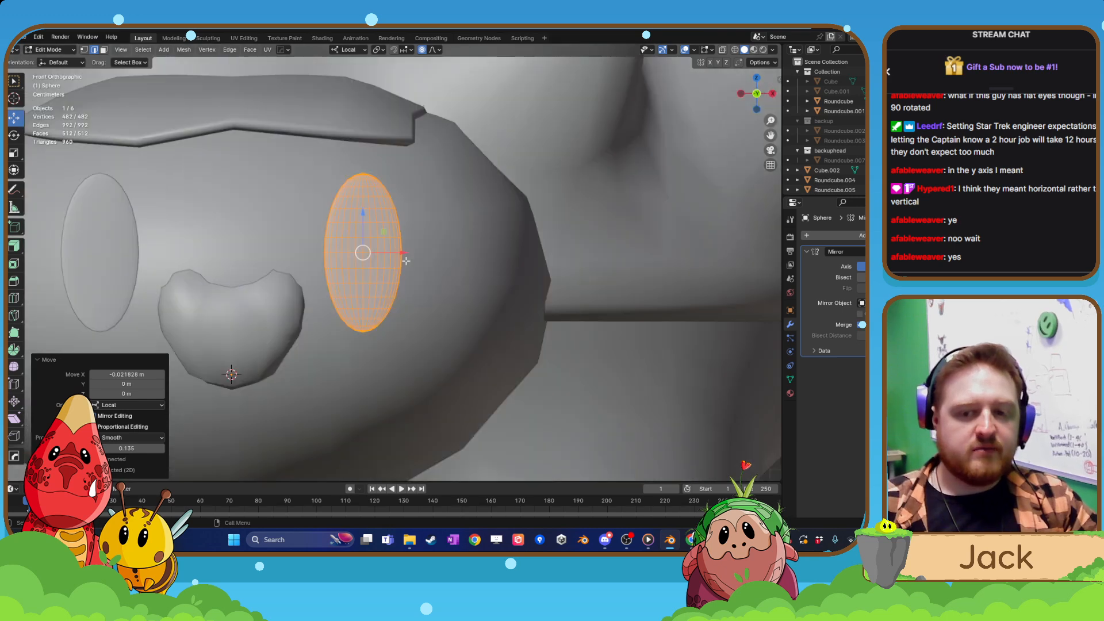
{"action": "left_click_drag", "start_coordinate": [397, 253], "coordinate": [387, 254]}
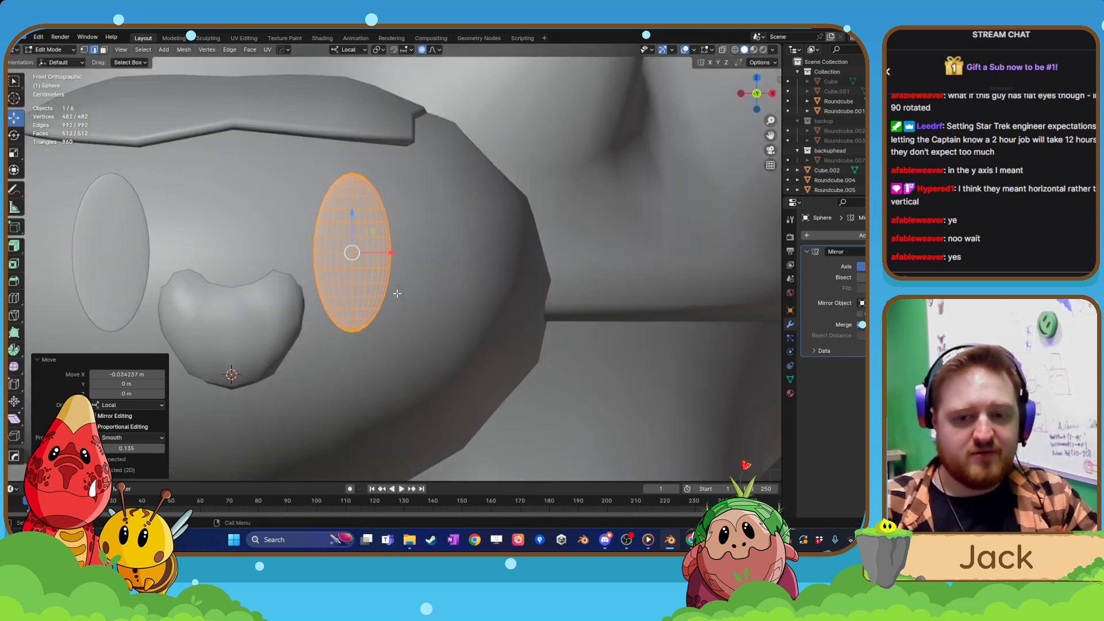
Enlarge the eye mesh slightly in the front view and shift it about -0.034 m along X.
{"action": "middle_click_drag", "start_coordinate": [396, 293], "coordinate": [361, 243]}
{"action": "key", "text": "ctrl+KP_1"}
{"action": "key", "text": "KP_3"}
{"action": "key", "text": "KP_1"}
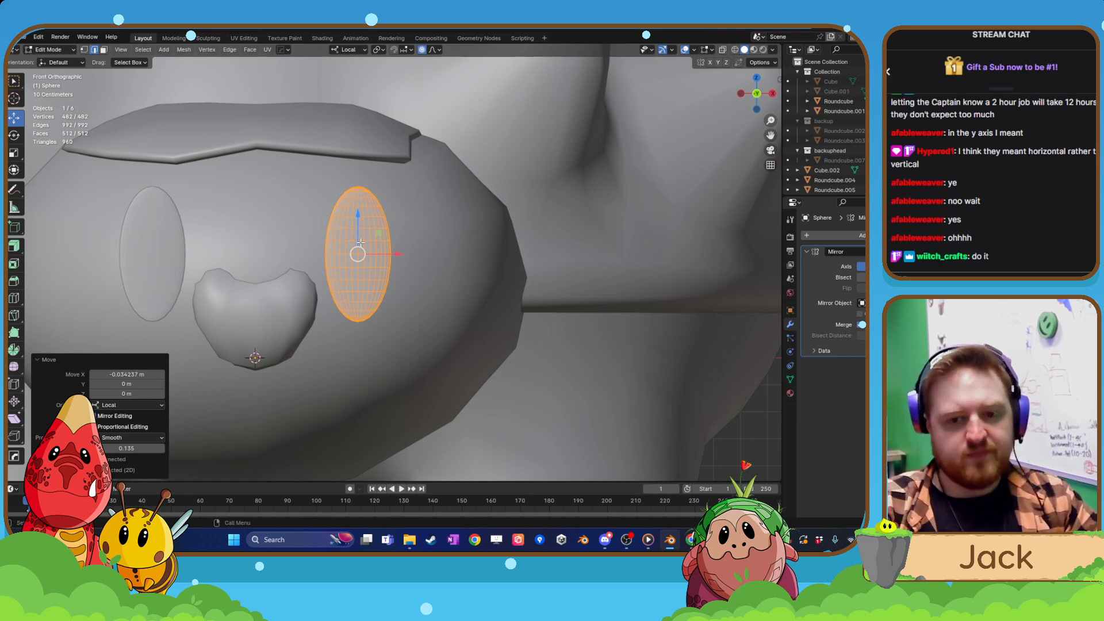
{"action": "key", "text": "s"}
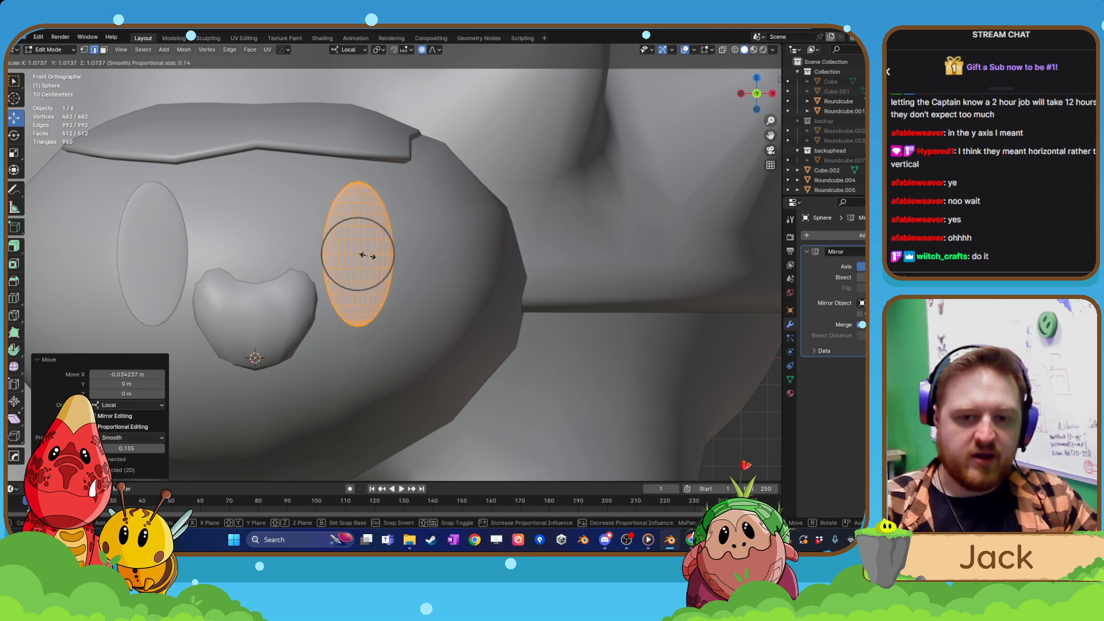
{"action": "left_click", "coordinate": [367, 255]}
{"action": "left_click_drag", "start_coordinate": [390, 254], "coordinate": [398, 256]}
{"action": "mouse_move", "coordinate": [398, 257]}
{"action": "middle_mouse_down"}
{"action": "mouse_move", "coordinate": [364, 265]}
{"action": "mouse_move", "coordinate": [385, 265]}
{"action": "middle_mouse_up"}
{"action": "left_click_drag", "start_coordinate": [392, 258], "coordinate": [382, 258]}
Try scaling the eye mesh along the X axis, and undo the scaling.
{"action": "middle_click_drag", "start_coordinate": [381, 258], "coordinate": [323, 296]}
{"action": "scroll", "coordinate": [368, 295], "scroll_direction": "up", "scroll_amount": 3}
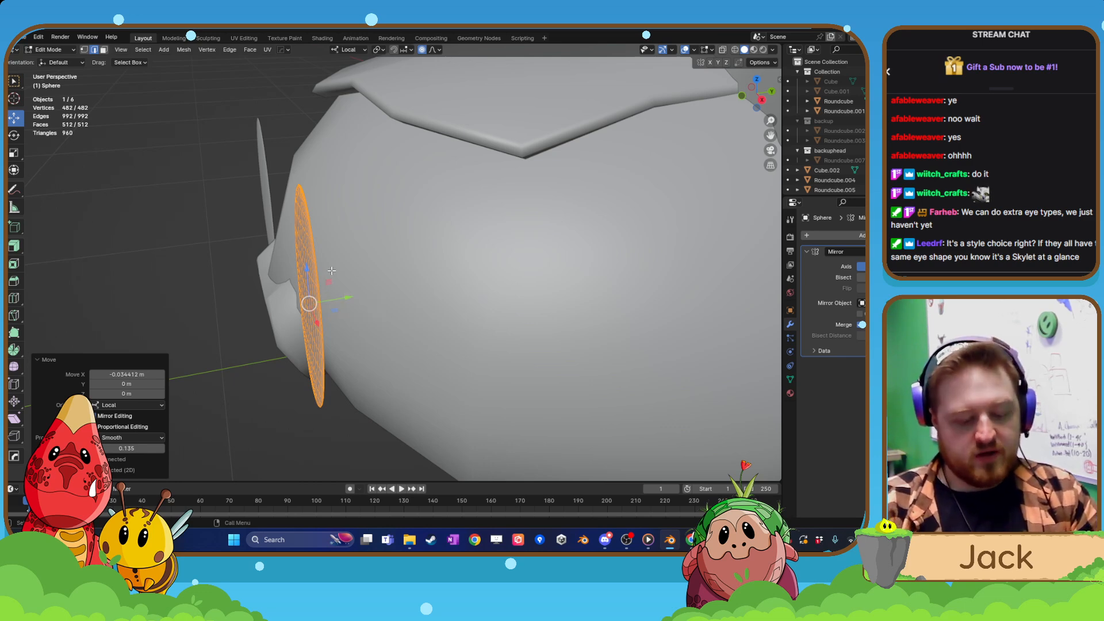
{"action": "key", "text": "s"}
{"action": "key", "text": "x"}
{"action": "left_click", "coordinate": [368, 270]}
{"action": "key", "text": "ctrl+z"}
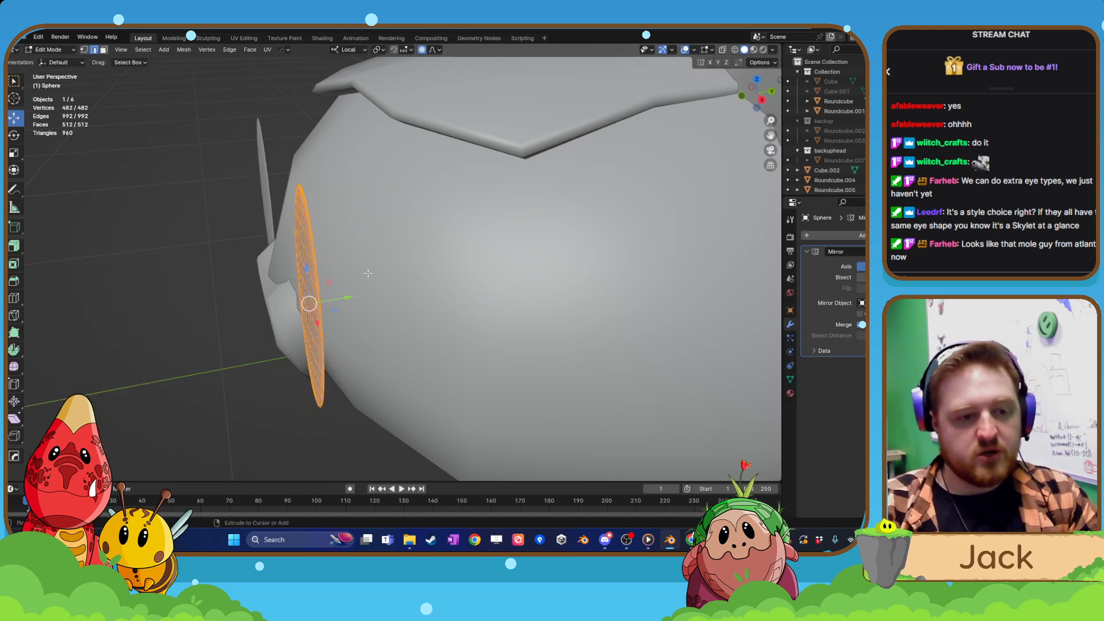
Thicken the eye mesh by 13.271 along local Y and slide it along Y so that it sits partly embedded in the head.
{"action": "key", "text": "s"}
{"action": "key", "text": "y"}
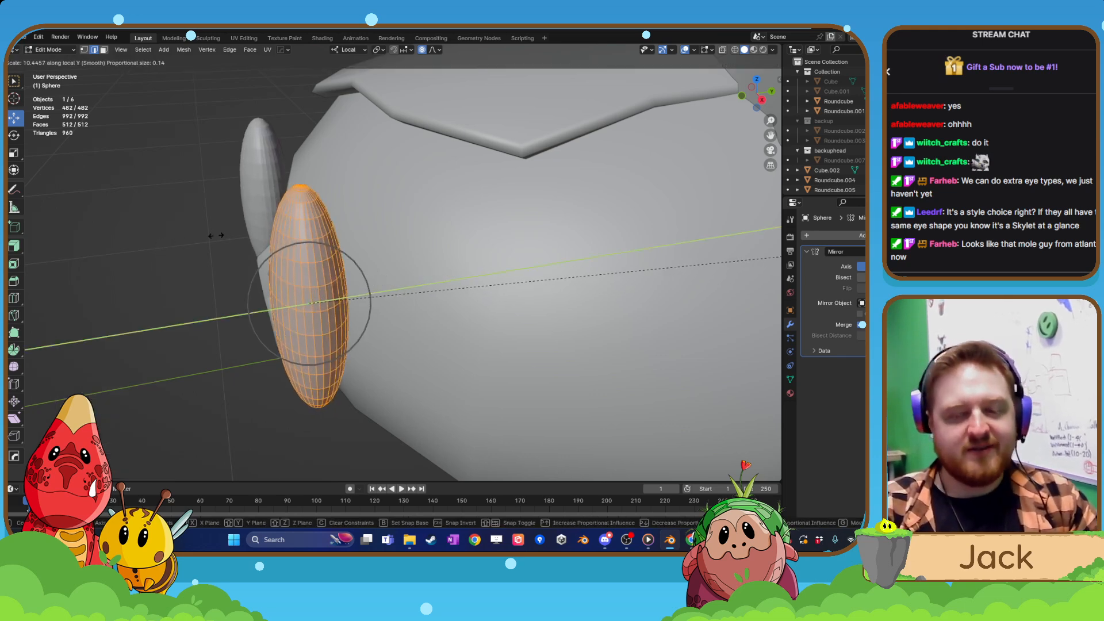
{"action": "left_click", "coordinate": [402, 236]}
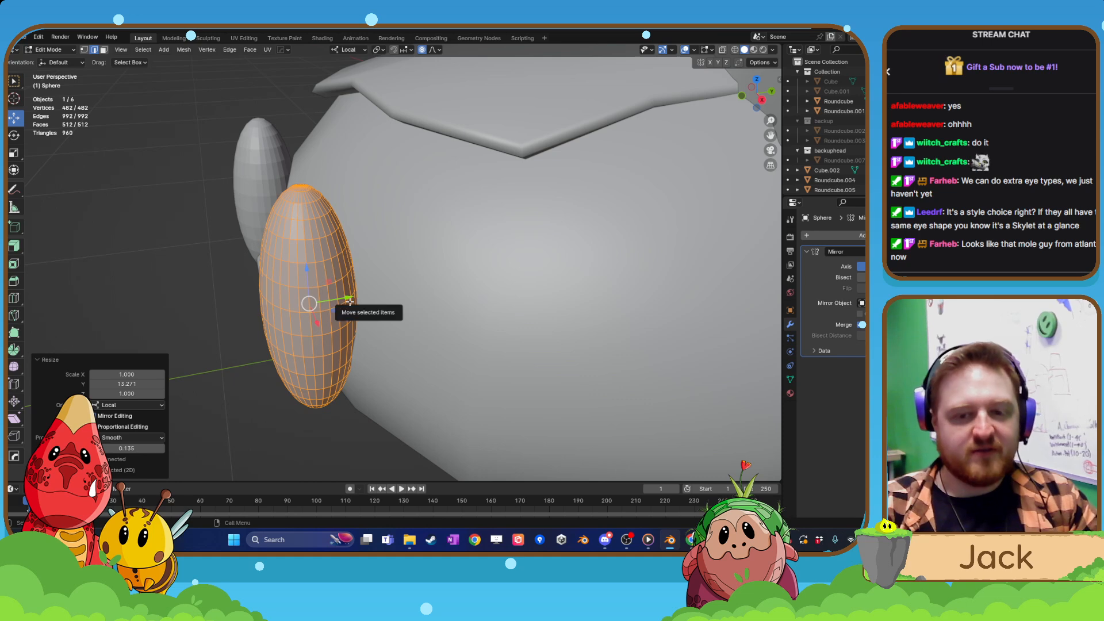
{"action": "key", "text": "g"}
{"action": "key", "text": "y"}
{"action": "left_click_drag", "start_coordinate": [359, 298], "coordinate": [382, 294]}
Return to Object Mode and shade the mirrored eyes auto smooth with a 30° angle.
{"action": "left_click", "coordinate": [17, 140]}
{"action": "middle_click_drag", "start_coordinate": [308, 371], "coordinate": [525, 387]}
{"action": "scroll", "coordinate": [329, 371], "scroll_direction": "down", "scroll_amount": 2}
{"action": "scroll", "coordinate": [422, 350], "scroll_direction": "down", "scroll_amount": 5}
{"action": "key", "text": "Tab"}
{"action": "scroll", "coordinate": [449, 397], "scroll_direction": "down", "scroll_amount": 5}
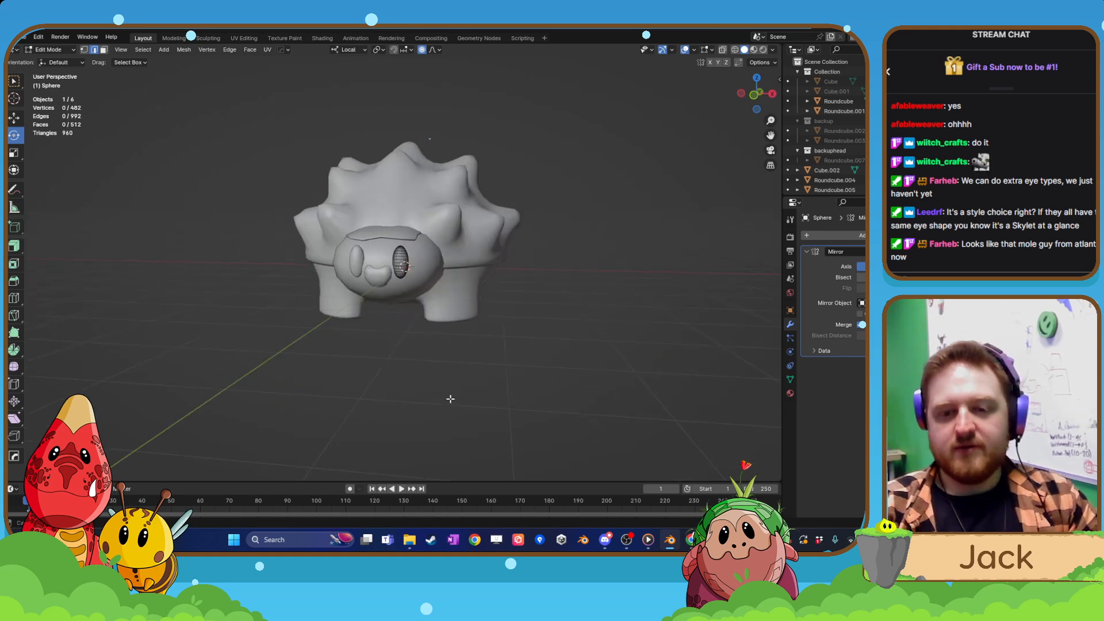
{"action": "middle_click_drag", "start_coordinate": [449, 397], "coordinate": [460, 373]}
{"action": "left_click", "coordinate": [440, 359]}
{"action": "scroll", "coordinate": [443, 368], "scroll_direction": "up", "scroll_amount": 6}
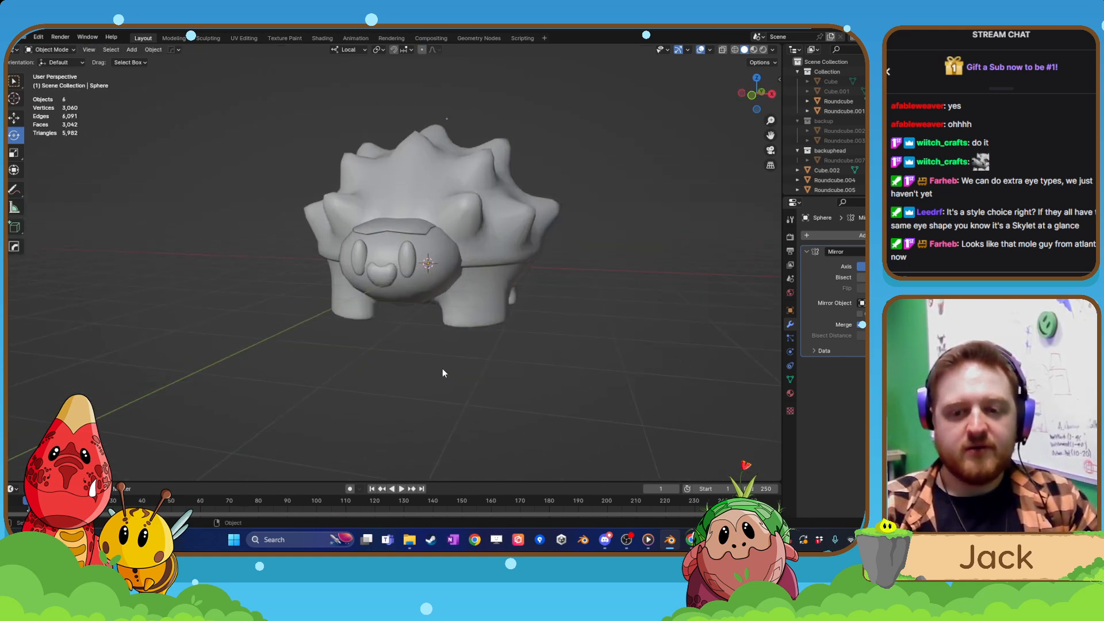
{"action": "left_click", "coordinate": [519, 261]}
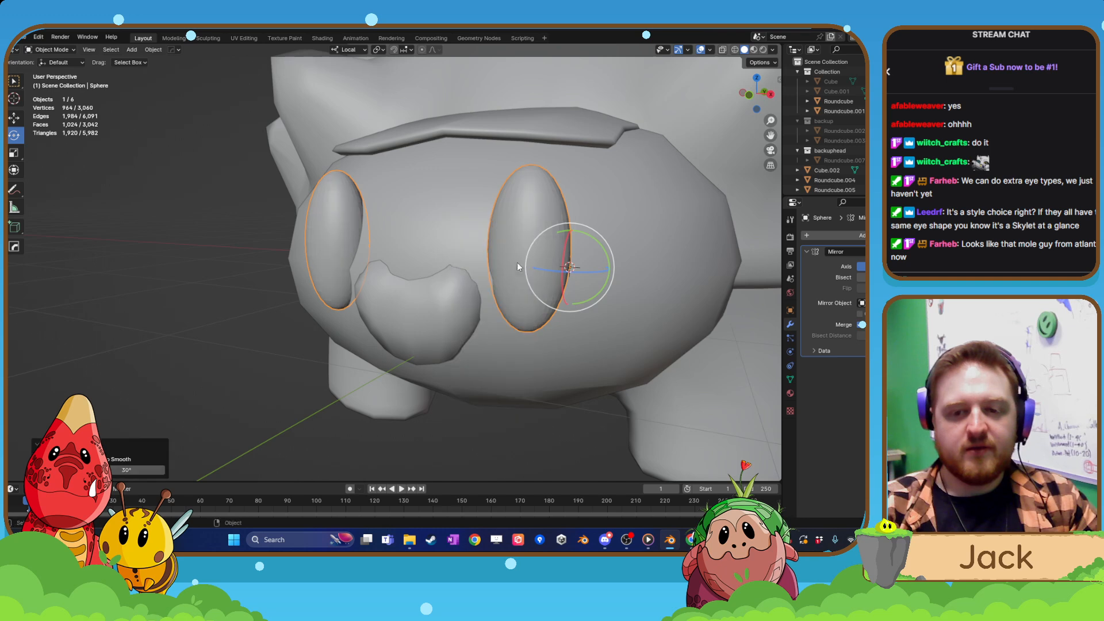
Select the heart-shaped snout and scale it uniformly by 0.925.
{"action": "scroll", "coordinate": [460, 322], "scroll_direction": "down", "scroll_amount": 6}
{"action": "left_click", "coordinate": [436, 370]}
{"action": "scroll", "coordinate": [431, 369], "scroll_direction": "down", "scroll_amount": 4}
{"action": "scroll", "coordinate": [480, 367], "scroll_direction": "up", "scroll_amount": 6}
{"action": "middle_click_drag", "start_coordinate": [423, 367], "coordinate": [464, 364]}
{"action": "left_click", "coordinate": [516, 317]}
{"action": "middle_click_drag", "start_coordinate": [515, 321], "coordinate": [495, 317]}
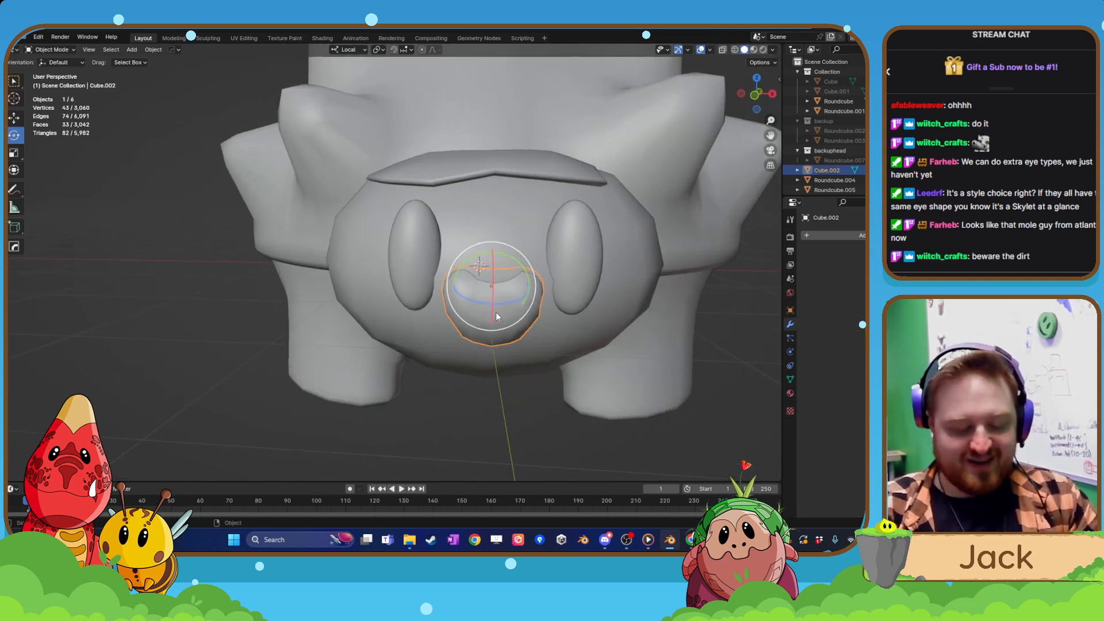
{"action": "key", "text": "s"}
{"action": "left_click", "coordinate": [491, 310]}
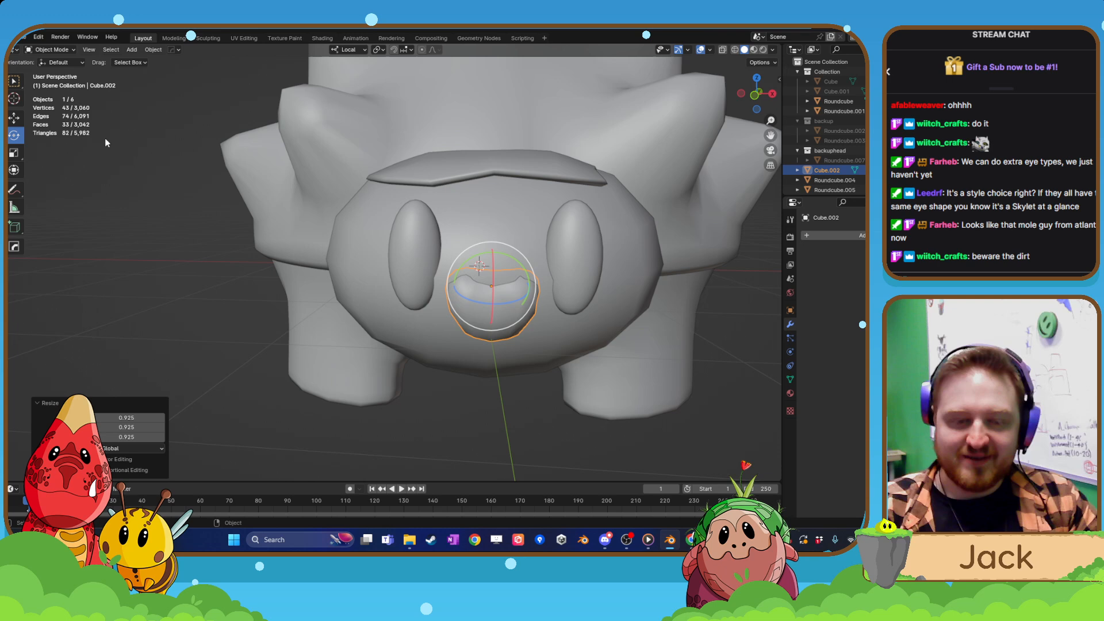
Raise the snout about 0.033 m along its local Z axis and shift it about -0.002 m along local Y.
{"action": "left_click", "coordinate": [16, 118]}
{"action": "middle_click_drag", "start_coordinate": [451, 357], "coordinate": [432, 351]}
{"action": "middle_click_drag", "start_coordinate": [513, 357], "coordinate": [448, 357], "text": "shift"}
{"action": "scroll", "coordinate": [447, 357], "scroll_direction": "up", "scroll_amount": 1}
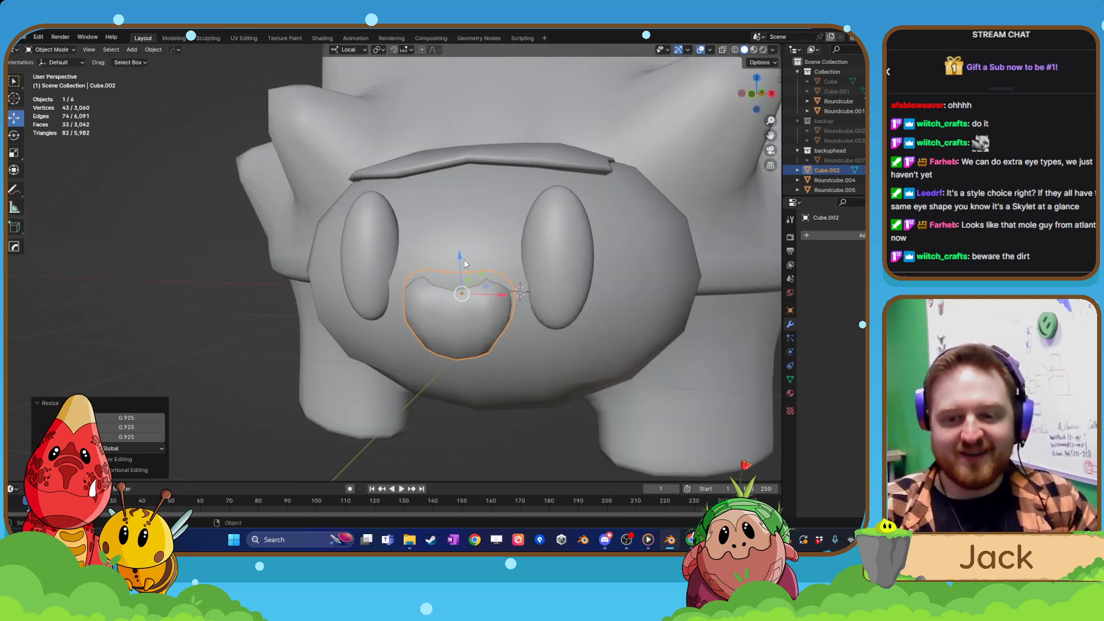
{"action": "left_click_drag", "start_coordinate": [464, 263], "coordinate": [465, 256]}
{"action": "middle_click_drag", "start_coordinate": [465, 255], "coordinate": [483, 276]}
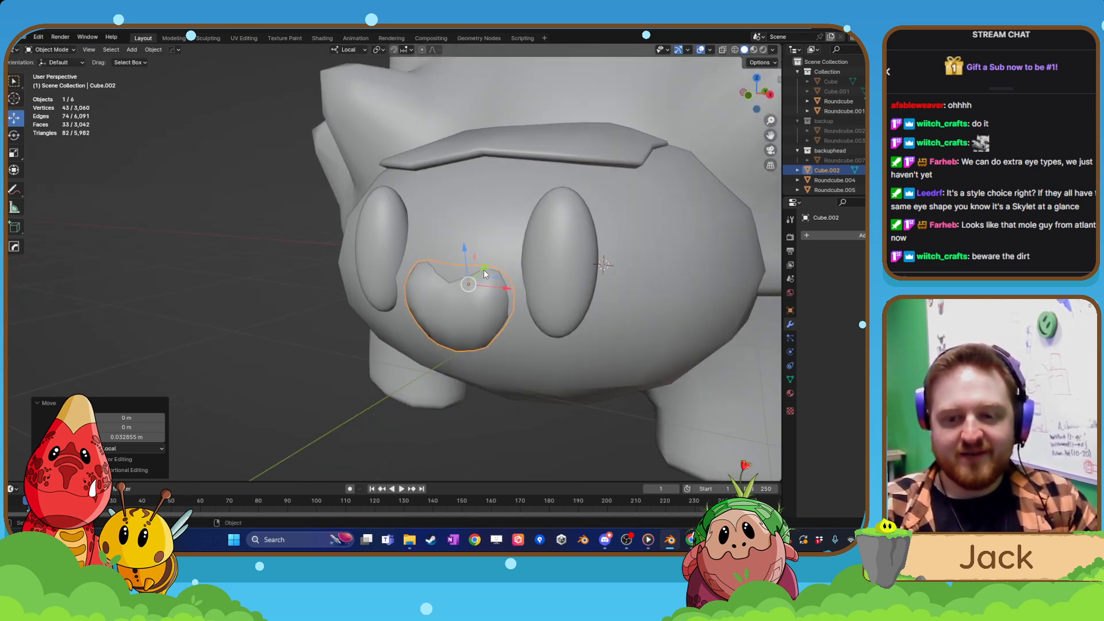
{"action": "left_click_drag", "start_coordinate": [485, 274], "coordinate": [481, 276]}
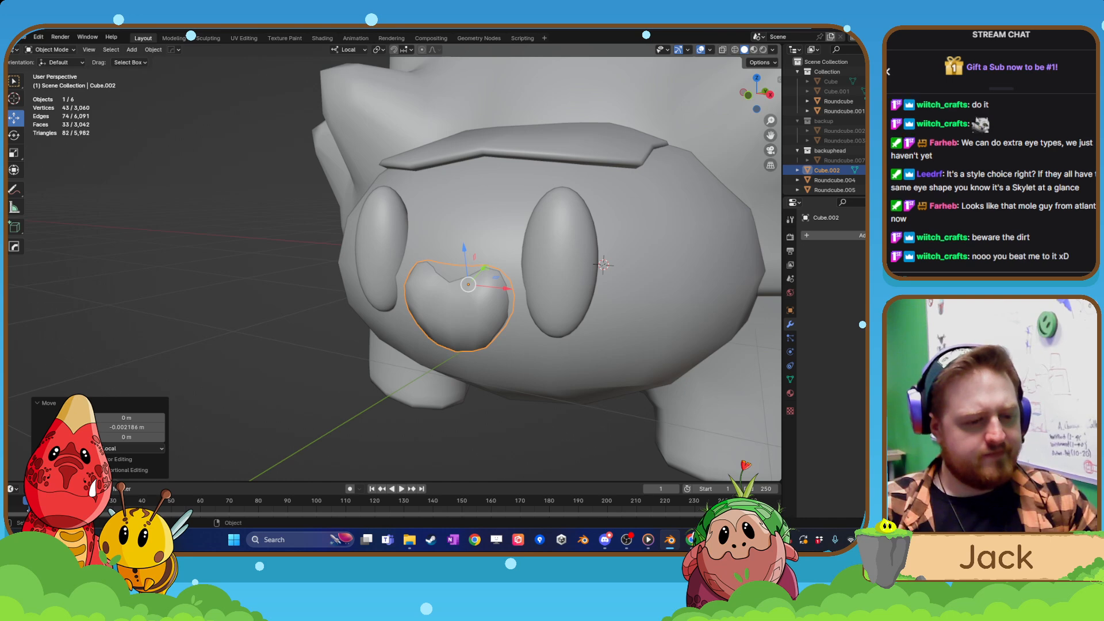
Look at the Atlantis mole character's face in the browser's image results as a comparison for the creature's face.
{"action": "key", "text": "super+d"}
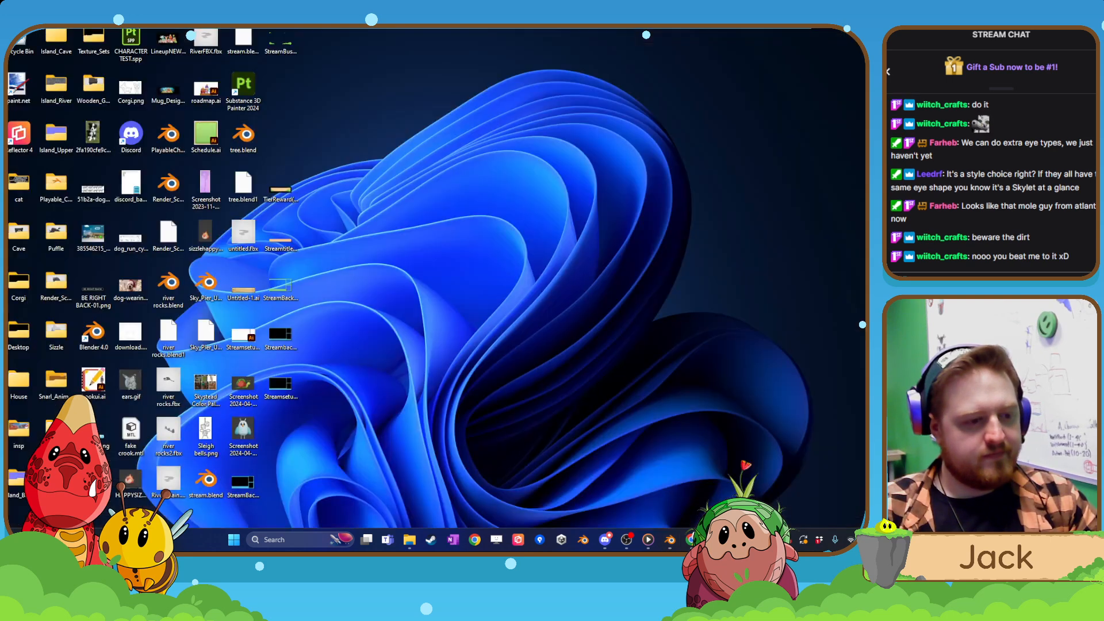
{"action": "key", "text": "super+d"}
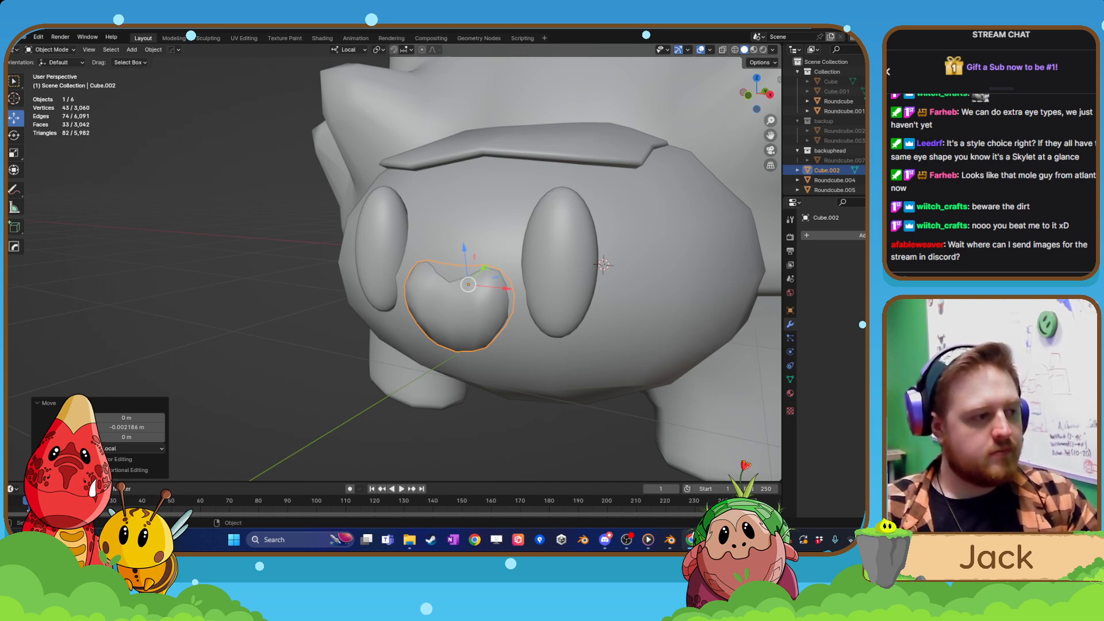
{"action": "left_click_drag", "start_coordinate": [7, 37], "coordinate": [180, 36]}
{"action": "scroll", "coordinate": [580, 258], "scroll_direction": "down", "scroll_amount": 2}
{"action": "middle_click_drag", "start_coordinate": [506, 259], "coordinate": [671, 241]}
{"action": "left_click", "coordinate": [8, 237]}
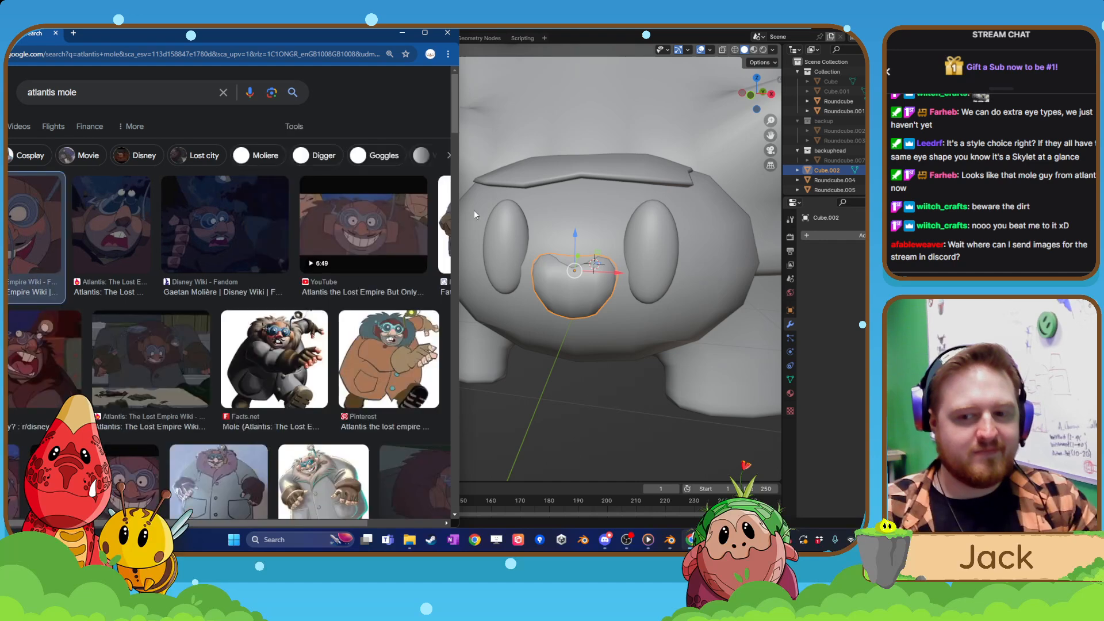
{"action": "left_click", "coordinate": [23, 237]}
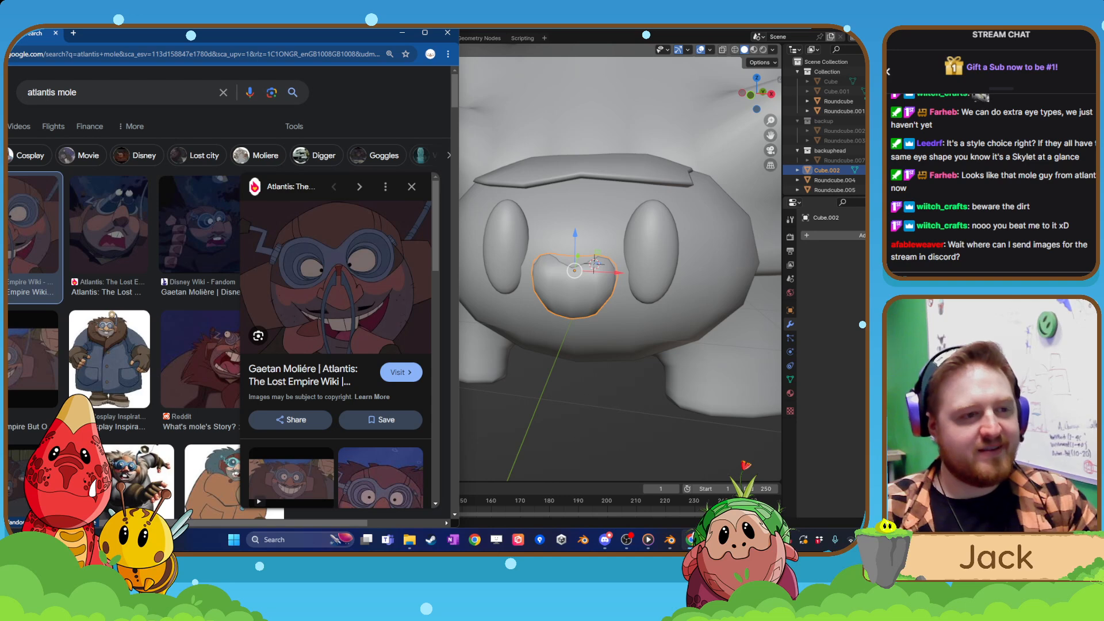
{"action": "left_click_drag", "start_coordinate": [272, 37], "coordinate": [8, 103]}
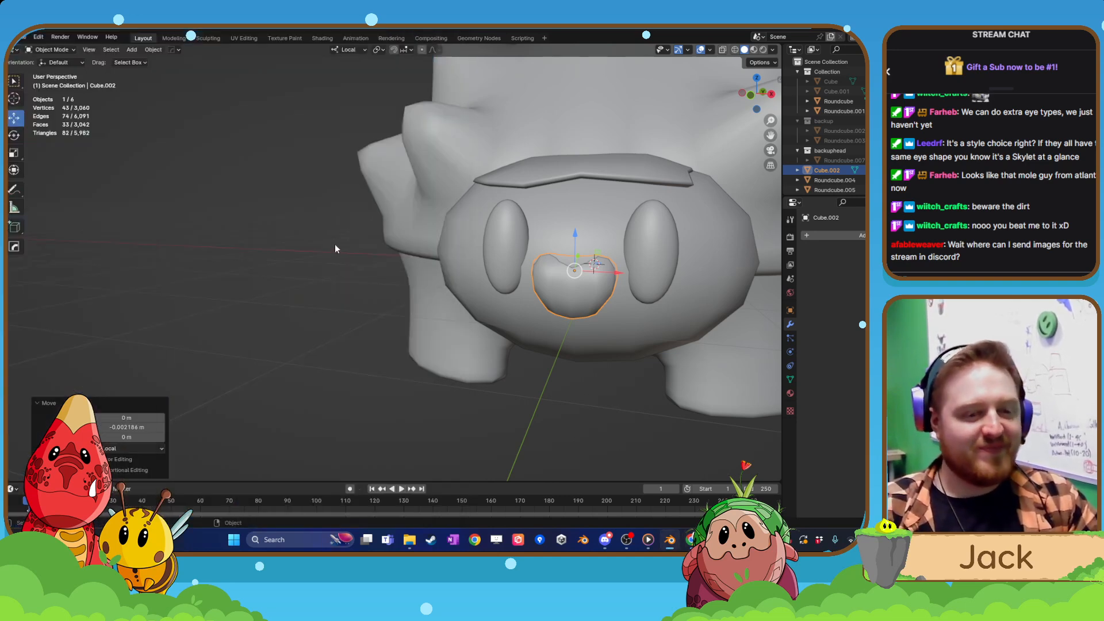
Select the heart-shaped snout and scale it uniformly by 0.932.
{"action": "middle_click_drag", "start_coordinate": [335, 244], "coordinate": [401, 248]}
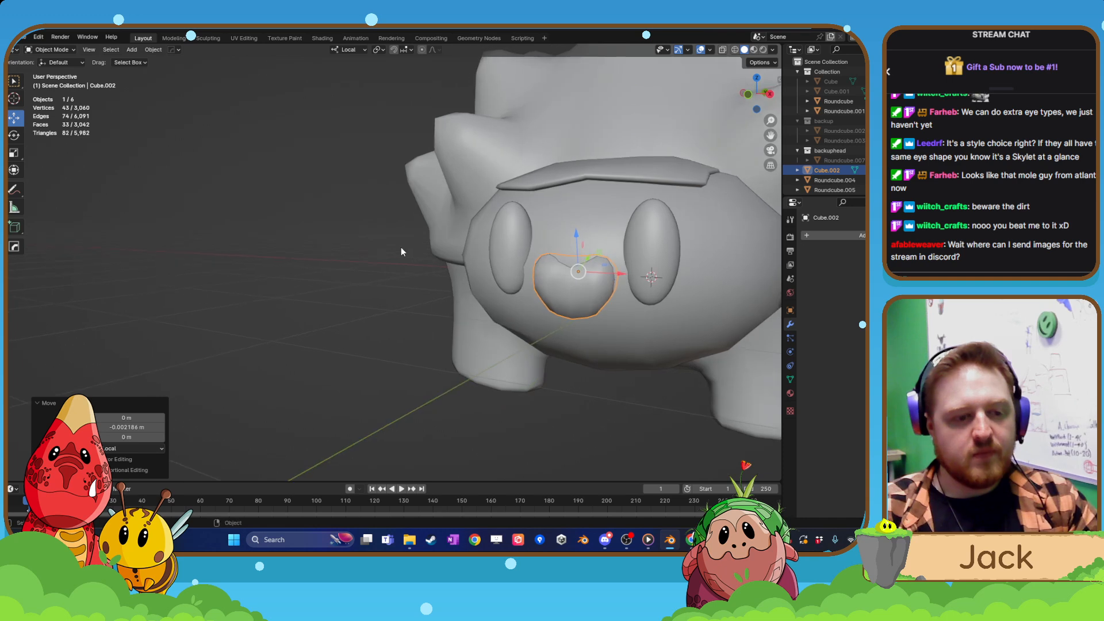
{"action": "scroll", "coordinate": [402, 252], "scroll_direction": "down", "scroll_amount": 1}
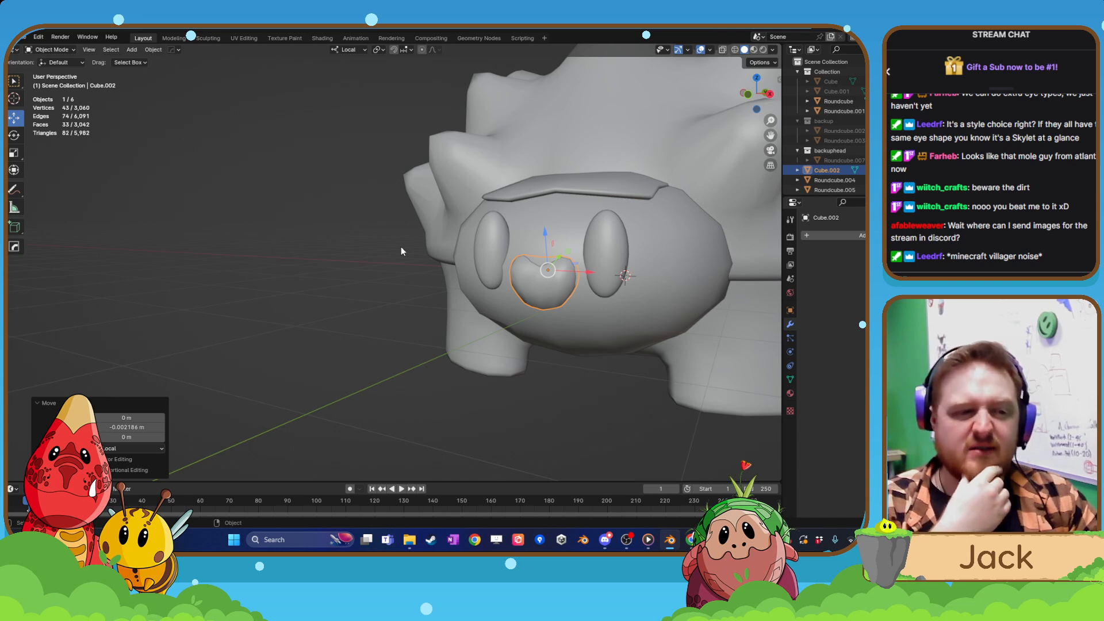
{"action": "middle_click_drag", "start_coordinate": [708, 354], "coordinate": [593, 354], "text": "shift"}
{"action": "scroll", "coordinate": [561, 338], "scroll_direction": "up", "scroll_amount": 2}
{"action": "left_click", "coordinate": [573, 285]}
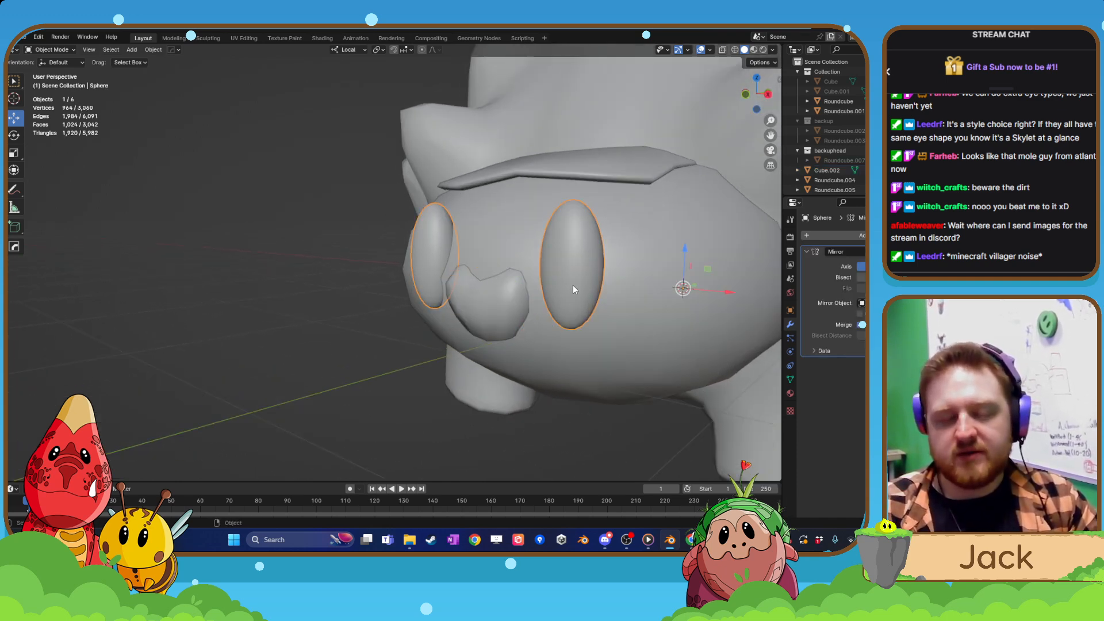
{"action": "middle_click_drag", "start_coordinate": [573, 285], "coordinate": [497, 268], "text": "shift"}
{"action": "middle_click_drag", "start_coordinate": [490, 359], "coordinate": [550, 316]}
{"action": "left_click", "coordinate": [510, 371]}
{"action": "scroll", "coordinate": [478, 398], "scroll_direction": "down", "scroll_amount": 2}
{"action": "left_click", "coordinate": [540, 409]}
{"action": "scroll", "coordinate": [556, 398], "scroll_direction": "down", "scroll_amount": 6}
{"action": "scroll", "coordinate": [485, 393], "scroll_direction": "up", "scroll_amount": 4}
{"action": "left_click", "coordinate": [399, 313]}
{"action": "scroll", "coordinate": [434, 339], "scroll_direction": "up", "scroll_amount": 2}
{"action": "key", "text": "s"}
{"action": "left_click", "coordinate": [433, 344]}
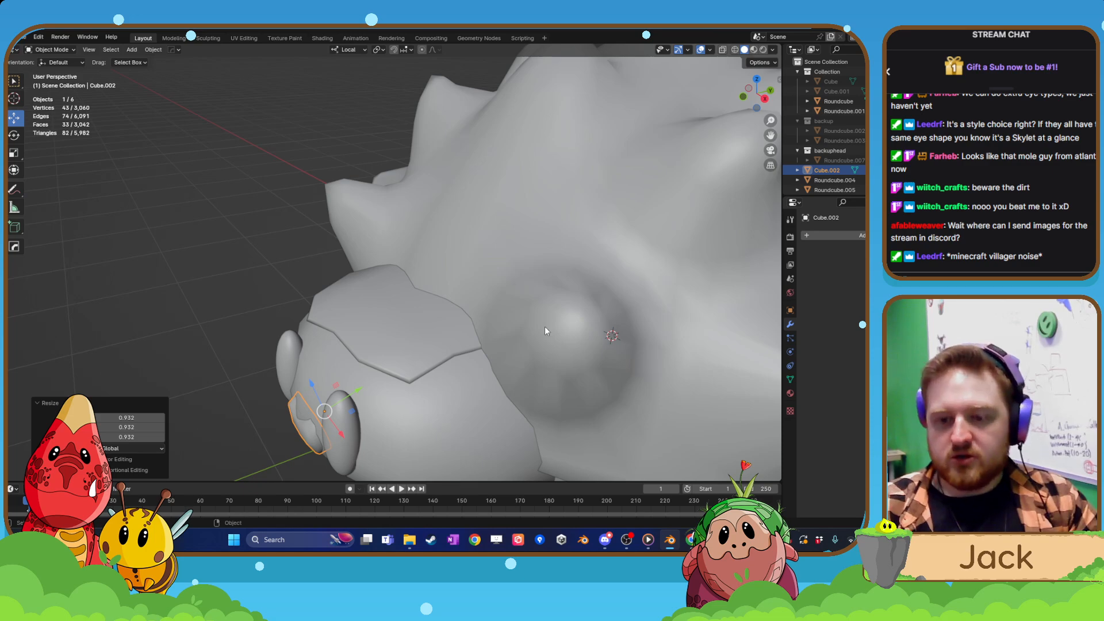
Select the spiky shell, isolate it in local view and enter Edit Mode.
{"action": "left_click", "coordinate": [544, 326]}
{"action": "scroll", "coordinate": [547, 348], "scroll_direction": "down", "scroll_amount": 2}
{"action": "key", "text": "KP_Divide"}
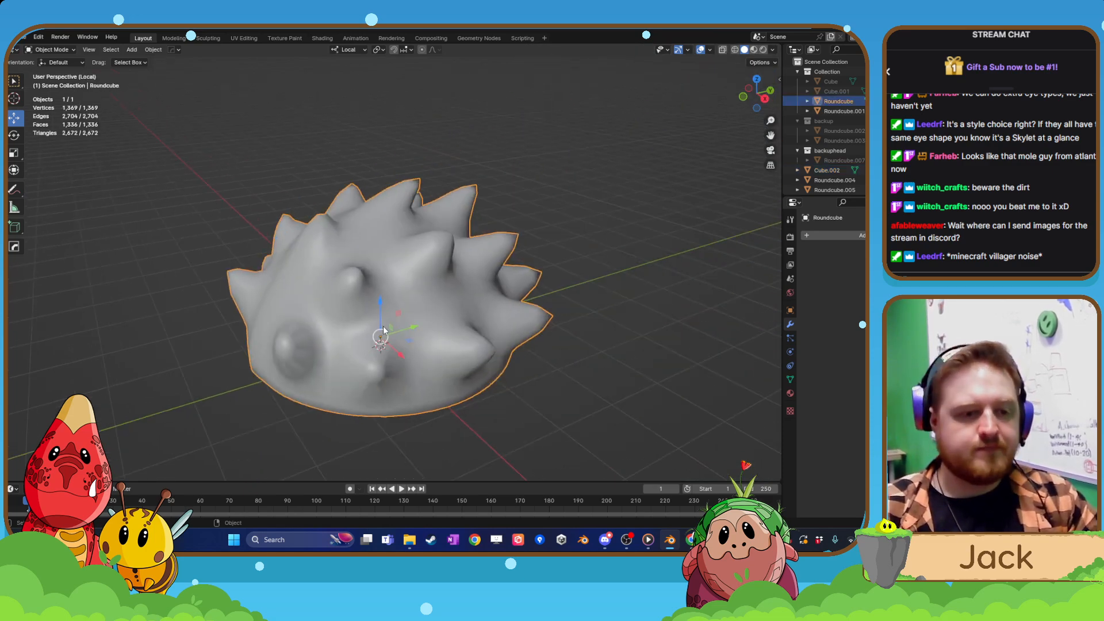
{"action": "key", "text": "Tab"}
{"action": "scroll", "coordinate": [422, 300], "scroll_direction": "up", "scroll_amount": 3}
{"action": "middle_click_drag", "start_coordinate": [422, 293], "coordinate": [436, 232]}
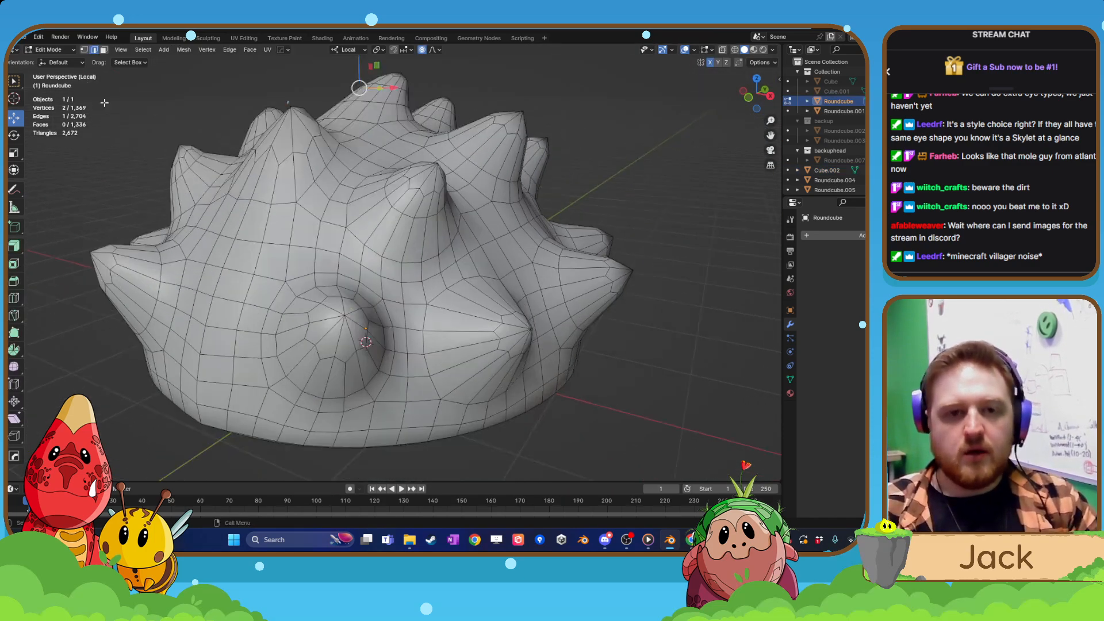
Select the closed ring of edges around the base of the second lower-row spike back from the head end.
{"action": "left_click", "coordinate": [426, 345], "text": "alt"}
{"action": "middle_click_drag", "start_coordinate": [426, 346], "coordinate": [499, 368]}
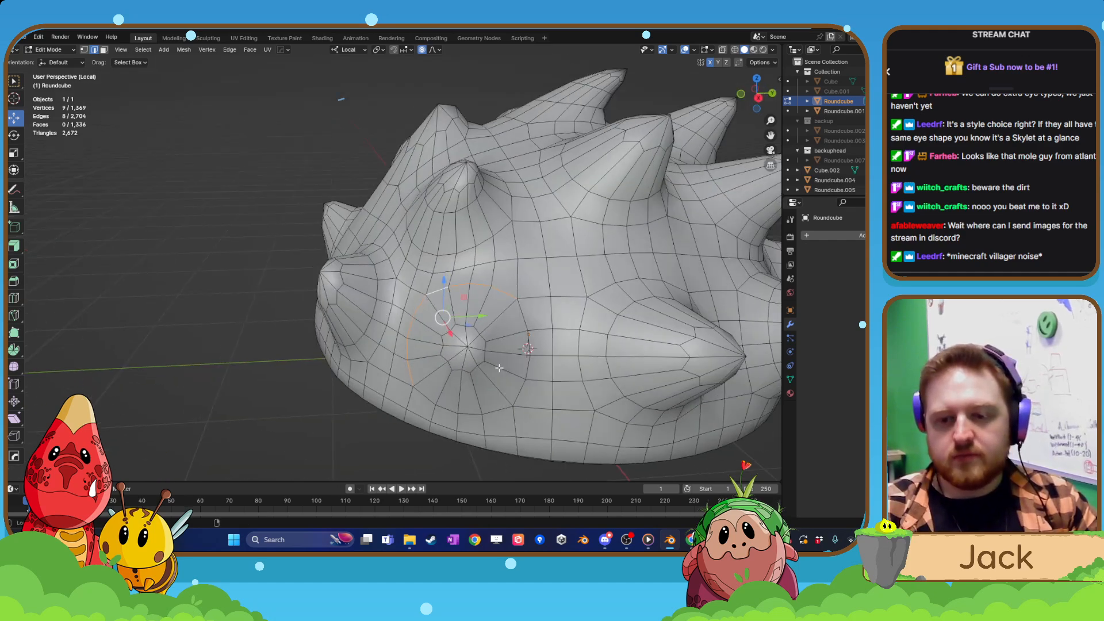
{"action": "left_click", "coordinate": [519, 317], "text": "alt+shift"}
{"action": "left_click", "coordinate": [493, 408], "text": "alt+shift"}
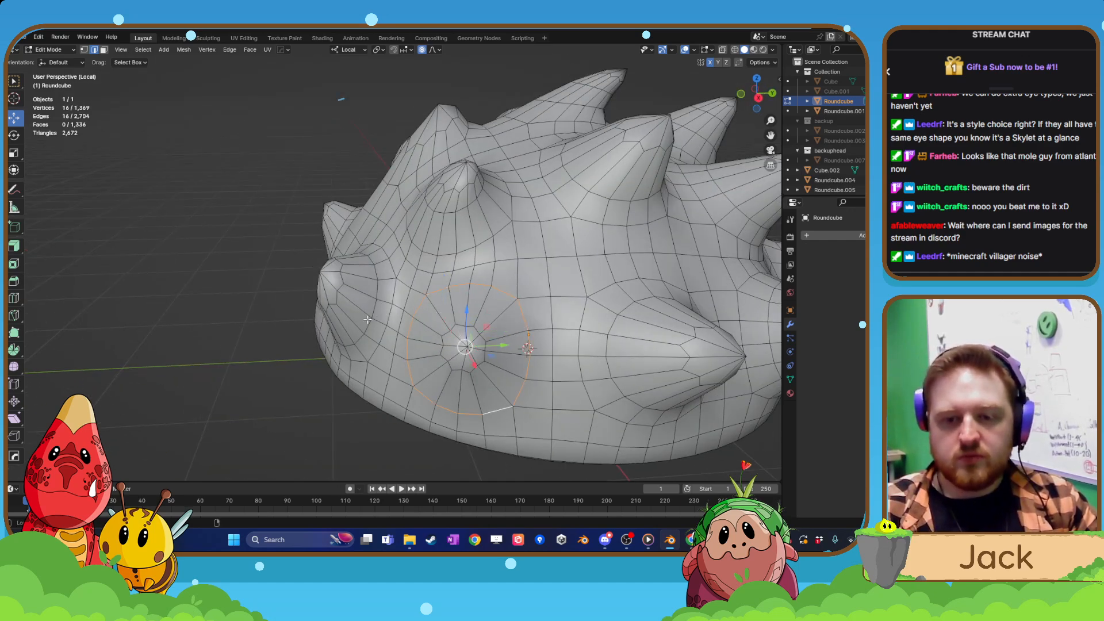
Add the base edge rings of the lower spike nearest the head and of the upper spike between both lower ones.
{"action": "middle_click_drag", "start_coordinate": [373, 319], "coordinate": [433, 315]}
{"action": "left_click", "coordinate": [432, 315], "text": "alt+shift"}
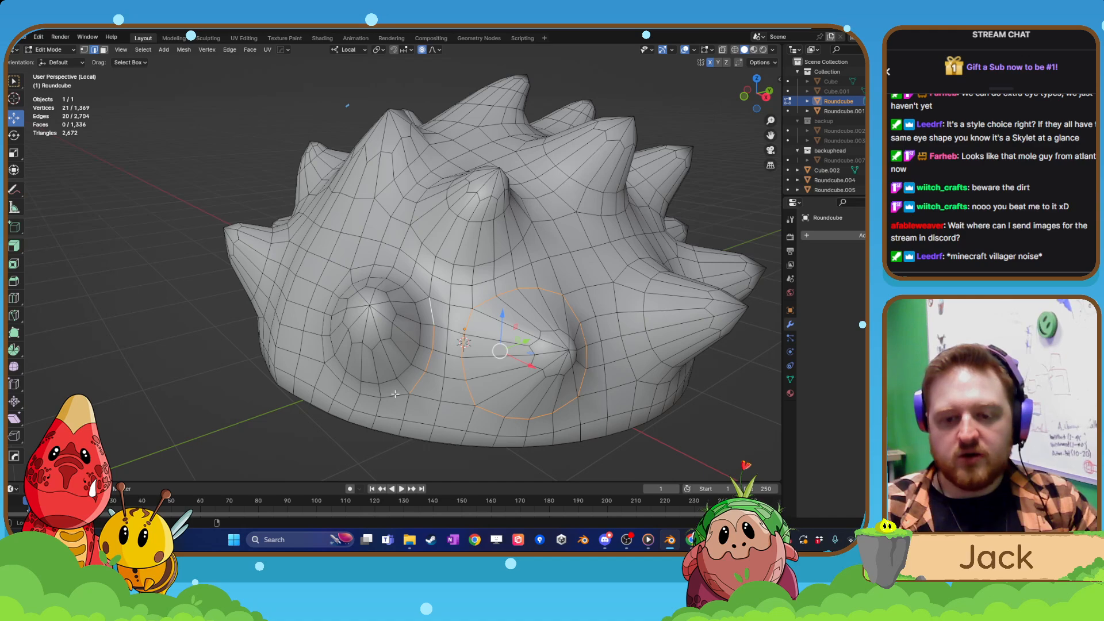
{"action": "left_click", "coordinate": [335, 301], "text": "alt+shift"}
{"action": "left_click", "coordinate": [380, 268], "text": "alt+shift"}
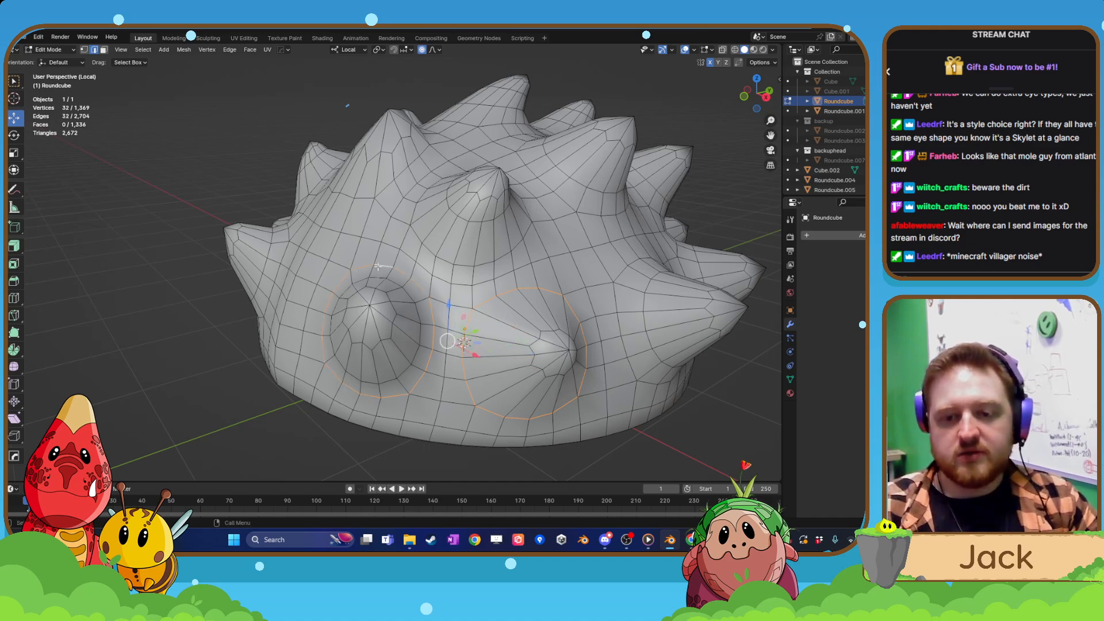
{"action": "middle_click_drag", "start_coordinate": [380, 268], "coordinate": [506, 205]}
{"action": "left_click", "coordinate": [397, 233], "text": "alt+shift"}
{"action": "left_click", "coordinate": [504, 202], "text": "alt+shift"}
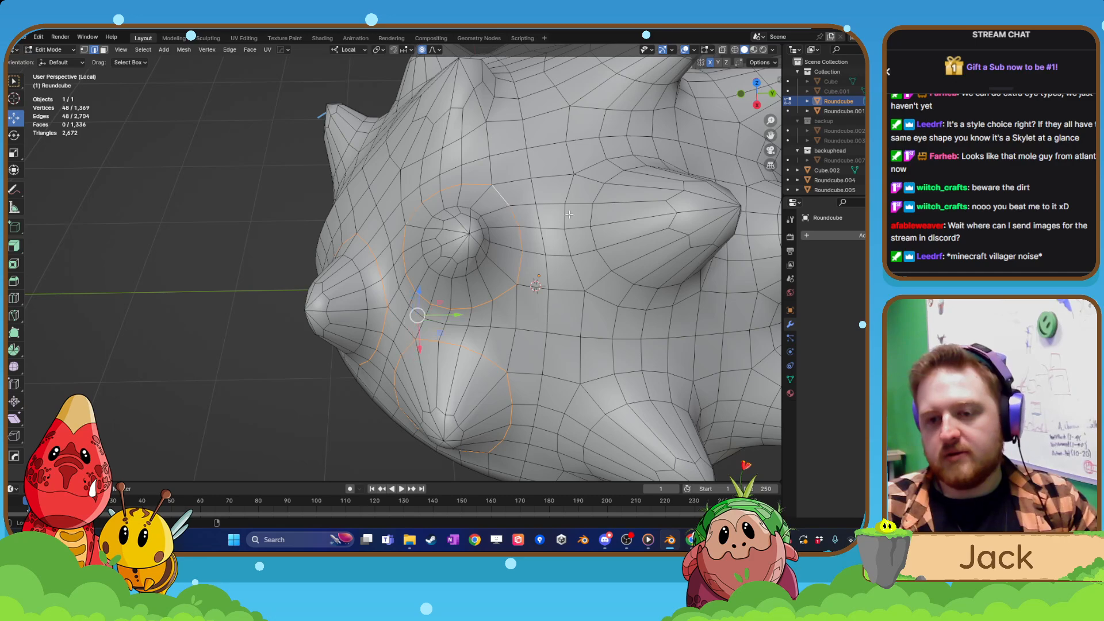
Add the edge ring around the base of the large upper-row spike farther back to the selection.
{"action": "left_click", "coordinate": [579, 269], "text": "alt+shift"}
{"action": "left_click", "coordinate": [606, 300], "text": "alt+shift"}
{"action": "middle_click_drag", "start_coordinate": [607, 301], "coordinate": [553, 296]}
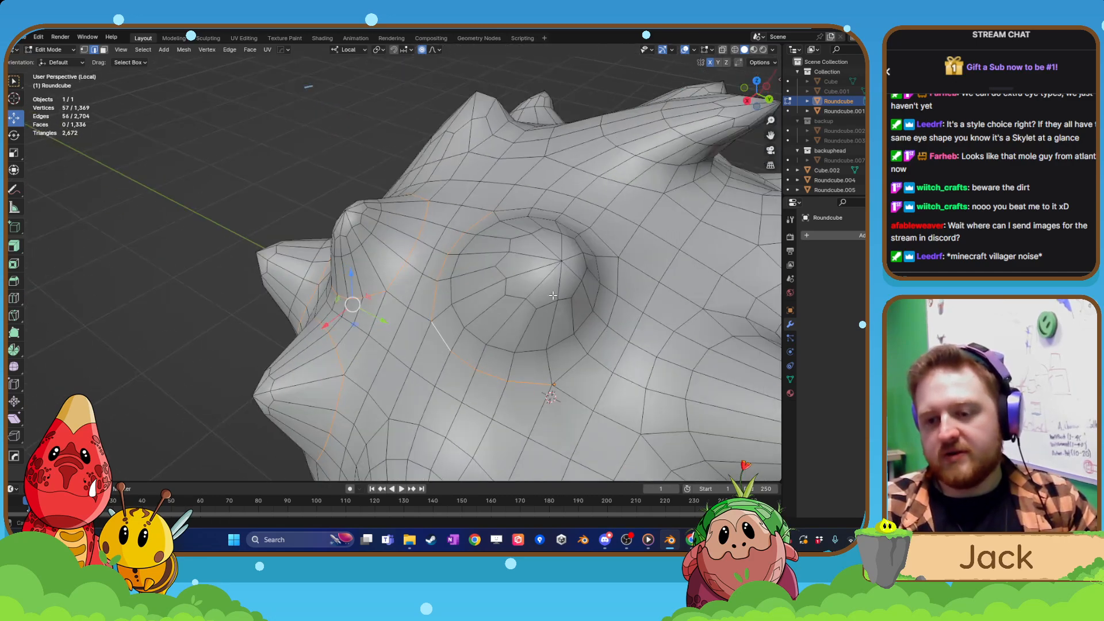
{"action": "left_click", "coordinate": [564, 374], "text": "alt+shift"}
{"action": "middle_click_drag", "start_coordinate": [564, 373], "coordinate": [550, 296]}
{"action": "left_click", "coordinate": [553, 305], "text": "alt+shift"}
{"action": "scroll", "coordinate": [549, 308], "scroll_direction": "down", "scroll_amount": 4}
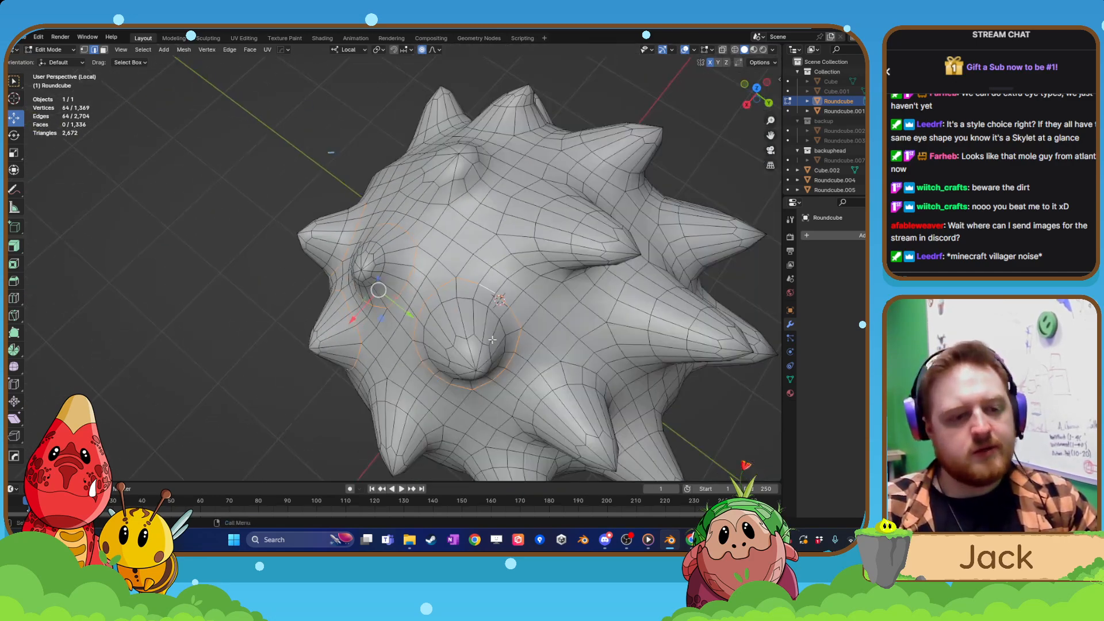
Extend the selection with the base edge rings of the next two lower-row spikes towards the rear.
{"action": "middle_click_drag", "start_coordinate": [512, 339], "coordinate": [507, 295]}
{"action": "scroll", "coordinate": [502, 295], "scroll_direction": "up", "scroll_amount": 5}
{"action": "left_click", "coordinate": [486, 234], "text": "alt+shift"}
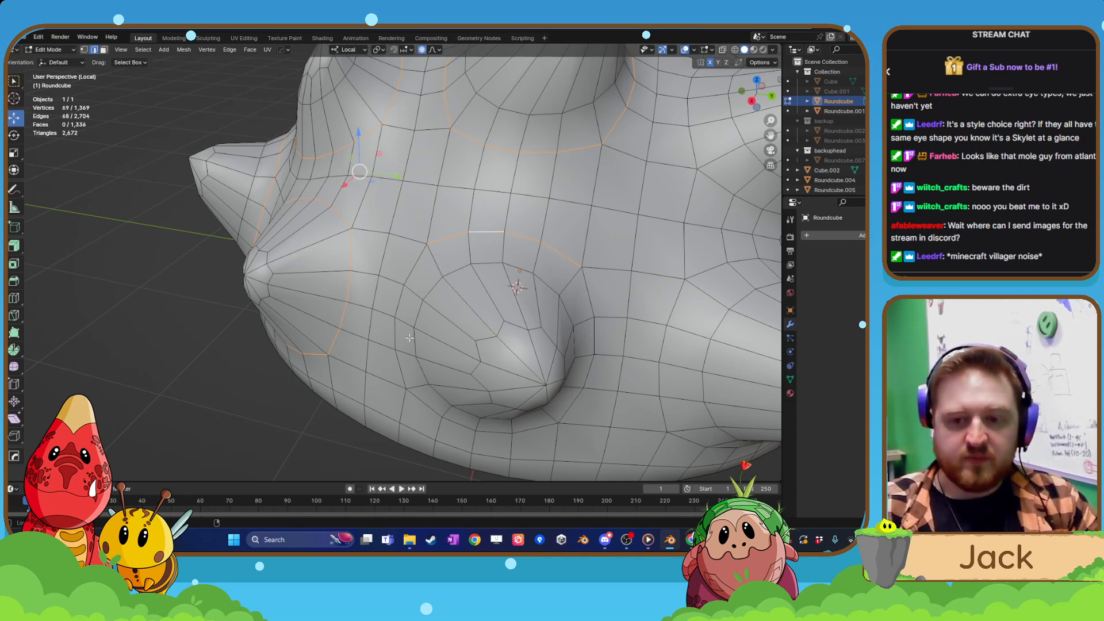
{"action": "middle_click_drag", "start_coordinate": [397, 302], "coordinate": [526, 363]}
{"action": "left_click", "coordinate": [536, 364], "text": "alt+shift"}
{"action": "left_click", "coordinate": [574, 341], "text": "alt+shift"}
{"action": "left_click", "coordinate": [528, 365], "text": "alt+shift"}
{"action": "left_click", "coordinate": [560, 400], "text": "alt+shift"}
{"action": "middle_click_drag", "start_coordinate": [560, 400], "coordinate": [453, 320]}
{"action": "left_click", "coordinate": [415, 439], "text": "alt+shift"}
{"action": "left_click", "coordinate": [461, 321], "text": "alt+shift"}
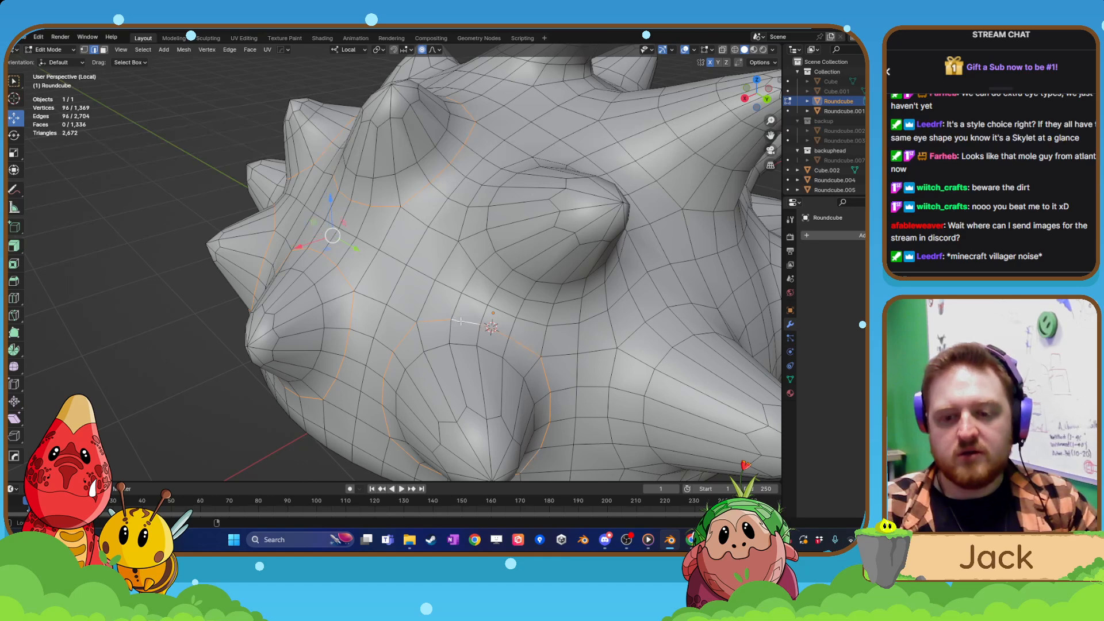
Add the base edge ring of the upper-row spike above the newly outlined lower spikes.
{"action": "left_click", "coordinate": [498, 283], "text": "alt+shift"}
{"action": "left_click", "coordinate": [469, 215], "text": "alt+shift"}
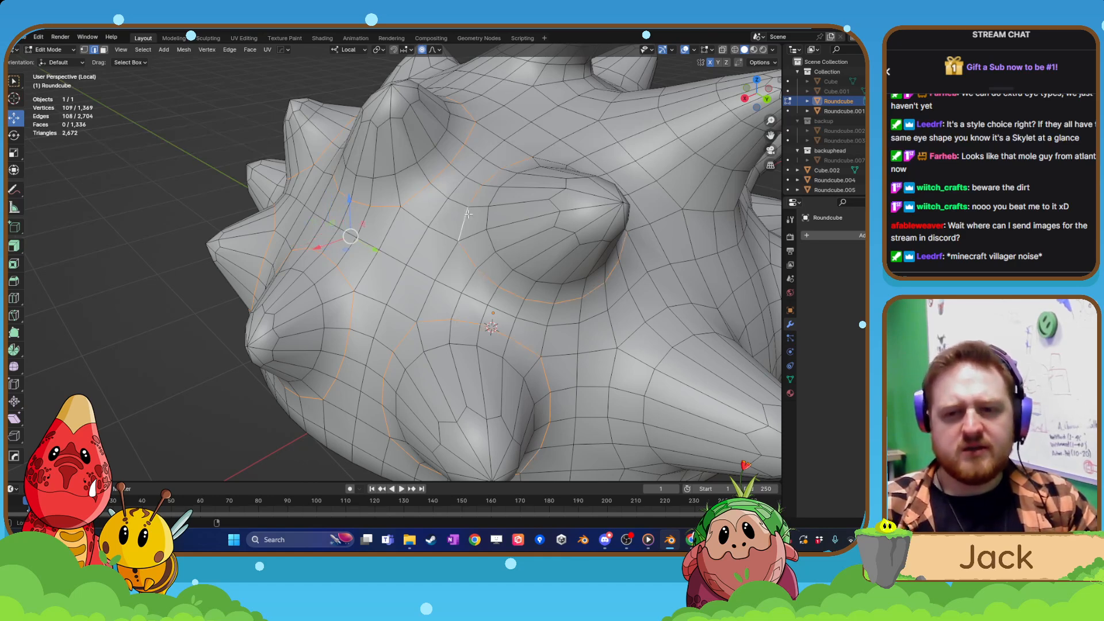
{"action": "middle_click_drag", "start_coordinate": [543, 253], "coordinate": [506, 273]}
{"action": "left_click", "coordinate": [498, 249], "text": "alt+shift"}
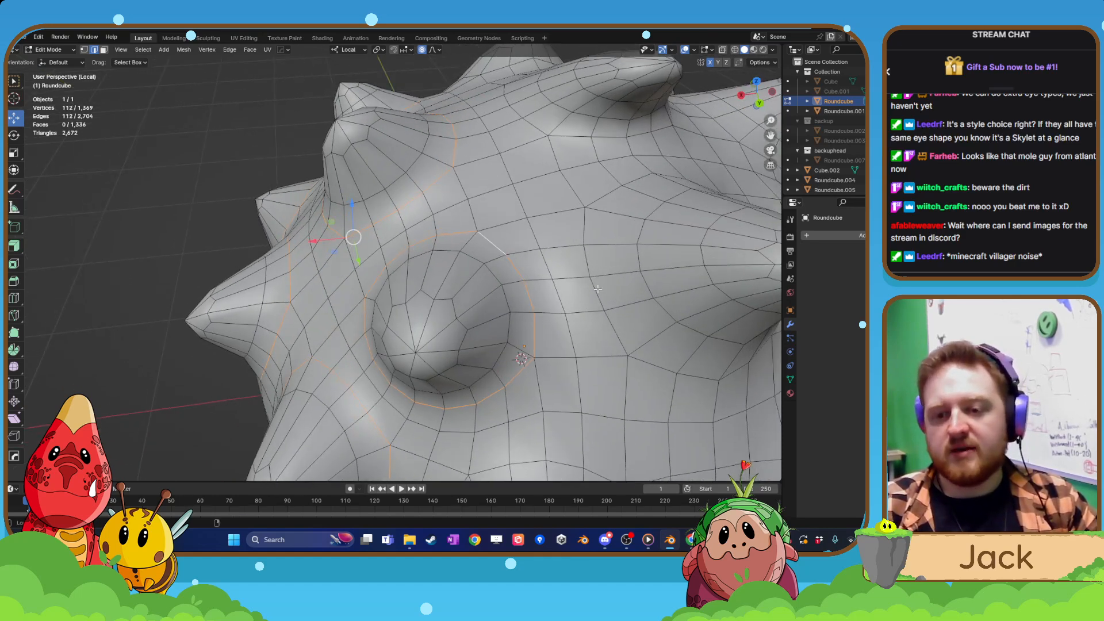
Add the base edge ring of the next upper-row spike around the rear of the shell.
{"action": "left_click", "coordinate": [582, 252], "text": "alt+shift"}
{"action": "left_click", "coordinate": [641, 361], "text": "alt+shift"}
{"action": "middle_click_drag", "start_coordinate": [642, 362], "coordinate": [430, 292]}
{"action": "left_click", "coordinate": [430, 293], "text": "alt+shift"}
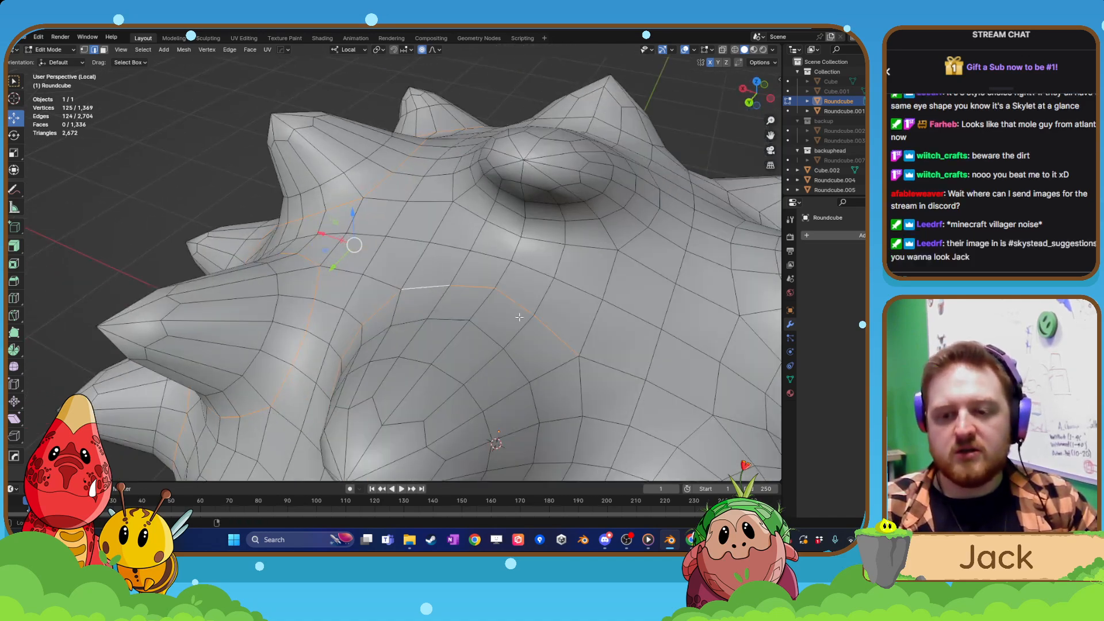
{"action": "left_click", "coordinate": [576, 378], "text": "alt+shift"}
{"action": "scroll", "coordinate": [575, 378], "scroll_direction": "down", "scroll_amount": 3}
{"action": "middle_click_drag", "start_coordinate": [317, 400], "coordinate": [456, 356]}
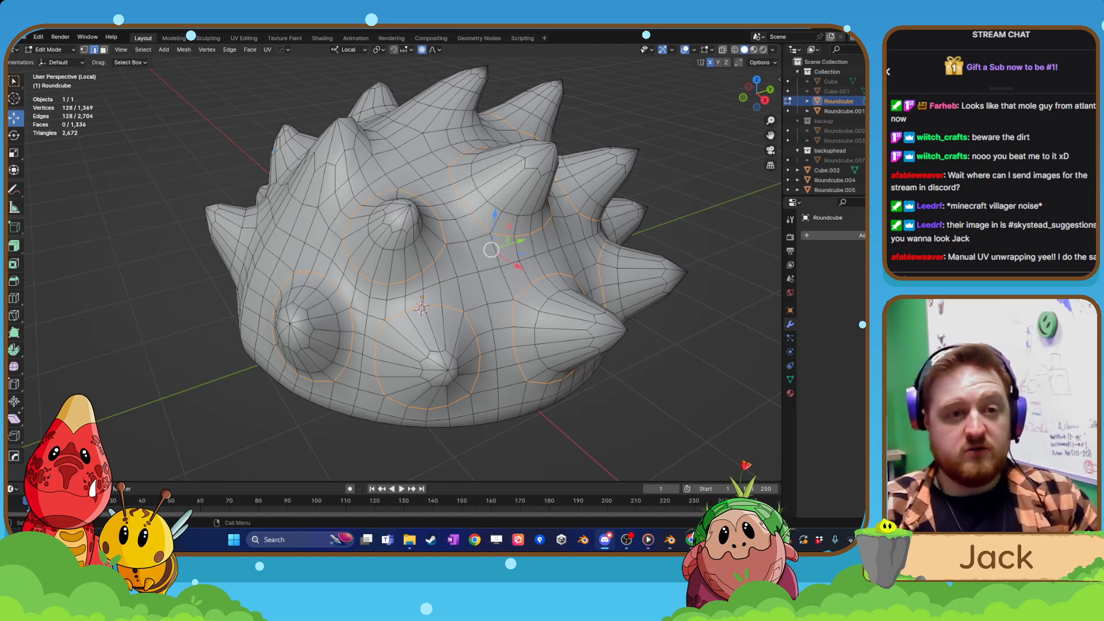
Add the base edge ring of the front lower spike on the opposite side of the shell.
{"action": "middle_click_drag", "start_coordinate": [235, 307], "coordinate": [288, 291]}
{"action": "middle_click_drag", "start_coordinate": [288, 292], "coordinate": [310, 285], "text": "shift"}
{"action": "left_click", "coordinate": [283, 290], "text": "alt+shift"}
{"action": "left_click", "coordinate": [275, 410], "text": "alt+shift"}
{"action": "middle_click_drag", "start_coordinate": [275, 410], "coordinate": [307, 418]}
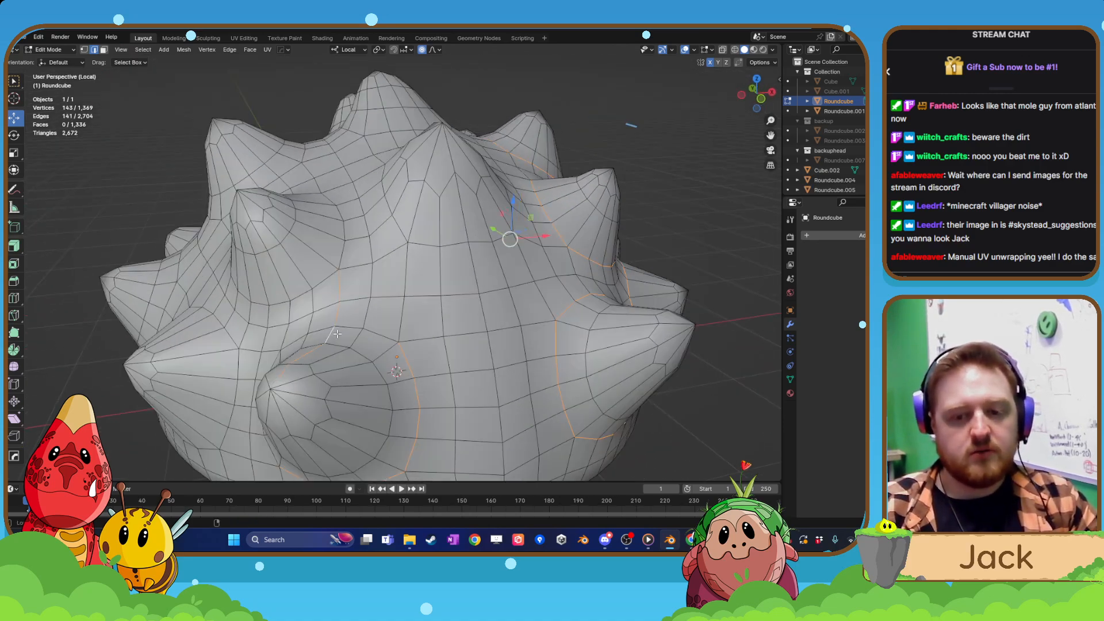
{"action": "middle_click_drag", "start_coordinate": [323, 345], "coordinate": [384, 357]}
{"action": "left_click", "coordinate": [499, 327], "text": "alt+shift"}
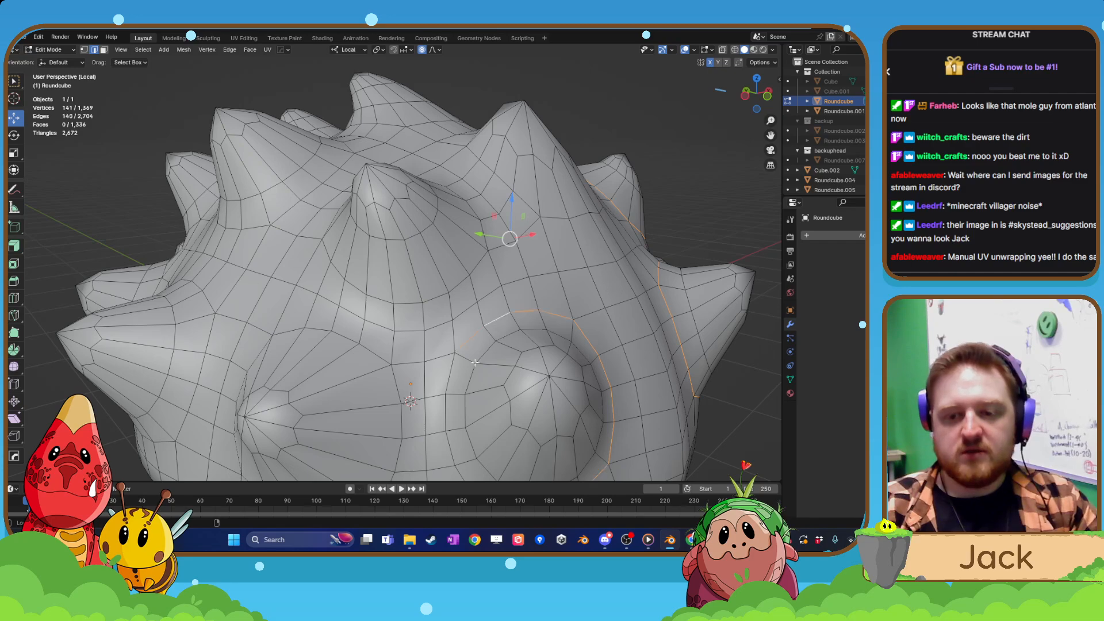
{"action": "left_click", "coordinate": [449, 380], "text": "alt+shift"}
{"action": "left_click", "coordinate": [394, 387], "text": "alt+shift"}
Add the base edge ring of the adjacent lower-row spike on the opposite side of the shell.
{"action": "middle_click_drag", "start_coordinate": [394, 388], "coordinate": [428, 377]}
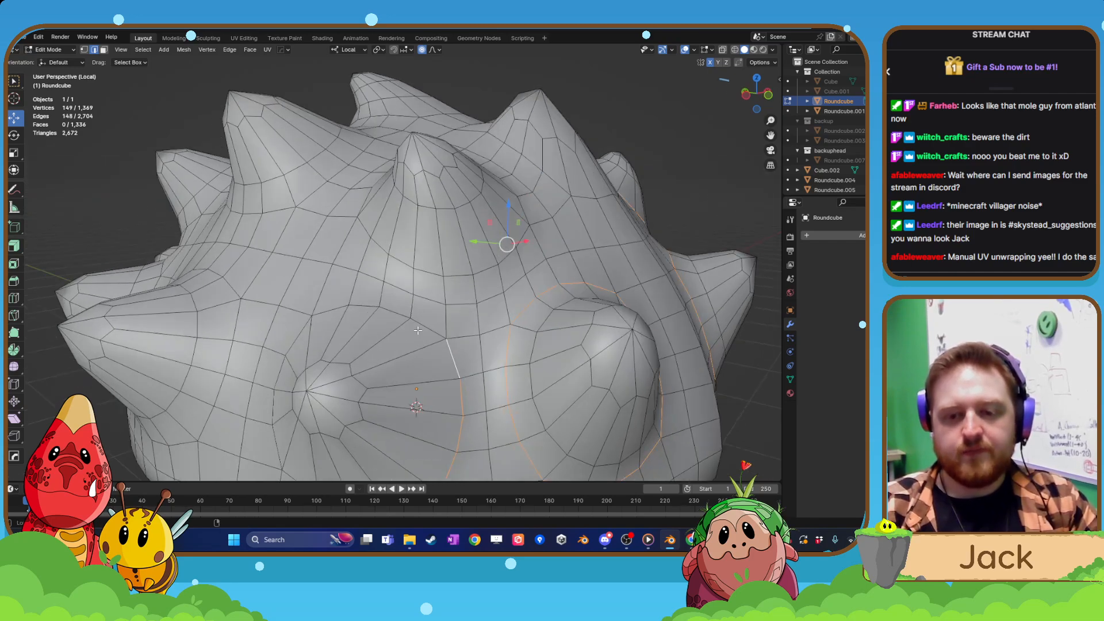
{"action": "left_click", "coordinate": [418, 331], "text": "alt+shift"}
{"action": "middle_click_drag", "start_coordinate": [418, 331], "coordinate": [463, 339]}
{"action": "left_click", "coordinate": [388, 341], "text": "alt+shift"}
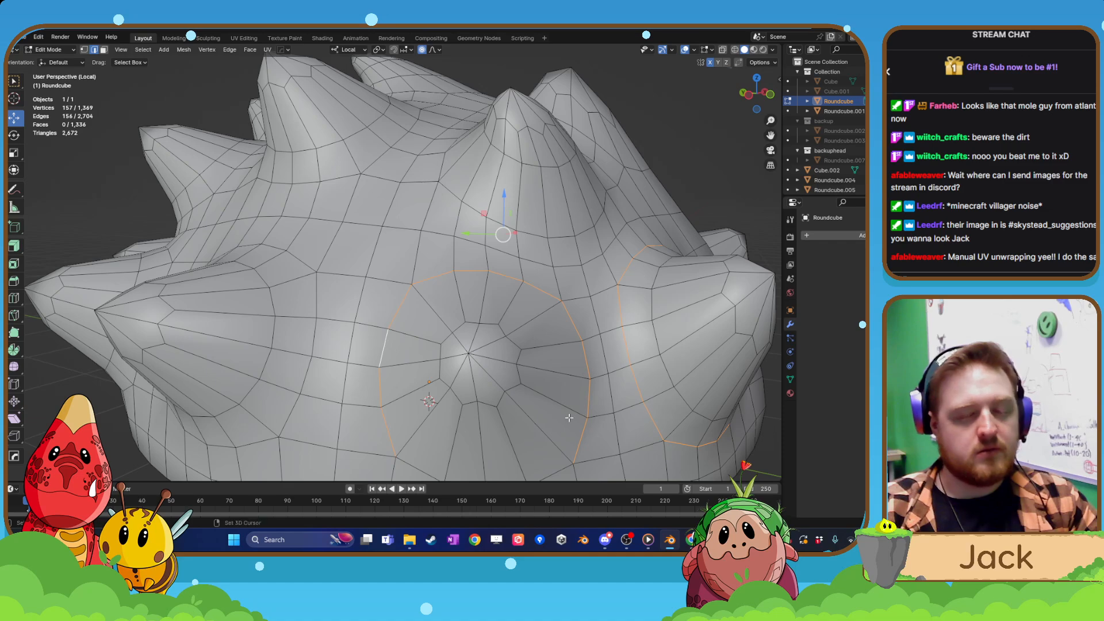
{"action": "middle_click_drag", "start_coordinate": [569, 418], "coordinate": [497, 390]}
{"action": "left_click", "coordinate": [433, 420], "text": "alt+shift"}
{"action": "middle_click_drag", "start_coordinate": [433, 421], "coordinate": [403, 452]}
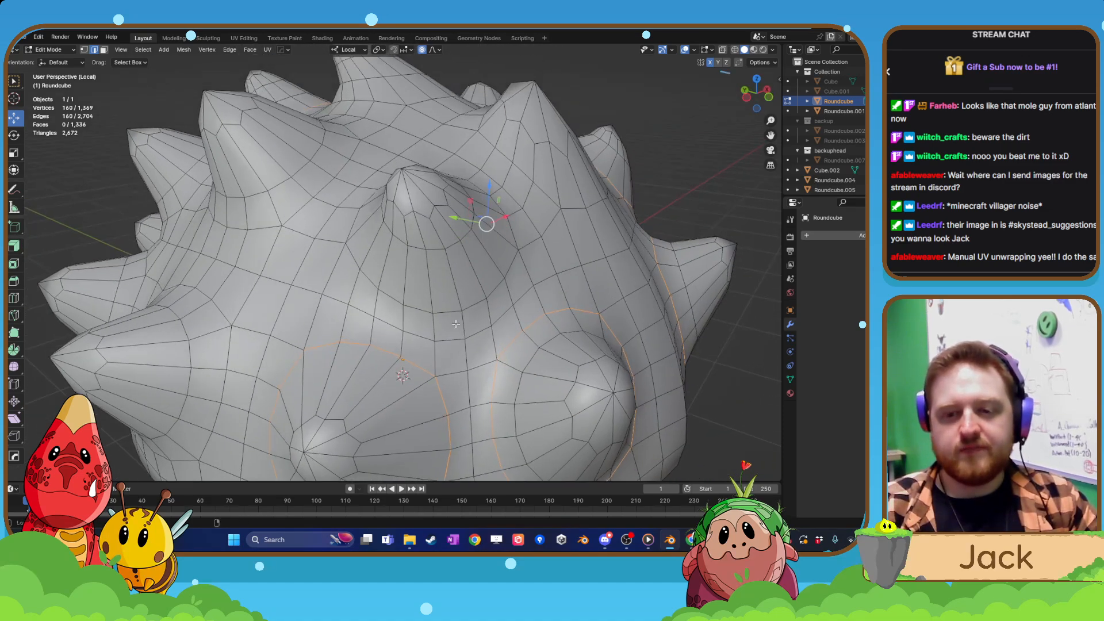
Add the base edge ring of the upper spike above the two lower spikes on the opposite side.
{"action": "left_click", "coordinate": [453, 315], "text": "alt+shift"}
{"action": "middle_click_drag", "start_coordinate": [453, 315], "coordinate": [489, 329]}
{"action": "left_click", "coordinate": [424, 294], "text": "alt+shift"}
{"action": "middle_click_drag", "start_coordinate": [425, 294], "coordinate": [388, 295]}
{"action": "left_click", "coordinate": [400, 295], "text": "alt+shift"}
Add base edge rings for the central front spike and neighbouring spikes along the top of the shell.
{"action": "left_click", "coordinate": [453, 264], "text": "alt+shift"}
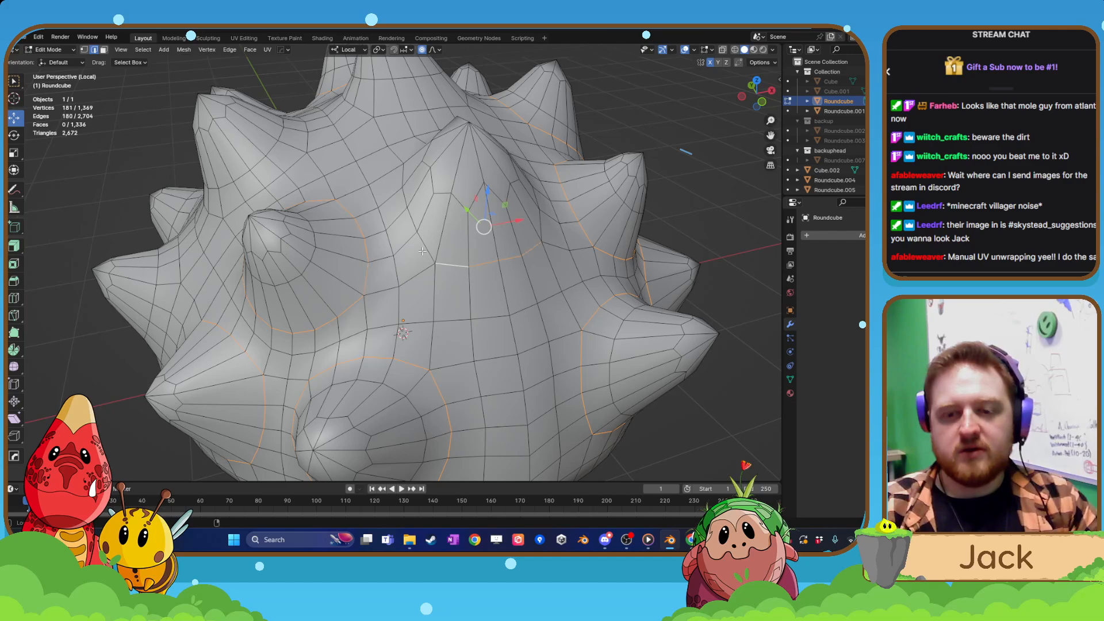
{"action": "left_click", "coordinate": [429, 248], "text": "alt+shift"}
{"action": "middle_click_drag", "start_coordinate": [494, 260], "coordinate": [451, 270]}
{"action": "left_click", "coordinate": [463, 258], "text": "alt+shift"}
{"action": "left_click", "coordinate": [449, 235], "text": "alt+shift"}
{"action": "middle_click_drag", "start_coordinate": [462, 184], "coordinate": [498, 230], "text": "shift"}
{"action": "left_click", "coordinate": [459, 236], "text": "alt+shift"}
{"action": "left_click", "coordinate": [486, 233], "text": "alt+shift"}
{"action": "left_click", "coordinate": [350, 226], "text": "alt+shift"}
{"action": "middle_click_drag", "start_coordinate": [351, 226], "coordinate": [389, 315]}
{"action": "scroll", "coordinate": [442, 328], "scroll_direction": "down", "scroll_amount": 3}
{"action": "middle_click_drag", "start_coordinate": [441, 328], "coordinate": [401, 241]}
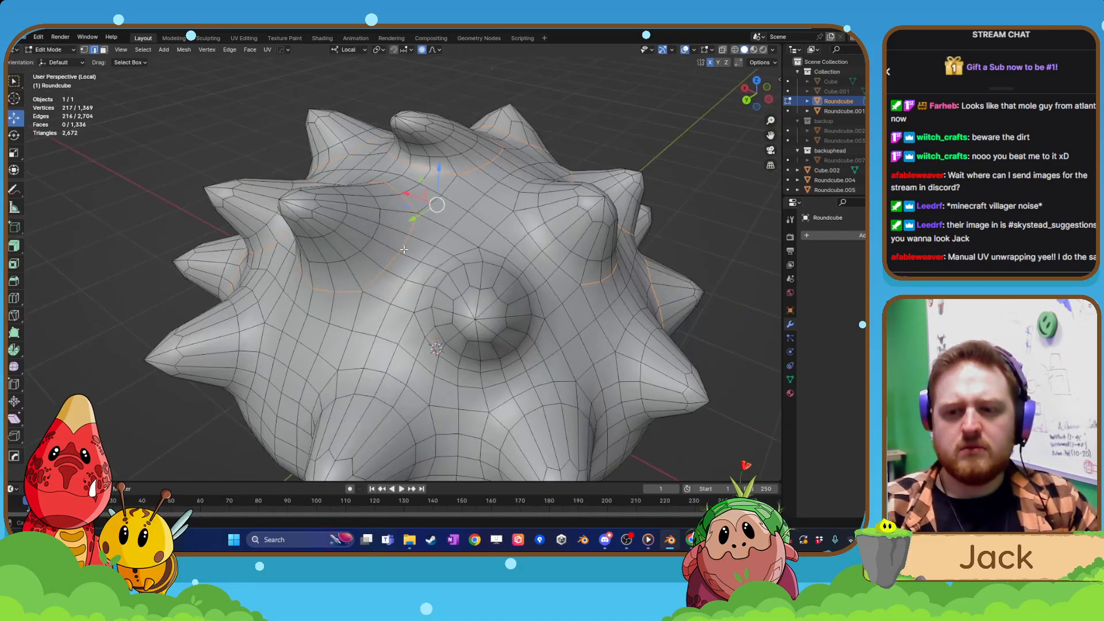
Close the edge ring around the upper rear spike and outline the base of the spike beside it.
{"action": "left_click", "coordinate": [533, 240], "text": "alt+shift"}
{"action": "middle_click_drag", "start_coordinate": [533, 241], "coordinate": [448, 260]}
{"action": "left_click", "coordinate": [435, 275], "text": "alt+shift"}
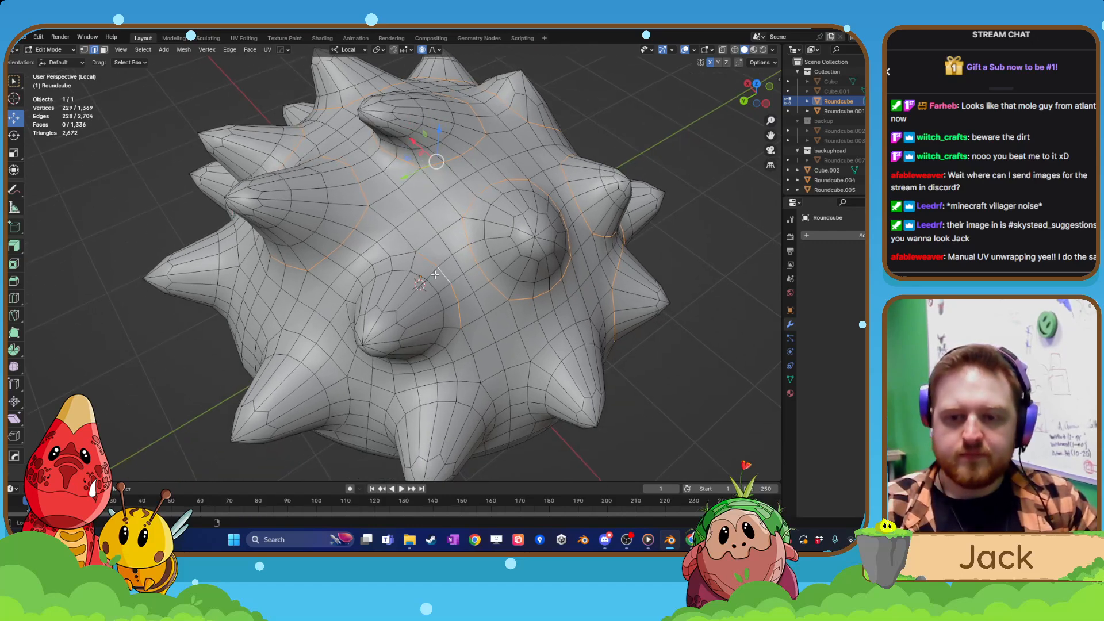
{"action": "left_click", "coordinate": [401, 258], "text": "alt+shift"}
{"action": "left_click", "coordinate": [445, 345], "text": "alt+shift"}
Add the edge ring around the base of the lower rear spike directly below the last outlined spike.
{"action": "middle_click_drag", "start_coordinate": [445, 345], "coordinate": [458, 293]}
{"action": "scroll", "coordinate": [459, 295], "scroll_direction": "up", "scroll_amount": 2}
{"action": "left_click", "coordinate": [468, 295], "text": "alt+shift"}
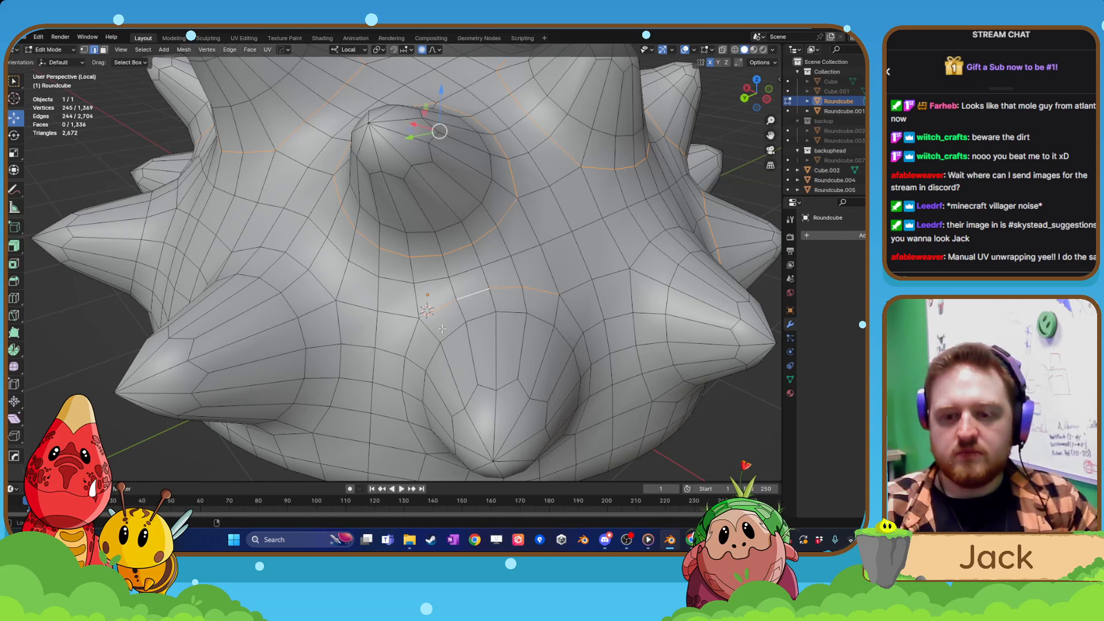
{"action": "left_click", "coordinate": [409, 341], "text": "alt+shift"}
{"action": "middle_click_drag", "start_coordinate": [409, 341], "coordinate": [495, 344]}
{"action": "left_click", "coordinate": [474, 320], "text": "alt+shift"}
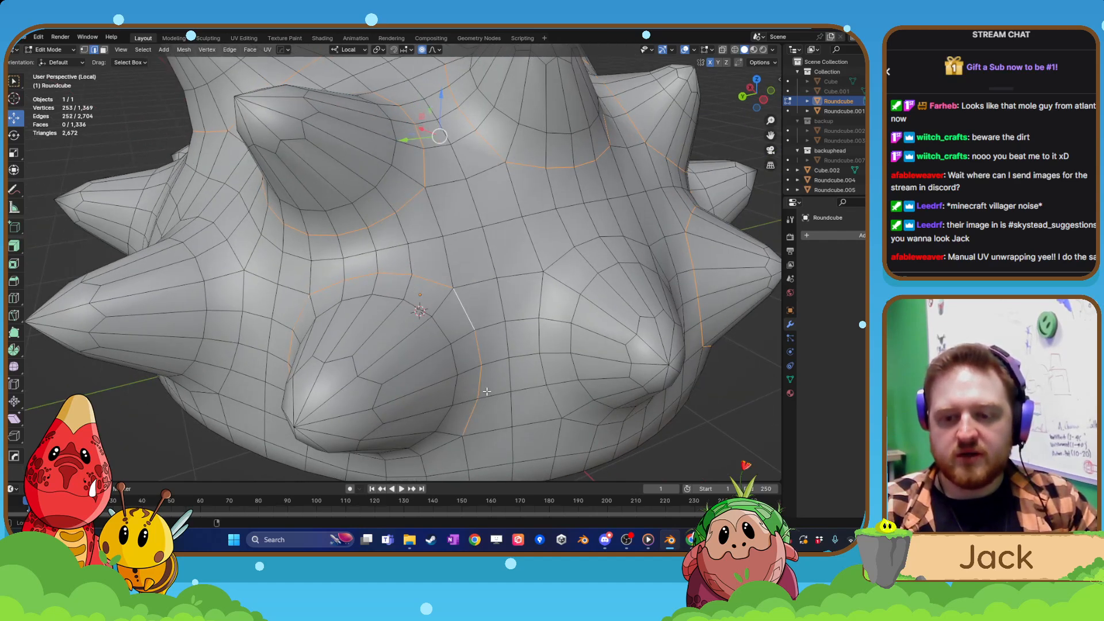
{"action": "left_click", "coordinate": [447, 442], "text": "alt+shift"}
{"action": "scroll", "coordinate": [469, 397], "scroll_direction": "down", "scroll_amount": 4}
{"action": "middle_click_drag", "start_coordinate": [473, 389], "coordinate": [440, 368]}
{"action": "scroll", "coordinate": [435, 359], "scroll_direction": "up", "scroll_amount": 2}
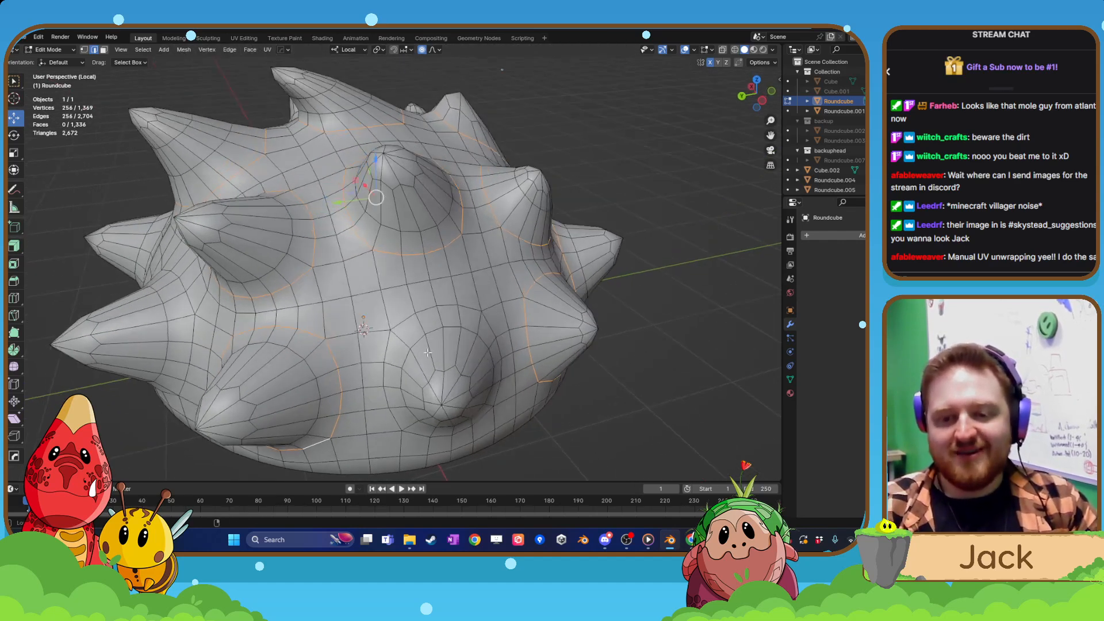
Add the edge ring around the base of the lower spike beside the last outlined one.
{"action": "left_click", "coordinate": [405, 317], "text": "alt+shift"}
{"action": "left_click", "coordinate": [385, 358], "text": "alt+shift"}
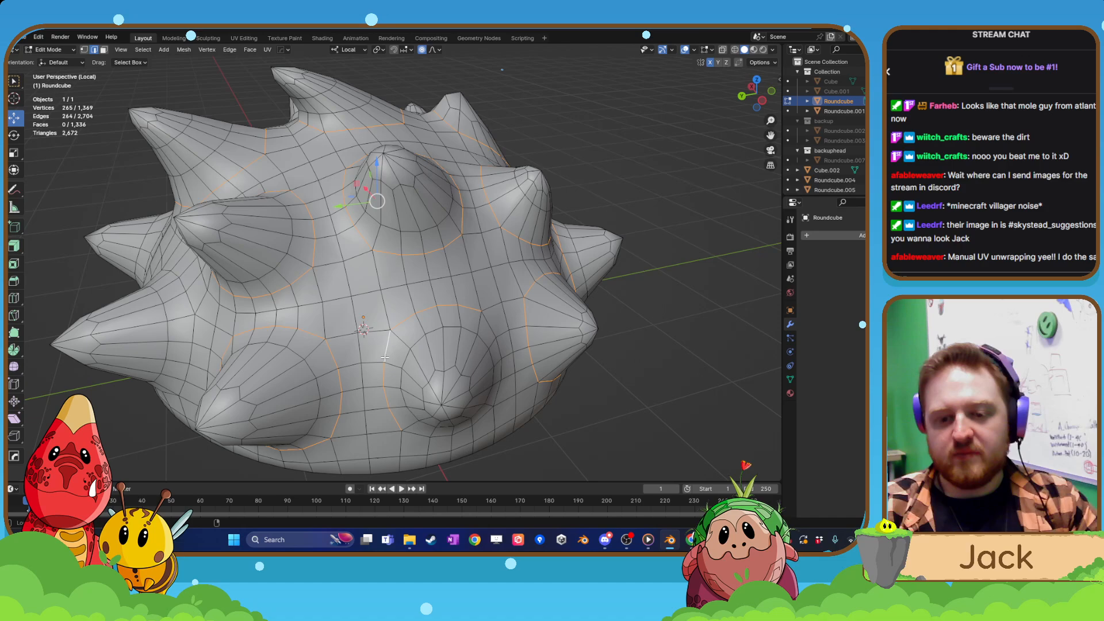
{"action": "left_click", "coordinate": [412, 432], "text": "alt+shift"}
{"action": "middle_click_drag", "start_coordinate": [453, 415], "coordinate": [419, 390]}
{"action": "left_click", "coordinate": [385, 365], "text": "alt+shift"}
Add and close the base edge ring of the next lower spike towards the rear of the shell.
{"action": "scroll", "coordinate": [413, 387], "scroll_direction": "down", "scroll_amount": 3}
{"action": "scroll", "coordinate": [414, 390], "scroll_direction": "up", "scroll_amount": 3}
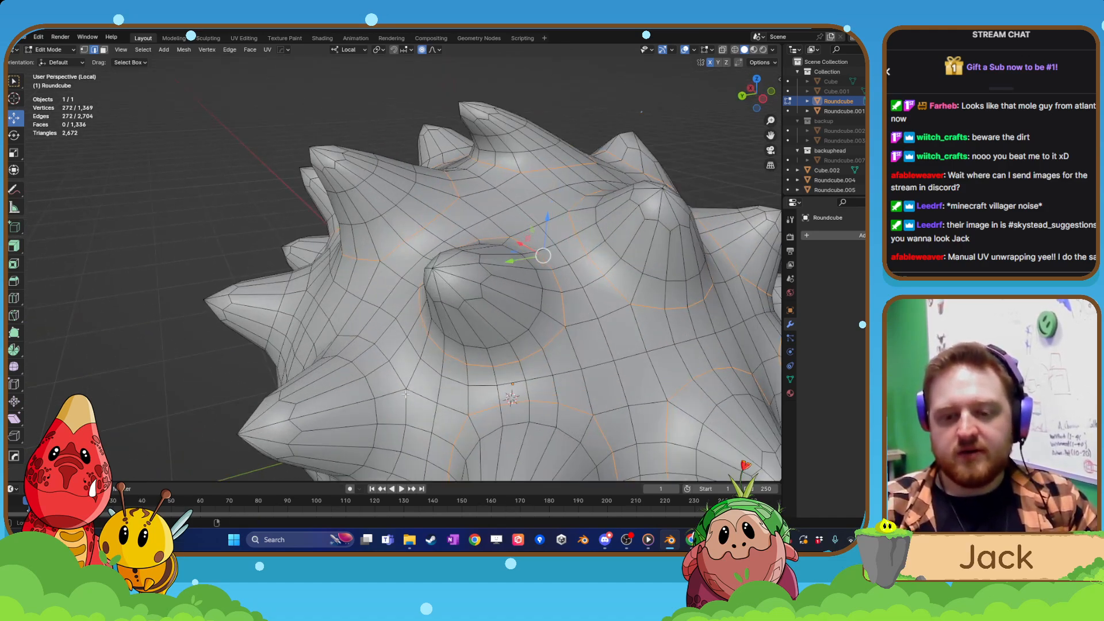
{"action": "left_click", "coordinate": [404, 405], "text": "alt+shift"}
{"action": "scroll", "coordinate": [412, 405], "scroll_direction": "down", "scroll_amount": 3}
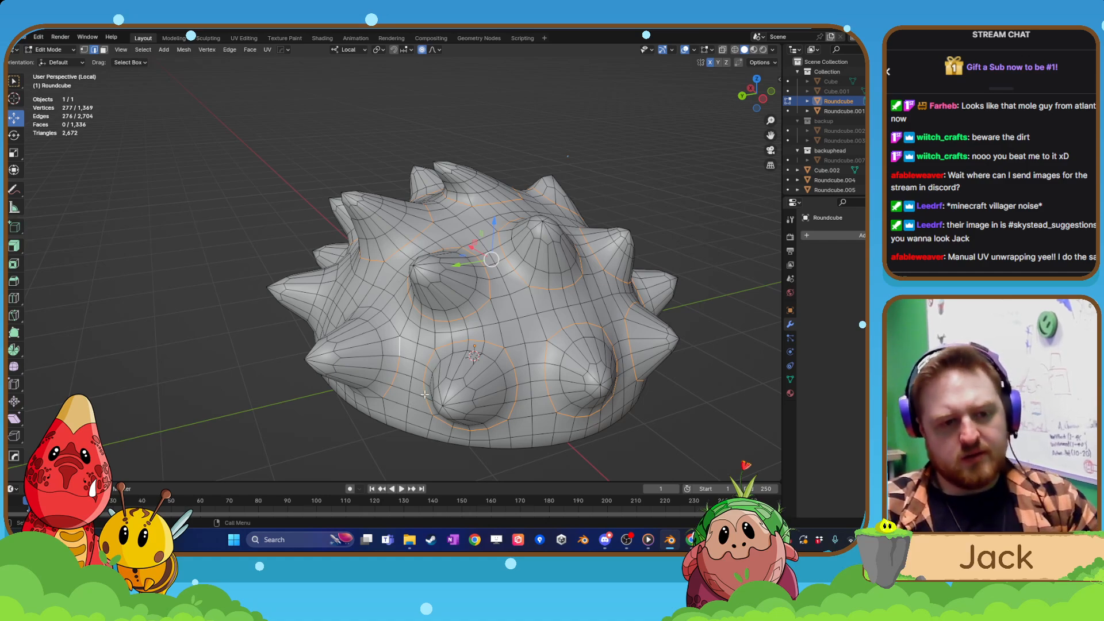
{"action": "middle_click_drag", "start_coordinate": [425, 395], "coordinate": [459, 362]}
{"action": "scroll", "coordinate": [450, 356], "scroll_direction": "up", "scroll_amount": 3}
{"action": "left_click", "coordinate": [451, 359], "text": "alt+shift"}
{"action": "scroll", "coordinate": [442, 371], "scroll_direction": "down", "scroll_amount": 2}
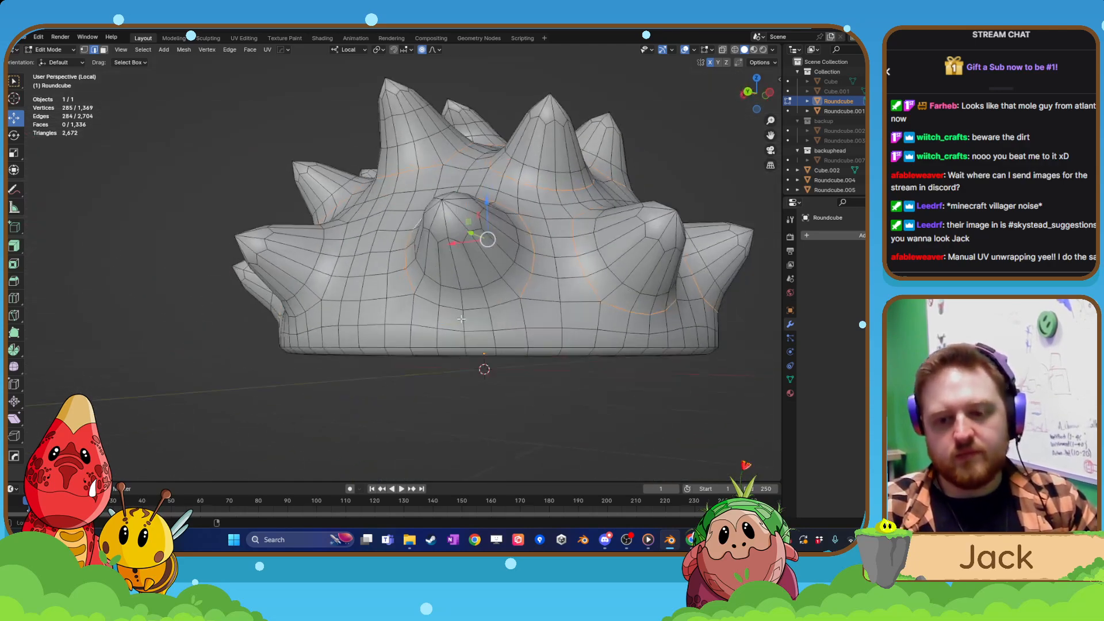
{"action": "left_click", "coordinate": [475, 306], "text": "alt+shift"}
Outline the base of the remaining lower rear spike with a closed edge ring.
{"action": "mouse_move", "coordinate": [393, 319]}
{"action": "middle_mouse_down"}
{"action": "mouse_move", "coordinate": [377, 329]}
{"action": "mouse_move", "coordinate": [405, 332]}
{"action": "middle_mouse_up"}
{"action": "scroll", "coordinate": [361, 336], "scroll_direction": "up", "scroll_amount": 4}
{"action": "left_click", "coordinate": [345, 333], "text": "ctrl"}
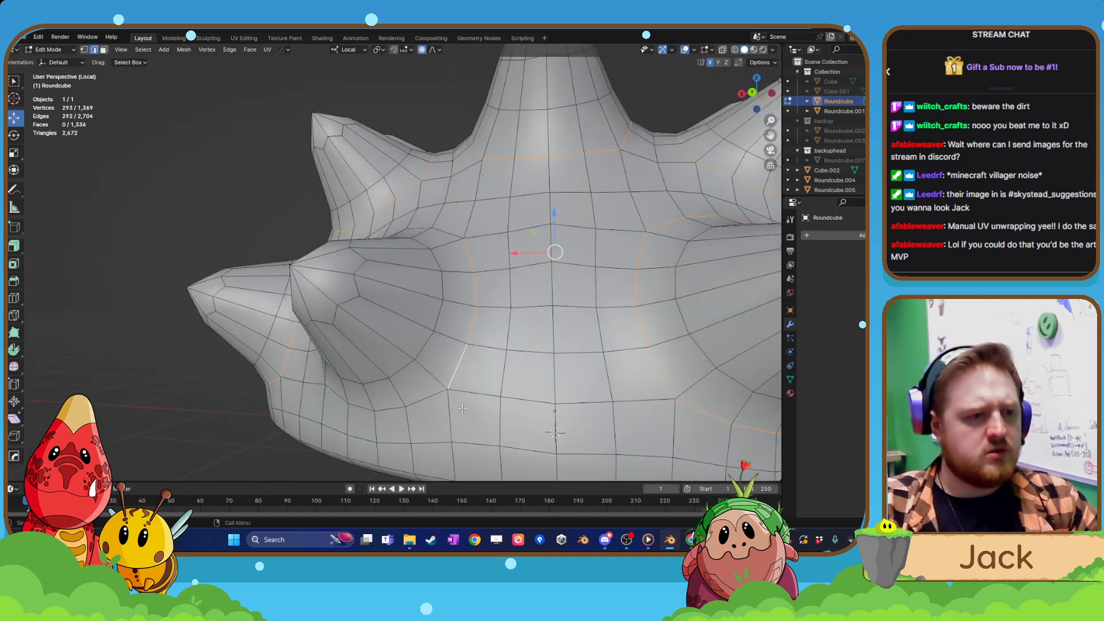
{"action": "left_click", "coordinate": [421, 395], "text": "ctrl"}
{"action": "scroll", "coordinate": [421, 396], "scroll_direction": "down", "scroll_amount": 3}
{"action": "middle_click_drag", "start_coordinate": [421, 395], "coordinate": [426, 370]}
{"action": "scroll", "coordinate": [424, 368], "scroll_direction": "up", "scroll_amount": 4}
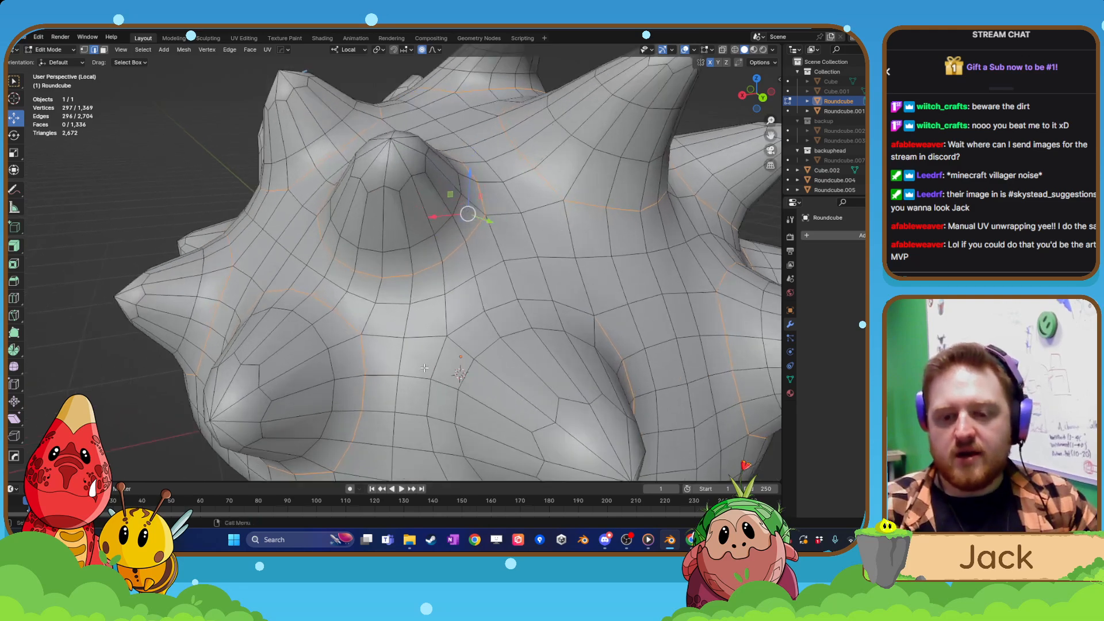
{"action": "left_click", "coordinate": [432, 390], "text": "ctrl"}
Add the vertical centre edge line from the shell's front rim up to the tip of the central front spike.
{"action": "scroll", "coordinate": [431, 390], "scroll_direction": "down", "scroll_amount": 3}
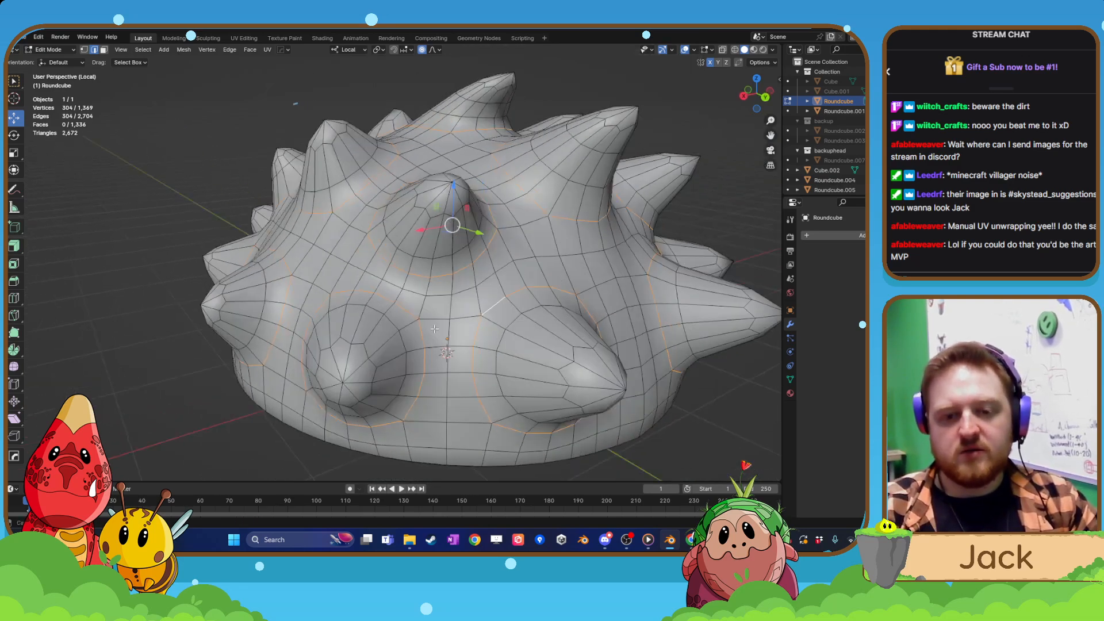
{"action": "middle_click_drag", "start_coordinate": [431, 390], "coordinate": [490, 336]}
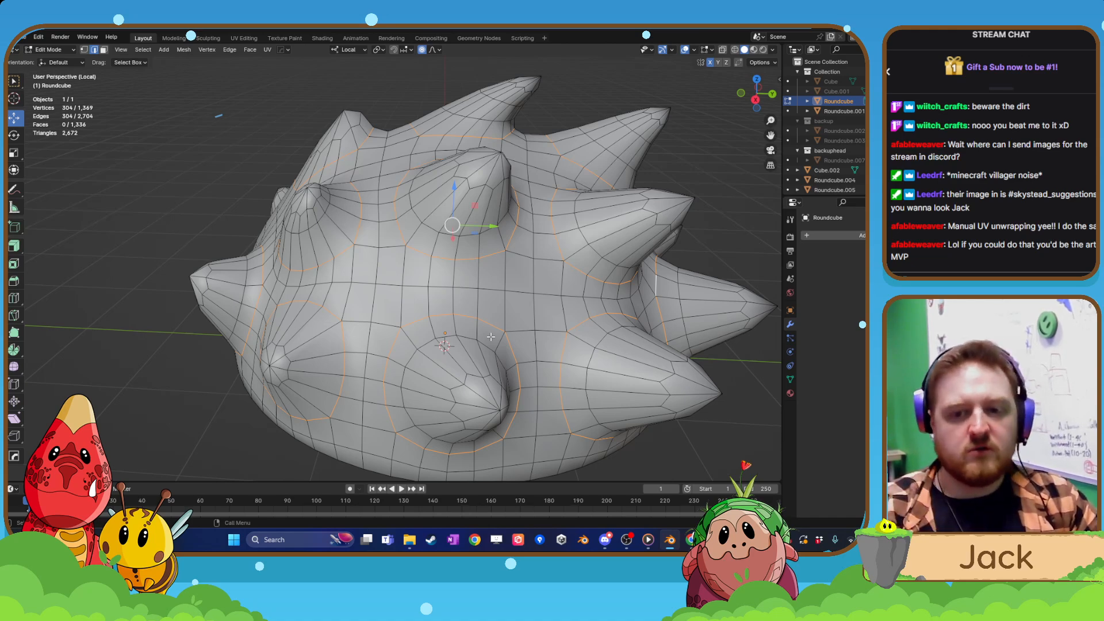
{"action": "scroll", "coordinate": [291, 298], "scroll_direction": "down", "scroll_amount": 3}
{"action": "middle_click_drag", "start_coordinate": [443, 236], "coordinate": [462, 249]}
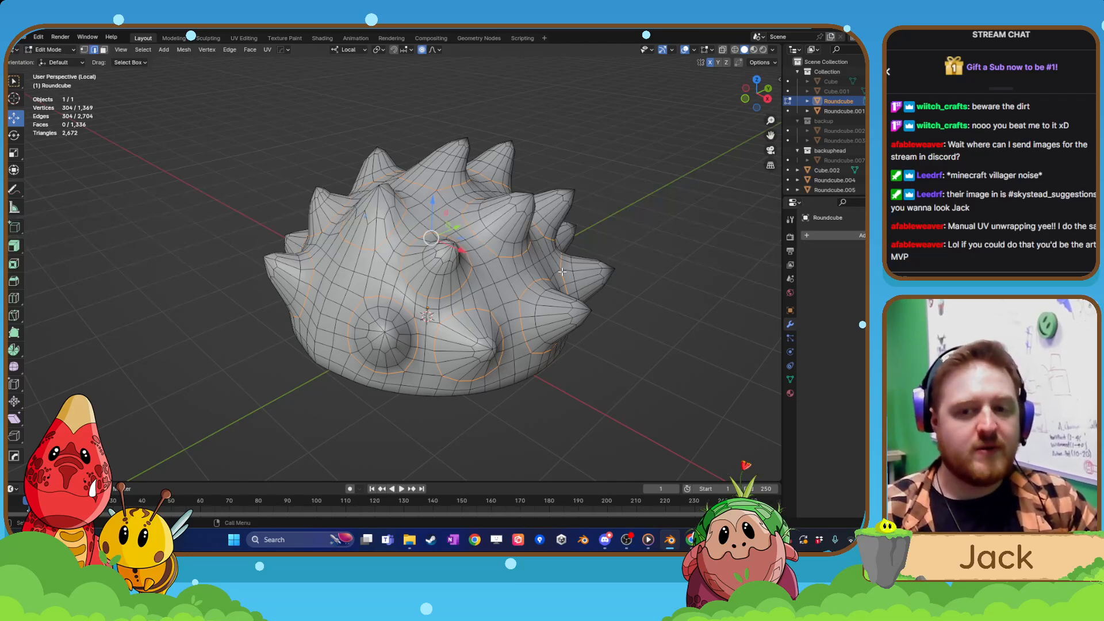
{"action": "middle_click_drag", "start_coordinate": [431, 300], "coordinate": [332, 343]}
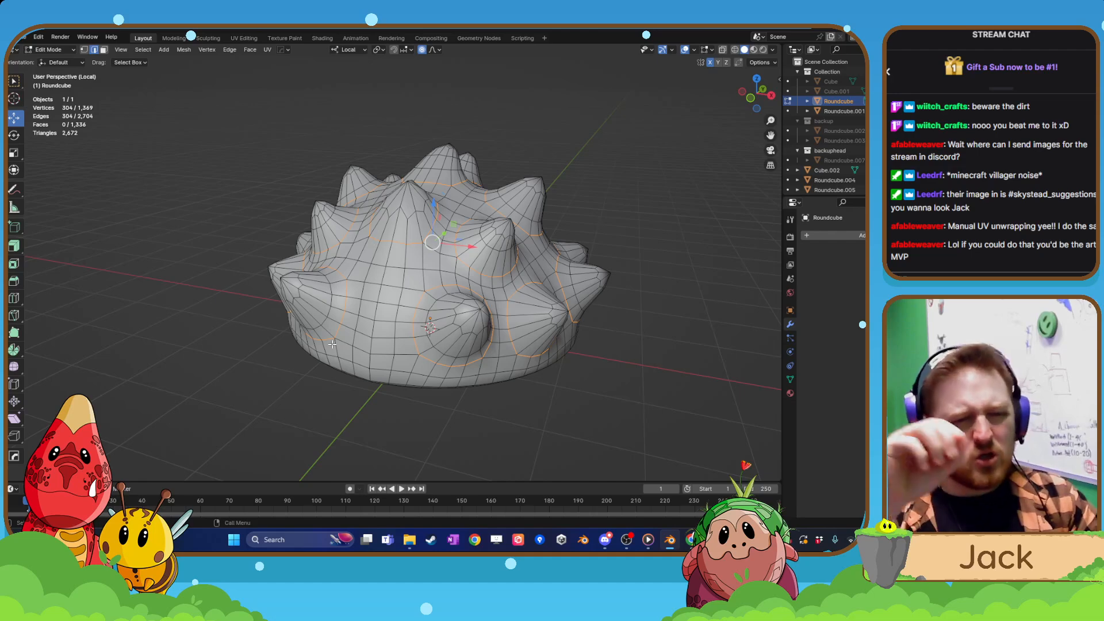
{"action": "middle_click_drag", "start_coordinate": [352, 394], "coordinate": [459, 320]}
{"action": "middle_click_drag", "start_coordinate": [494, 260], "coordinate": [474, 269]}
{"action": "scroll", "coordinate": [475, 270], "scroll_direction": "up", "scroll_amount": 2}
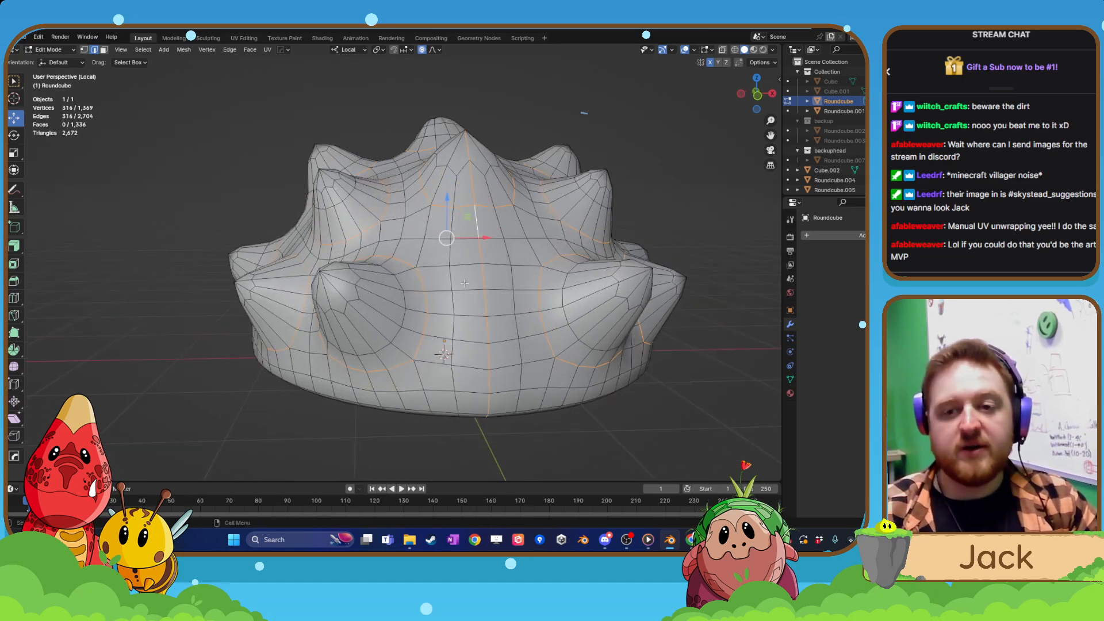
{"action": "middle_click_drag", "start_coordinate": [472, 258], "coordinate": [458, 300]}
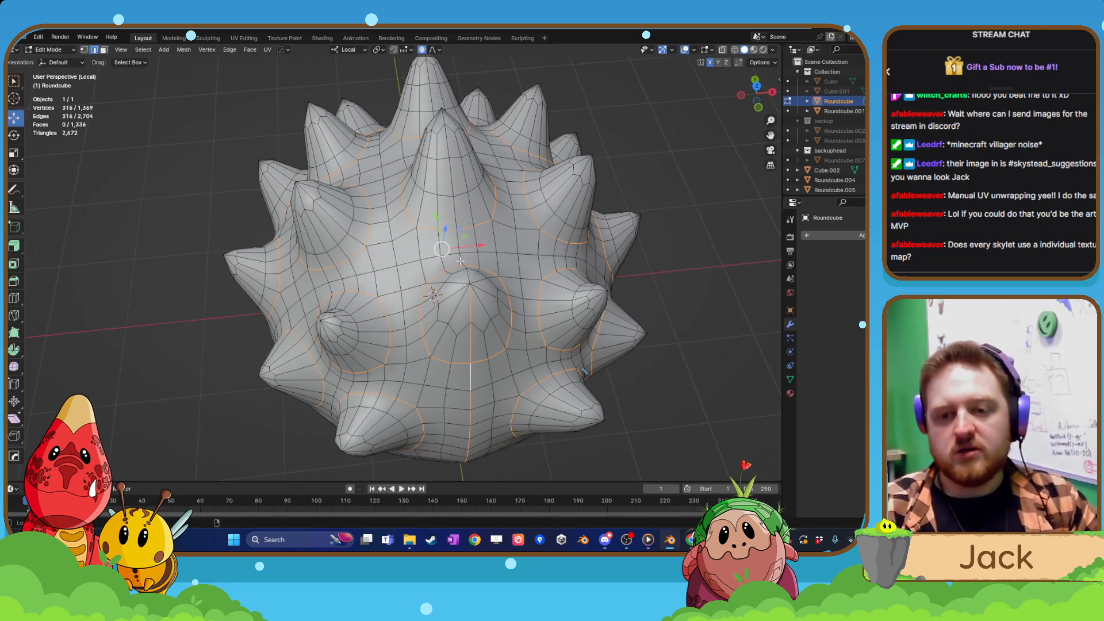
Extend the centre edge line towards the rear over the central spikes along the top of the shell.
{"action": "middle_click_drag", "start_coordinate": [463, 224], "coordinate": [428, 328]}
{"action": "left_click", "coordinate": [424, 320], "text": "alt+shift"}
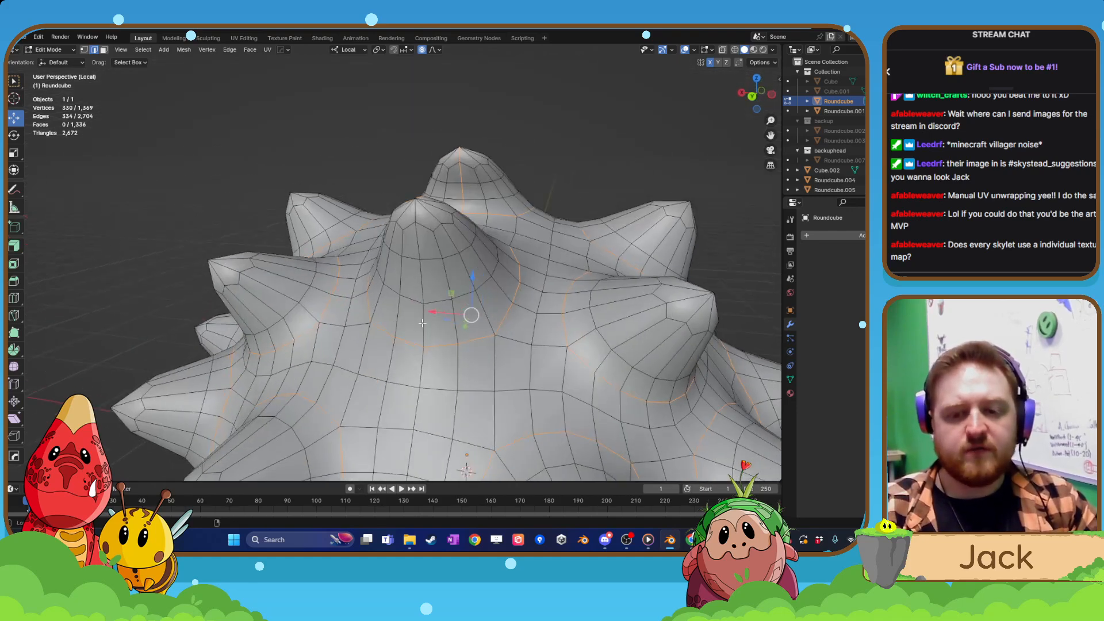
{"action": "left_click", "coordinate": [416, 315], "text": "alt+shift"}
{"action": "scroll", "coordinate": [419, 389], "scroll_direction": "down", "scroll_amount": 3}
{"action": "middle_click_drag", "start_coordinate": [419, 389], "coordinate": [466, 311], "text": "shift"}
{"action": "scroll", "coordinate": [419, 306], "scroll_direction": "up", "scroll_amount": 3}
{"action": "scroll", "coordinate": [411, 340], "scroll_direction": "down", "scroll_amount": 3}
{"action": "scroll", "coordinate": [404, 346], "scroll_direction": "down", "scroll_amount": 3}
{"action": "scroll", "coordinate": [482, 322], "scroll_direction": "up", "scroll_amount": 7}
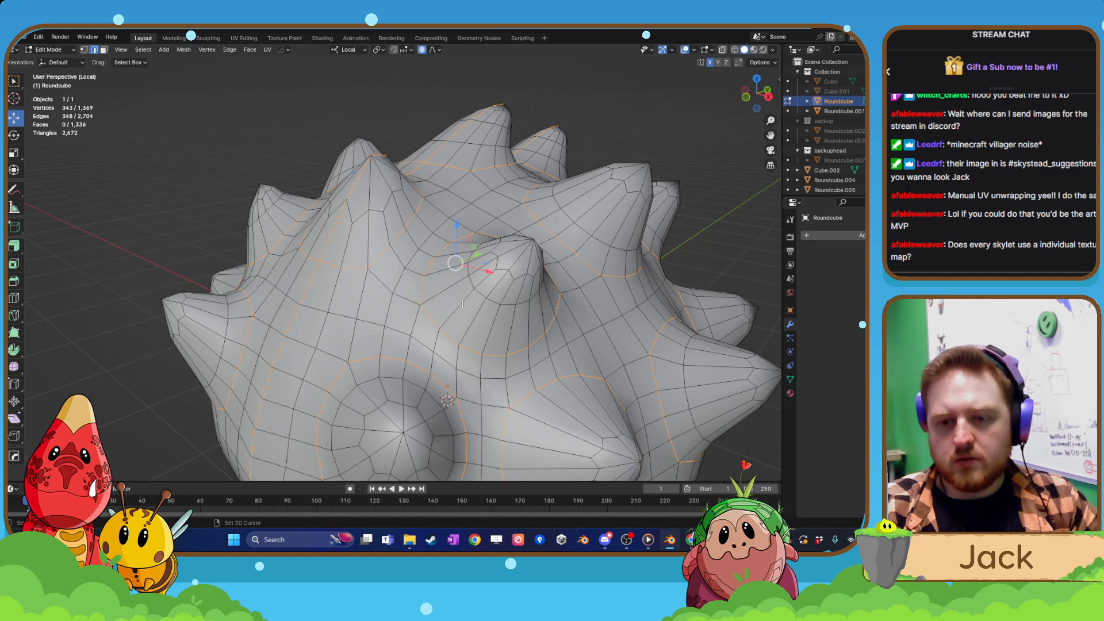
Add tip-to-base edge lines on the upper front side spike and the two lower spikes beneath and beside it.
{"action": "left_click", "coordinate": [484, 278], "text": "shift"}
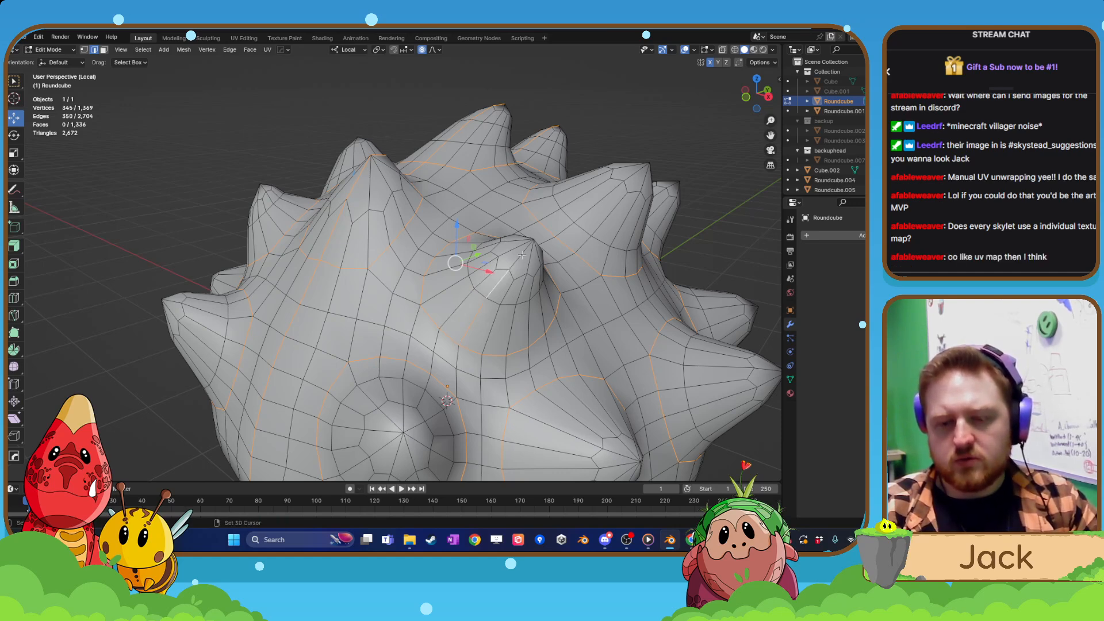
{"action": "middle_click_drag", "start_coordinate": [490, 331], "coordinate": [474, 329]}
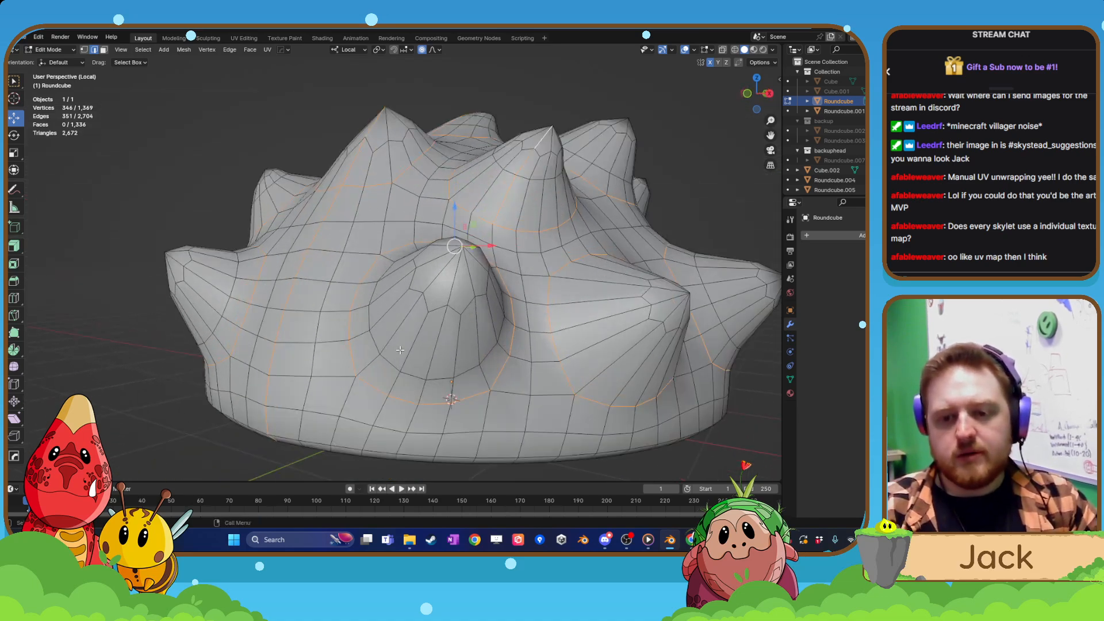
{"action": "left_click", "coordinate": [438, 278], "text": "ctrl"}
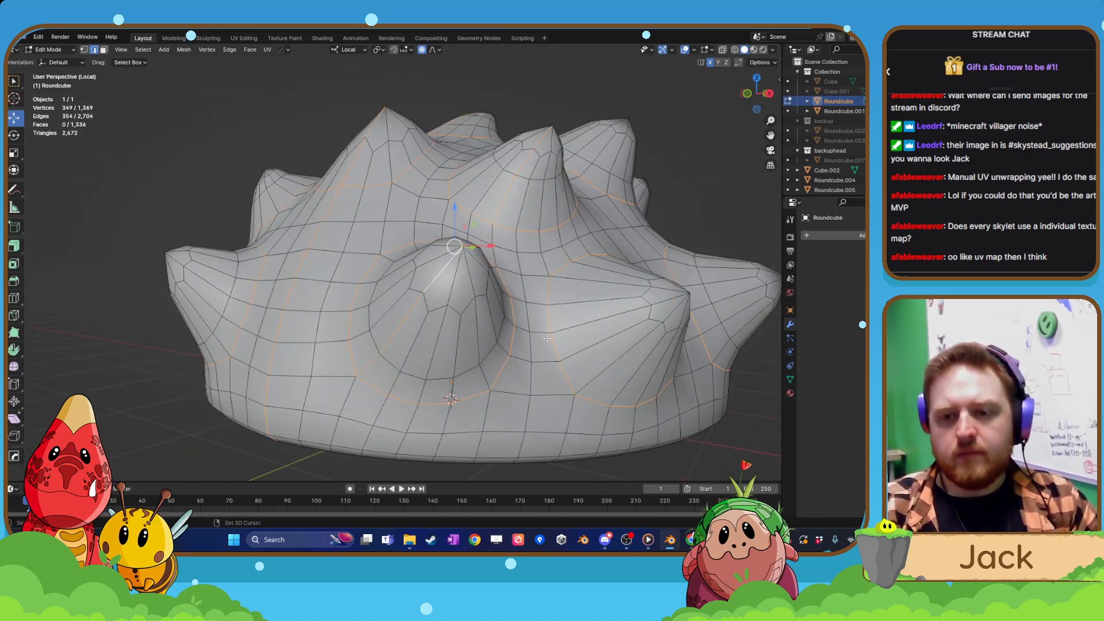
{"action": "middle_click_drag", "start_coordinate": [547, 339], "coordinate": [499, 332]}
{"action": "left_click", "coordinate": [515, 339], "text": "shift"}
{"action": "left_click", "coordinate": [557, 291], "text": "shift"}
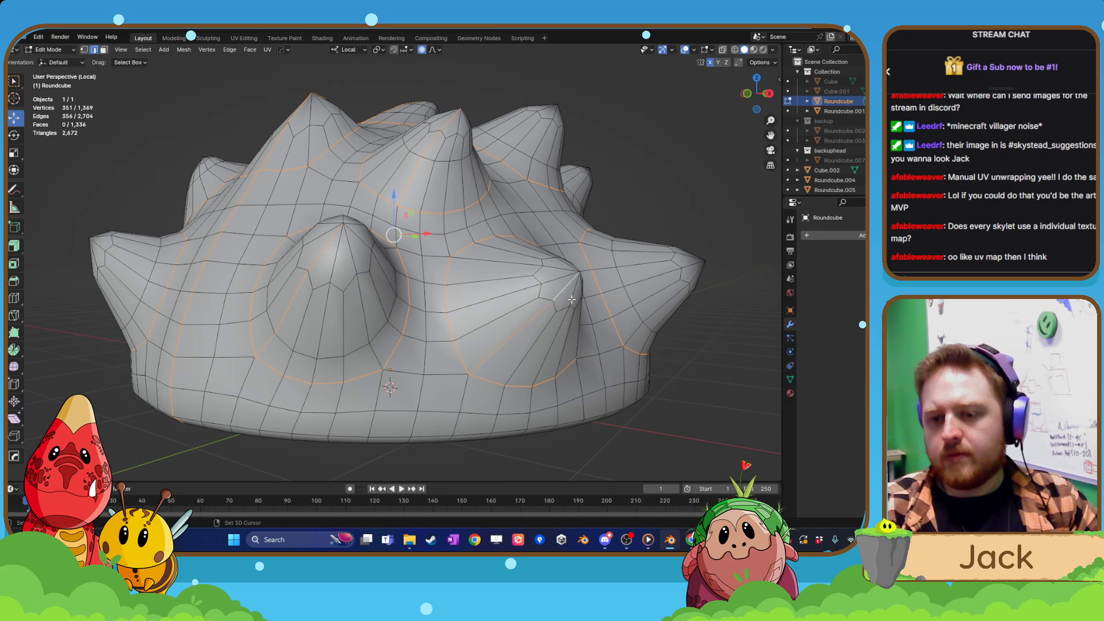
Add tip-to-base edge lines on the next lower spike and the upper side spike on the same side.
{"action": "middle_click_drag", "start_coordinate": [558, 308], "coordinate": [508, 323]}
{"action": "left_click", "coordinate": [476, 313], "text": "shift"}
{"action": "left_click", "coordinate": [540, 298], "text": "shift"}
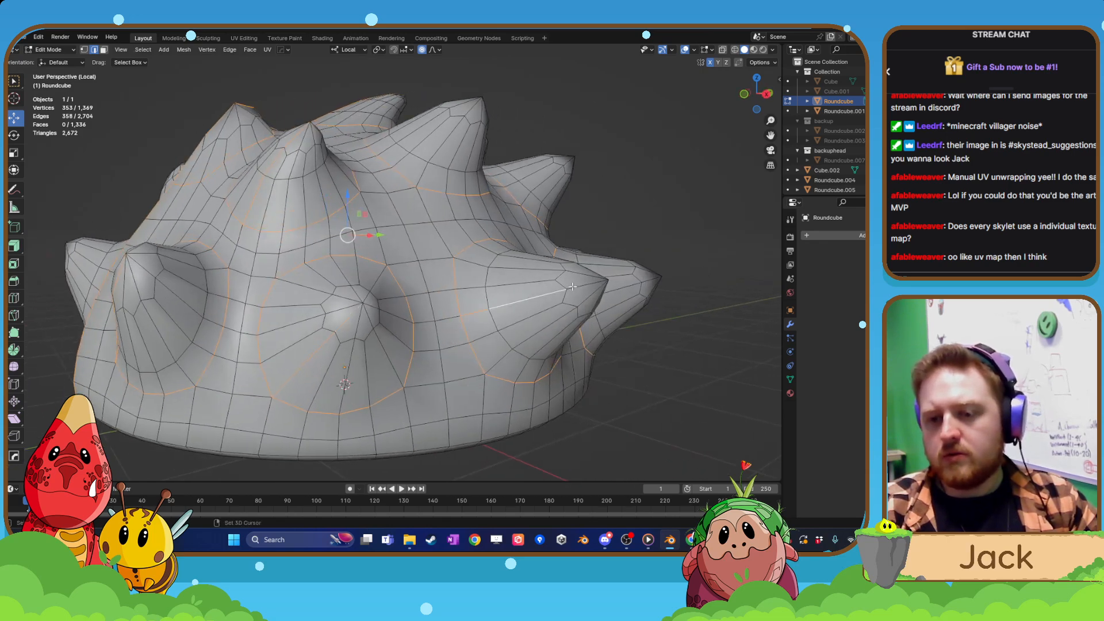
{"action": "left_click", "coordinate": [591, 284], "text": "shift"}
{"action": "middle_click_drag", "start_coordinate": [421, 267], "coordinate": [437, 364]}
{"action": "left_click", "coordinate": [466, 339], "text": "shift"}
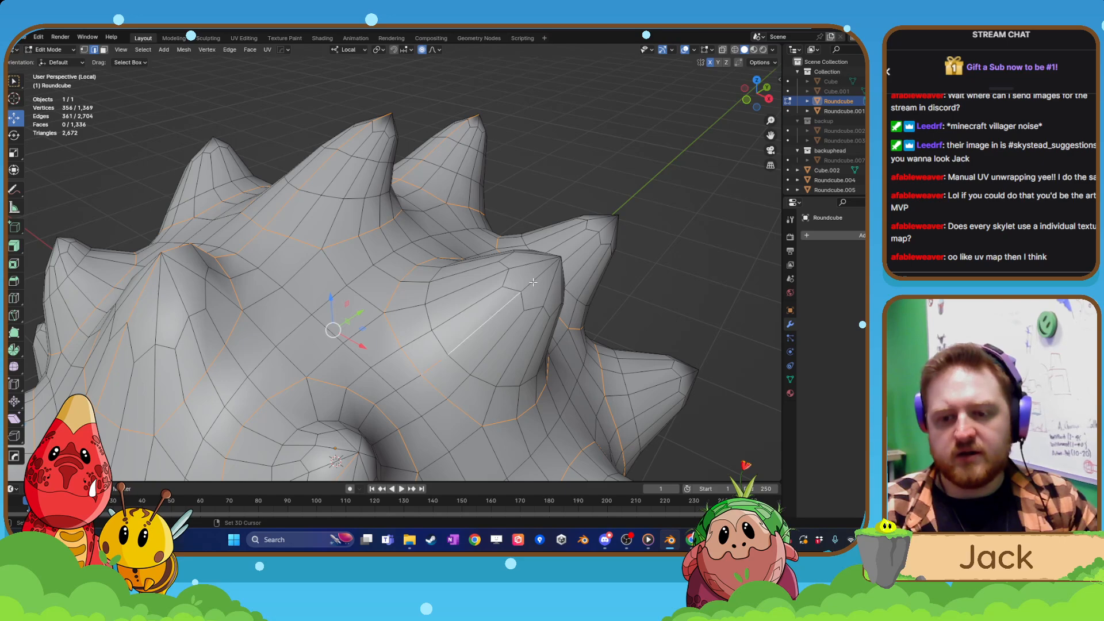
{"action": "left_click", "coordinate": [533, 283], "text": "shift"}
Add tip-to-base edge lines on the two lower rear spikes of the same side.
{"action": "scroll", "coordinate": [533, 283], "scroll_direction": "down", "scroll_amount": 4}
{"action": "middle_click_drag", "start_coordinate": [567, 320], "coordinate": [396, 271]}
{"action": "scroll", "coordinate": [364, 297], "scroll_direction": "up", "scroll_amount": 3}
{"action": "scroll", "coordinate": [389, 364], "scroll_direction": "up", "scroll_amount": 2}
{"action": "left_click", "coordinate": [419, 264], "text": "shift"}
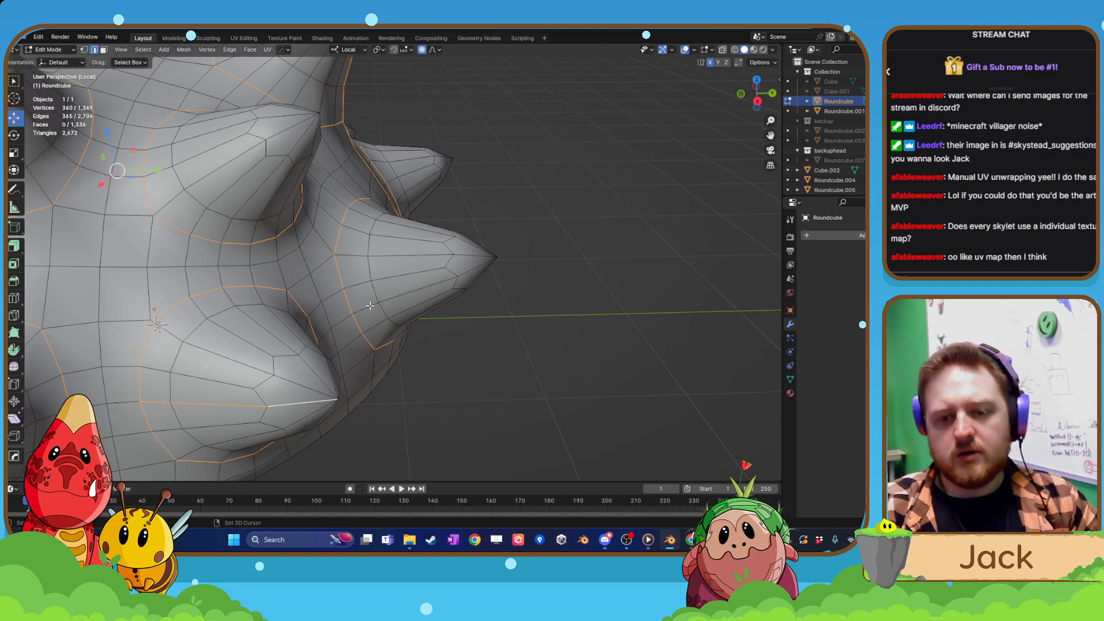
{"action": "left_click", "coordinate": [406, 290], "text": "shift"}
{"action": "left_click", "coordinate": [468, 269], "text": "shift"}
Add the tip-to-base edge line on the spike above the lower rear spikes.
{"action": "scroll", "coordinate": [467, 266], "scroll_direction": "down", "scroll_amount": 2}
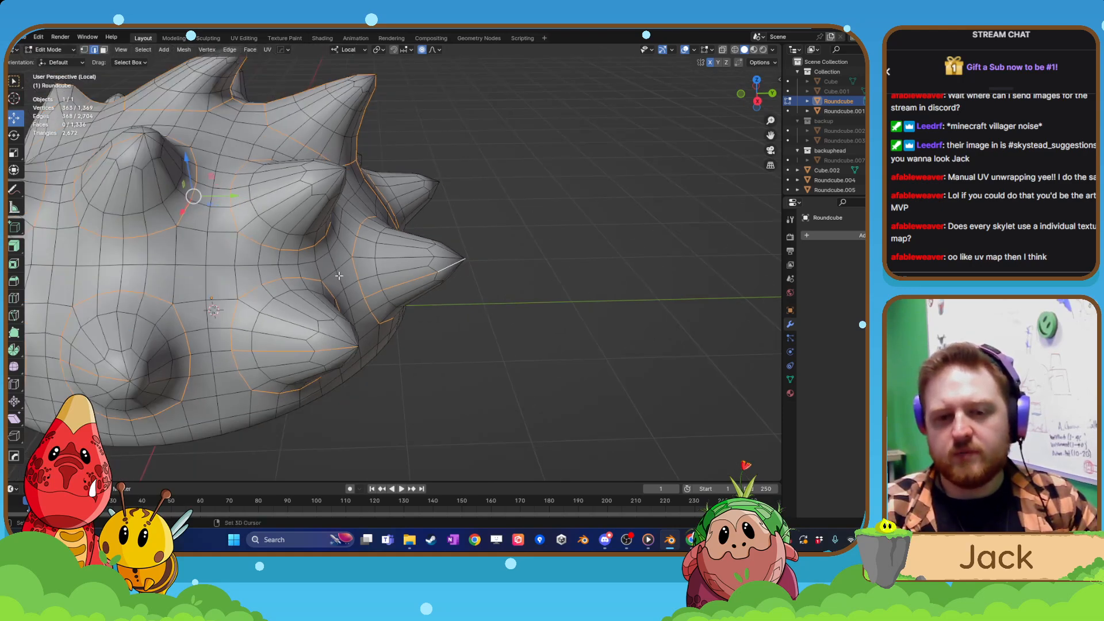
{"action": "middle_click_drag", "start_coordinate": [325, 275], "coordinate": [355, 314]}
{"action": "scroll", "coordinate": [355, 313], "scroll_direction": "up", "scroll_amount": 2}
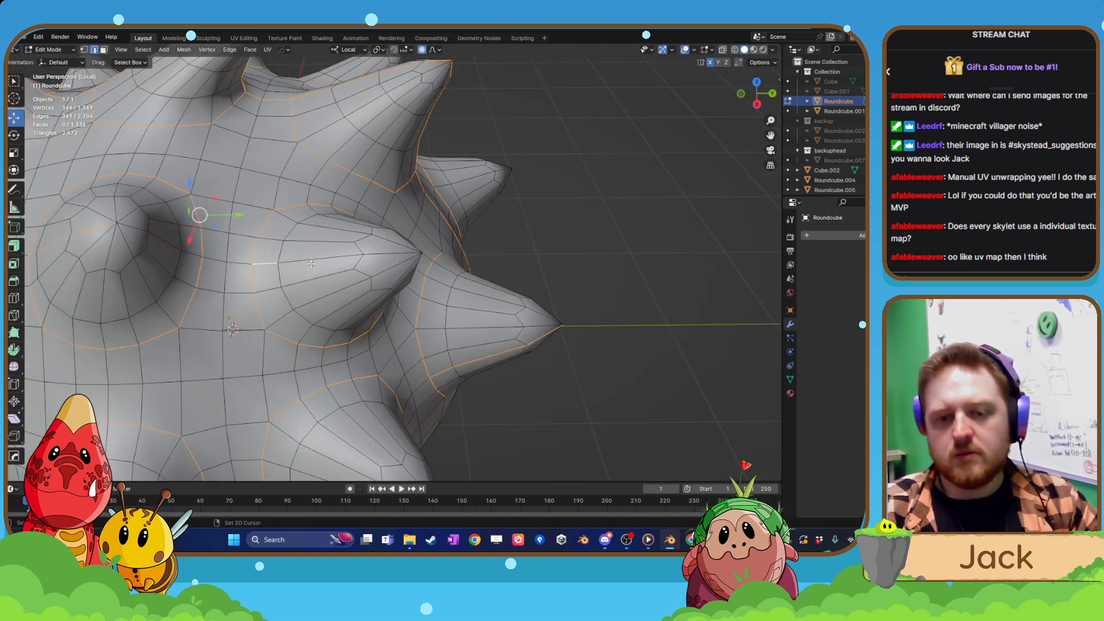
{"action": "left_click", "coordinate": [380, 258], "text": "shift"}
Add the tip-to-base edge line on the lower front spike of the opposite side.
{"action": "scroll", "coordinate": [380, 257], "scroll_direction": "down", "scroll_amount": 2}
{"action": "middle_click_drag", "start_coordinate": [380, 257], "coordinate": [455, 328]}
{"action": "middle_click_drag", "start_coordinate": [372, 371], "coordinate": [424, 348]}
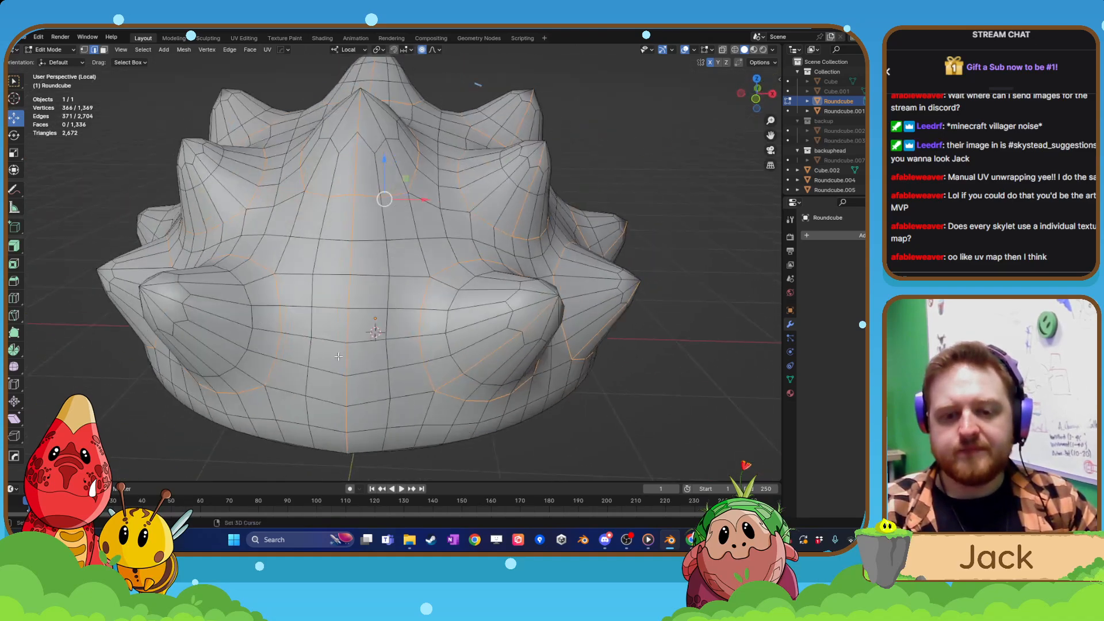
{"action": "scroll", "coordinate": [425, 348], "scroll_direction": "up", "scroll_amount": 2}
{"action": "middle_click_drag", "start_coordinate": [368, 311], "coordinate": [449, 299], "text": "shift"}
{"action": "middle_click_drag", "start_coordinate": [248, 239], "coordinate": [275, 202]}
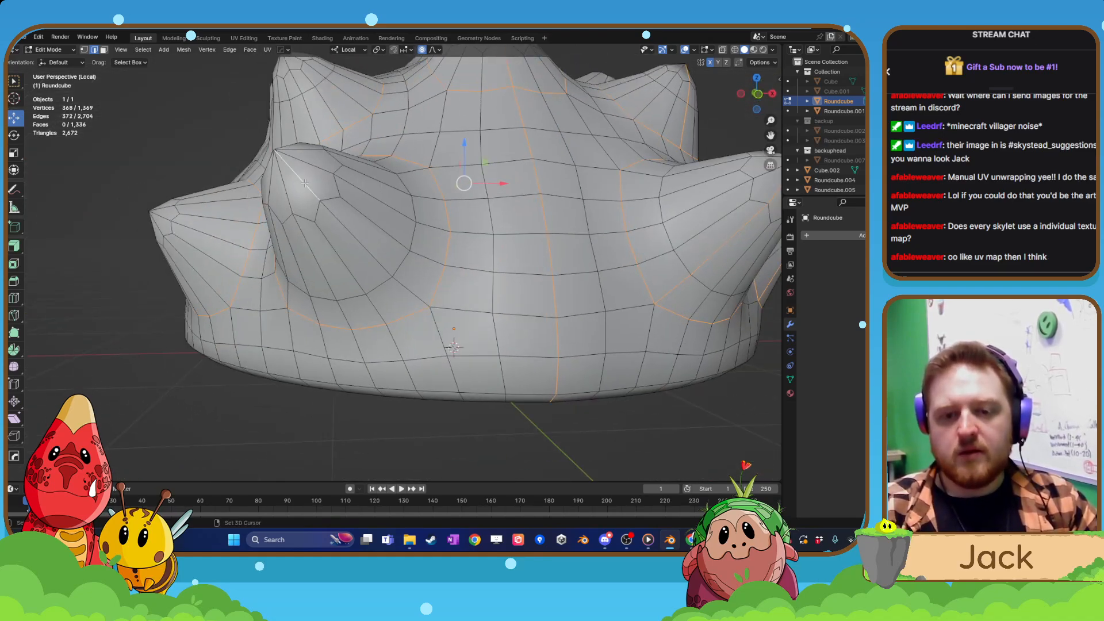
{"action": "left_click", "coordinate": [374, 254], "text": "shift"}
Continue the tip-to-base edge lines on the spikes neighbouring the opposite side's lower front spike.
{"action": "middle_click_drag", "start_coordinate": [374, 254], "coordinate": [392, 262]}
{"action": "left_click", "coordinate": [392, 264], "text": "shift"}
{"action": "left_click", "coordinate": [345, 226], "text": "shift"}
{"action": "left_click", "coordinate": [317, 205], "text": "shift"}
{"action": "middle_click_drag", "start_coordinate": [316, 206], "coordinate": [376, 291]}
{"action": "left_click", "coordinate": [344, 253], "text": "shift"}
{"action": "left_click", "coordinate": [317, 215], "text": "shift"}
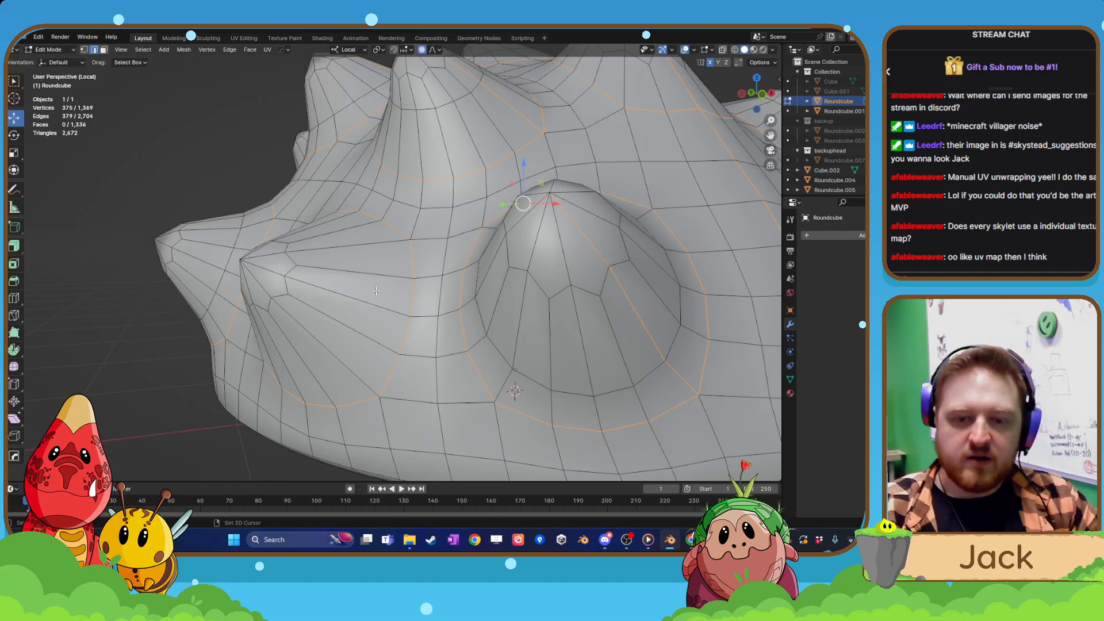
Add the tip-to-base line on the next lower spike, swapping its long edge for the one just above.
{"action": "left_click", "coordinate": [275, 255], "text": "shift"}
{"action": "left_click", "coordinate": [328, 266], "text": "shift"}
{"action": "key", "text": "z"}
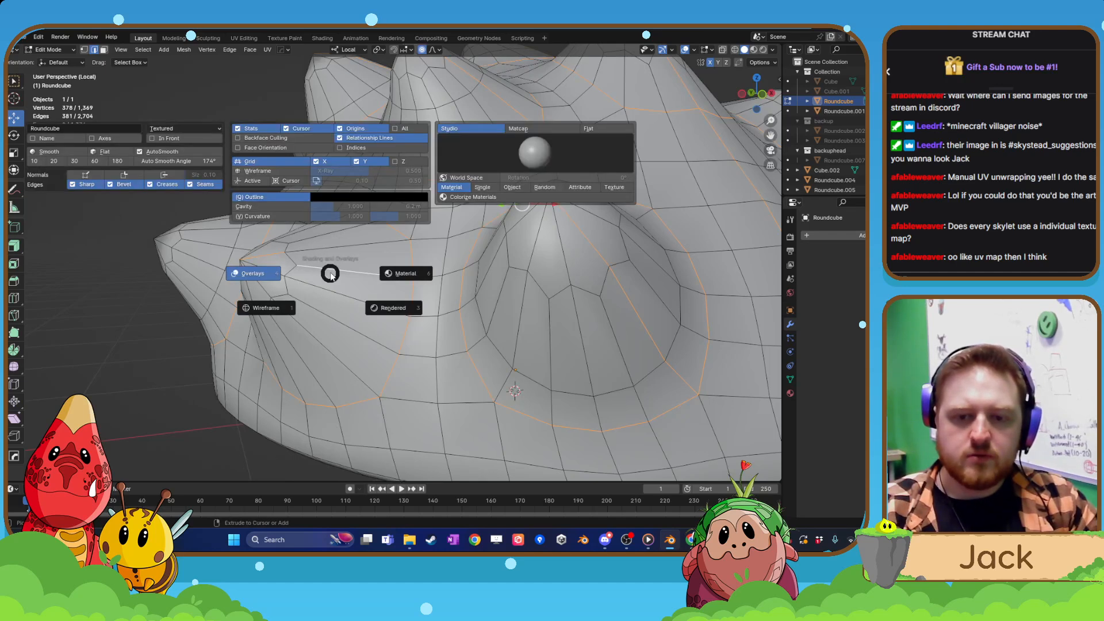
{"action": "key", "text": "Escape"}
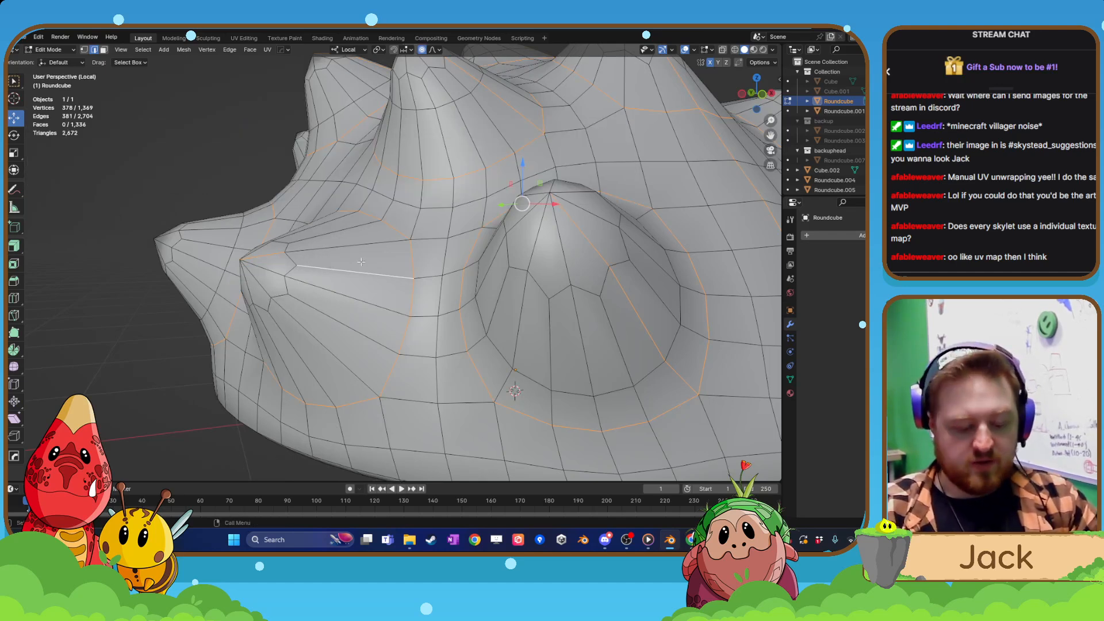
{"action": "left_click", "coordinate": [345, 269], "text": "shift"}
{"action": "left_click", "coordinate": [345, 253], "text": "shift"}
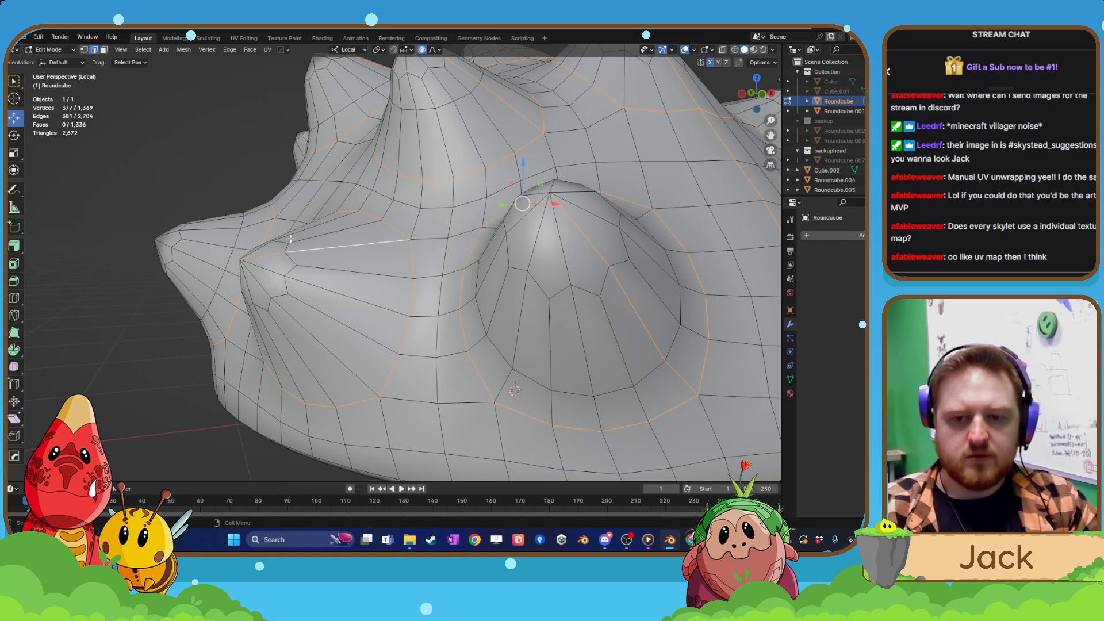
Add tip-to-base edge lines on the next two lower spikes towards the rear of the opposite side.
{"action": "middle_click_drag", "start_coordinate": [345, 252], "coordinate": [372, 284]}
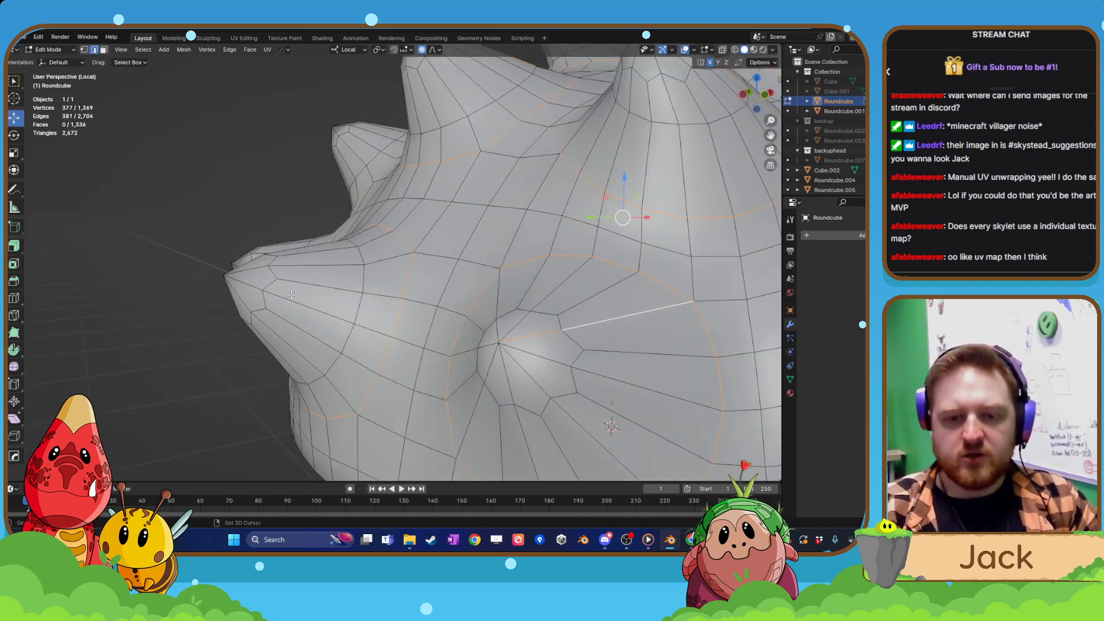
{"action": "left_click", "coordinate": [257, 285], "text": "shift"}
{"action": "left_click", "coordinate": [298, 301], "text": "shift"}
{"action": "left_click", "coordinate": [367, 327], "text": "shift"}
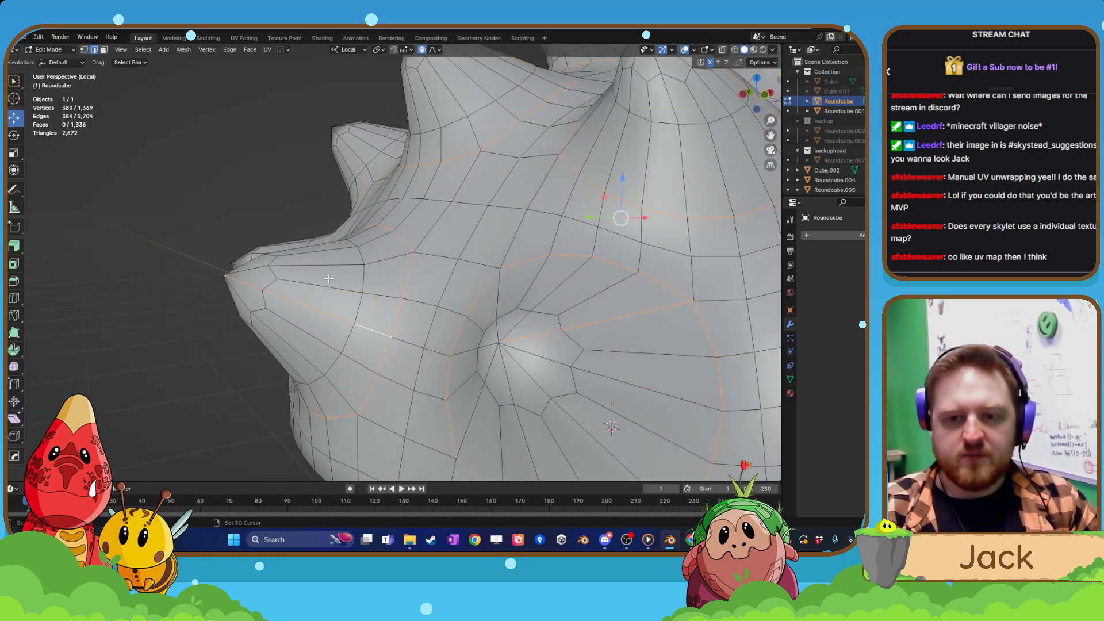
{"action": "middle_click_drag", "start_coordinate": [288, 233], "coordinate": [372, 311]}
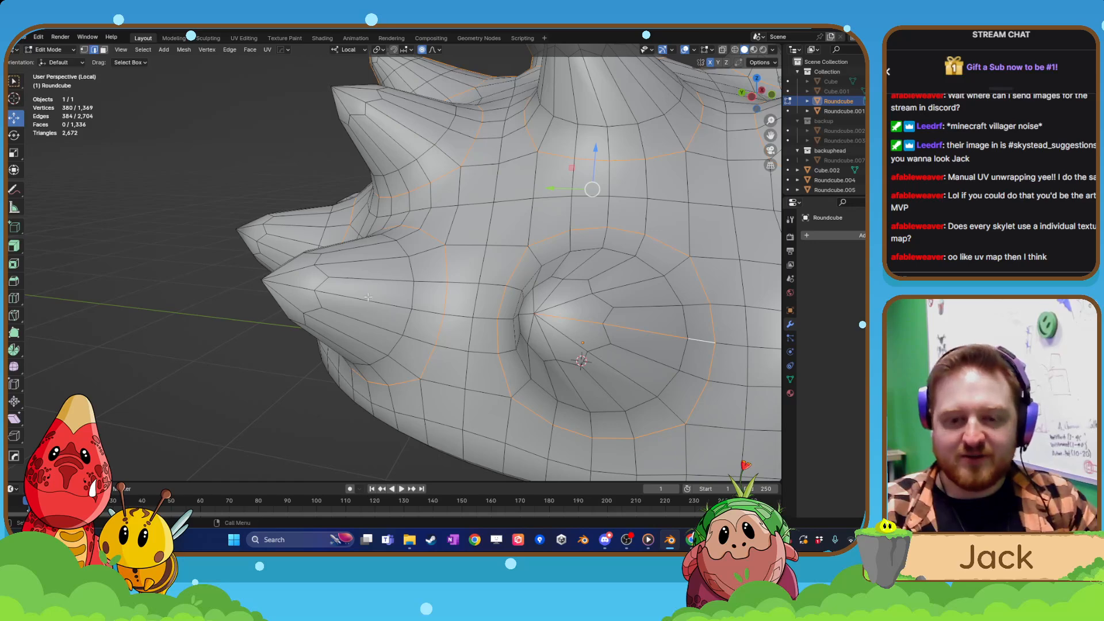
{"action": "left_click", "coordinate": [313, 293], "text": "shift"}
{"action": "left_click", "coordinate": [378, 312], "text": "shift"}
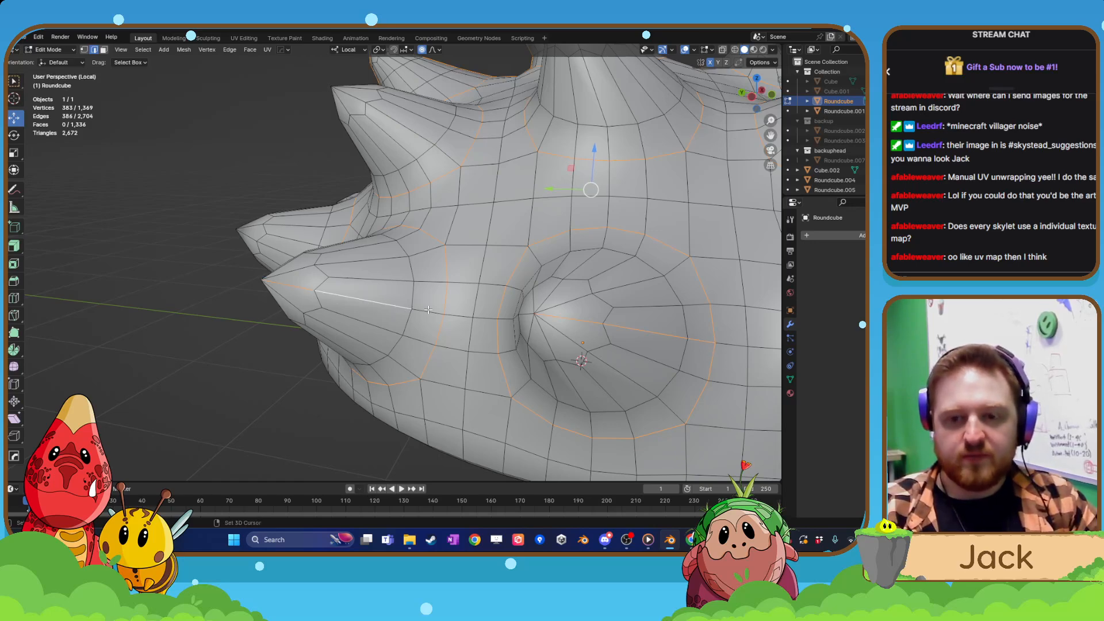
{"action": "left_click", "coordinate": [429, 310], "text": "shift"}
Add tip-to-base edge lines on the remaining rear spikes of the opposite side.
{"action": "middle_click_drag", "start_coordinate": [428, 309], "coordinate": [454, 351]}
{"action": "left_click", "coordinate": [375, 227], "text": "shift"}
{"action": "left_click", "coordinate": [386, 234], "text": "shift"}
{"action": "left_click", "coordinate": [283, 288], "text": "shift"}
{"action": "left_click", "coordinate": [362, 307], "text": "shift"}
{"action": "left_click", "coordinate": [404, 318], "text": "shift"}
Mark the selected edges as UV seams, return to Object Mode and leave the shell's local view.
{"action": "scroll", "coordinate": [397, 314], "scroll_direction": "down", "scroll_amount": 3}
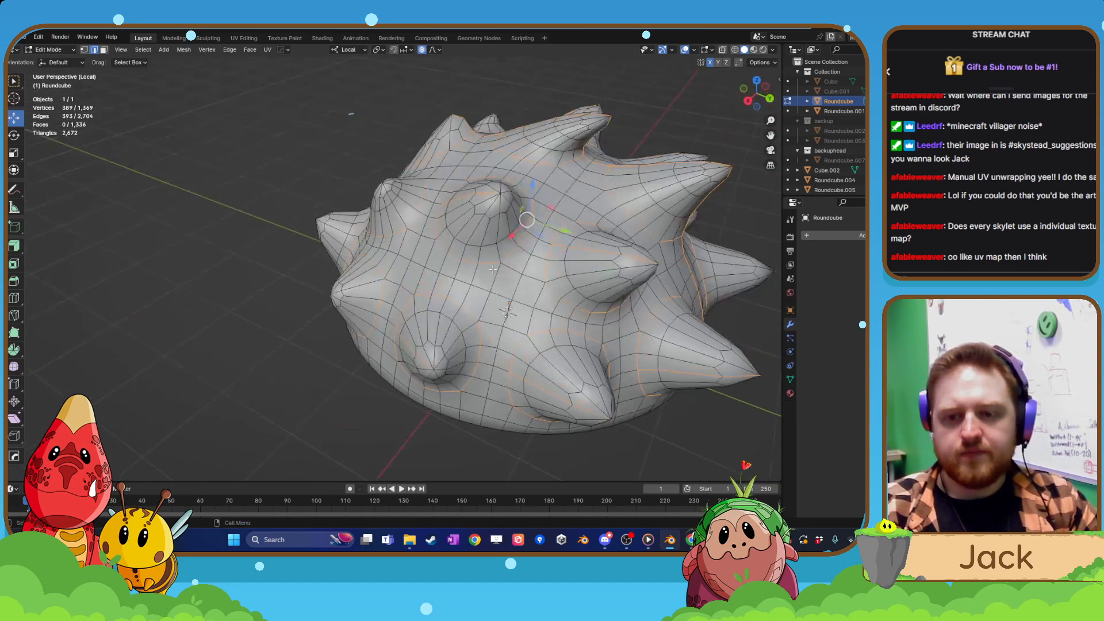
{"action": "right_click", "coordinate": [462, 361]}
{"action": "left_click", "coordinate": [461, 397]}
{"action": "middle_click_drag", "start_coordinate": [460, 397], "coordinate": [521, 372]}
{"action": "scroll", "coordinate": [473, 387], "scroll_direction": "down", "scroll_amount": 4}
{"action": "key", "text": "Tab"}
{"action": "key", "text": "KP_Divide"}
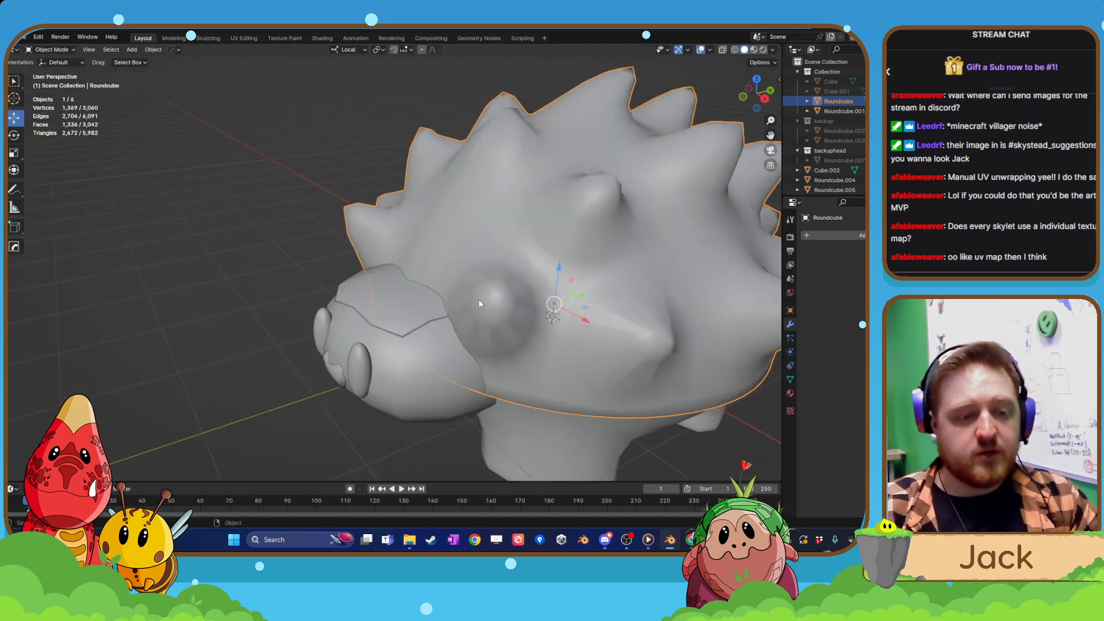
Scale the whole eye mesh to 0.5 along its local Z axis in the front view, then return to Object Mode.
{"action": "left_click", "coordinate": [406, 374]}
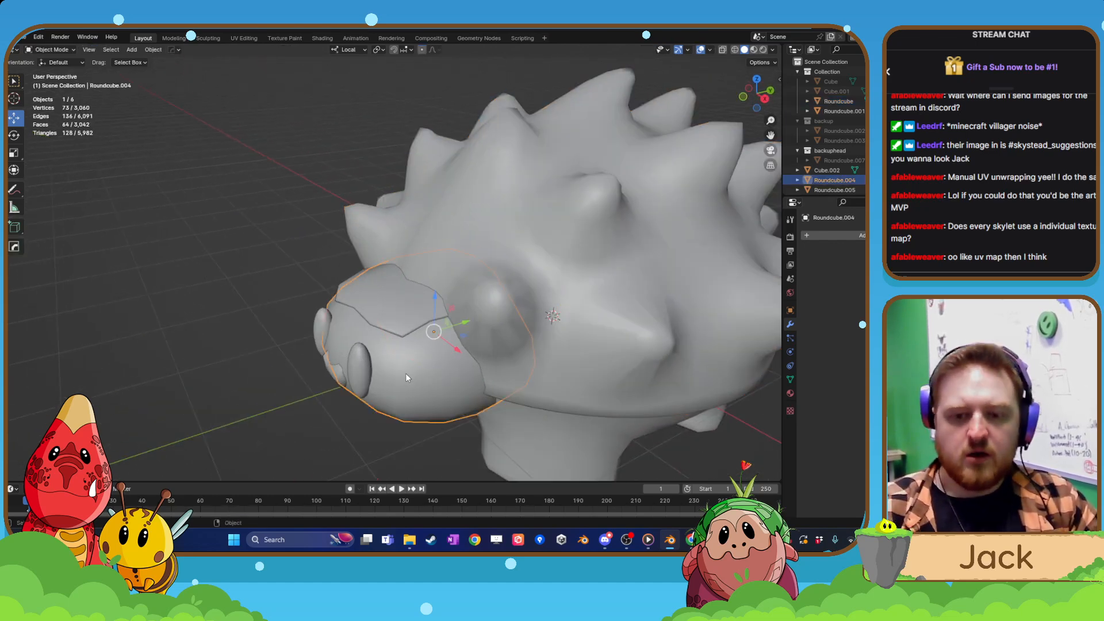
{"action": "middle_click_drag", "start_coordinate": [405, 374], "coordinate": [456, 361]}
{"action": "left_click", "coordinate": [474, 375]}
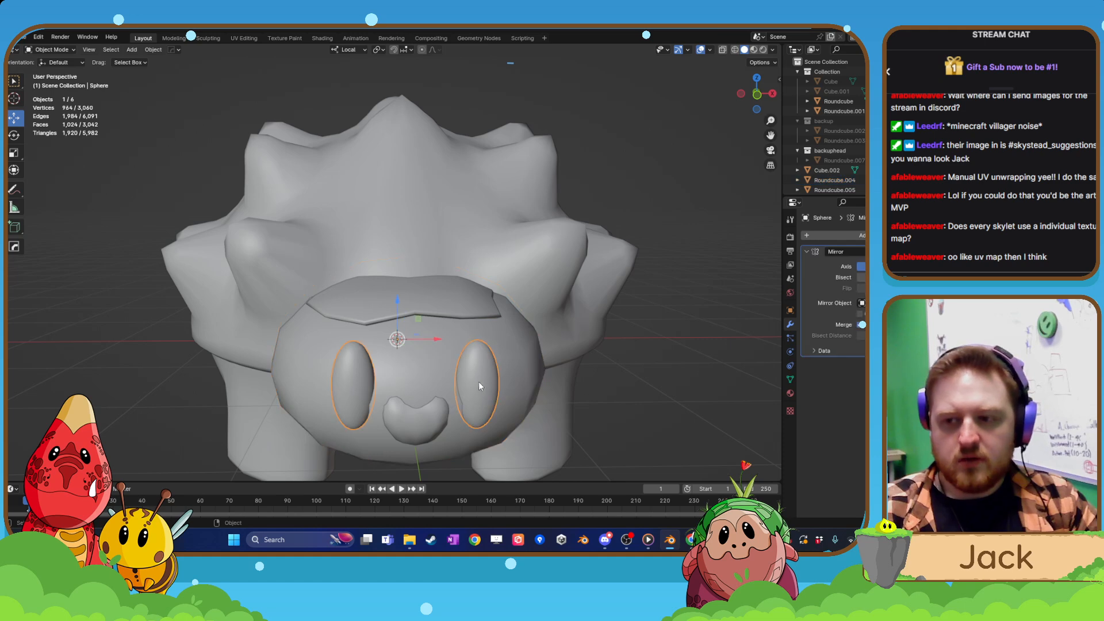
{"action": "key", "text": "KP_Decimal"}
{"action": "key", "text": "Tab"}
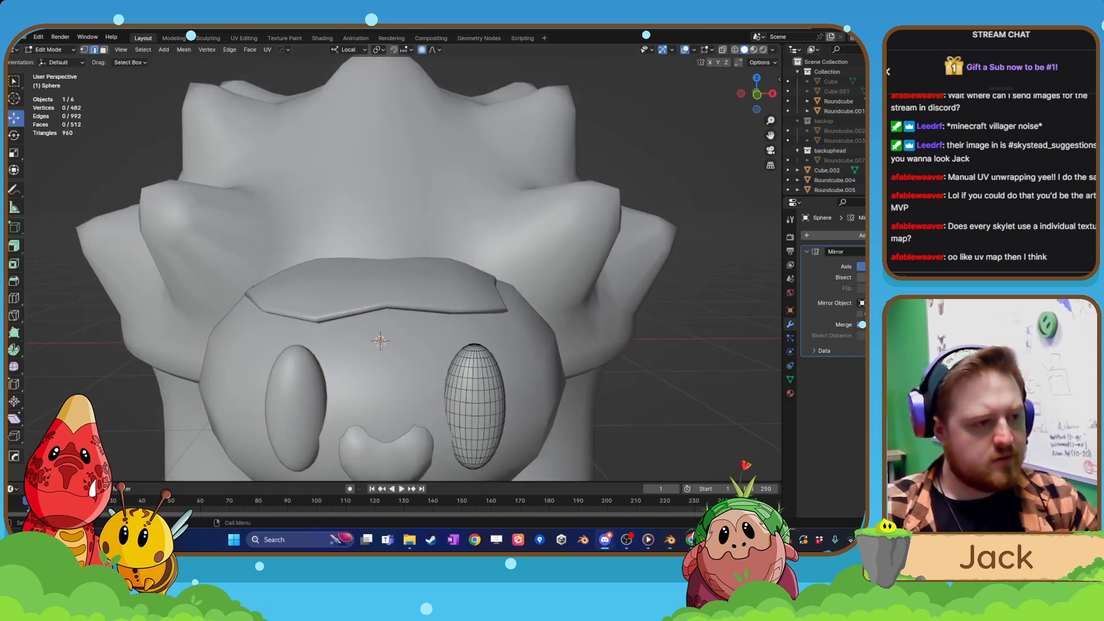
{"action": "key", "text": "KP_1"}
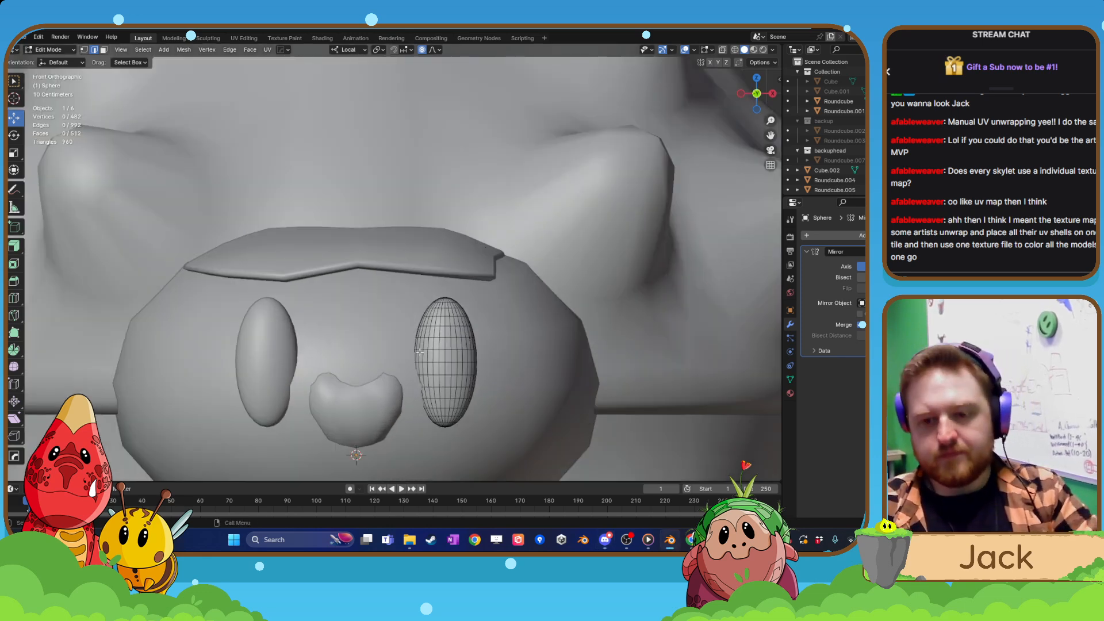
{"action": "key", "text": "a"}
{"action": "key", "text": "s"}
{"action": "key", "text": "z"}
{"action": "key", "text": "z"}
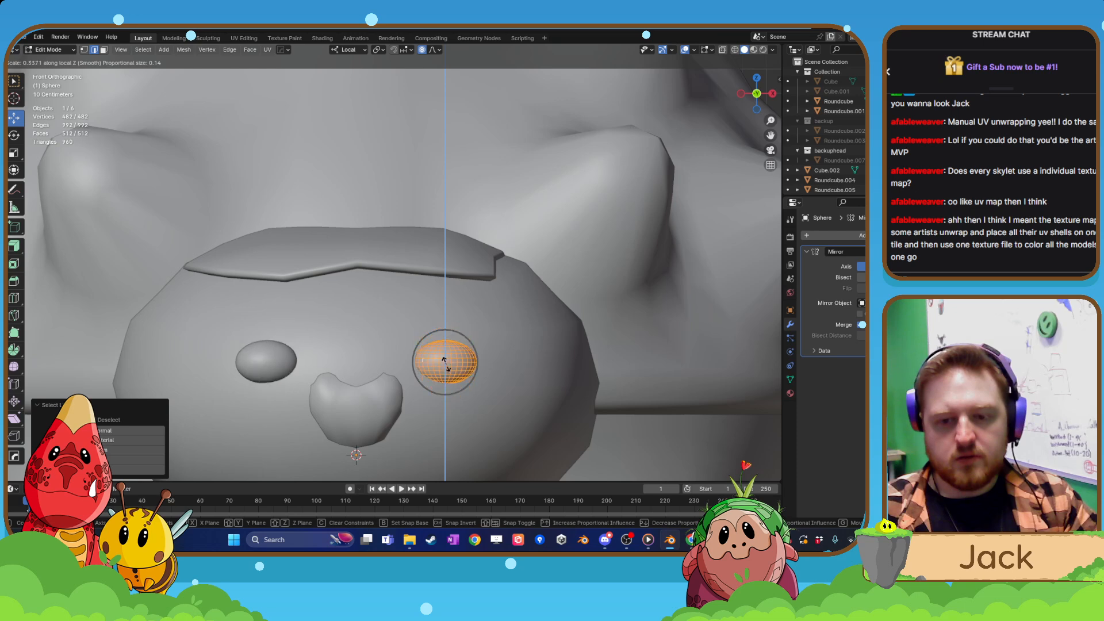
{"action": "type", "text": ".5"}
{"action": "key", "text": "Return"}
{"action": "scroll", "coordinate": [466, 388], "scroll_direction": "down", "scroll_amount": 4}
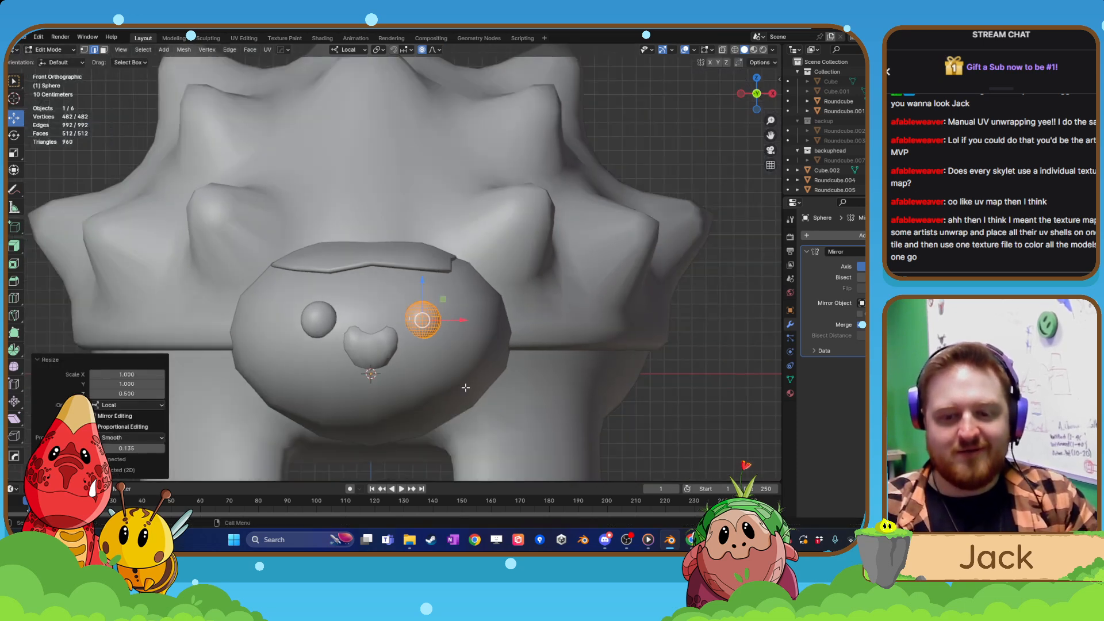
{"action": "key", "text": "Tab"}
{"action": "scroll", "coordinate": [574, 375], "scroll_direction": "down", "scroll_amount": 2}
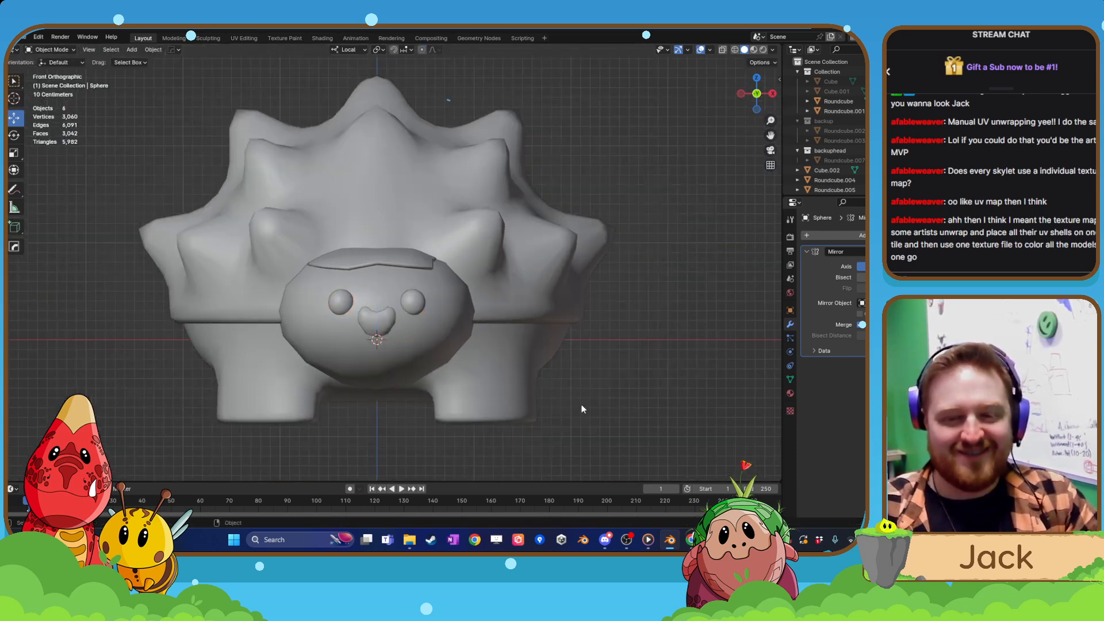
{"action": "scroll", "coordinate": [465, 405], "scroll_direction": "up", "scroll_amount": 6}
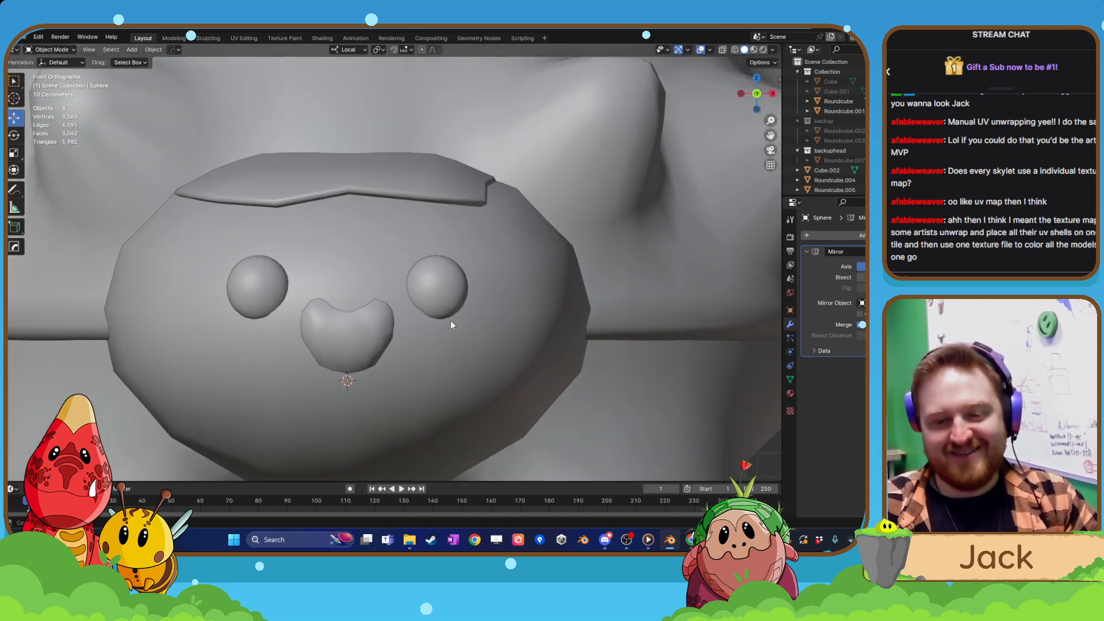
Stretch the eye mesh horizontally along its local X axis by a factor of about 1.81.
{"action": "left_click", "coordinate": [446, 306]}
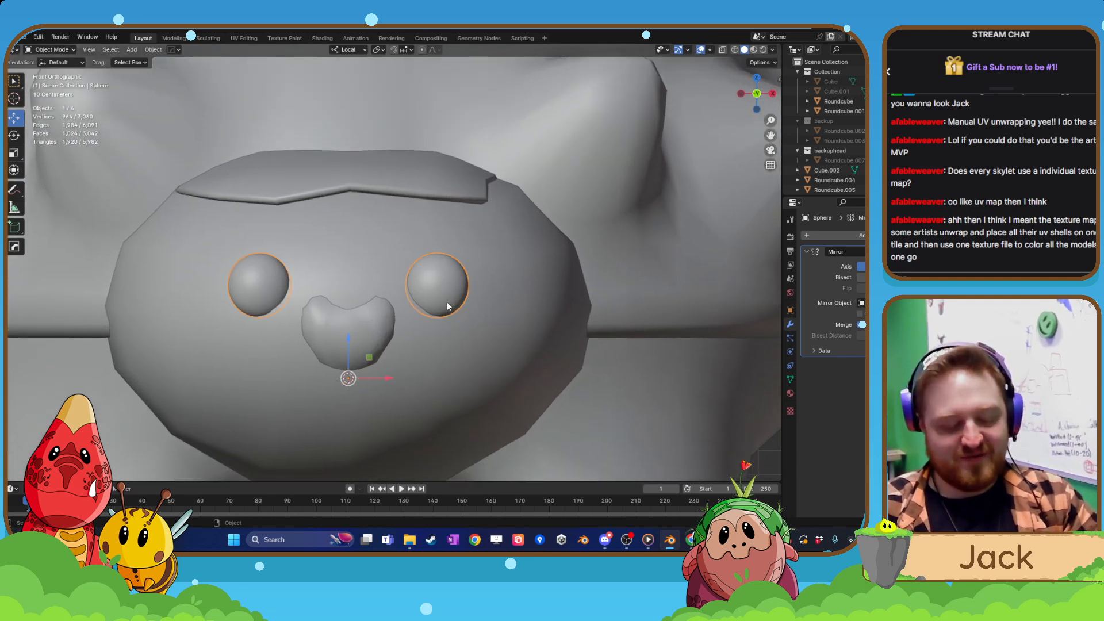
{"action": "key", "text": "Tab"}
{"action": "key", "text": "s"}
{"action": "key", "text": "x"}
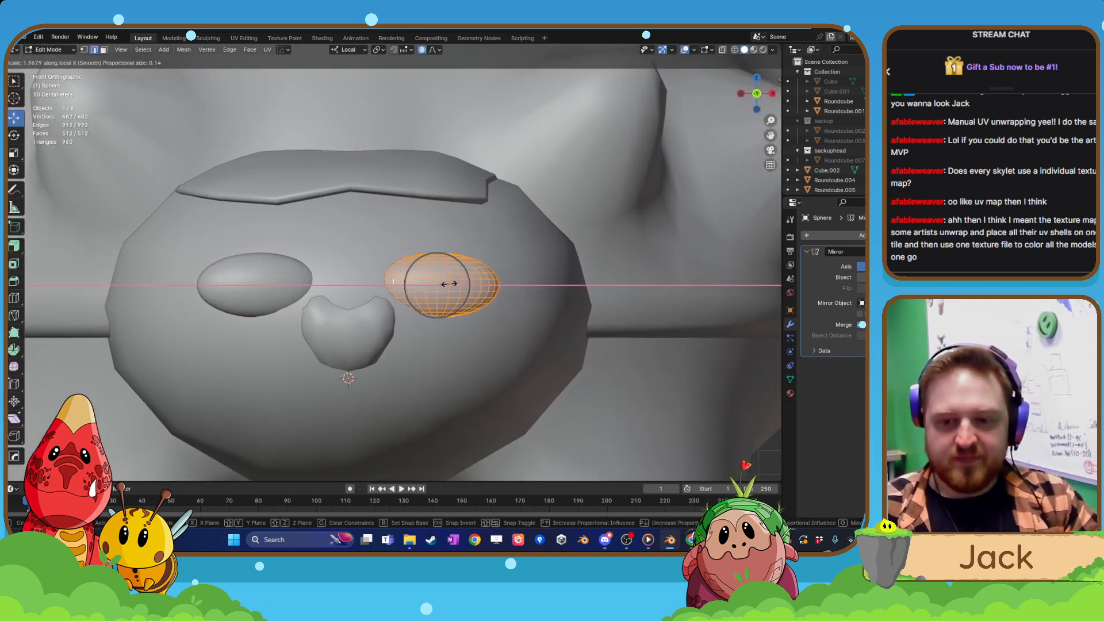
{"action": "left_click", "coordinate": [448, 285]}
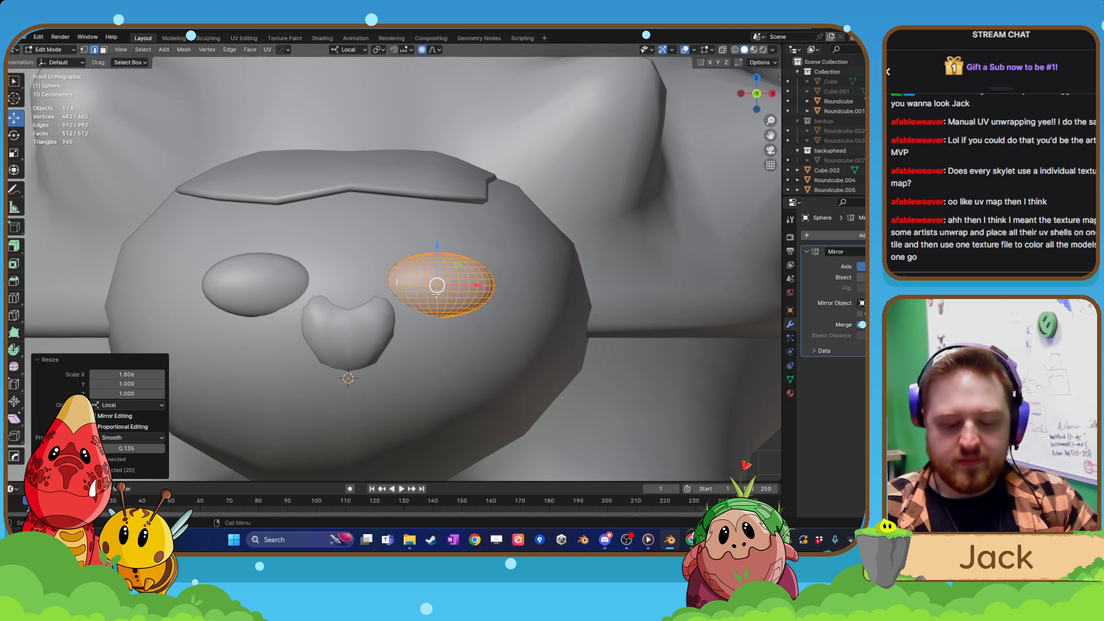
Try to move the eye outward along its local X axis.
{"action": "key", "text": "g"}
{"action": "key", "text": "x"}
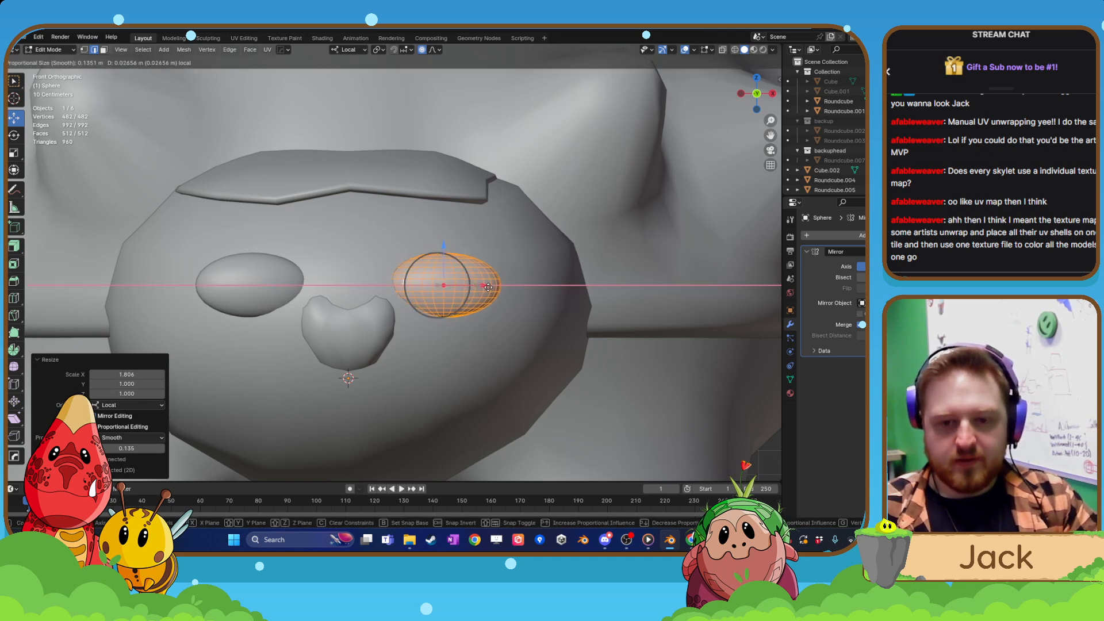
{"action": "left_click", "coordinate": [489, 284]}
{"action": "key", "text": "ctrl+z"}
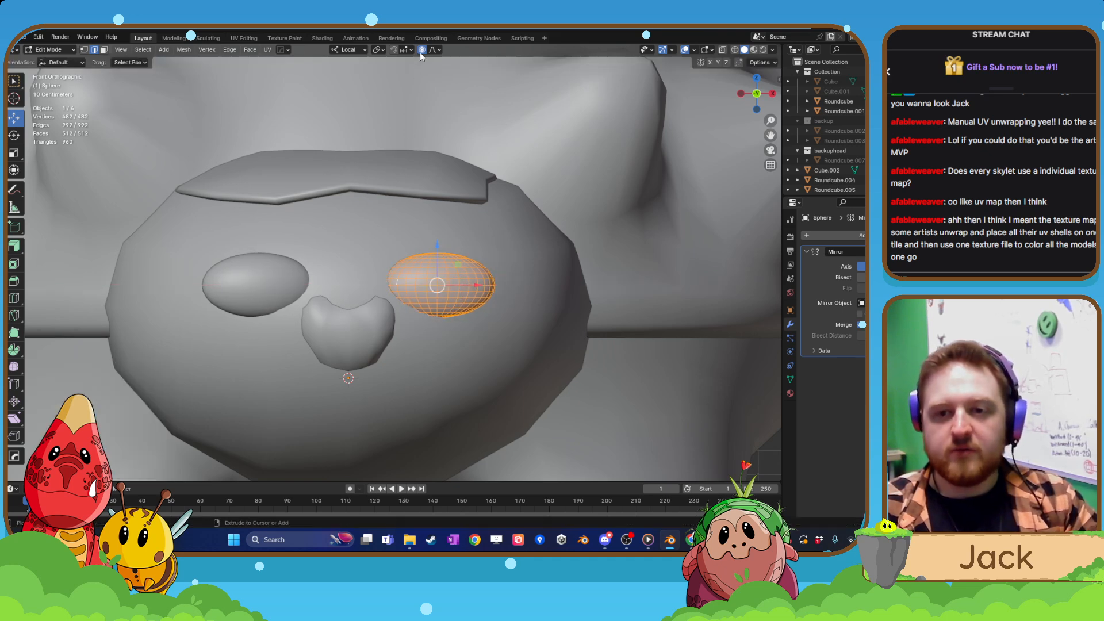
Turn off proportional editing and flatten the eye along its local Z axis to about 0.84.
{"action": "key", "text": "o"}
{"action": "key", "text": "s"}
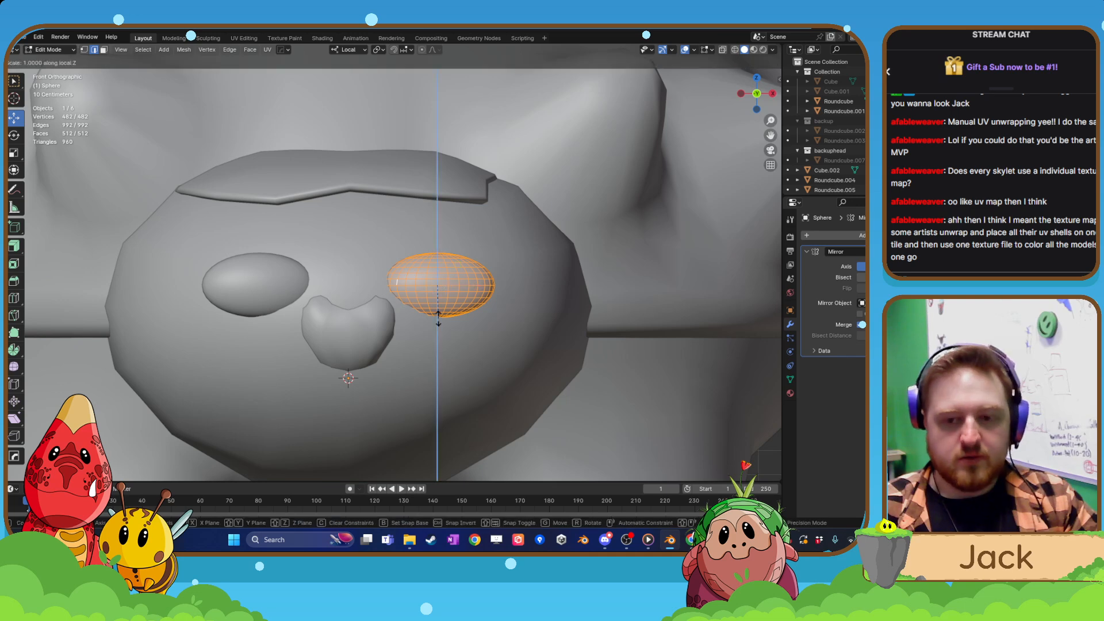
{"action": "key", "text": "z"}
{"action": "left_click", "coordinate": [441, 310]}
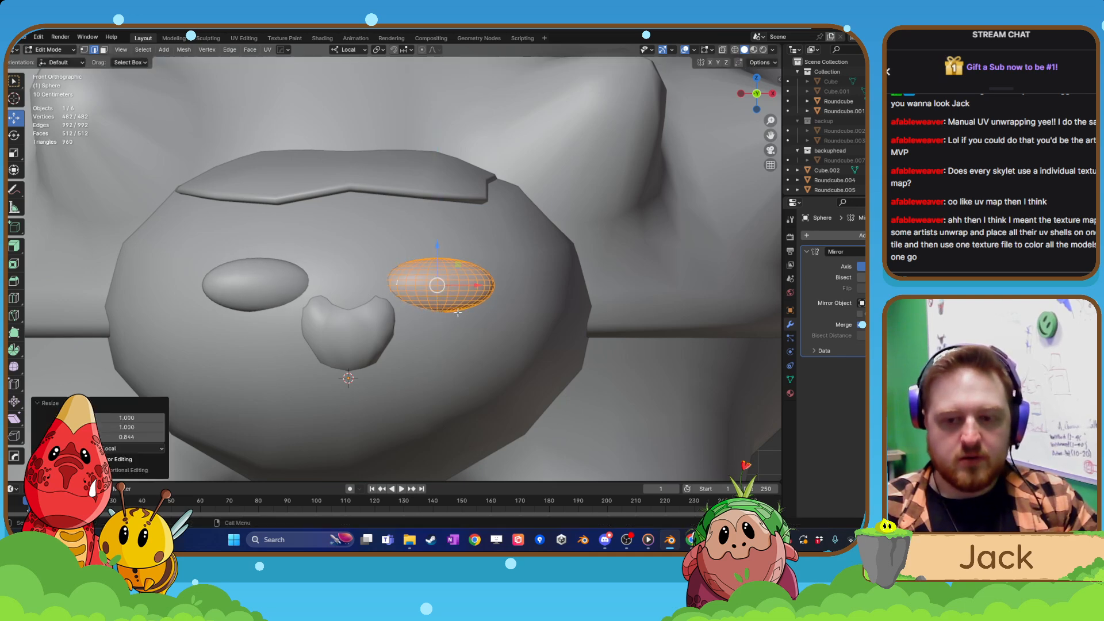
Rotate the eye about 6.6° in the front view and shift it slightly outward along its local X axis.
{"action": "key", "text": "r"}
{"action": "left_click", "coordinate": [505, 321]}
{"action": "key", "text": "g"}
{"action": "key", "text": "x"}
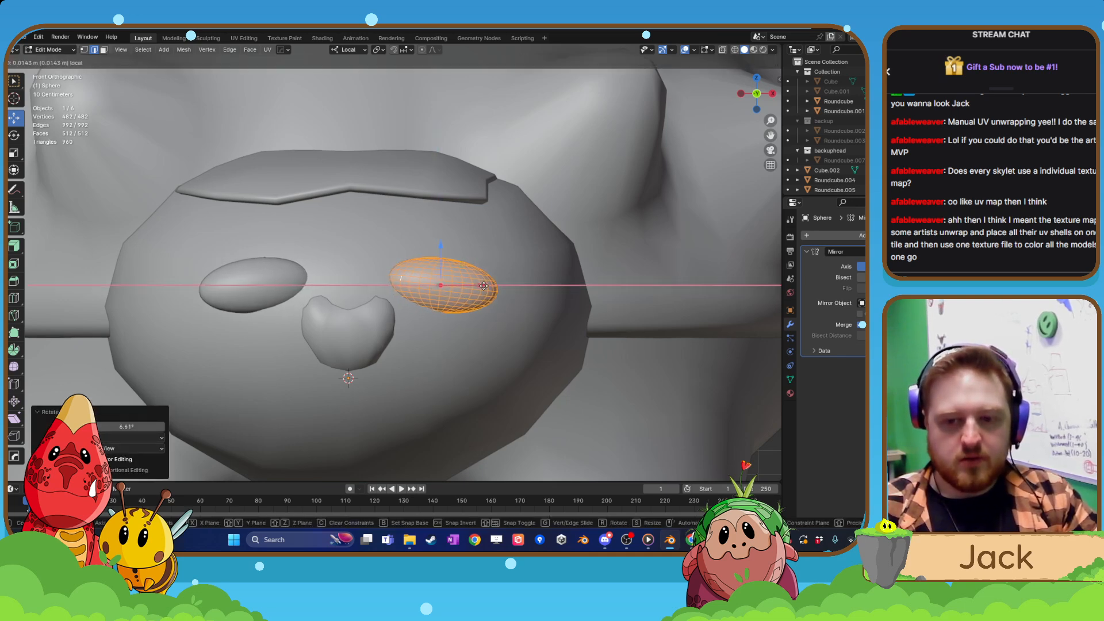
{"action": "left_click", "coordinate": [475, 285]}
Adjust the eye's size slightly and move it about 0.027 m towards the nose along its local X axis.
{"action": "mouse_move", "coordinate": [475, 285]}
{"action": "middle_mouse_down"}
{"action": "mouse_move", "coordinate": [473, 317]}
{"action": "mouse_move", "coordinate": [482, 292]}
{"action": "middle_mouse_up"}
{"action": "key", "text": "g"}
{"action": "key", "text": "x"}
{"action": "left_click_drag", "start_coordinate": [475, 281], "coordinate": [465, 285]}
{"action": "key", "text": "s"}
{"action": "left_click", "coordinate": [495, 313]}
{"action": "scroll", "coordinate": [468, 339], "scroll_direction": "down", "scroll_amount": 3}
{"action": "mouse_move", "coordinate": [468, 340]}
{"action": "middle_mouse_down"}
{"action": "mouse_move", "coordinate": [501, 347]}
{"action": "mouse_move", "coordinate": [446, 344]}
{"action": "middle_mouse_up"}
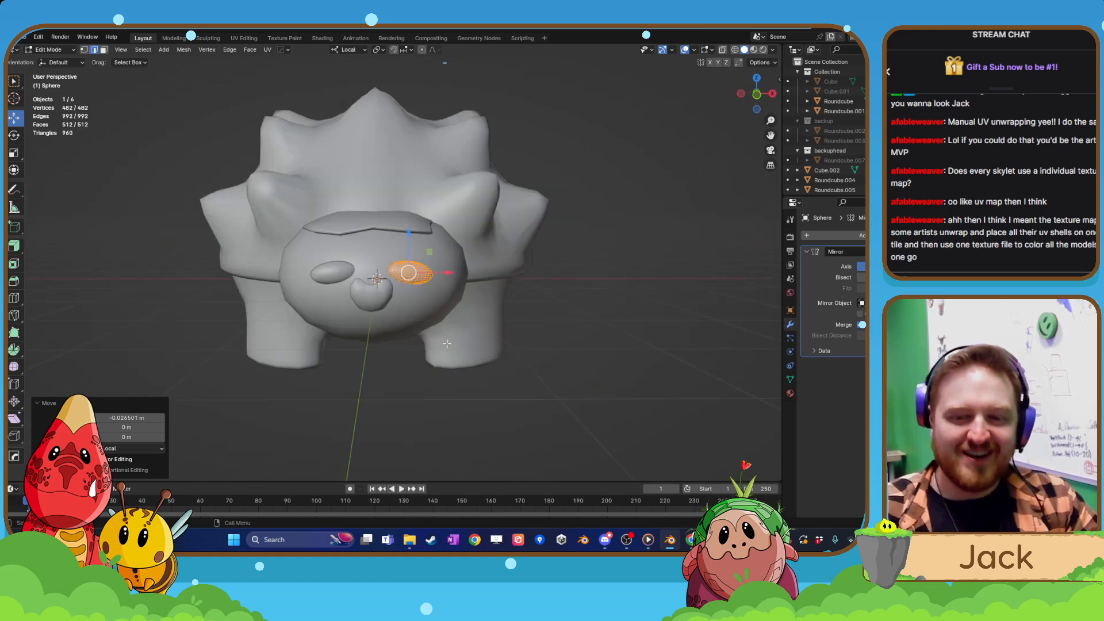
Scale the eye uniformly to about 0.89 and move it about 0.046 m closer to the nose along local X.
{"action": "scroll", "coordinate": [449, 344], "scroll_direction": "up", "scroll_amount": 5}
{"action": "key", "text": "s"}
{"action": "left_click", "coordinate": [459, 310]}
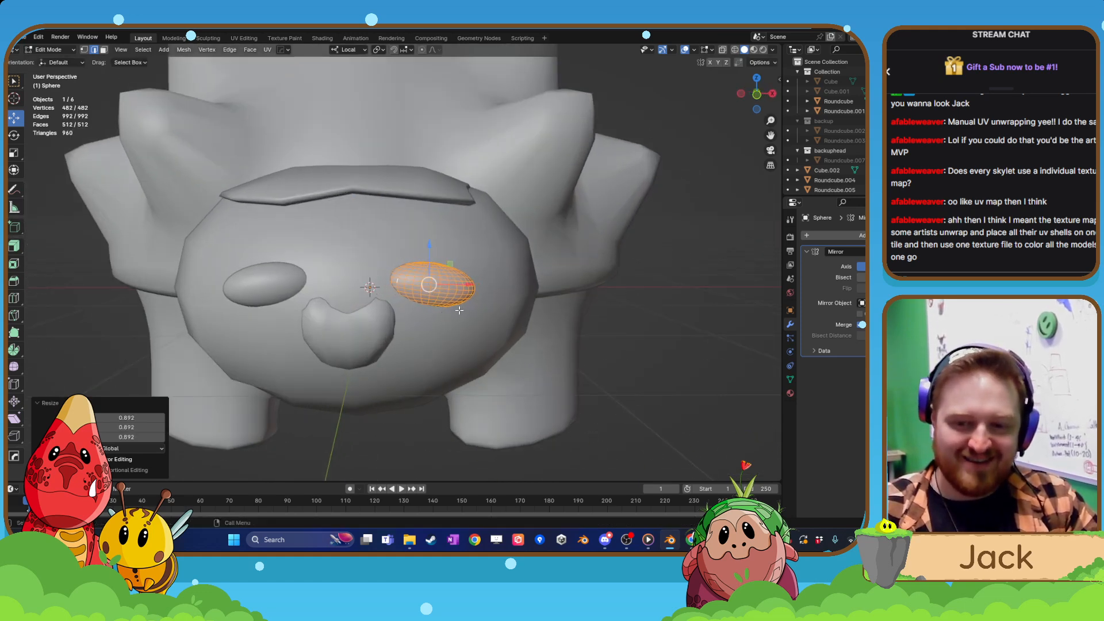
{"action": "left_click_drag", "start_coordinate": [467, 285], "coordinate": [457, 285]}
Leave mesh editing and examine the flattened, tilted eyes on the whole creature from the front and the side.
{"action": "scroll", "coordinate": [457, 285], "scroll_direction": "down", "scroll_amount": 4}
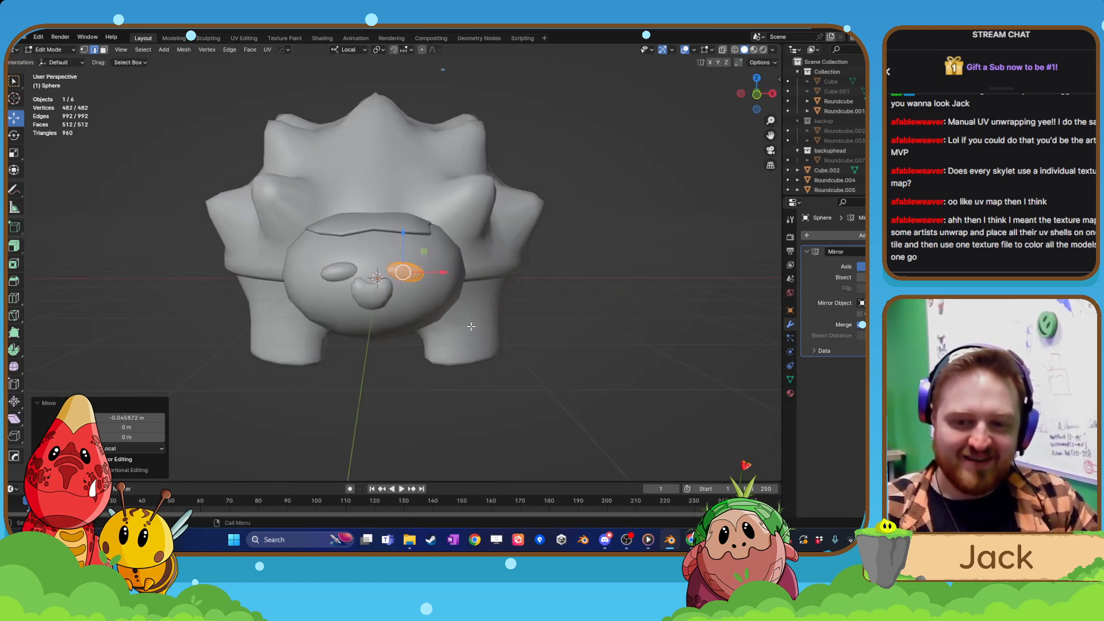
{"action": "middle_click_drag", "start_coordinate": [457, 285], "coordinate": [397, 316]}
{"action": "scroll", "coordinate": [332, 311], "scroll_direction": "down", "scroll_amount": 3}
{"action": "left_click", "coordinate": [323, 333]}
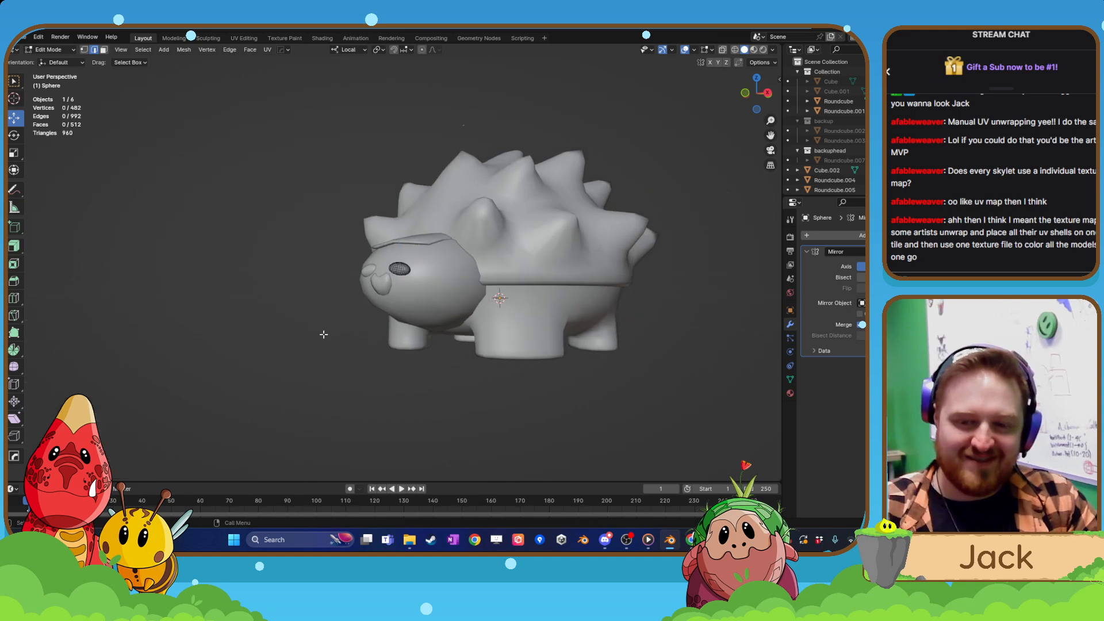
{"action": "middle_click_drag", "start_coordinate": [323, 333], "coordinate": [414, 350]}
{"action": "key", "text": "Tab"}
{"action": "left_click", "coordinate": [415, 295]}
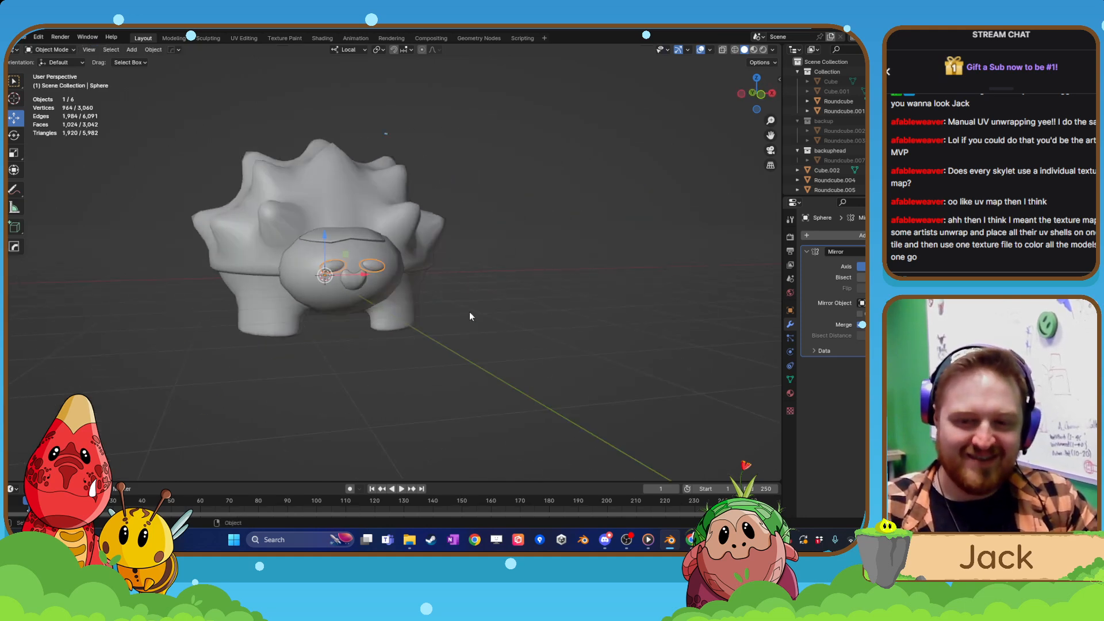
{"action": "left_click", "coordinate": [472, 314]}
{"action": "scroll", "coordinate": [473, 315], "scroll_direction": "down", "scroll_amount": 2}
{"action": "middle_click_drag", "start_coordinate": [471, 315], "coordinate": [382, 337]}
{"action": "scroll", "coordinate": [431, 326], "scroll_direction": "up", "scroll_amount": 3}
Undo all the eye scaling, rotation and moves back to the tall ovals, and return to Object Mode.
{"action": "key", "text": "Tab"}
{"action": "scroll", "coordinate": [406, 326], "scroll_direction": "up", "scroll_amount": 3}
{"action": "key", "text": "a"}
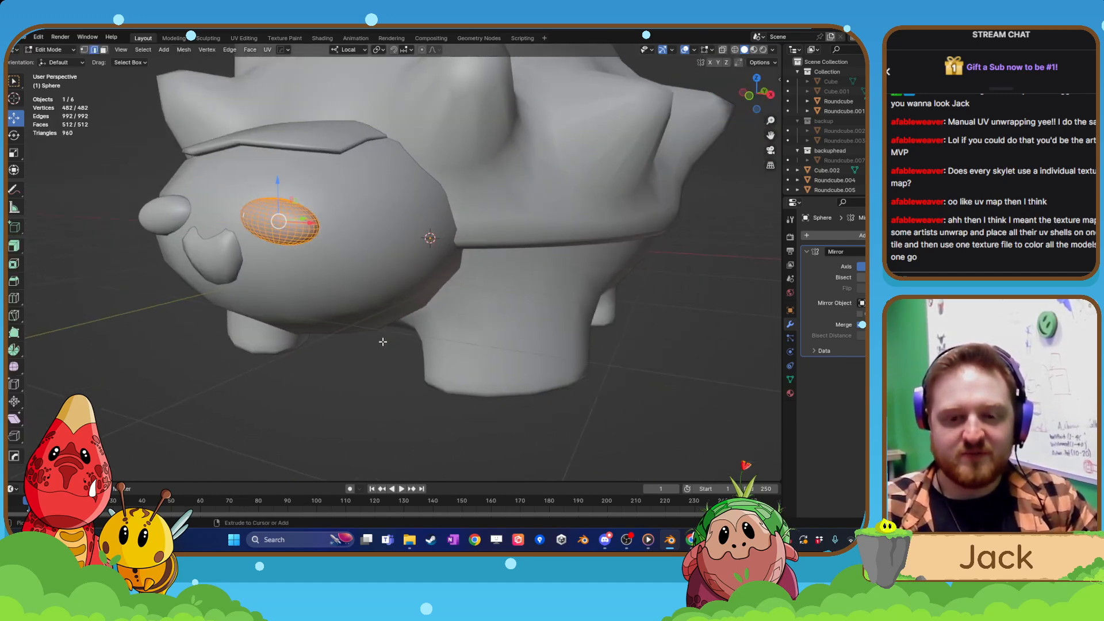
{"action": "key", "text": "ctrl+z"}
{"action": "key", "text": "ctrl+z"}
{"action": "key", "text": "ctrl+z"}
{"action": "key", "text": "ctrl+z"}
{"action": "key", "text": "ctrl+z"}
{"action": "key", "text": "ctrl+z"}
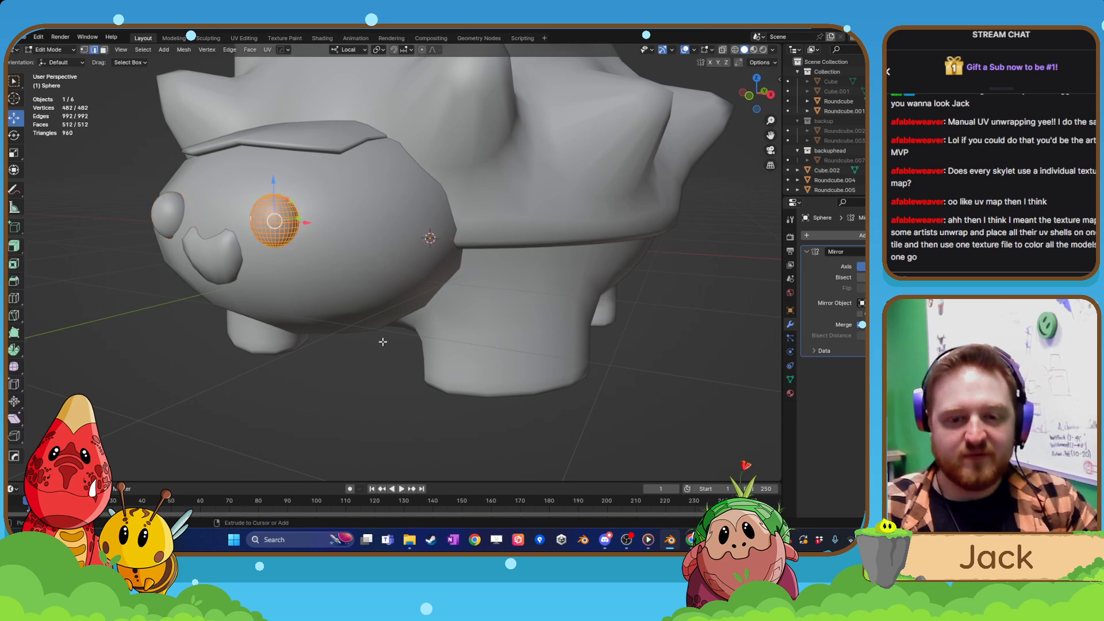
{"action": "scroll", "coordinate": [356, 348], "scroll_direction": "down", "scroll_amount": 2}
{"action": "key", "text": "Tab"}
{"action": "middle_click_drag", "start_coordinate": [356, 348], "coordinate": [364, 313]}
{"action": "scroll", "coordinate": [355, 333], "scroll_direction": "down", "scroll_amount": 2}
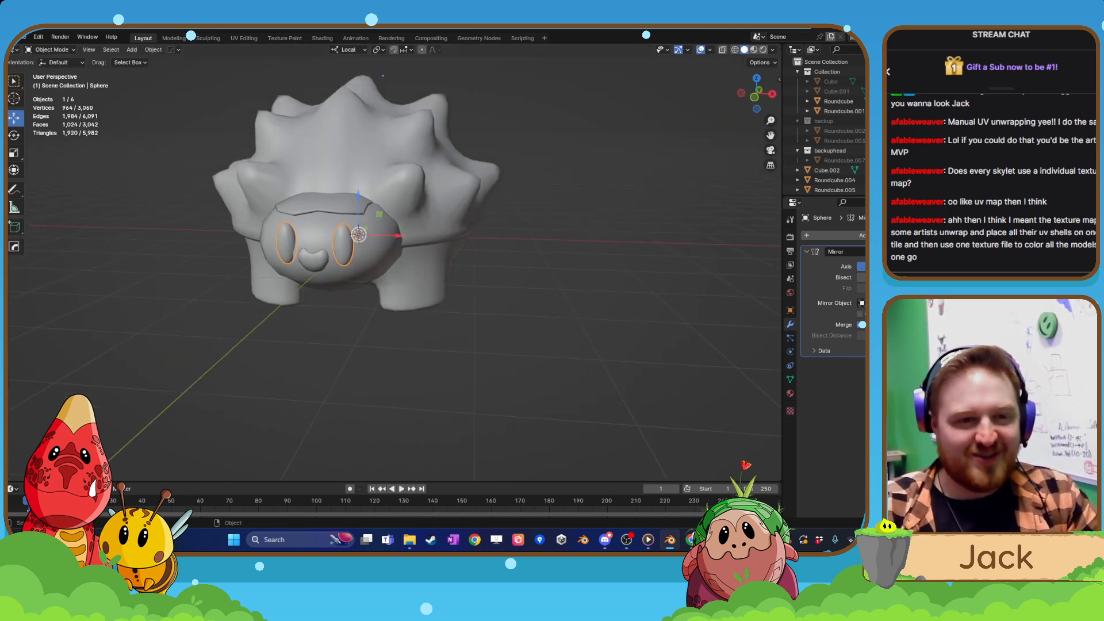
{"action": "middle_click_drag", "start_coordinate": [352, 229], "coordinate": [370, 226]}
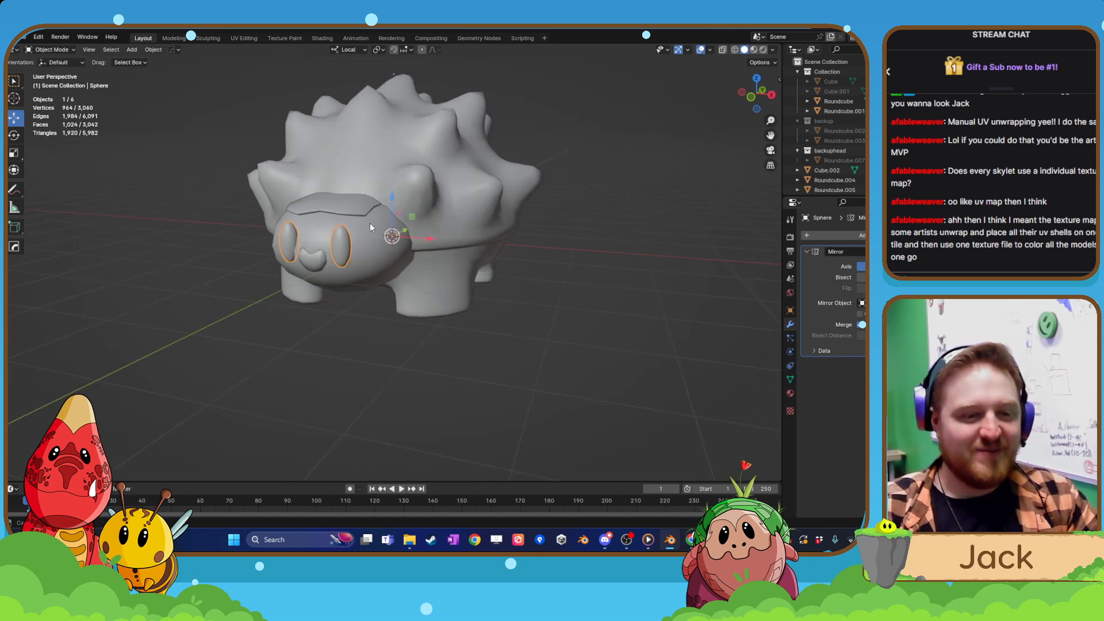
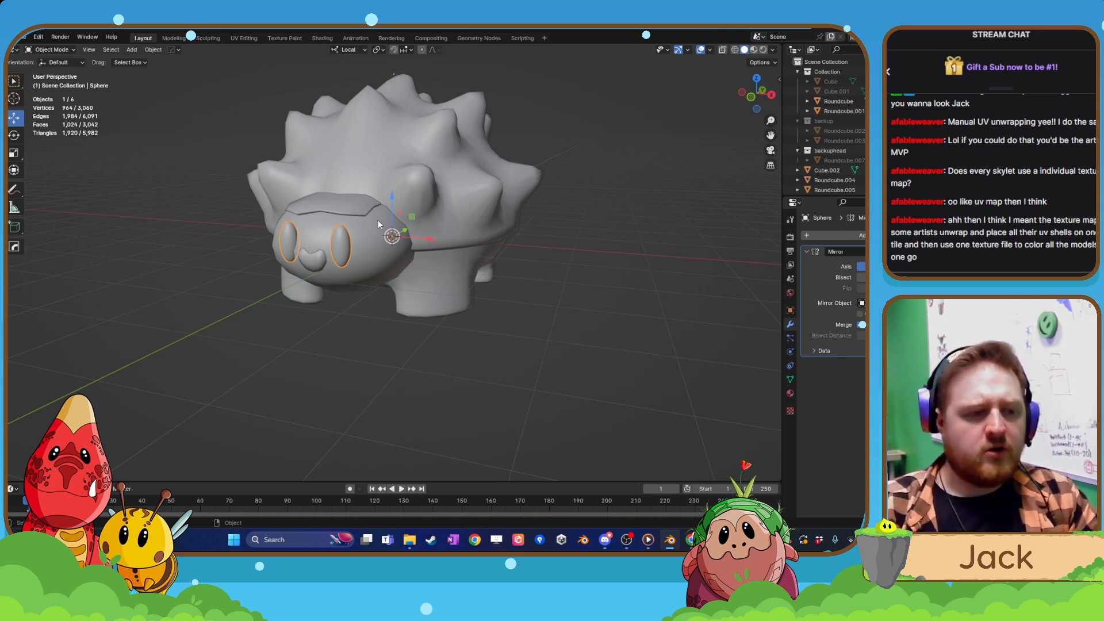
Isolate the head mesh for editing and select the edge path running down the middle of the face and under it.
{"action": "scroll", "coordinate": [391, 271], "scroll_direction": "up", "scroll_amount": 2}
{"action": "left_click", "coordinate": [391, 272]}
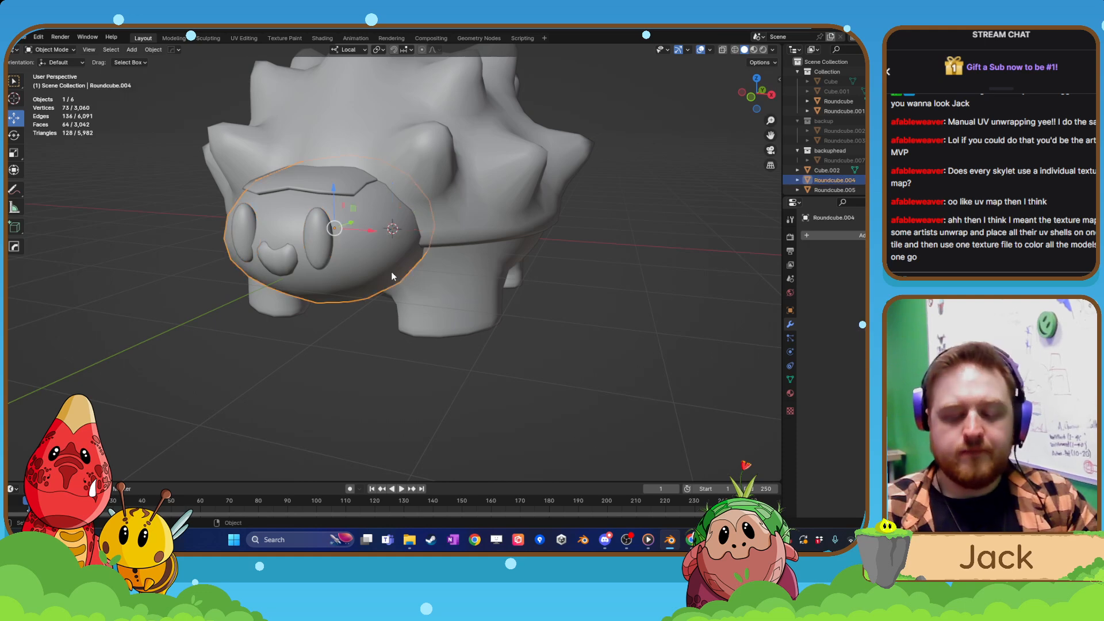
{"action": "key", "text": "KP_Divide"}
{"action": "key", "text": "Tab"}
{"action": "left_click", "coordinate": [397, 196]}
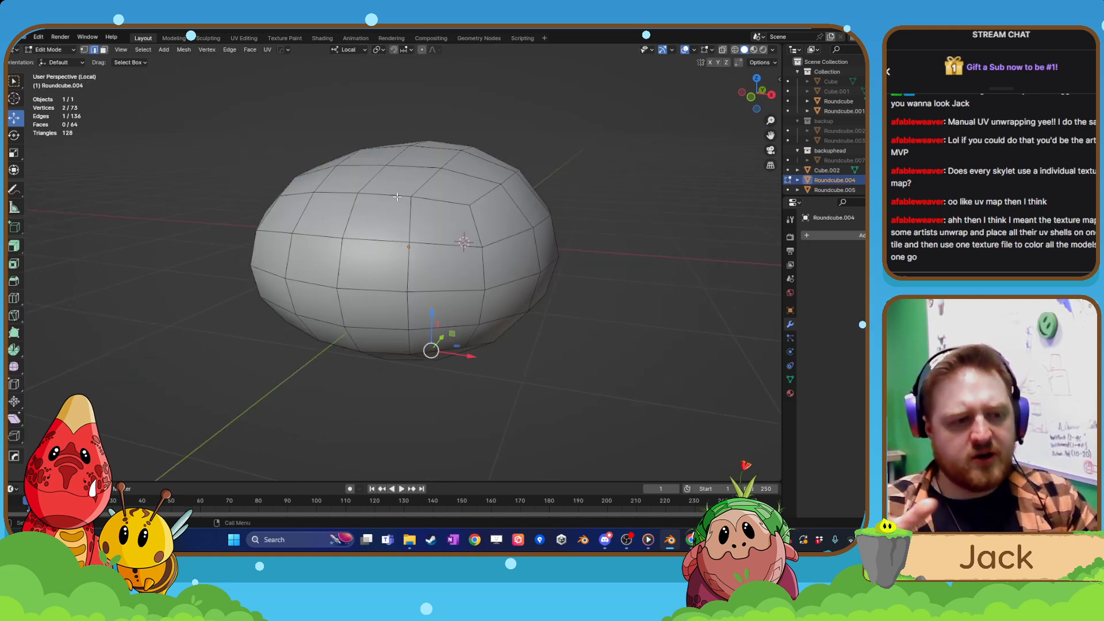
{"action": "middle_click_drag", "start_coordinate": [439, 223], "coordinate": [354, 238]}
{"action": "left_click", "coordinate": [353, 239]}
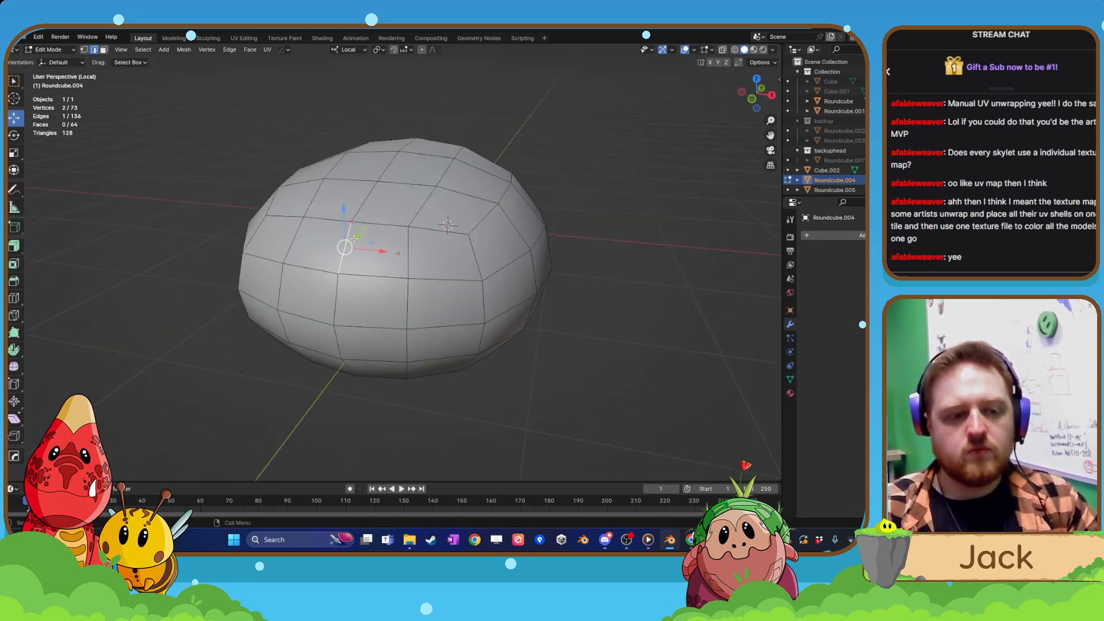
{"action": "left_click", "coordinate": [375, 204], "text": "alt"}
Mark the head's selected centre edges as a UV seam and return to the whole creature in Object Mode.
{"action": "middle_click_drag", "start_coordinate": [405, 262], "coordinate": [379, 262]}
{"action": "right_click", "coordinate": [354, 316]}
{"action": "left_click", "coordinate": [355, 315]}
{"action": "middle_click_drag", "start_coordinate": [355, 317], "coordinate": [367, 331]}
{"action": "key", "text": "slash"}
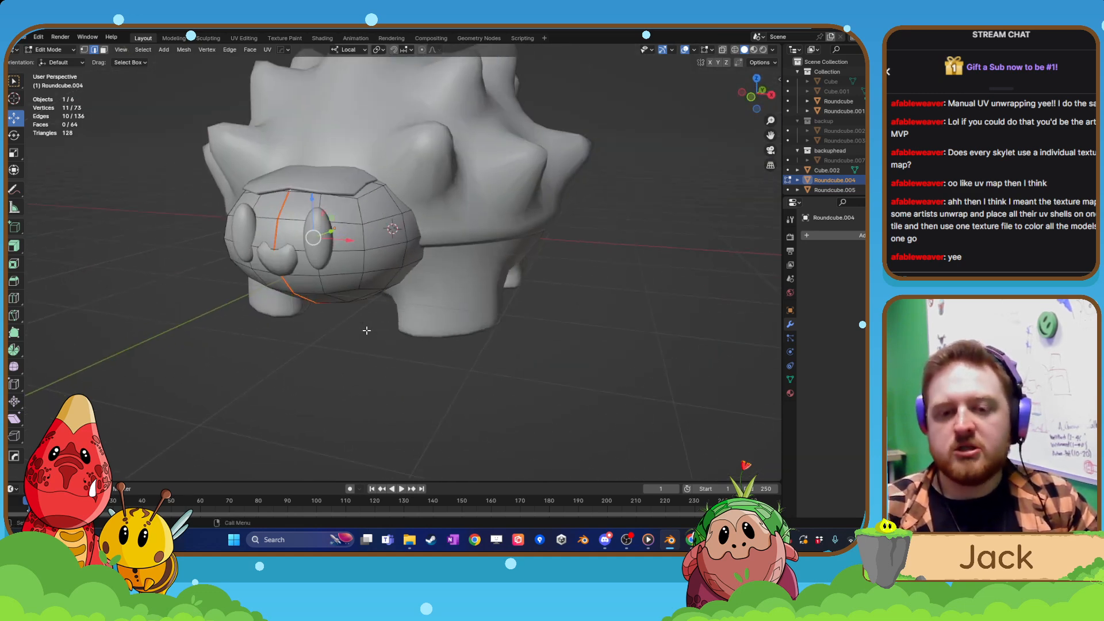
{"action": "key", "text": "Tab"}
Isolate the plate on top of the head for editing and select the edges crossing its rim at a front corner.
{"action": "left_click", "coordinate": [314, 162]}
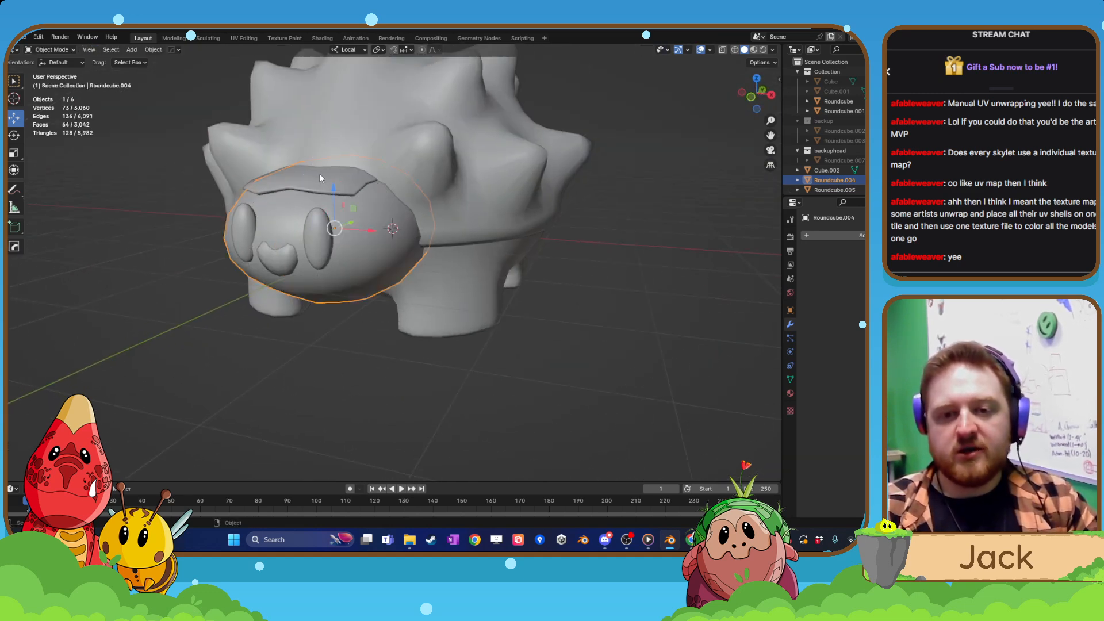
{"action": "left_click", "coordinate": [323, 178]}
{"action": "key", "text": "slash"}
{"action": "key", "text": "Tab"}
{"action": "left_click", "coordinate": [348, 138]}
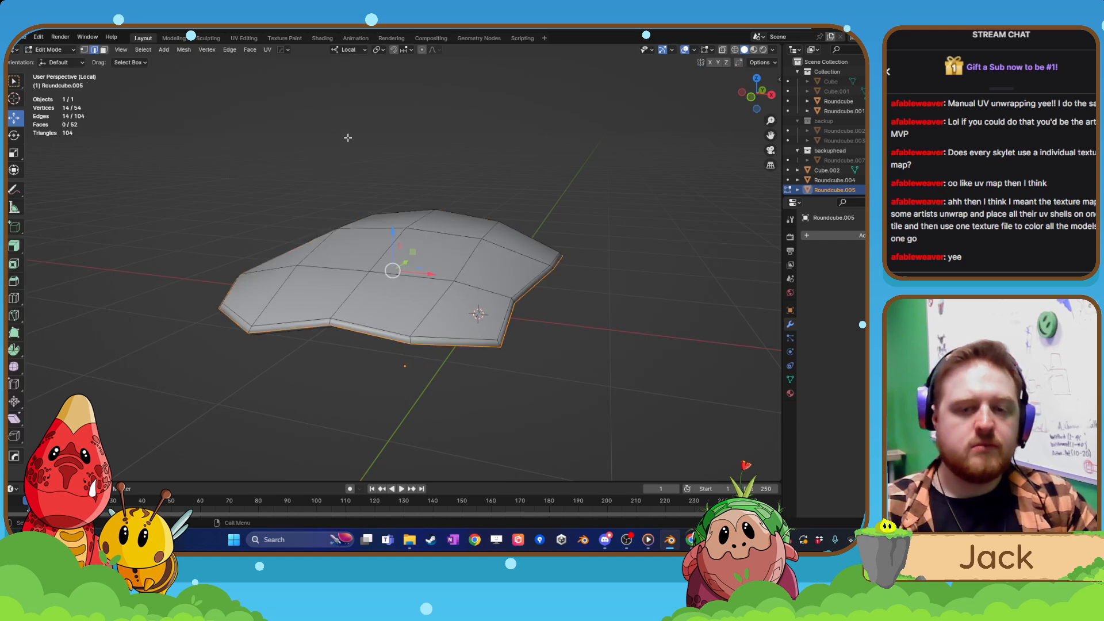
{"action": "middle_click_drag", "start_coordinate": [334, 216], "coordinate": [437, 374]}
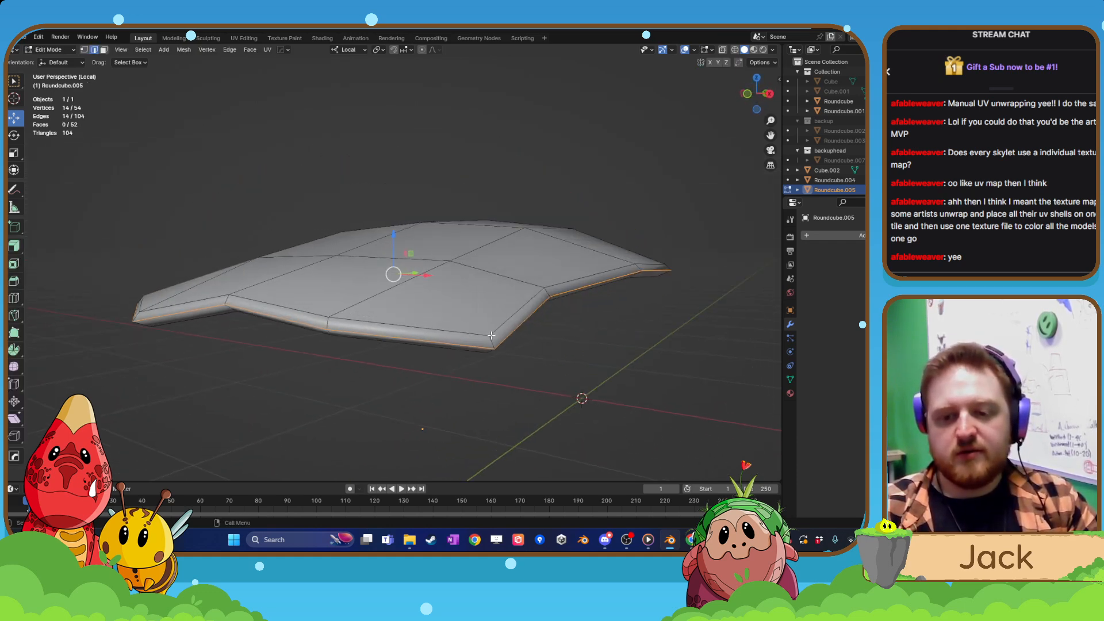
{"action": "left_click", "coordinate": [493, 336]}
{"action": "left_click", "coordinate": [497, 352], "text": "shift"}
{"action": "middle_click_drag", "start_coordinate": [499, 355], "coordinate": [480, 314]}
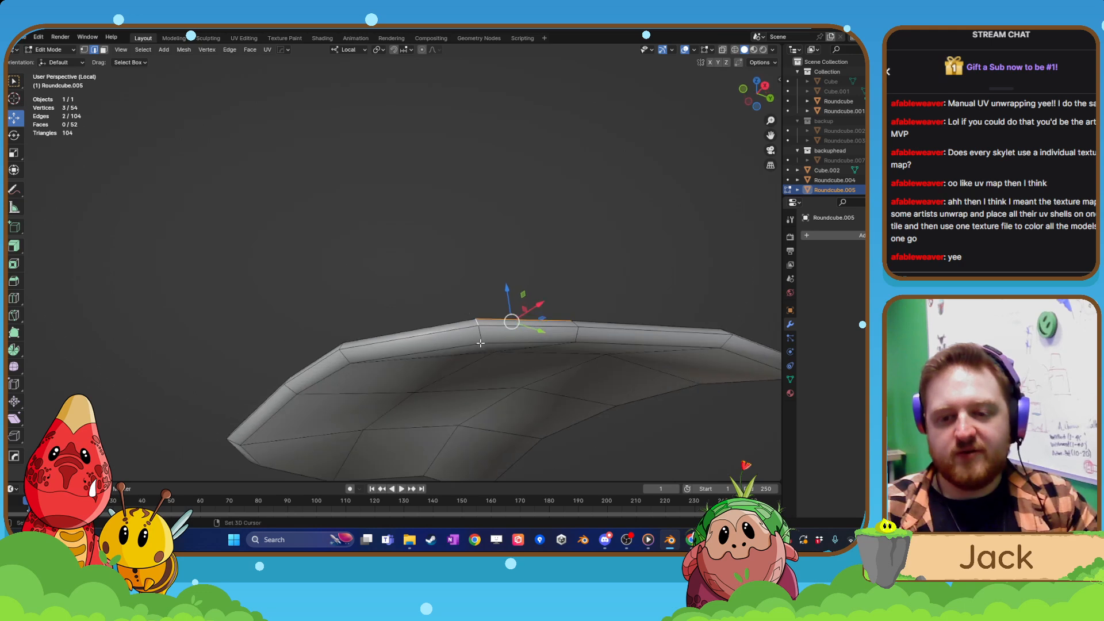
Extend the plate's edge selection from the corner along the lower inside edge of its rim.
{"action": "left_click", "coordinate": [484, 338], "text": "shift"}
{"action": "left_click", "coordinate": [429, 351], "text": "shift"}
{"action": "middle_click_drag", "start_coordinate": [423, 357], "coordinate": [393, 328]}
{"action": "left_click", "coordinate": [391, 327], "text": "shift"}
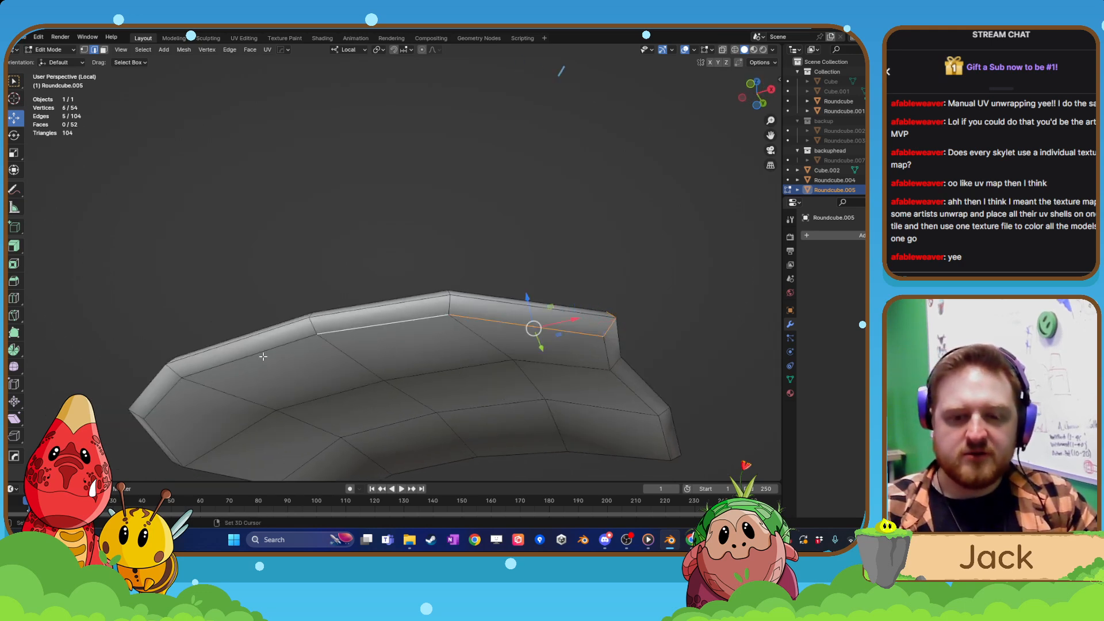
{"action": "left_click", "coordinate": [266, 356], "text": "shift"}
{"action": "middle_click_drag", "start_coordinate": [306, 409], "coordinate": [378, 307], "text": "shift"}
{"action": "left_click", "coordinate": [401, 349], "text": "shift"}
{"action": "left_click", "coordinate": [344, 284], "text": "shift"}
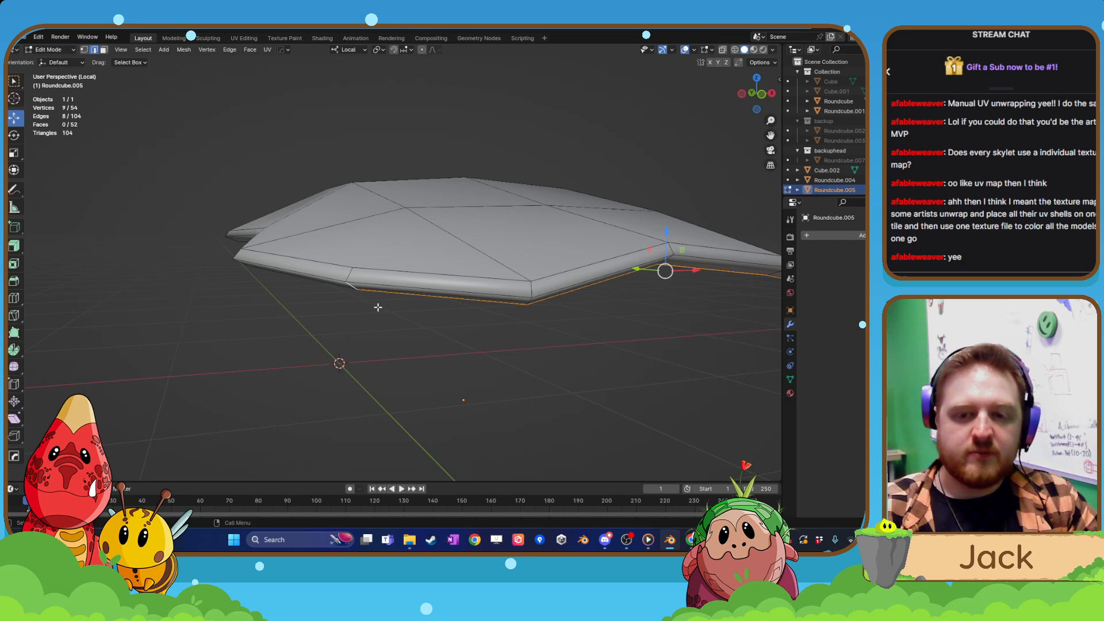
Carry the selection across the rim's thickness and continue it along the rim's upper edge on the plate's next side.
{"action": "left_click", "coordinate": [352, 278], "text": "shift"}
{"action": "left_click", "coordinate": [330, 266], "text": "shift"}
{"action": "middle_click_drag", "start_coordinate": [329, 266], "coordinate": [375, 294]}
{"action": "left_click", "coordinate": [212, 274], "text": "shift"}
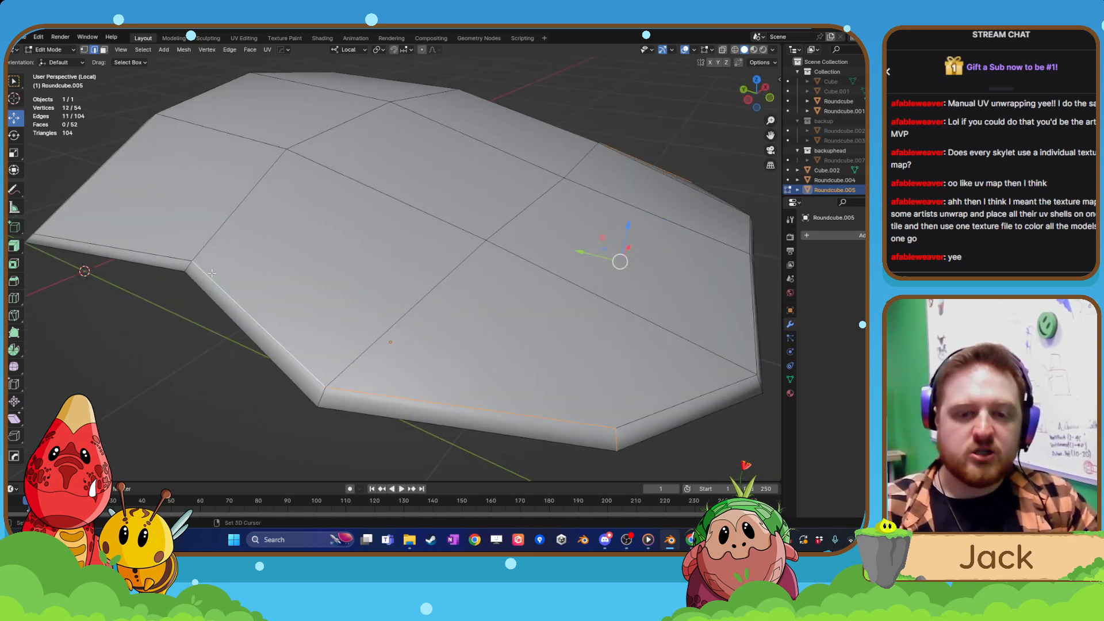
{"action": "left_click", "coordinate": [172, 257], "text": "shift"}
{"action": "middle_click_drag", "start_coordinate": [172, 257], "coordinate": [414, 257]}
Complete the edge selection around the plate's rim, mark it as a UV seam and return to the whole creature.
{"action": "scroll", "coordinate": [414, 256], "scroll_direction": "up", "scroll_amount": 4}
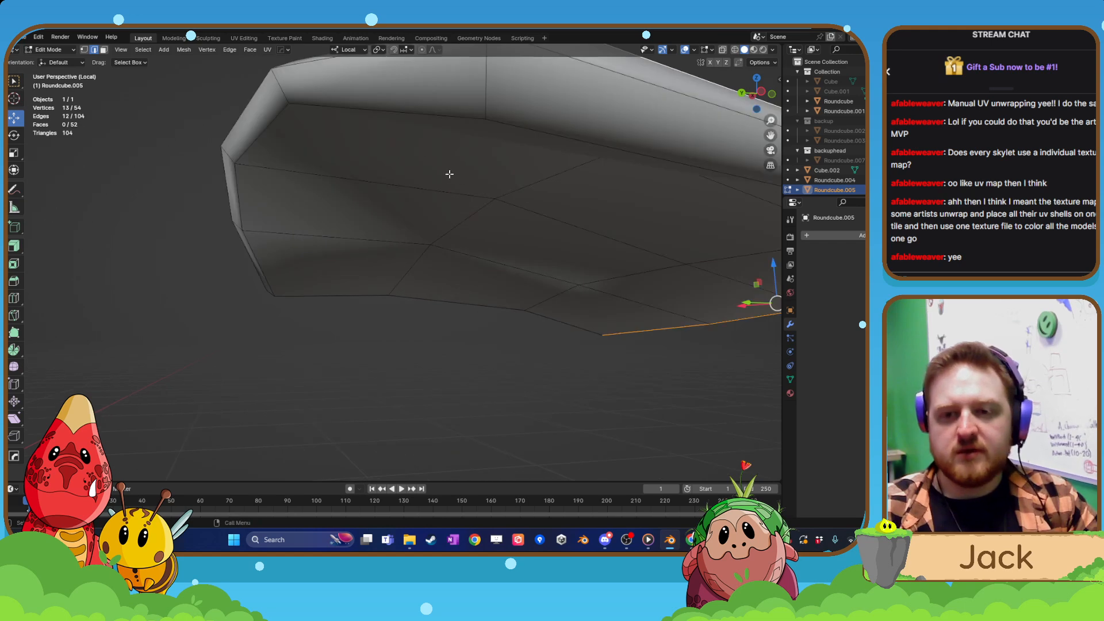
{"action": "middle_click_drag", "start_coordinate": [448, 173], "coordinate": [451, 313]}
{"action": "left_click", "coordinate": [445, 169], "text": "shift"}
{"action": "left_click", "coordinate": [429, 217], "text": "shift"}
{"action": "scroll", "coordinate": [449, 278], "scroll_direction": "down", "scroll_amount": 4}
{"action": "left_click", "coordinate": [453, 311], "text": "shift"}
{"action": "left_click", "coordinate": [458, 311], "text": "shift"}
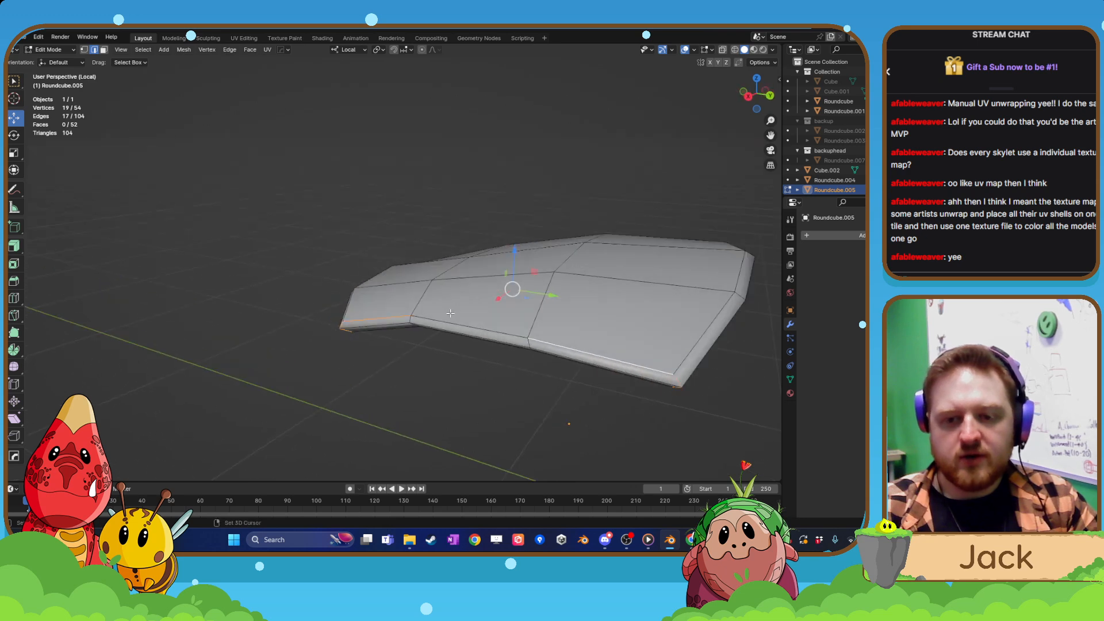
{"action": "left_click", "coordinate": [450, 324], "text": "shift"}
{"action": "right_click", "coordinate": [450, 324]}
{"action": "key", "text": "Escape"}
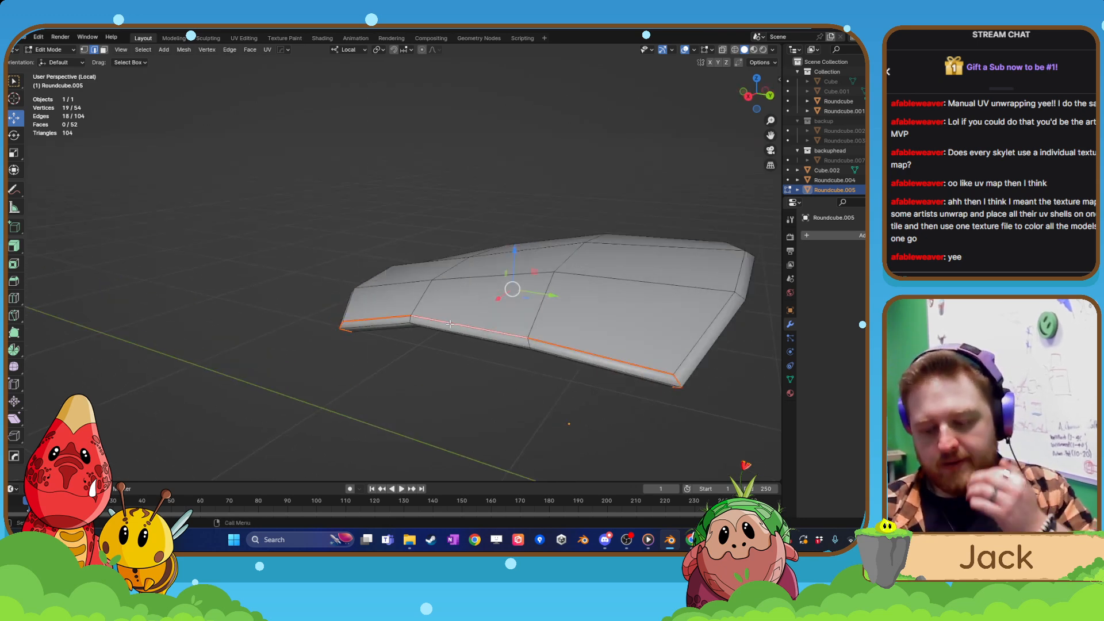
{"action": "key", "text": "KP_Divide"}
{"action": "middle_click_drag", "start_coordinate": [329, 248], "coordinate": [176, 242], "text": "shift"}
{"action": "key", "text": "Tab"}
Isolate the nose, delete its large flat back face and return to the whole creature in Object Mode.
{"action": "left_click", "coordinate": [339, 293]}
{"action": "key", "text": "KP_Divide"}
{"action": "key", "text": "Tab"}
{"action": "left_click", "coordinate": [347, 212]}
{"action": "scroll", "coordinate": [374, 238], "scroll_direction": "down", "scroll_amount": 3}
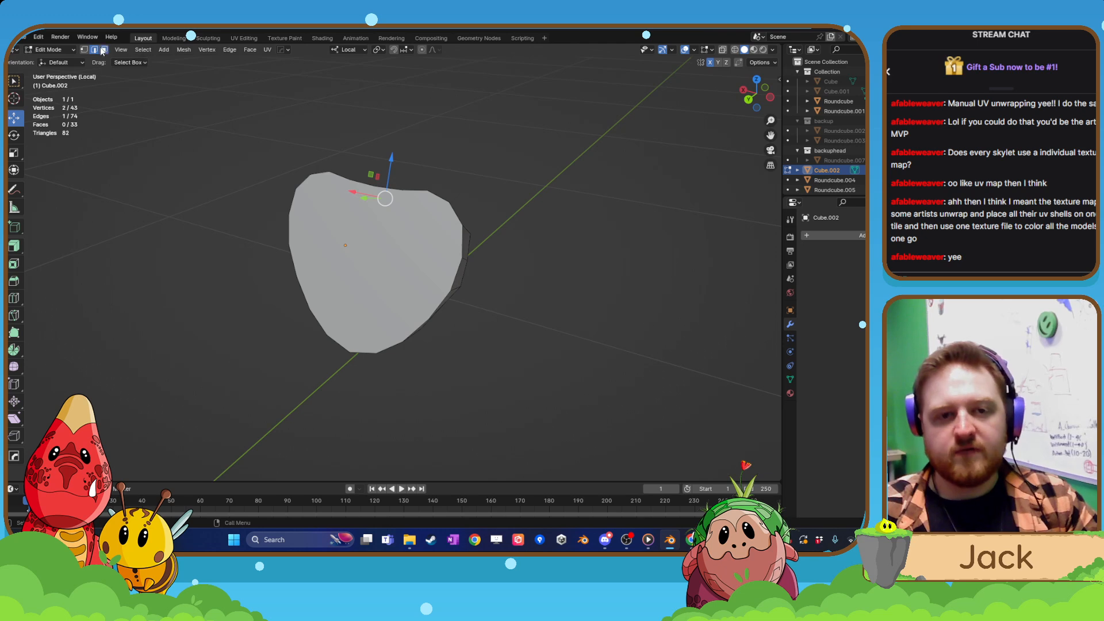
{"action": "left_click", "coordinate": [103, 51]}
{"action": "left_click", "coordinate": [402, 276]}
{"action": "key", "text": "x"}
{"action": "left_click", "coordinate": [394, 280]}
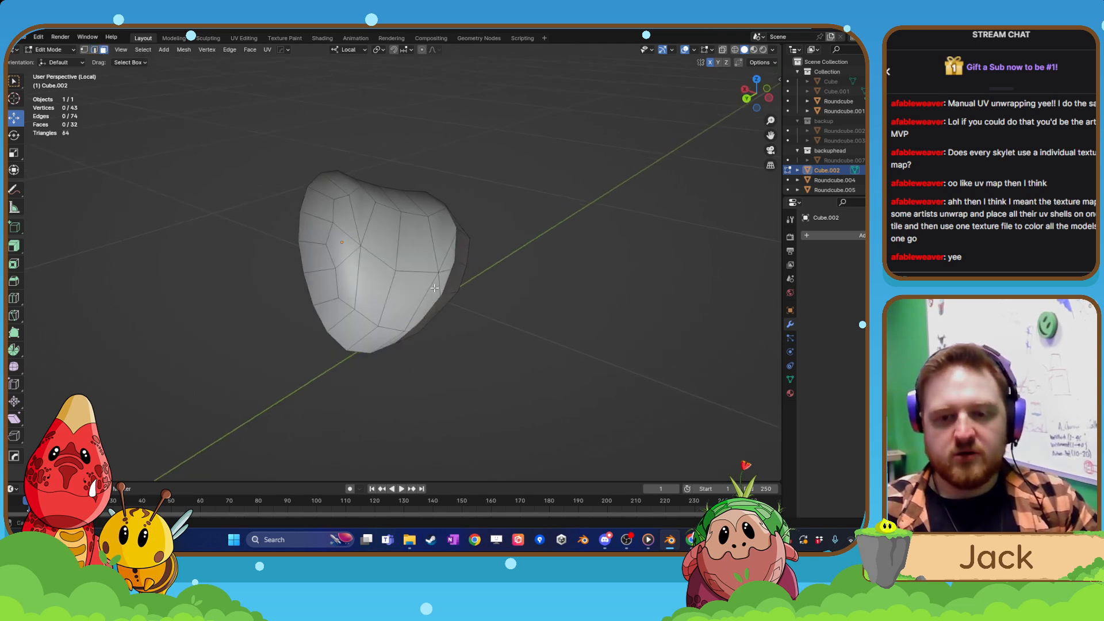
{"action": "middle_click_drag", "start_coordinate": [434, 287], "coordinate": [347, 279]}
{"action": "key", "text": "KP_Divide"}
{"action": "key", "text": "Tab"}
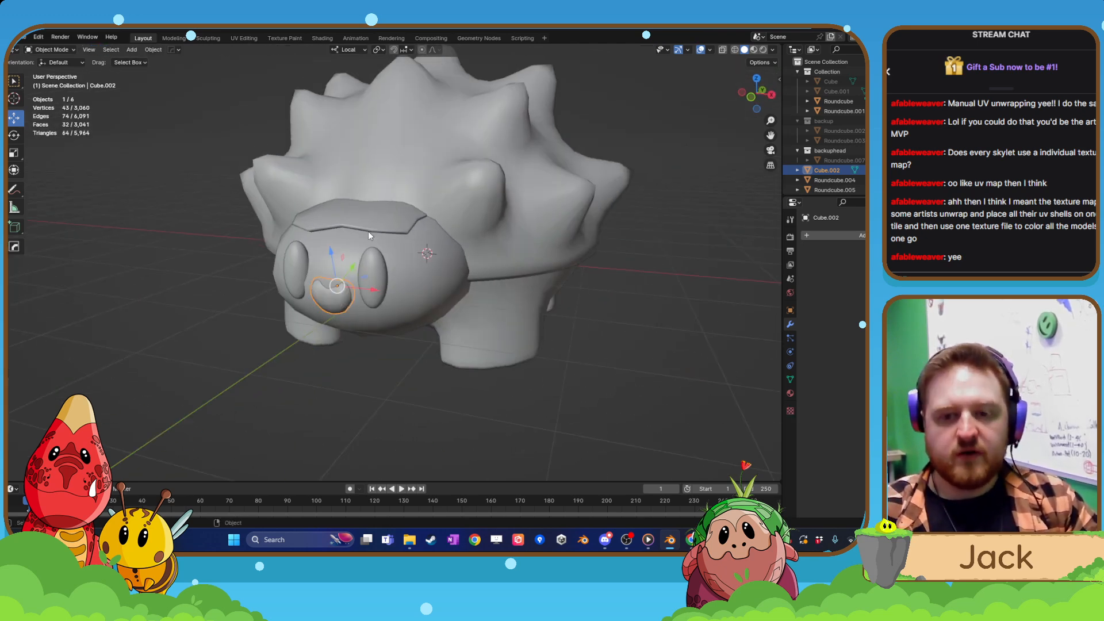
Isolate the mirrored eyes for editing and select one vertical edge line from pole to pole on the eye sphere.
{"action": "left_click", "coordinate": [374, 270]}
{"action": "key", "text": "Tab"}
{"action": "key", "text": "KP_Divide"}
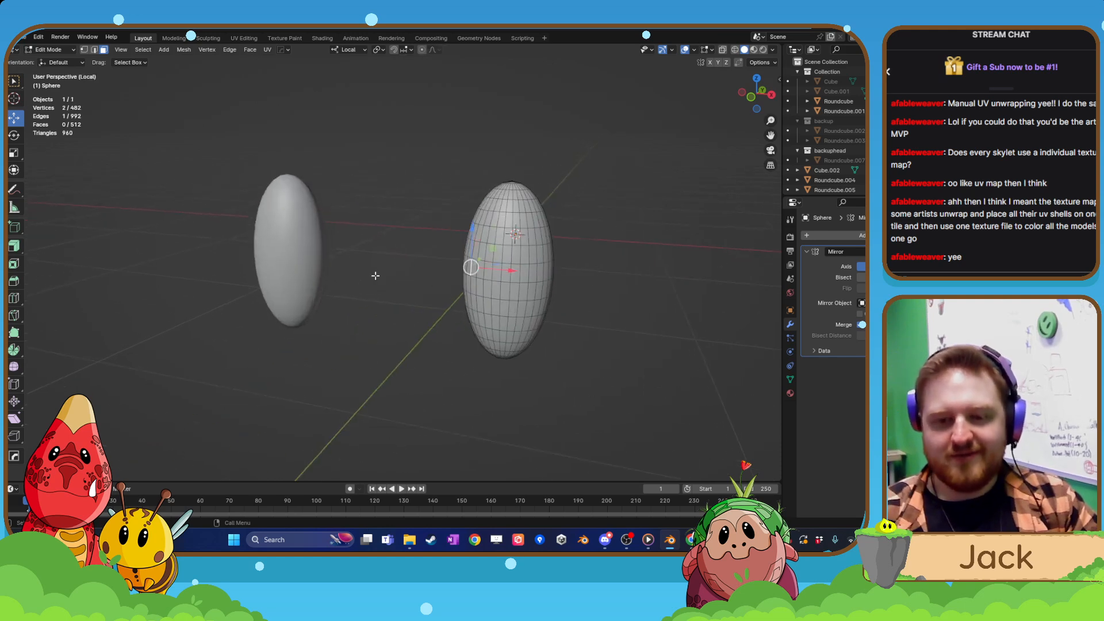
{"action": "middle_click_drag", "start_coordinate": [375, 276], "coordinate": [443, 279]}
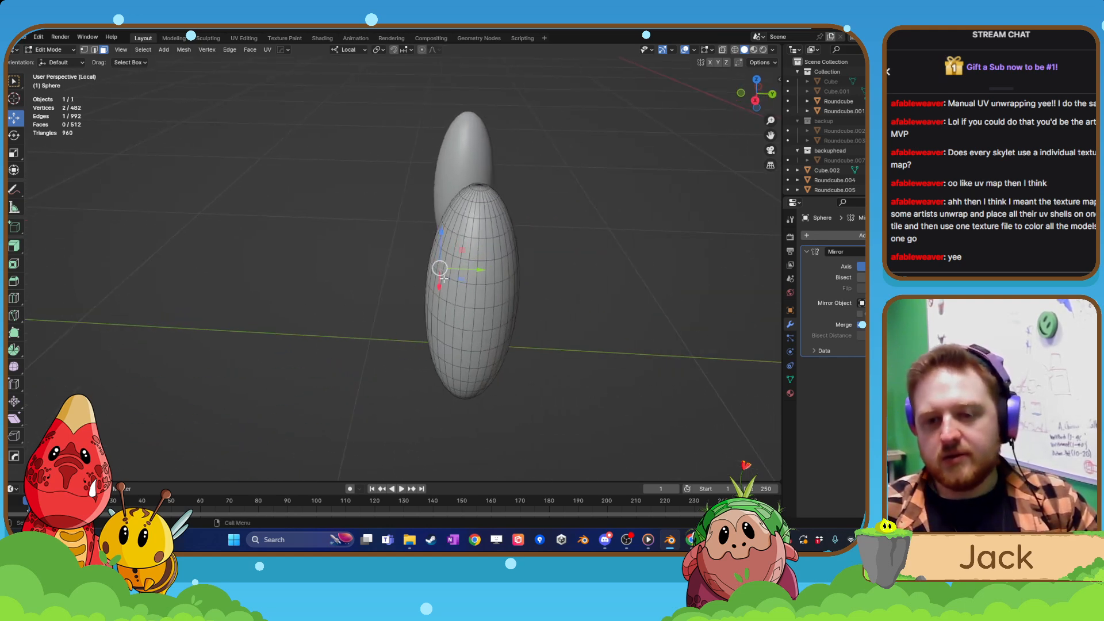
{"action": "left_click", "coordinate": [476, 254]}
{"action": "left_click", "coordinate": [94, 49]}
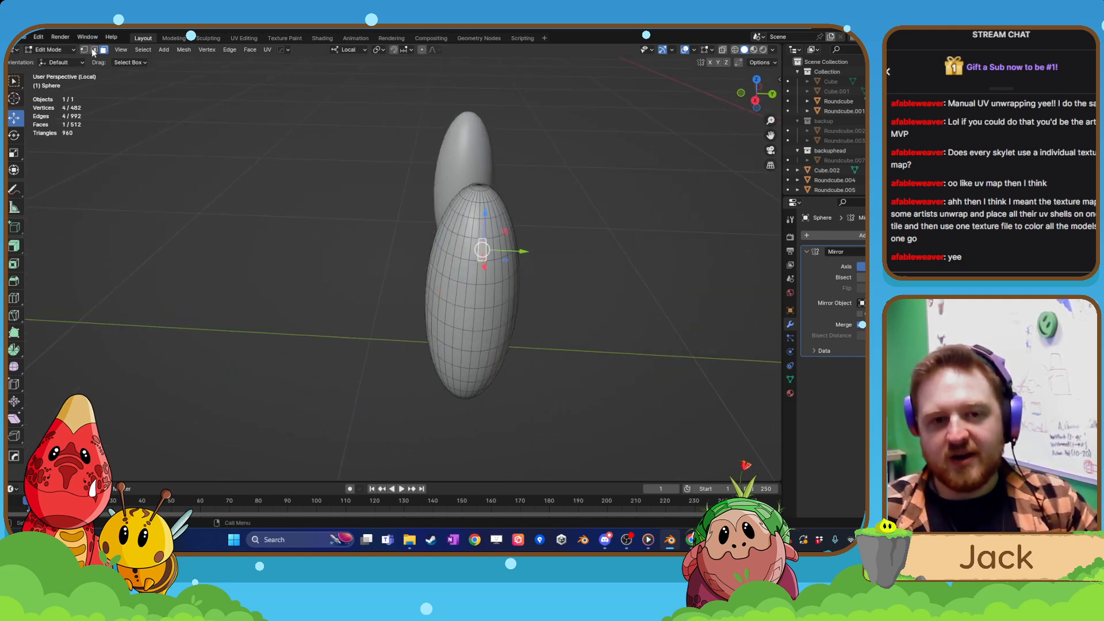
{"action": "left_click", "coordinate": [478, 273]}
{"action": "left_click", "coordinate": [477, 253], "text": "alt"}
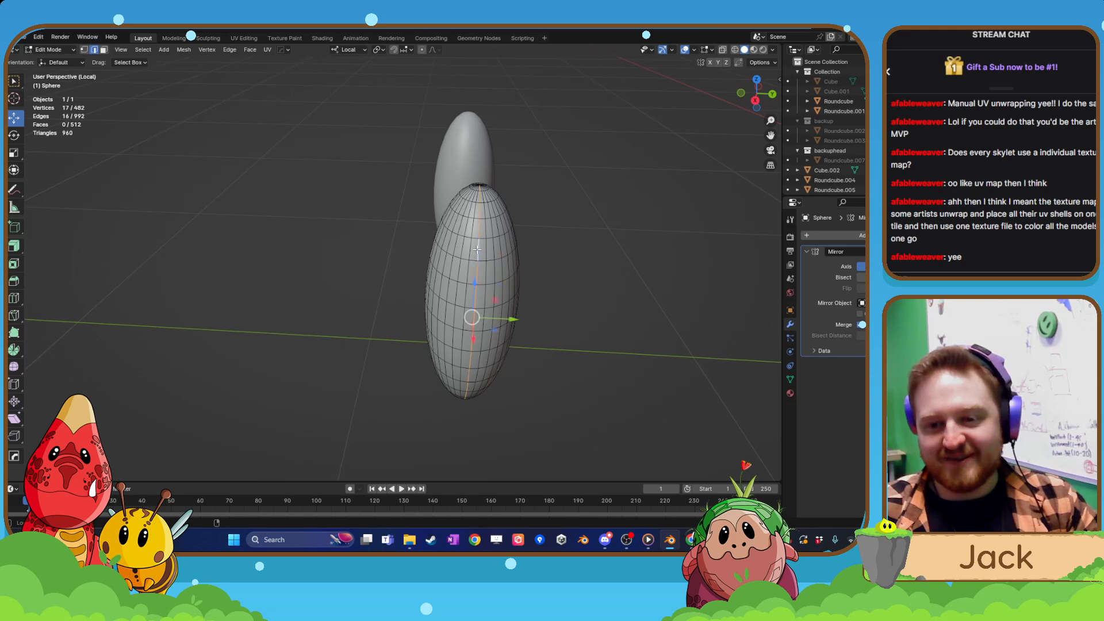
Mark the eye's selected vertical edge line as a UV seam and return to the whole creature in Object Mode.
{"action": "mouse_move", "coordinate": [508, 323]}
{"action": "middle_mouse_down"}
{"action": "mouse_move", "coordinate": [481, 316]}
{"action": "mouse_move", "coordinate": [534, 343]}
{"action": "mouse_move", "coordinate": [516, 353]}
{"action": "mouse_move", "coordinate": [451, 323]}
{"action": "mouse_move", "coordinate": [525, 333]}
{"action": "middle_mouse_up"}
{"action": "left_click", "coordinate": [526, 276], "text": "alt+shift"}
{"action": "scroll", "coordinate": [526, 294], "scroll_direction": "down", "scroll_amount": 3}
{"action": "right_click", "coordinate": [450, 323]}
{"action": "left_click", "coordinate": [451, 323]}
{"action": "key", "text": "Tab"}
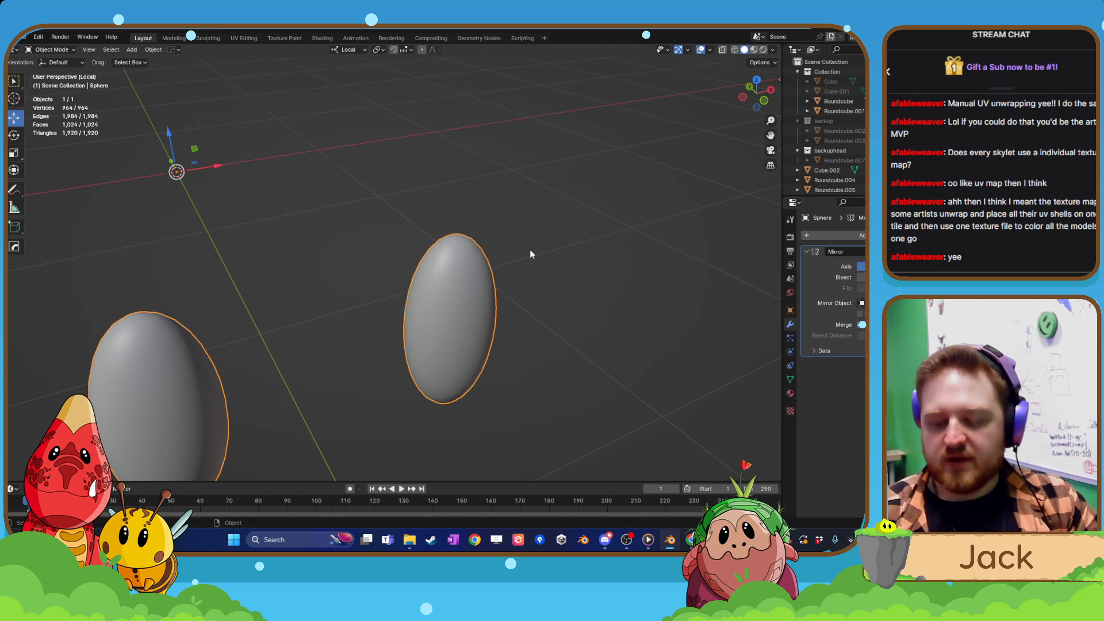
{"action": "key", "text": "KP_Divide"}
Isolate the four-legged lower body mesh and open it for mesh editing with the legs in close view.
{"action": "left_click", "coordinate": [497, 339]}
{"action": "key", "text": "KP_Divide"}
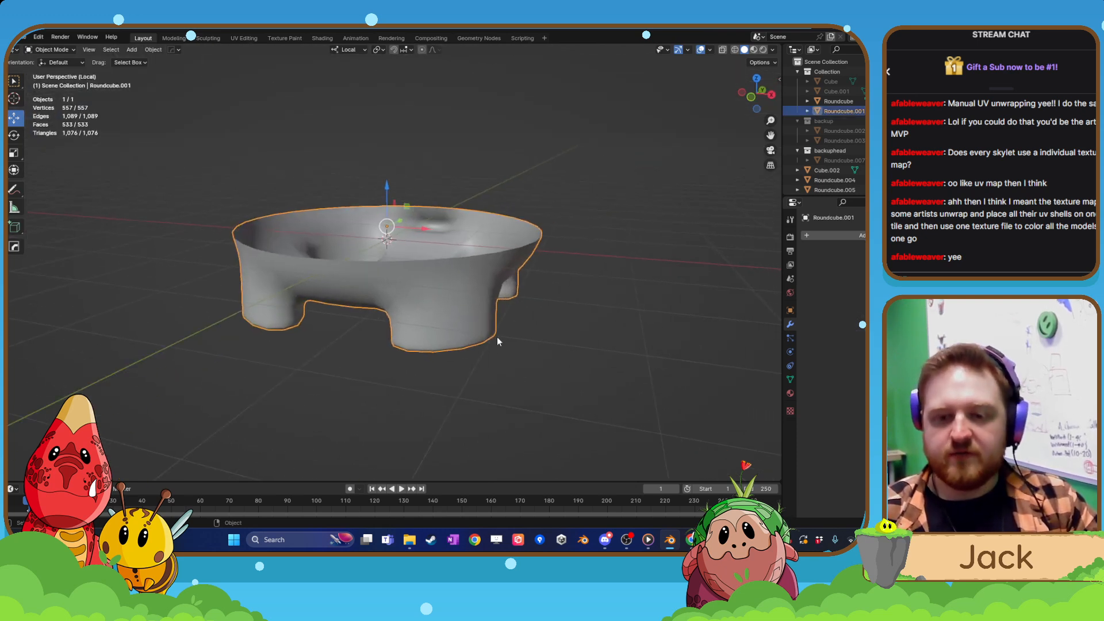
{"action": "key", "text": "Tab"}
{"action": "left_click", "coordinate": [448, 254]}
{"action": "middle_click_drag", "start_coordinate": [448, 254], "coordinate": [444, 190]}
{"action": "scroll", "coordinate": [440, 224], "scroll_direction": "up", "scroll_amount": 2}
{"action": "middle_click_drag", "start_coordinate": [438, 230], "coordinate": [418, 306]}
{"action": "scroll", "coordinate": [458, 270], "scroll_direction": "up", "scroll_amount": 2}
{"action": "left_click", "coordinate": [316, 202], "text": "alt+shift"}
{"action": "middle_click_drag", "start_coordinate": [493, 305], "coordinate": [482, 282]}
{"action": "left_click", "coordinate": [409, 232], "text": "alt+shift"}
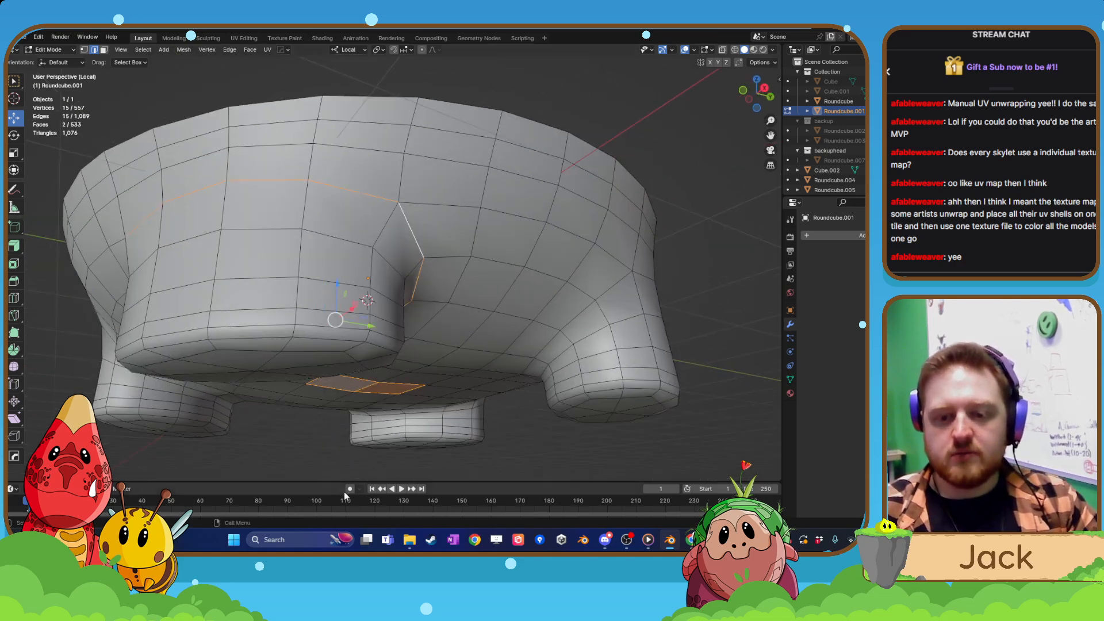
{"action": "left_click", "coordinate": [652, 138]}
Select the edge path around the top of the first leg where it joins the lower body.
{"action": "middle_click_drag", "start_coordinate": [399, 340], "coordinate": [393, 339]}
{"action": "left_click", "coordinate": [408, 220], "text": "alt"}
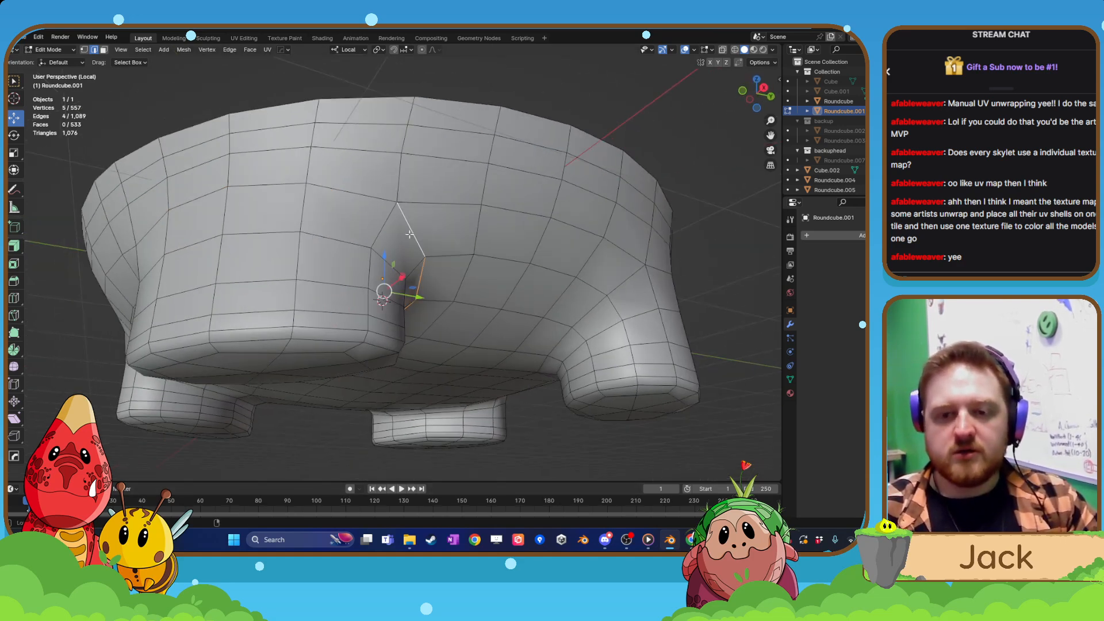
{"action": "left_click", "coordinate": [362, 195], "text": "alt+shift"}
{"action": "middle_click_drag", "start_coordinate": [395, 285], "coordinate": [350, 264]}
{"action": "left_click", "coordinate": [409, 347], "text": "alt+shift"}
{"action": "middle_click_drag", "start_coordinate": [409, 347], "coordinate": [236, 268]}
Add the edges around the top of the second leg and fill in the first leg's inner side.
{"action": "left_click", "coordinate": [326, 283], "text": "alt+shift"}
{"action": "middle_click_drag", "start_coordinate": [249, 359], "coordinate": [380, 376]}
{"action": "scroll", "coordinate": [496, 265], "scroll_direction": "down", "scroll_amount": 6}
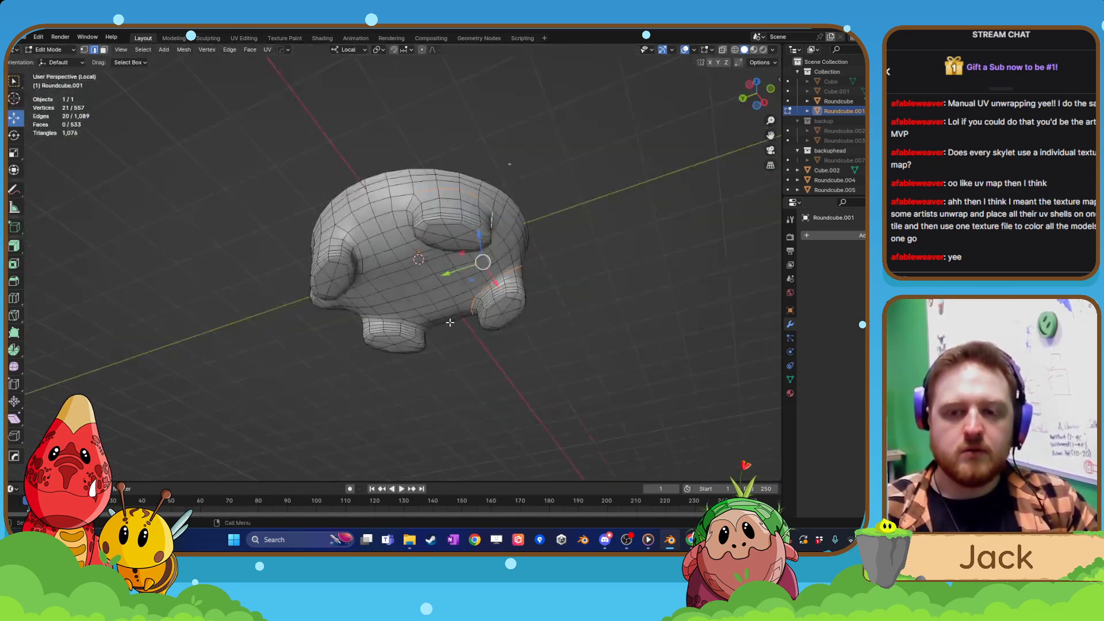
{"action": "middle_click_drag", "start_coordinate": [463, 278], "coordinate": [496, 322]}
{"action": "scroll", "coordinate": [500, 308], "scroll_direction": "up", "scroll_amount": 3}
{"action": "left_click", "coordinate": [527, 165], "text": "alt+shift"}
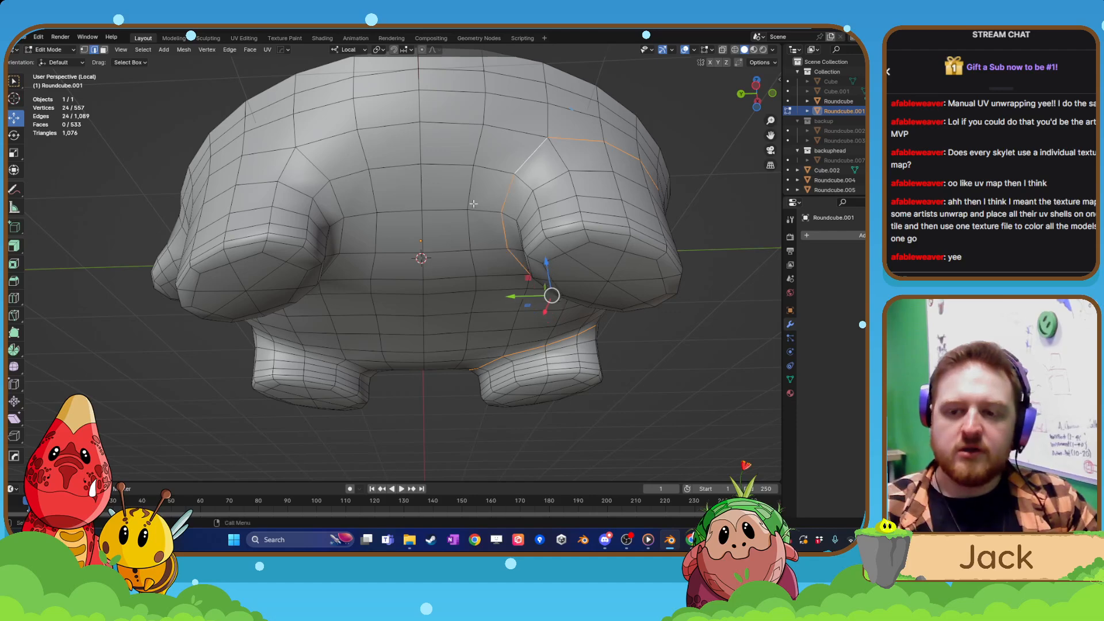
Add the edge path around the top of the third leg to the body's edge selection.
{"action": "middle_click_drag", "start_coordinate": [526, 170], "coordinate": [485, 235]}
{"action": "left_click", "coordinate": [374, 197], "text": "alt+shift"}
{"action": "left_click", "coordinate": [324, 172], "text": "alt+shift"}
{"action": "middle_click_drag", "start_coordinate": [259, 214], "coordinate": [342, 235]}
{"action": "middle_click_drag", "start_coordinate": [507, 233], "coordinate": [372, 333]}
Add the edge path around the top of the fourth leg and begin selecting the loops around the soles.
{"action": "left_click", "coordinate": [464, 235], "text": "alt+shift"}
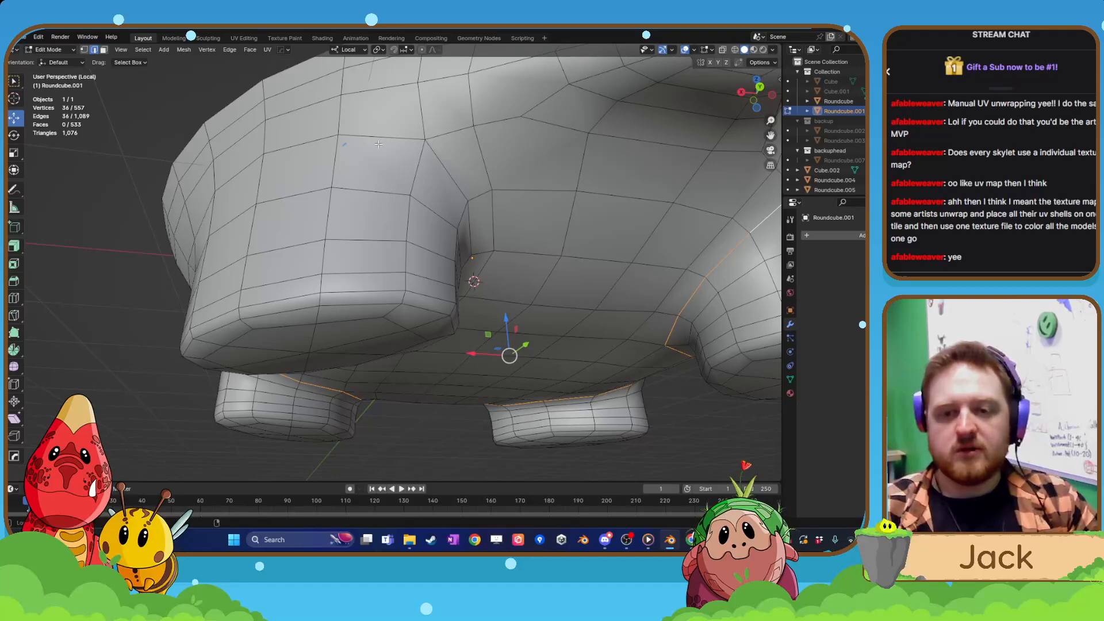
{"action": "left_click", "coordinate": [441, 169], "text": "alt+shift"}
{"action": "middle_click_drag", "start_coordinate": [438, 169], "coordinate": [364, 113]}
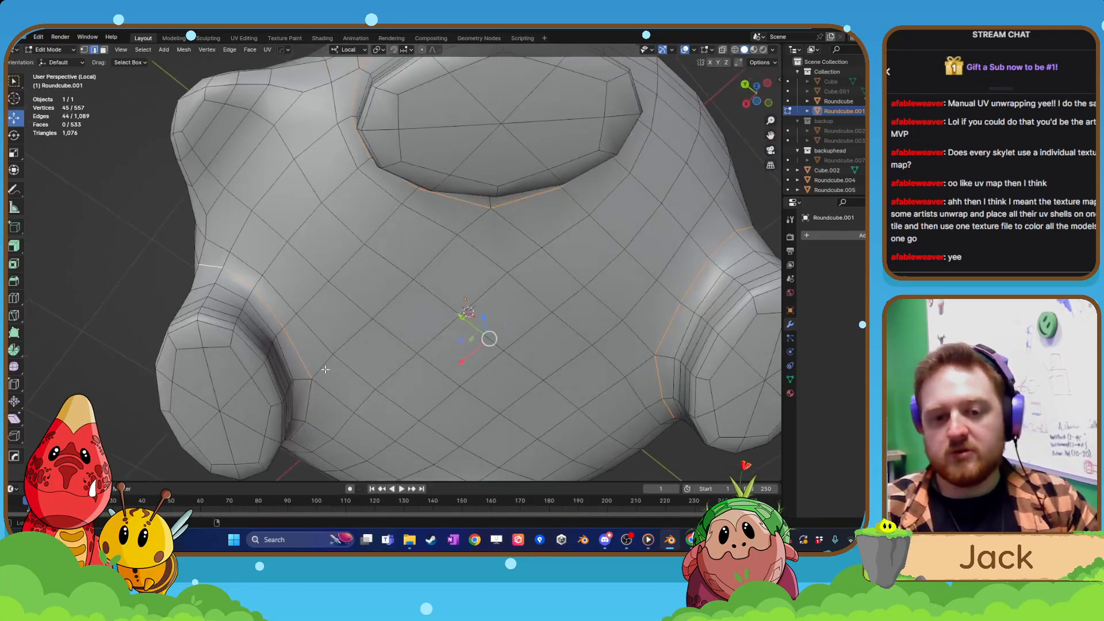
{"action": "middle_click_drag", "start_coordinate": [311, 405], "coordinate": [353, 278]}
{"action": "scroll", "coordinate": [359, 300], "scroll_direction": "up", "scroll_amount": 2}
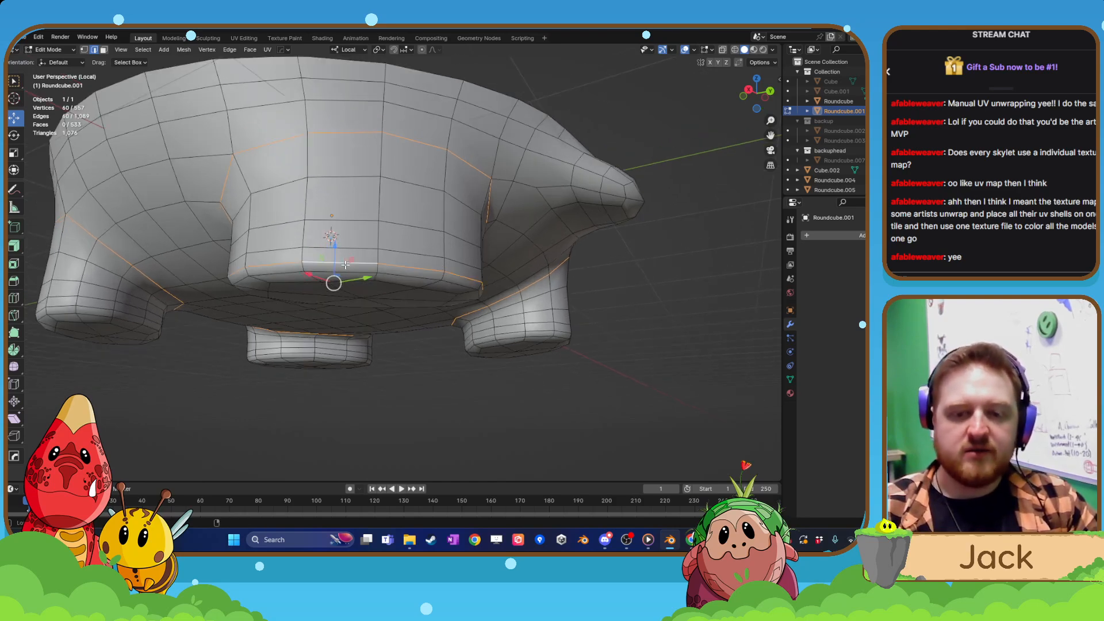
Add the horizontal edge loops just above the soles of the remaining feet to the selection.
{"action": "middle_click_drag", "start_coordinate": [346, 265], "coordinate": [449, 330]}
{"action": "left_click", "coordinate": [489, 317], "text": "alt+shift"}
{"action": "middle_click_drag", "start_coordinate": [568, 325], "coordinate": [312, 335]}
{"action": "left_click", "coordinate": [440, 299], "text": "alt+shift"}
{"action": "middle_click_drag", "start_coordinate": [462, 348], "coordinate": [402, 327]}
{"action": "left_click", "coordinate": [472, 284], "text": "alt+shift"}
{"action": "middle_click_drag", "start_coordinate": [479, 346], "coordinate": [496, 260]}
{"action": "scroll", "coordinate": [313, 190], "scroll_direction": "up", "scroll_amount": 2}
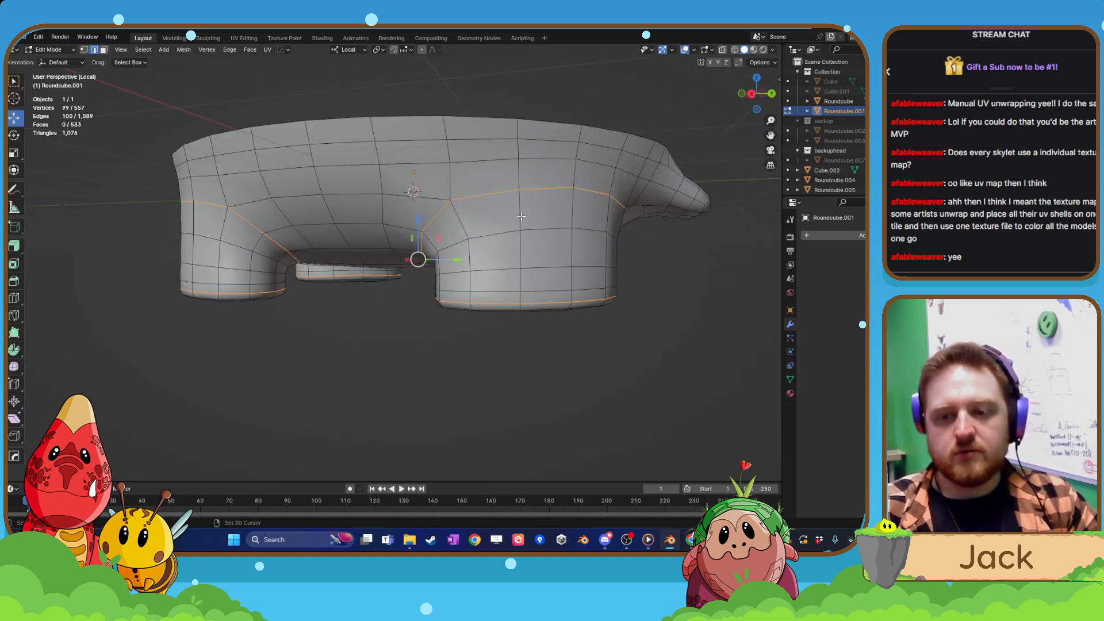
Add a vertical edge line from the upper leg loop down to the foot loop on two neighbouring legs.
{"action": "middle_click_drag", "start_coordinate": [521, 217], "coordinate": [490, 186]}
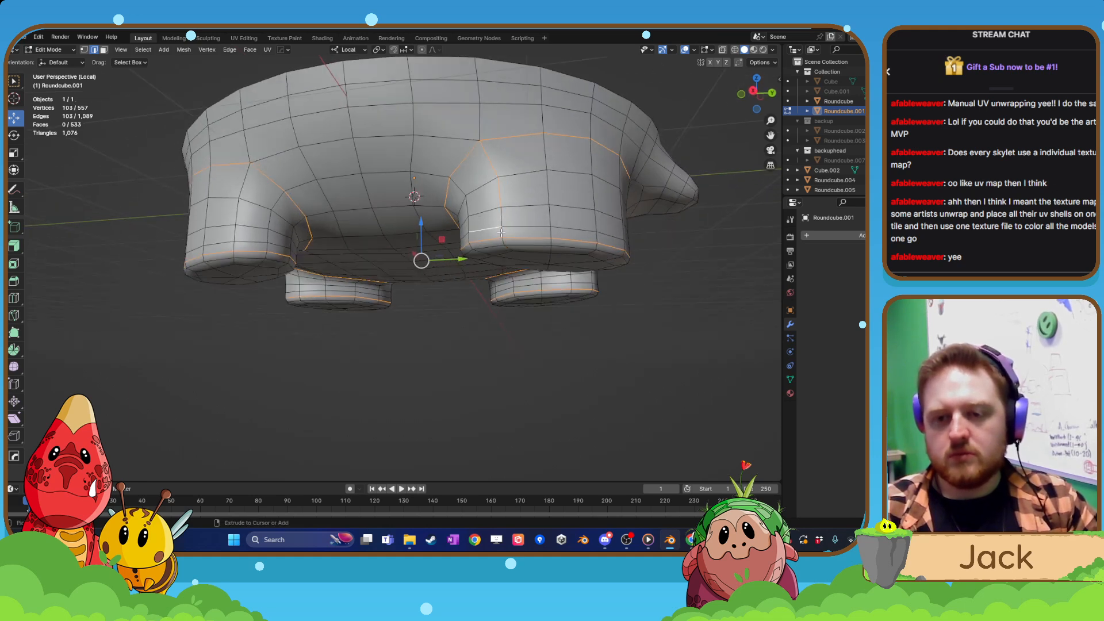
{"action": "middle_click_drag", "start_coordinate": [314, 258], "coordinate": [438, 283], "text": "shift"}
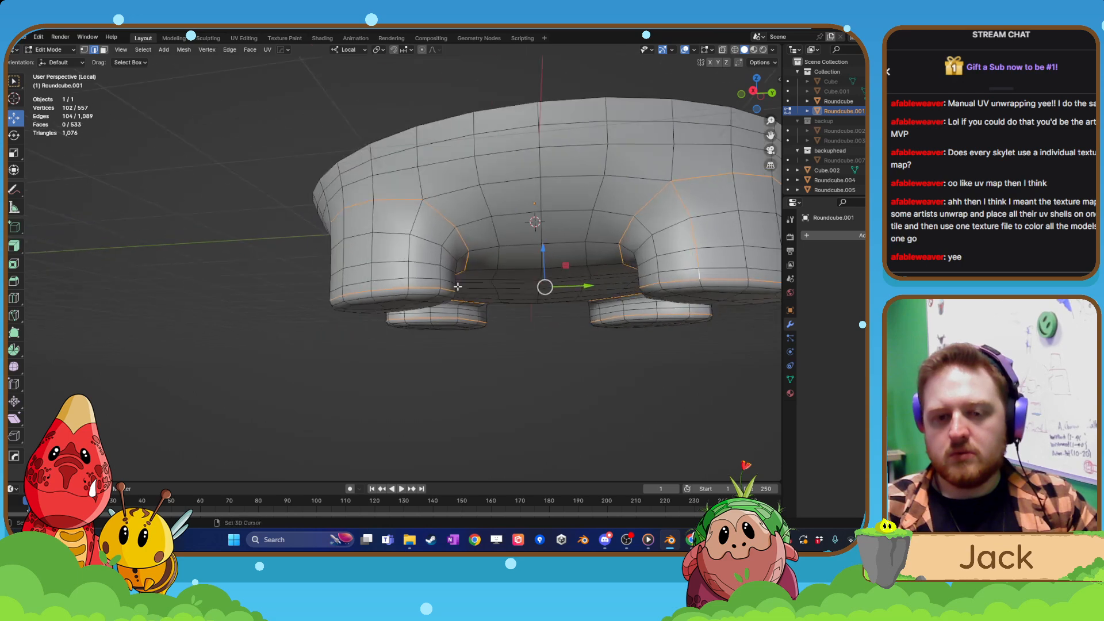
{"action": "scroll", "coordinate": [438, 283], "scroll_direction": "up", "scroll_amount": 2}
{"action": "left_click", "coordinate": [433, 186], "text": "shift"}
{"action": "left_click", "coordinate": [422, 238], "text": "shift"}
{"action": "left_click", "coordinate": [418, 274], "text": "shift"}
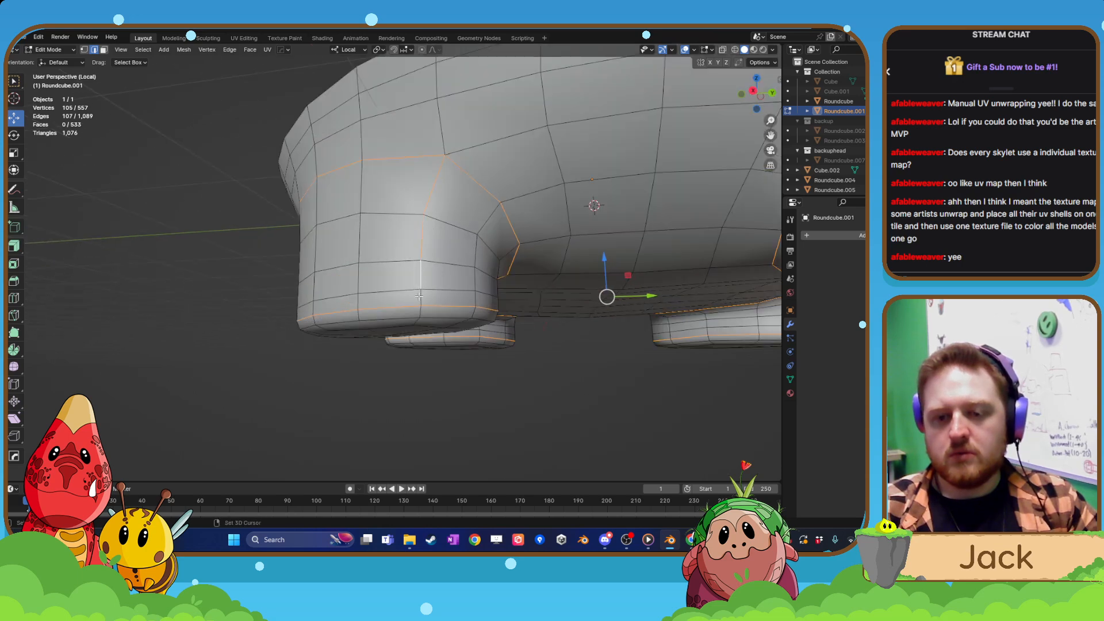
{"action": "left_click", "coordinate": [420, 296], "text": "shift"}
{"action": "middle_click_drag", "start_coordinate": [262, 302], "coordinate": [496, 305]}
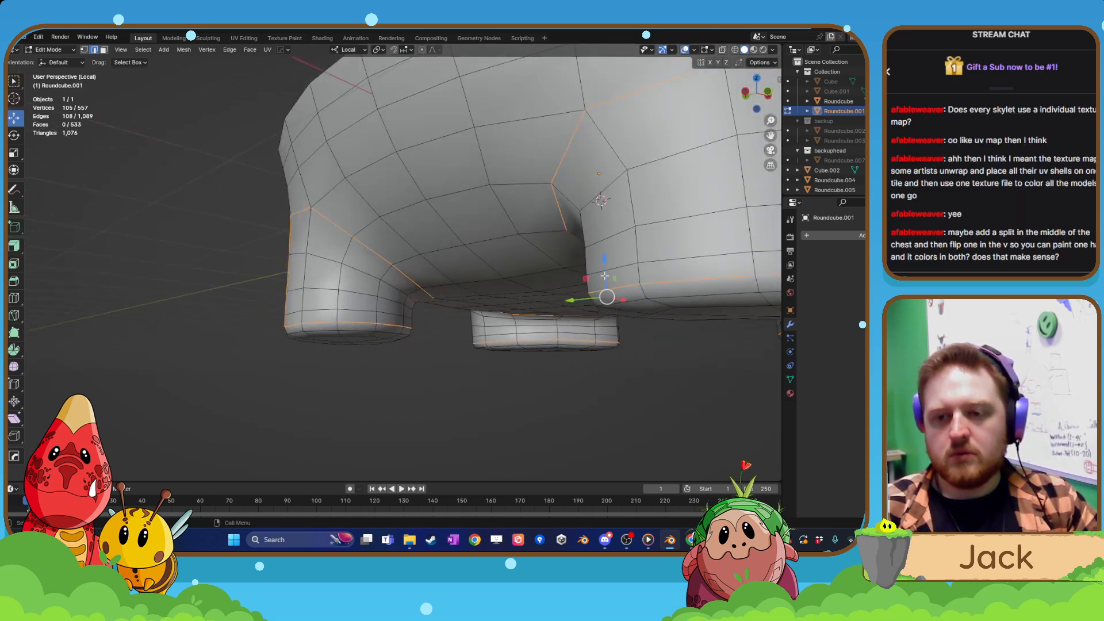
Add a vertical edge line from the upper leg loop down to the foot loop on the remaining leg to the selection.
{"action": "left_click", "coordinate": [614, 161], "text": "shift"}
{"action": "left_click", "coordinate": [628, 199], "text": "shift"}
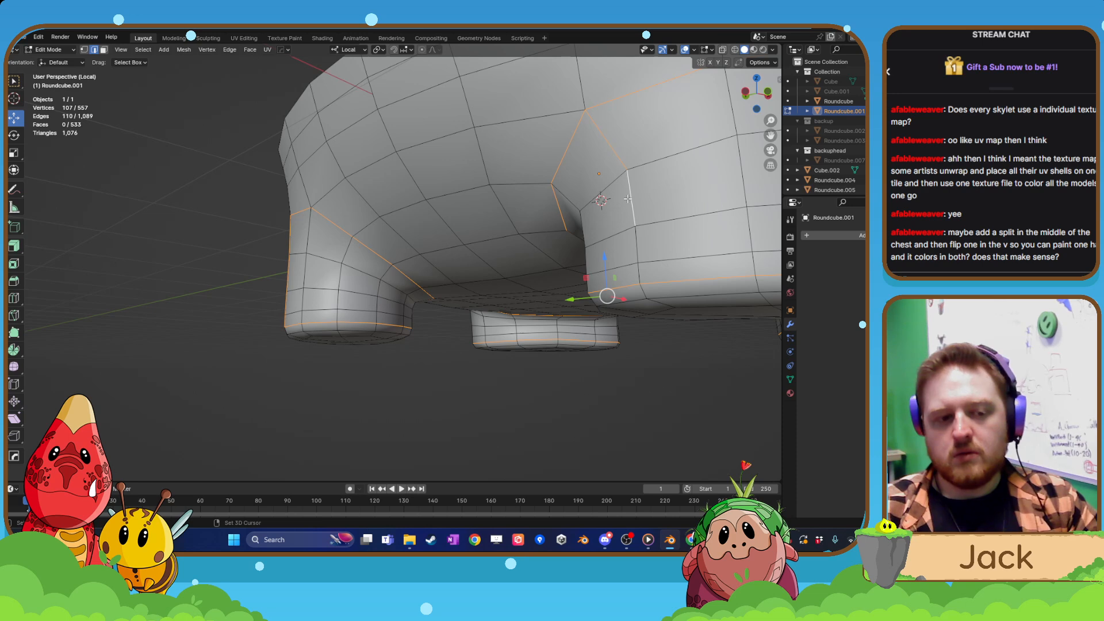
{"action": "right_click", "coordinate": [634, 238], "text": "ctrl"}
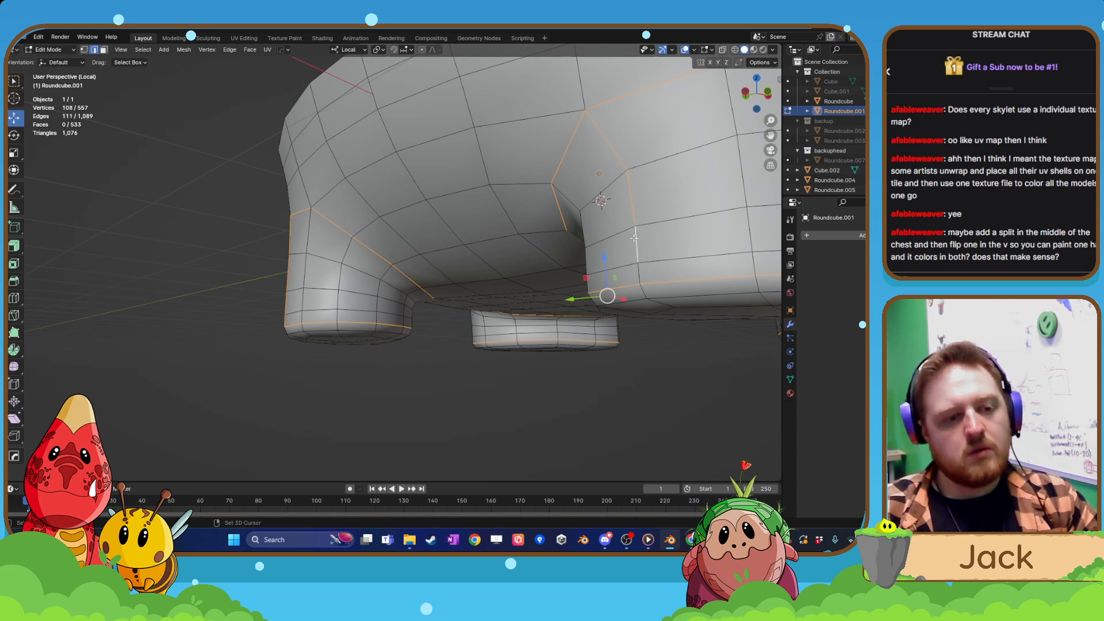
{"action": "left_click", "coordinate": [638, 283], "text": "shift"}
{"action": "key", "text": "ctrl+z"}
{"action": "left_click", "coordinate": [639, 274], "text": "shift"}
{"action": "scroll", "coordinate": [637, 271], "scroll_direction": "down", "scroll_amount": 4}
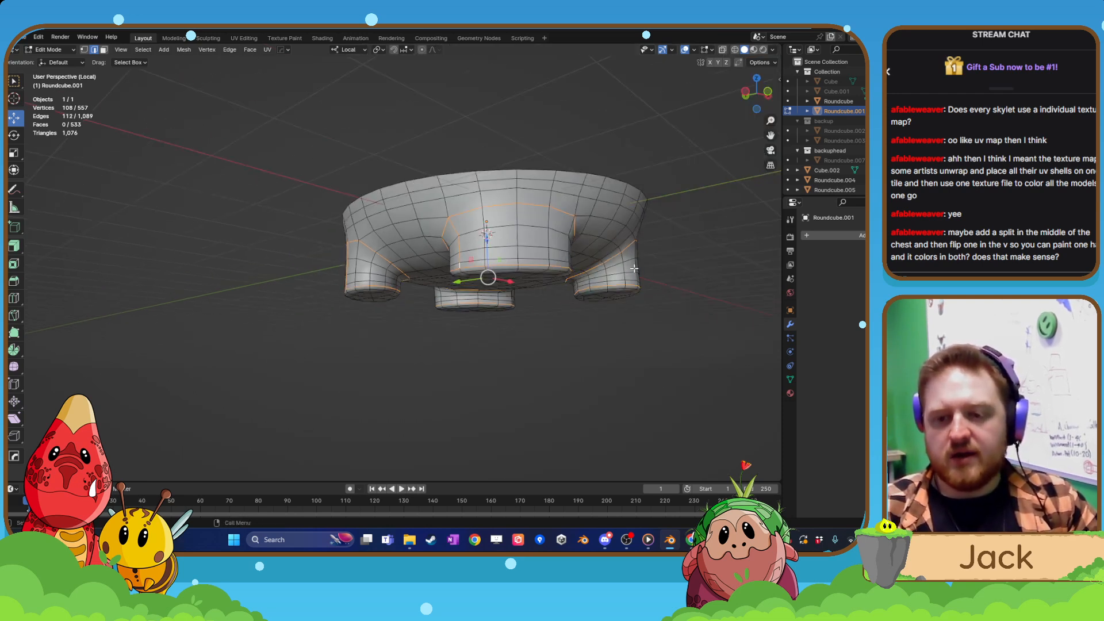
Mark the selected leg and foot edges of the body as UV seams.
{"action": "middle_click_drag", "start_coordinate": [634, 269], "coordinate": [488, 271]}
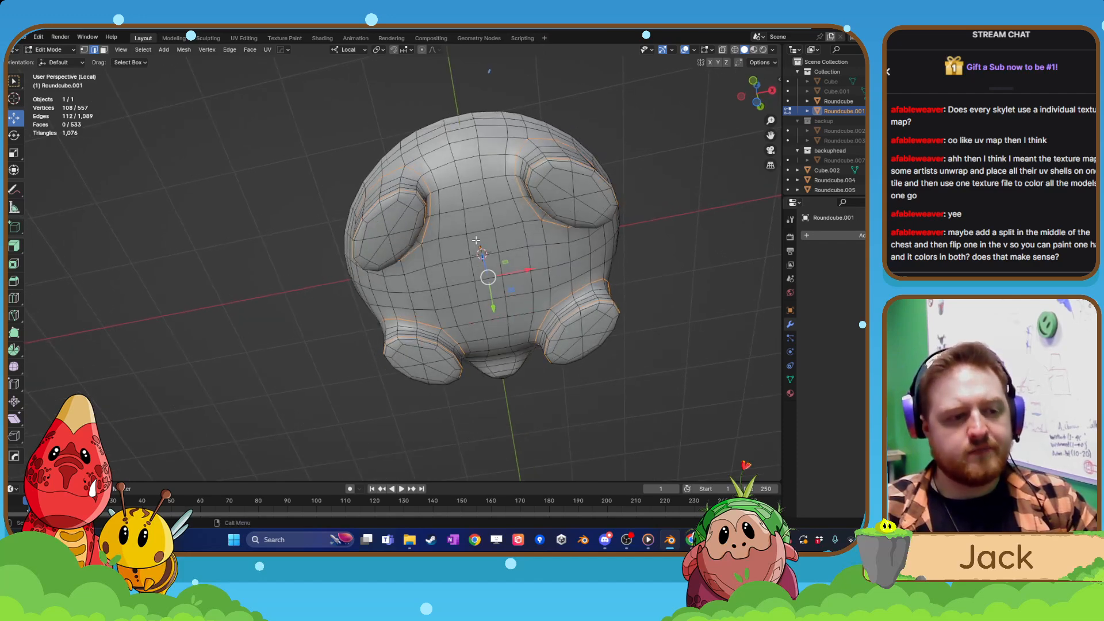
{"action": "middle_click_drag", "start_coordinate": [477, 265], "coordinate": [515, 265]}
{"action": "right_click", "coordinate": [494, 293]}
{"action": "left_click", "coordinate": [489, 277]}
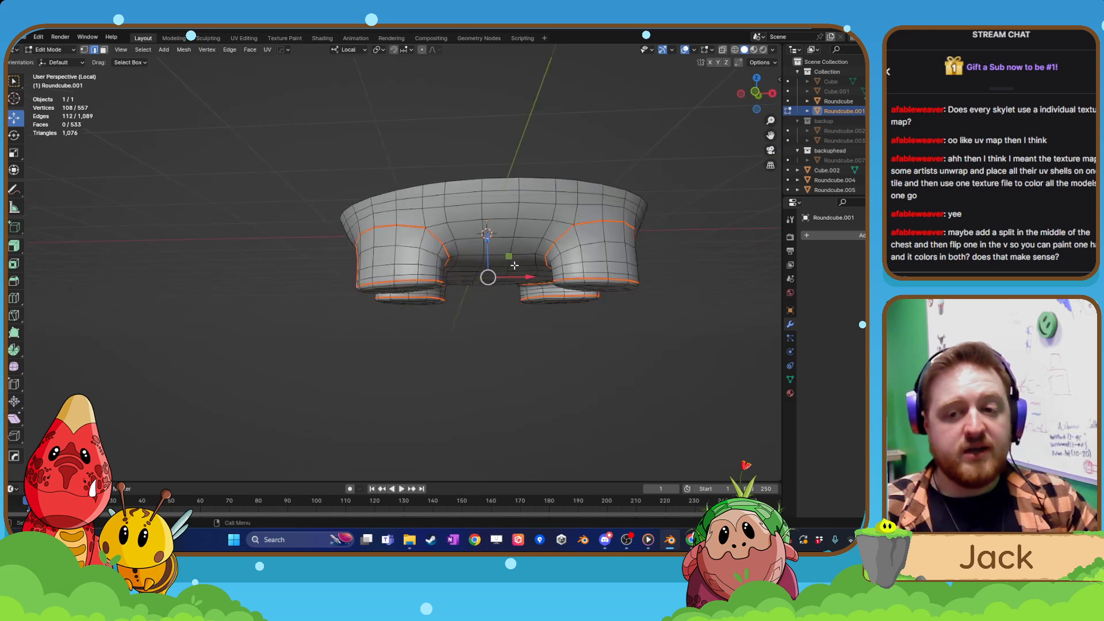
{"action": "scroll", "coordinate": [512, 264], "scroll_direction": "up", "scroll_amount": 3}
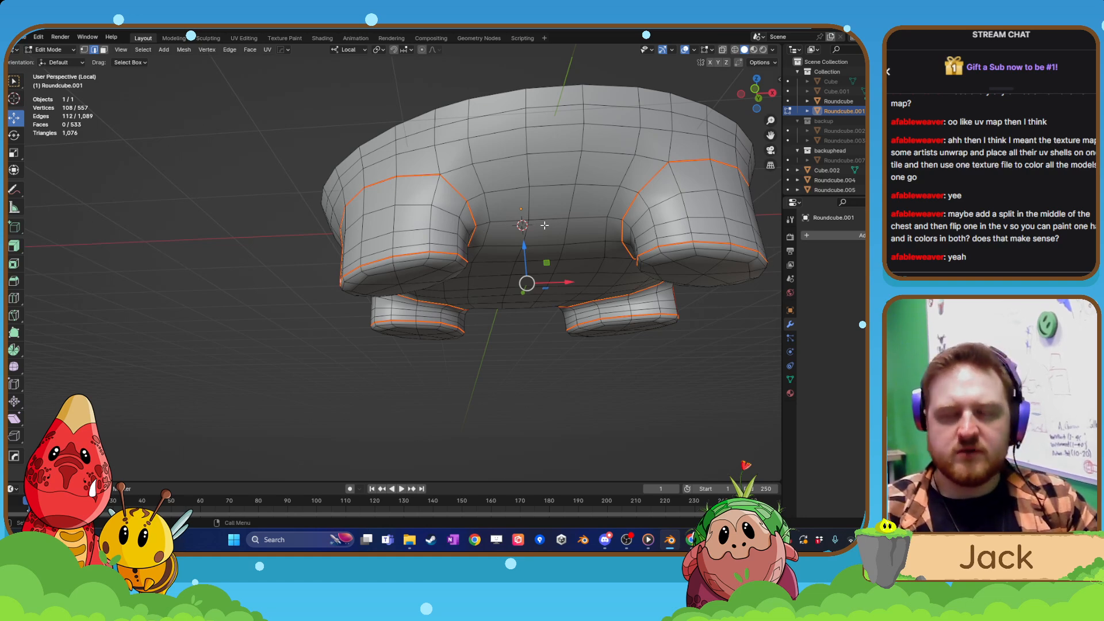
{"action": "scroll", "coordinate": [523, 245], "scroll_direction": "down", "scroll_amount": 4}
{"action": "middle_click_drag", "start_coordinate": [522, 245], "coordinate": [513, 301]}
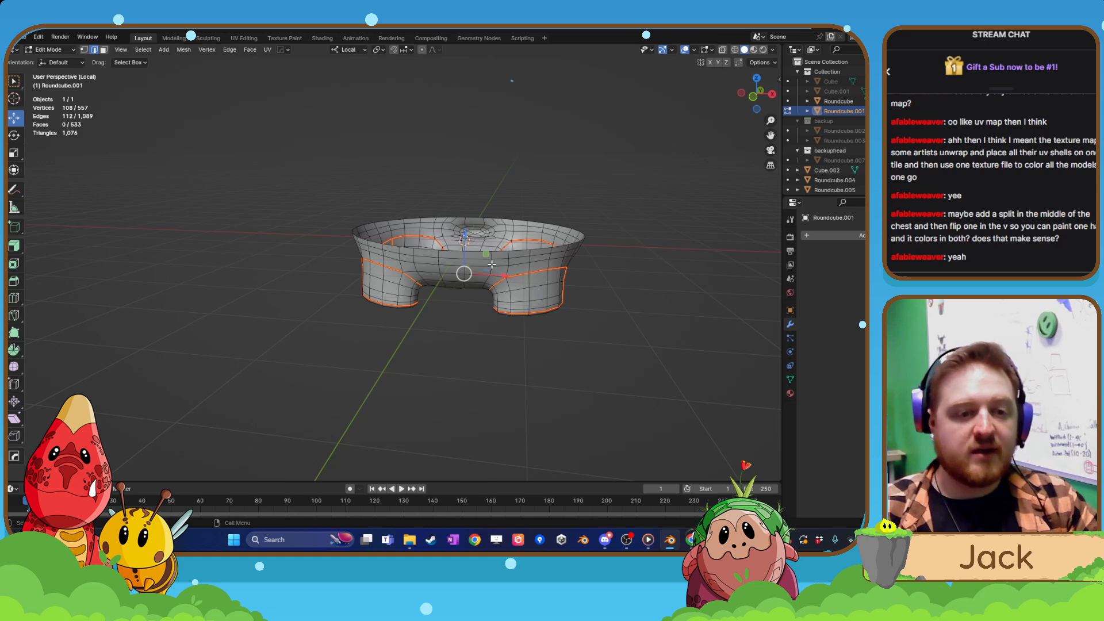
Return the body to Object Mode and leave the isolated view to show the whole creature.
{"action": "key", "text": "Tab"}
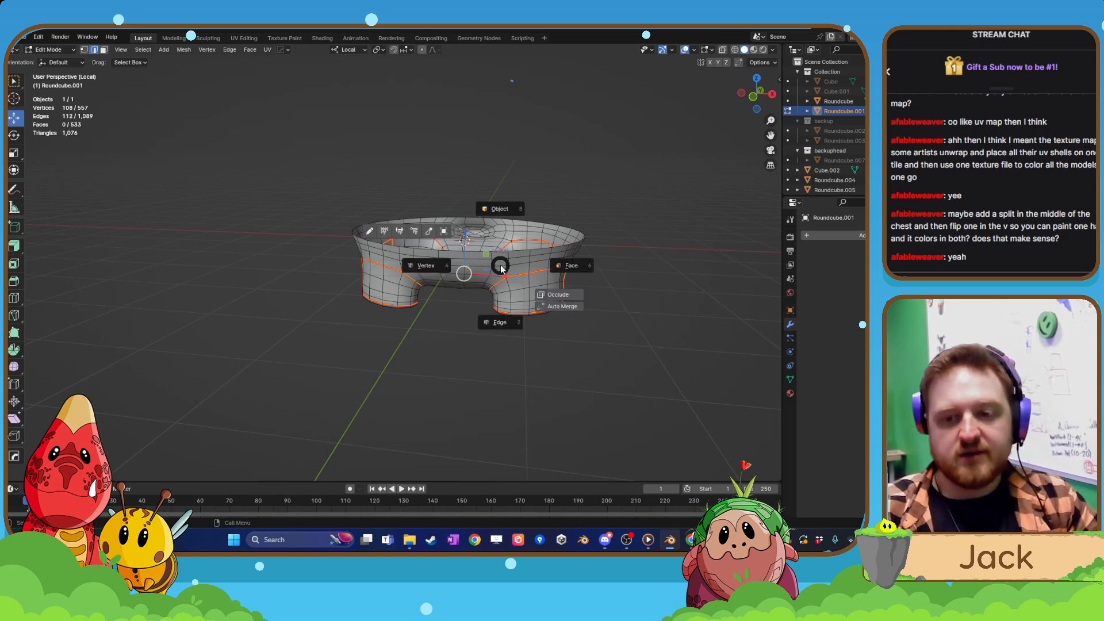
{"action": "left_click", "coordinate": [497, 232]}
{"action": "key", "text": "KP_Divide"}
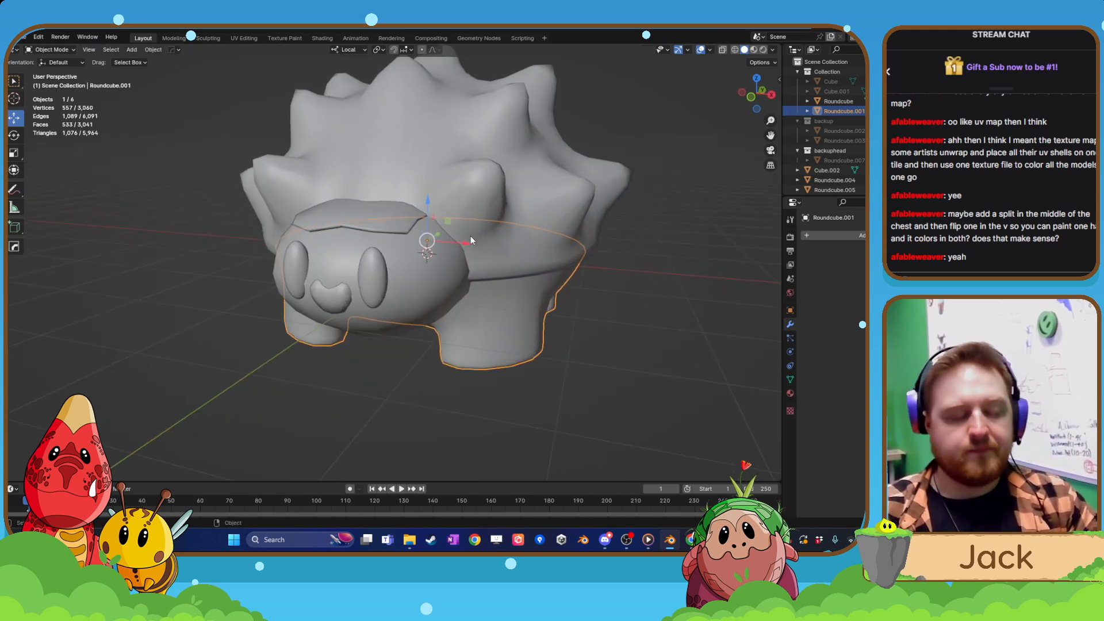
{"action": "middle_click_drag", "start_coordinate": [477, 237], "coordinate": [471, 281]}
Inspect the nose mesh in Edit Mode and return to Object Mode.
{"action": "left_click", "coordinate": [386, 281]}
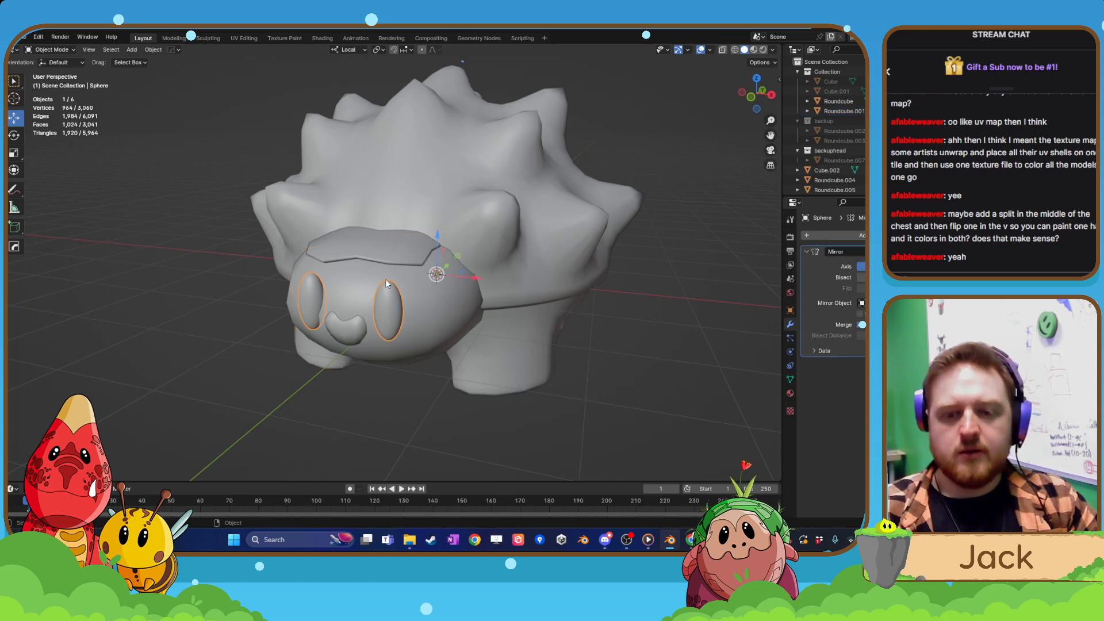
{"action": "left_click", "coordinate": [351, 330]}
{"action": "key", "text": "Tab"}
{"action": "left_click", "coordinate": [351, 276]}
{"action": "key", "text": "Tab"}
{"action": "left_click", "coordinate": [363, 235]}
{"action": "key", "text": "Tab"}
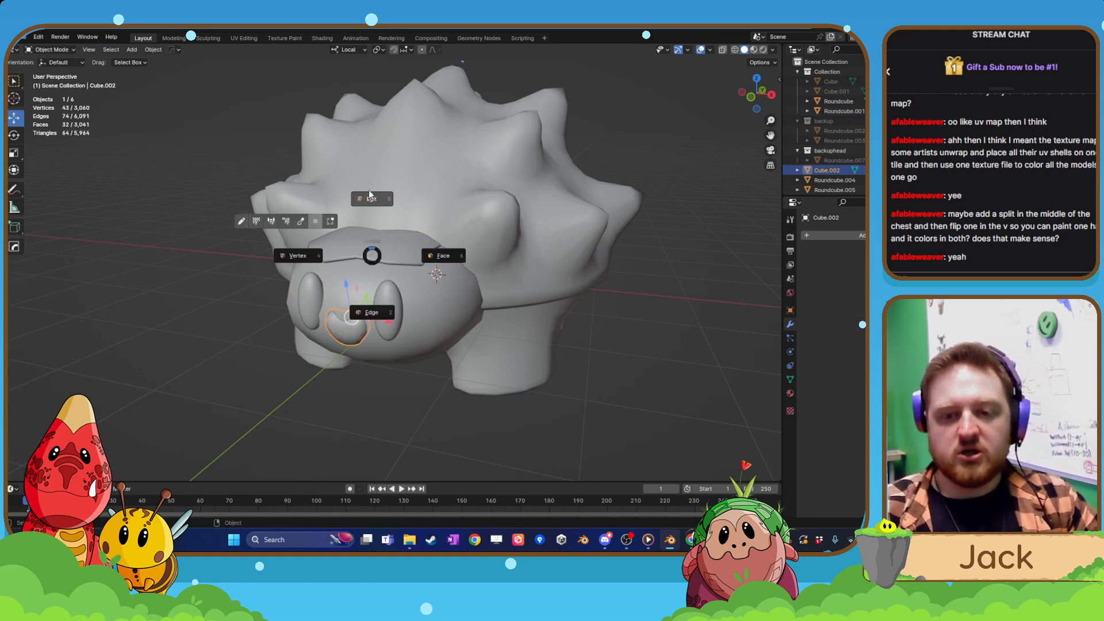
{"action": "left_click", "coordinate": [371, 196]}
{"action": "key", "text": "Tab"}
Apply the Mirror modifier on the eyes.
{"action": "left_click", "coordinate": [386, 277]}
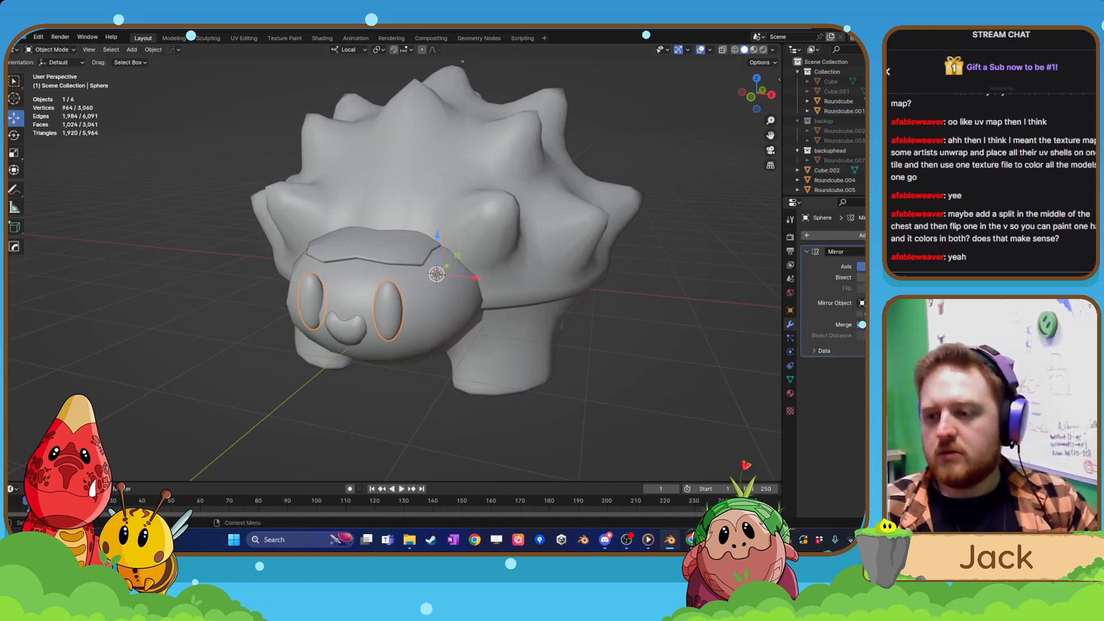
{"action": "left_click", "coordinate": [861, 252]}
{"action": "left_click", "coordinate": [860, 263]}
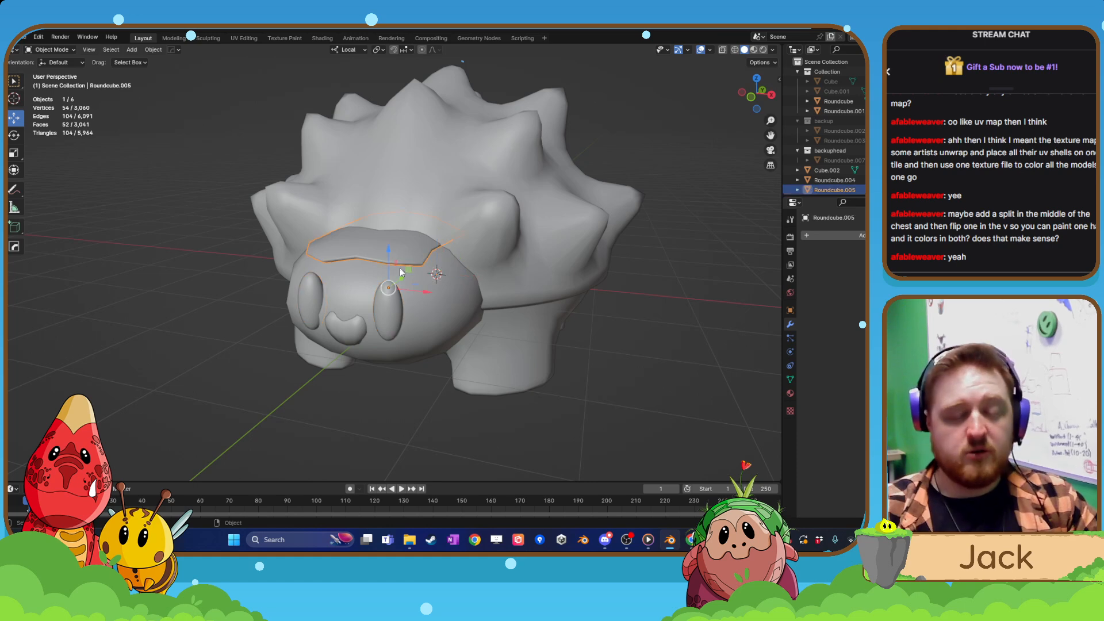
Check the nose's mesh once more in Edit Mode and go back to Object Mode.
{"action": "left_click", "coordinate": [352, 333]}
{"action": "key", "text": "Tab"}
{"action": "left_click", "coordinate": [349, 285]}
{"action": "middle_click_drag", "start_coordinate": [350, 287], "coordinate": [384, 299]}
{"action": "key", "text": "Tab"}
{"action": "left_click", "coordinate": [374, 249]}
{"action": "scroll", "coordinate": [378, 304], "scroll_direction": "down", "scroll_amount": 3}
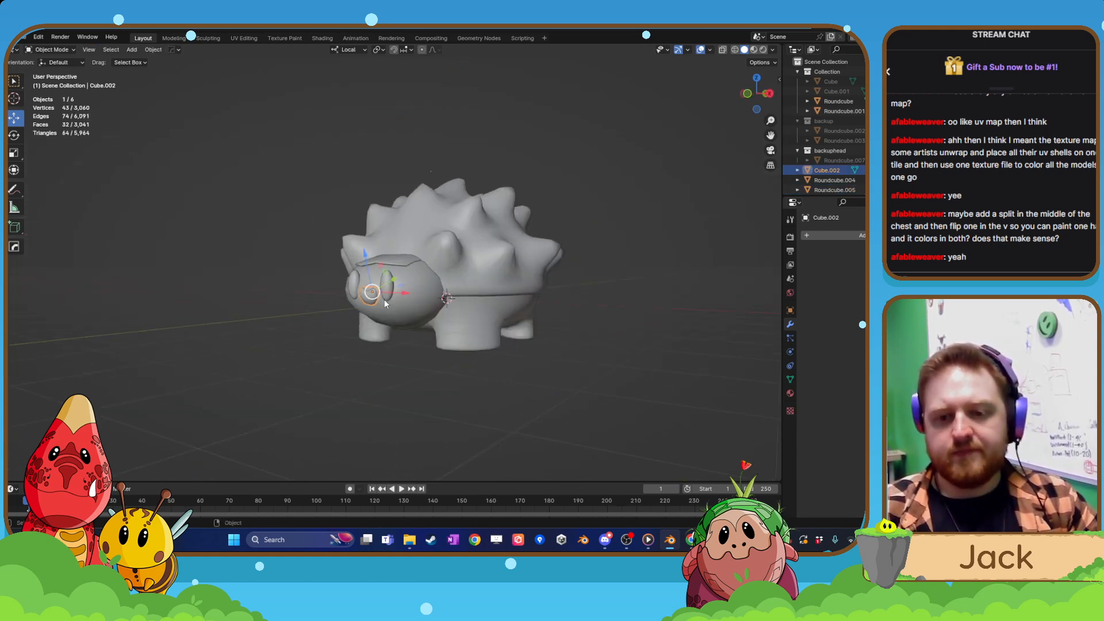
Select all six creature parts and join them into a single object.
{"action": "key", "text": "a"}
{"action": "key", "text": "ctrl+k"}
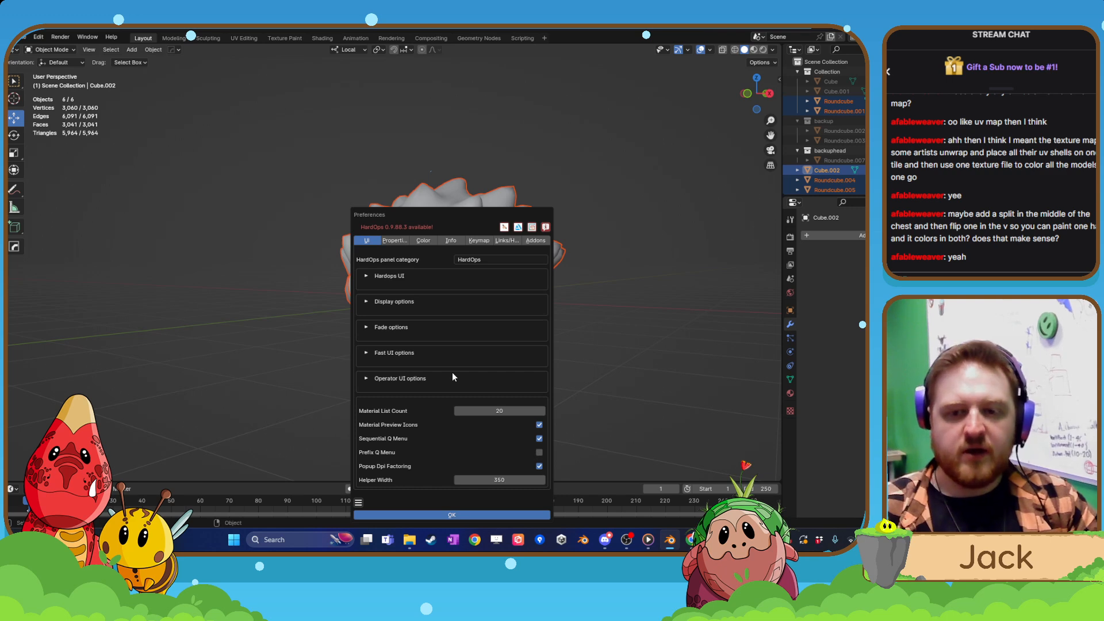
{"action": "left_click", "coordinate": [554, 171]}
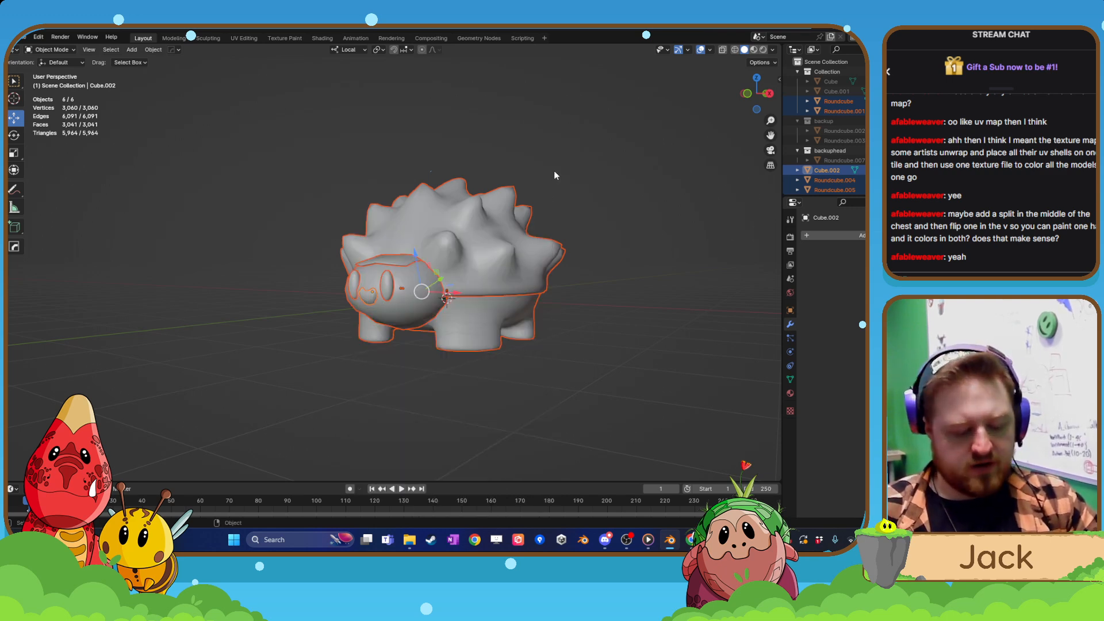
{"action": "key", "text": "ctrl+j"}
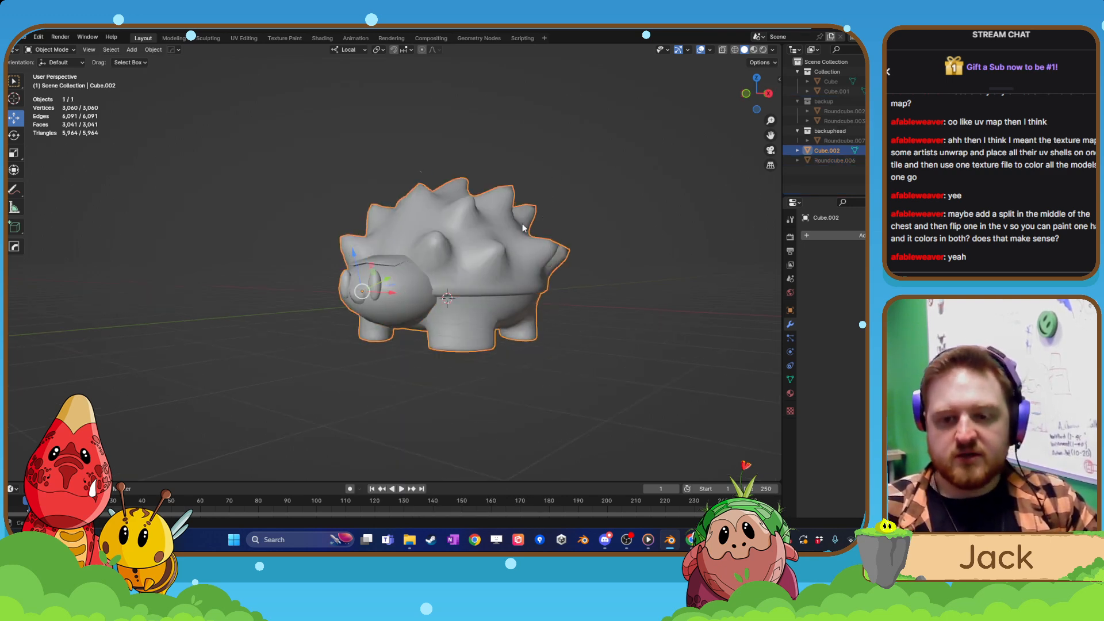
In front orthographic view, move the joined creature up about 0.916 m along local Z so its feet sit near the ground line.
{"action": "key", "text": "KP_1"}
{"action": "scroll", "coordinate": [514, 232], "scroll_direction": "up", "scroll_amount": 2}
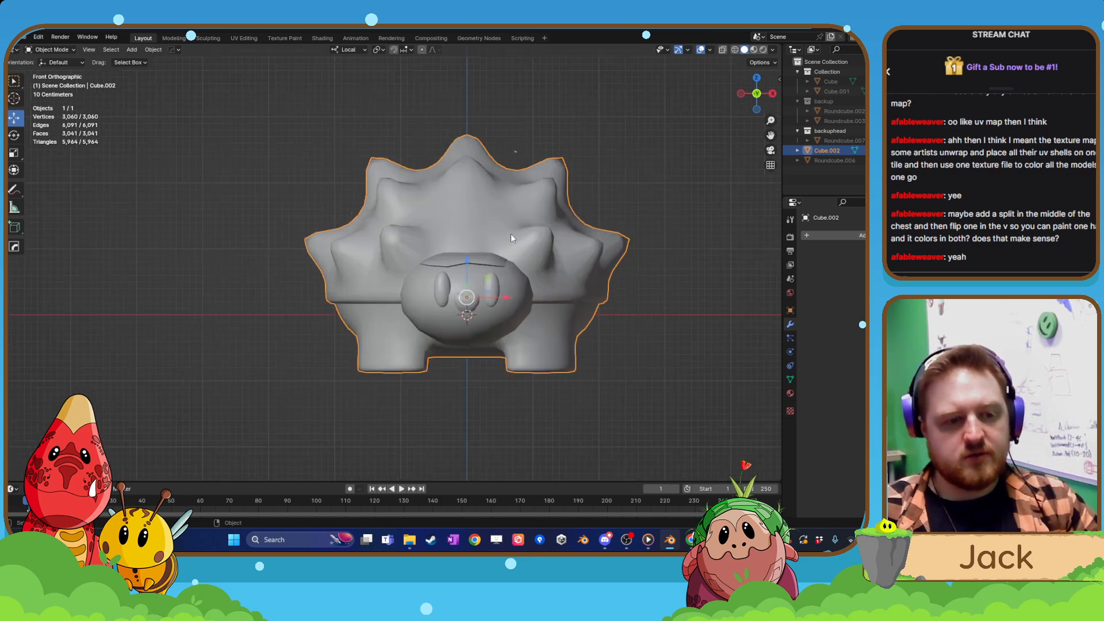
{"action": "middle_click_drag", "start_coordinate": [523, 297], "coordinate": [378, 251], "text": "shift"}
{"action": "left_click_drag", "start_coordinate": [394, 254], "coordinate": [396, 194]}
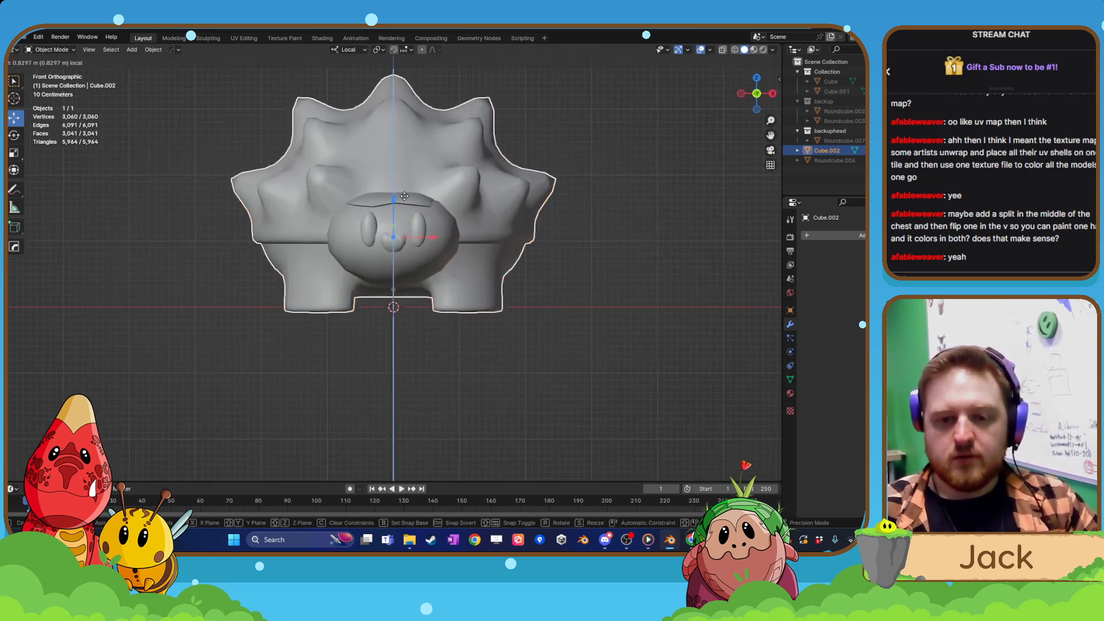
{"action": "scroll", "coordinate": [410, 260], "scroll_direction": "up", "scroll_amount": 4}
{"action": "scroll", "coordinate": [402, 276], "scroll_direction": "down", "scroll_amount": 1, "text": "shift"}
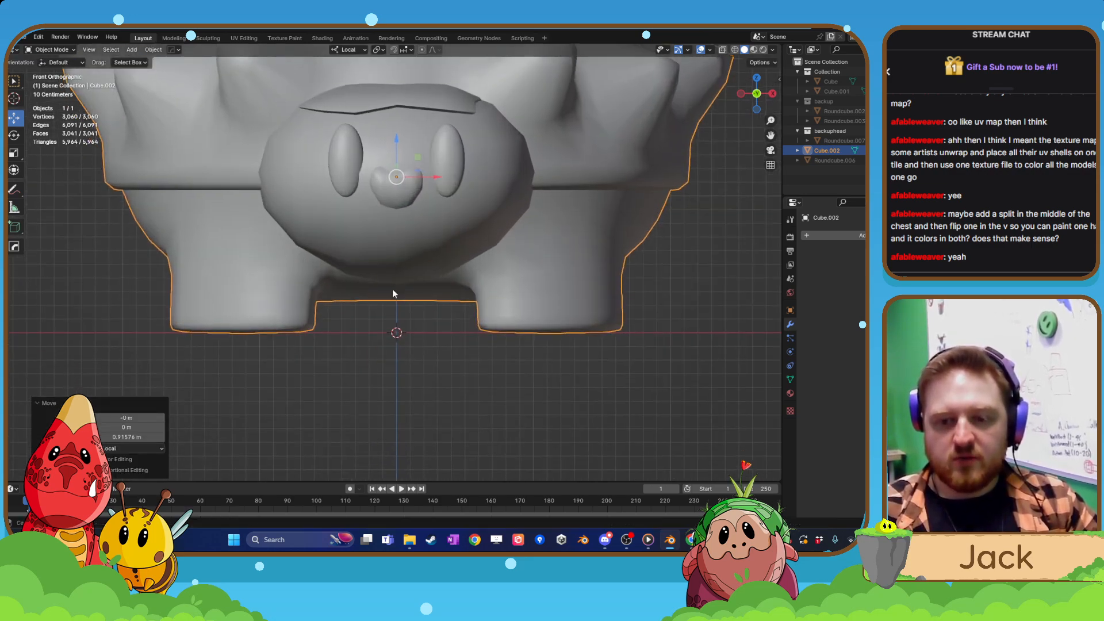
Lower the creature about 0.0075 m along local Z toward the ground line.
{"action": "left_click_drag", "start_coordinate": [399, 146], "coordinate": [402, 146]}
{"action": "scroll", "coordinate": [399, 300], "scroll_direction": "up", "scroll_amount": 5}
{"action": "middle_click_drag", "start_coordinate": [259, 436], "coordinate": [505, 236], "text": "shift"}
{"action": "scroll", "coordinate": [512, 247], "scroll_direction": "up", "scroll_amount": 8}
{"action": "scroll", "coordinate": [508, 235], "scroll_direction": "up", "scroll_amount": 6}
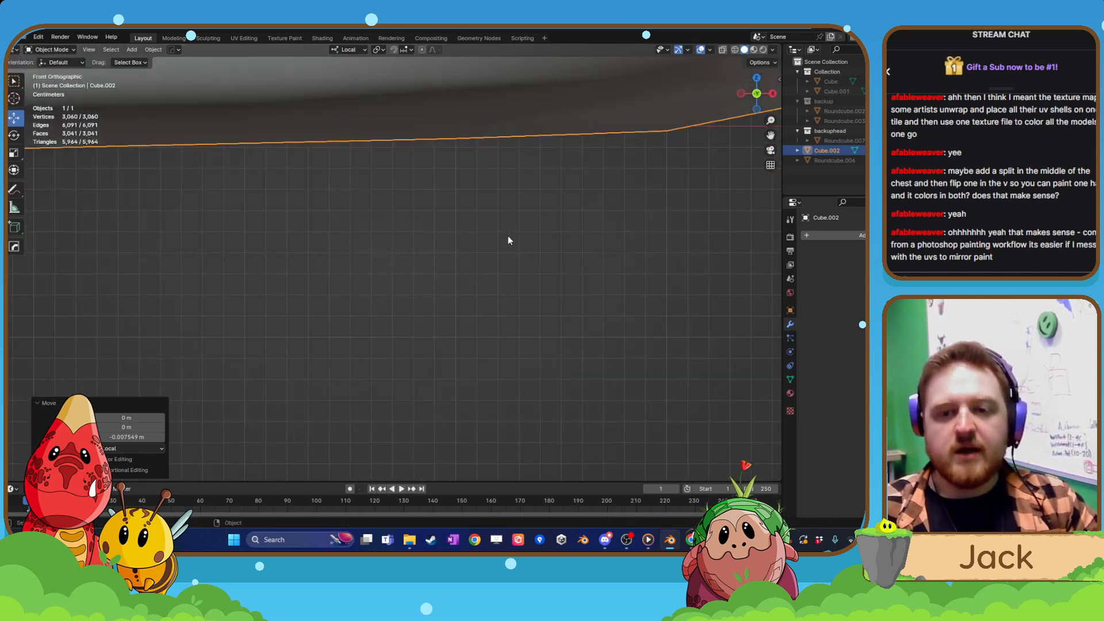
Raise the creature about 0.0021 m along Z to bring the foot's lower edge closer to the ground line.
{"action": "middle_click_drag", "start_coordinate": [483, 167], "coordinate": [439, 317], "text": "shift"}
{"action": "middle_click_drag", "start_coordinate": [569, 243], "coordinate": [391, 305], "text": "shift"}
{"action": "scroll", "coordinate": [391, 306], "scroll_direction": "up", "scroll_amount": 4}
{"action": "middle_click_drag", "start_coordinate": [548, 268], "coordinate": [450, 298], "text": "shift"}
{"action": "middle_click_drag", "start_coordinate": [580, 289], "coordinate": [522, 310], "text": "shift"}
{"action": "scroll", "coordinate": [522, 310], "scroll_direction": "up", "scroll_amount": 6}
{"action": "middle_click_drag", "start_coordinate": [479, 227], "coordinate": [474, 260], "text": "shift"}
{"action": "middle_click_drag", "start_coordinate": [644, 330], "coordinate": [482, 260], "text": "shift"}
{"action": "scroll", "coordinate": [482, 260], "scroll_direction": "up", "scroll_amount": 4}
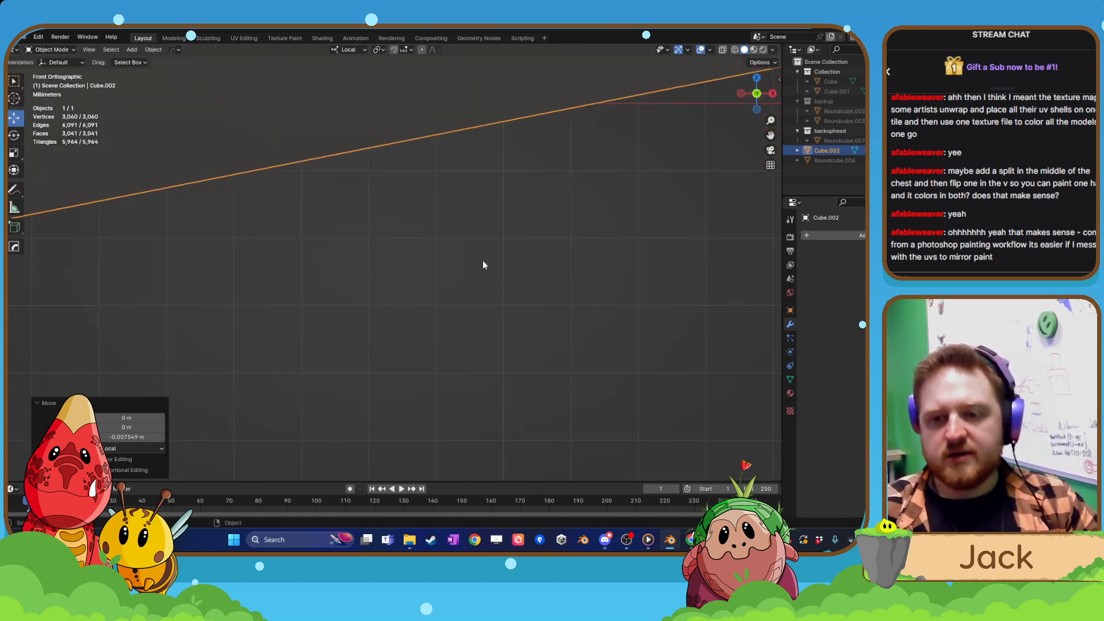
{"action": "middle_click_drag", "start_coordinate": [480, 200], "coordinate": [468, 296], "text": "shift"}
{"action": "key", "text": "g"}
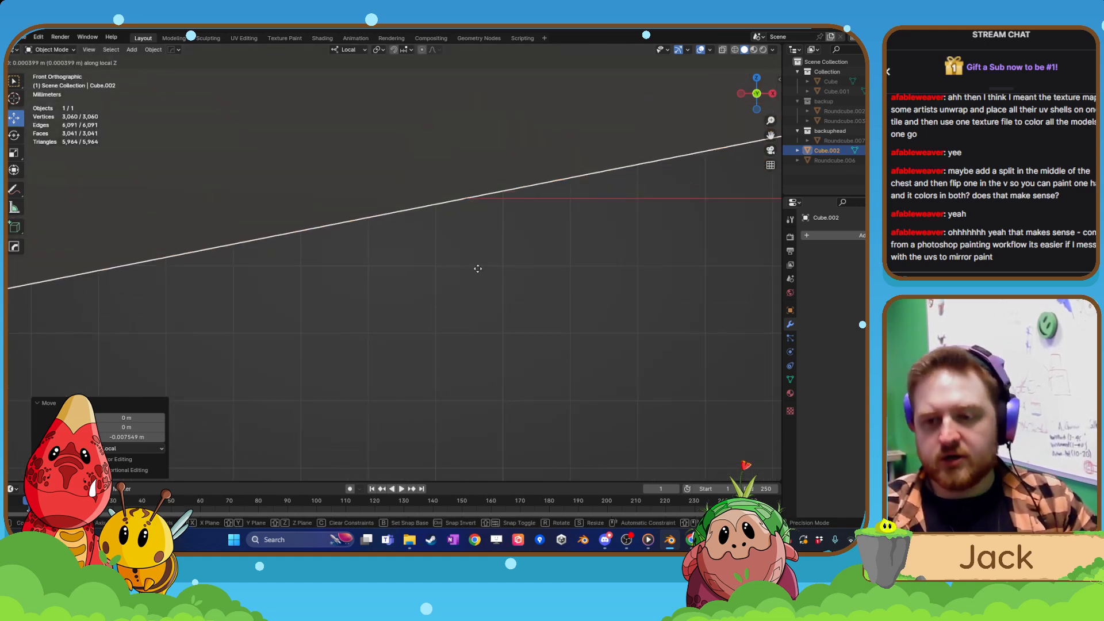
{"action": "left_click", "coordinate": [487, 163]}
{"action": "middle_click_drag", "start_coordinate": [260, 288], "coordinate": [471, 325], "text": "shift"}
Raise the creature about 0.0145 m along local Z so the whole sole lies above the ground line.
{"action": "scroll", "coordinate": [460, 328], "scroll_direction": "down", "scroll_amount": 15}
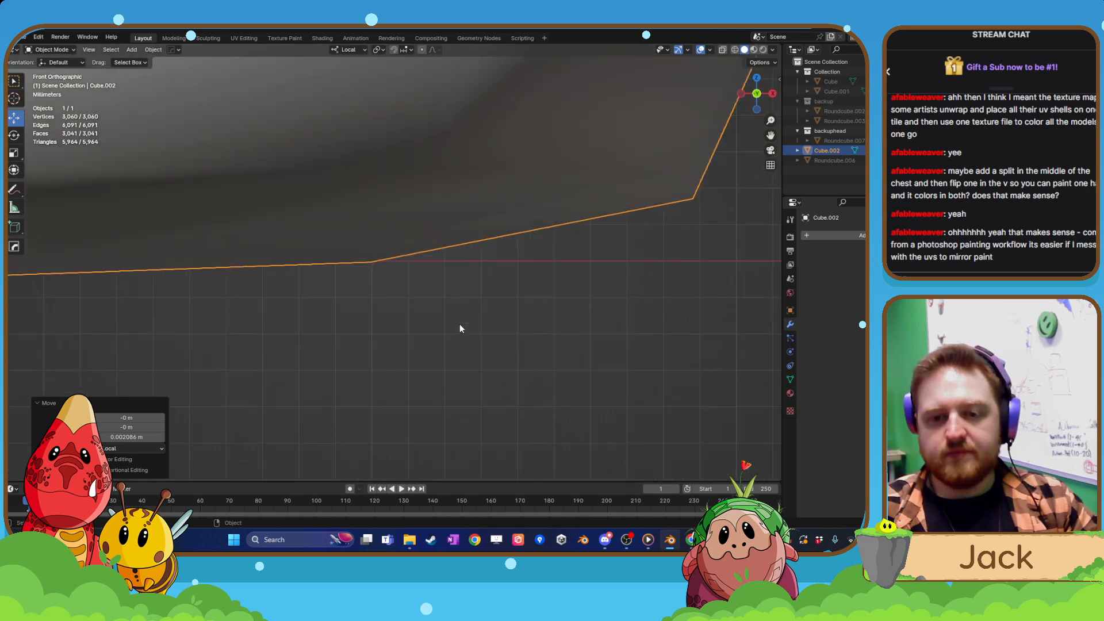
{"action": "middle_click_drag", "start_coordinate": [329, 328], "coordinate": [567, 313], "text": "shift"}
{"action": "middle_click_drag", "start_coordinate": [288, 282], "coordinate": [357, 278], "text": "shift"}
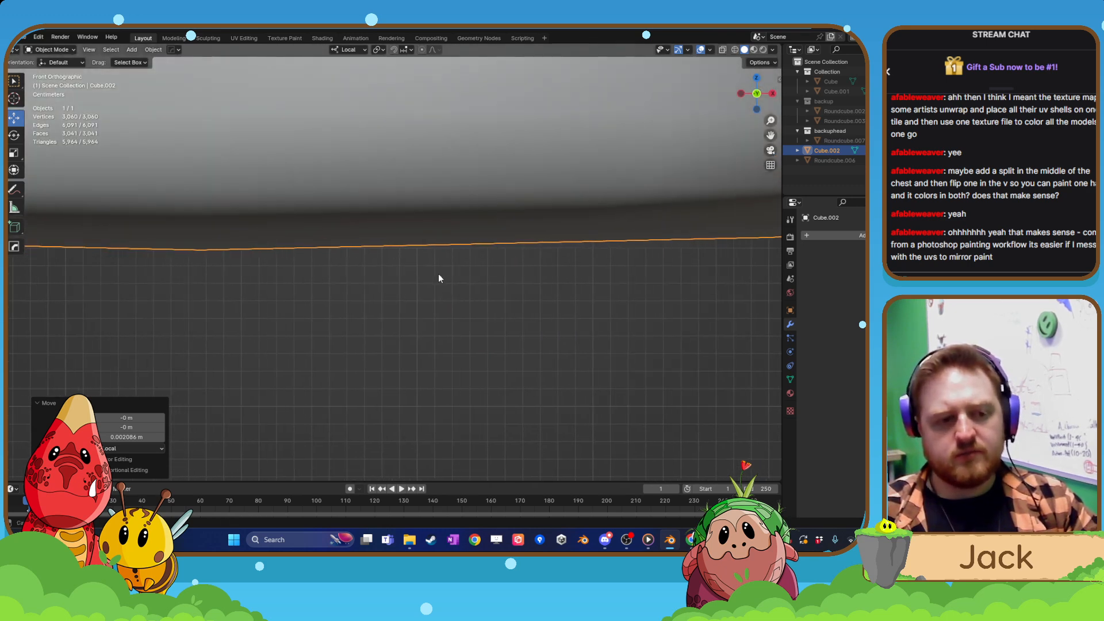
{"action": "scroll", "coordinate": [440, 276], "scroll_direction": "up", "scroll_amount": 3}
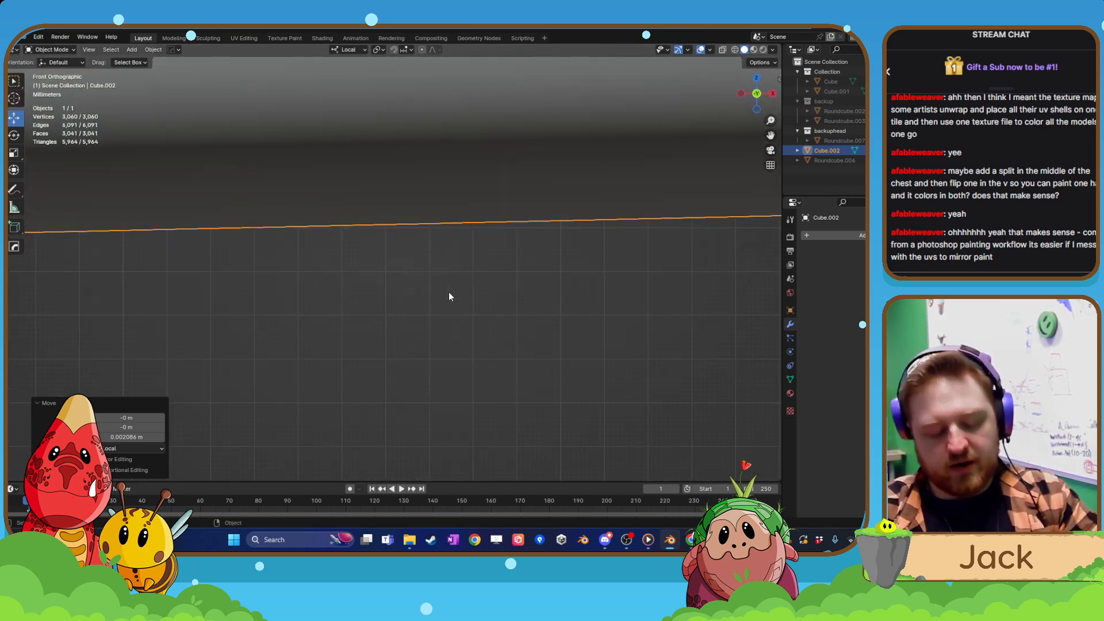
{"action": "key", "text": "g"}
{"action": "key", "text": "z"}
{"action": "key", "text": "z"}
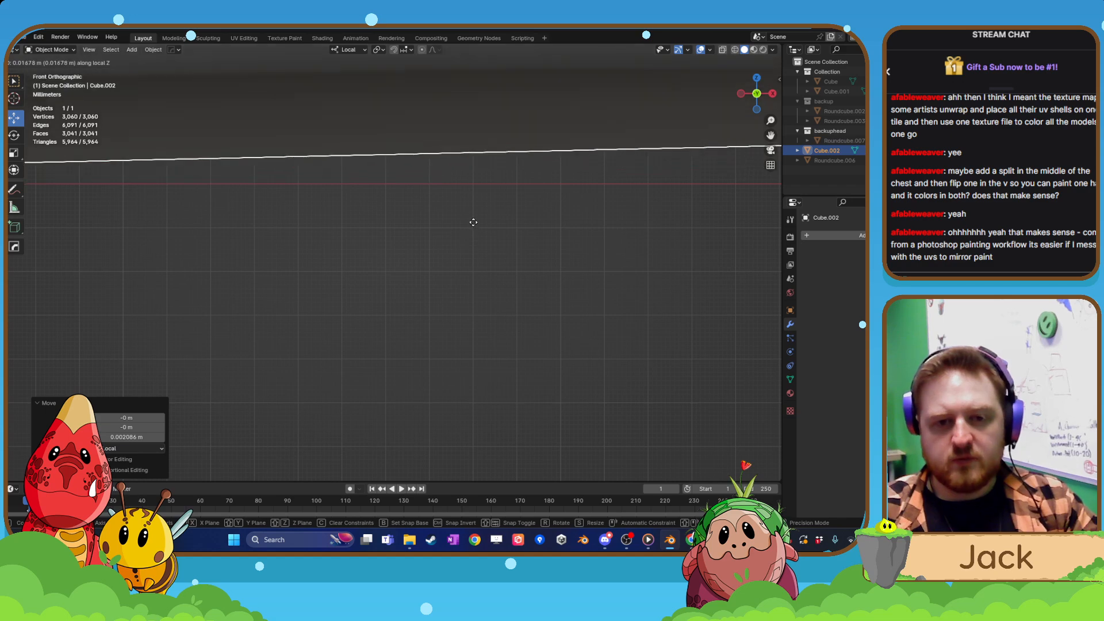
{"action": "left_click", "coordinate": [473, 223]}
Lower the creature about 0.0029 m along local Z so the lowest point of the sole meets the ground line.
{"action": "scroll", "coordinate": [499, 282], "scroll_direction": "down", "scroll_amount": 4}
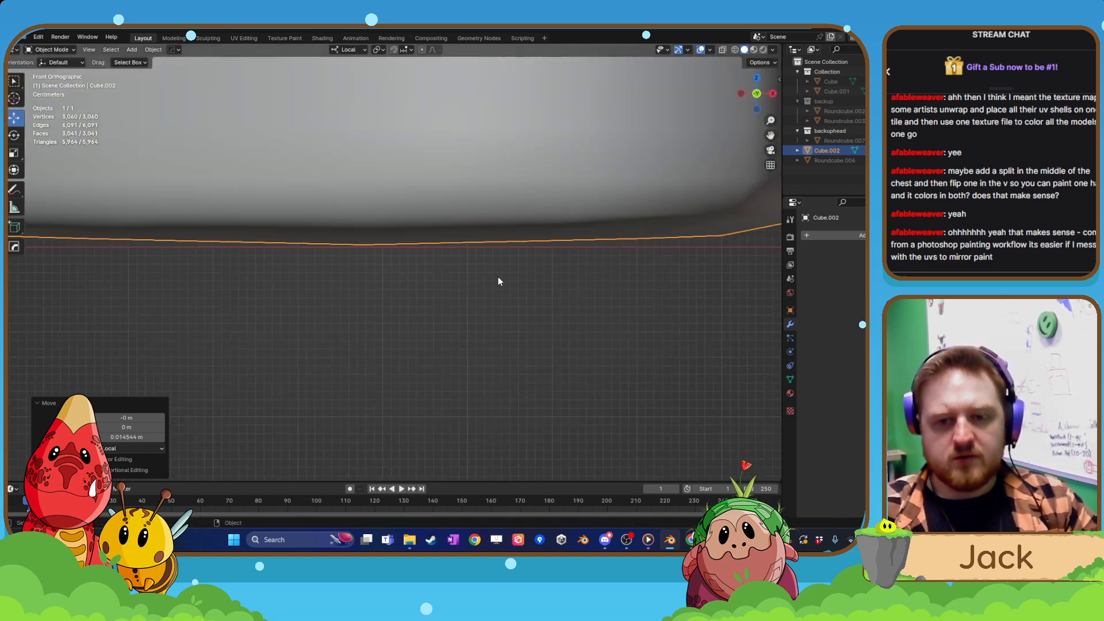
{"action": "scroll", "coordinate": [440, 287], "scroll_direction": "up", "scroll_amount": 2}
{"action": "middle_click_drag", "start_coordinate": [425, 308], "coordinate": [419, 333], "text": "shift"}
{"action": "scroll", "coordinate": [423, 295], "scroll_direction": "up", "scroll_amount": 8}
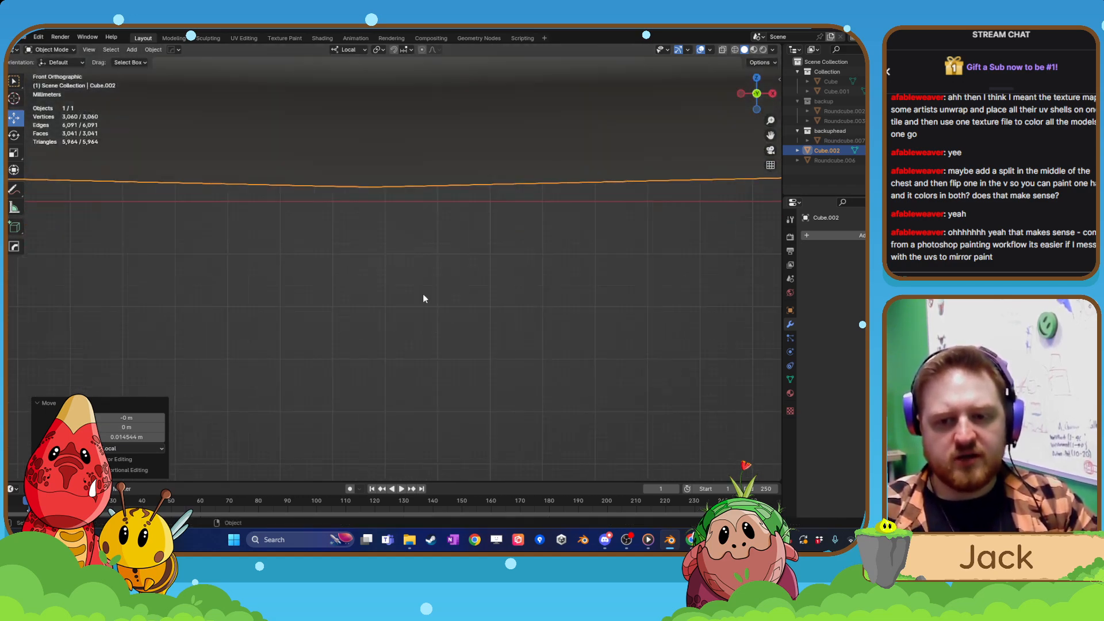
{"action": "middle_click_drag", "start_coordinate": [428, 162], "coordinate": [434, 298], "text": "shift"}
{"action": "scroll", "coordinate": [434, 298], "scroll_direction": "up", "scroll_amount": 6}
{"action": "key", "text": "g"}
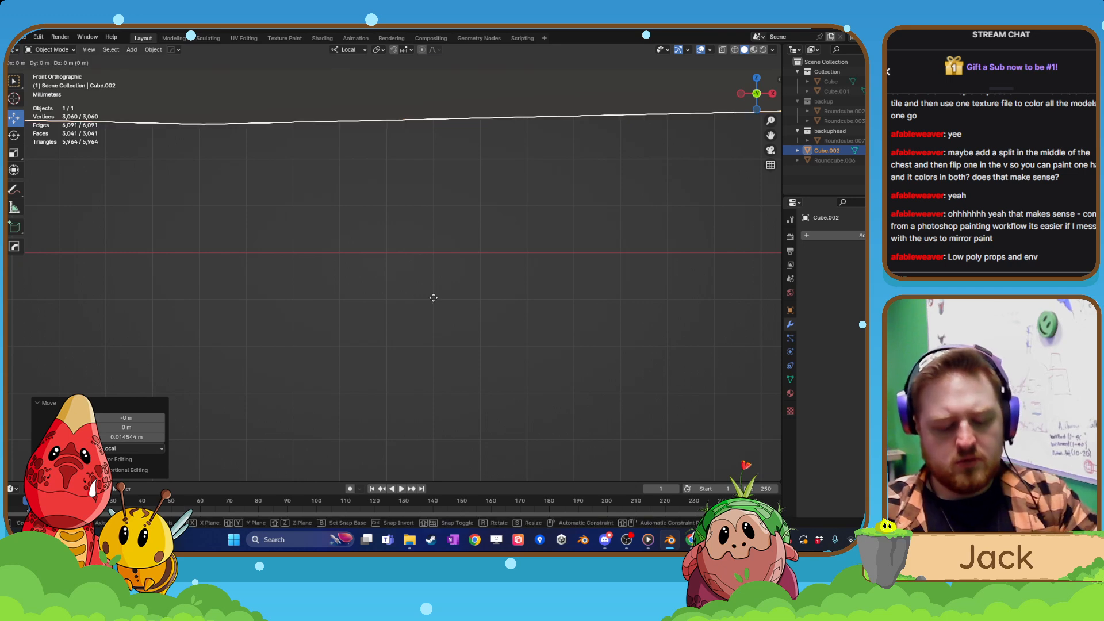
{"action": "key", "text": "z"}
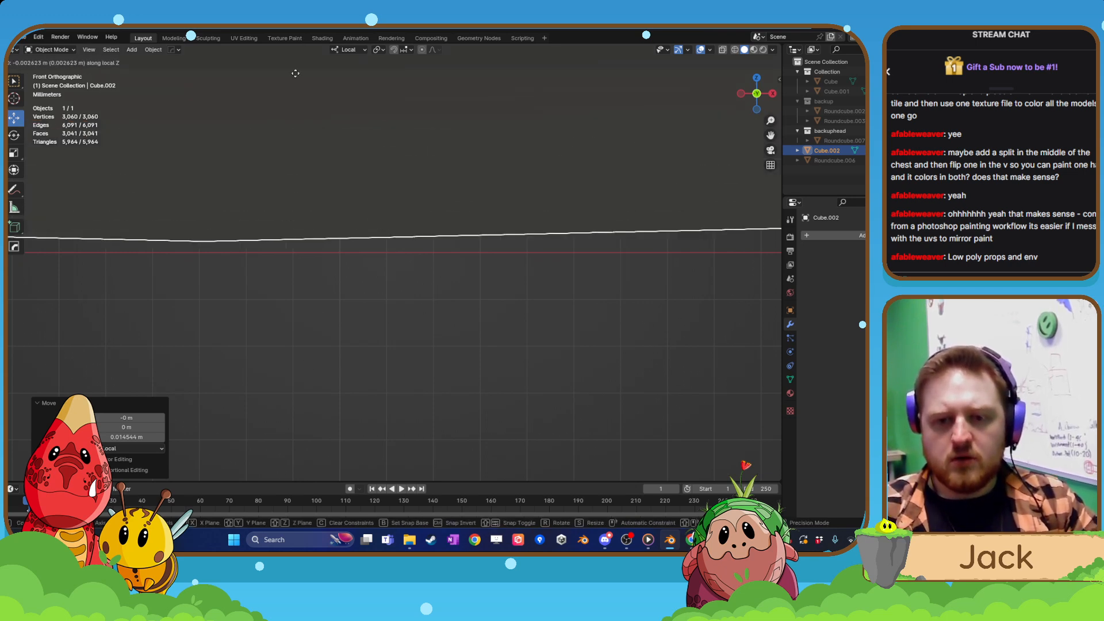
{"action": "left_click", "coordinate": [309, 175]}
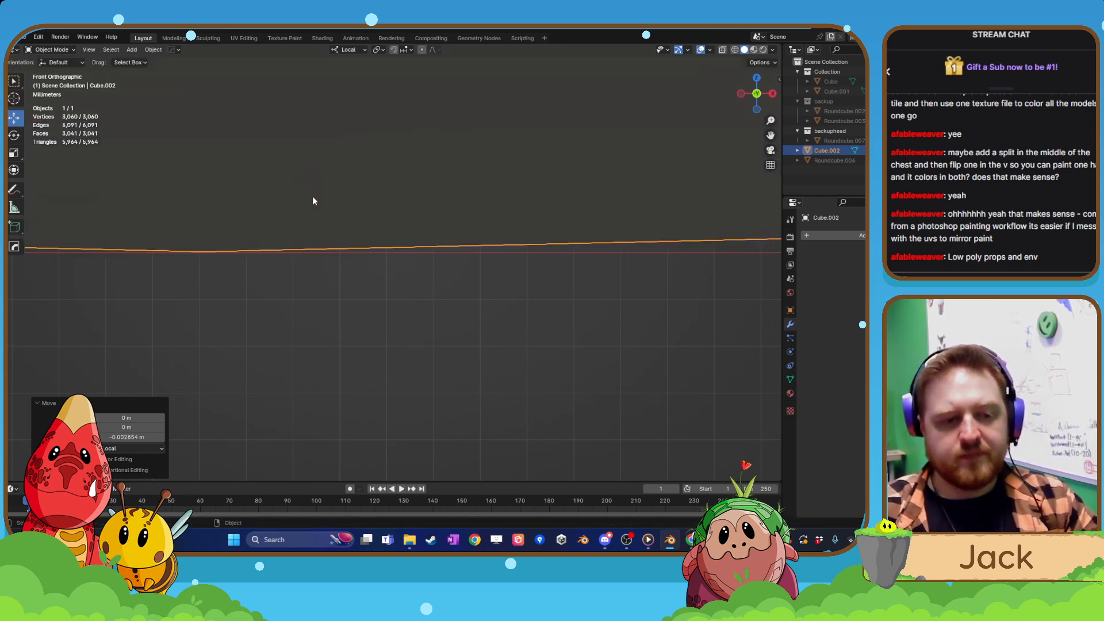
Enter Edit Mode on the joined creature and deselect everything.
{"action": "scroll", "coordinate": [319, 198], "scroll_direction": "down", "scroll_amount": 8}
{"action": "scroll", "coordinate": [357, 193], "scroll_direction": "down", "scroll_amount": 6}
{"action": "middle_click_drag", "start_coordinate": [356, 193], "coordinate": [453, 219]}
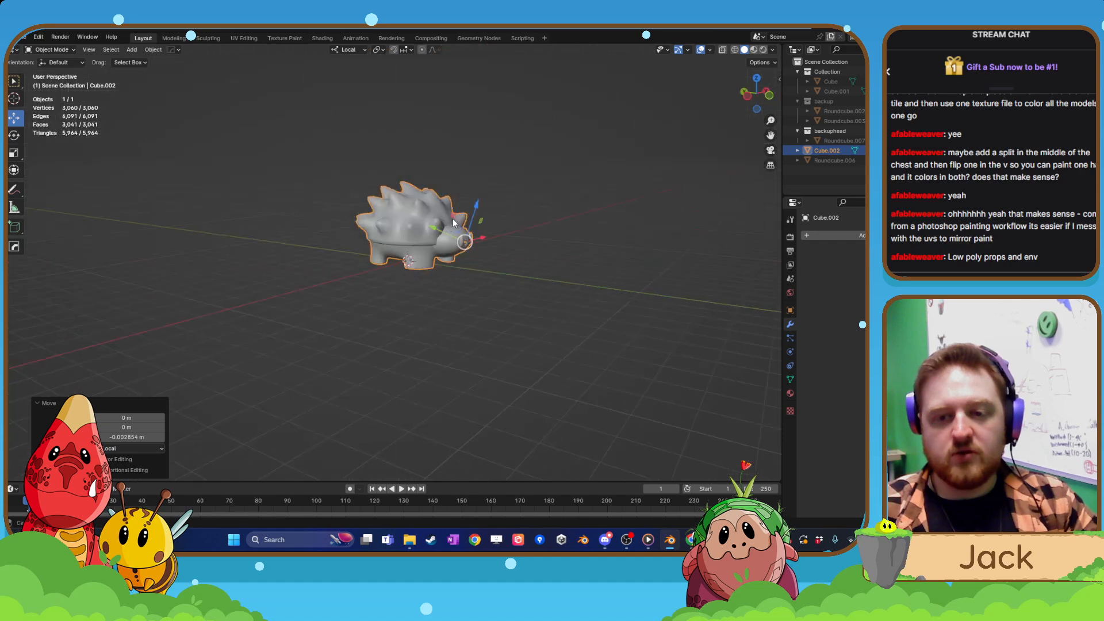
{"action": "scroll", "coordinate": [430, 292], "scroll_direction": "up", "scroll_amount": 5}
{"action": "key", "text": "Tab"}
{"action": "middle_click_drag", "start_coordinate": [500, 296], "coordinate": [442, 213]}
{"action": "scroll", "coordinate": [443, 213], "scroll_direction": "up", "scroll_amount": 3}
{"action": "key", "text": "alt+a"}
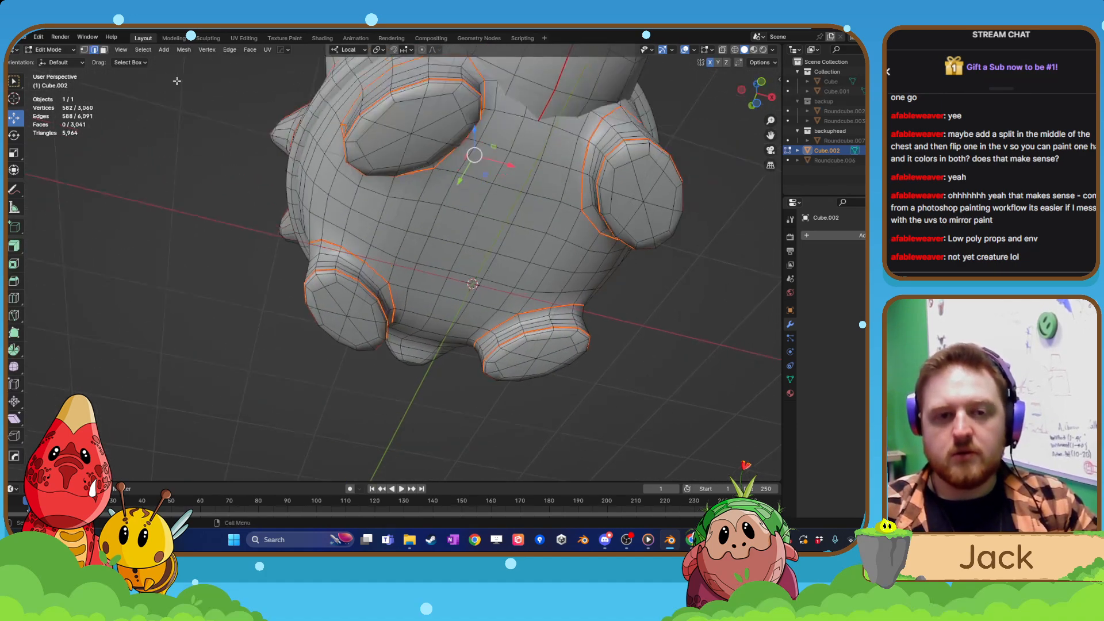
Select the six sole faces on the underside of the front foot on the negative X side.
{"action": "scroll", "coordinate": [390, 188], "scroll_direction": "up", "scroll_amount": 3}
{"action": "middle_click_drag", "start_coordinate": [390, 188], "coordinate": [334, 175]}
{"action": "left_click", "coordinate": [332, 165]}
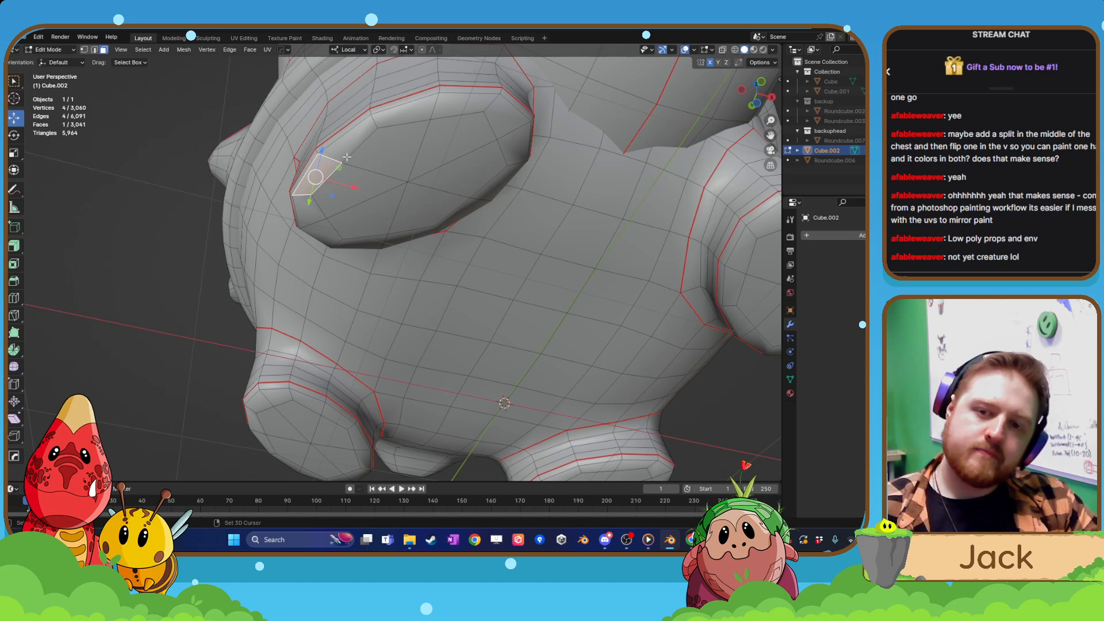
{"action": "left_click", "coordinate": [351, 152], "text": "shift"}
{"action": "left_click", "coordinate": [385, 152], "text": "shift"}
{"action": "left_click", "coordinate": [391, 146], "text": "shift"}
{"action": "left_click", "coordinate": [394, 143]}
{"action": "left_click", "coordinate": [369, 188], "text": "shift"}
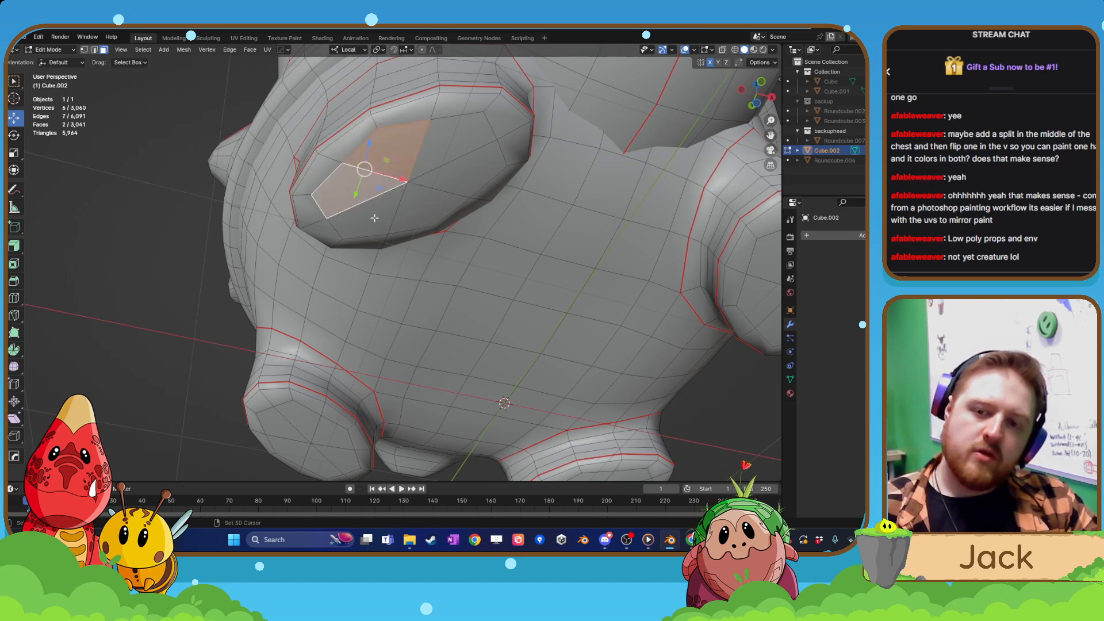
{"action": "left_click", "coordinate": [375, 218], "text": "shift"}
{"action": "left_click", "coordinate": [433, 145], "text": "shift"}
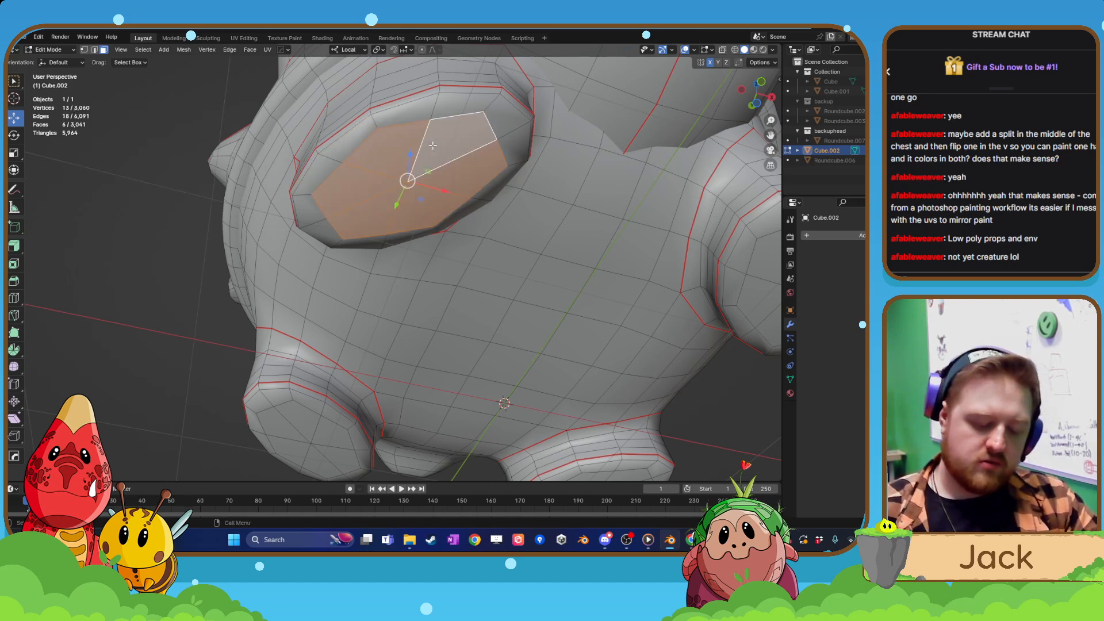
Try to flatten the selected sole by scaling it to 0 along local Z, X and Y in turn.
{"action": "key", "text": "s"}
{"action": "key", "text": "z"}
{"action": "key", "text": "z"}
{"action": "key", "text": "0"}
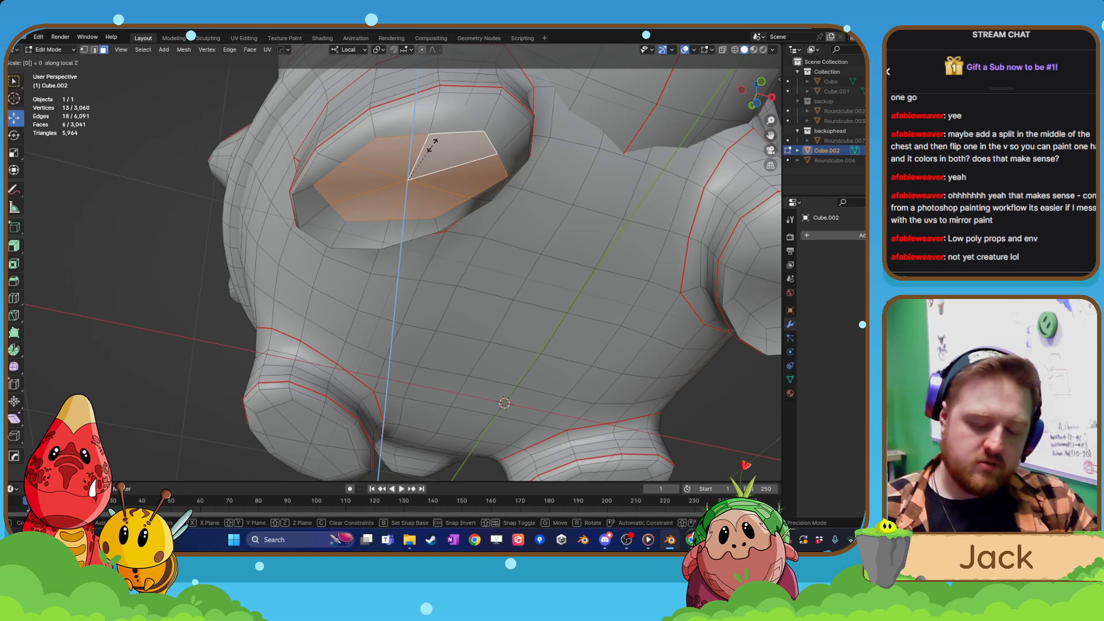
{"action": "key", "text": "x"}
{"action": "key", "text": "x"}
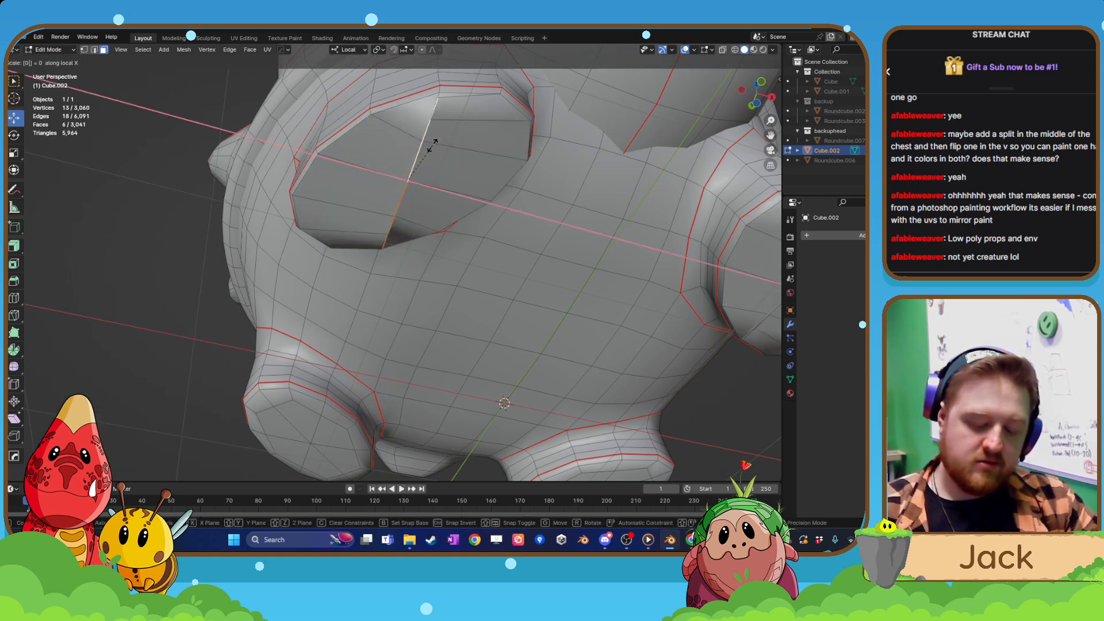
{"action": "key", "text": "y"}
{"action": "key", "text": "y"}
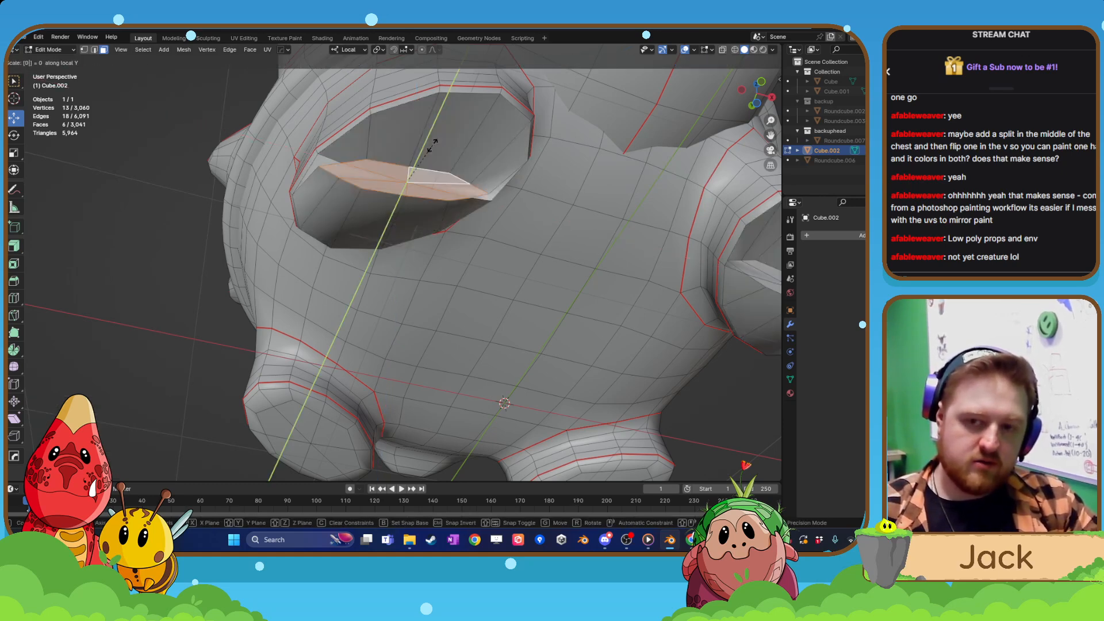
{"action": "key", "text": "Return"}
Try scaling the sole to 0 along X from a low side view, and undo the scaling.
{"action": "middle_click_drag", "start_coordinate": [437, 227], "coordinate": [405, 301]}
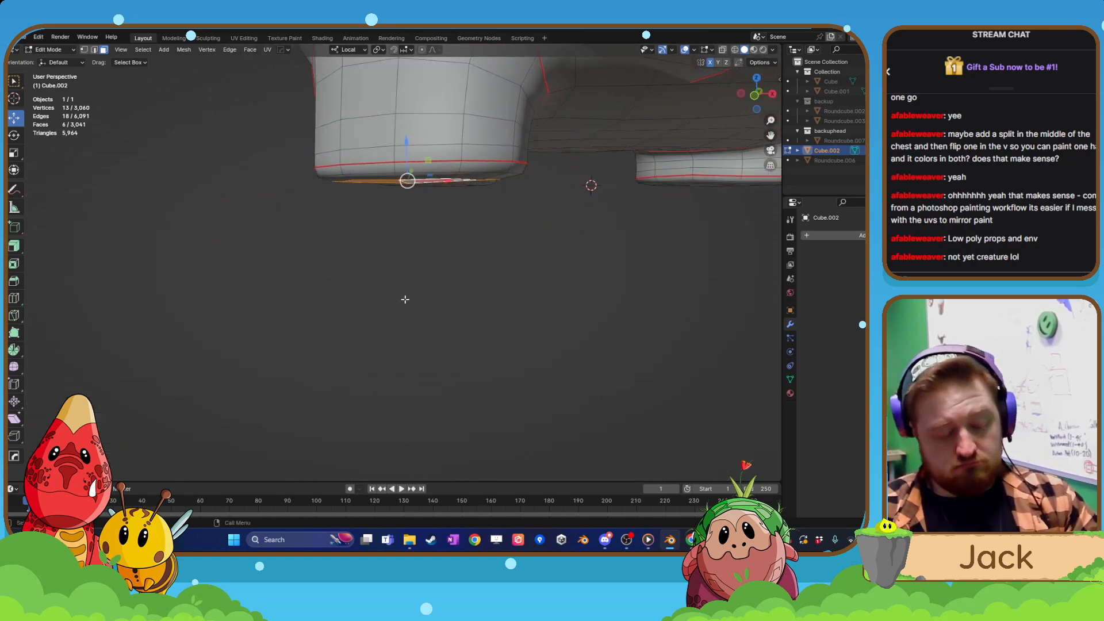
{"action": "key", "text": "s"}
{"action": "key", "text": "z"}
{"action": "key", "text": "0"}
{"action": "key", "text": "z"}
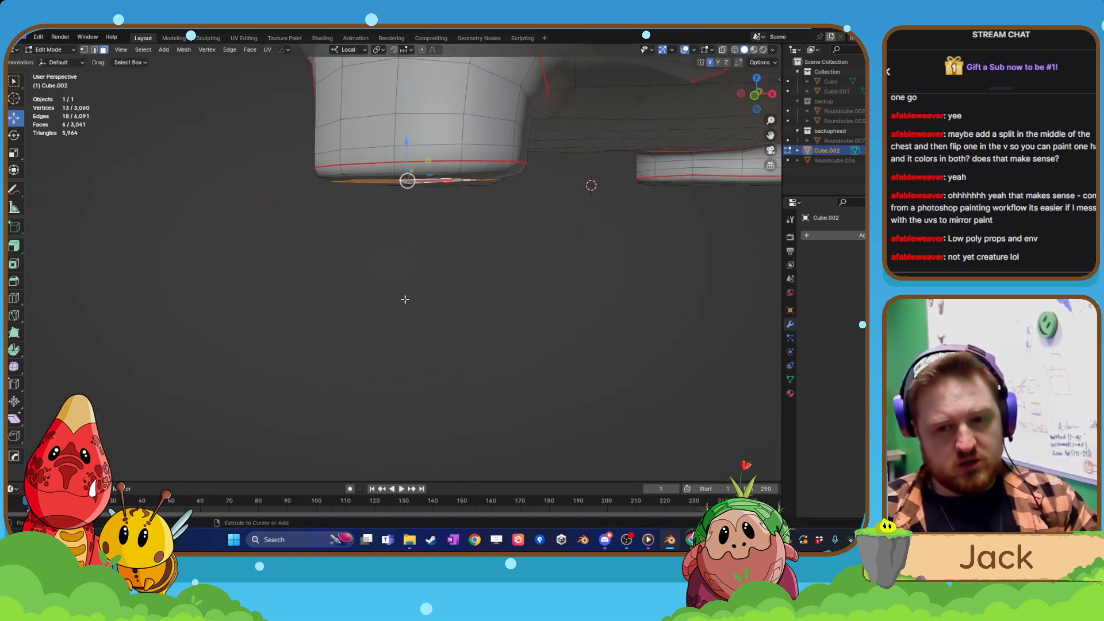
{"action": "key", "text": "x"}
{"action": "key", "text": "Return"}
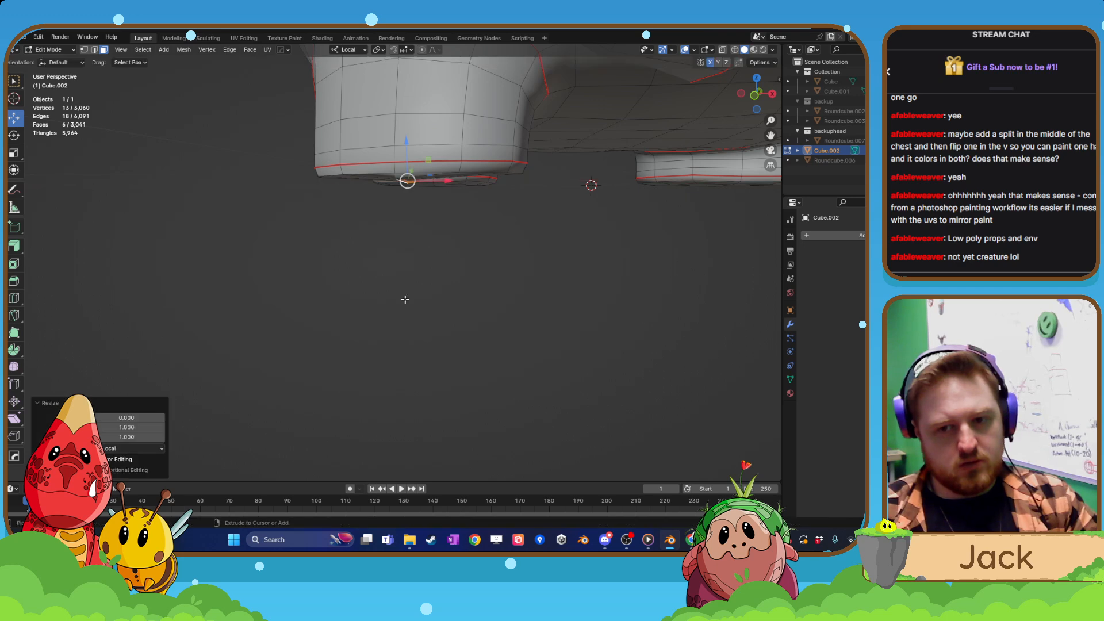
{"action": "key", "text": "ctrl+z"}
Return to Object Mode and apply the creature's location, rotation and scale.
{"action": "scroll", "coordinate": [406, 299], "scroll_direction": "down", "scroll_amount": 7}
{"action": "key", "text": "Tab"}
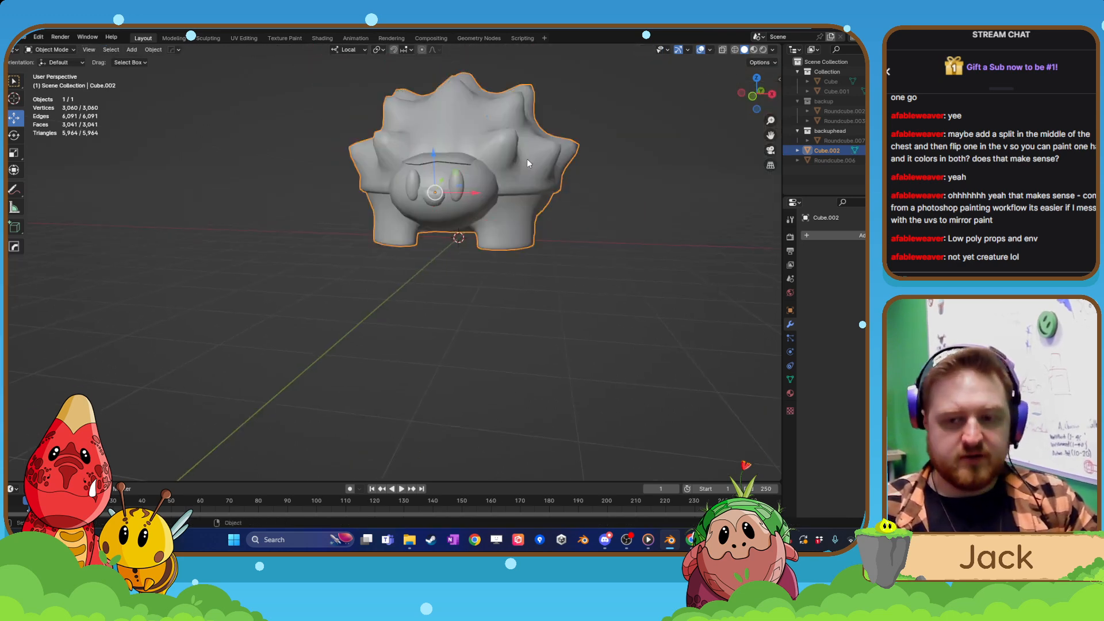
{"action": "key", "text": "ctrl+a"}
{"action": "left_click", "coordinate": [472, 214]}
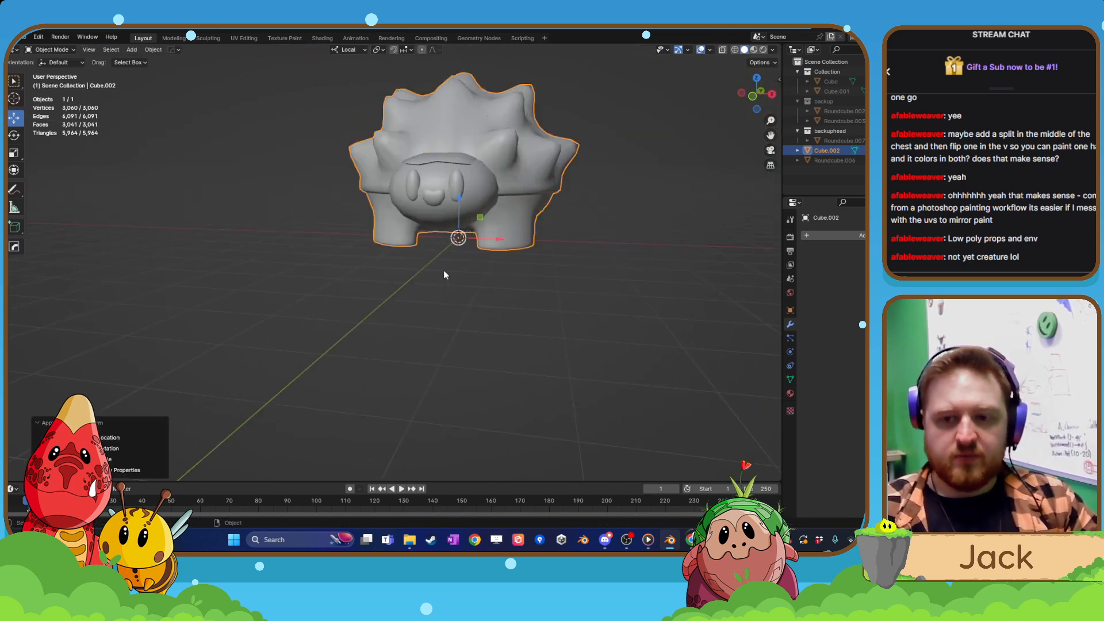
Re-enter Edit Mode and flatten the selected front sole by scaling it to 0 along Z.
{"action": "scroll", "coordinate": [454, 269], "scroll_direction": "up", "scroll_amount": 4}
{"action": "middle_click_drag", "start_coordinate": [466, 270], "coordinate": [419, 195]}
{"action": "key", "text": "Tab"}
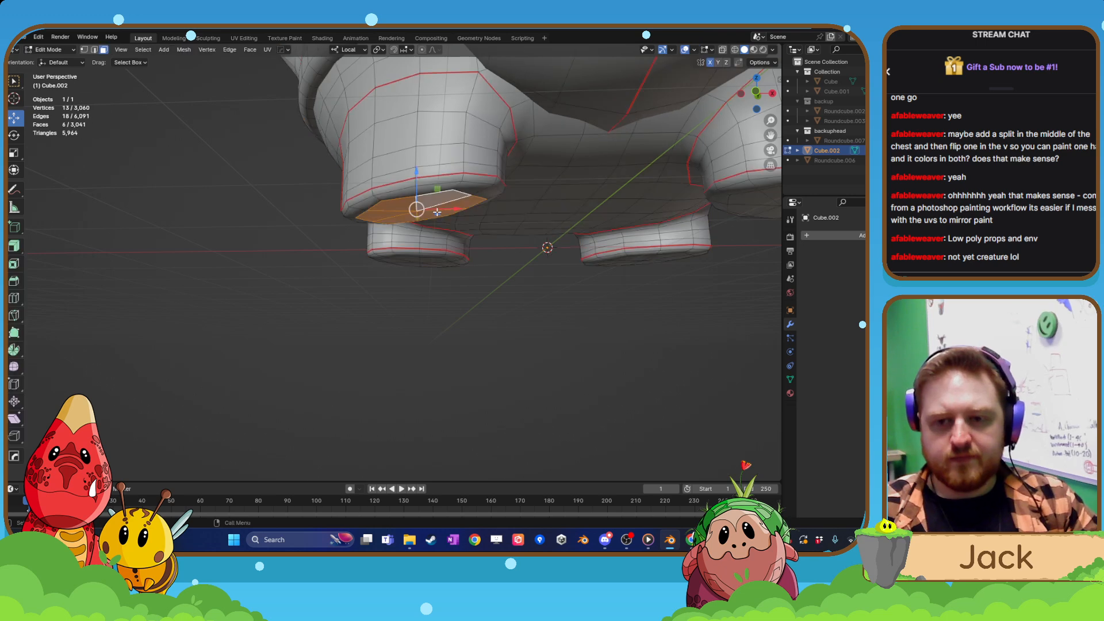
{"action": "key", "text": "s"}
{"action": "key", "text": "z"}
{"action": "key", "text": "0"}
{"action": "key", "text": "Return"}
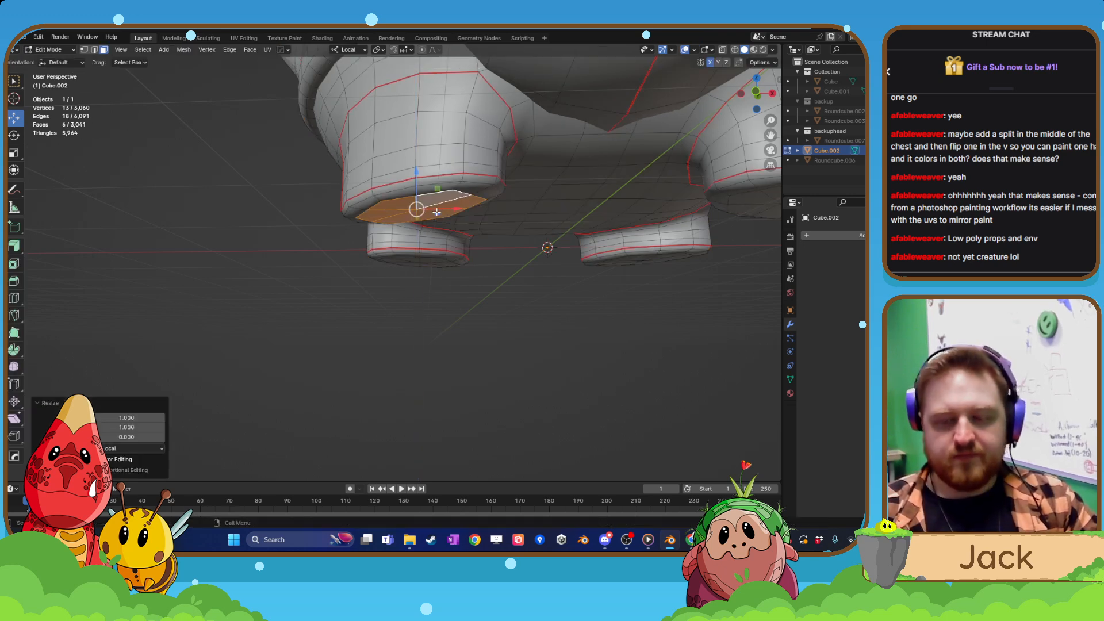
Select the six sole faces of the other front foot and flatten them by scaling to 0 along Z.
{"action": "middle_click_drag", "start_coordinate": [548, 214], "coordinate": [291, 212], "text": "shift"}
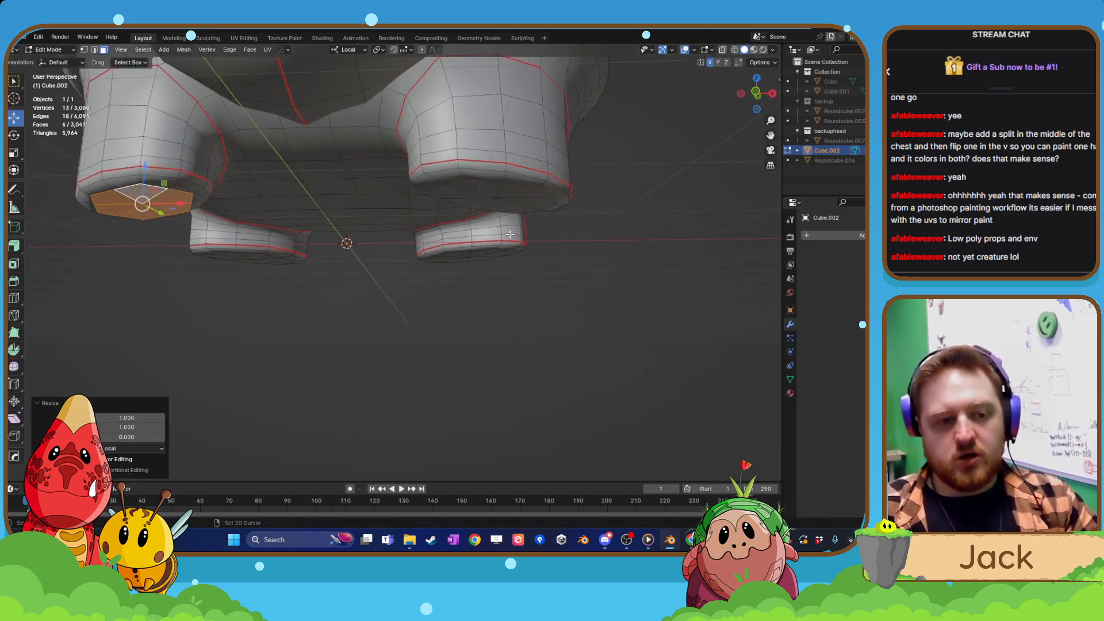
{"action": "middle_click_drag", "start_coordinate": [561, 259], "coordinate": [561, 245]}
{"action": "left_click", "coordinate": [491, 178]}
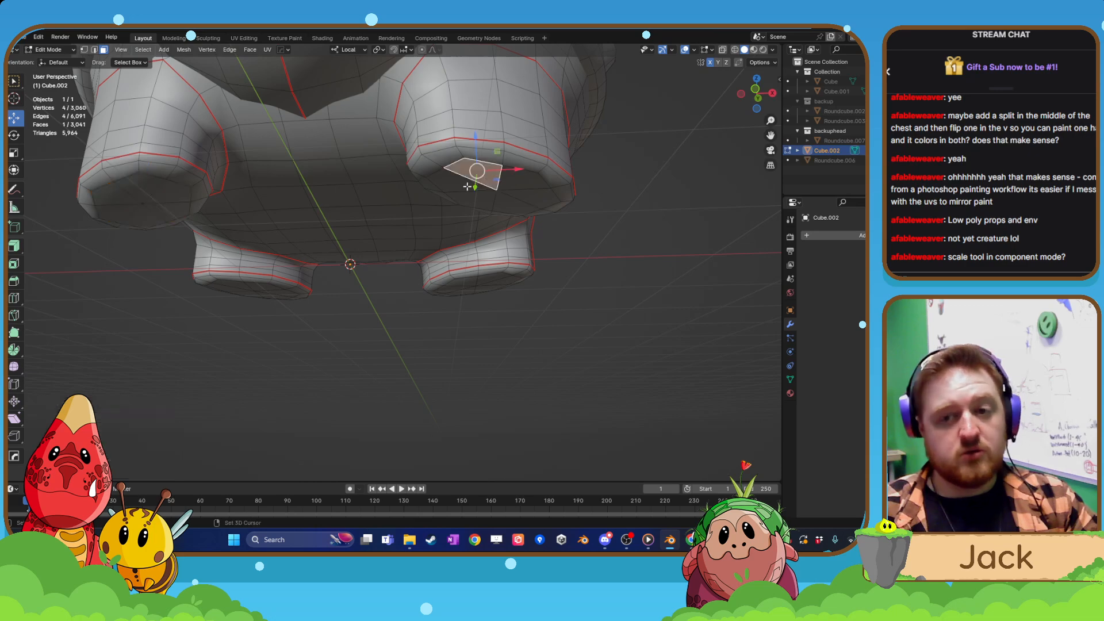
{"action": "left_click", "coordinate": [469, 185], "text": "shift"}
{"action": "left_click", "coordinate": [478, 198], "text": "shift"}
{"action": "left_click", "coordinate": [508, 203], "text": "shift"}
{"action": "left_click", "coordinate": [536, 196], "text": "shift"}
{"action": "left_click", "coordinate": [525, 180], "text": "shift"}
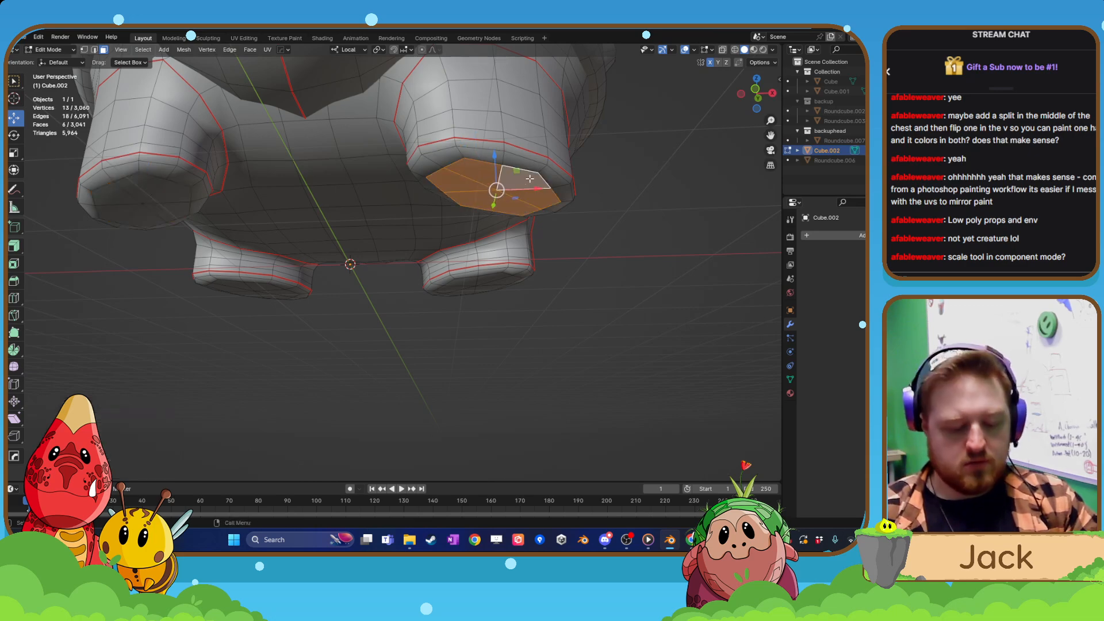
{"action": "key", "text": "s"}
{"action": "key", "text": "z"}
{"action": "key", "text": "z"}
{"action": "key", "text": "0"}
{"action": "key", "text": "Return"}
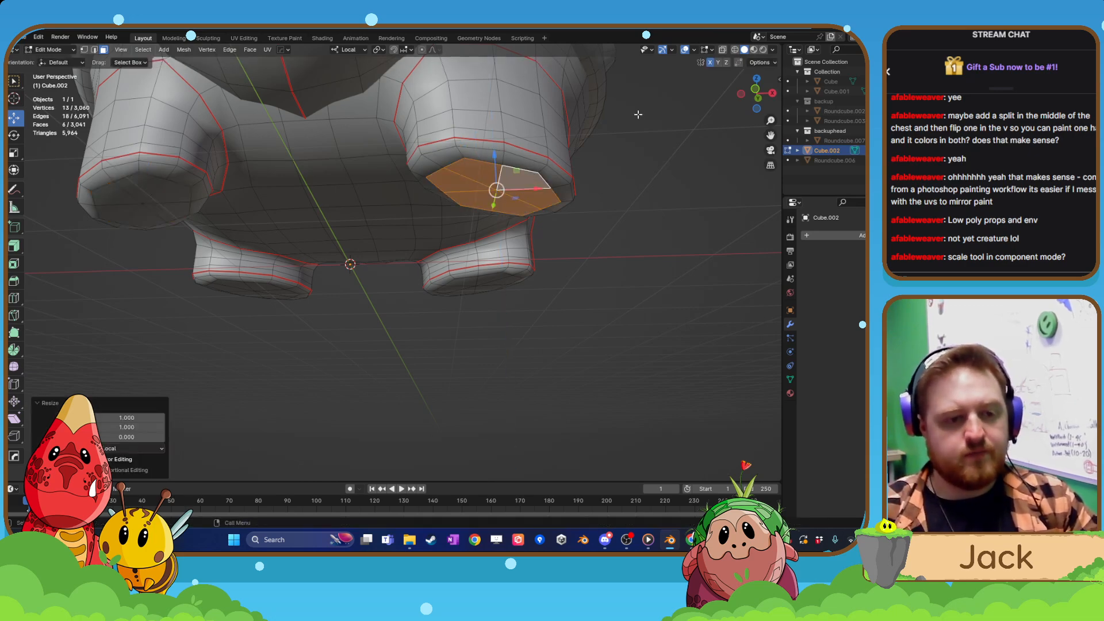
Select the six sole faces of the rear foot on the positive X side and scale them to 0 along Z.
{"action": "middle_click_drag", "start_coordinate": [638, 114], "coordinate": [430, 163]}
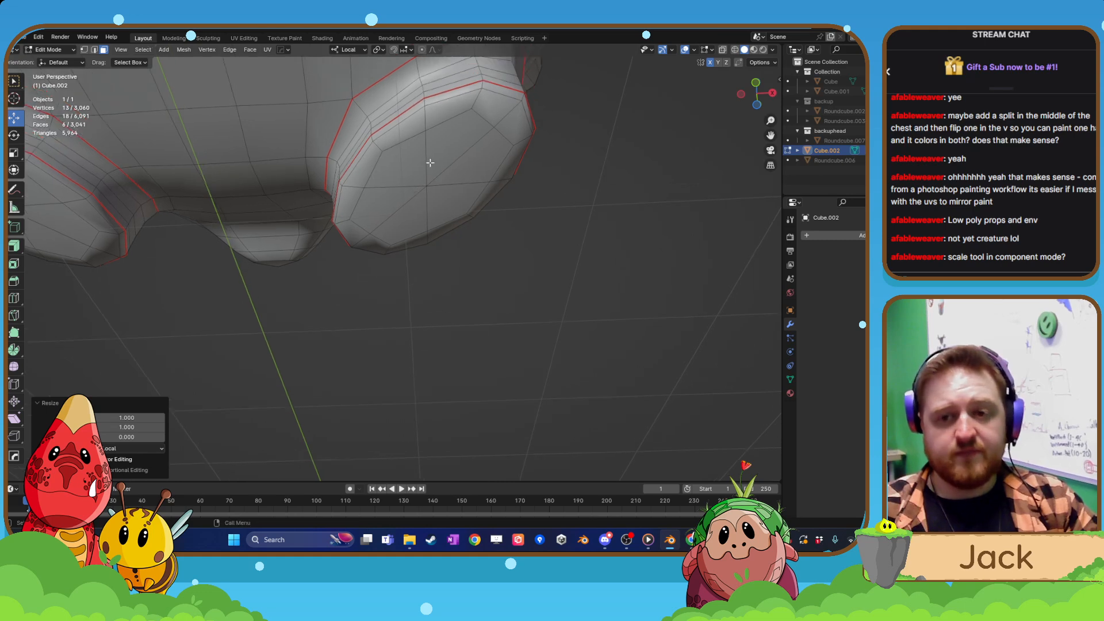
{"action": "left_click", "coordinate": [451, 157]}
{"action": "left_click", "coordinate": [464, 172], "text": "shift"}
{"action": "left_click", "coordinate": [442, 197], "text": "shift"}
{"action": "left_click", "coordinate": [412, 214], "text": "shift"}
{"action": "left_click", "coordinate": [392, 202], "text": "shift"}
{"action": "left_click", "coordinate": [404, 171], "text": "shift"}
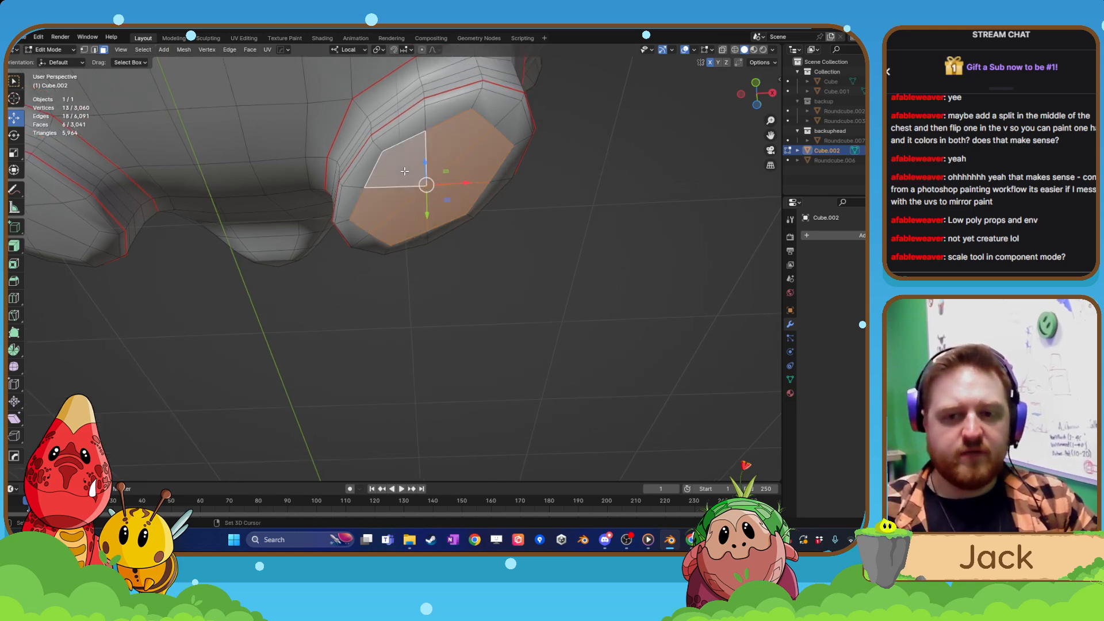
{"action": "key", "text": "s"}
{"action": "key", "text": "z"}
{"action": "key", "text": "0"}
{"action": "key", "text": "Return"}
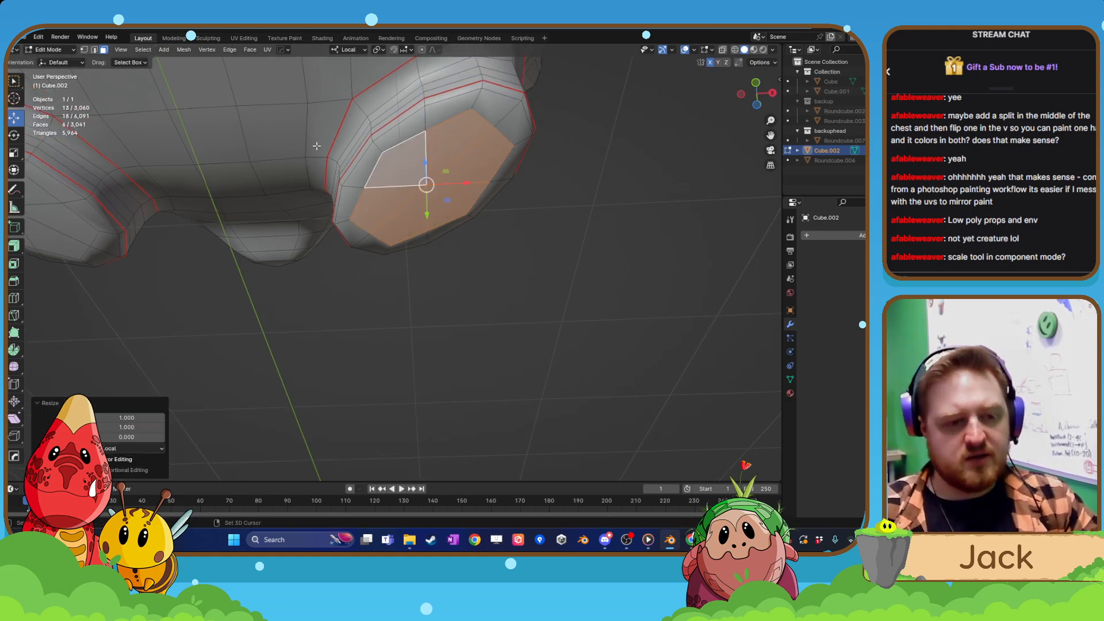
Flatten the sole of the remaining rear foot by selecting its six faces and scaling them to 0 along Z.
{"action": "middle_click_drag", "start_coordinate": [316, 146], "coordinate": [447, 237]}
{"action": "left_click", "coordinate": [447, 236]}
{"action": "left_click", "coordinate": [390, 230], "text": "shift"}
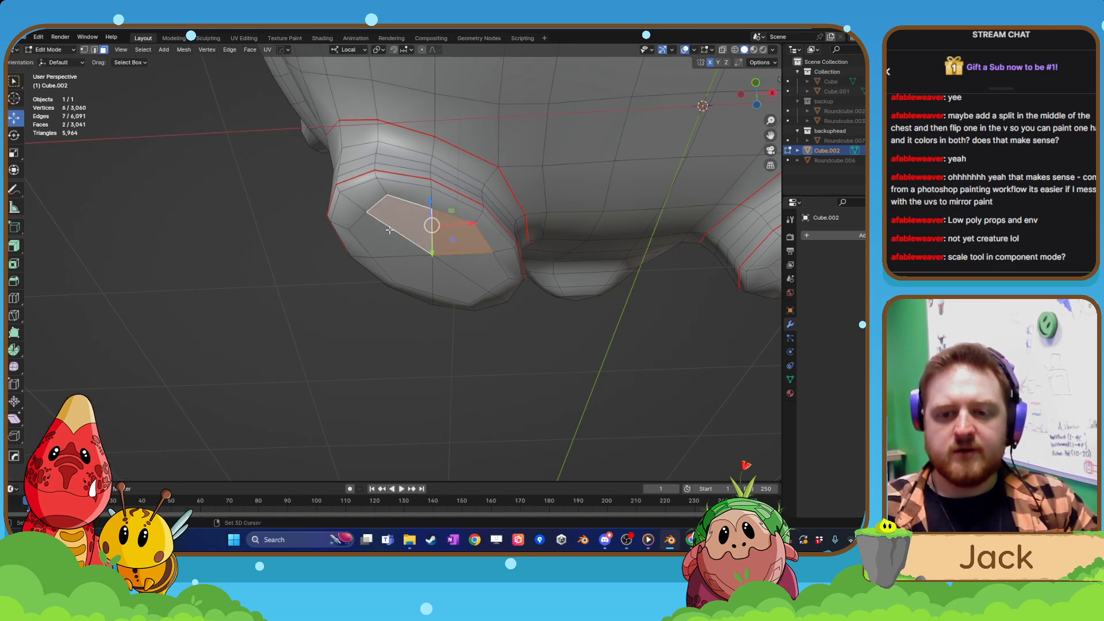
{"action": "left_click", "coordinate": [385, 232], "text": "shift"}
{"action": "left_click", "coordinate": [418, 269], "text": "shift"}
{"action": "left_click", "coordinate": [470, 287], "text": "shift"}
{"action": "left_click", "coordinate": [483, 270], "text": "shift"}
{"action": "key", "text": "s"}
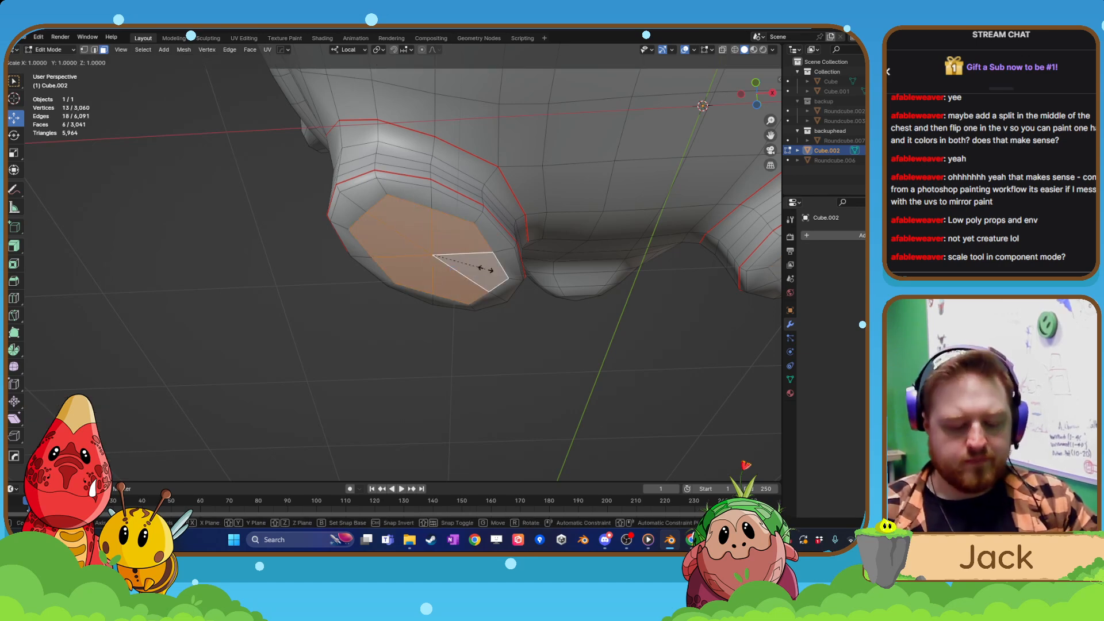
{"action": "key", "text": "z"}
{"action": "key", "text": "0"}
{"action": "key", "text": "Return"}
Return to Object Mode and check the whole creature on the ground, keeping it selected.
{"action": "scroll", "coordinate": [255, 204], "scroll_direction": "down", "scroll_amount": 8}
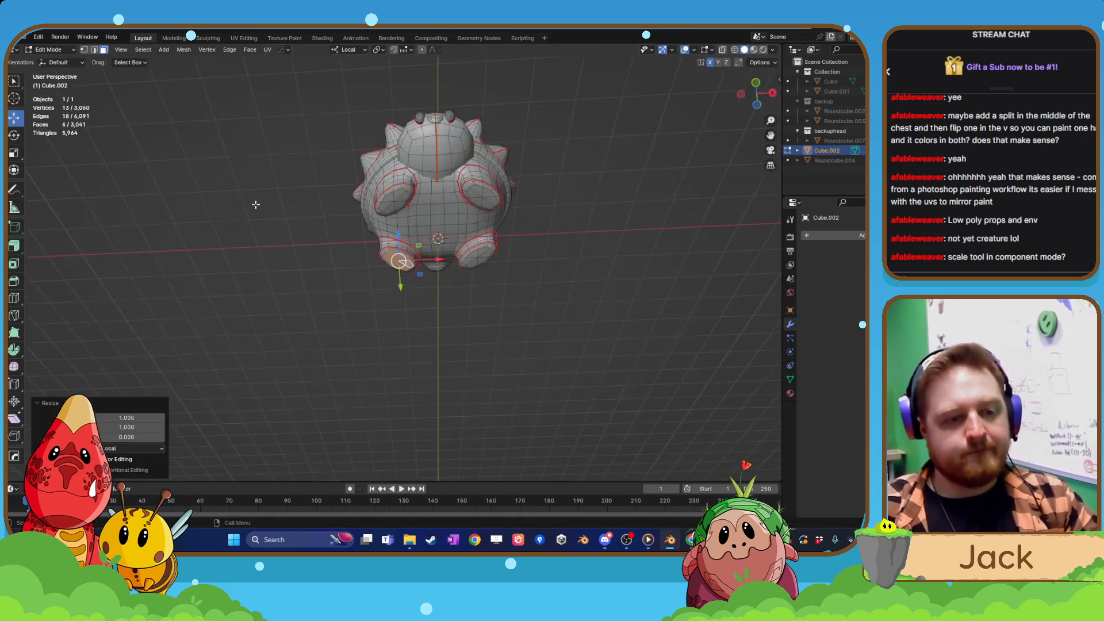
{"action": "scroll", "coordinate": [256, 204], "scroll_direction": "down", "scroll_amount": 3}
{"action": "middle_click_drag", "start_coordinate": [319, 192], "coordinate": [332, 198]}
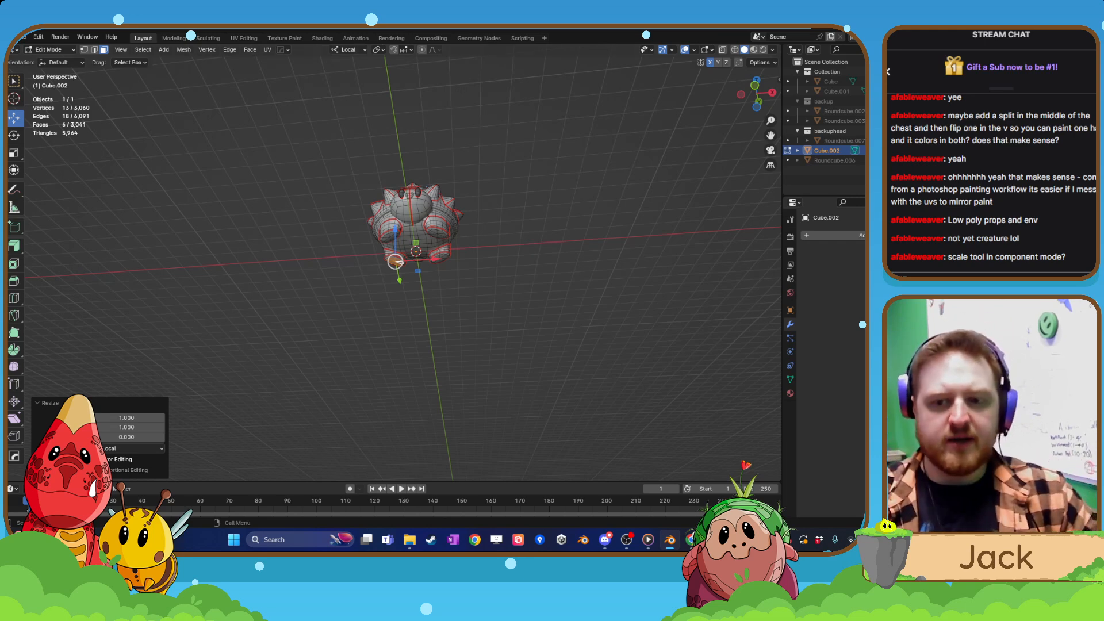
{"action": "scroll", "coordinate": [423, 268], "scroll_direction": "up", "scroll_amount": 1}
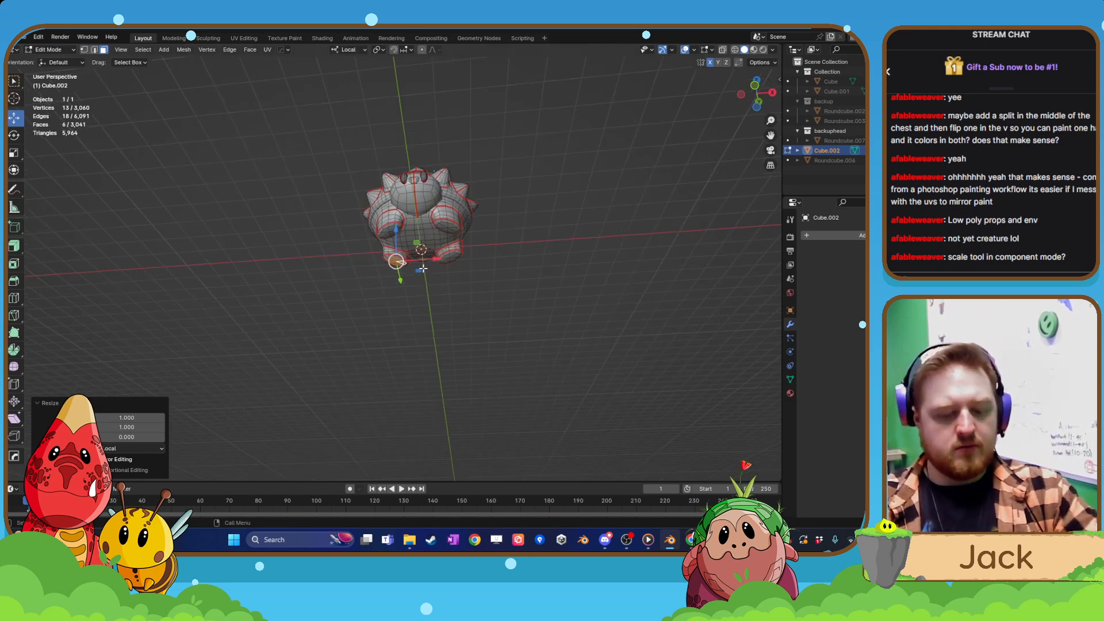
{"action": "scroll", "coordinate": [552, 144], "scroll_direction": "up", "scroll_amount": 3}
{"action": "middle_click_drag", "start_coordinate": [547, 150], "coordinate": [458, 305]}
{"action": "key", "text": "Tab"}
{"action": "left_click", "coordinate": [463, 264]}
{"action": "scroll", "coordinate": [498, 261], "scroll_direction": "down", "scroll_amount": 3}
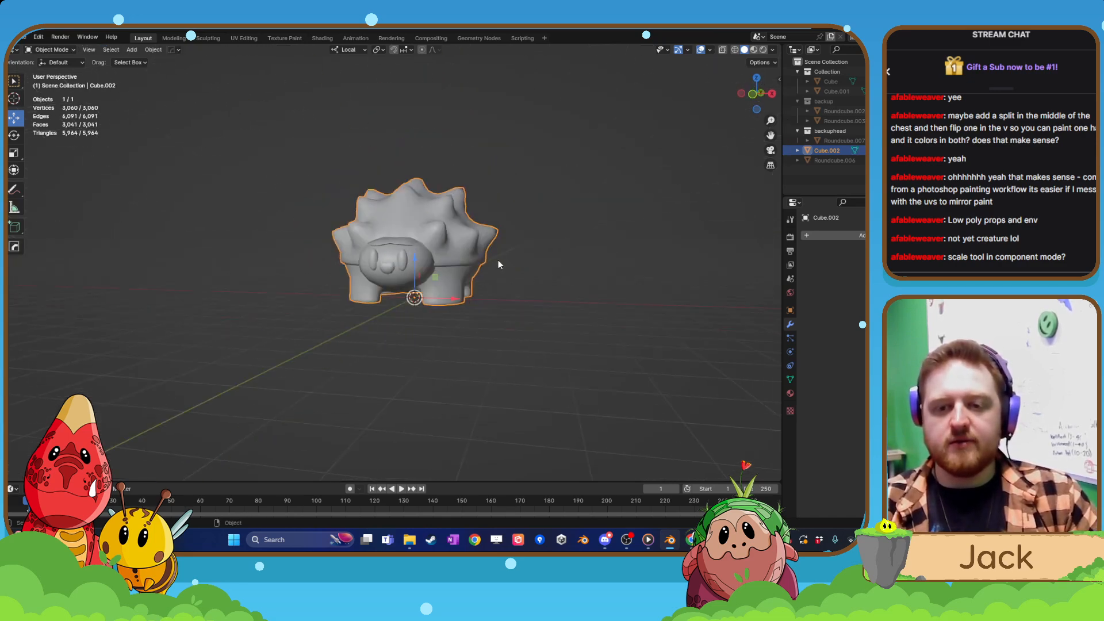
{"action": "left_click", "coordinate": [512, 253]}
{"action": "middle_click_drag", "start_coordinate": [517, 251], "coordinate": [485, 299]}
{"action": "left_click", "coordinate": [379, 278]}
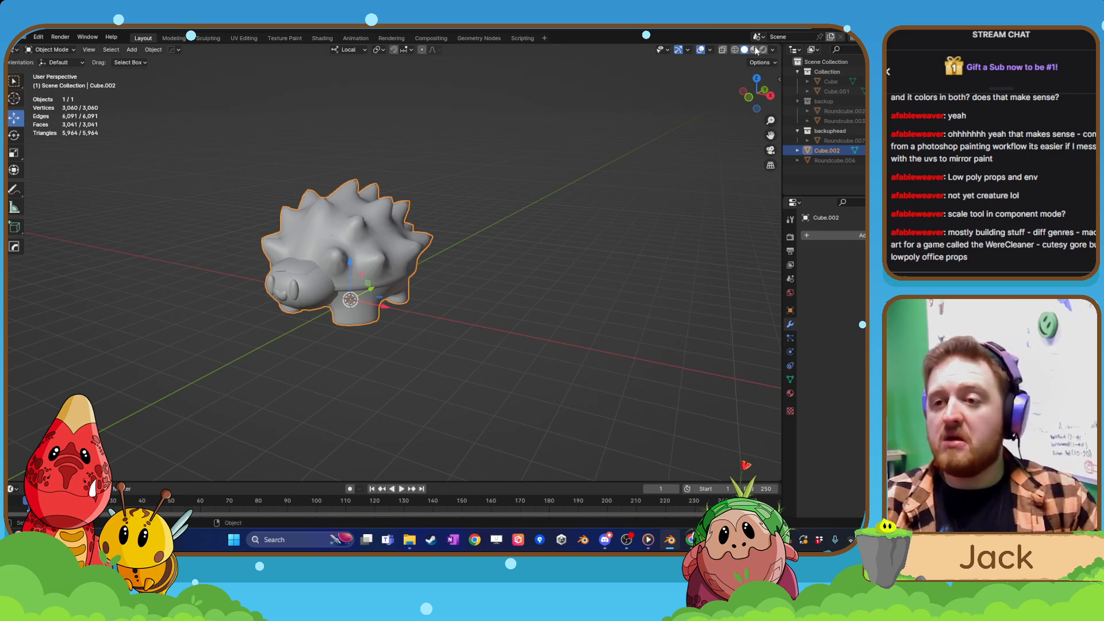
Split the 3D viewport into two side-by-side areas and join the surplus narrow area into the larger one.
{"action": "left_click_drag", "start_coordinate": [779, 44], "coordinate": [561, 128]}
{"action": "left_click_drag", "start_coordinate": [559, 45], "coordinate": [505, 50]}
{"action": "left_click", "coordinate": [561, 68]}
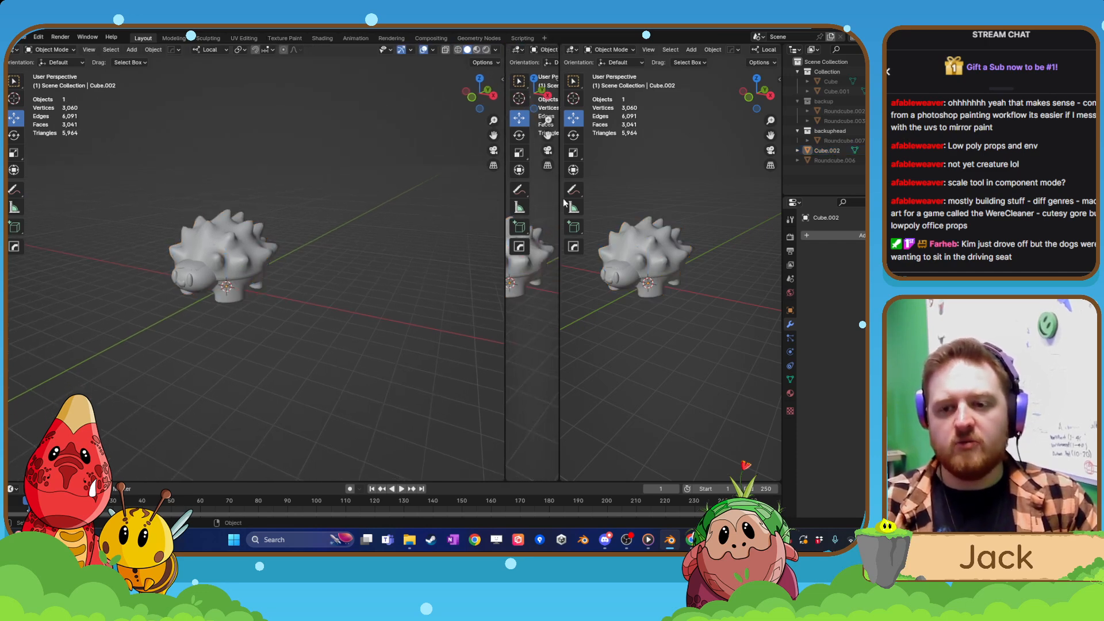
{"action": "right_click", "coordinate": [503, 289]}
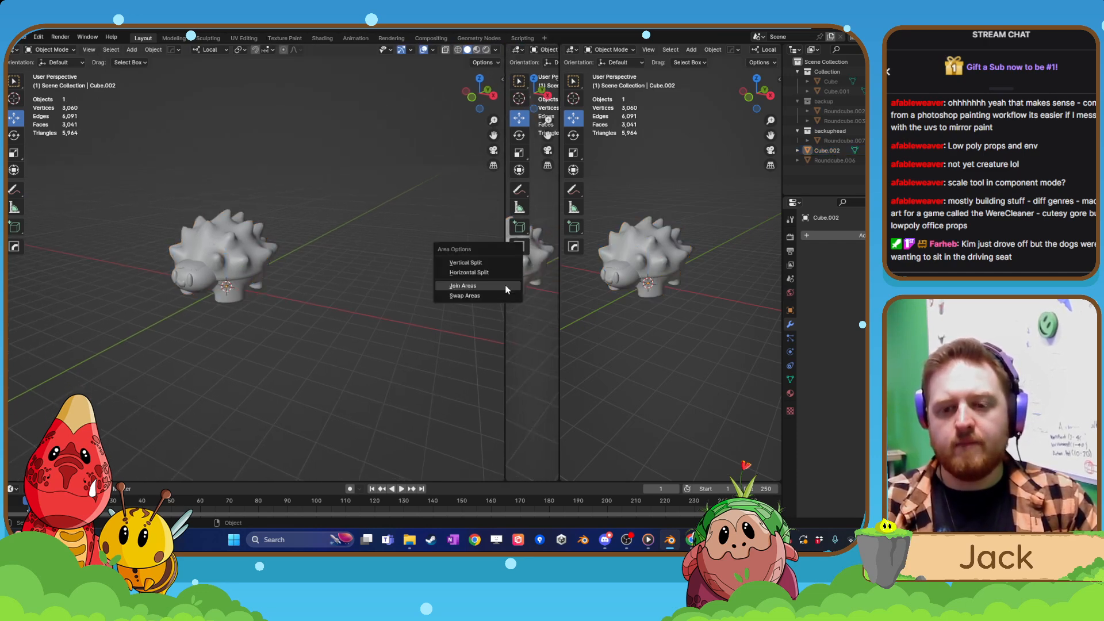
{"action": "left_click", "coordinate": [506, 286]}
{"action": "left_click", "coordinate": [279, 330]}
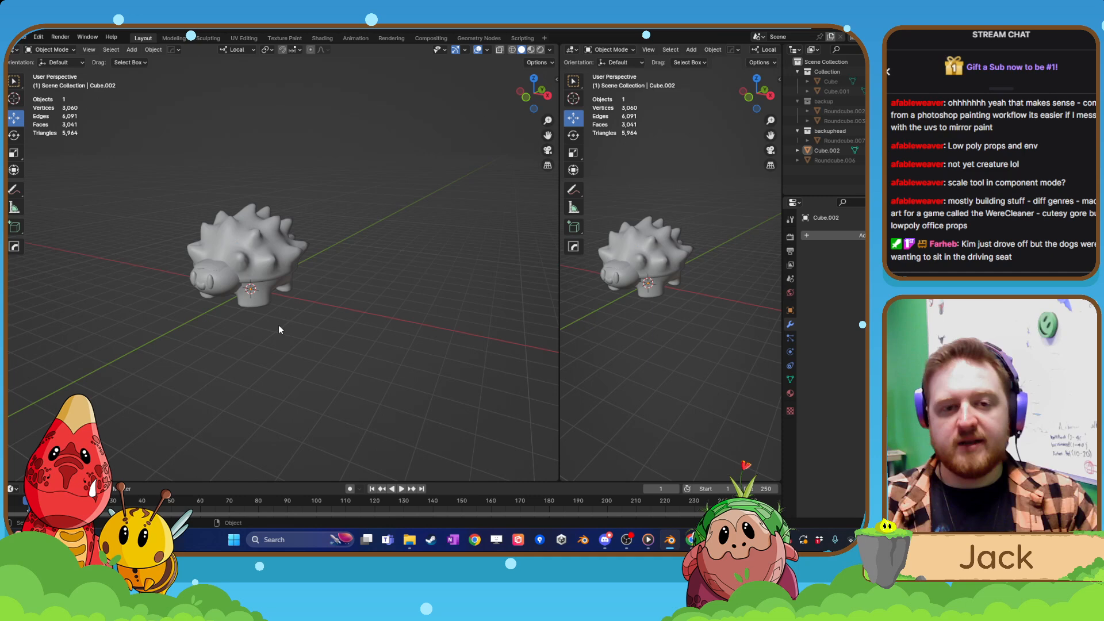
Select the creature in the larger viewport and enter Edit Mode, viewing it from the front.
{"action": "left_click", "coordinate": [261, 269]}
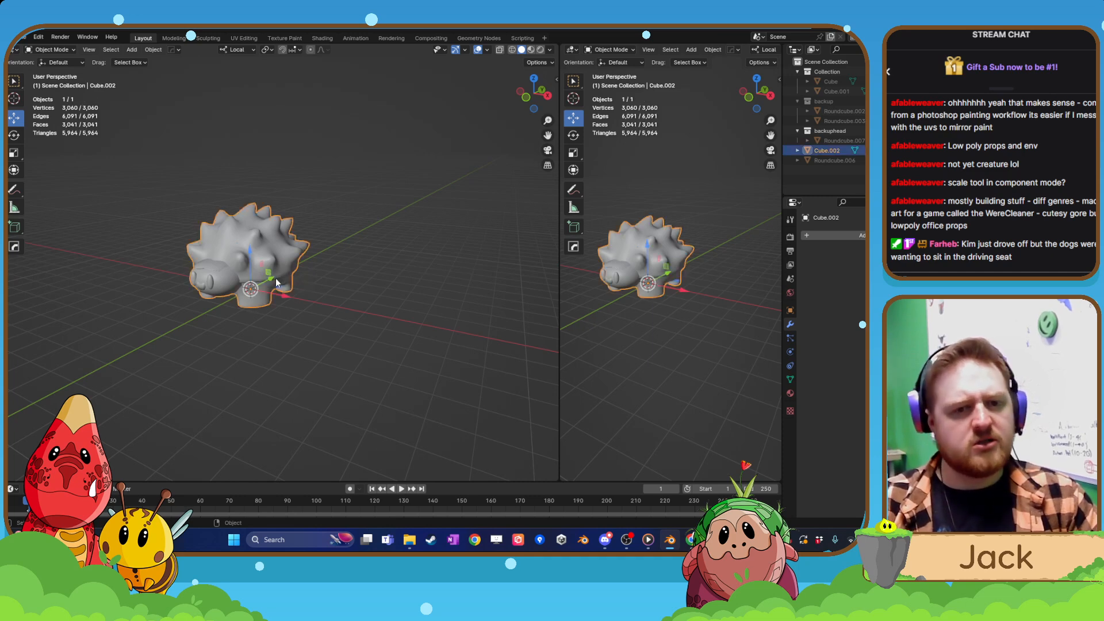
{"action": "middle_click_drag", "start_coordinate": [275, 278], "coordinate": [308, 269]}
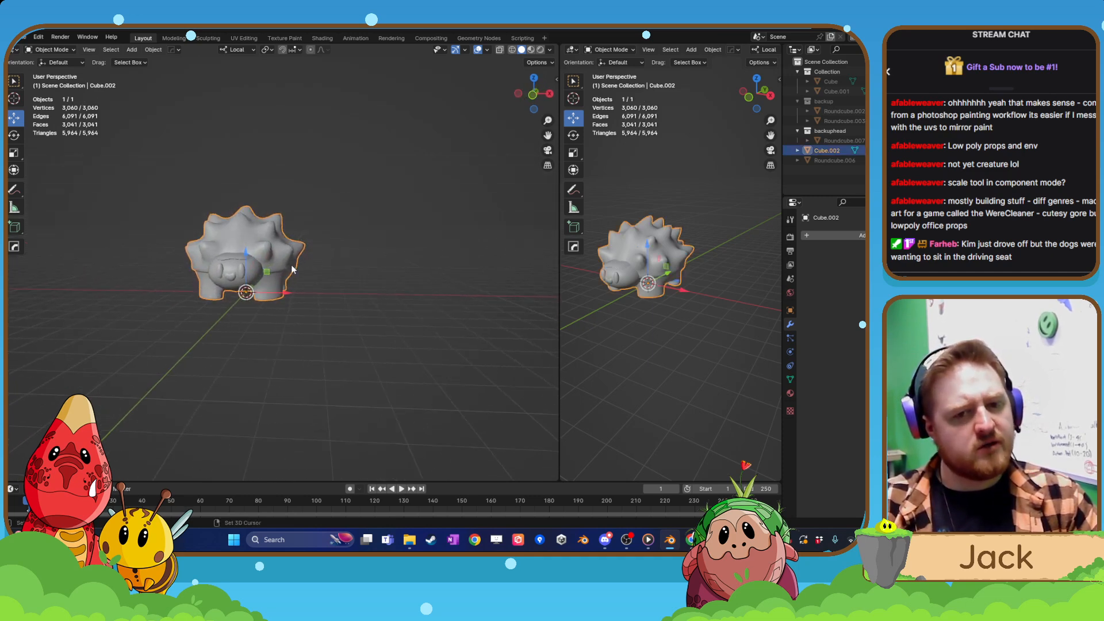
{"action": "scroll", "coordinate": [281, 288], "scroll_direction": "up", "scroll_amount": 2}
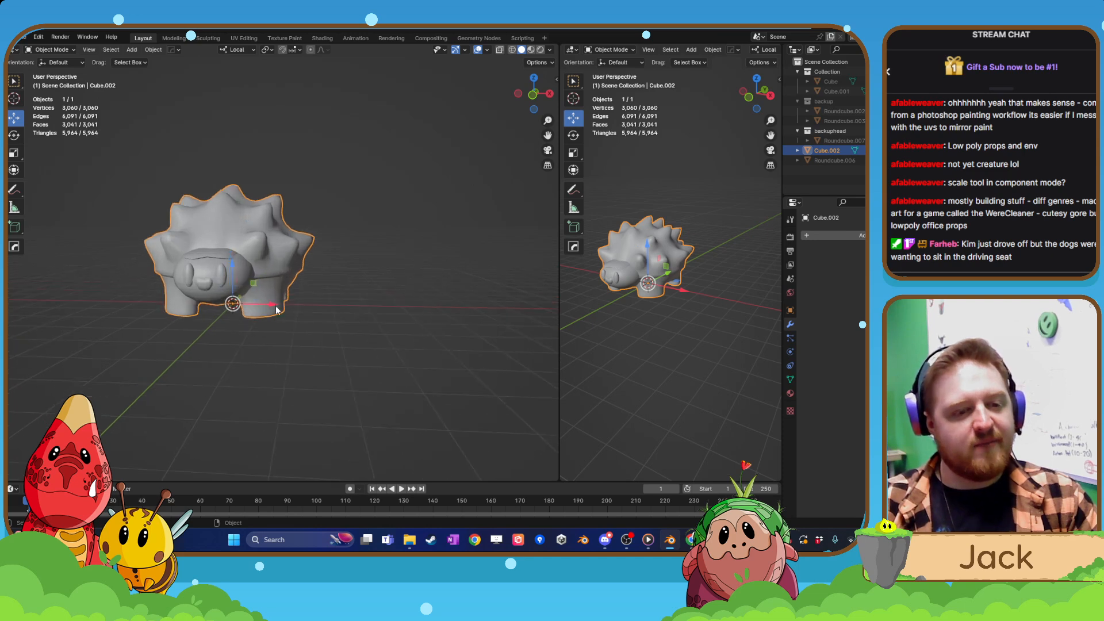
{"action": "middle_click_drag", "start_coordinate": [276, 313], "coordinate": [289, 331], "text": "shift"}
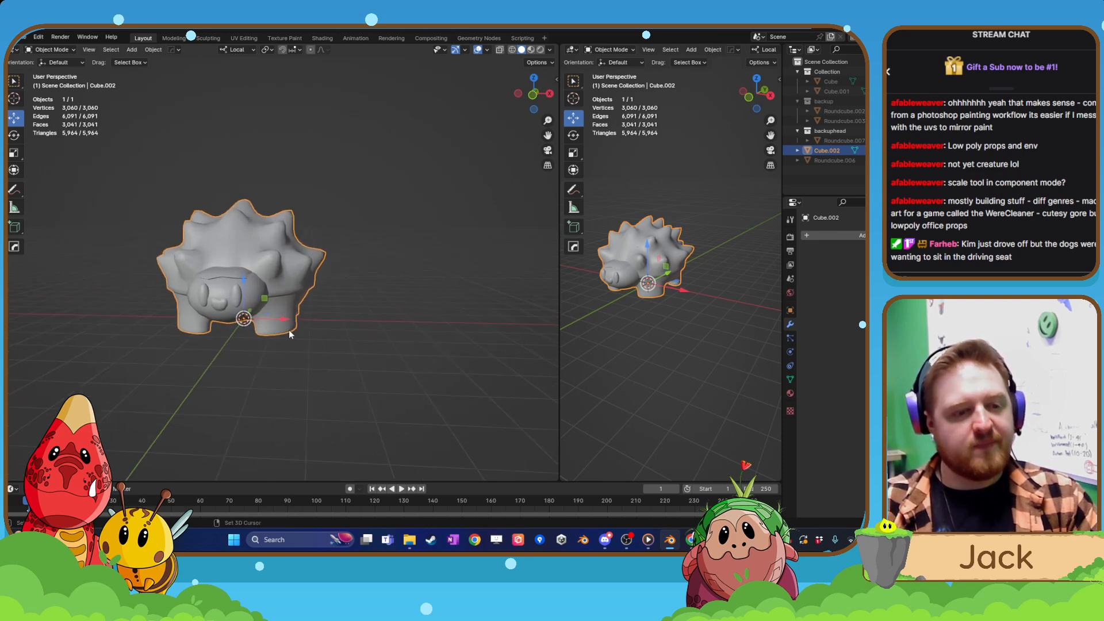
{"action": "scroll", "coordinate": [287, 332], "scroll_direction": "up", "scroll_amount": 1}
{"action": "key", "text": "Tab"}
{"action": "left_click", "coordinate": [266, 267]}
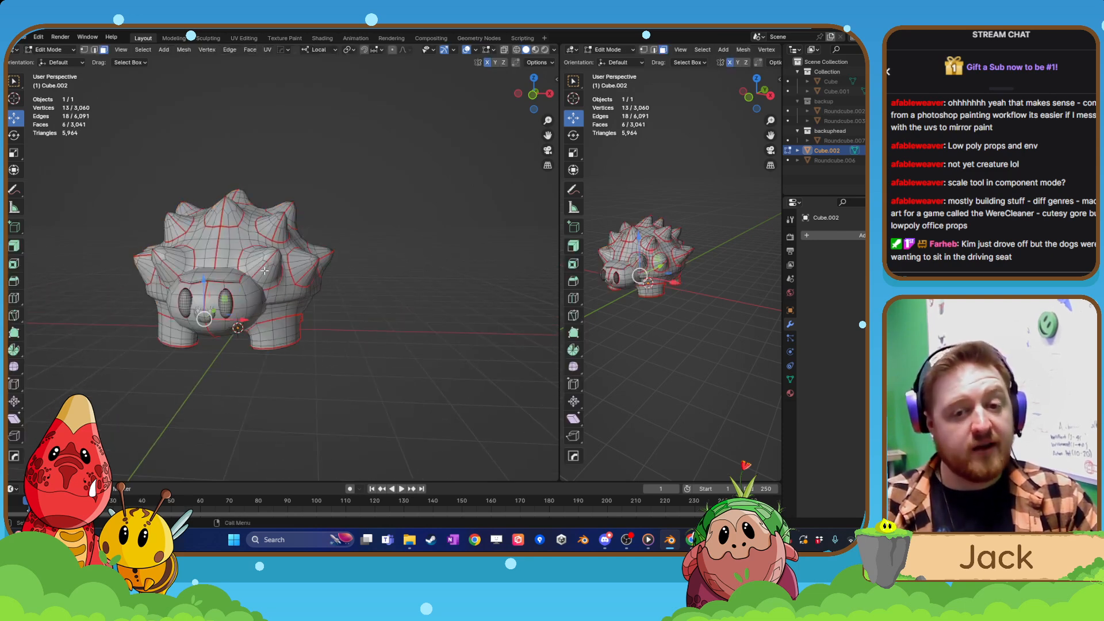
Return to Object Mode, change the second viewport to a UV Editor and widen it to nearly half the workspace.
{"action": "key", "text": "Tab"}
{"action": "left_click", "coordinate": [257, 241]}
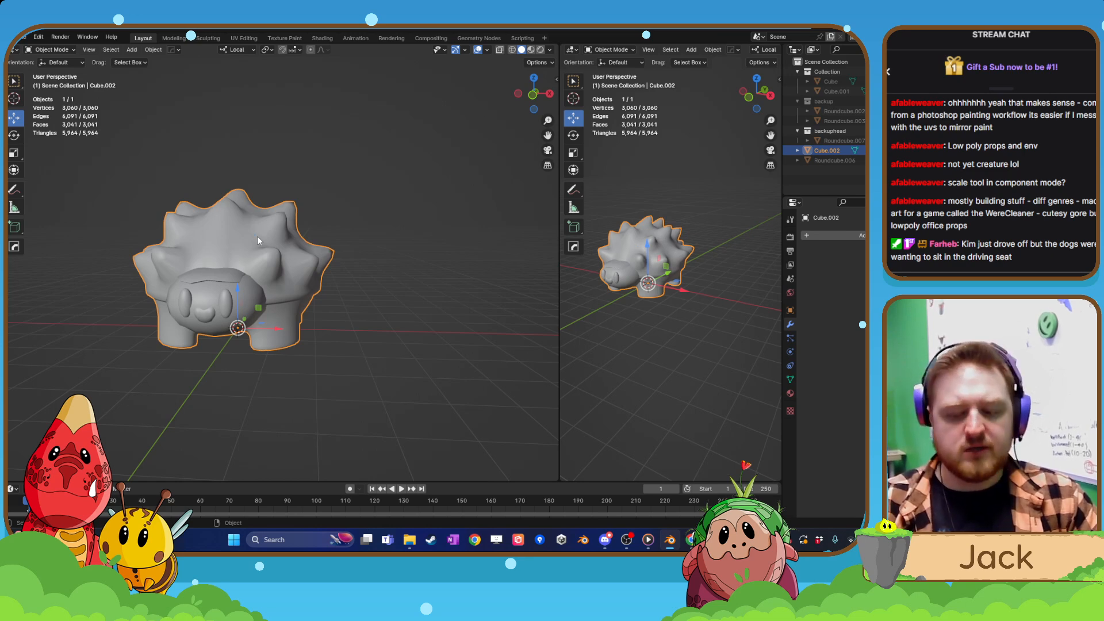
{"action": "left_click", "coordinate": [571, 50]}
{"action": "left_click", "coordinate": [256, 87]}
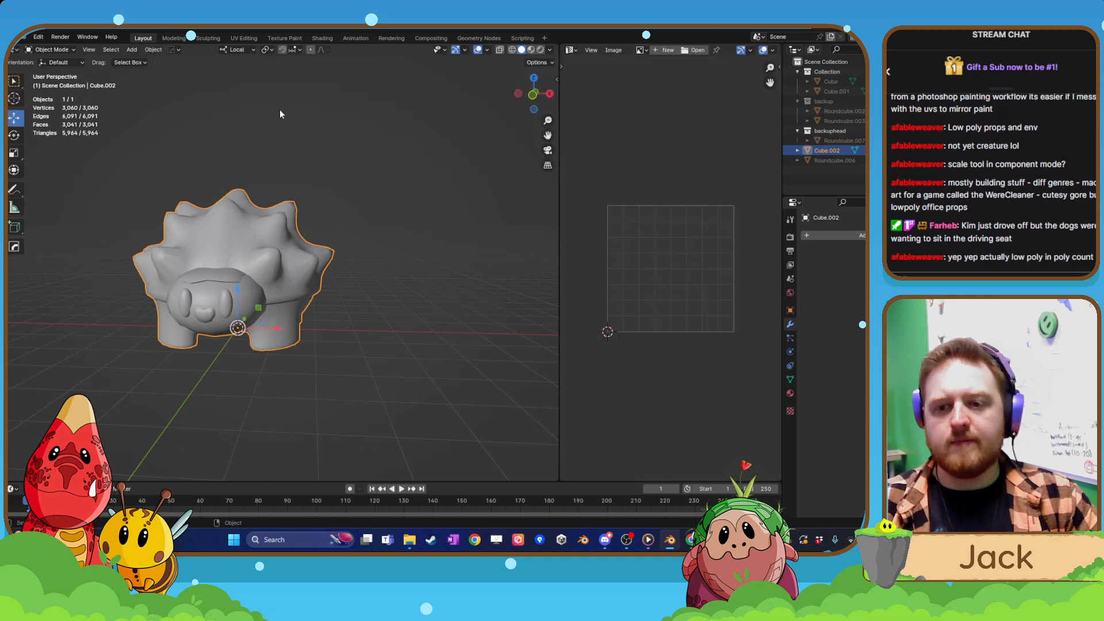
{"action": "left_click_drag", "start_coordinate": [558, 273], "coordinate": [429, 241]}
{"action": "left_click", "coordinate": [440, 51]}
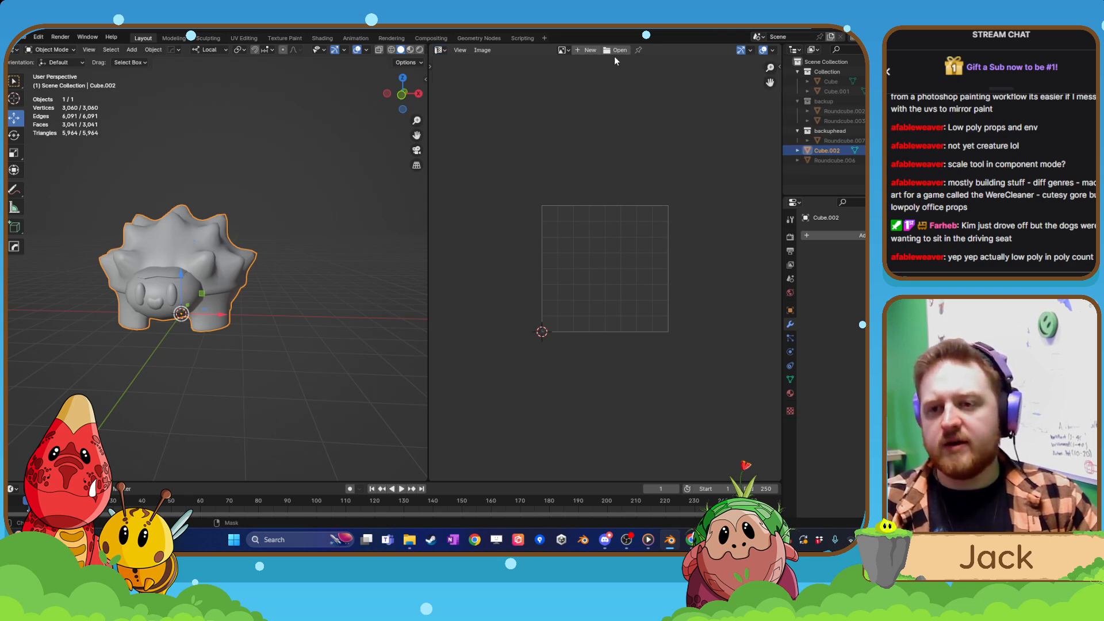
Create a blank 2048 x 2048 px image named Truffle in the UV Editor, with Alpha turned off.
{"action": "left_click", "coordinate": [581, 53]}
{"action": "left_click_drag", "start_coordinate": [606, 83], "coordinate": [607, 92]}
{"action": "key", "text": "BackSpace"}
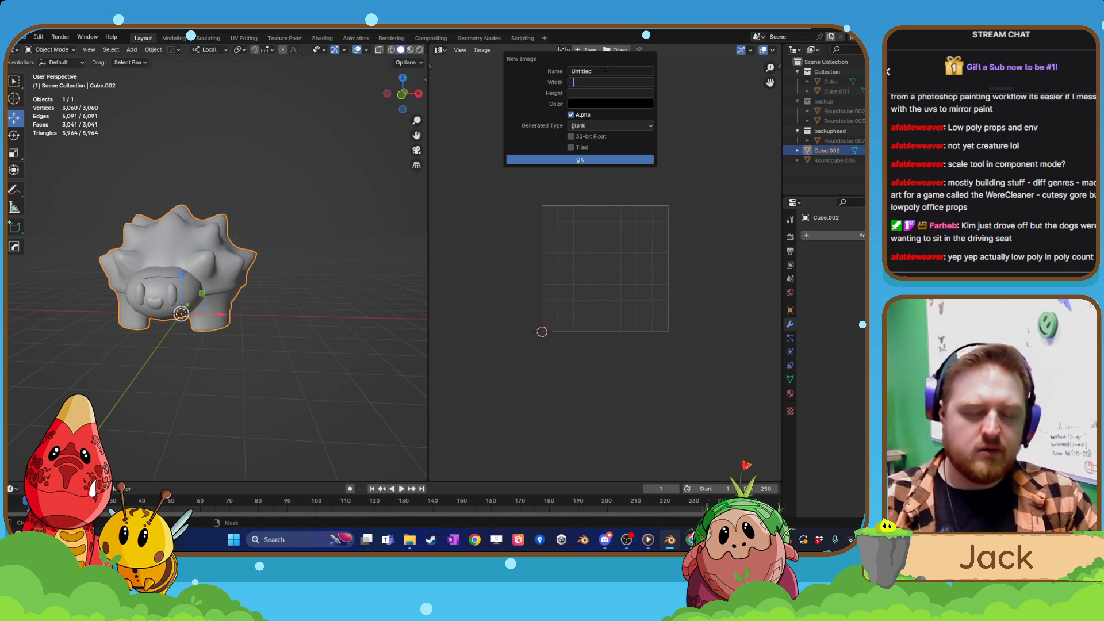
{"action": "type", "text": "20"}
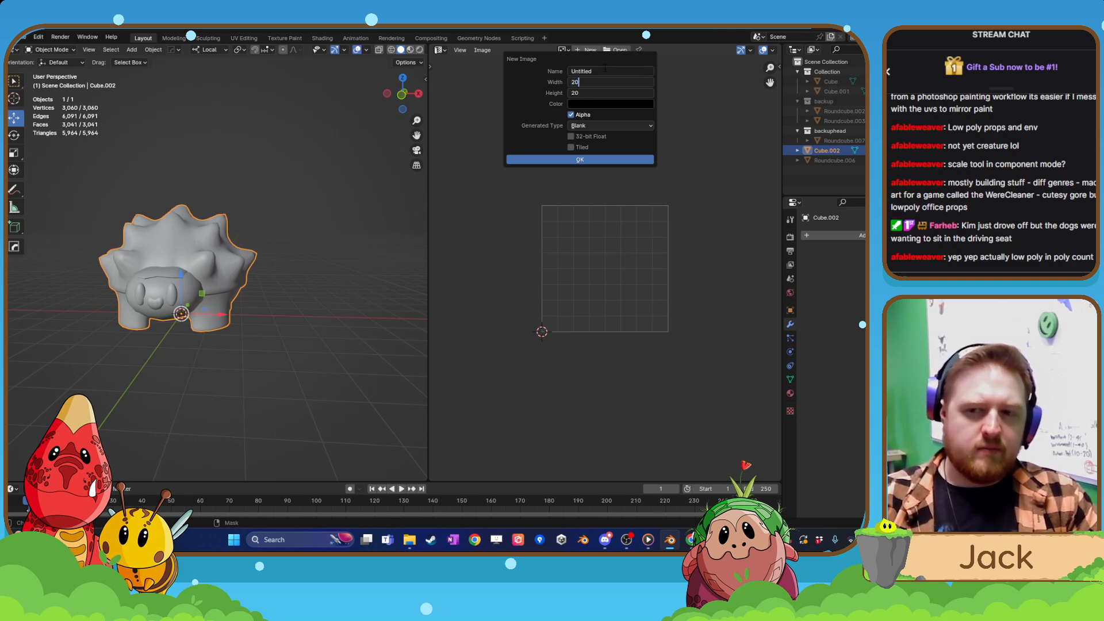
{"action": "type", "text": "48"}
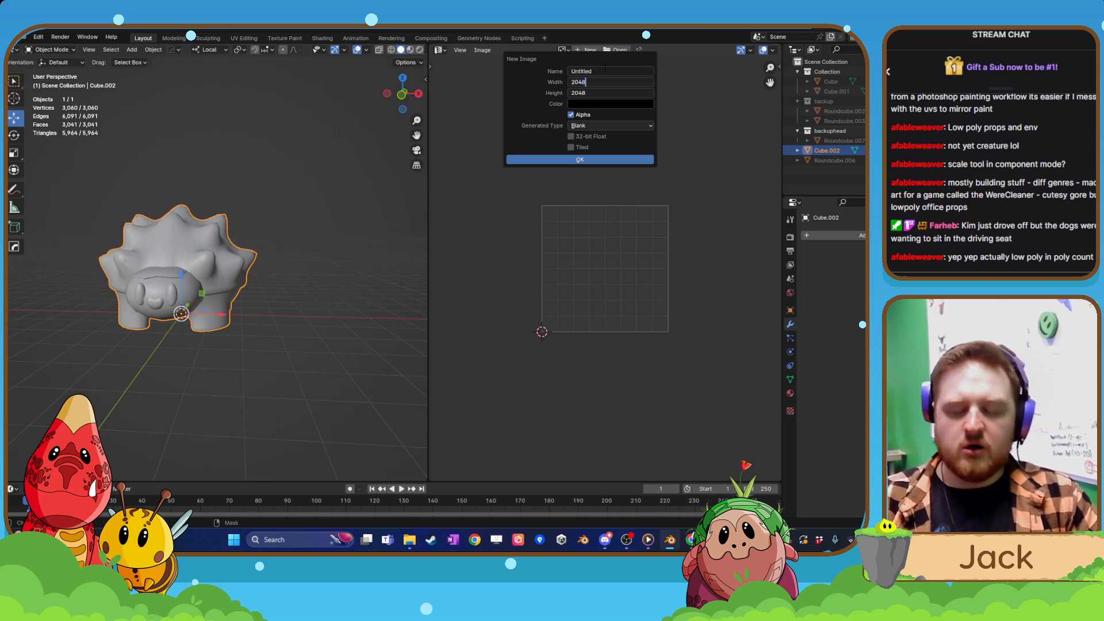
{"action": "key", "text": "Return"}
{"action": "left_click", "coordinate": [609, 70]}
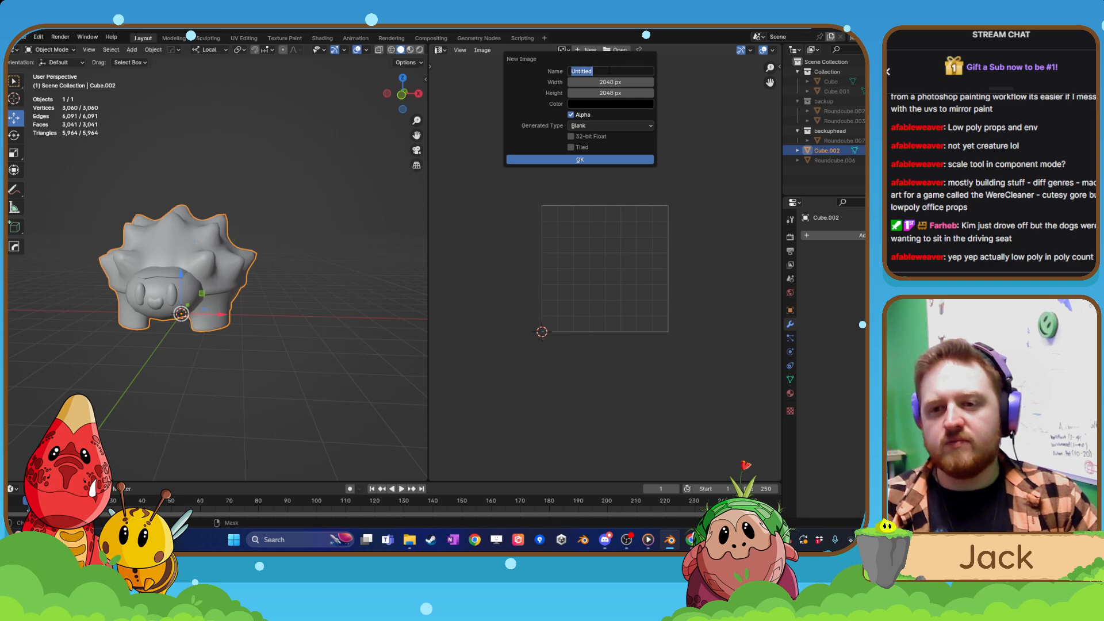
{"action": "key", "text": "BackSpace"}
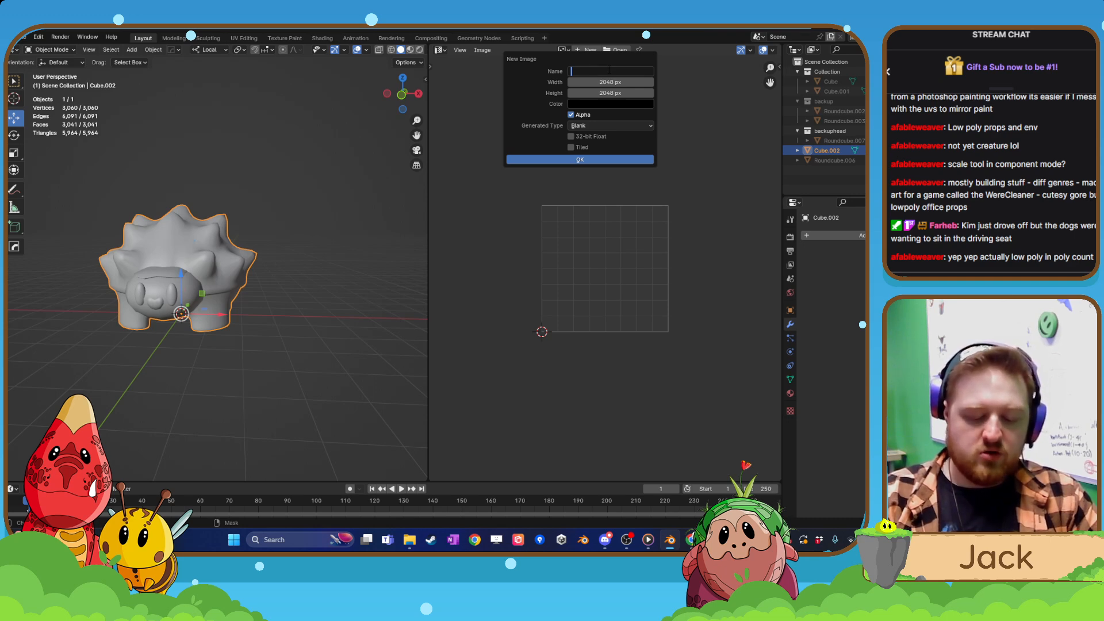
{"action": "type", "text": "Truffle"}
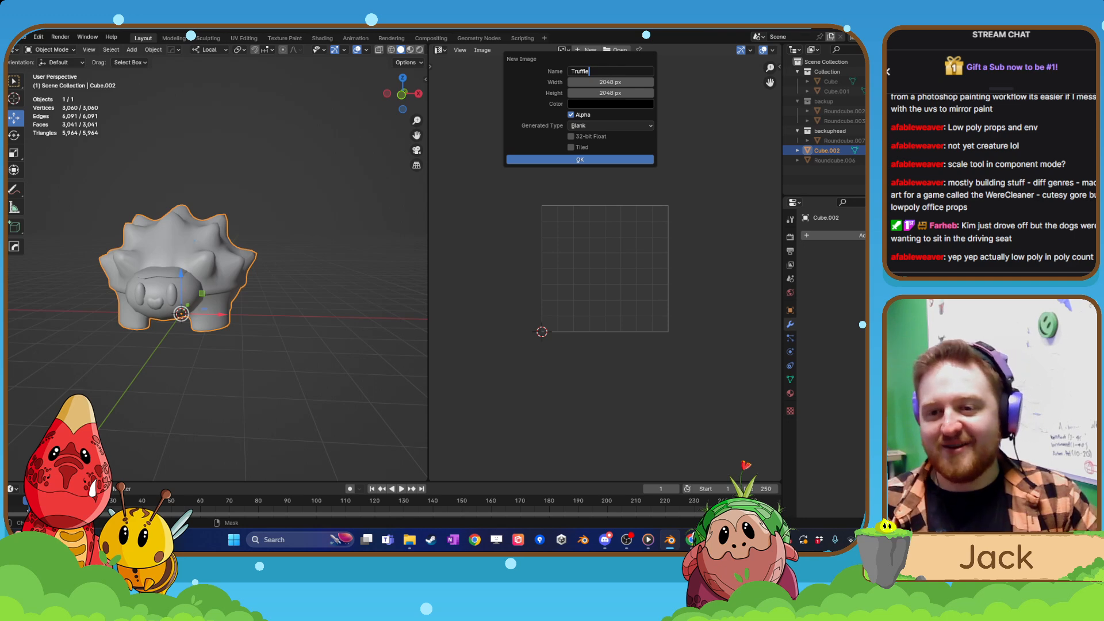
{"action": "left_click", "coordinate": [582, 159]}
Unwrap the creature's entire mesh along its marked seams in Edit Mode.
{"action": "key", "text": "Tab"}
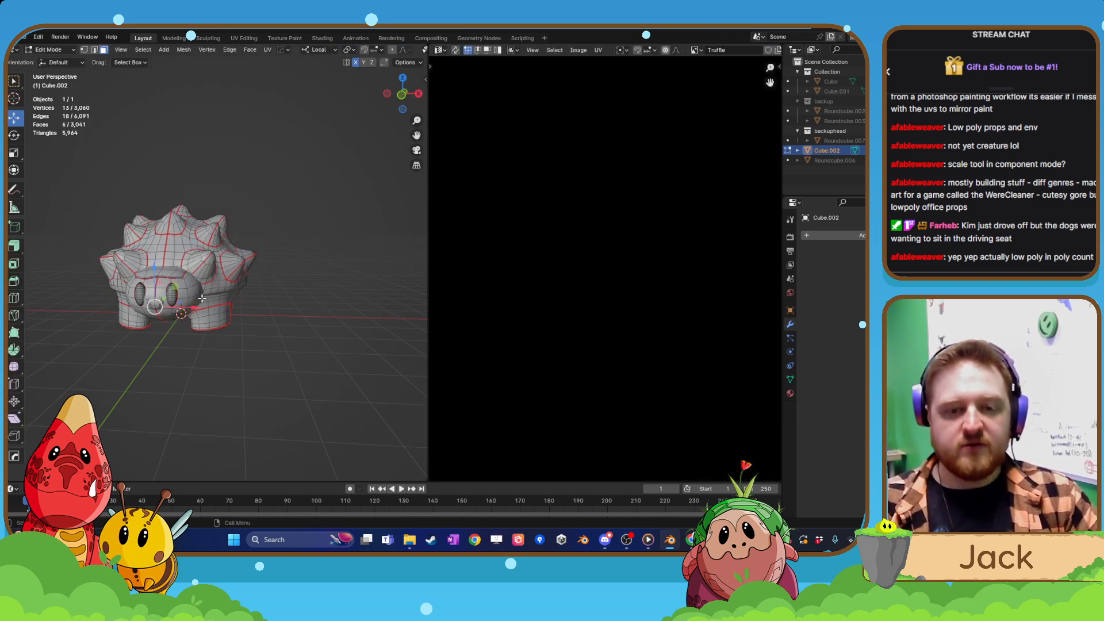
{"action": "key", "text": "a"}
{"action": "left_click", "coordinate": [268, 50]}
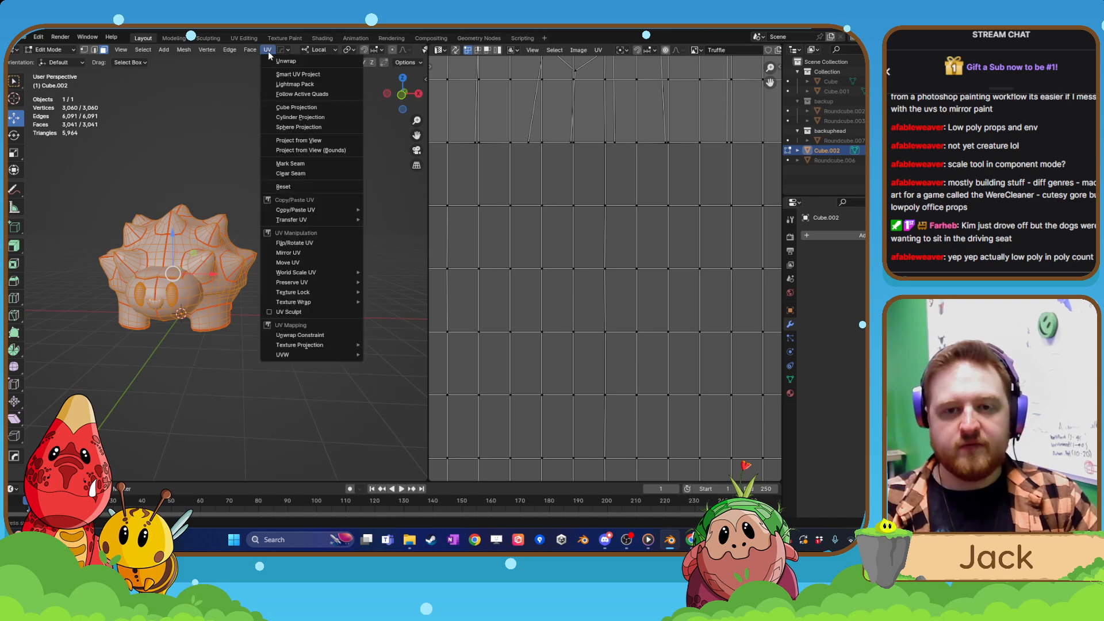
{"action": "left_click", "coordinate": [313, 60]}
{"action": "scroll", "coordinate": [478, 185], "scroll_direction": "down", "scroll_amount": 6}
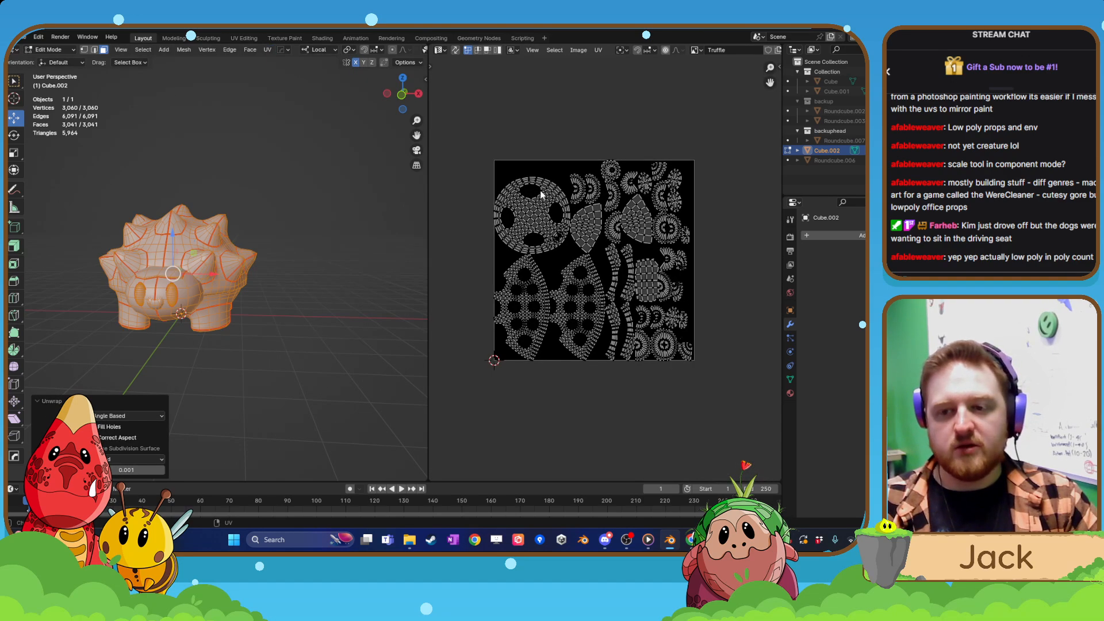
Pack the UV islands with UV-Packer, using a 2k sheet and a padding of 20.
{"action": "left_click", "coordinate": [780, 67]}
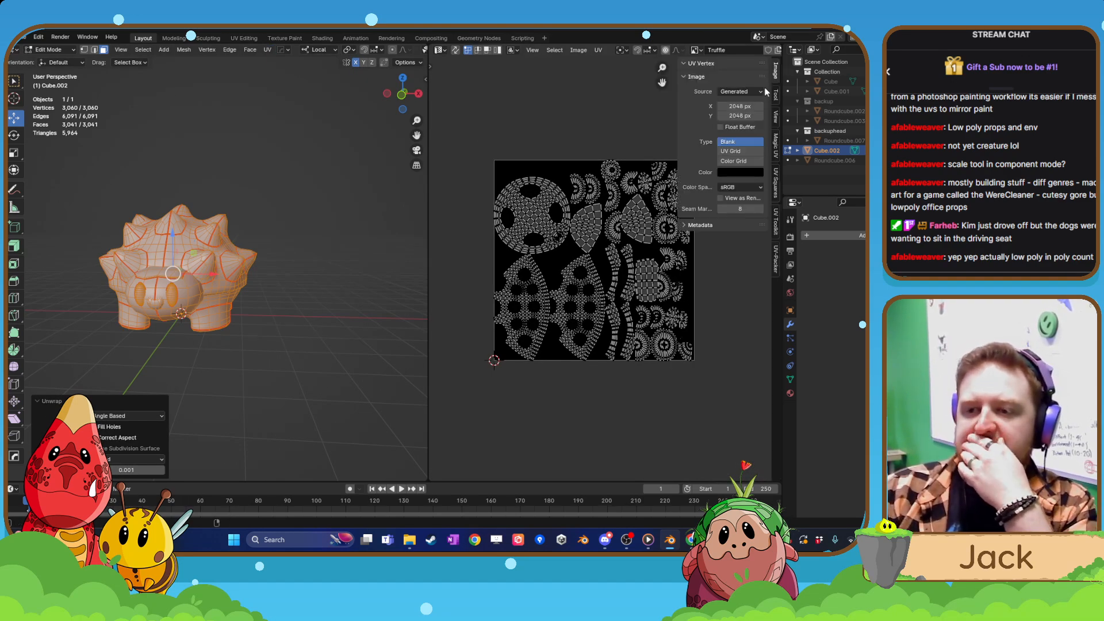
{"action": "left_click", "coordinate": [776, 261]}
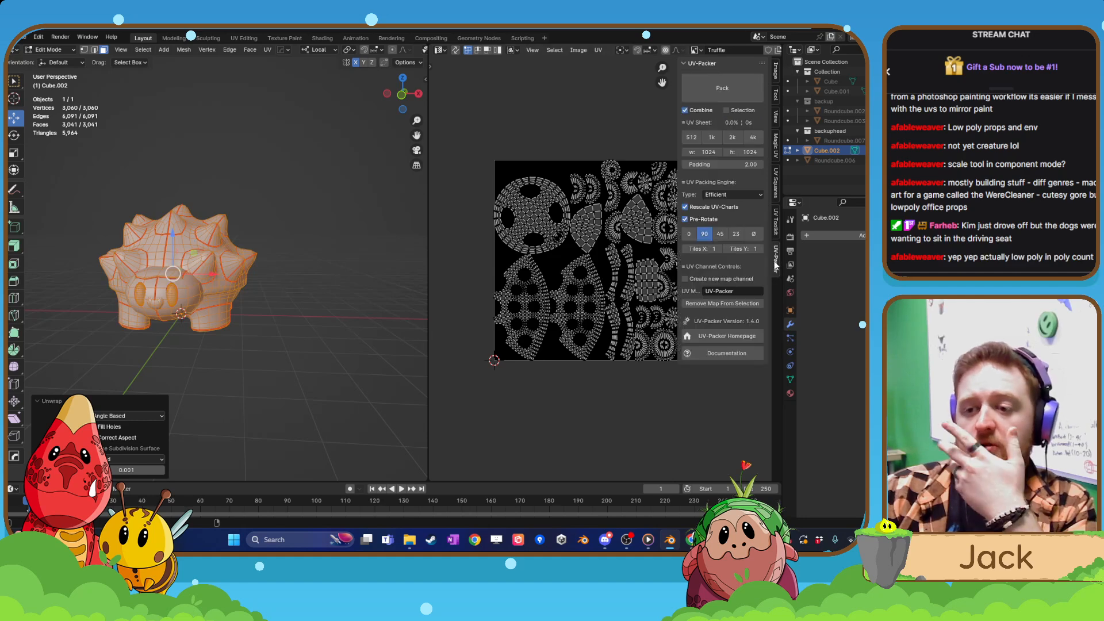
{"action": "left_click", "coordinate": [732, 137]}
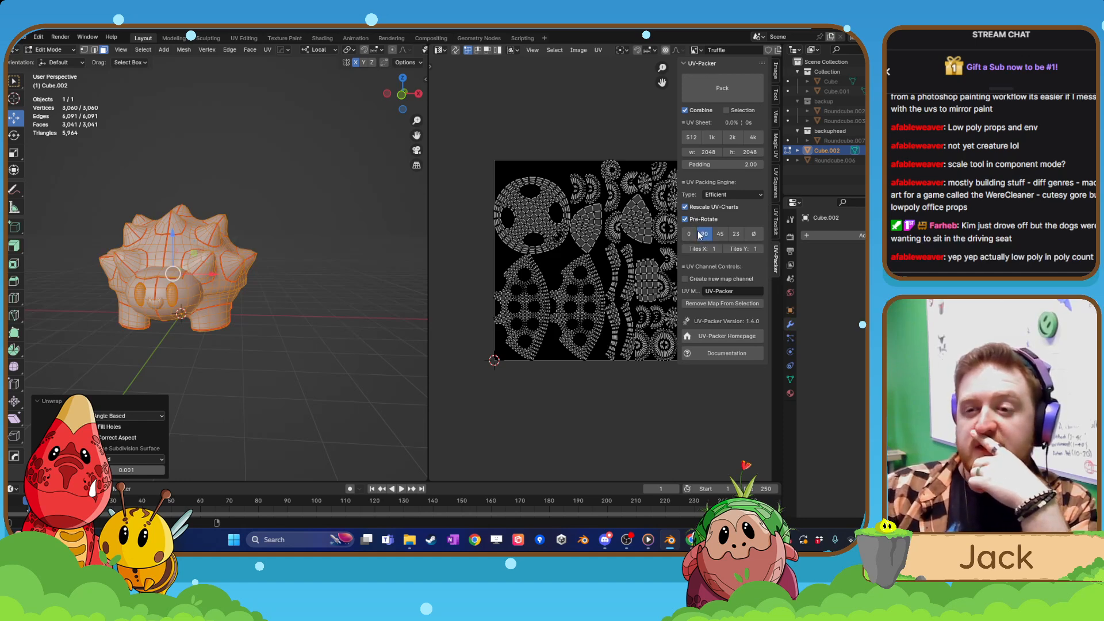
{"action": "left_click", "coordinate": [712, 167]}
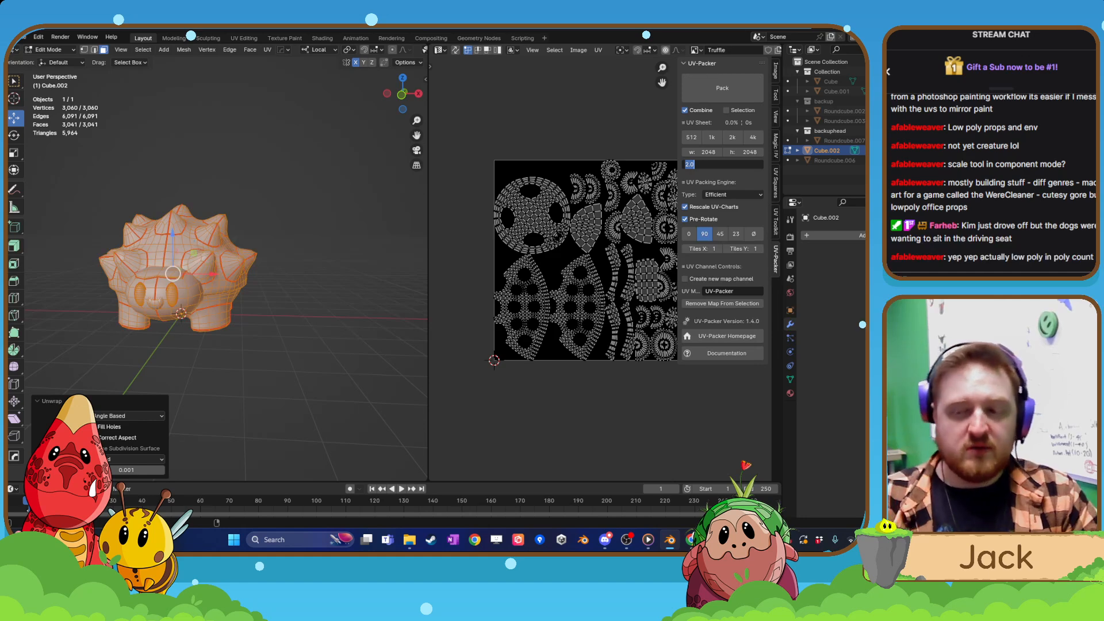
{"action": "type", "text": "2"}
{"action": "key", "text": "Return"}
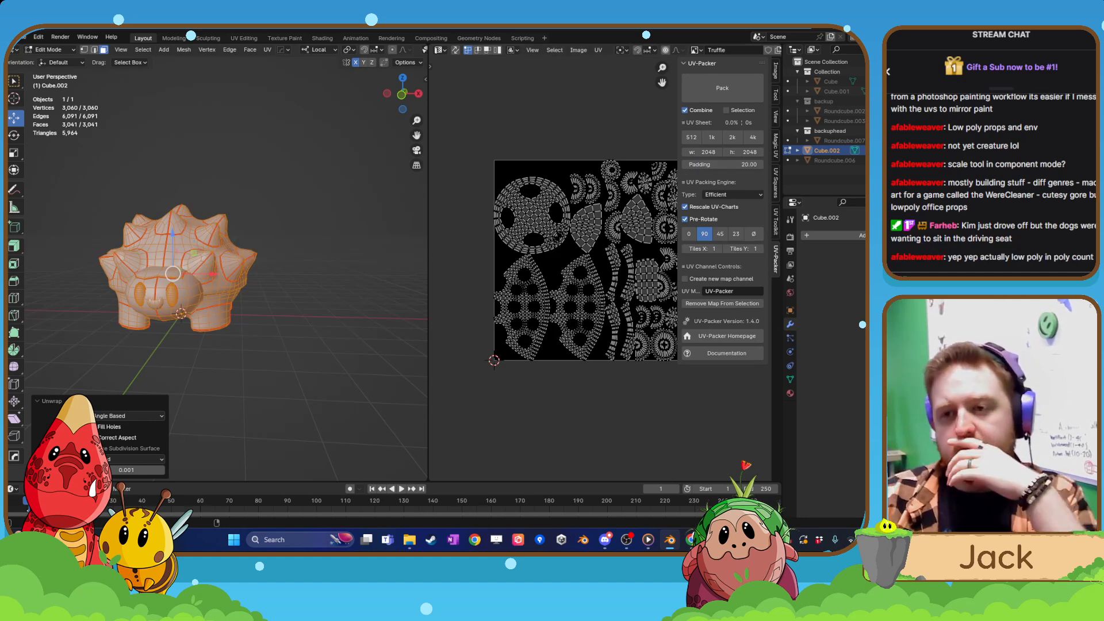
{"action": "left_click", "coordinate": [715, 80]}
{"action": "middle_click_drag", "start_coordinate": [607, 190], "coordinate": [564, 188]}
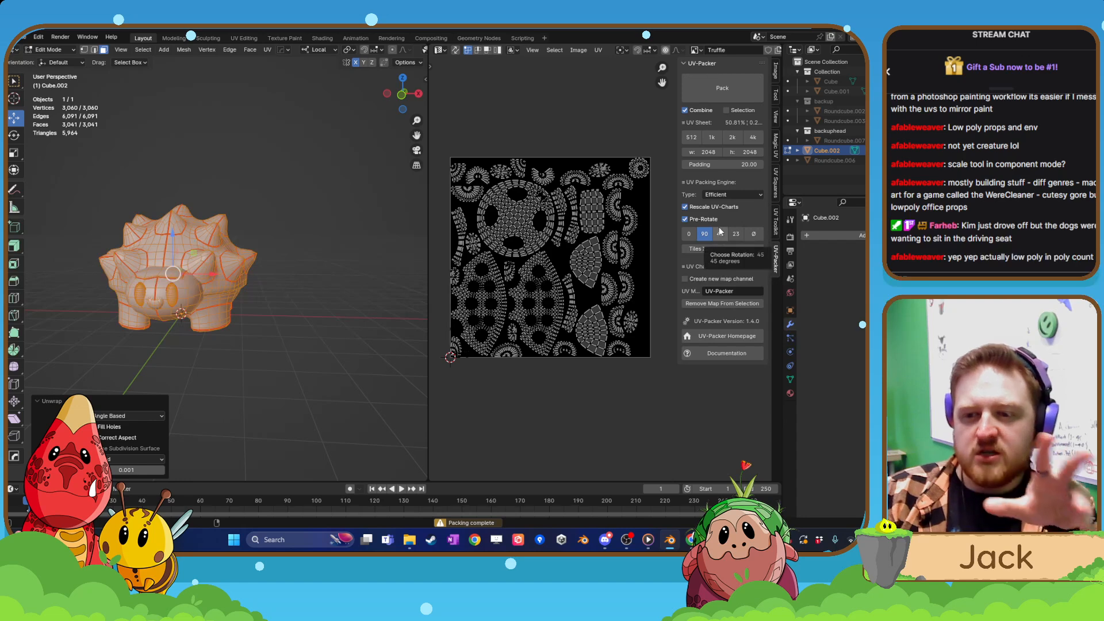
Repack the UV islands with the pre-rotation set to 45 degrees and return to Object Mode.
{"action": "left_click", "coordinate": [720, 233]}
{"action": "left_click", "coordinate": [737, 86]}
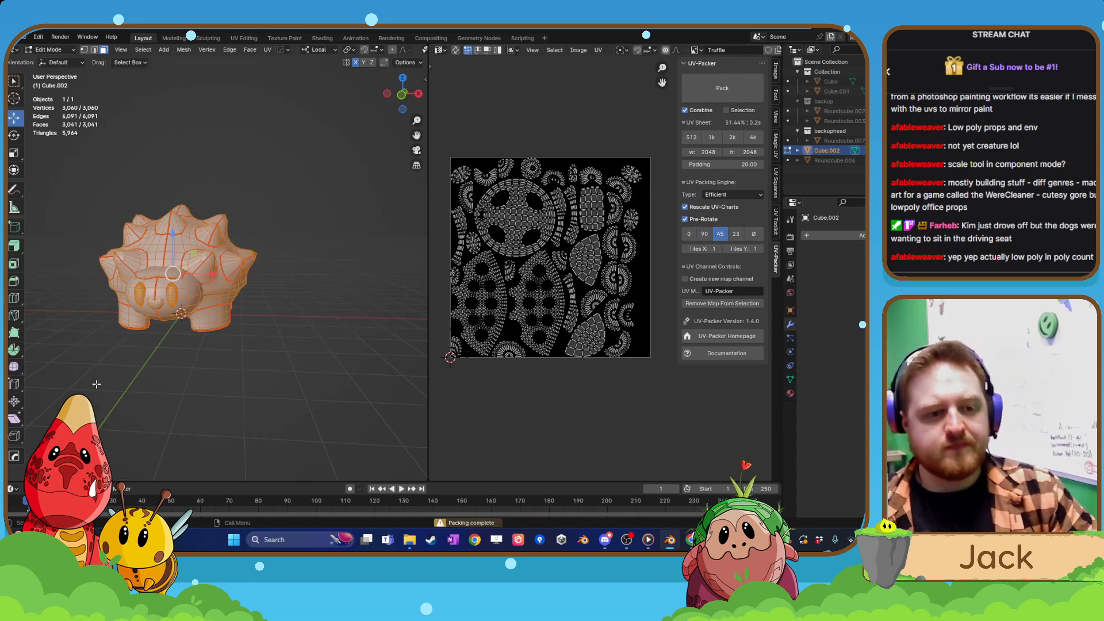
{"action": "scroll", "coordinate": [199, 341], "scroll_direction": "up", "scroll_amount": 1}
{"action": "key", "text": "Tab"}
{"action": "left_click", "coordinate": [208, 275]}
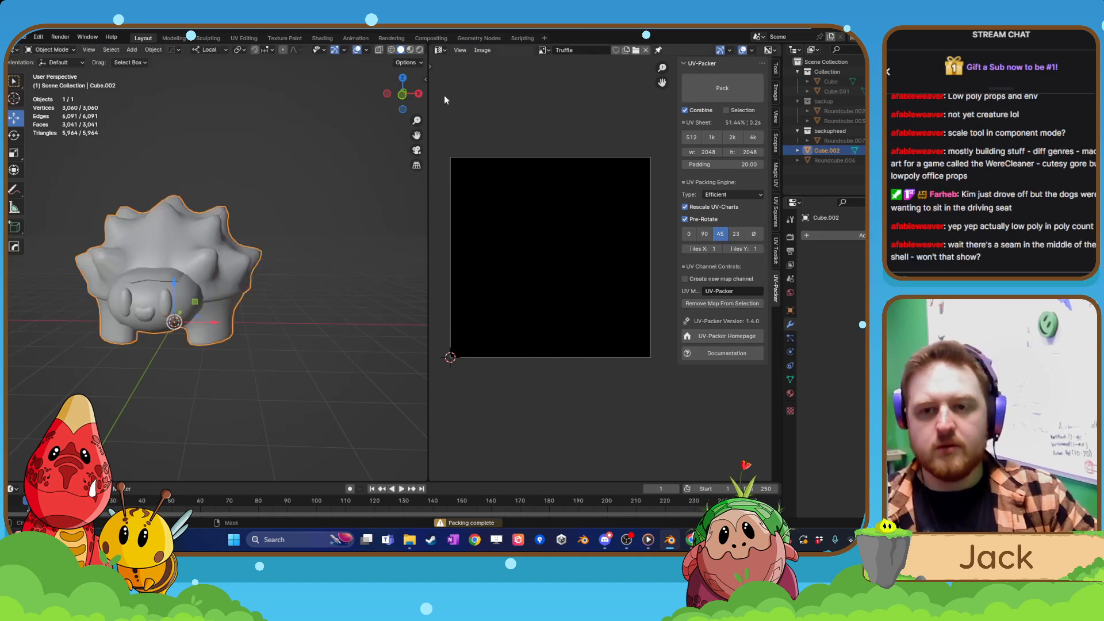
Show the 3D viewport's sidebar and examine the middle seam of the shell from behind and in front.
{"action": "key", "text": "n"}
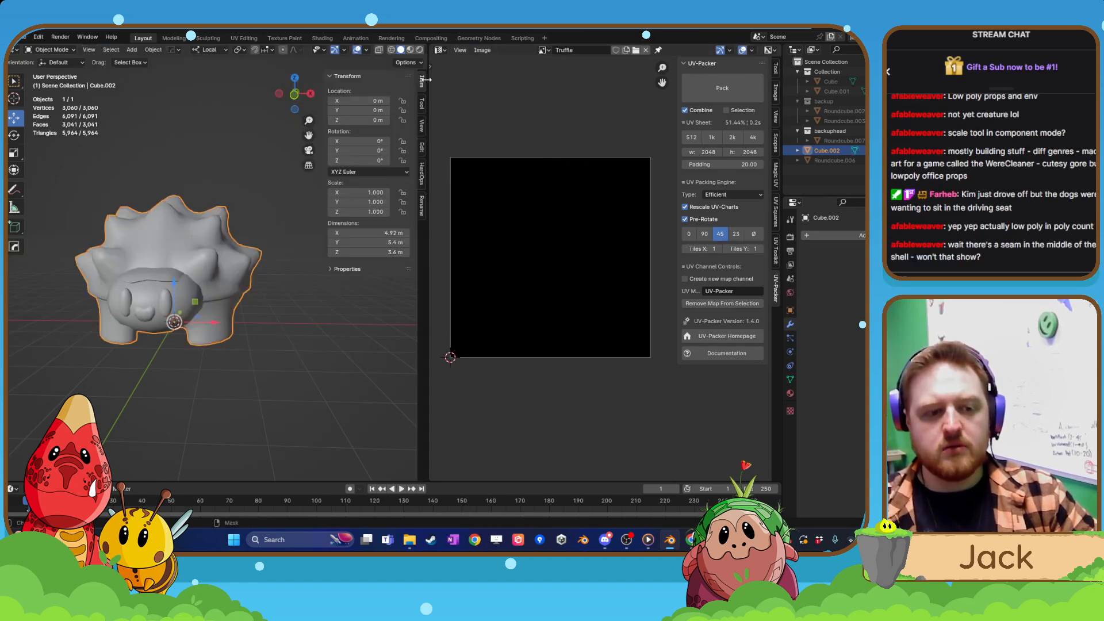
{"action": "mouse_move", "coordinate": [209, 302]}
{"action": "middle_mouse_down"}
{"action": "mouse_move", "coordinate": [230, 327]}
{"action": "mouse_move", "coordinate": [215, 367]}
{"action": "mouse_move", "coordinate": [223, 385]}
{"action": "mouse_move", "coordinate": [290, 327]}
{"action": "mouse_move", "coordinate": [318, 333]}
{"action": "mouse_move", "coordinate": [223, 289]}
{"action": "middle_mouse_up"}
{"action": "key", "text": "Tab"}
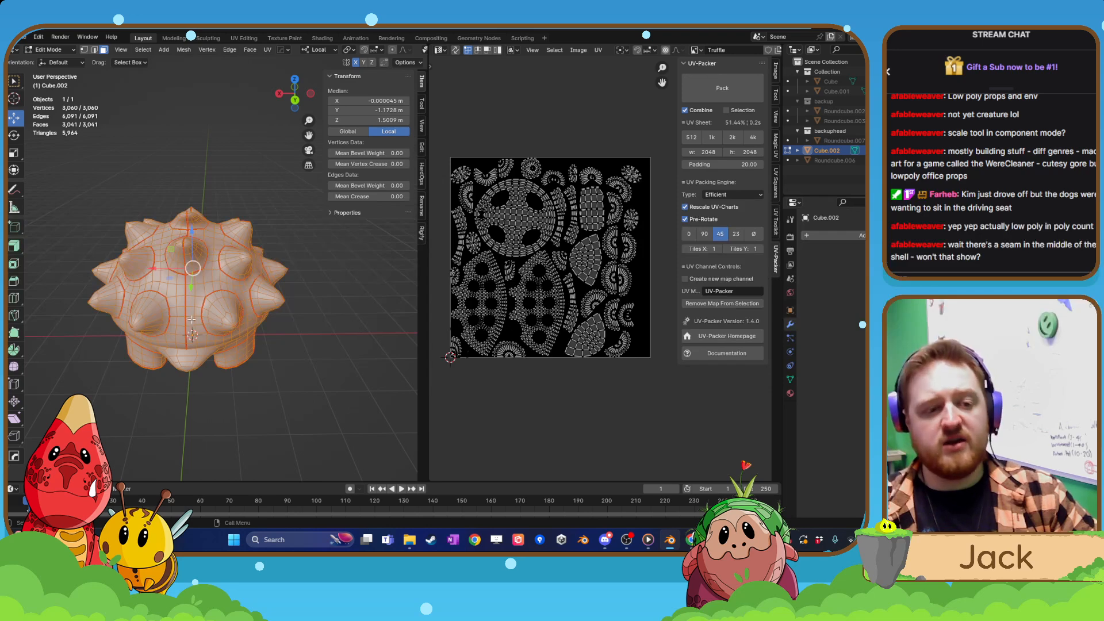
{"action": "middle_click_drag", "start_coordinate": [184, 320], "coordinate": [254, 352]}
{"action": "key", "text": "Tab"}
{"action": "left_click", "coordinate": [205, 361]}
{"action": "left_click", "coordinate": [236, 371]}
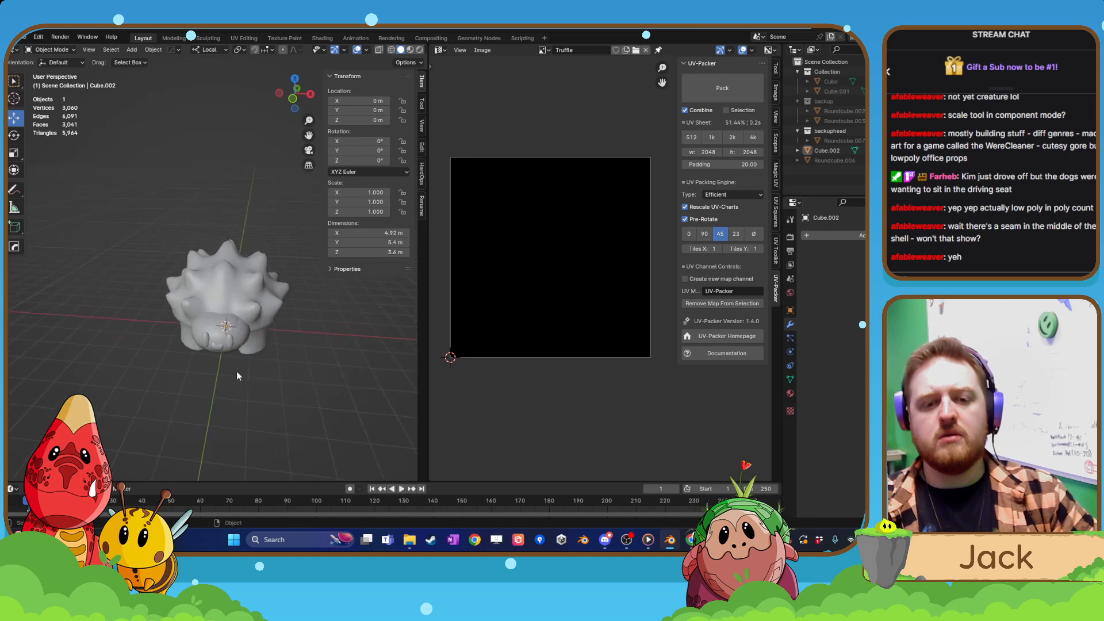
{"action": "scroll", "coordinate": [237, 371], "scroll_direction": "up", "scroll_amount": 5}
{"action": "key", "text": "Tab"}
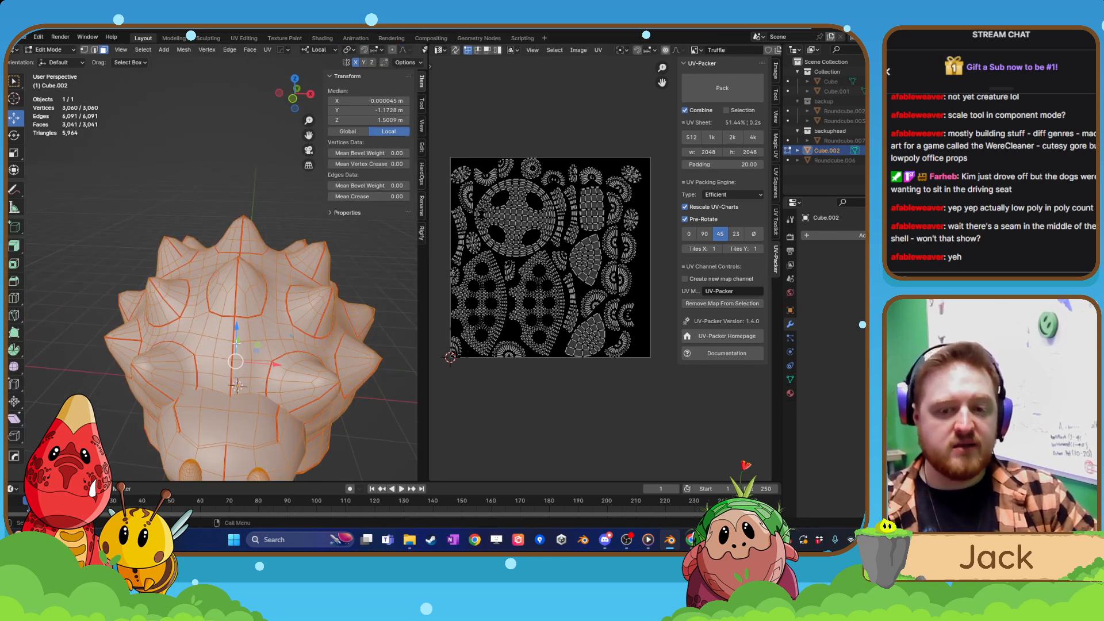
{"action": "middle_click_drag", "start_coordinate": [242, 340], "coordinate": [233, 339]}
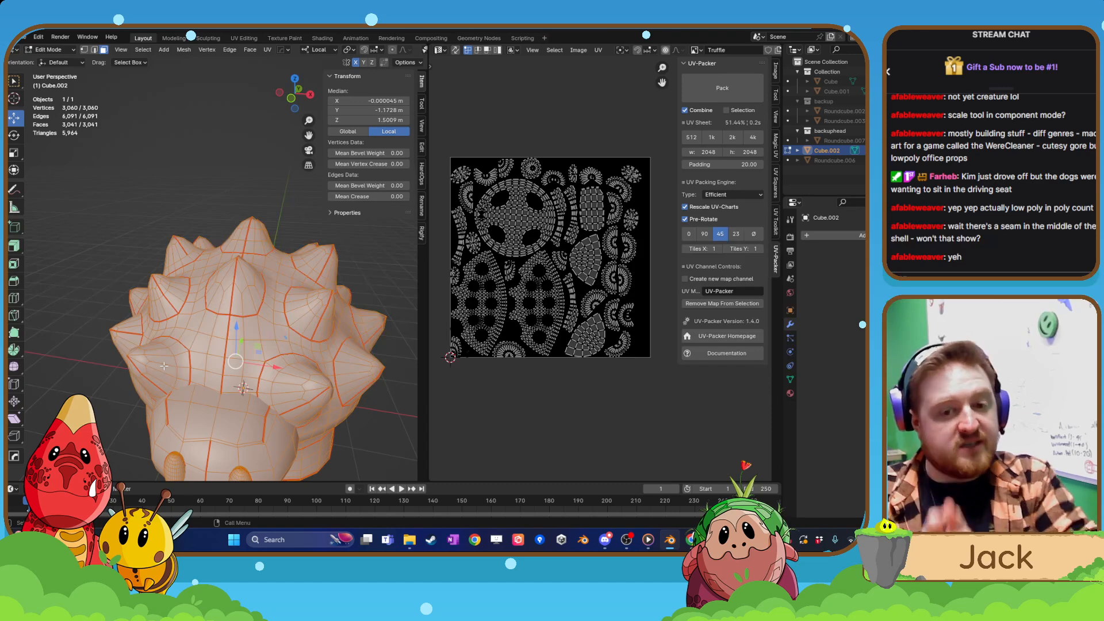
Deselect the whole mesh and compare the seams around the side spikes with the shell's surface in Object Mode.
{"action": "left_click", "coordinate": [130, 265]}
{"action": "middle_click_drag", "start_coordinate": [310, 304], "coordinate": [239, 326]}
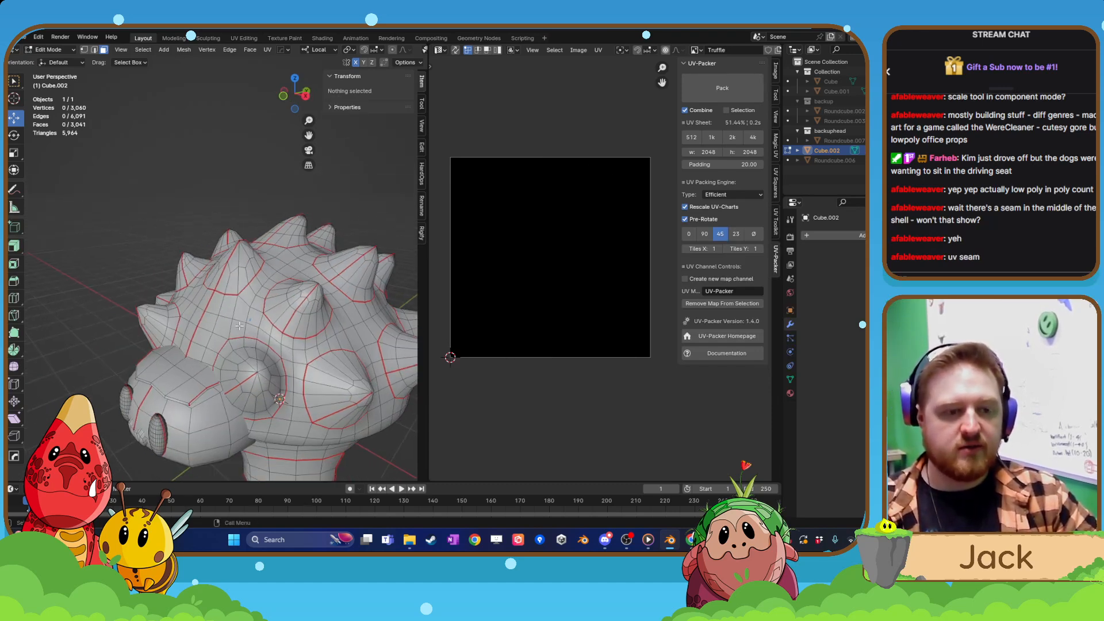
{"action": "scroll", "coordinate": [240, 326], "scroll_direction": "up", "scroll_amount": 2}
{"action": "scroll", "coordinate": [245, 376], "scroll_direction": "up", "scroll_amount": 2}
{"action": "key", "text": "Tab"}
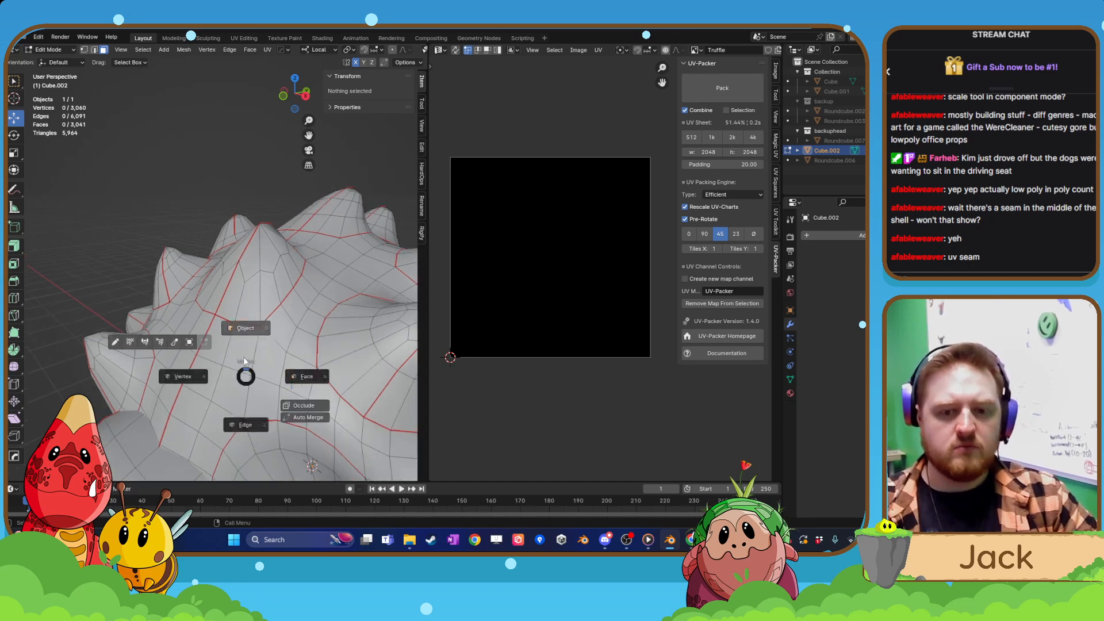
{"action": "left_click", "coordinate": [245, 328]}
{"action": "middle_click_drag", "start_coordinate": [245, 328], "coordinate": [253, 353]}
{"action": "key", "text": "Tab"}
{"action": "key", "text": "Tab"}
{"action": "left_click", "coordinate": [236, 299]}
{"action": "mouse_move", "coordinate": [236, 298]}
{"action": "middle_mouse_down"}
{"action": "mouse_move", "coordinate": [241, 343]}
{"action": "mouse_move", "coordinate": [225, 313]}
{"action": "middle_mouse_up"}
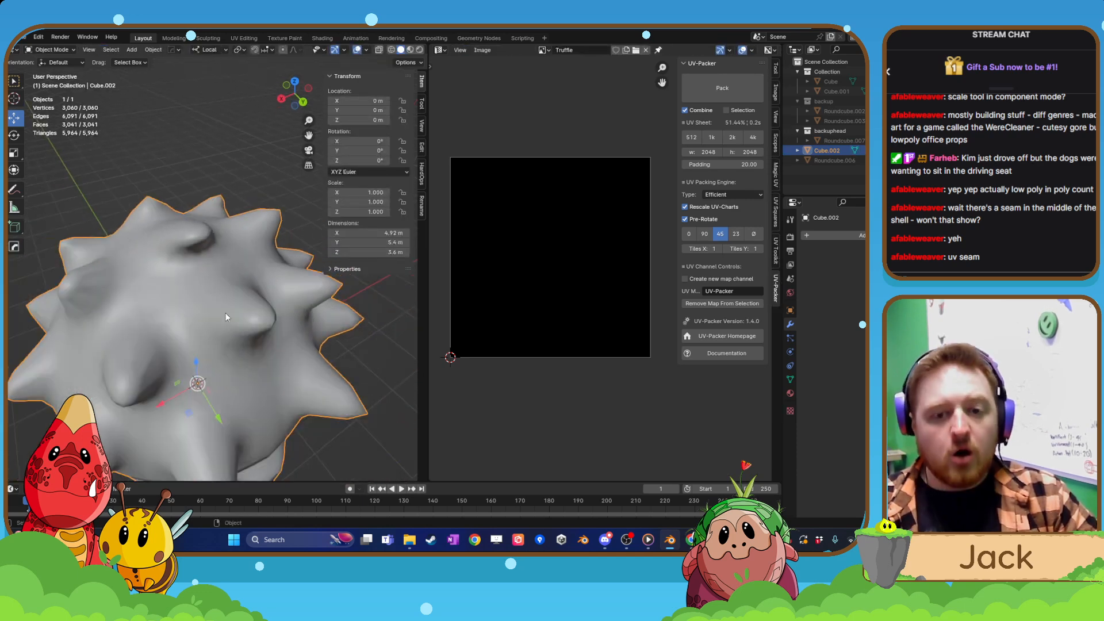
Examine the seams around the rear spikes in Edit Mode and view the whole shell again in Object Mode.
{"action": "key", "text": "Tab"}
{"action": "key", "text": "Tab"}
{"action": "left_click", "coordinate": [219, 221]}
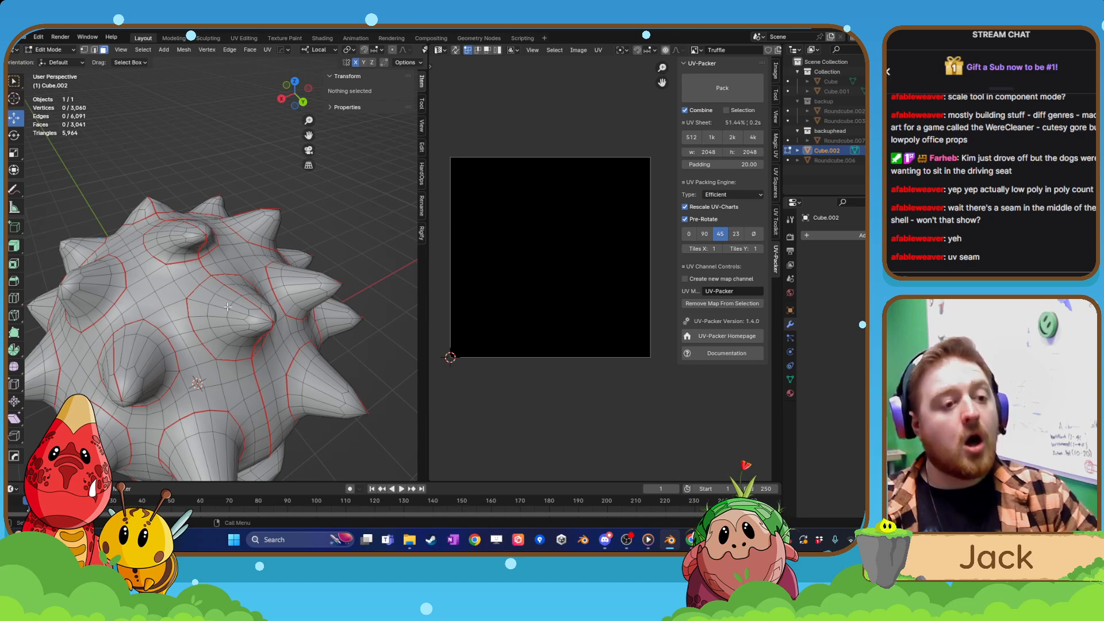
{"action": "middle_click_drag", "start_coordinate": [230, 300], "coordinate": [216, 277]}
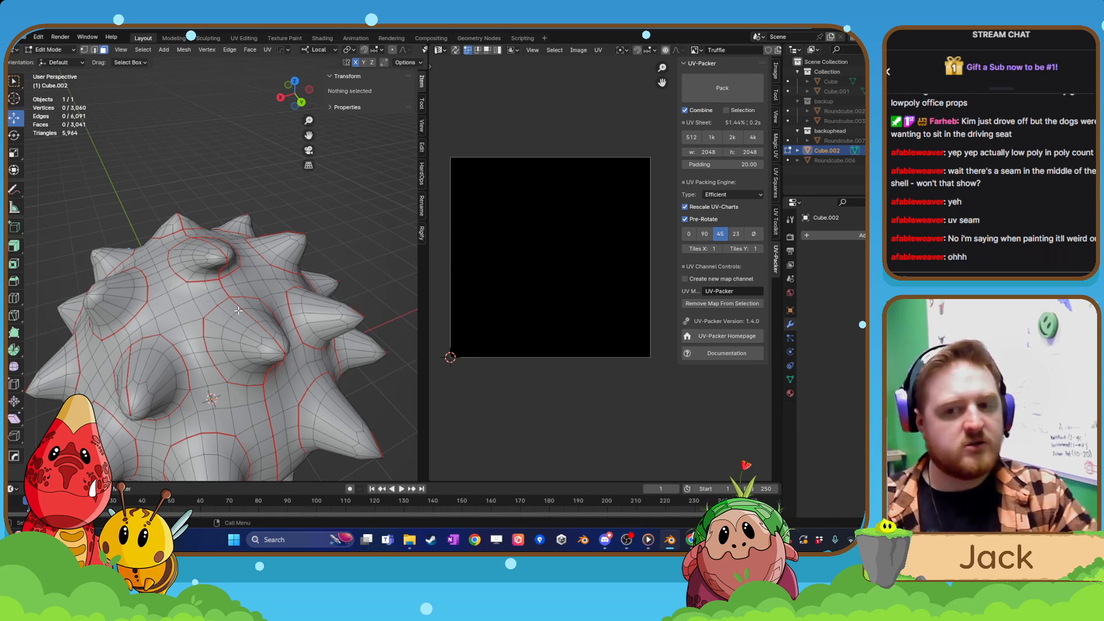
{"action": "key", "text": "ctrl+Tab"}
{"action": "left_click", "coordinate": [221, 255]}
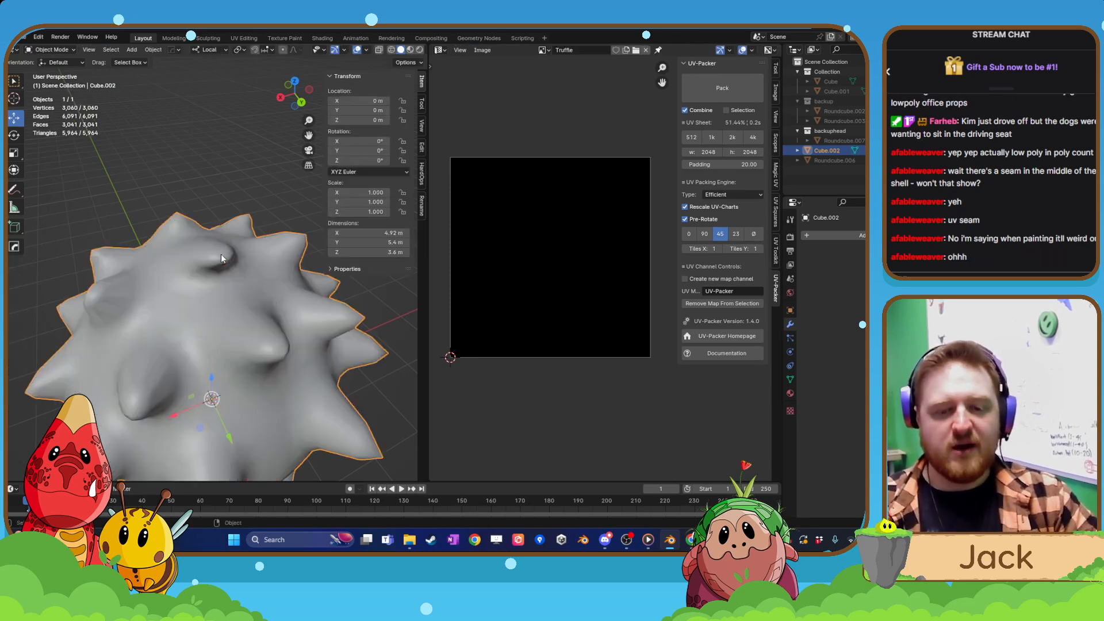
{"action": "middle_click_drag", "start_coordinate": [222, 278], "coordinate": [271, 298]}
{"action": "scroll", "coordinate": [211, 306], "scroll_direction": "down", "scroll_amount": 3}
Isolate the creature in Local View, select its whole mesh in Edit Mode and repack its UVs with Pre-Rotate off.
{"action": "key", "text": "KP_Divide"}
{"action": "key", "text": "Tab"}
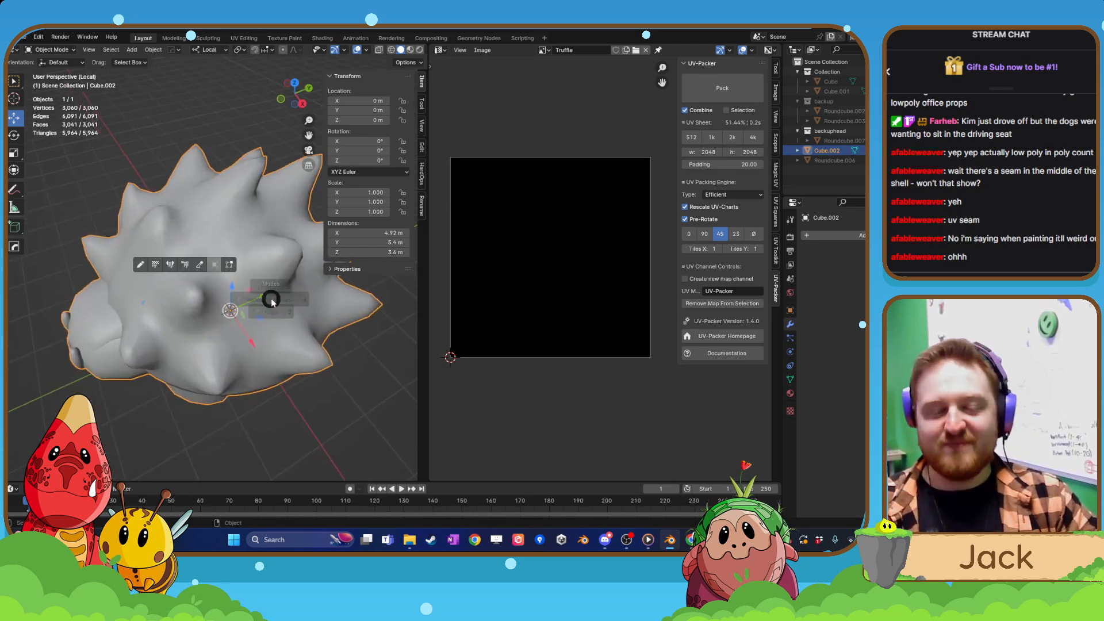
{"action": "left_click", "coordinate": [271, 264]}
{"action": "key", "text": "a"}
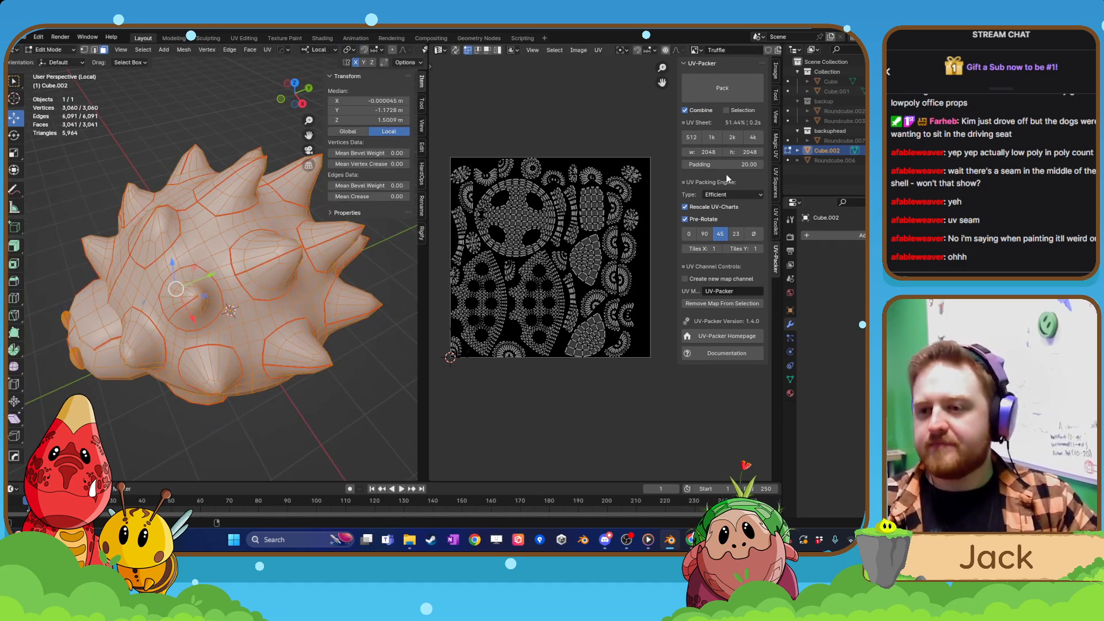
{"action": "left_click", "coordinate": [686, 220]}
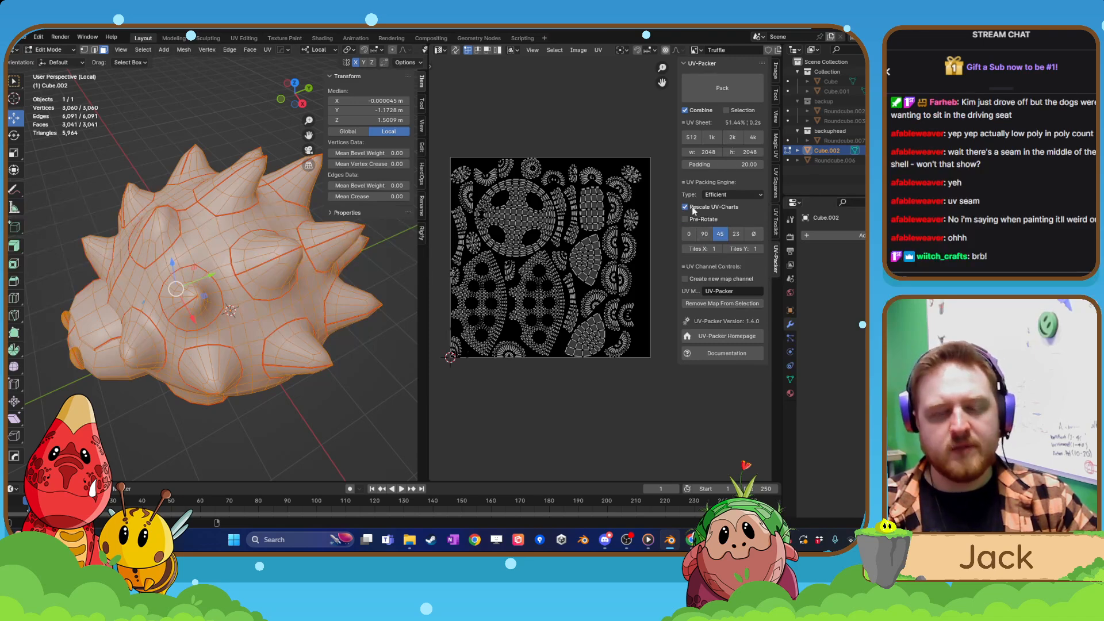
{"action": "left_click", "coordinate": [725, 89]}
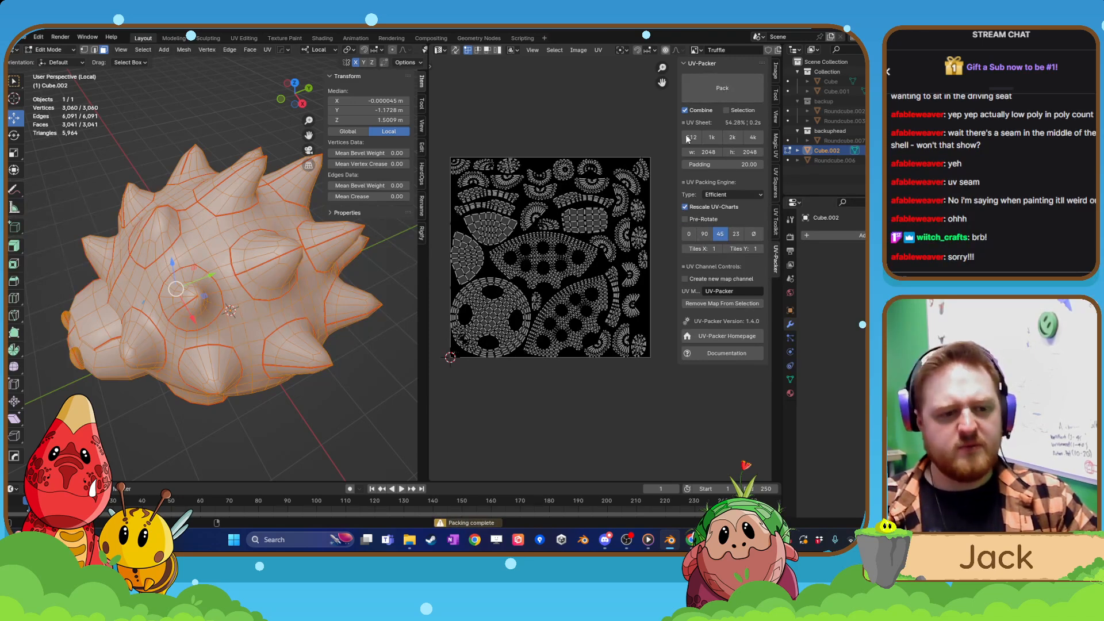
Scale all UV islands down slightly so they sit inside the texture's border, and deselect them.
{"action": "key", "text": "a"}
{"action": "scroll", "coordinate": [599, 259], "scroll_direction": "up", "scroll_amount": 1}
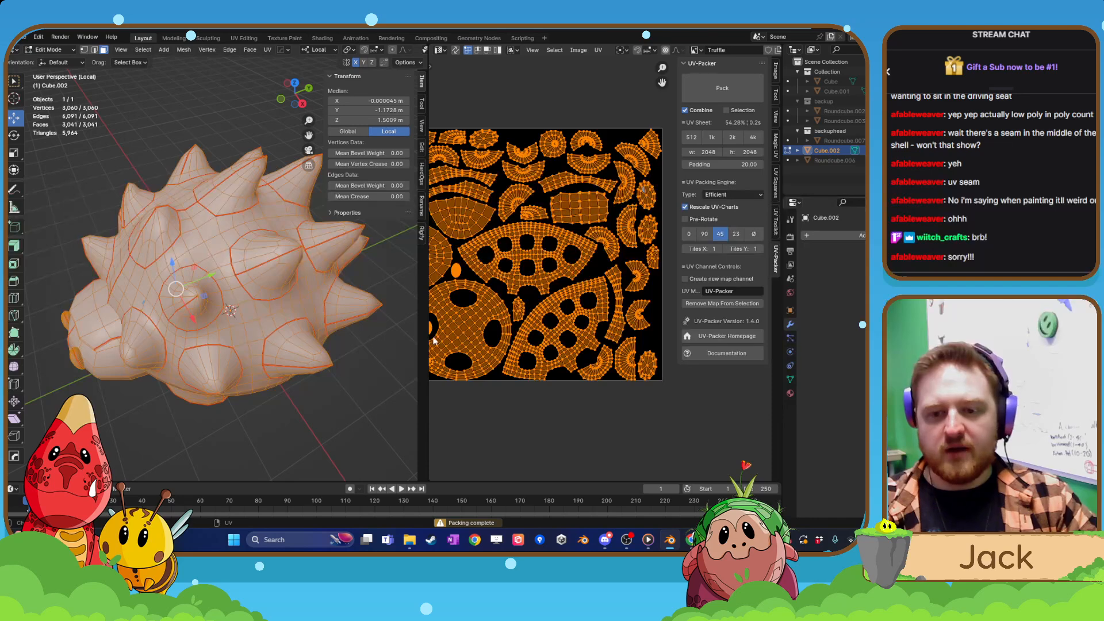
{"action": "left_click_drag", "start_coordinate": [428, 339], "coordinate": [356, 339]}
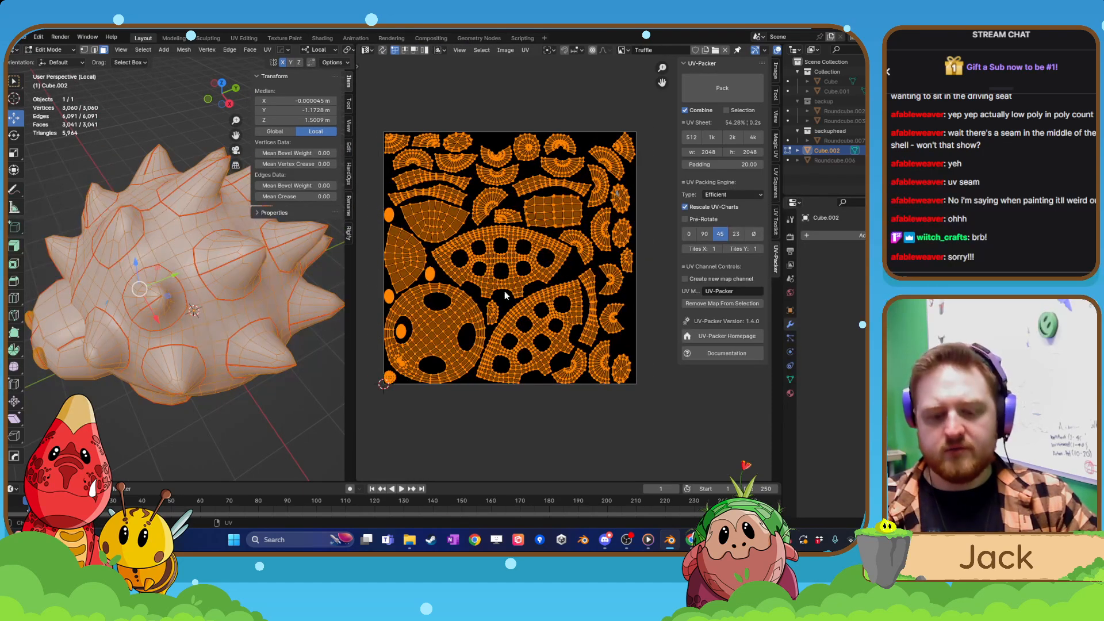
{"action": "key", "text": "s"}
{"action": "left_click", "coordinate": [484, 440]}
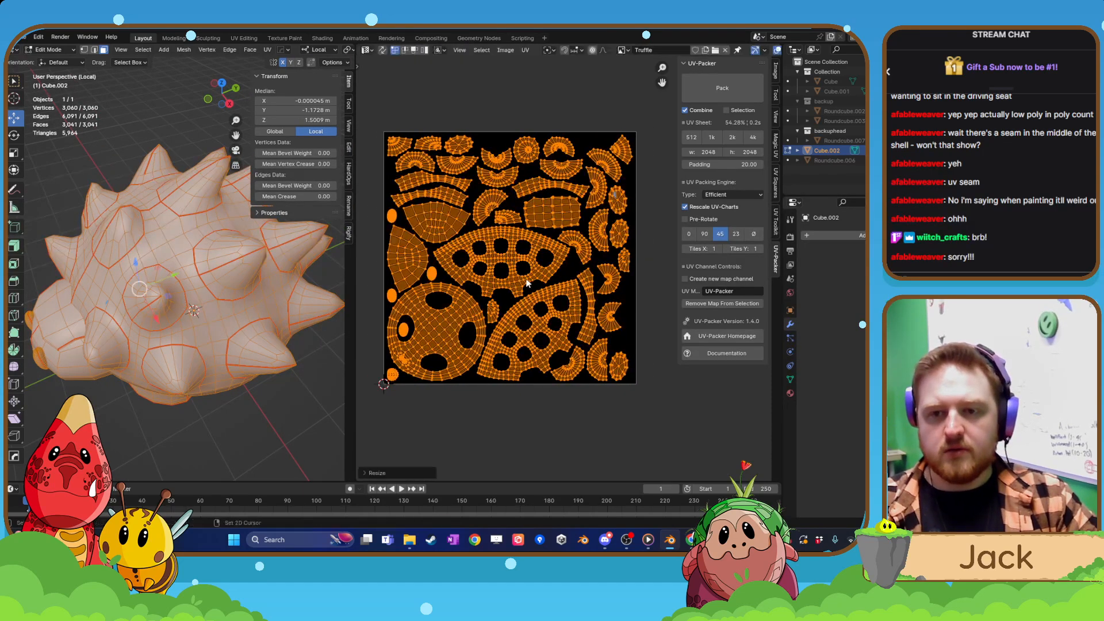
{"action": "left_click", "coordinate": [484, 440]}
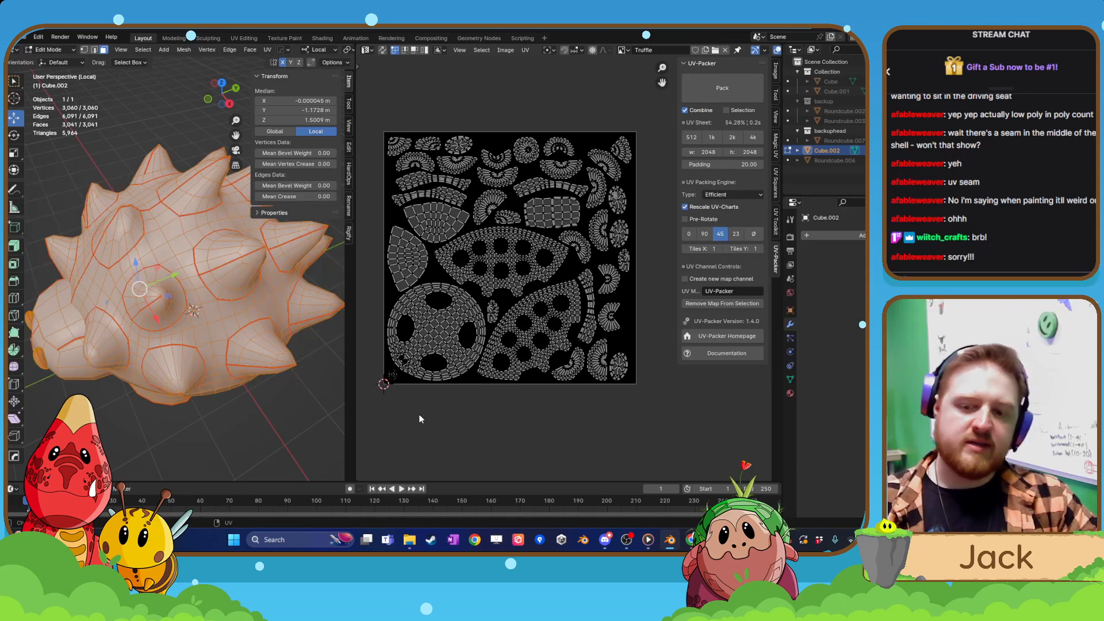
Widen the 3D viewport and show the whole creature in Object Mode outside Local View.
{"action": "left_click_drag", "start_coordinate": [349, 412], "coordinate": [378, 416]}
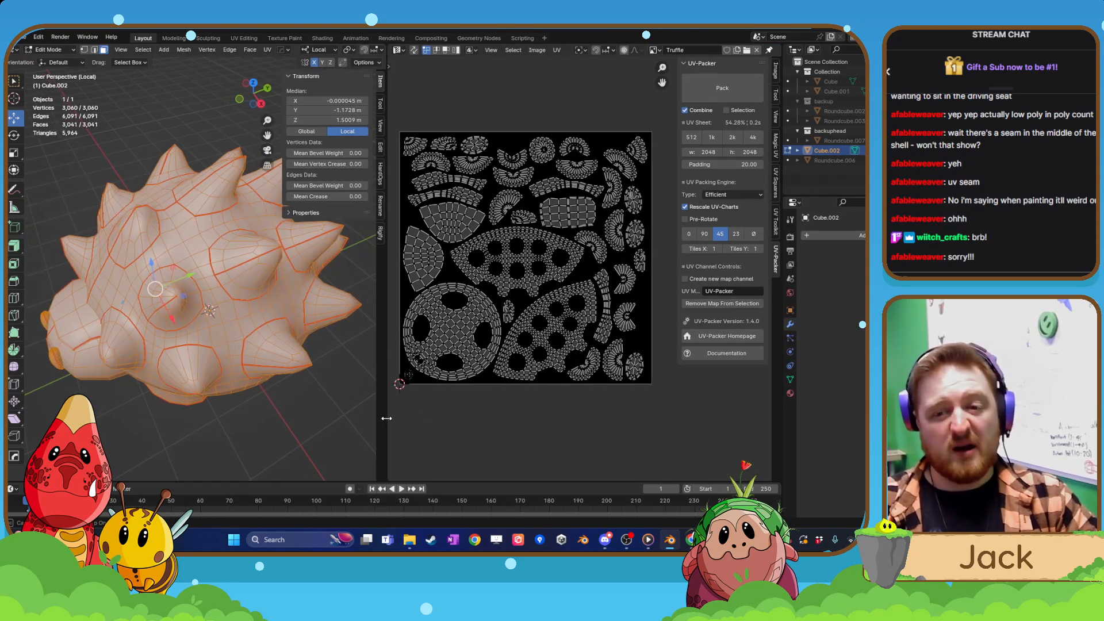
{"action": "left_click_drag", "start_coordinate": [378, 416], "coordinate": [497, 414]}
{"action": "key", "text": "Tab"}
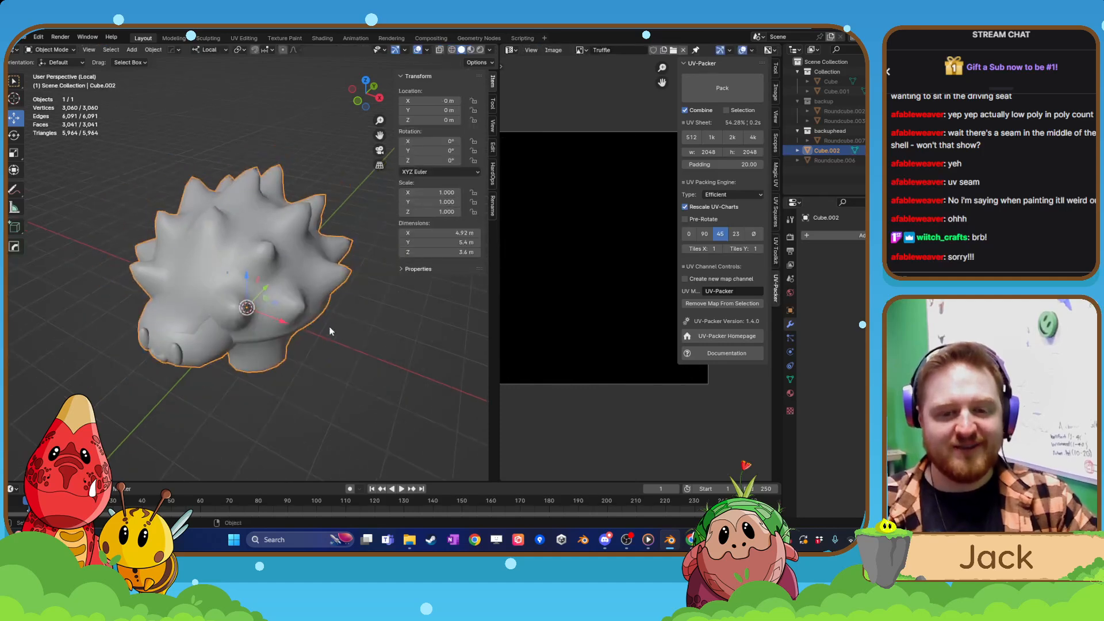
{"action": "middle_click_drag", "start_coordinate": [245, 307], "coordinate": [257, 296]}
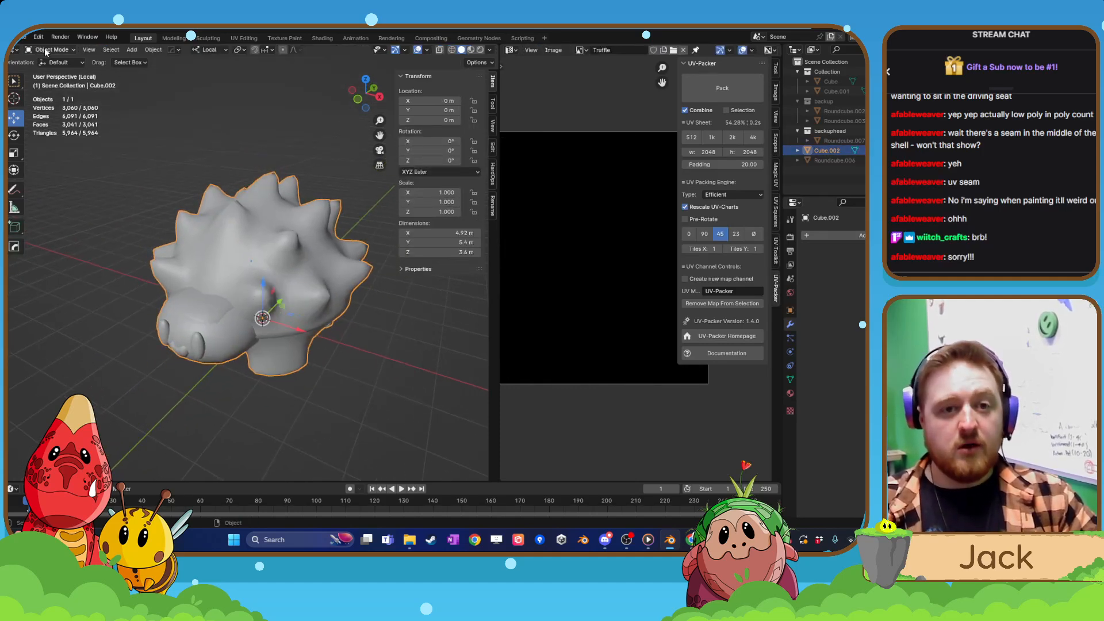
Save the Blender scene as Truffle.blend.
{"action": "left_click", "coordinate": [23, 38]}
{"action": "left_click", "coordinate": [85, 137]}
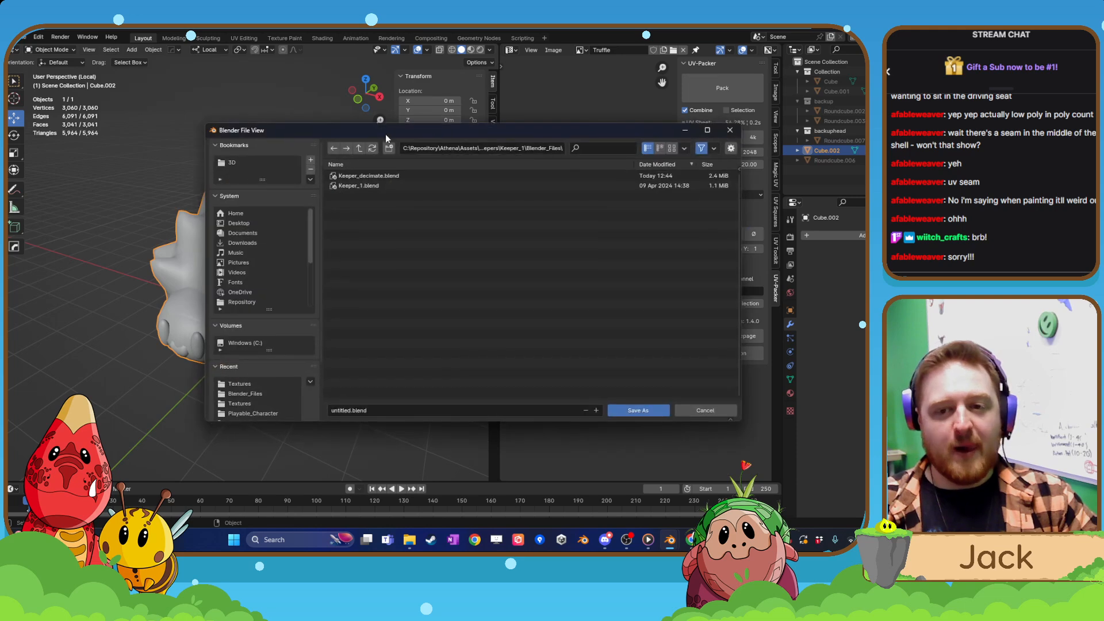
{"action": "key", "text": "Escape"}
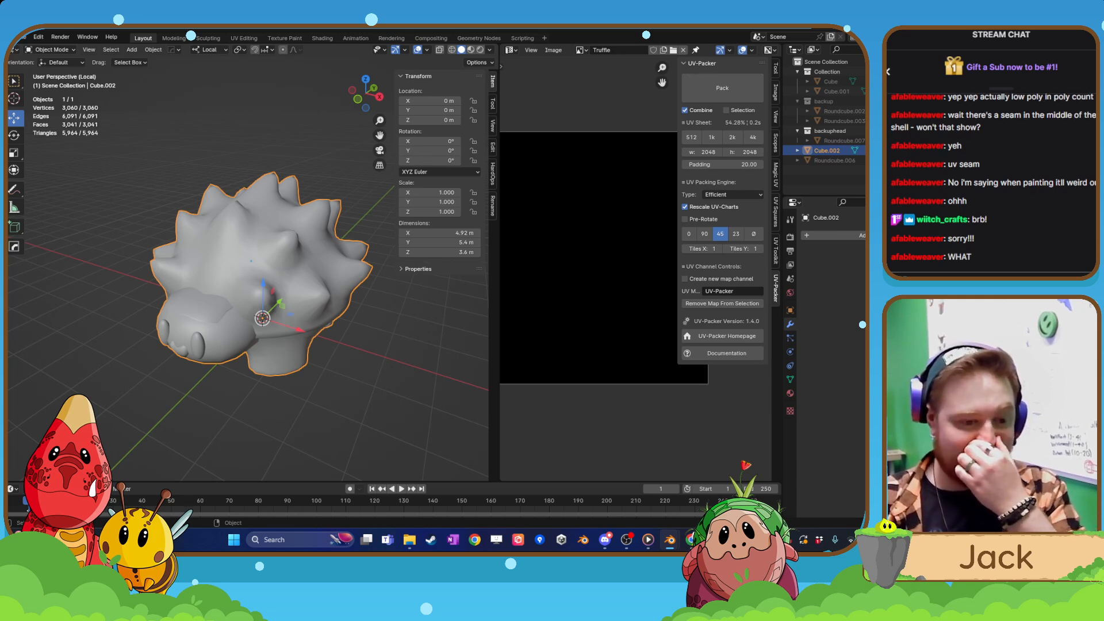
{"action": "key", "text": "ctrl+s"}
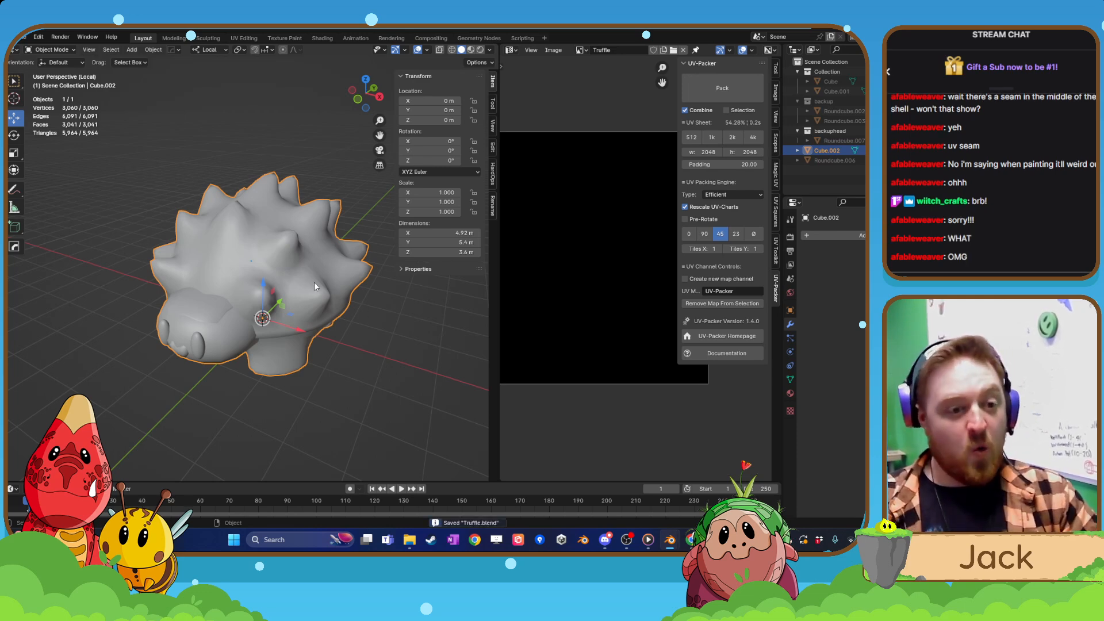
Export the creature from Object Mode as Truffle.fbx and save the Blender file again.
{"action": "middle_click_drag", "start_coordinate": [314, 282], "coordinate": [320, 268]}
{"action": "key", "text": "Tab"}
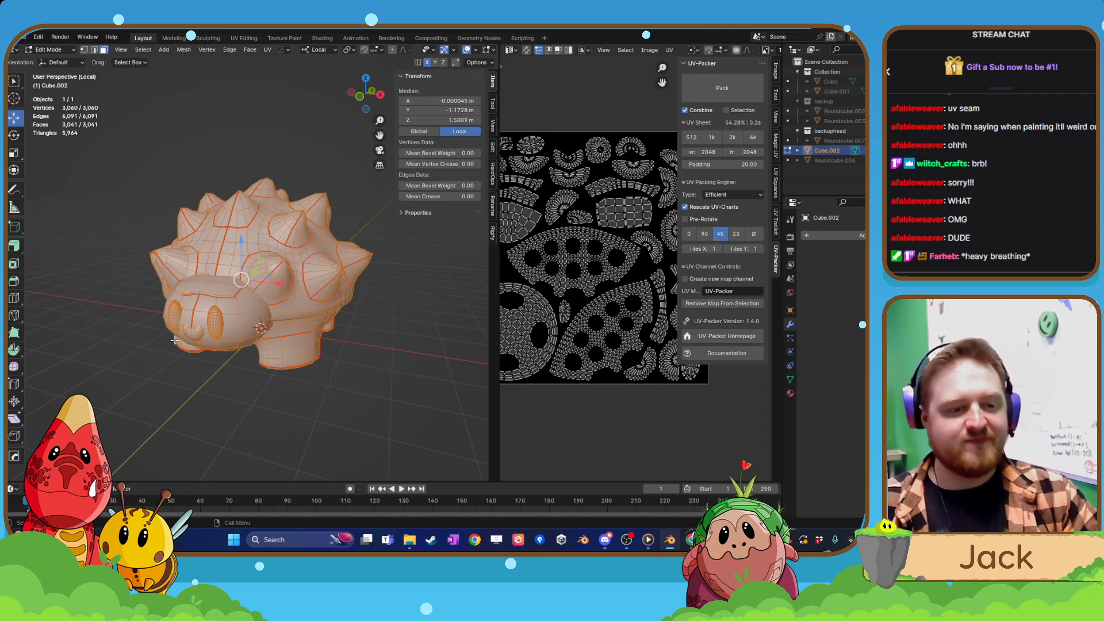
{"action": "key", "text": "Tab"}
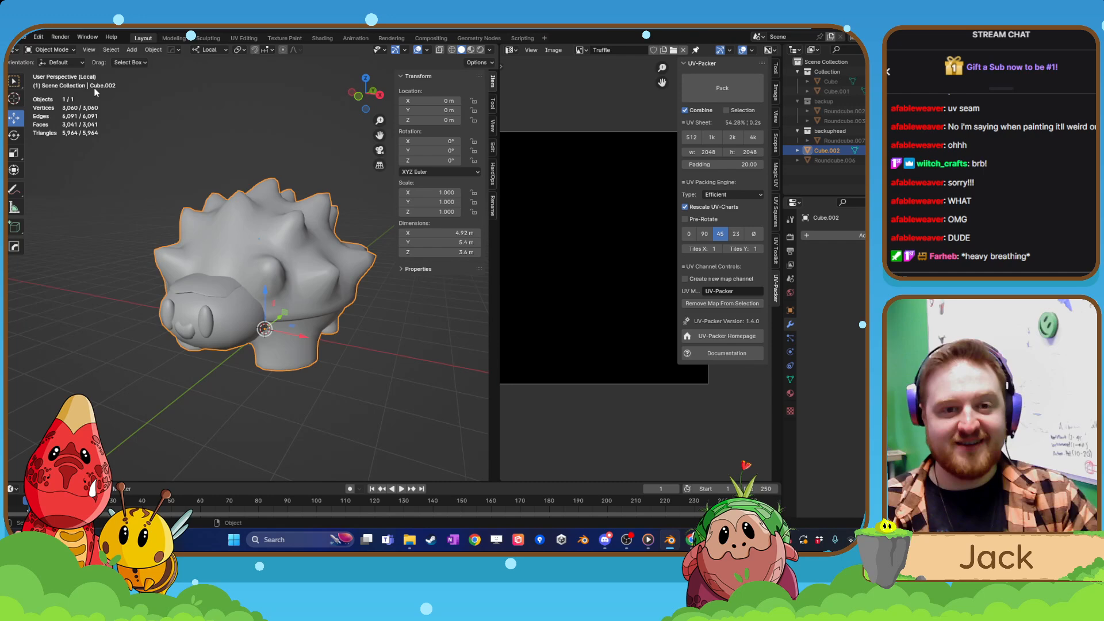
{"action": "left_click", "coordinate": [23, 37]}
{"action": "mouse_move", "coordinate": [51, 190]}
{"action": "left_click", "coordinate": [202, 275]}
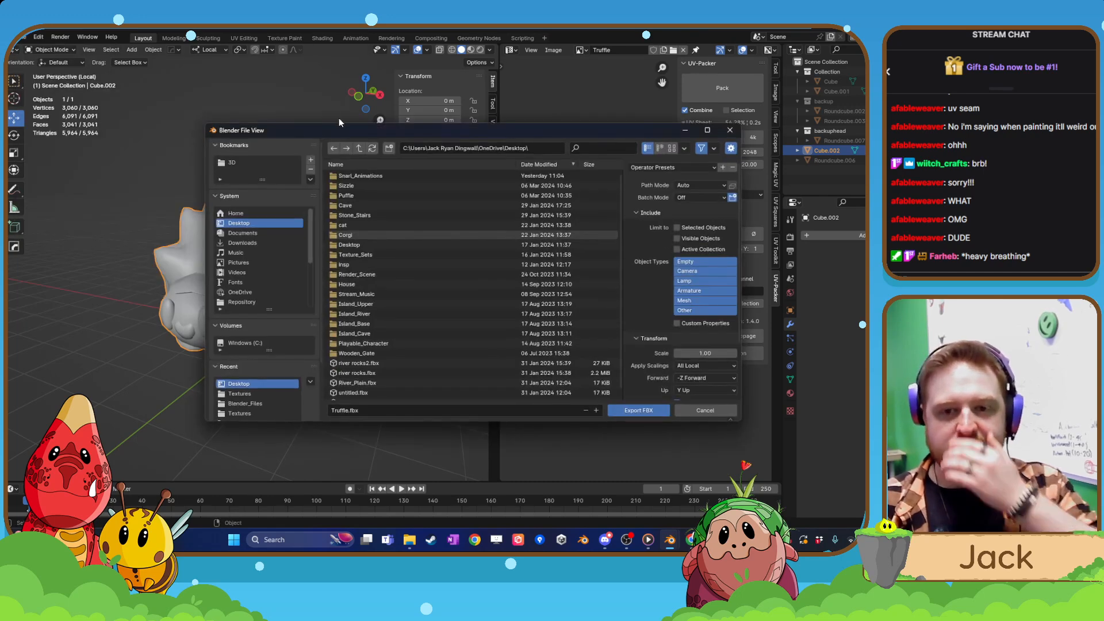
{"action": "key", "text": "Return"}
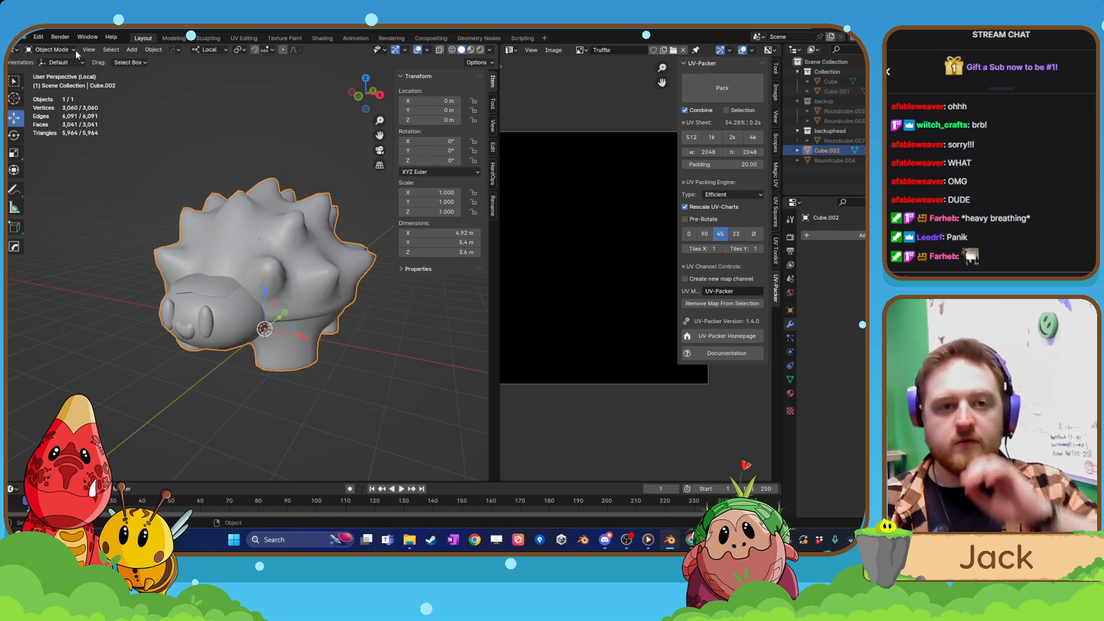
{"action": "left_click", "coordinate": [24, 39]}
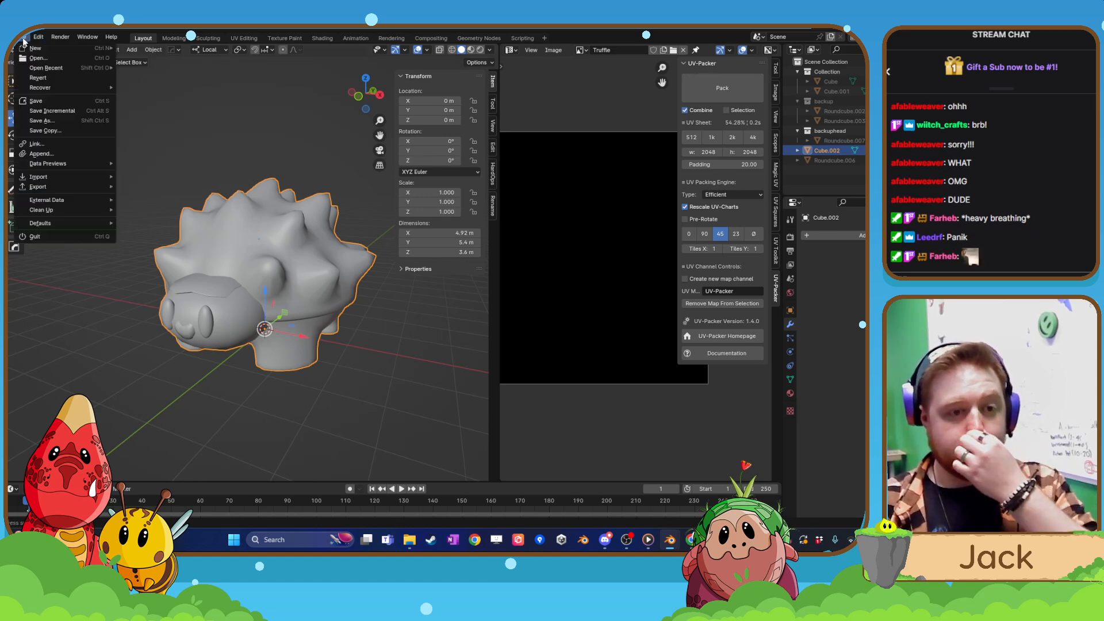
{"action": "left_click", "coordinate": [46, 100]}
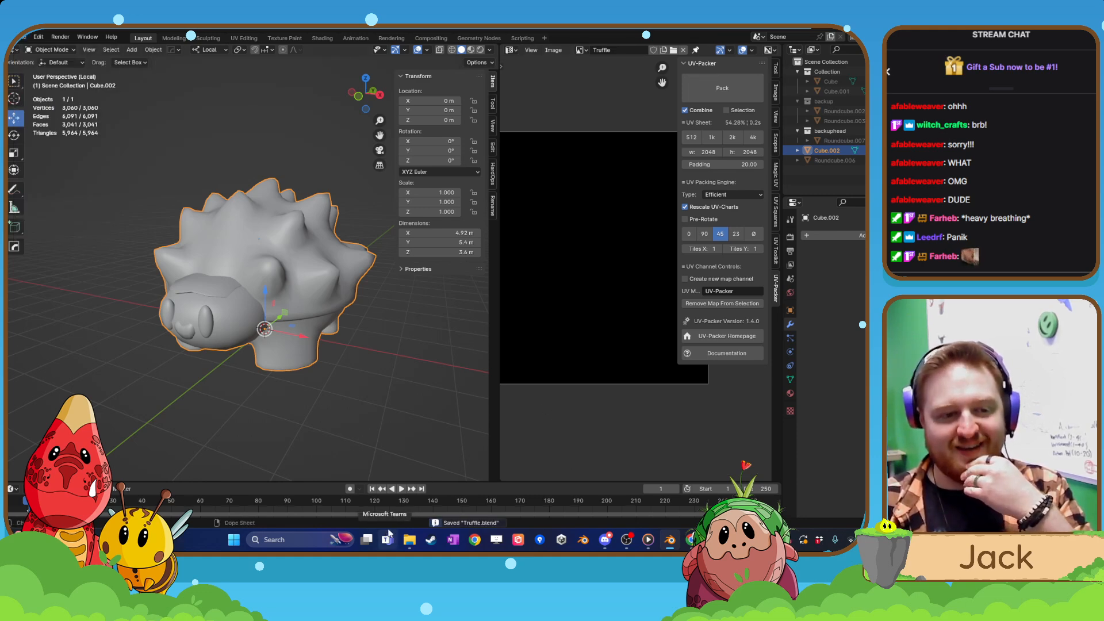
Switch to Steam to launch Adobe Substance 3D Painter, and close Painter's home screen.
{"action": "left_click", "coordinate": [436, 539]}
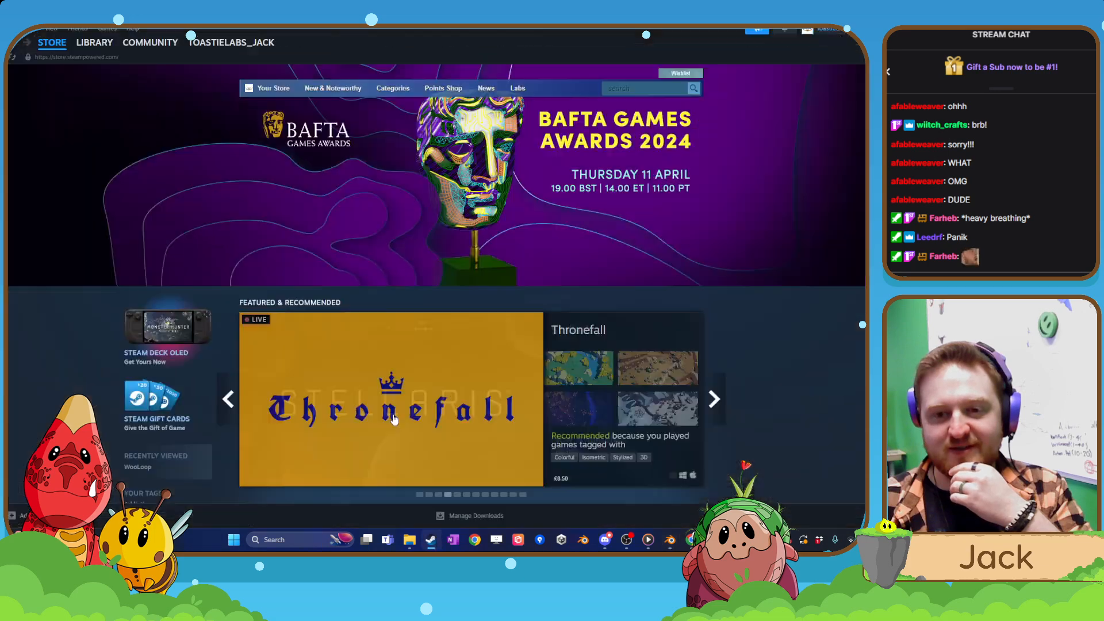
{"action": "left_click_drag", "start_coordinate": [446, 35], "coordinate": [5, 86]}
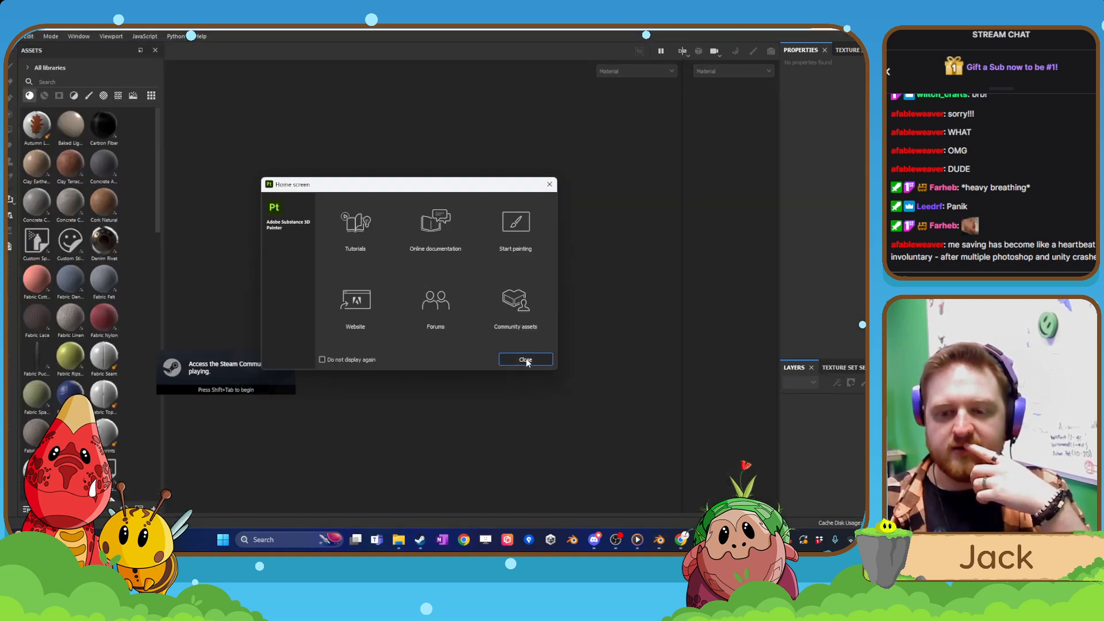
{"action": "left_click", "coordinate": [526, 360]}
{"action": "left_click", "coordinate": [14, 37]}
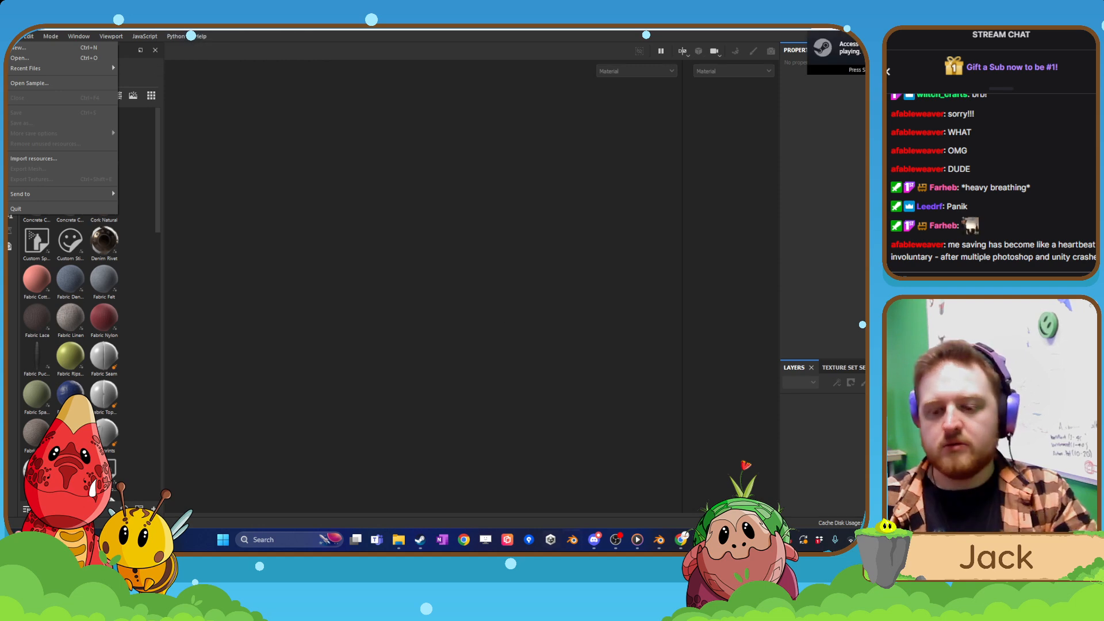
Switch to Blender and check the creature's normals with the Face Orientation overlay.
{"action": "left_click", "coordinate": [662, 540]}
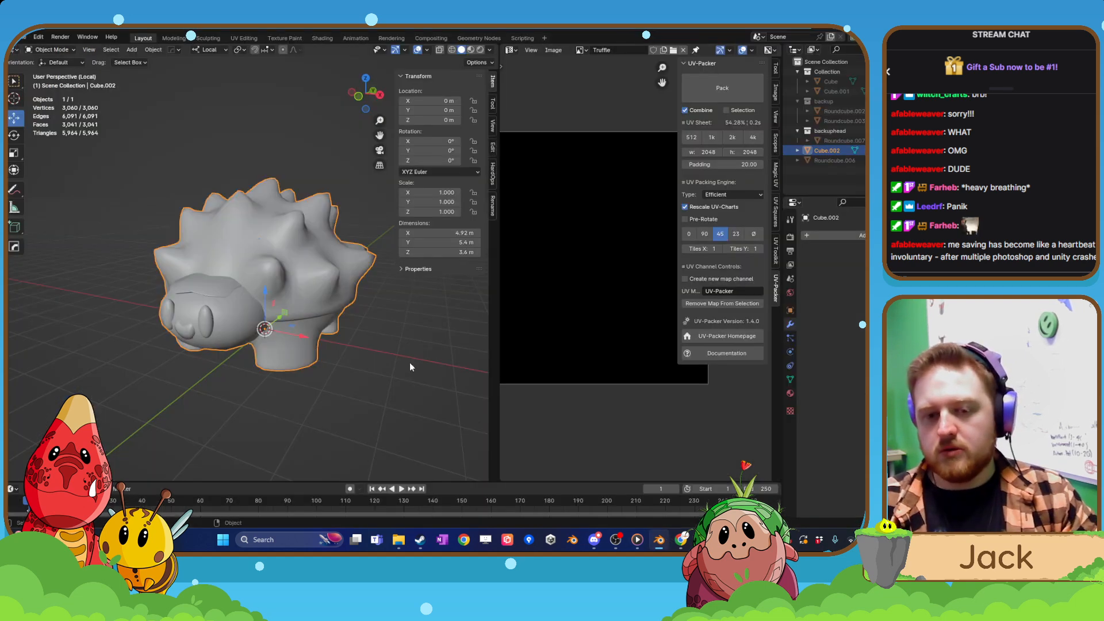
{"action": "left_click", "coordinate": [427, 50]}
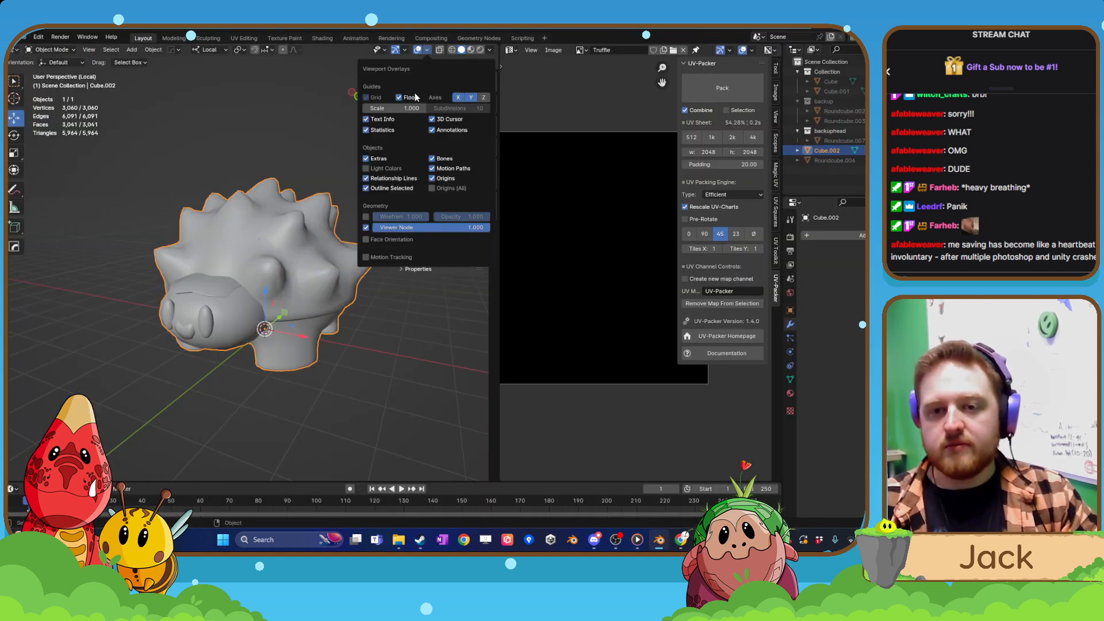
{"action": "left_click", "coordinate": [375, 242]}
{"action": "middle_click_drag", "start_coordinate": [328, 282], "coordinate": [299, 397]}
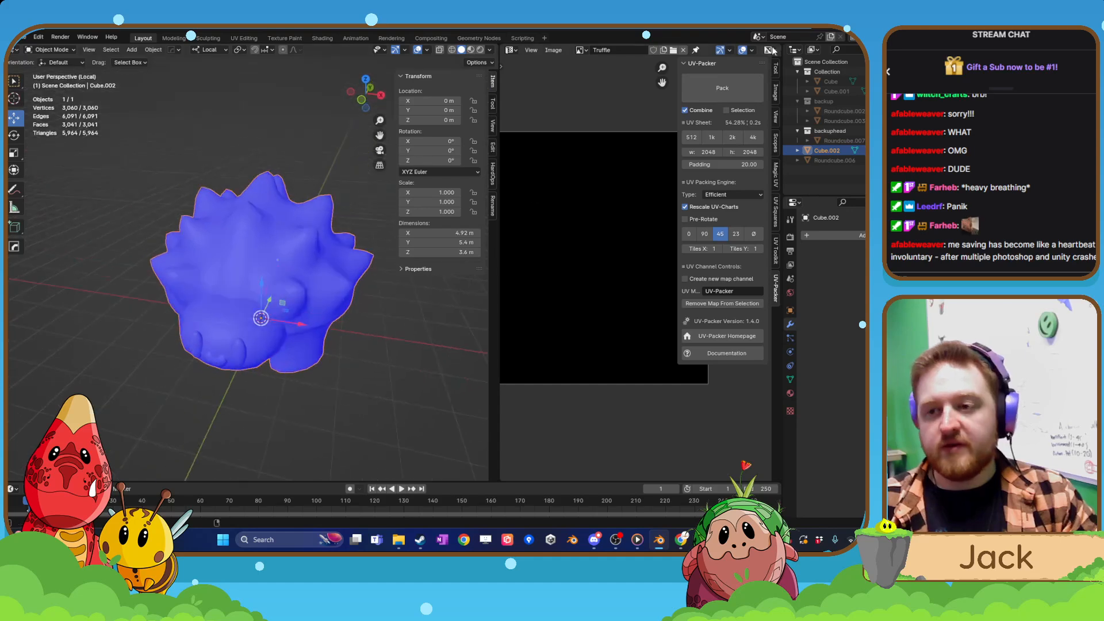
Switch to Adobe Substance 3D Painter and create a new project from the exported creature mesh.
{"action": "key", "text": "alt+Tab"}
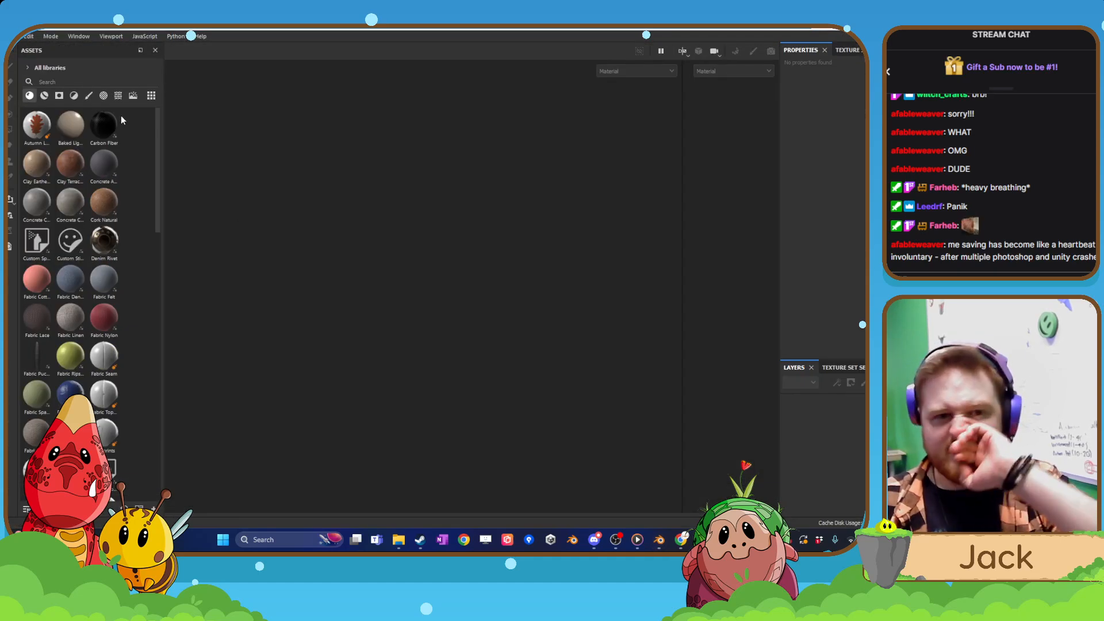
{"action": "left_click", "coordinate": [12, 36]}
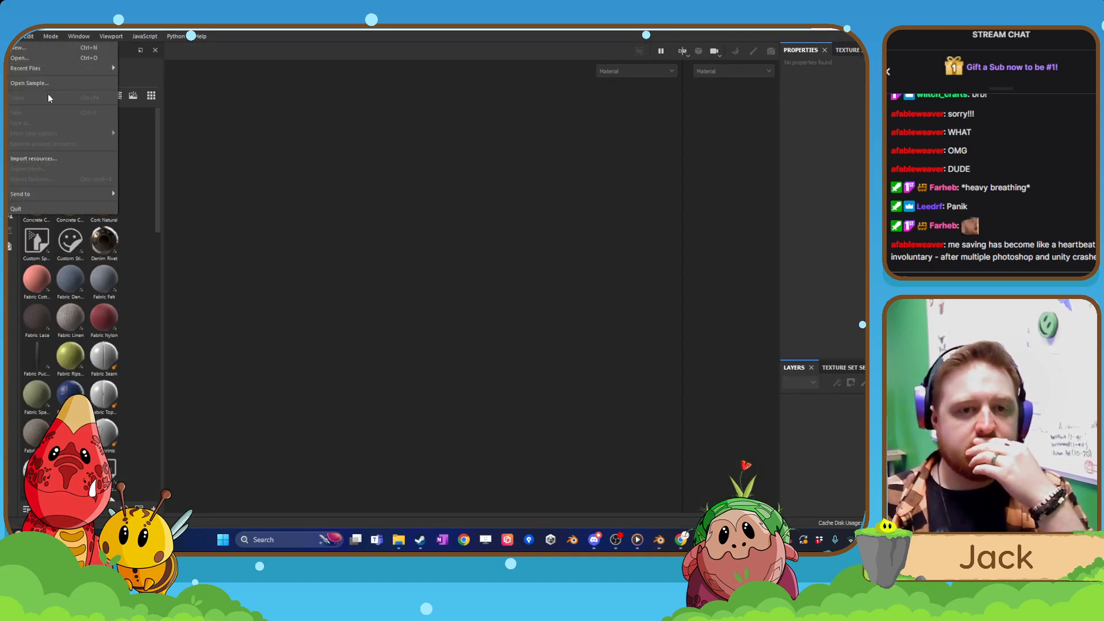
{"action": "left_click", "coordinate": [50, 50]}
{"action": "key", "text": "Escape"}
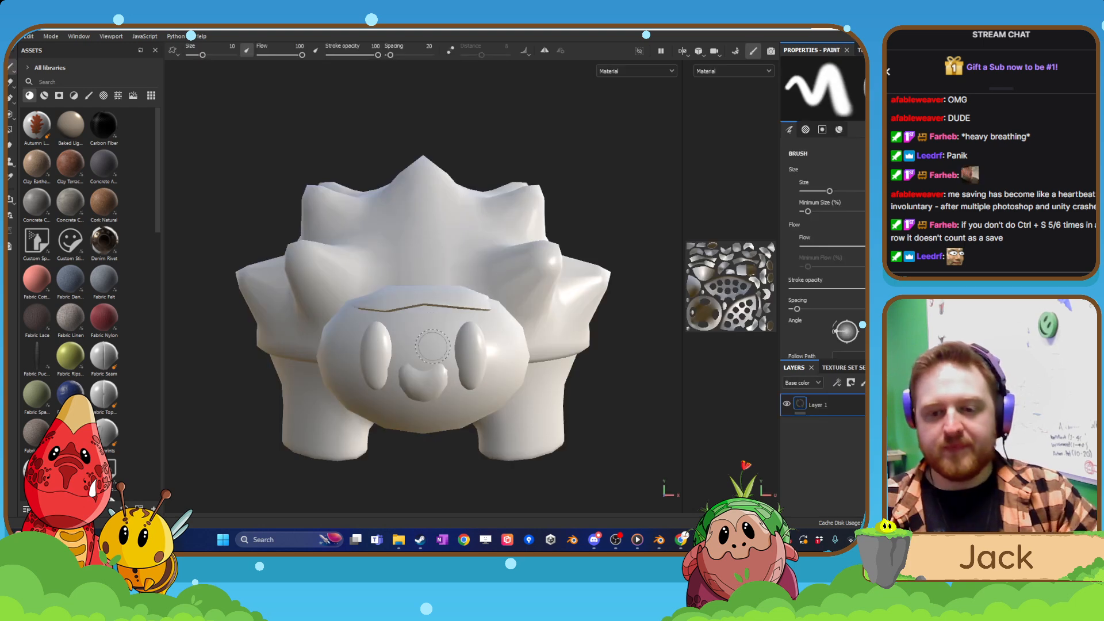
Examine the imported creature's shell and face from the front and at an angle.
{"action": "left_click_drag", "start_coordinate": [497, 311], "coordinate": [446, 305], "text": "alt"}
{"action": "scroll", "coordinate": [455, 299], "scroll_direction": "down", "scroll_amount": 3}
{"action": "mouse_move", "coordinate": [466, 296]}
{"action": "middle_mouse_down", "text": "alt"}
{"action": "mouse_move", "coordinate": [356, 296]}
{"action": "mouse_move", "coordinate": [444, 300]}
{"action": "middle_mouse_up", "text": "alt"}
{"action": "scroll", "coordinate": [429, 280], "scroll_direction": "down", "scroll_amount": 2}
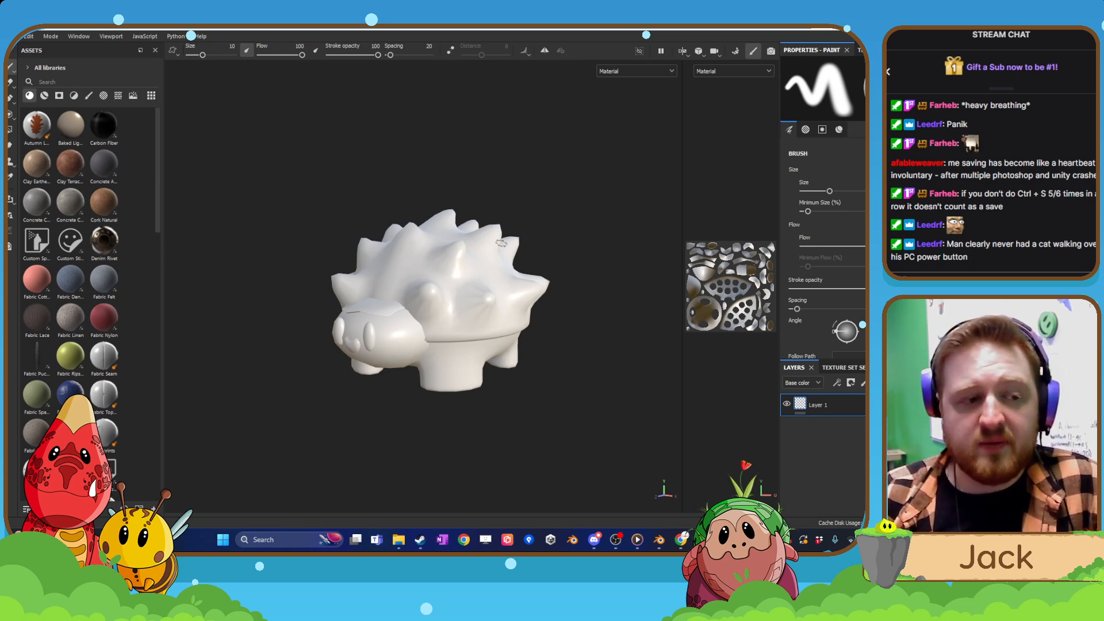
{"action": "key", "text": "Tab"}
{"action": "key", "text": "Tab"}
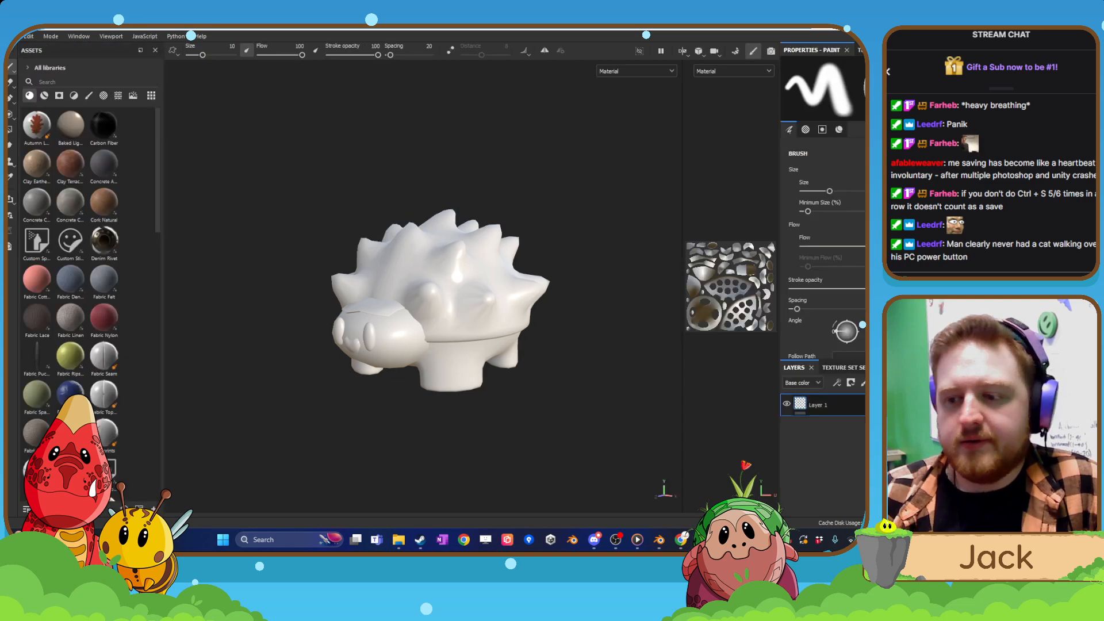
Bake the selected mesh maps at 2048, using the low-poly mesh as high poly and Supersampling 4x antialiasing.
{"action": "scroll", "coordinate": [826, 455], "scroll_direction": "down", "scroll_amount": 3}
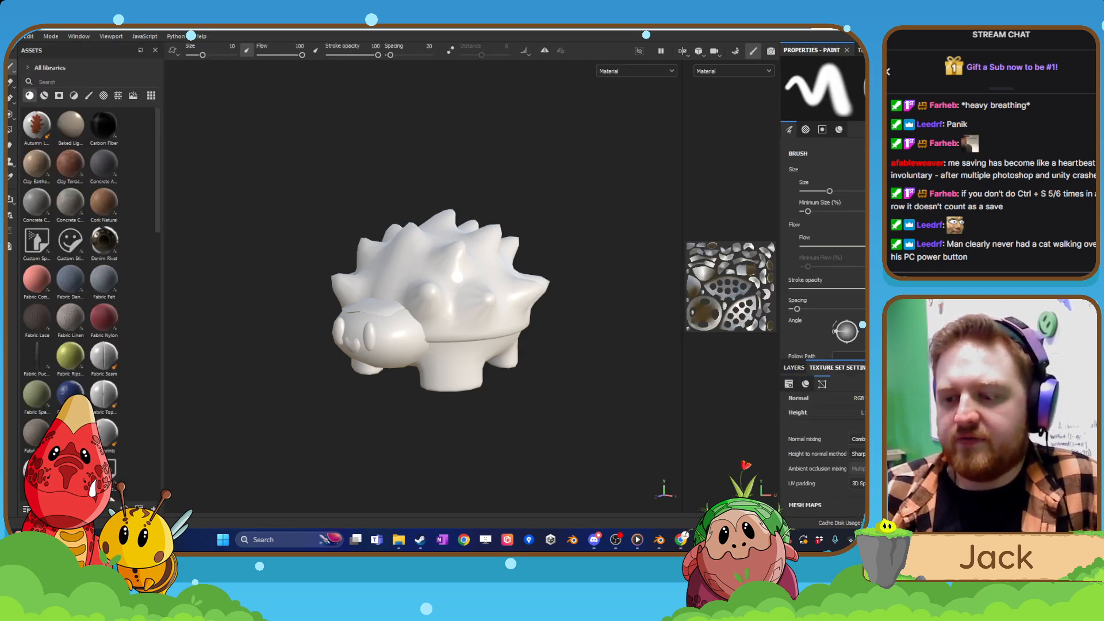
{"action": "scroll", "coordinate": [826, 455], "scroll_direction": "down", "scroll_amount": 2}
{"action": "left_click", "coordinate": [862, 461]}
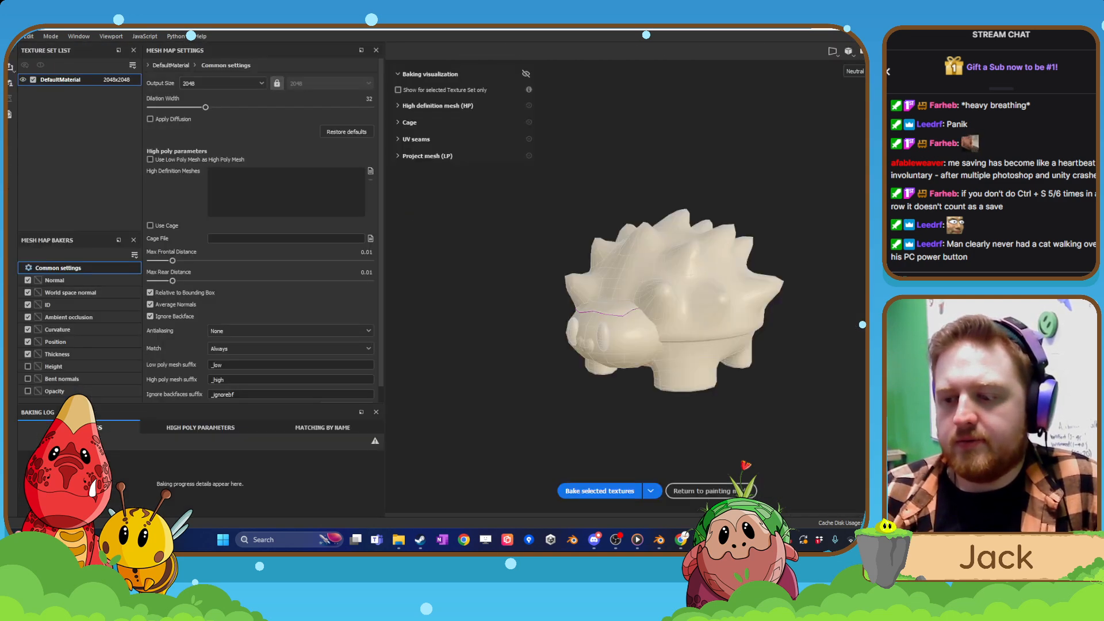
{"action": "left_click", "coordinate": [150, 159]}
{"action": "scroll", "coordinate": [230, 312], "scroll_direction": "down", "scroll_amount": 1}
{"action": "left_click", "coordinate": [236, 314]}
{"action": "left_click", "coordinate": [234, 337]}
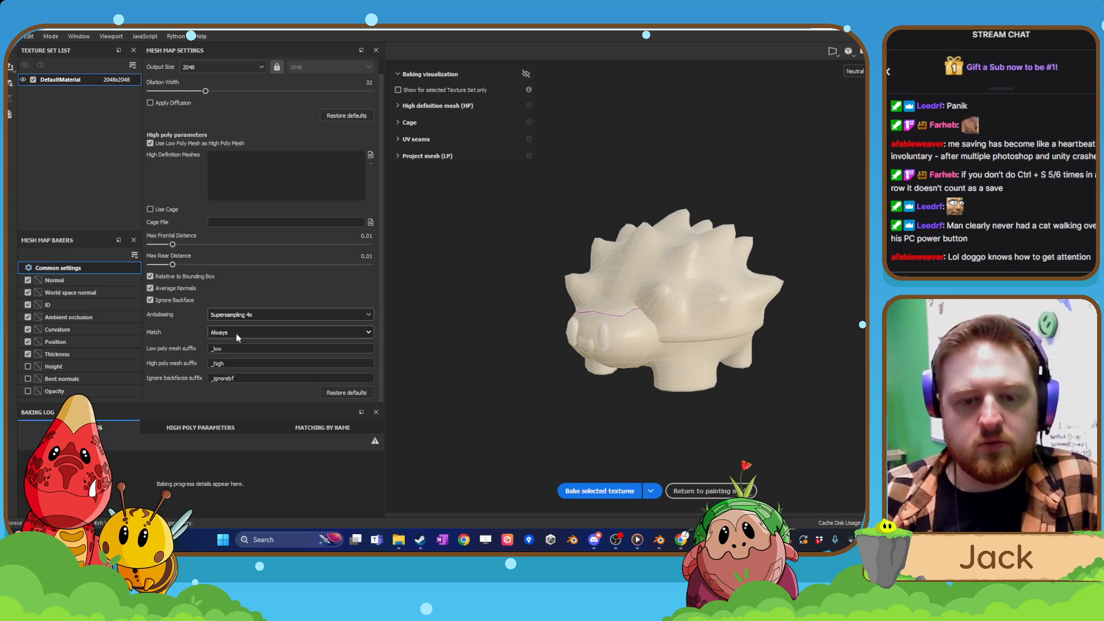
{"action": "left_click", "coordinate": [626, 492]}
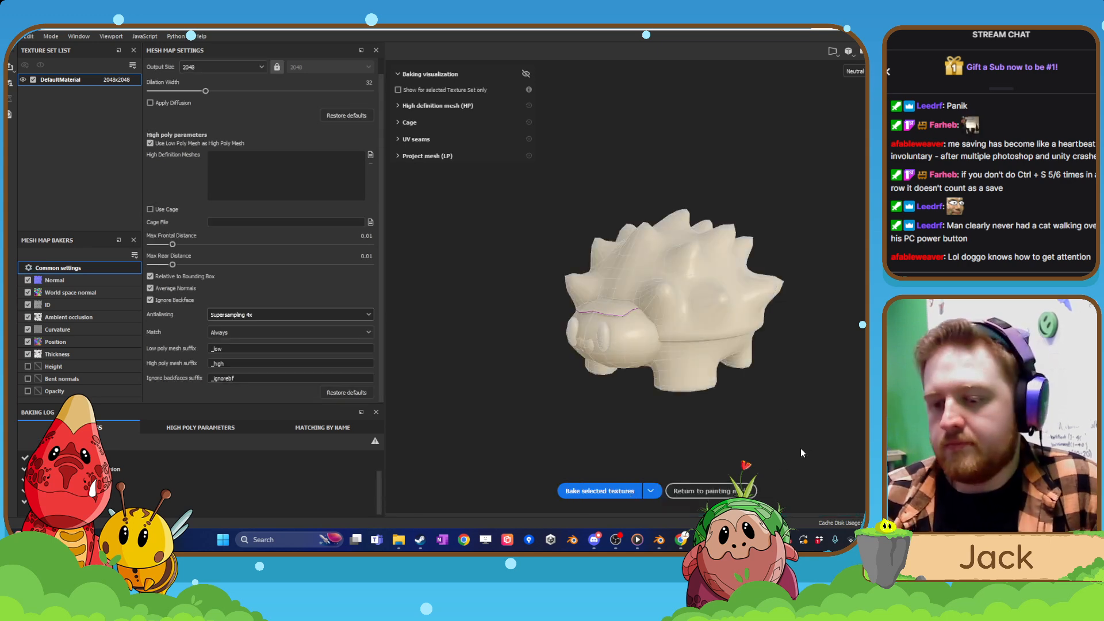
Return to painting mode, examine the brow on the baked creature, and close Painter, discarding the project's changes.
{"action": "left_click", "coordinate": [708, 491]}
{"action": "left_click_drag", "start_coordinate": [540, 393], "coordinate": [631, 364], "text": "alt"}
{"action": "scroll", "coordinate": [436, 401], "scroll_direction": "up", "scroll_amount": 3}
{"action": "mouse_move", "coordinate": [435, 401]}
{"action": "left_mouse_down", "text": "alt"}
{"action": "mouse_move", "coordinate": [443, 369]}
{"action": "mouse_move", "coordinate": [408, 179]}
{"action": "mouse_move", "coordinate": [379, 188]}
{"action": "mouse_move", "coordinate": [372, 207]}
{"action": "mouse_move", "coordinate": [264, 165]}
{"action": "mouse_move", "coordinate": [308, 138]}
{"action": "mouse_move", "coordinate": [425, 161]}
{"action": "mouse_move", "coordinate": [451, 189]}
{"action": "left_mouse_up", "text": "alt"}
{"action": "key", "text": "alt+F4"}
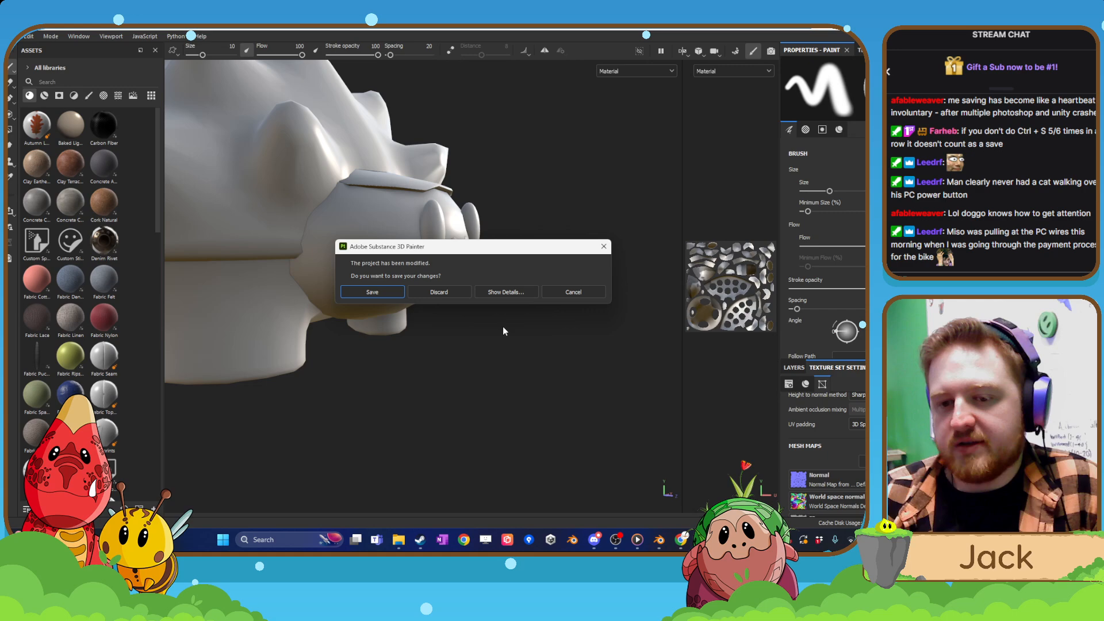
{"action": "left_click", "coordinate": [451, 291]}
Switch to Blender, turn off the Face Orientation overlay and examine the creature's brow from the front.
{"action": "left_click", "coordinate": [671, 541]}
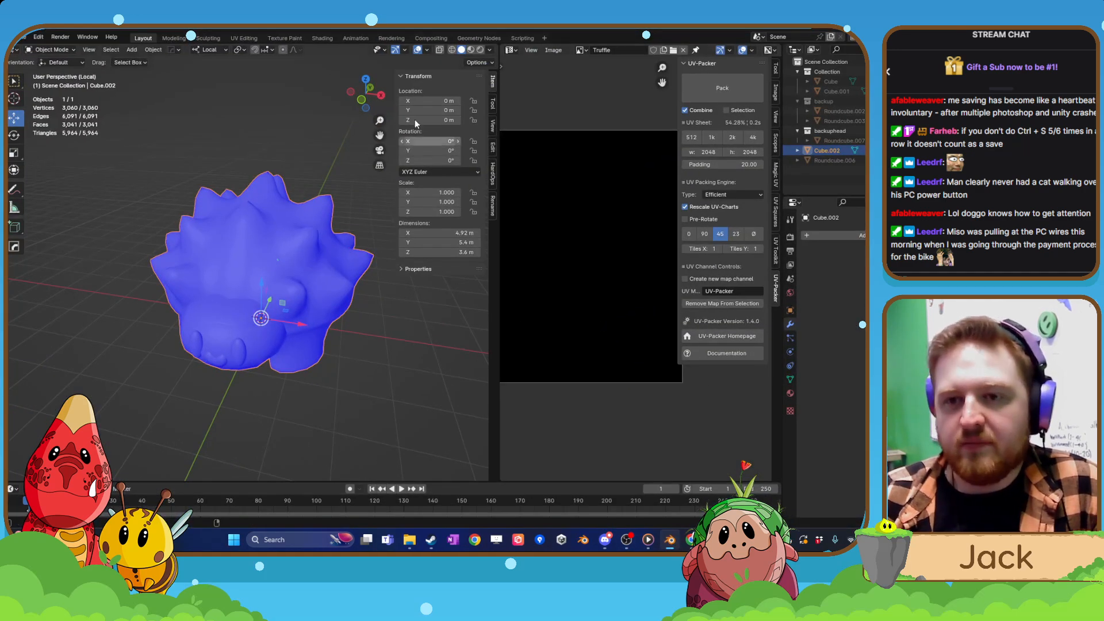
{"action": "left_click", "coordinate": [427, 49]}
{"action": "left_click", "coordinate": [367, 239]}
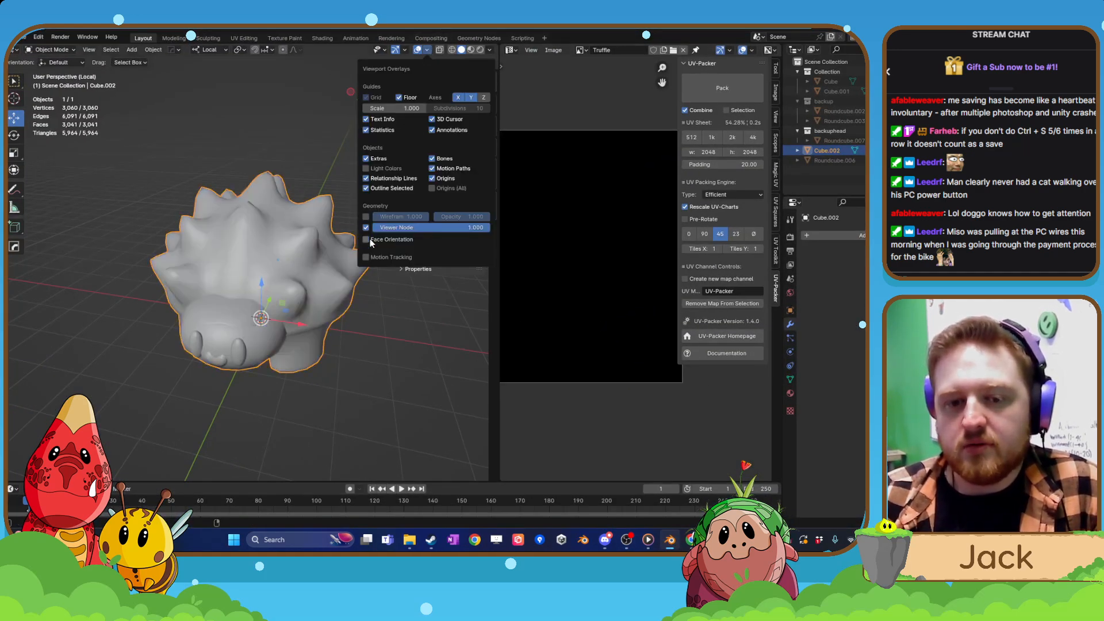
{"action": "middle_click_drag", "start_coordinate": [270, 358], "coordinate": [292, 328]}
{"action": "scroll", "coordinate": [292, 328], "scroll_direction": "up", "scroll_amount": 2}
{"action": "scroll", "coordinate": [301, 327], "scroll_direction": "up", "scroll_amount": 2}
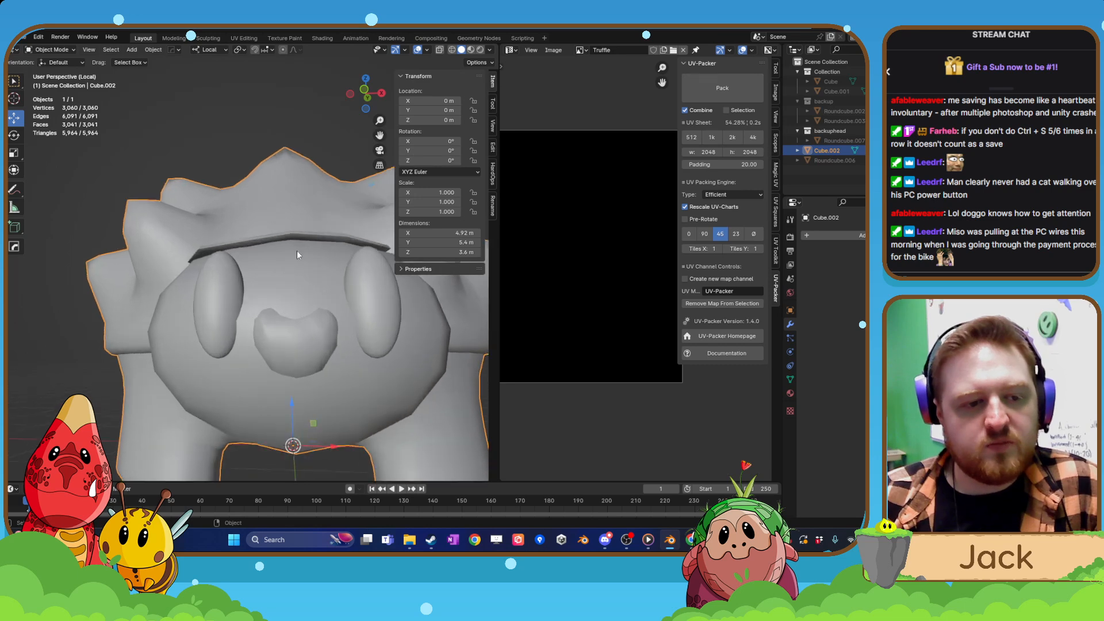
In Edit Mode, select the creature's whole brow piece and scale it to about 1.65 along local Z.
{"action": "key", "text": "Tab"}
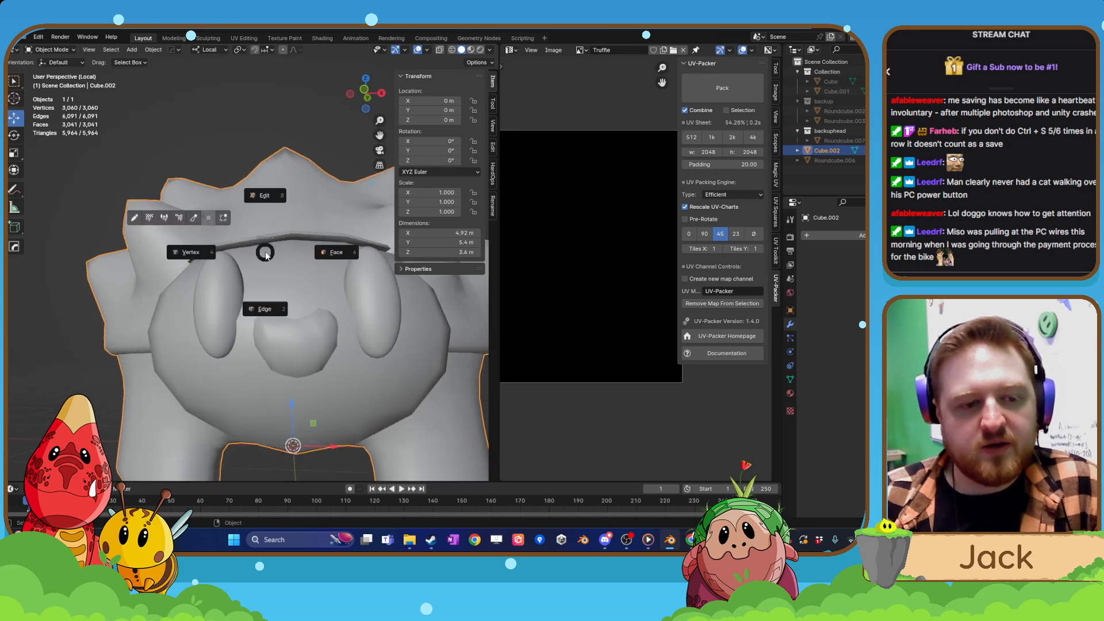
{"action": "left_click", "coordinate": [265, 197]}
{"action": "mouse_move", "coordinate": [265, 210]}
{"action": "middle_mouse_down"}
{"action": "mouse_move", "coordinate": [266, 192]}
{"action": "mouse_move", "coordinate": [279, 194]}
{"action": "middle_mouse_up"}
{"action": "scroll", "coordinate": [279, 194], "scroll_direction": "up", "scroll_amount": 1}
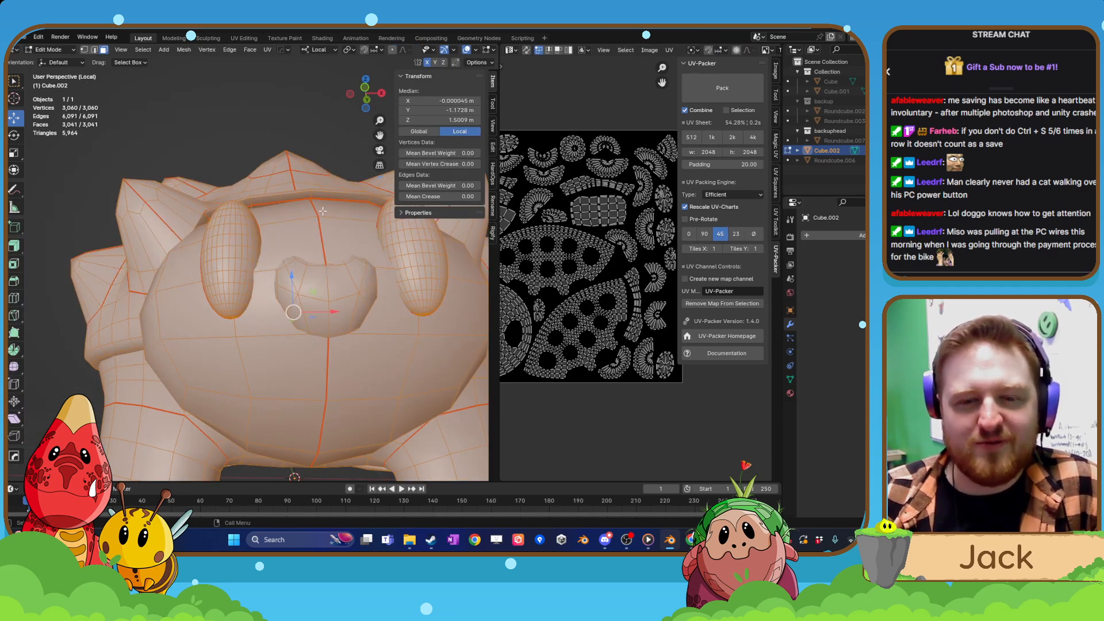
{"action": "left_click", "coordinate": [291, 199]}
{"action": "middle_click_drag", "start_coordinate": [230, 222], "coordinate": [260, 239]}
{"action": "scroll", "coordinate": [244, 267], "scroll_direction": "up", "scroll_amount": 2}
{"action": "key", "text": "l"}
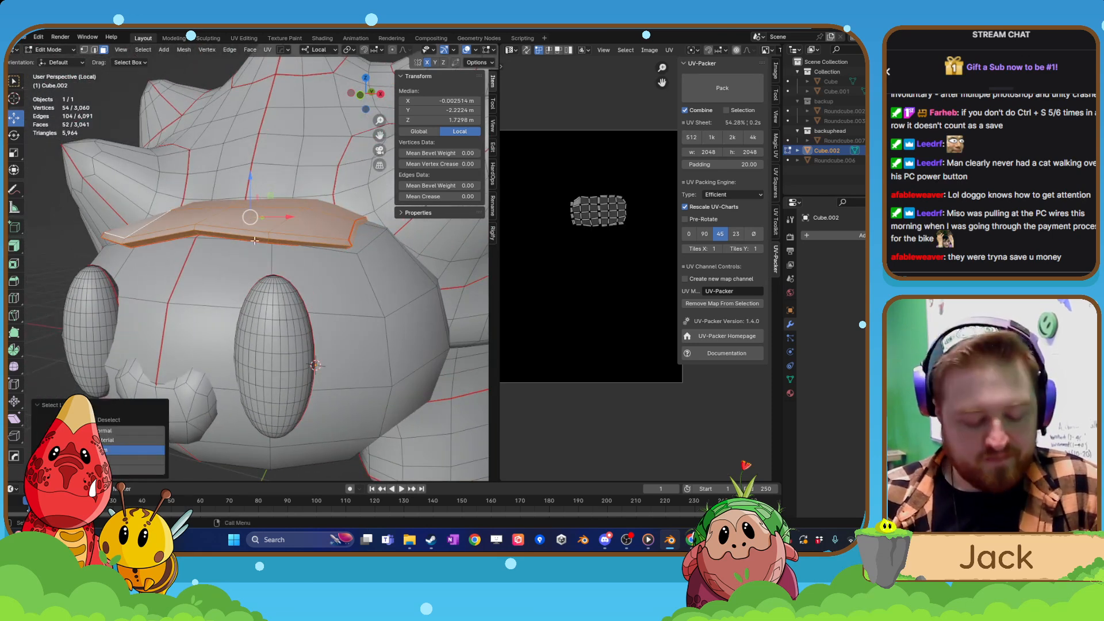
{"action": "key", "text": "s"}
{"action": "key", "text": "z"}
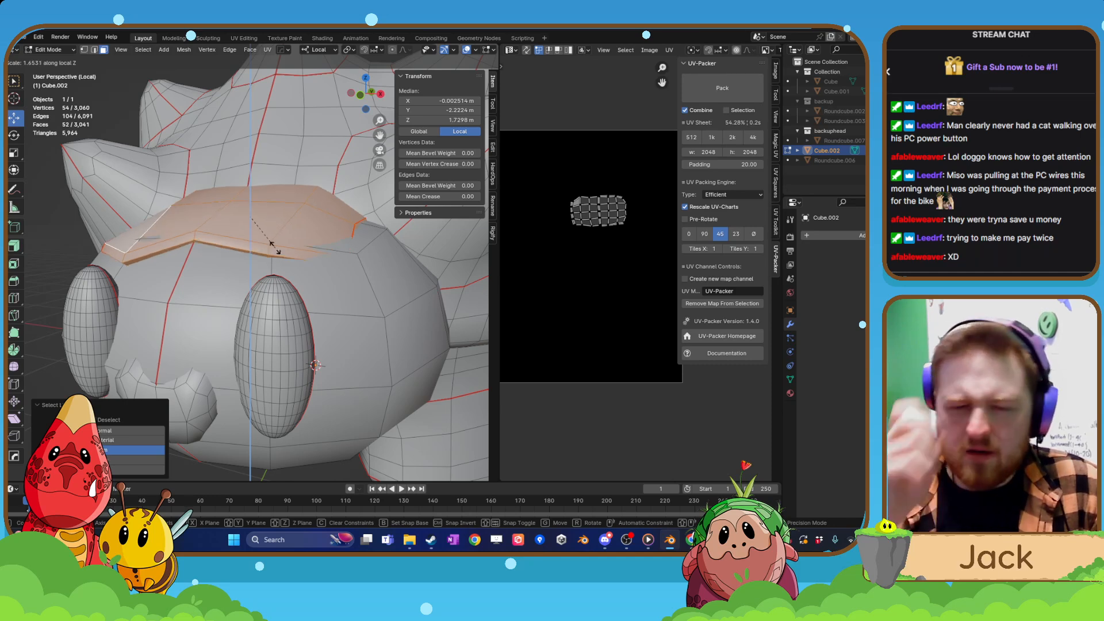
{"action": "left_click", "coordinate": [275, 246]}
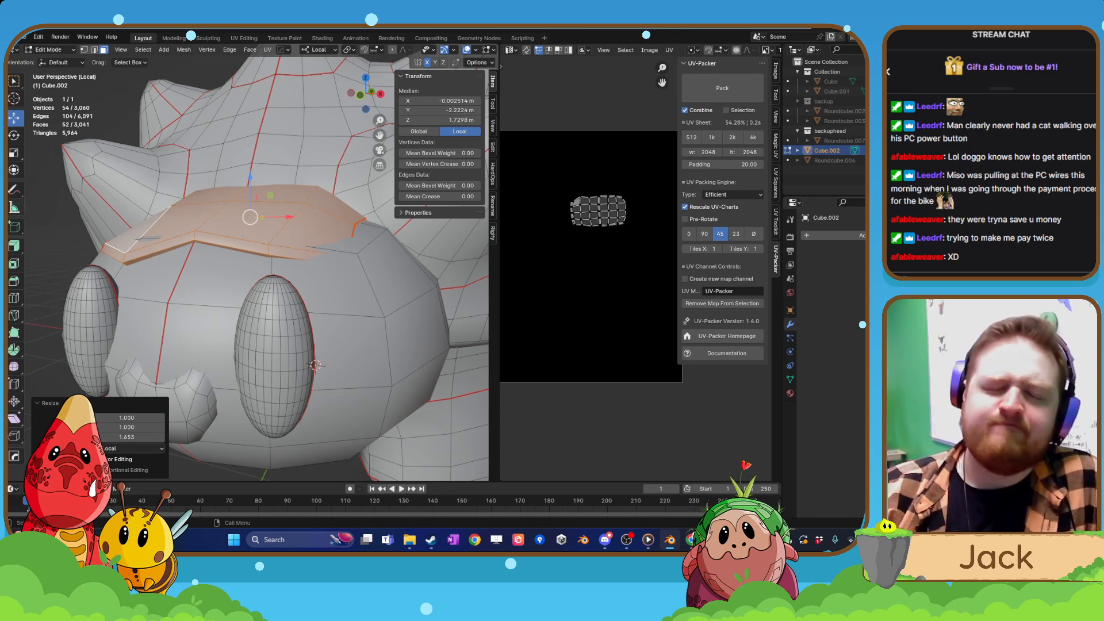
Delete the creature's selected brow piece.
{"action": "key", "text": "x"}
{"action": "left_click", "coordinate": [291, 242]}
{"action": "middle_click_drag", "start_coordinate": [285, 236], "coordinate": [300, 262]}
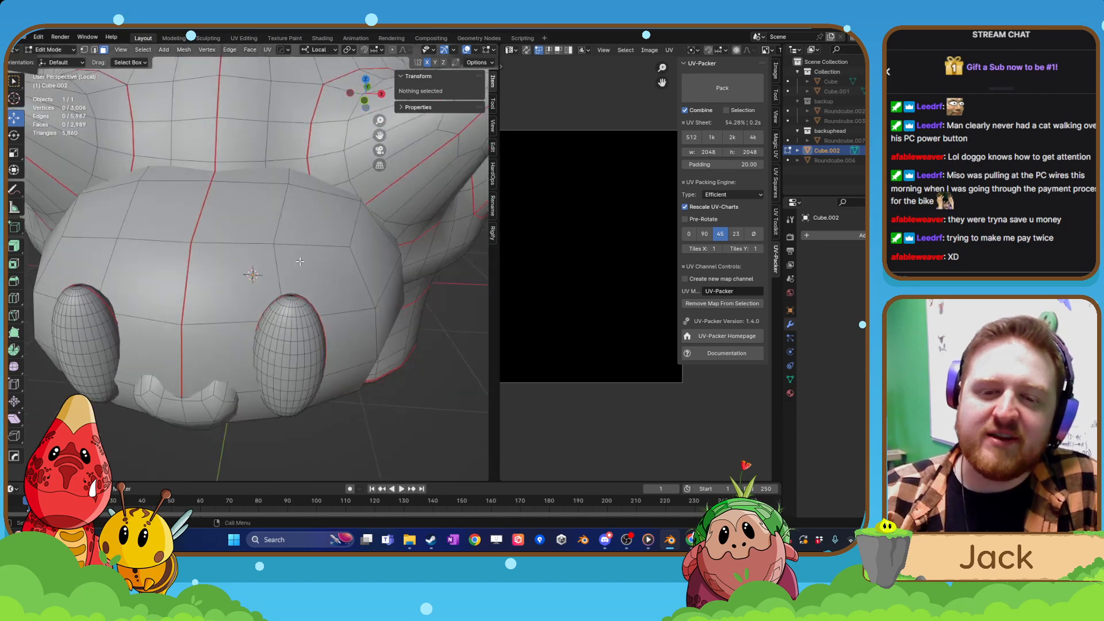
Select the two front rows of faces across the top of the head, four faces in each row.
{"action": "left_click", "coordinate": [281, 227]}
{"action": "left_click", "coordinate": [190, 210], "text": "shift"}
{"action": "left_click", "coordinate": [122, 211], "text": "shift"}
{"action": "left_click", "coordinate": [226, 211], "text": "shift"}
{"action": "left_click", "coordinate": [223, 176], "text": "shift"}
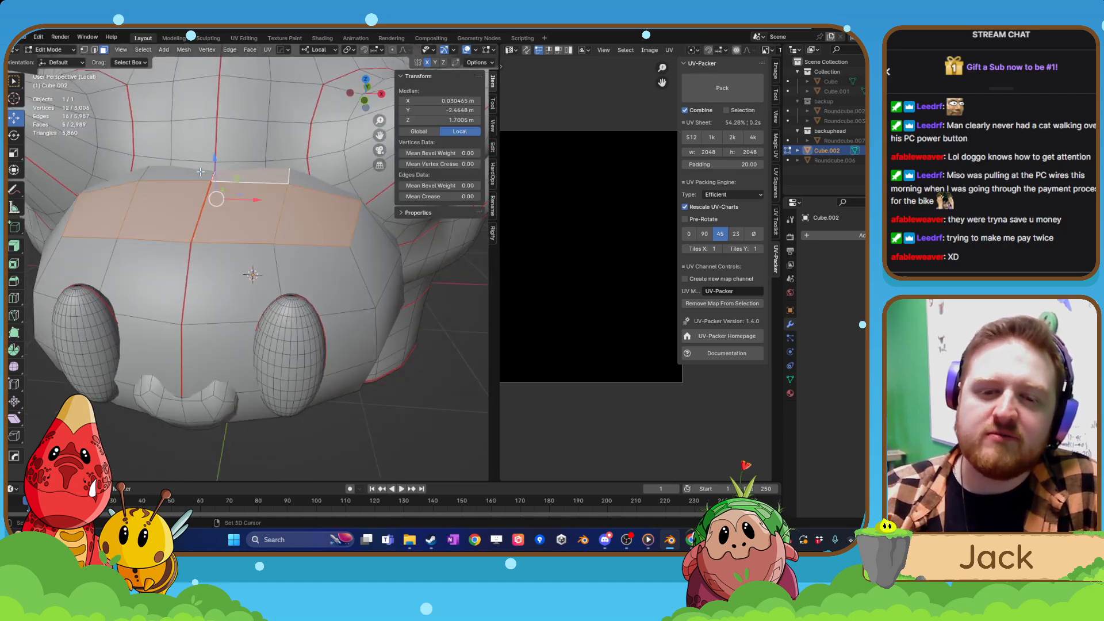
{"action": "left_click", "coordinate": [178, 179], "text": "shift"}
{"action": "left_click", "coordinate": [135, 174], "text": "shift"}
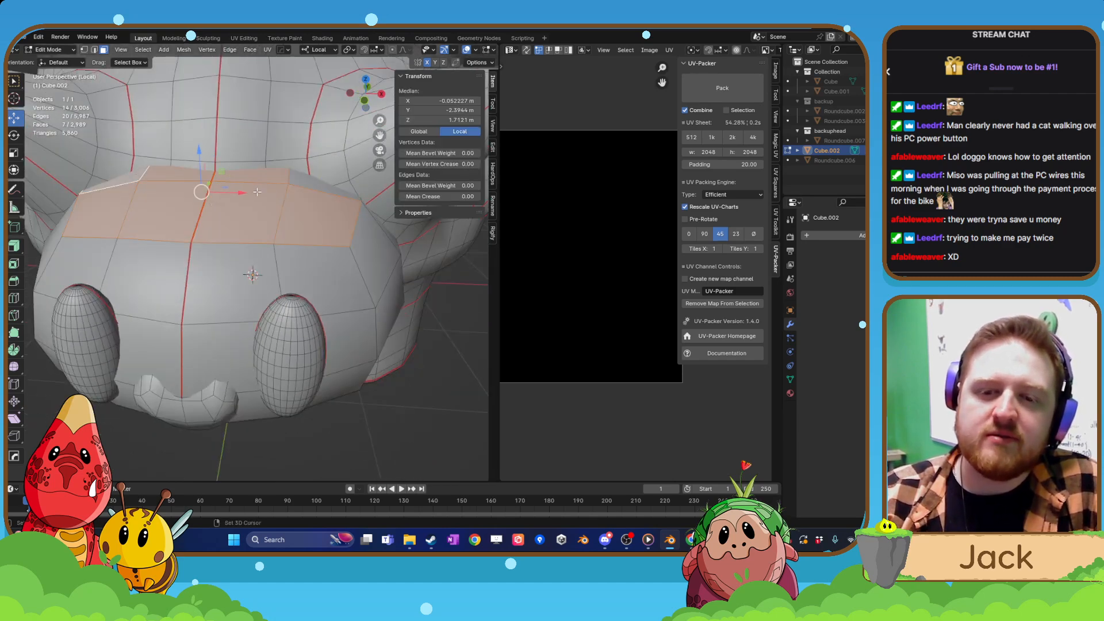
{"action": "left_click", "coordinate": [303, 181], "text": "shift"}
{"action": "middle_click_drag", "start_coordinate": [166, 256], "coordinate": [356, 244]}
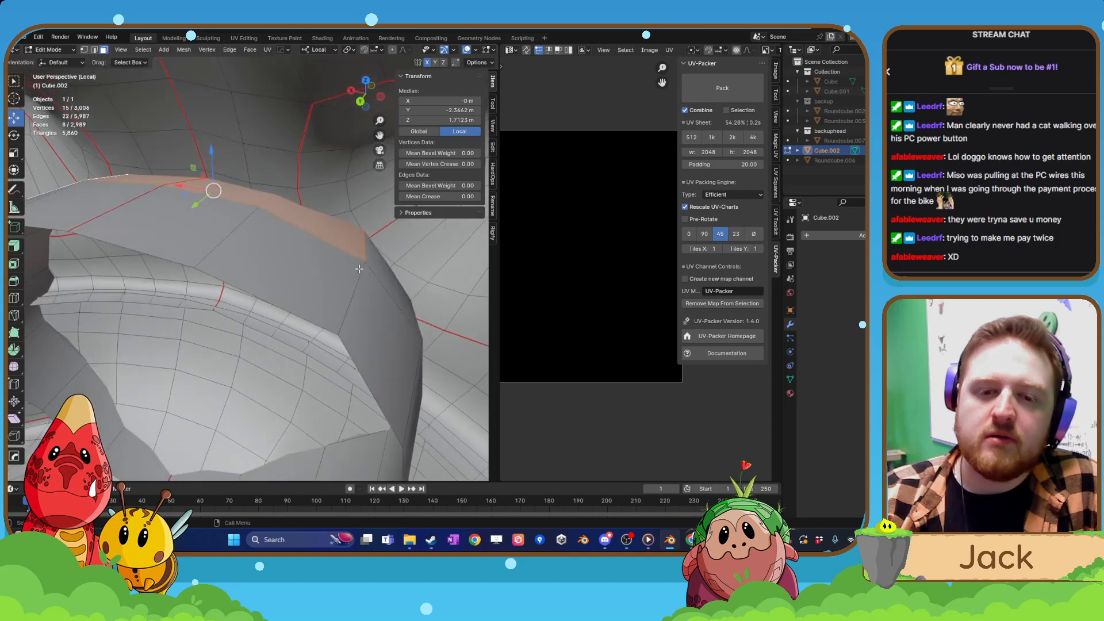
Extend the selection with the rear row of four faces on top of the head, under the shell.
{"action": "left_click", "coordinate": [281, 255], "text": "shift"}
{"action": "left_click", "coordinate": [191, 226], "text": "shift"}
{"action": "left_click", "coordinate": [108, 203], "text": "shift"}
{"action": "middle_click_drag", "start_coordinate": [108, 202], "coordinate": [222, 229]}
{"action": "left_click", "coordinate": [148, 207], "text": "shift"}
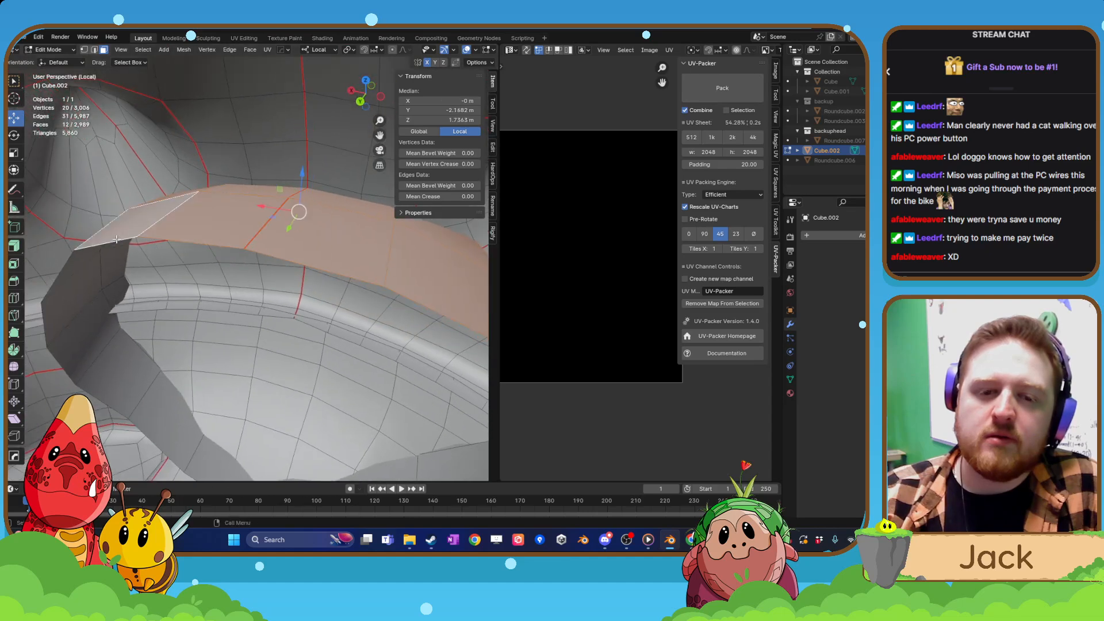
{"action": "middle_click_drag", "start_coordinate": [147, 207], "coordinate": [330, 229]}
{"action": "middle_click_drag", "start_coordinate": [289, 260], "coordinate": [322, 244]}
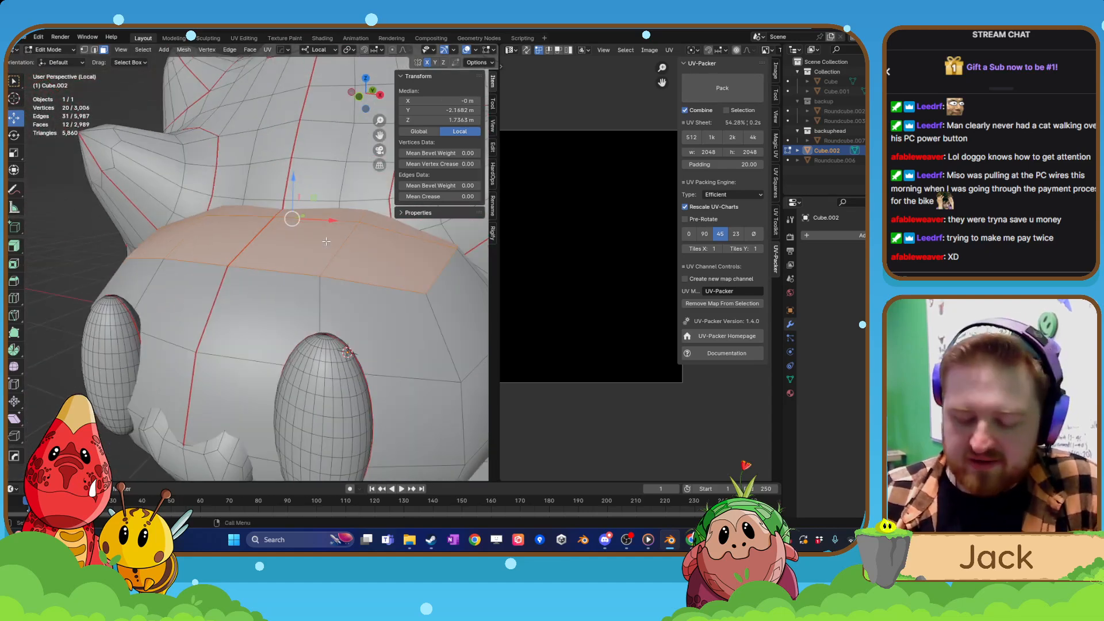
Extrude the selected head faces up along local Z by about 0.041 m, extrude another 0.03 m, and scale the top to 0.94.
{"action": "key", "text": "ctrl+KP_1"}
{"action": "key", "text": "KP_1"}
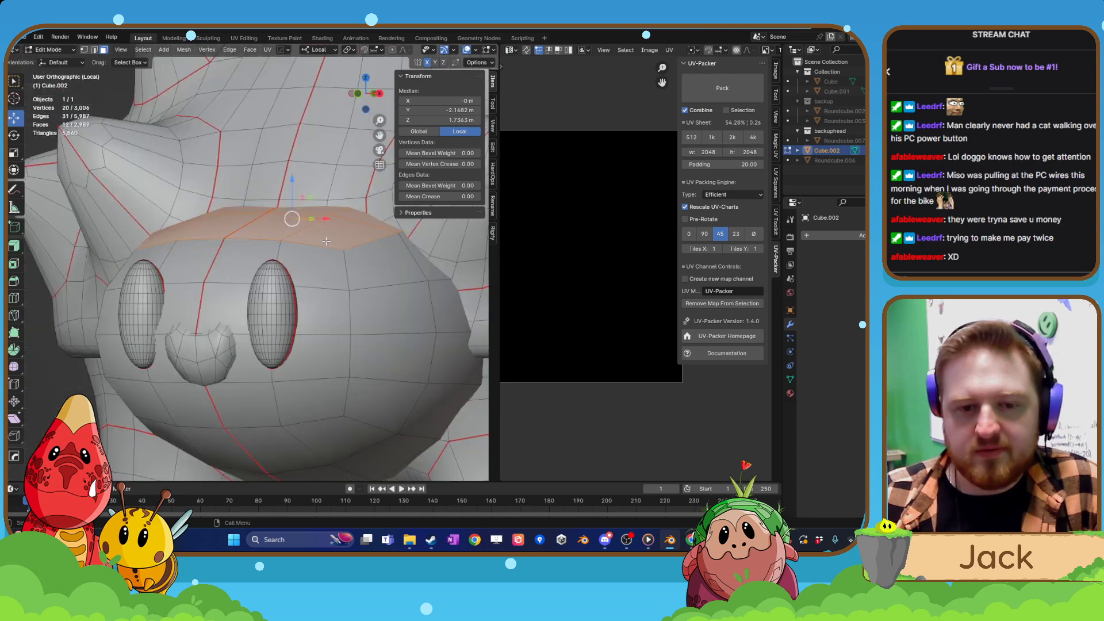
{"action": "key", "text": "e"}
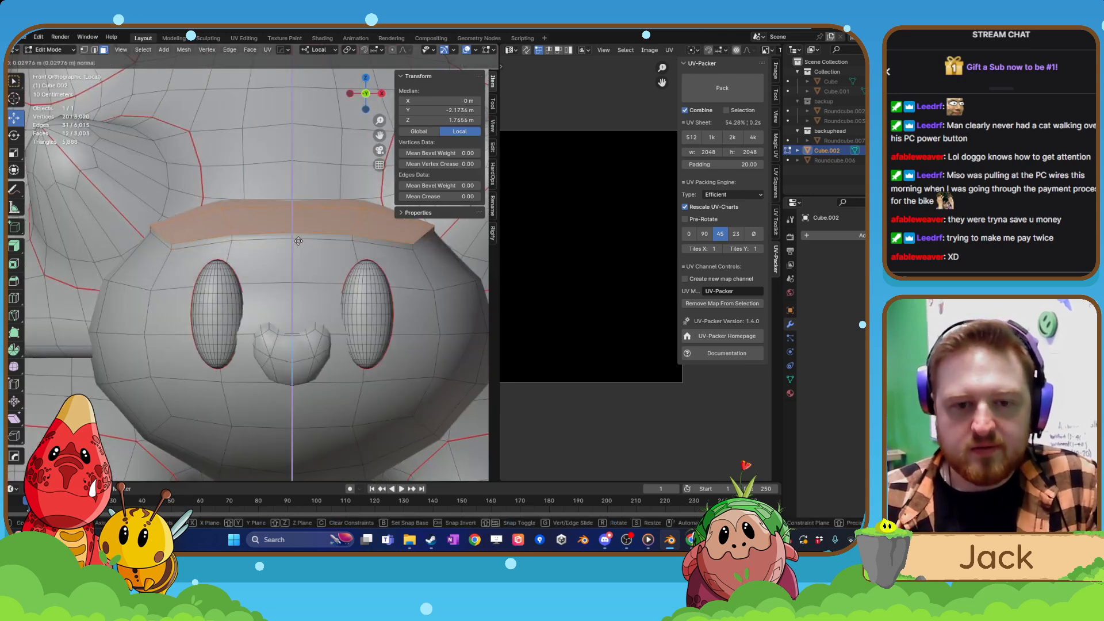
{"action": "key", "text": "z"}
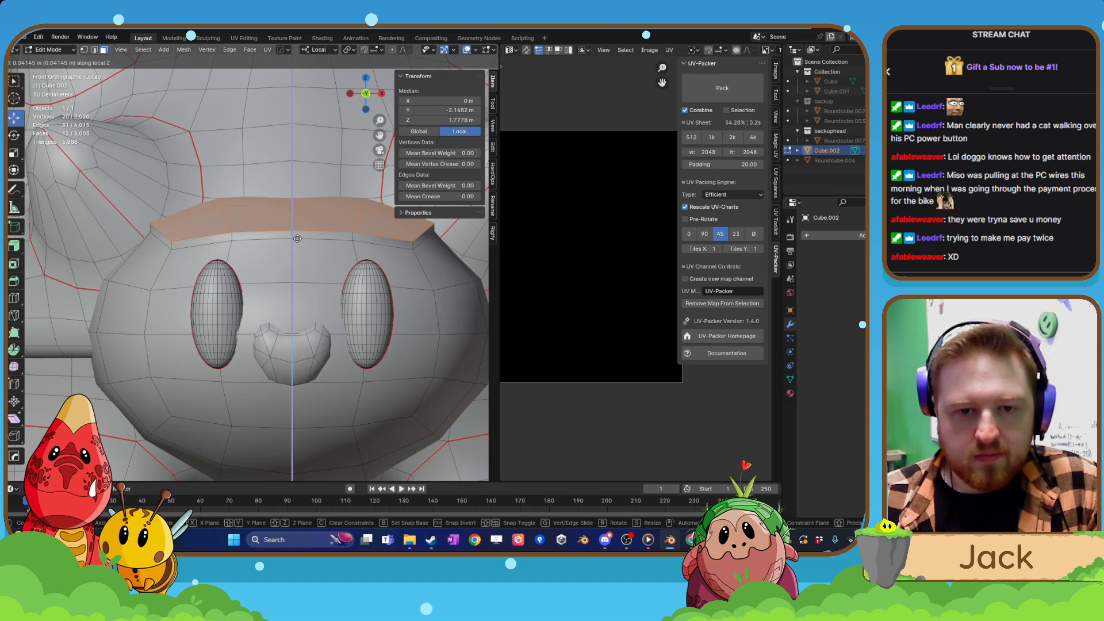
{"action": "left_click", "coordinate": [297, 238]}
{"action": "key", "text": "e"}
{"action": "key", "text": "z"}
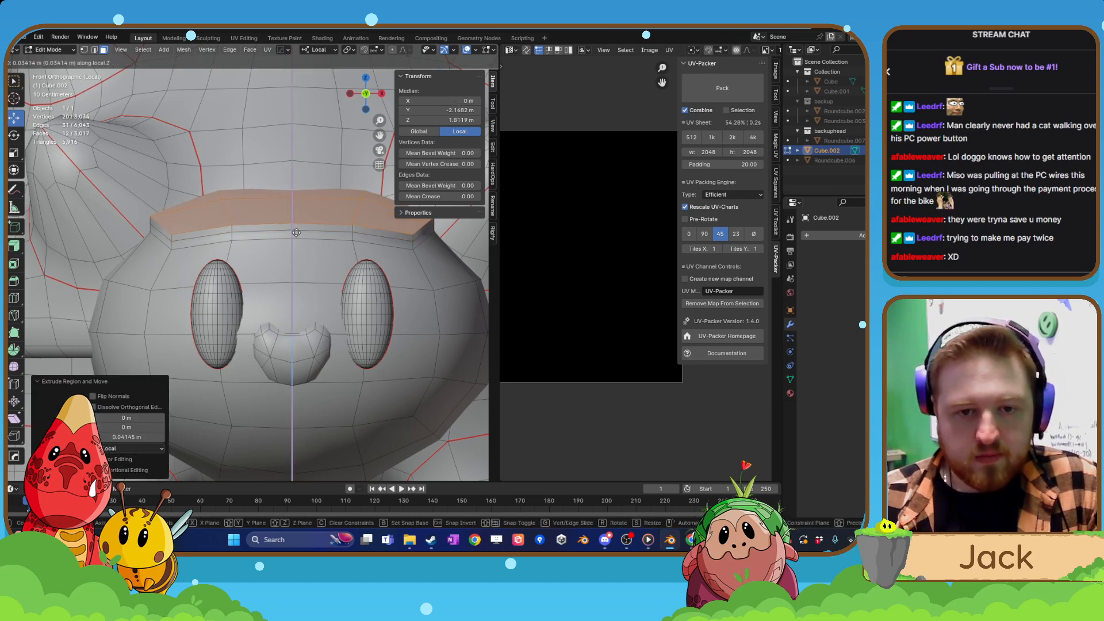
{"action": "left_click", "coordinate": [297, 233]}
{"action": "key", "text": "s"}
{"action": "left_click", "coordinate": [328, 236]}
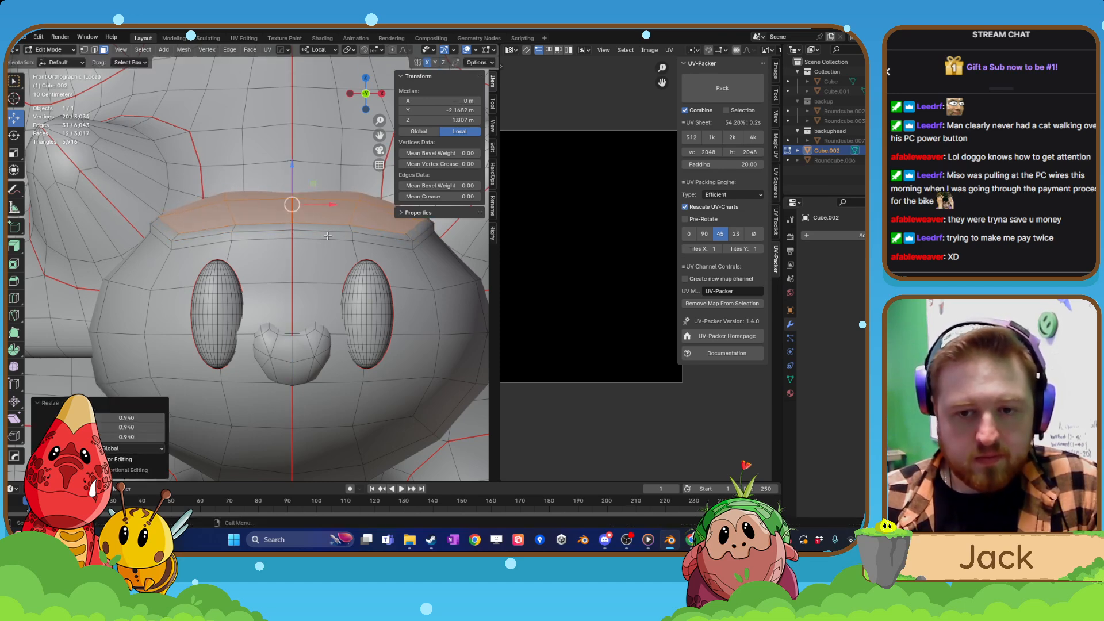
Examine the extruded brow in Object Mode from the front and side.
{"action": "key", "text": "Tab"}
{"action": "key", "text": "KP_Decimal"}
{"action": "scroll", "coordinate": [302, 339], "scroll_direction": "up", "scroll_amount": 4}
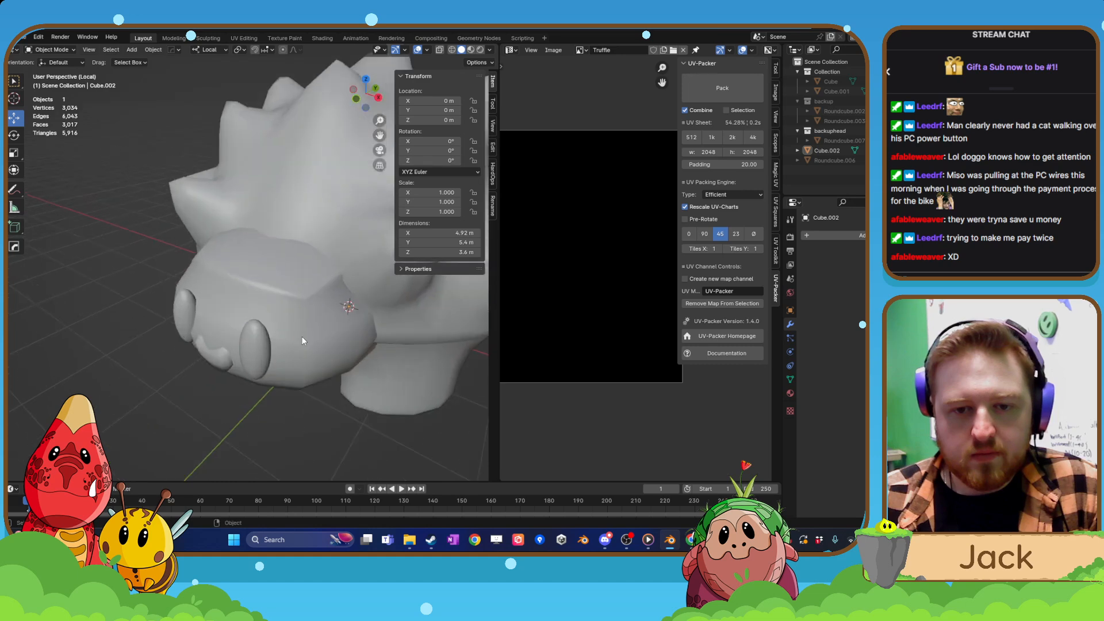
{"action": "middle_click_drag", "start_coordinate": [301, 338], "coordinate": [247, 339]}
{"action": "scroll", "coordinate": [274, 339], "scroll_direction": "down", "scroll_amount": 5}
{"action": "scroll", "coordinate": [408, 338], "scroll_direction": "up", "scroll_amount": 4}
{"action": "scroll", "coordinate": [408, 339], "scroll_direction": "down", "scroll_amount": 4}
{"action": "scroll", "coordinate": [240, 338], "scroll_direction": "up", "scroll_amount": 3}
{"action": "scroll", "coordinate": [246, 339], "scroll_direction": "up", "scroll_amount": 4}
{"action": "scroll", "coordinate": [250, 323], "scroll_direction": "down", "scroll_amount": 4}
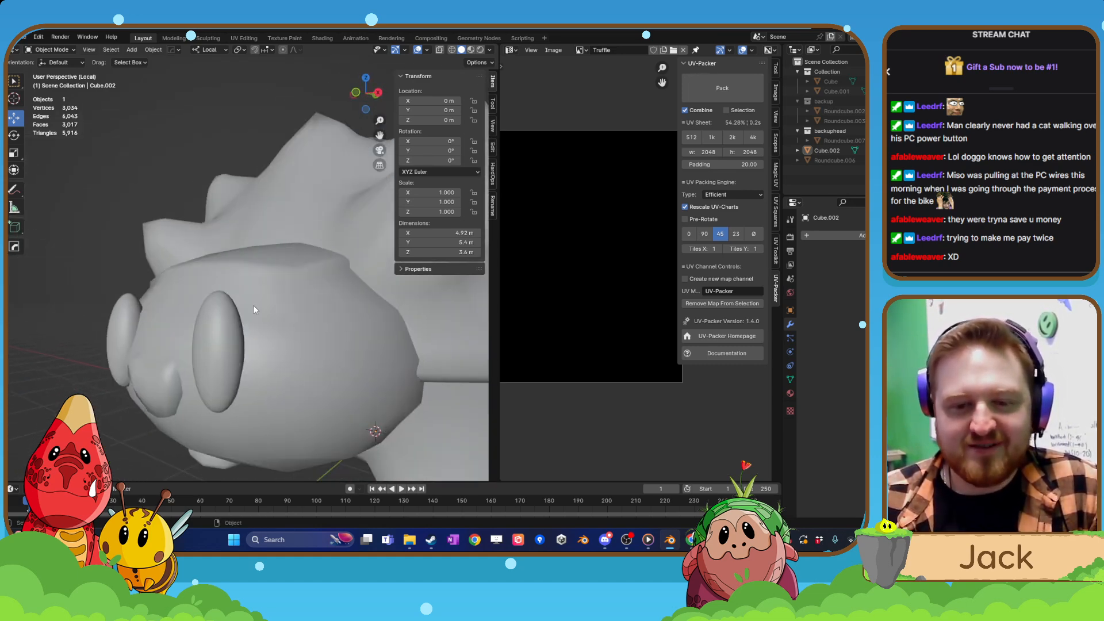
Switch to edge selection and select an edge on the front of the head below the extruded brow.
{"action": "key", "text": "Tab"}
{"action": "scroll", "coordinate": [167, 248], "scroll_direction": "up", "scroll_amount": 2}
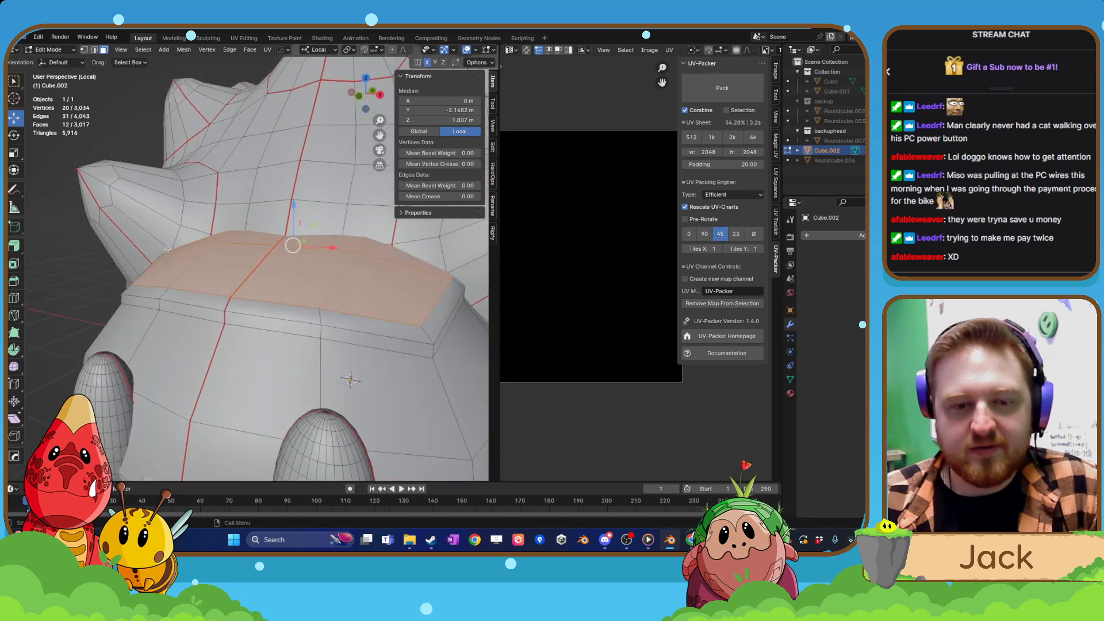
{"action": "left_click", "coordinate": [255, 333]}
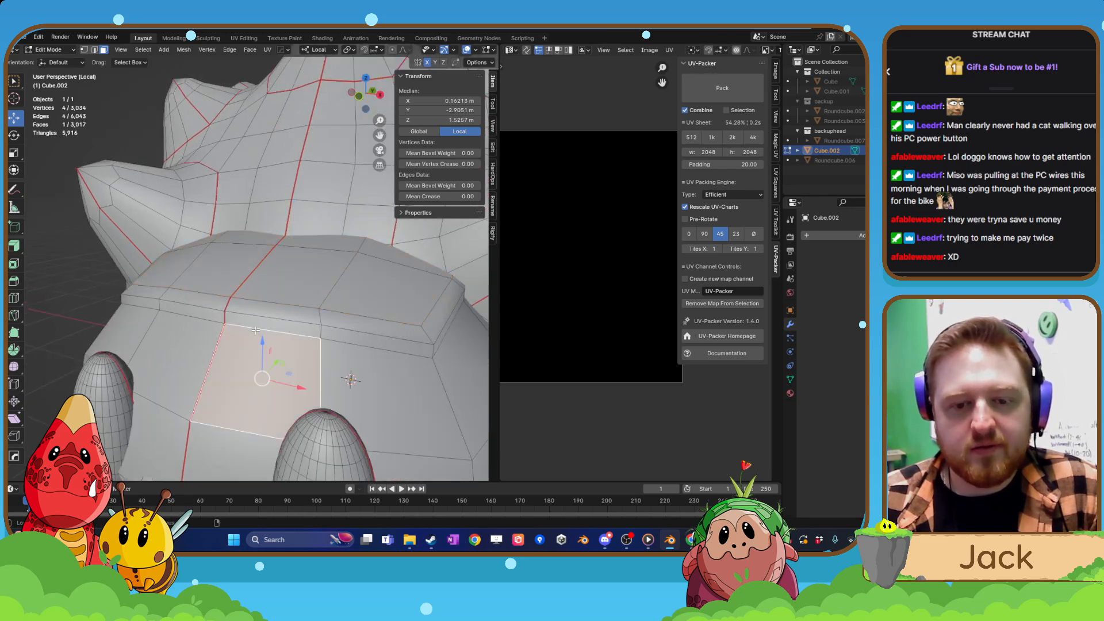
{"action": "left_click", "coordinate": [94, 50]}
{"action": "left_click", "coordinate": [227, 322]}
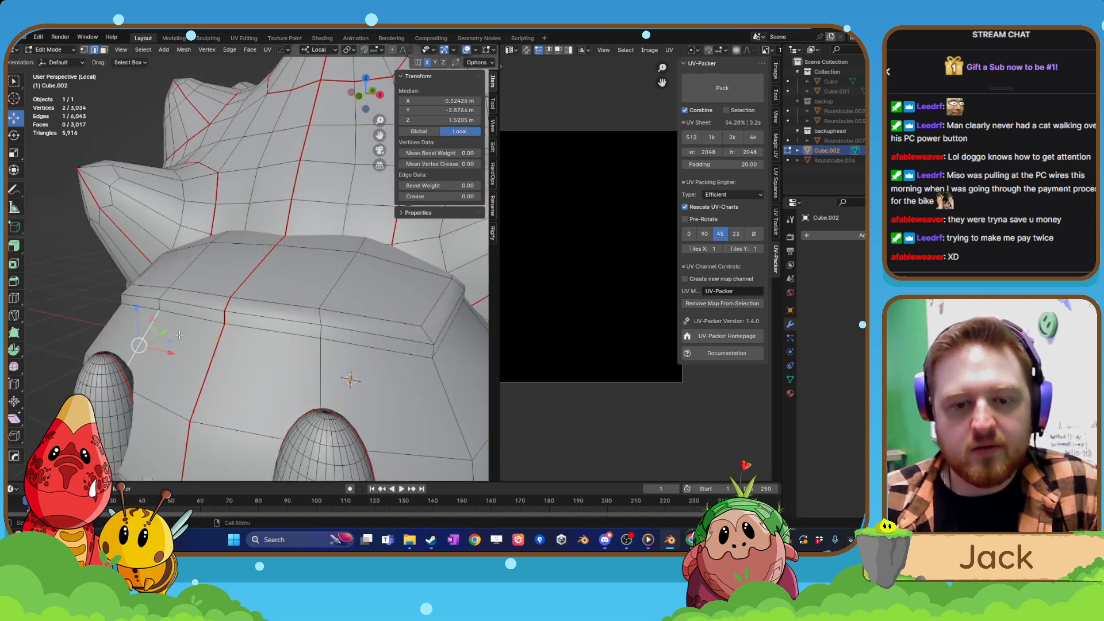
Undo the brow extrusions, the face selection and the deletion back to the original separate brow piece.
{"action": "key", "text": "ctrl+z"}
{"action": "key", "text": "ctrl+z"}
{"action": "key", "text": "ctrl+z"}
{"action": "key", "text": "ctrl+z"}
{"action": "key", "text": "ctrl+z"}
{"action": "key", "text": "ctrl+z"}
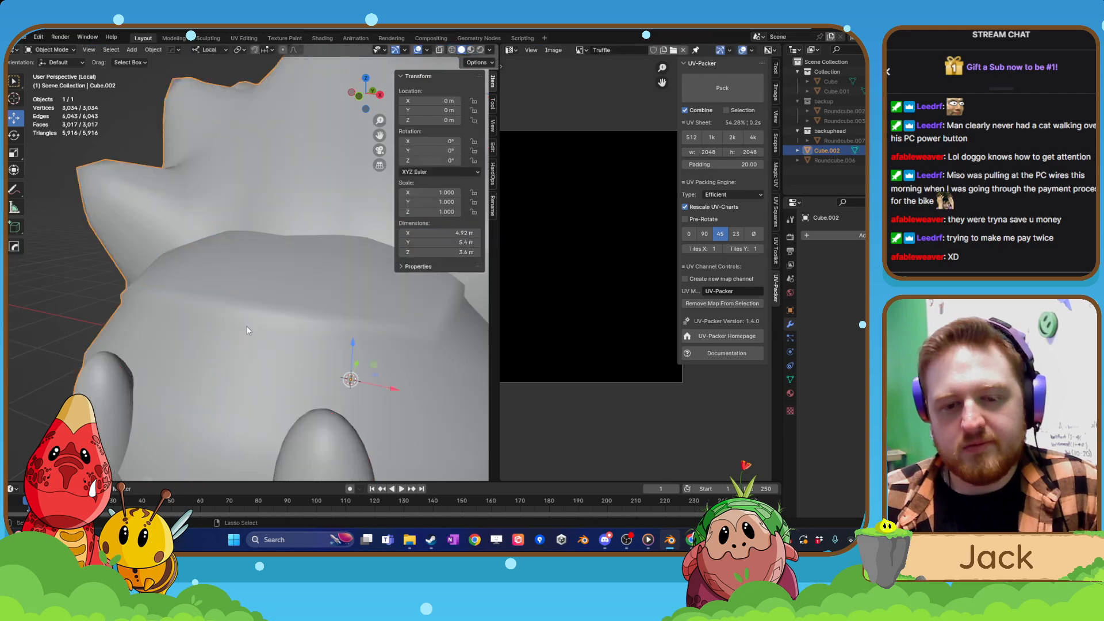
{"action": "key", "text": "ctrl+z"}
{"action": "key", "text": "ctrl+z"}
{"action": "key", "text": "ctrl+z"}
{"action": "key", "text": "ctrl+z"}
{"action": "key", "text": "ctrl+z"}
{"action": "key", "text": "ctrl+z"}
{"action": "key", "text": "ctrl+z"}
{"action": "key", "text": "ctrl+z"}
{"action": "key", "text": "ctrl+z"}
{"action": "key", "text": "ctrl+z"}
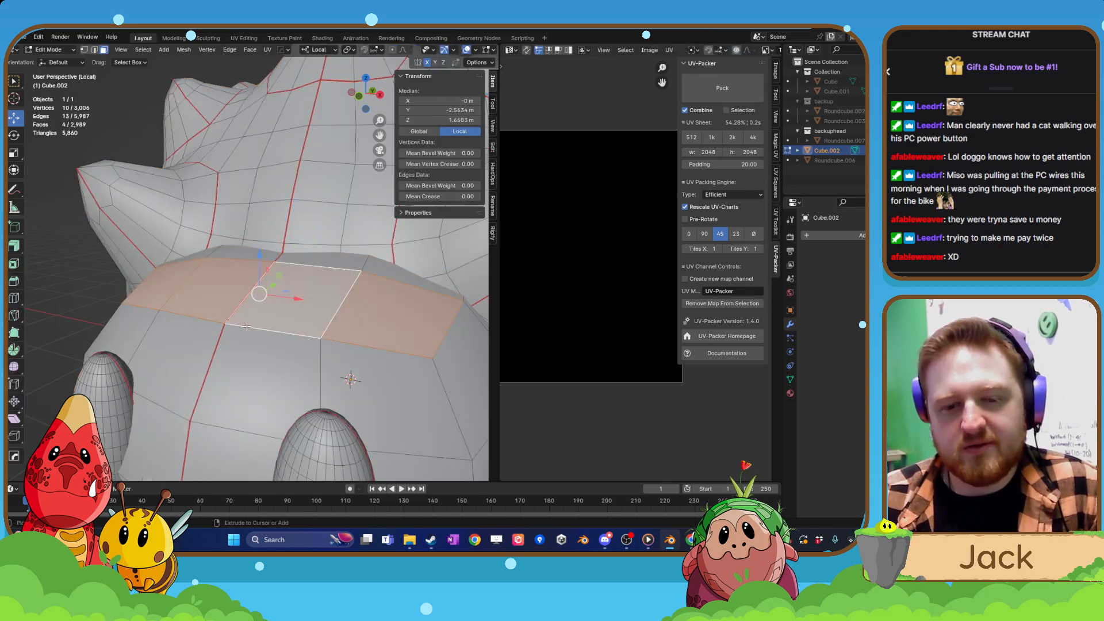
{"action": "scroll", "coordinate": [248, 327], "scroll_direction": "down", "scroll_amount": 3}
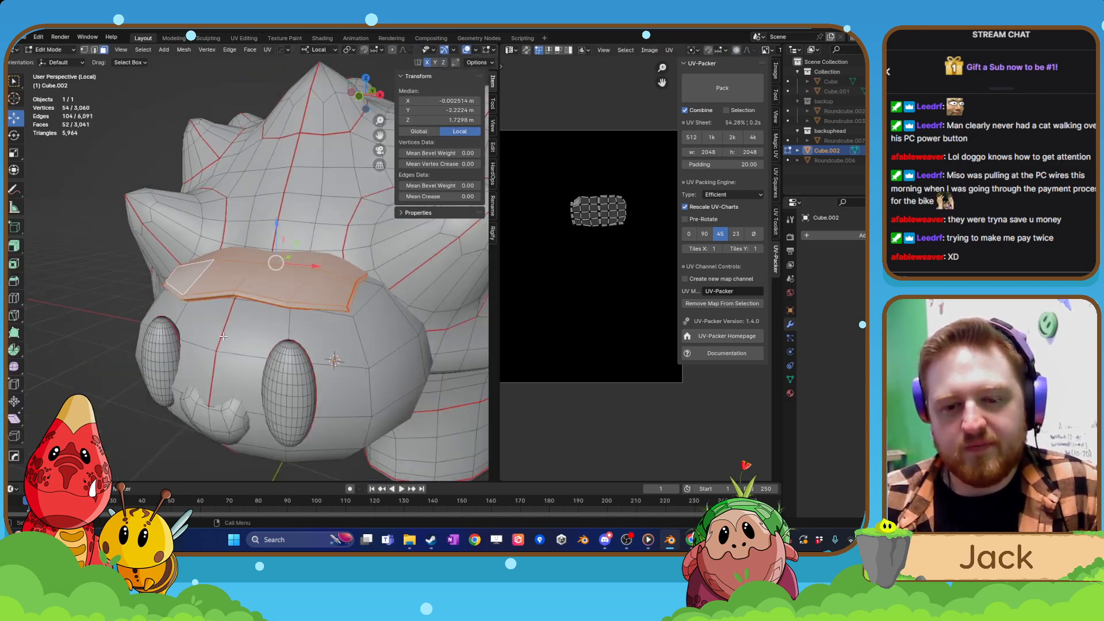
{"action": "mouse_move", "coordinate": [248, 327]}
{"action": "middle_mouse_down"}
{"action": "mouse_move", "coordinate": [301, 330]}
{"action": "mouse_move", "coordinate": [243, 329]}
{"action": "middle_mouse_up"}
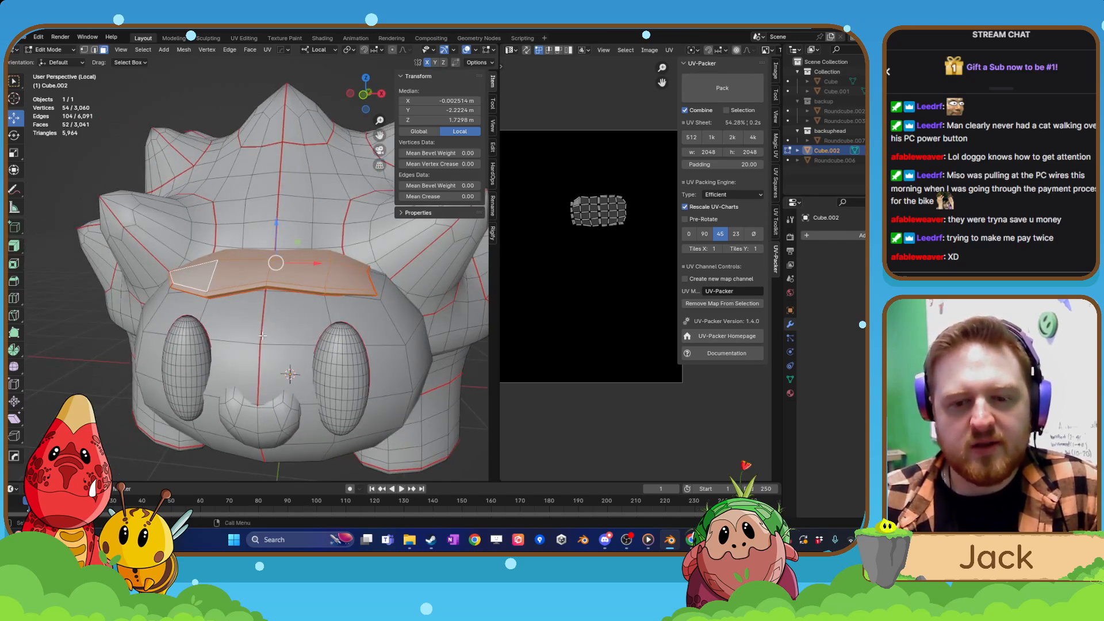
Delete the vertices of the separate brow piece and check the bare head in Object Mode.
{"action": "key", "text": "x"}
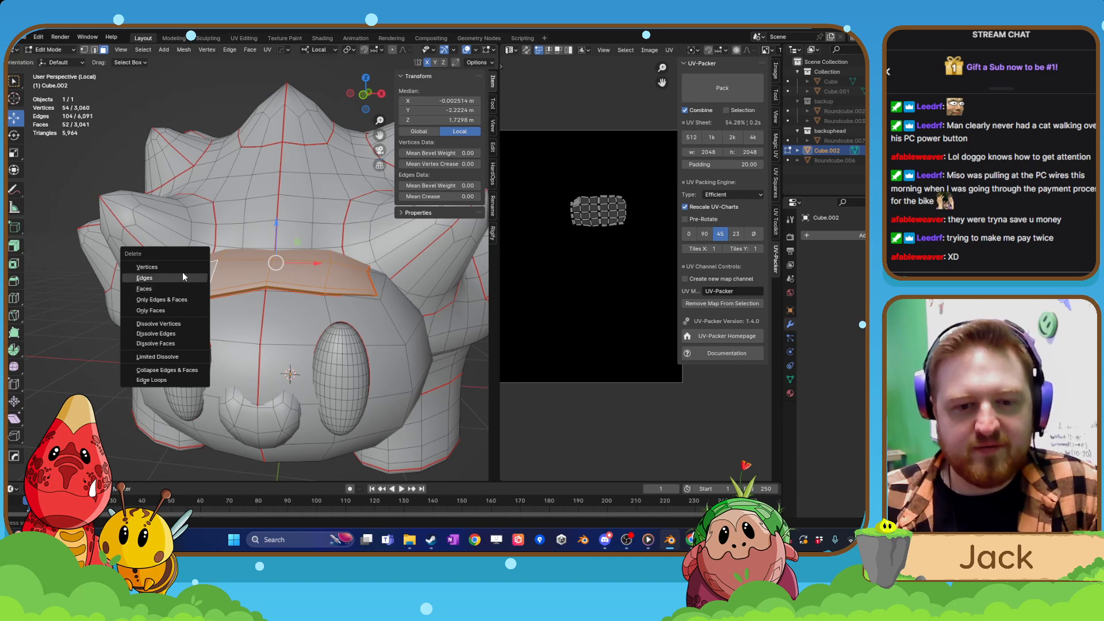
{"action": "left_click", "coordinate": [181, 268]}
{"action": "key", "text": "Tab"}
{"action": "left_click", "coordinate": [289, 296]}
{"action": "scroll", "coordinate": [289, 299], "scroll_direction": "down", "scroll_amount": 3}
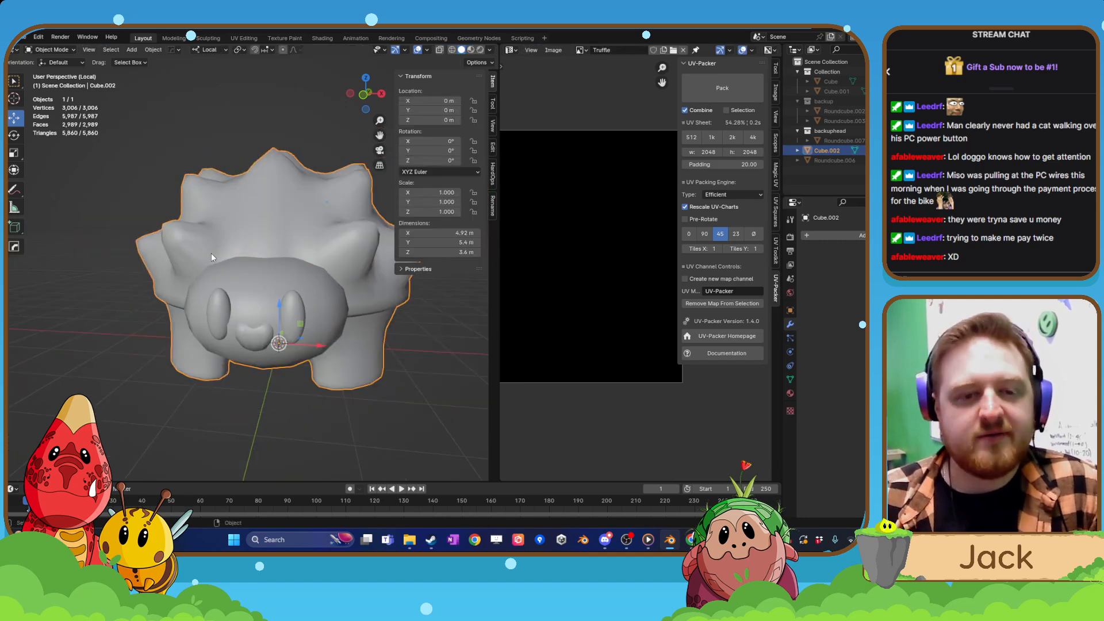
{"action": "key", "text": "Tab"}
{"action": "key", "text": "Tab"}
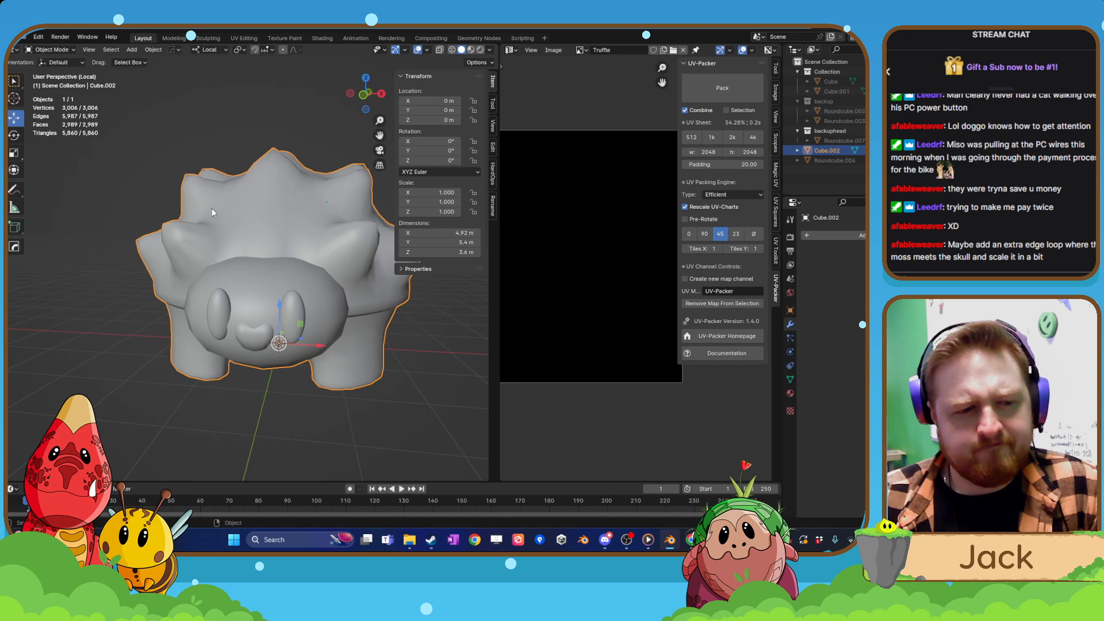
{"action": "middle_click_drag", "start_coordinate": [236, 254], "coordinate": [240, 296]}
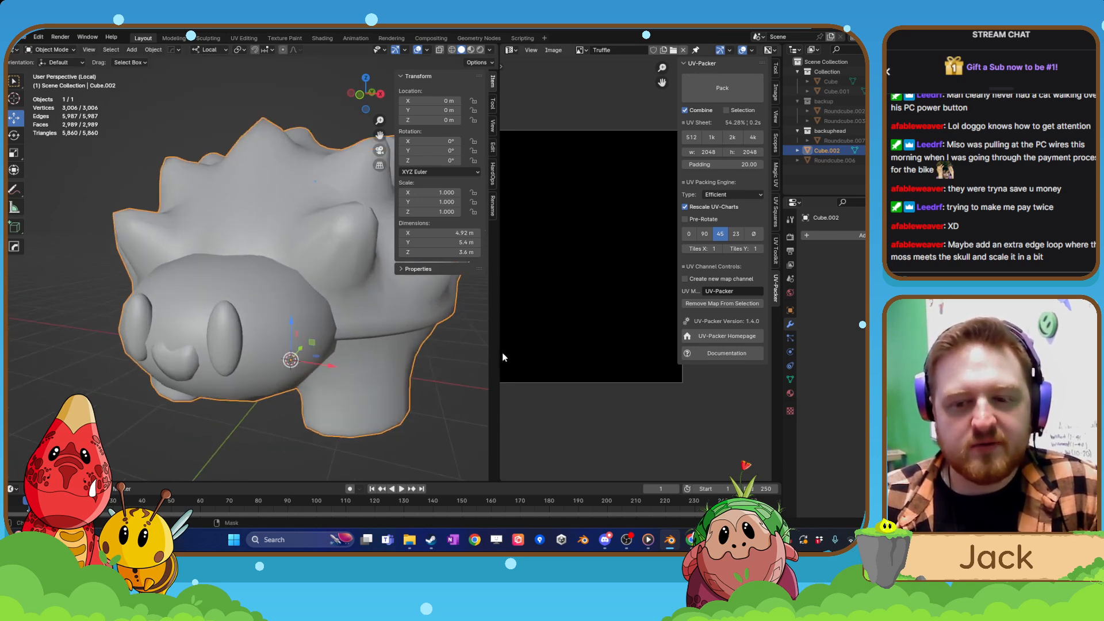
Enlarge the UV editor area and add an edge loop around the brow piece where it meets the shell.
{"action": "left_click_drag", "start_coordinate": [500, 353], "coordinate": [388, 353]}
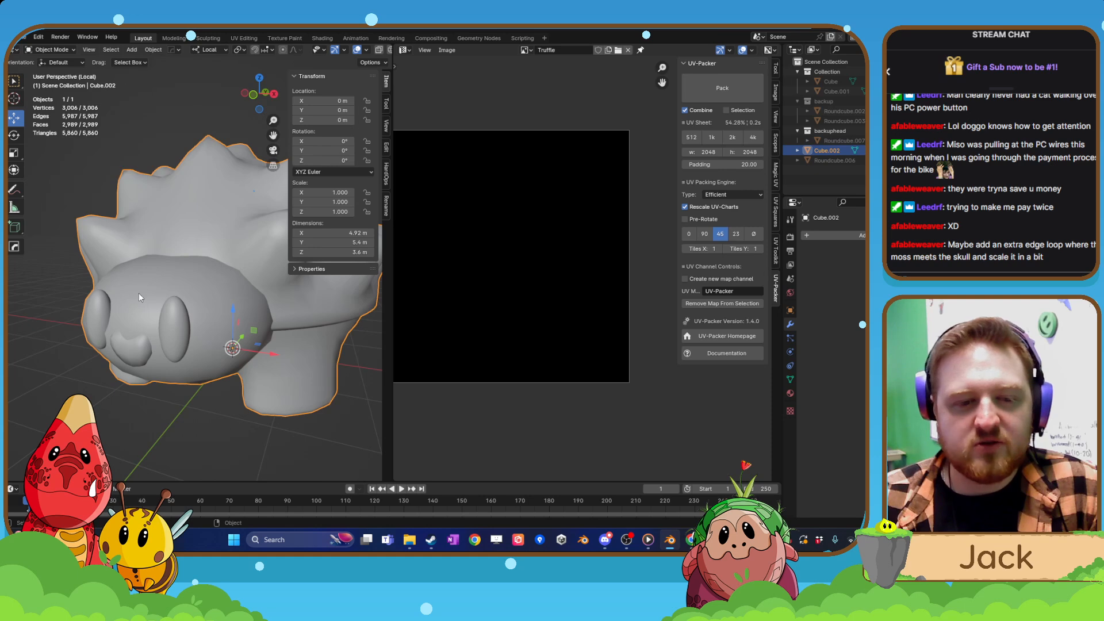
{"action": "key", "text": "Tab"}
{"action": "middle_click_drag", "start_coordinate": [182, 271], "coordinate": [202, 312]}
{"action": "left_click", "coordinate": [208, 287]}
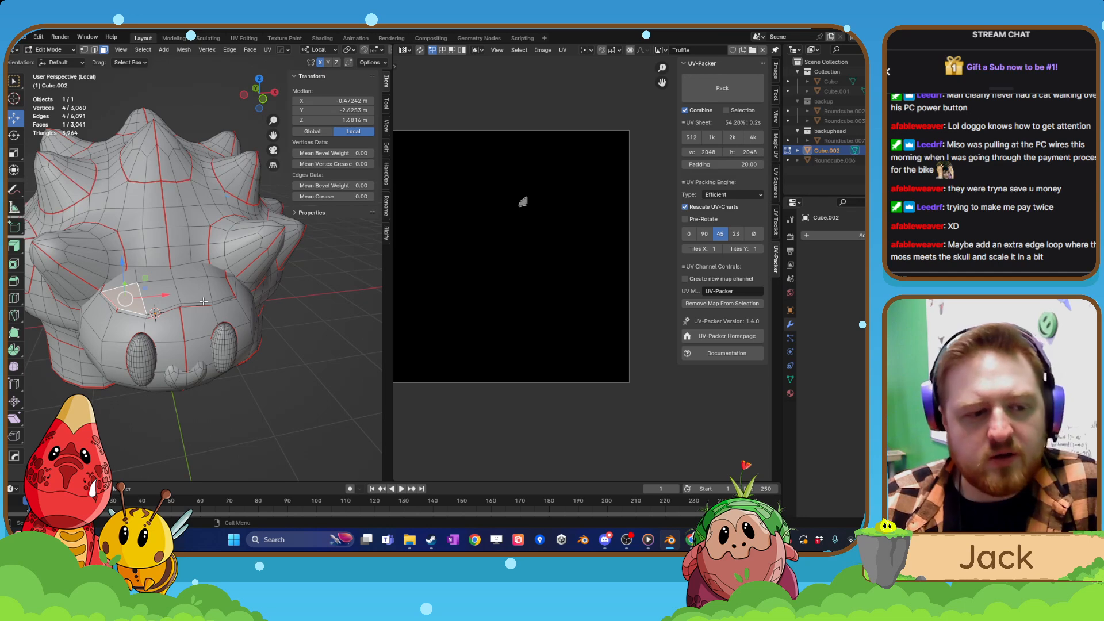
{"action": "mouse_move", "coordinate": [200, 302]}
{"action": "middle_mouse_down", "text": "shift"}
{"action": "mouse_move", "coordinate": [206, 321]}
{"action": "mouse_move", "coordinate": [134, 352]}
{"action": "mouse_move", "coordinate": [190, 310]}
{"action": "middle_mouse_up", "text": "shift"}
{"action": "scroll", "coordinate": [164, 332], "scroll_direction": "up", "scroll_amount": 4}
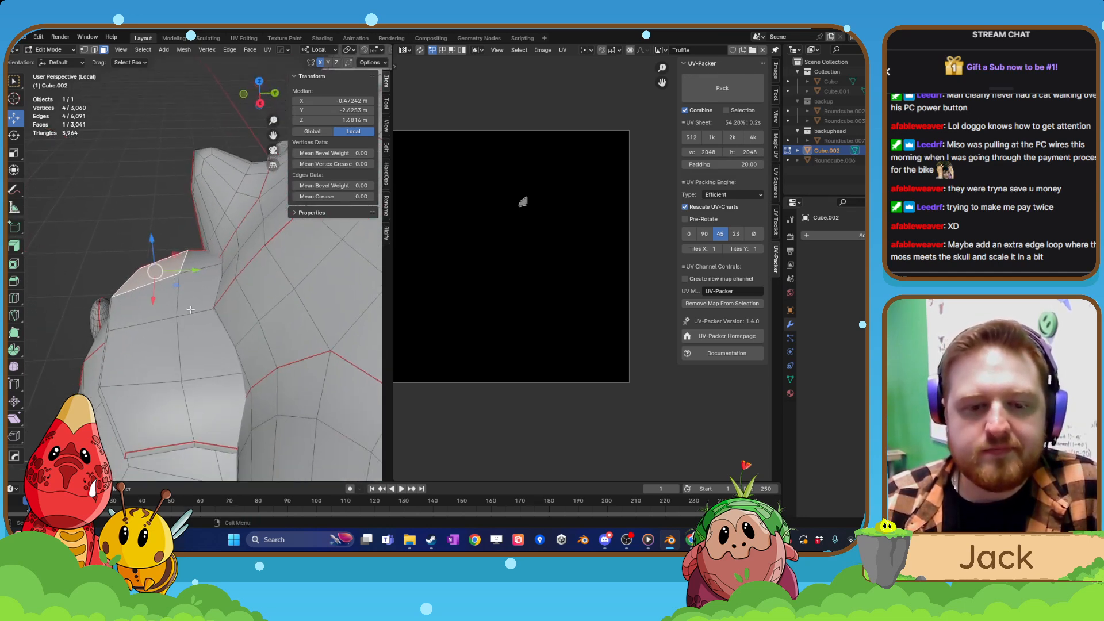
{"action": "left_click", "coordinate": [14, 298]}
{"action": "left_click_drag", "start_coordinate": [201, 308], "coordinate": [207, 309]}
{"action": "key", "text": "Tab"}
{"action": "key", "text": "Tab"}
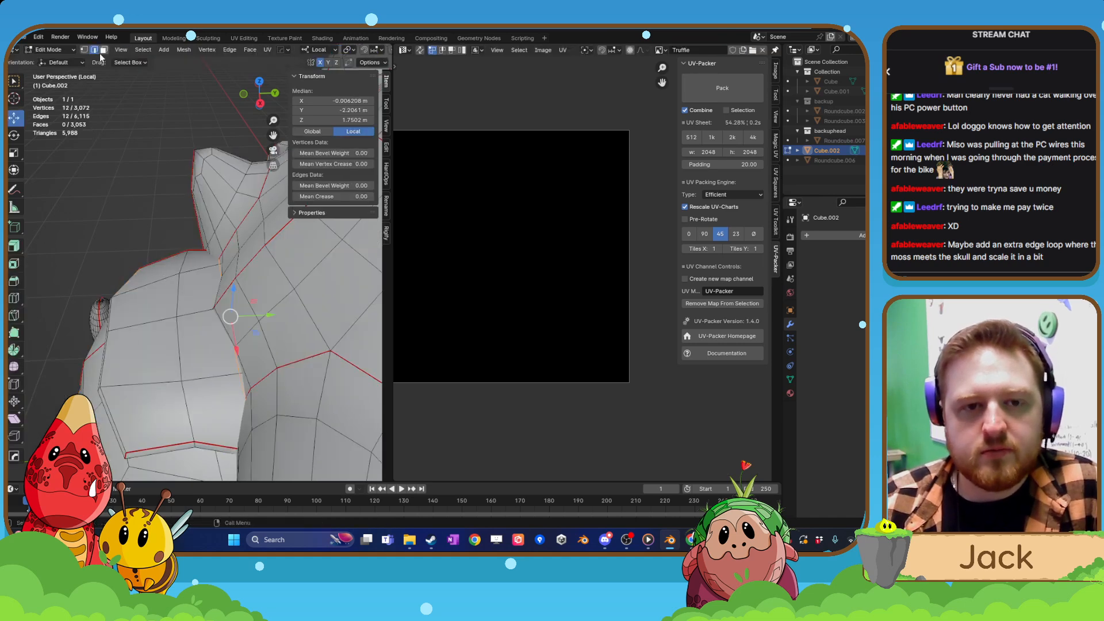
Select the whole linked brow piece in face selection and try scaling it along the local X and Y axes.
{"action": "left_click", "coordinate": [104, 50]}
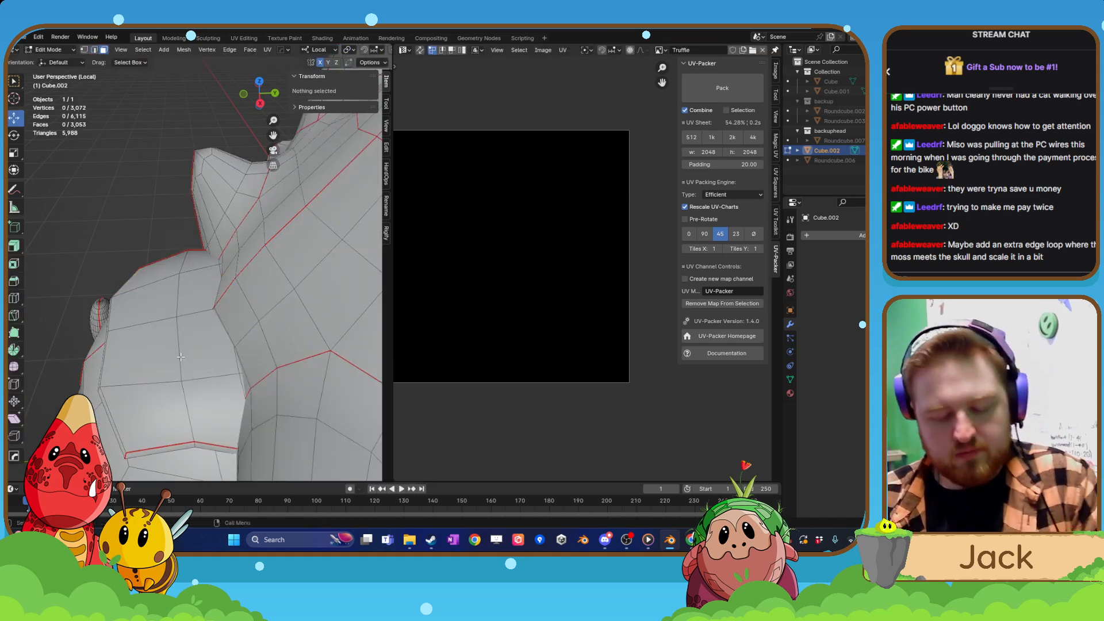
{"action": "key", "text": "l"}
{"action": "key", "text": "s"}
{"action": "key", "text": "x"}
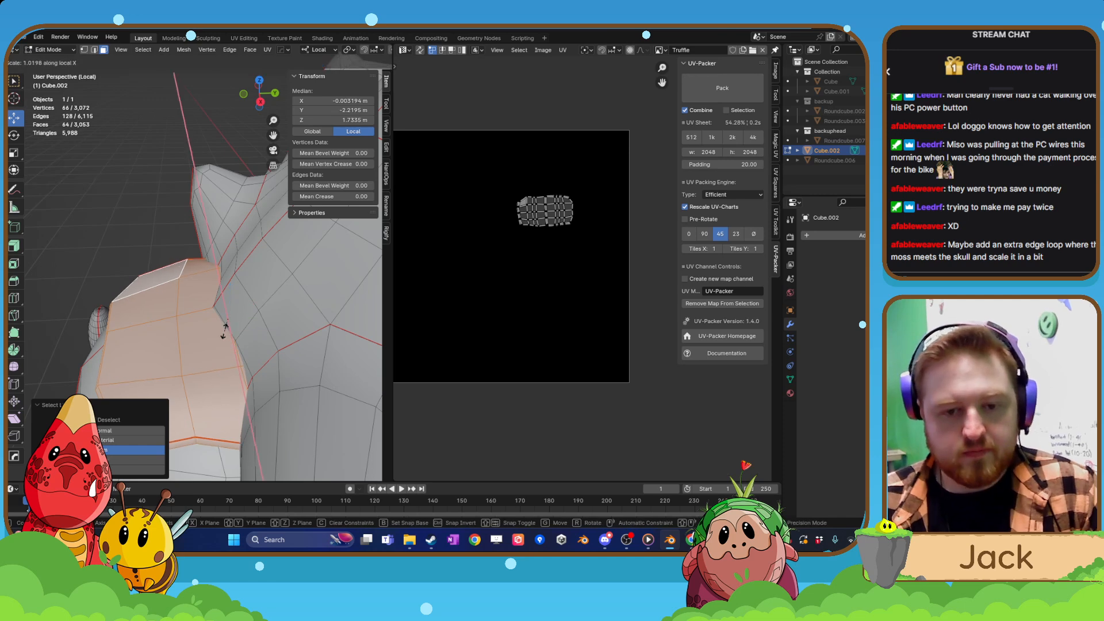
{"action": "key", "text": "z"}
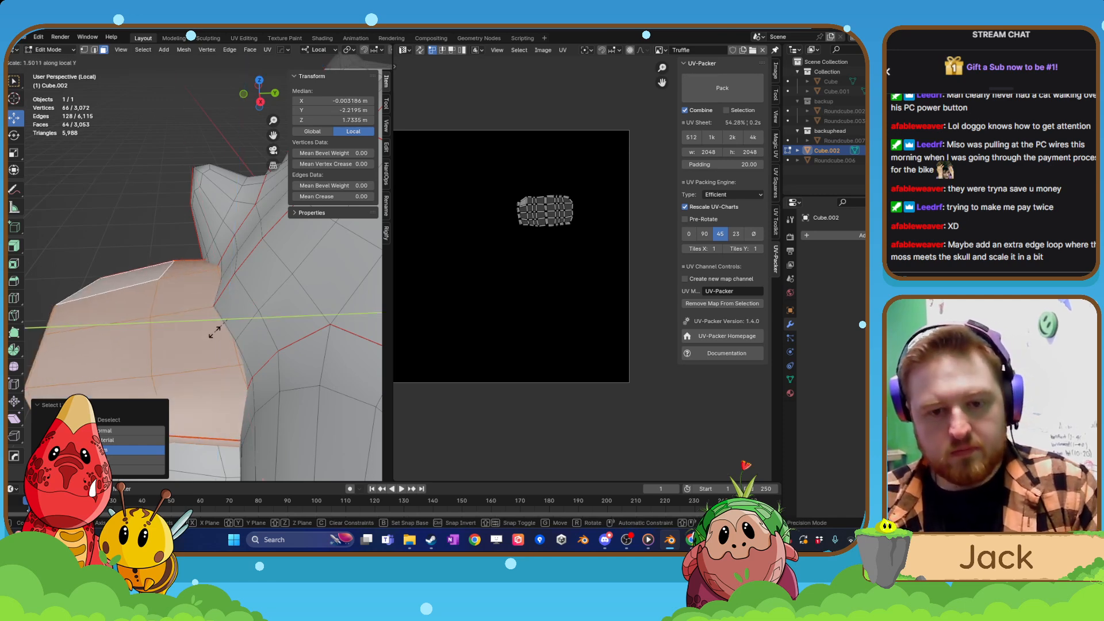
{"action": "key", "text": "y"}
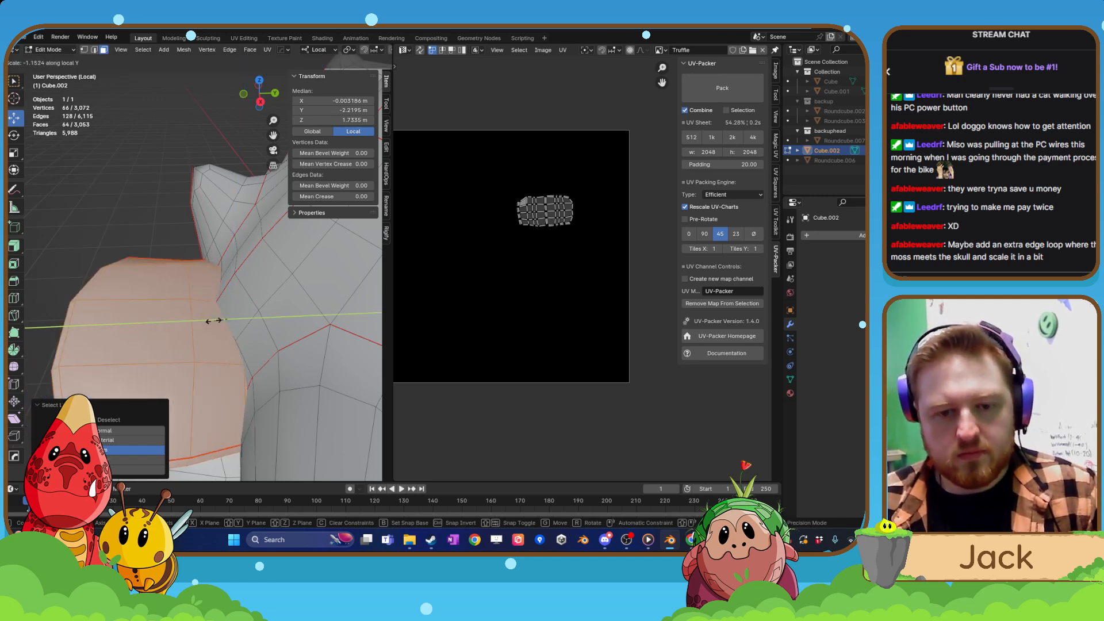
{"action": "left_click", "coordinate": [233, 316]}
{"action": "middle_click_drag", "start_coordinate": [233, 317], "coordinate": [210, 336]}
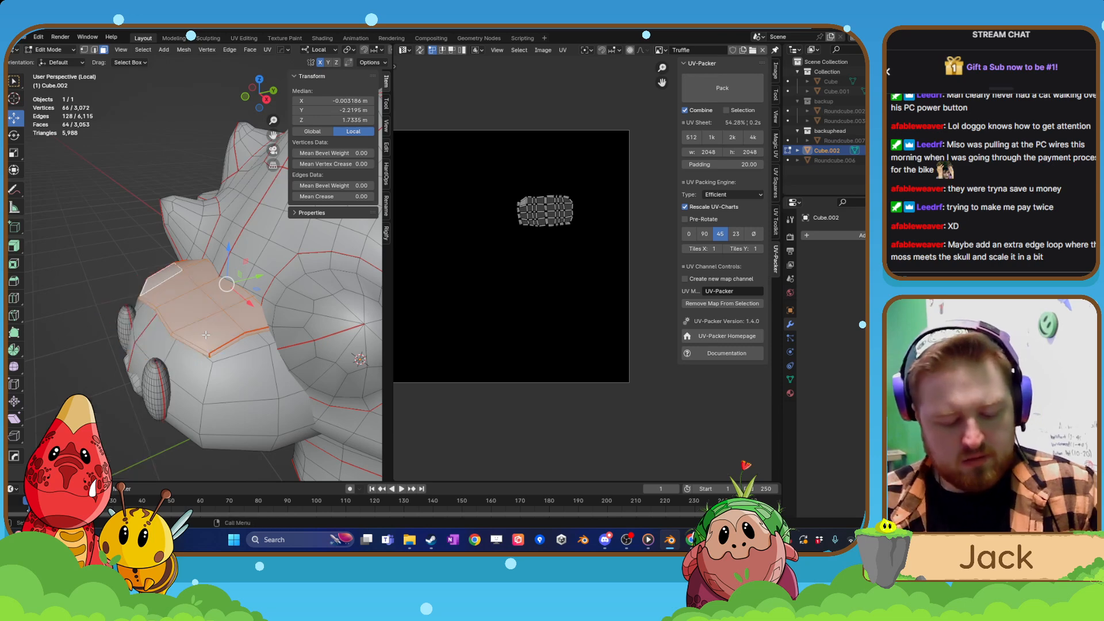
Scale the brow piece to 0.743 along local Y and raise it about 0.019 m along Z.
{"action": "key", "text": "s"}
{"action": "key", "text": "y"}
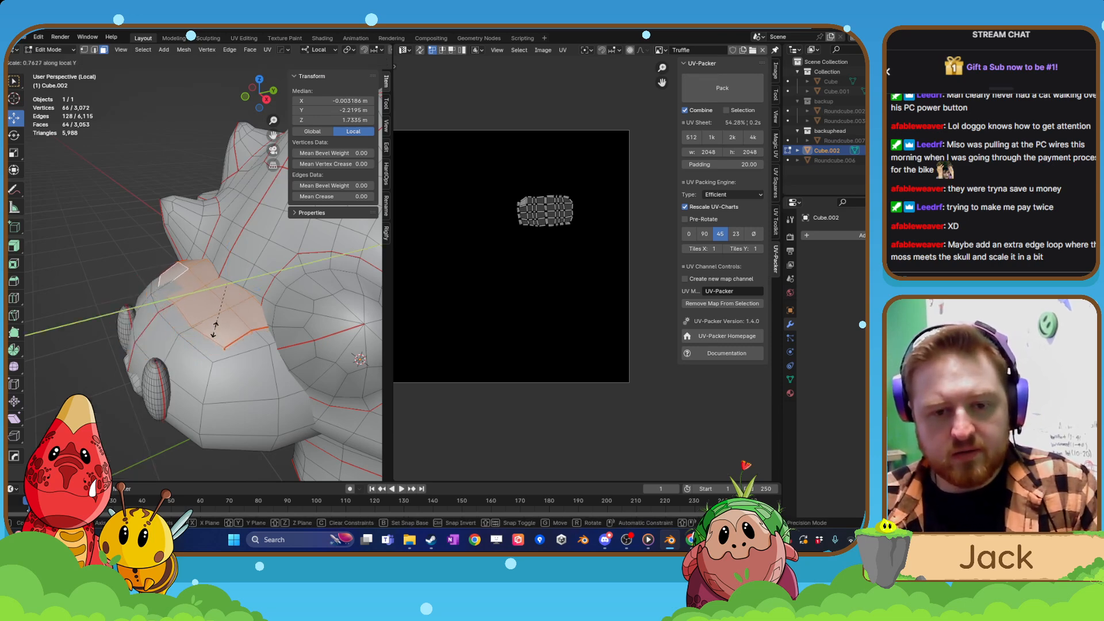
{"action": "left_click", "coordinate": [213, 337]}
{"action": "middle_click_drag", "start_coordinate": [213, 337], "coordinate": [240, 258]}
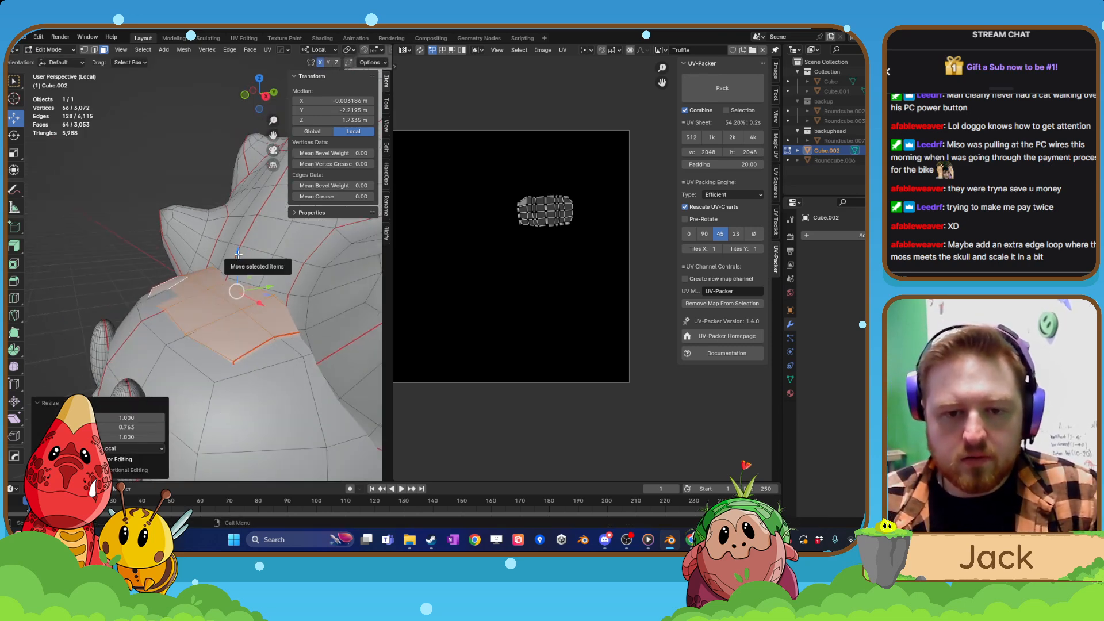
{"action": "key", "text": "g"}
{"action": "key", "text": "z"}
{"action": "left_click", "coordinate": [238, 251]}
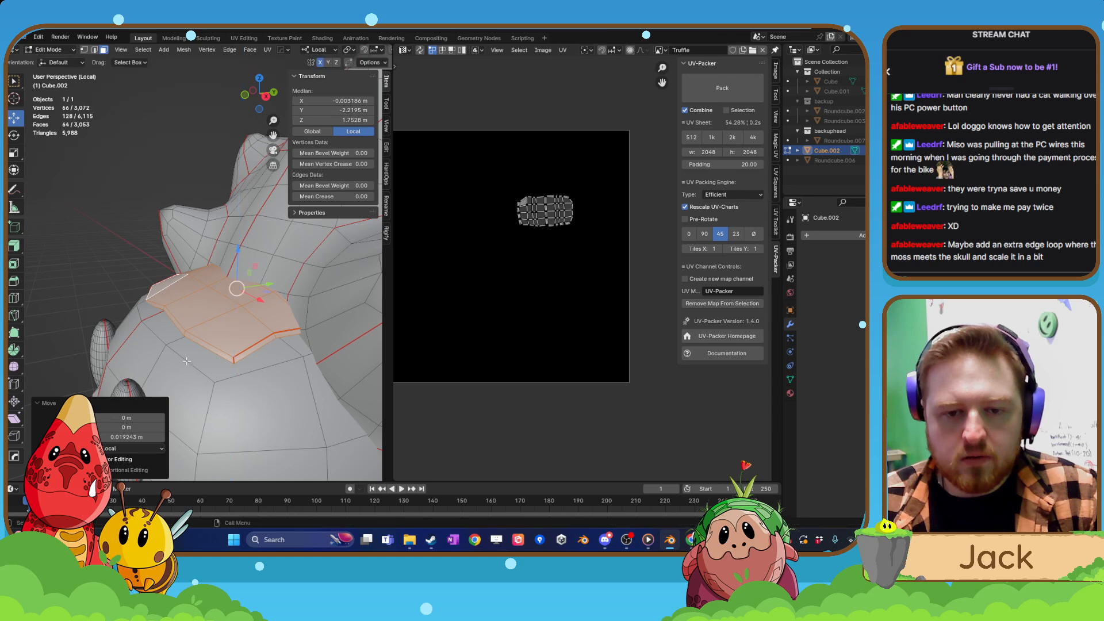
{"action": "middle_click_drag", "start_coordinate": [238, 251], "coordinate": [199, 375]}
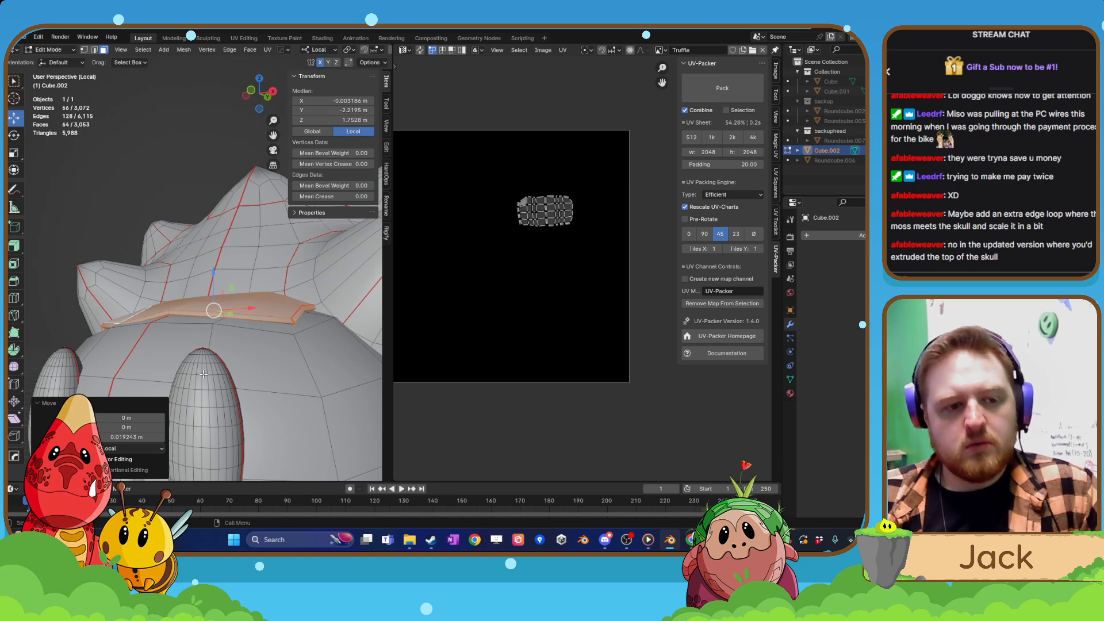
Undo the brow piece's move, scaling and added edge loop.
{"action": "key", "text": "ctrl+z"}
{"action": "key", "text": "ctrl+z"}
{"action": "key", "text": "ctrl+z"}
{"action": "key", "text": "ctrl+z"}
{"action": "key", "text": "ctrl+z"}
{"action": "key", "text": "ctrl+z"}
{"action": "key", "text": "ctrl+z"}
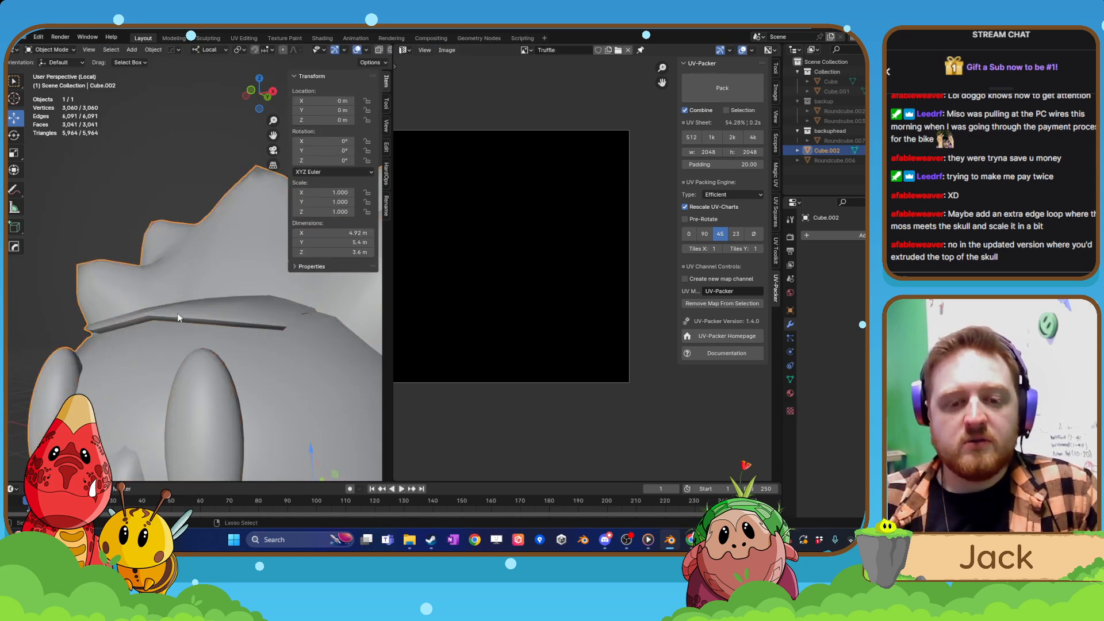
Select the linked separate brow piece in Edit Mode and delete its vertices from the head.
{"action": "key", "text": "Tab"}
{"action": "middle_click_drag", "start_coordinate": [178, 314], "coordinate": [215, 324]}
{"action": "left_click", "coordinate": [241, 325]}
{"action": "key", "text": "l"}
{"action": "key", "text": "x"}
{"action": "left_click", "coordinate": [241, 325]}
Select eight faces across the front part of the bare head's top, on both sides of the centre seam.
{"action": "left_click", "coordinate": [229, 325]}
{"action": "left_click", "coordinate": [311, 322], "text": "shift"}
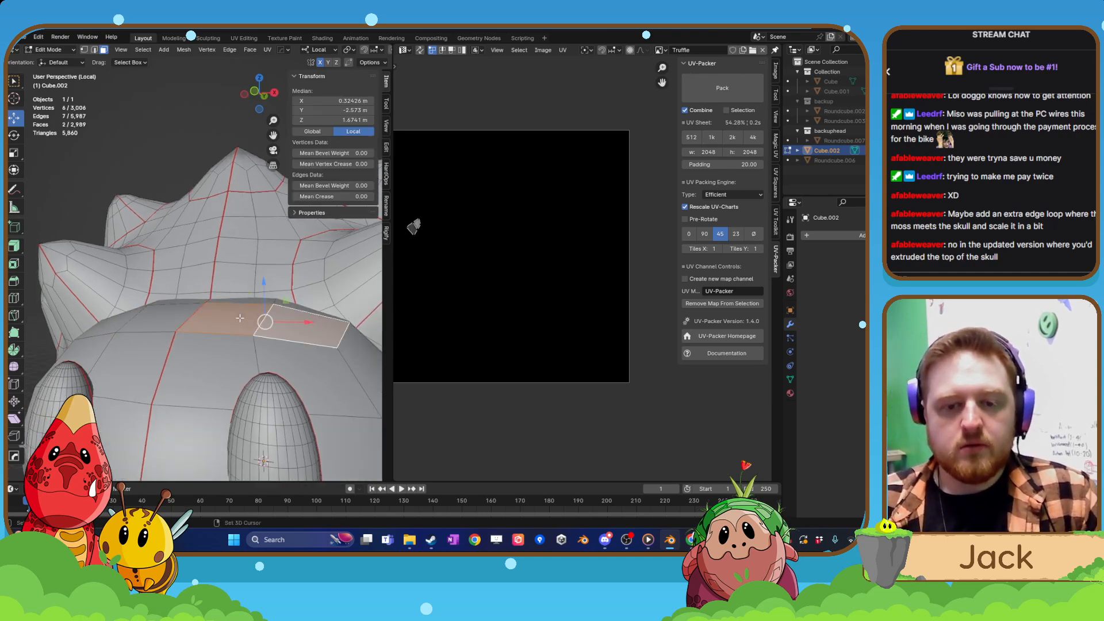
{"action": "middle_click_drag", "start_coordinate": [311, 322], "coordinate": [264, 310]}
{"action": "left_click", "coordinate": [299, 328], "text": "shift"}
{"action": "left_click", "coordinate": [218, 282], "text": "shift"}
{"action": "left_click", "coordinate": [173, 316], "text": "shift"}
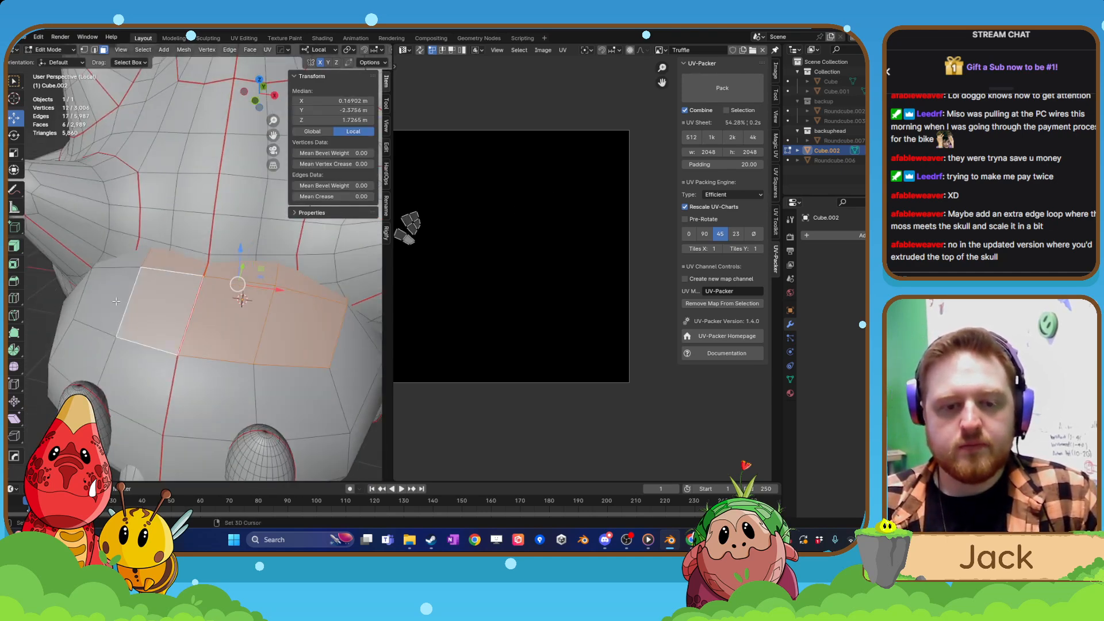
{"action": "left_click", "coordinate": [117, 301], "text": "shift"}
{"action": "left_click", "coordinate": [121, 260], "text": "shift"}
Add the four remaining faces at the back of the head's top, beneath the shell, to the selection.
{"action": "middle_click_drag", "start_coordinate": [184, 293], "coordinate": [351, 292]}
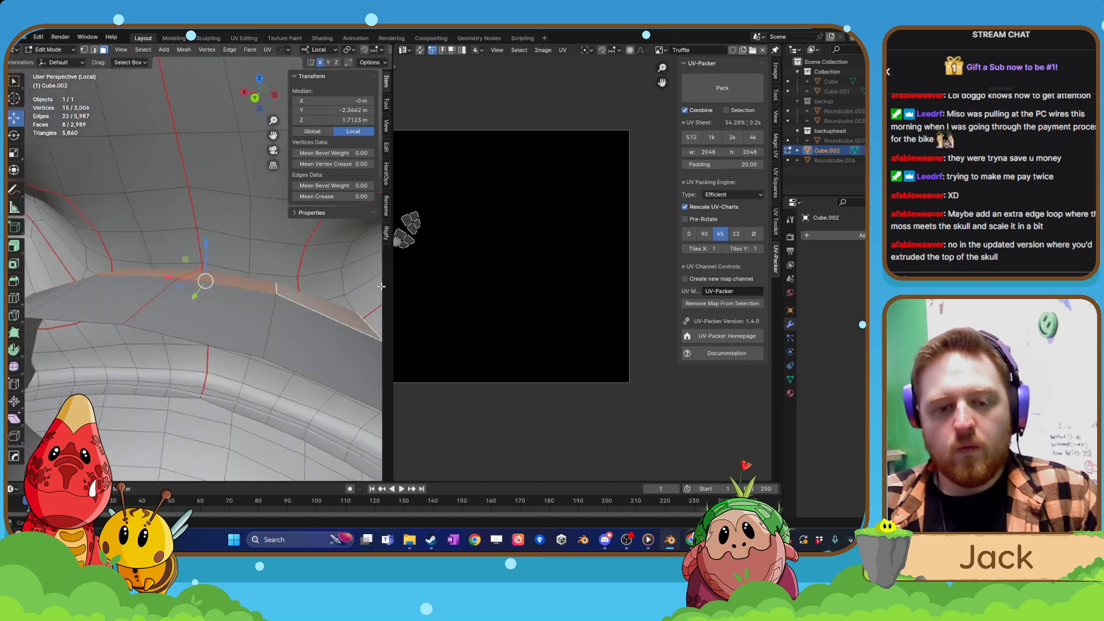
{"action": "left_click", "coordinate": [317, 327], "text": "shift"}
{"action": "left_click", "coordinate": [230, 313], "text": "shift"}
{"action": "left_click", "coordinate": [116, 275], "text": "shift"}
{"action": "left_click", "coordinate": [111, 301]}
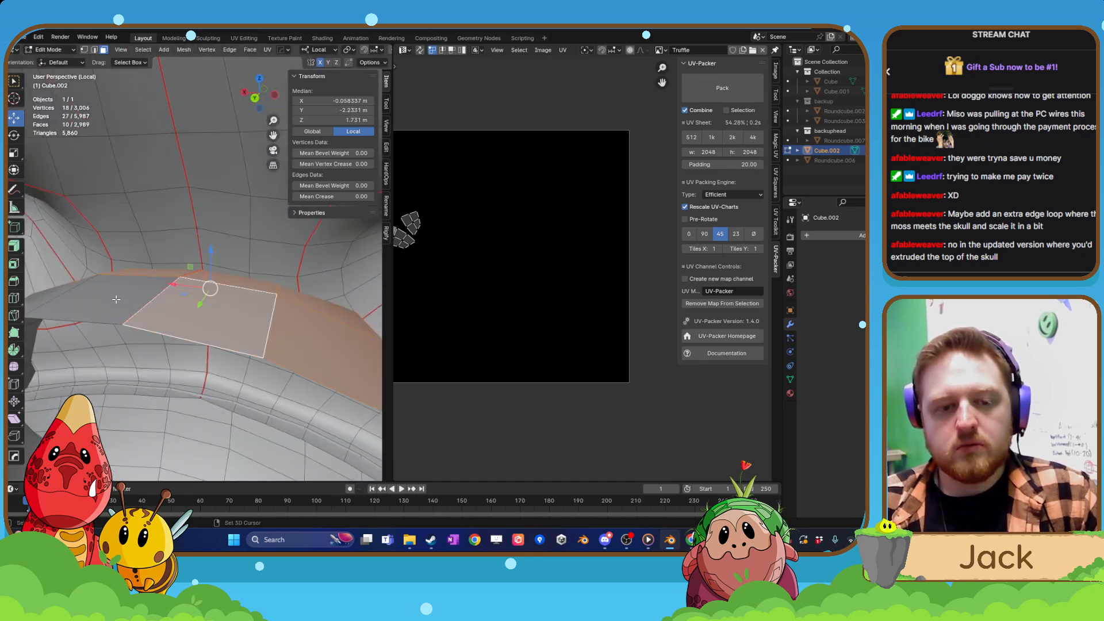
{"action": "middle_click_drag", "start_coordinate": [111, 301], "coordinate": [126, 374]}
{"action": "left_click", "coordinate": [287, 274], "text": "ctrl+shift"}
{"action": "left_click", "coordinate": [121, 318], "text": "shift"}
{"action": "middle_click_drag", "start_coordinate": [120, 317], "coordinate": [151, 367]}
Show the head in front orthographic view and widen the 3D viewport beside the UV editor.
{"action": "scroll", "coordinate": [200, 351], "scroll_direction": "down", "scroll_amount": 2}
{"action": "left_click", "coordinate": [14, 281]}
{"action": "scroll", "coordinate": [206, 314], "scroll_direction": "up", "scroll_amount": 2}
{"action": "key", "text": "ctrl+KP_1"}
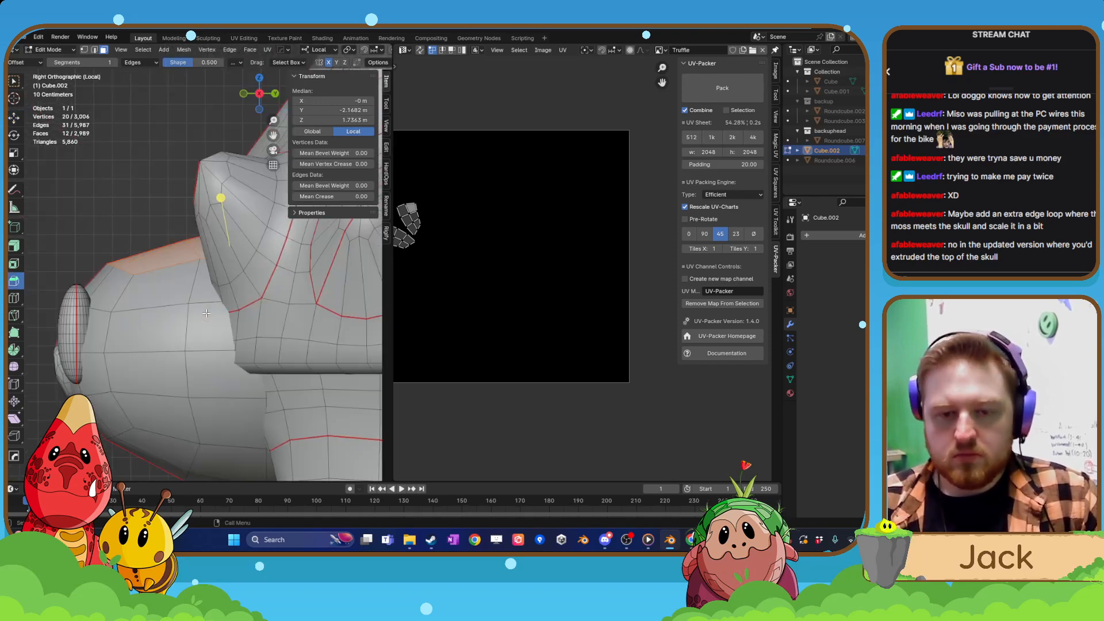
{"action": "key", "text": "ctrl+KP_7"}
{"action": "middle_click_drag", "start_coordinate": [206, 313], "coordinate": [203, 341]}
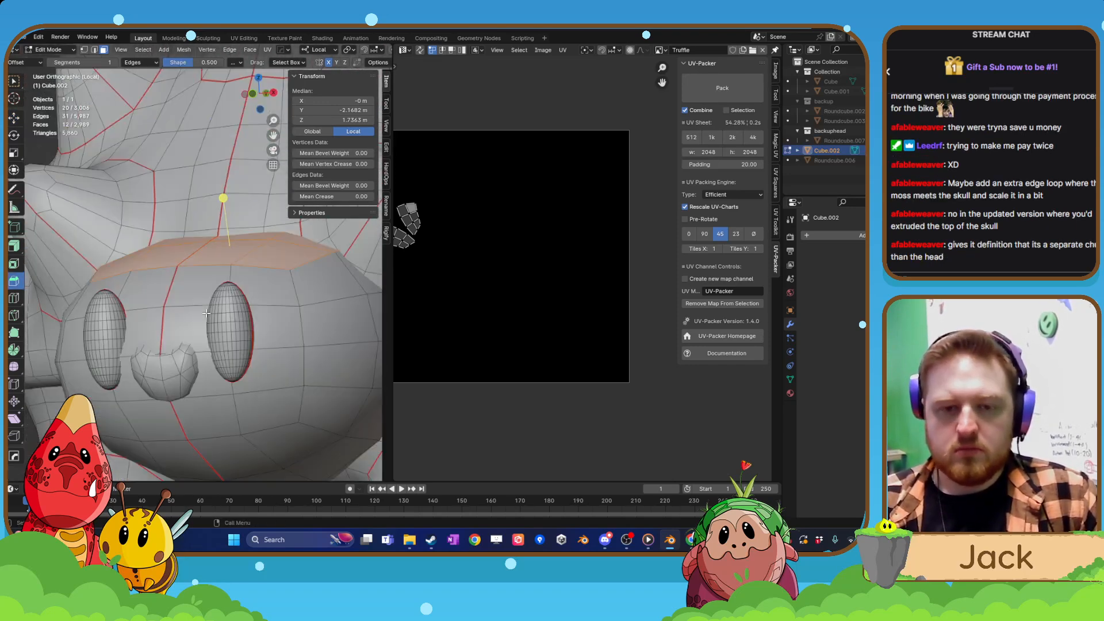
{"action": "key", "text": "KP_1"}
{"action": "scroll", "coordinate": [204, 342], "scroll_direction": "up", "scroll_amount": 1}
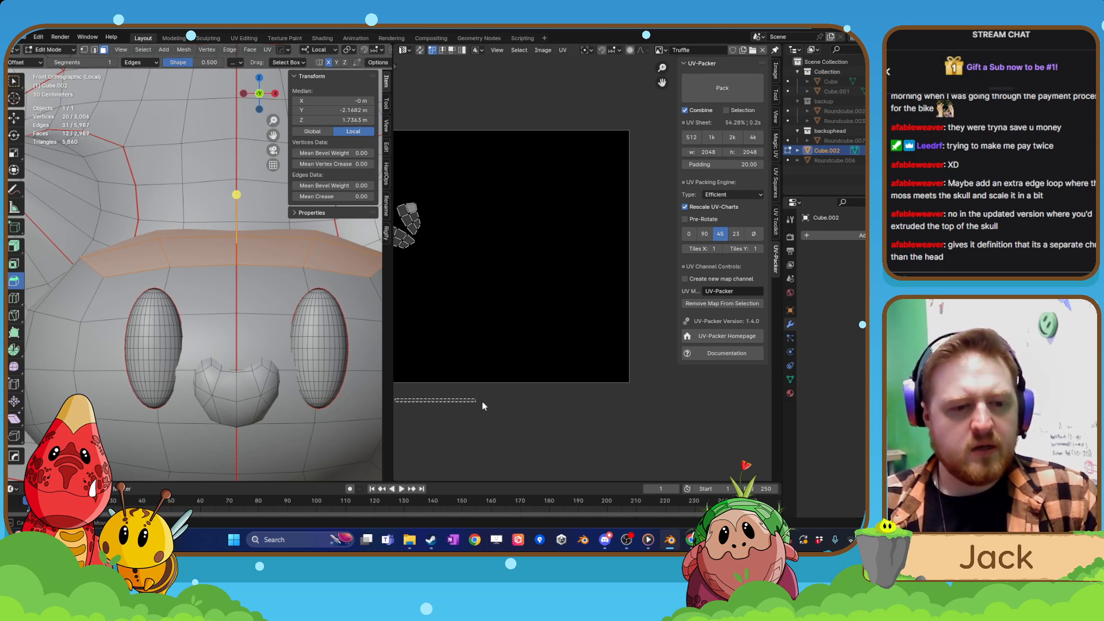
{"action": "left_click_drag", "start_coordinate": [392, 413], "coordinate": [585, 408]}
{"action": "middle_click_drag", "start_coordinate": [364, 317], "coordinate": [356, 330], "text": "shift"}
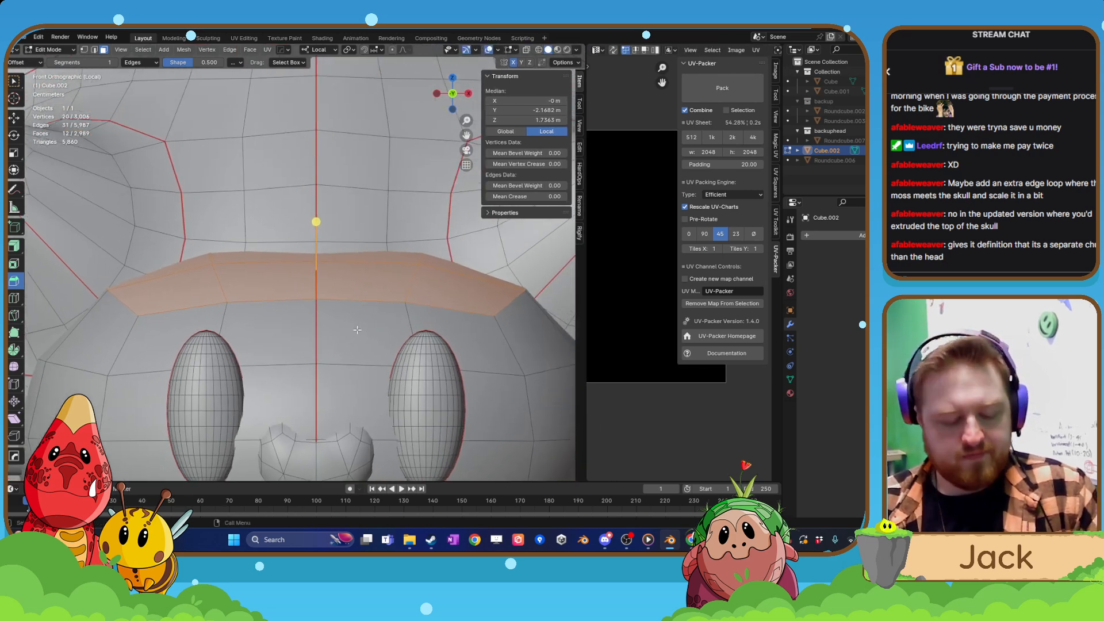
Extrude the selected head-top faces upward along local Z twice, by about 0.013 m and about 0.048 m.
{"action": "key", "text": "e"}
{"action": "key", "text": "z"}
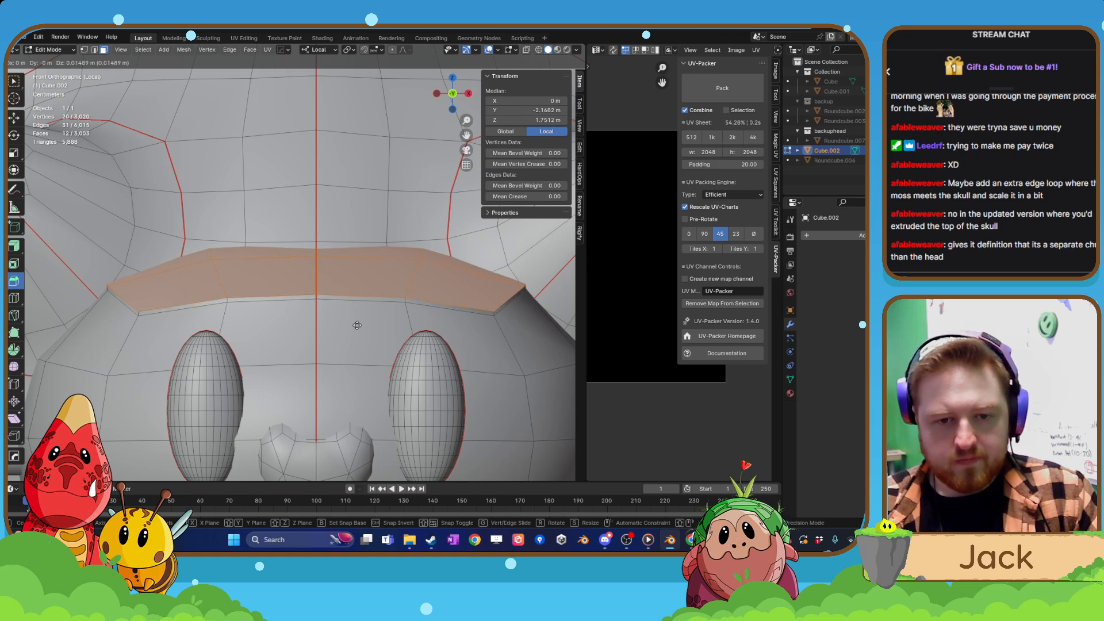
{"action": "key", "text": "z"}
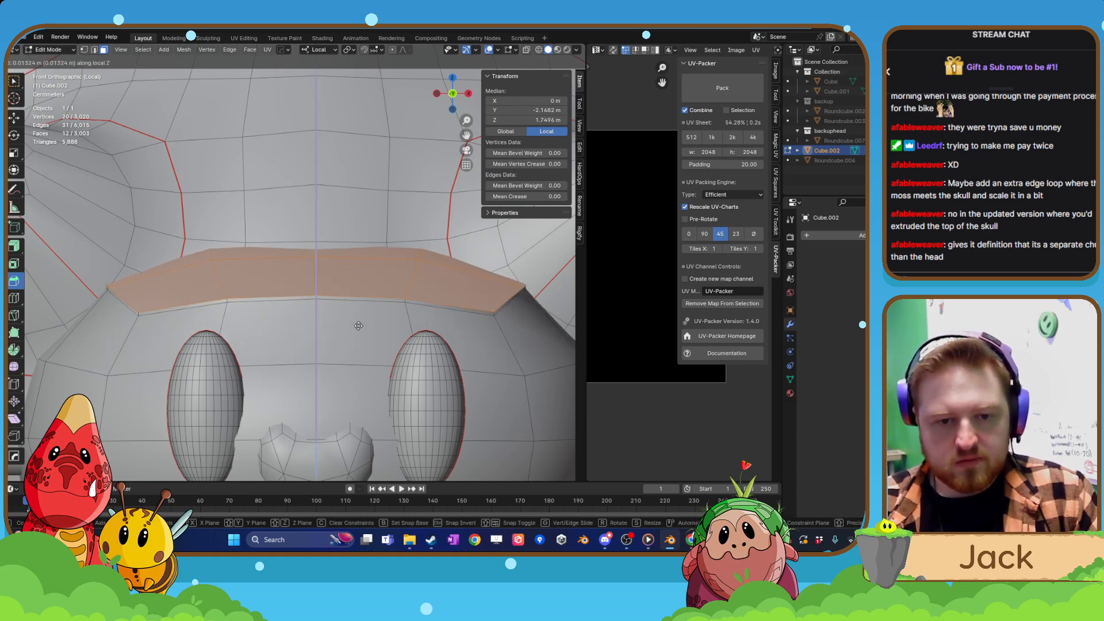
{"action": "left_click", "coordinate": [359, 326]}
{"action": "key", "text": "e"}
{"action": "key", "text": "z"}
{"action": "key", "text": "z"}
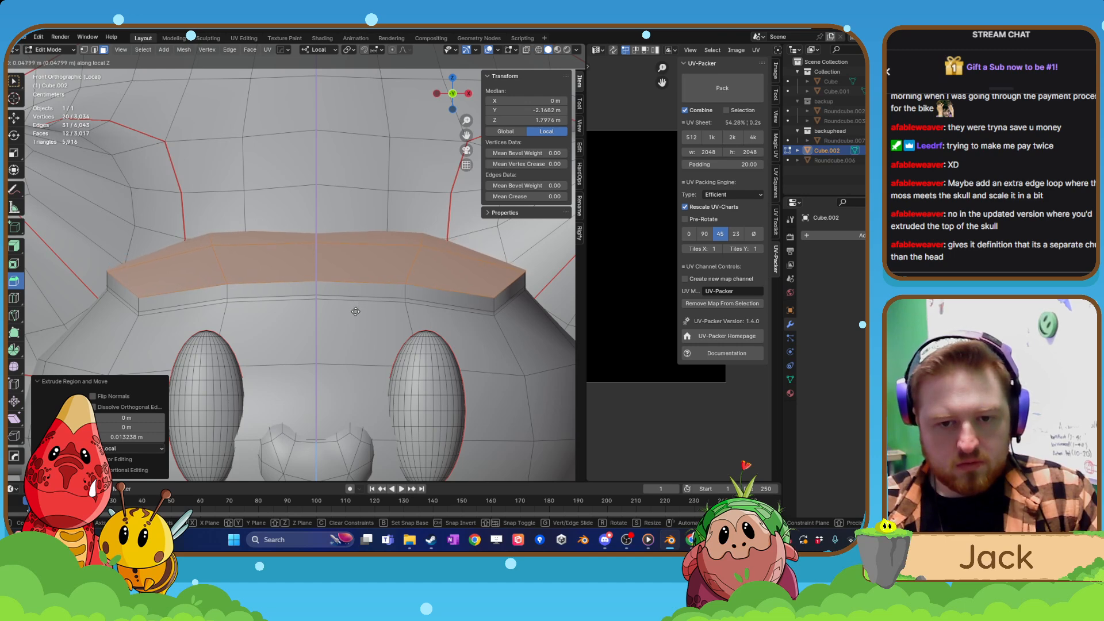
{"action": "left_click", "coordinate": [355, 309]}
Extrude the brow faces upward once more by about 0.04 m along local Z and scale them to 0.93.
{"action": "key", "text": "e"}
{"action": "key", "text": "z"}
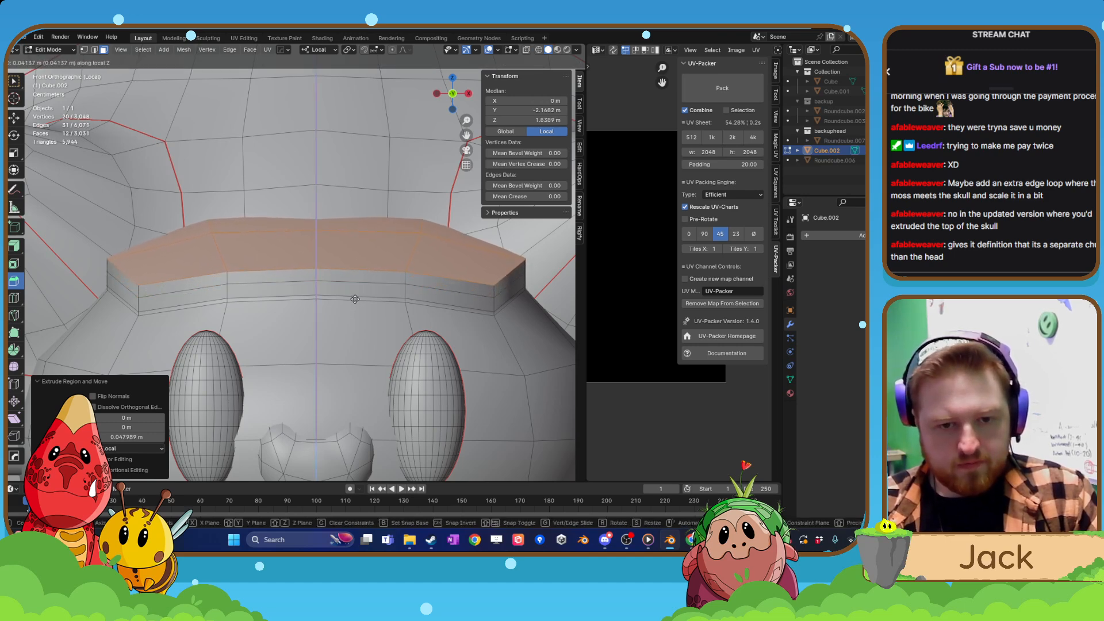
{"action": "left_click", "coordinate": [354, 298]}
{"action": "key", "text": "s"}
{"action": "left_click", "coordinate": [397, 305]}
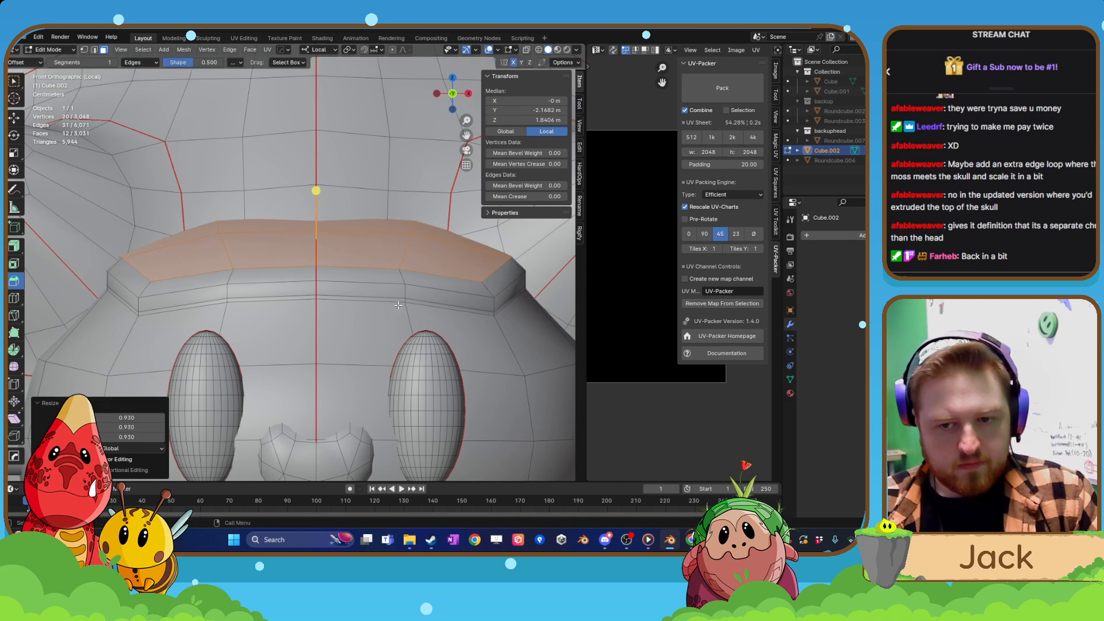
Examine the extruded, stepped brow in Object Mode from several distances and return to Edit Mode.
{"action": "key", "text": "Tab"}
{"action": "middle_click_drag", "start_coordinate": [397, 305], "coordinate": [329, 352]}
{"action": "scroll", "coordinate": [326, 348], "scroll_direction": "down", "scroll_amount": 4}
{"action": "scroll", "coordinate": [349, 358], "scroll_direction": "up", "scroll_amount": 3}
{"action": "scroll", "coordinate": [392, 371], "scroll_direction": "down", "scroll_amount": 3}
{"action": "scroll", "coordinate": [323, 373], "scroll_direction": "up", "scroll_amount": 4}
{"action": "key", "text": "Tab"}
{"action": "scroll", "coordinate": [316, 367], "scroll_direction": "up", "scroll_amount": 6}
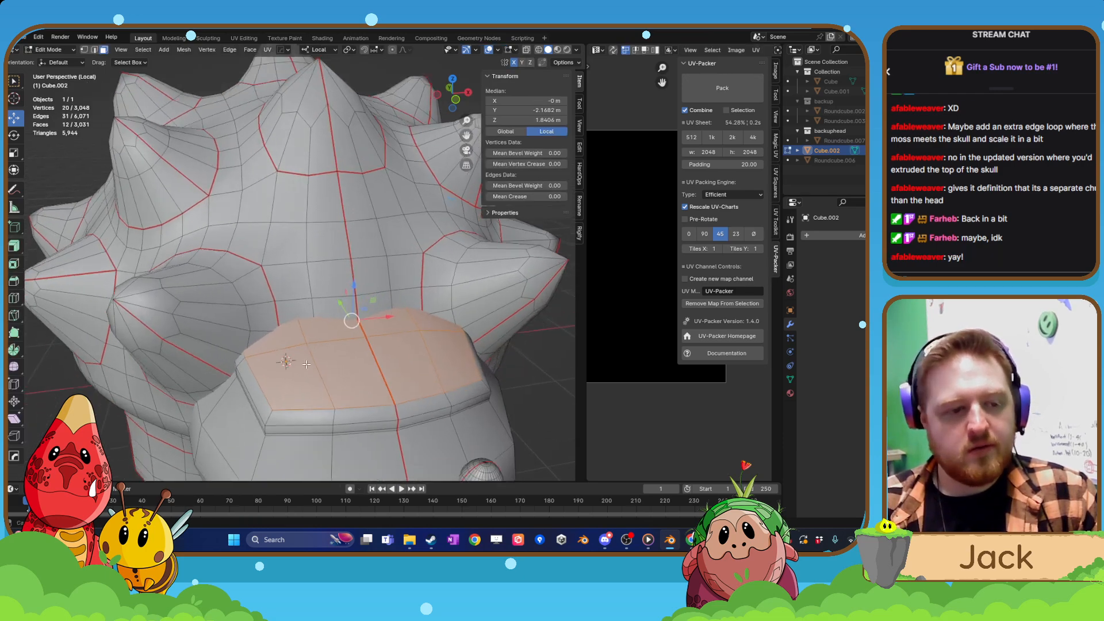
Examine how the new brow fits the shell and the whole creature, with and without the wireframe.
{"action": "scroll", "coordinate": [324, 340], "scroll_direction": "down", "scroll_amount": 3}
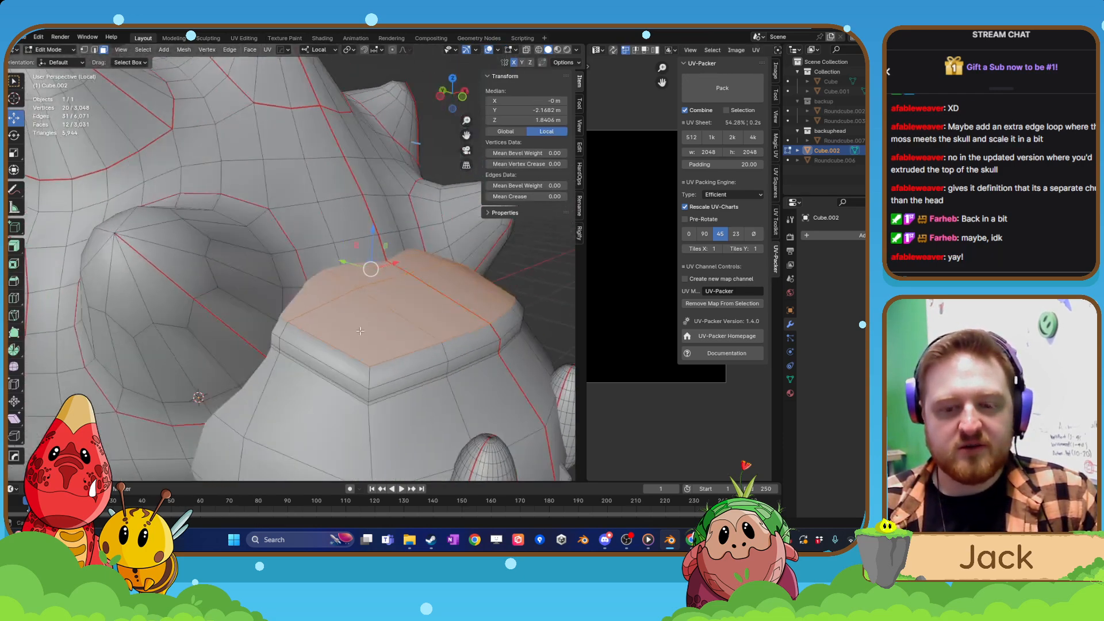
{"action": "middle_click_drag", "start_coordinate": [323, 341], "coordinate": [251, 333]}
{"action": "scroll", "coordinate": [251, 333], "scroll_direction": "down", "scroll_amount": 6}
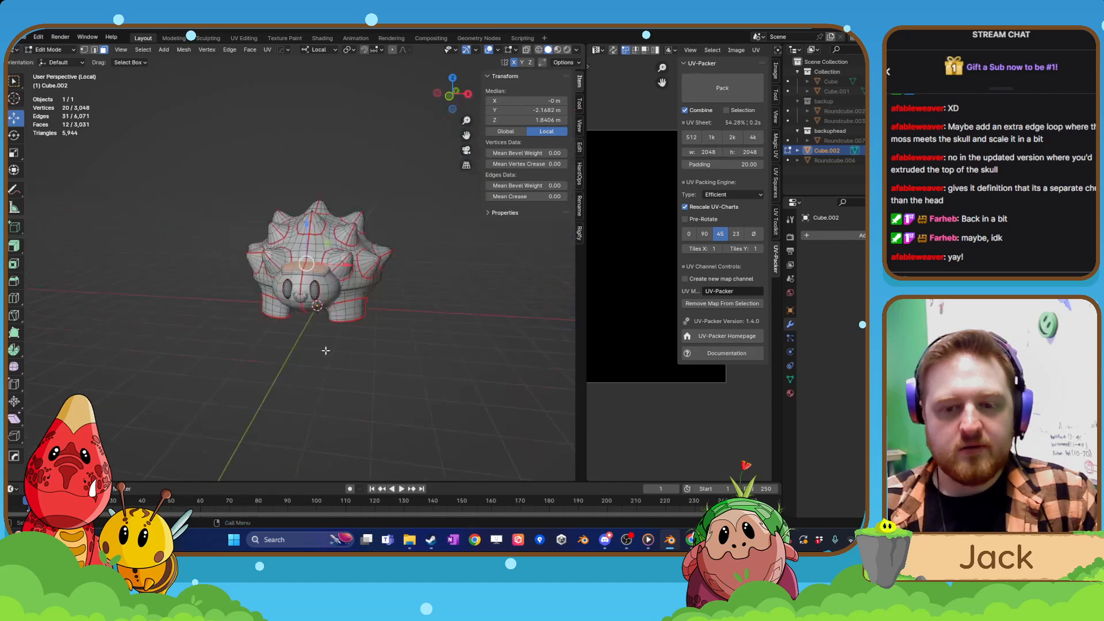
{"action": "key", "text": "Tab"}
{"action": "mouse_move", "coordinate": [351, 306]}
{"action": "middle_mouse_down"}
{"action": "mouse_move", "coordinate": [316, 324]}
{"action": "mouse_move", "coordinate": [345, 322]}
{"action": "middle_mouse_up"}
{"action": "scroll", "coordinate": [344, 318], "scroll_direction": "up", "scroll_amount": 2}
{"action": "left_click", "coordinate": [291, 293]}
{"action": "key", "text": "Tab"}
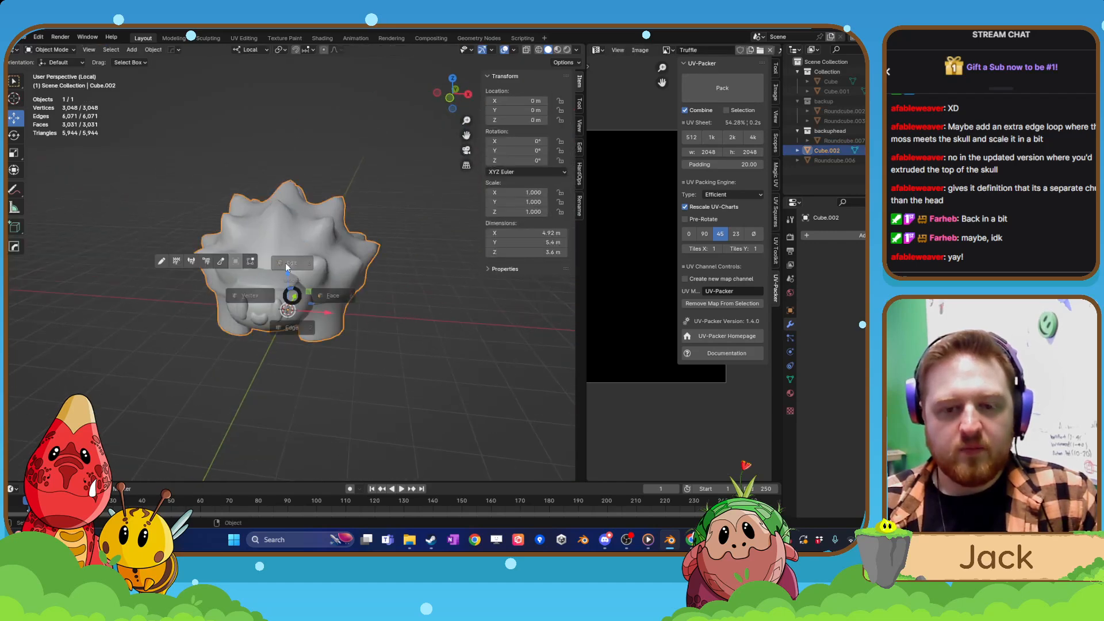
{"action": "scroll", "coordinate": [285, 273], "scroll_direction": "up", "scroll_amount": 2}
{"action": "mouse_move", "coordinate": [280, 296]}
{"action": "middle_mouse_down"}
{"action": "mouse_move", "coordinate": [308, 300]}
{"action": "mouse_move", "coordinate": [265, 294]}
{"action": "middle_mouse_up"}
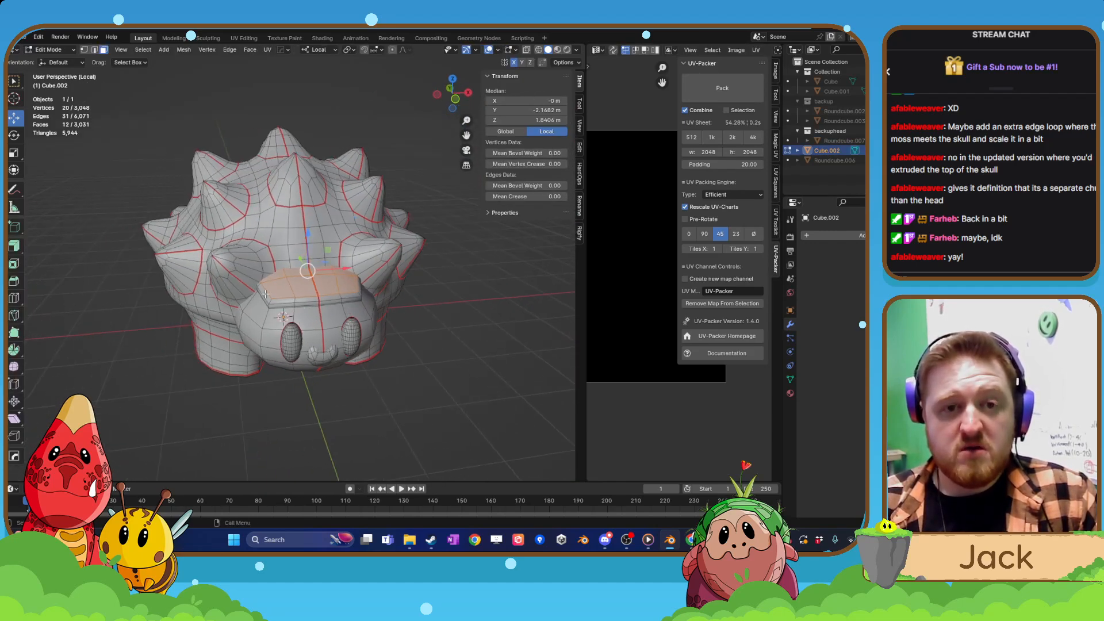
Switch to edge selection and select the lowest edge loop of the extruded brow where it meets the head.
{"action": "left_click", "coordinate": [93, 50]}
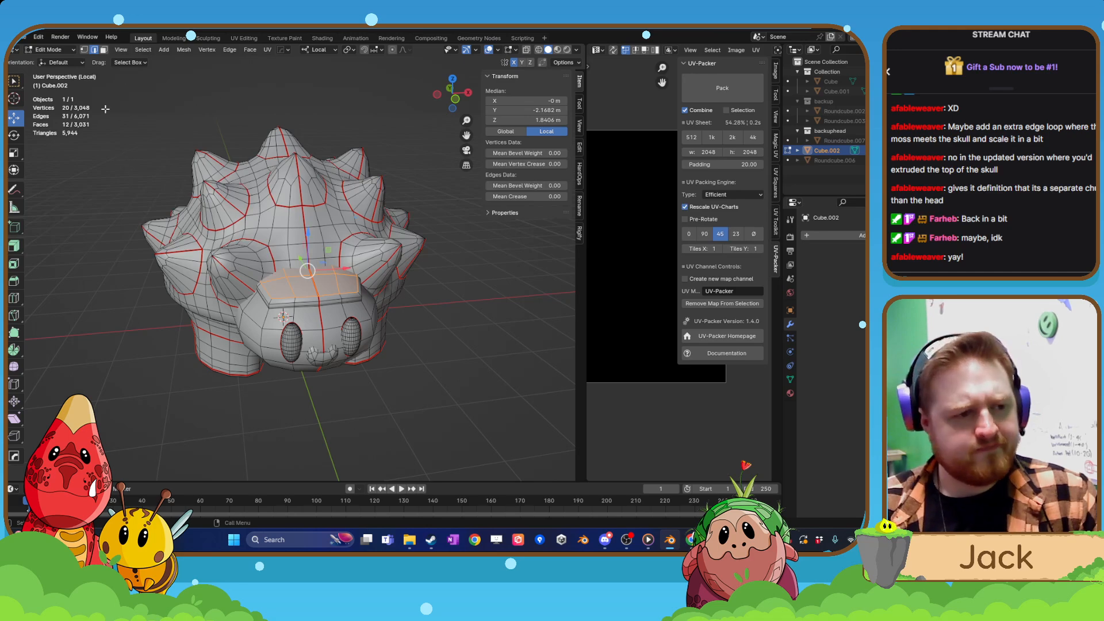
{"action": "scroll", "coordinate": [413, 292], "scroll_direction": "up", "scroll_amount": 2}
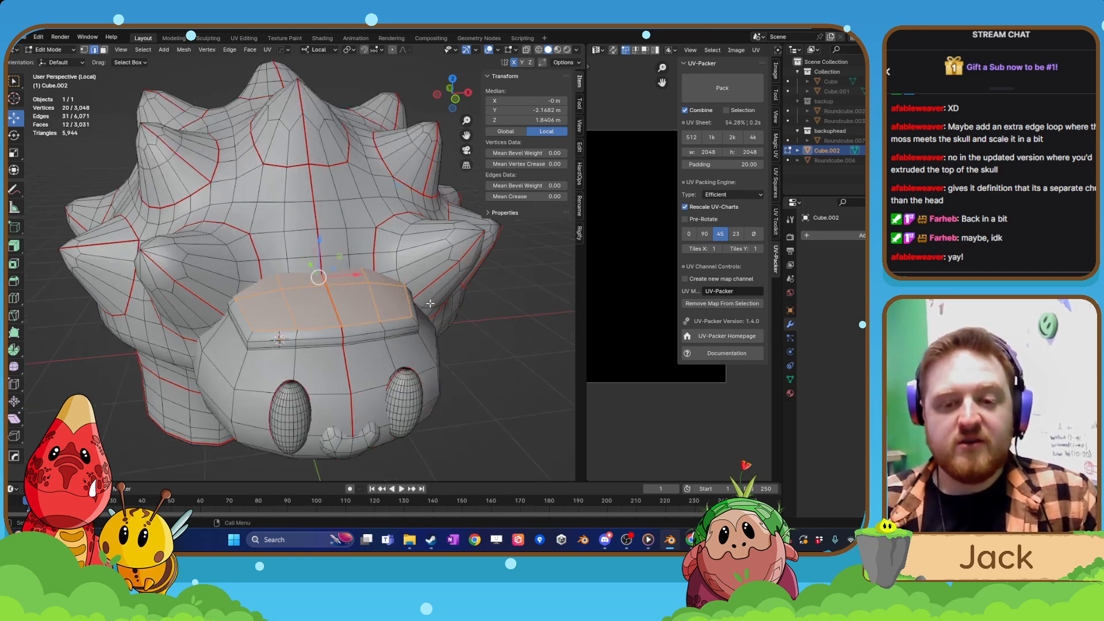
{"action": "scroll", "coordinate": [300, 346], "scroll_direction": "up", "scroll_amount": 2}
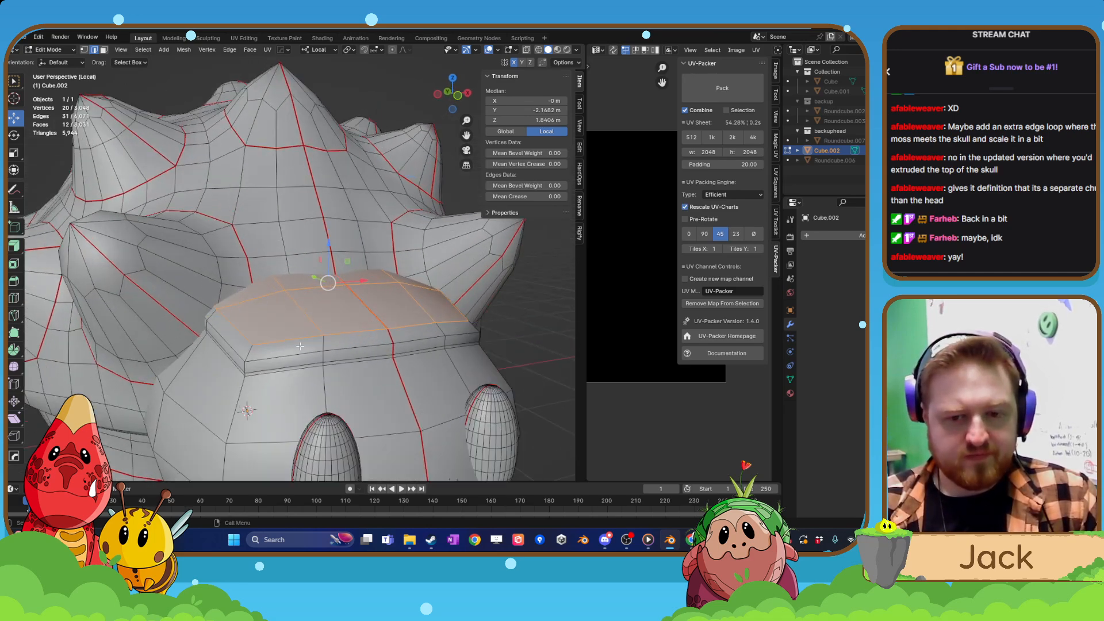
{"action": "left_click", "coordinate": [285, 372]}
{"action": "left_click", "coordinate": [285, 371], "text": "alt"}
{"action": "middle_click_drag", "start_coordinate": [284, 372], "coordinate": [311, 375]}
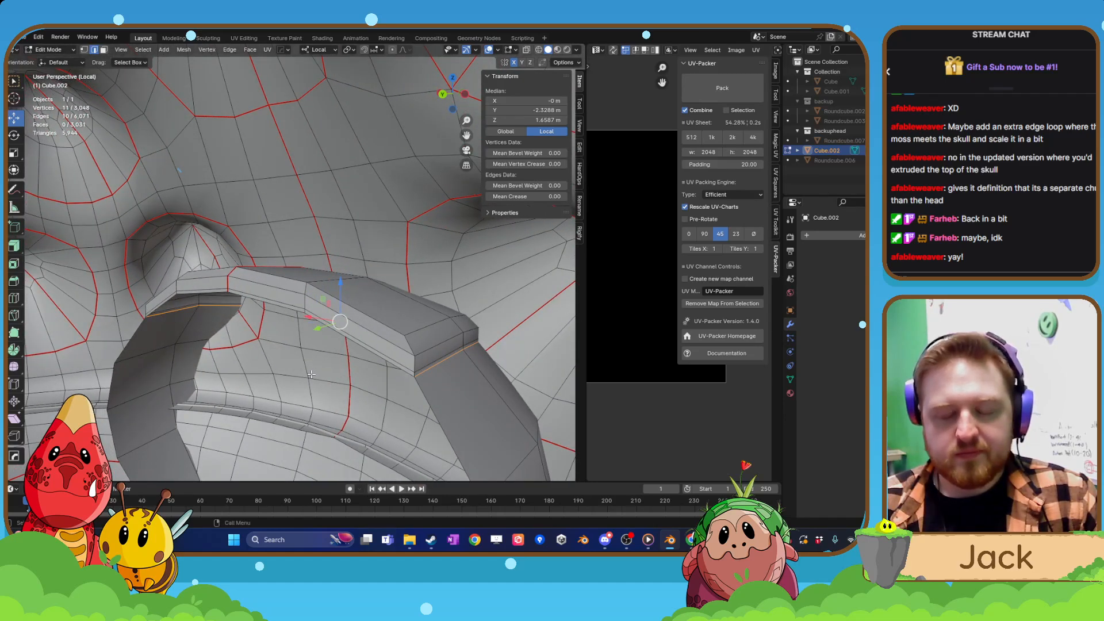
Add the vertical corner edges at both ends of the brow to the selected lower edge loop.
{"action": "left_click", "coordinate": [412, 373], "text": "shift"}
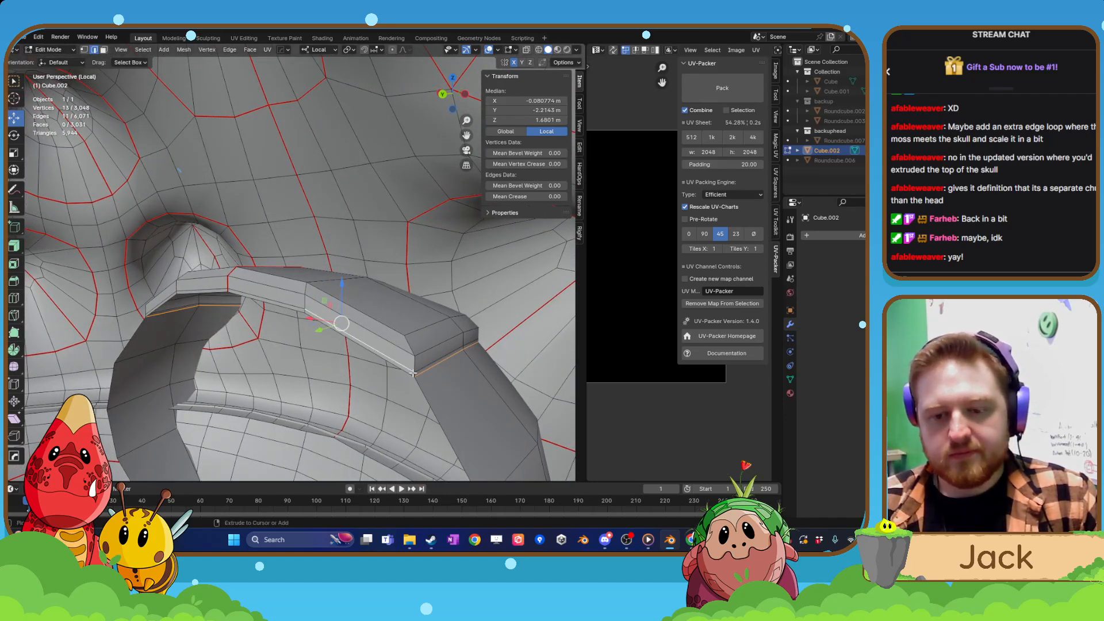
{"action": "key", "text": "ctrl+z"}
{"action": "left_click", "coordinate": [414, 374], "text": "shift"}
{"action": "left_click", "coordinate": [414, 366], "text": "shift"}
{"action": "left_click", "coordinate": [411, 347], "text": "shift"}
{"action": "middle_click_drag", "start_coordinate": [410, 347], "coordinate": [290, 375]}
{"action": "left_click", "coordinate": [314, 346], "text": "shift"}
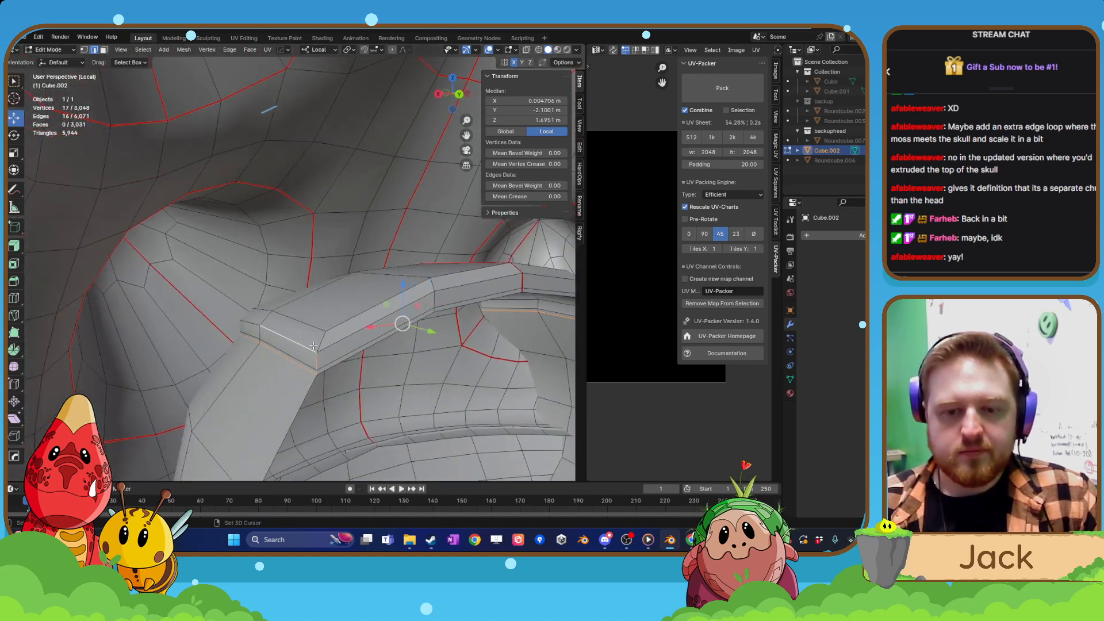
{"action": "left_click", "coordinate": [320, 350], "text": "shift"}
{"action": "left_click", "coordinate": [316, 340], "text": "shift"}
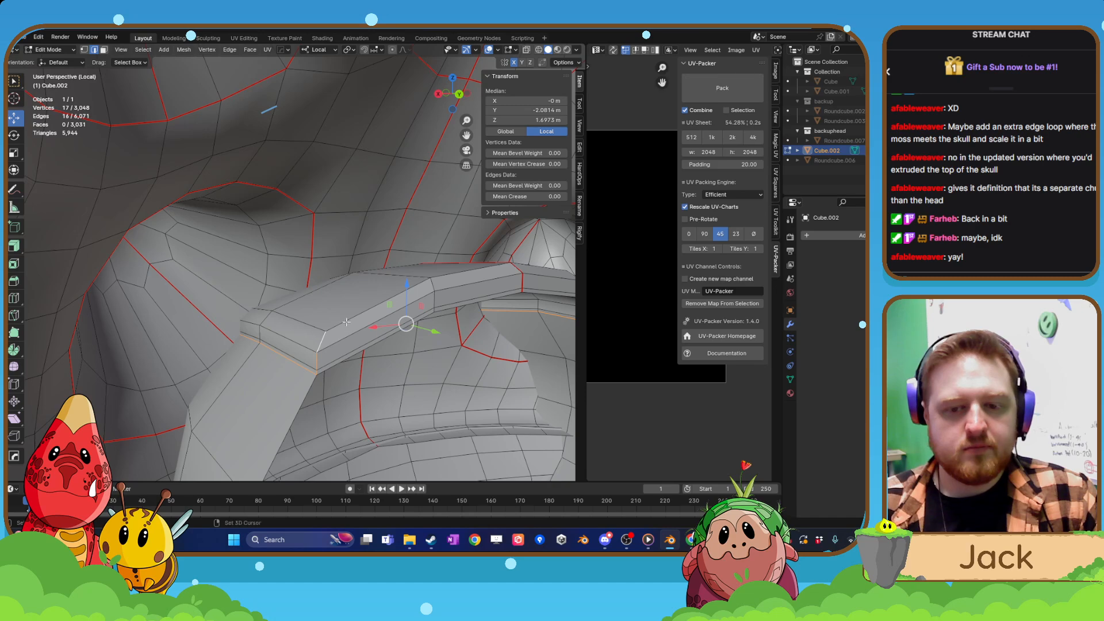
Add the brow's upper inner edges to the selection and mark all the selected edges as seams.
{"action": "middle_click_drag", "start_coordinate": [347, 322], "coordinate": [370, 304]}
{"action": "left_click", "coordinate": [371, 303], "text": "shift"}
{"action": "left_click", "coordinate": [447, 295], "text": "shift"}
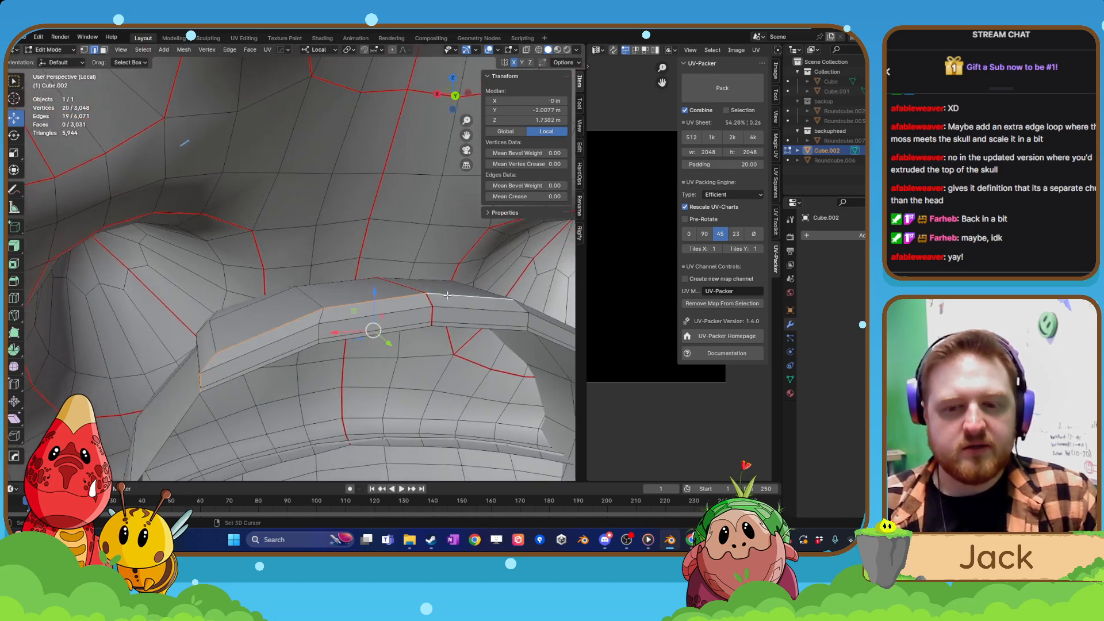
{"action": "middle_click_drag", "start_coordinate": [447, 295], "coordinate": [282, 340]}
{"action": "left_click", "coordinate": [285, 344], "text": "shift"}
{"action": "right_click", "coordinate": [282, 340]}
{"action": "left_click", "coordinate": [259, 390]}
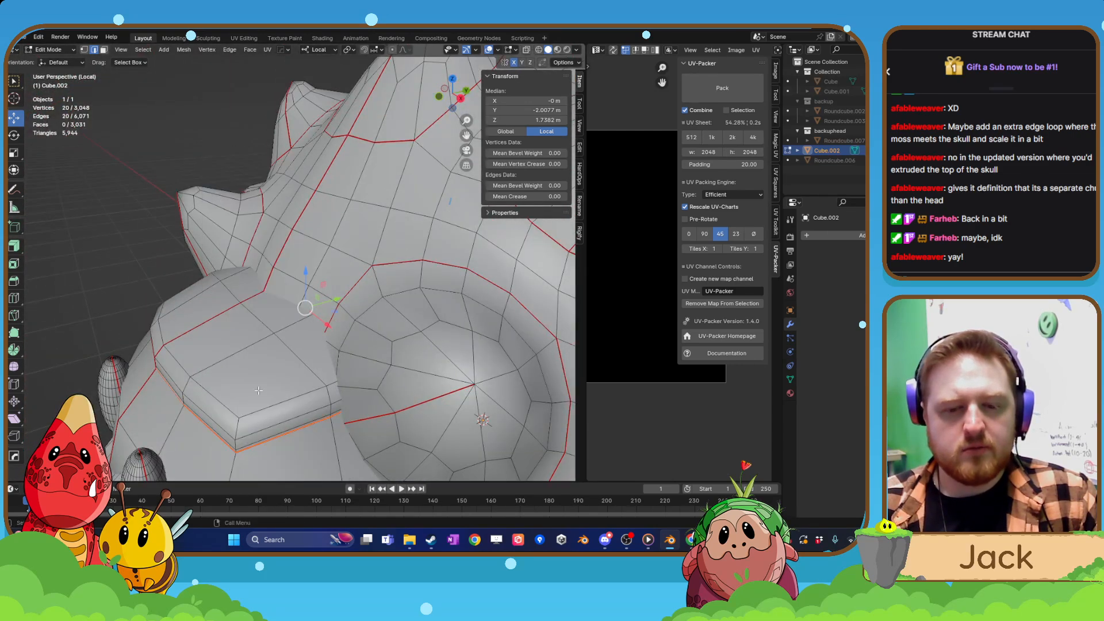
Apply the creature's object transforms in Object Mode and widen the UV editor.
{"action": "scroll", "coordinate": [259, 390], "scroll_direction": "down", "scroll_amount": 8}
{"action": "key", "text": "Tab"}
{"action": "key", "text": "ctrl+a"}
{"action": "left_click", "coordinate": [314, 305]}
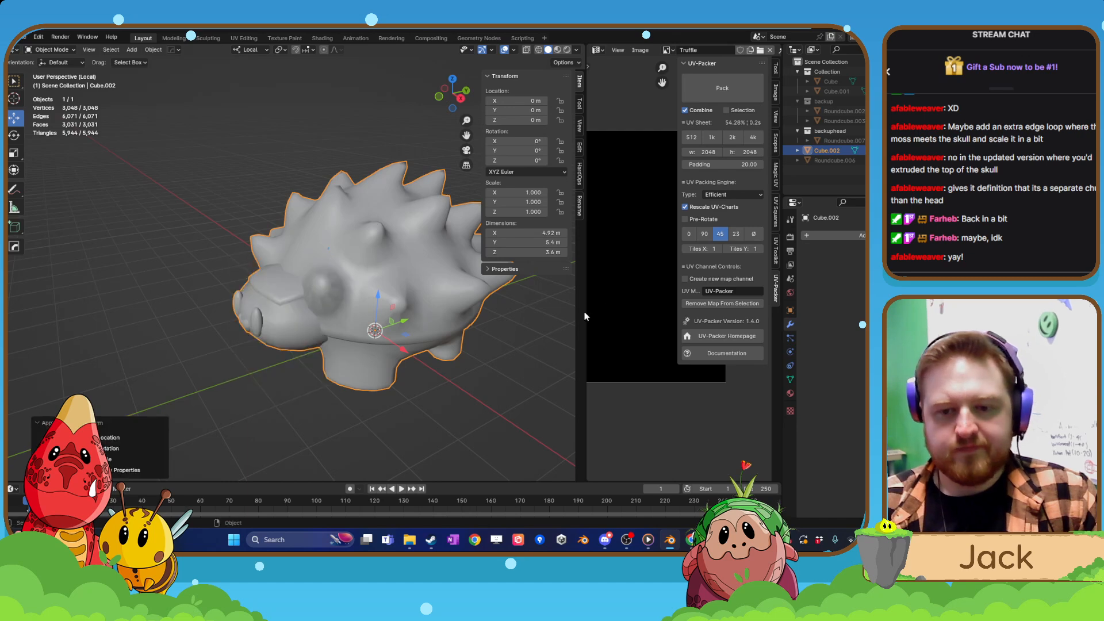
{"action": "left_click_drag", "start_coordinate": [587, 246], "coordinate": [372, 251]}
Return to Edit Mode, select the whole mesh and unwrap it.
{"action": "key", "text": "Tab"}
{"action": "left_click", "coordinate": [195, 212]}
{"action": "key", "text": "a"}
{"action": "left_click", "coordinate": [268, 50]}
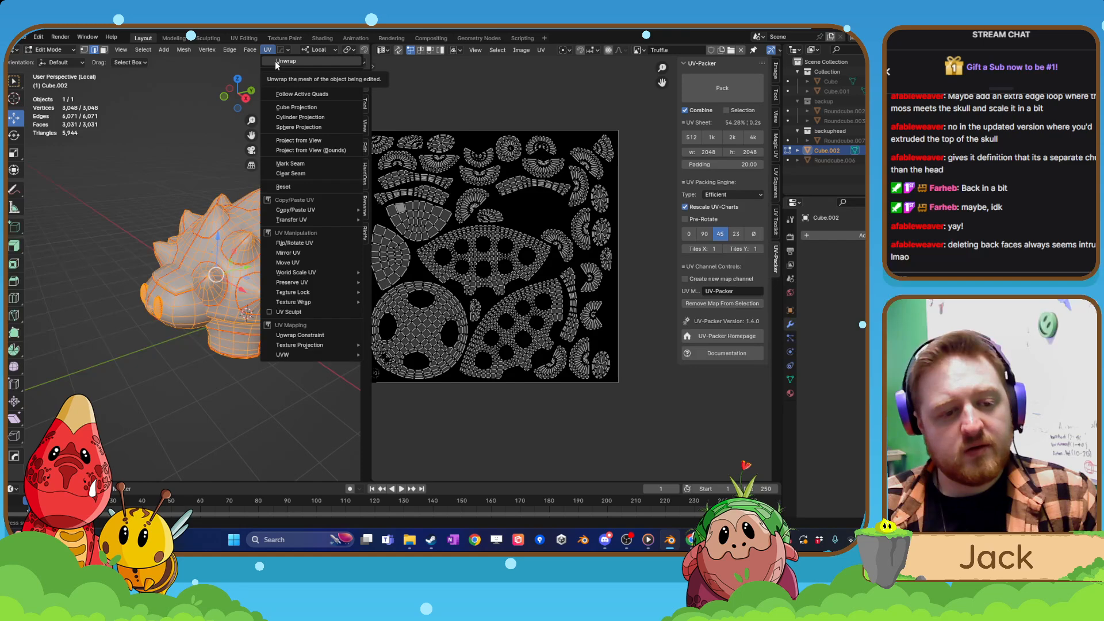
{"action": "left_click", "coordinate": [286, 61]}
Select all UV islands and pack them with UV-Packer at a padding of 20.
{"action": "middle_click_drag", "start_coordinate": [397, 272], "coordinate": [483, 285]}
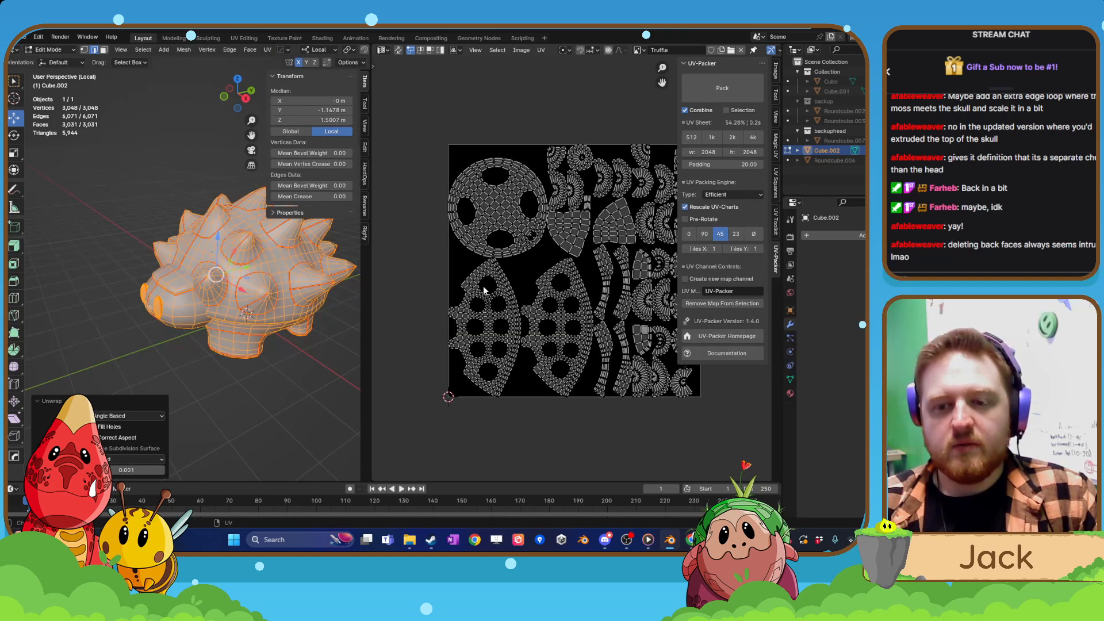
{"action": "key", "text": "a"}
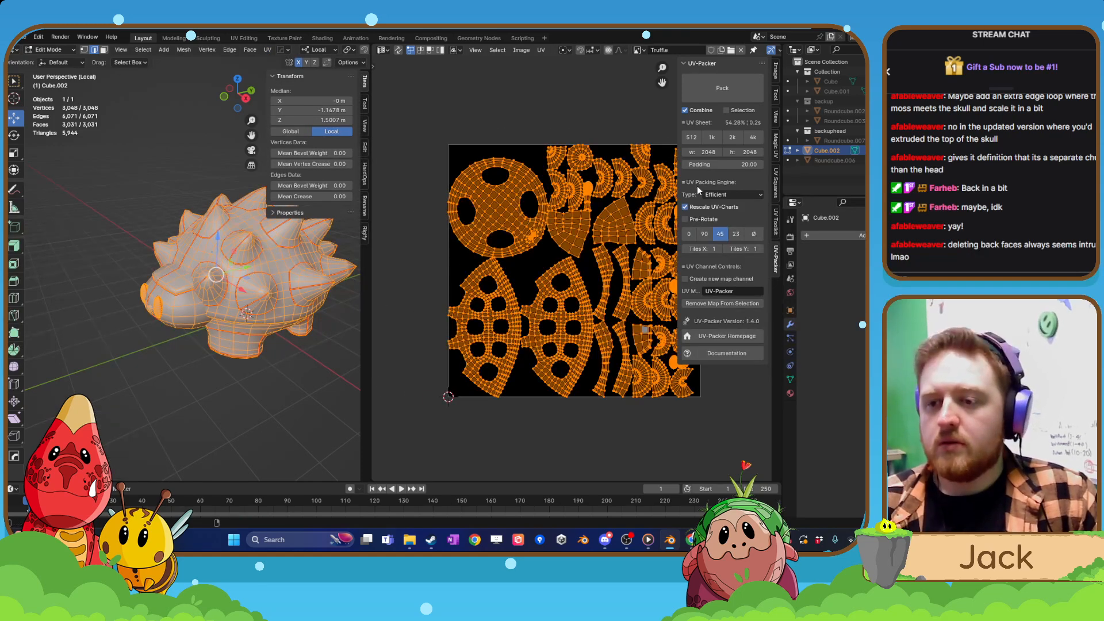
{"action": "left_click", "coordinate": [699, 165]}
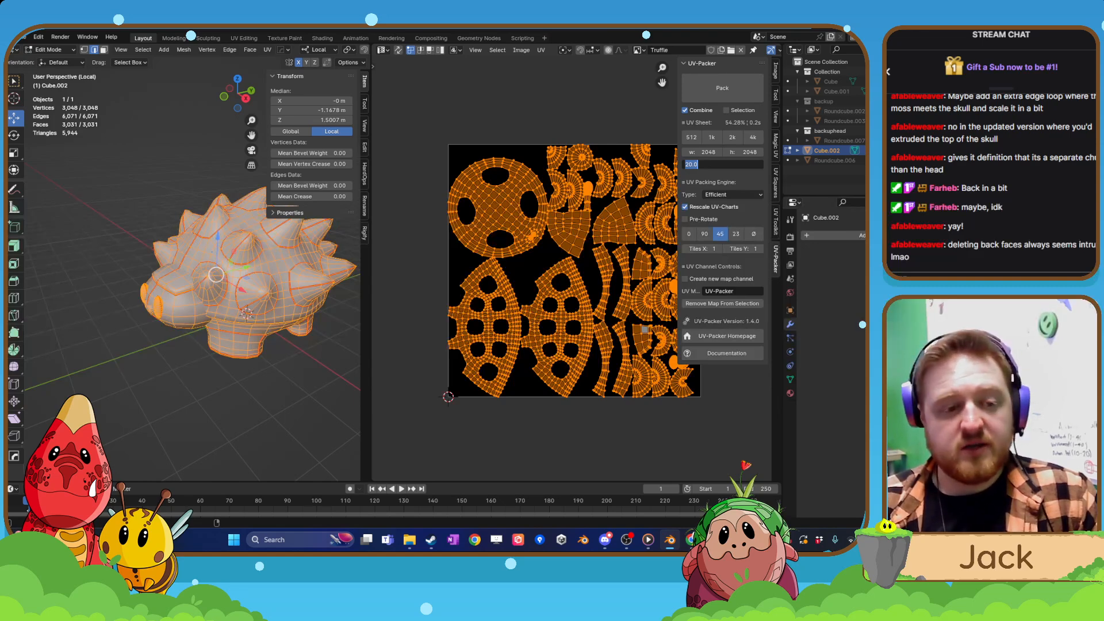
{"action": "left_click", "coordinate": [722, 87]}
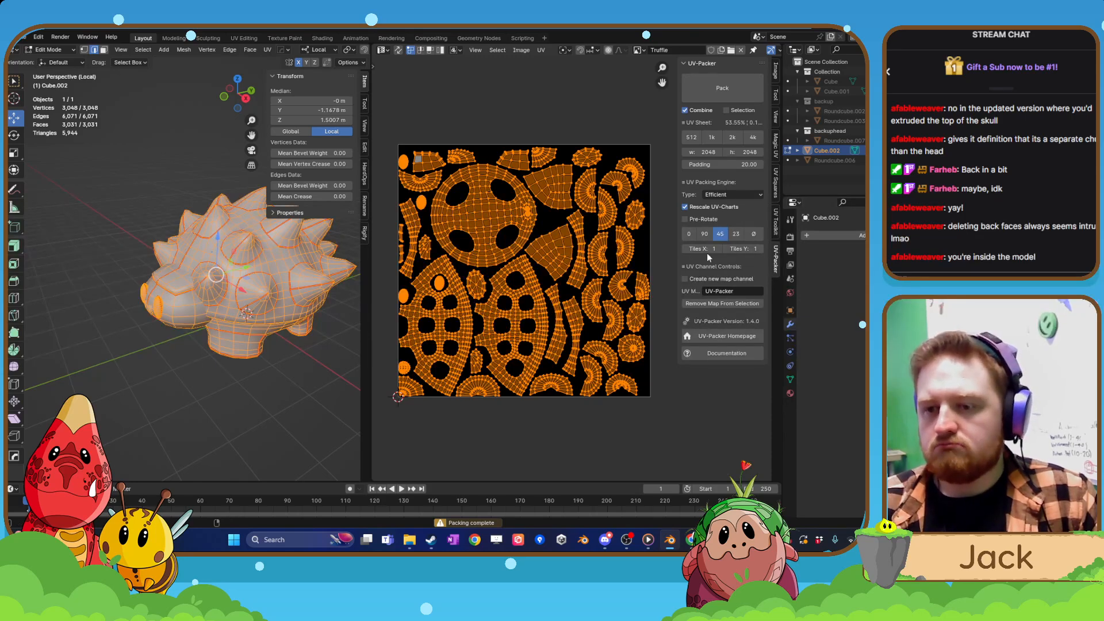
Set the packing rotation to 90 and repack the UVs, trying Pre-Rotate on and then off.
{"action": "left_click", "coordinate": [705, 234]}
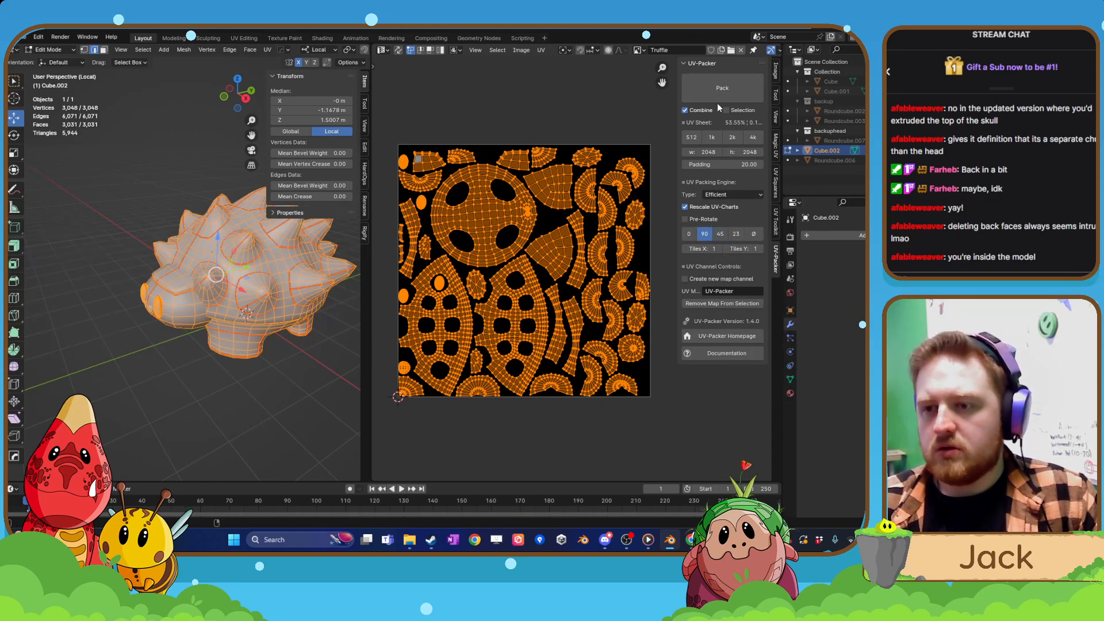
{"action": "left_click", "coordinate": [718, 99]}
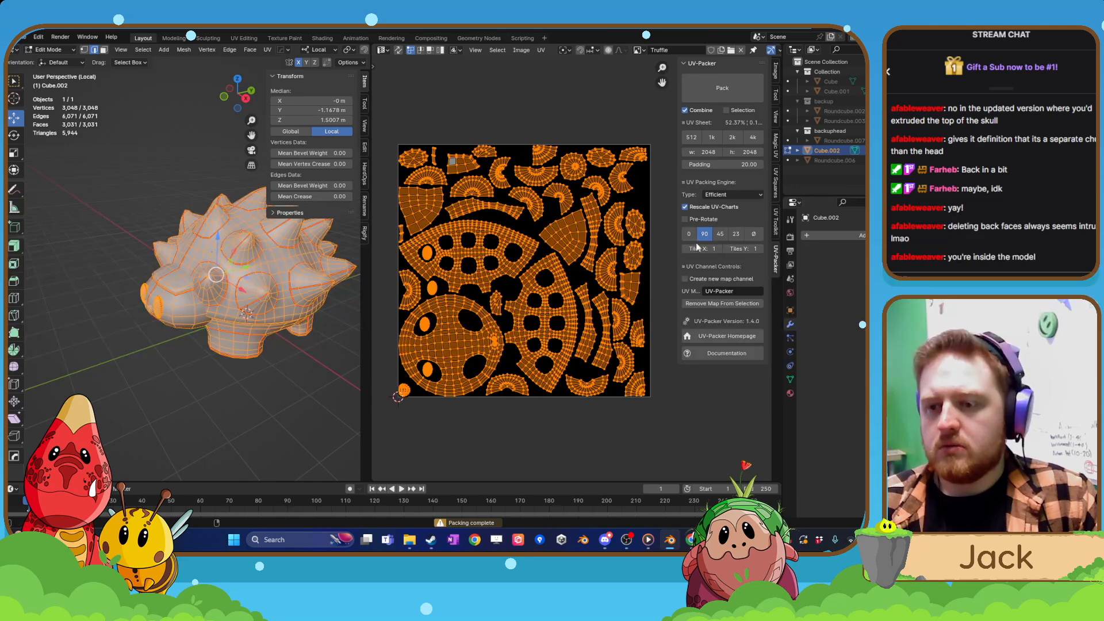
{"action": "left_click", "coordinate": [696, 221]}
{"action": "left_click", "coordinate": [722, 88]}
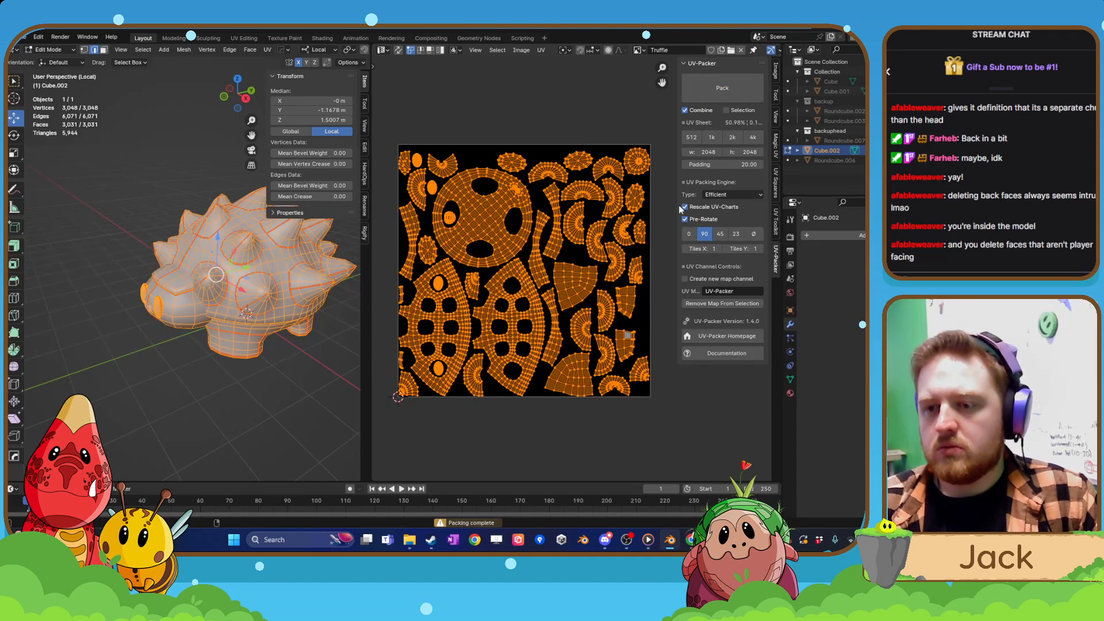
{"action": "left_click", "coordinate": [686, 219]}
{"action": "left_click", "coordinate": [718, 95]}
Set the packing engine to High Quality, repack the islands and scale all UVs to about 0.98.
{"action": "left_click", "coordinate": [716, 195]}
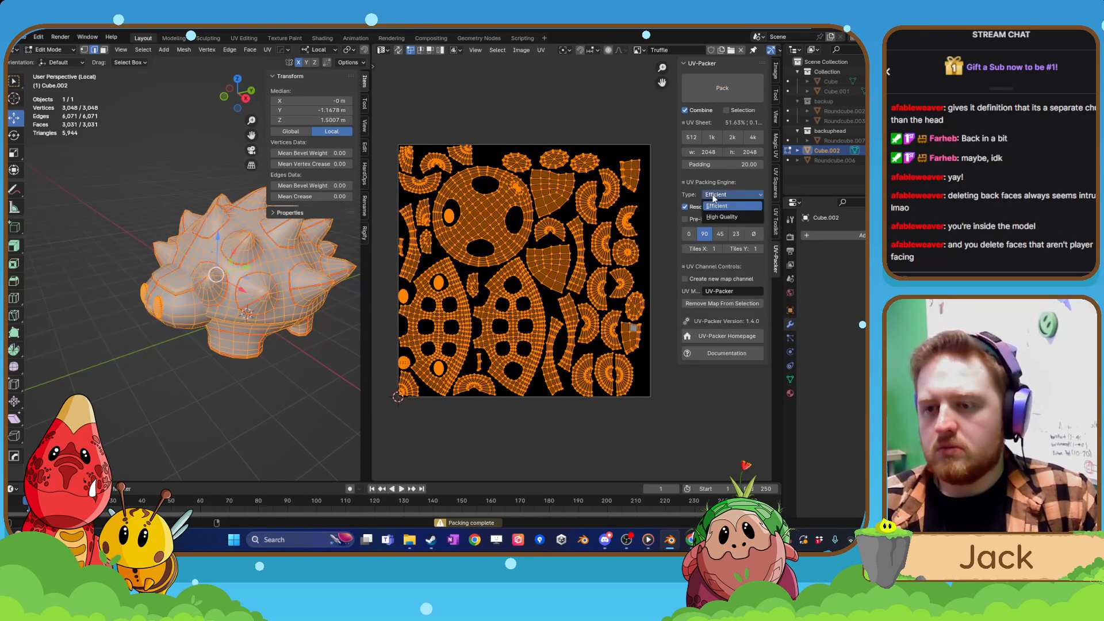
{"action": "left_click", "coordinate": [723, 216]}
{"action": "left_click", "coordinate": [722, 87]}
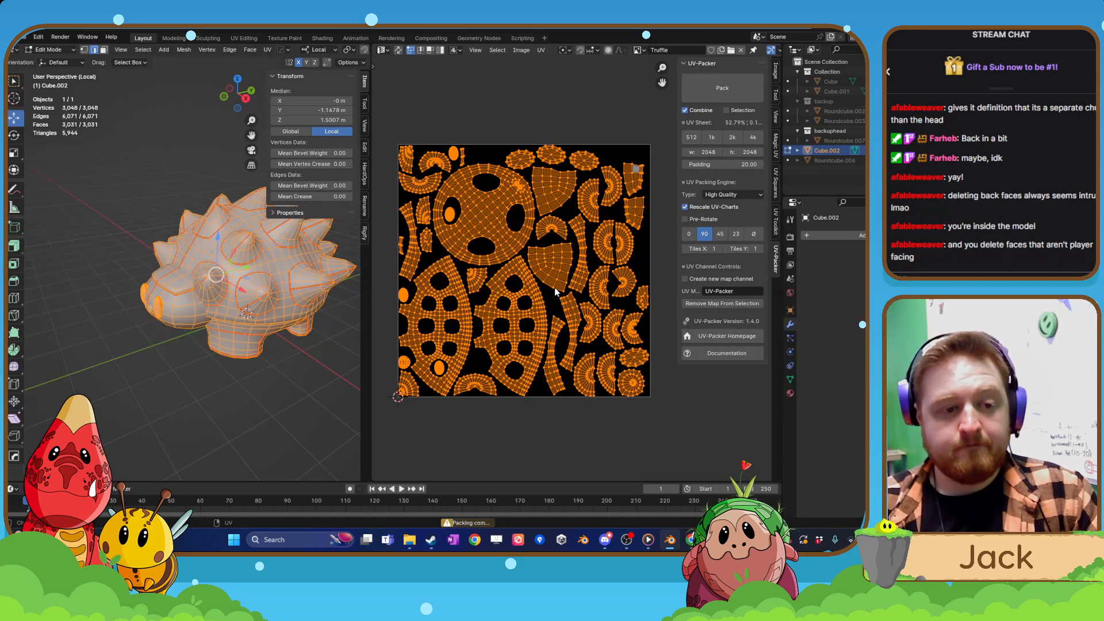
{"action": "key", "text": "s"}
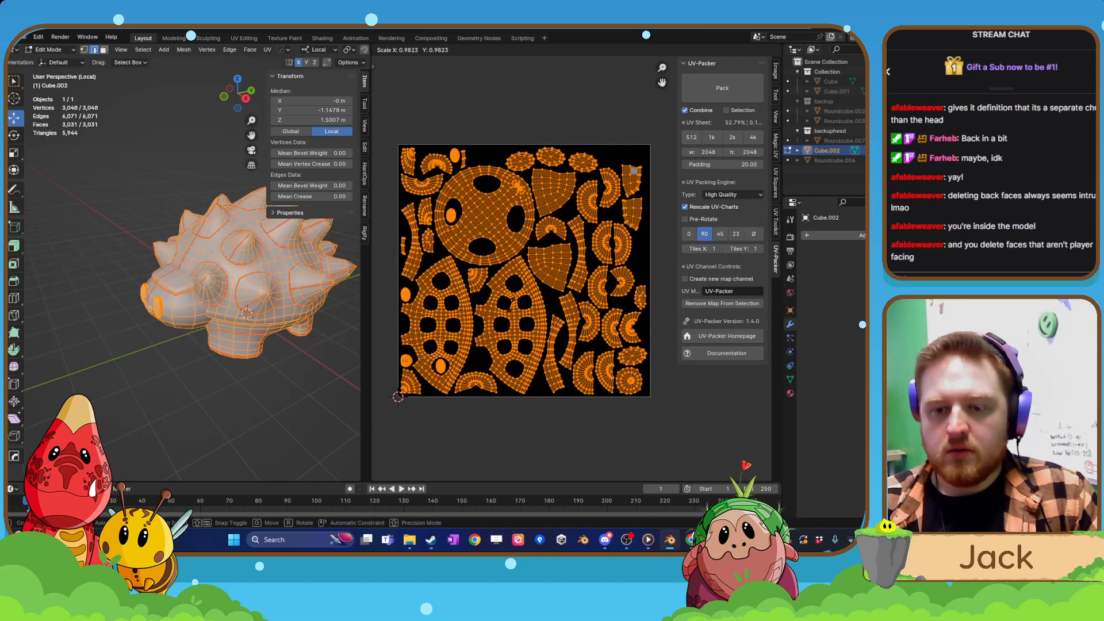
{"action": "left_click", "coordinate": [511, 303]}
Examine the inside of the mesh around the head opening and the back of the brow.
{"action": "middle_click_drag", "start_coordinate": [134, 361], "coordinate": [151, 190]}
{"action": "scroll", "coordinate": [206, 338], "scroll_direction": "up", "scroll_amount": 4}
{"action": "scroll", "coordinate": [198, 344], "scroll_direction": "up", "scroll_amount": 3}
{"action": "scroll", "coordinate": [177, 344], "scroll_direction": "down", "scroll_amount": 4}
{"action": "scroll", "coordinate": [147, 311], "scroll_direction": "up", "scroll_amount": 3}
{"action": "middle_click_drag", "start_coordinate": [147, 310], "coordinate": [174, 306], "text": "shift"}
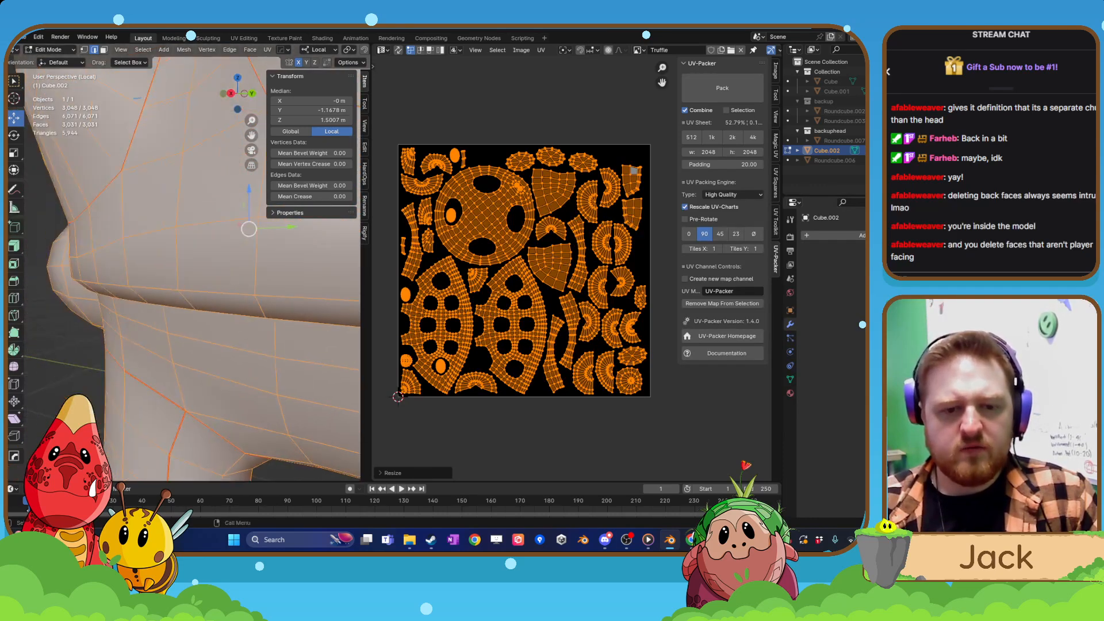
{"action": "scroll", "coordinate": [174, 306], "scroll_direction": "up", "scroll_amount": 5}
{"action": "scroll", "coordinate": [174, 305], "scroll_direction": "down", "scroll_amount": 4}
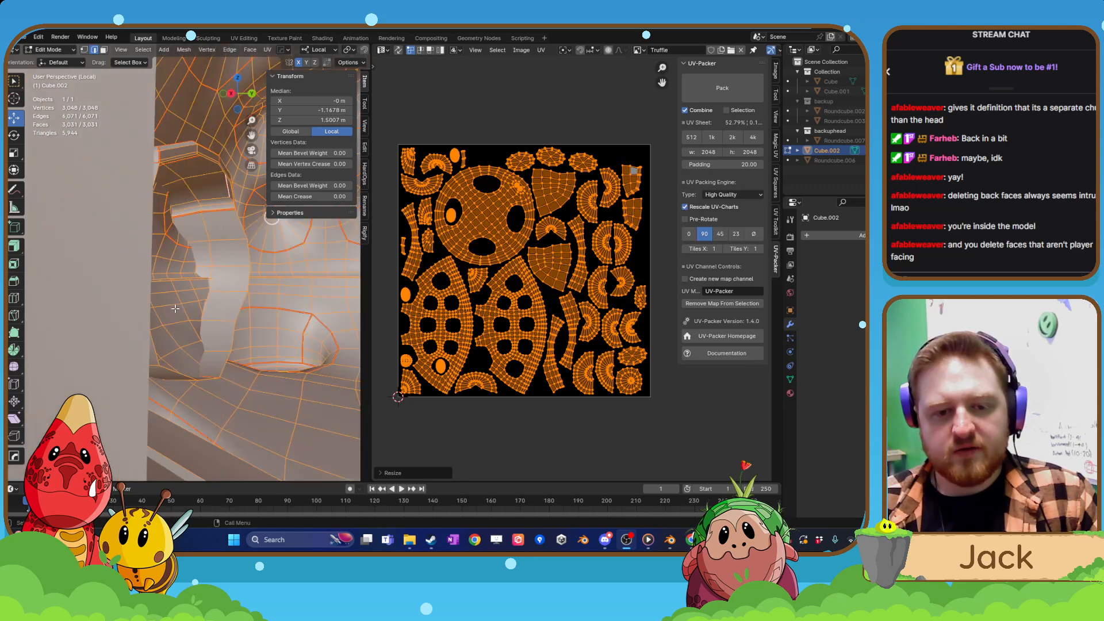
{"action": "scroll", "coordinate": [184, 308], "scroll_direction": "up", "scroll_amount": 2}
{"action": "left_click", "coordinate": [251, 292]}
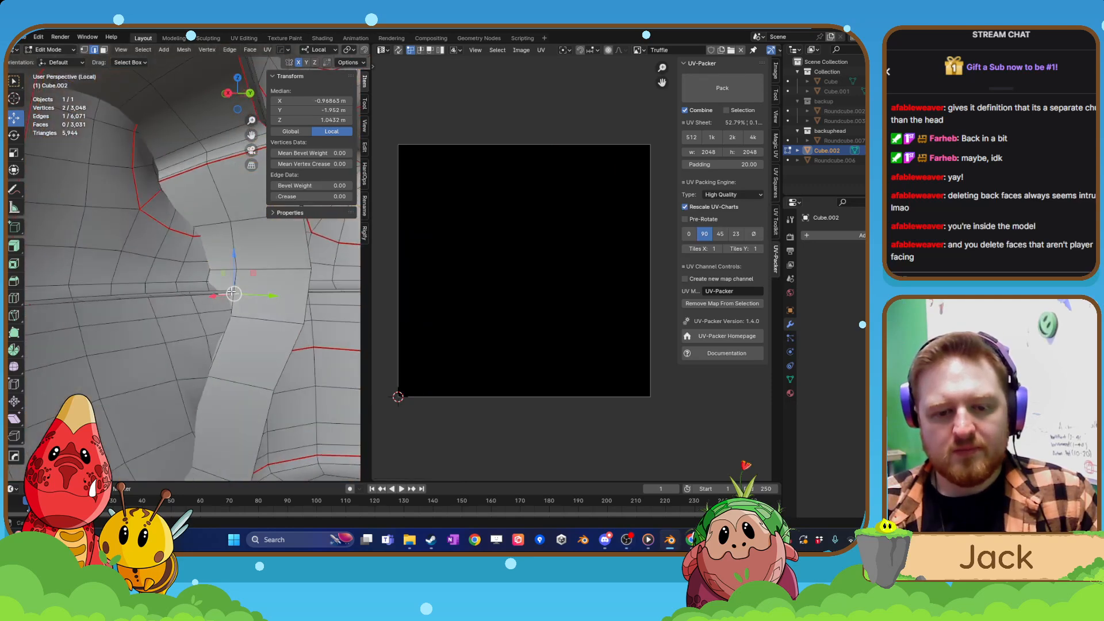
{"action": "middle_click_drag", "start_coordinate": [251, 292], "coordinate": [191, 310]}
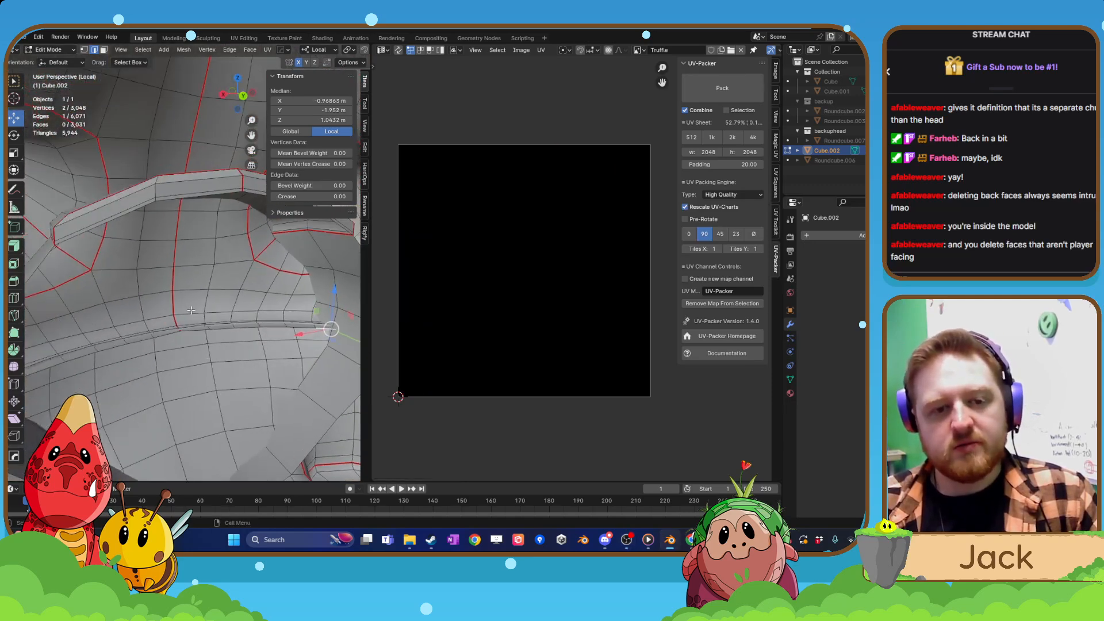
Switch to face selection and delete the hidden faces along the inner side of the brow.
{"action": "left_click", "coordinate": [104, 50]}
{"action": "scroll", "coordinate": [107, 291], "scroll_direction": "up", "scroll_amount": 1}
{"action": "middle_click_drag", "start_coordinate": [107, 288], "coordinate": [159, 303], "text": "shift"}
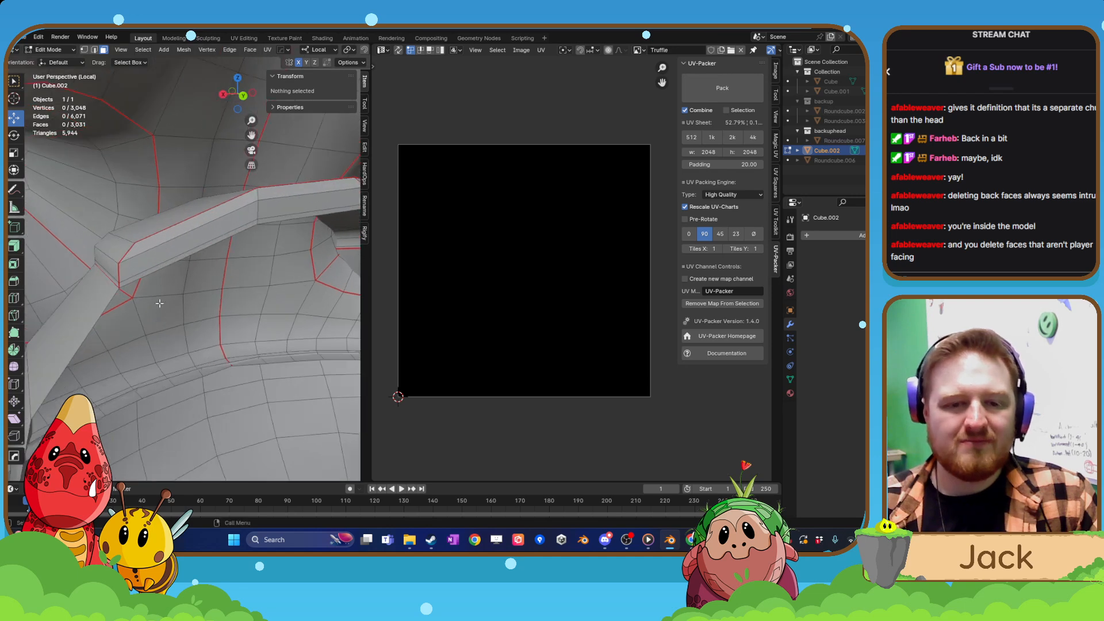
{"action": "left_click", "coordinate": [151, 265]}
{"action": "left_click", "coordinate": [153, 271], "text": "shift"}
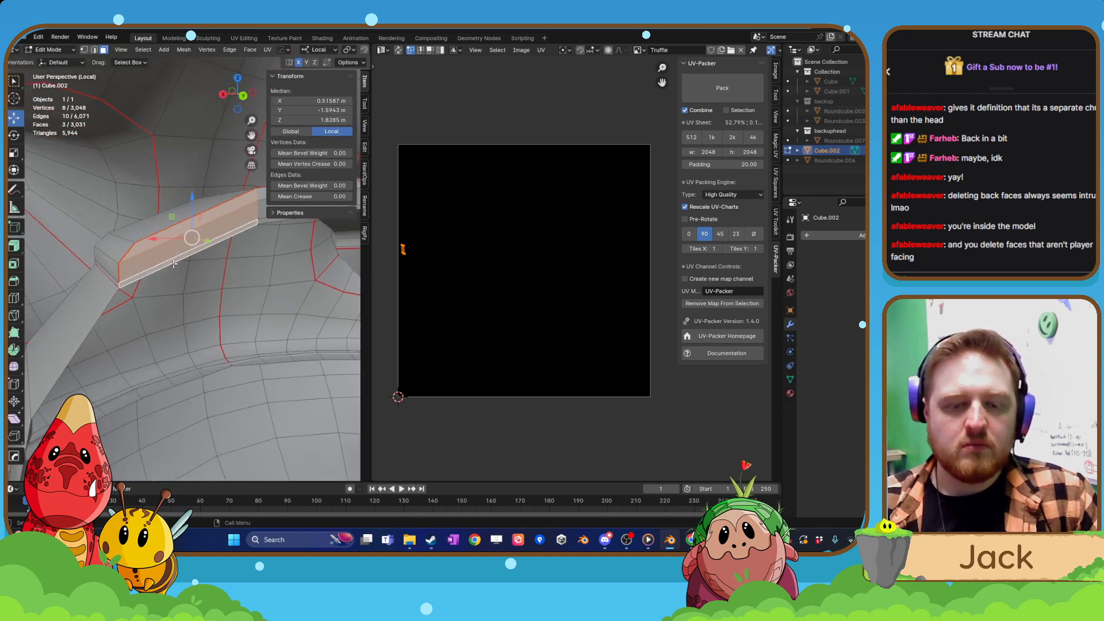
{"action": "middle_click_drag", "start_coordinate": [247, 261], "coordinate": [102, 282]}
{"action": "left_click", "coordinate": [199, 246], "text": "shift"}
{"action": "left_click", "coordinate": [202, 234], "text": "shift"}
{"action": "left_click", "coordinate": [205, 218], "text": "shift"}
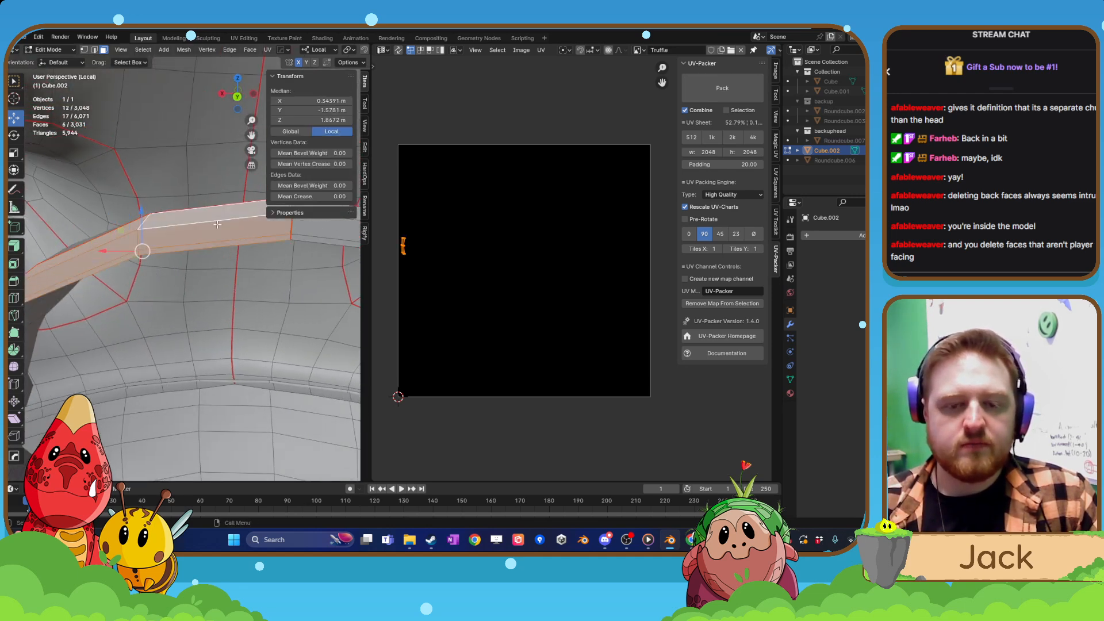
{"action": "middle_click_drag", "start_coordinate": [256, 250], "coordinate": [164, 262], "text": "shift"}
{"action": "left_click", "coordinate": [181, 246], "text": "shift"}
{"action": "left_click", "coordinate": [181, 269], "text": "shift"}
{"action": "left_click", "coordinate": [184, 281], "text": "shift"}
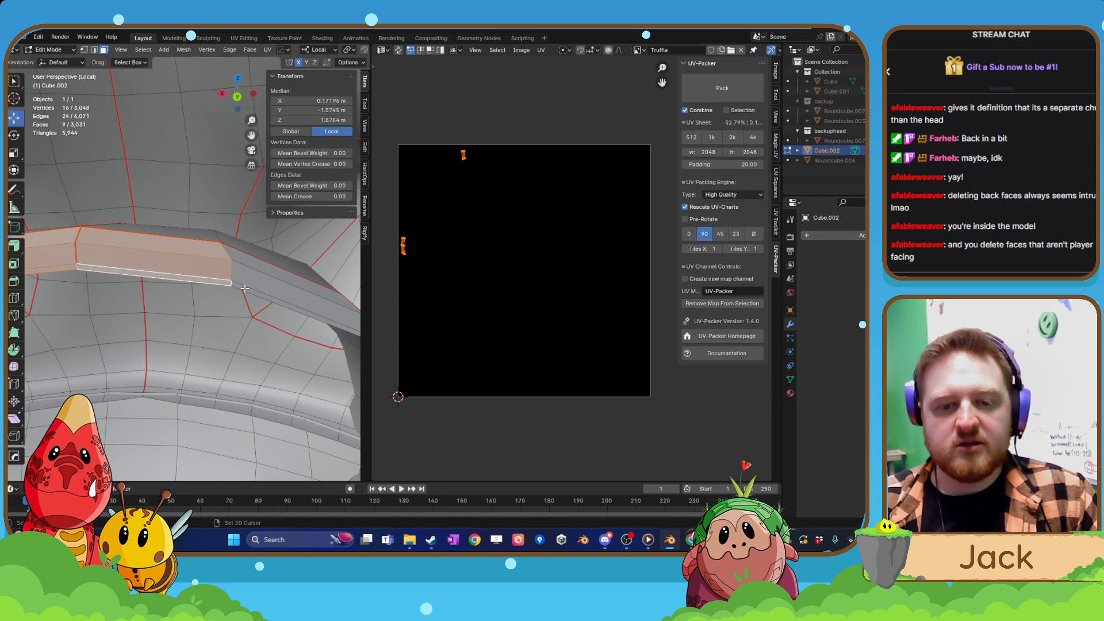
{"action": "left_click", "coordinate": [245, 289], "text": "shift"}
{"action": "left_click", "coordinate": [249, 276], "text": "shift"}
{"action": "left_click", "coordinate": [250, 263], "text": "shift"}
{"action": "middle_click_drag", "start_coordinate": [253, 333], "coordinate": [231, 344], "text": "shift"}
{"action": "key", "text": "x"}
{"action": "left_click", "coordinate": [157, 330]}
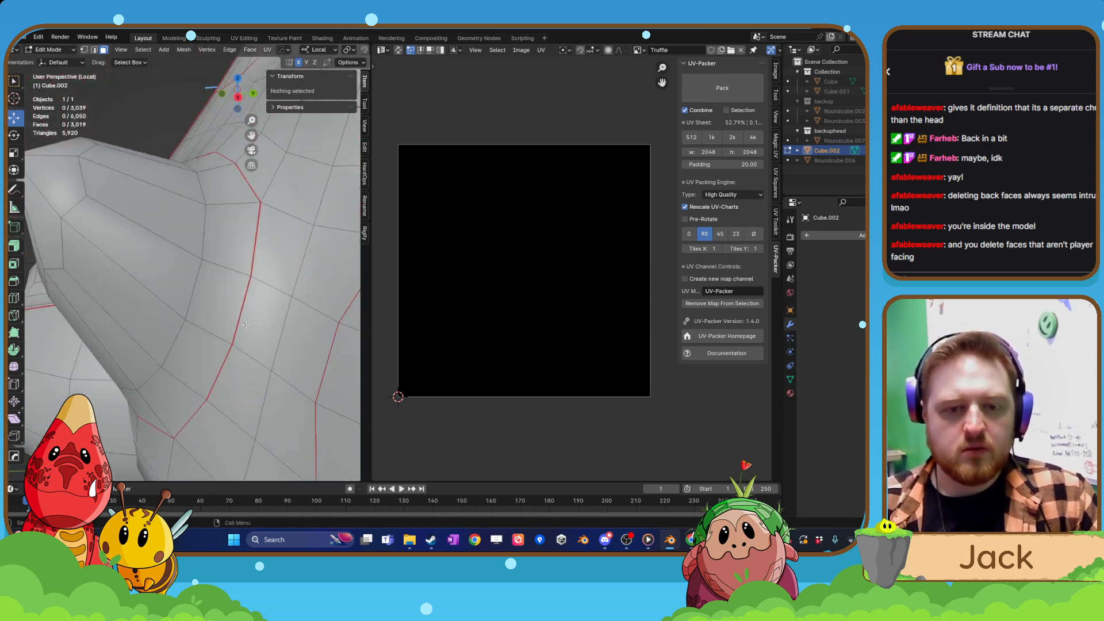
Select the entire remaining mesh and unwrap it again.
{"action": "scroll", "coordinate": [231, 344], "scroll_direction": "down", "scroll_amount": 4}
{"action": "key", "text": "a"}
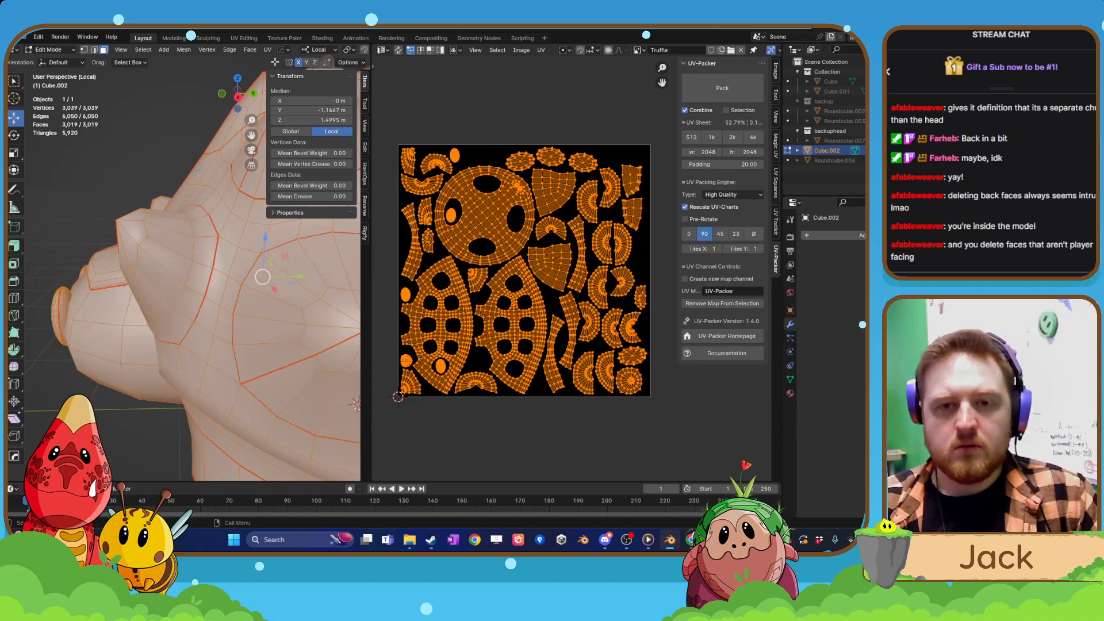
{"action": "left_click", "coordinate": [268, 49]}
{"action": "left_click", "coordinate": [277, 62]}
{"action": "middle_click_drag", "start_coordinate": [236, 242], "coordinate": [257, 248]}
Examine the dense cluster of small faces on the large body island in the UV editor.
{"action": "scroll", "coordinate": [497, 257], "scroll_direction": "up", "scroll_amount": 10}
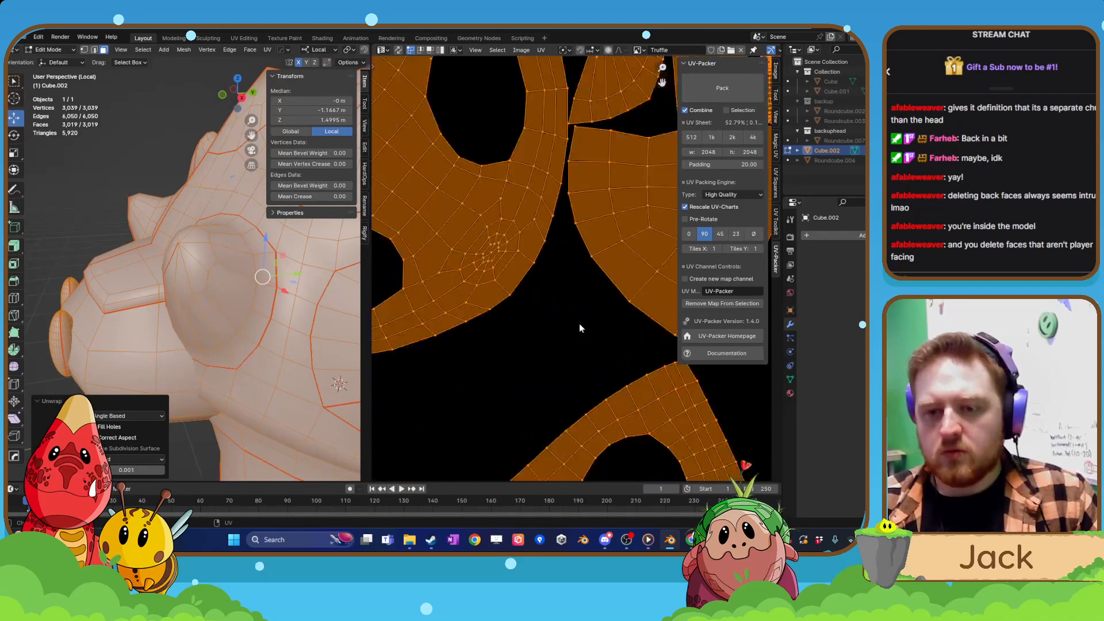
{"action": "scroll", "coordinate": [514, 266], "scroll_direction": "down", "scroll_amount": 2}
{"action": "scroll", "coordinate": [198, 343], "scroll_direction": "down", "scroll_amount": 4}
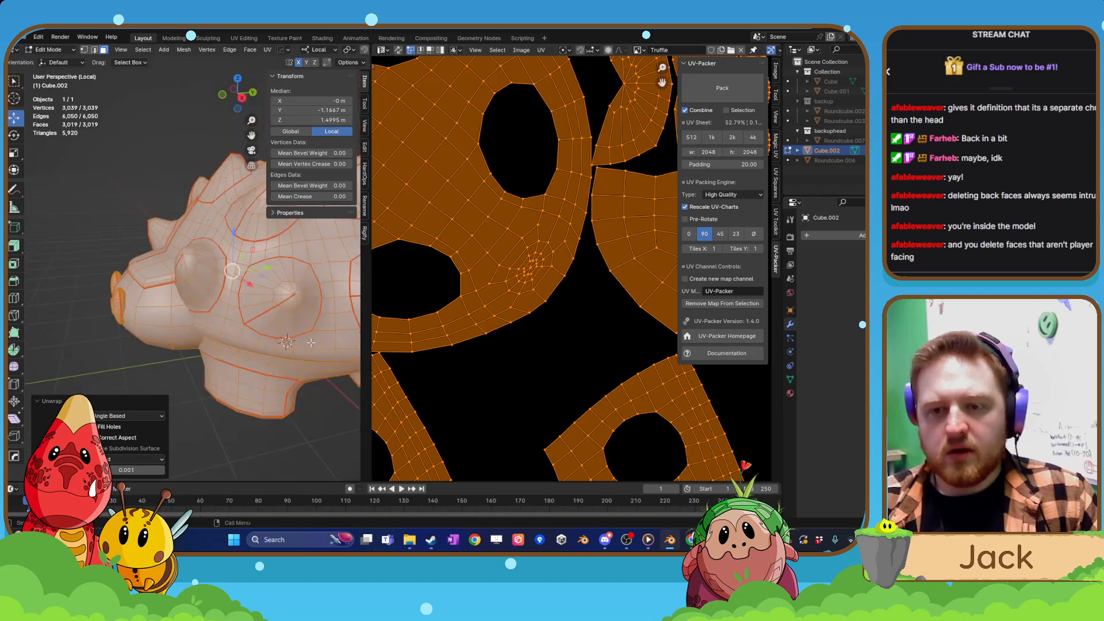
{"action": "middle_click_drag", "start_coordinate": [178, 357], "coordinate": [418, 316]}
{"action": "left_click", "coordinate": [516, 278]}
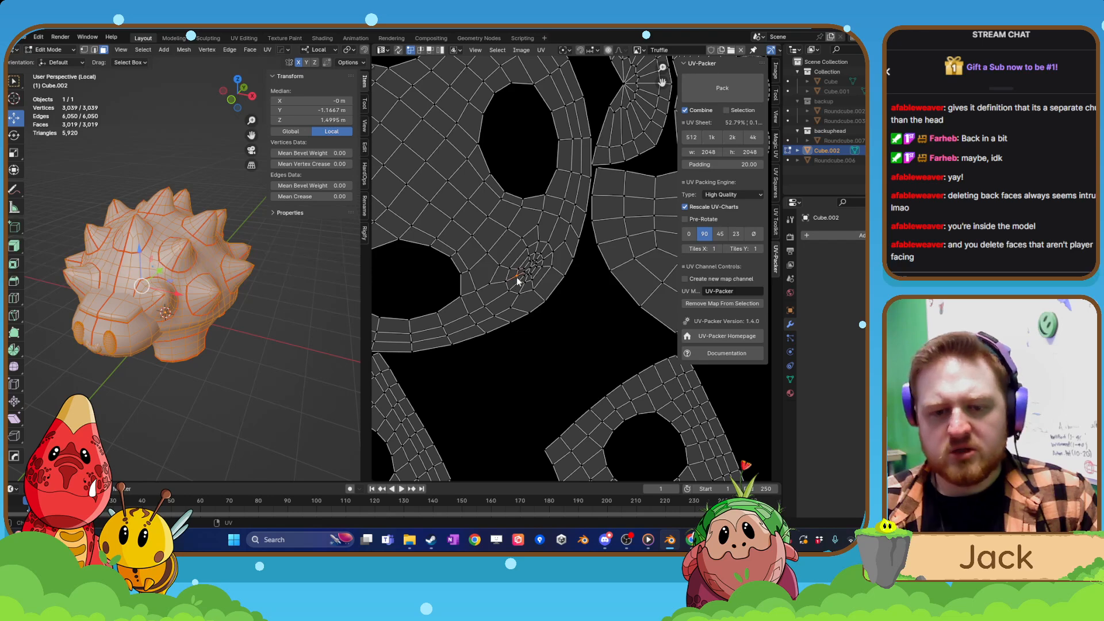
Switch to edge selection and select the upper edges around the tail's base at the rear of the body.
{"action": "middle_click_drag", "start_coordinate": [276, 270], "coordinate": [203, 324]}
{"action": "scroll", "coordinate": [196, 324], "scroll_direction": "up", "scroll_amount": 5}
{"action": "scroll", "coordinate": [195, 323], "scroll_direction": "up", "scroll_amount": 1}
{"action": "left_click", "coordinate": [192, 280]}
{"action": "left_click", "coordinate": [93, 52]}
{"action": "left_click", "coordinate": [196, 316]}
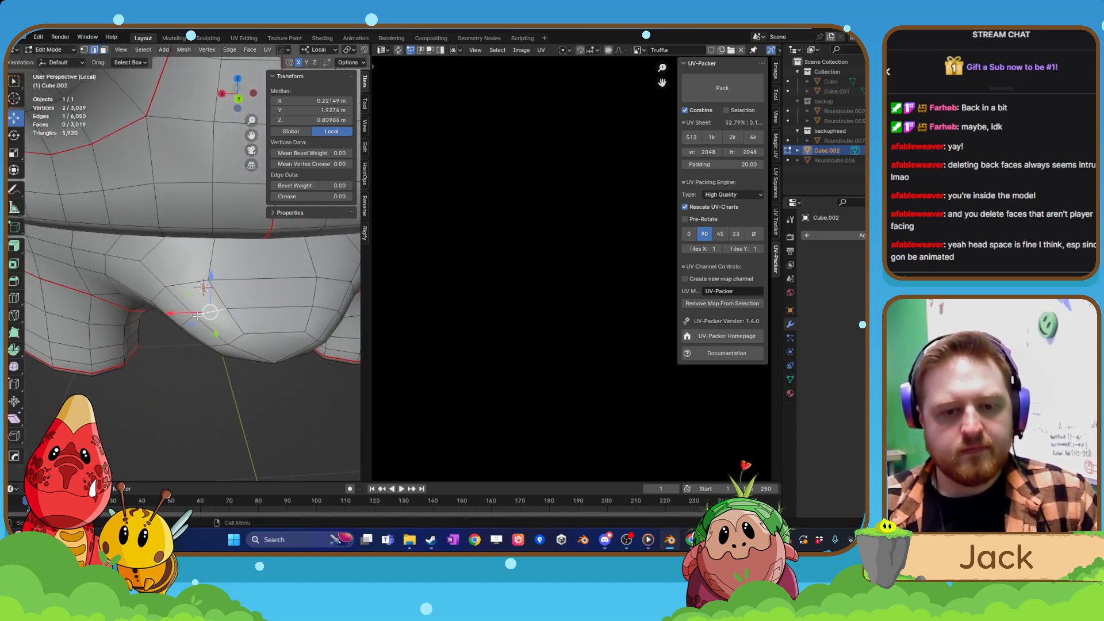
{"action": "left_click", "coordinate": [180, 285]}
{"action": "left_click", "coordinate": [254, 280], "text": "alt"}
{"action": "middle_click_drag", "start_coordinate": [248, 288], "coordinate": [200, 305]}
{"action": "scroll", "coordinate": [193, 309], "scroll_direction": "up", "scroll_amount": 1}
Select the remaining edges of the loop around the tail's base and mark the loop as a seam.
{"action": "left_click", "coordinate": [182, 320], "text": "alt+shift"}
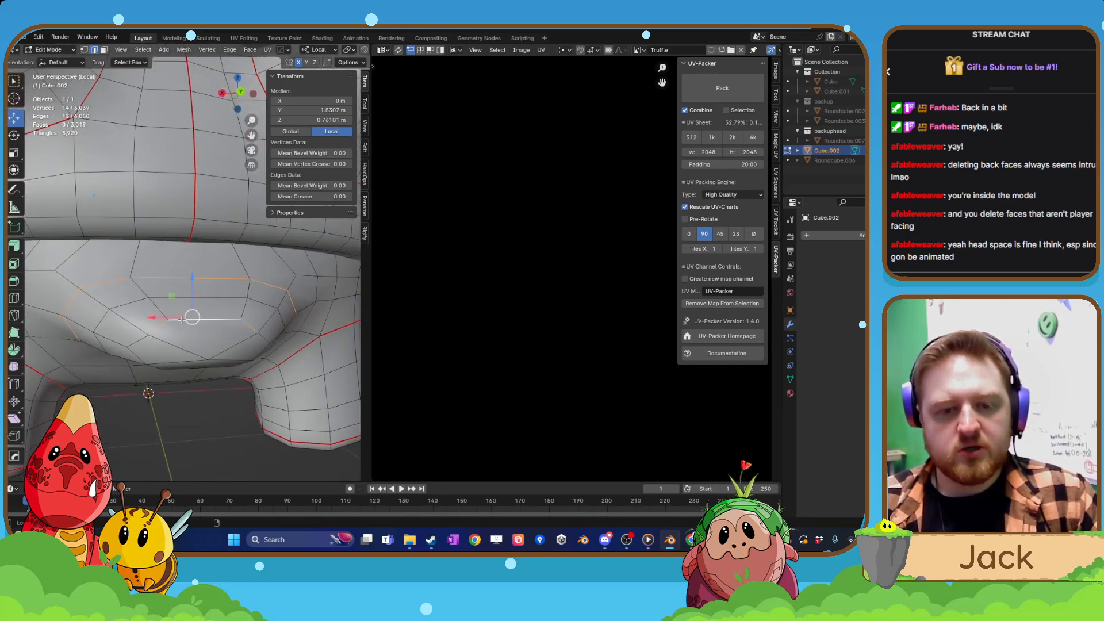
{"action": "left_click", "coordinate": [145, 339], "text": "shift"}
{"action": "middle_click_drag", "start_coordinate": [145, 339], "coordinate": [162, 318]}
{"action": "left_click", "coordinate": [136, 354], "text": "shift"}
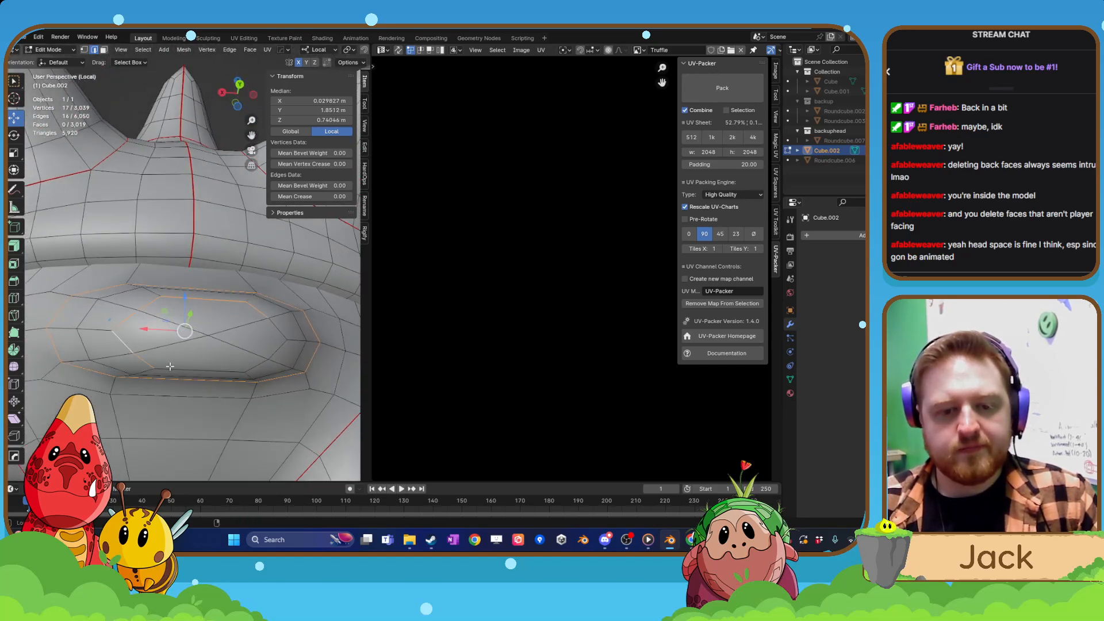
{"action": "left_click", "coordinate": [213, 368], "text": "shift"}
{"action": "left_click", "coordinate": [278, 339], "text": "shift"}
{"action": "middle_click_drag", "start_coordinate": [277, 340], "coordinate": [231, 369]}
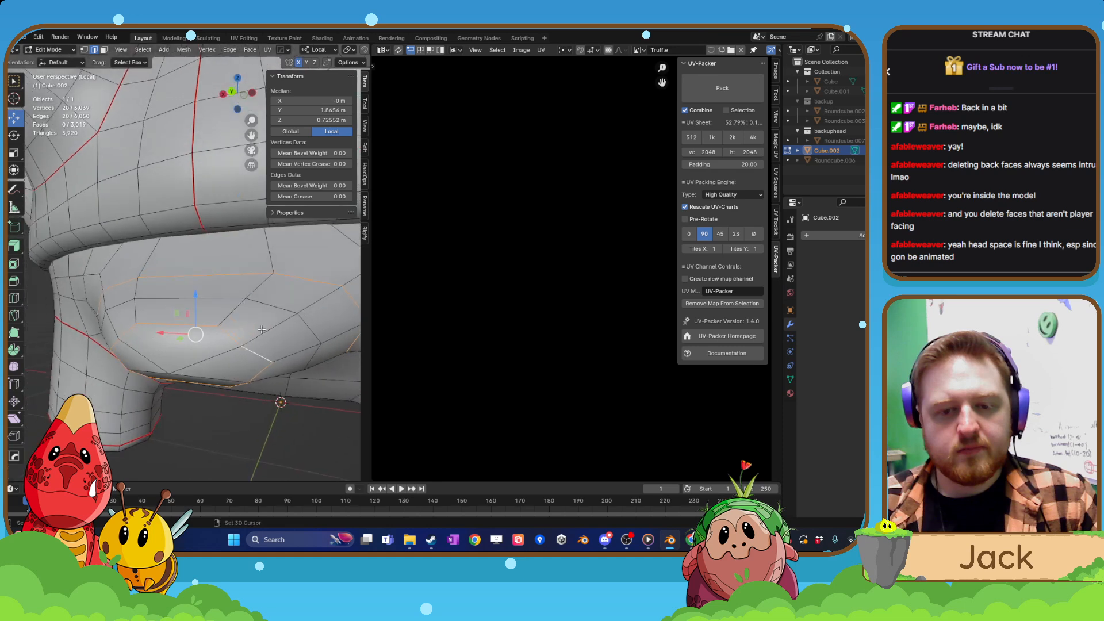
{"action": "left_click", "coordinate": [276, 326], "text": "shift"}
{"action": "left_click", "coordinate": [314, 304], "text": "shift"}
{"action": "right_click", "coordinate": [306, 308]}
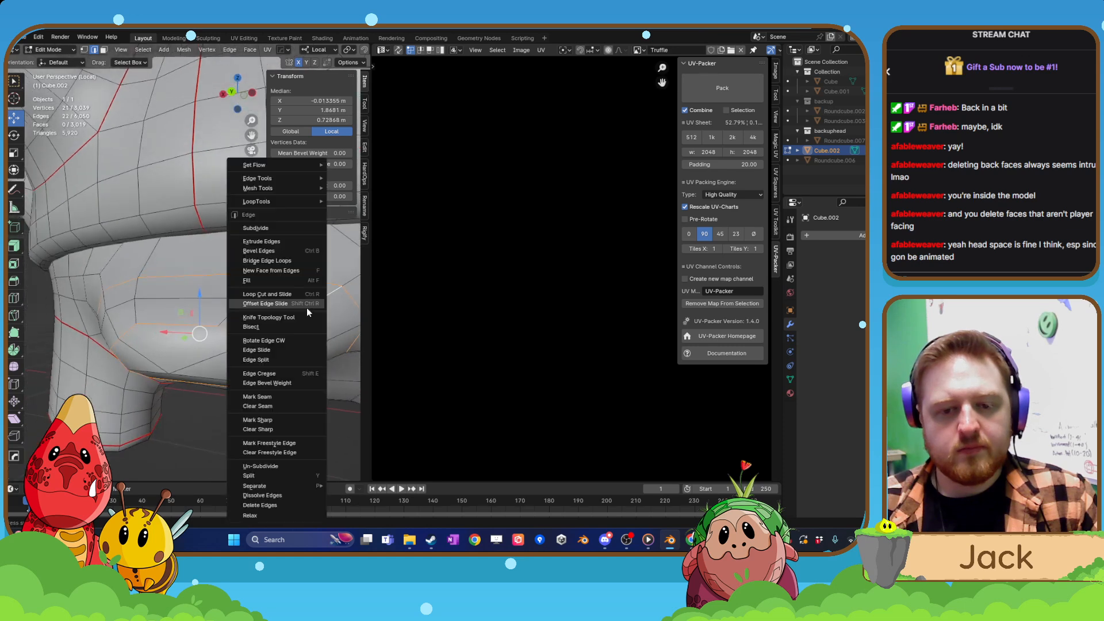
{"action": "left_click", "coordinate": [262, 397]}
Select the whole mesh, unwrap it again and pack its UV islands with UV-Packer.
{"action": "key", "text": "a"}
{"action": "left_click", "coordinate": [268, 50]}
{"action": "left_click", "coordinate": [278, 61]}
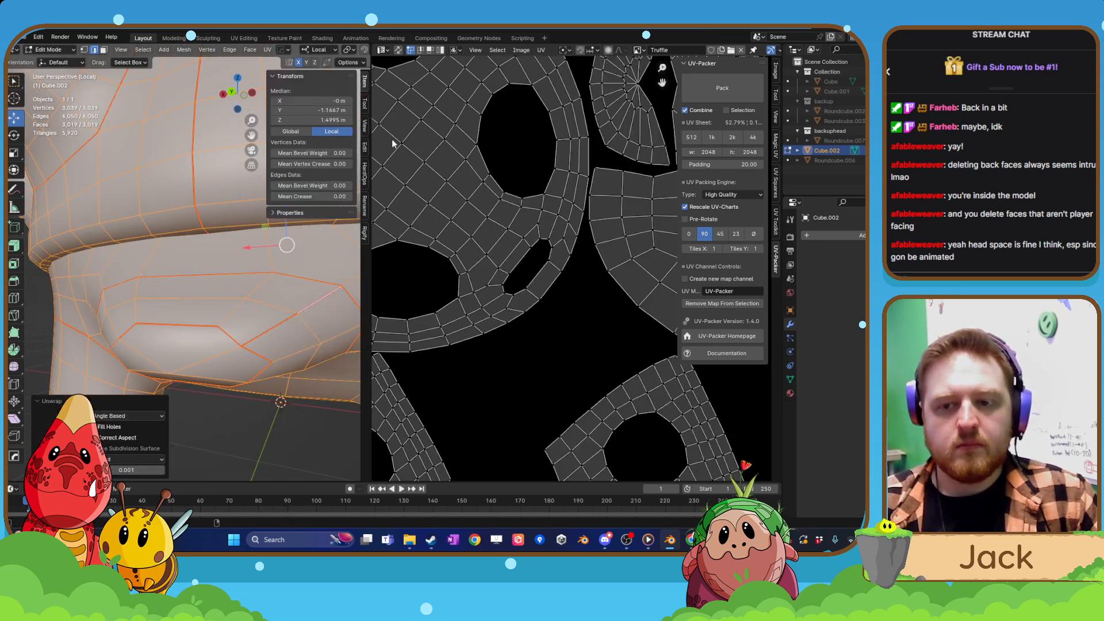
{"action": "scroll", "coordinate": [547, 267], "scroll_direction": "down", "scroll_amount": 4}
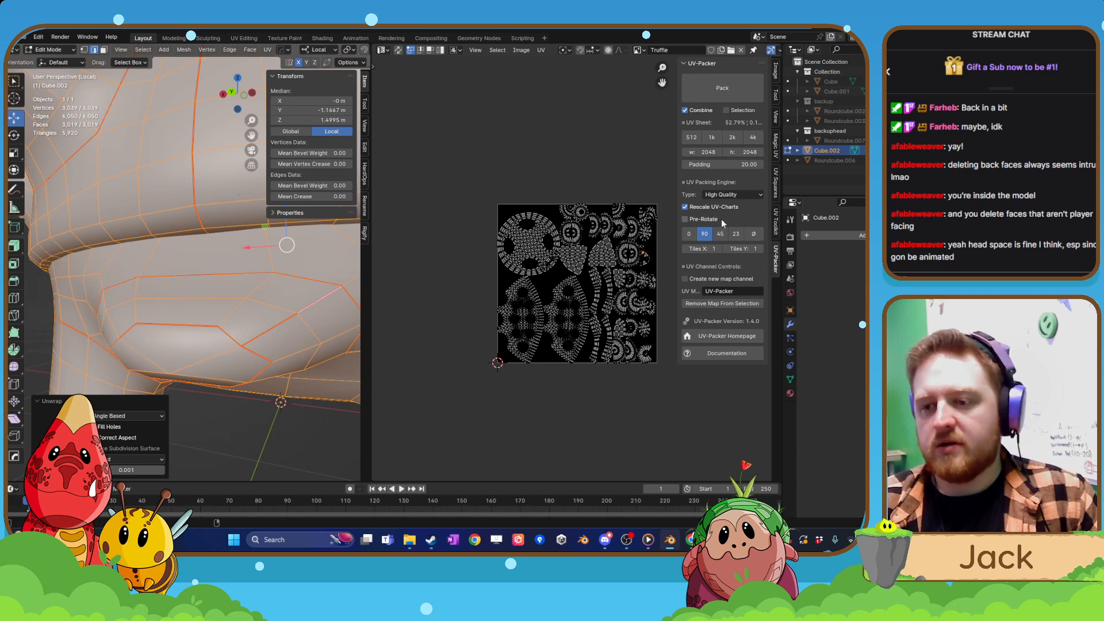
{"action": "left_click", "coordinate": [736, 88]}
{"action": "scroll", "coordinate": [541, 259], "scroll_direction": "up", "scroll_amount": 3}
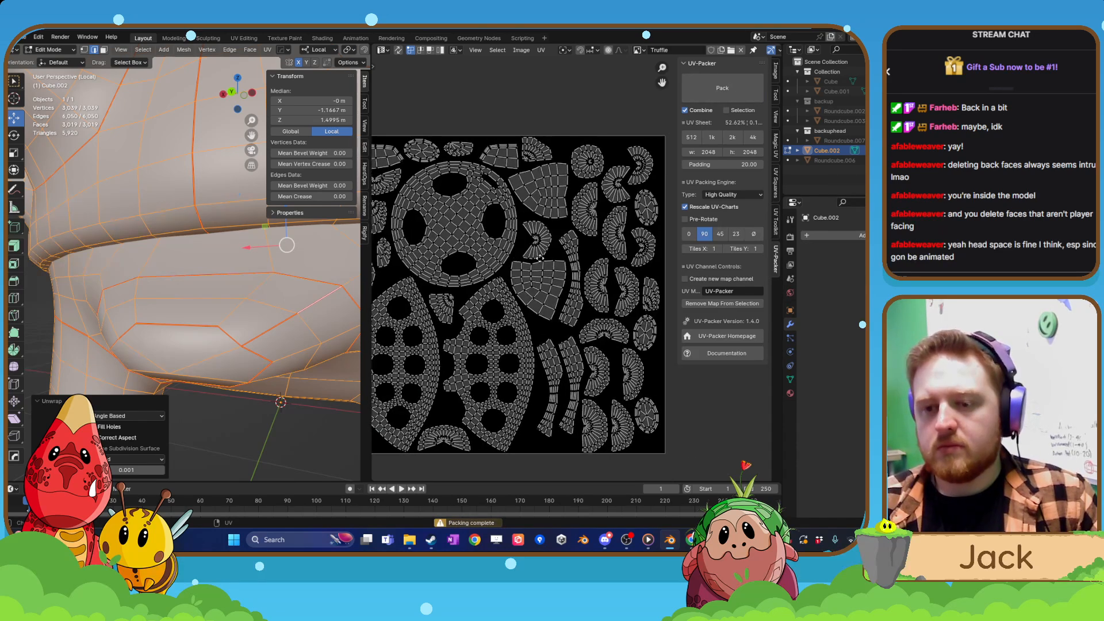
{"action": "middle_click_drag", "start_coordinate": [540, 258], "coordinate": [582, 259]}
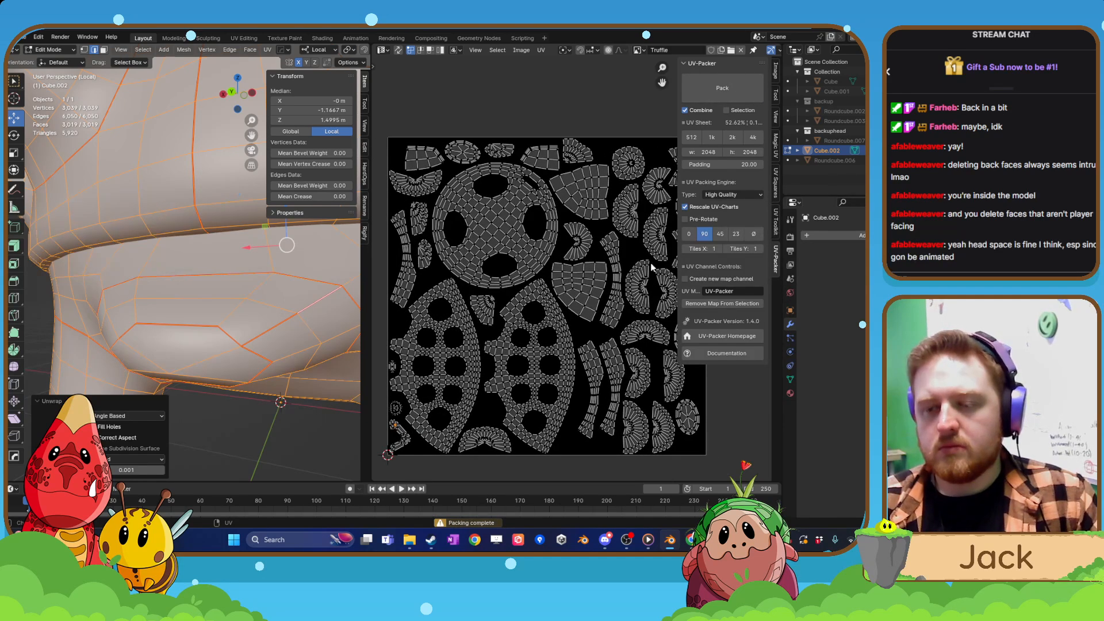
Change the UV packing engine type to Efficient and repack the islands.
{"action": "left_click", "coordinate": [732, 195]}
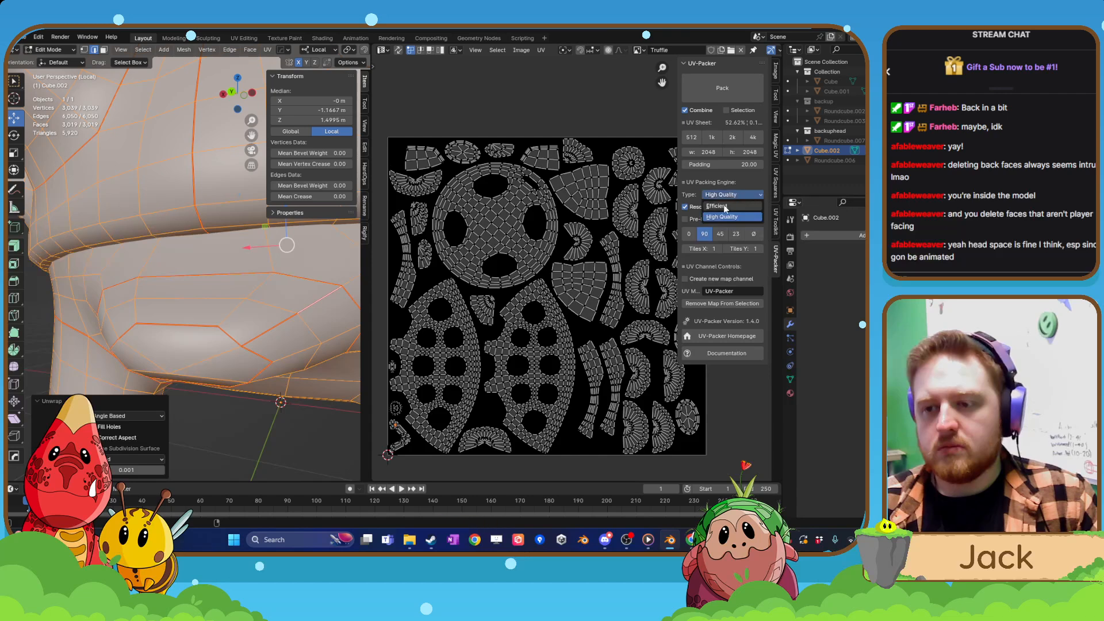
{"action": "left_click", "coordinate": [725, 207]}
{"action": "left_click", "coordinate": [723, 89]}
{"action": "scroll", "coordinate": [560, 233], "scroll_direction": "down", "scroll_amount": 2}
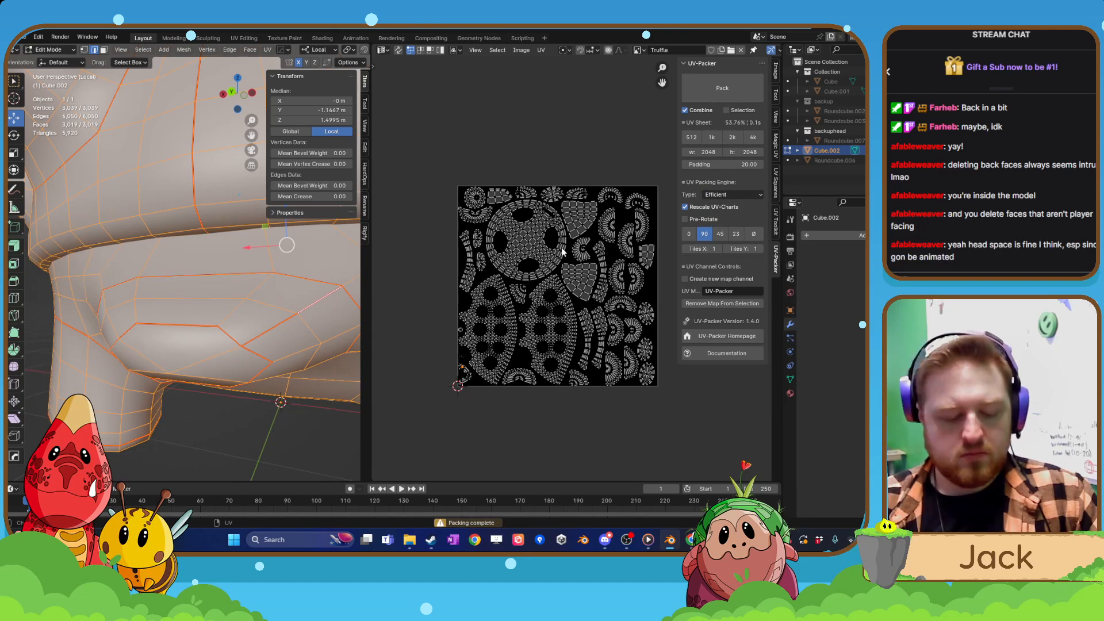
Select all UV islands and scale them down slightly, to about 0.985.
{"action": "key", "text": "s"}
{"action": "key", "text": "a"}
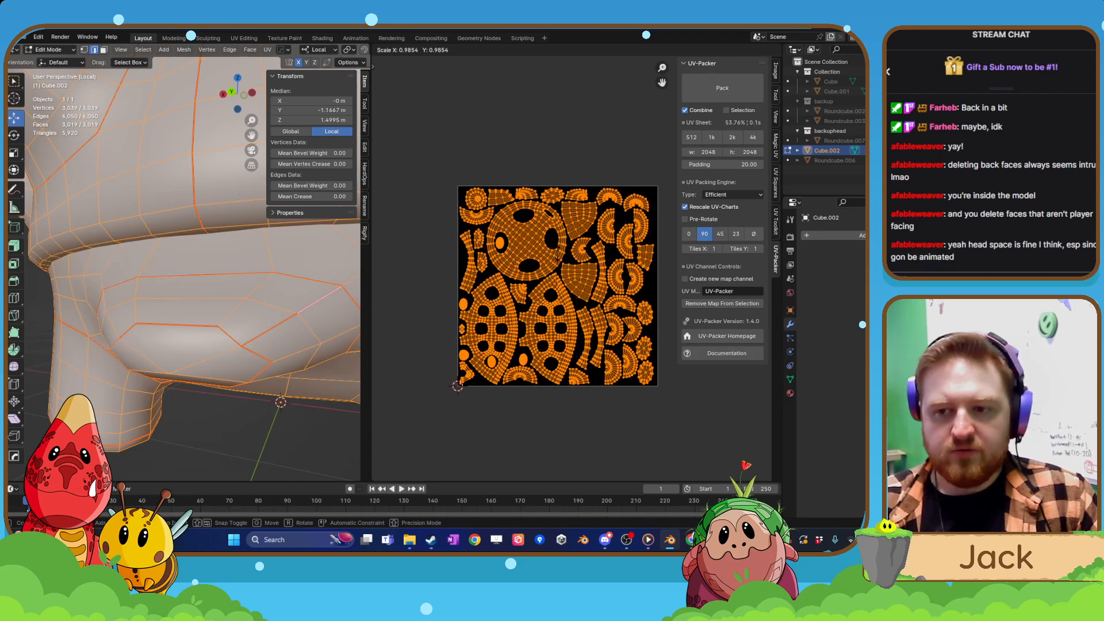
{"action": "key", "text": "Return"}
{"action": "scroll", "coordinate": [577, 270], "scroll_direction": "down", "scroll_amount": 3}
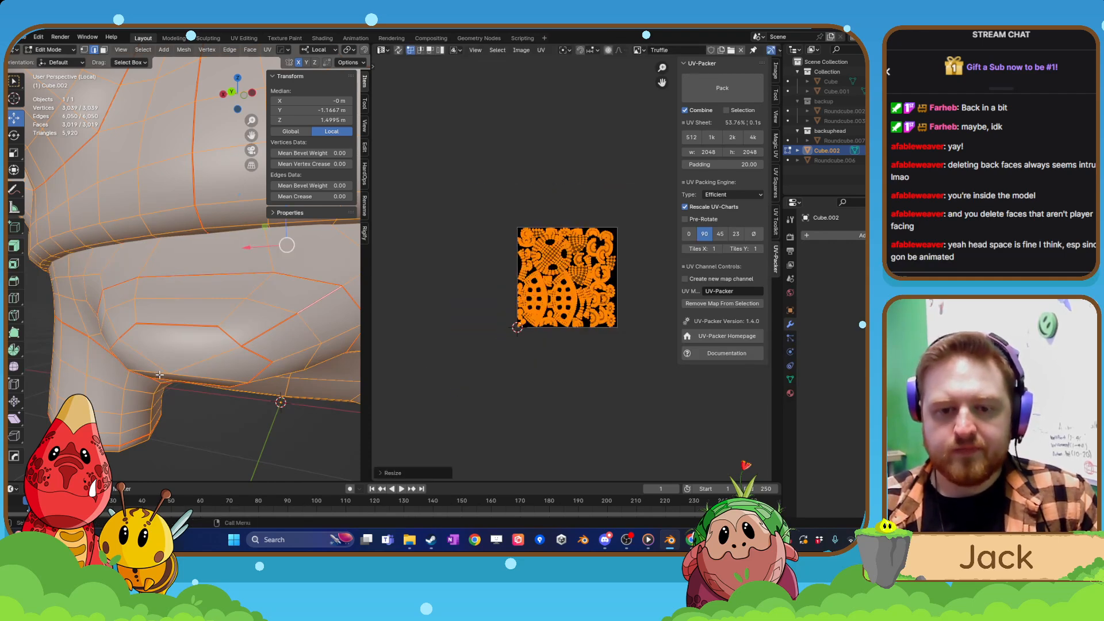
Return the creature to Object Mode and widen the 3D viewport to show the whole model.
{"action": "scroll", "coordinate": [229, 262], "scroll_direction": "down", "scroll_amount": 4}
{"action": "key", "text": "Tab"}
{"action": "scroll", "coordinate": [229, 261], "scroll_direction": "down", "scroll_amount": 3}
{"action": "middle_click_drag", "start_coordinate": [265, 350], "coordinate": [349, 343]}
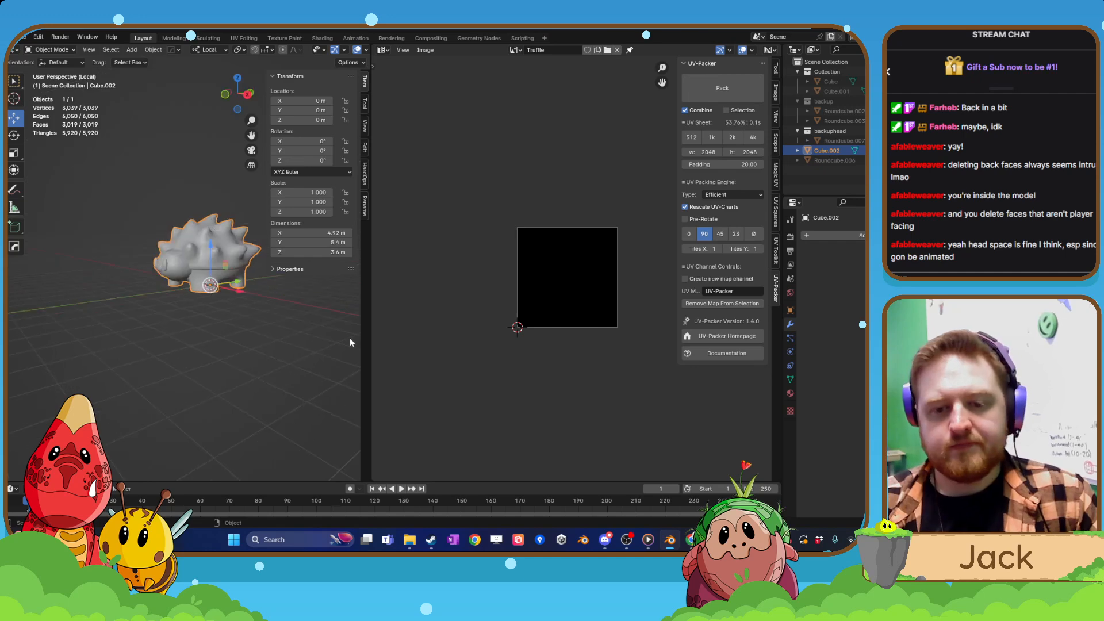
{"action": "left_click_drag", "start_coordinate": [371, 342], "coordinate": [541, 342]}
{"action": "middle_click_drag", "start_coordinate": [414, 345], "coordinate": [299, 293]}
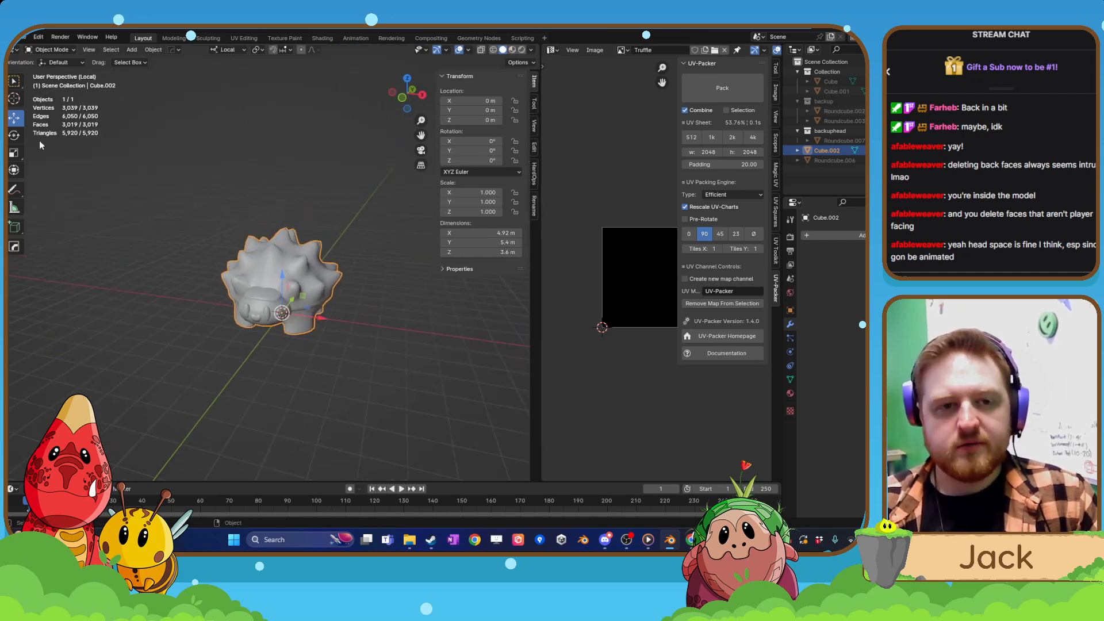
Export the creature in FBX format, save the Blender file and dismiss the OneDrive deleted-files reminder.
{"action": "left_click", "coordinate": [22, 38]}
{"action": "mouse_move", "coordinate": [52, 187]}
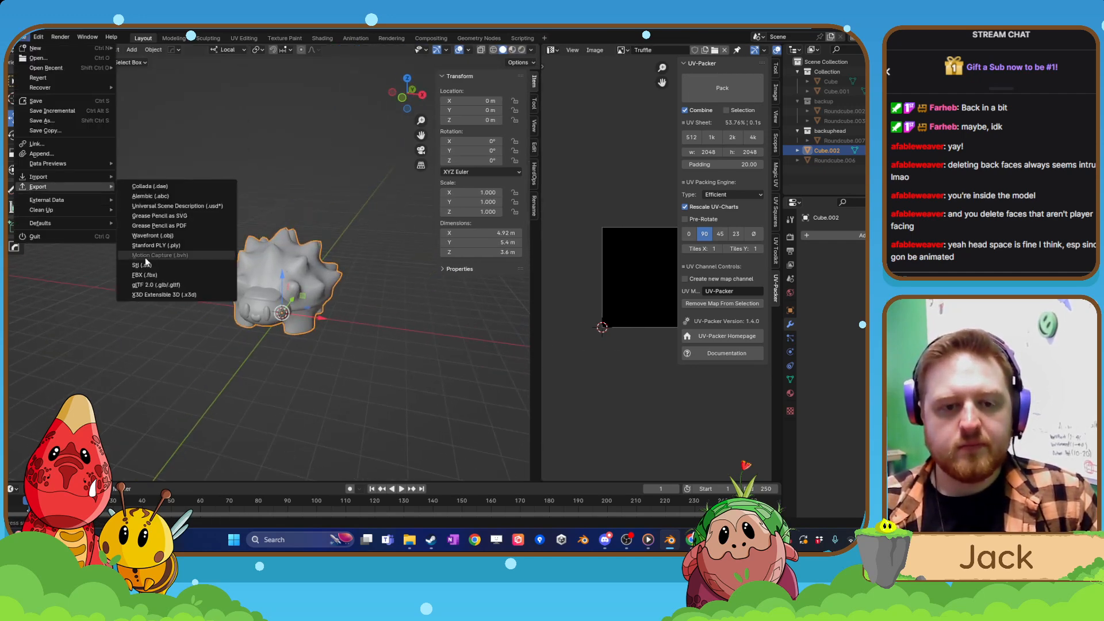
{"action": "left_click", "coordinate": [144, 274]}
{"action": "key", "text": "Escape"}
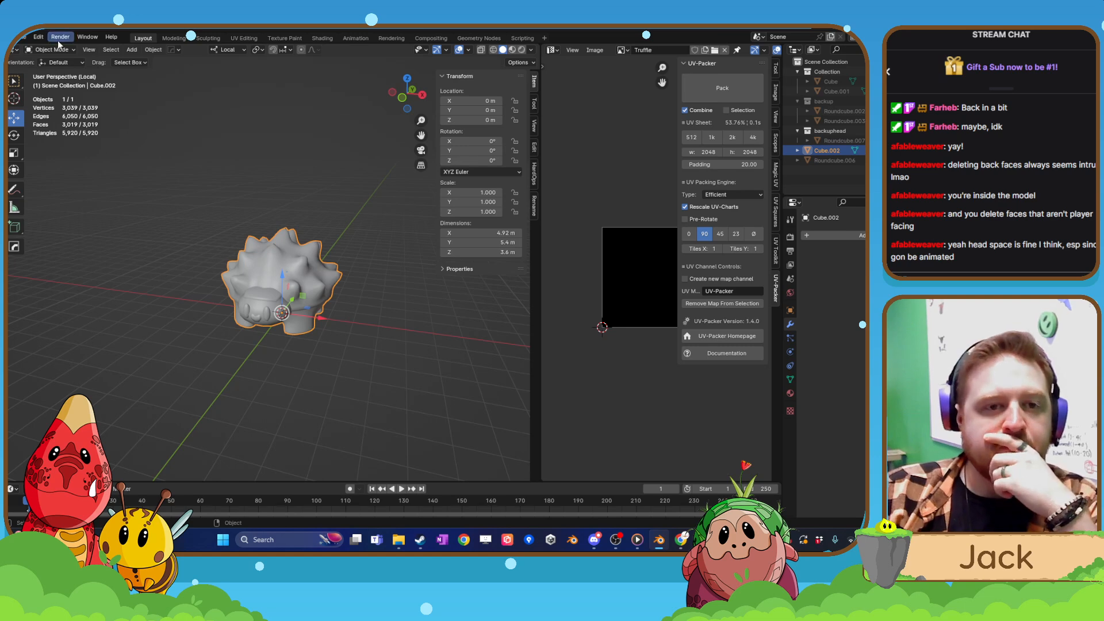
{"action": "left_click", "coordinate": [23, 37]}
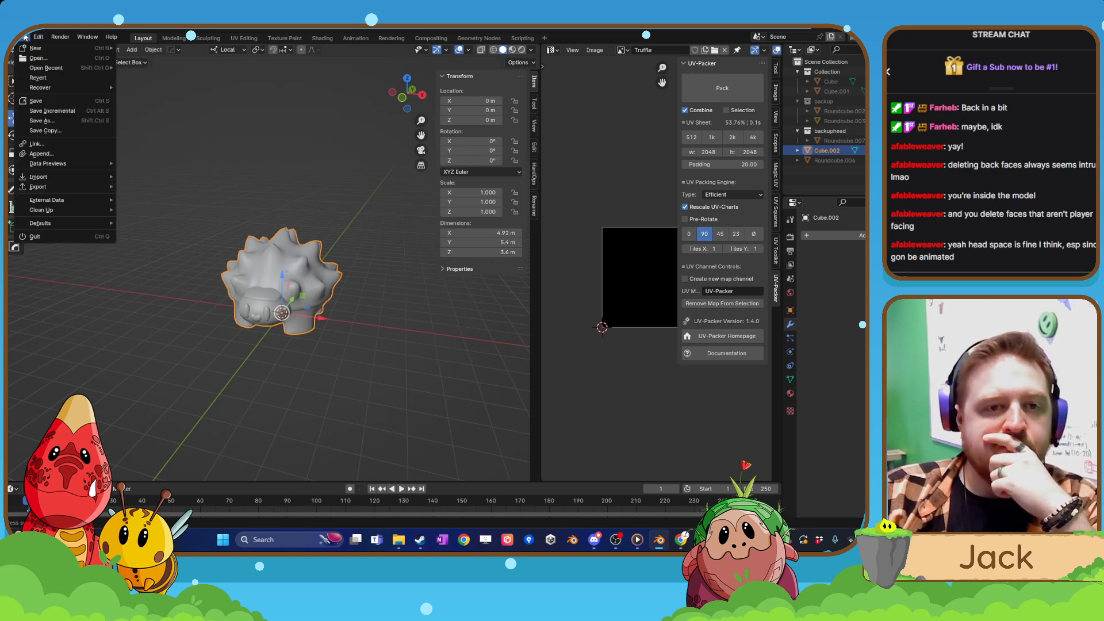
{"action": "left_click", "coordinate": [45, 100]}
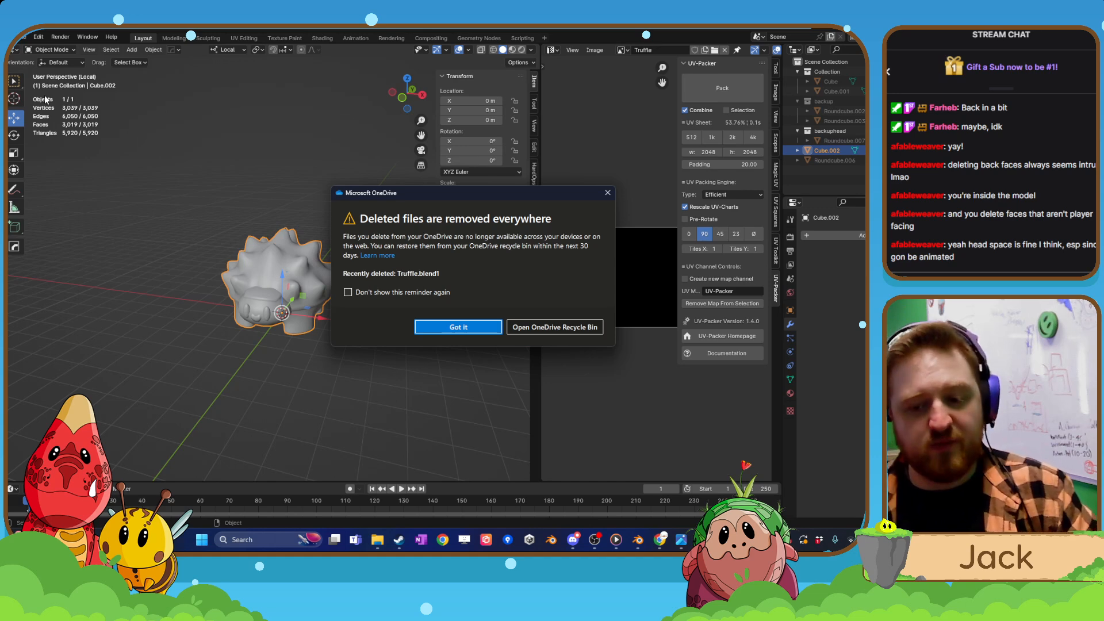
{"action": "left_click", "coordinate": [607, 193]}
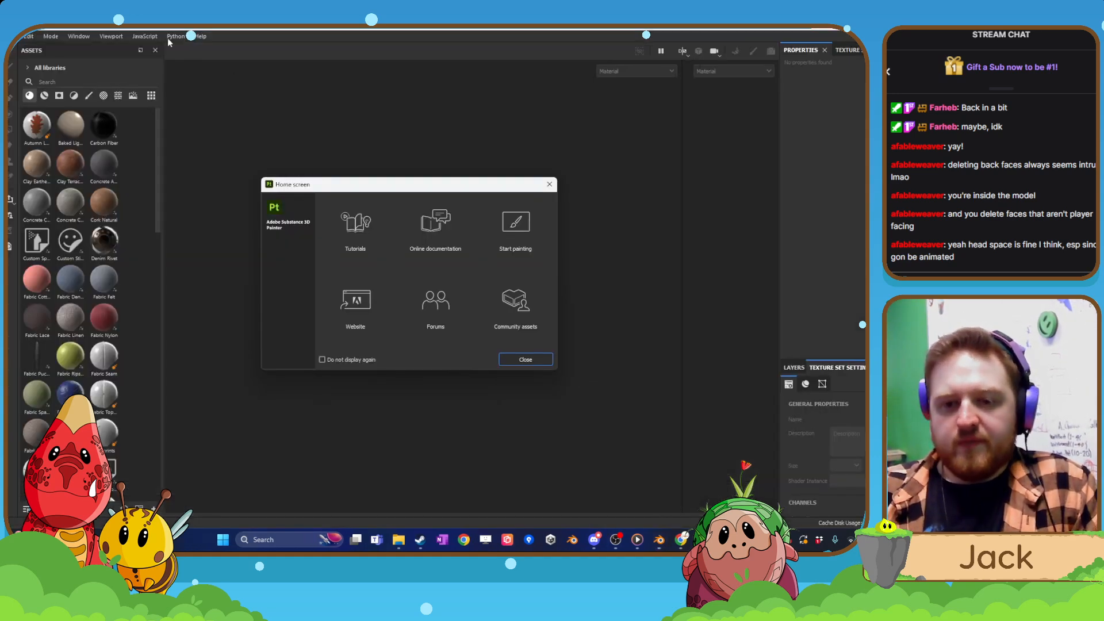
Switch to Substance 3D Painter, close its home screen and create a new project from Truffle.fbx.
{"action": "left_click", "coordinate": [532, 365]}
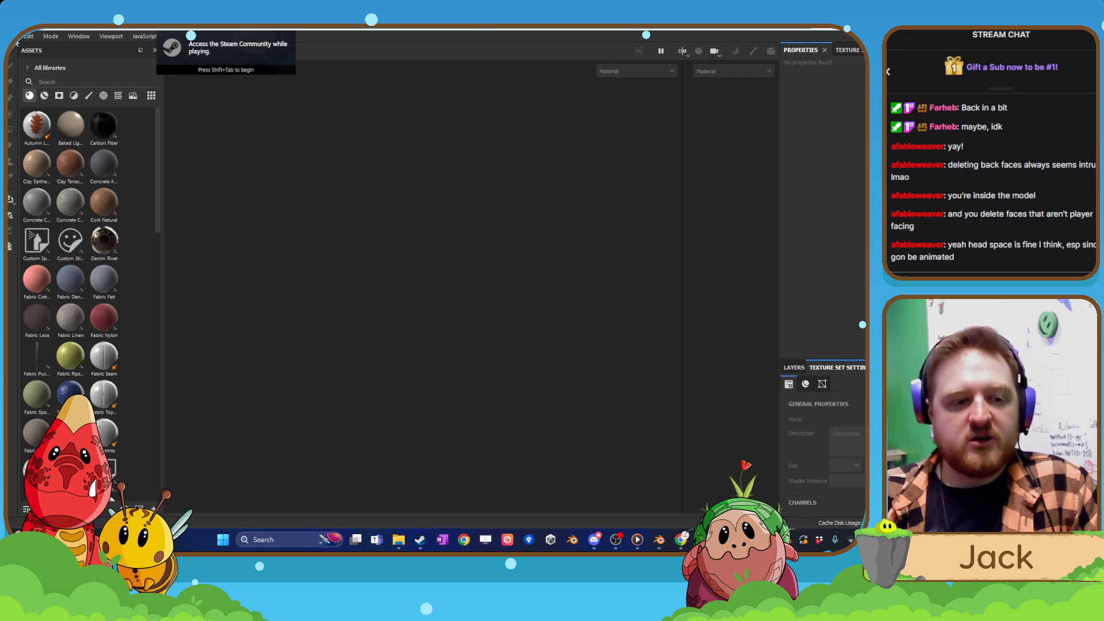
{"action": "left_click", "coordinate": [13, 36]}
{"action": "left_click", "coordinate": [35, 47]}
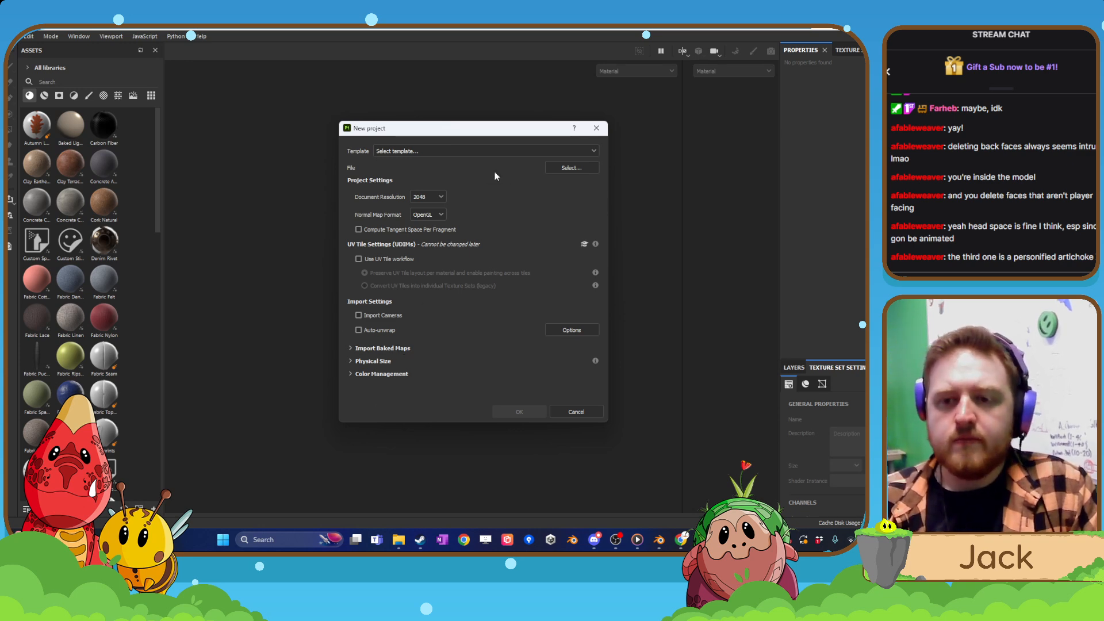
{"action": "left_click", "coordinate": [571, 168]}
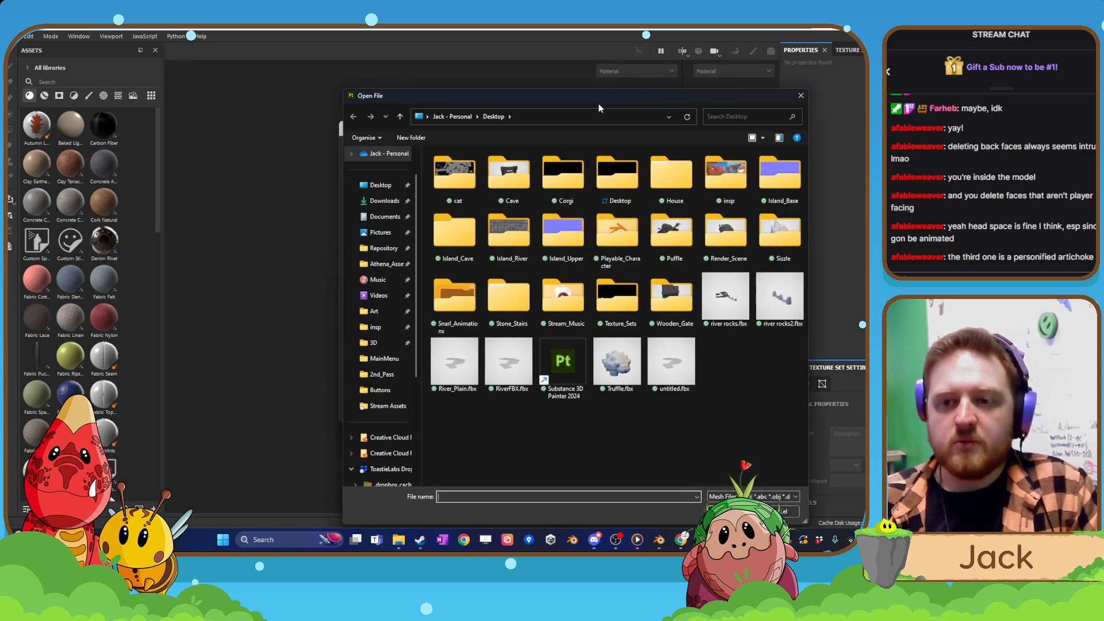
{"action": "left_click_drag", "start_coordinate": [513, 94], "coordinate": [6, 132]}
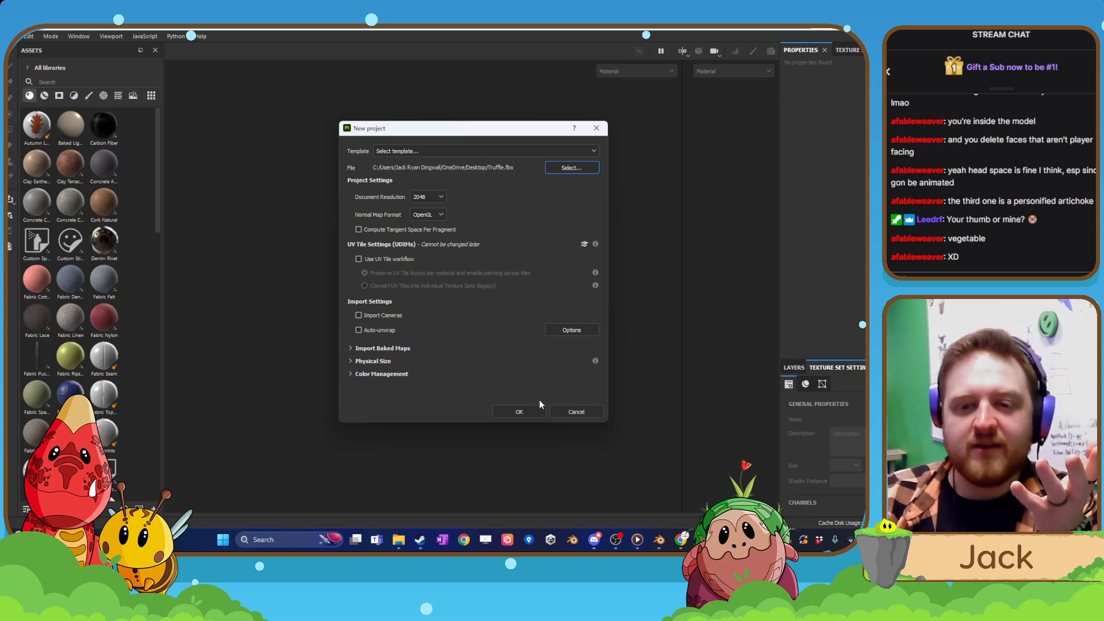
{"action": "left_click", "coordinate": [512, 408]}
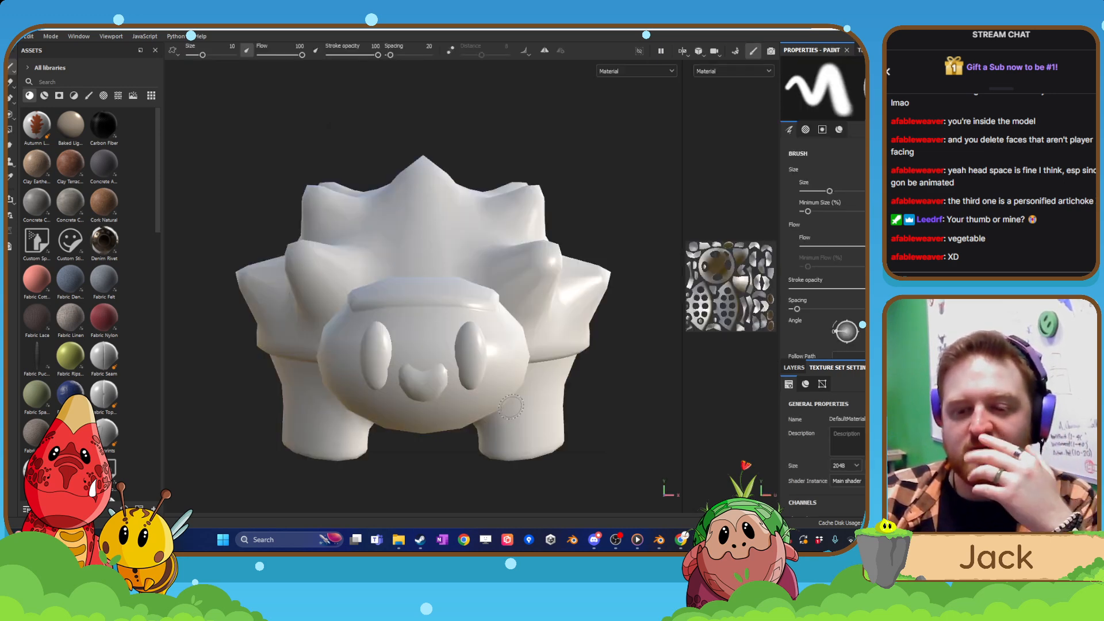
Bake the mesh maps with the low poly mesh as high poly mesh and Supersampling 4x antialiasing, and return to painting mode.
{"action": "scroll", "coordinate": [845, 428], "scroll_direction": "down", "scroll_amount": 5}
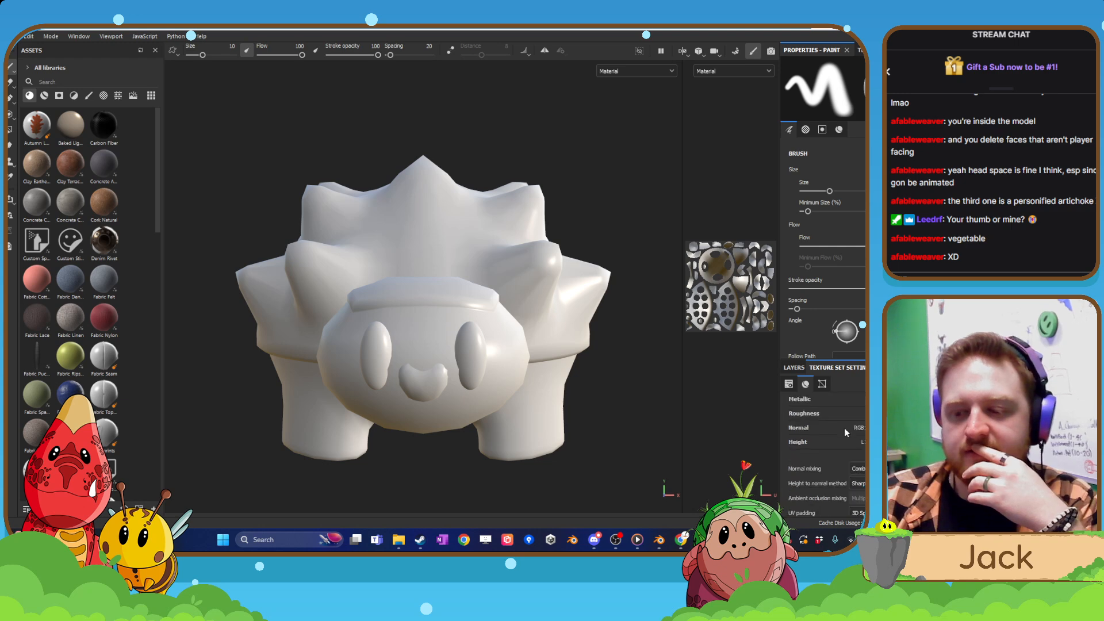
{"action": "left_click", "coordinate": [858, 474]}
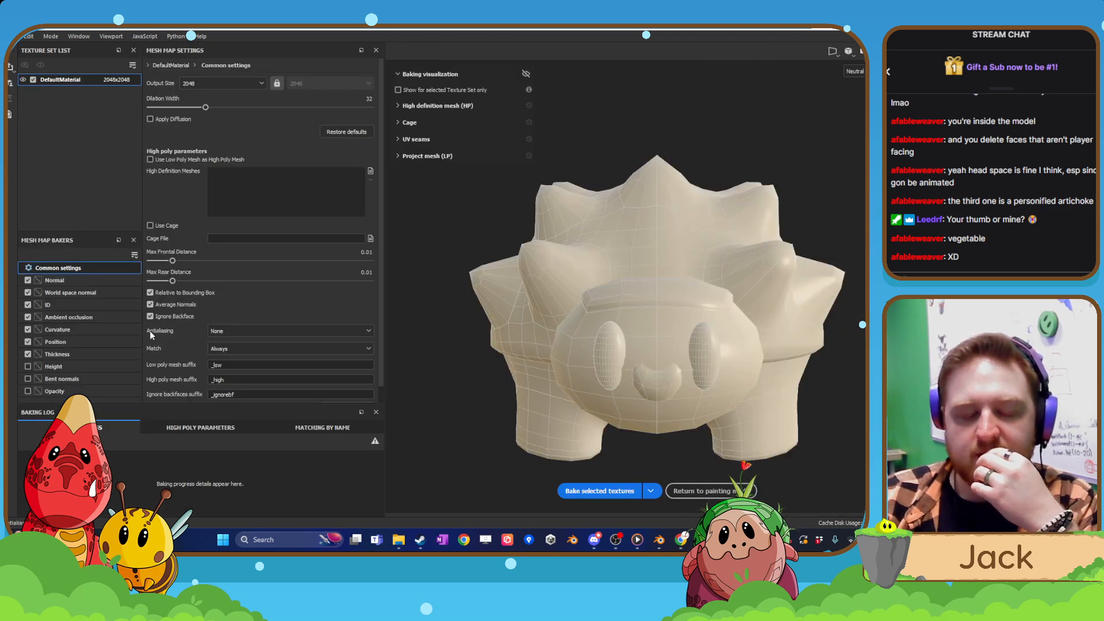
{"action": "left_click", "coordinate": [168, 161]}
{"action": "scroll", "coordinate": [220, 287], "scroll_direction": "down", "scroll_amount": 1}
{"action": "left_click", "coordinate": [233, 315]}
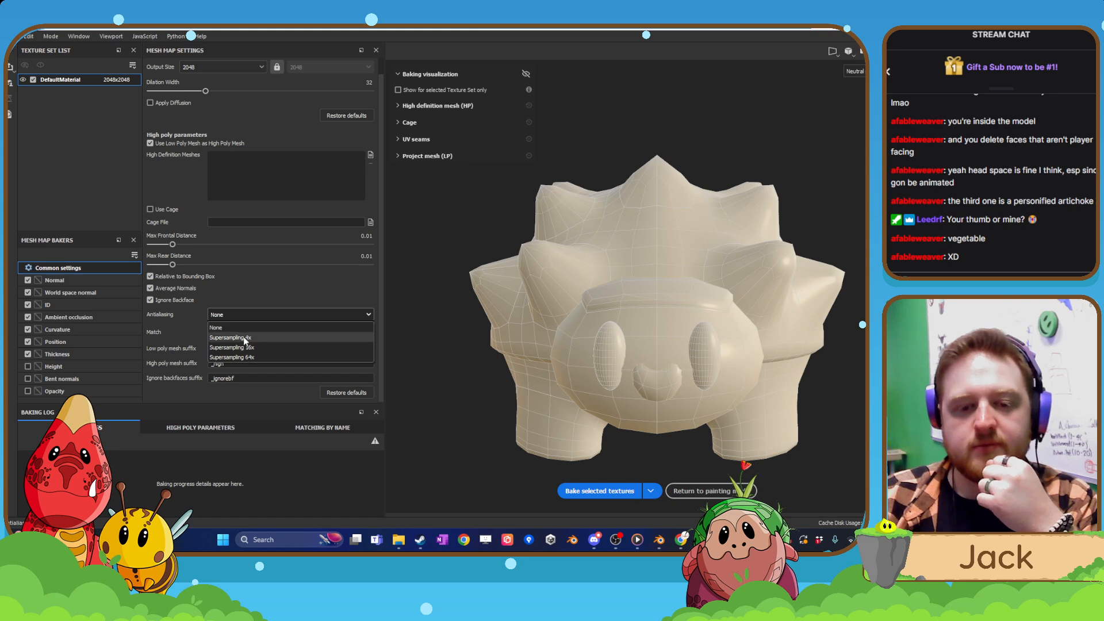
{"action": "left_click", "coordinate": [233, 338]}
{"action": "left_click", "coordinate": [629, 490]}
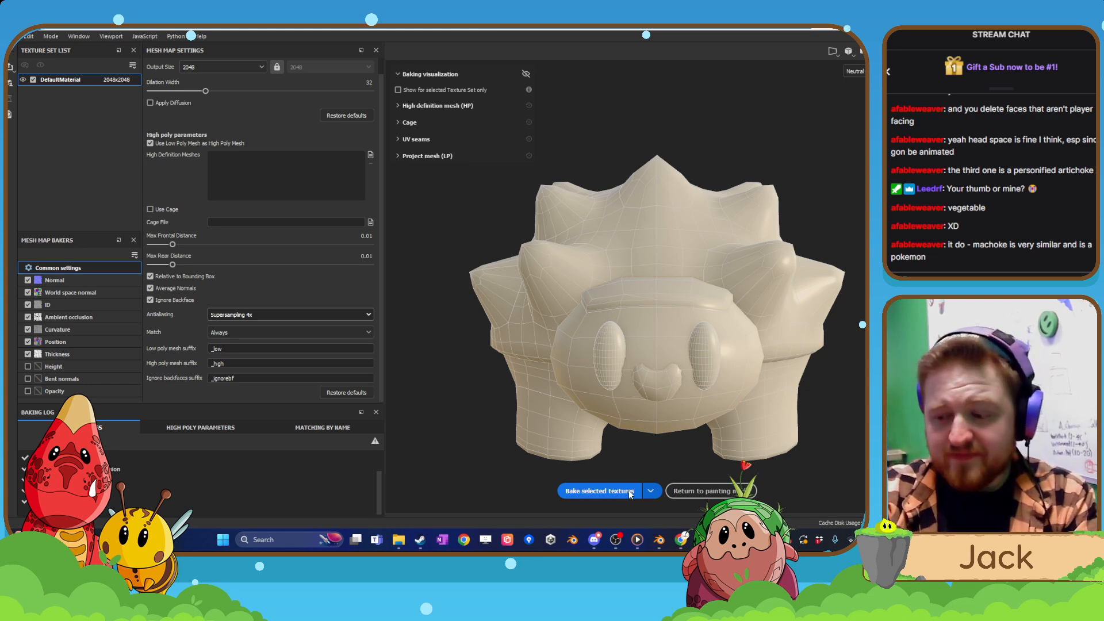
{"action": "left_click", "coordinate": [697, 493]}
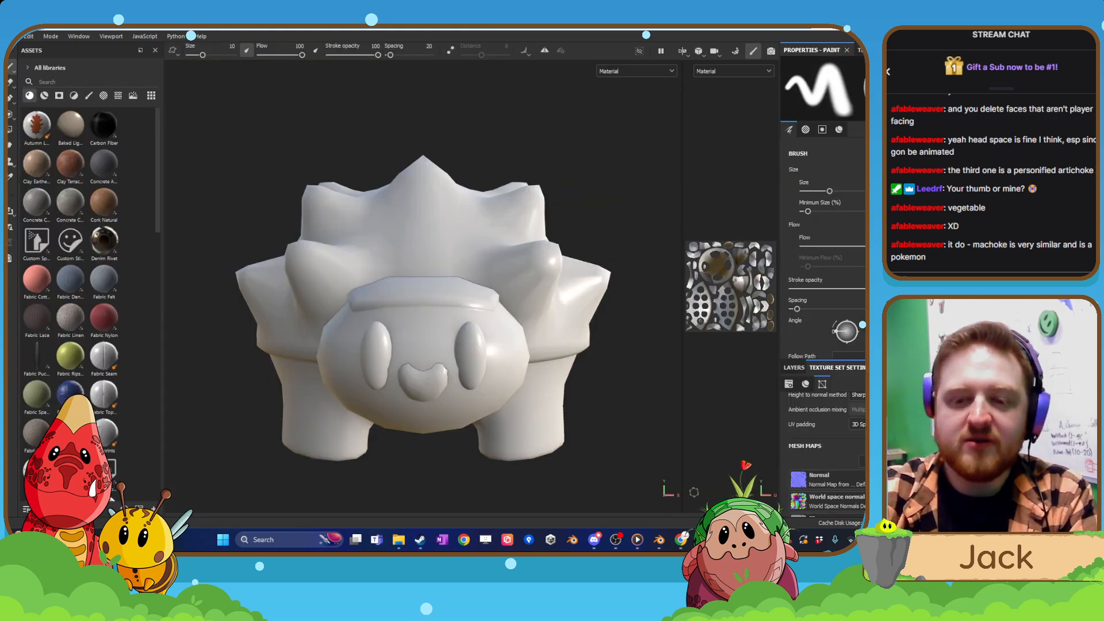
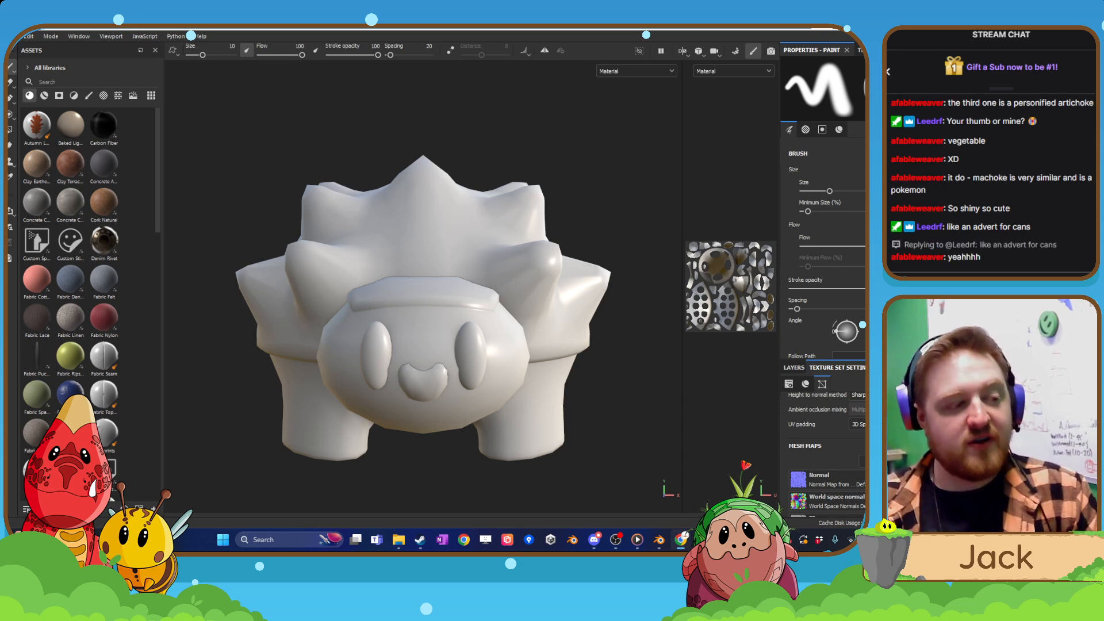
Check the Hanar image search results in the browser as colour reference, and return to the 3D model.
{"action": "key", "text": "alt+Tab"}
{"action": "left_click_drag", "start_coordinate": [354, 77], "coordinate": [734, 85]}
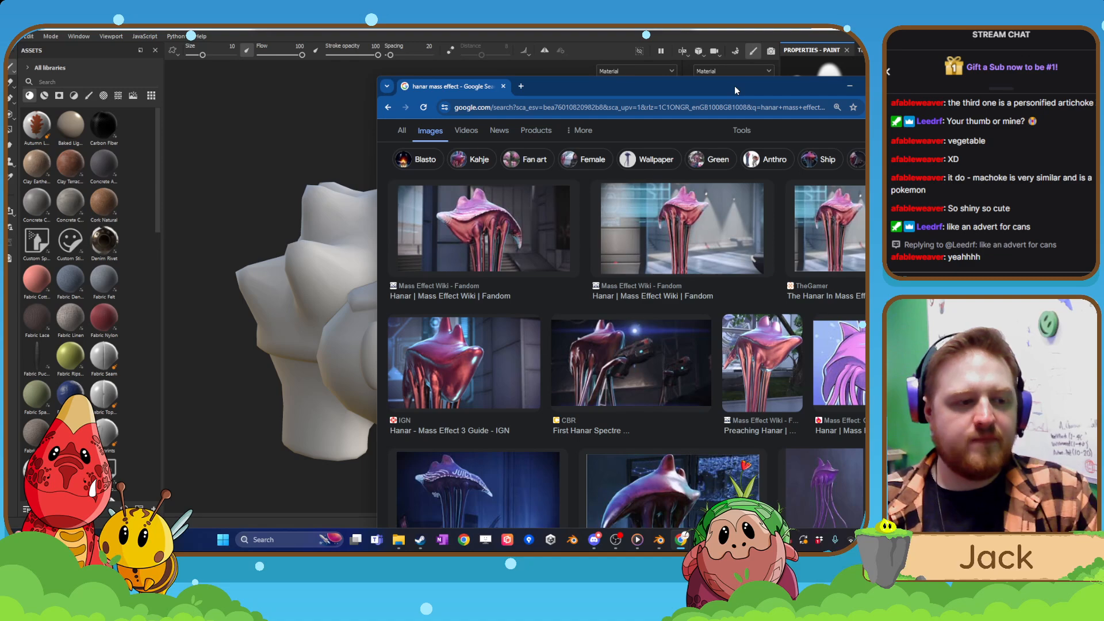
{"action": "left_click_drag", "start_coordinate": [734, 85], "coordinate": [694, 92]}
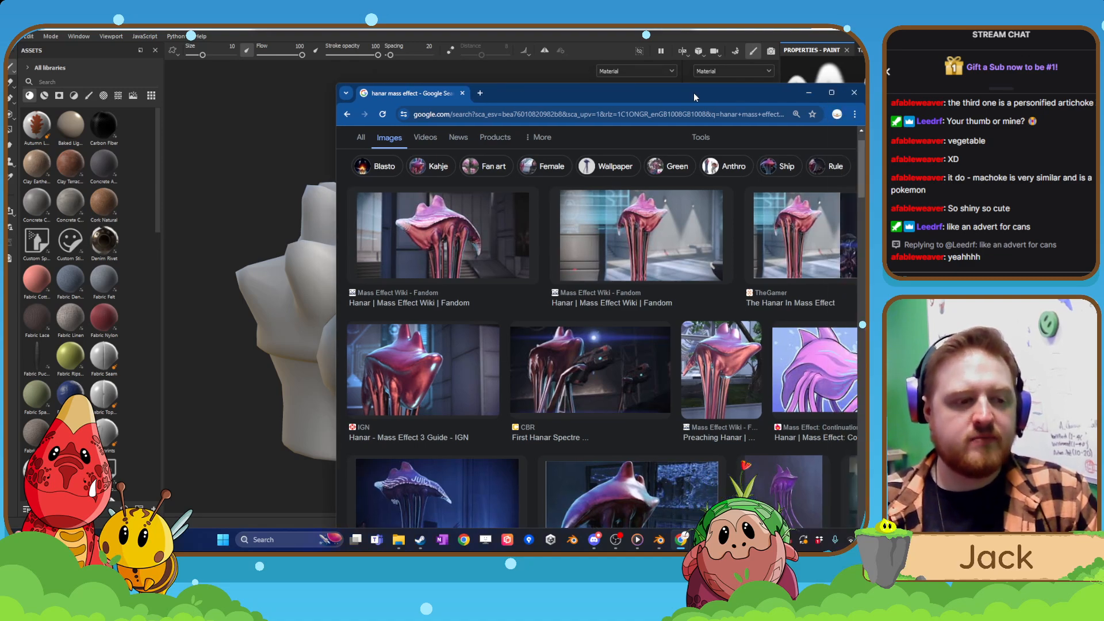
{"action": "key", "text": "alt+Tab"}
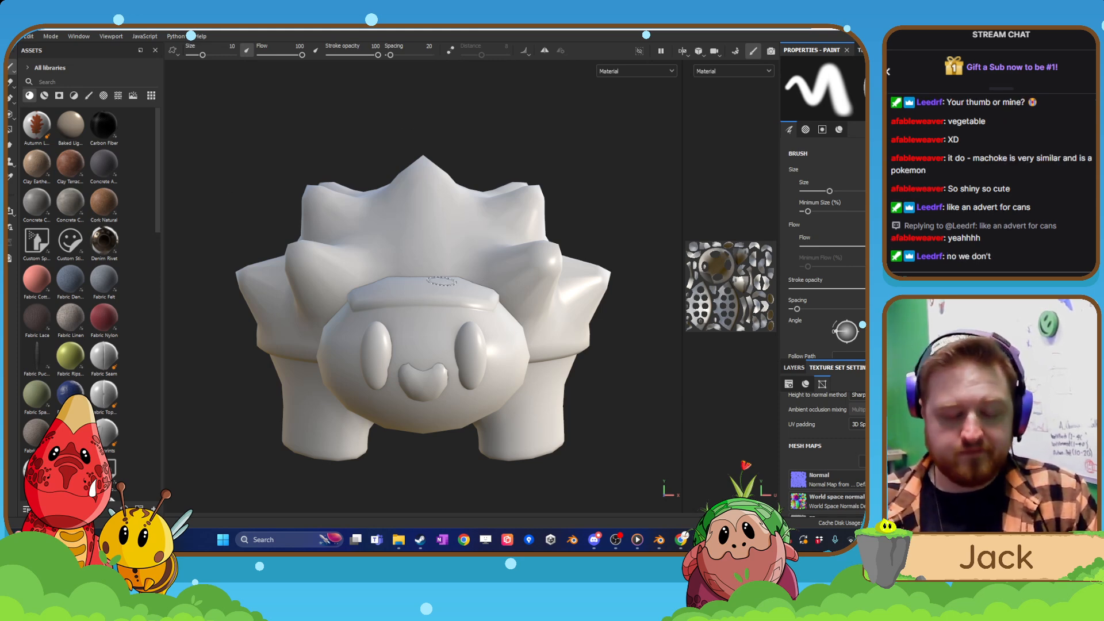
Add a fill layer above Layer 1 in the model's layer stack.
{"action": "left_click_drag", "start_coordinate": [436, 281], "coordinate": [375, 284], "text": "alt"}
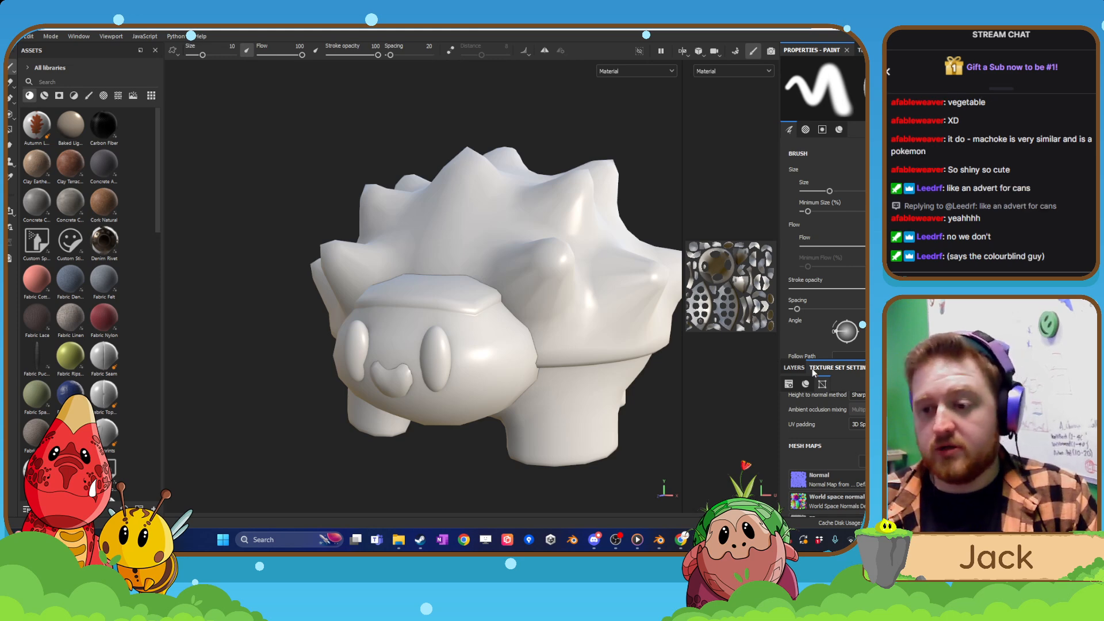
{"action": "left_click", "coordinate": [796, 368]}
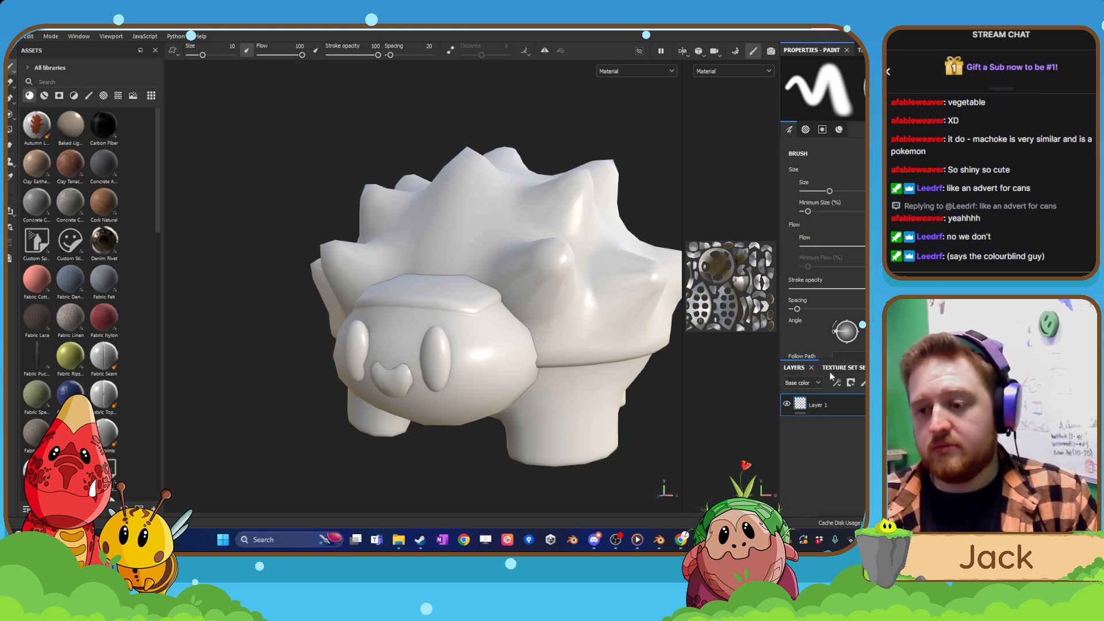
{"action": "left_click", "coordinate": [861, 382]}
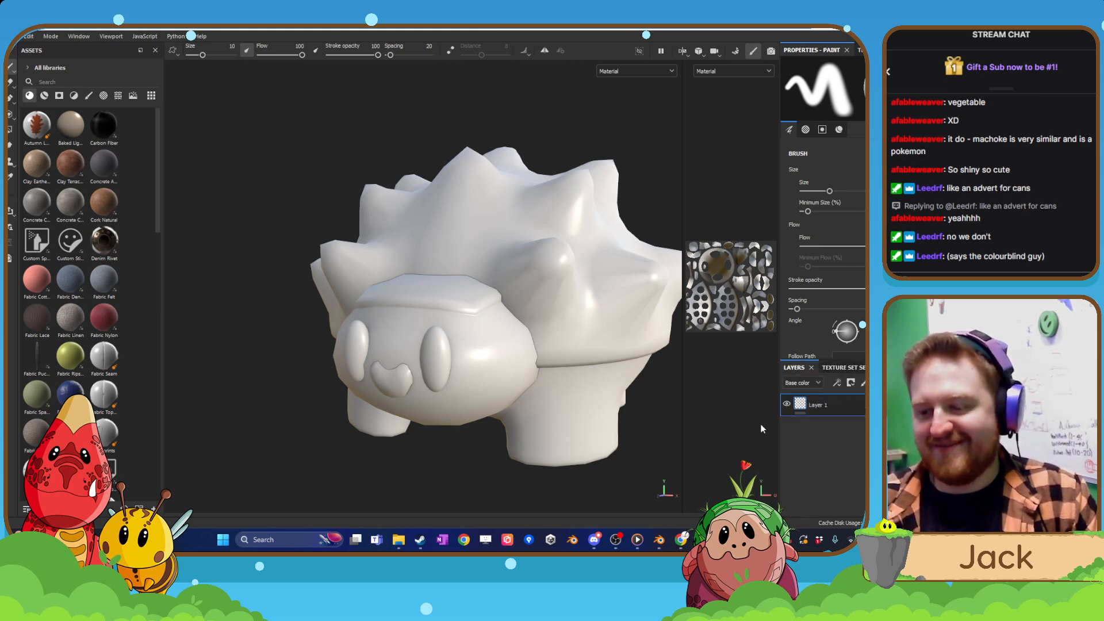
{"action": "scroll", "coordinate": [829, 288], "scroll_direction": "down", "scroll_amount": 2}
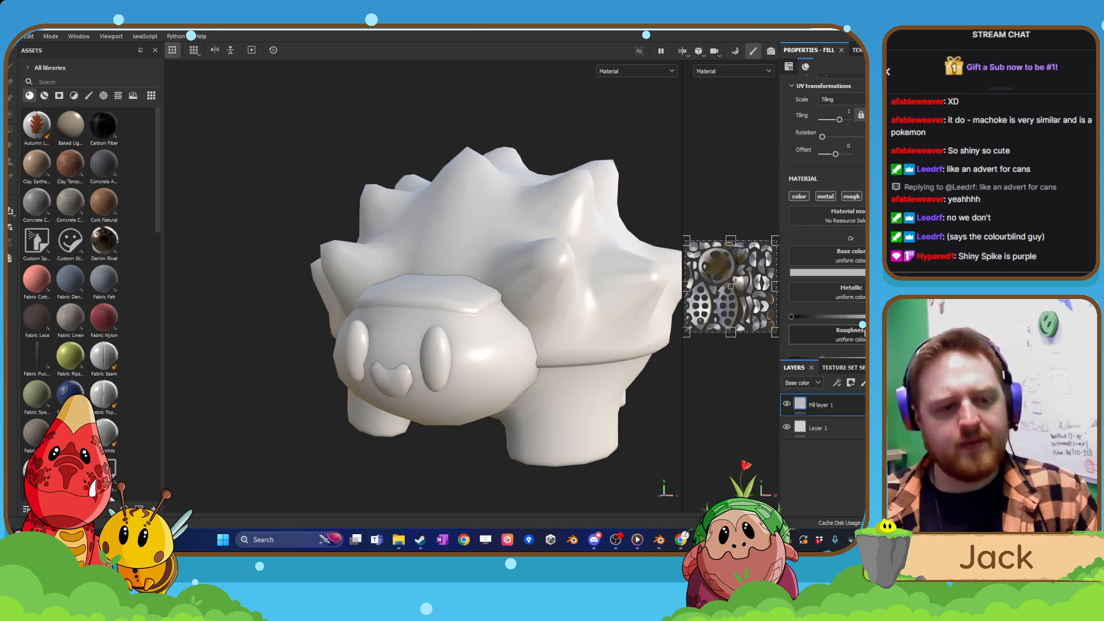
{"action": "scroll", "coordinate": [862, 325], "scroll_direction": "down", "scroll_amount": 2}
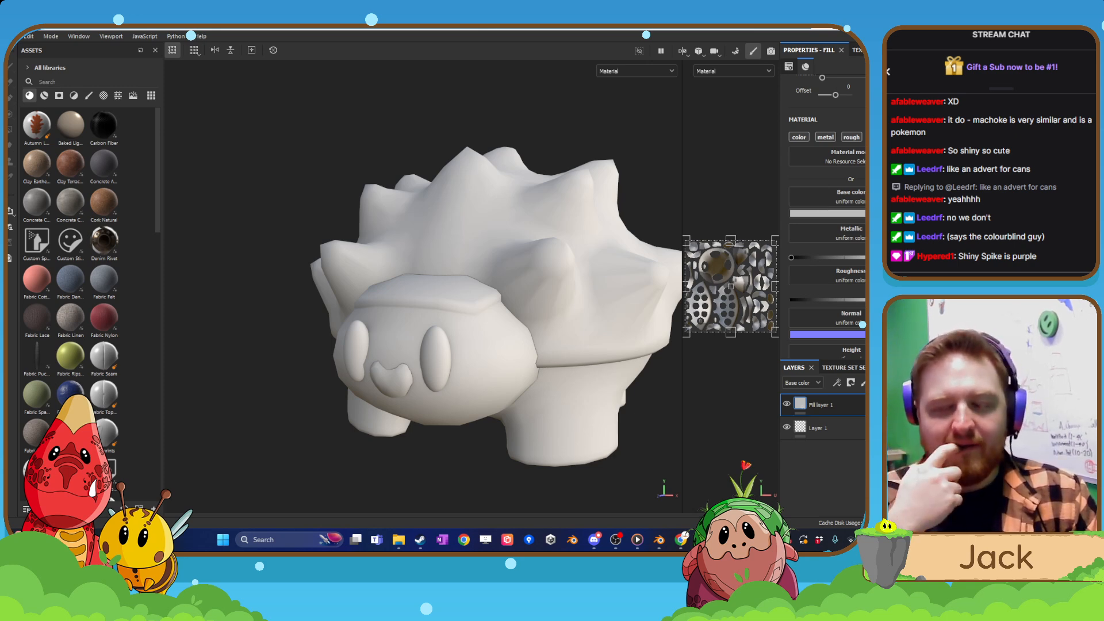
{"action": "left_click", "coordinate": [826, 213]}
{"action": "left_click_drag", "start_coordinate": [811, 281], "coordinate": [809, 276]}
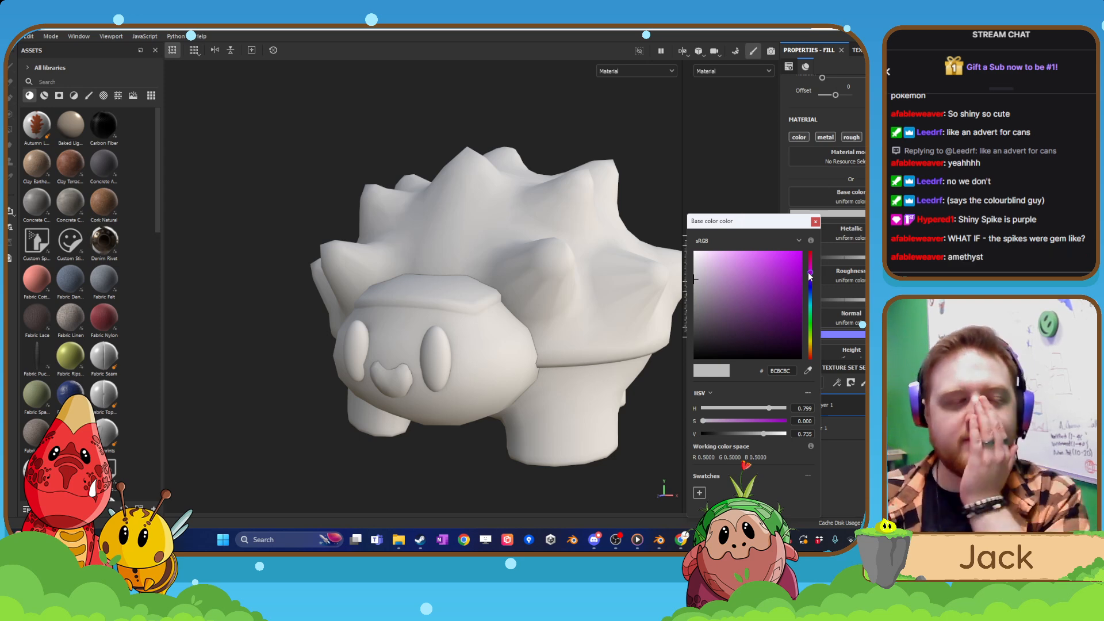
{"action": "left_click", "coordinate": [816, 223]}
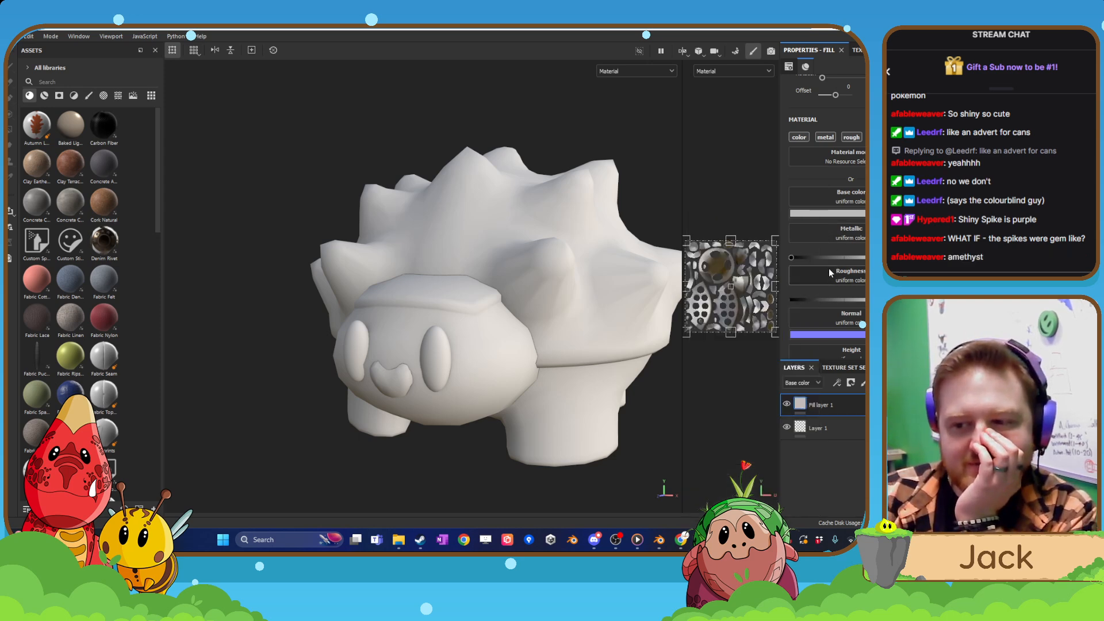
{"action": "left_click", "coordinate": [845, 335]}
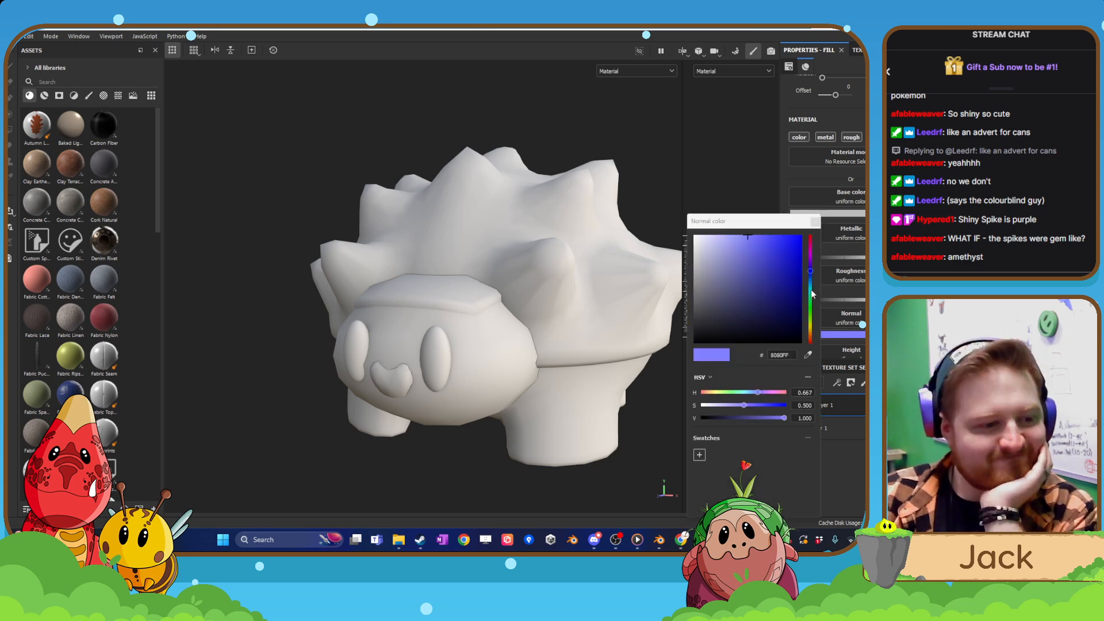
{"action": "left_click", "coordinate": [812, 332]}
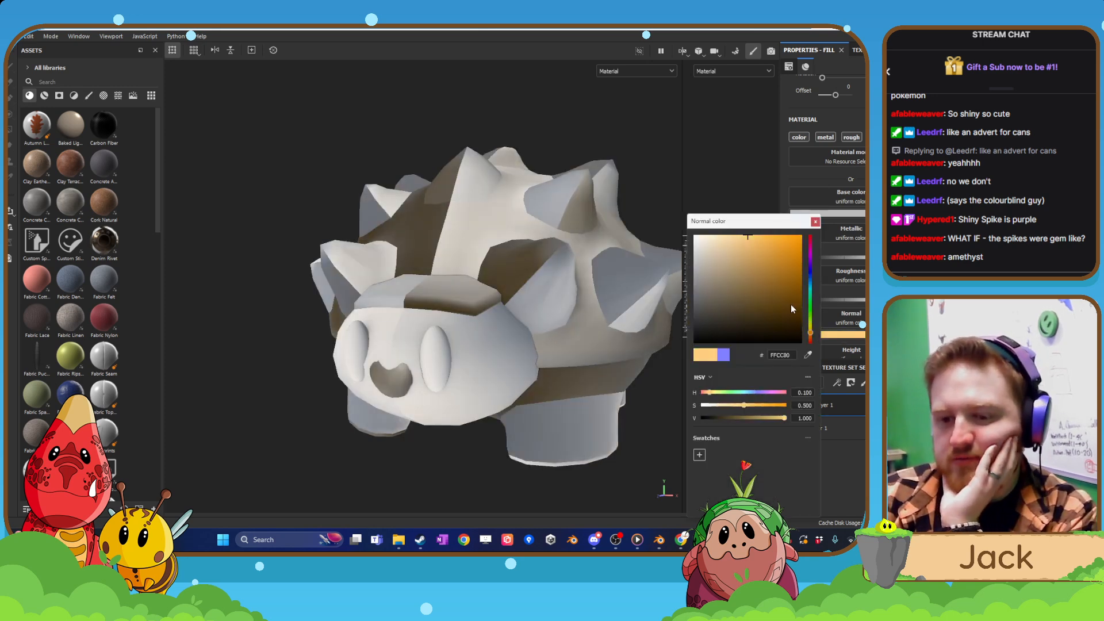
{"action": "left_click", "coordinate": [816, 222]}
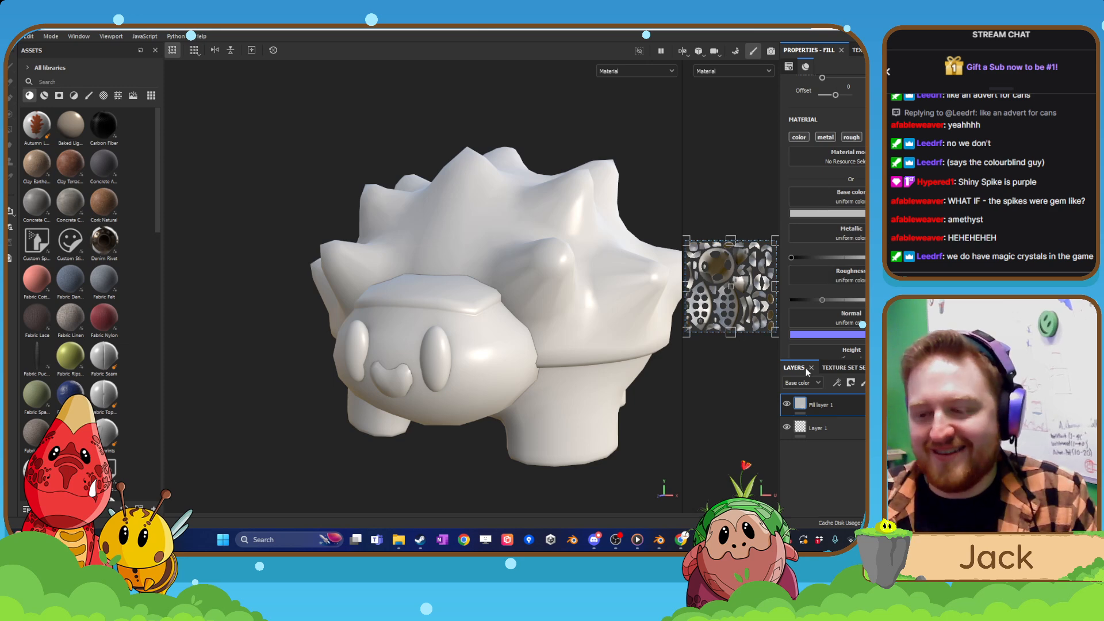
Set the fill layer's base colour to dark brown 4B3A25 and its roughness to the maximum.
{"action": "left_click", "coordinate": [827, 212]}
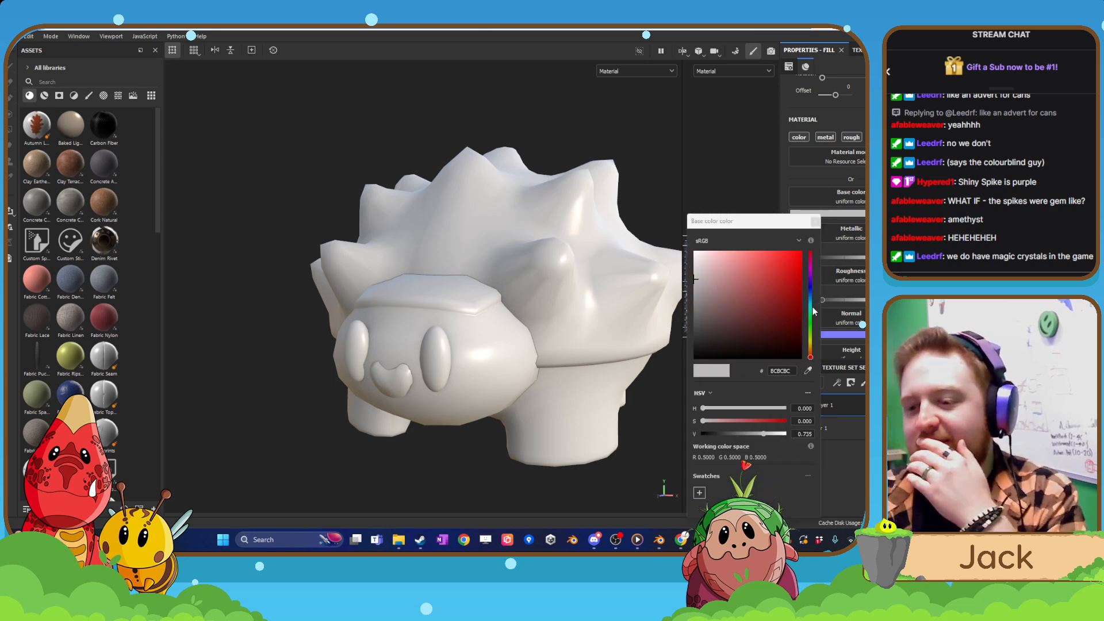
{"action": "left_click_drag", "start_coordinate": [812, 333], "coordinate": [811, 349]}
{"action": "left_click_drag", "start_coordinate": [770, 311], "coordinate": [757, 328]}
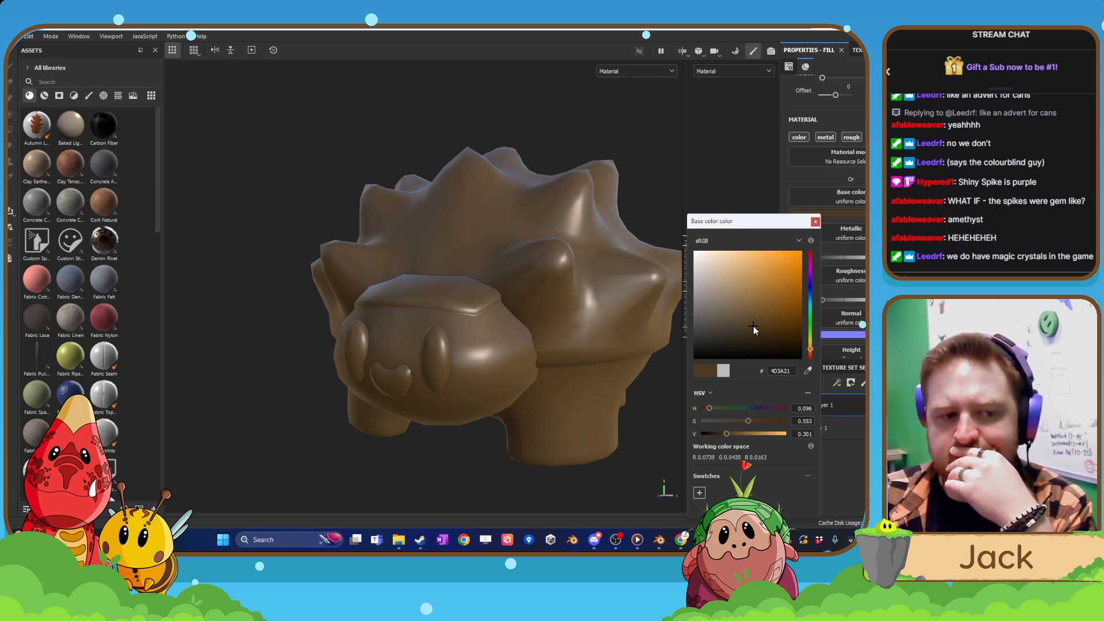
{"action": "left_click_drag", "start_coordinate": [754, 326], "coordinate": [748, 327]}
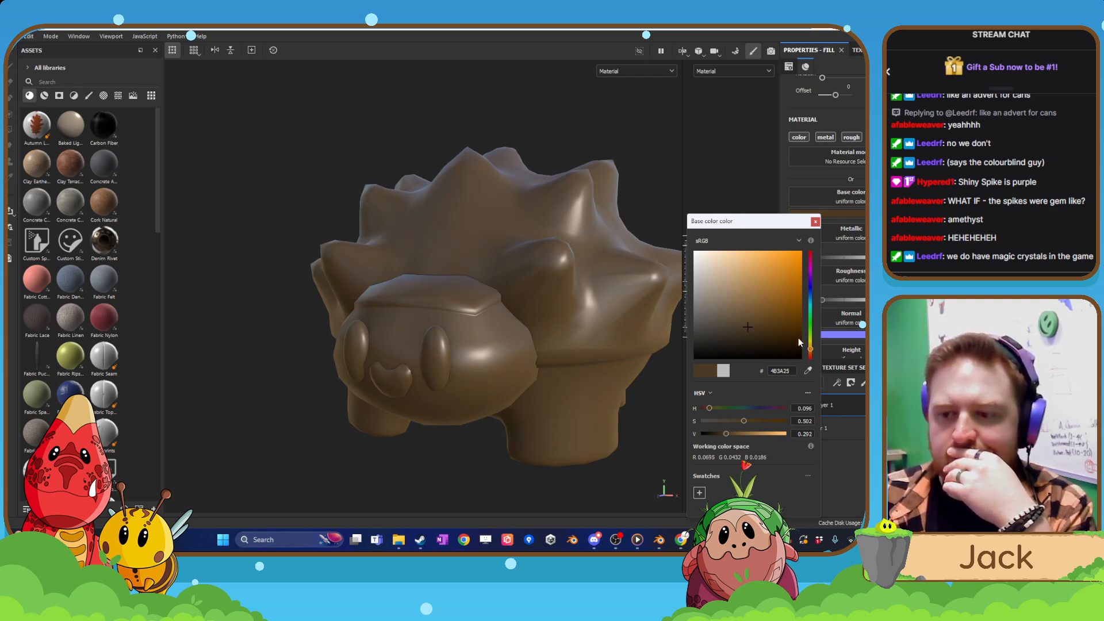
{"action": "left_click", "coordinate": [815, 222]}
{"action": "left_click_drag", "start_coordinate": [823, 299], "coordinate": [883, 300]}
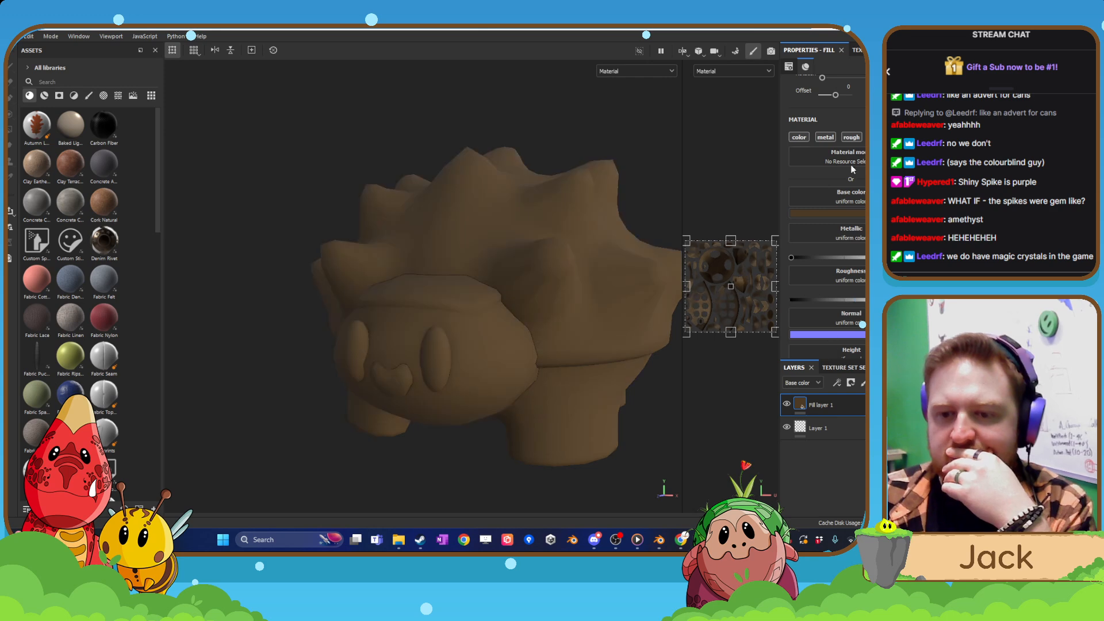
Shift the fill layer's base colour to the redder brown 4B3425.
{"action": "left_click", "coordinate": [843, 213]}
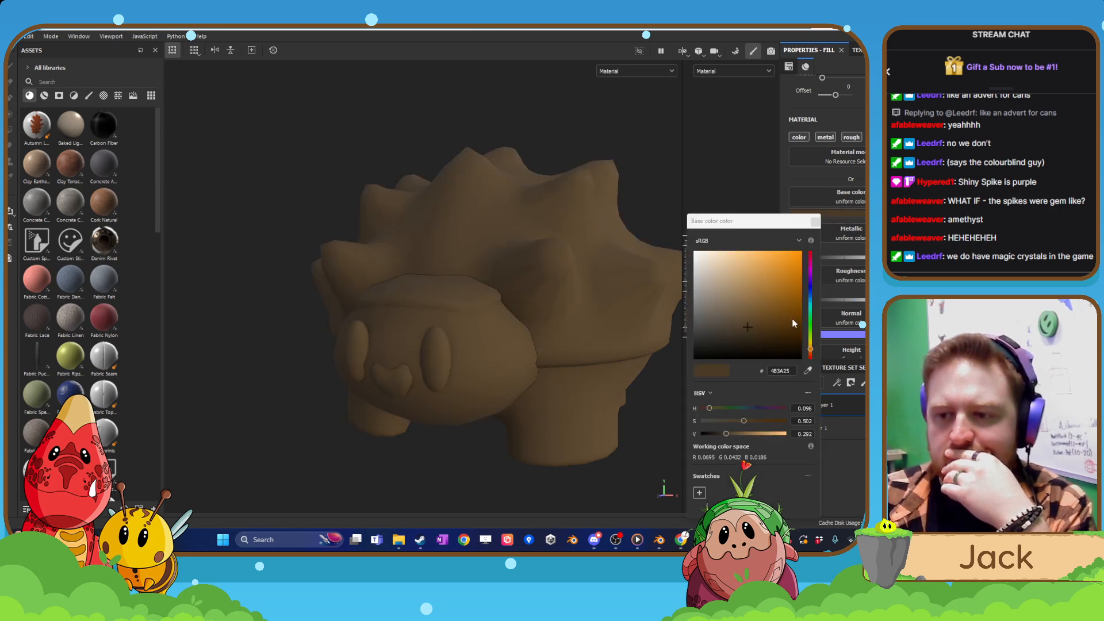
{"action": "left_click_drag", "start_coordinate": [813, 352], "coordinate": [813, 355]}
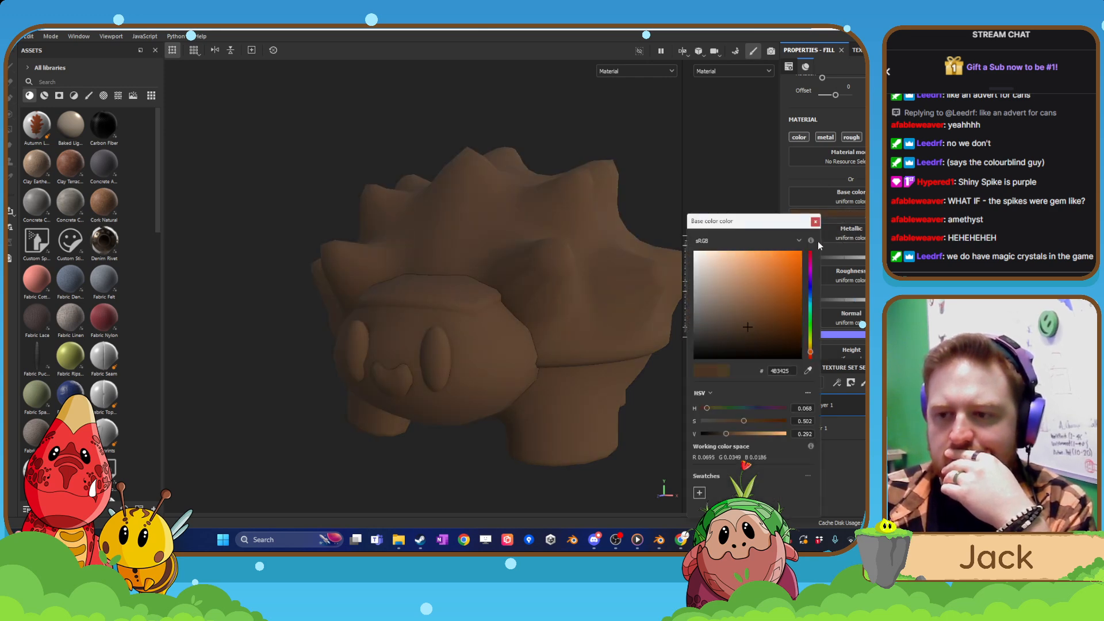
{"action": "left_click", "coordinate": [815, 222]}
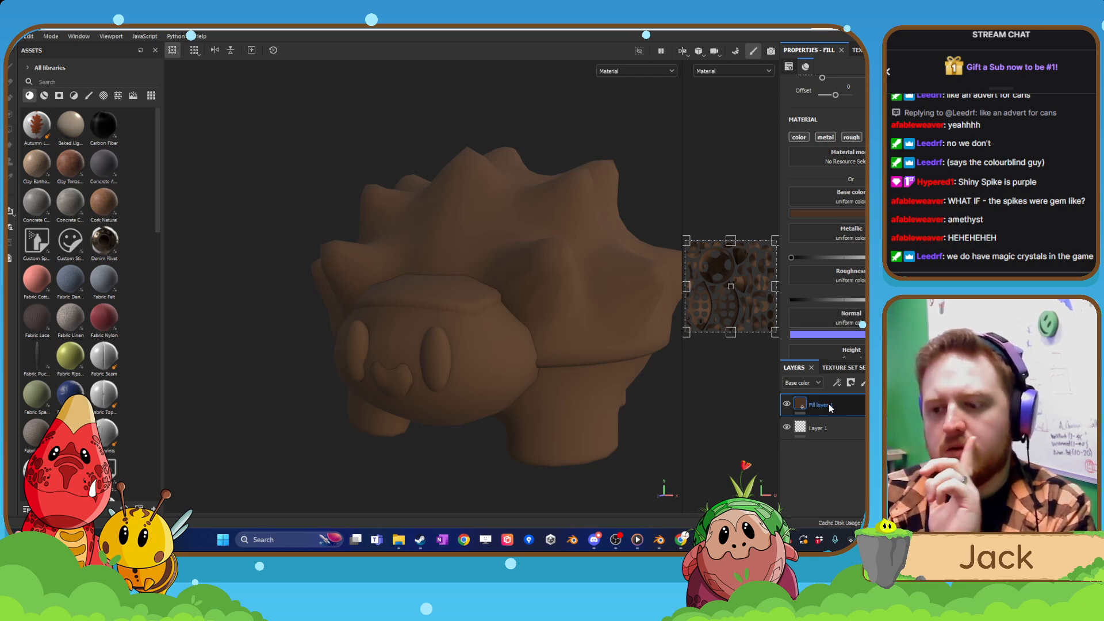
Add a second fill layer with an orange-brown base colour of hue 0.070, saturation 0.685 and value 0.493.
{"action": "left_click", "coordinate": [879, 383]}
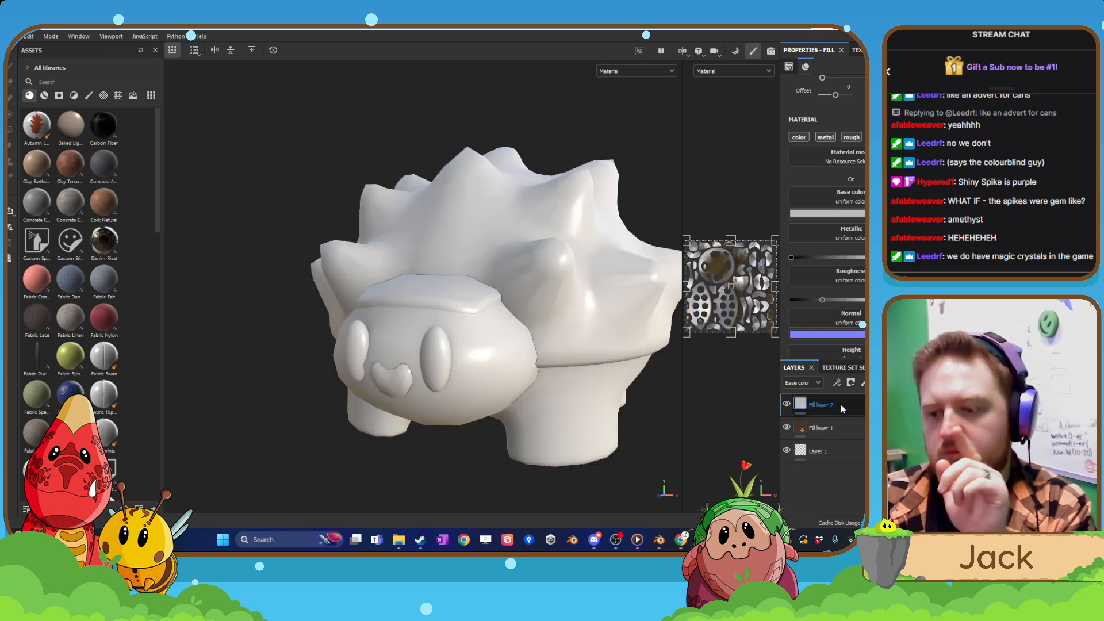
{"action": "left_click", "coordinate": [799, 428]}
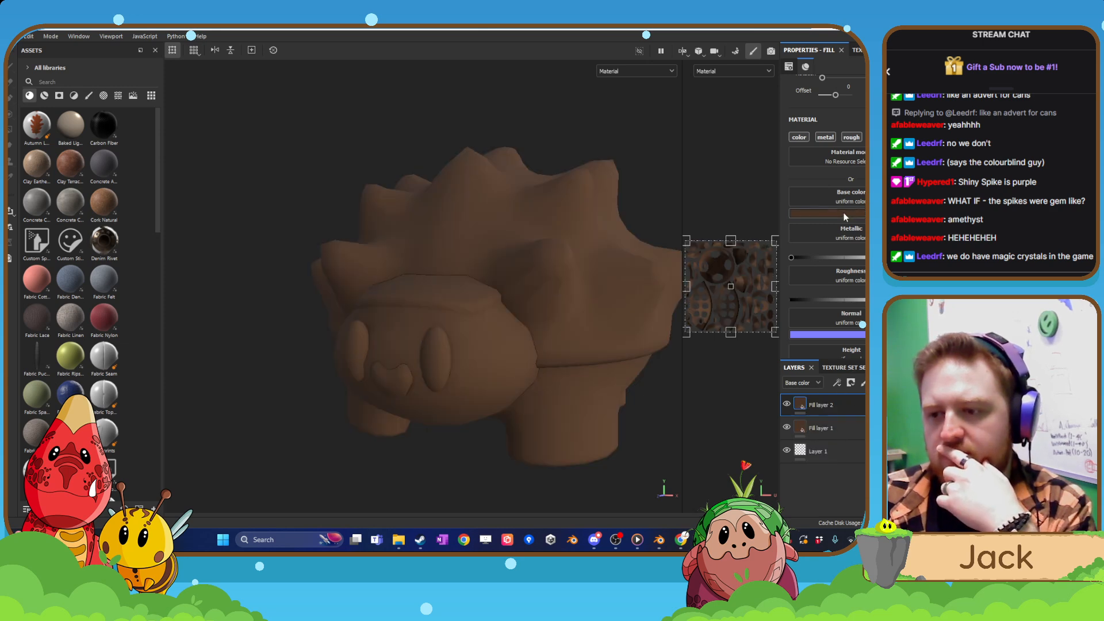
{"action": "left_click", "coordinate": [805, 213]}
{"action": "left_click", "coordinate": [771, 305]}
{"action": "left_click_drag", "start_coordinate": [770, 305], "coordinate": [768, 306]}
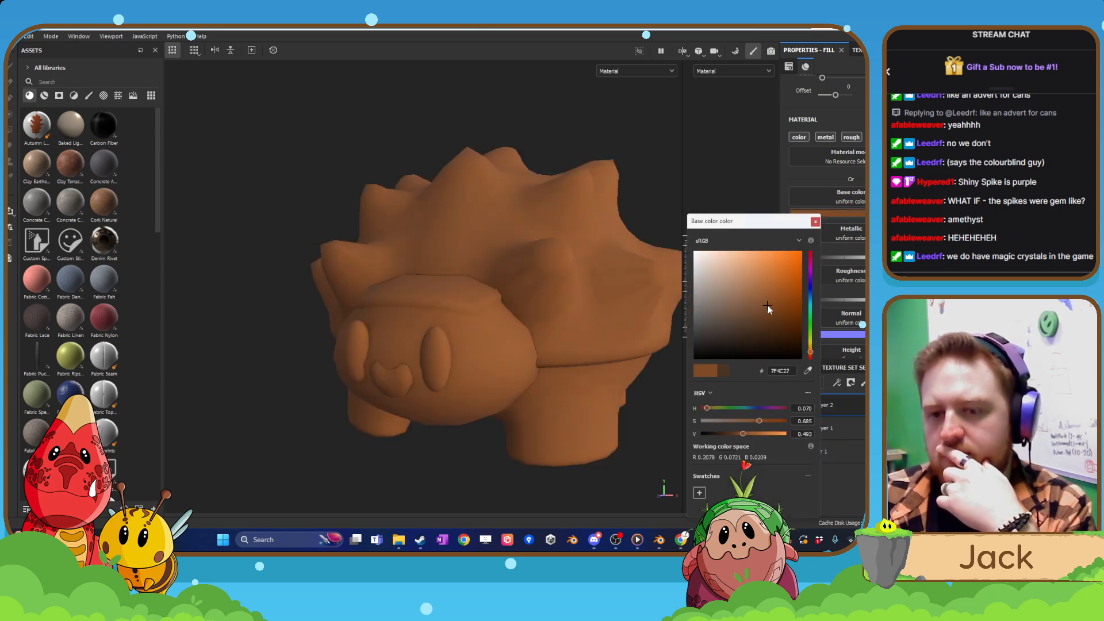
{"action": "left_click", "coordinate": [816, 222]}
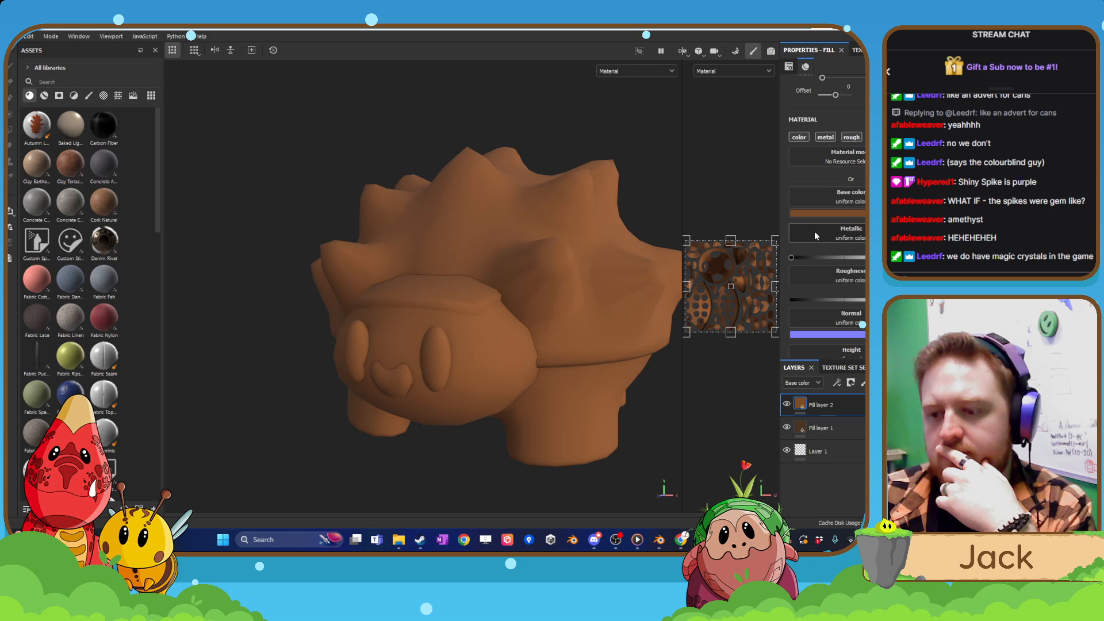
Give Fill layer 2 a black mask driven by a 3D Linear Gradient generator.
{"action": "right_click", "coordinate": [822, 409]}
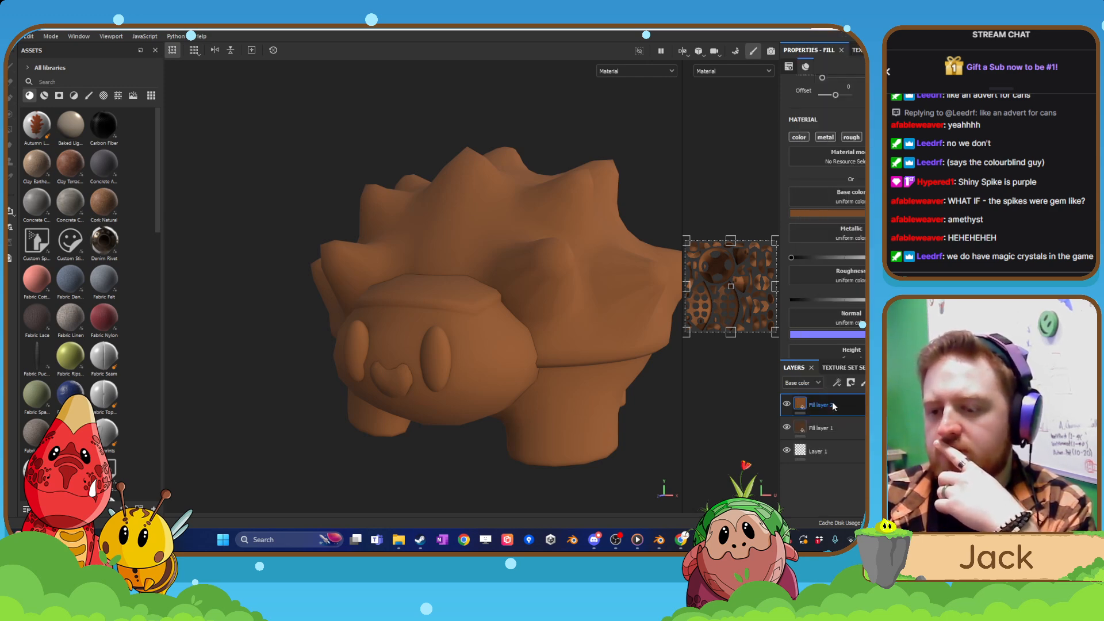
{"action": "left_click", "coordinate": [830, 38]}
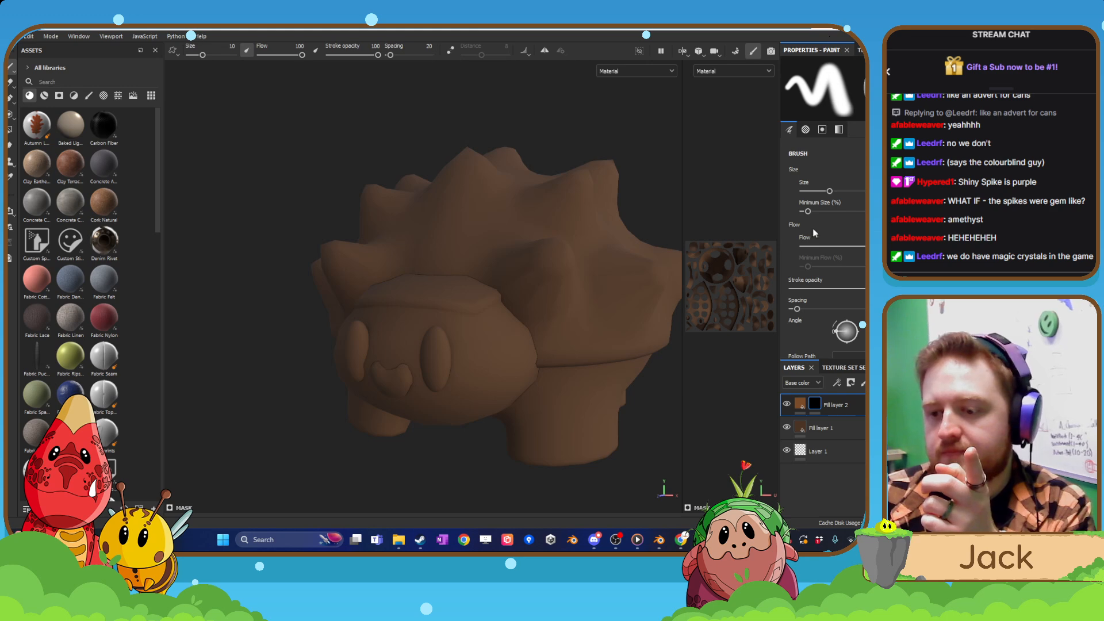
{"action": "right_click", "coordinate": [832, 405]}
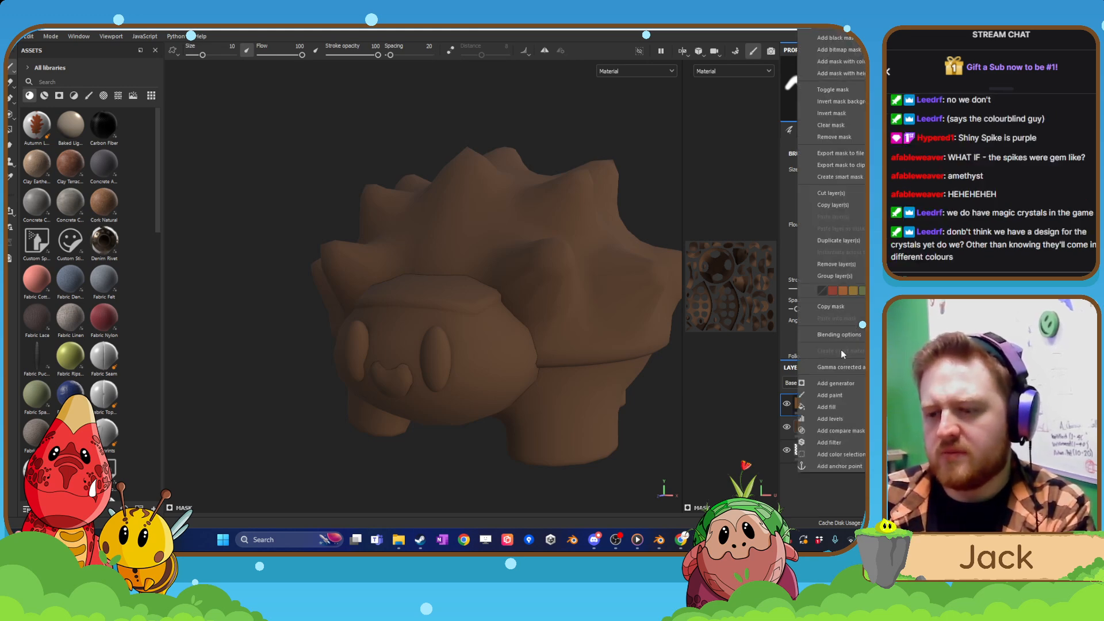
{"action": "left_click", "coordinate": [849, 383]}
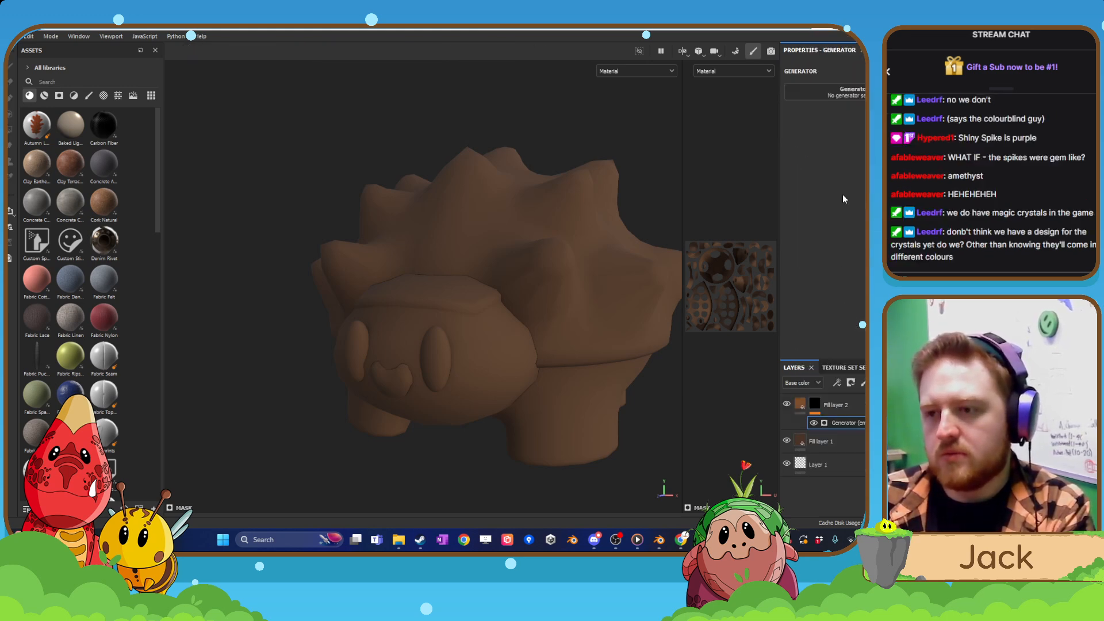
{"action": "left_click", "coordinate": [849, 92]}
{"action": "left_click", "coordinate": [843, 129]}
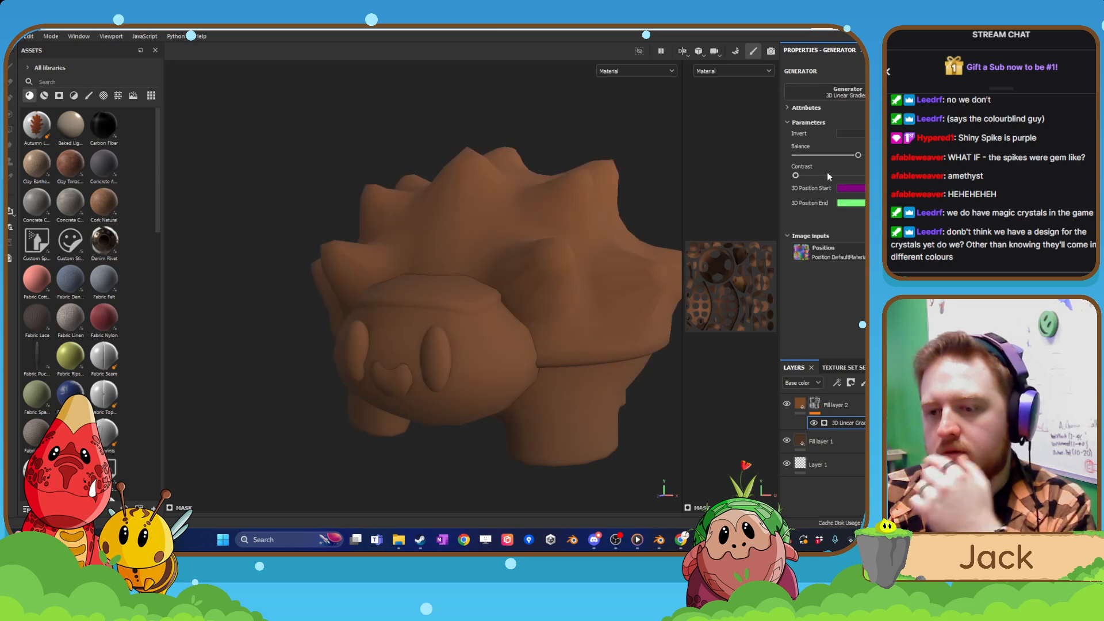
Adjust the gradient generator's contrast and balance so the lighter brown fades in softly over the shell and spikes.
{"action": "left_click_drag", "start_coordinate": [796, 176], "coordinate": [917, 176]}
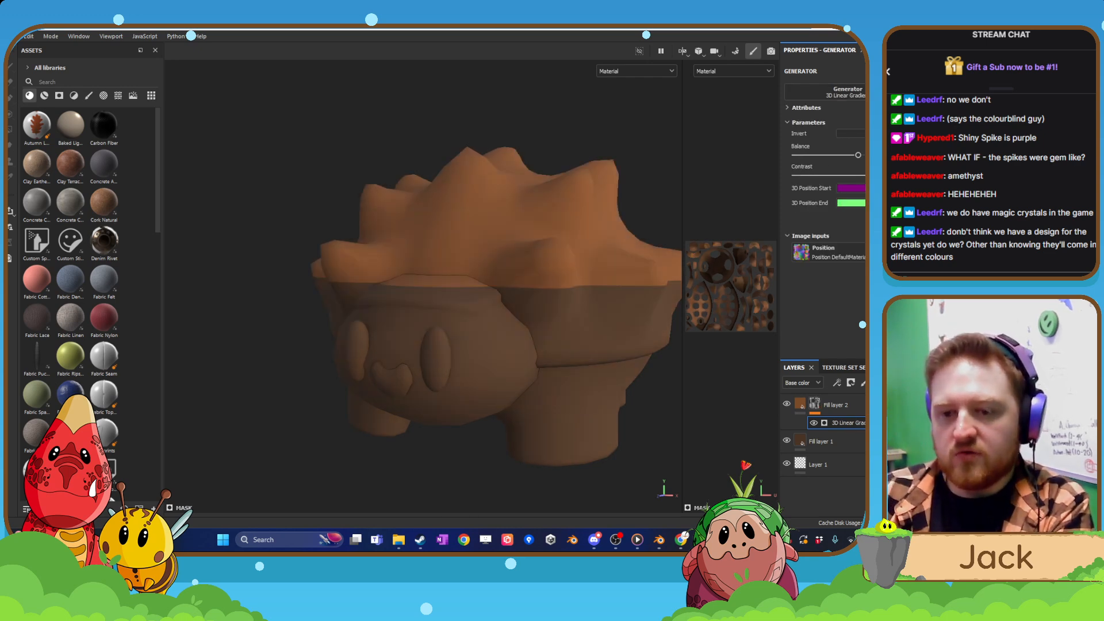
{"action": "left_click_drag", "start_coordinate": [860, 155], "coordinate": [854, 156]}
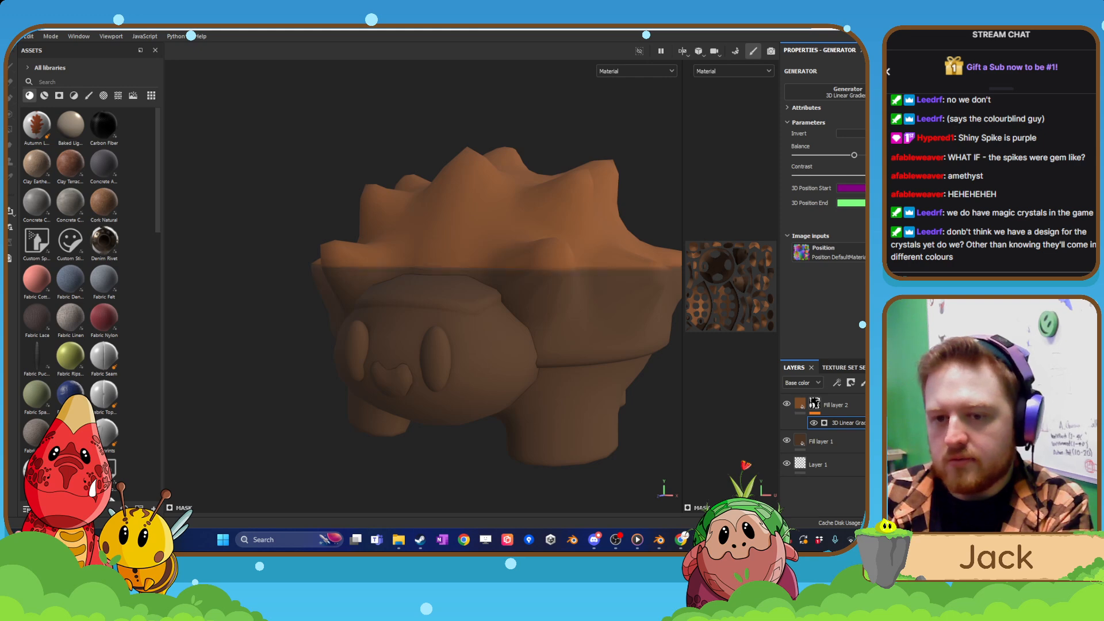
{"action": "mouse_move", "coordinate": [917, 175]}
{"action": "left_mouse_down"}
{"action": "mouse_move", "coordinate": [891, 176]}
{"action": "mouse_move", "coordinate": [865, 156]}
{"action": "left_mouse_up"}
{"action": "scroll", "coordinate": [579, 291], "scroll_direction": "down", "scroll_amount": 4}
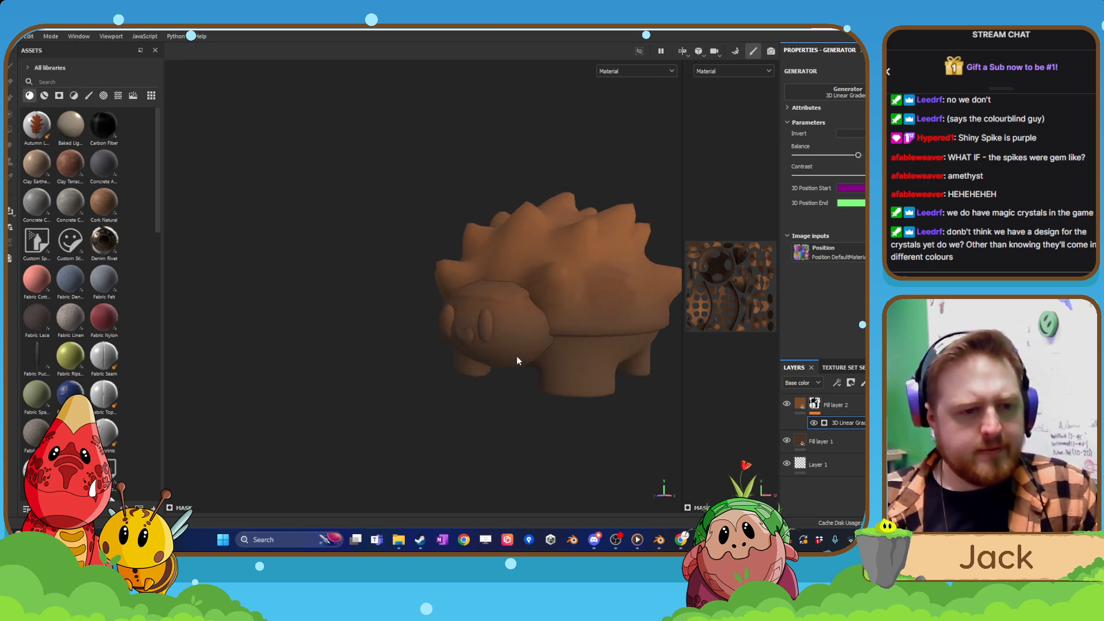
{"action": "left_click_drag", "start_coordinate": [517, 356], "coordinate": [478, 354], "text": "alt"}
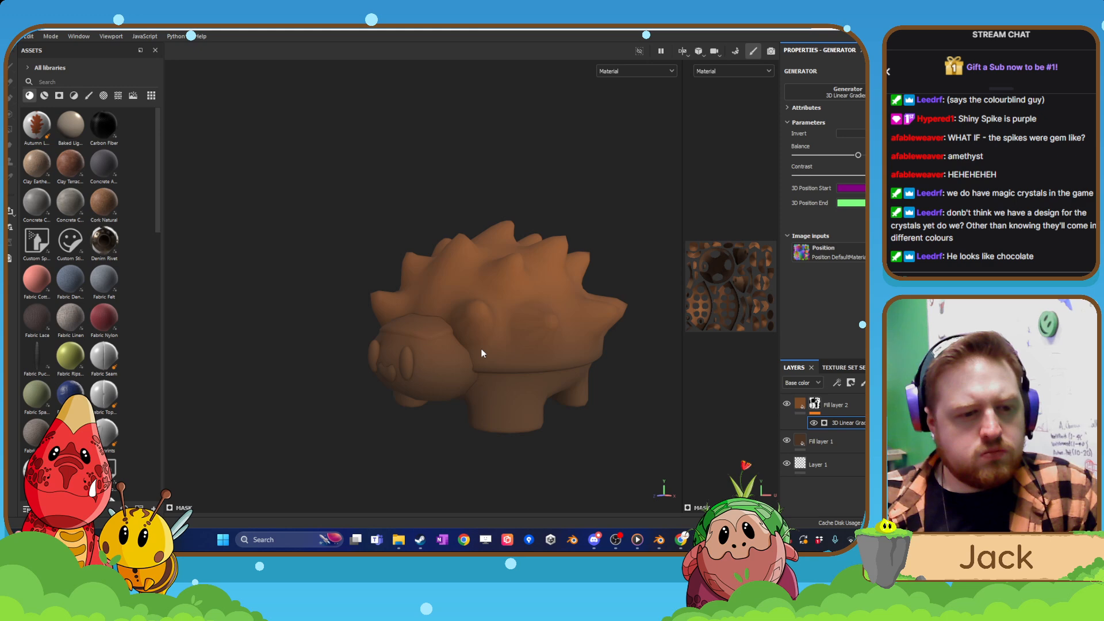
{"action": "mouse_move", "coordinate": [481, 348]}
{"action": "left_mouse_down", "text": "alt"}
{"action": "mouse_move", "coordinate": [449, 350]}
{"action": "mouse_move", "coordinate": [462, 347]}
{"action": "left_mouse_up", "text": "alt"}
{"action": "scroll", "coordinate": [462, 346], "scroll_direction": "up", "scroll_amount": 2}
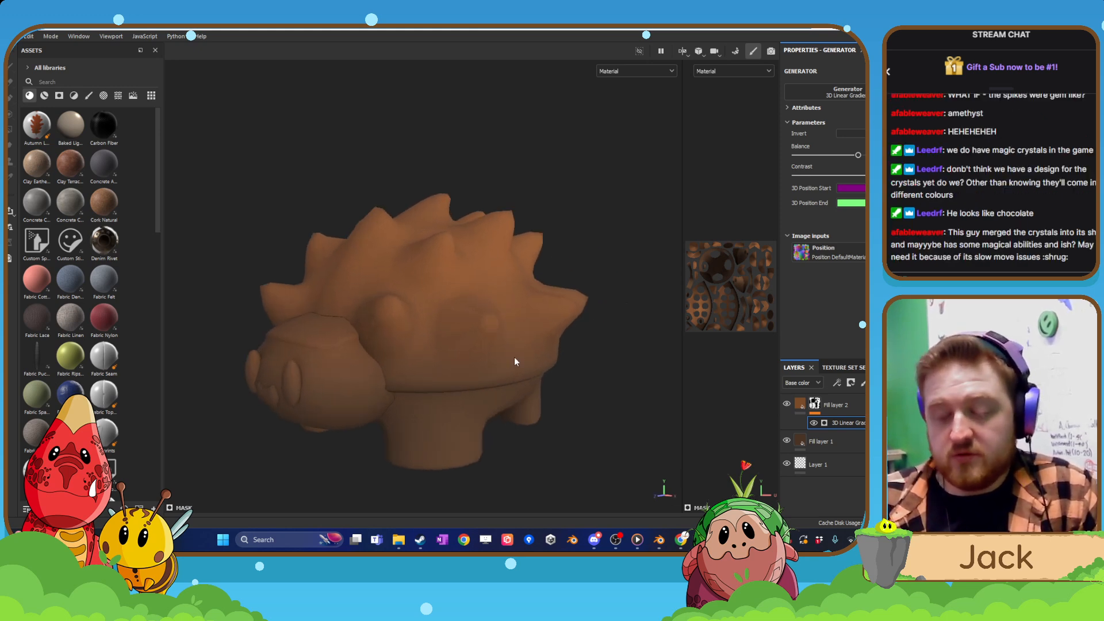
Add a third fill layer above Fill layer 2.
{"action": "left_click", "coordinate": [862, 403]}
{"action": "left_click", "coordinate": [878, 383]}
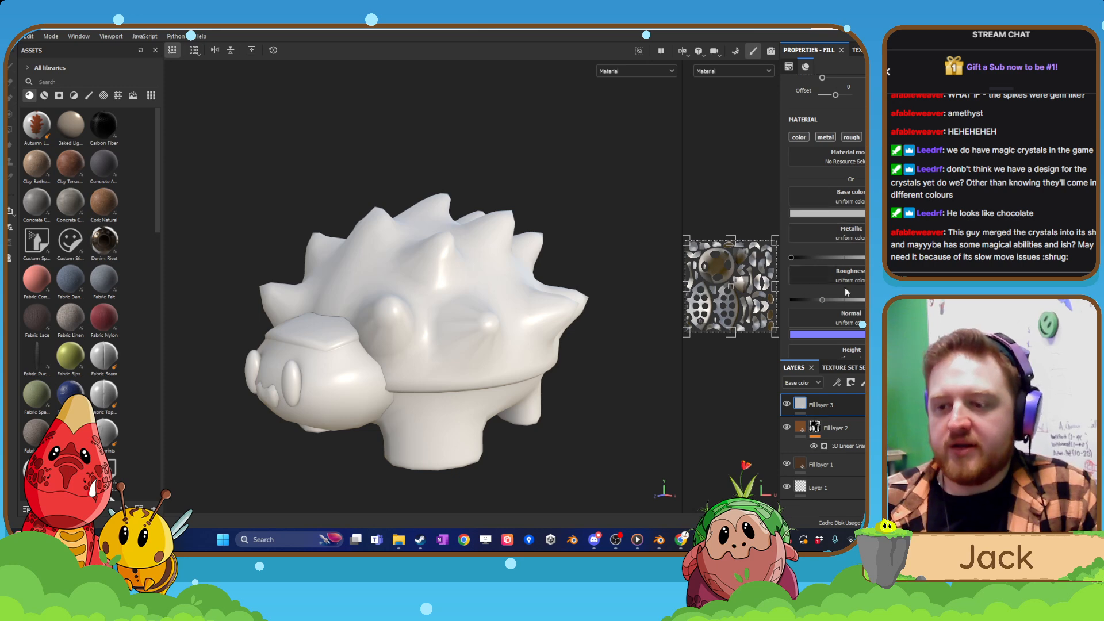
Lower Fill layer 3's roughness and set its base colour to magenta with hue 0.808, saturation 0.845 and value 1.000.
{"action": "left_click_drag", "start_coordinate": [822, 299], "coordinate": [806, 301]}
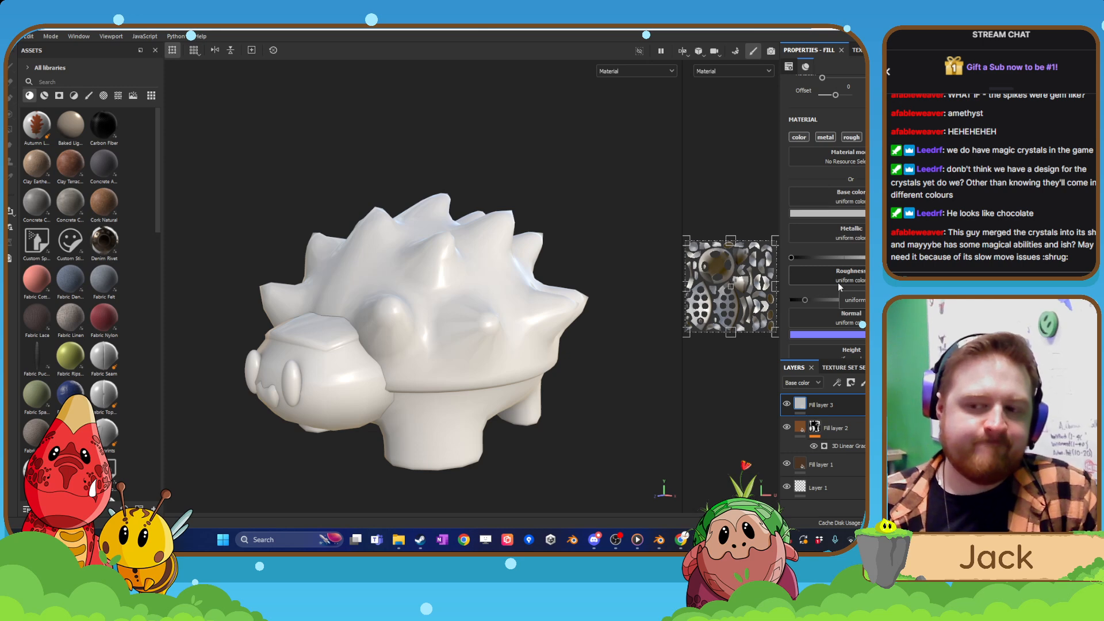
{"action": "left_click", "coordinate": [830, 214]}
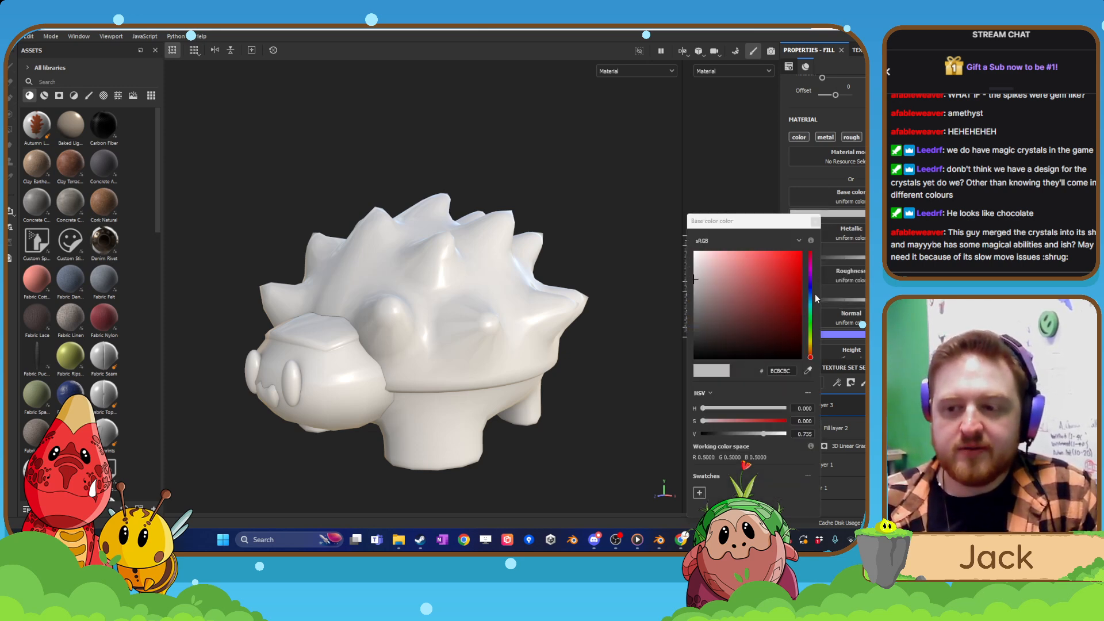
{"action": "left_click", "coordinate": [811, 290]}
{"action": "left_click_drag", "start_coordinate": [811, 290], "coordinate": [811, 275]}
{"action": "left_click", "coordinate": [786, 252]}
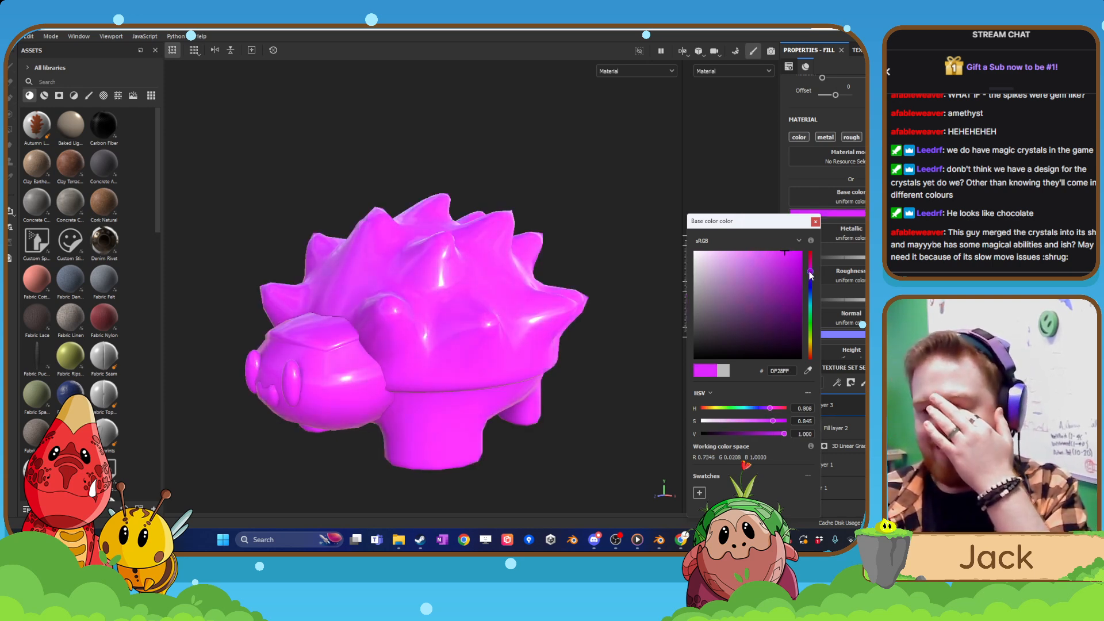
{"action": "left_click_drag", "start_coordinate": [811, 278], "coordinate": [812, 276]}
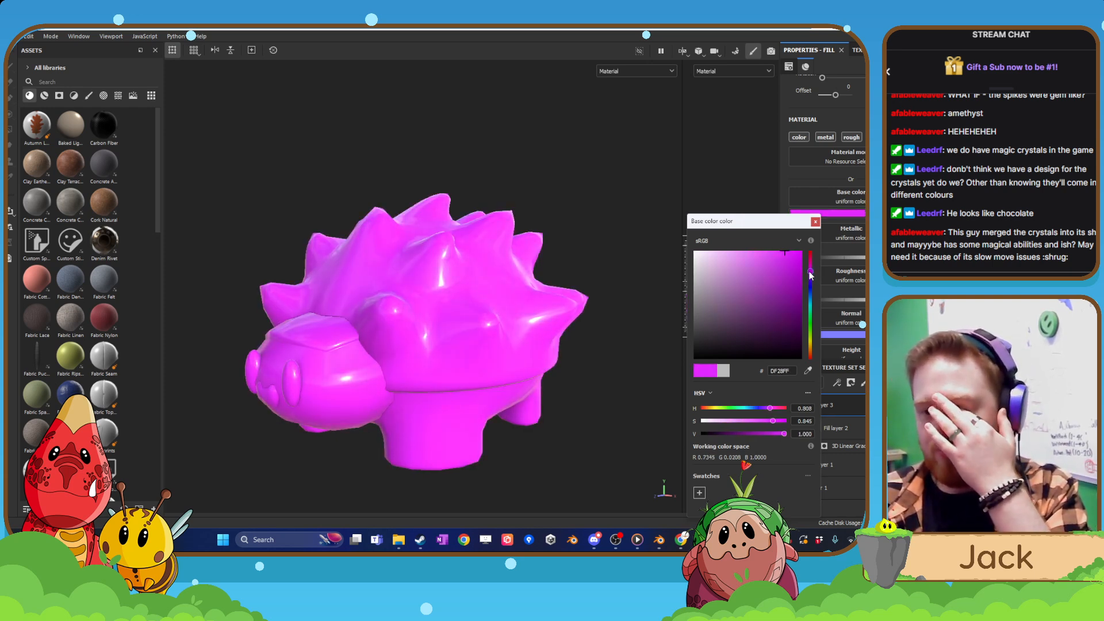
{"action": "left_click", "coordinate": [815, 223]}
Add a black mask to Fill layer 3 and turn on the mesh wireframe display in the viewport settings.
{"action": "right_click", "coordinate": [821, 406]}
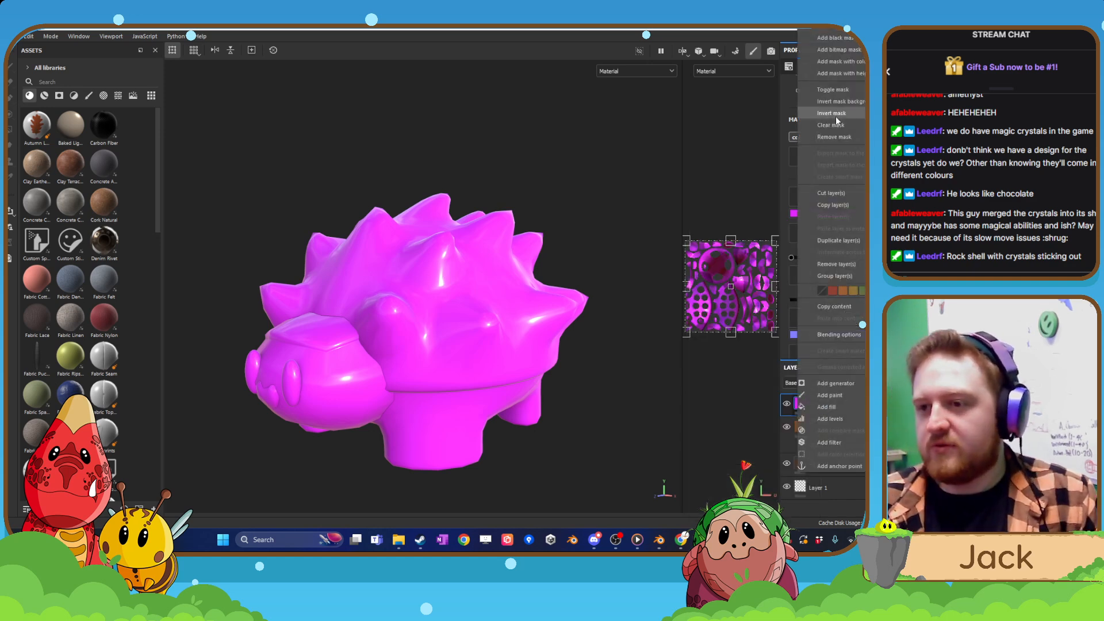
{"action": "left_click", "coordinate": [836, 38]}
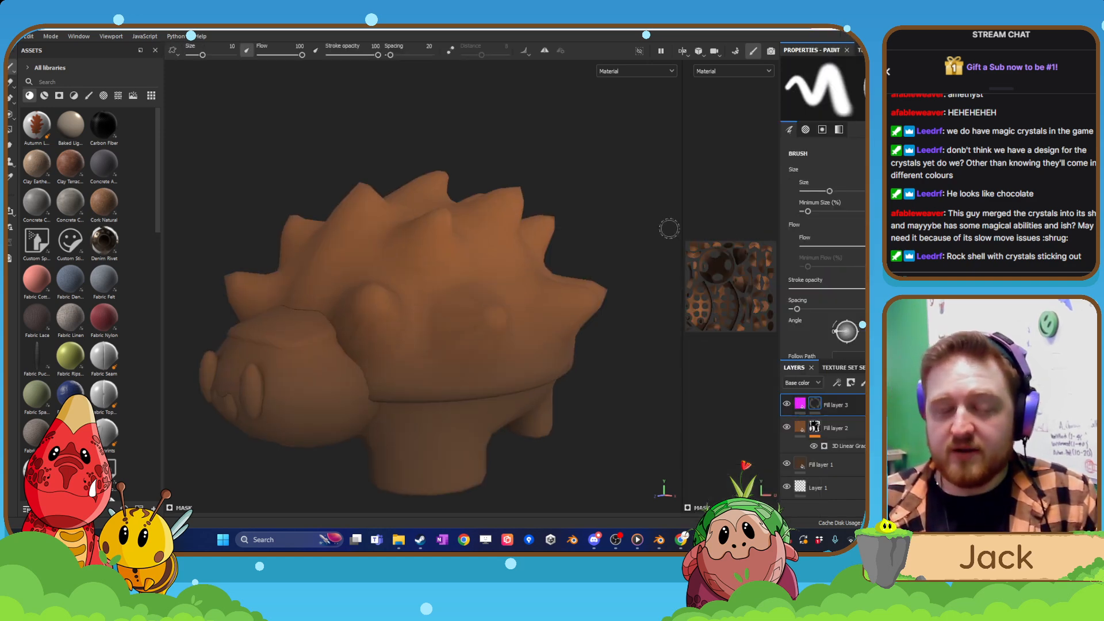
{"action": "left_click", "coordinate": [933, 69]}
{"action": "scroll", "coordinate": [834, 296], "scroll_direction": "down", "scroll_amount": 2}
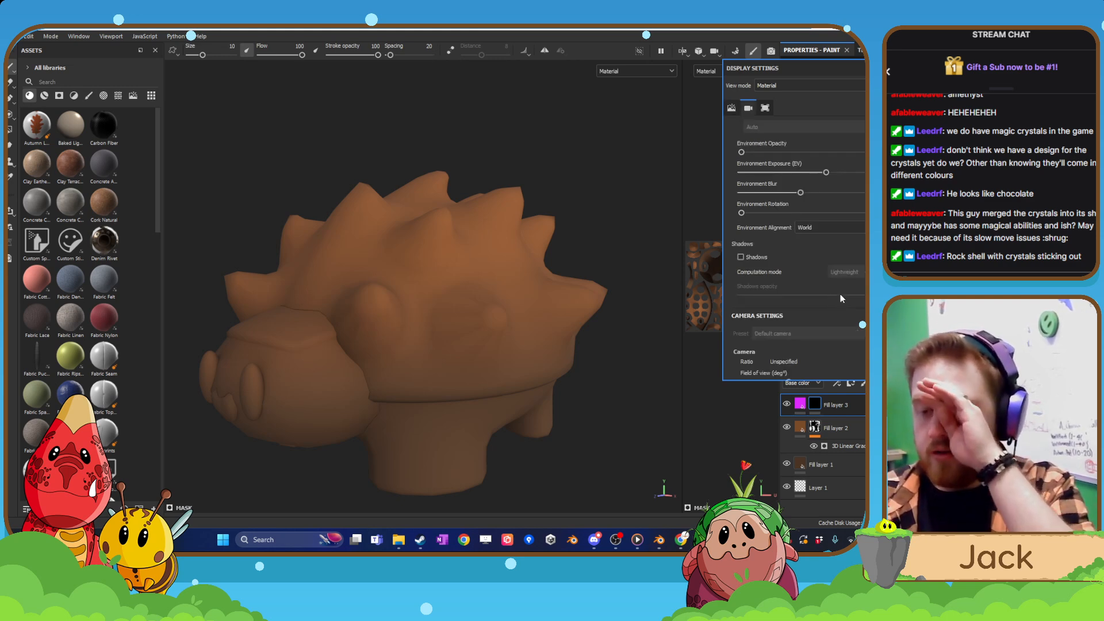
{"action": "scroll", "coordinate": [840, 295], "scroll_direction": "down", "scroll_amount": 3}
{"action": "scroll", "coordinate": [794, 230], "scroll_direction": "down", "scroll_amount": 5}
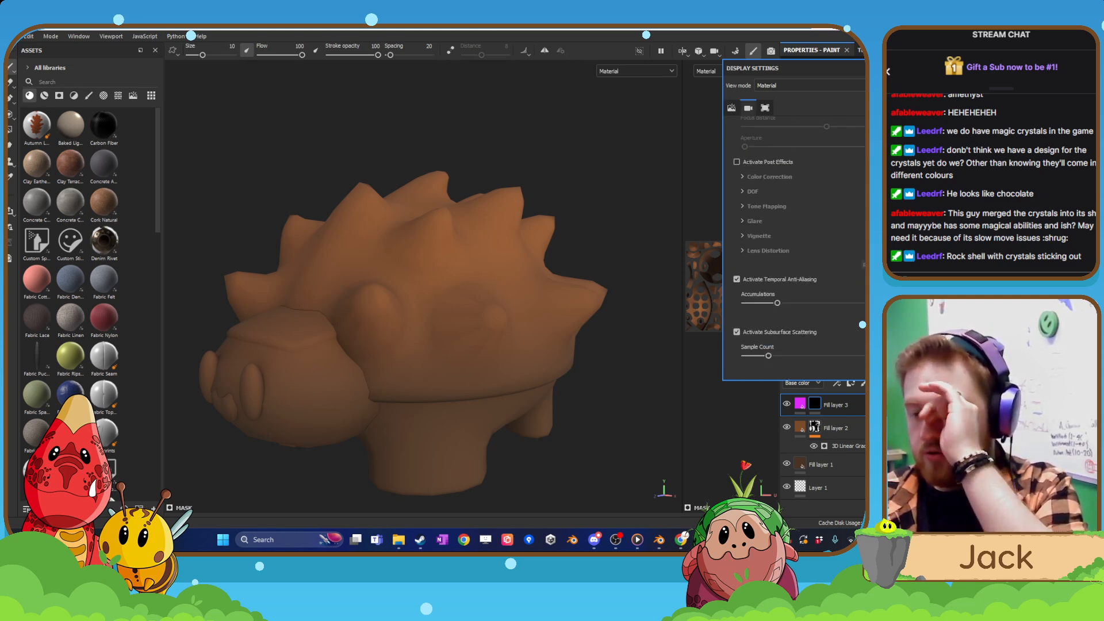
{"action": "scroll", "coordinate": [756, 333], "scroll_direction": "down", "scroll_amount": 2}
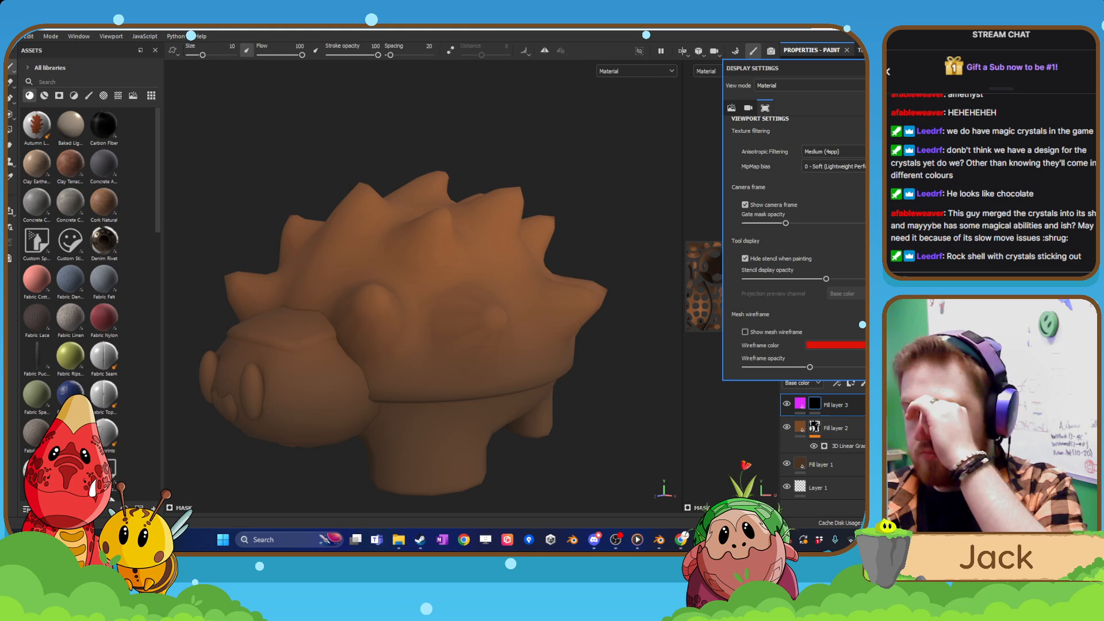
{"action": "left_click", "coordinate": [755, 332]}
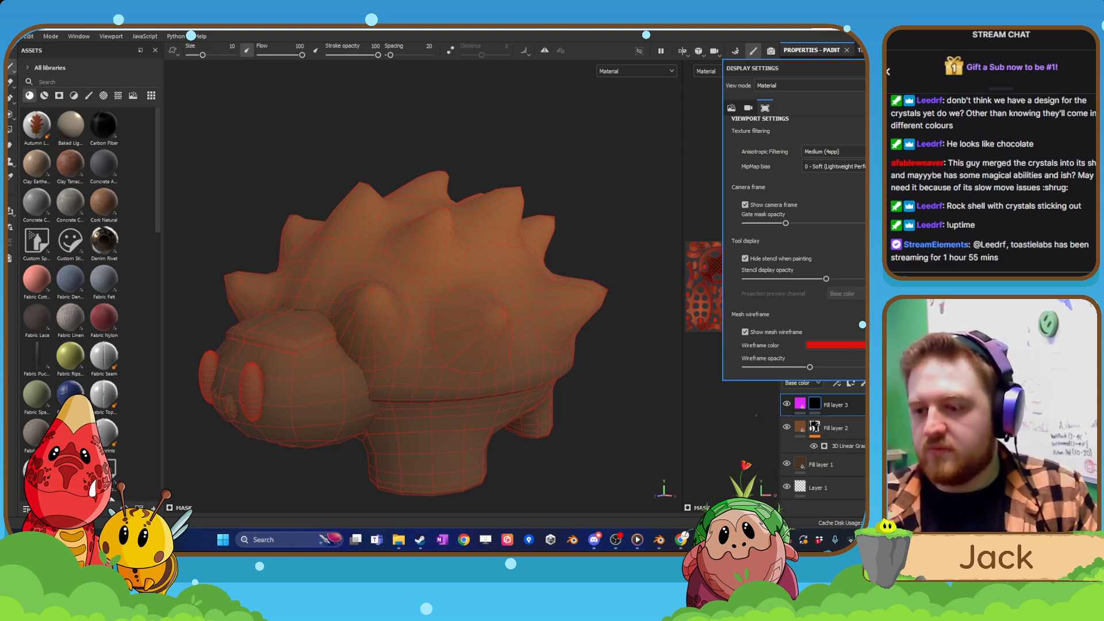
Use Polygon Fill on Fill layer 3's mask to reveal magenta on the spikes along both front flanks of the shell.
{"action": "left_click", "coordinate": [827, 404]}
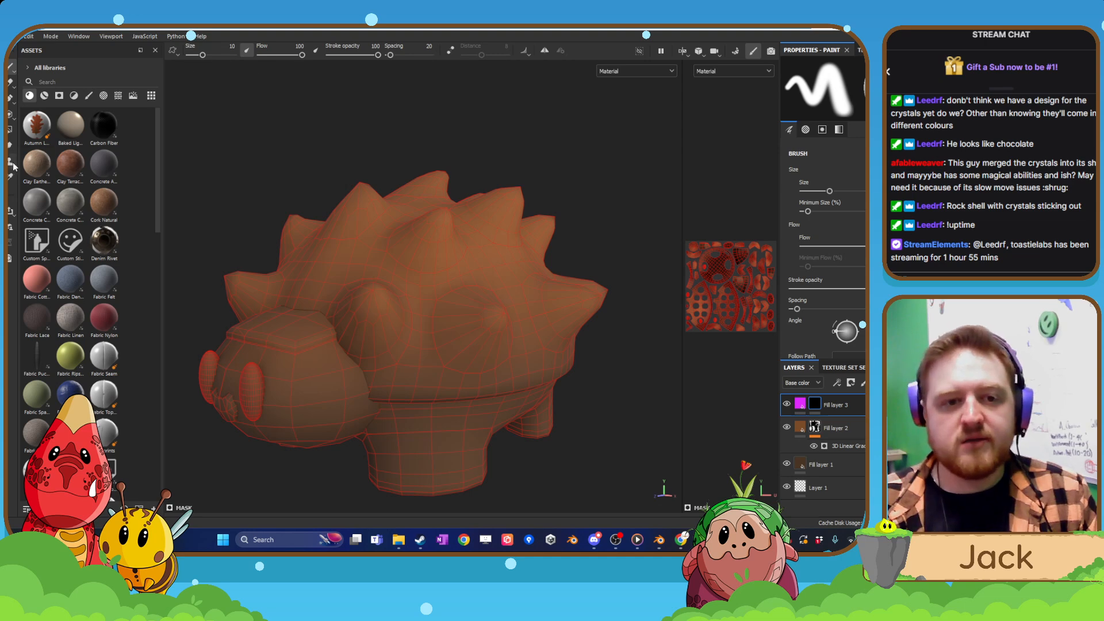
{"action": "left_click", "coordinate": [10, 129]}
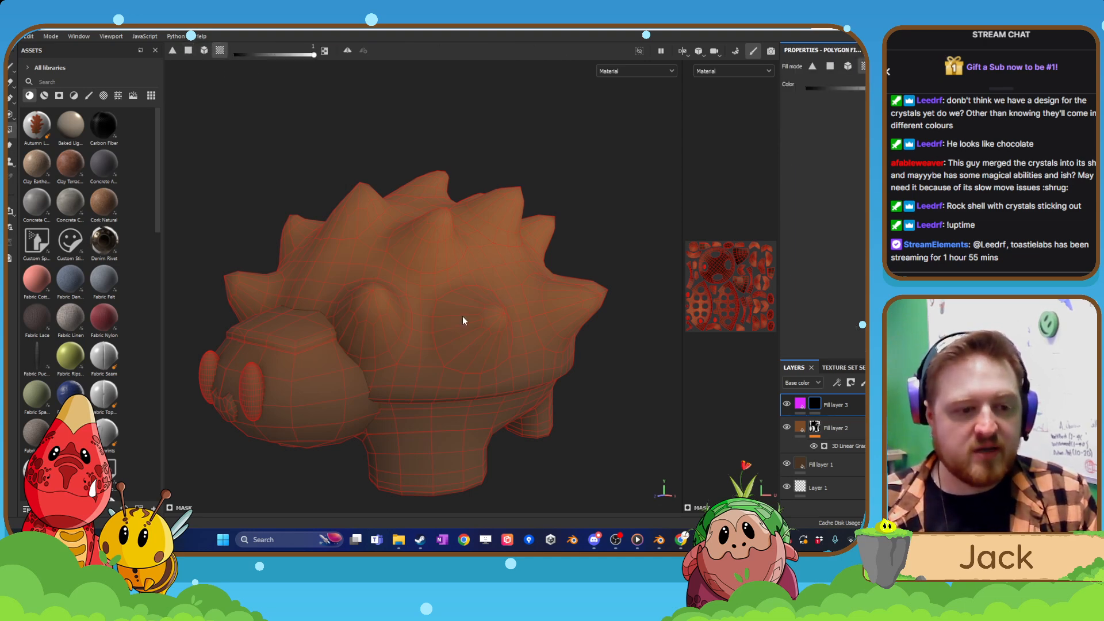
{"action": "left_click_drag", "start_coordinate": [484, 330], "coordinate": [450, 338], "text": "alt"}
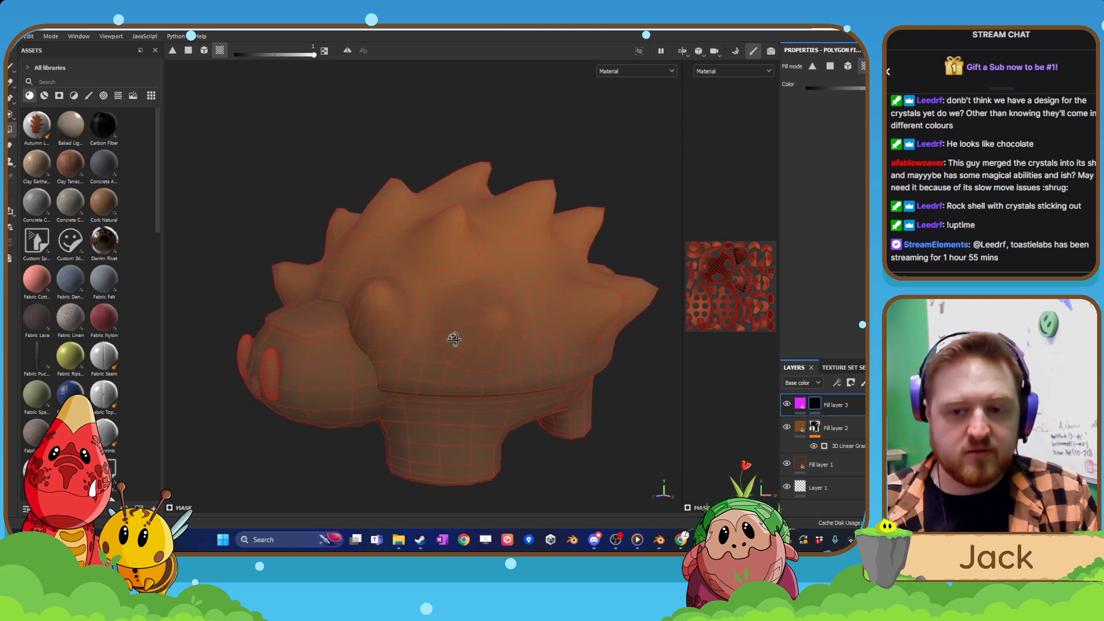
{"action": "left_click", "coordinate": [467, 344]}
{"action": "left_click", "coordinate": [574, 316]}
{"action": "left_click", "coordinate": [380, 330]}
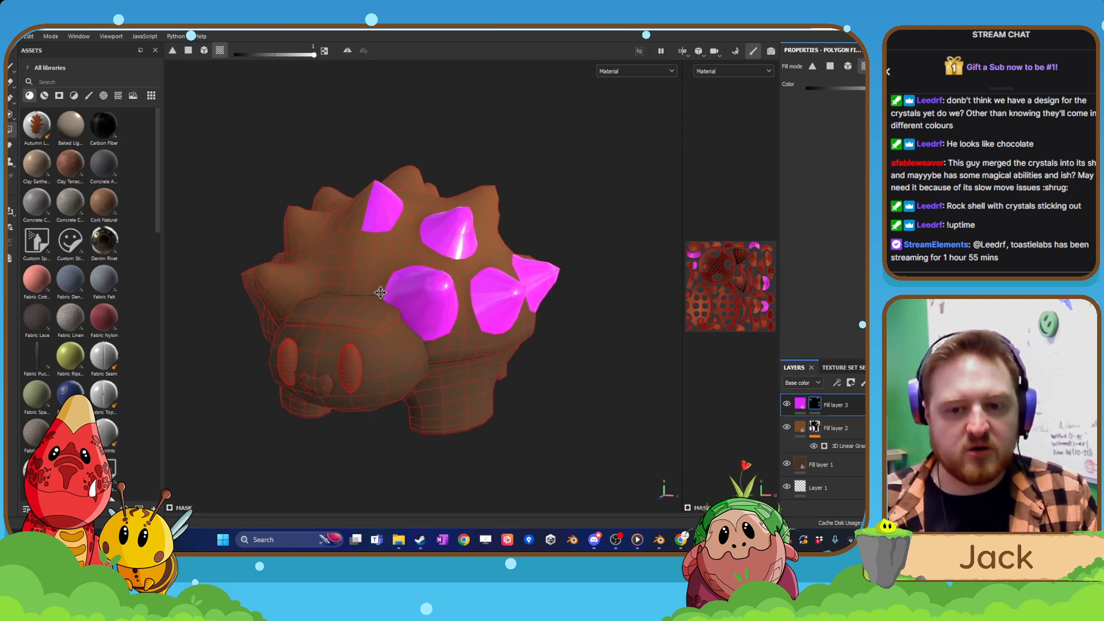
{"action": "left_click_drag", "start_coordinate": [381, 292], "coordinate": [446, 311], "text": "alt"}
{"action": "left_click_drag", "start_coordinate": [365, 293], "coordinate": [443, 317], "text": "alt"}
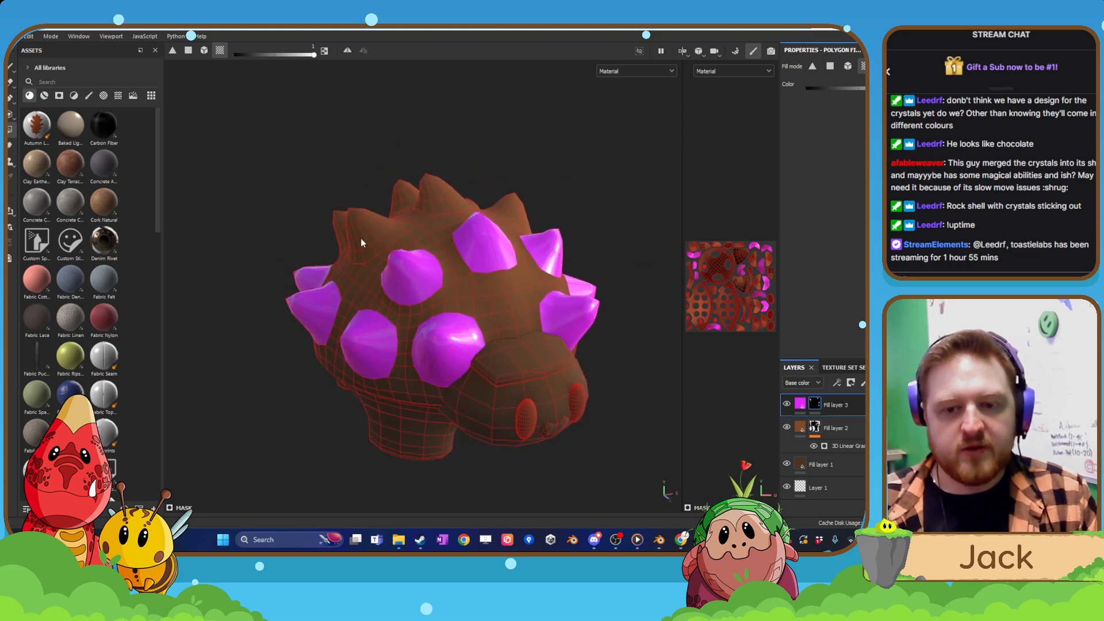
Fill the remaining spikes at the rear and along the top of the shell into Fill layer 3's mask.
{"action": "left_click_drag", "start_coordinate": [361, 240], "coordinate": [399, 318], "text": "alt"}
{"action": "left_click_drag", "start_coordinate": [371, 262], "coordinate": [485, 312], "text": "alt"}
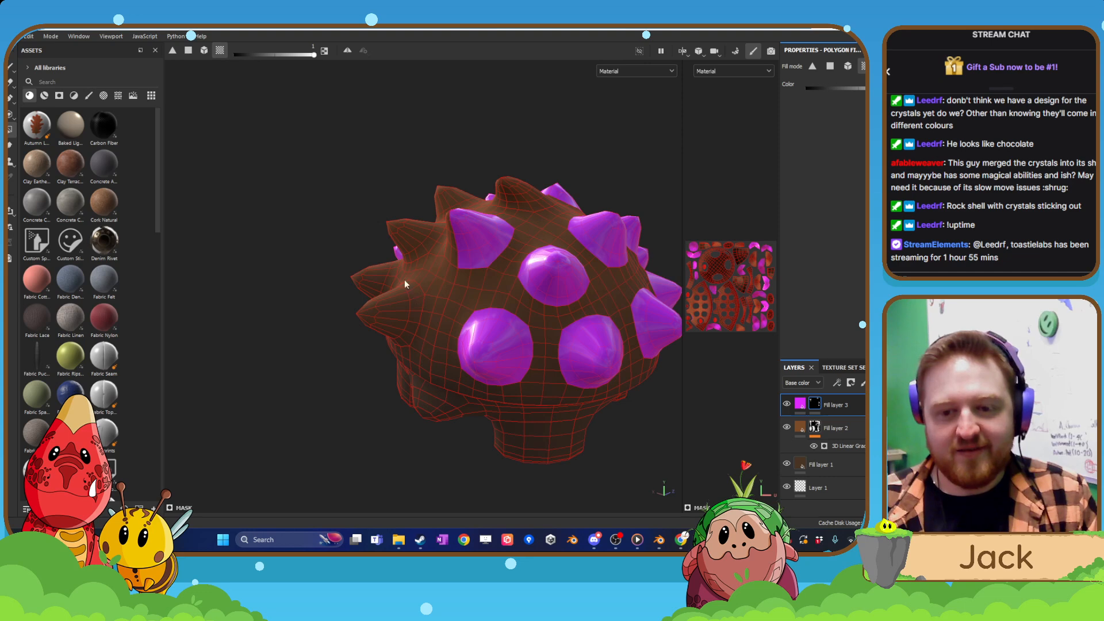
{"action": "left_click_drag", "start_coordinate": [363, 329], "coordinate": [389, 364], "text": "alt"}
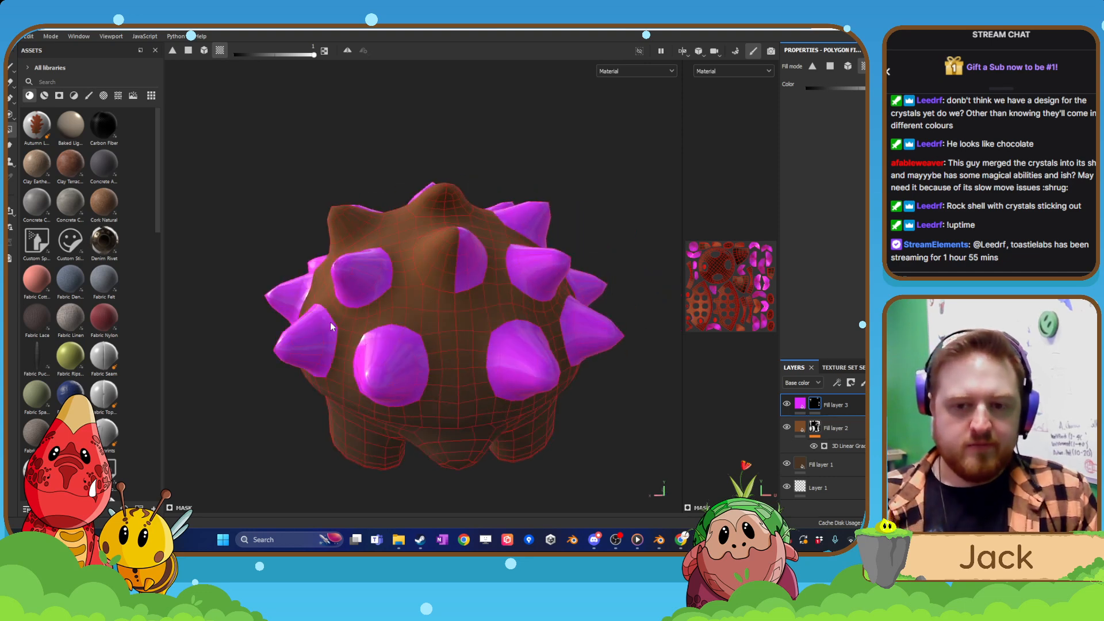
{"action": "left_click", "coordinate": [452, 259]}
{"action": "left_click", "coordinate": [437, 201]}
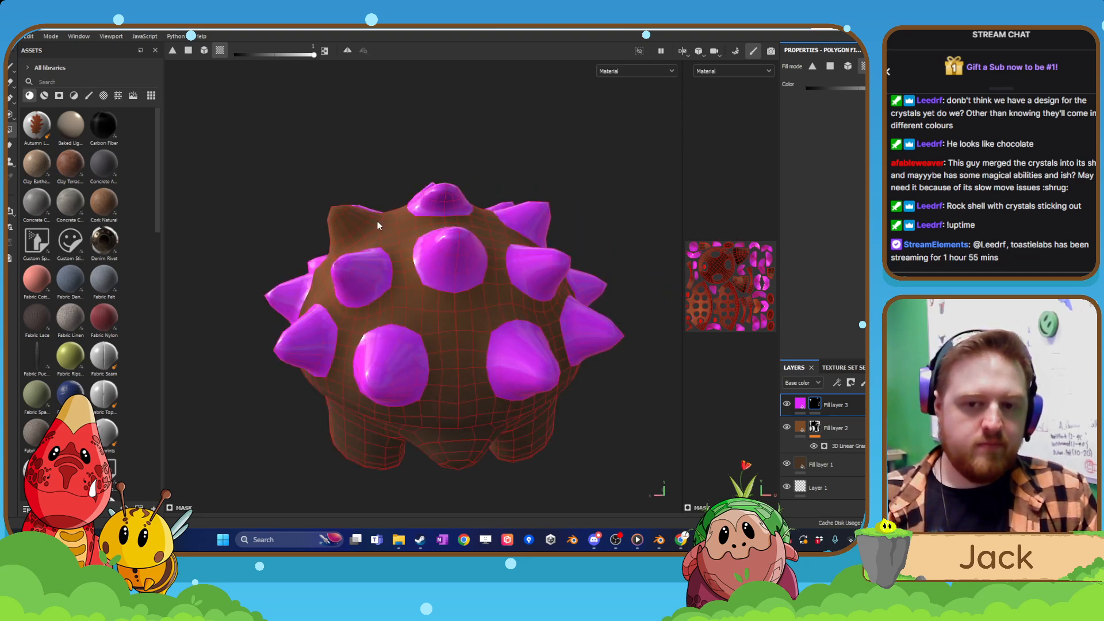
{"action": "scroll", "coordinate": [361, 225], "scroll_direction": "down", "scroll_amount": 2}
{"action": "left_click_drag", "start_coordinate": [370, 239], "coordinate": [363, 331], "text": "alt"}
{"action": "scroll", "coordinate": [357, 302], "scroll_direction": "up", "scroll_amount": 3}
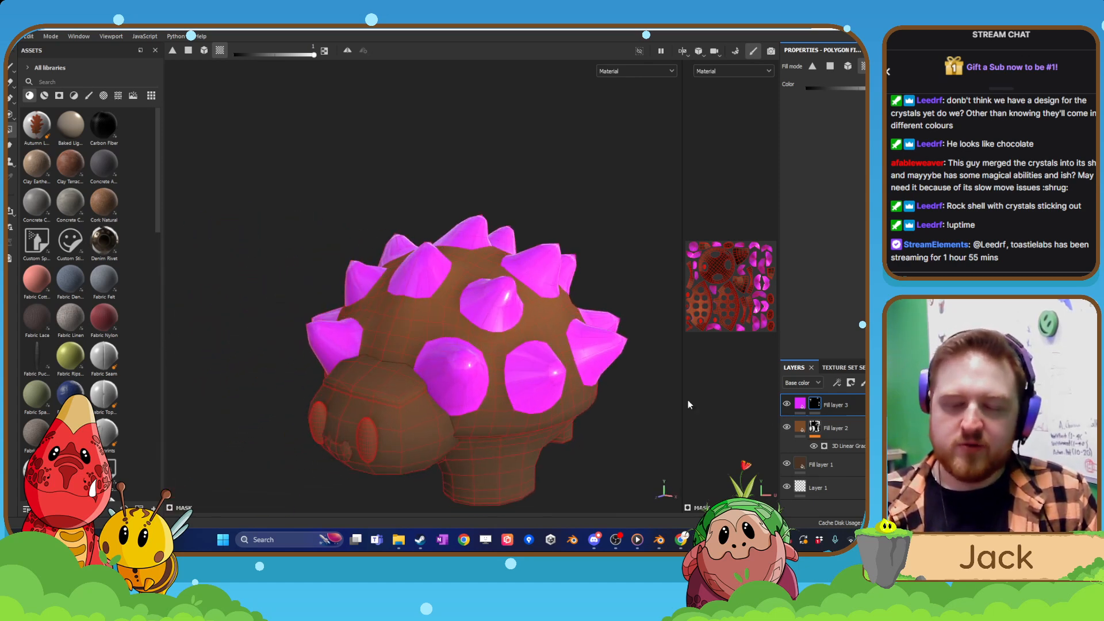
Try a Blur filter on Fill layer 3's mask with a strongly raised blur intensity.
{"action": "right_click", "coordinate": [816, 407]}
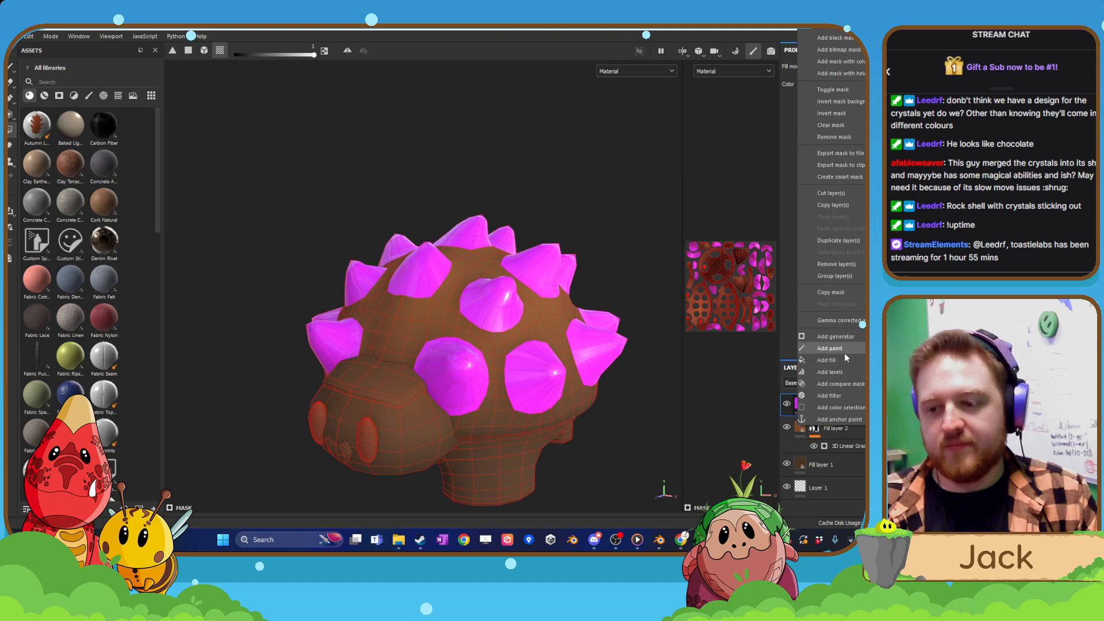
{"action": "left_click", "coordinate": [850, 395]}
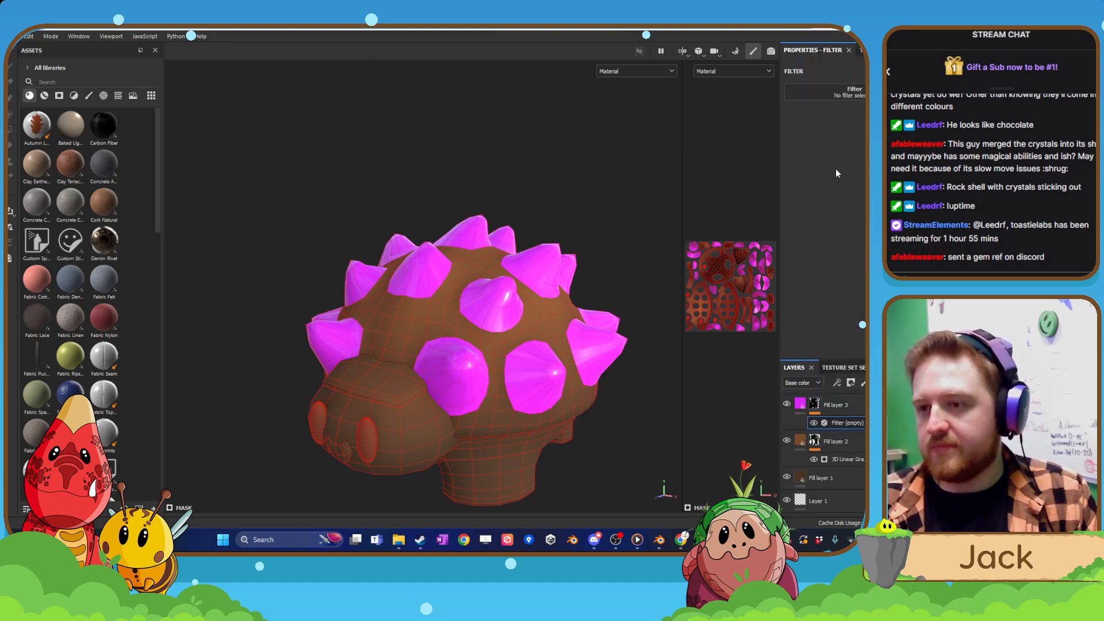
{"action": "left_click", "coordinate": [870, 126]}
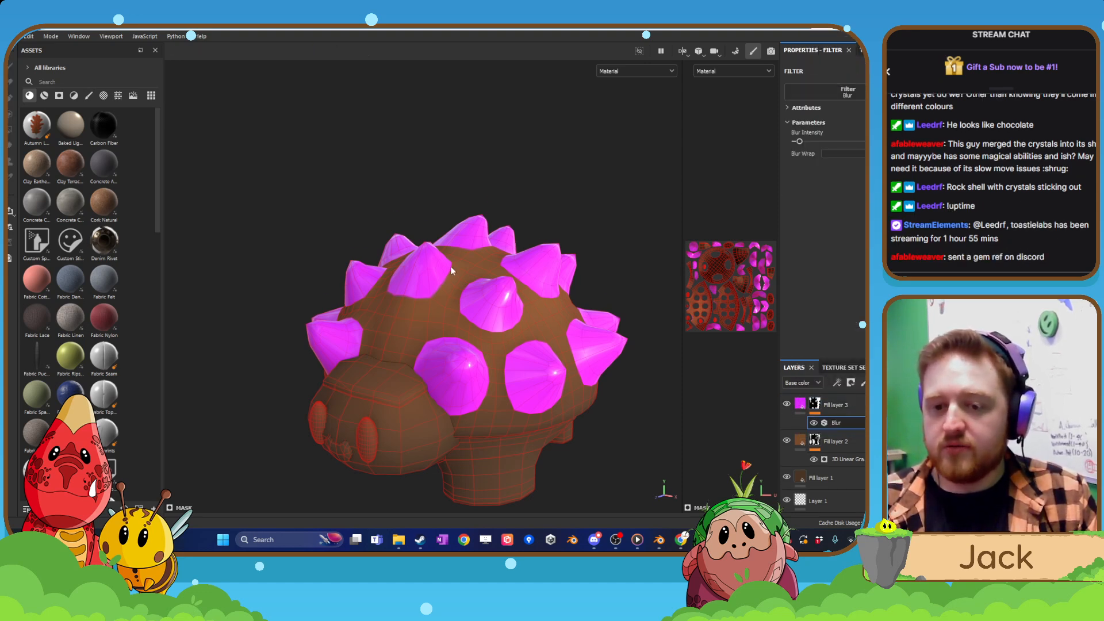
{"action": "scroll", "coordinate": [463, 285], "scroll_direction": "up", "scroll_amount": 10}
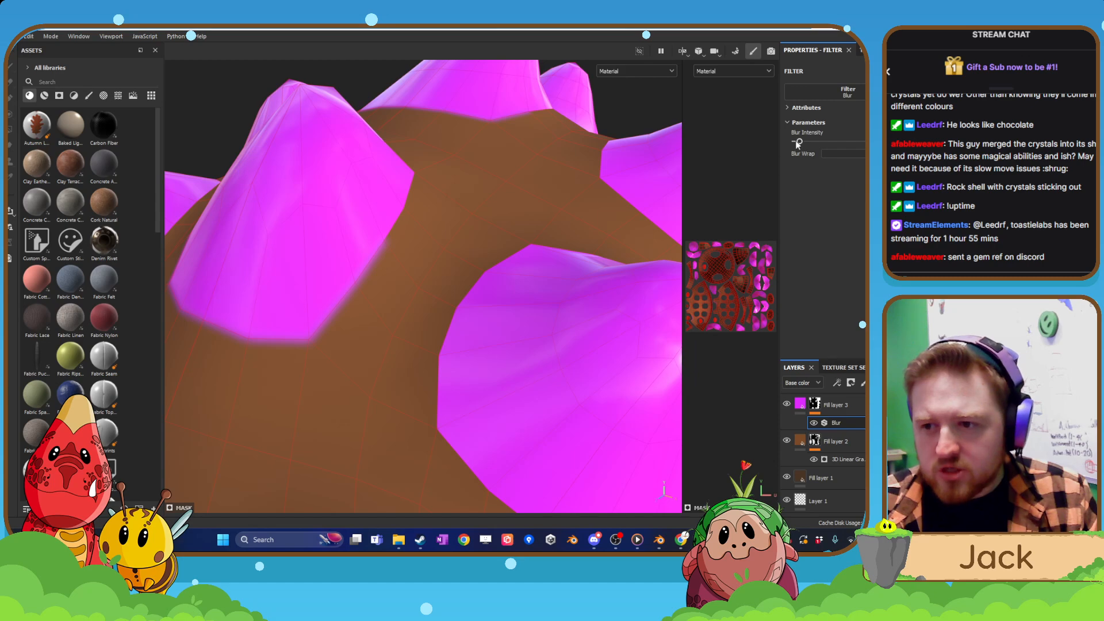
{"action": "left_click_drag", "start_coordinate": [799, 143], "coordinate": [838, 141]}
{"action": "scroll", "coordinate": [507, 240], "scroll_direction": "down", "scroll_amount": 8}
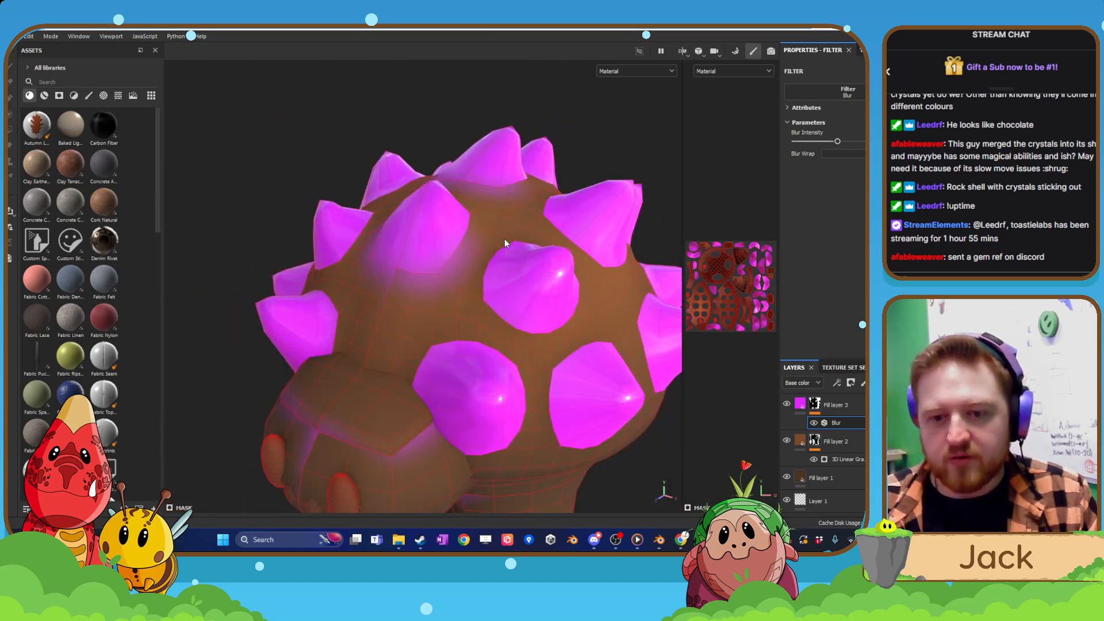
Undo the blur intensity change and delete the Blur filter from Fill layer 3's mask.
{"action": "scroll", "coordinate": [505, 240], "scroll_direction": "down", "scroll_amount": 5}
{"action": "mouse_move", "coordinate": [505, 240]}
{"action": "left_mouse_down", "text": "alt"}
{"action": "mouse_move", "coordinate": [568, 243]}
{"action": "mouse_move", "coordinate": [412, 180]}
{"action": "mouse_move", "coordinate": [421, 135]}
{"action": "mouse_move", "coordinate": [412, 165]}
{"action": "mouse_move", "coordinate": [464, 312]}
{"action": "mouse_move", "coordinate": [498, 273]}
{"action": "left_mouse_up", "text": "alt"}
{"action": "key", "text": "ctrl+z"}
{"action": "middle_click_drag", "start_coordinate": [498, 272], "coordinate": [453, 305], "text": "alt"}
{"action": "scroll", "coordinate": [453, 305], "scroll_direction": "up", "scroll_amount": 3}
{"action": "scroll", "coordinate": [454, 302], "scroll_direction": "up", "scroll_amount": 4}
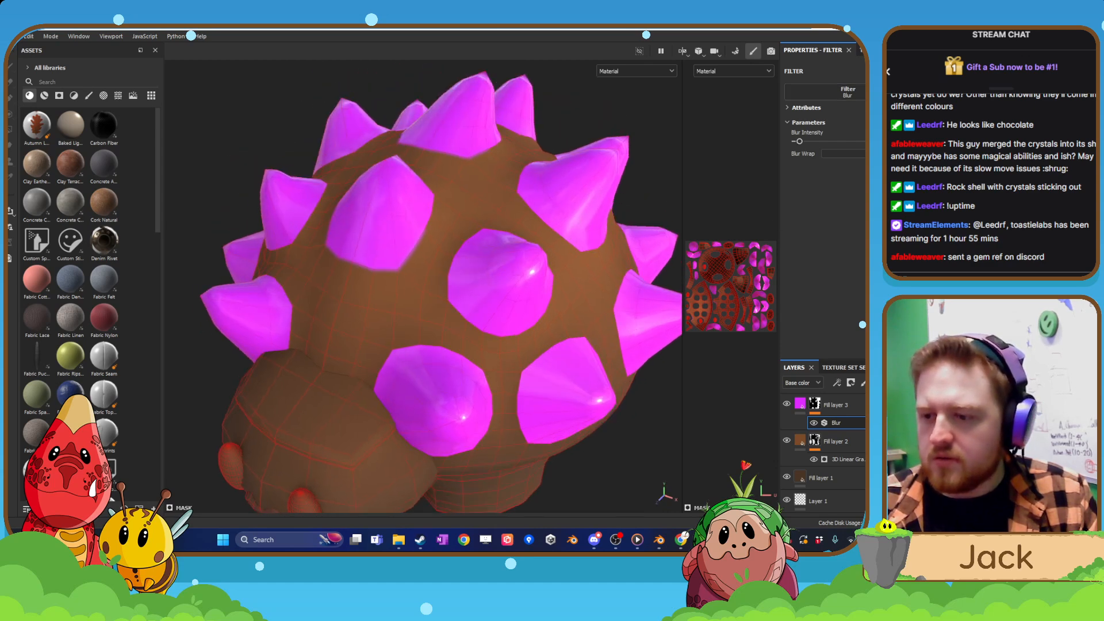
{"action": "key", "text": "Delete"}
Try a Blur filter with slightly raised intensity on Fill layer 3's content instead of its mask, and delete it again.
{"action": "left_click", "coordinate": [800, 405]}
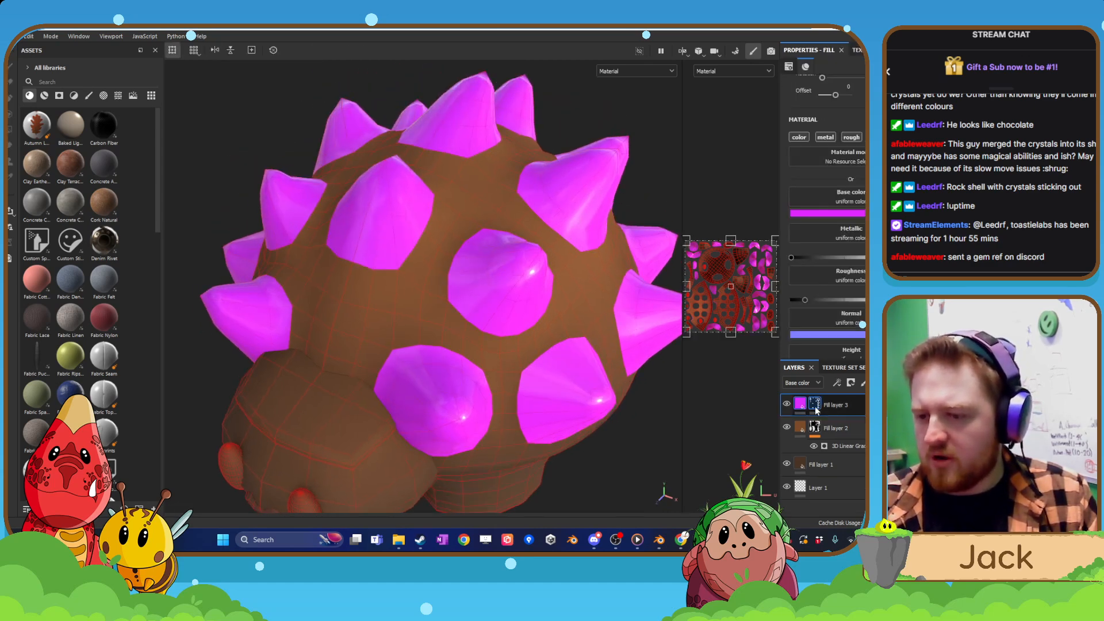
{"action": "right_click", "coordinate": [815, 408]}
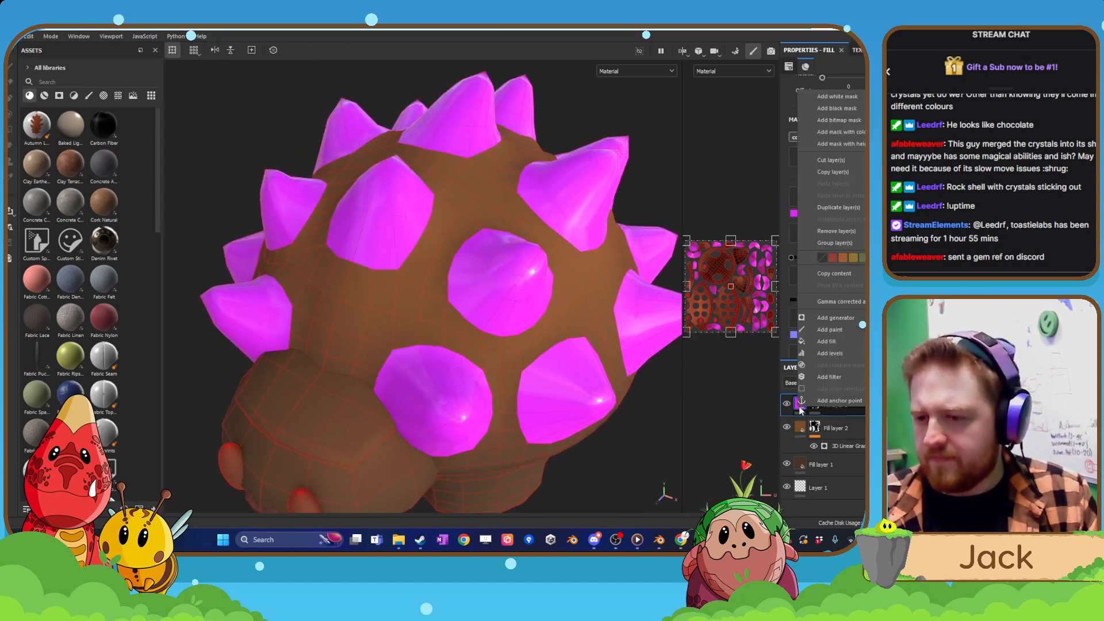
{"action": "left_click", "coordinate": [842, 376]}
{"action": "left_click", "coordinate": [850, 104]}
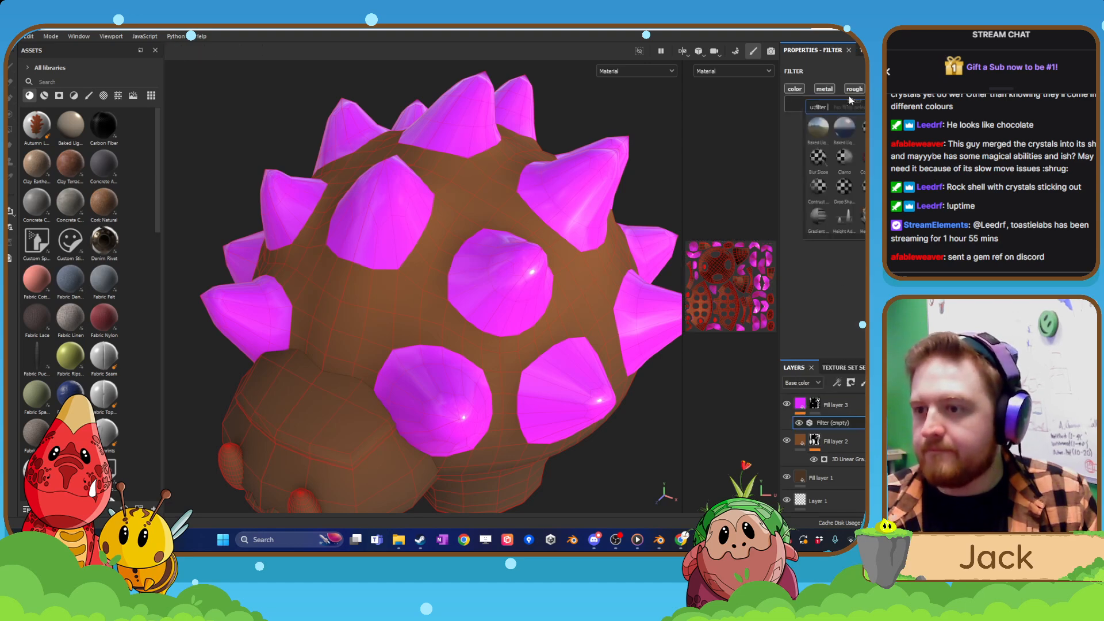
{"action": "left_click", "coordinate": [897, 127]}
{"action": "mouse_move", "coordinate": [801, 154]}
{"action": "left_mouse_down"}
{"action": "mouse_move", "coordinate": [825, 157]}
{"action": "mouse_move", "coordinate": [808, 158]}
{"action": "left_mouse_up"}
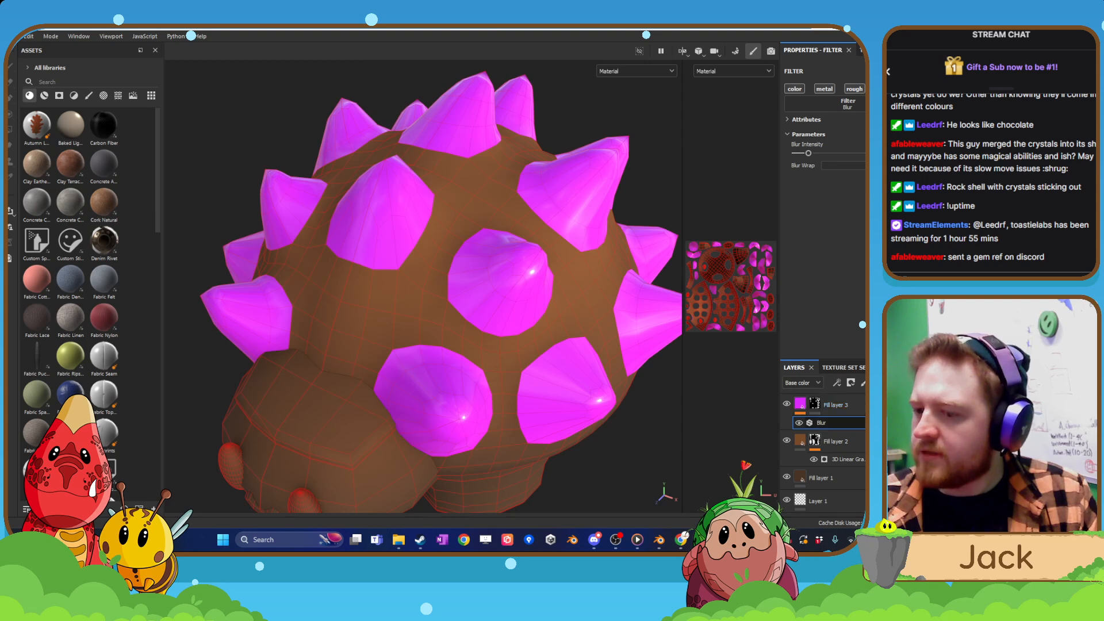
{"action": "key", "text": "Delete"}
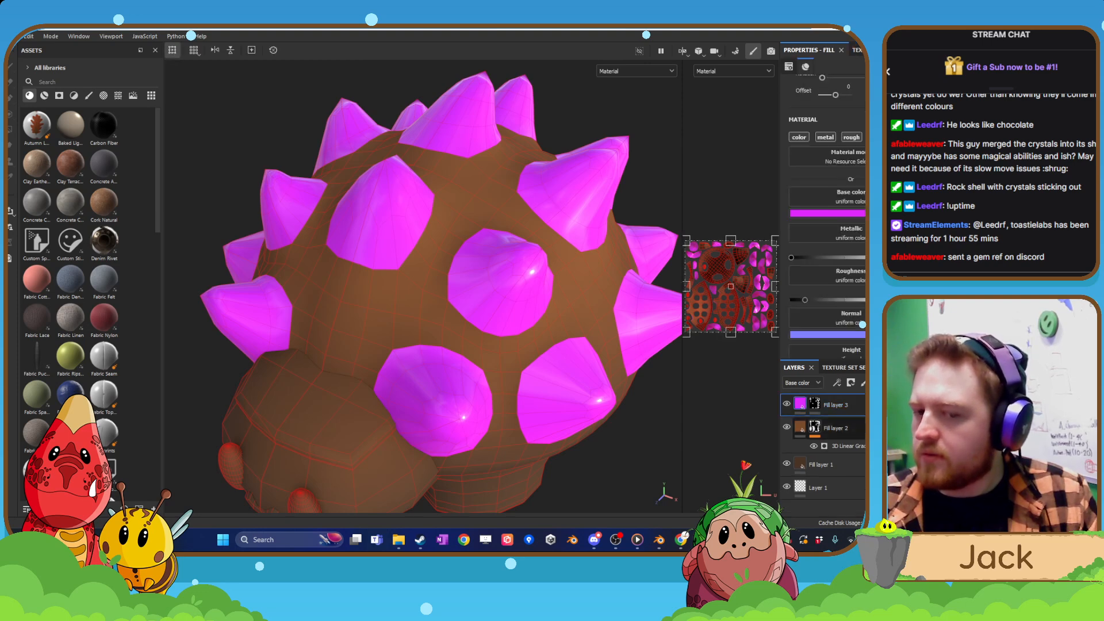
Add a Blur filter to Fill layer 3's mask to soften the edges of the magenta spikes, and check it around the model.
{"action": "left_click", "coordinate": [814, 403]}
{"action": "right_click", "coordinate": [814, 403]}
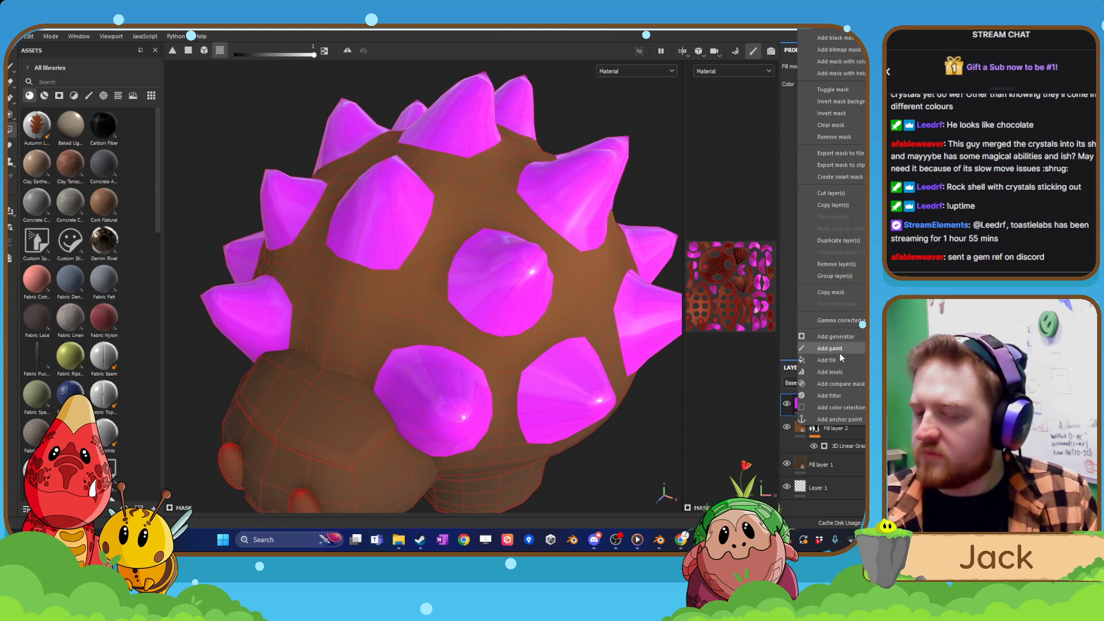
{"action": "left_click", "coordinate": [838, 395]}
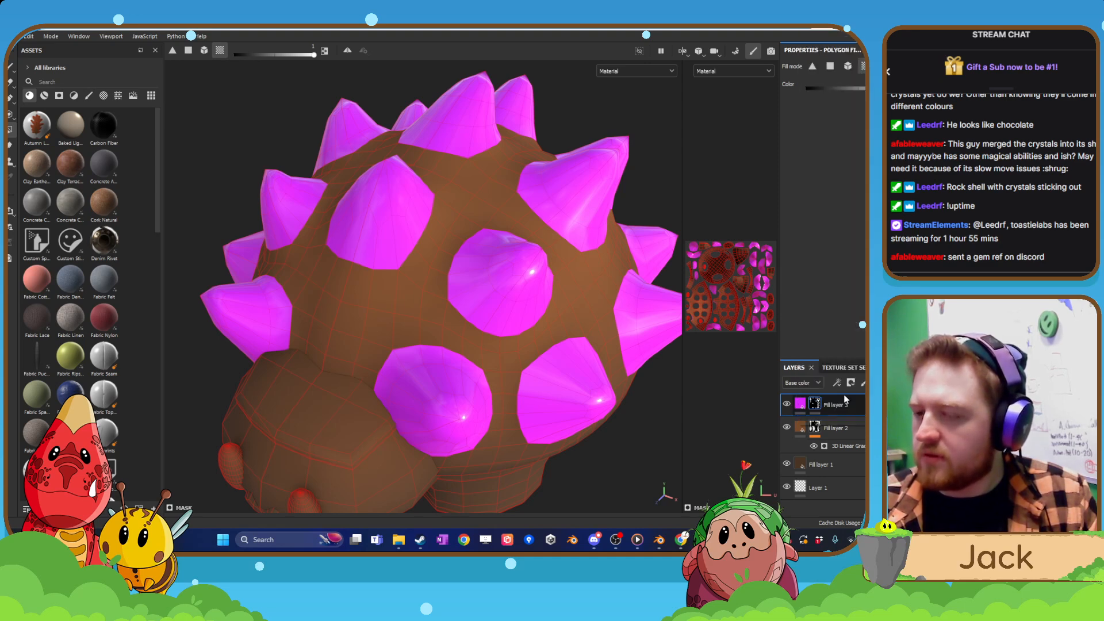
{"action": "left_click", "coordinate": [828, 90]}
{"action": "left_click", "coordinate": [869, 125]}
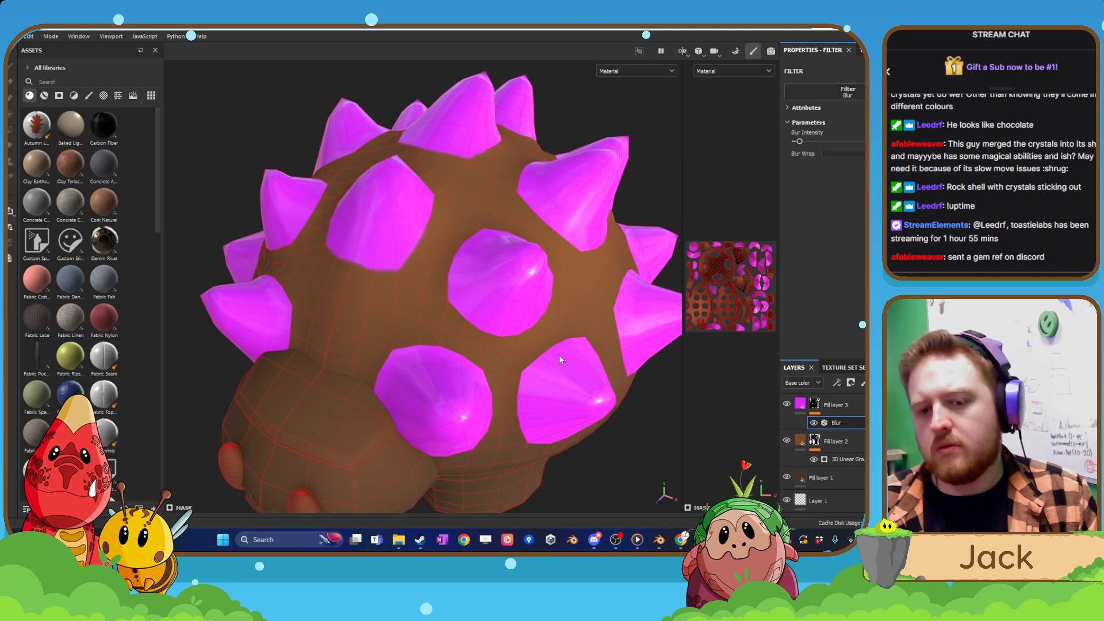
{"action": "left_click_drag", "start_coordinate": [559, 354], "coordinate": [387, 274], "text": "alt"}
{"action": "left_click_drag", "start_coordinate": [378, 424], "coordinate": [420, 389], "text": "alt"}
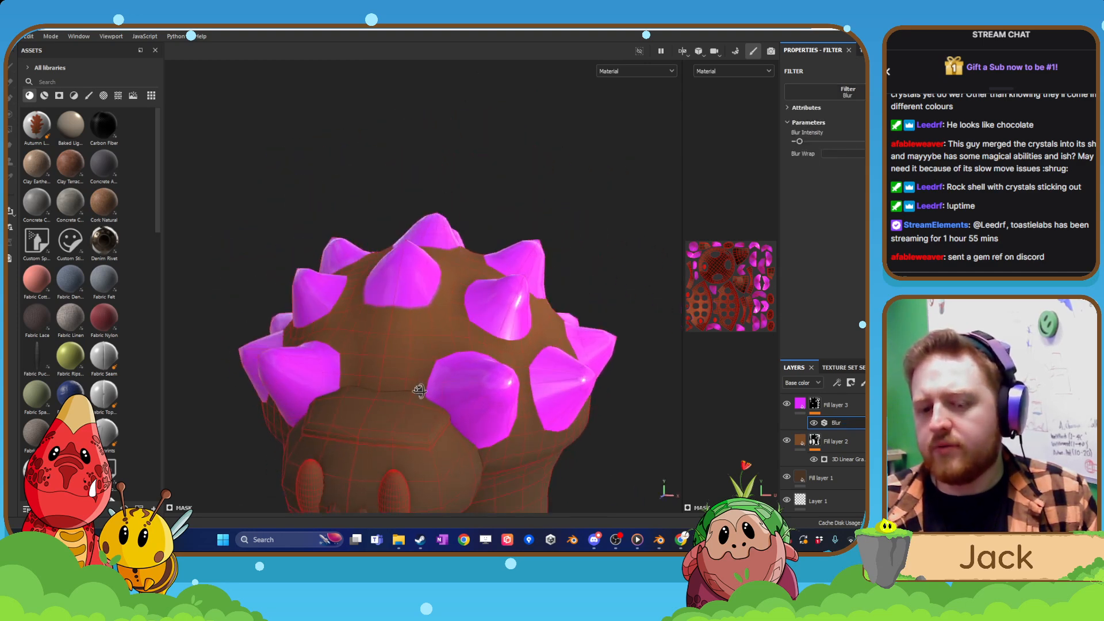
{"action": "middle_click_drag", "start_coordinate": [420, 389], "coordinate": [437, 325], "text": "alt"}
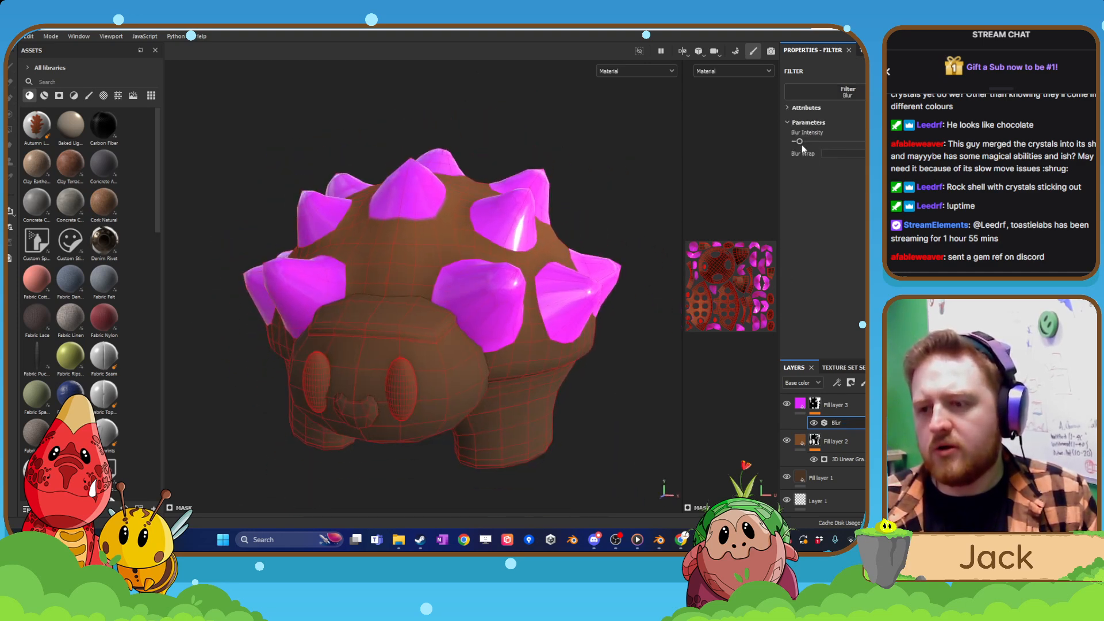
Try the maximum blur intensity on Fill layer 3's mask Blur filter and reduce it to the minimum.
{"action": "left_click_drag", "start_coordinate": [799, 141], "coordinate": [870, 142]}
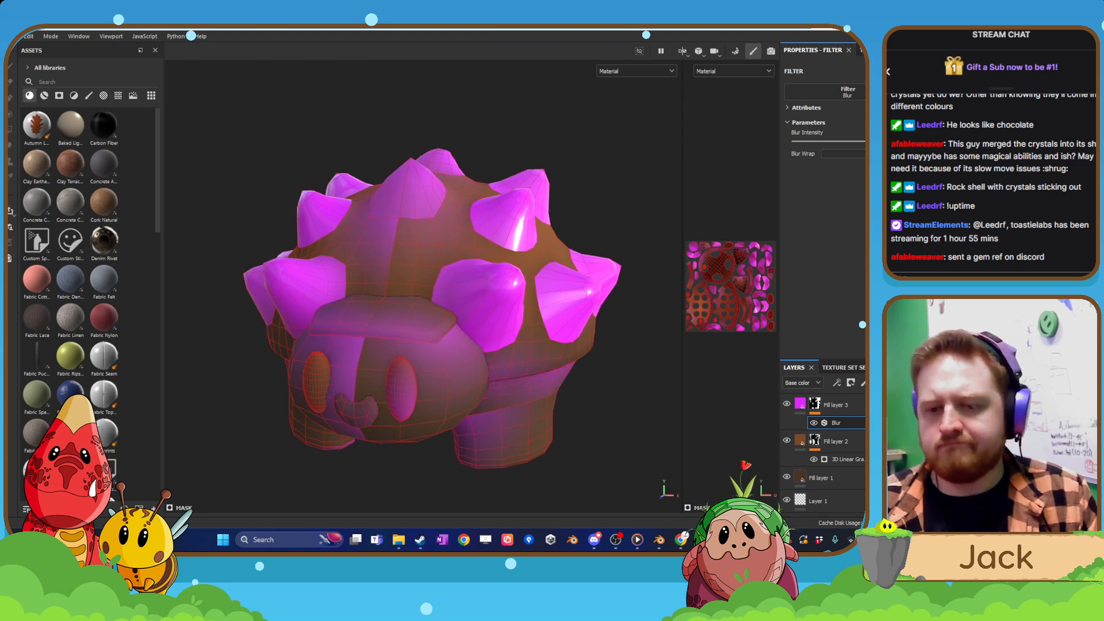
{"action": "left_click_drag", "start_coordinate": [868, 142], "coordinate": [802, 141]}
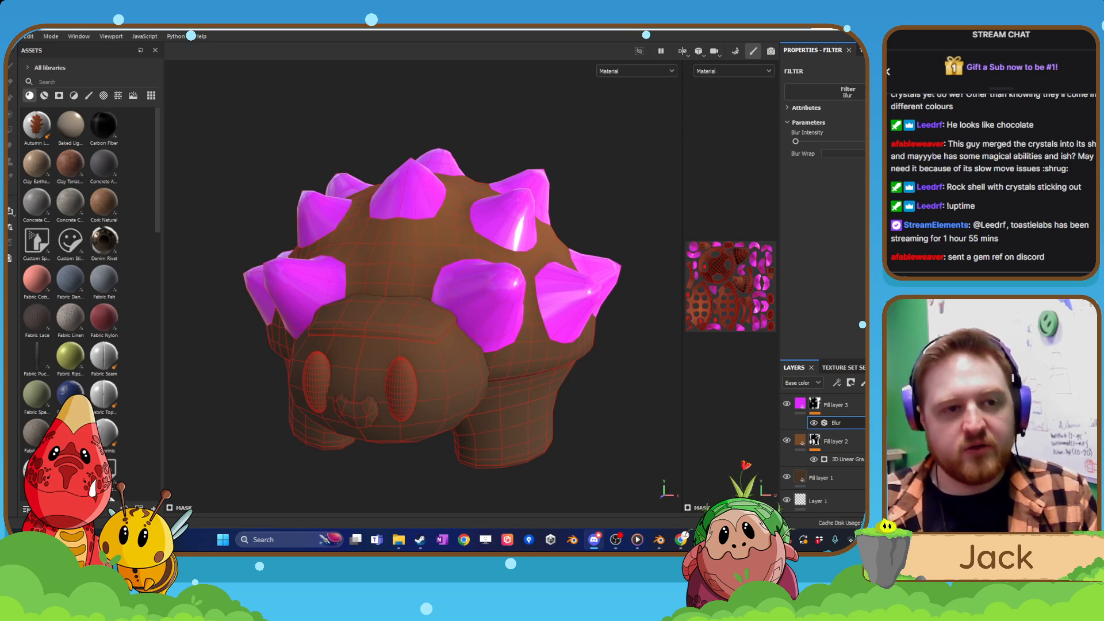
{"action": "left_click_drag", "start_coordinate": [454, 282], "coordinate": [568, 382], "text": "alt"}
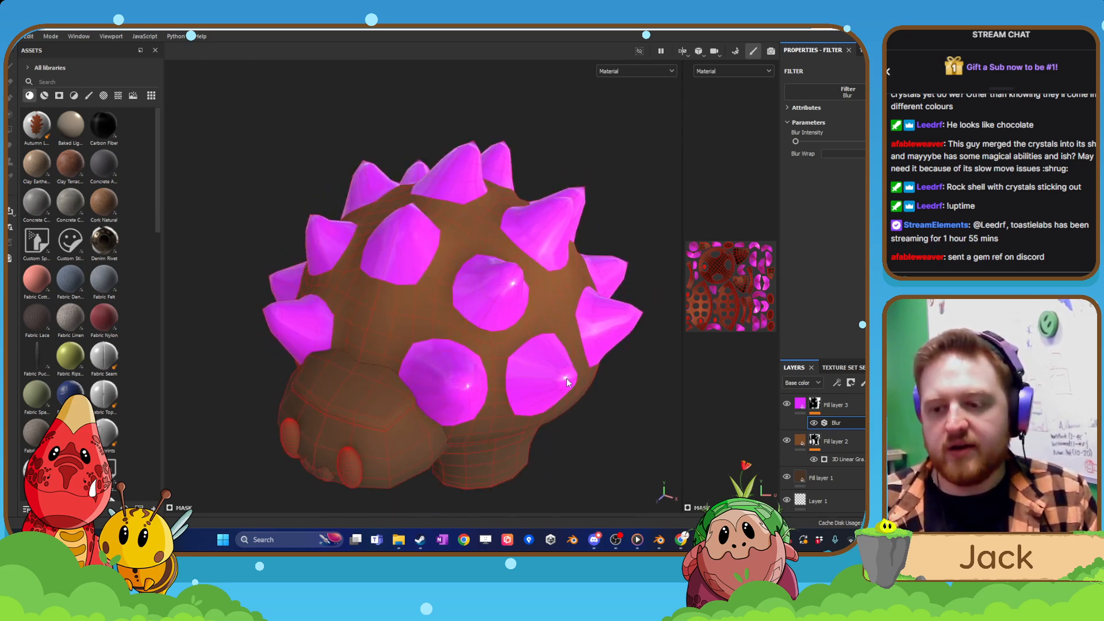
Set Fill layer 3's base color to the darker purple 810097.
{"action": "left_click", "coordinate": [800, 405]}
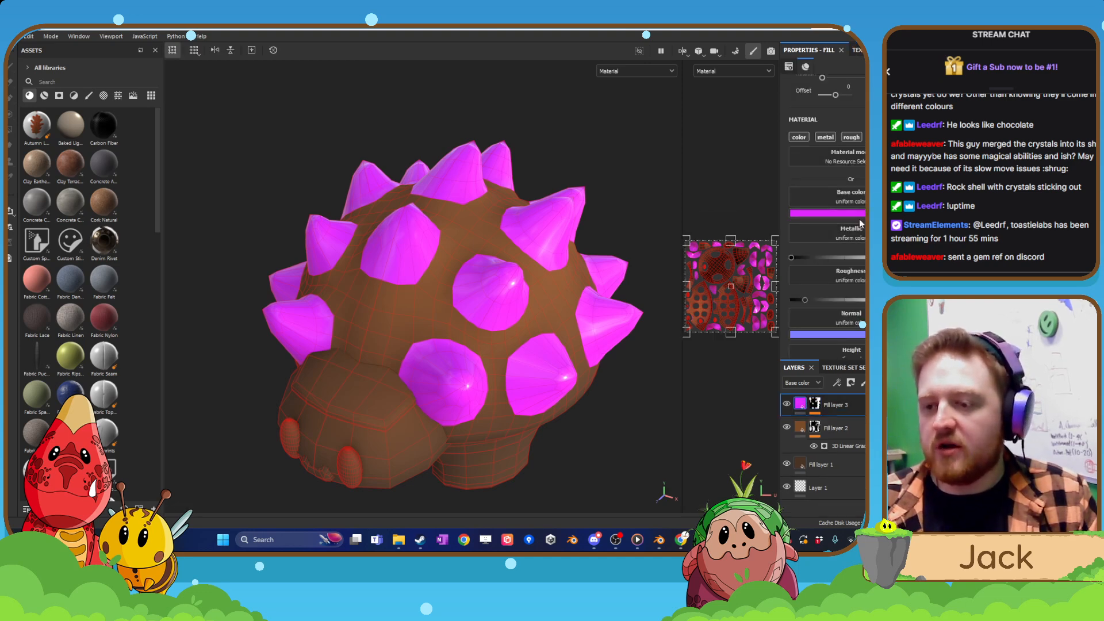
{"action": "left_click", "coordinate": [827, 213]}
{"action": "left_click", "coordinate": [811, 271]}
{"action": "left_click_drag", "start_coordinate": [808, 292], "coordinate": [810, 297]}
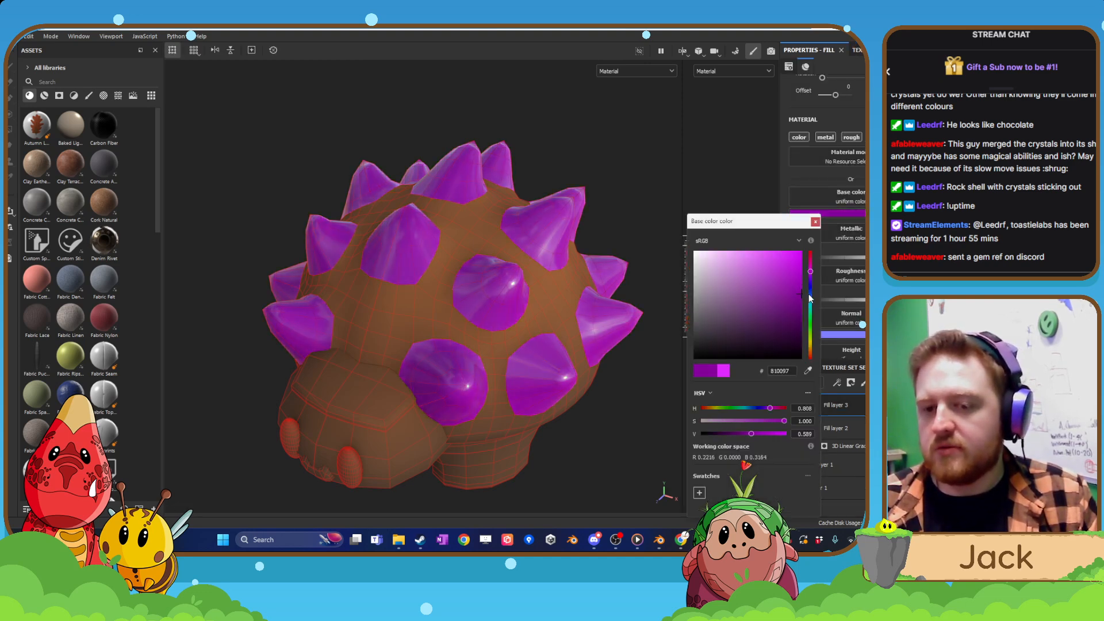
{"action": "left_click", "coordinate": [814, 223]}
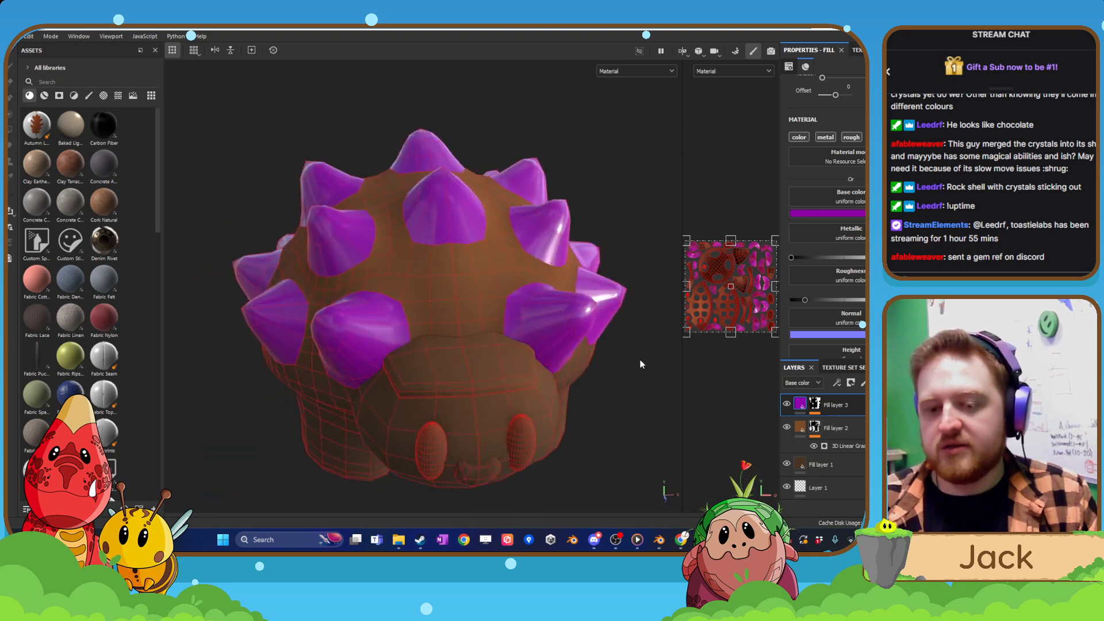
Compare the model with Fill layer 3 hidden and shown, and examine the purple spikes from several angles.
{"action": "left_click", "coordinate": [787, 404]}
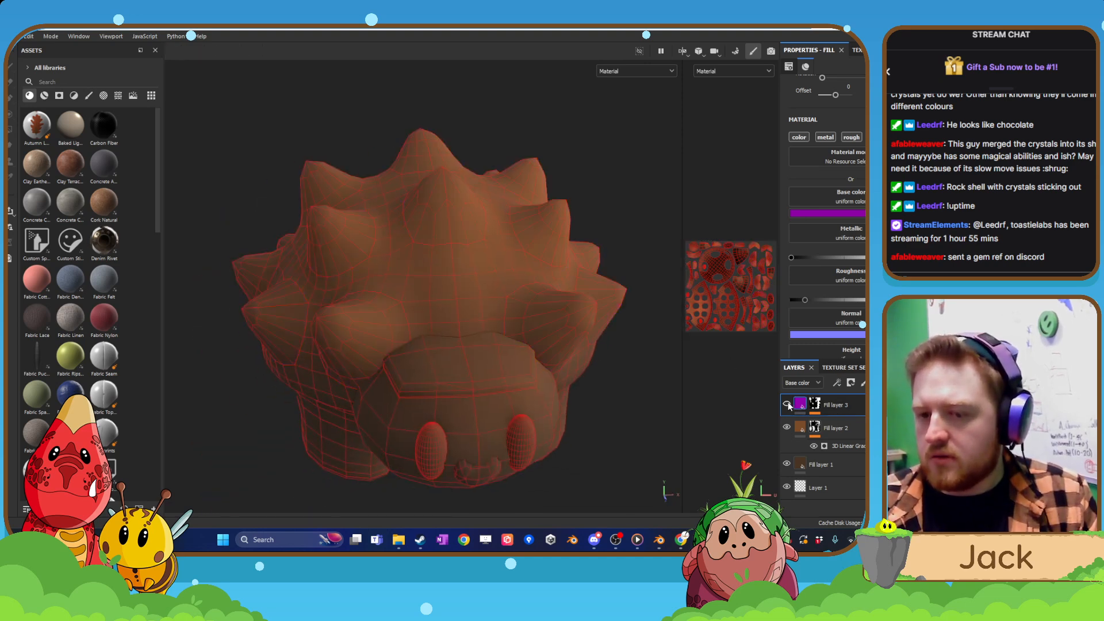
{"action": "left_click", "coordinate": [787, 404]}
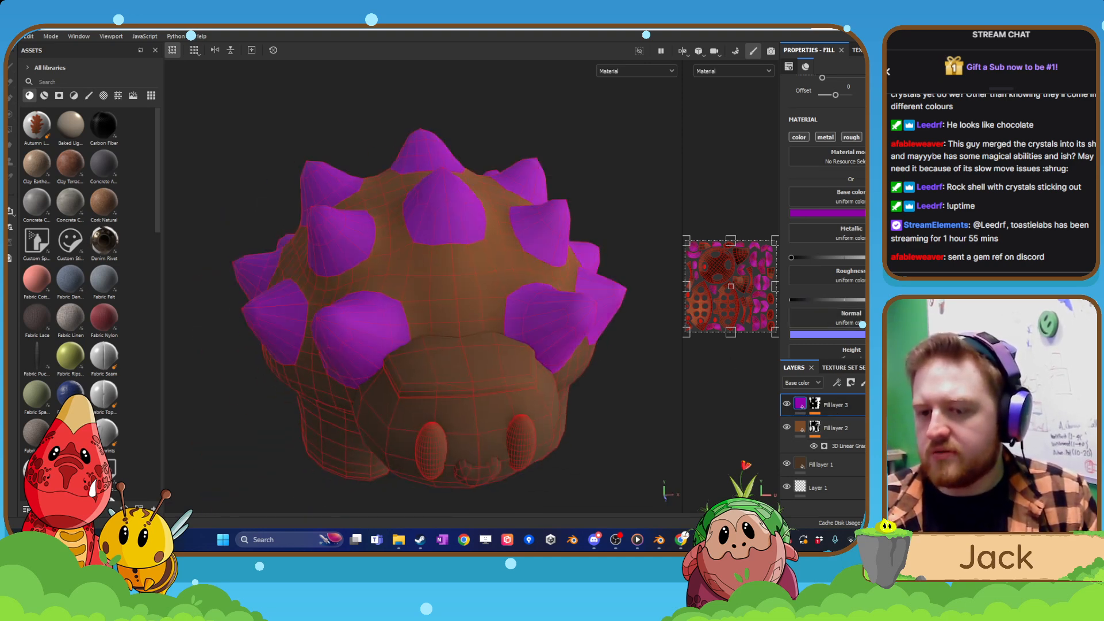
{"action": "left_click_drag", "start_coordinate": [654, 338], "coordinate": [494, 314], "text": "alt"}
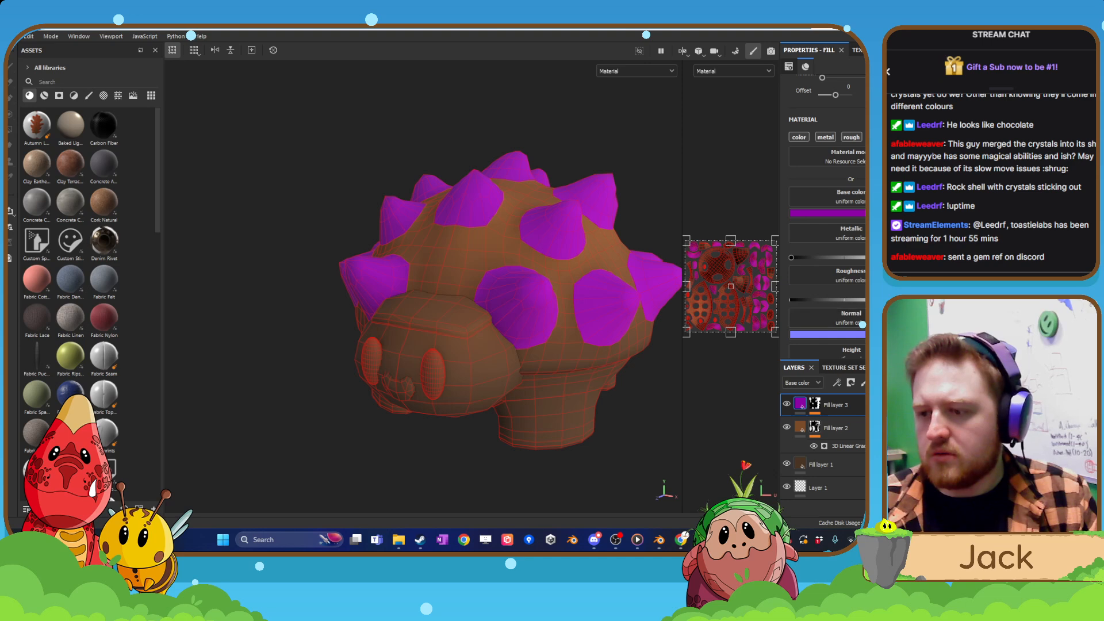
{"action": "middle_click_drag", "start_coordinate": [472, 296], "coordinate": [451, 328], "text": "alt"}
{"action": "left_click_drag", "start_coordinate": [522, 347], "coordinate": [461, 343], "text": "alt"}
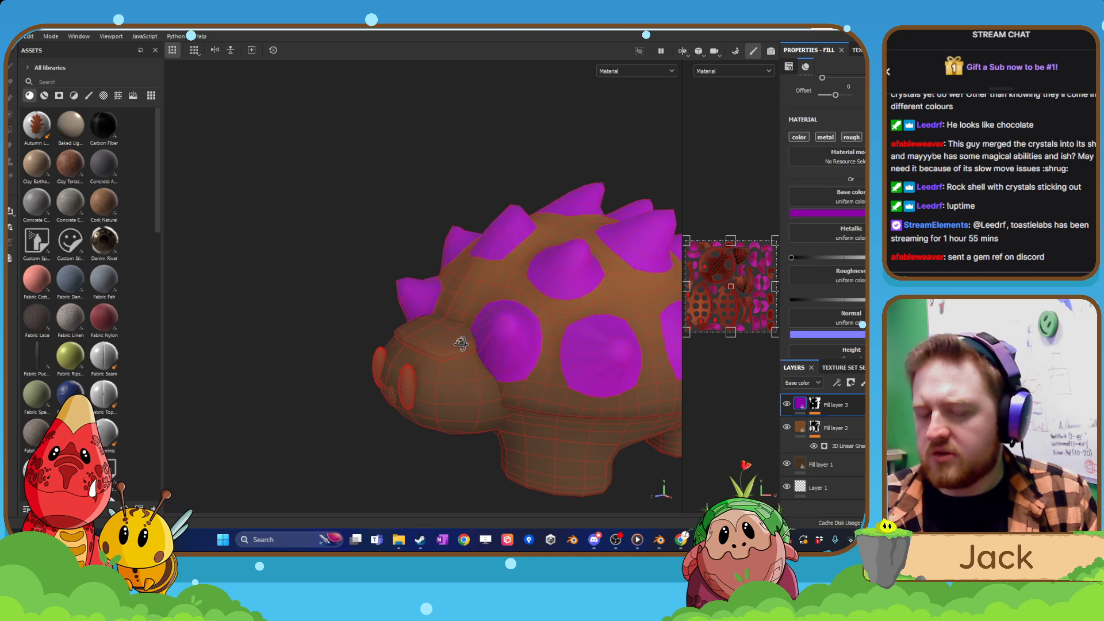
{"action": "left_click_drag", "start_coordinate": [461, 345], "coordinate": [553, 369], "text": "alt"}
{"action": "scroll", "coordinate": [553, 372], "scroll_direction": "up", "scroll_amount": 2}
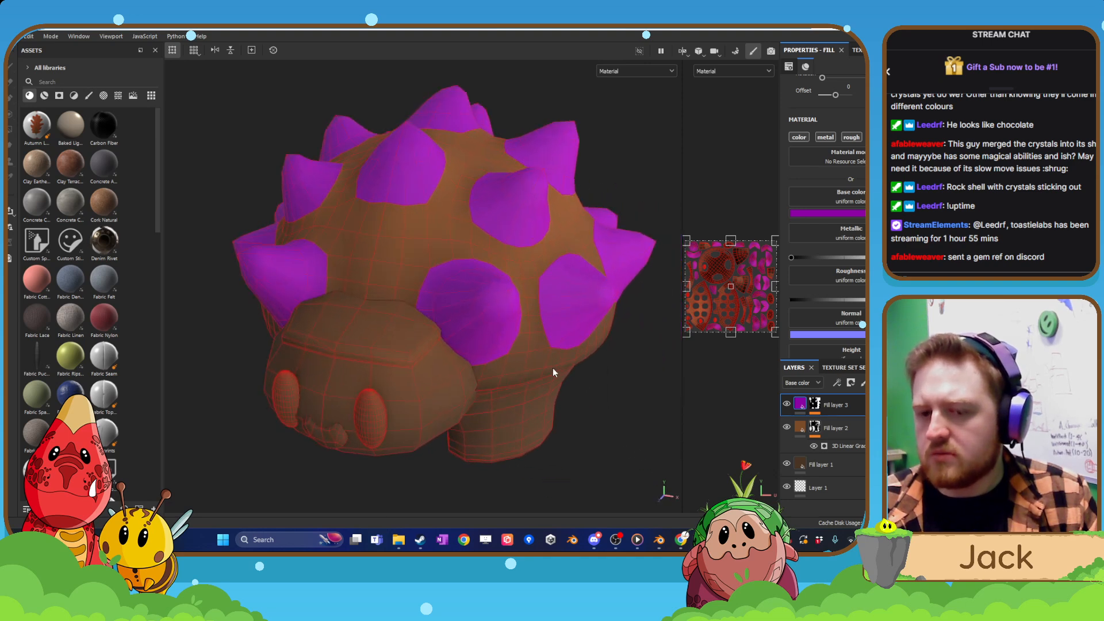
Try adding a second filter to Fill layer 3's mask, and delete it together with the existing Blur filter.
{"action": "right_click", "coordinate": [816, 404]}
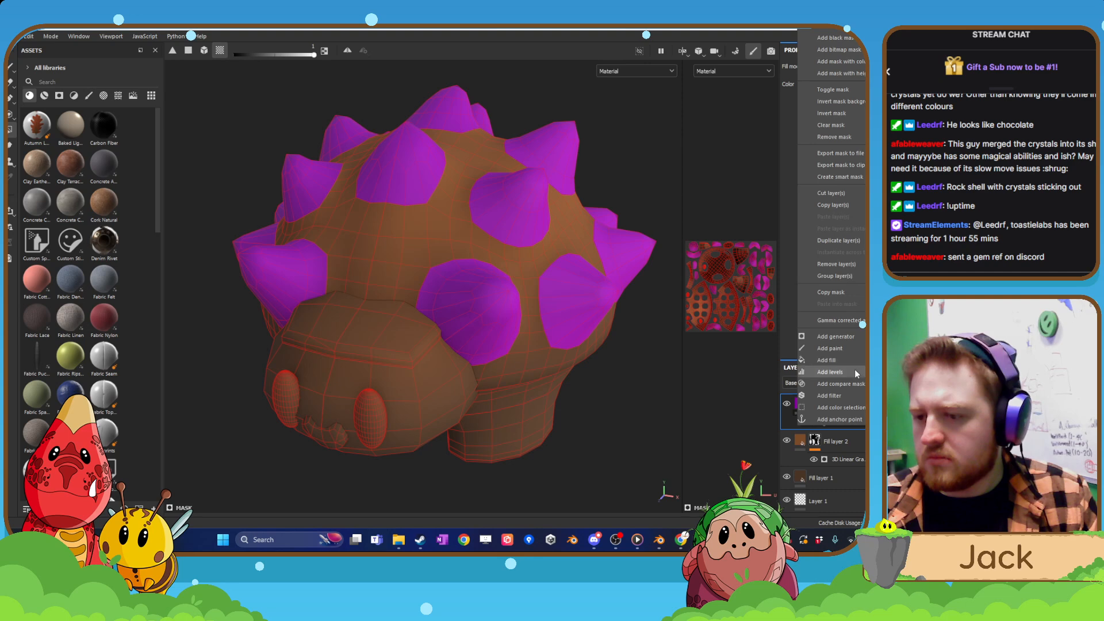
{"action": "left_click", "coordinate": [851, 395]}
{"action": "left_click", "coordinate": [860, 91]}
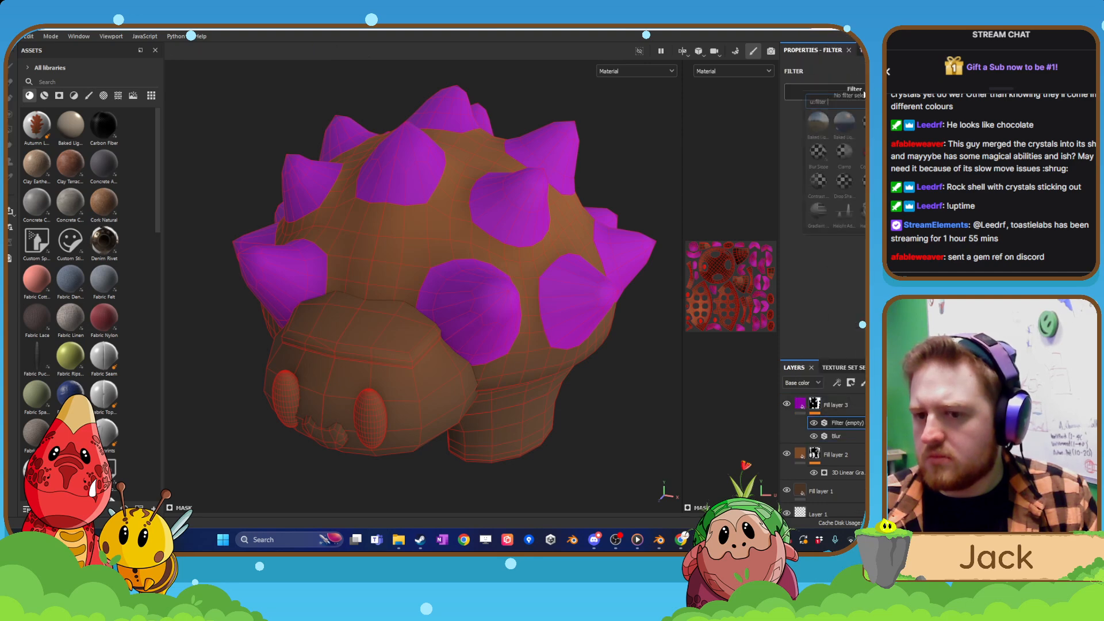
{"action": "left_click", "coordinate": [815, 404]}
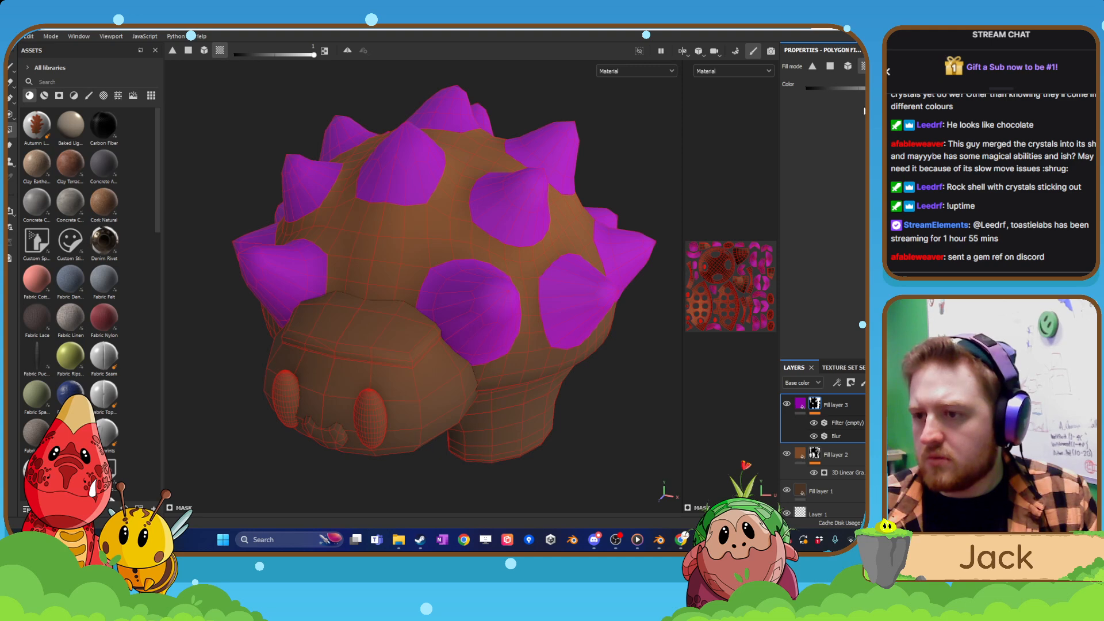
{"action": "left_click", "coordinate": [850, 425]}
{"action": "key", "text": "Delete"}
{"action": "key", "text": "Delete"}
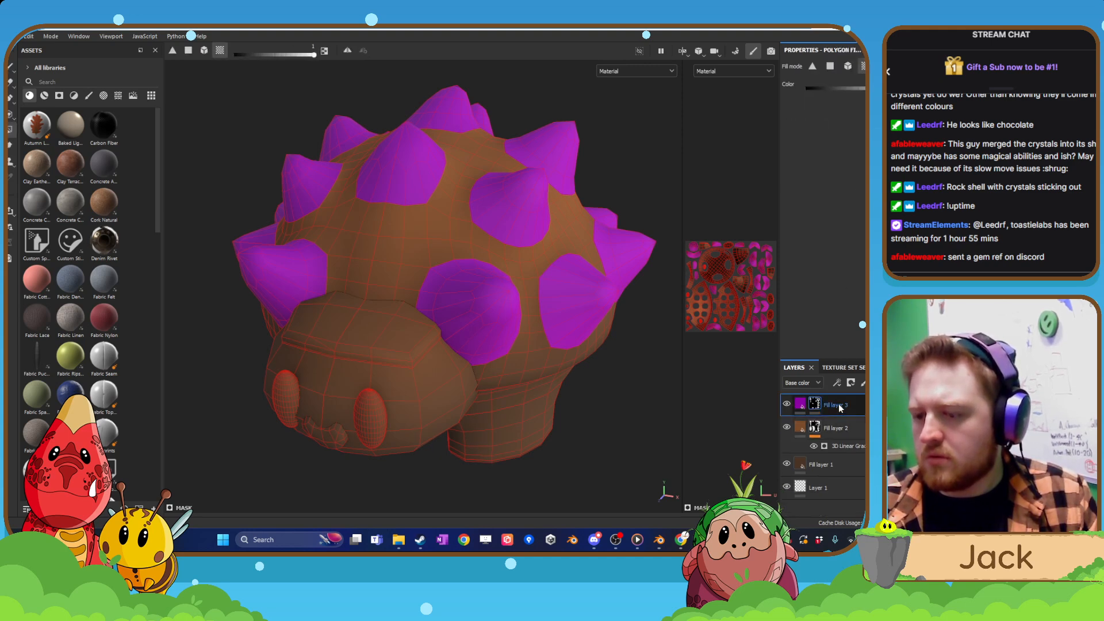
Add a new Blur filter to Fill layer 3's mask, test a high blur intensity, and set it to the minimum.
{"action": "right_click", "coordinate": [815, 400]}
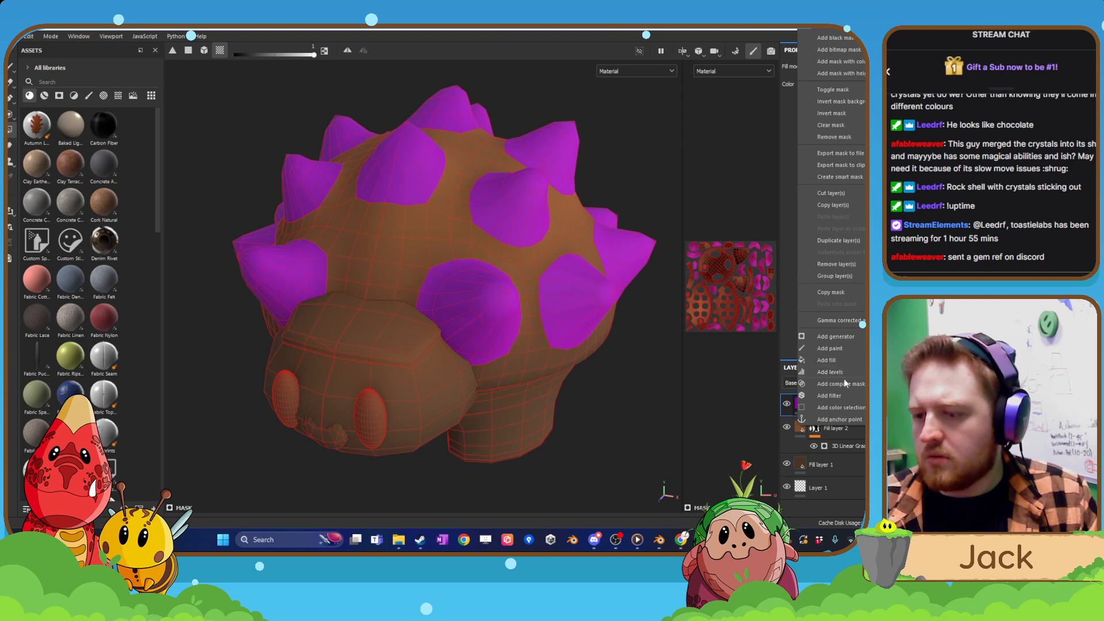
{"action": "left_click", "coordinate": [843, 394]}
{"action": "left_click", "coordinate": [849, 92]}
{"action": "left_click", "coordinate": [813, 120]}
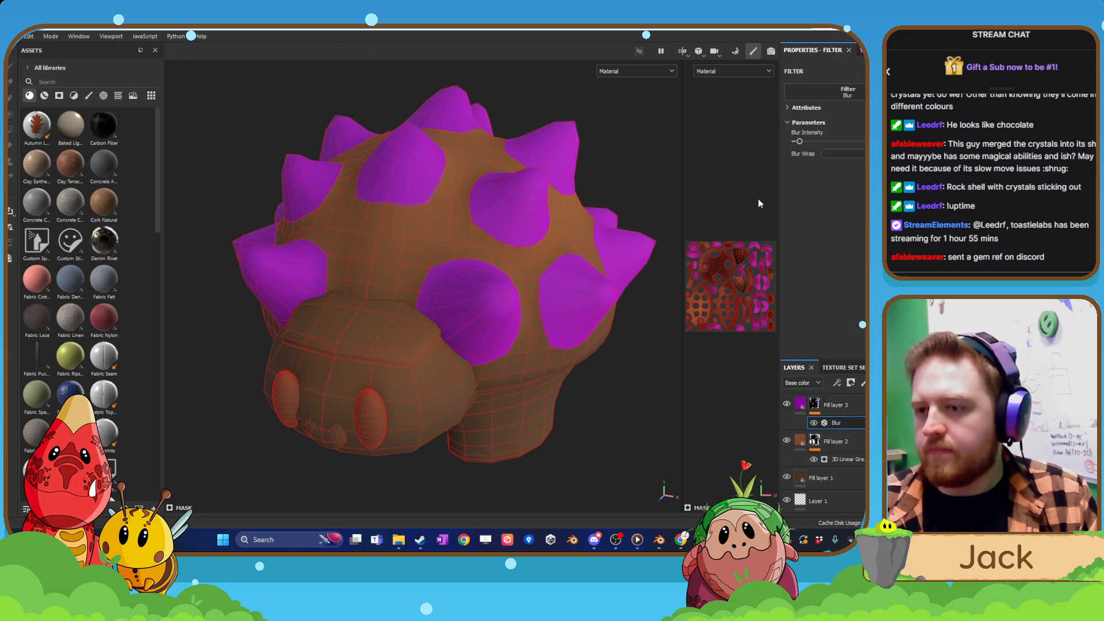
{"action": "left_click_drag", "start_coordinate": [815, 142], "coordinate": [861, 153]}
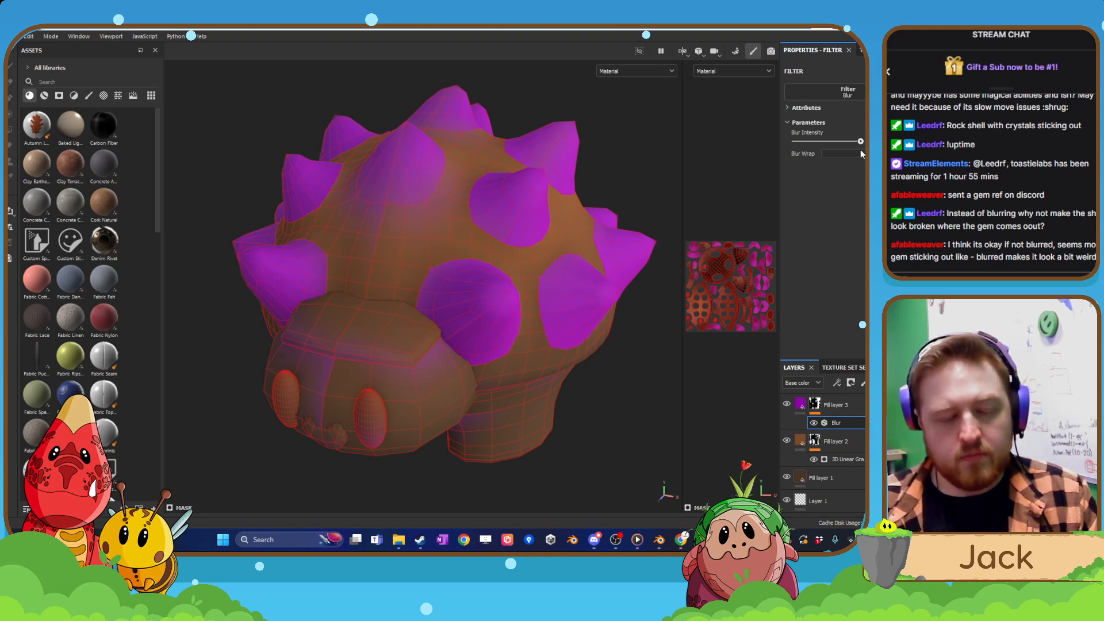
{"action": "left_click_drag", "start_coordinate": [862, 154], "coordinate": [784, 164]}
{"action": "left_click_drag", "start_coordinate": [479, 285], "coordinate": [364, 304], "text": "alt"}
{"action": "left_click_drag", "start_coordinate": [477, 356], "coordinate": [424, 351], "text": "alt"}
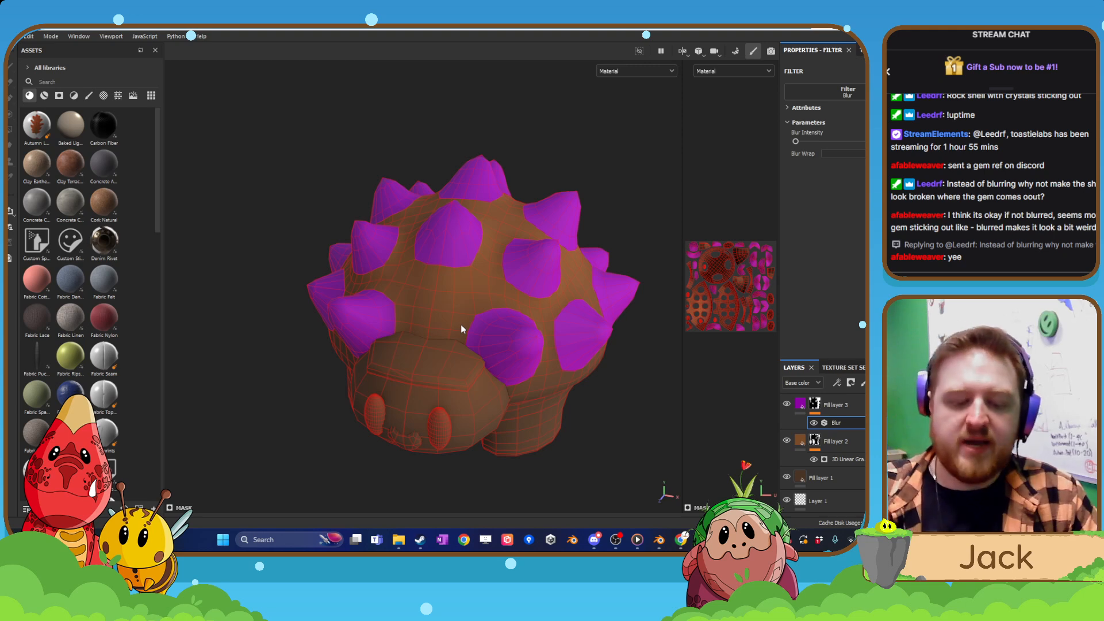
Add a new paint layer directly above Fill layer 3.
{"action": "scroll", "coordinate": [496, 376], "scroll_direction": "up", "scroll_amount": 5}
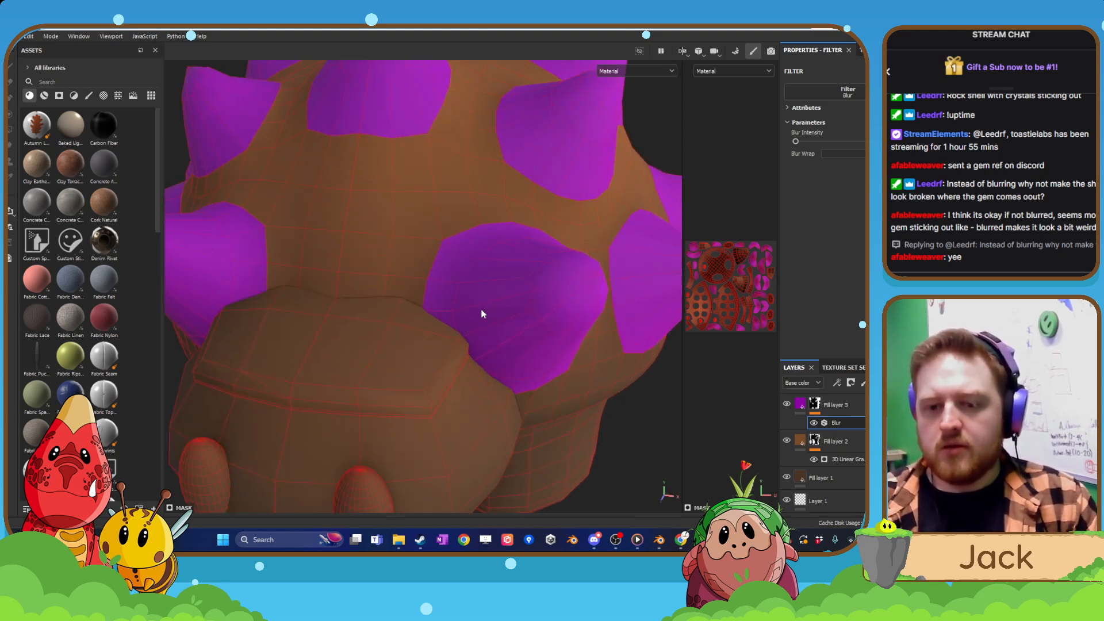
{"action": "middle_click_drag", "start_coordinate": [445, 217], "coordinate": [453, 284], "text": "alt"}
{"action": "left_click", "coordinate": [850, 406]}
{"action": "left_click", "coordinate": [864, 383]}
{"action": "left_click_drag", "start_coordinate": [498, 331], "coordinate": [467, 333], "text": "alt"}
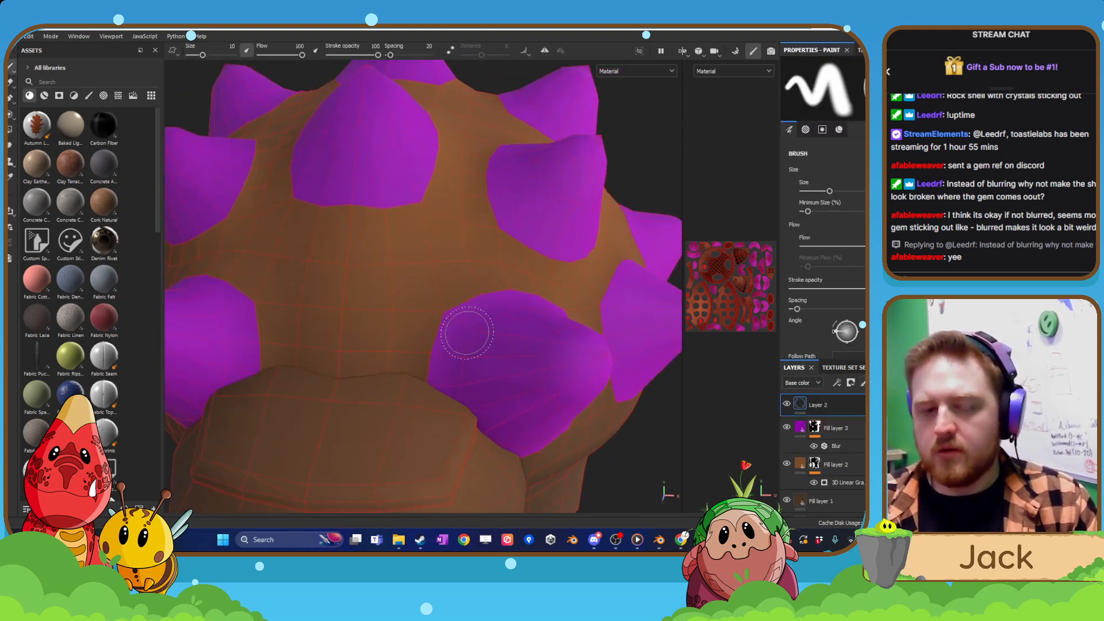
Choose the Fur Soft Wide brush, reduce its size to 6.35, and turn on symmetry.
{"action": "left_click", "coordinate": [88, 96]}
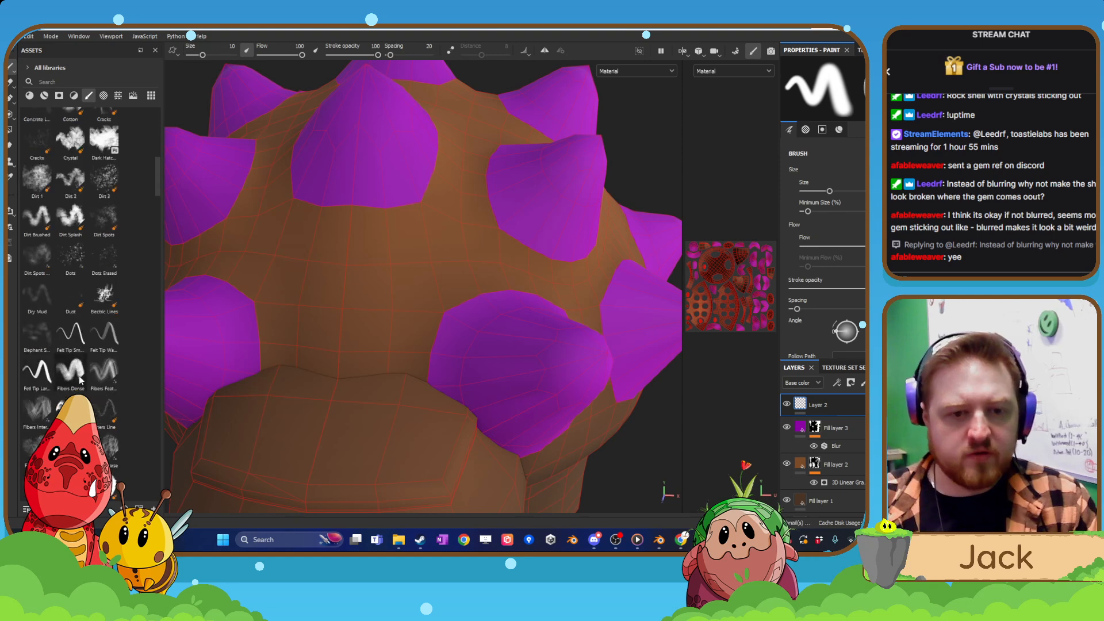
{"action": "scroll", "coordinate": [78, 291], "scroll_direction": "down", "scroll_amount": 5}
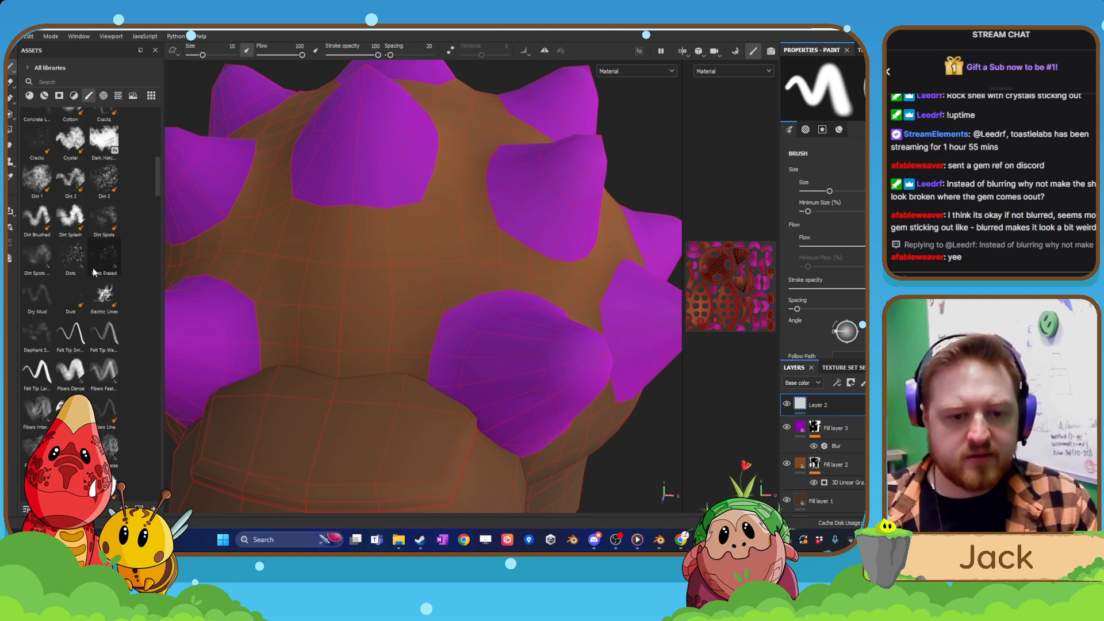
{"action": "left_click", "coordinate": [83, 371]}
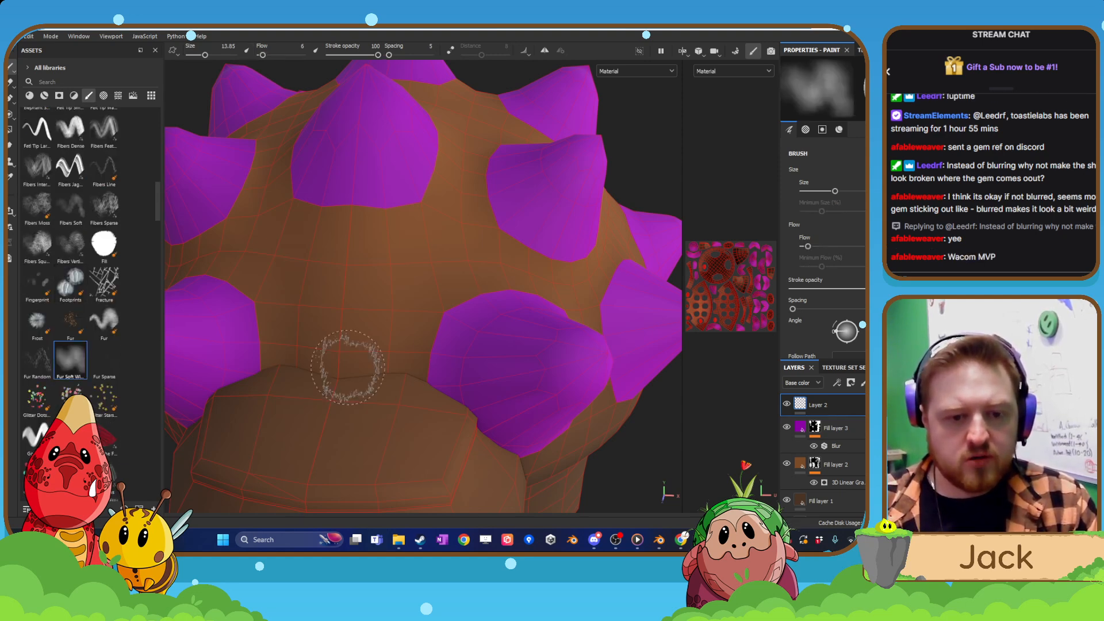
{"action": "left_click_drag", "start_coordinate": [345, 370], "coordinate": [400, 357], "text": "alt"}
{"action": "key", "text": "bracketleft"}
{"action": "key", "text": "bracketleft"}
{"action": "key", "text": "bracketleft"}
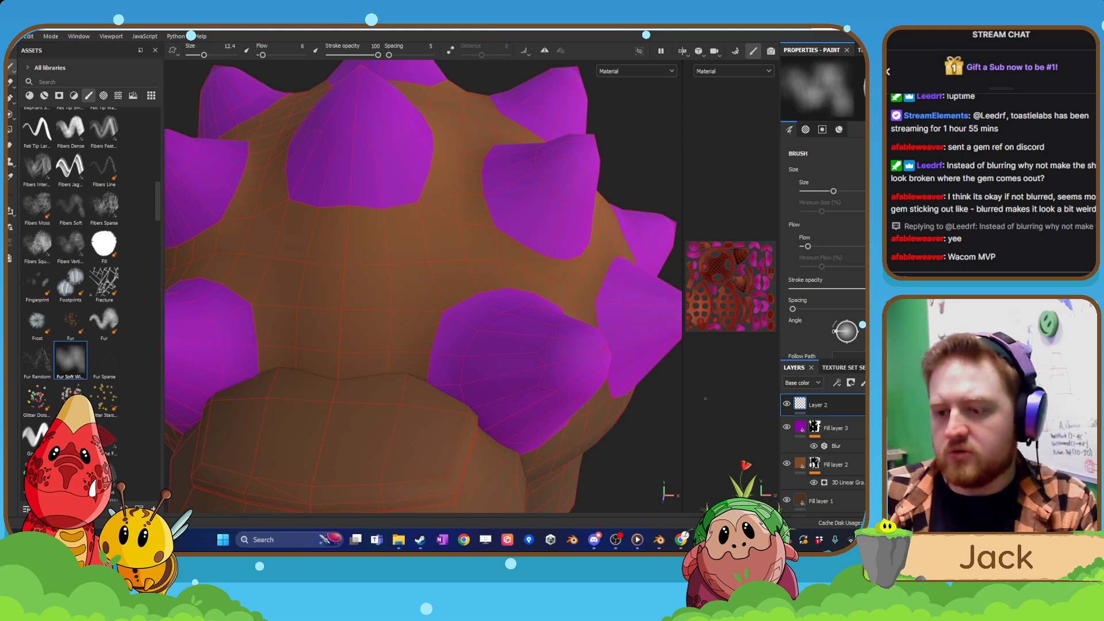
{"action": "key", "text": "bracketleft"}
{"action": "key", "text": "bracketleft"}
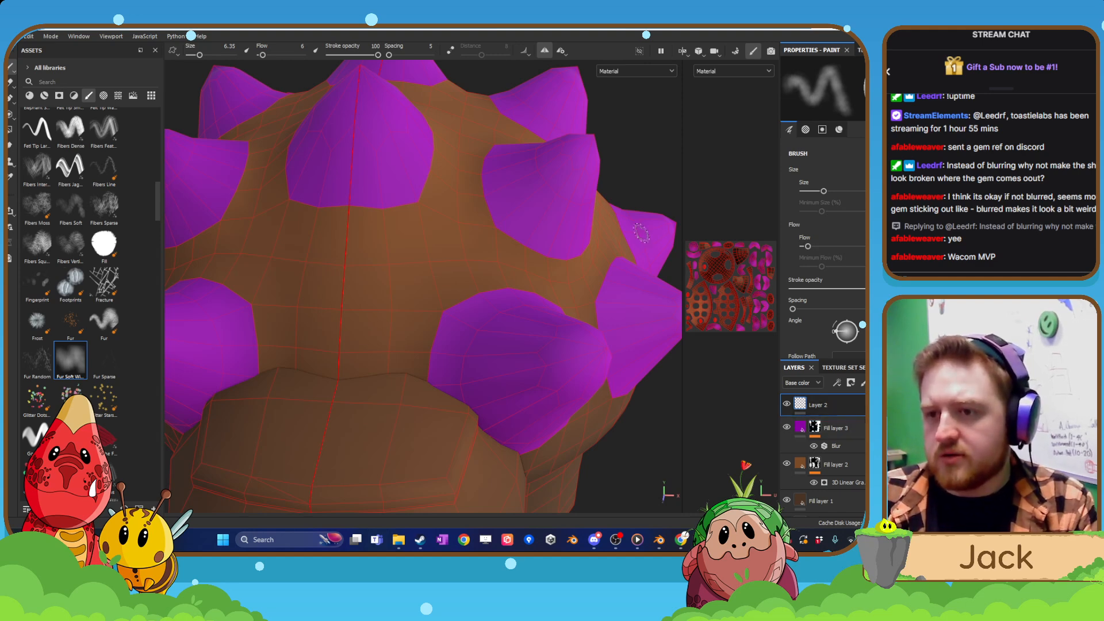
Sample the shell's brown from the Base color view as the brush's base color and make it slightly lighter.
{"action": "left_click", "coordinate": [616, 75]}
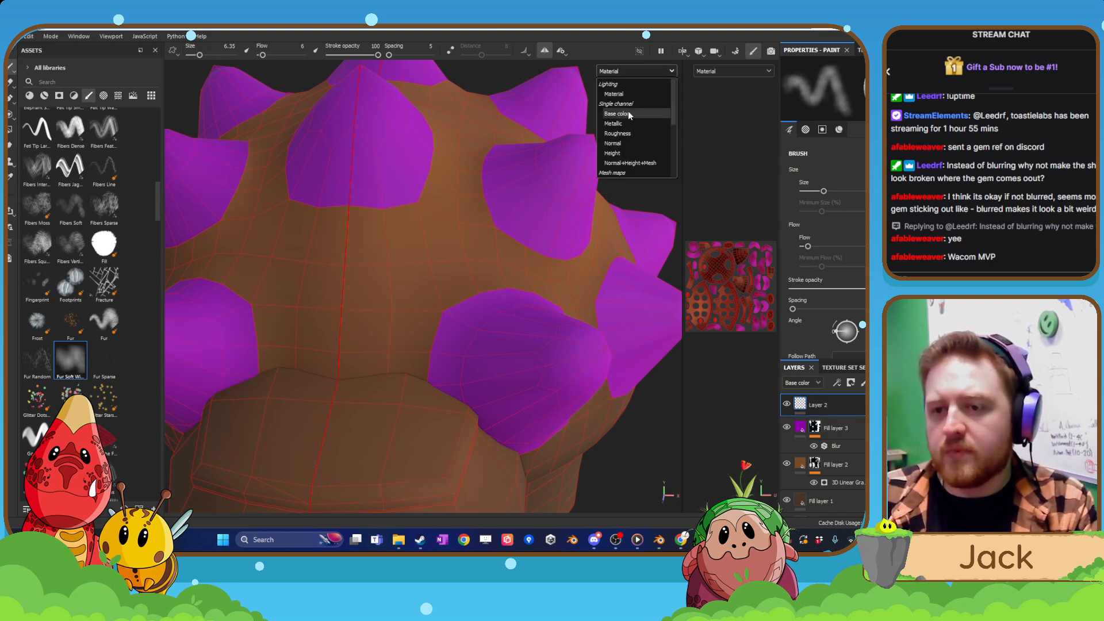
{"action": "left_click", "coordinate": [621, 113]}
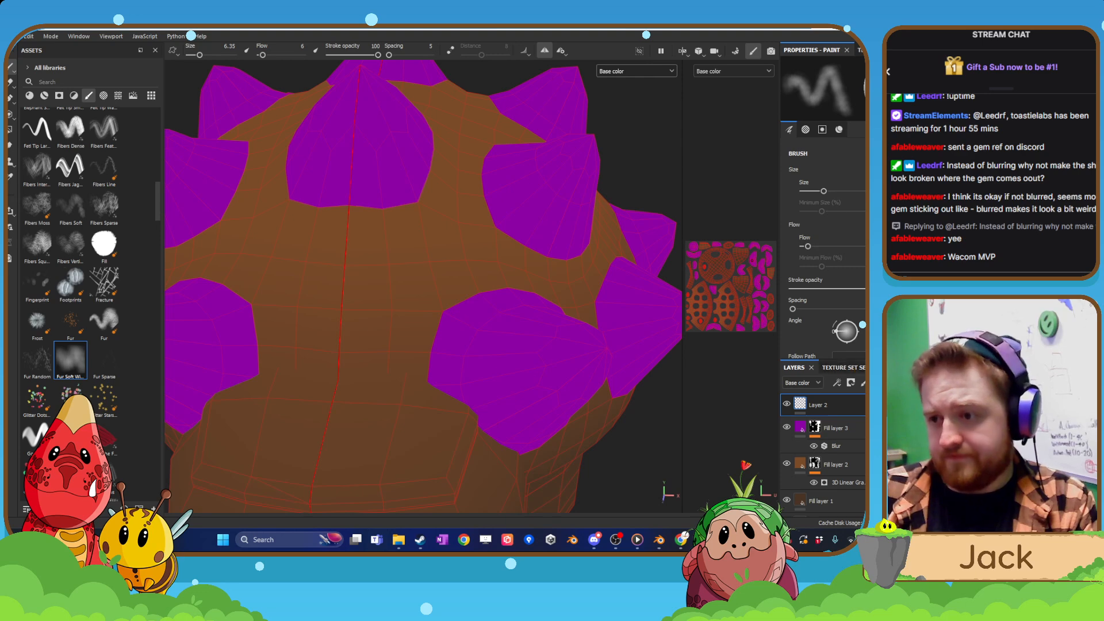
{"action": "scroll", "coordinate": [826, 247], "scroll_direction": "down", "scroll_amount": 12}
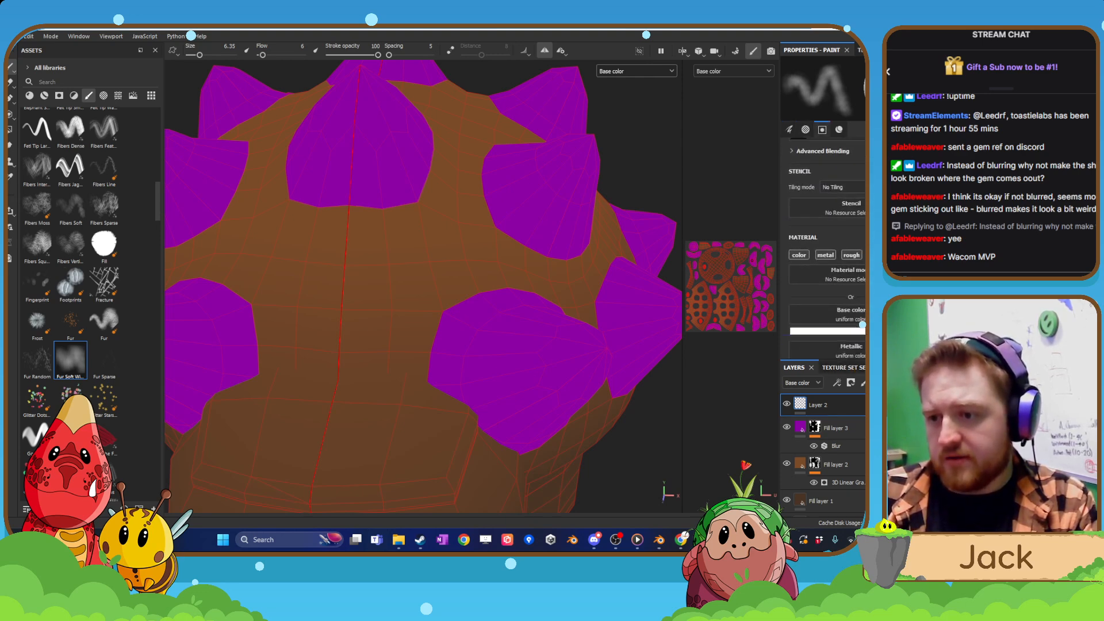
{"action": "scroll", "coordinate": [826, 247], "scroll_direction": "up", "scroll_amount": 2}
{"action": "key", "text": "p"}
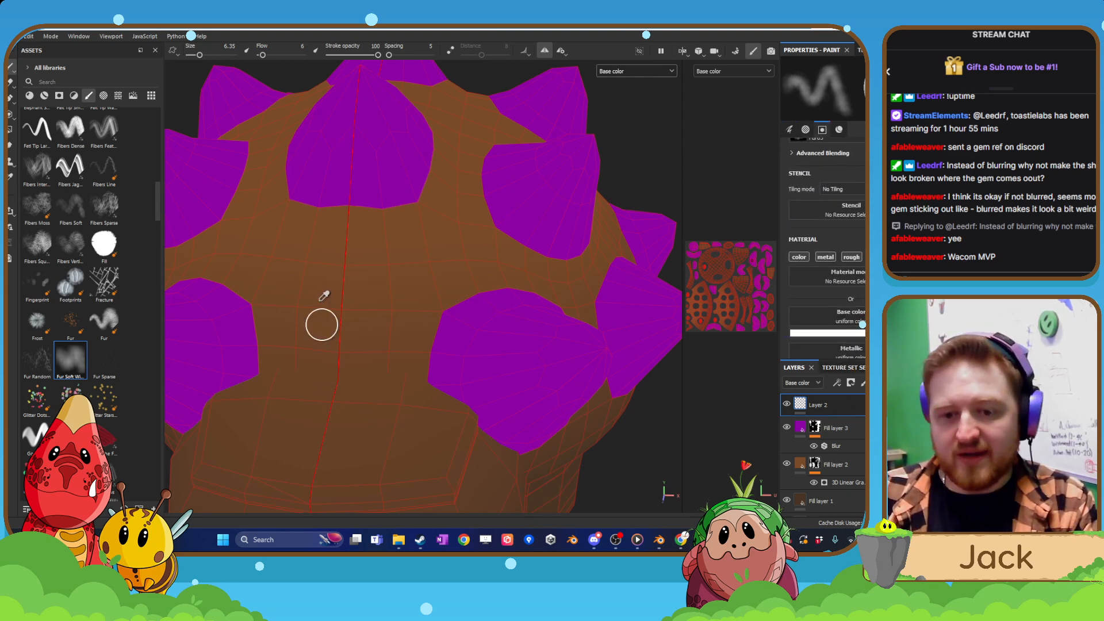
{"action": "left_click", "coordinate": [413, 321]}
{"action": "left_click", "coordinate": [818, 334]}
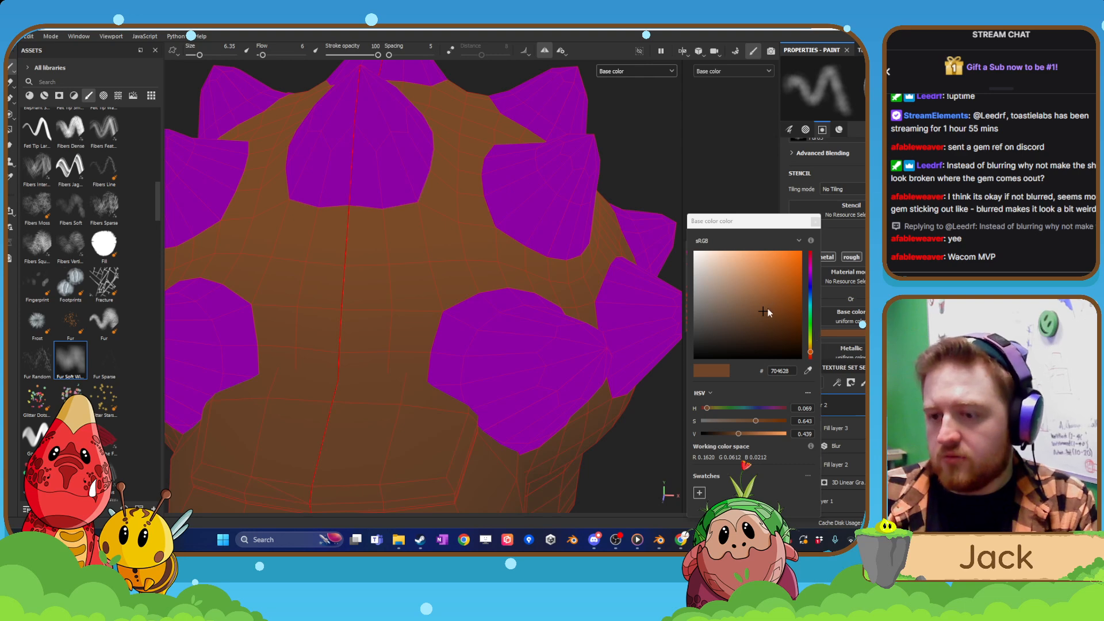
{"action": "left_click_drag", "start_coordinate": [761, 306], "coordinate": [762, 298]}
{"action": "left_click", "coordinate": [815, 222]}
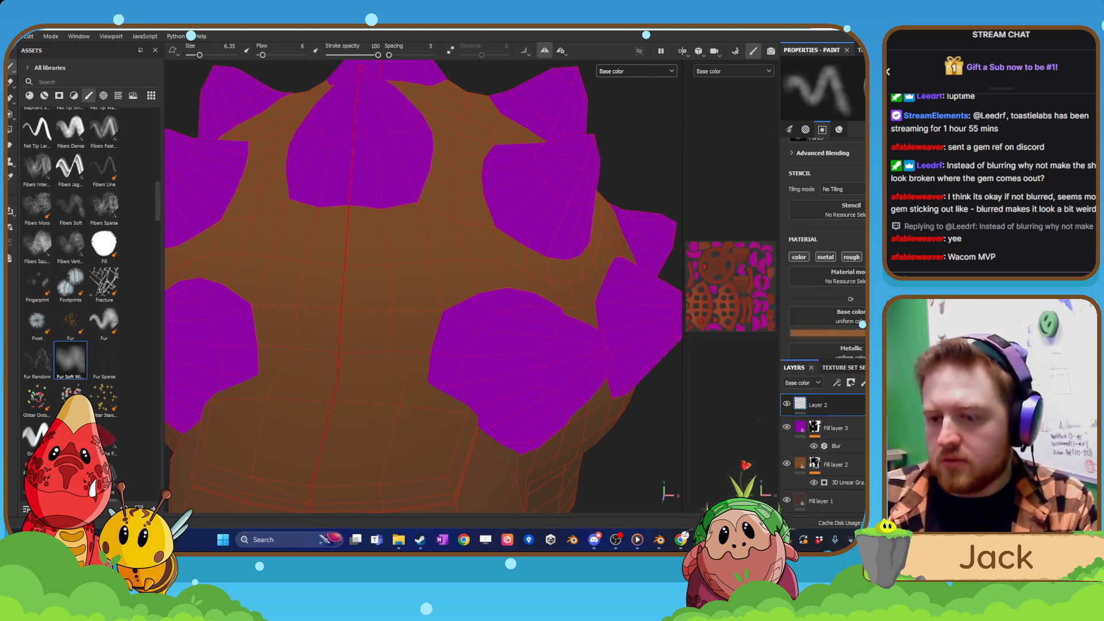
Switch the viewport display back to Material.
{"action": "left_click", "coordinate": [632, 71]}
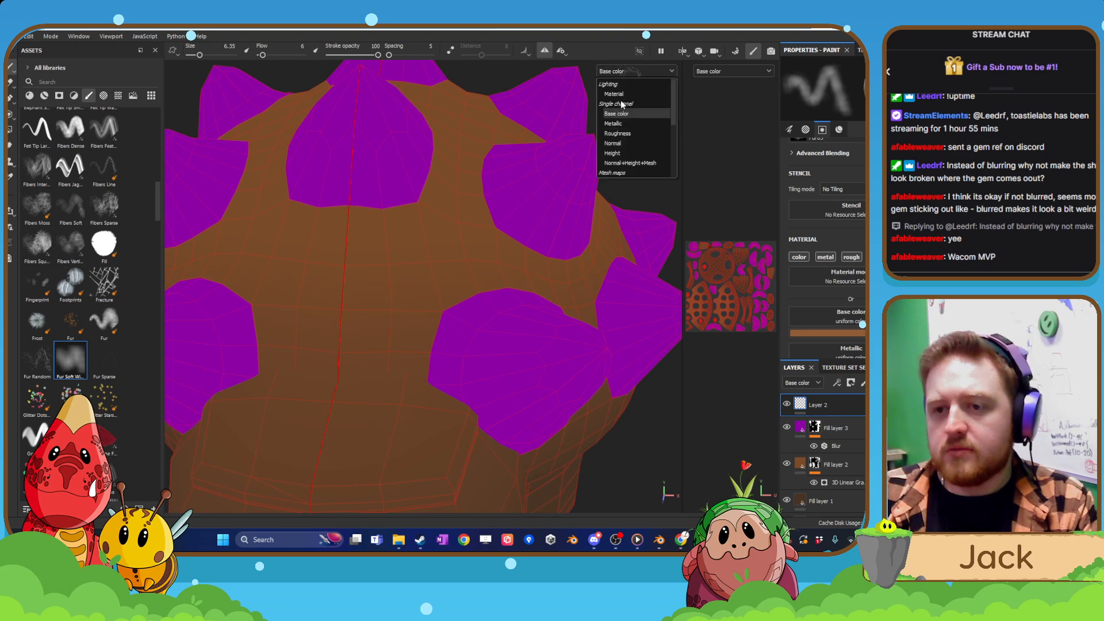
{"action": "left_click", "coordinate": [625, 115]}
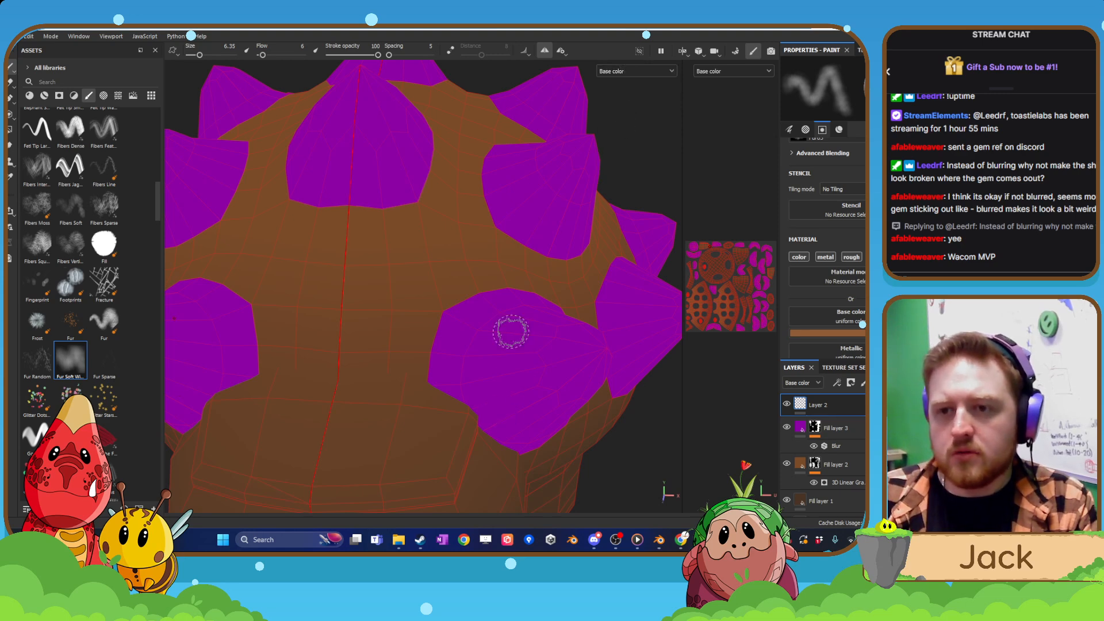
{"action": "left_click", "coordinate": [627, 75]}
{"action": "left_click", "coordinate": [628, 89]}
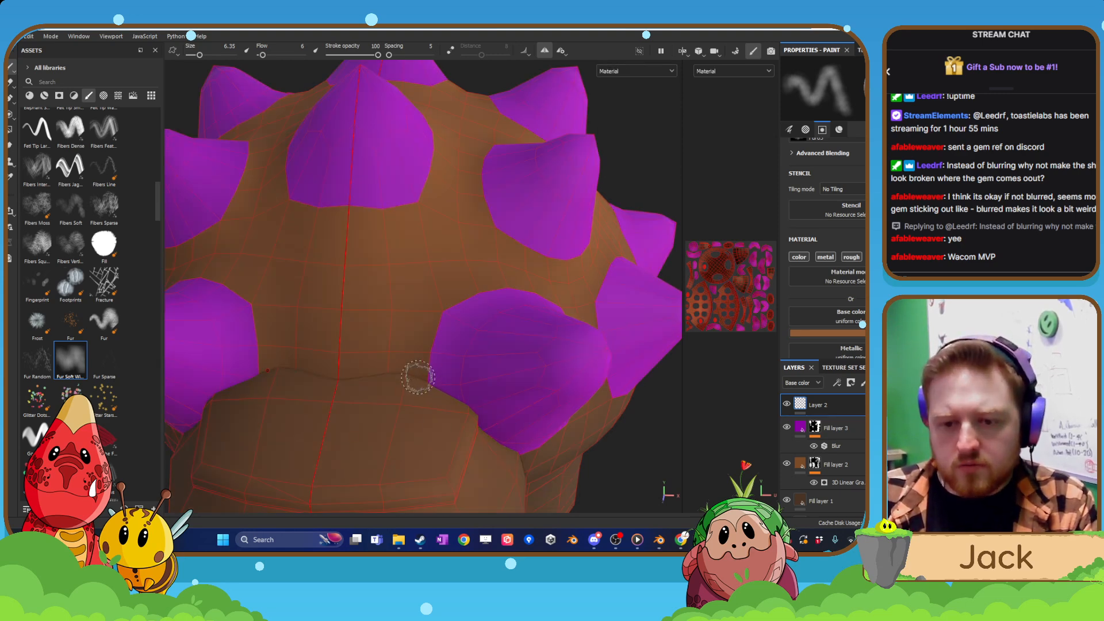
Paint a soft lighter brown rim around the base of the lowest front spike beside the head, mirrored to the other side.
{"action": "mouse_move", "coordinate": [422, 380]}
{"action": "left_mouse_down"}
{"action": "mouse_move", "coordinate": [426, 327]}
{"action": "mouse_move", "coordinate": [516, 276]}
{"action": "mouse_move", "coordinate": [424, 303]}
{"action": "mouse_move", "coordinate": [464, 263]}
{"action": "left_mouse_up"}
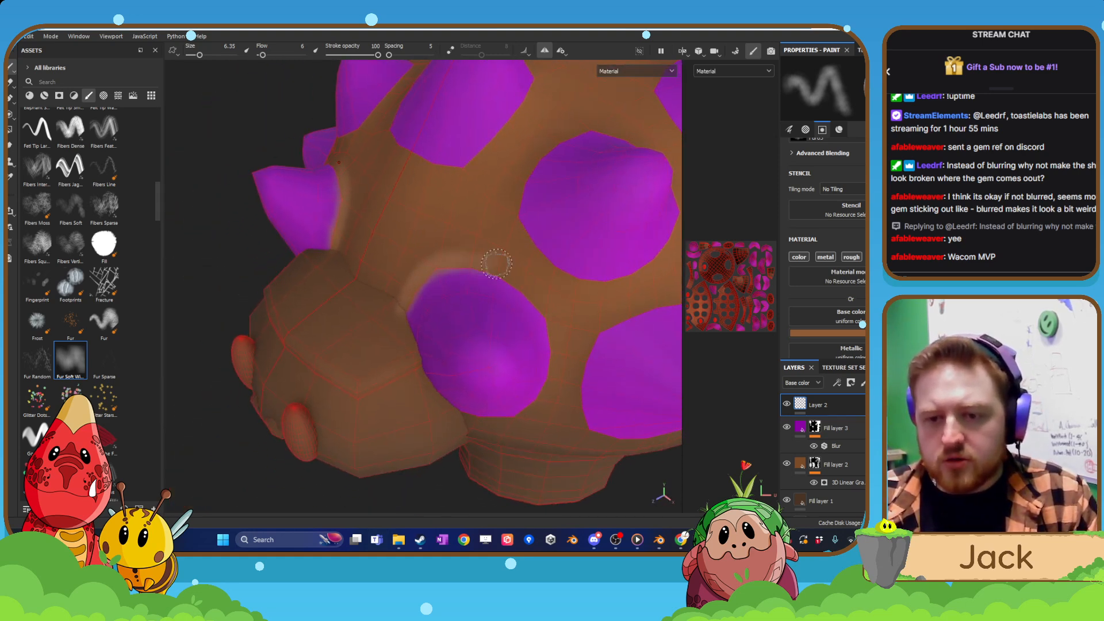
{"action": "left_click_drag", "start_coordinate": [529, 294], "coordinate": [544, 315]}
{"action": "left_click_drag", "start_coordinate": [570, 344], "coordinate": [525, 301], "text": "alt"}
{"action": "mouse_move", "coordinate": [533, 306]}
{"action": "left_mouse_down"}
{"action": "mouse_move", "coordinate": [553, 349]}
{"action": "mouse_move", "coordinate": [550, 398]}
{"action": "left_mouse_up"}
{"action": "mouse_move", "coordinate": [550, 398]}
{"action": "left_mouse_down", "text": "alt"}
{"action": "mouse_move", "coordinate": [490, 452]}
{"action": "mouse_move", "coordinate": [515, 336]}
{"action": "left_mouse_up", "text": "alt"}
{"action": "mouse_move", "coordinate": [482, 273]}
{"action": "middle_mouse_down", "text": "alt"}
{"action": "mouse_move", "coordinate": [424, 388]}
{"action": "mouse_move", "coordinate": [466, 363]}
{"action": "middle_mouse_up", "text": "alt"}
{"action": "scroll", "coordinate": [423, 389], "scroll_direction": "up", "scroll_amount": 2}
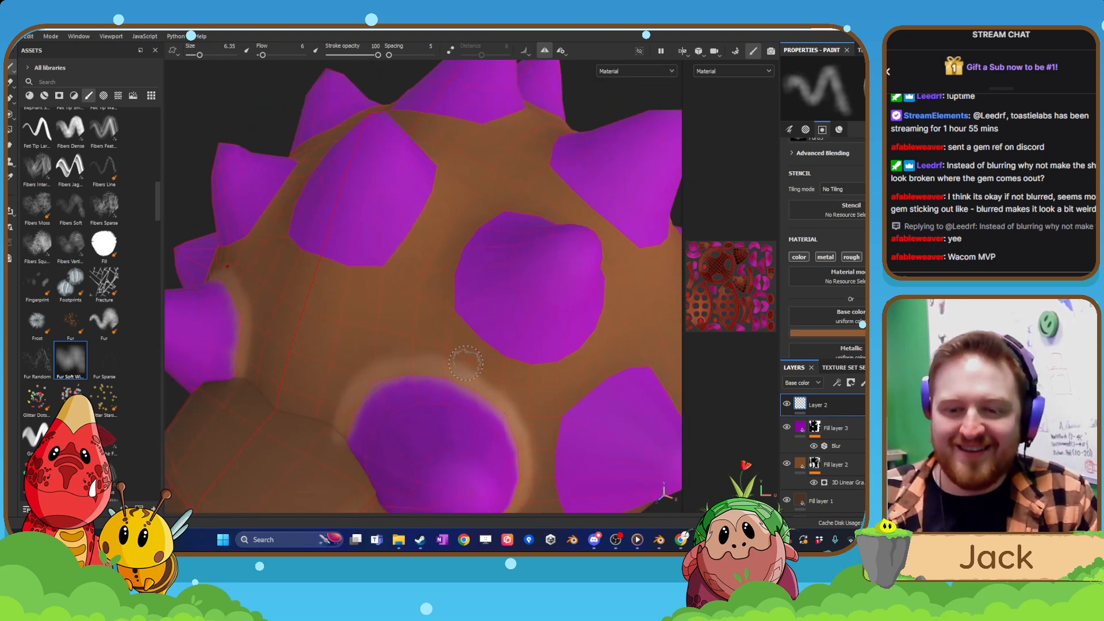
Paint the lighter brown rim all around the second-row side spike just above the lowest front spike.
{"action": "mouse_move", "coordinate": [459, 253]}
{"action": "left_mouse_down"}
{"action": "mouse_move", "coordinate": [459, 303]}
{"action": "mouse_move", "coordinate": [486, 344]}
{"action": "mouse_move", "coordinate": [502, 344]}
{"action": "mouse_move", "coordinate": [494, 329]}
{"action": "mouse_move", "coordinate": [536, 355]}
{"action": "mouse_move", "coordinate": [582, 360]}
{"action": "mouse_move", "coordinate": [610, 341]}
{"action": "left_mouse_up"}
{"action": "mouse_move", "coordinate": [612, 336]}
{"action": "left_mouse_down", "text": "alt"}
{"action": "mouse_move", "coordinate": [566, 336]}
{"action": "mouse_move", "coordinate": [585, 296]}
{"action": "left_mouse_up", "text": "alt"}
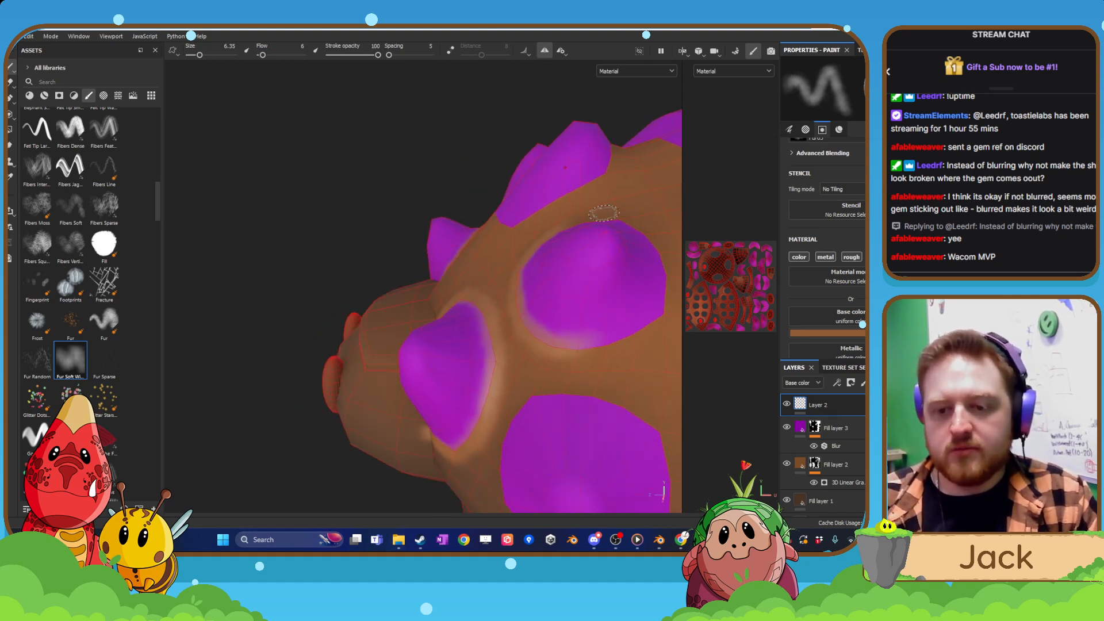
{"action": "left_click_drag", "start_coordinate": [604, 213], "coordinate": [452, 282], "text": "alt"}
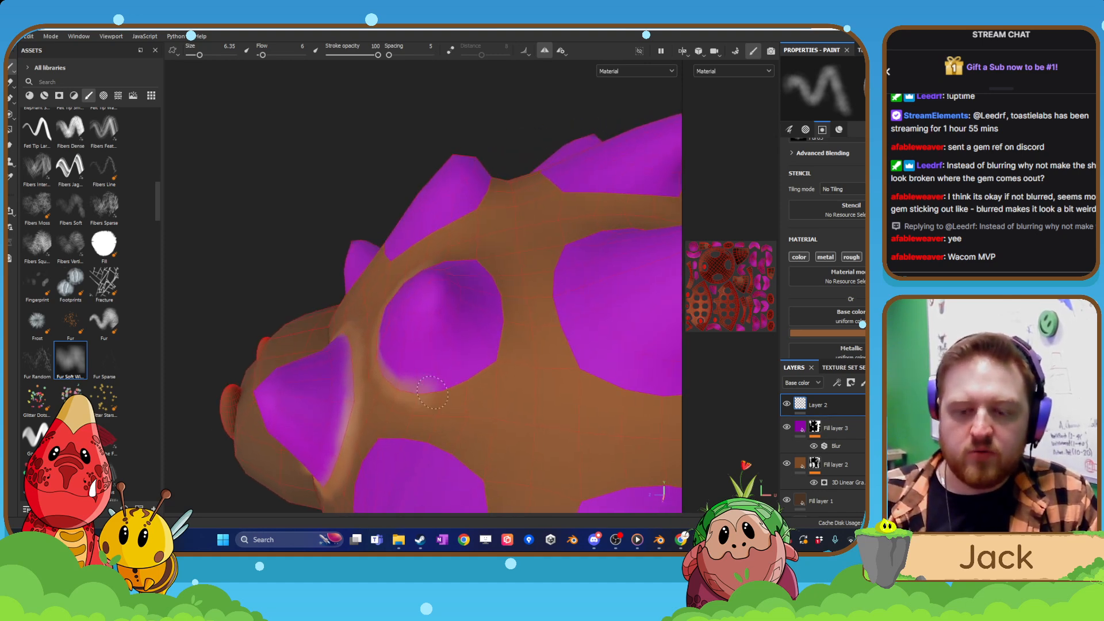
{"action": "left_click_drag", "start_coordinate": [433, 393], "coordinate": [500, 345]}
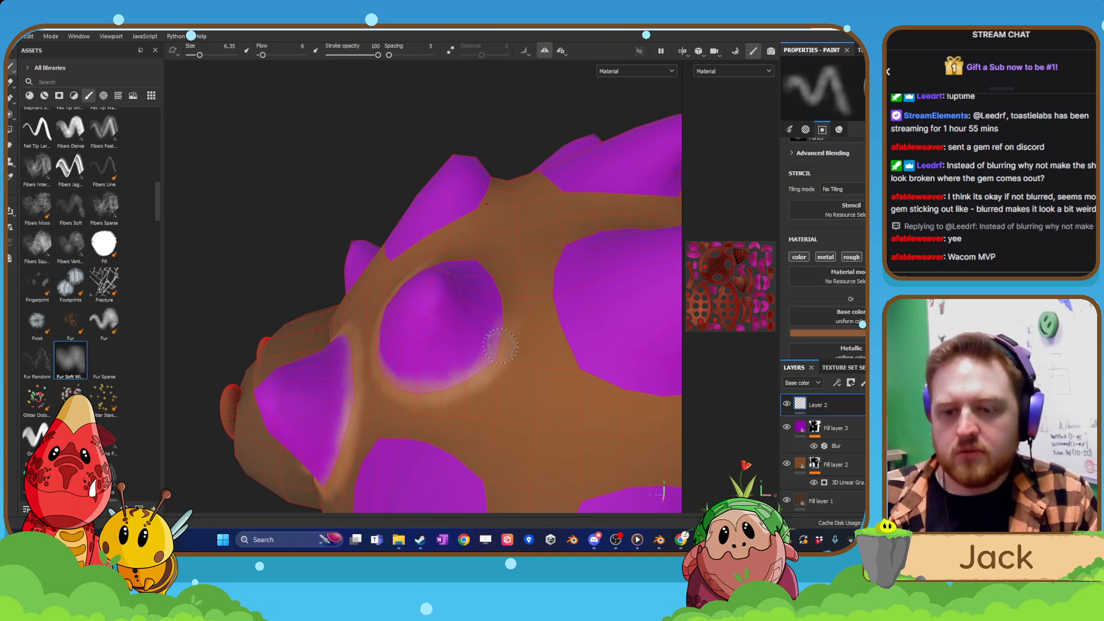
{"action": "mouse_move", "coordinate": [537, 220]}
{"action": "left_mouse_down", "text": "alt"}
{"action": "mouse_move", "coordinate": [506, 286]}
{"action": "mouse_move", "coordinate": [468, 254]}
{"action": "mouse_move", "coordinate": [434, 277]}
{"action": "mouse_move", "coordinate": [385, 278]}
{"action": "left_mouse_up", "text": "alt"}
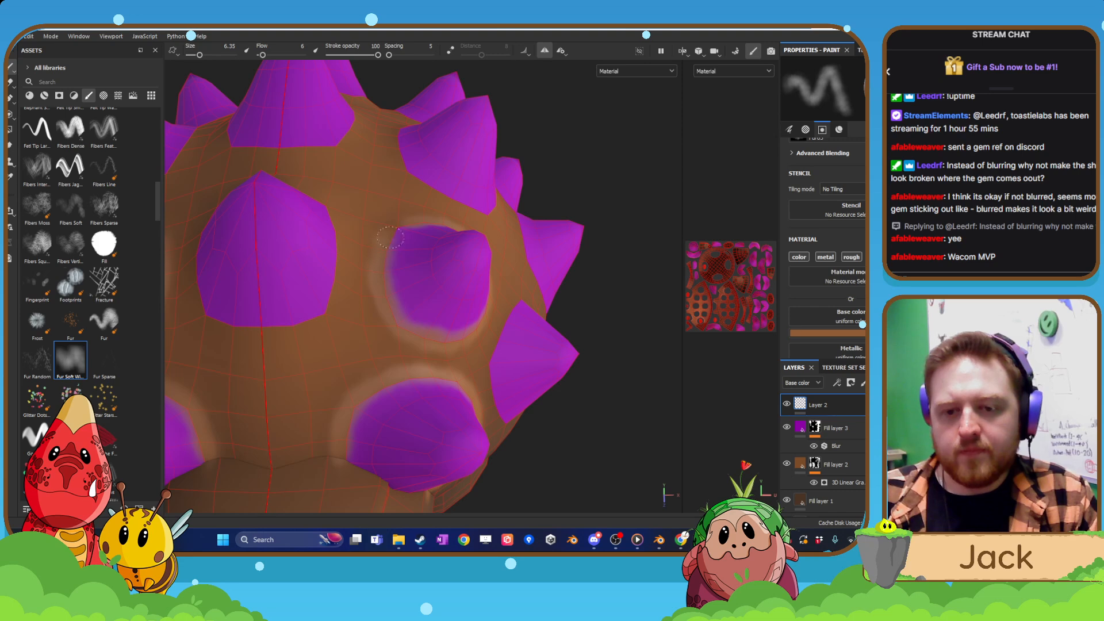
{"action": "mouse_move", "coordinate": [391, 235]}
{"action": "left_mouse_down", "text": "alt"}
{"action": "mouse_move", "coordinate": [500, 229]}
{"action": "mouse_move", "coordinate": [468, 235]}
{"action": "mouse_move", "coordinate": [494, 224]}
{"action": "left_mouse_up", "text": "alt"}
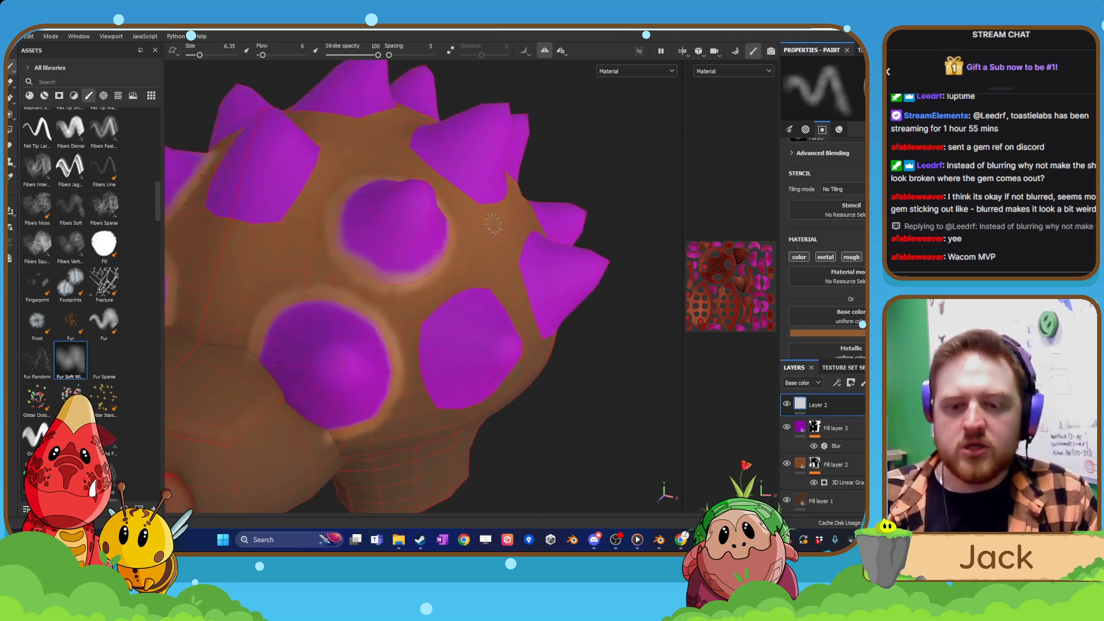
{"action": "left_click_drag", "start_coordinate": [348, 280], "coordinate": [403, 320], "text": "alt"}
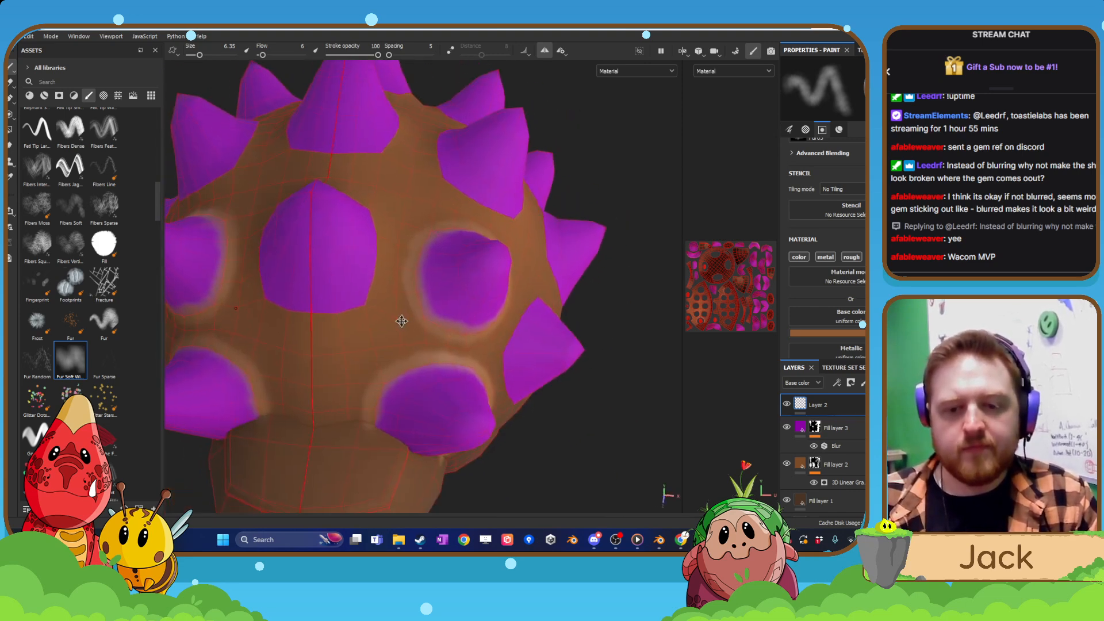
Paint the lighter brown rim around the front centre spike above the head, undoing one stray stroke.
{"action": "scroll", "coordinate": [406, 319], "scroll_direction": "up", "scroll_amount": 2}
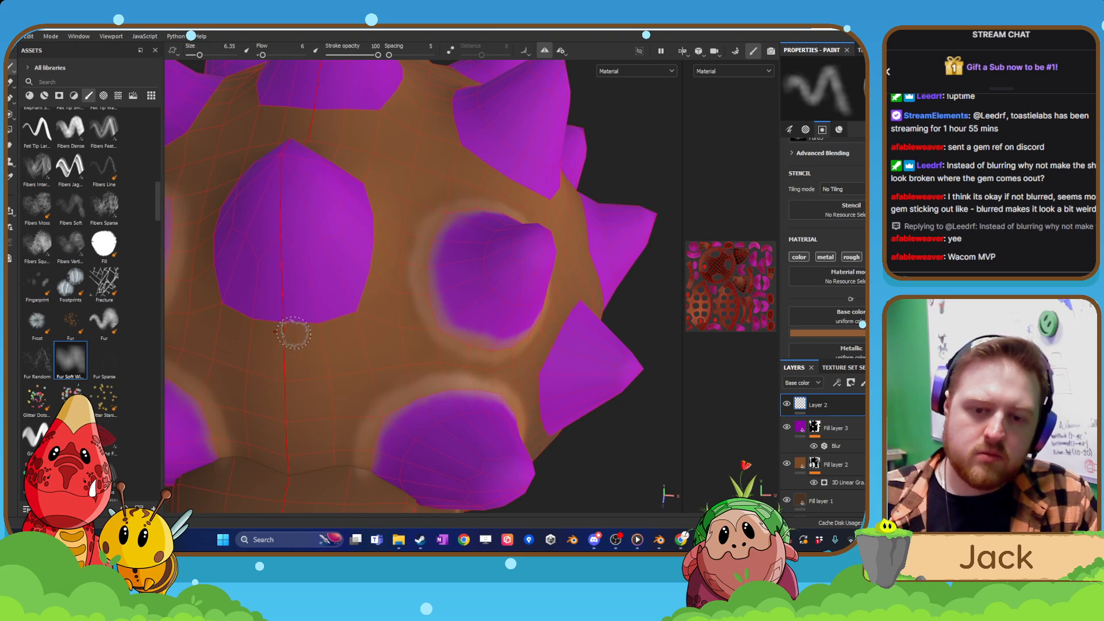
{"action": "mouse_move", "coordinate": [288, 320]}
{"action": "left_mouse_down"}
{"action": "mouse_move", "coordinate": [331, 323]}
{"action": "mouse_move", "coordinate": [356, 304]}
{"action": "mouse_move", "coordinate": [387, 190]}
{"action": "mouse_move", "coordinate": [363, 189]}
{"action": "left_mouse_up"}
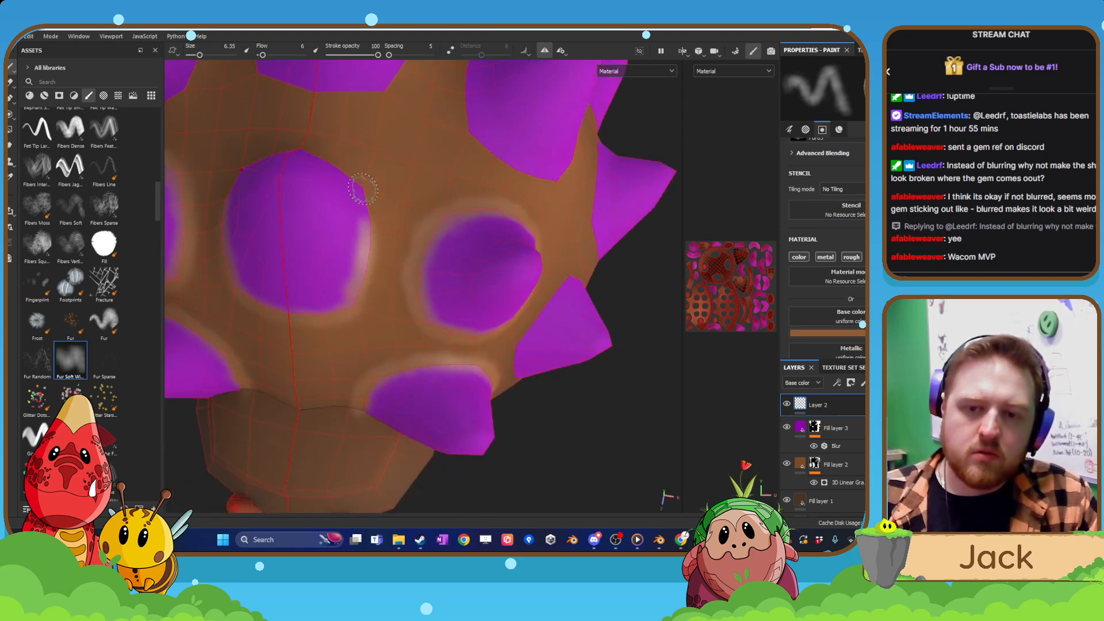
{"action": "mouse_move", "coordinate": [309, 153]}
{"action": "left_mouse_down"}
{"action": "mouse_move", "coordinate": [345, 165]}
{"action": "mouse_move", "coordinate": [381, 269]}
{"action": "left_mouse_up"}
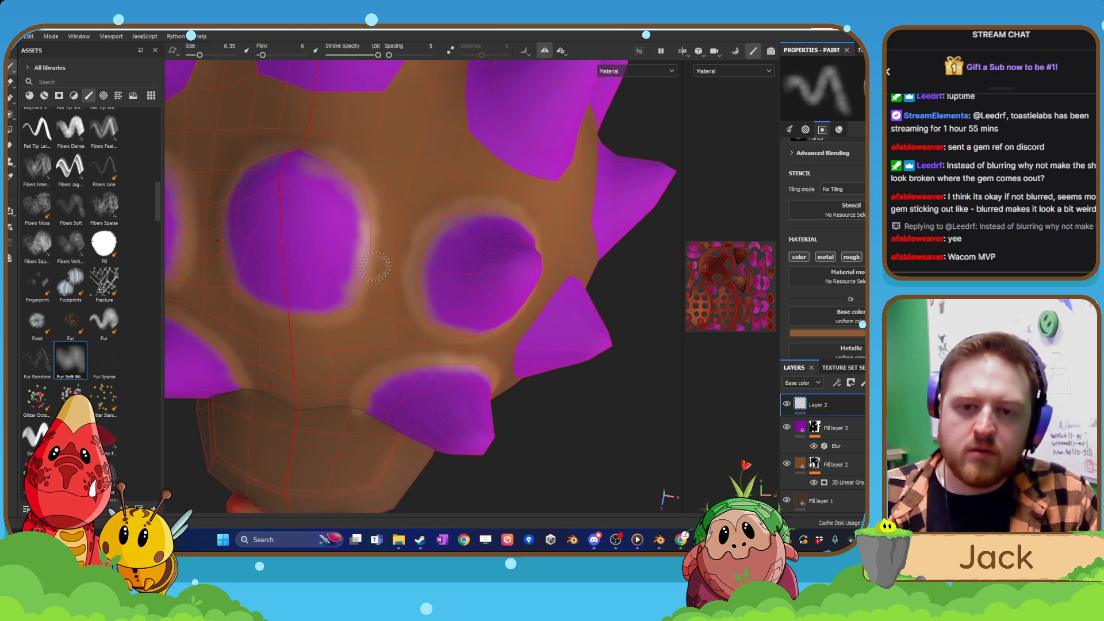
{"action": "key", "text": "ctrl+z"}
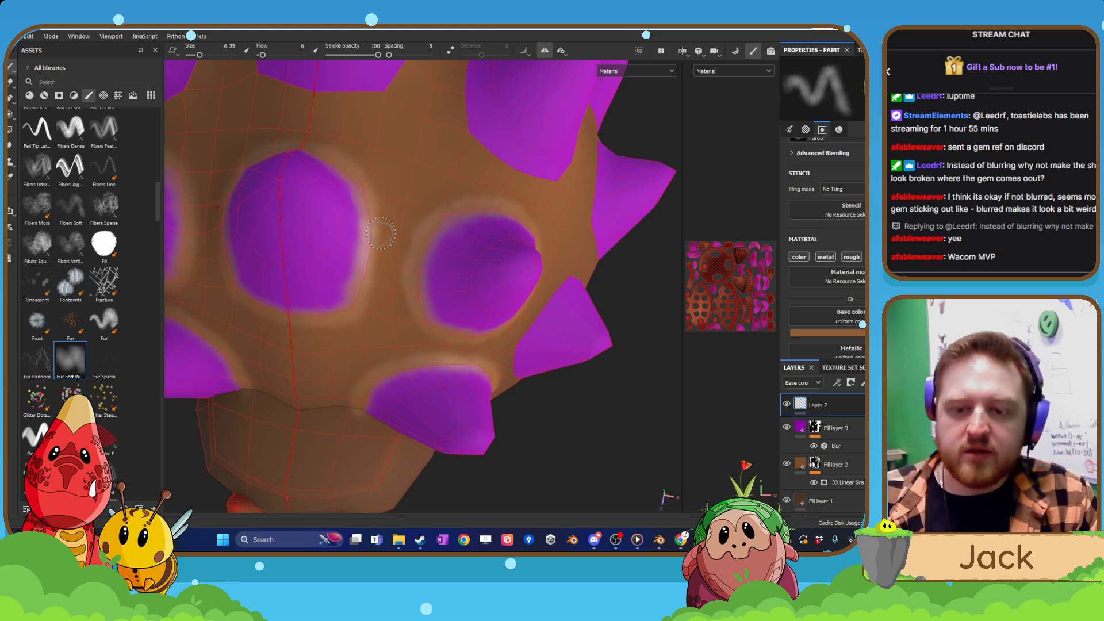
Paint the lighter brown rim around the lower-row side spike directly behind the lowest front spike.
{"action": "mouse_move", "coordinate": [508, 328]}
{"action": "left_mouse_down", "text": "alt"}
{"action": "mouse_move", "coordinate": [483, 246]}
{"action": "mouse_move", "coordinate": [466, 249]}
{"action": "left_mouse_up", "text": "alt"}
{"action": "scroll", "coordinate": [468, 240], "scroll_direction": "up", "scroll_amount": 5}
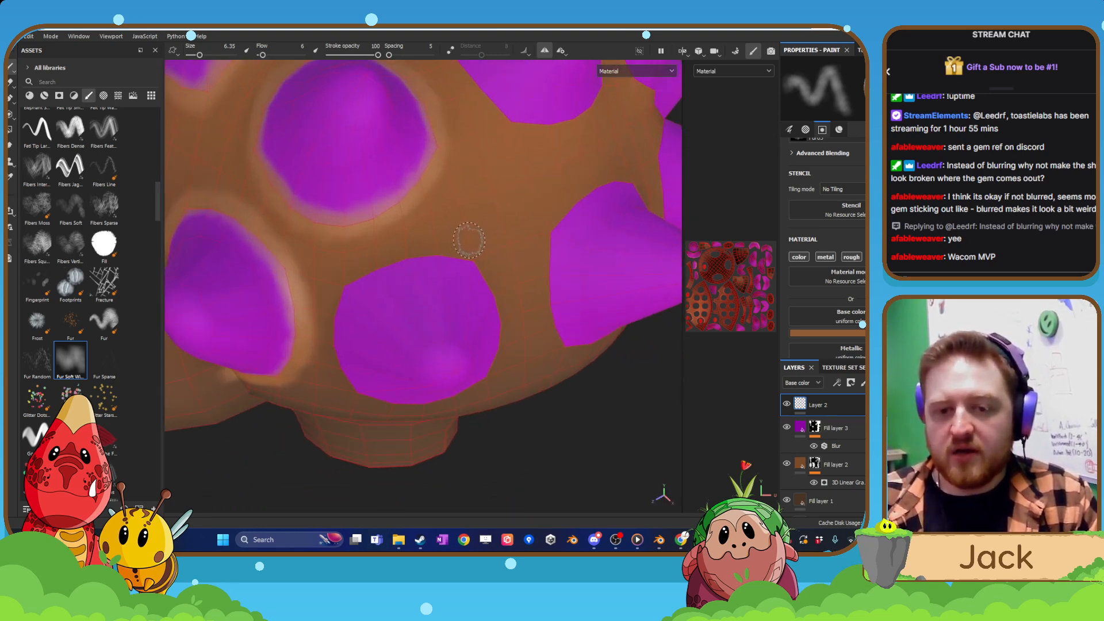
{"action": "mouse_move", "coordinate": [314, 298]}
{"action": "left_mouse_down"}
{"action": "mouse_move", "coordinate": [454, 259]}
{"action": "mouse_move", "coordinate": [472, 269]}
{"action": "mouse_move", "coordinate": [490, 317]}
{"action": "mouse_move", "coordinate": [481, 365]}
{"action": "mouse_move", "coordinate": [480, 352]}
{"action": "left_mouse_up"}
{"action": "left_click_drag", "start_coordinate": [482, 346], "coordinate": [499, 265], "text": "alt"}
{"action": "mouse_move", "coordinate": [485, 391]}
{"action": "left_mouse_down"}
{"action": "mouse_move", "coordinate": [436, 419]}
{"action": "mouse_move", "coordinate": [301, 431]}
{"action": "mouse_move", "coordinate": [431, 425]}
{"action": "mouse_move", "coordinate": [440, 402]}
{"action": "left_mouse_up"}
{"action": "mouse_move", "coordinate": [305, 362]}
{"action": "left_mouse_down", "text": "alt"}
{"action": "mouse_move", "coordinate": [256, 295]}
{"action": "mouse_move", "coordinate": [282, 397]}
{"action": "mouse_move", "coordinate": [270, 357]}
{"action": "mouse_move", "coordinate": [265, 371]}
{"action": "left_mouse_up", "text": "alt"}
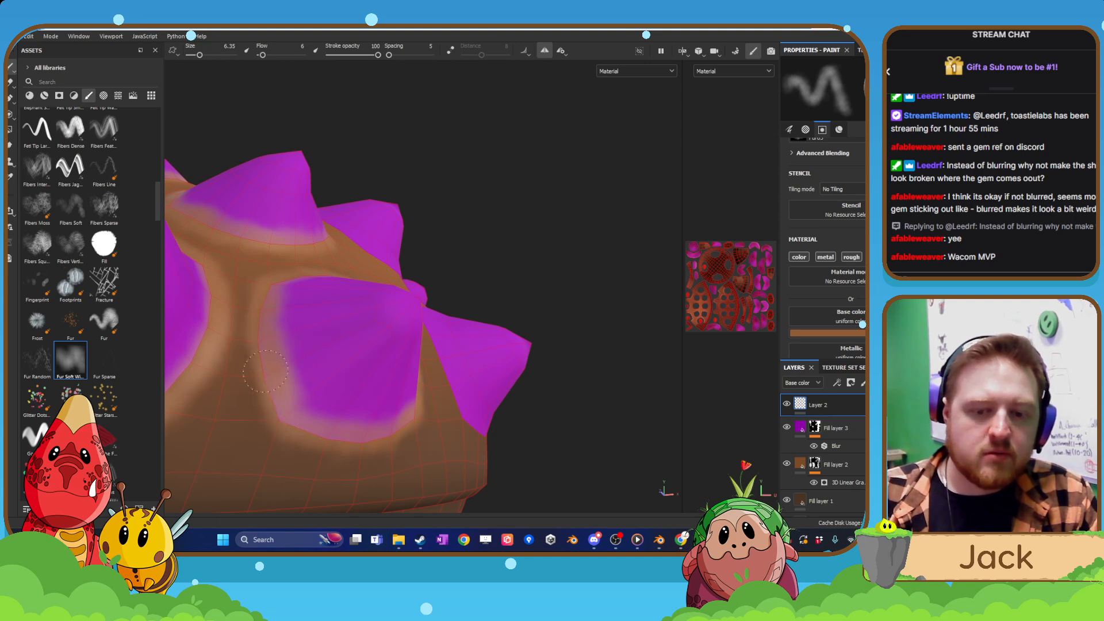
{"action": "left_click_drag", "start_coordinate": [463, 272], "coordinate": [420, 373], "text": "alt"}
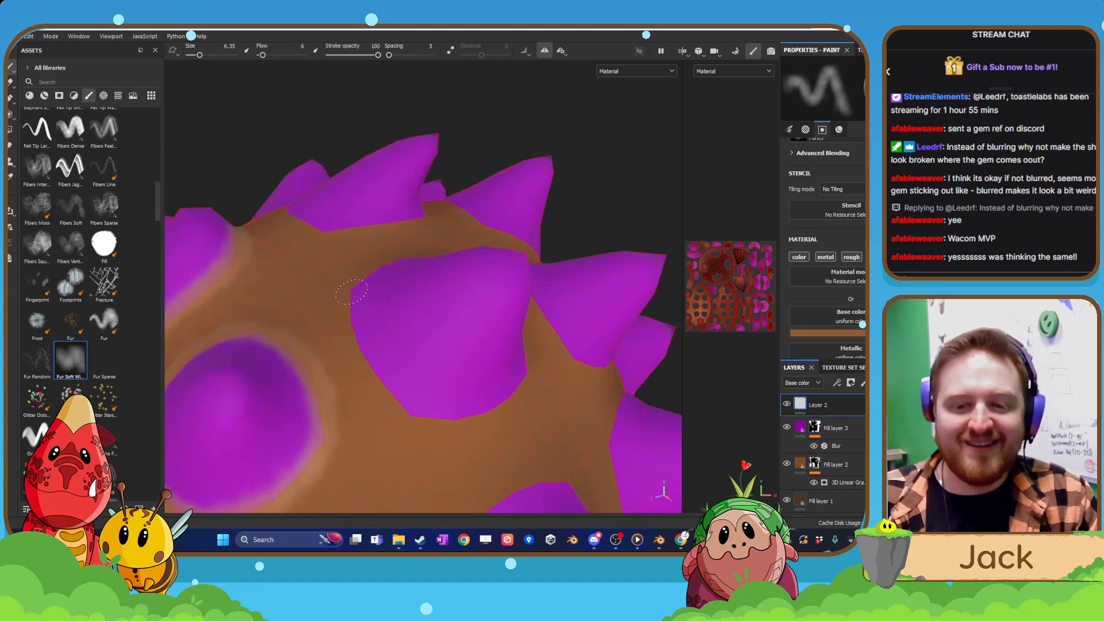
Paint the lighter brown rim around the upper side spike behind the finished second-row spike.
{"action": "mouse_move", "coordinate": [351, 292]}
{"action": "left_mouse_down"}
{"action": "mouse_move", "coordinate": [349, 328]}
{"action": "mouse_move", "coordinate": [385, 380]}
{"action": "mouse_move", "coordinate": [374, 375]}
{"action": "mouse_move", "coordinate": [401, 391]}
{"action": "left_mouse_up"}
{"action": "mouse_move", "coordinate": [391, 373]}
{"action": "left_mouse_down", "text": "alt"}
{"action": "mouse_move", "coordinate": [409, 378]}
{"action": "mouse_move", "coordinate": [444, 423]}
{"action": "mouse_move", "coordinate": [504, 425]}
{"action": "mouse_move", "coordinate": [569, 388]}
{"action": "left_mouse_up", "text": "alt"}
{"action": "mouse_move", "coordinate": [570, 388]}
{"action": "left_mouse_down", "text": "alt"}
{"action": "mouse_move", "coordinate": [525, 394]}
{"action": "mouse_move", "coordinate": [521, 409]}
{"action": "mouse_move", "coordinate": [559, 375]}
{"action": "mouse_move", "coordinate": [603, 286]}
{"action": "mouse_move", "coordinate": [574, 346]}
{"action": "left_mouse_up", "text": "alt"}
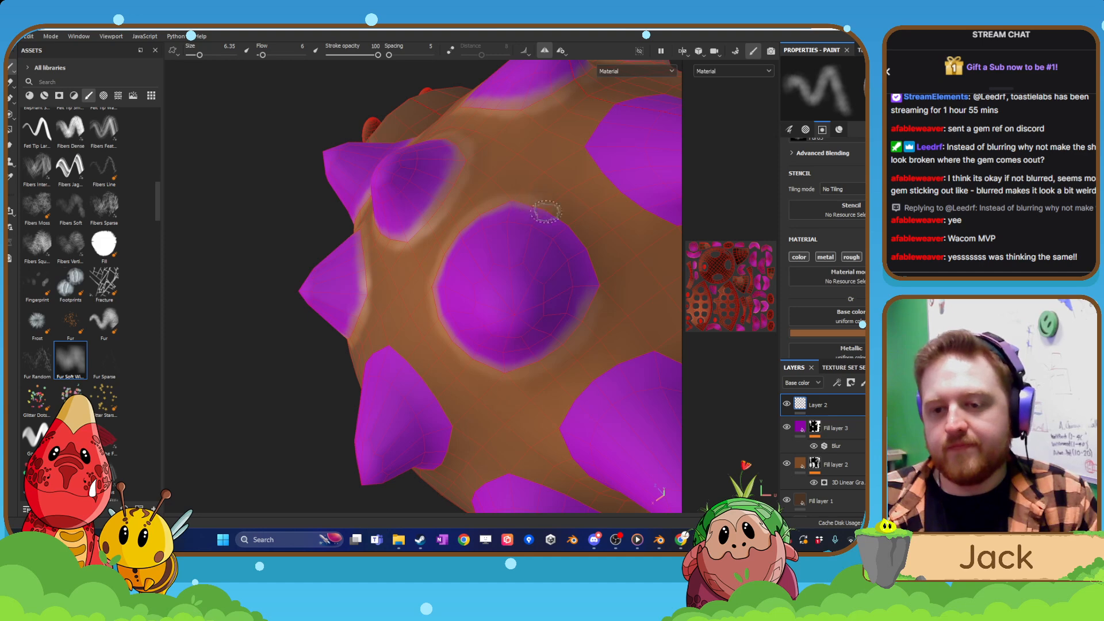
{"action": "left_click_drag", "start_coordinate": [573, 230], "coordinate": [589, 260]}
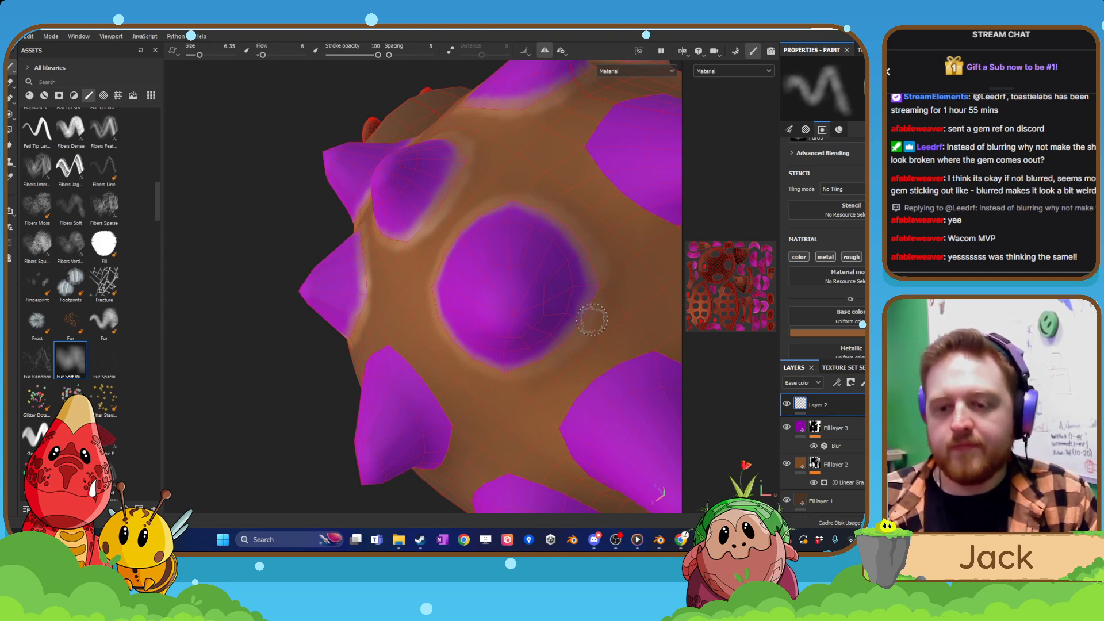
{"action": "left_click_drag", "start_coordinate": [592, 320], "coordinate": [558, 291], "text": "alt"}
{"action": "middle_click_drag", "start_coordinate": [558, 291], "coordinate": [520, 257], "text": "alt"}
{"action": "right_click_drag", "start_coordinate": [520, 257], "coordinate": [550, 267], "text": "alt"}
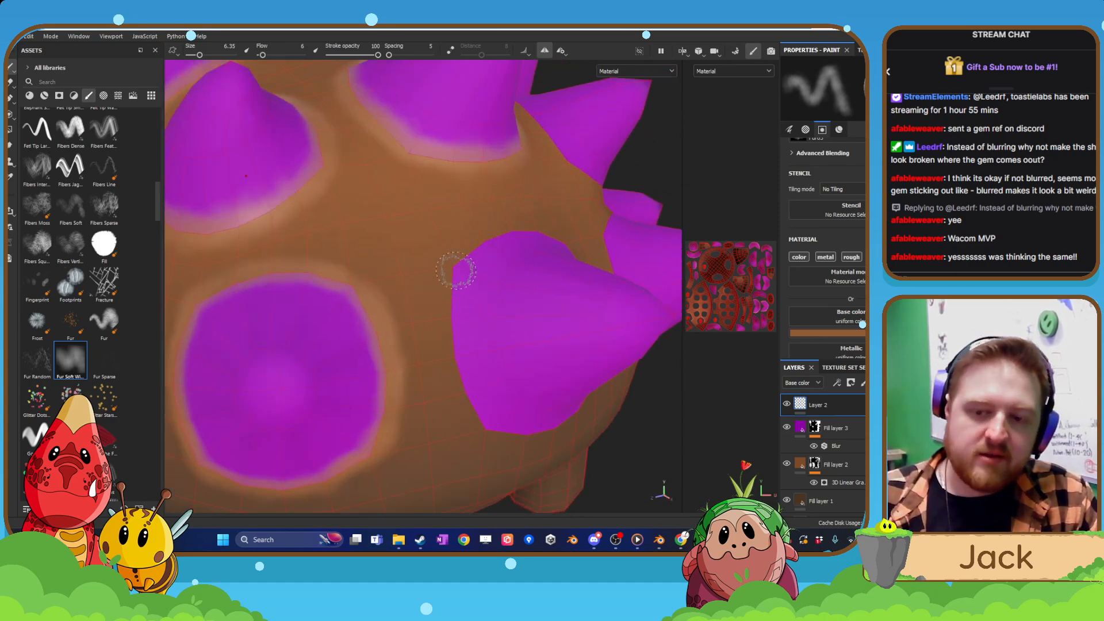
Paint the lighter brown rim around the next lower-row spike on the middle of the shell's side.
{"action": "mouse_move", "coordinate": [457, 275]}
{"action": "left_mouse_down"}
{"action": "mouse_move", "coordinate": [447, 316]}
{"action": "mouse_move", "coordinate": [461, 368]}
{"action": "mouse_move", "coordinate": [491, 413]}
{"action": "mouse_move", "coordinate": [454, 296]}
{"action": "mouse_move", "coordinate": [466, 250]}
{"action": "left_mouse_up"}
{"action": "mouse_move", "coordinate": [550, 210]}
{"action": "left_mouse_down", "text": "alt"}
{"action": "mouse_move", "coordinate": [575, 222]}
{"action": "mouse_move", "coordinate": [549, 194]}
{"action": "left_mouse_up", "text": "alt"}
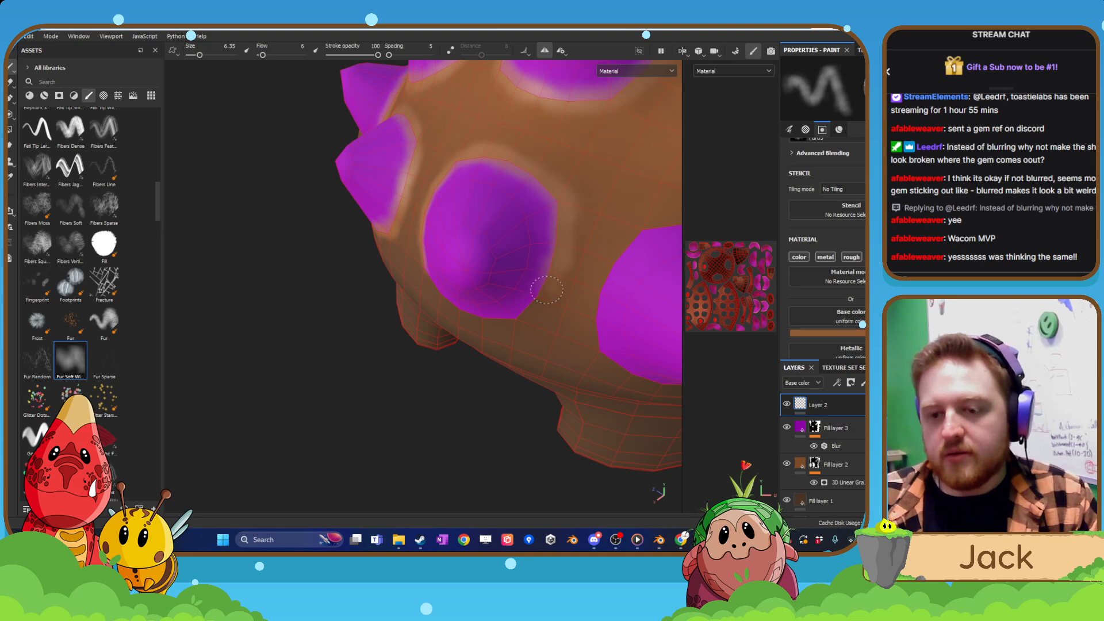
{"action": "mouse_move", "coordinate": [529, 312]}
{"action": "left_mouse_down", "text": "alt"}
{"action": "mouse_move", "coordinate": [538, 278]}
{"action": "mouse_move", "coordinate": [413, 311]}
{"action": "mouse_move", "coordinate": [418, 323]}
{"action": "mouse_move", "coordinate": [410, 304]}
{"action": "left_mouse_up", "text": "alt"}
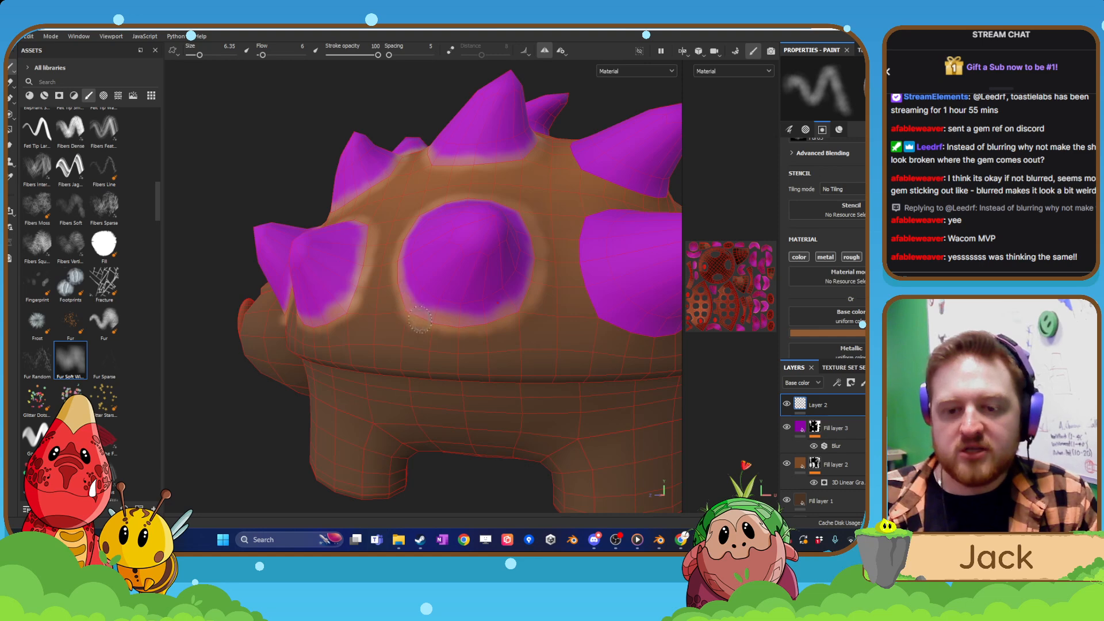
{"action": "mouse_move", "coordinate": [545, 345]}
{"action": "left_mouse_down", "text": "alt"}
{"action": "mouse_move", "coordinate": [474, 311]}
{"action": "mouse_move", "coordinate": [434, 313]}
{"action": "mouse_move", "coordinate": [425, 297]}
{"action": "mouse_move", "coordinate": [433, 221]}
{"action": "mouse_move", "coordinate": [448, 346]}
{"action": "left_mouse_up", "text": "alt"}
Continue the lighter brown rim around the following lower-row side spike toward the rear of the shell.
{"action": "scroll", "coordinate": [474, 311], "scroll_direction": "up", "scroll_amount": 2}
{"action": "left_click_drag", "start_coordinate": [463, 345], "coordinate": [436, 302], "text": "alt"}
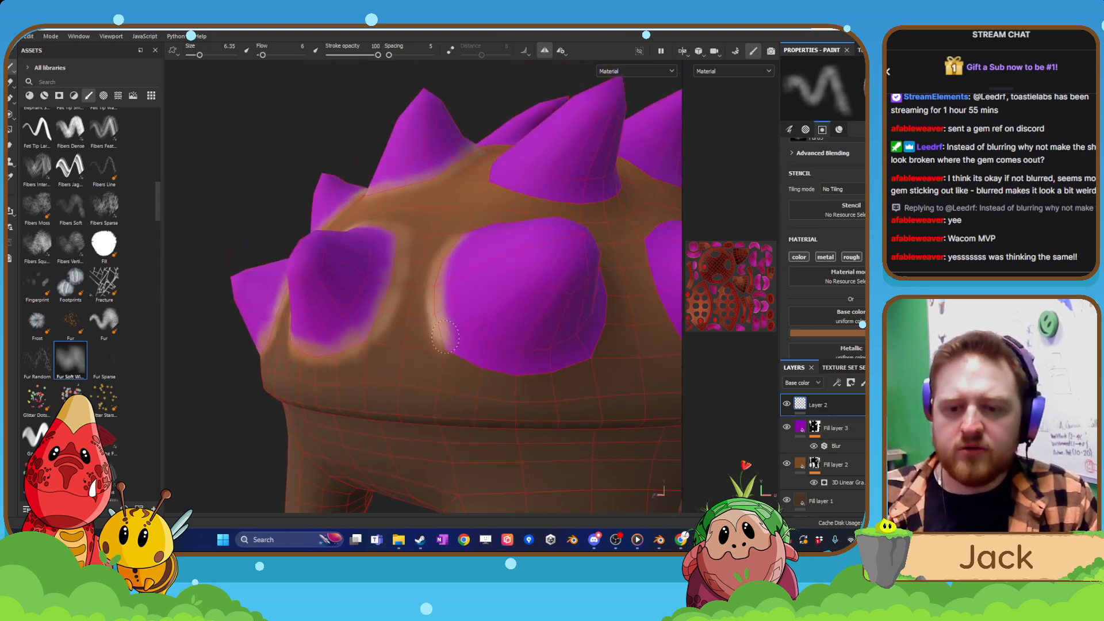
{"action": "mouse_move", "coordinate": [452, 352]}
{"action": "left_mouse_down"}
{"action": "mouse_move", "coordinate": [527, 373]}
{"action": "mouse_move", "coordinate": [570, 365]}
{"action": "mouse_move", "coordinate": [608, 336]}
{"action": "mouse_move", "coordinate": [581, 360]}
{"action": "left_mouse_up"}
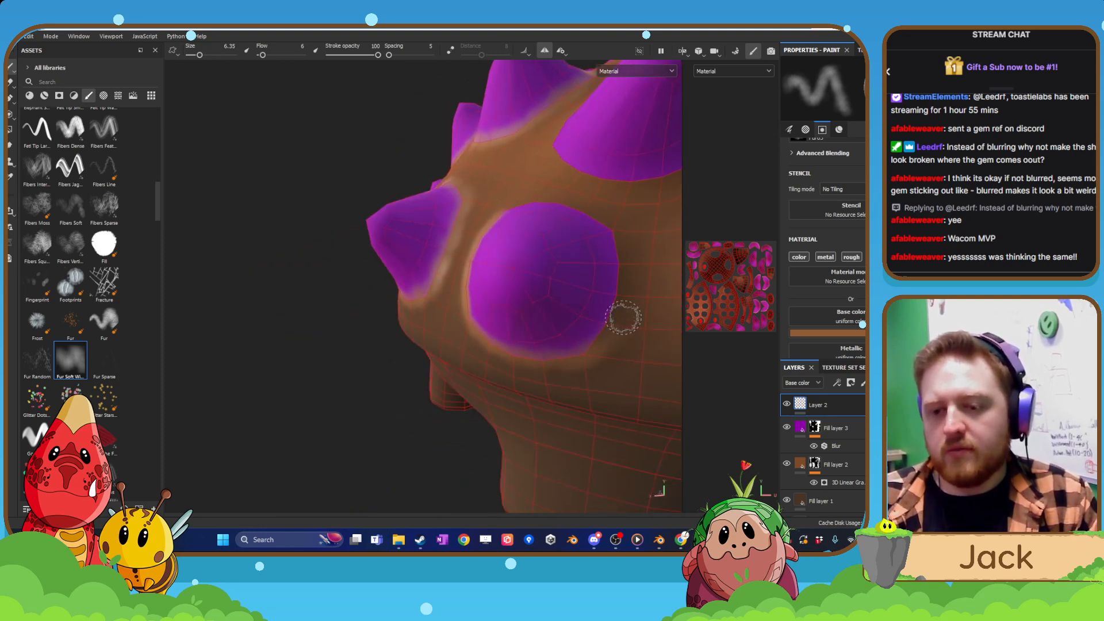
{"action": "mouse_move", "coordinate": [586, 354]}
{"action": "left_mouse_down"}
{"action": "mouse_move", "coordinate": [614, 311]}
{"action": "mouse_move", "coordinate": [618, 269]}
{"action": "left_mouse_up"}
{"action": "left_click_drag", "start_coordinate": [609, 230], "coordinate": [581, 264], "text": "alt"}
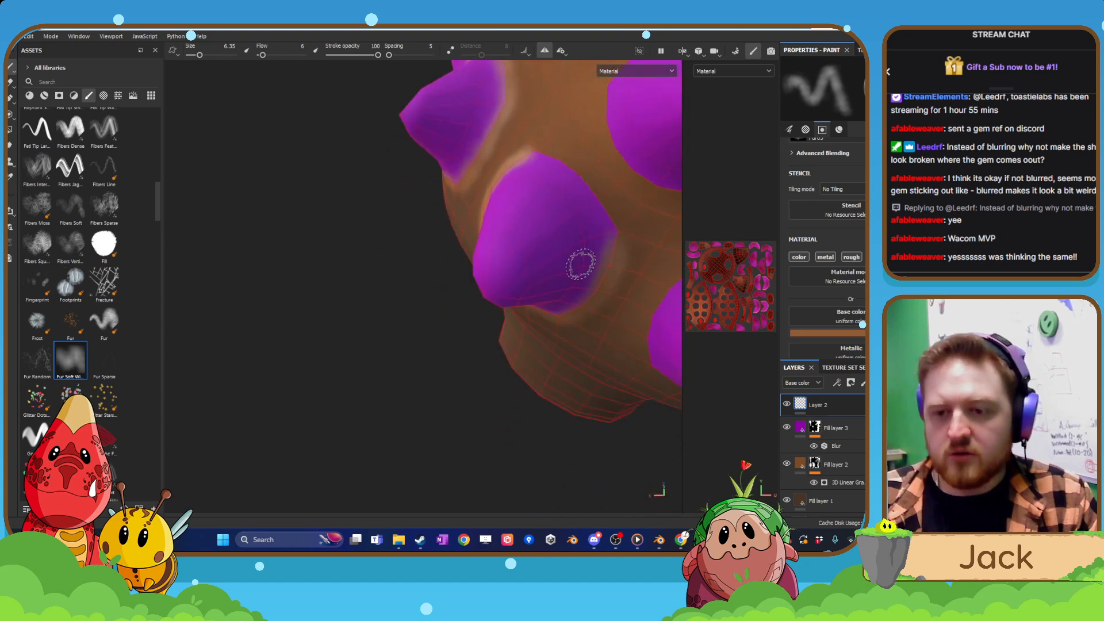
{"action": "left_click_drag", "start_coordinate": [547, 155], "coordinate": [589, 187]}
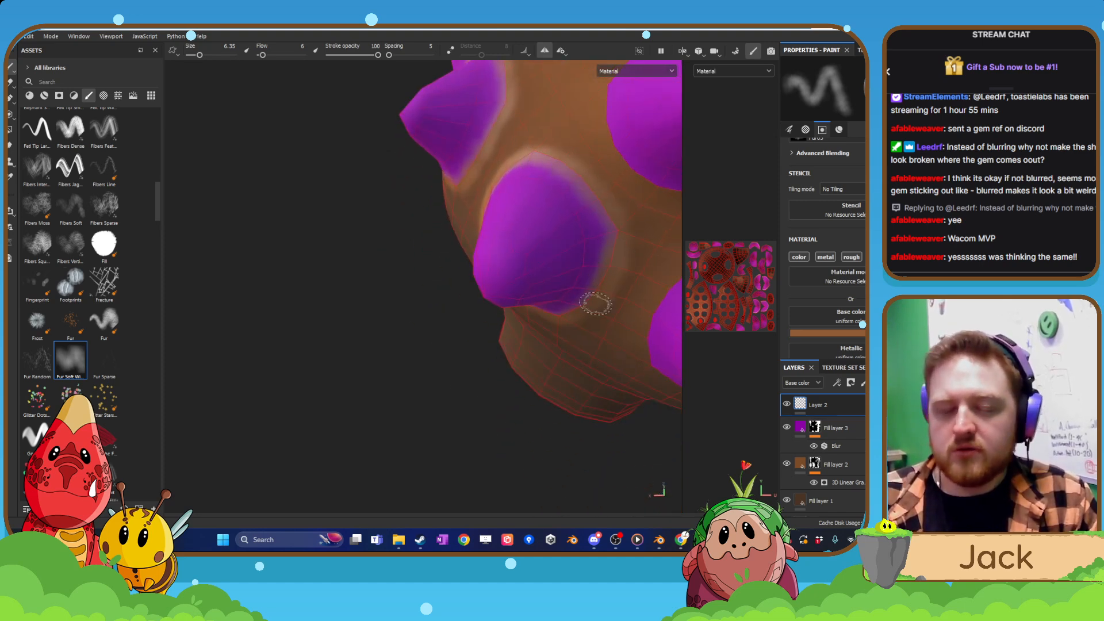
{"action": "scroll", "coordinate": [595, 304], "scroll_direction": "down", "scroll_amount": 3}
Paint the lighter brown rim around the lower rear spike beside the shell's centreline, including its underside.
{"action": "mouse_move", "coordinate": [572, 274]}
{"action": "left_mouse_down", "text": "alt"}
{"action": "mouse_move", "coordinate": [499, 271]}
{"action": "mouse_move", "coordinate": [498, 242]}
{"action": "left_mouse_up", "text": "alt"}
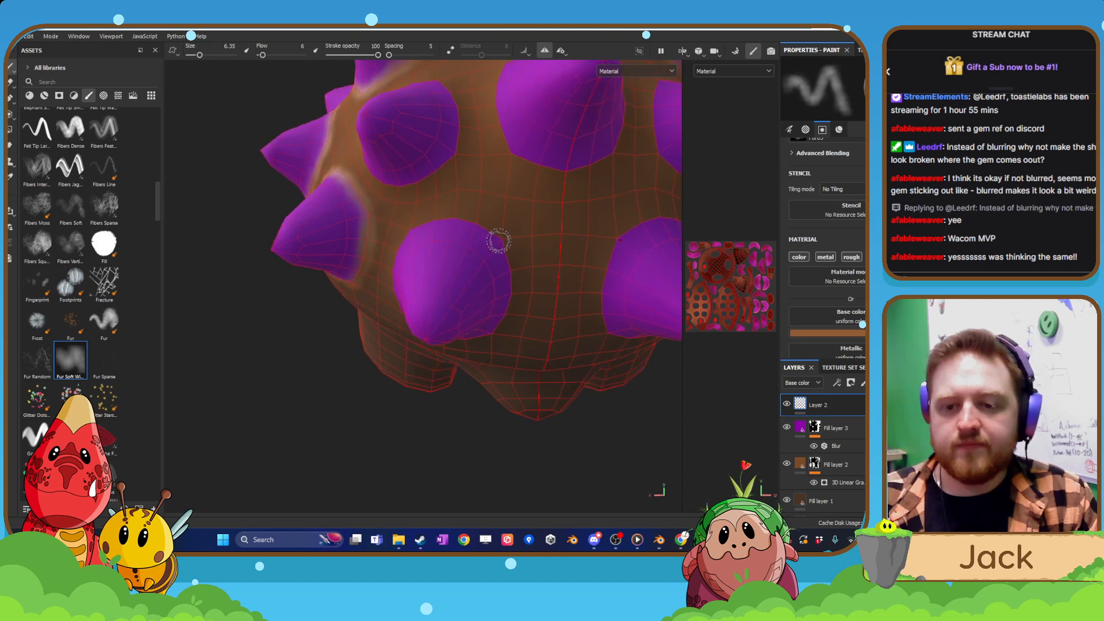
{"action": "scroll", "coordinate": [503, 240], "scroll_direction": "up", "scroll_amount": 2}
{"action": "mouse_move", "coordinate": [439, 212]}
{"action": "left_mouse_down"}
{"action": "mouse_move", "coordinate": [489, 227]}
{"action": "mouse_move", "coordinate": [514, 284]}
{"action": "left_mouse_up"}
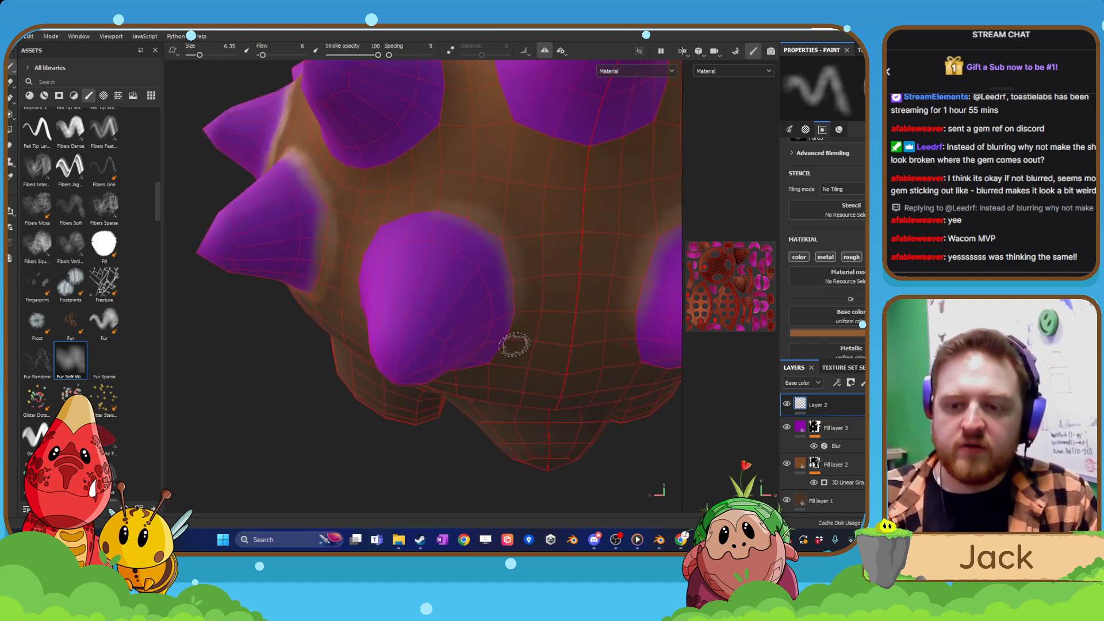
{"action": "mouse_move", "coordinate": [513, 389]}
{"action": "left_mouse_down", "text": "alt"}
{"action": "mouse_move", "coordinate": [505, 350]}
{"action": "mouse_move", "coordinate": [480, 370]}
{"action": "mouse_move", "coordinate": [505, 345]}
{"action": "mouse_move", "coordinate": [489, 373]}
{"action": "left_mouse_up", "text": "alt"}
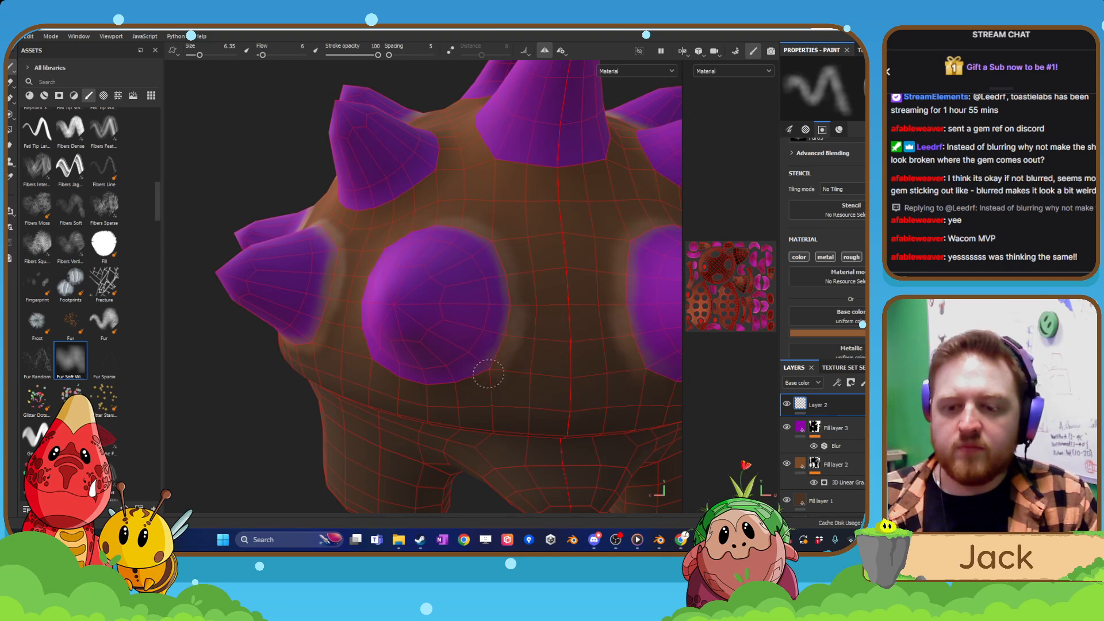
{"action": "mouse_move", "coordinate": [412, 384]}
{"action": "left_mouse_down", "text": "alt"}
{"action": "mouse_move", "coordinate": [429, 360]}
{"action": "mouse_move", "coordinate": [314, 265]}
{"action": "mouse_move", "coordinate": [335, 343]}
{"action": "left_mouse_up", "text": "alt"}
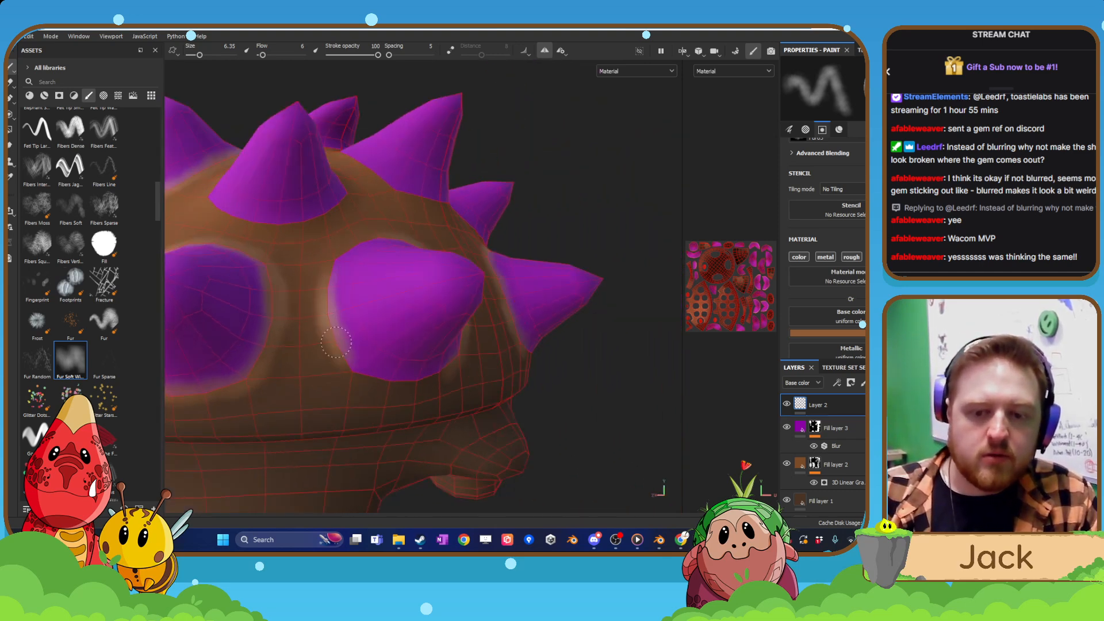
{"action": "left_click_drag", "start_coordinate": [398, 359], "coordinate": [370, 365], "text": "alt"}
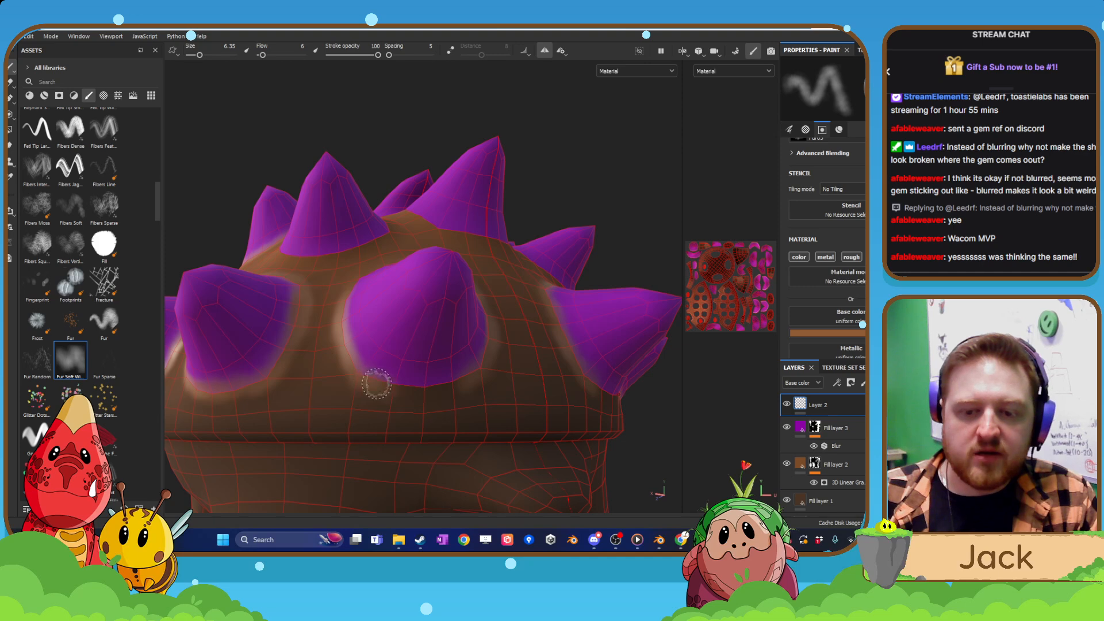
{"action": "mouse_move", "coordinate": [455, 376]}
{"action": "left_mouse_down", "text": "alt"}
{"action": "mouse_move", "coordinate": [387, 279]}
{"action": "mouse_move", "coordinate": [374, 301]}
{"action": "left_mouse_up", "text": "alt"}
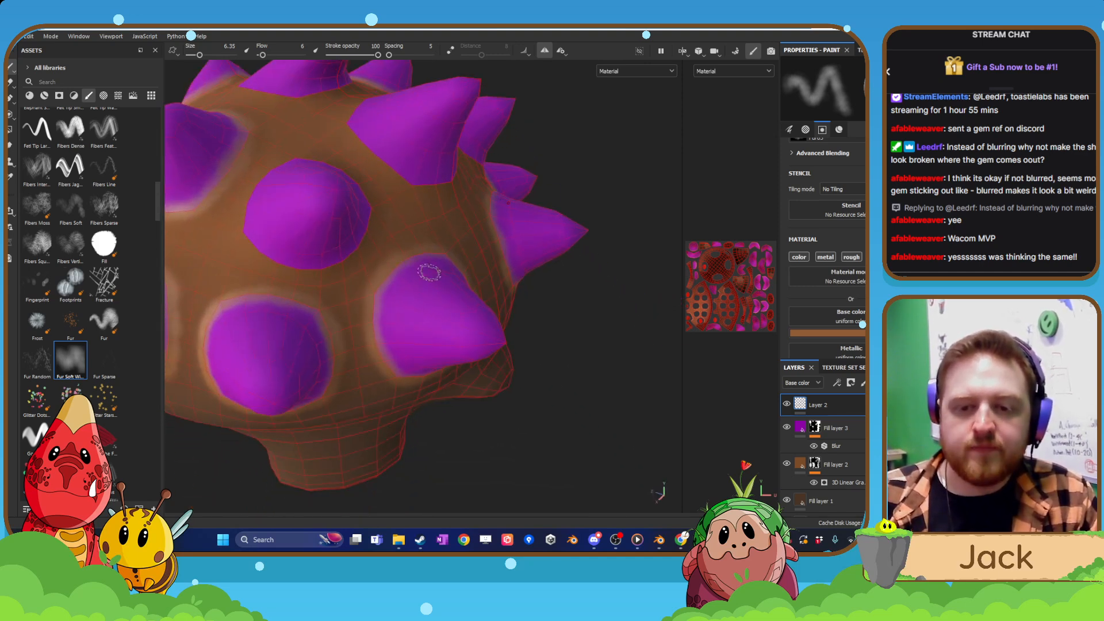
Paint lighter brown rims around the bases of the upper spikes at the rear of the shell.
{"action": "left_click_drag", "start_coordinate": [409, 340], "coordinate": [382, 328], "text": "alt"}
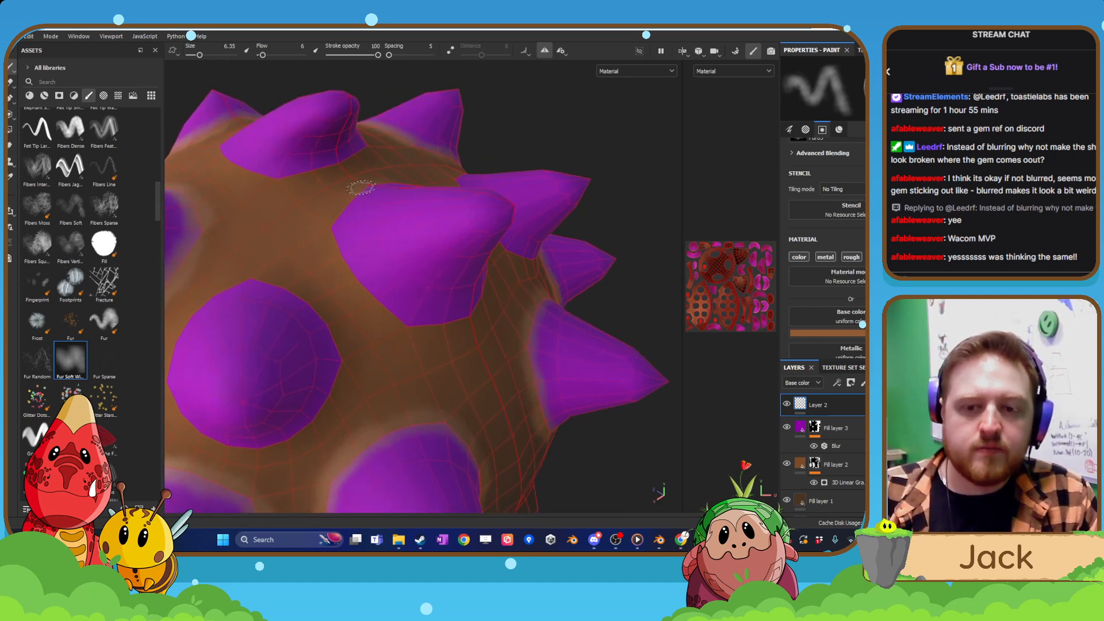
{"action": "left_click_drag", "start_coordinate": [329, 229], "coordinate": [401, 326]}
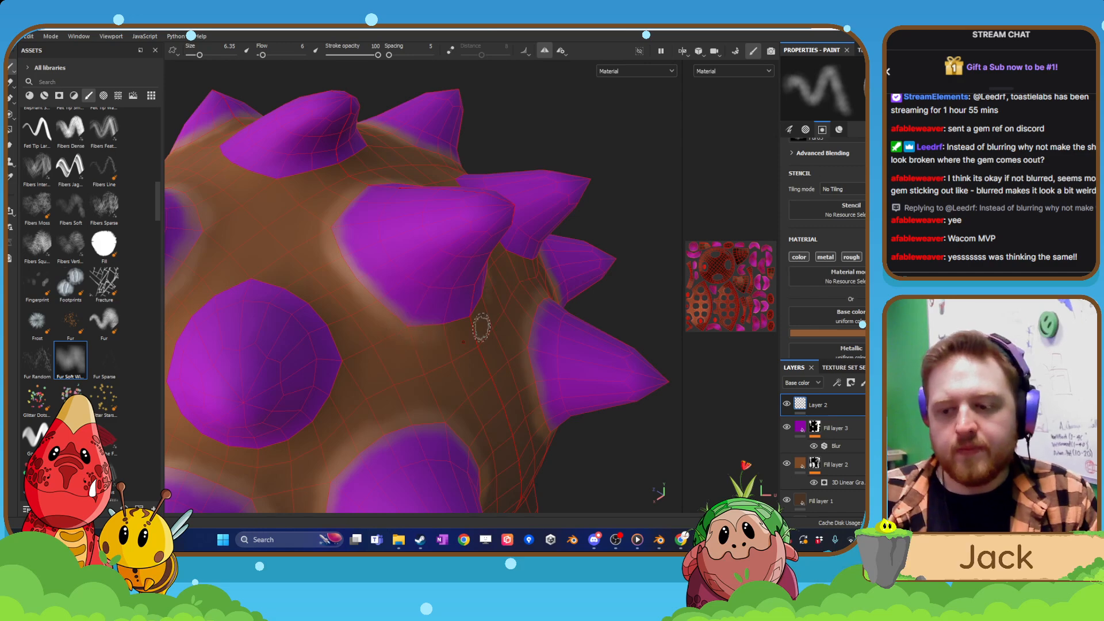
{"action": "mouse_move", "coordinate": [482, 329]}
{"action": "left_mouse_down", "text": "alt"}
{"action": "mouse_move", "coordinate": [443, 323]}
{"action": "mouse_move", "coordinate": [348, 93]}
{"action": "left_mouse_up", "text": "alt"}
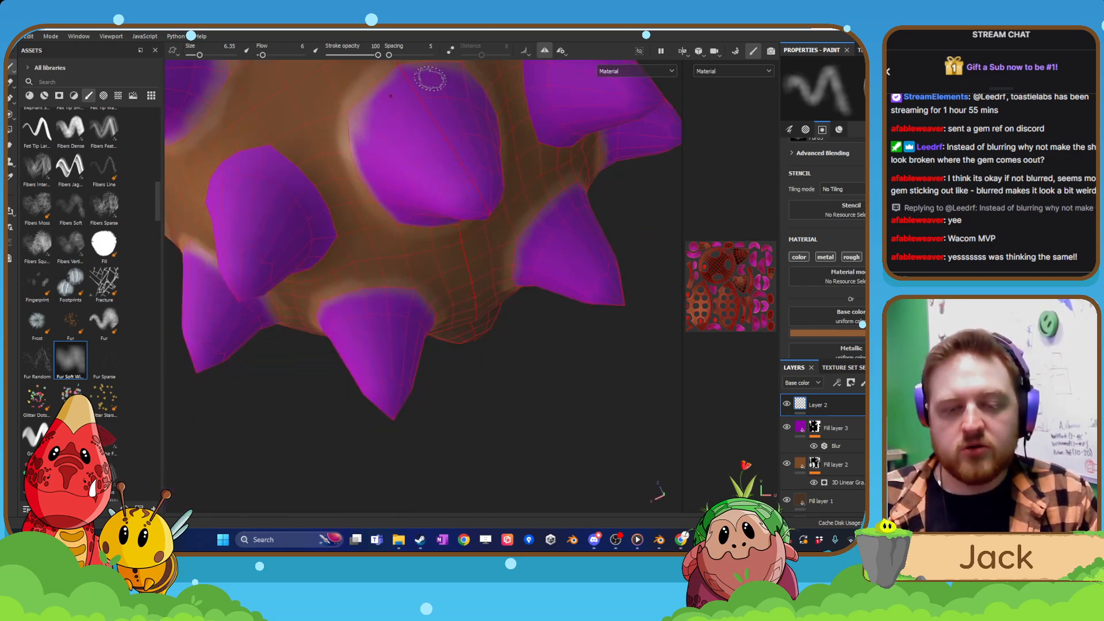
{"action": "middle_click_drag", "start_coordinate": [422, 238], "coordinate": [420, 374], "text": "alt"}
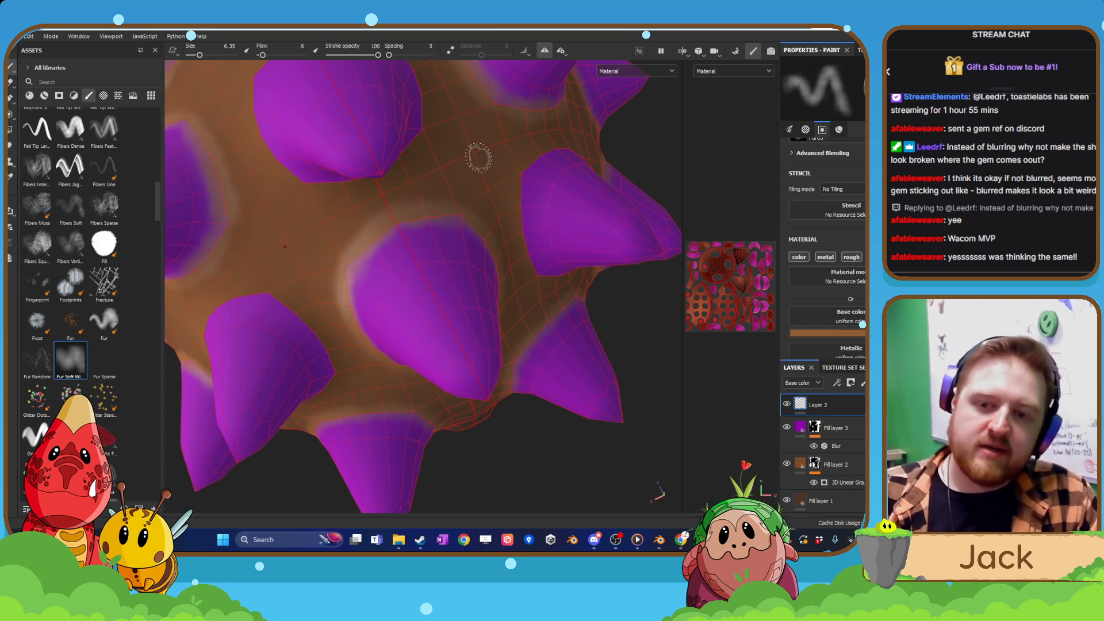
{"action": "left_click_drag", "start_coordinate": [517, 196], "coordinate": [475, 161], "text": "alt"}
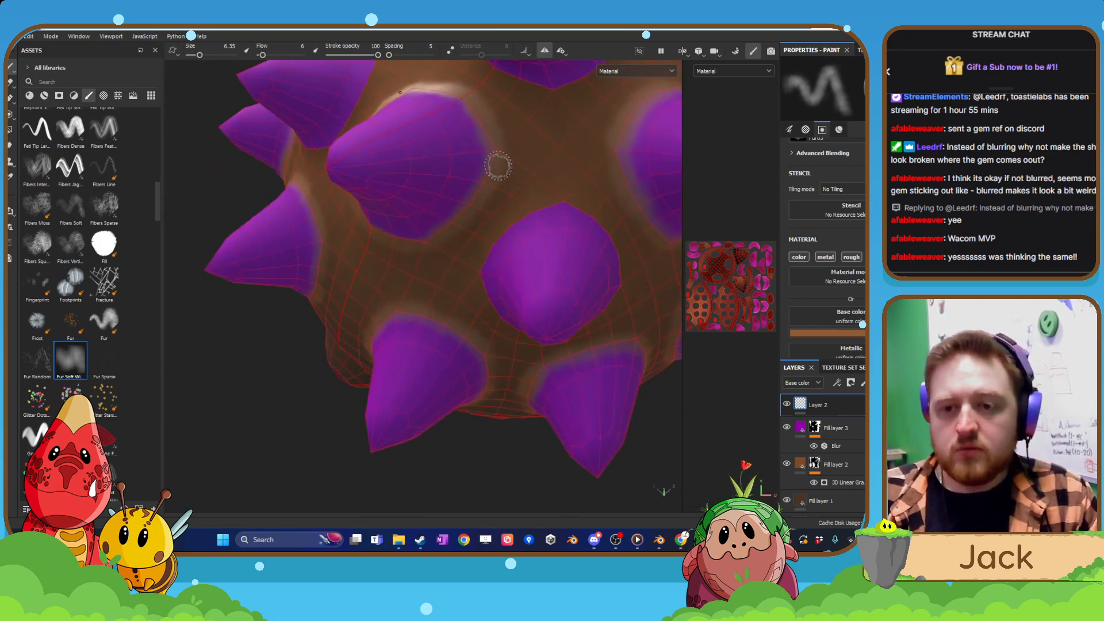
Add a black mask to Layer 2 and fill in the shell so the rim paint stays off the spikes.
{"action": "left_click_drag", "start_coordinate": [439, 248], "coordinate": [434, 236], "text": "alt"}
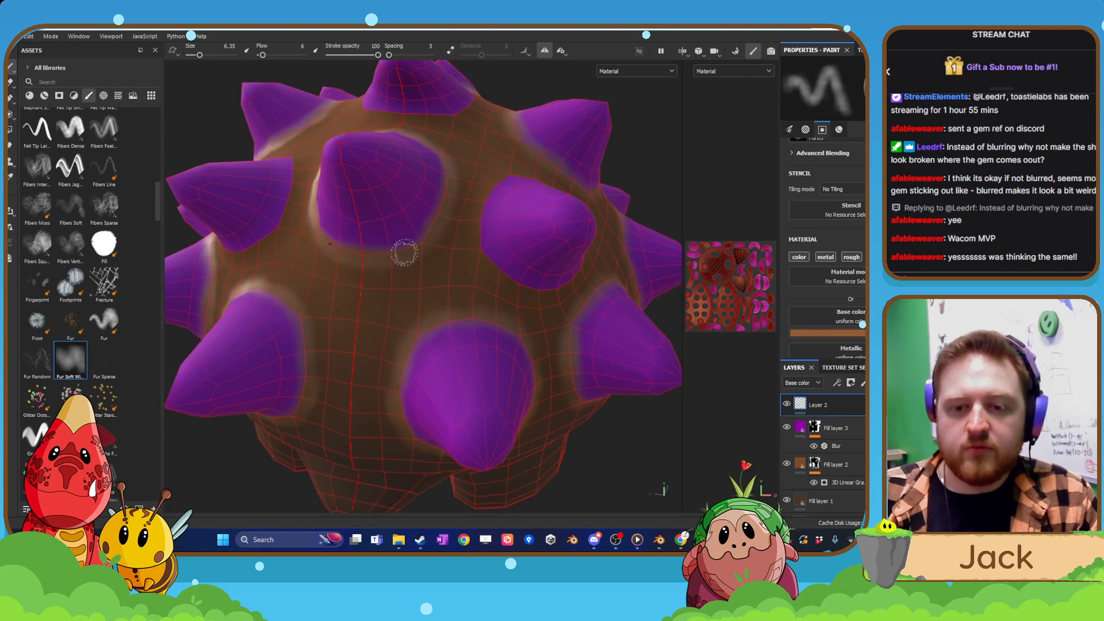
{"action": "scroll", "coordinate": [443, 277], "scroll_direction": "down", "scroll_amount": 5}
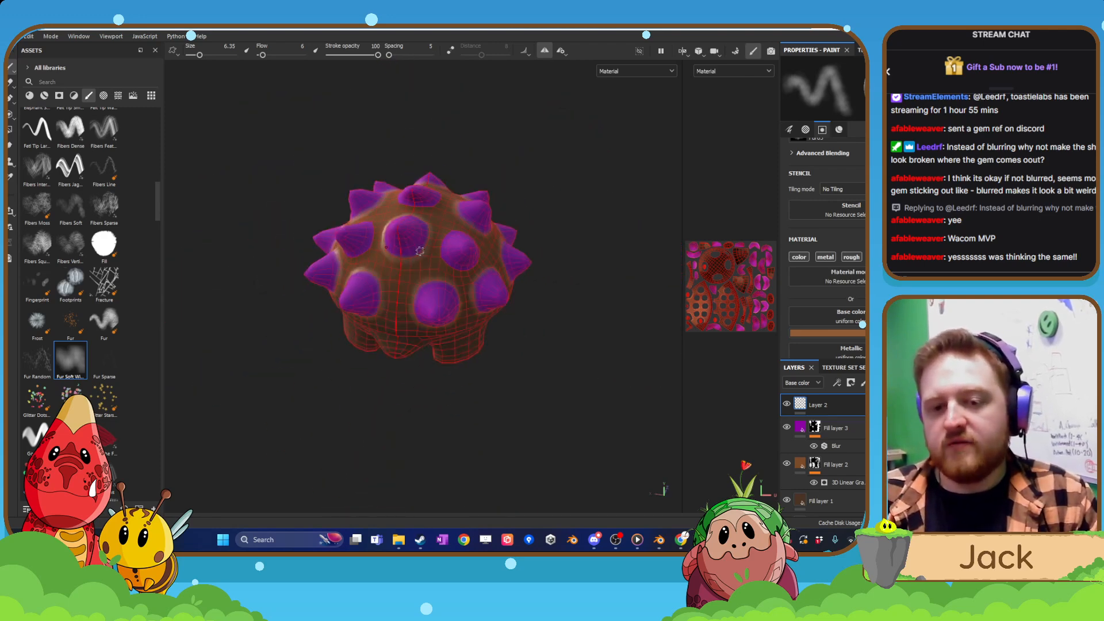
{"action": "left_click_drag", "start_coordinate": [434, 293], "coordinate": [486, 286], "text": "alt"}
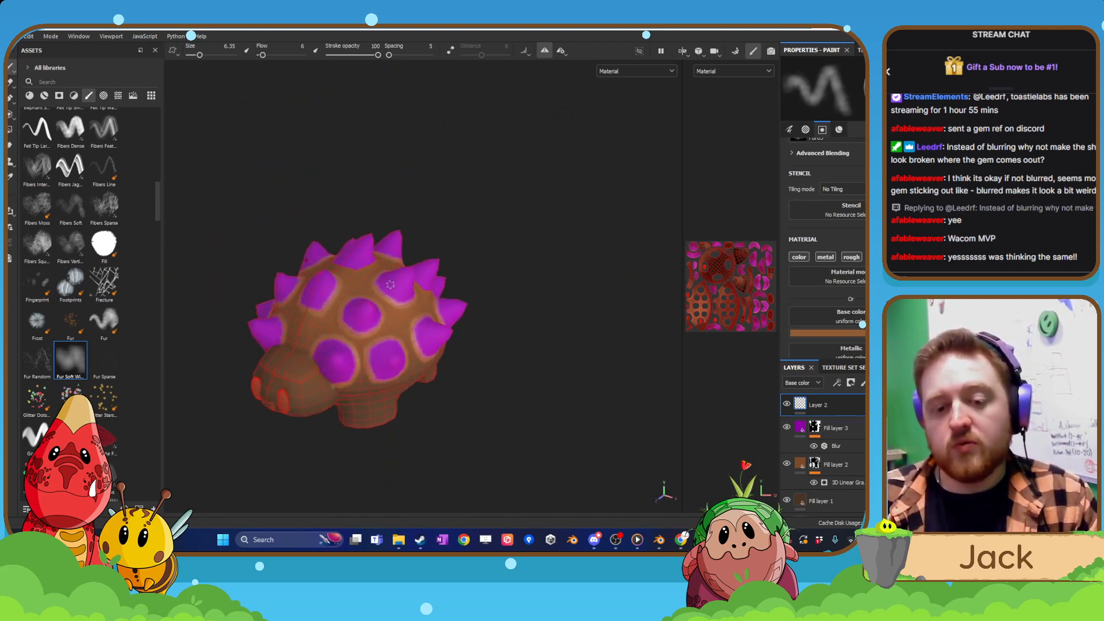
{"action": "left_click_drag", "start_coordinate": [388, 313], "coordinate": [439, 293], "text": "ctrl+alt"}
{"action": "scroll", "coordinate": [439, 293], "scroll_direction": "up", "scroll_amount": 3}
{"action": "scroll", "coordinate": [439, 294], "scroll_direction": "up", "scroll_amount": 2}
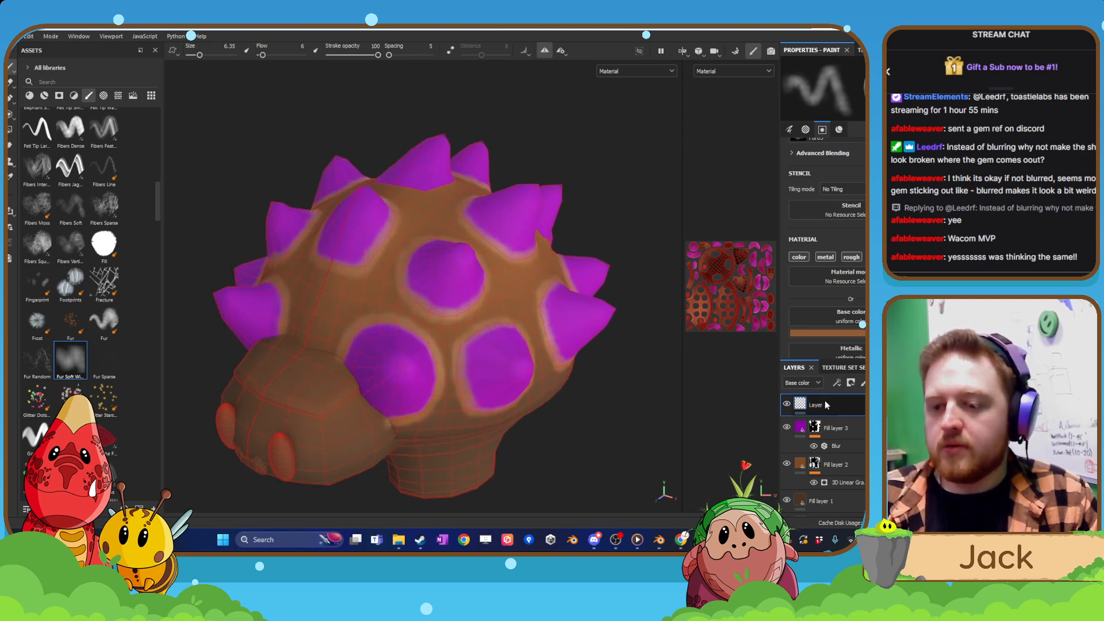
{"action": "right_click", "coordinate": [799, 405]}
{"action": "left_click", "coordinate": [847, 40]}
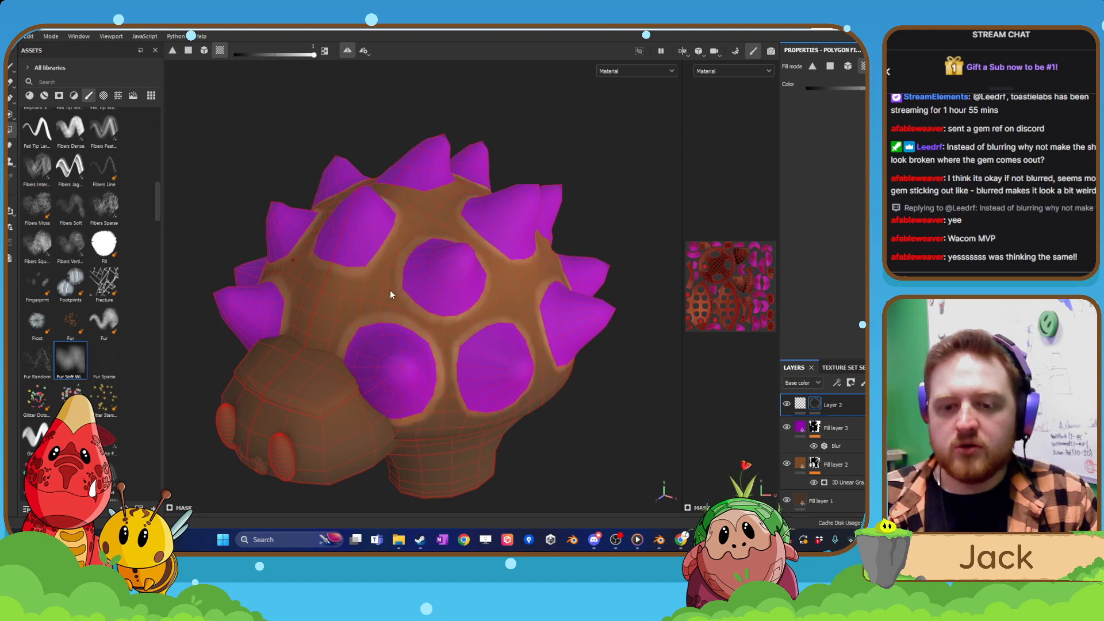
{"action": "scroll", "coordinate": [422, 333], "scroll_direction": "up", "scroll_amount": 2}
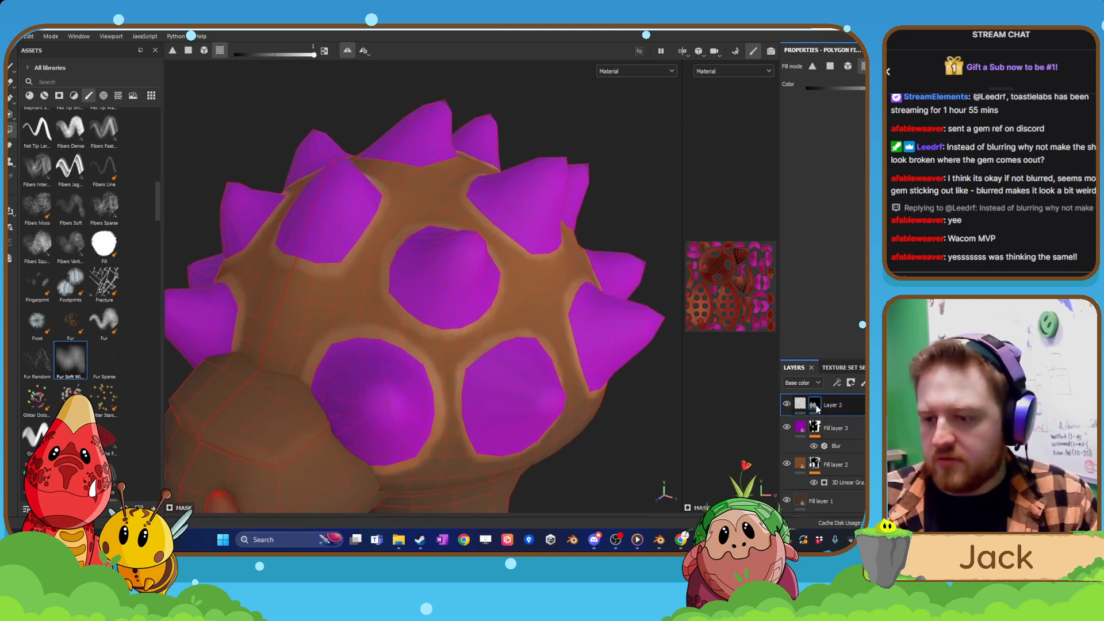
{"action": "right_click", "coordinate": [835, 404]}
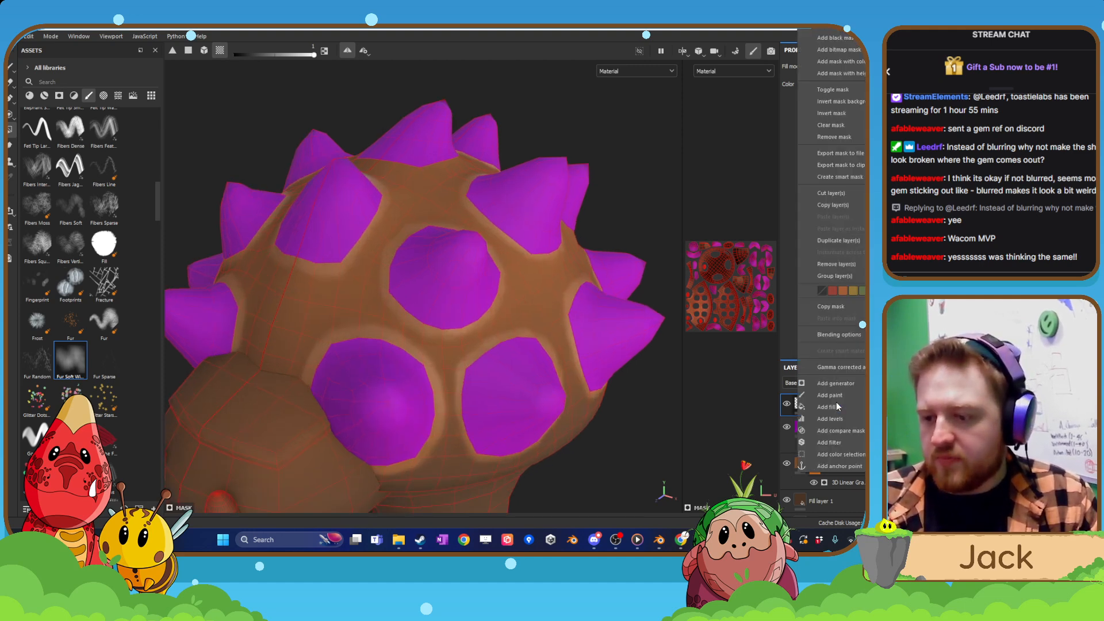
{"action": "left_click", "coordinate": [840, 442]}
{"action": "left_click", "coordinate": [864, 121]}
{"action": "scroll", "coordinate": [519, 254], "scroll_direction": "up", "scroll_amount": 3}
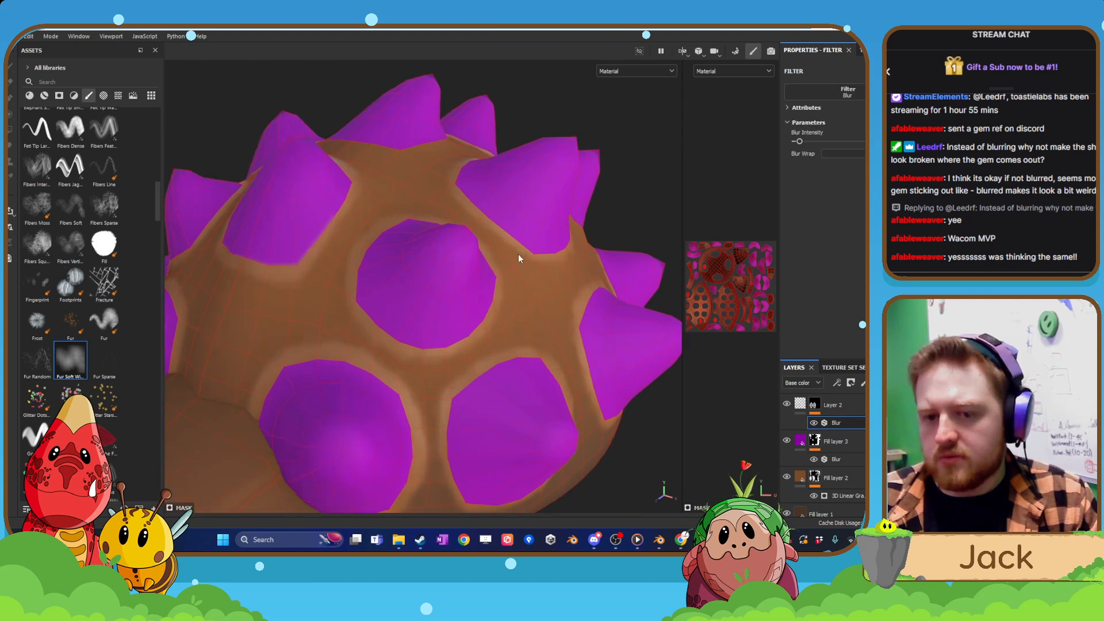
{"action": "scroll", "coordinate": [555, 280], "scroll_direction": "up", "scroll_amount": 2}
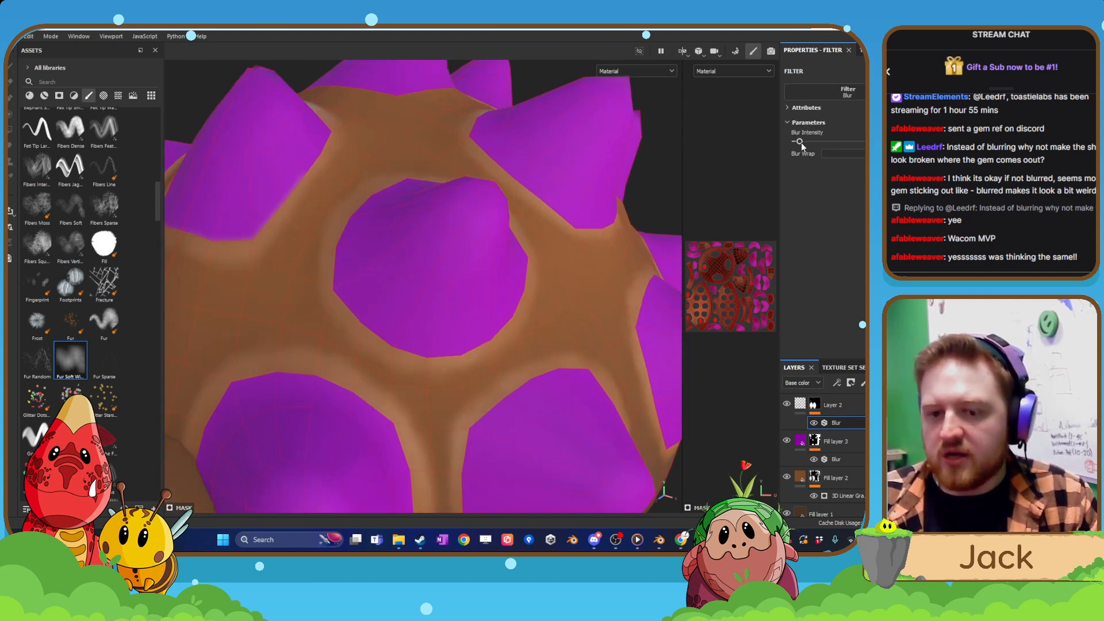
{"action": "left_click_drag", "start_coordinate": [801, 143], "coordinate": [851, 143]}
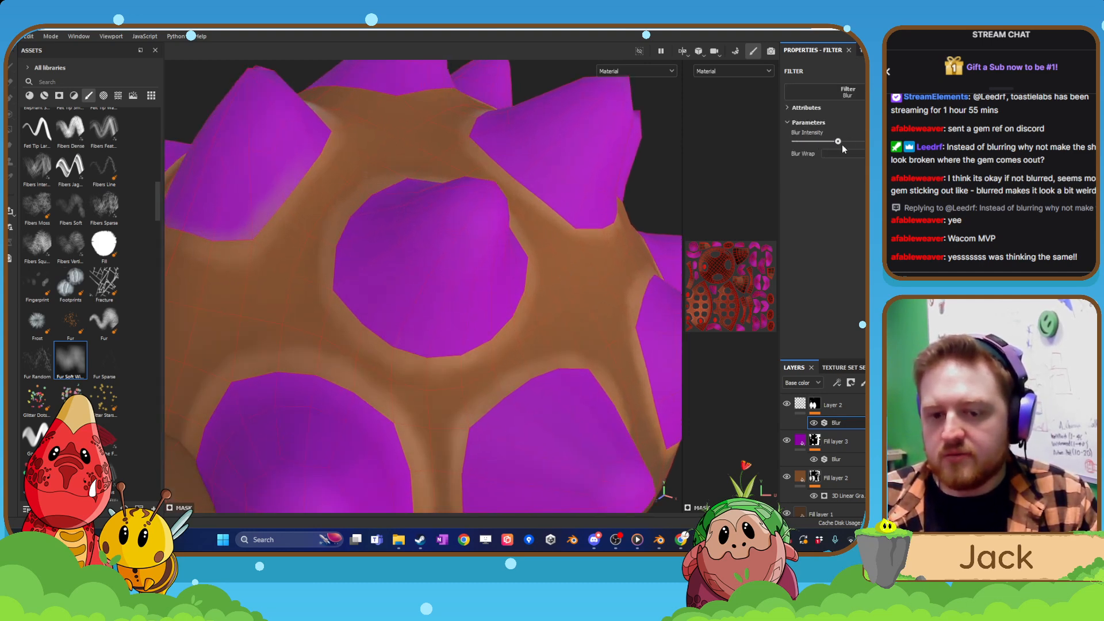
{"action": "key", "text": "Delete"}
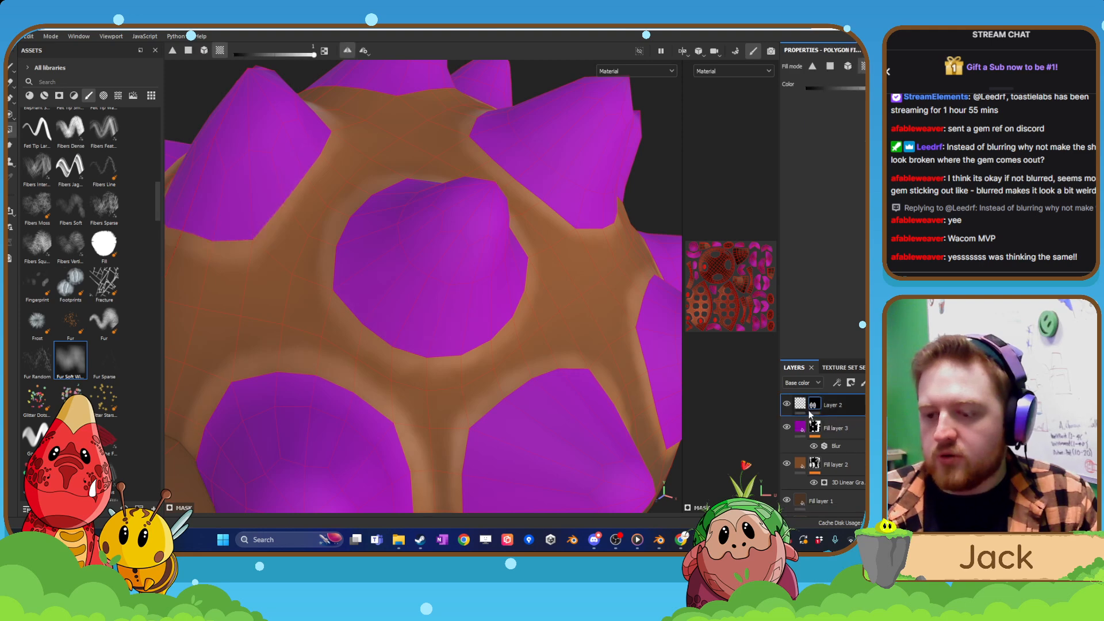
Add a Blur filter to Layer 2's painted content instead of its mask and fine-tune the blur intensity.
{"action": "left_click", "coordinate": [806, 409]}
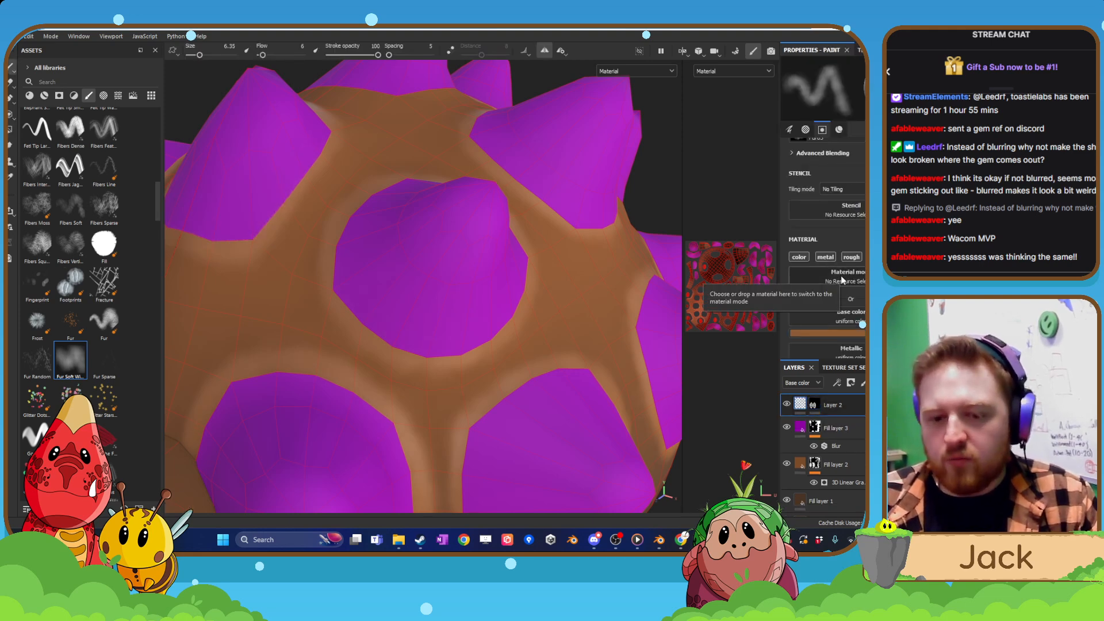
{"action": "right_click", "coordinate": [804, 408]}
{"action": "left_click", "coordinate": [827, 378]}
{"action": "left_click", "coordinate": [844, 109]}
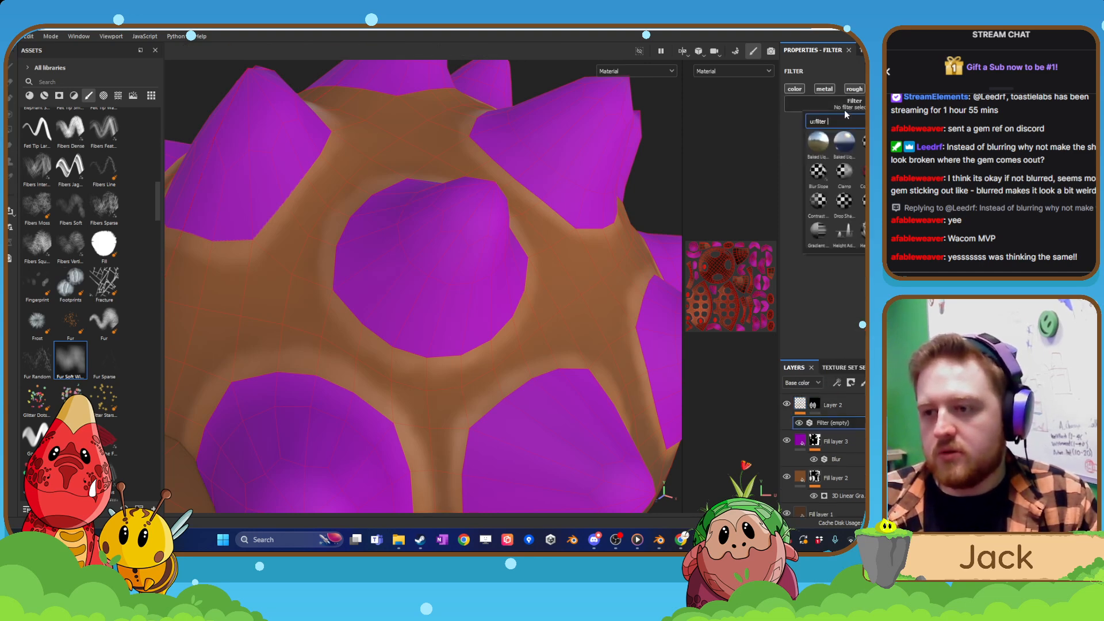
{"action": "left_click", "coordinate": [869, 141]}
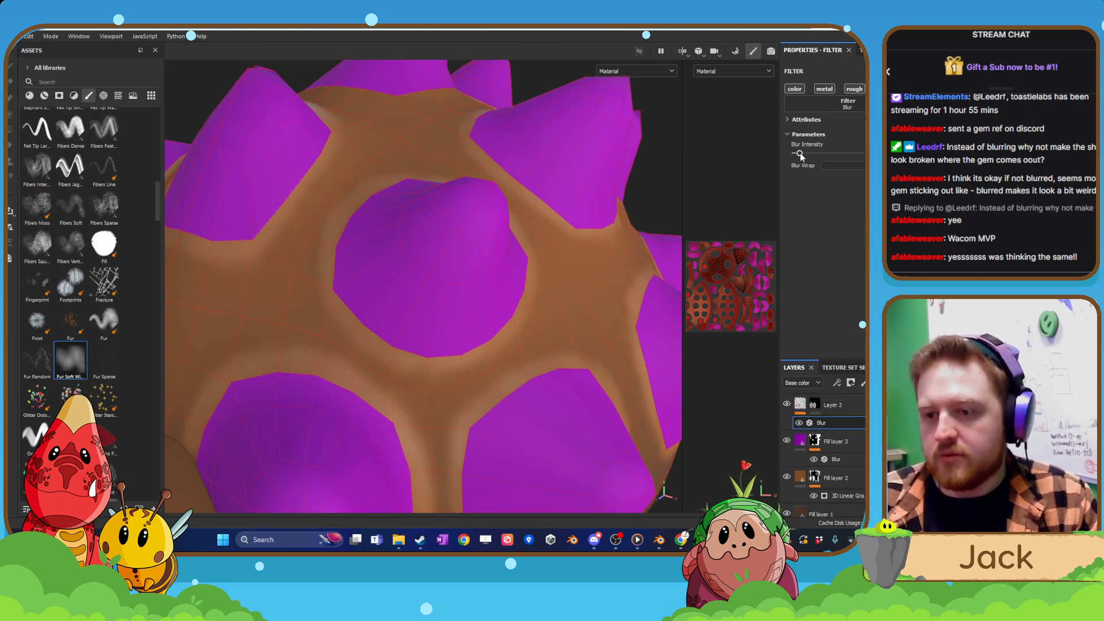
{"action": "left_click_drag", "start_coordinate": [807, 154], "coordinate": [805, 155]}
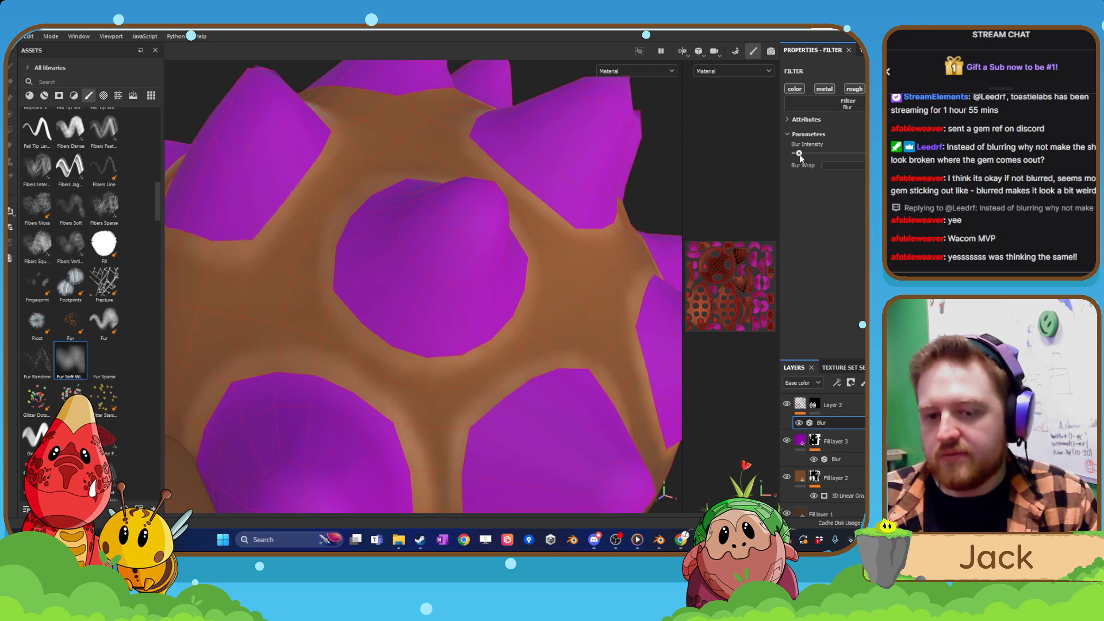
{"action": "scroll", "coordinate": [605, 269], "scroll_direction": "down", "scroll_amount": 5}
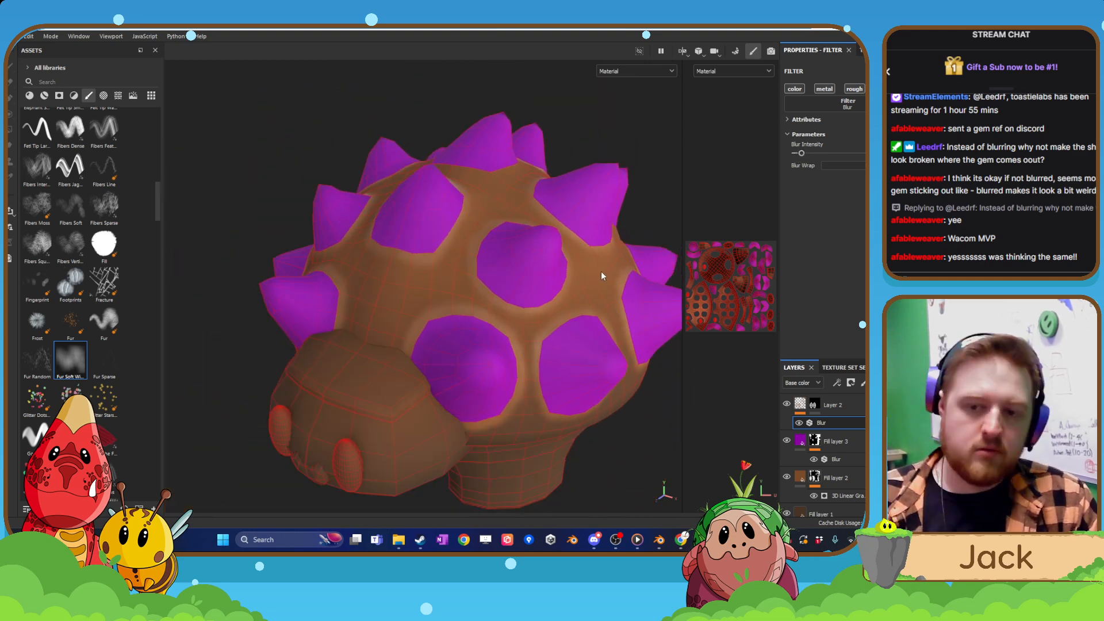
Add a new paint layer above Layer 2 and switch the viewport display to Base color.
{"action": "scroll", "coordinate": [574, 268], "scroll_direction": "up", "scroll_amount": 4}
{"action": "left_click", "coordinate": [846, 406]}
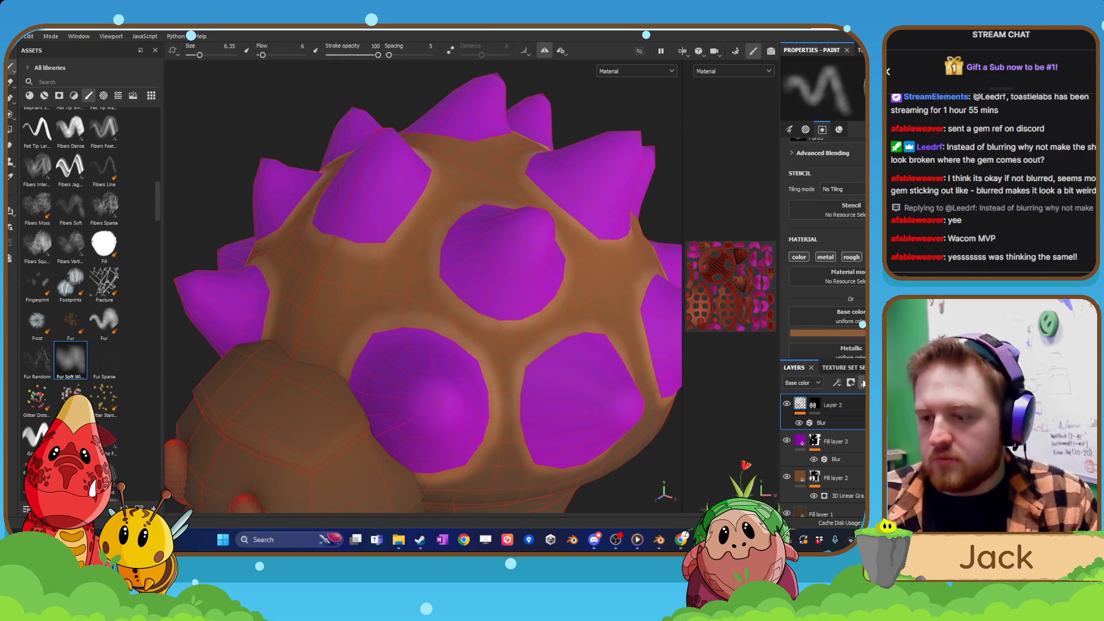
{"action": "left_click", "coordinate": [863, 383]}
{"action": "scroll", "coordinate": [627, 351], "scroll_direction": "up", "scroll_amount": 3}
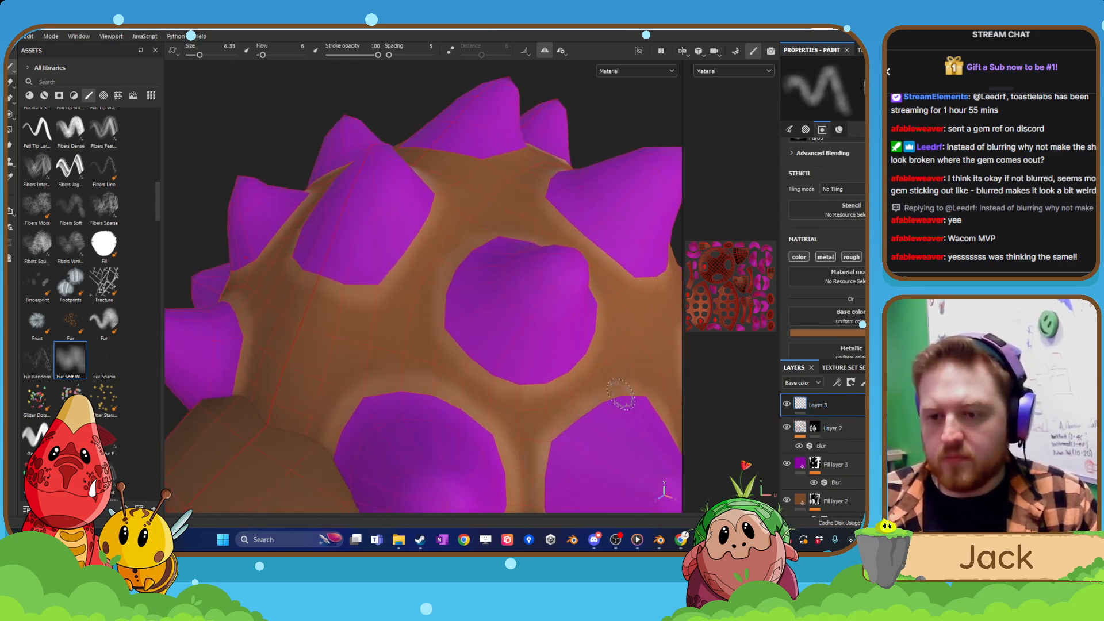
{"action": "left_click", "coordinate": [635, 71]}
{"action": "left_click", "coordinate": [616, 111]}
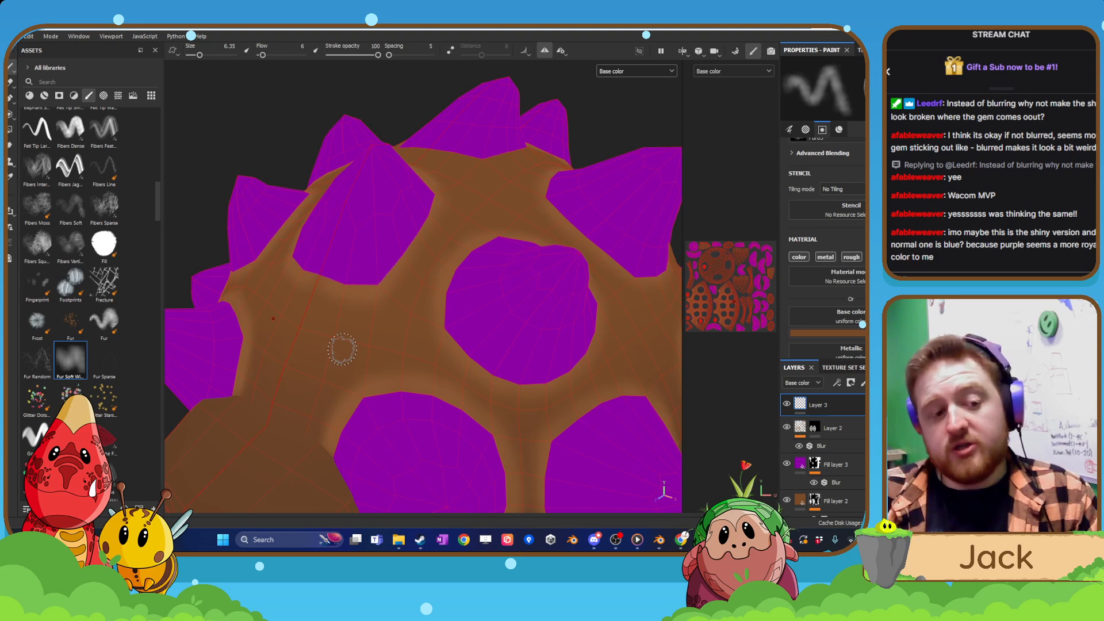
Set the brush's base colour to the dark brown 563015.
{"action": "scroll", "coordinate": [468, 275], "scroll_direction": "down", "scroll_amount": 4}
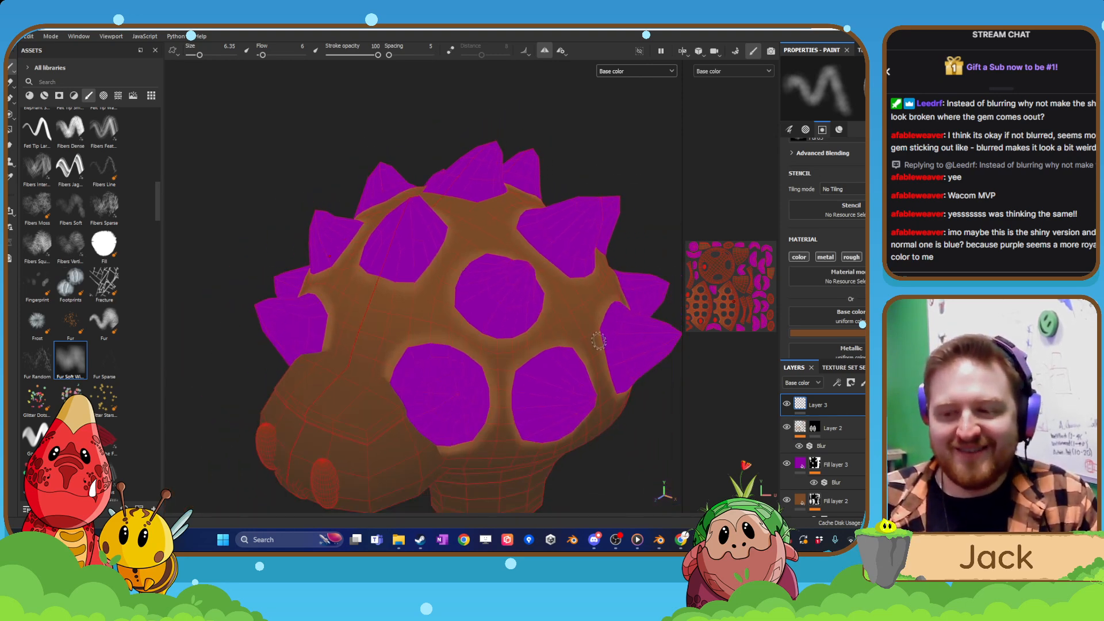
{"action": "left_click", "coordinate": [859, 337]}
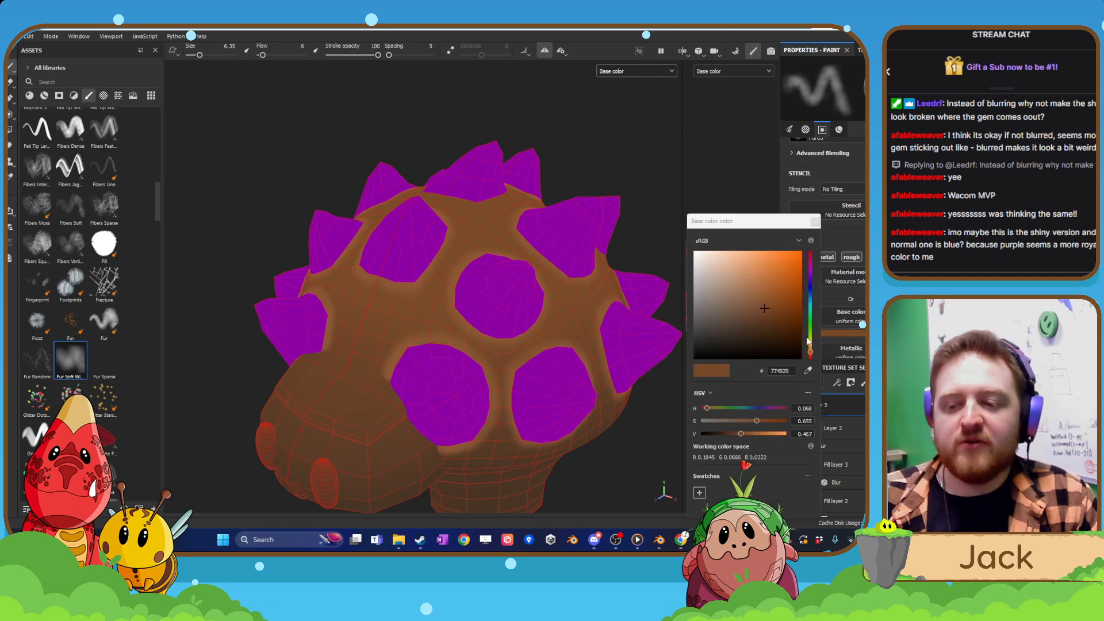
{"action": "left_click_drag", "start_coordinate": [772, 319], "coordinate": [775, 323]}
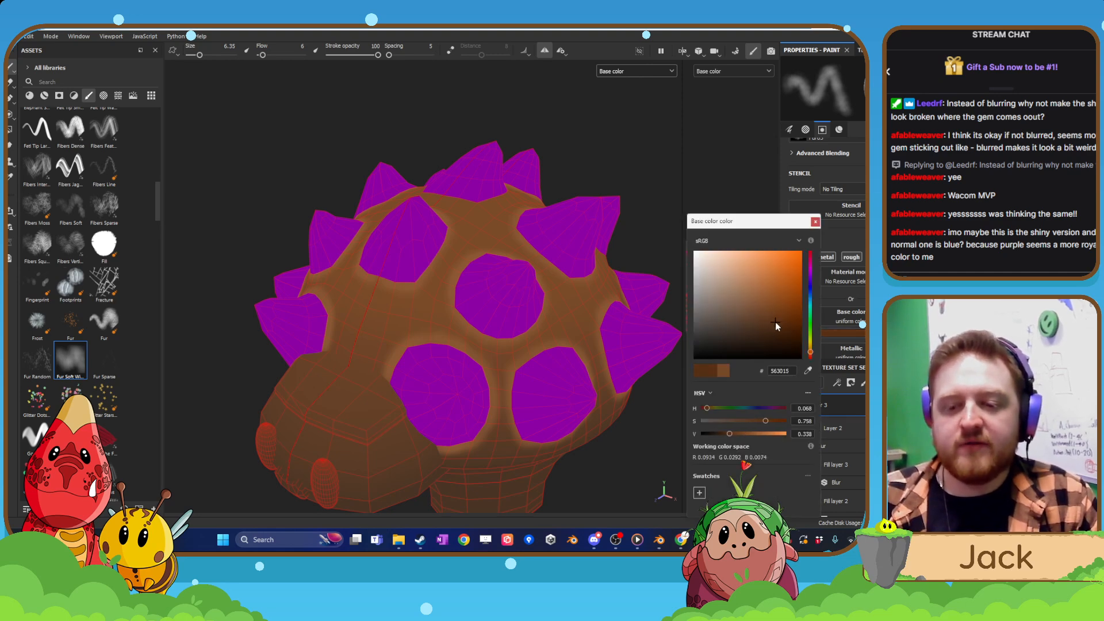
{"action": "left_click", "coordinate": [815, 222]}
Reduce the brush size to 4.49 and paint a dark brown ring around the front and lower edges of the central side spike's rim.
{"action": "scroll", "coordinate": [486, 303], "scroll_direction": "up", "scroll_amount": 2}
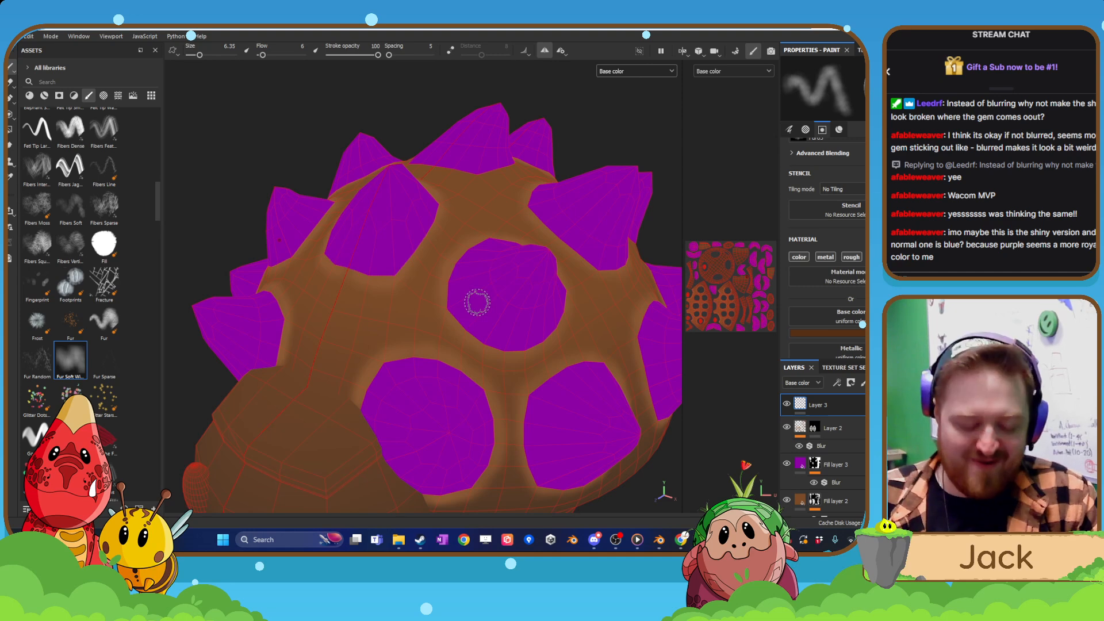
{"action": "scroll", "coordinate": [478, 303], "scroll_direction": "up", "scroll_amount": 2}
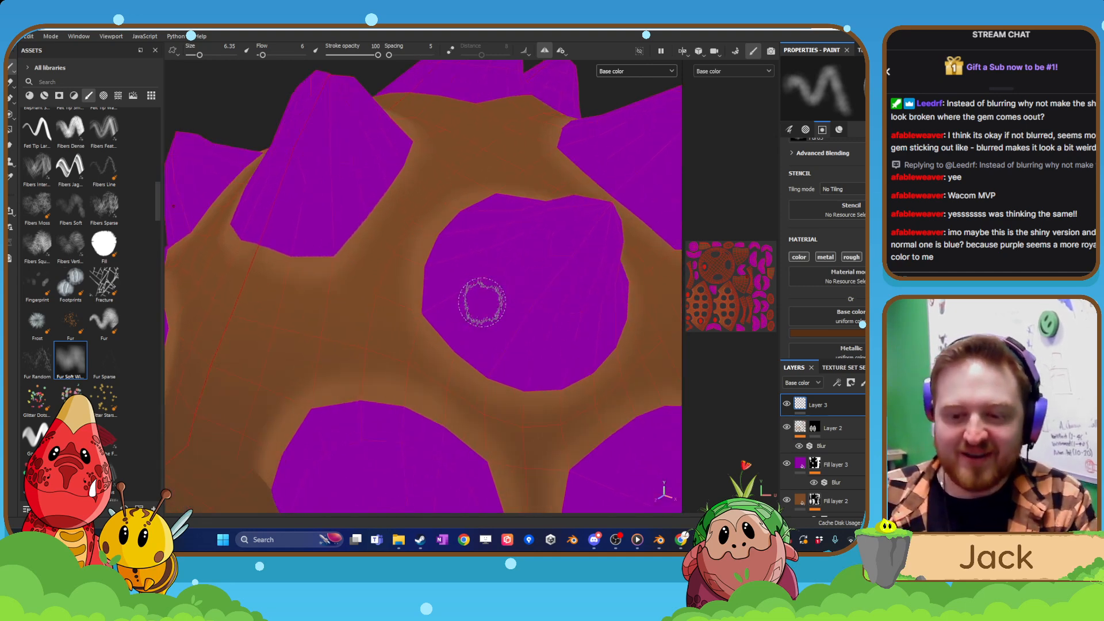
{"action": "key", "text": "bracketleft"}
{"action": "key", "text": "bracketleft"}
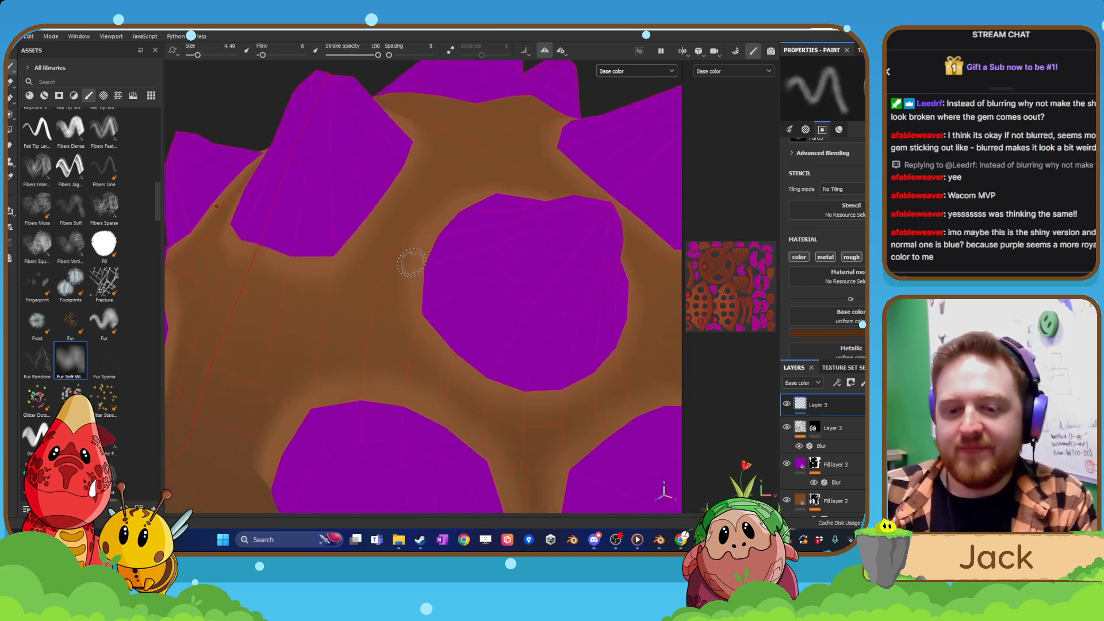
{"action": "mouse_move", "coordinate": [412, 263]}
{"action": "left_mouse_down"}
{"action": "mouse_move", "coordinate": [401, 299]}
{"action": "mouse_move", "coordinate": [426, 349]}
{"action": "mouse_move", "coordinate": [459, 379]}
{"action": "mouse_move", "coordinate": [493, 378]}
{"action": "mouse_move", "coordinate": [468, 382]}
{"action": "mouse_move", "coordinate": [541, 415]}
{"action": "mouse_move", "coordinate": [398, 348]}
{"action": "mouse_move", "coordinate": [463, 394]}
{"action": "left_mouse_up"}
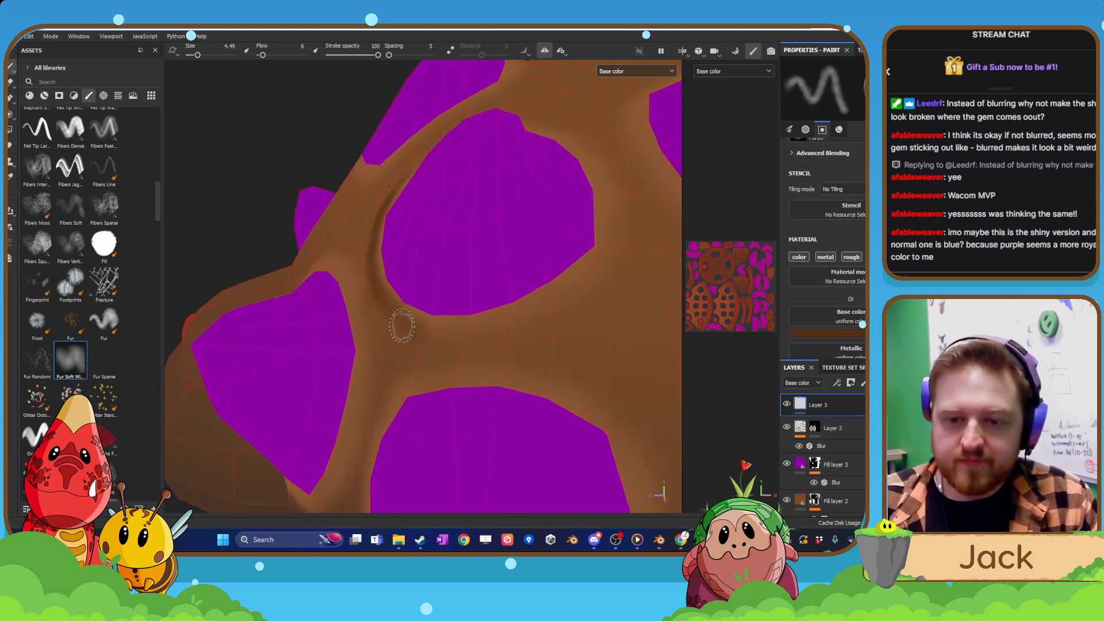
{"action": "mouse_move", "coordinate": [403, 323]}
{"action": "left_mouse_down"}
{"action": "mouse_move", "coordinate": [466, 340]}
{"action": "mouse_move", "coordinate": [526, 325]}
{"action": "left_mouse_up"}
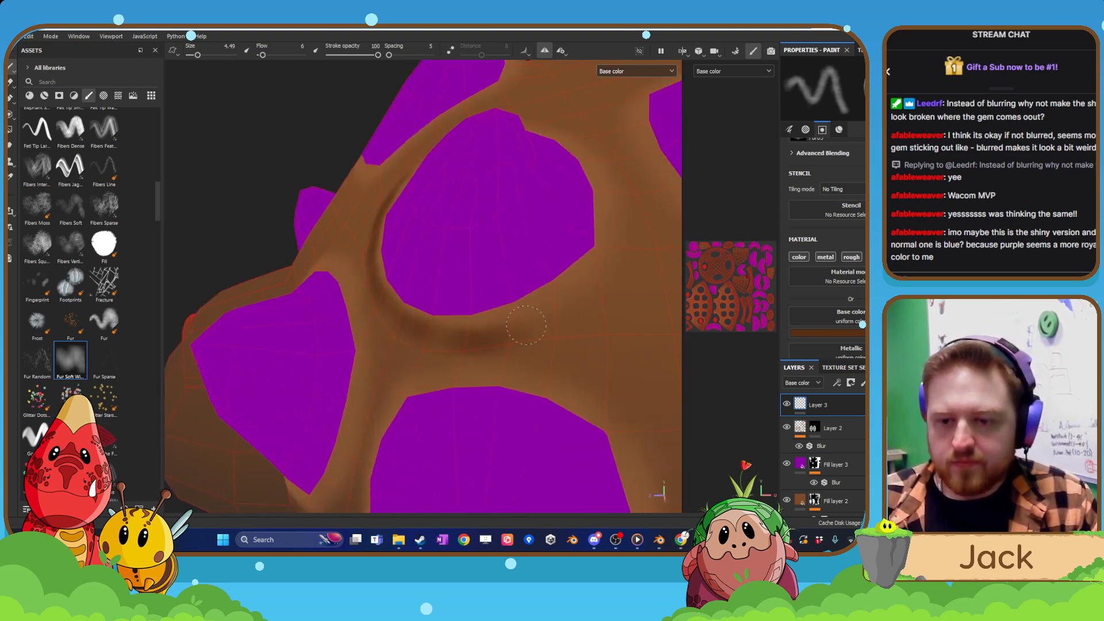
Continue the dark brown ring around the remaining sides of the central side spike, redoing the uneven stroke.
{"action": "mouse_move", "coordinate": [604, 241]}
{"action": "left_mouse_down", "text": "alt"}
{"action": "mouse_move", "coordinate": [585, 242]}
{"action": "mouse_move", "coordinate": [472, 358]}
{"action": "mouse_move", "coordinate": [446, 403]}
{"action": "mouse_move", "coordinate": [502, 368]}
{"action": "mouse_move", "coordinate": [509, 311]}
{"action": "left_mouse_up", "text": "alt"}
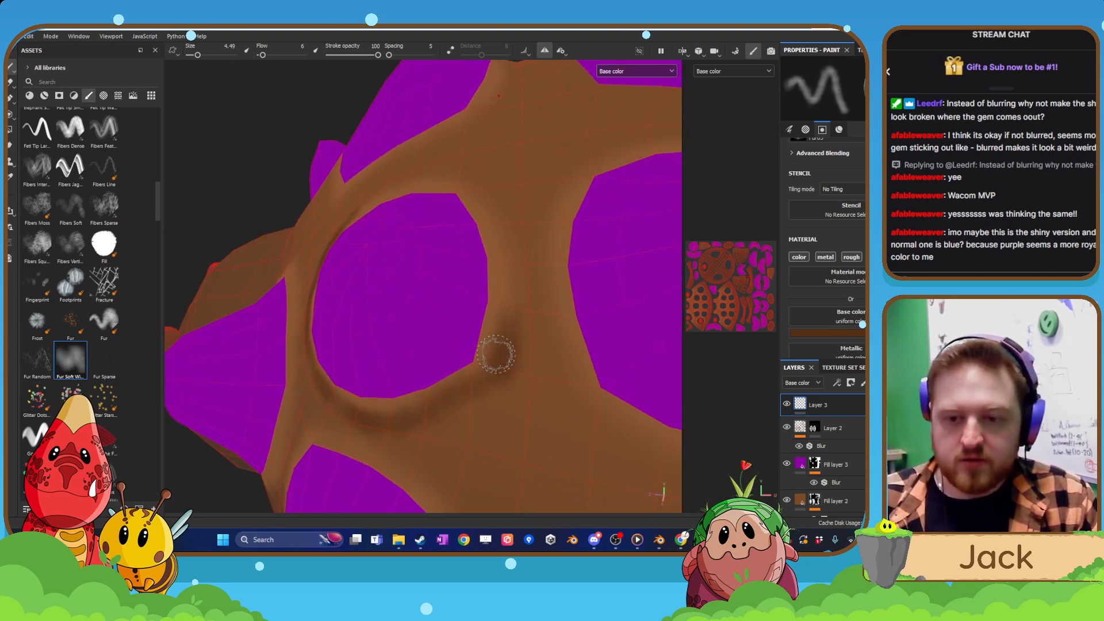
{"action": "key", "text": "ctrl+z"}
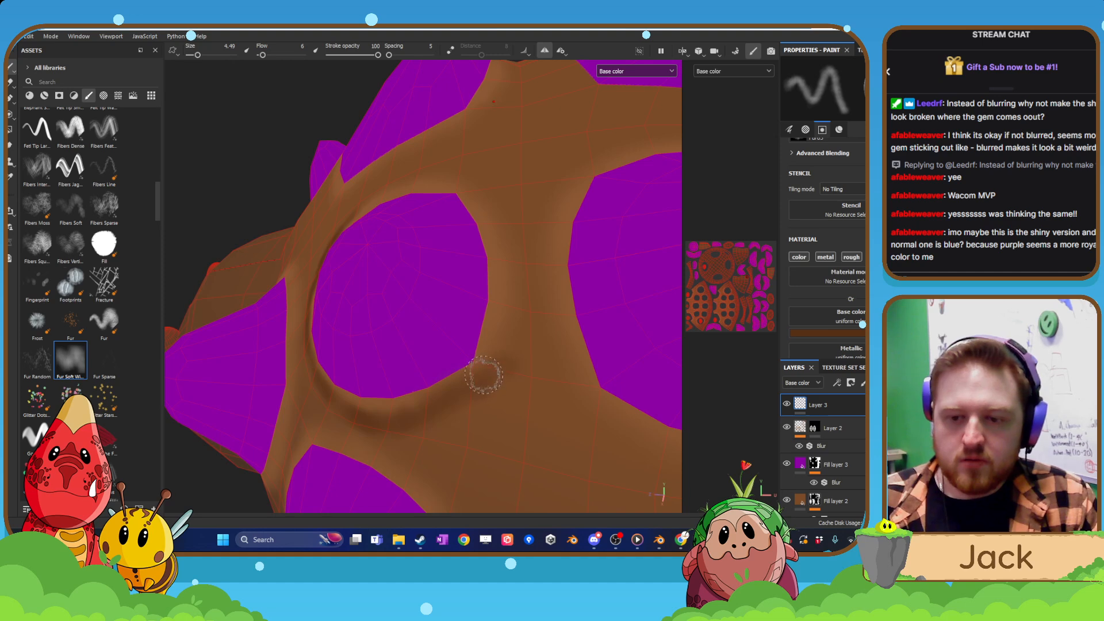
{"action": "left_click_drag", "start_coordinate": [509, 300], "coordinate": [517, 262]}
{"action": "left_click_drag", "start_coordinate": [495, 188], "coordinate": [509, 252]}
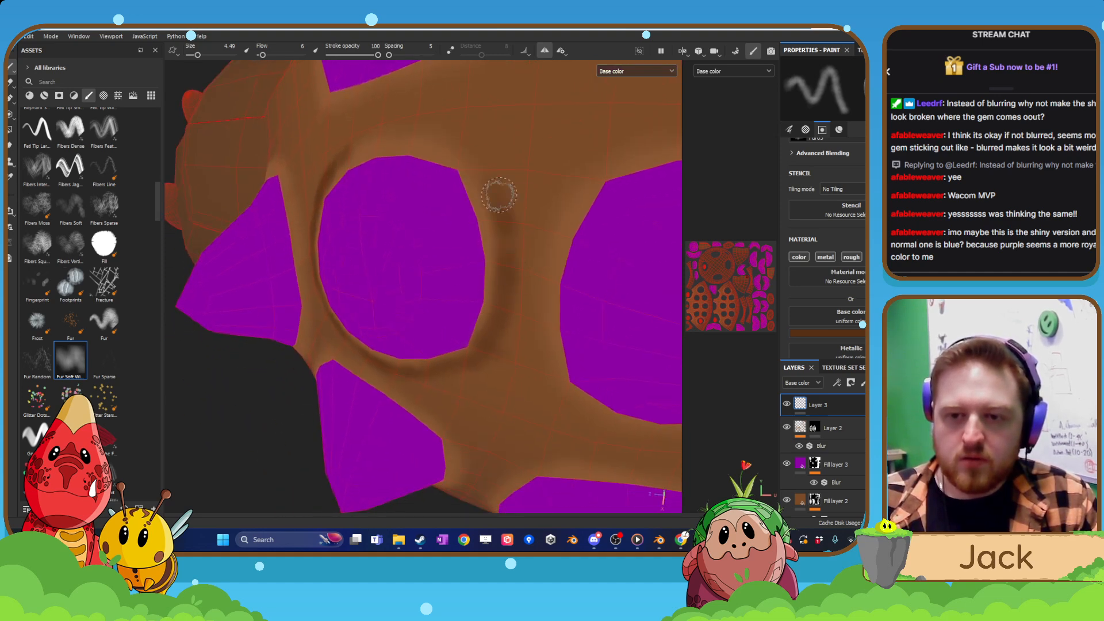
{"action": "left_click_drag", "start_coordinate": [453, 133], "coordinate": [480, 158]}
{"action": "mouse_move", "coordinate": [443, 229]}
{"action": "left_mouse_down", "text": "alt"}
{"action": "mouse_move", "coordinate": [493, 210]}
{"action": "mouse_move", "coordinate": [311, 308]}
{"action": "mouse_move", "coordinate": [241, 378]}
{"action": "mouse_move", "coordinate": [236, 328]}
{"action": "mouse_move", "coordinate": [258, 275]}
{"action": "left_mouse_up", "text": "alt"}
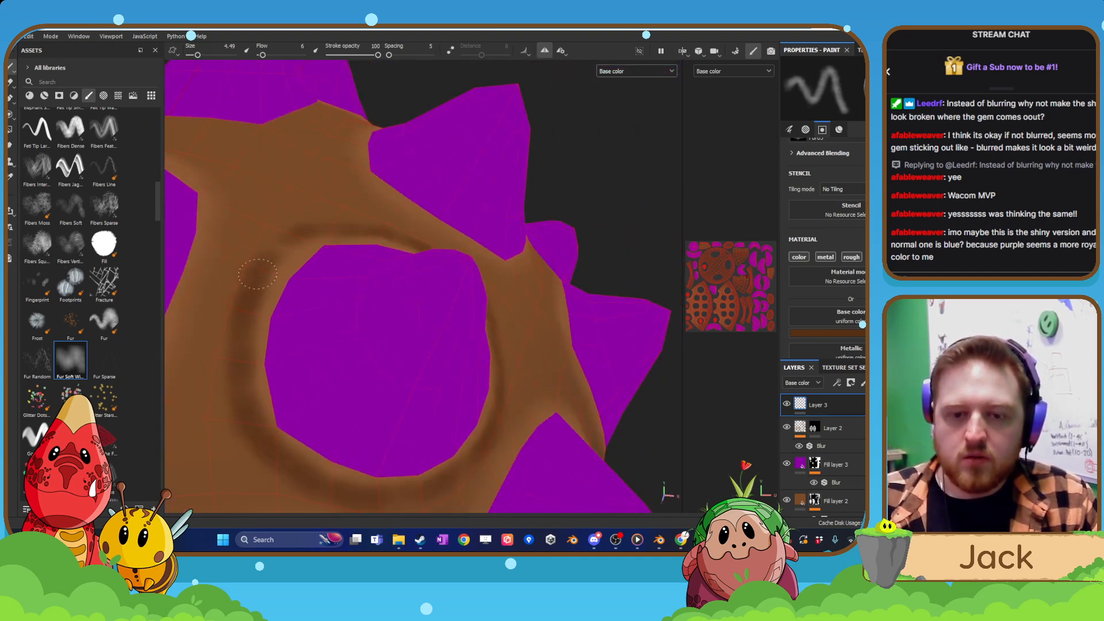
{"action": "right_click_drag", "start_coordinate": [425, 212], "coordinate": [431, 256], "text": "alt"}
{"action": "left_click_drag", "start_coordinate": [418, 285], "coordinate": [431, 295], "text": "alt"}
Paint a dark brown ring around the rim of the lower-row side spike nearest the head, below the already ringed spike.
{"action": "scroll", "coordinate": [430, 295], "scroll_direction": "up", "scroll_amount": 10}
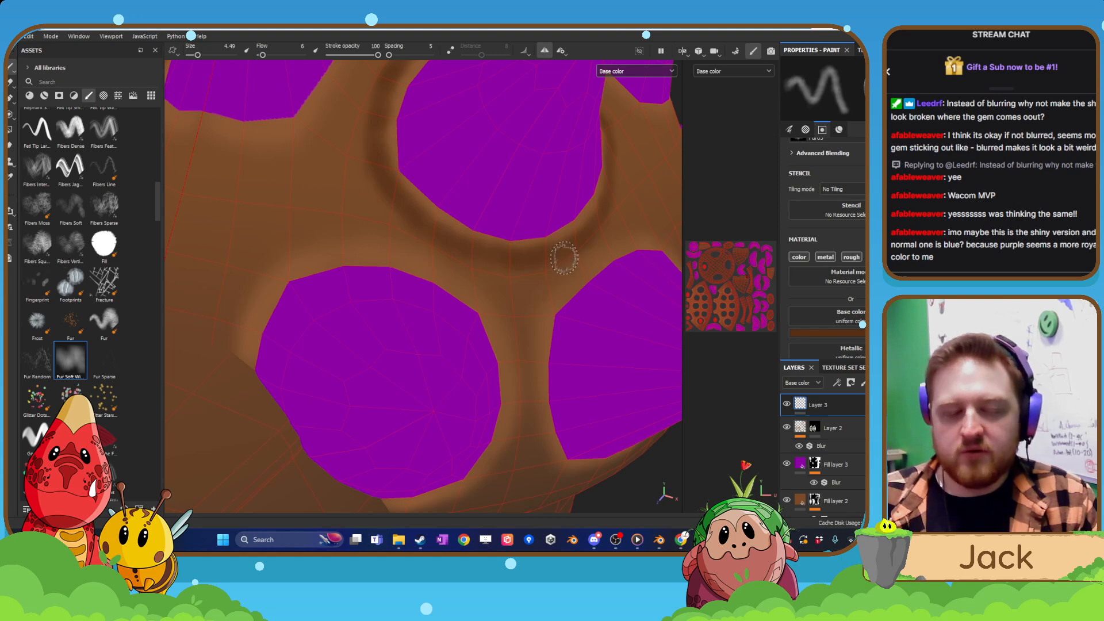
{"action": "middle_click_drag", "start_coordinate": [400, 295], "coordinate": [467, 307]}
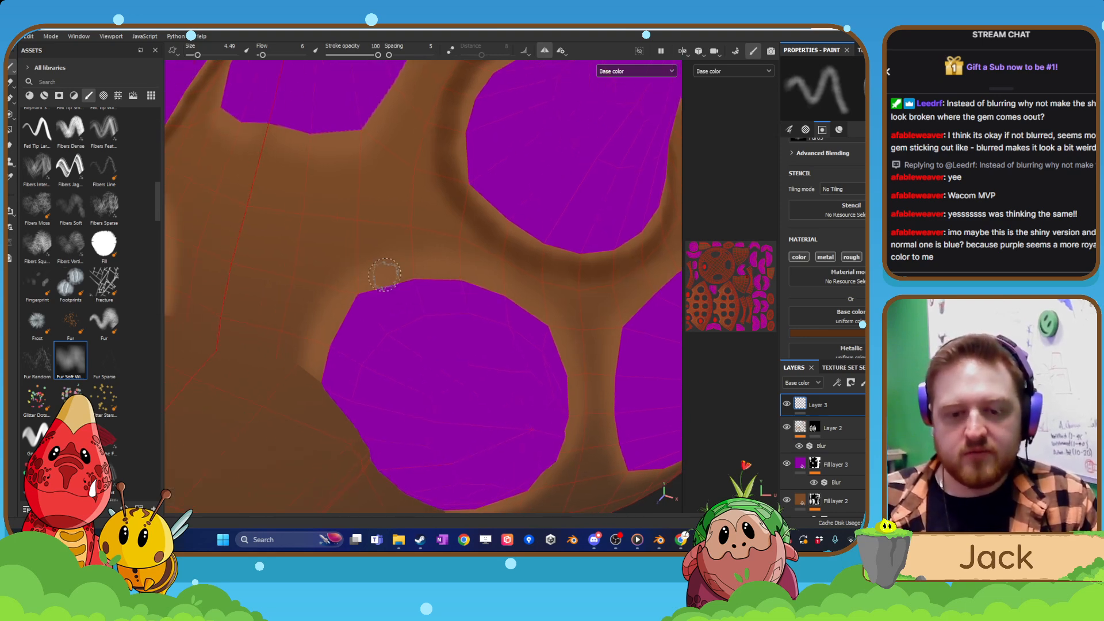
{"action": "mouse_move", "coordinate": [307, 332]}
{"action": "left_mouse_down"}
{"action": "mouse_move", "coordinate": [327, 291]}
{"action": "mouse_move", "coordinate": [370, 266]}
{"action": "mouse_move", "coordinate": [443, 261]}
{"action": "mouse_move", "coordinate": [427, 274]}
{"action": "left_mouse_up"}
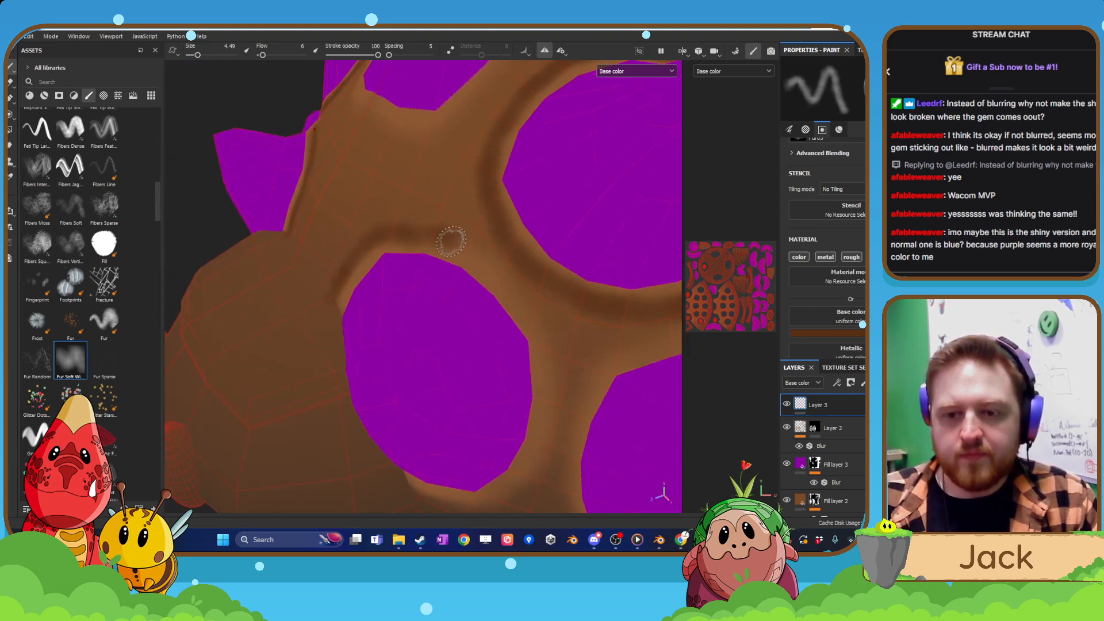
{"action": "left_click_drag", "start_coordinate": [468, 253], "coordinate": [535, 314]}
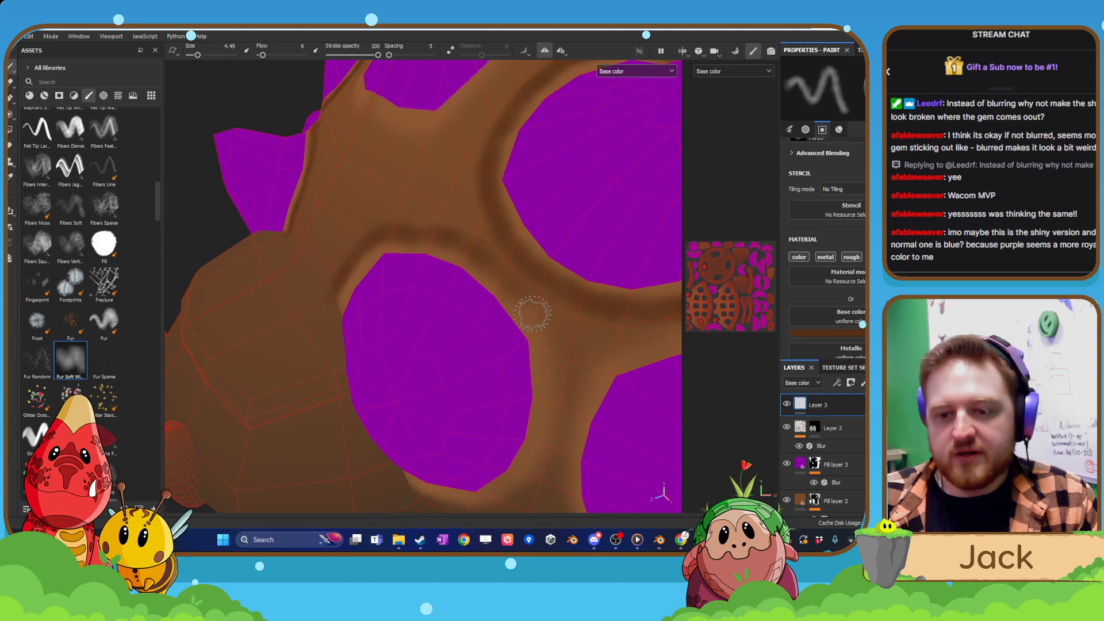
{"action": "left_click_drag", "start_coordinate": [502, 269], "coordinate": [548, 345]}
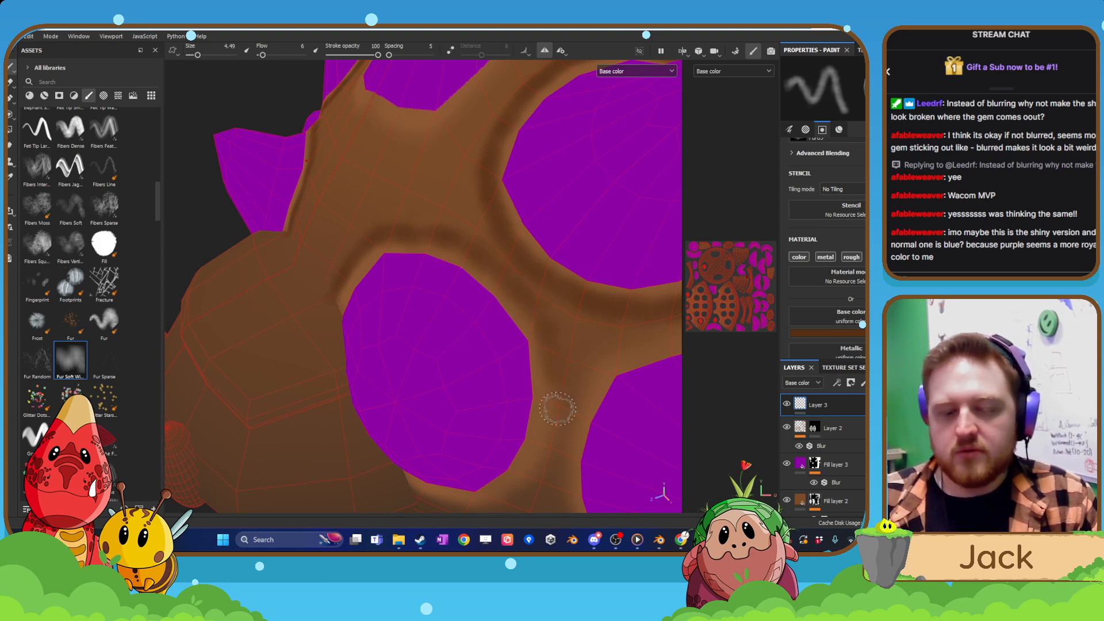
{"action": "mouse_move", "coordinate": [554, 407]}
{"action": "left_mouse_down", "text": "alt"}
{"action": "mouse_move", "coordinate": [571, 401]}
{"action": "mouse_move", "coordinate": [547, 178]}
{"action": "left_mouse_up", "text": "alt"}
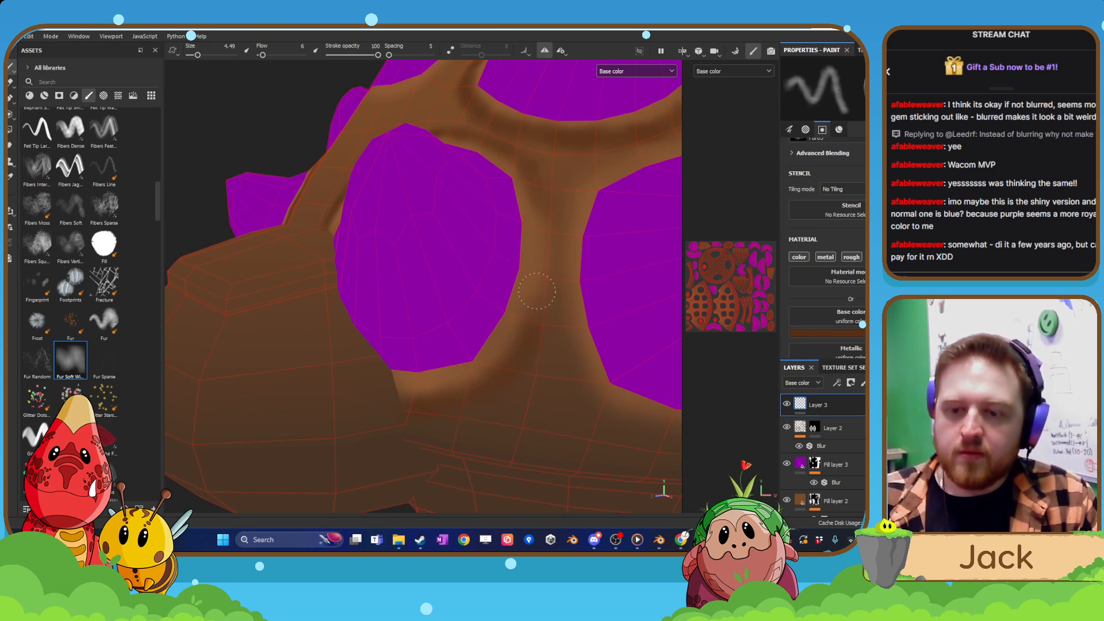
{"action": "mouse_move", "coordinate": [537, 193]}
{"action": "left_mouse_down"}
{"action": "mouse_move", "coordinate": [527, 356]}
{"action": "mouse_move", "coordinate": [472, 403]}
{"action": "mouse_move", "coordinate": [433, 402]}
{"action": "left_mouse_up"}
{"action": "right_click_drag", "start_coordinate": [448, 377], "coordinate": [514, 354], "text": "alt"}
{"action": "mouse_move", "coordinate": [515, 354]}
{"action": "left_mouse_down", "text": "alt"}
{"action": "mouse_move", "coordinate": [553, 349]}
{"action": "mouse_move", "coordinate": [426, 310]}
{"action": "mouse_move", "coordinate": [412, 281]}
{"action": "left_mouse_up", "text": "alt"}
Paint a dark brown ring around the third lower-row side spike back from the head.
{"action": "scroll", "coordinate": [412, 281], "scroll_direction": "up", "scroll_amount": 5}
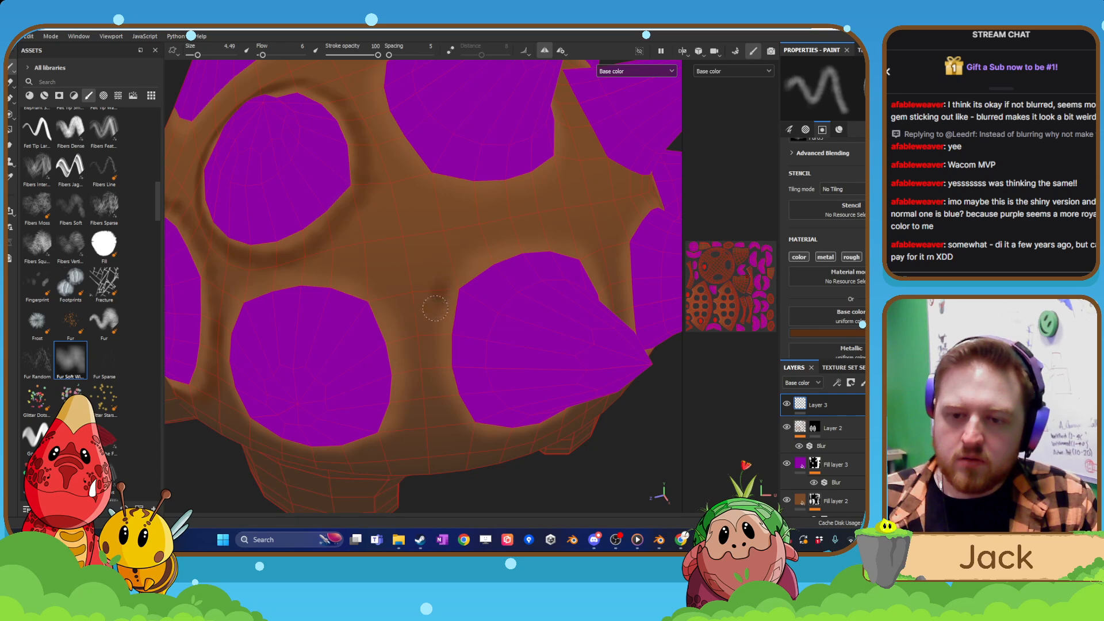
{"action": "mouse_move", "coordinate": [435, 317]}
{"action": "left_mouse_down"}
{"action": "mouse_move", "coordinate": [436, 374]}
{"action": "mouse_move", "coordinate": [484, 409]}
{"action": "mouse_move", "coordinate": [493, 475]}
{"action": "left_mouse_up"}
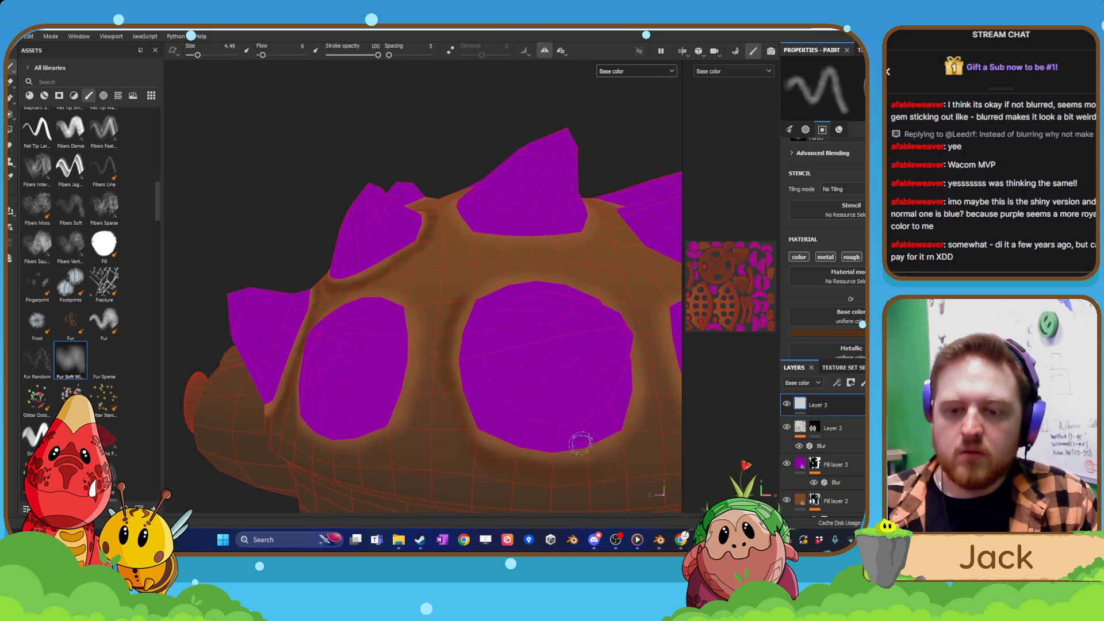
{"action": "left_click_drag", "start_coordinate": [582, 439], "coordinate": [456, 318], "text": "alt"}
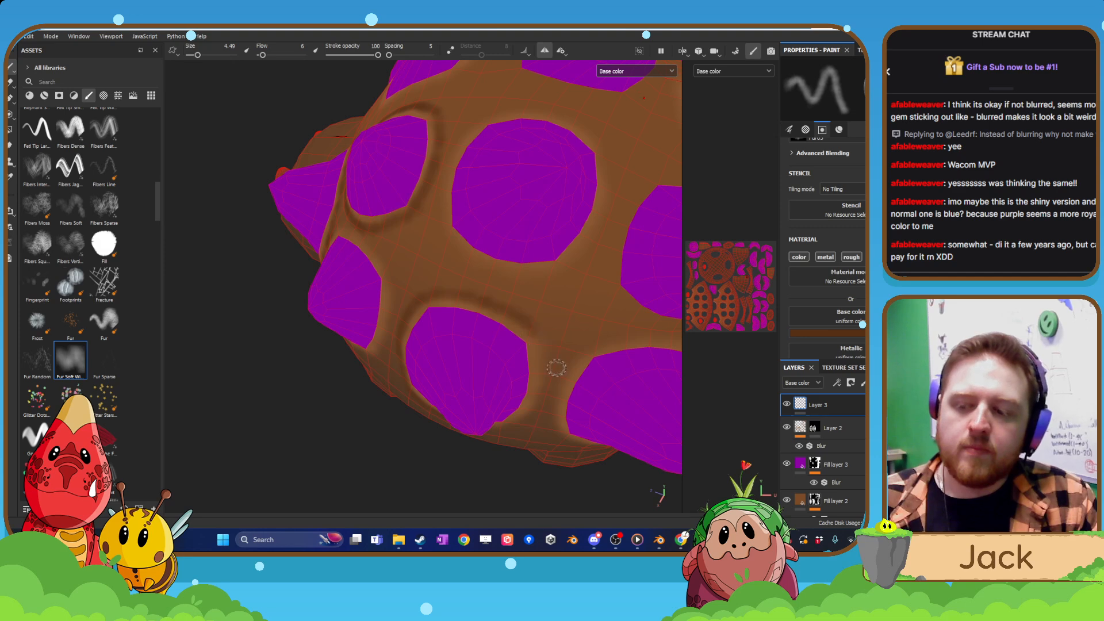
{"action": "left_click_drag", "start_coordinate": [556, 368], "coordinate": [539, 398], "text": "alt"}
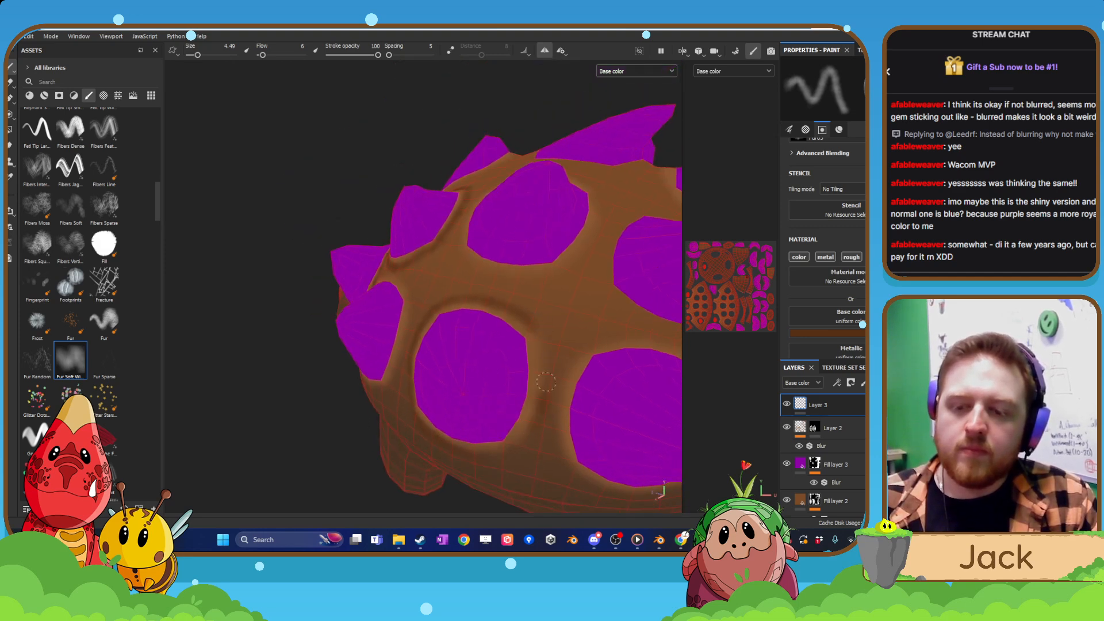
{"action": "left_click_drag", "start_coordinate": [539, 331], "coordinate": [542, 386], "text": "alt"}
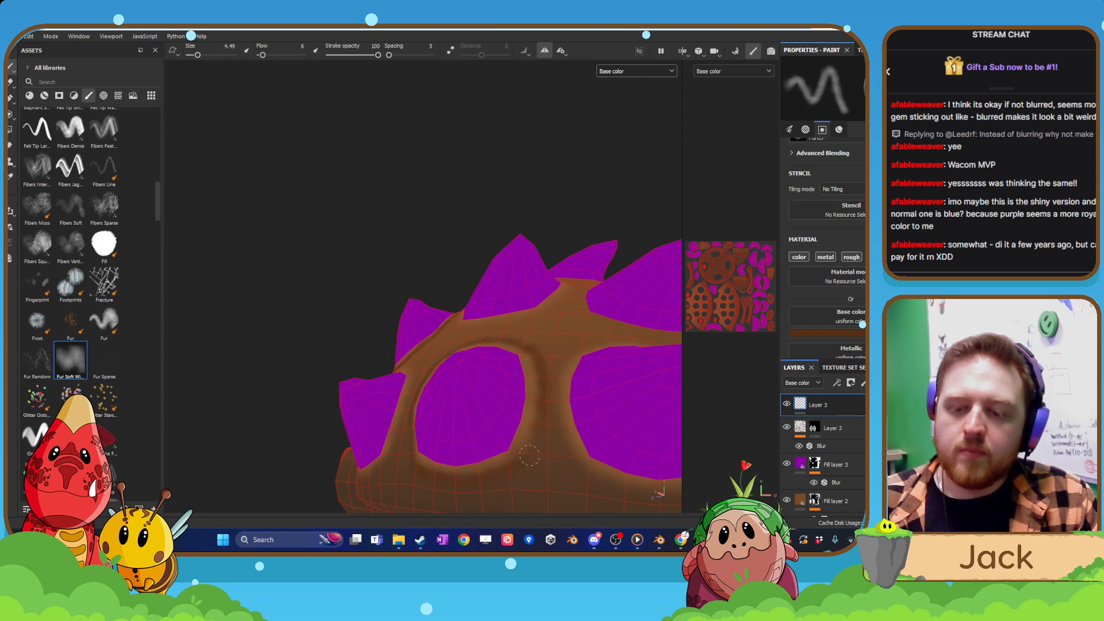
{"action": "mouse_move", "coordinate": [542, 407]}
{"action": "left_mouse_down", "text": "alt"}
{"action": "mouse_move", "coordinate": [550, 331]}
{"action": "mouse_move", "coordinate": [456, 378]}
{"action": "mouse_move", "coordinate": [500, 354]}
{"action": "left_mouse_up", "text": "alt"}
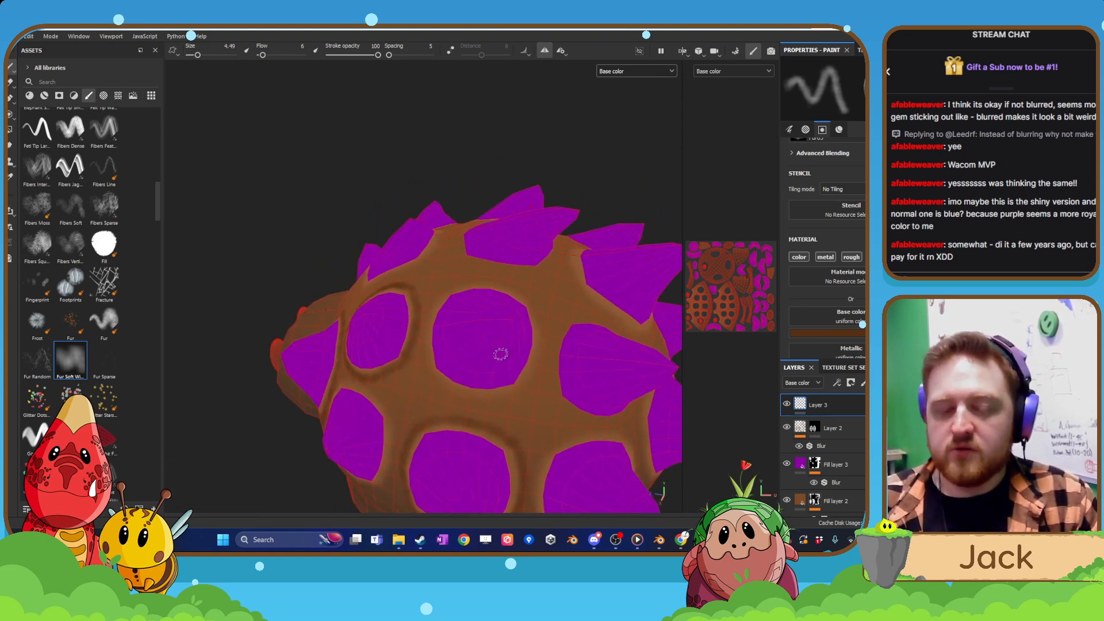
Paint a dark brown ring around the upper-row side spike directly behind the one already ringed.
{"action": "left_click_drag", "start_coordinate": [420, 294], "coordinate": [479, 385], "text": "alt"}
{"action": "scroll", "coordinate": [466, 353], "scroll_direction": "up", "scroll_amount": 3}
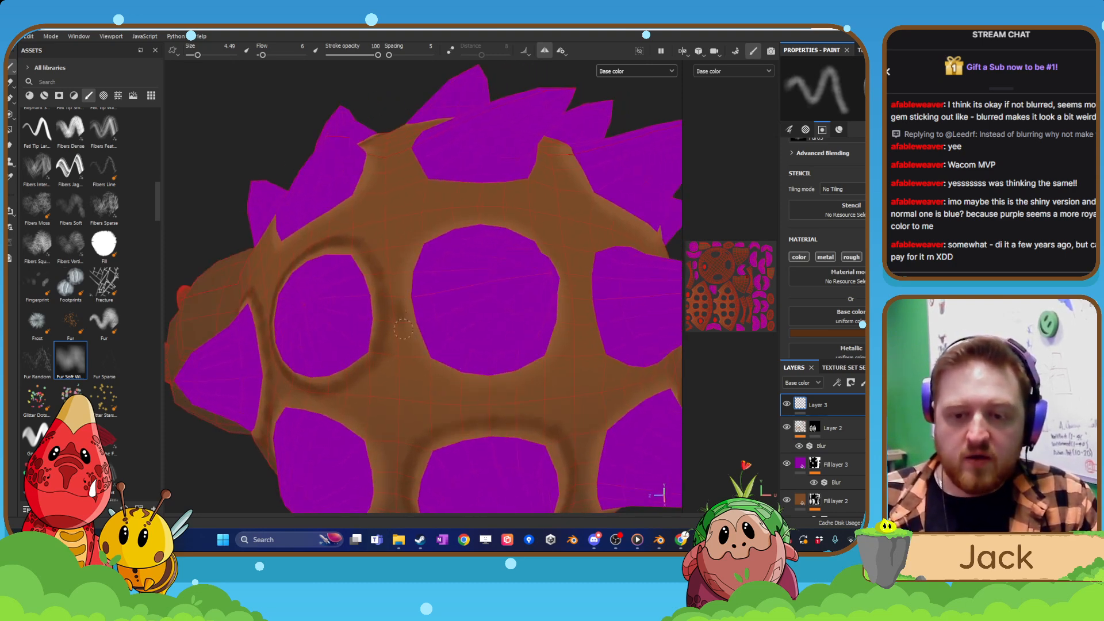
{"action": "left_click_drag", "start_coordinate": [416, 356], "coordinate": [427, 370]}
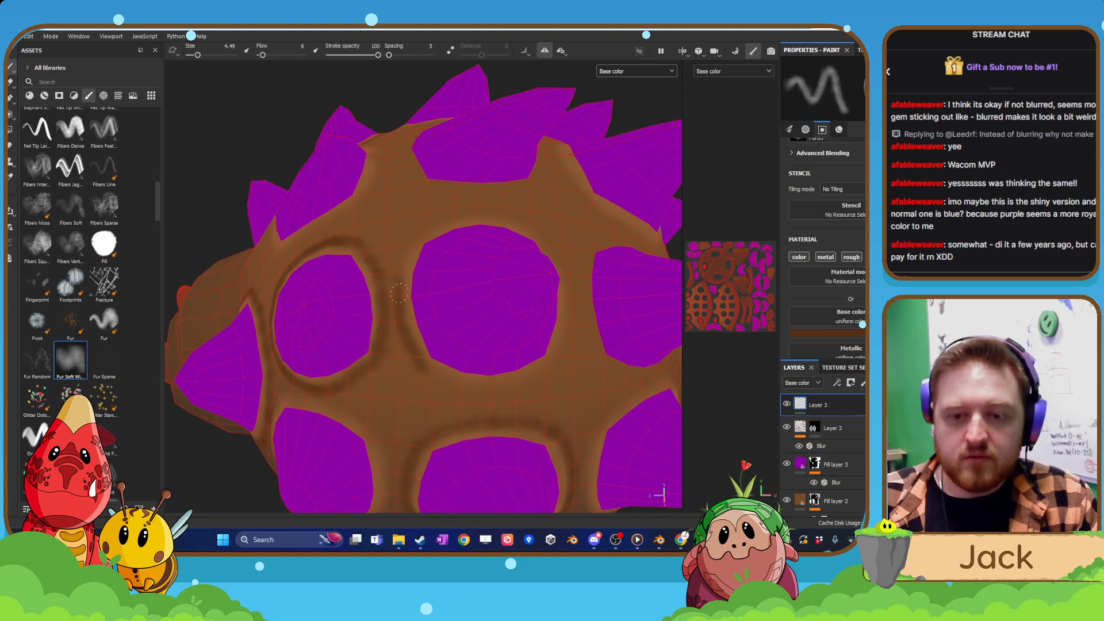
{"action": "mouse_move", "coordinate": [429, 231]}
{"action": "left_mouse_down", "text": "alt"}
{"action": "mouse_move", "coordinate": [469, 233]}
{"action": "mouse_move", "coordinate": [438, 234]}
{"action": "left_mouse_up", "text": "alt"}
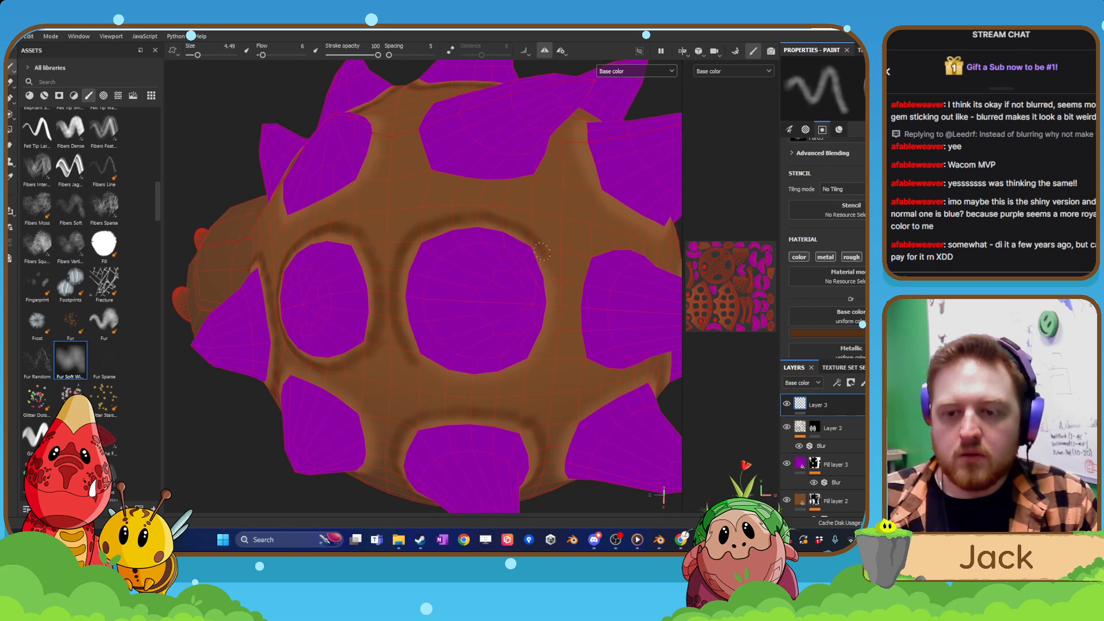
{"action": "left_click_drag", "start_coordinate": [569, 291], "coordinate": [554, 280], "text": "alt"}
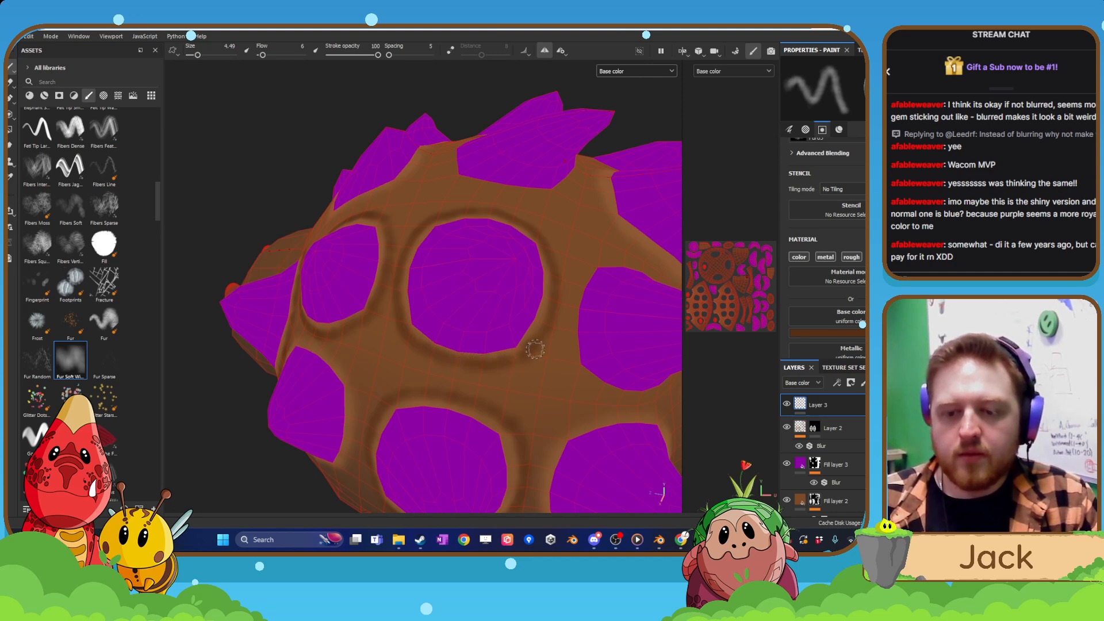
Paint the dark brown ring around the second lower-row side spike, filling in its rear and lower edges.
{"action": "scroll", "coordinate": [474, 331], "scroll_direction": "down", "scroll_amount": 5}
{"action": "left_click_drag", "start_coordinate": [474, 331], "coordinate": [482, 359], "text": "alt"}
{"action": "middle_click_drag", "start_coordinate": [482, 359], "coordinate": [575, 299], "text": "alt"}
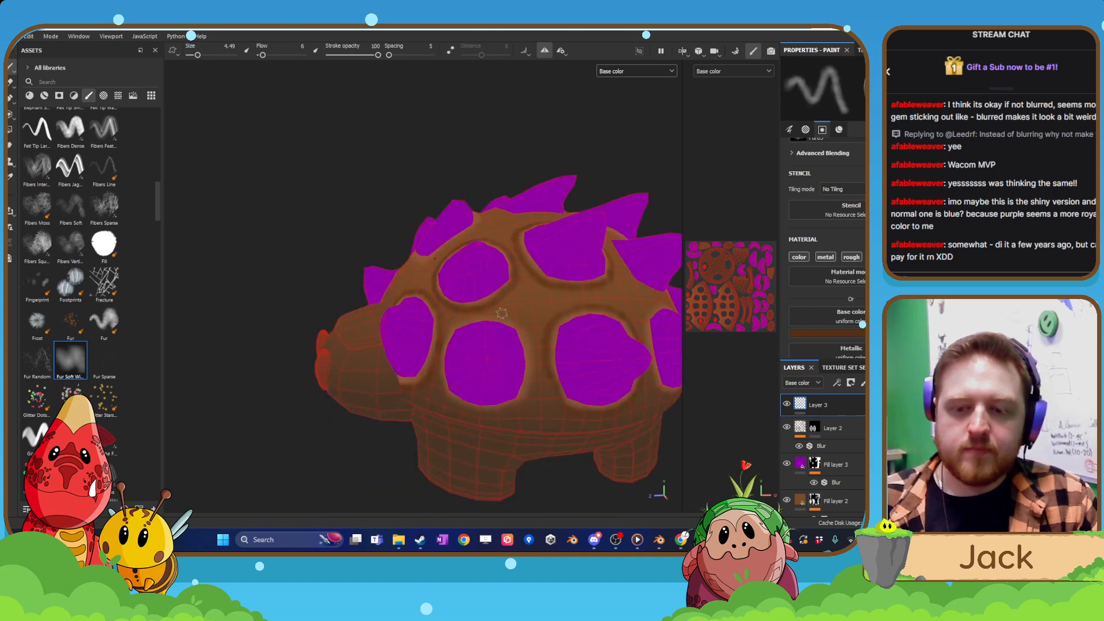
{"action": "scroll", "coordinate": [610, 347], "scroll_direction": "up", "scroll_amount": 5}
{"action": "left_click_drag", "start_coordinate": [609, 347], "coordinate": [476, 333], "text": "alt"}
{"action": "scroll", "coordinate": [460, 330], "scroll_direction": "up", "scroll_amount": 3}
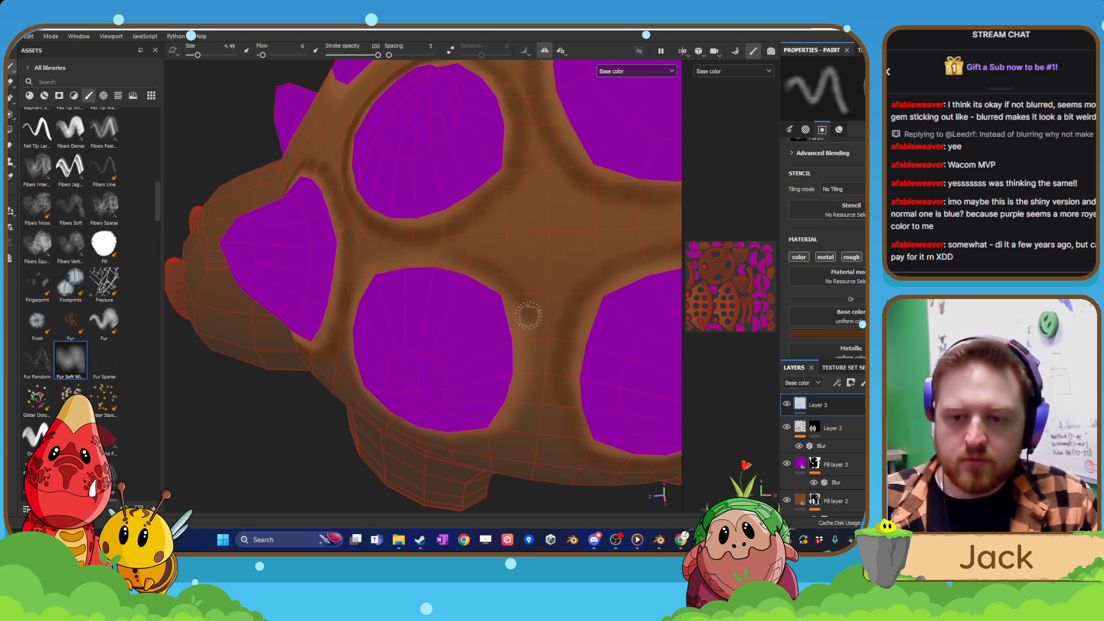
{"action": "left_click_drag", "start_coordinate": [536, 348], "coordinate": [538, 339], "text": "alt"}
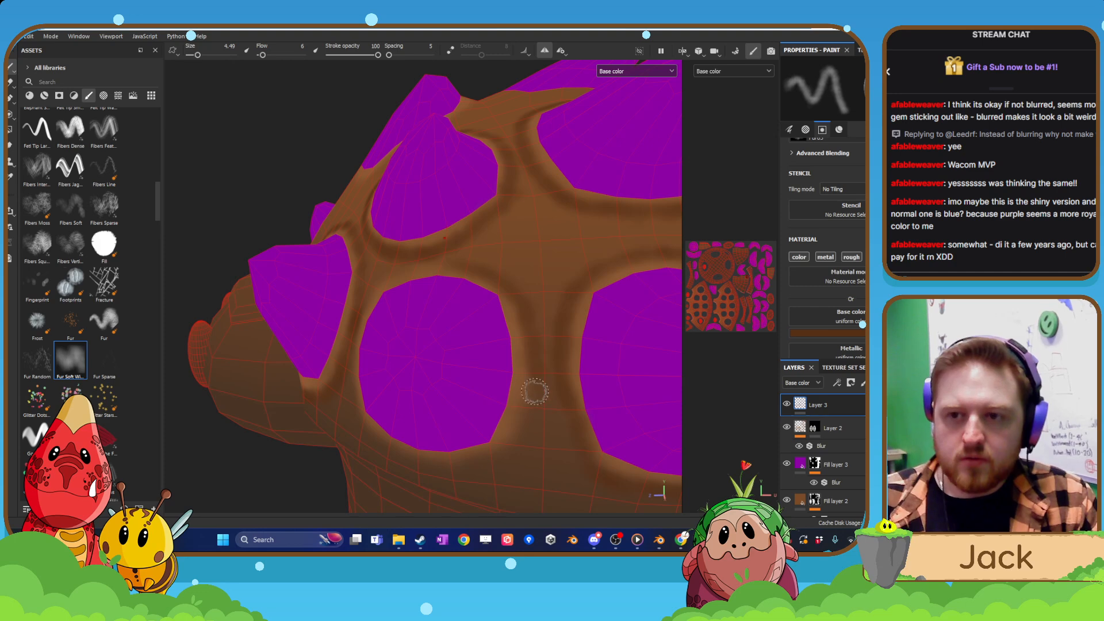
{"action": "left_click_drag", "start_coordinate": [437, 433], "coordinate": [434, 429], "text": "alt"}
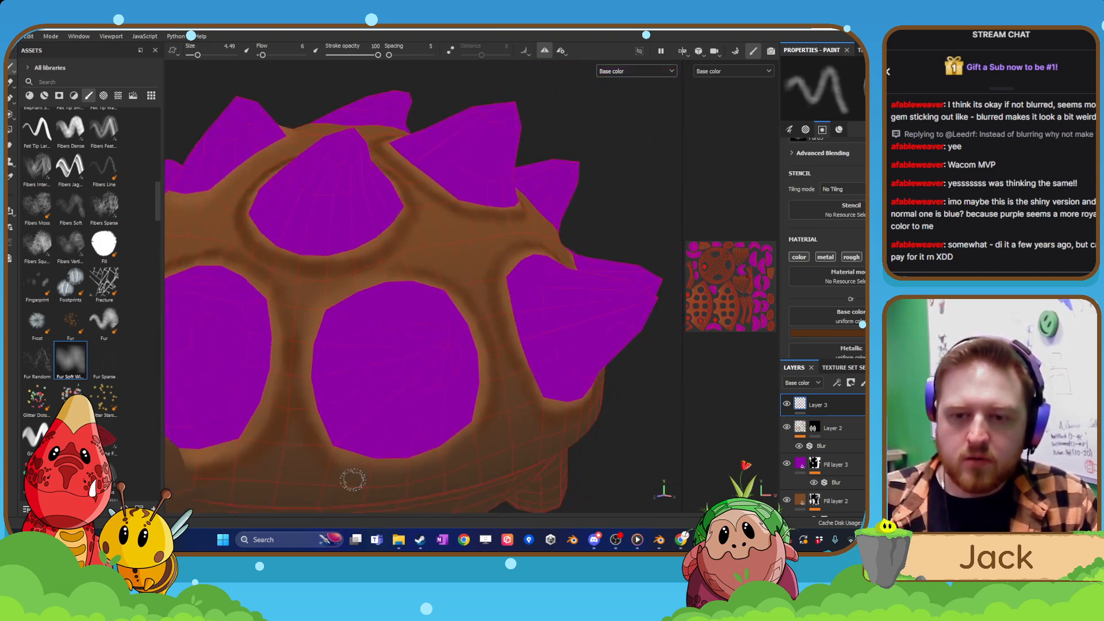
{"action": "mouse_move", "coordinate": [353, 480]}
{"action": "left_mouse_down", "text": "alt"}
{"action": "mouse_move", "coordinate": [349, 433]}
{"action": "mouse_move", "coordinate": [370, 446]}
{"action": "left_mouse_up", "text": "alt"}
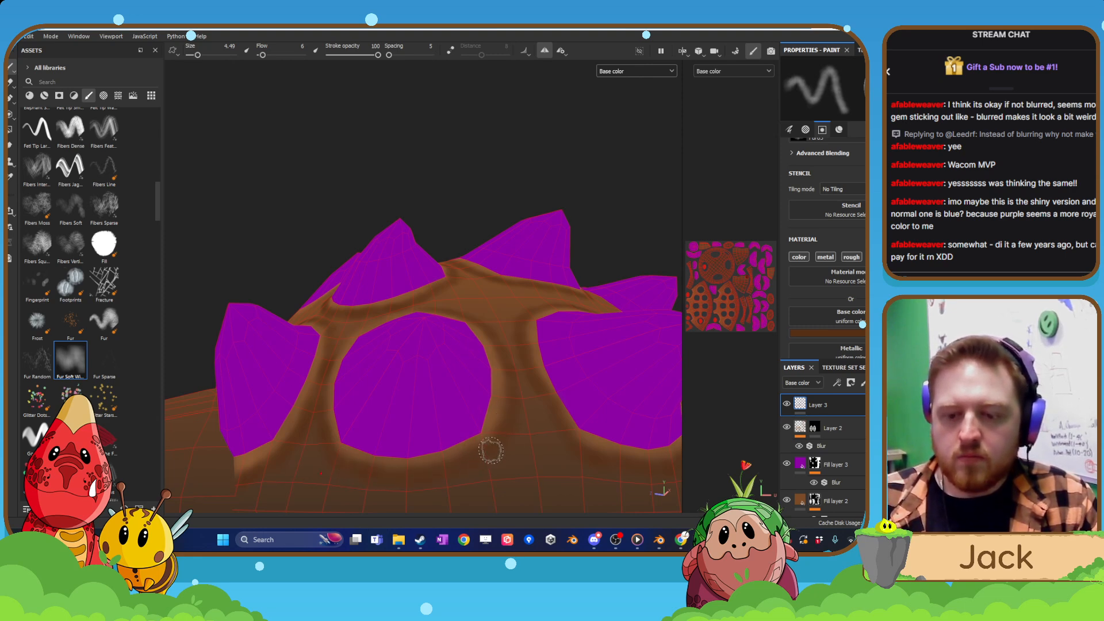
{"action": "left_click_drag", "start_coordinate": [410, 335], "coordinate": [415, 363], "text": "alt"}
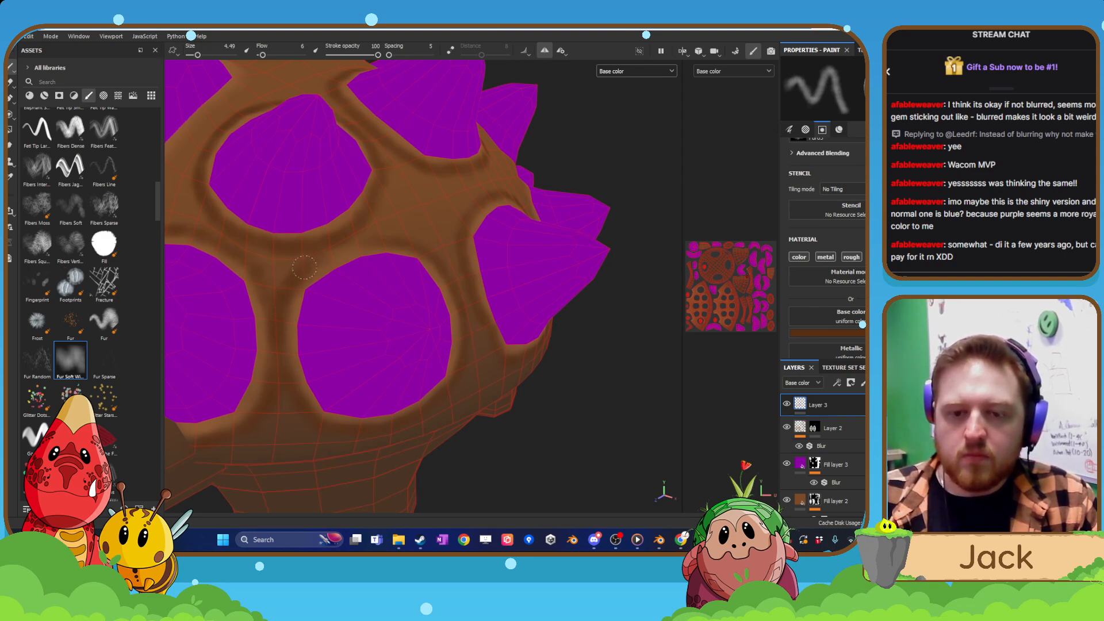
Toggle Layer 2's visibility off and on to check the lighter rims against the dark rings.
{"action": "mouse_move", "coordinate": [418, 230]}
{"action": "left_mouse_down", "text": "alt"}
{"action": "mouse_move", "coordinate": [431, 222]}
{"action": "mouse_move", "coordinate": [395, 320]}
{"action": "mouse_move", "coordinate": [420, 264]}
{"action": "mouse_move", "coordinate": [314, 383]}
{"action": "mouse_move", "coordinate": [234, 340]}
{"action": "left_mouse_up", "text": "alt"}
{"action": "middle_click_drag", "start_coordinate": [304, 401], "coordinate": [348, 324], "text": "alt"}
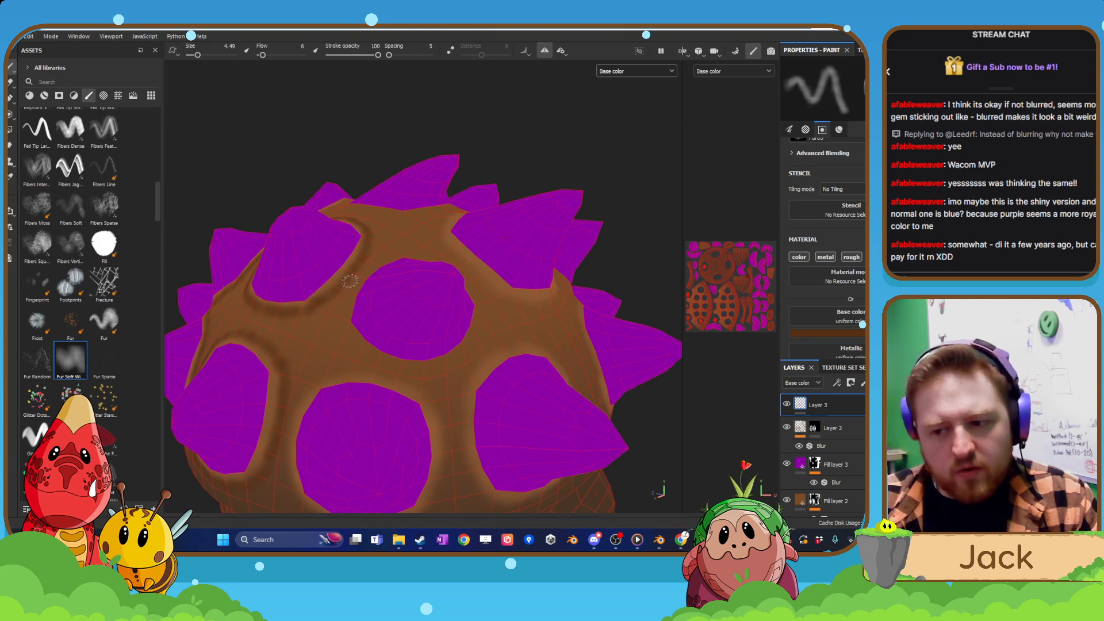
{"action": "left_click", "coordinate": [787, 428]}
{"action": "left_click", "coordinate": [788, 428]}
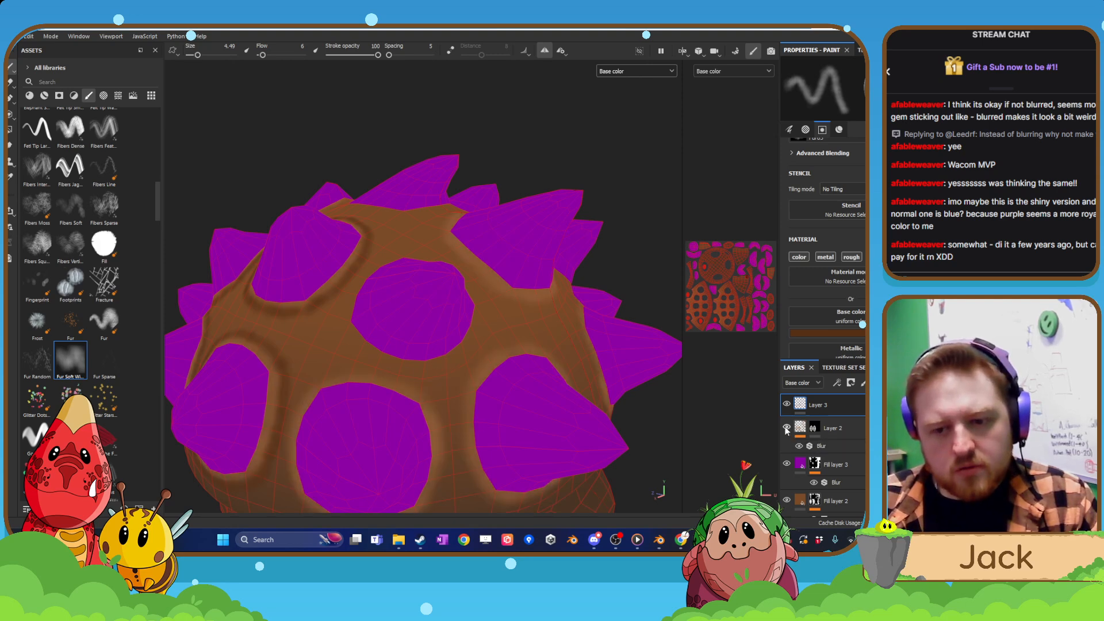
Paint a dark brown ring around the fourth lower-row side spike, covering its sides, underside and upper edge.
{"action": "middle_click_drag", "start_coordinate": [512, 383], "coordinate": [524, 335], "text": "alt"}
{"action": "middle_click_drag", "start_coordinate": [440, 378], "coordinate": [466, 354], "text": "alt"}
{"action": "left_click_drag", "start_coordinate": [394, 367], "coordinate": [456, 360], "text": "alt"}
{"action": "middle_click_drag", "start_coordinate": [459, 360], "coordinate": [521, 335], "text": "alt"}
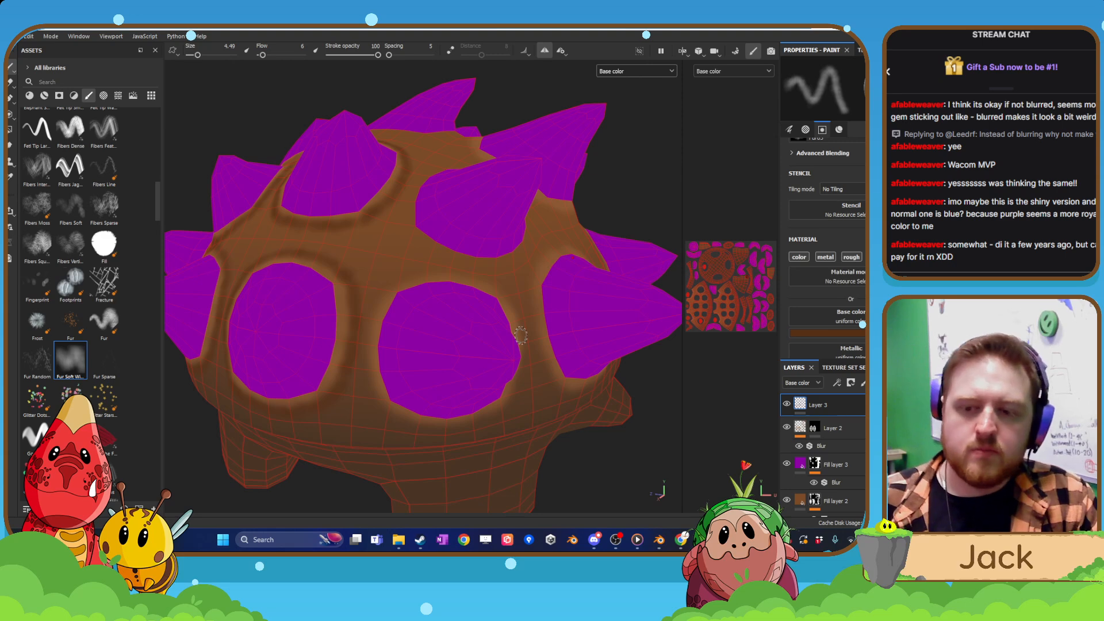
{"action": "scroll", "coordinate": [520, 335], "scroll_direction": "up", "scroll_amount": 4}
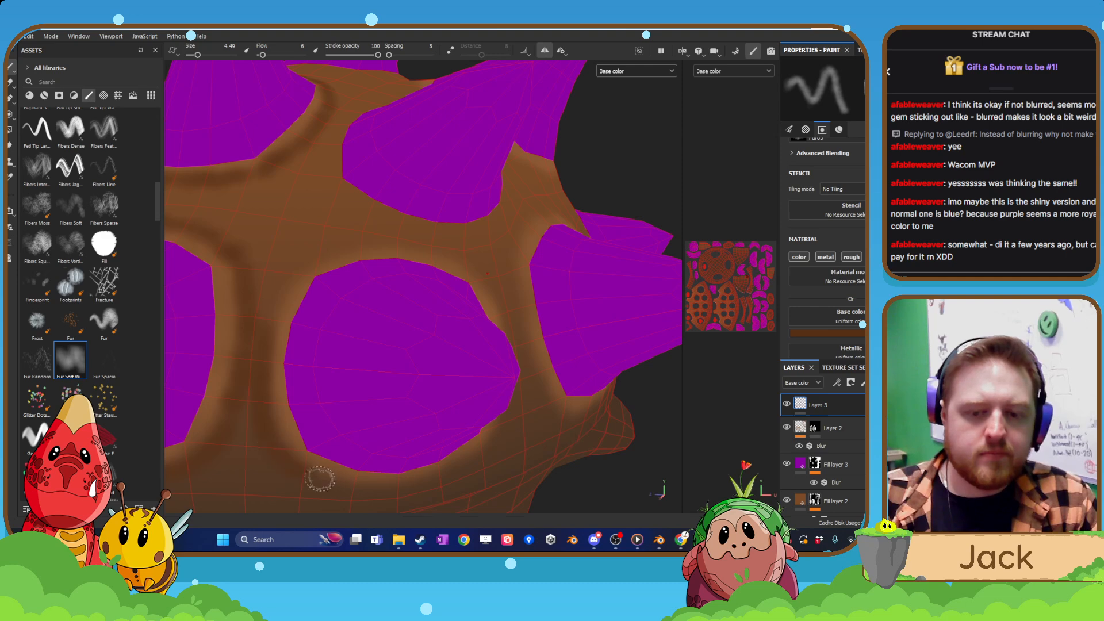
{"action": "left_click_drag", "start_coordinate": [320, 479], "coordinate": [323, 417], "text": "alt"}
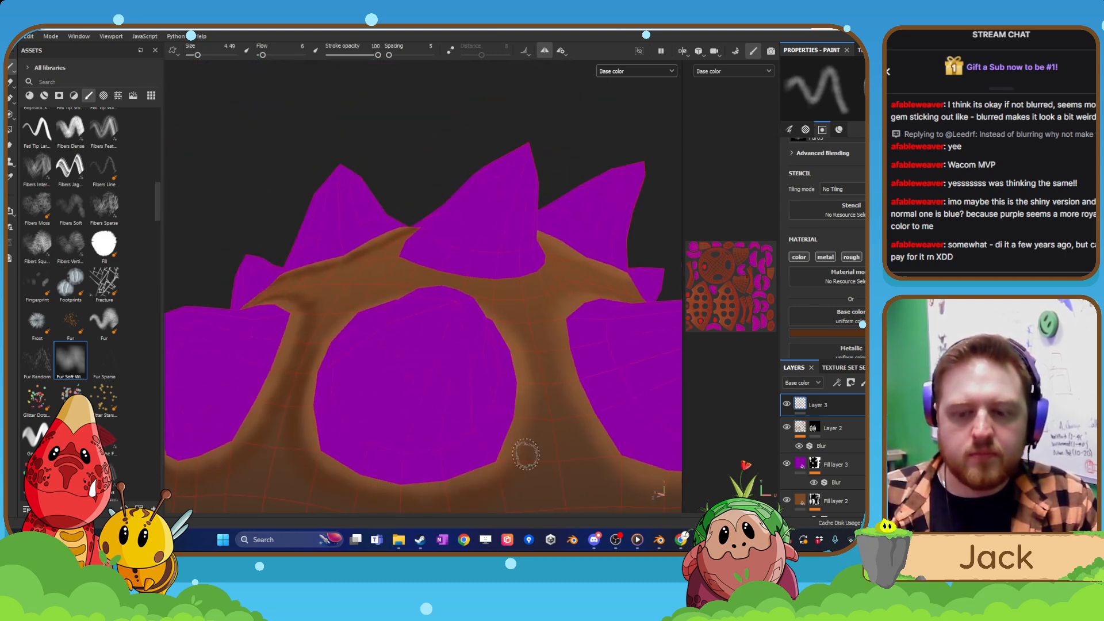
{"action": "mouse_move", "coordinate": [537, 402]}
{"action": "left_mouse_down", "text": "alt"}
{"action": "mouse_move", "coordinate": [513, 403]}
{"action": "mouse_move", "coordinate": [508, 339]}
{"action": "left_mouse_up", "text": "alt"}
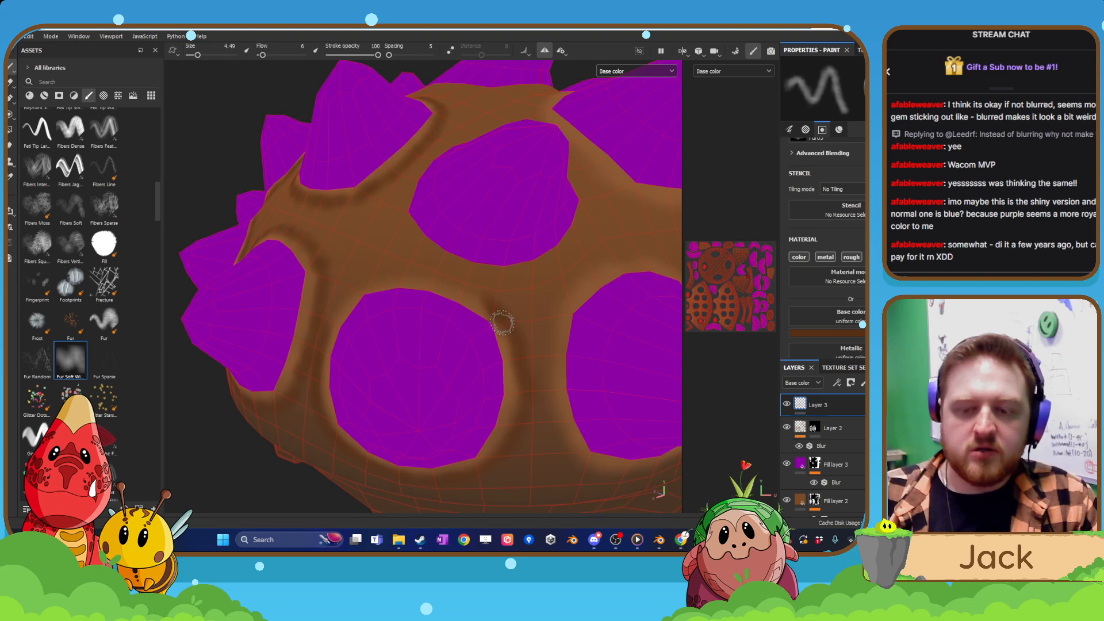
{"action": "mouse_move", "coordinate": [502, 324]}
{"action": "left_mouse_down", "text": "alt"}
{"action": "mouse_move", "coordinate": [426, 316]}
{"action": "mouse_move", "coordinate": [316, 347]}
{"action": "left_mouse_up", "text": "alt"}
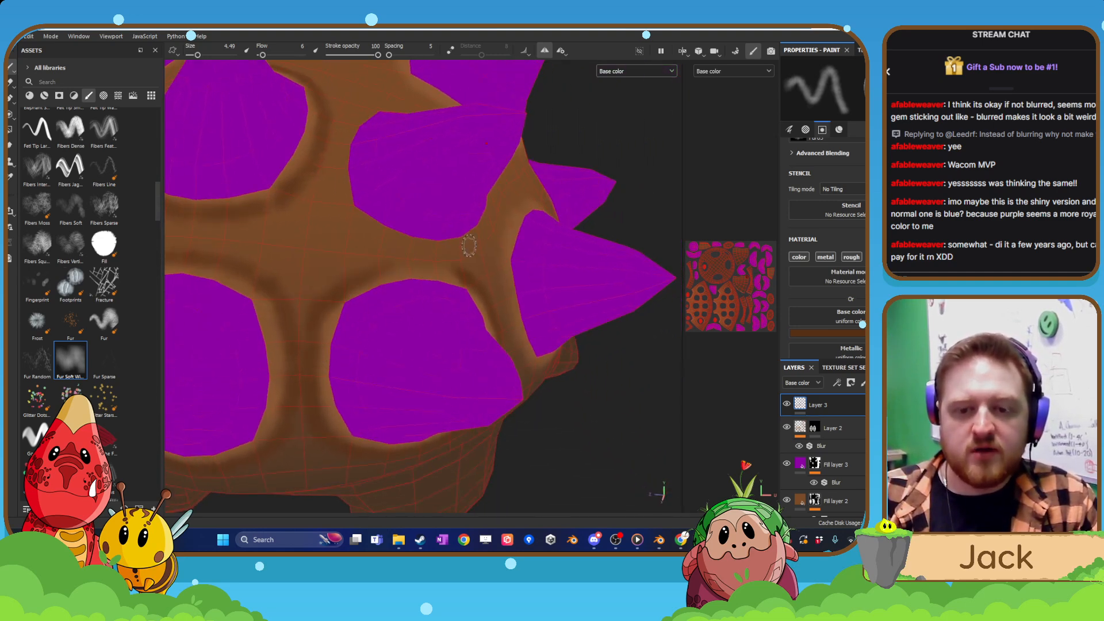
{"action": "left_click_drag", "start_coordinate": [471, 247], "coordinate": [375, 261], "text": "alt"}
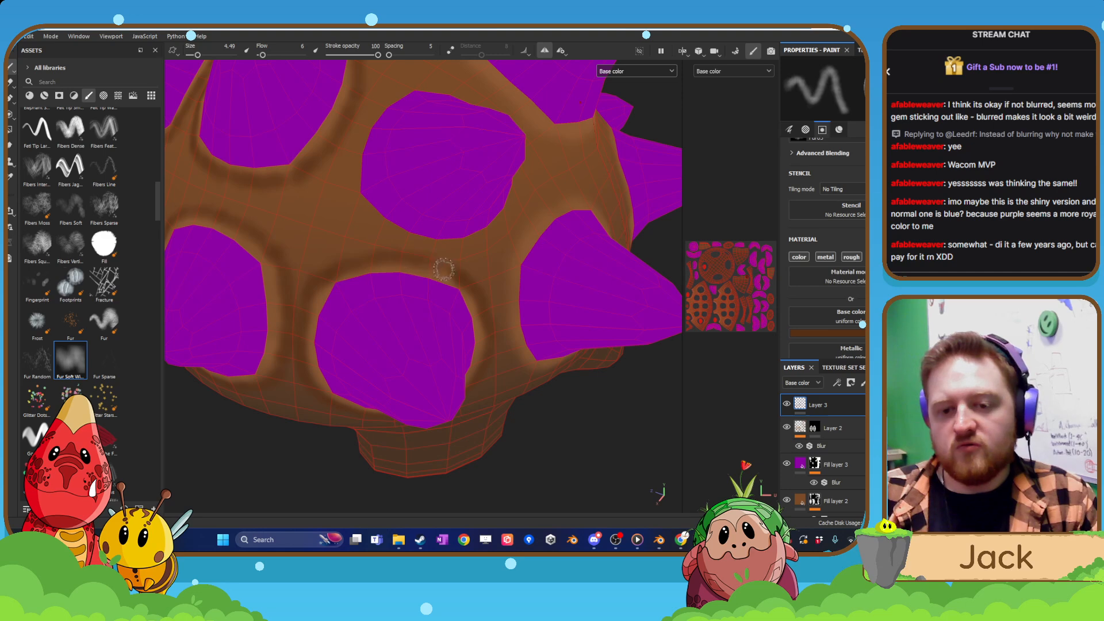
Paint a dark brown ring around the rearmost lower-row side spike, covering its front edge, underside, rear side and upper edge.
{"action": "left_click_drag", "start_coordinate": [529, 271], "coordinate": [404, 231], "text": "alt"}
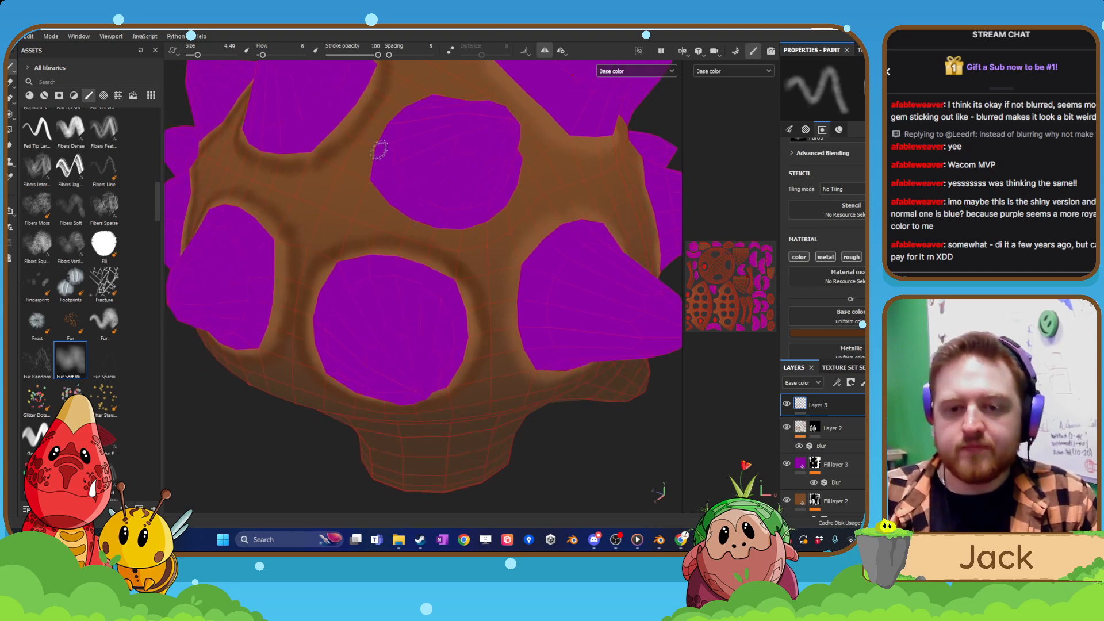
{"action": "left_click_drag", "start_coordinate": [463, 387], "coordinate": [392, 347], "text": "alt"}
{"action": "right_click_drag", "start_coordinate": [392, 347], "coordinate": [424, 303], "text": "alt"}
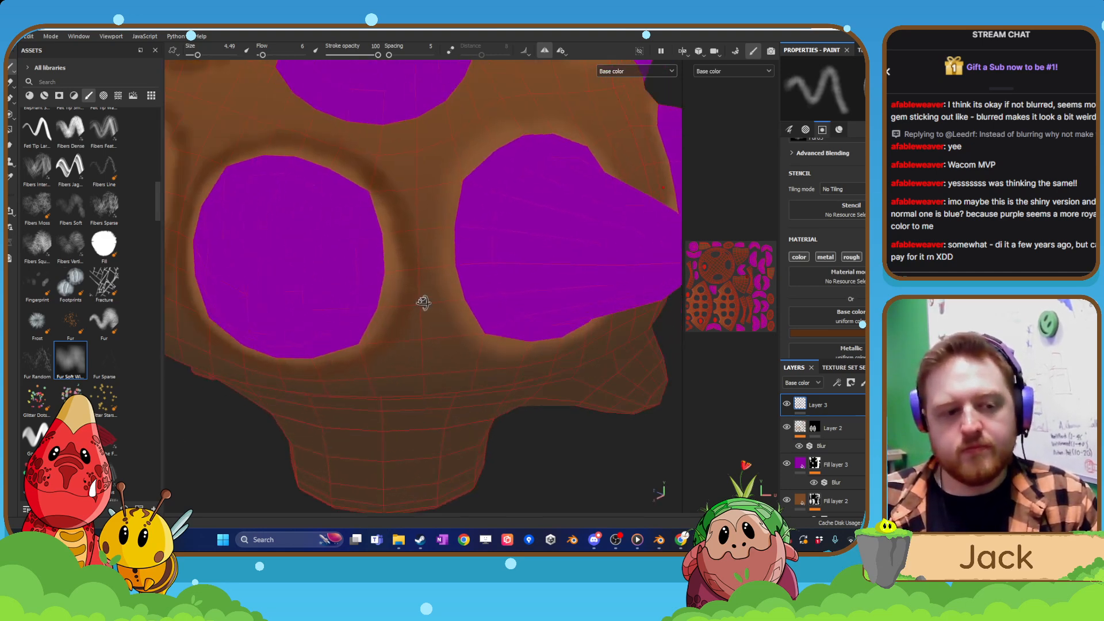
{"action": "left_click_drag", "start_coordinate": [424, 304], "coordinate": [414, 335], "text": "alt"}
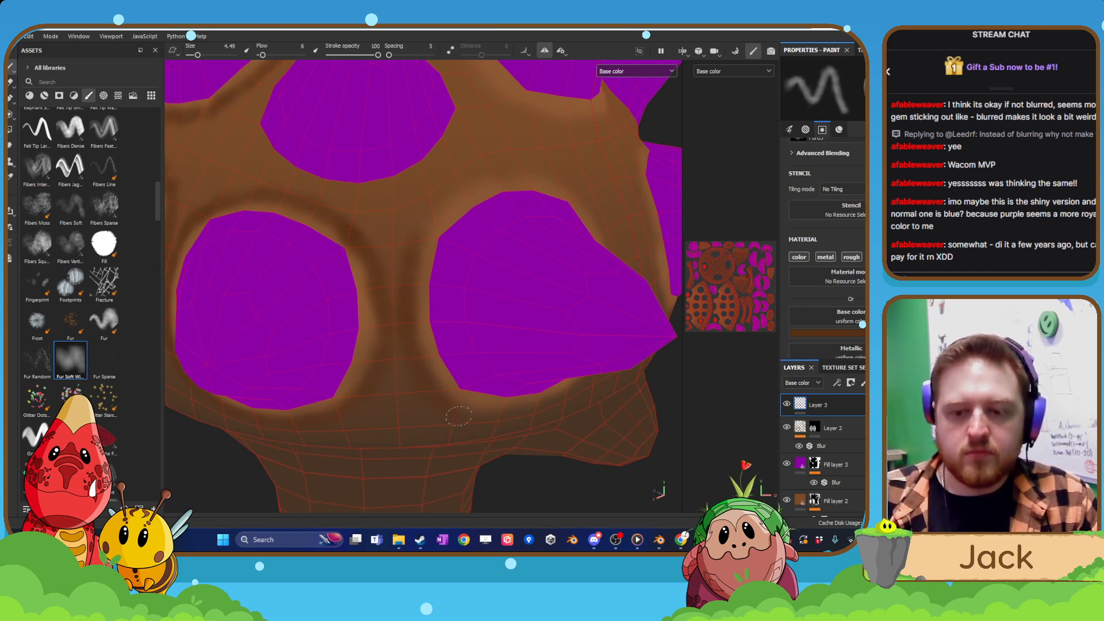
{"action": "left_click_drag", "start_coordinate": [503, 426], "coordinate": [449, 370], "text": "alt"}
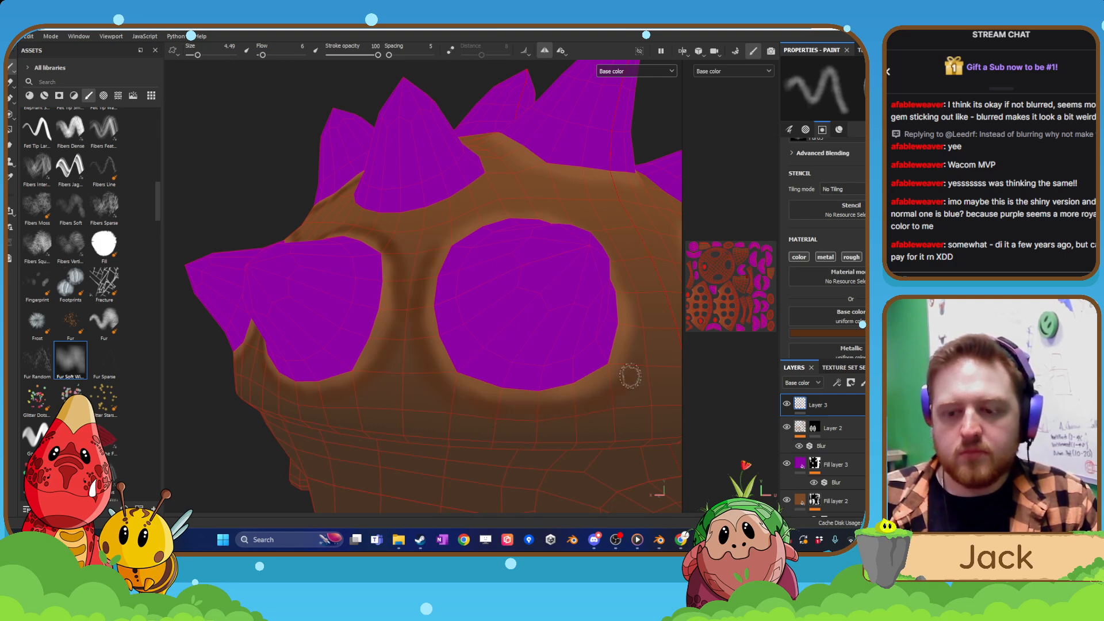
{"action": "left_click_drag", "start_coordinate": [638, 367], "coordinate": [621, 345], "text": "alt"}
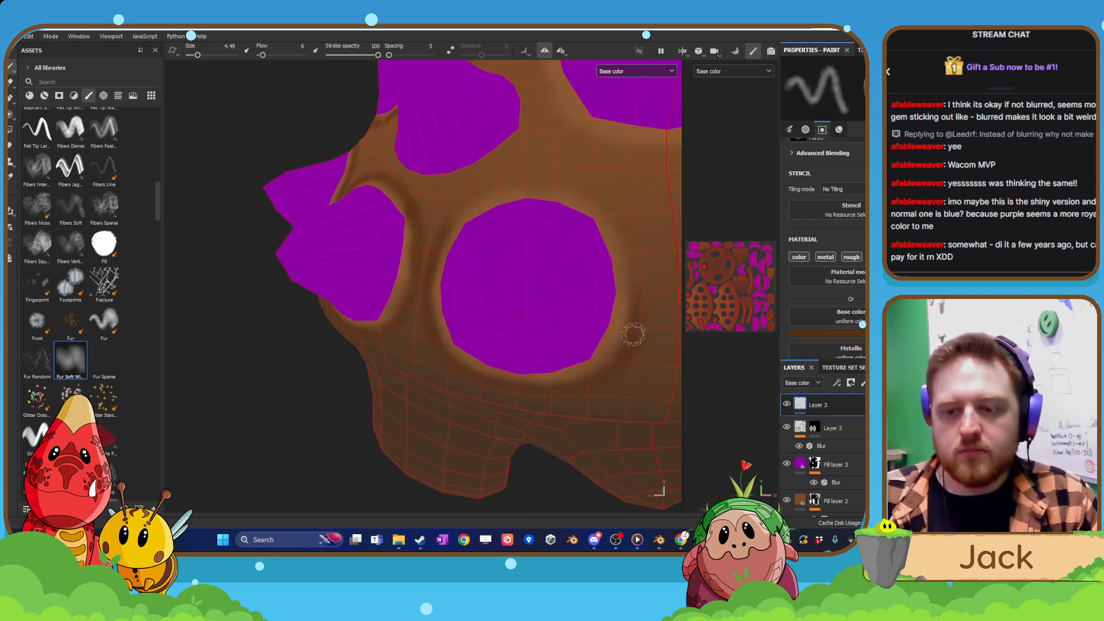
{"action": "left_click_drag", "start_coordinate": [621, 259], "coordinate": [604, 255], "text": "alt"}
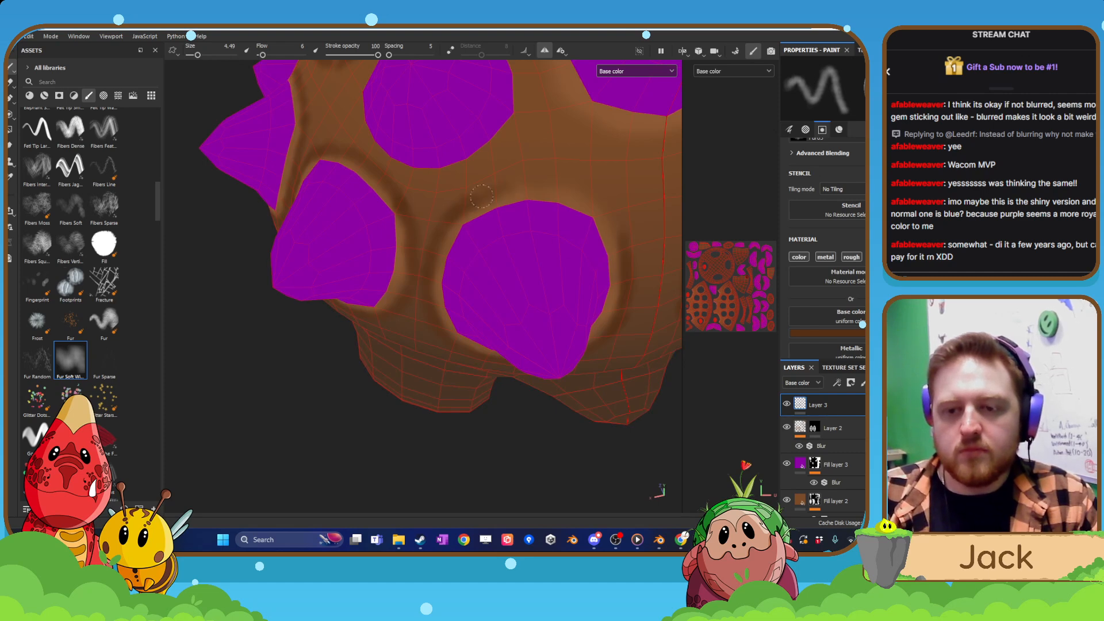
{"action": "mouse_move", "coordinate": [482, 196]}
{"action": "left_mouse_down"}
{"action": "mouse_move", "coordinate": [584, 191]}
{"action": "mouse_move", "coordinate": [625, 235]}
{"action": "left_mouse_up"}
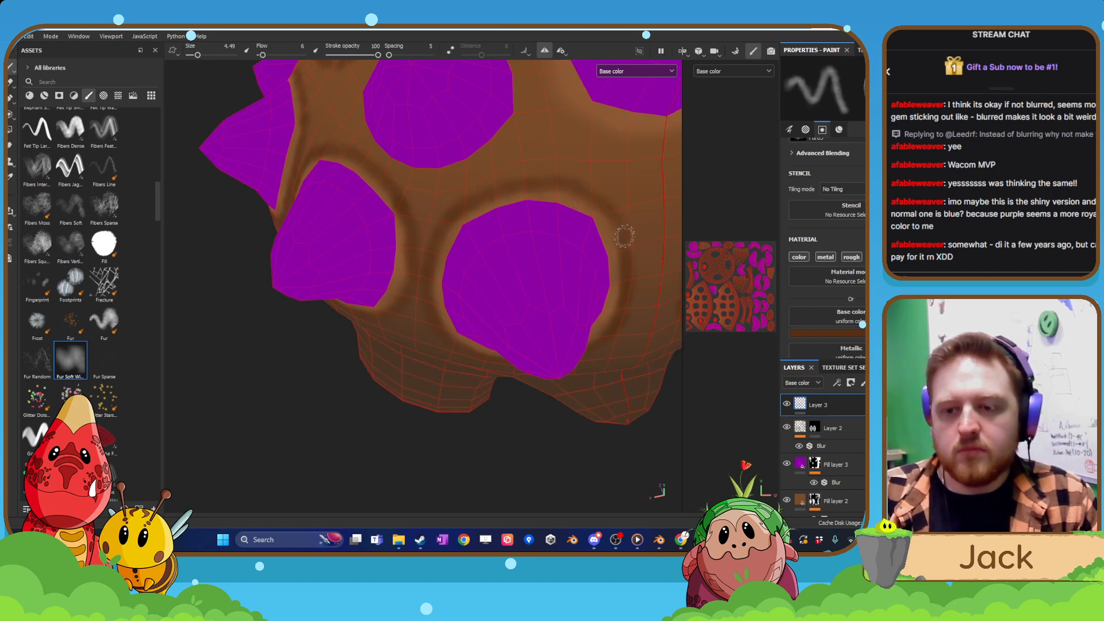
{"action": "right_click_drag", "start_coordinate": [629, 299], "coordinate": [567, 202], "text": "alt"}
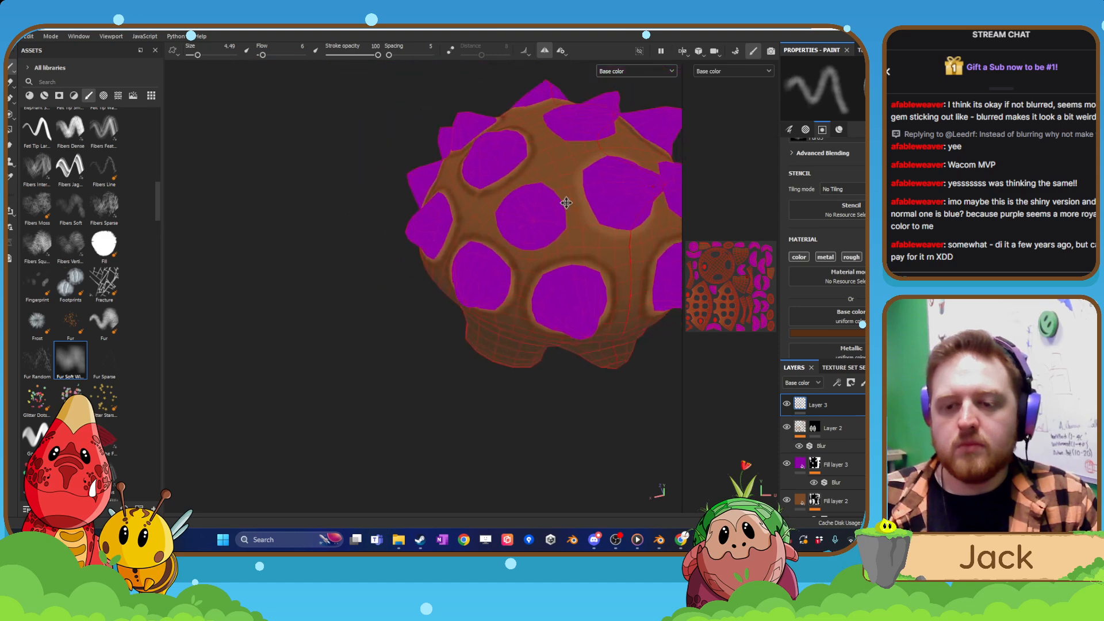
Paint a dark brown ring around the rear spike on the shell's centre line, covering its sides and its lower and upper edges.
{"action": "middle_click_drag", "start_coordinate": [567, 202], "coordinate": [472, 275], "text": "alt"}
{"action": "mouse_move", "coordinate": [472, 318]}
{"action": "left_mouse_down", "text": "alt"}
{"action": "mouse_move", "coordinate": [471, 397]}
{"action": "mouse_move", "coordinate": [472, 332]}
{"action": "left_mouse_up", "text": "alt"}
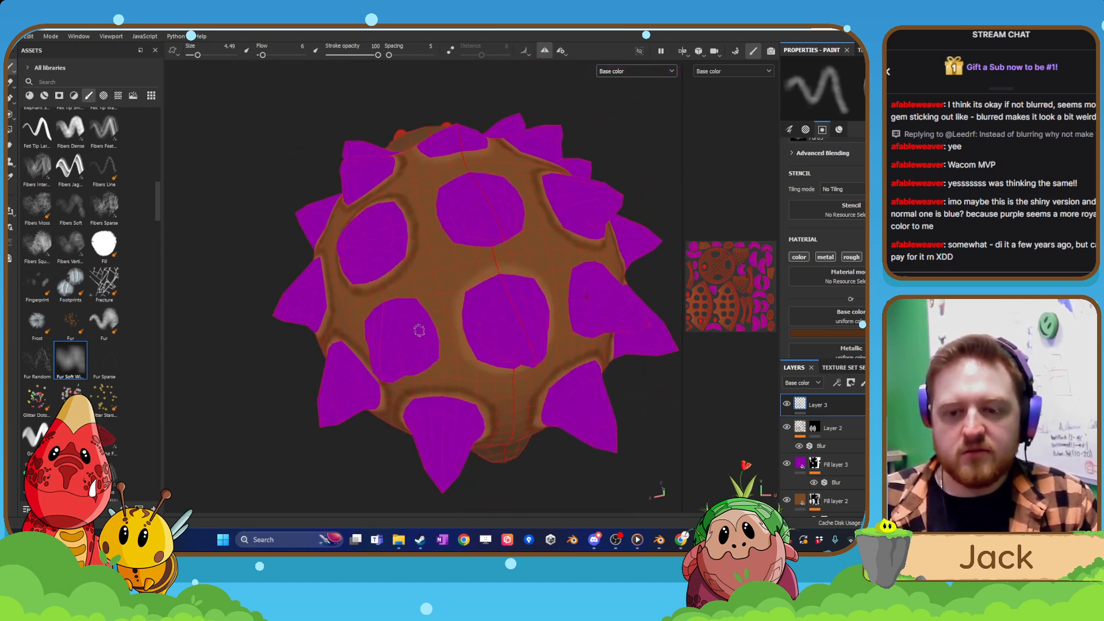
{"action": "scroll", "coordinate": [446, 345], "scroll_direction": "up", "scroll_amount": 5}
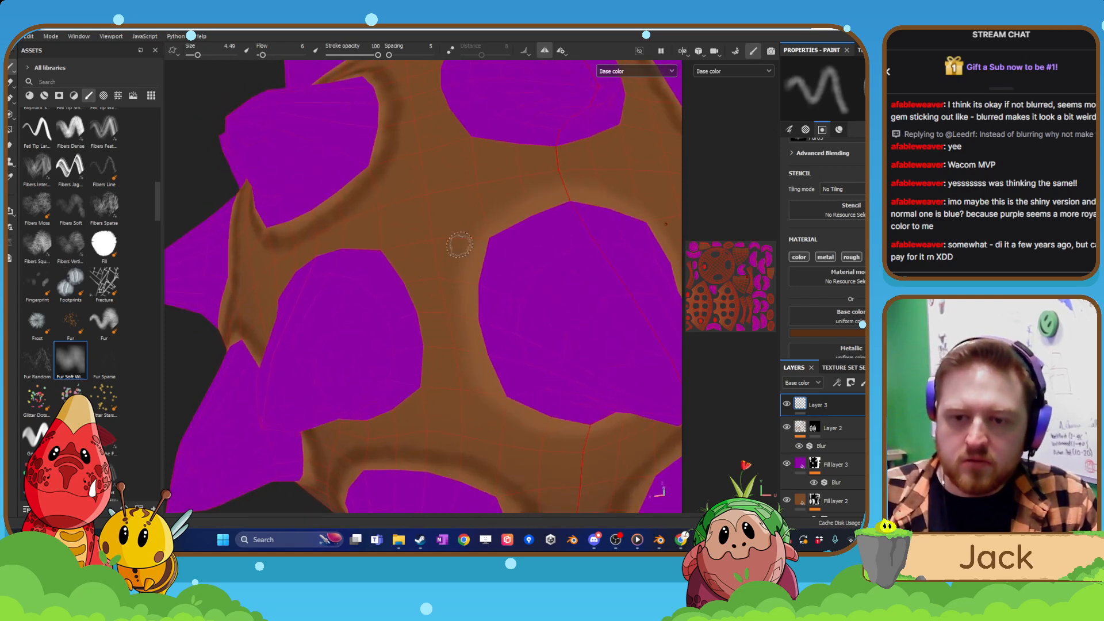
{"action": "mouse_move", "coordinate": [462, 261]}
{"action": "left_mouse_down"}
{"action": "mouse_move", "coordinate": [456, 311]}
{"action": "mouse_move", "coordinate": [479, 322]}
{"action": "left_mouse_up"}
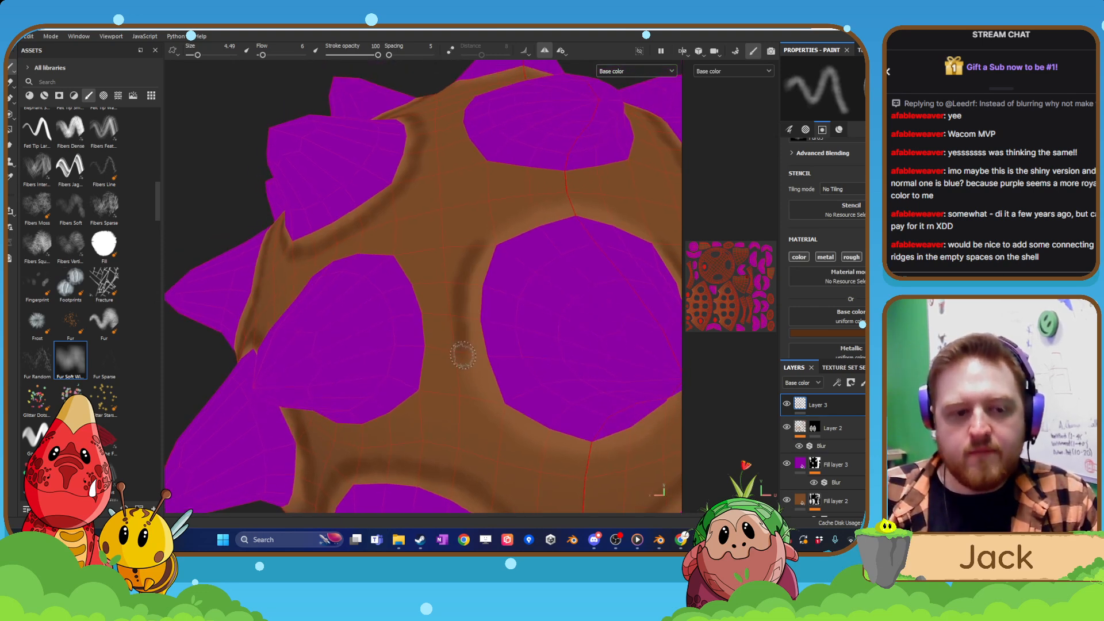
{"action": "mouse_move", "coordinate": [465, 366]}
{"action": "left_mouse_down"}
{"action": "mouse_move", "coordinate": [520, 444]}
{"action": "mouse_move", "coordinate": [501, 424]}
{"action": "mouse_move", "coordinate": [572, 459]}
{"action": "left_mouse_up"}
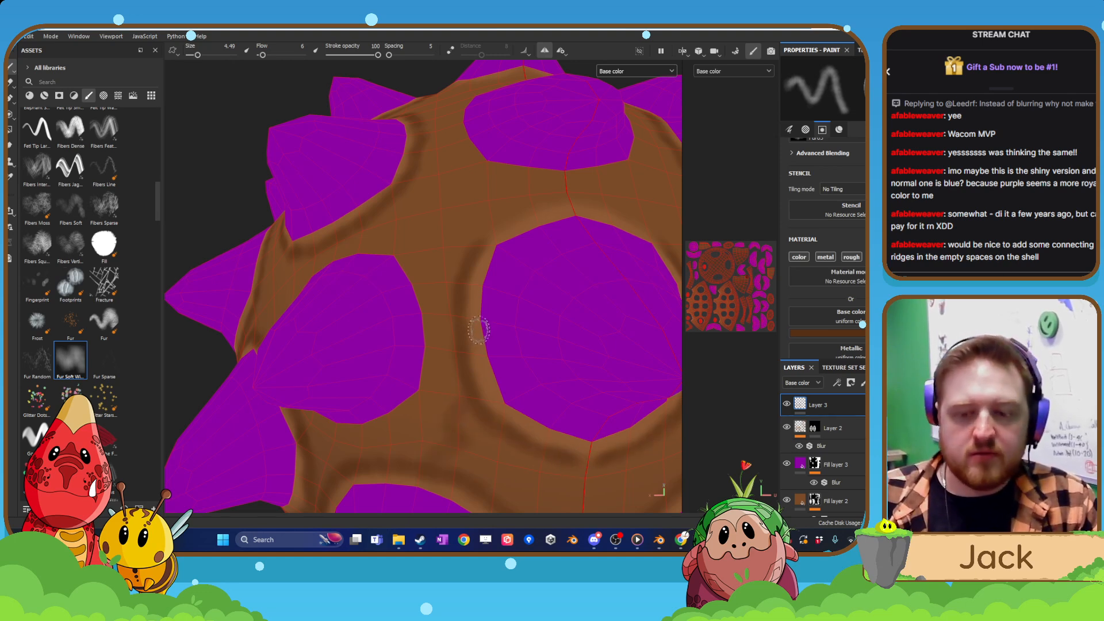
{"action": "left_click_drag", "start_coordinate": [470, 279], "coordinate": [493, 318], "text": "alt"}
{"action": "mouse_move", "coordinate": [480, 240]}
{"action": "left_mouse_down"}
{"action": "mouse_move", "coordinate": [520, 204]}
{"action": "mouse_move", "coordinate": [567, 189]}
{"action": "left_mouse_up"}
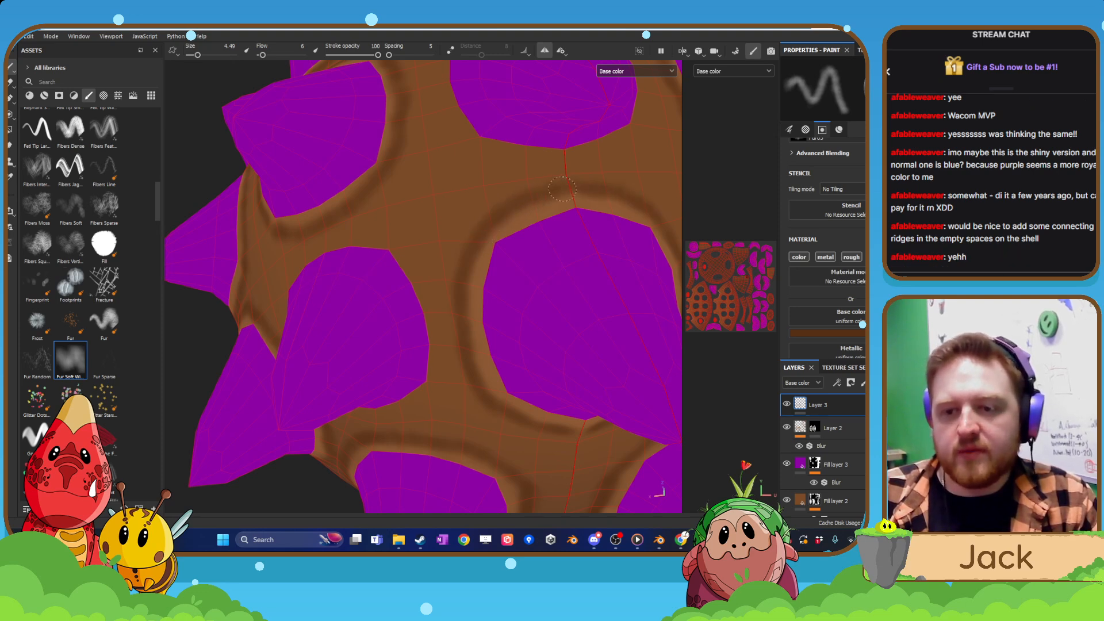
Paint a dark brown ring around the centre-line spike nearest the head.
{"action": "mouse_move", "coordinate": [599, 153]}
{"action": "left_mouse_down", "text": "alt"}
{"action": "mouse_move", "coordinate": [498, 363]}
{"action": "mouse_move", "coordinate": [490, 338]}
{"action": "mouse_move", "coordinate": [501, 327]}
{"action": "mouse_move", "coordinate": [412, 391]}
{"action": "mouse_move", "coordinate": [477, 380]}
{"action": "mouse_move", "coordinate": [517, 357]}
{"action": "mouse_move", "coordinate": [511, 241]}
{"action": "mouse_move", "coordinate": [521, 355]}
{"action": "left_mouse_up", "text": "alt"}
{"action": "right_click_drag", "start_coordinate": [520, 355], "coordinate": [447, 354], "text": "alt"}
{"action": "left_click_drag", "start_coordinate": [446, 354], "coordinate": [429, 313], "text": "alt"}
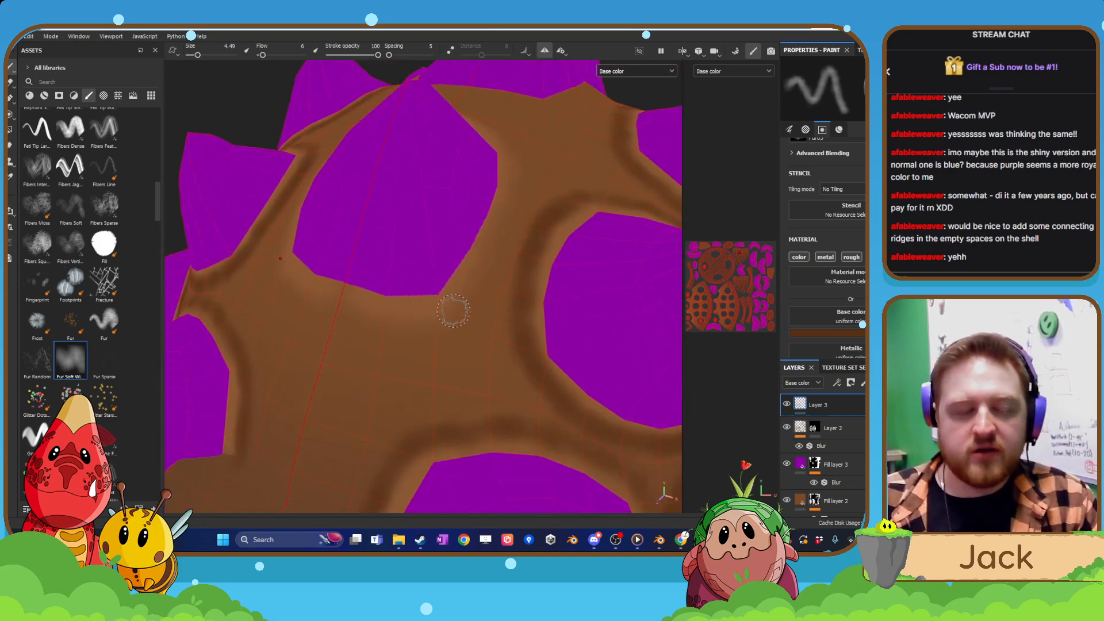
{"action": "mouse_move", "coordinate": [344, 312]}
{"action": "left_mouse_down"}
{"action": "mouse_move", "coordinate": [433, 321]}
{"action": "mouse_move", "coordinate": [469, 296]}
{"action": "mouse_move", "coordinate": [515, 195]}
{"action": "left_mouse_up"}
{"action": "mouse_move", "coordinate": [536, 155]}
{"action": "left_mouse_down", "text": "alt"}
{"action": "mouse_move", "coordinate": [495, 202]}
{"action": "mouse_move", "coordinate": [492, 121]}
{"action": "mouse_move", "coordinate": [463, 87]}
{"action": "mouse_move", "coordinate": [486, 109]}
{"action": "mouse_move", "coordinate": [481, 102]}
{"action": "left_mouse_up", "text": "alt"}
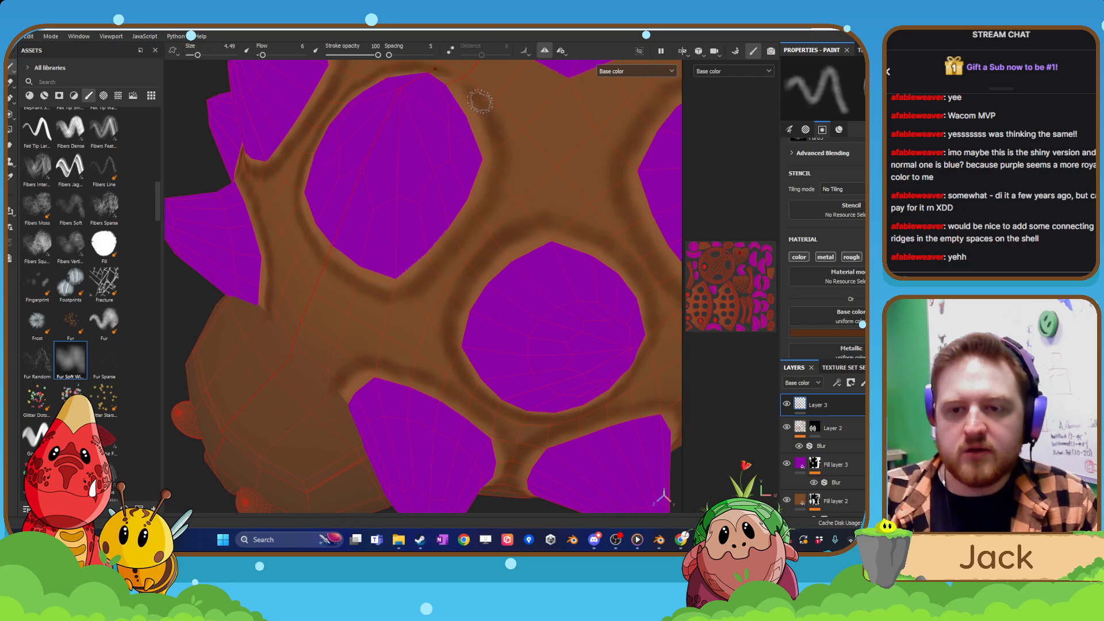
Paint dark brown shading around the base of the middle spike on the shell's centre line.
{"action": "right_click_drag", "start_coordinate": [429, 230], "coordinate": [429, 209], "text": "alt"}
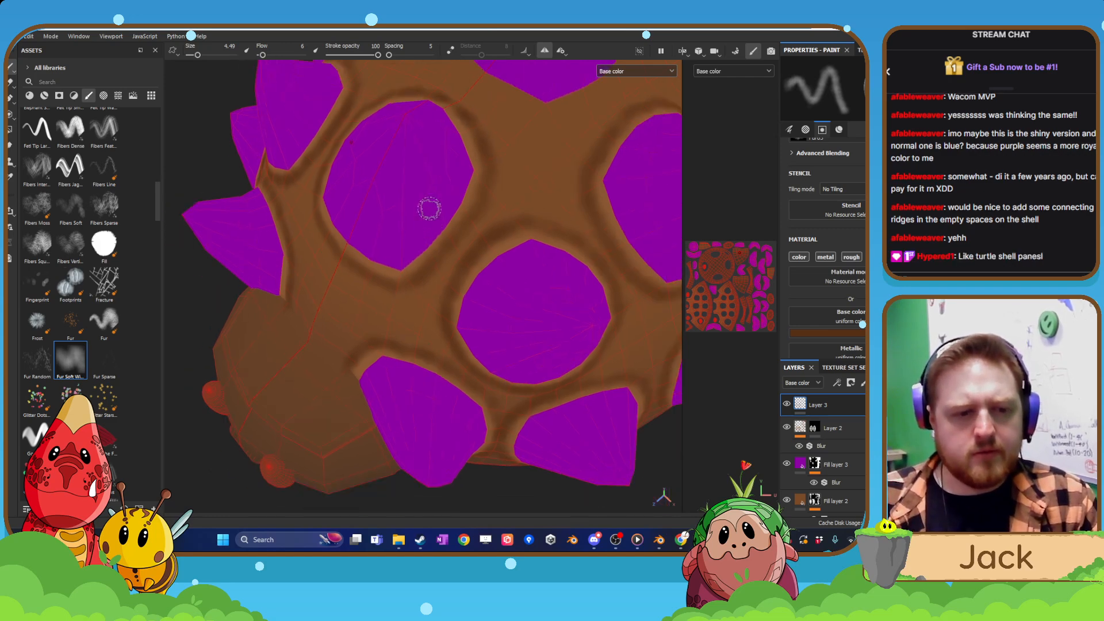
{"action": "left_click_drag", "start_coordinate": [429, 209], "coordinate": [339, 341], "text": "alt"}
{"action": "left_click_drag", "start_coordinate": [370, 244], "coordinate": [340, 330], "text": "alt"}
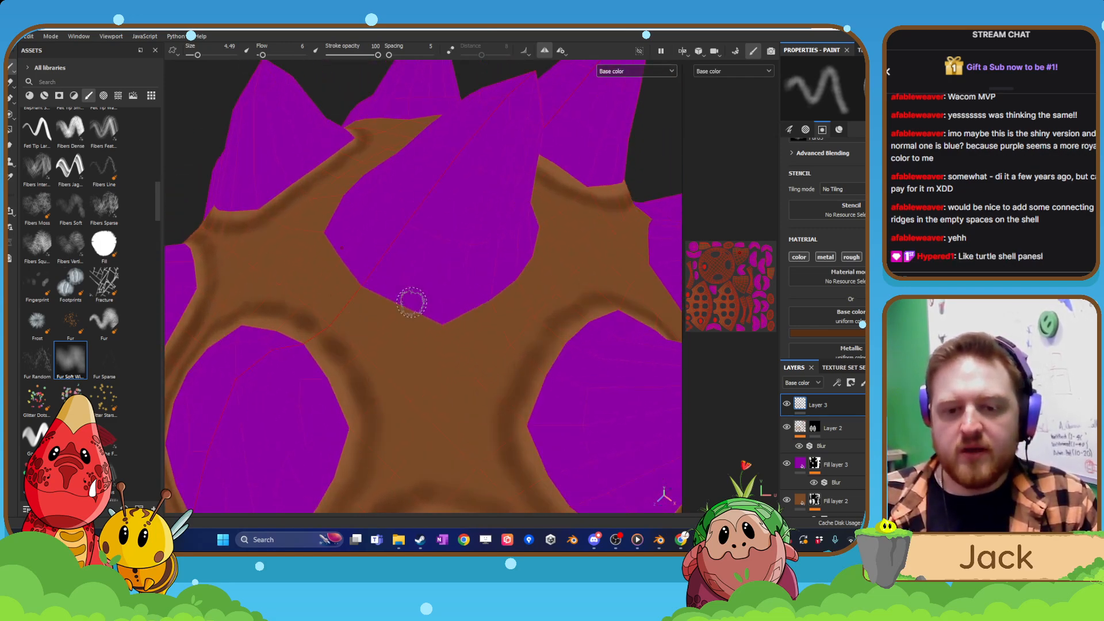
{"action": "mouse_move", "coordinate": [412, 301]}
{"action": "left_mouse_down", "text": "alt"}
{"action": "mouse_move", "coordinate": [351, 300]}
{"action": "mouse_move", "coordinate": [412, 320]}
{"action": "mouse_move", "coordinate": [352, 316]}
{"action": "mouse_move", "coordinate": [286, 279]}
{"action": "mouse_move", "coordinate": [385, 299]}
{"action": "left_mouse_up", "text": "alt"}
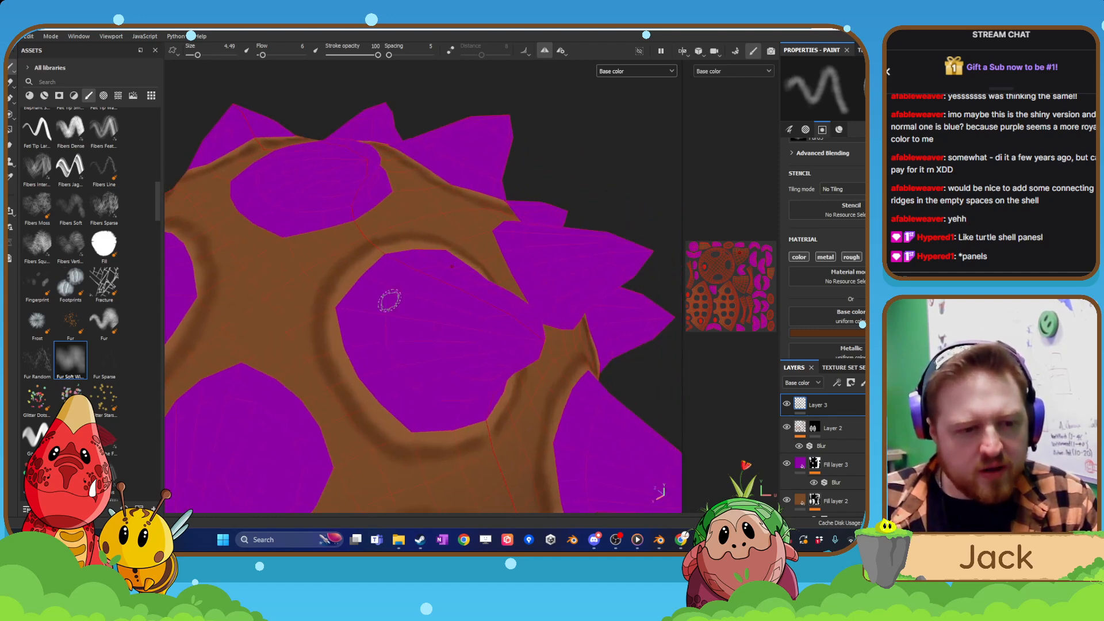
Make Layer 2 active and sample a lighter brown from the shell beside the unringed spike next to the rear centre-line spike.
{"action": "mouse_move", "coordinate": [390, 300]}
{"action": "middle_mouse_down", "text": "alt"}
{"action": "mouse_move", "coordinate": [429, 306]}
{"action": "mouse_move", "coordinate": [389, 242]}
{"action": "middle_mouse_up", "text": "alt"}
{"action": "scroll", "coordinate": [441, 407], "scroll_direction": "up", "scroll_amount": 3}
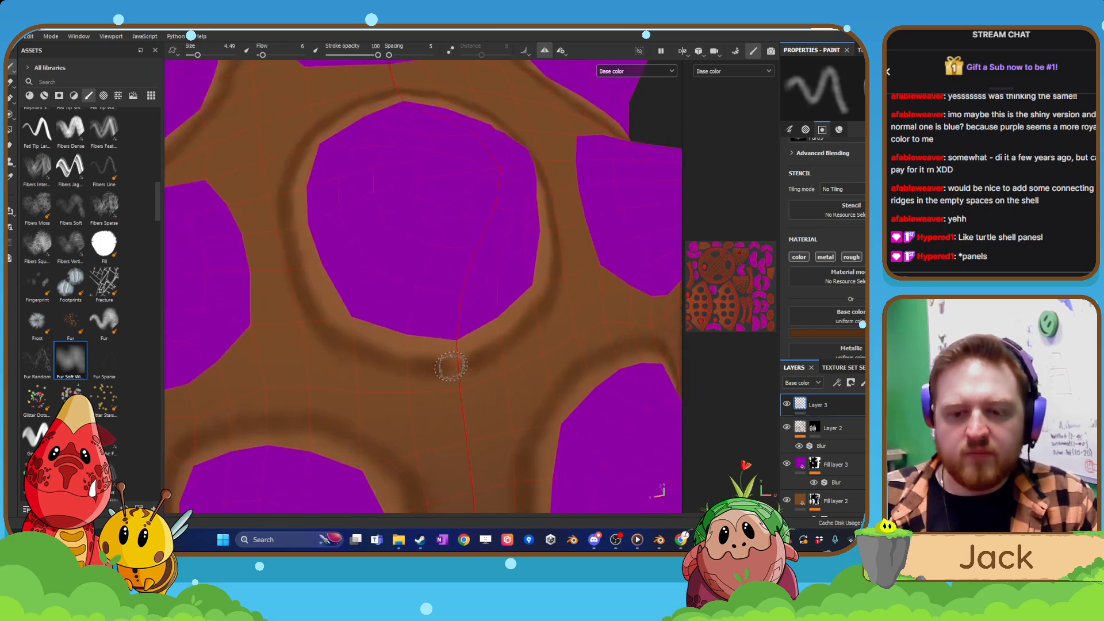
{"action": "scroll", "coordinate": [431, 356], "scroll_direction": "up", "scroll_amount": 1}
{"action": "scroll", "coordinate": [639, 374], "scroll_direction": "down", "scroll_amount": 6}
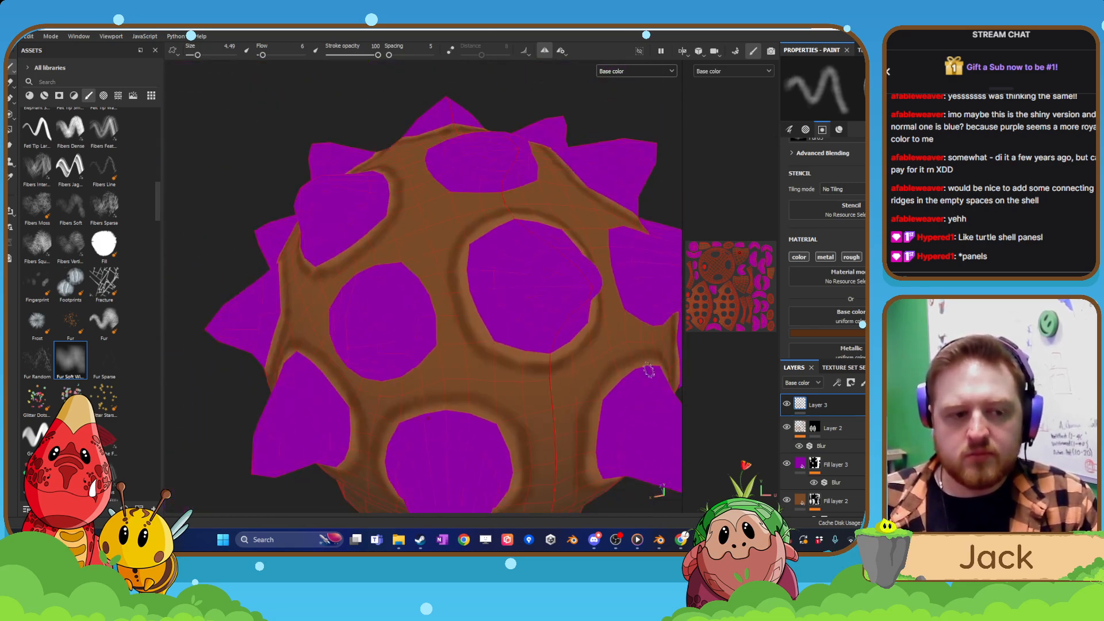
{"action": "mouse_move", "coordinate": [647, 405]}
{"action": "left_mouse_down", "text": "alt"}
{"action": "mouse_move", "coordinate": [602, 341]}
{"action": "mouse_move", "coordinate": [468, 352]}
{"action": "mouse_move", "coordinate": [442, 368]}
{"action": "left_mouse_up", "text": "alt"}
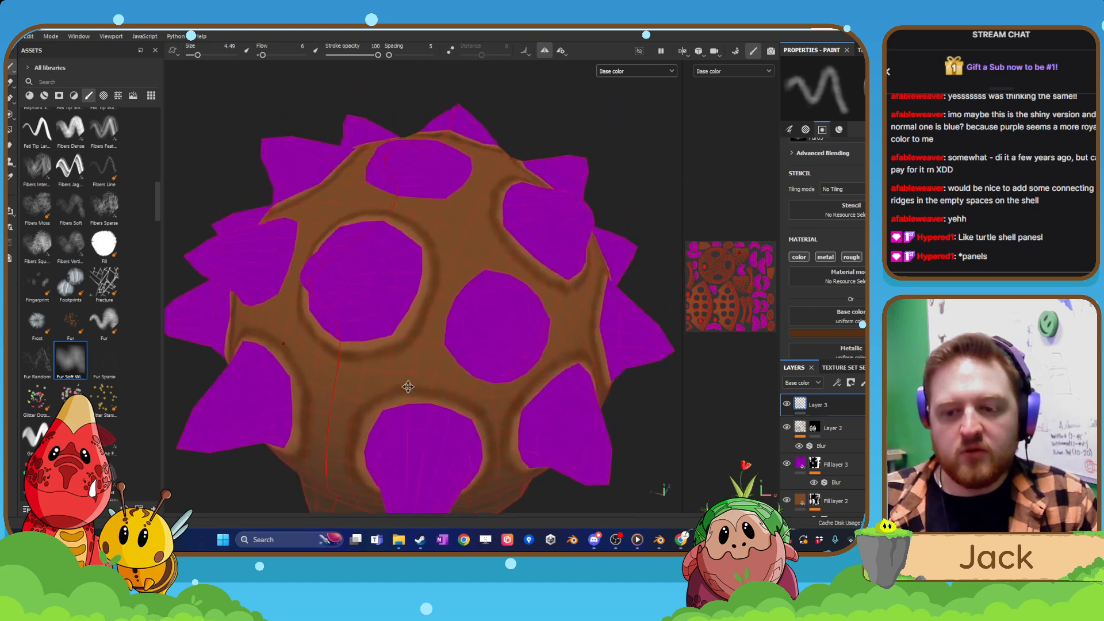
{"action": "scroll", "coordinate": [440, 372], "scroll_direction": "up", "scroll_amount": 5}
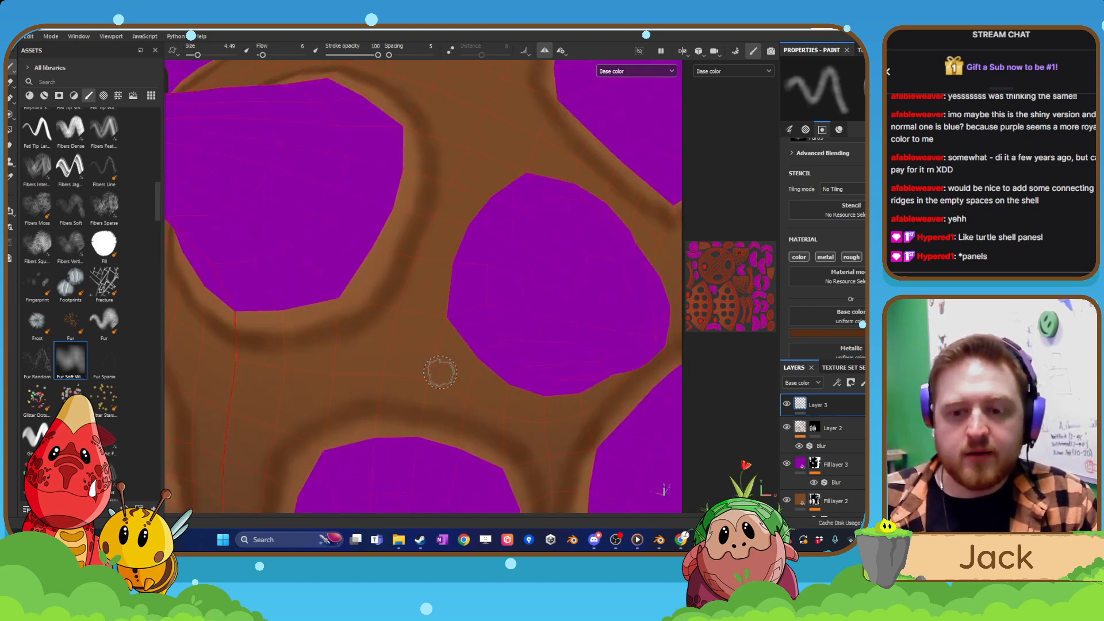
{"action": "left_click", "coordinate": [832, 428]}
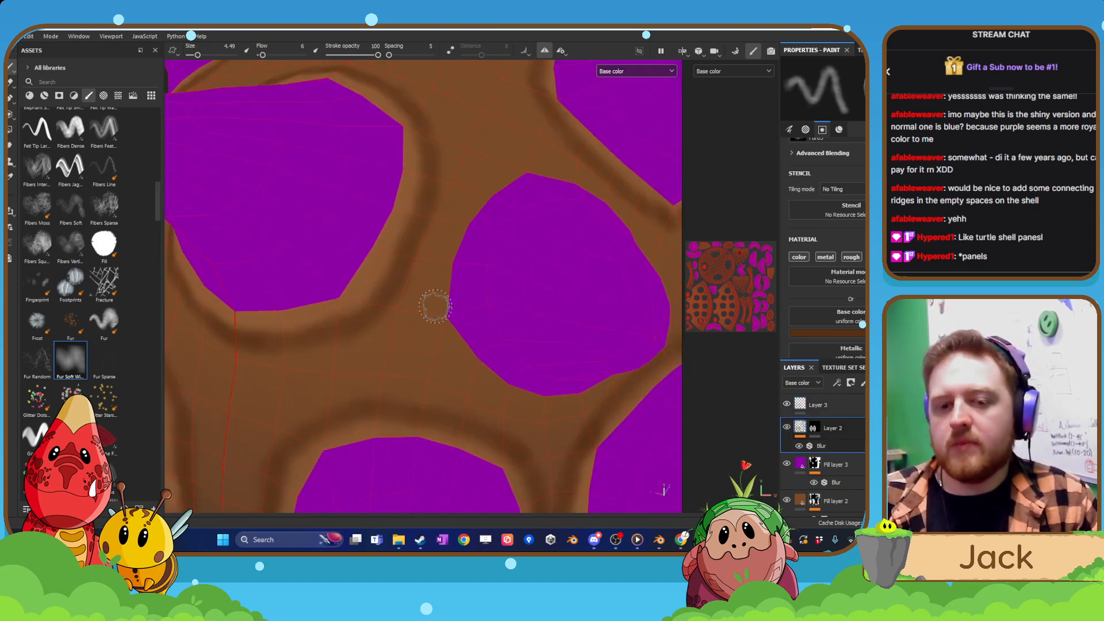
{"action": "middle_click_drag", "start_coordinate": [435, 307], "coordinate": [460, 327], "text": "alt"}
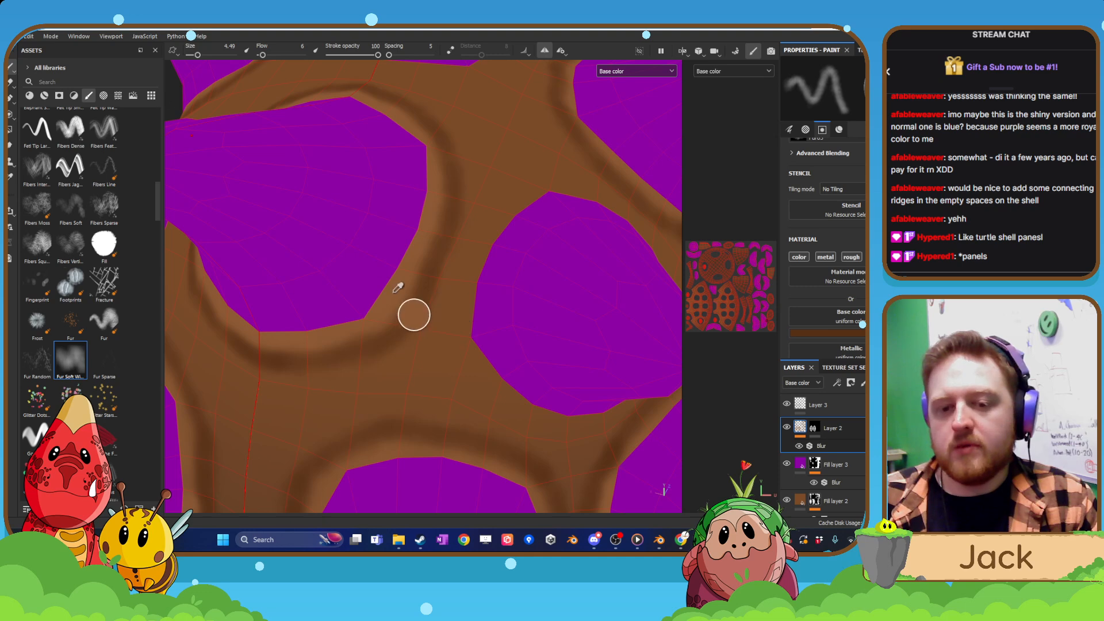
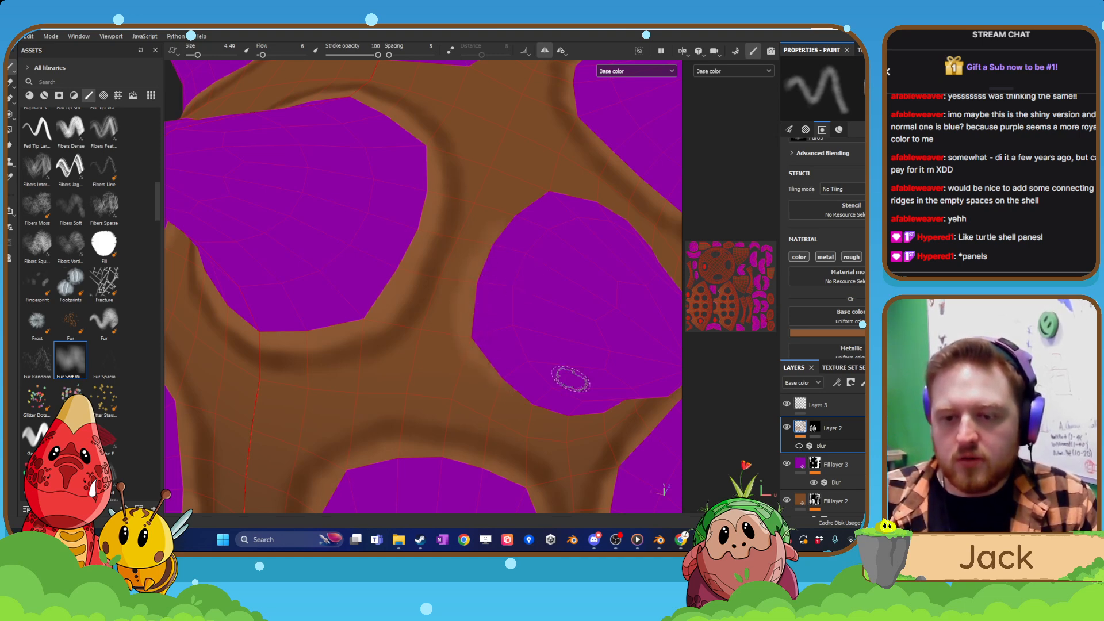
Paint a lighter brown rim on Layer 2 around the base of the unringed spikes on the shell.
{"action": "left_click_drag", "start_coordinate": [570, 380], "coordinate": [535, 398], "text": "alt"}
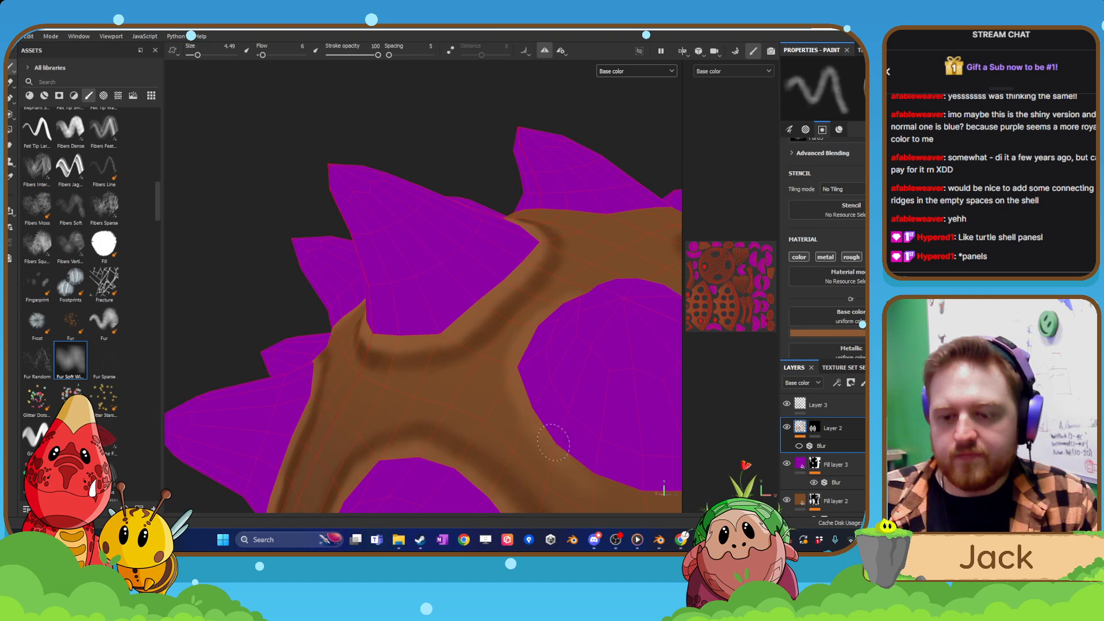
{"action": "left_click_drag", "start_coordinate": [627, 498], "coordinate": [513, 398], "text": "alt"}
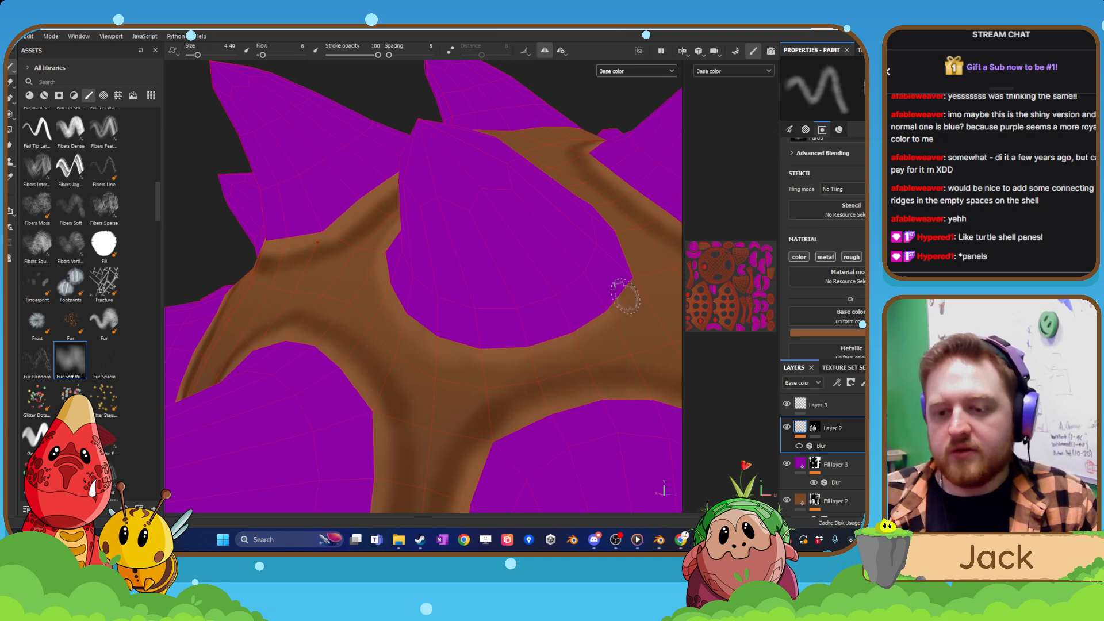
{"action": "left_click_drag", "start_coordinate": [626, 296], "coordinate": [601, 295], "text": "alt"}
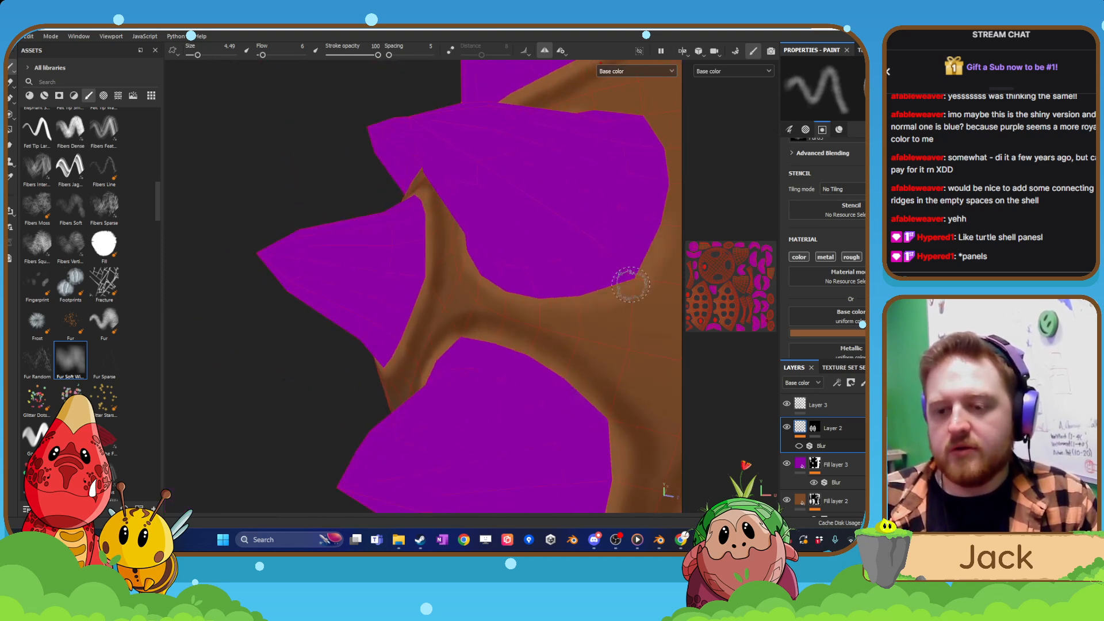
{"action": "left_click_drag", "start_coordinate": [481, 303], "coordinate": [426, 362], "text": "alt"}
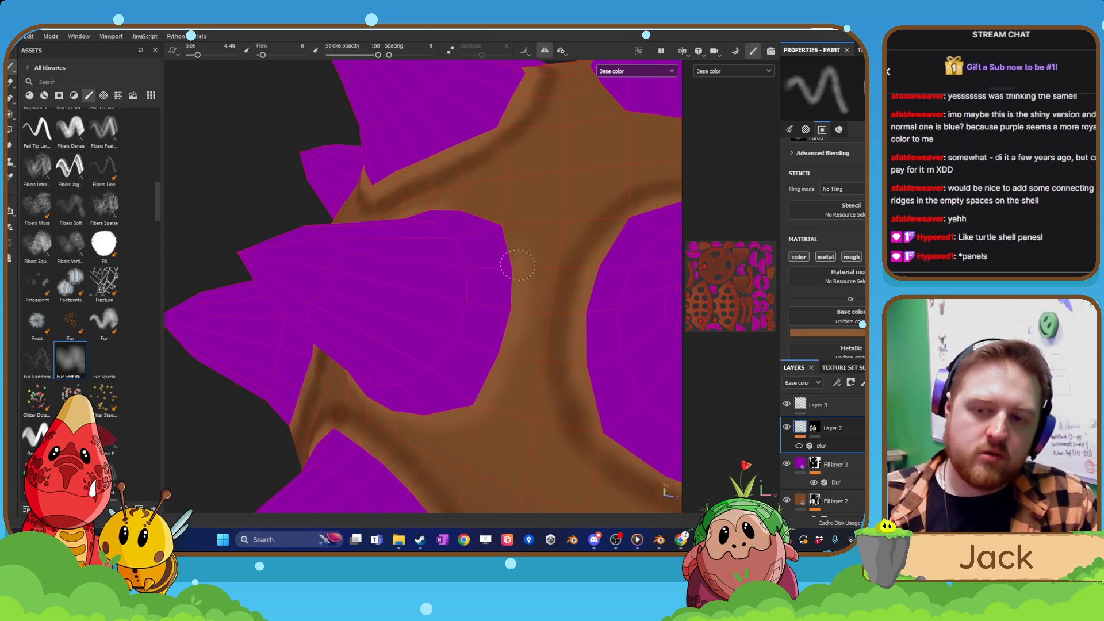
{"action": "left_click_drag", "start_coordinate": [517, 217], "coordinate": [426, 229], "text": "alt"}
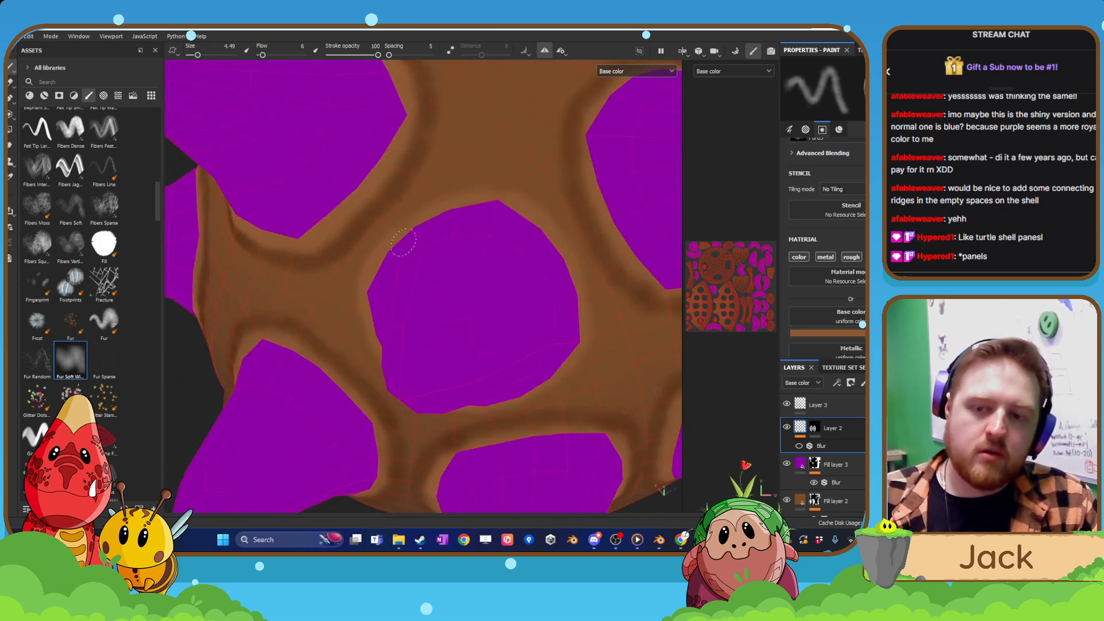
{"action": "scroll", "coordinate": [451, 225], "scroll_direction": "down", "scroll_amount": 5}
{"action": "left_click_drag", "start_coordinate": [451, 224], "coordinate": [389, 347], "text": "alt"}
{"action": "scroll", "coordinate": [403, 352], "scroll_direction": "up", "scroll_amount": 2}
{"action": "left_click_drag", "start_coordinate": [477, 311], "coordinate": [418, 338], "text": "alt"}
{"action": "scroll", "coordinate": [418, 338], "scroll_direction": "up", "scroll_amount": 2}
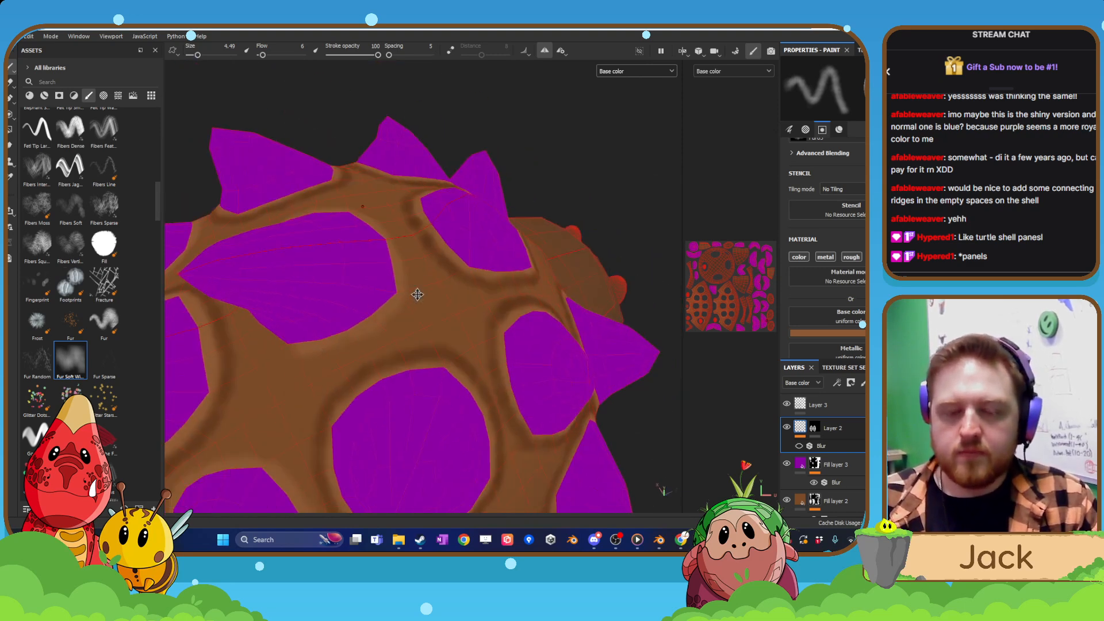
{"action": "mouse_move", "coordinate": [417, 294]}
{"action": "left_mouse_down", "text": "alt"}
{"action": "mouse_move", "coordinate": [429, 333]}
{"action": "mouse_move", "coordinate": [489, 297]}
{"action": "left_mouse_up", "text": "alt"}
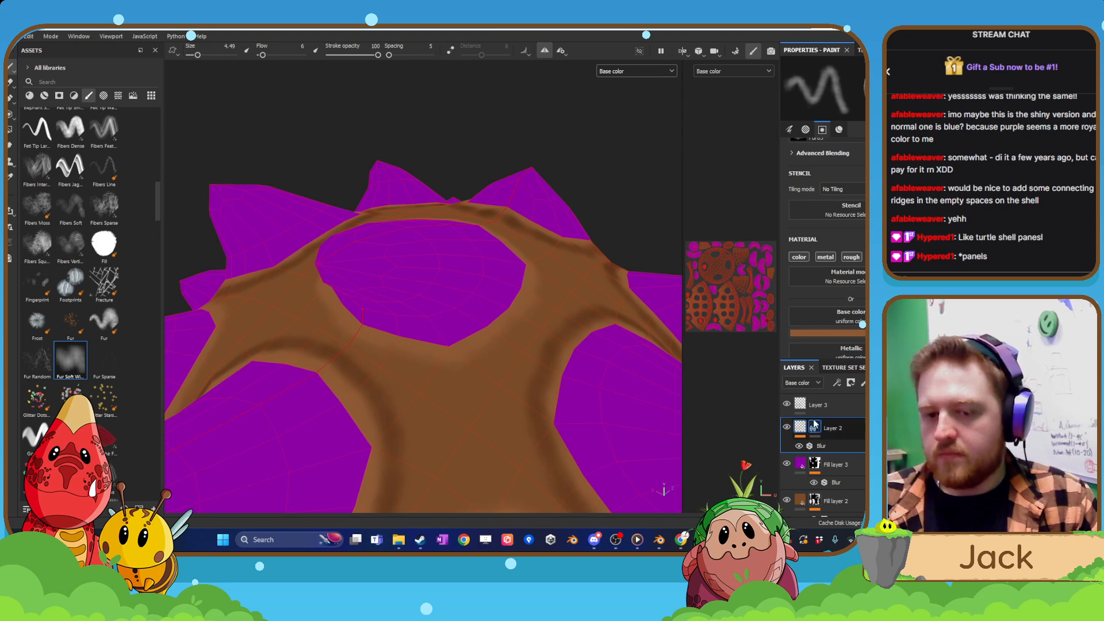
Make Layer 3 active and paint a dark brown ring outside the lighter rim of the unringed spike.
{"action": "left_click", "coordinate": [827, 408]}
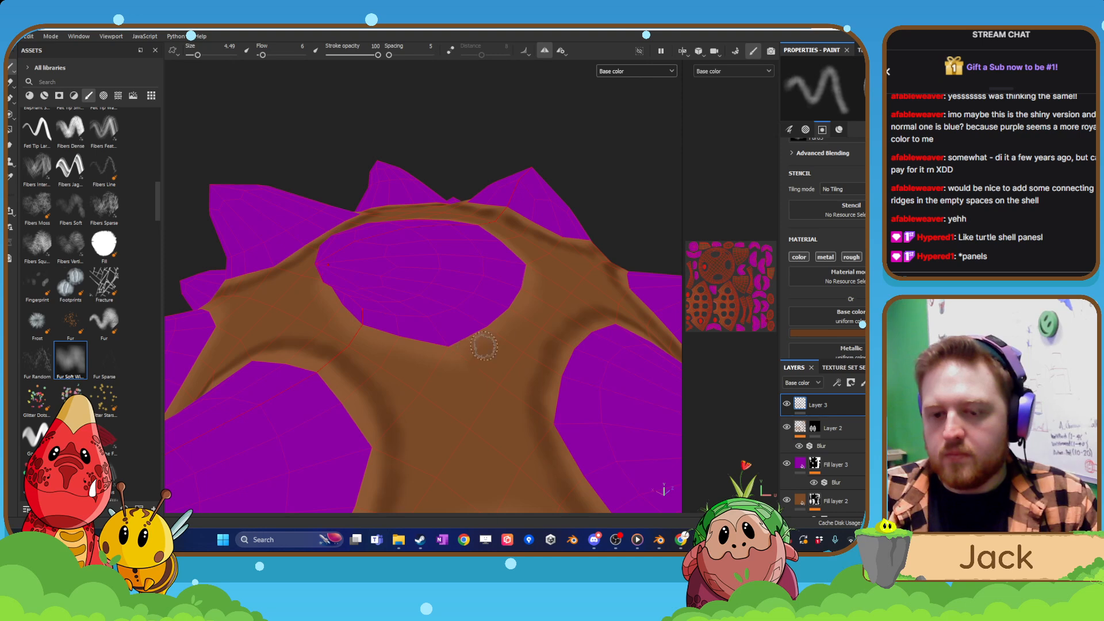
{"action": "mouse_move", "coordinate": [526, 322]}
{"action": "left_mouse_down", "text": "alt"}
{"action": "mouse_move", "coordinate": [557, 311]}
{"action": "mouse_move", "coordinate": [517, 296]}
{"action": "left_mouse_up", "text": "alt"}
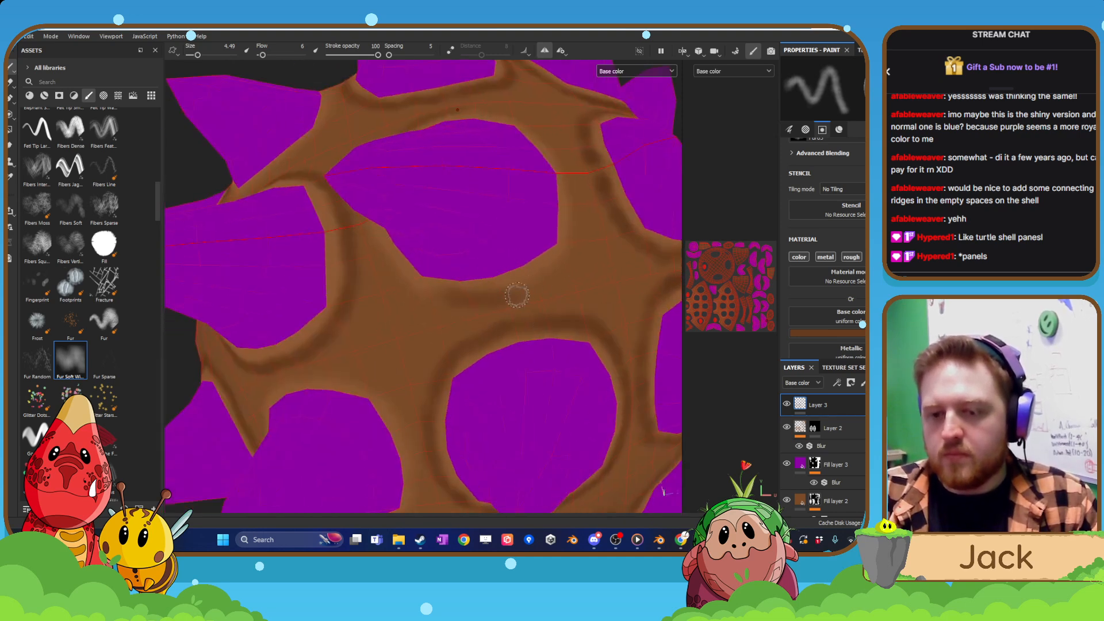
{"action": "mouse_move", "coordinate": [571, 260]}
{"action": "left_mouse_down", "text": "alt"}
{"action": "mouse_move", "coordinate": [587, 291]}
{"action": "mouse_move", "coordinate": [482, 332]}
{"action": "left_mouse_up", "text": "alt"}
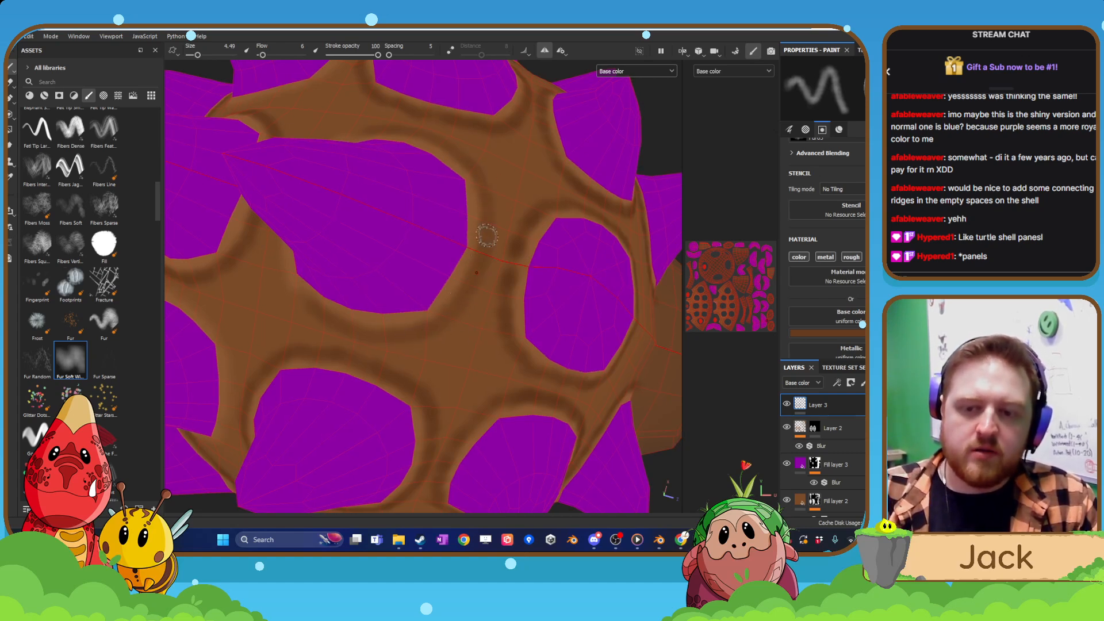
{"action": "mouse_move", "coordinate": [468, 328]}
{"action": "left_mouse_down", "text": "alt"}
{"action": "mouse_move", "coordinate": [493, 323]}
{"action": "mouse_move", "coordinate": [511, 291]}
{"action": "mouse_move", "coordinate": [471, 288]}
{"action": "mouse_move", "coordinate": [453, 419]}
{"action": "left_mouse_up", "text": "alt"}
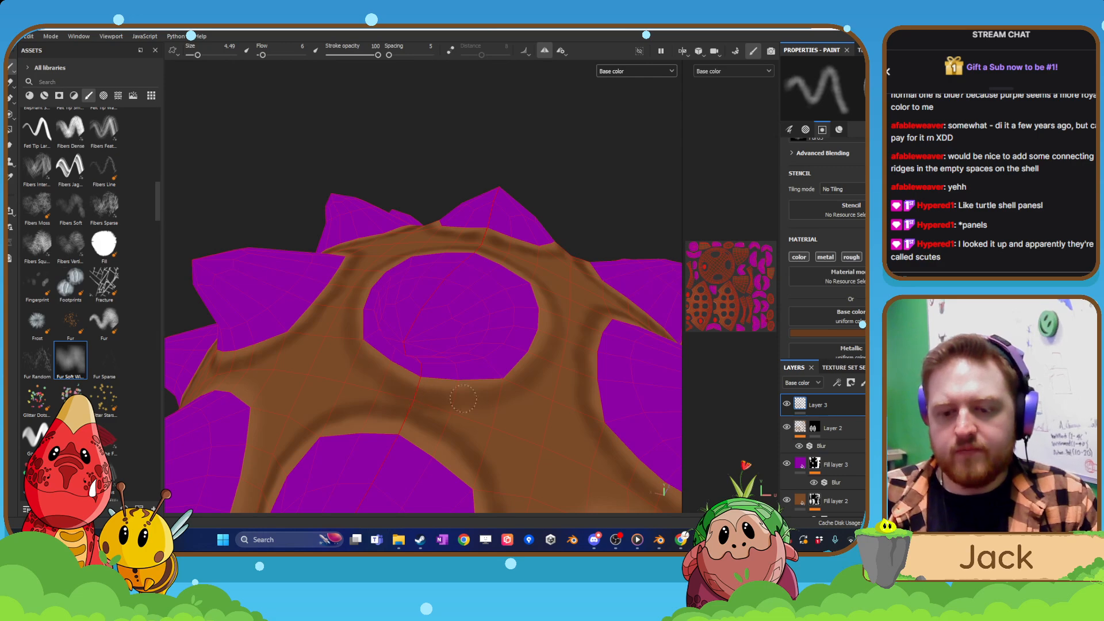
{"action": "scroll", "coordinate": [572, 370], "scroll_direction": "down", "scroll_amount": 5}
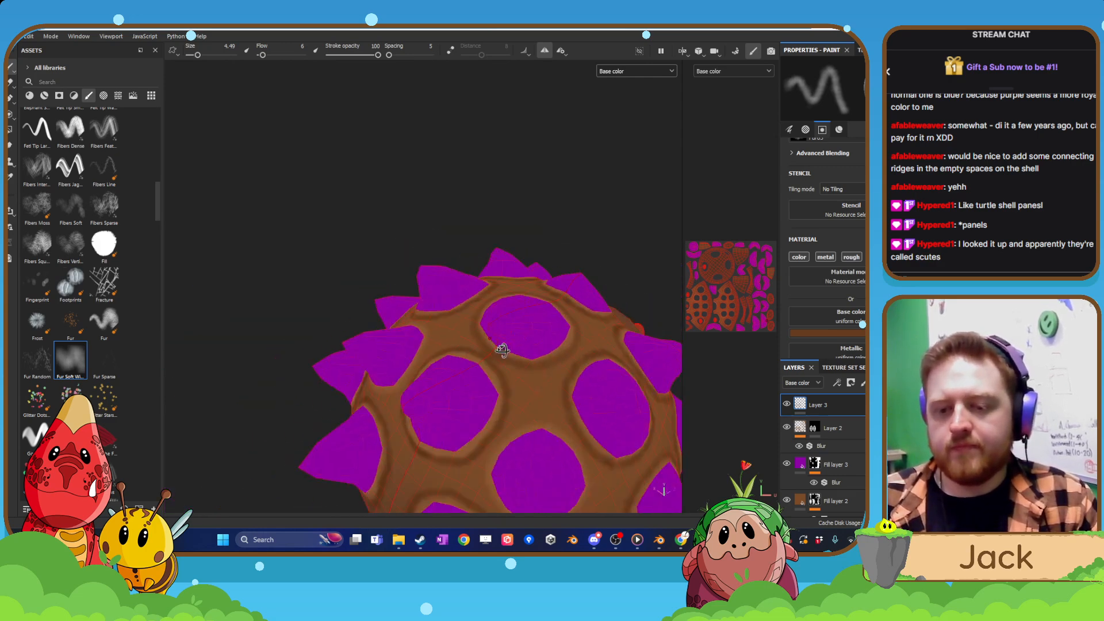
Paint the dark brown ring around the remaining unringed spike, covering its sides and its lower and upper edges.
{"action": "mouse_move", "coordinate": [503, 350]}
{"action": "left_mouse_down", "text": "alt"}
{"action": "mouse_move", "coordinate": [486, 341]}
{"action": "mouse_move", "coordinate": [440, 190]}
{"action": "left_mouse_up", "text": "alt"}
{"action": "left_click_drag", "start_coordinate": [525, 419], "coordinate": [552, 411], "text": "alt"}
{"action": "scroll", "coordinate": [490, 389], "scroll_direction": "up", "scroll_amount": 5}
{"action": "left_click_drag", "start_coordinate": [491, 389], "coordinate": [453, 422], "text": "alt"}
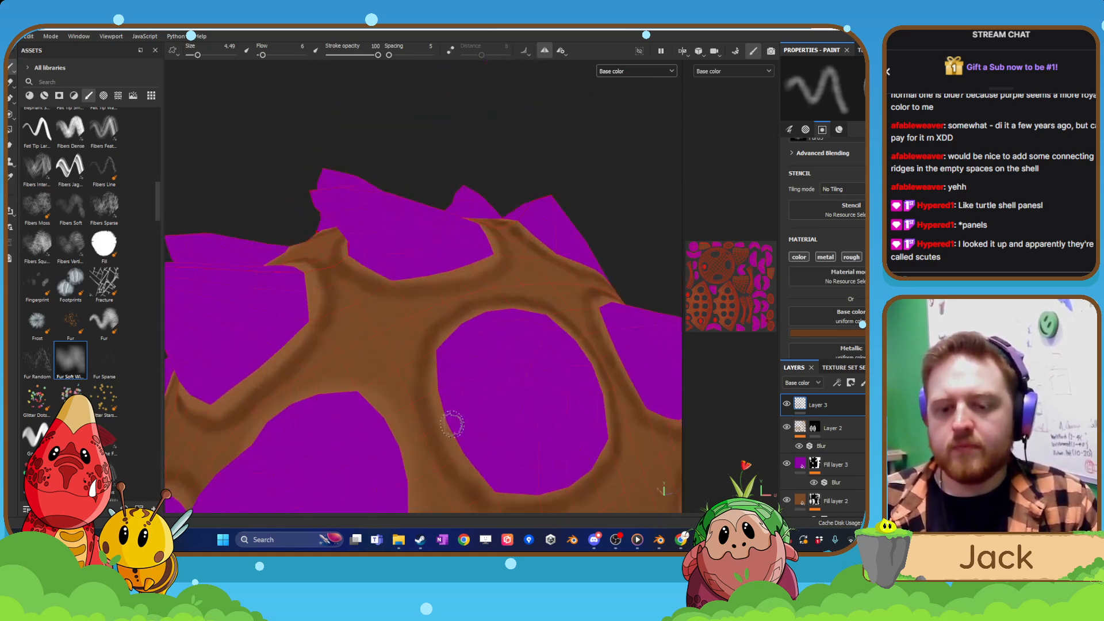
{"action": "middle_click_drag", "start_coordinate": [444, 447], "coordinate": [510, 271], "text": "alt"}
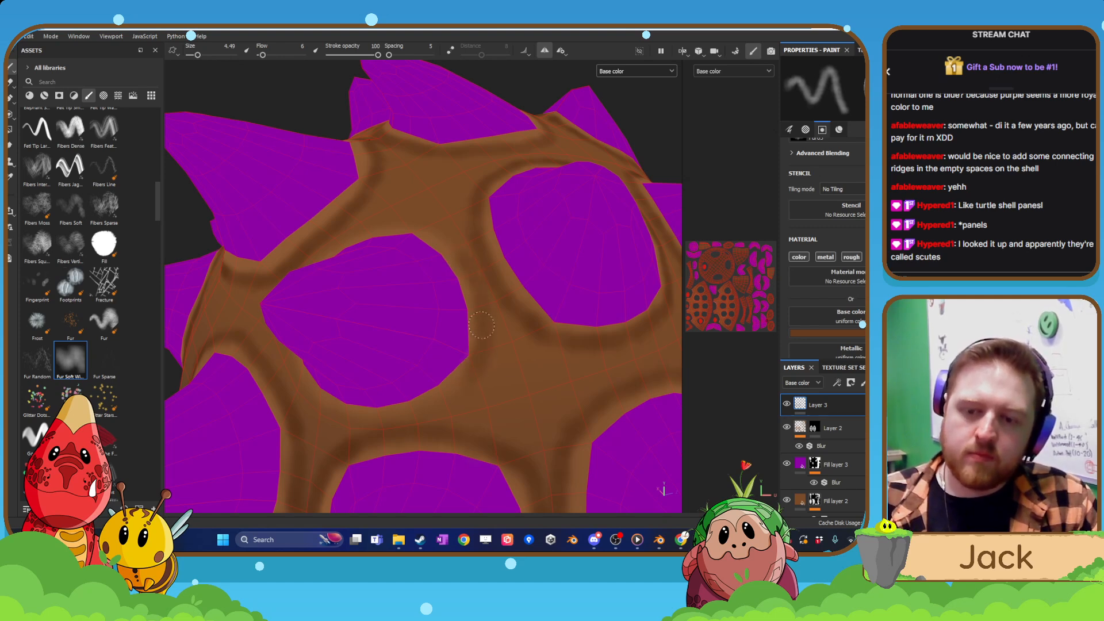
{"action": "left_click_drag", "start_coordinate": [411, 423], "coordinate": [427, 409], "text": "alt"}
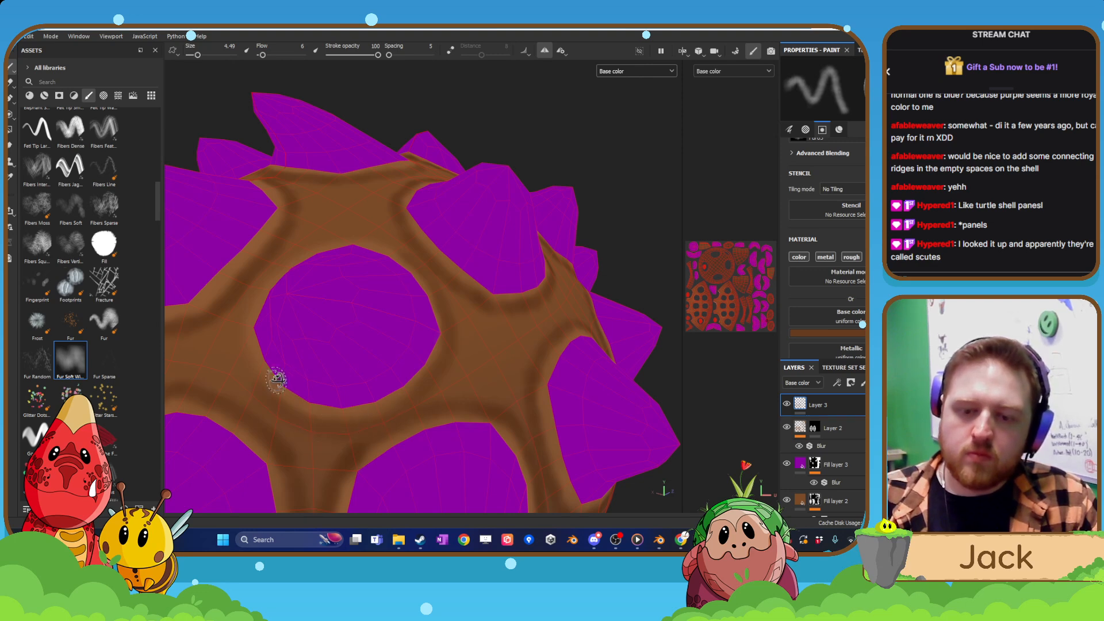
{"action": "left_click_drag", "start_coordinate": [276, 382], "coordinate": [224, 345], "text": "alt"}
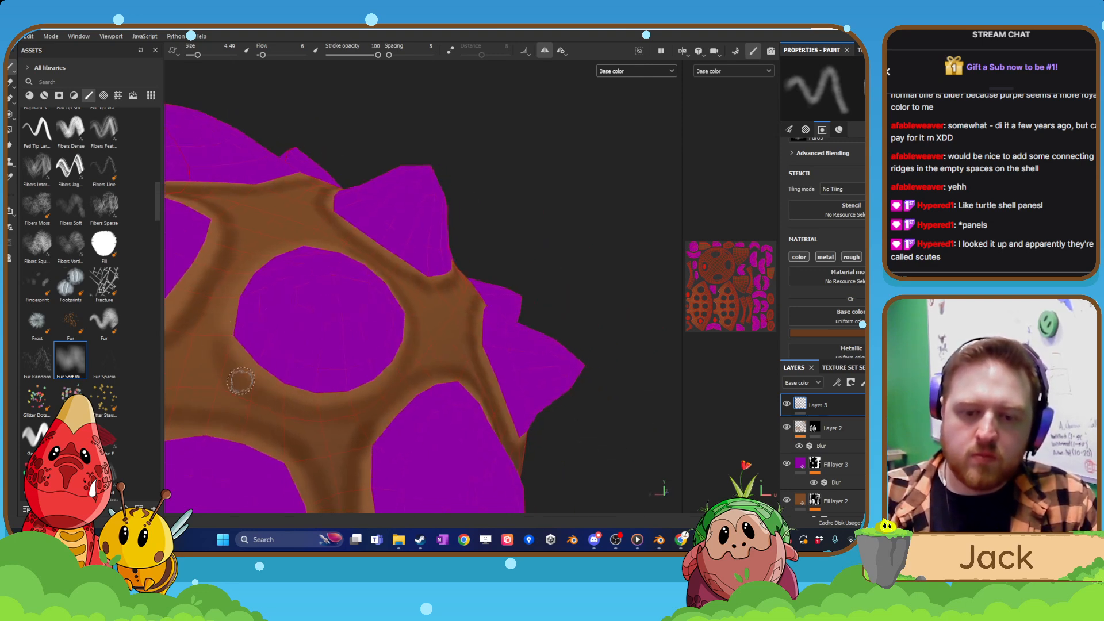
{"action": "mouse_move", "coordinate": [219, 302]}
{"action": "left_mouse_down", "text": "alt"}
{"action": "mouse_move", "coordinate": [259, 289]}
{"action": "mouse_move", "coordinate": [257, 301]}
{"action": "left_mouse_up", "text": "alt"}
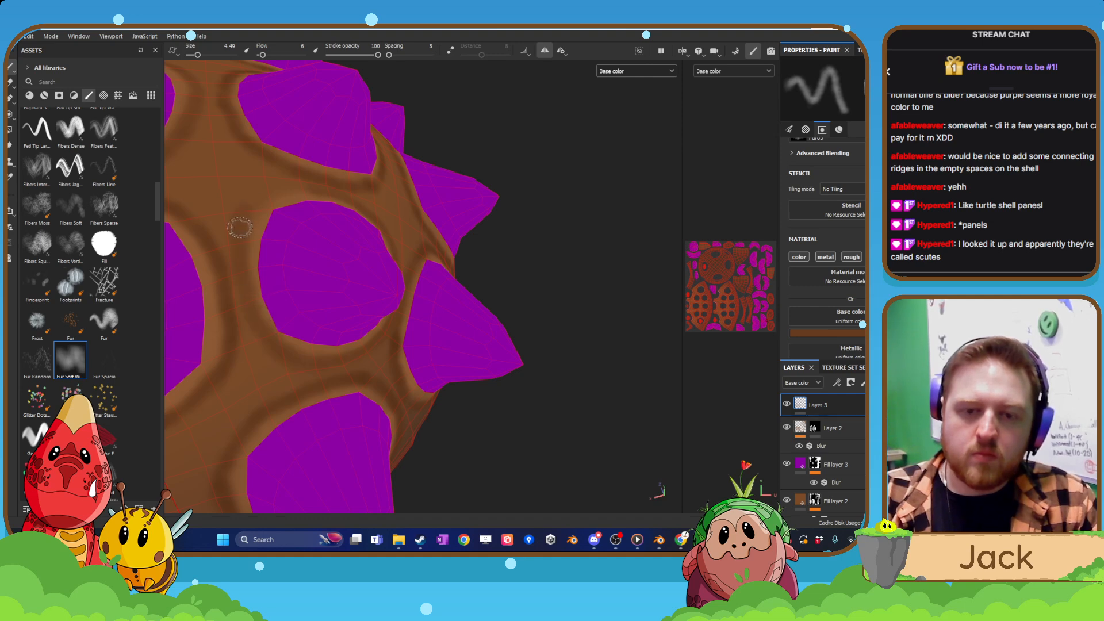
{"action": "left_click_drag", "start_coordinate": [259, 195], "coordinate": [261, 216], "text": "alt"}
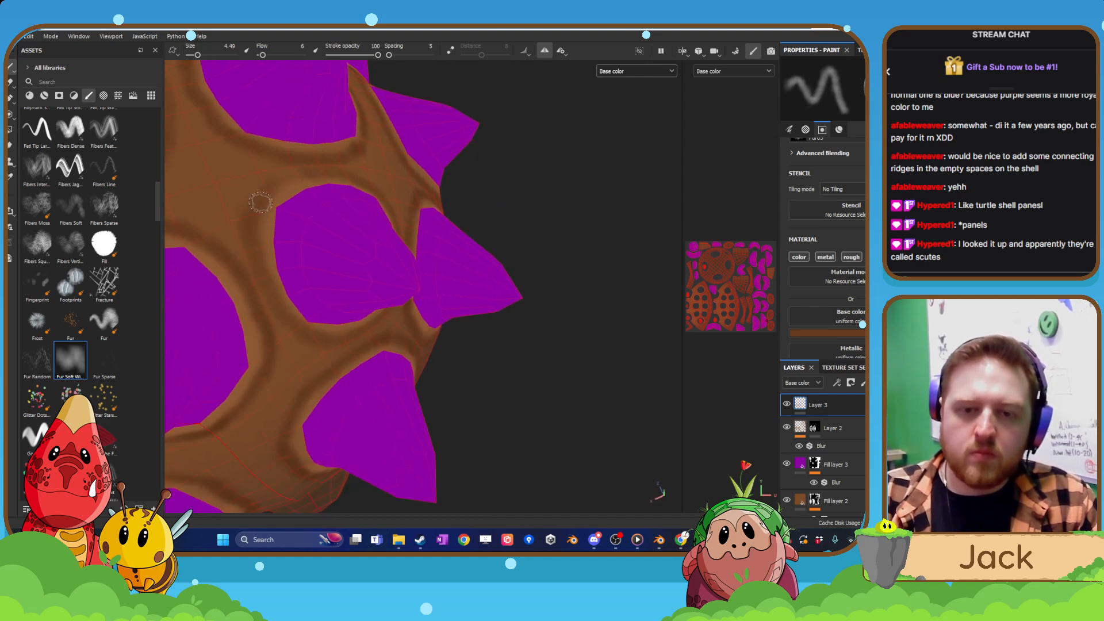
Add a Blur filter to Layer 3 to soften the dark brown rings.
{"action": "scroll", "coordinate": [314, 174], "scroll_direction": "down", "scroll_amount": 6}
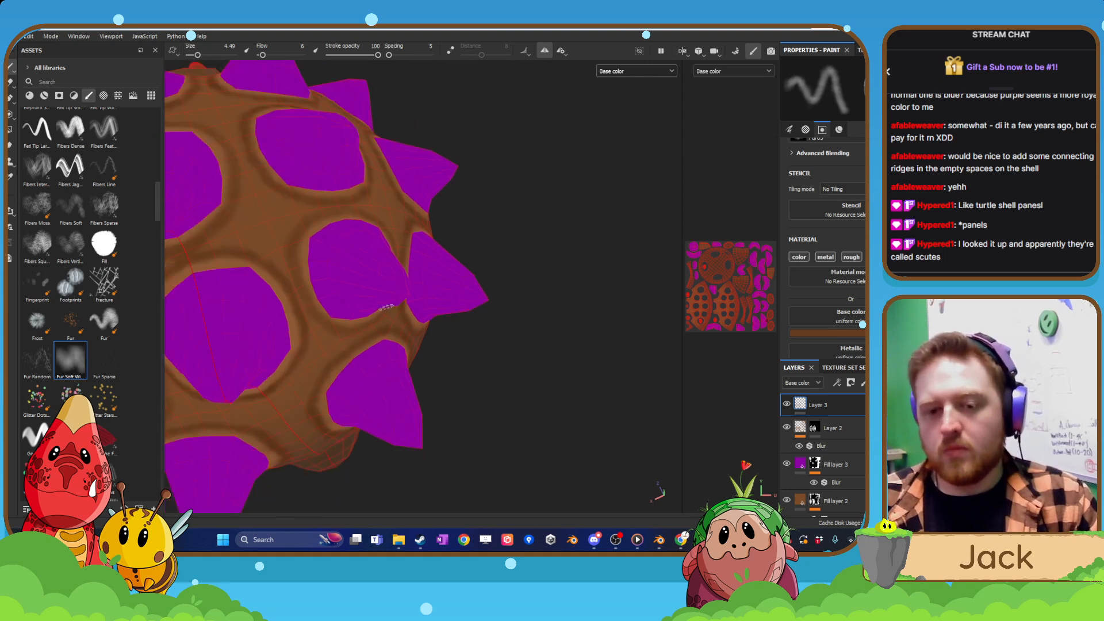
{"action": "left_click_drag", "start_coordinate": [315, 176], "coordinate": [392, 322], "text": "alt"}
{"action": "middle_click_drag", "start_coordinate": [391, 322], "coordinate": [481, 311], "text": "alt"}
{"action": "left_click_drag", "start_coordinate": [481, 311], "coordinate": [582, 349], "text": "alt"}
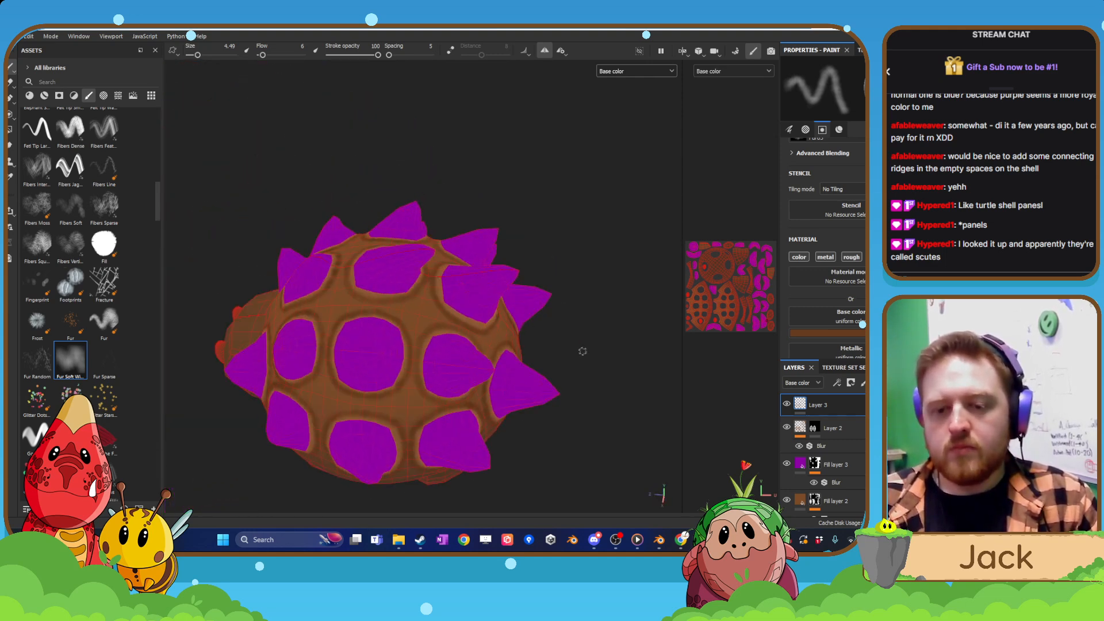
{"action": "right_click", "coordinate": [828, 405]}
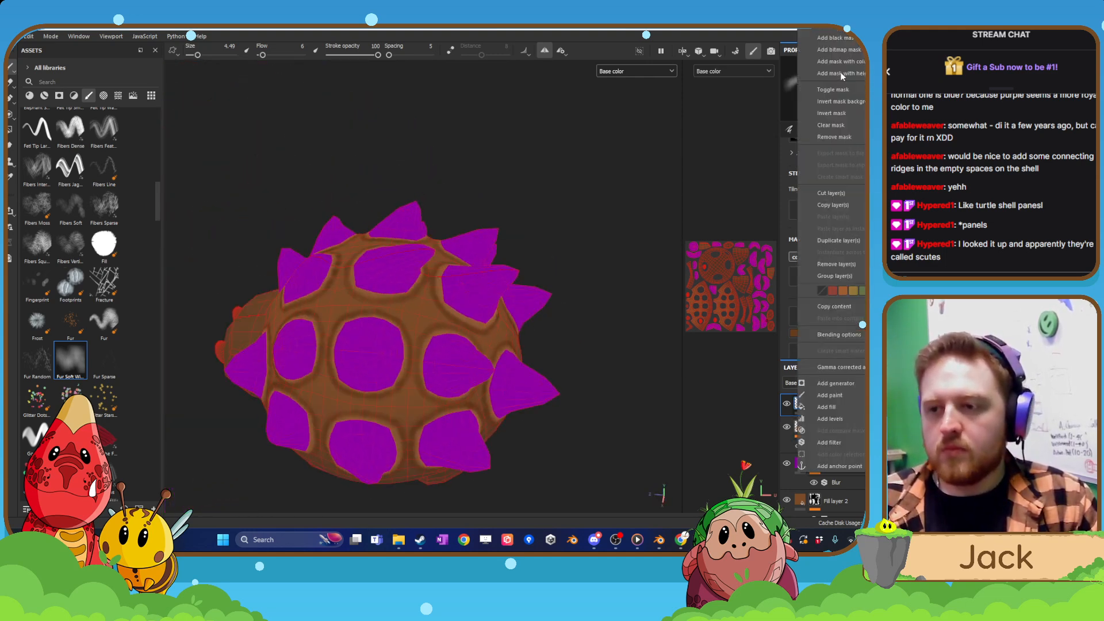
{"action": "left_click", "coordinate": [842, 442]}
{"action": "left_click", "coordinate": [860, 106]}
{"action": "left_click", "coordinate": [868, 143]}
Raise the Blur Intensity of Layer 3's filter slightly so the dark rings blend into the shell, comparing near and far.
{"action": "middle_click_drag", "start_coordinate": [500, 293], "coordinate": [570, 286], "text": "alt"}
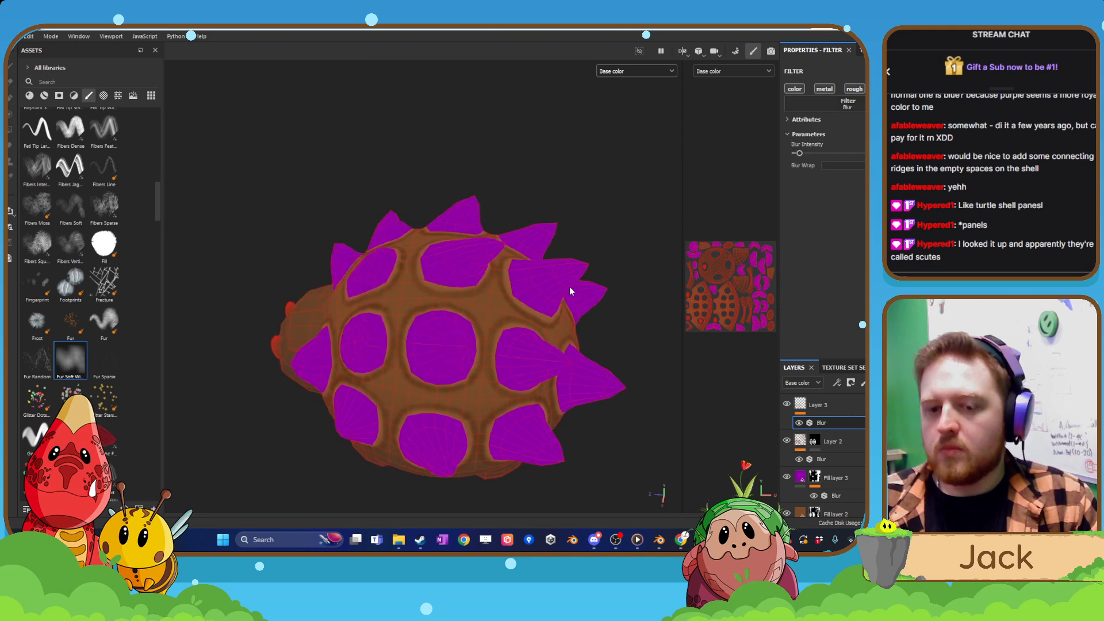
{"action": "scroll", "coordinate": [569, 287], "scroll_direction": "up", "scroll_amount": 4}
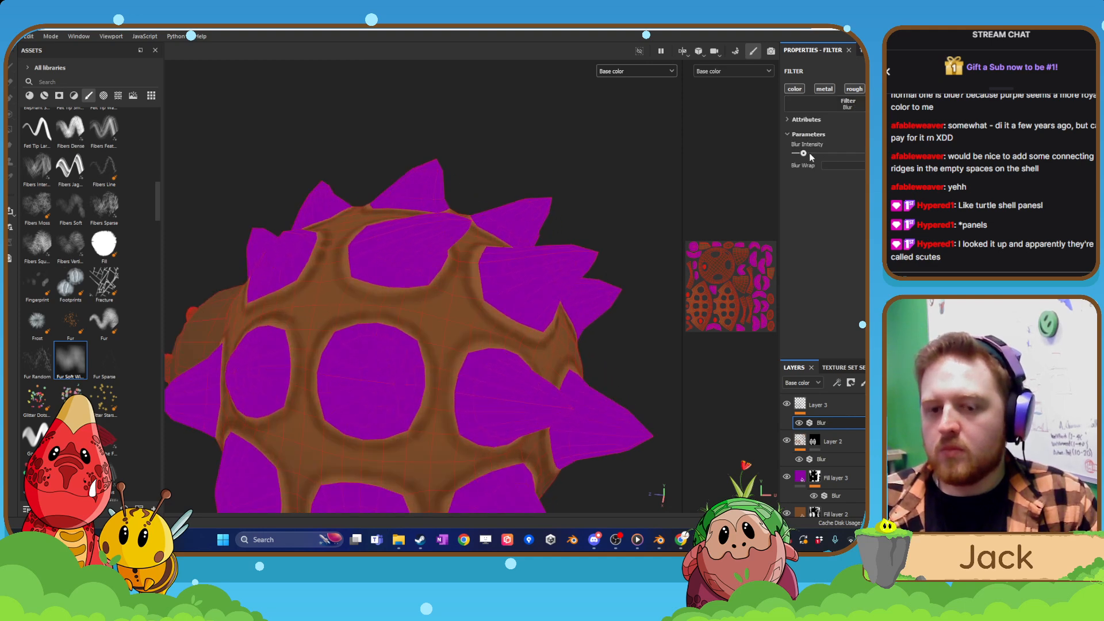
{"action": "left_click_drag", "start_coordinate": [811, 157], "coordinate": [814, 156]}
{"action": "scroll", "coordinate": [604, 285], "scroll_direction": "down", "scroll_amount": 3}
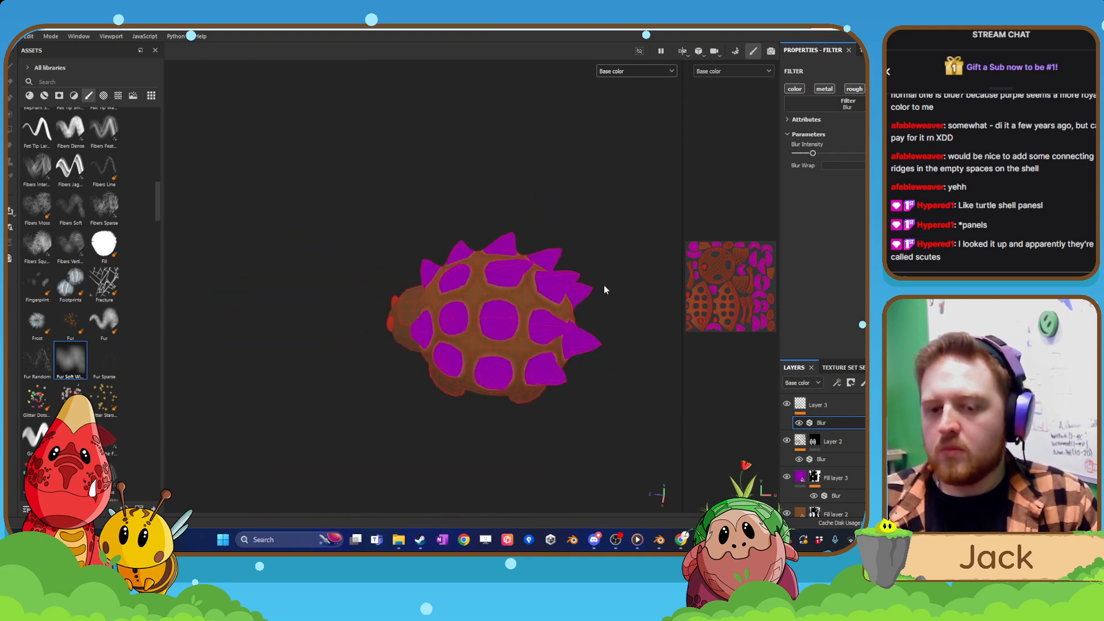
{"action": "left_click_drag", "start_coordinate": [604, 285], "coordinate": [623, 334], "text": "alt"}
{"action": "scroll", "coordinate": [602, 284], "scroll_direction": "up", "scroll_amount": 4}
{"action": "scroll", "coordinate": [602, 284], "scroll_direction": "up", "scroll_amount": 4}
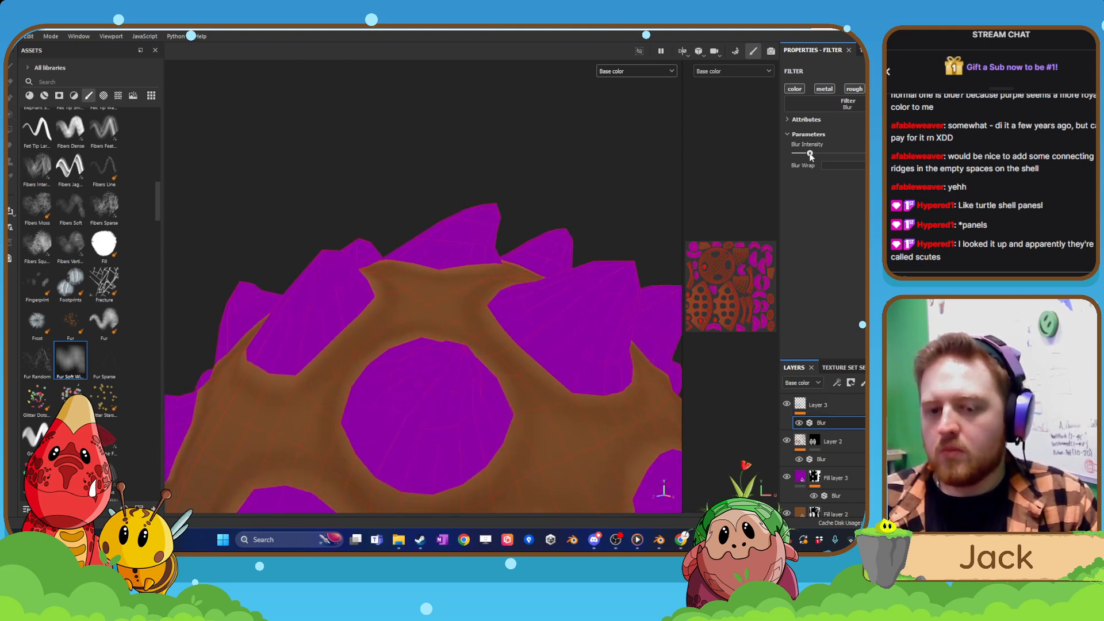
{"action": "scroll", "coordinate": [525, 290], "scroll_direction": "down", "scroll_amount": 3}
{"action": "left_click_drag", "start_coordinate": [506, 259], "coordinate": [461, 286], "text": "alt"}
{"action": "scroll", "coordinate": [460, 285], "scroll_direction": "up", "scroll_amount": 4}
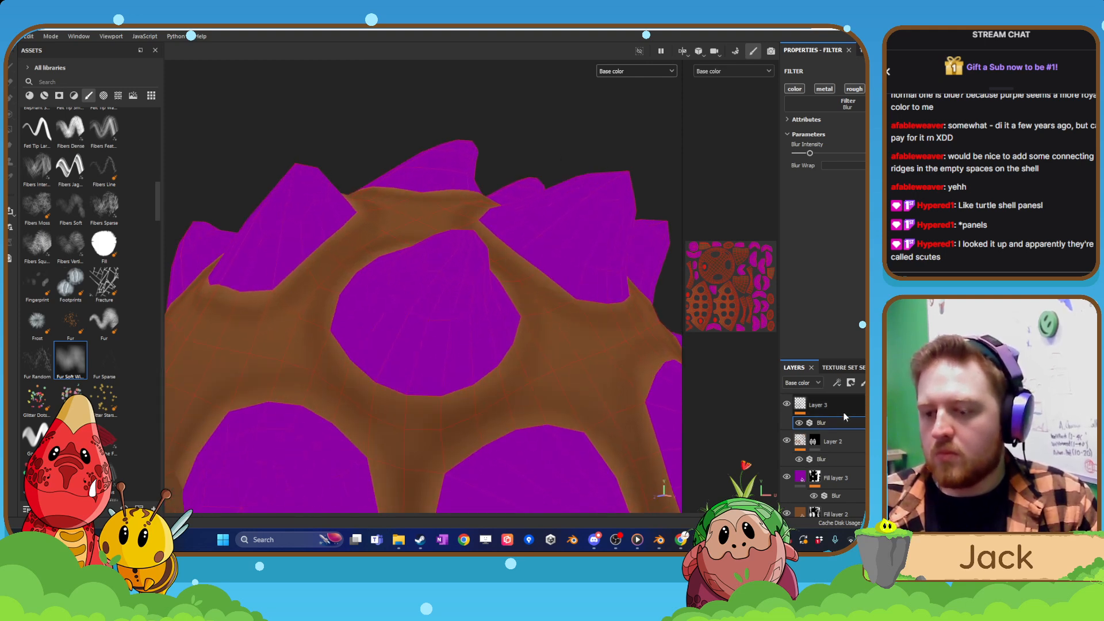
Add a new paint layer above Layer 3, sample the spike purple and darken the base colour to 5D006F.
{"action": "left_click", "coordinate": [863, 383]}
{"action": "key", "text": "p"}
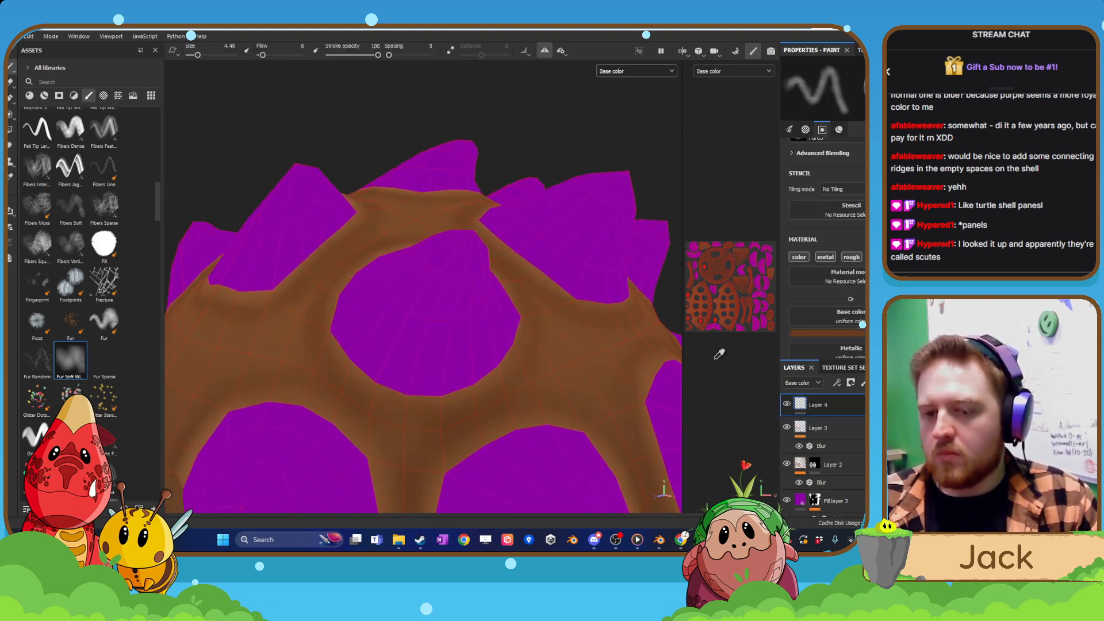
{"action": "left_click", "coordinate": [438, 339]}
{"action": "left_click", "coordinate": [800, 333]}
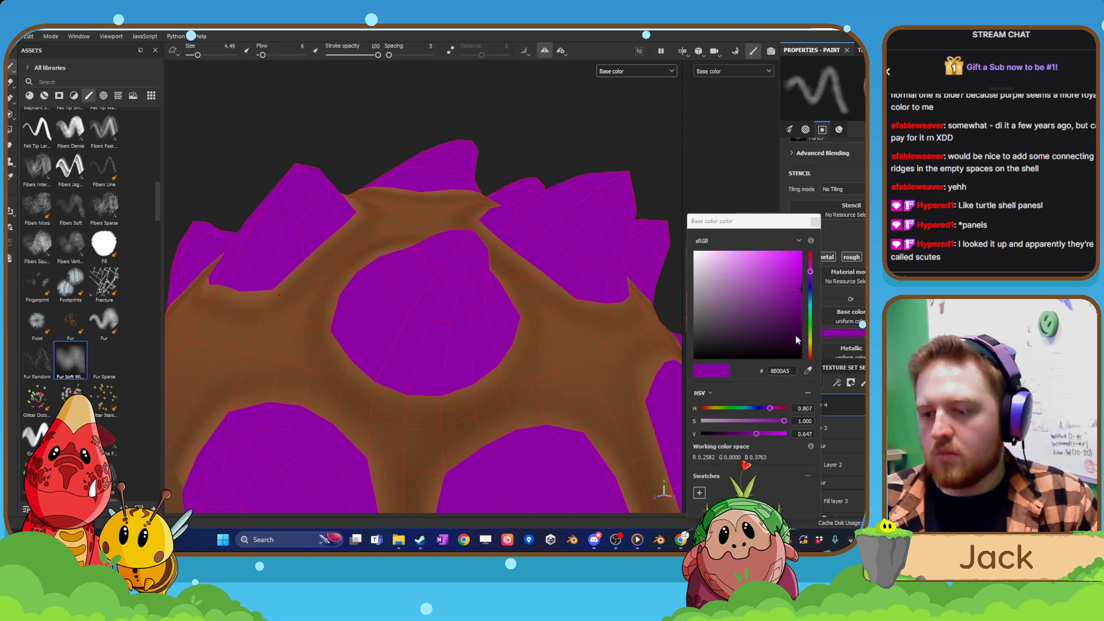
{"action": "left_click_drag", "start_coordinate": [802, 301], "coordinate": [810, 319]}
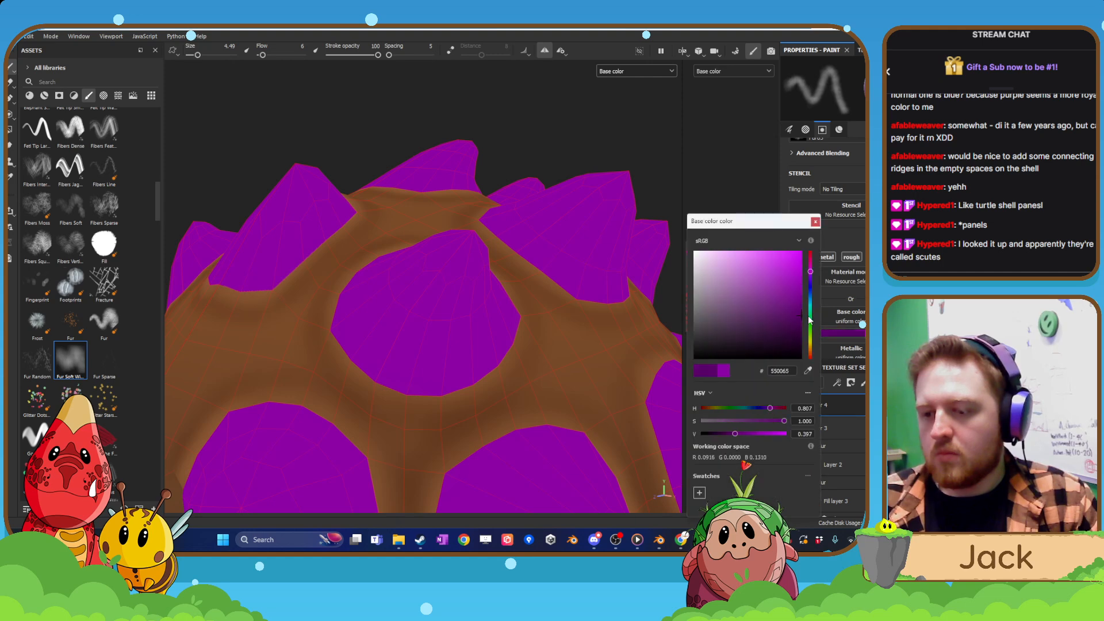
{"action": "left_click", "coordinate": [817, 224]}
Set the brush flow to 43 and paint a dark purple band around the base of a spike near the head.
{"action": "mouse_move", "coordinate": [469, 362]}
{"action": "left_mouse_down", "text": "alt"}
{"action": "mouse_move", "coordinate": [500, 347]}
{"action": "mouse_move", "coordinate": [487, 348]}
{"action": "left_mouse_up", "text": "alt"}
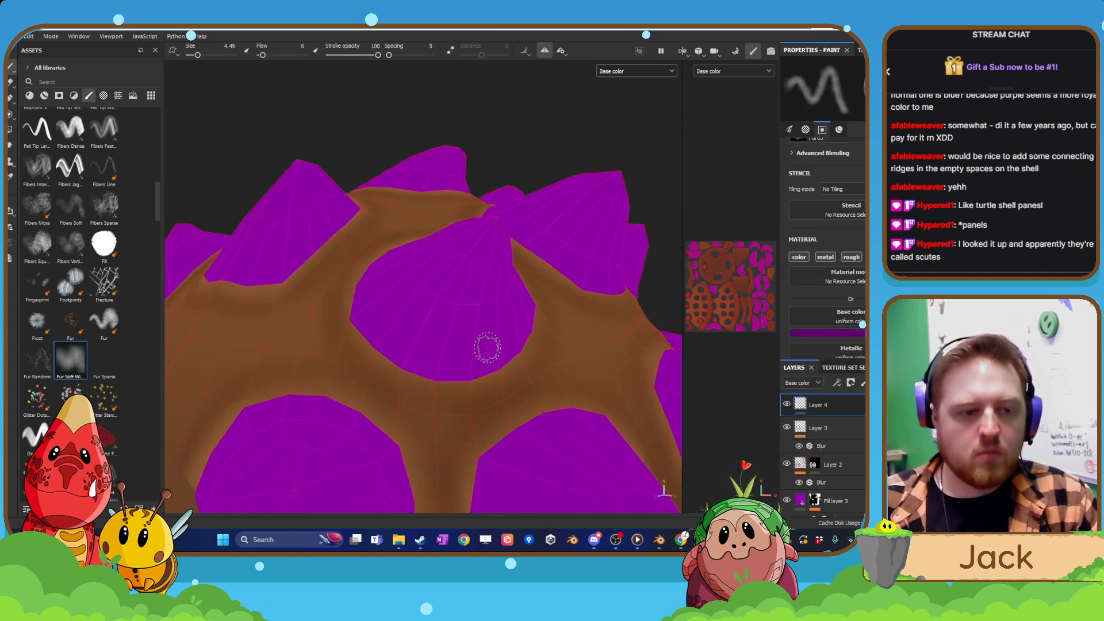
{"action": "left_click_drag", "start_coordinate": [407, 387], "coordinate": [395, 362], "text": "alt"}
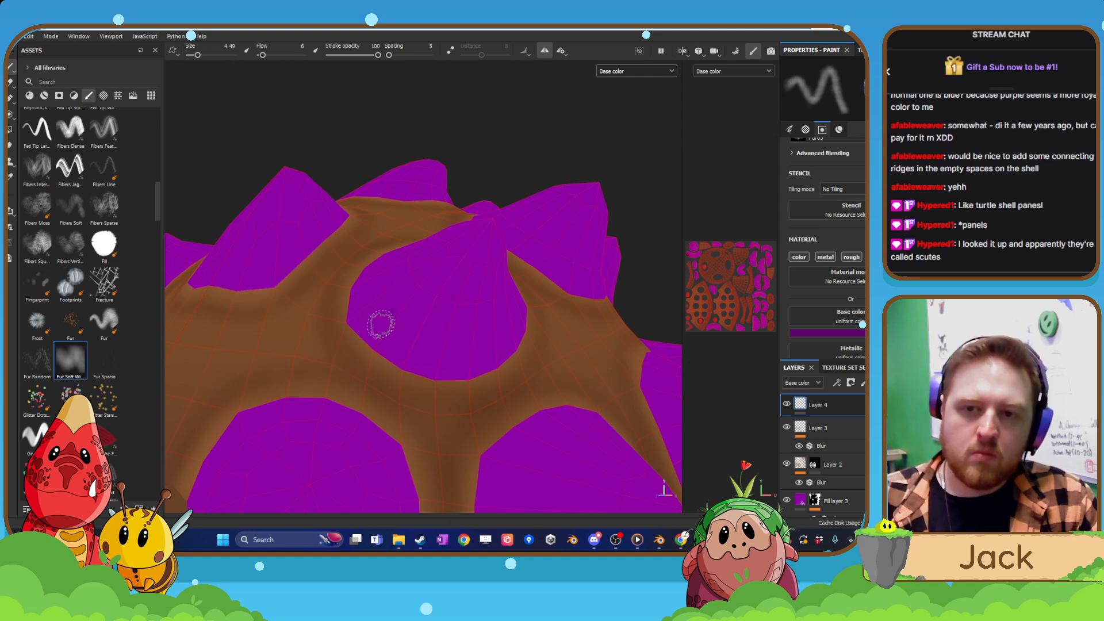
{"action": "left_click_drag", "start_coordinate": [262, 55], "coordinate": [279, 56]}
{"action": "mouse_move", "coordinate": [399, 342]}
{"action": "left_mouse_down"}
{"action": "mouse_move", "coordinate": [362, 318]}
{"action": "mouse_move", "coordinate": [378, 342]}
{"action": "mouse_move", "coordinate": [455, 377]}
{"action": "left_mouse_up"}
{"action": "mouse_move", "coordinate": [455, 377]}
{"action": "left_mouse_down", "text": "alt"}
{"action": "mouse_move", "coordinate": [400, 323]}
{"action": "mouse_move", "coordinate": [368, 319]}
{"action": "mouse_move", "coordinate": [357, 282]}
{"action": "left_mouse_up", "text": "alt"}
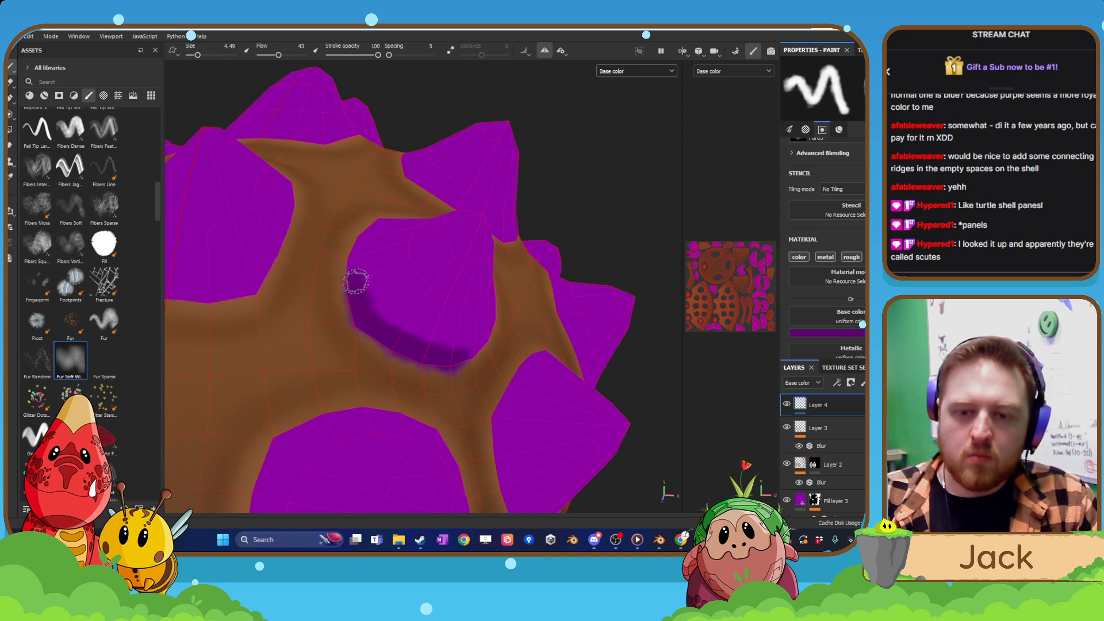
{"action": "mouse_move", "coordinate": [368, 227]}
{"action": "left_mouse_down", "text": "alt"}
{"action": "mouse_move", "coordinate": [377, 240]}
{"action": "mouse_move", "coordinate": [377, 227]}
{"action": "mouse_move", "coordinate": [416, 212]}
{"action": "mouse_move", "coordinate": [337, 209]}
{"action": "mouse_move", "coordinate": [411, 211]}
{"action": "mouse_move", "coordinate": [449, 195]}
{"action": "mouse_move", "coordinate": [463, 243]}
{"action": "mouse_move", "coordinate": [437, 299]}
{"action": "mouse_move", "coordinate": [357, 311]}
{"action": "mouse_move", "coordinate": [420, 293]}
{"action": "left_mouse_up", "text": "alt"}
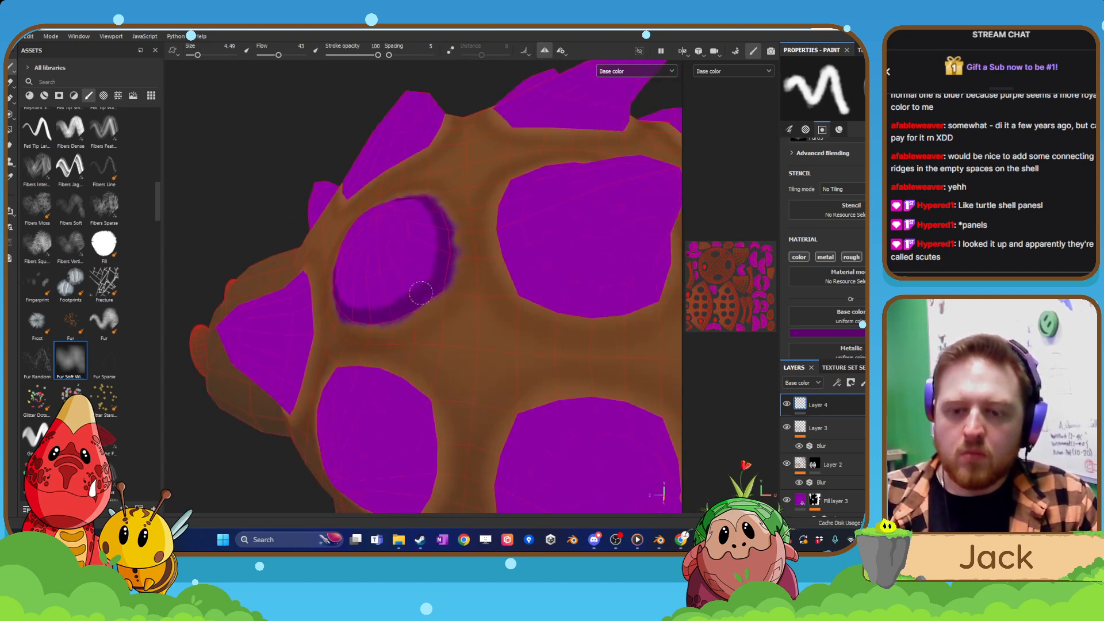
Paint a dark purple band around the base of the second spike beside the shell's centreline.
{"action": "mouse_move", "coordinate": [506, 227]}
{"action": "left_mouse_down"}
{"action": "mouse_move", "coordinate": [526, 299]}
{"action": "mouse_move", "coordinate": [505, 283]}
{"action": "mouse_move", "coordinate": [617, 315]}
{"action": "left_mouse_up"}
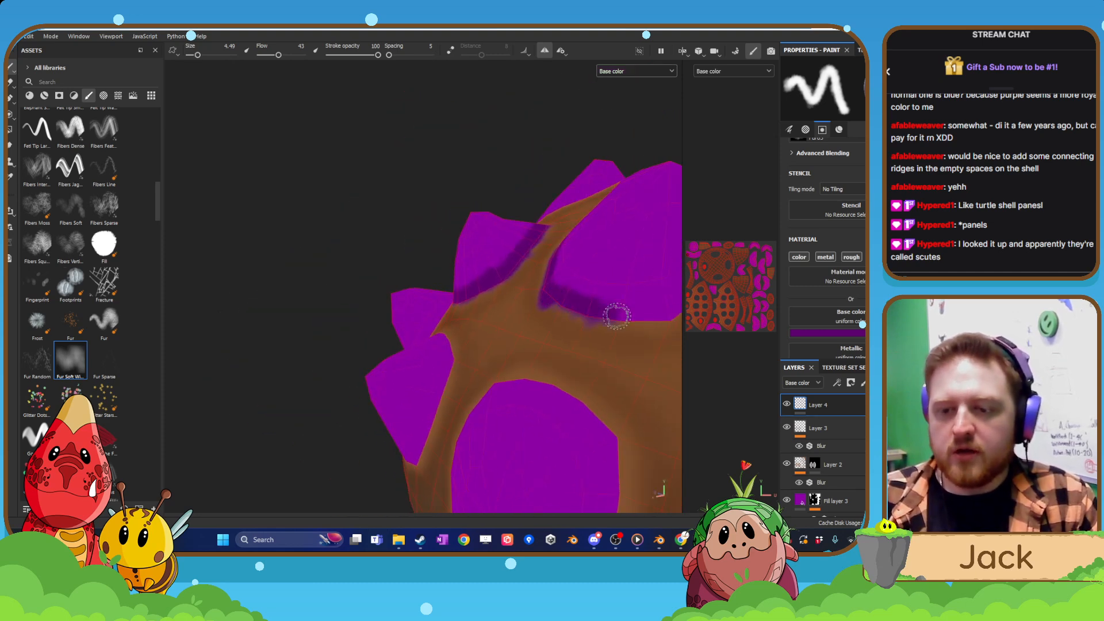
{"action": "left_click_drag", "start_coordinate": [611, 366], "coordinate": [440, 344], "text": "alt"}
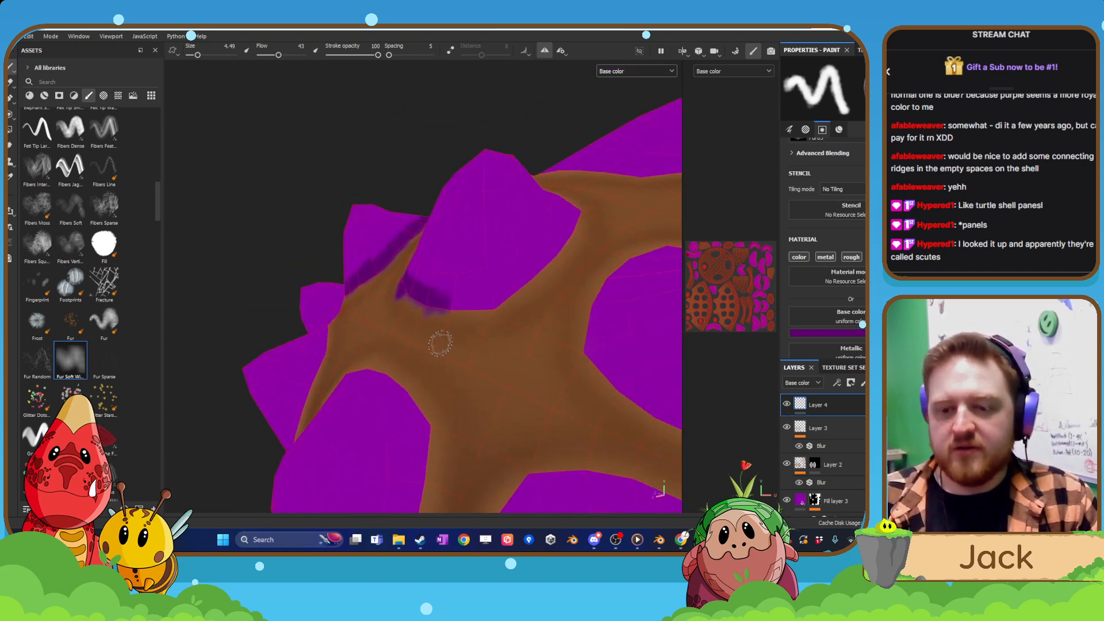
{"action": "mouse_move", "coordinate": [437, 305]}
{"action": "left_mouse_down"}
{"action": "mouse_move", "coordinate": [524, 280]}
{"action": "mouse_move", "coordinate": [575, 239]}
{"action": "mouse_move", "coordinate": [562, 230]}
{"action": "mouse_move", "coordinate": [581, 218]}
{"action": "left_mouse_up"}
{"action": "mouse_move", "coordinate": [491, 267]}
{"action": "left_mouse_down", "text": "alt"}
{"action": "mouse_move", "coordinate": [405, 375]}
{"action": "mouse_move", "coordinate": [385, 362]}
{"action": "mouse_move", "coordinate": [407, 314]}
{"action": "left_mouse_up", "text": "alt"}
{"action": "mouse_move", "coordinate": [421, 251]}
{"action": "left_mouse_down", "text": "alt"}
{"action": "mouse_move", "coordinate": [387, 284]}
{"action": "mouse_move", "coordinate": [406, 318]}
{"action": "left_mouse_up", "text": "alt"}
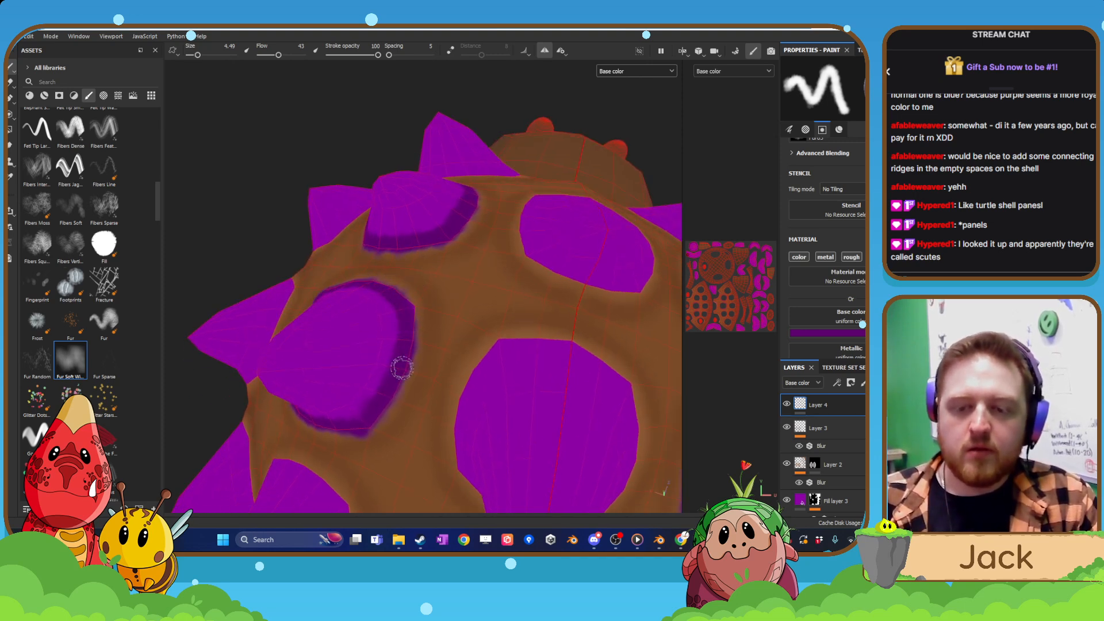
Complete that spike's dark purple ring and band the base of its neighbour on the shell's side.
{"action": "mouse_move", "coordinate": [402, 368]}
{"action": "left_mouse_down", "text": "alt"}
{"action": "mouse_move", "coordinate": [513, 380]}
{"action": "mouse_move", "coordinate": [430, 321]}
{"action": "mouse_move", "coordinate": [440, 359]}
{"action": "mouse_move", "coordinate": [532, 305]}
{"action": "left_mouse_up", "text": "alt"}
{"action": "mouse_move", "coordinate": [390, 359]}
{"action": "left_mouse_down", "text": "alt"}
{"action": "mouse_move", "coordinate": [433, 320]}
{"action": "mouse_move", "coordinate": [402, 324]}
{"action": "mouse_move", "coordinate": [398, 387]}
{"action": "mouse_move", "coordinate": [439, 419]}
{"action": "mouse_move", "coordinate": [454, 402]}
{"action": "mouse_move", "coordinate": [451, 422]}
{"action": "mouse_move", "coordinate": [470, 441]}
{"action": "left_mouse_up", "text": "alt"}
{"action": "scroll", "coordinate": [434, 320], "scroll_direction": "up", "scroll_amount": 3}
{"action": "mouse_move", "coordinate": [406, 289]}
{"action": "left_mouse_down", "text": "alt"}
{"action": "mouse_move", "coordinate": [443, 364]}
{"action": "mouse_move", "coordinate": [458, 325]}
{"action": "left_mouse_up", "text": "alt"}
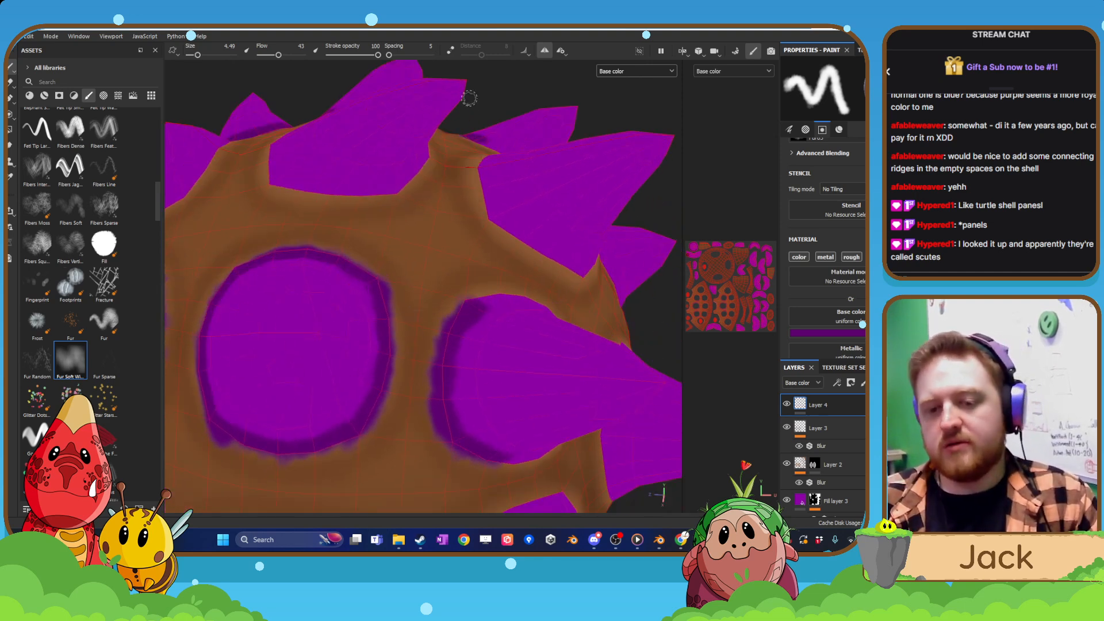
Paint a full dark purple ring around the base of the next spike towards the shell's rear.
{"action": "mouse_move", "coordinate": [491, 437]}
{"action": "left_mouse_down", "text": "alt"}
{"action": "mouse_move", "coordinate": [313, 392]}
{"action": "mouse_move", "coordinate": [457, 356]}
{"action": "mouse_move", "coordinate": [449, 424]}
{"action": "left_mouse_up", "text": "alt"}
{"action": "scroll", "coordinate": [448, 425], "scroll_direction": "up", "scroll_amount": 3}
{"action": "middle_click_drag", "start_coordinate": [448, 424], "coordinate": [467, 413], "text": "alt"}
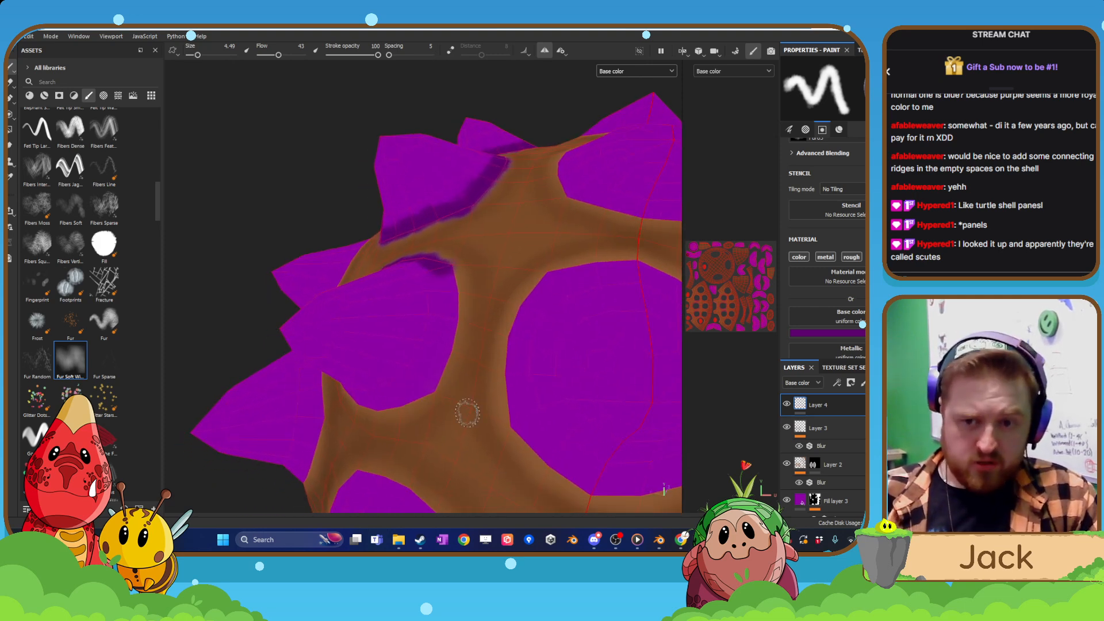
{"action": "mouse_move", "coordinate": [453, 286]}
{"action": "left_mouse_down"}
{"action": "mouse_move", "coordinate": [429, 382]}
{"action": "mouse_move", "coordinate": [444, 377]}
{"action": "left_mouse_up"}
{"action": "mouse_move", "coordinate": [371, 424]}
{"action": "left_mouse_down"}
{"action": "mouse_move", "coordinate": [430, 375]}
{"action": "mouse_move", "coordinate": [483, 387]}
{"action": "mouse_move", "coordinate": [506, 409]}
{"action": "left_mouse_up"}
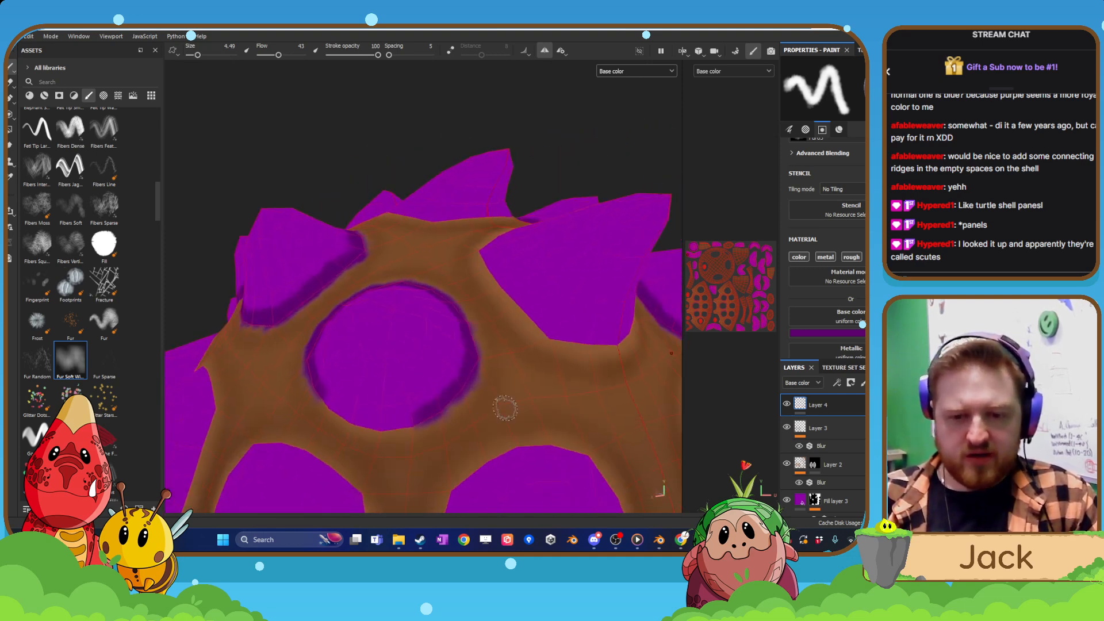
{"action": "mouse_move", "coordinate": [325, 395]}
{"action": "left_mouse_down"}
{"action": "mouse_move", "coordinate": [378, 422]}
{"action": "mouse_move", "coordinate": [408, 422]}
{"action": "mouse_move", "coordinate": [533, 315]}
{"action": "mouse_move", "coordinate": [486, 256]}
{"action": "mouse_move", "coordinate": [402, 311]}
{"action": "mouse_move", "coordinate": [418, 327]}
{"action": "left_mouse_up"}
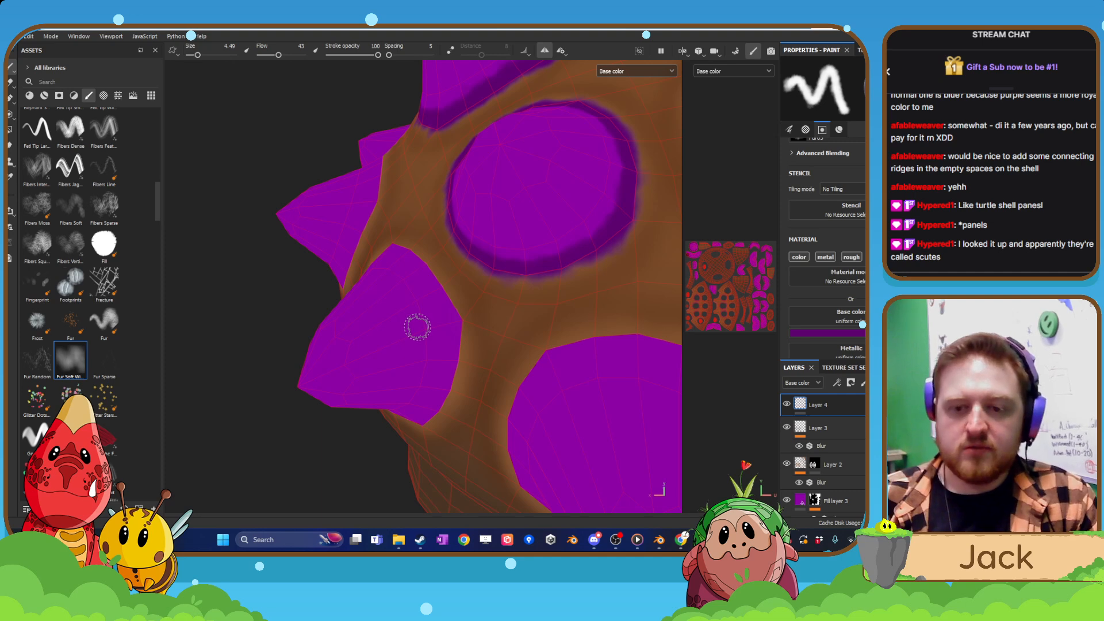
Shade the bases of the next spikes lower on the shell's rear flank with dark purple bands.
{"action": "left_click_drag", "start_coordinate": [405, 249], "coordinate": [455, 323]}
{"action": "mouse_move", "coordinate": [456, 340]}
{"action": "left_mouse_down", "text": "alt"}
{"action": "mouse_move", "coordinate": [453, 293]}
{"action": "mouse_move", "coordinate": [434, 424]}
{"action": "mouse_move", "coordinate": [410, 460]}
{"action": "left_mouse_up", "text": "alt"}
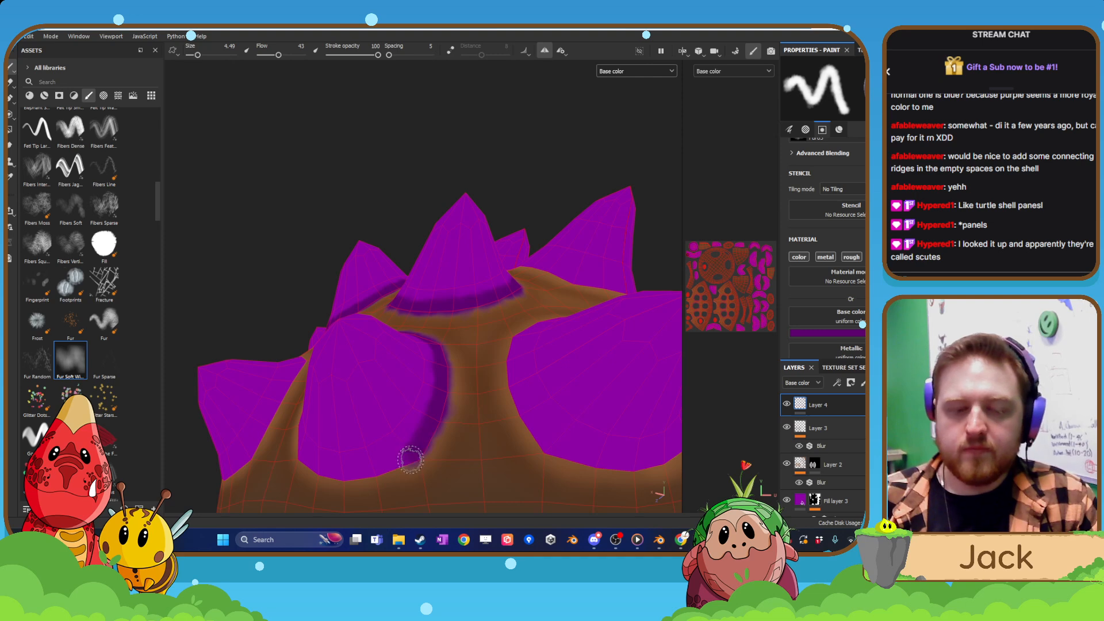
{"action": "left_click_drag", "start_coordinate": [288, 380], "coordinate": [506, 389], "text": "alt"}
{"action": "scroll", "coordinate": [507, 391], "scroll_direction": "up", "scroll_amount": 1}
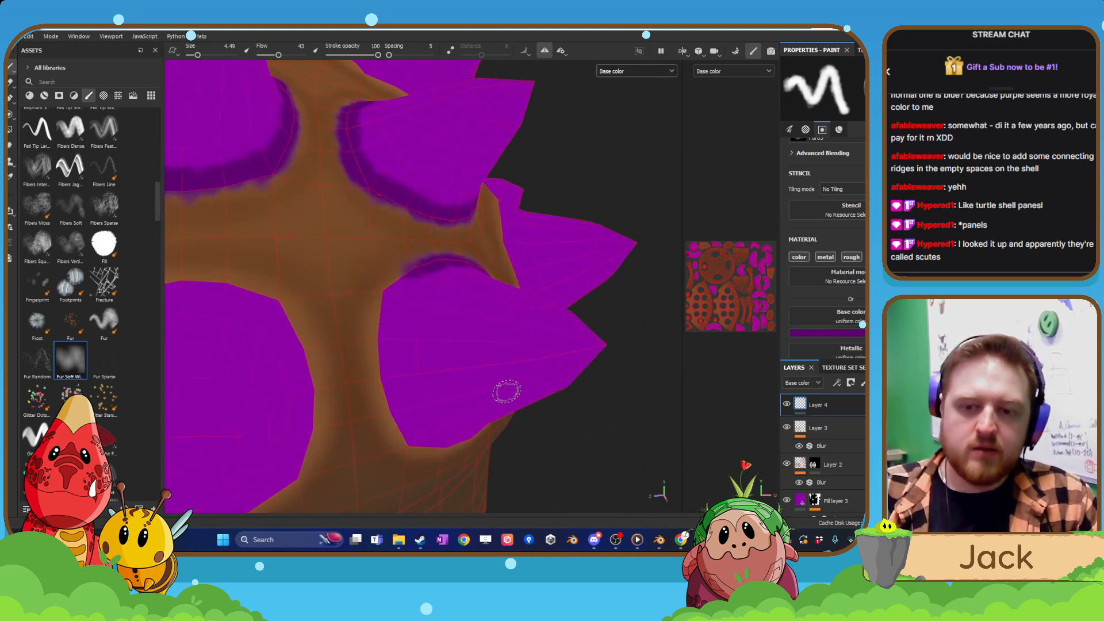
{"action": "mouse_move", "coordinate": [422, 268]}
{"action": "left_mouse_down"}
{"action": "mouse_move", "coordinate": [394, 288]}
{"action": "mouse_move", "coordinate": [384, 318]}
{"action": "mouse_move", "coordinate": [389, 399]}
{"action": "mouse_move", "coordinate": [406, 440]}
{"action": "mouse_move", "coordinate": [387, 402]}
{"action": "mouse_move", "coordinate": [468, 446]}
{"action": "mouse_move", "coordinate": [520, 454]}
{"action": "mouse_move", "coordinate": [547, 440]}
{"action": "mouse_move", "coordinate": [504, 447]}
{"action": "left_mouse_up"}
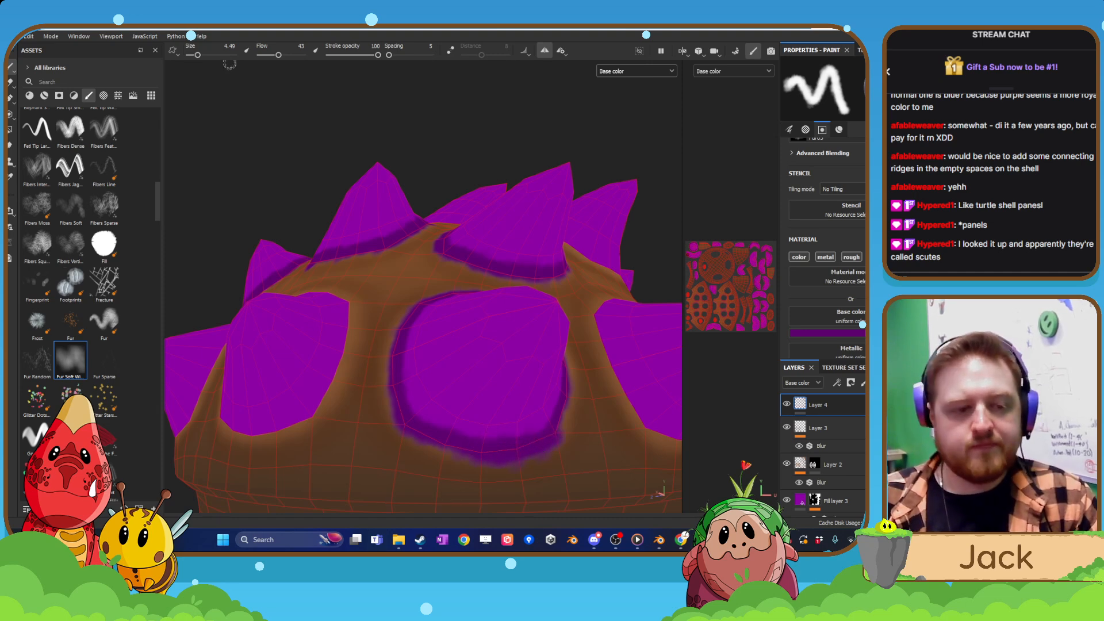
Paint a dark purple ring around the base of the low side spike near the hind leg.
{"action": "scroll", "coordinate": [379, 315], "scroll_direction": "down", "scroll_amount": 4}
{"action": "mouse_move", "coordinate": [380, 316]}
{"action": "left_mouse_down", "text": "alt"}
{"action": "mouse_move", "coordinate": [375, 370]}
{"action": "mouse_move", "coordinate": [493, 389]}
{"action": "left_mouse_up", "text": "alt"}
{"action": "scroll", "coordinate": [494, 392], "scroll_direction": "up", "scroll_amount": 4}
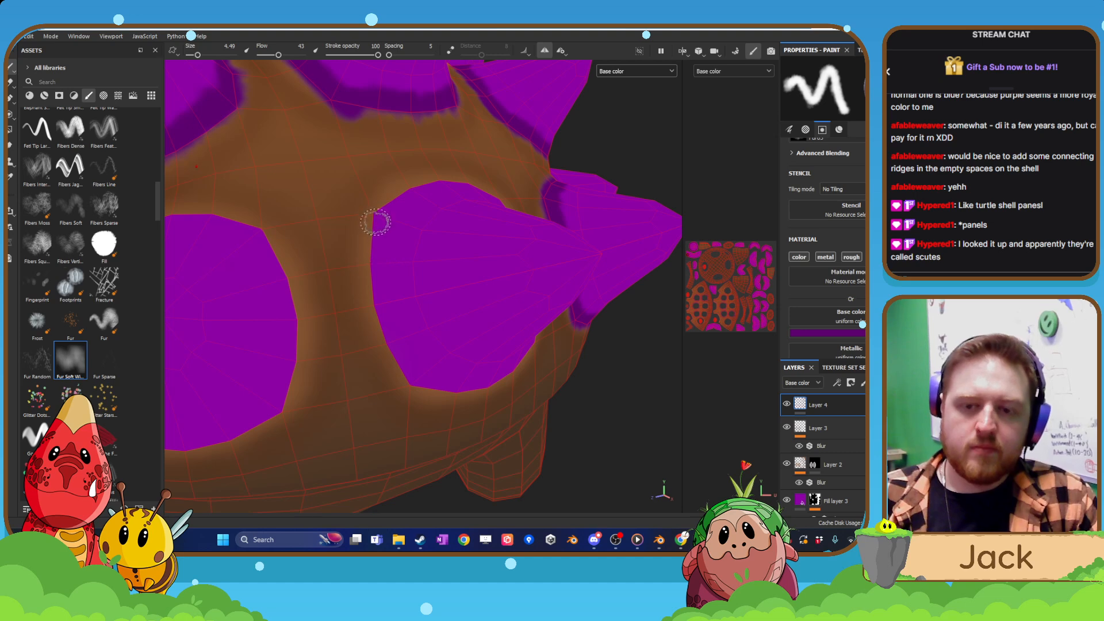
{"action": "mouse_move", "coordinate": [379, 213]}
{"action": "left_mouse_down"}
{"action": "mouse_move", "coordinate": [378, 285]}
{"action": "mouse_move", "coordinate": [424, 385]}
{"action": "left_mouse_up"}
{"action": "left_click_drag", "start_coordinate": [476, 365], "coordinate": [387, 286], "text": "alt"}
{"action": "mouse_move", "coordinate": [439, 384]}
{"action": "left_mouse_down"}
{"action": "mouse_move", "coordinate": [473, 387]}
{"action": "mouse_move", "coordinate": [483, 400]}
{"action": "mouse_move", "coordinate": [592, 373]}
{"action": "left_mouse_up"}
{"action": "mouse_move", "coordinate": [617, 343]}
{"action": "left_mouse_down", "text": "alt"}
{"action": "mouse_move", "coordinate": [580, 386]}
{"action": "mouse_move", "coordinate": [607, 302]}
{"action": "mouse_move", "coordinate": [600, 247]}
{"action": "mouse_move", "coordinate": [567, 287]}
{"action": "mouse_move", "coordinate": [539, 295]}
{"action": "left_mouse_up", "text": "alt"}
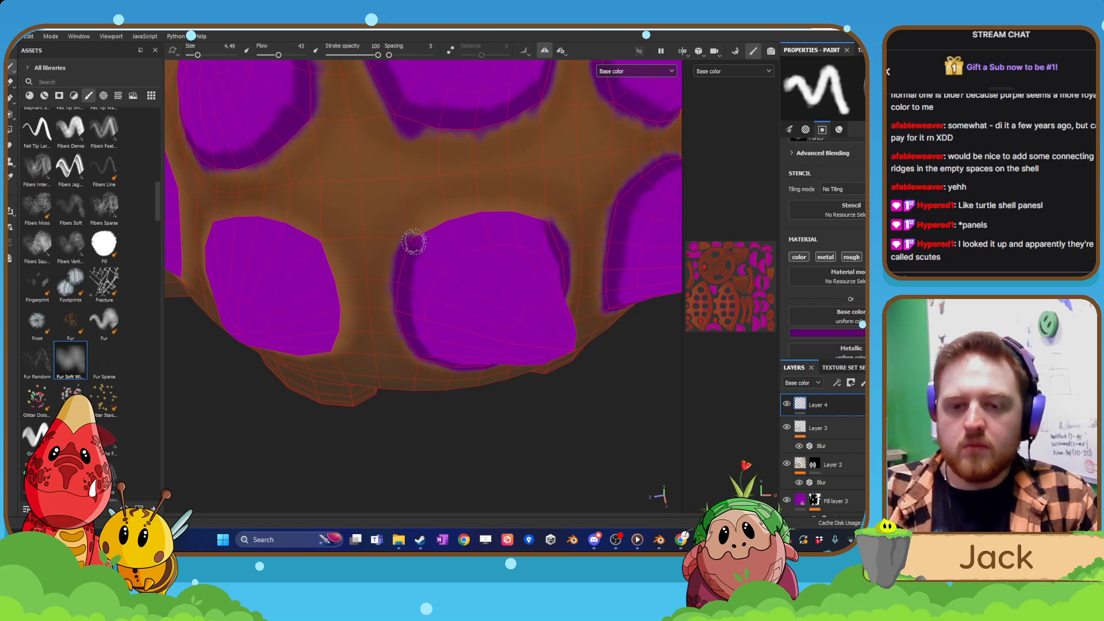
{"action": "mouse_move", "coordinate": [414, 242]}
{"action": "left_mouse_down"}
{"action": "mouse_move", "coordinate": [451, 222]}
{"action": "mouse_move", "coordinate": [520, 213]}
{"action": "left_mouse_up"}
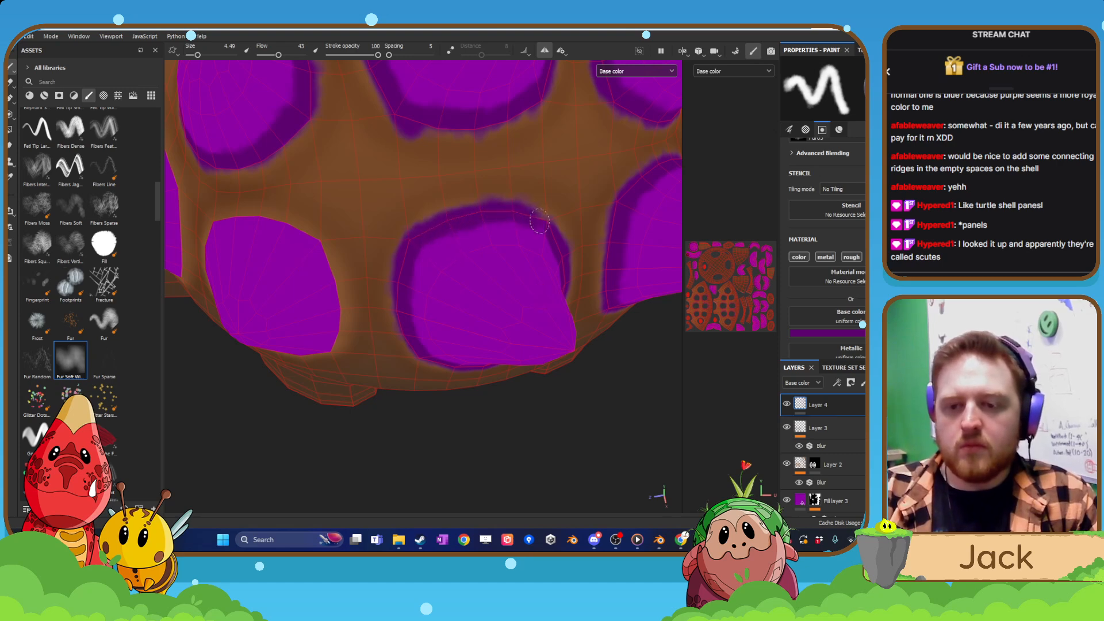
Paint a dark purple ring around the base of the low side spike above the front leg.
{"action": "scroll", "coordinate": [601, 319], "scroll_direction": "down", "scroll_amount": 5}
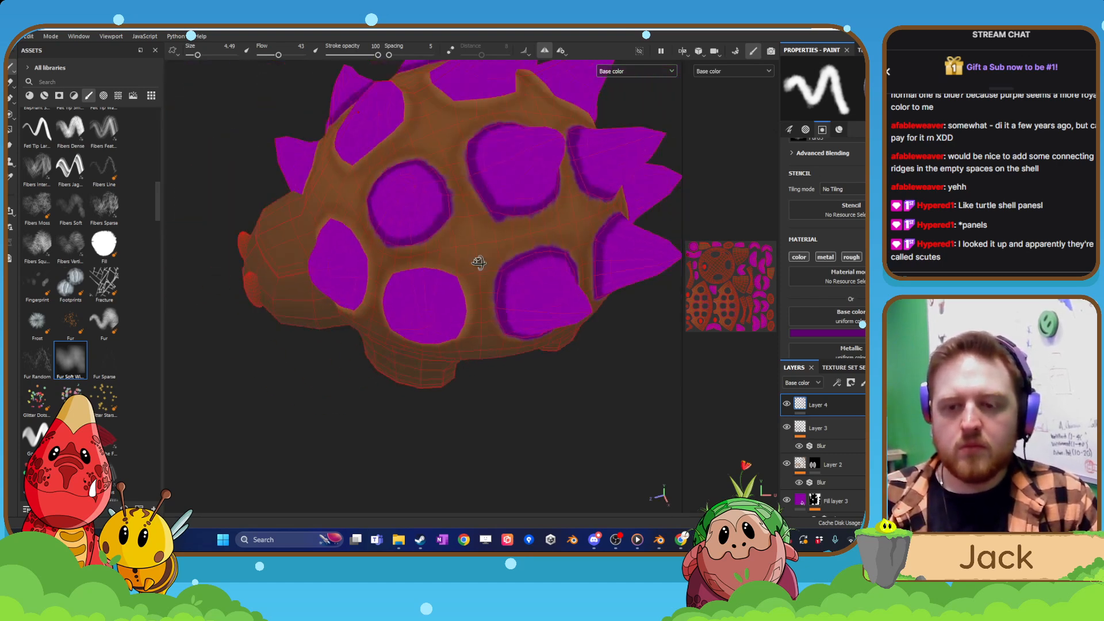
{"action": "left_click_drag", "start_coordinate": [478, 264], "coordinate": [532, 260], "text": "alt"}
{"action": "scroll", "coordinate": [512, 270], "scroll_direction": "up", "scroll_amount": 5}
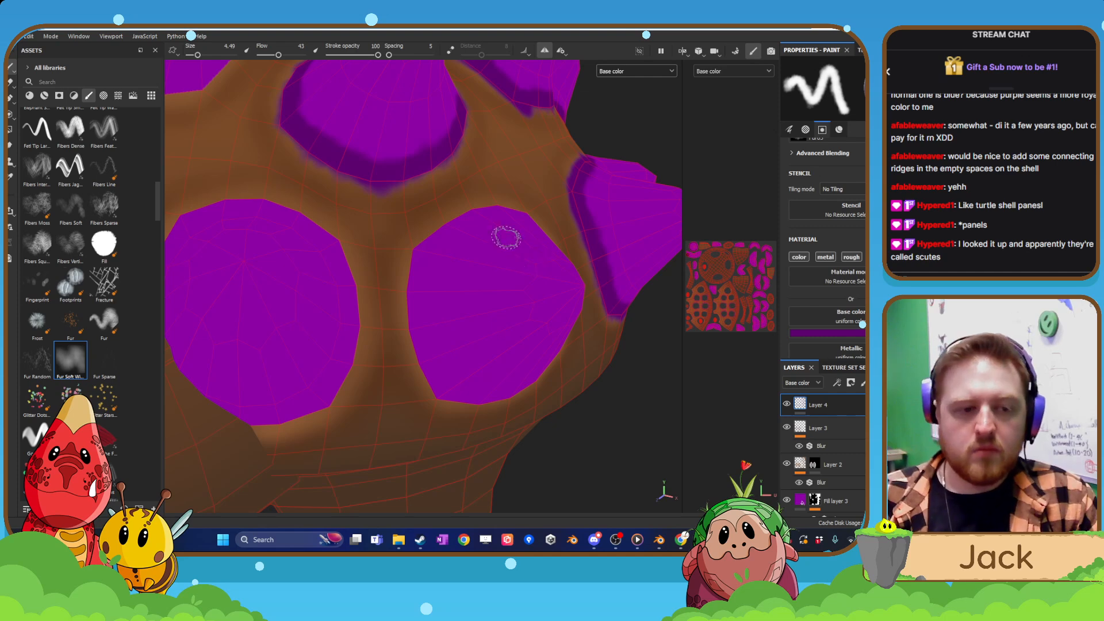
{"action": "mouse_move", "coordinate": [419, 253]}
{"action": "left_mouse_down"}
{"action": "mouse_move", "coordinate": [408, 315]}
{"action": "mouse_move", "coordinate": [444, 394]}
{"action": "mouse_move", "coordinate": [424, 244]}
{"action": "mouse_move", "coordinate": [501, 194]}
{"action": "mouse_move", "coordinate": [458, 202]}
{"action": "mouse_move", "coordinate": [514, 174]}
{"action": "mouse_move", "coordinate": [532, 252]}
{"action": "left_mouse_up"}
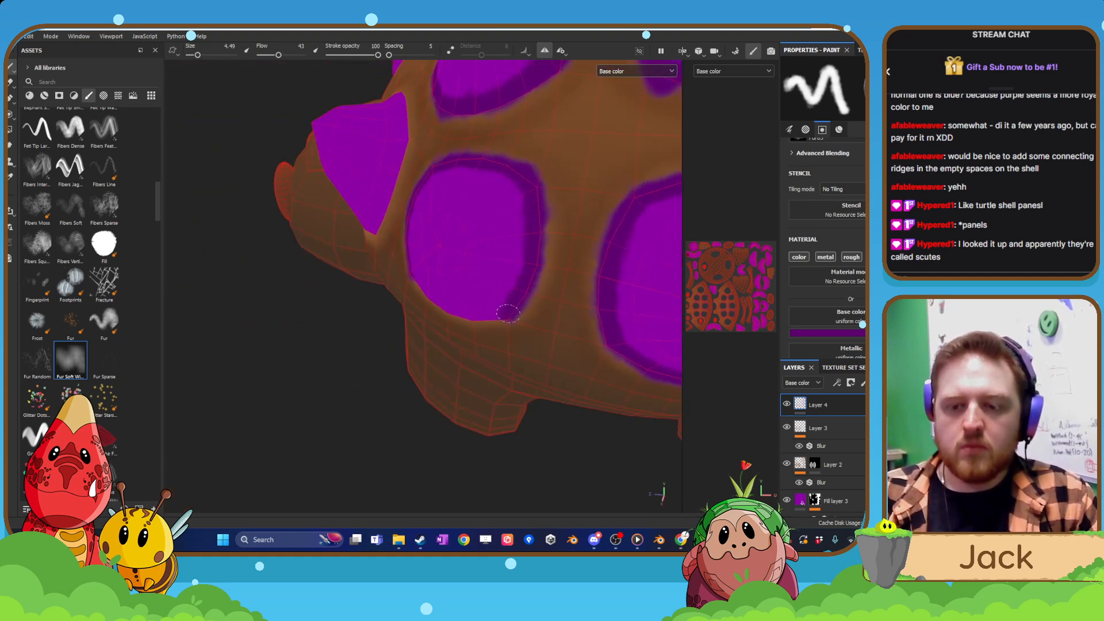
{"action": "mouse_move", "coordinate": [508, 314]}
{"action": "left_mouse_down", "text": "alt"}
{"action": "mouse_move", "coordinate": [374, 312]}
{"action": "mouse_move", "coordinate": [431, 326]}
{"action": "mouse_move", "coordinate": [455, 305]}
{"action": "mouse_move", "coordinate": [444, 295]}
{"action": "left_mouse_up", "text": "alt"}
{"action": "scroll", "coordinate": [444, 293], "scroll_direction": "down", "scroll_amount": 3}
{"action": "middle_click_drag", "start_coordinate": [449, 265], "coordinate": [542, 337], "text": "alt"}
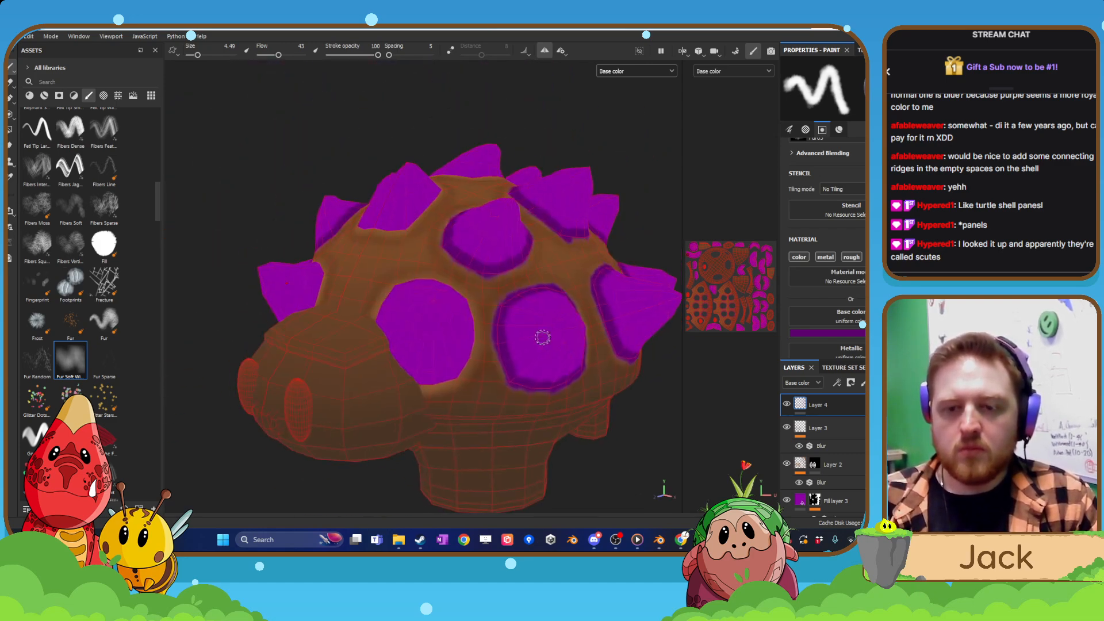
Paint a dark purple ring around the base of the shell spike directly behind the side of the head.
{"action": "left_click_drag", "start_coordinate": [509, 303], "coordinate": [459, 286], "text": "alt"}
{"action": "scroll", "coordinate": [455, 336], "scroll_direction": "up", "scroll_amount": 5}
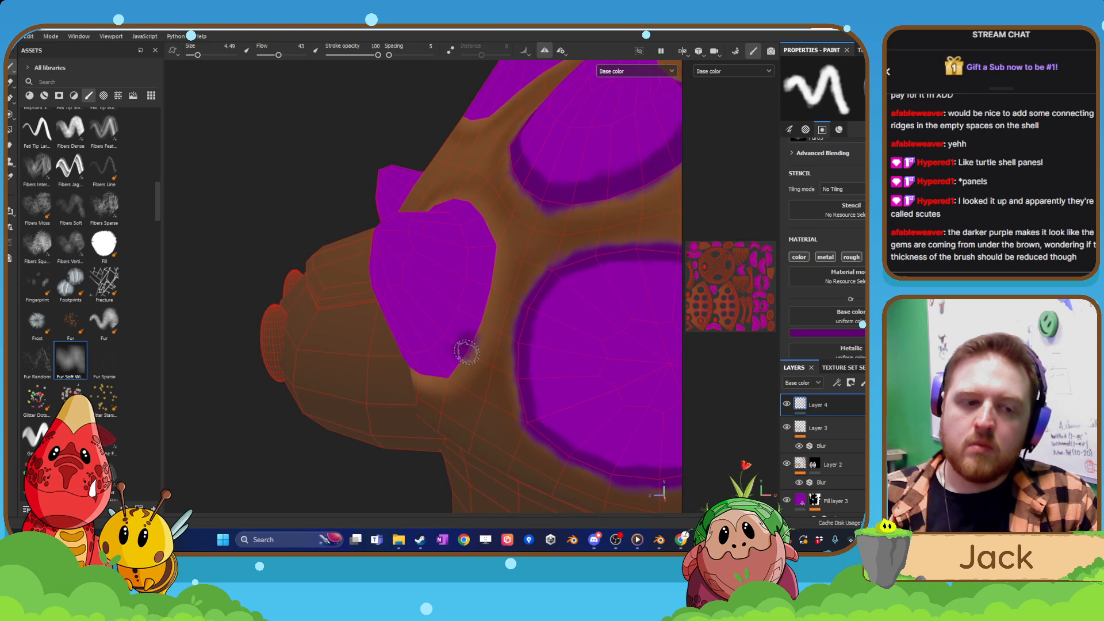
{"action": "left_click_drag", "start_coordinate": [471, 341], "coordinate": [486, 272]}
{"action": "mouse_move", "coordinate": [486, 271]}
{"action": "left_mouse_down", "text": "alt"}
{"action": "mouse_move", "coordinate": [476, 190]}
{"action": "mouse_move", "coordinate": [427, 253]}
{"action": "mouse_move", "coordinate": [426, 283]}
{"action": "left_mouse_up", "text": "alt"}
{"action": "left_click_drag", "start_coordinate": [273, 306], "coordinate": [280, 266]}
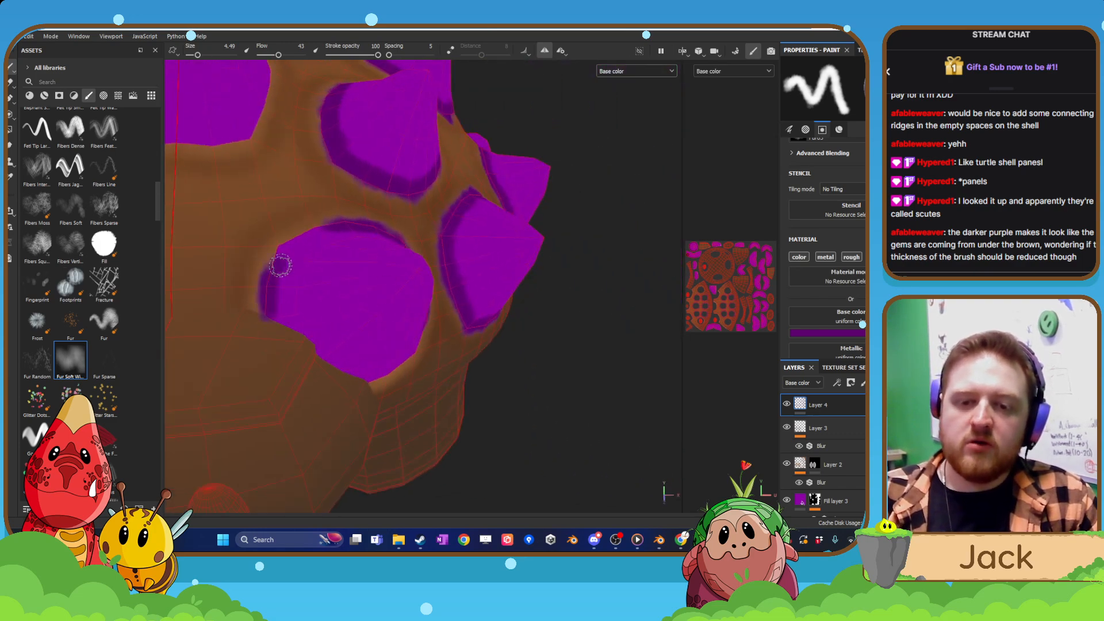
{"action": "left_click_drag", "start_coordinate": [324, 228], "coordinate": [356, 275], "text": "alt"}
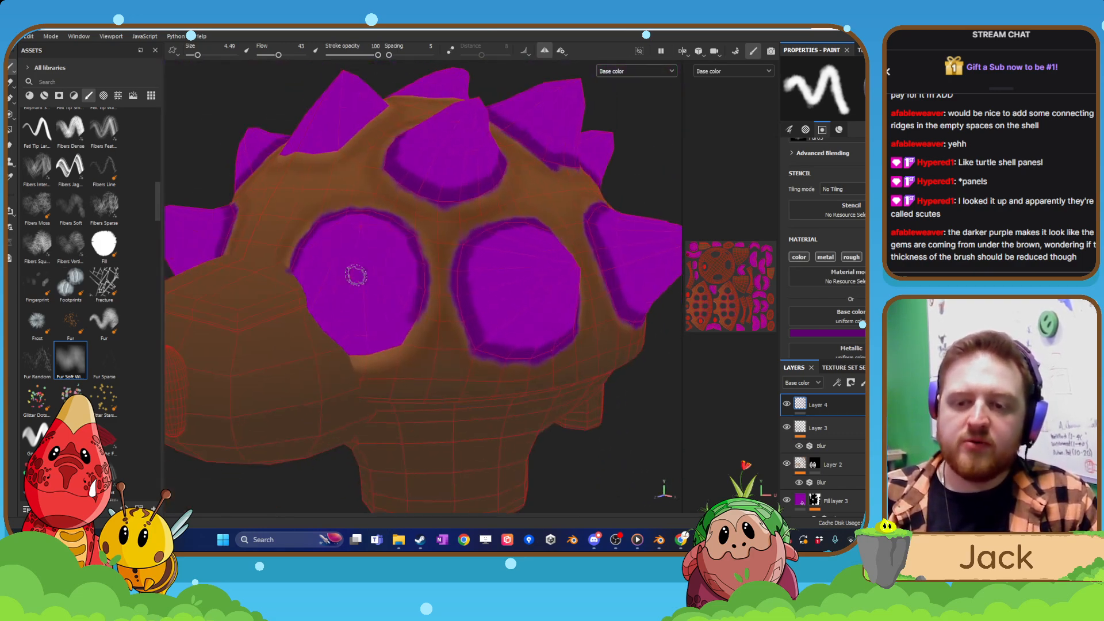
{"action": "left_click_drag", "start_coordinate": [395, 329], "coordinate": [365, 341], "text": "alt"}
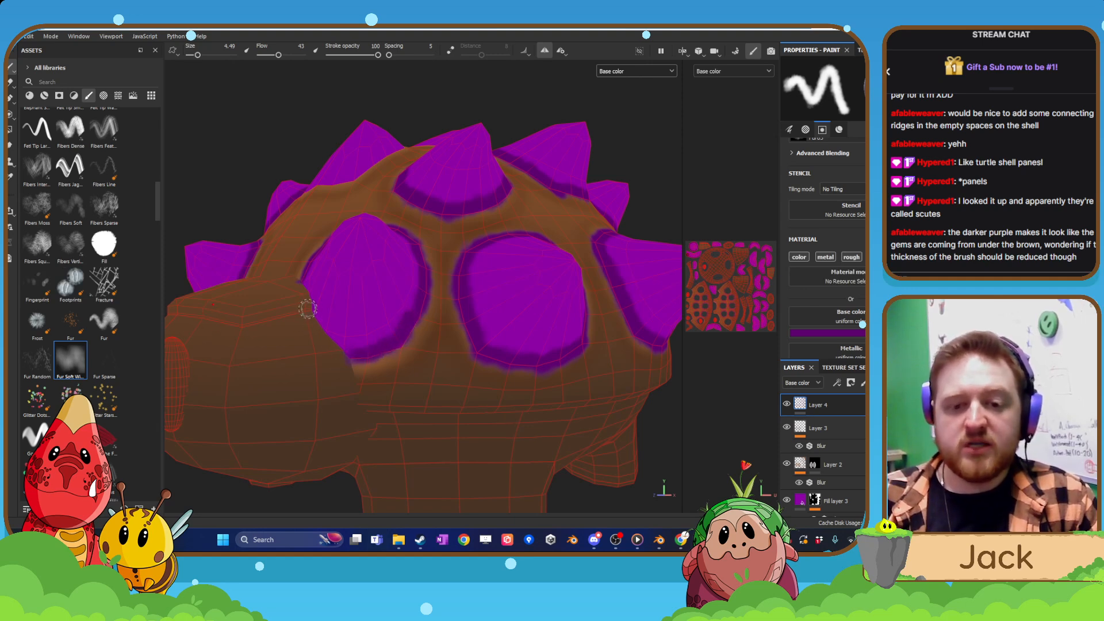
{"action": "left_click_drag", "start_coordinate": [333, 333], "coordinate": [288, 281], "text": "alt"}
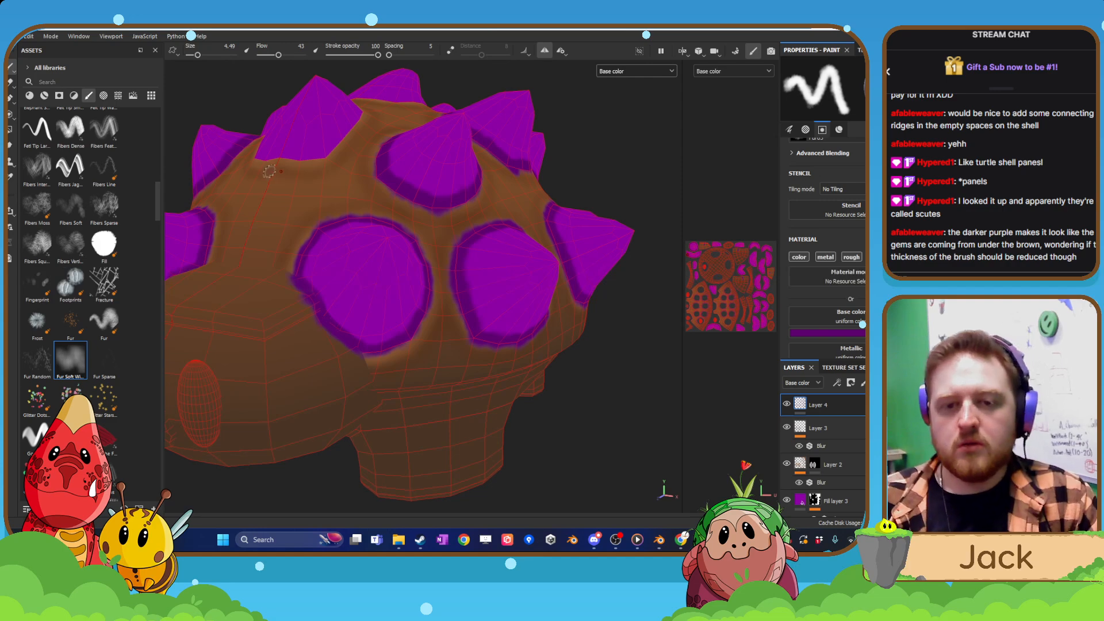
Band the base of the remaining bare spike near the shell's lower rear edge with dark purple.
{"action": "mouse_move", "coordinate": [269, 172]}
{"action": "left_mouse_down", "text": "alt"}
{"action": "mouse_move", "coordinate": [329, 310]}
{"action": "mouse_move", "coordinate": [286, 326]}
{"action": "mouse_move", "coordinate": [442, 322]}
{"action": "left_mouse_up", "text": "alt"}
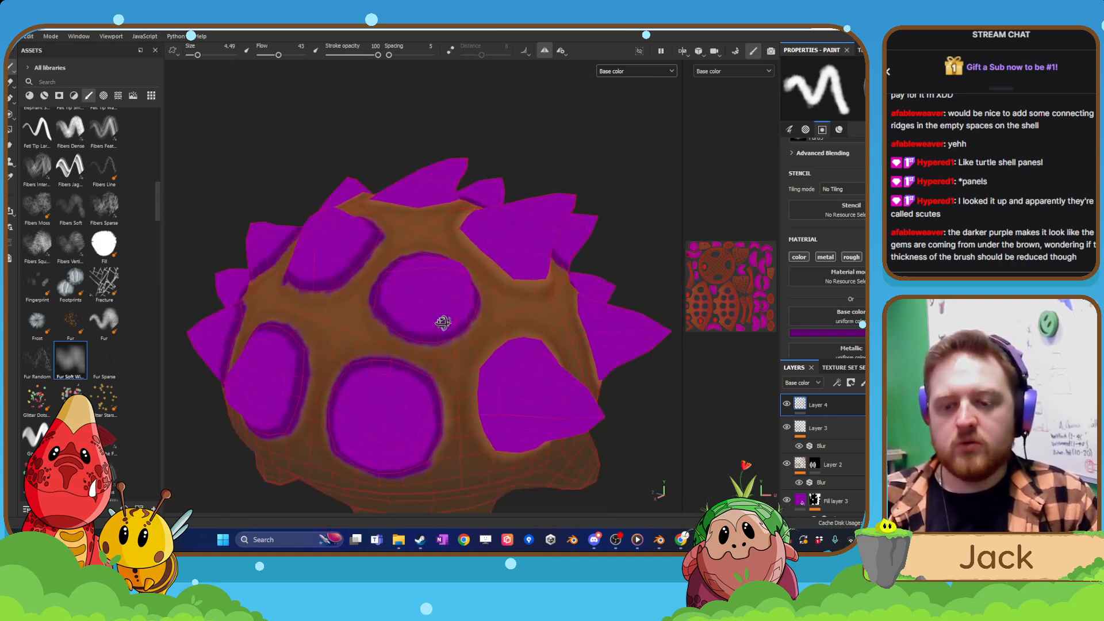
{"action": "middle_click_drag", "start_coordinate": [442, 323], "coordinate": [423, 173], "text": "alt"}
{"action": "mouse_move", "coordinate": [460, 238]}
{"action": "left_mouse_down", "text": "alt"}
{"action": "mouse_move", "coordinate": [412, 254]}
{"action": "mouse_move", "coordinate": [457, 289]}
{"action": "left_mouse_up", "text": "alt"}
{"action": "scroll", "coordinate": [405, 257], "scroll_direction": "up", "scroll_amount": 4}
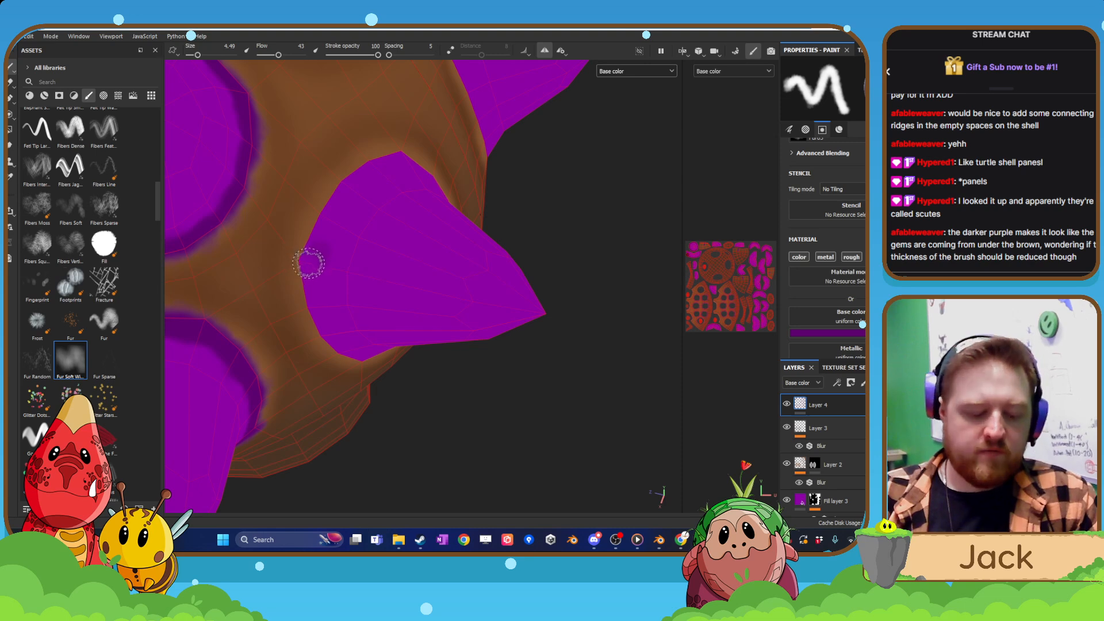
{"action": "mouse_move", "coordinate": [306, 259]}
{"action": "left_mouse_down"}
{"action": "mouse_move", "coordinate": [344, 193]}
{"action": "mouse_move", "coordinate": [304, 266]}
{"action": "mouse_move", "coordinate": [325, 333]}
{"action": "left_mouse_up"}
{"action": "mouse_move", "coordinate": [360, 368]}
{"action": "left_mouse_down", "text": "alt"}
{"action": "mouse_move", "coordinate": [346, 275]}
{"action": "mouse_move", "coordinate": [353, 318]}
{"action": "mouse_move", "coordinate": [394, 359]}
{"action": "mouse_move", "coordinate": [364, 361]}
{"action": "mouse_move", "coordinate": [431, 370]}
{"action": "mouse_move", "coordinate": [493, 339]}
{"action": "mouse_move", "coordinate": [514, 237]}
{"action": "left_mouse_up", "text": "alt"}
{"action": "mouse_move", "coordinate": [485, 159]}
{"action": "left_mouse_down", "text": "alt"}
{"action": "mouse_move", "coordinate": [494, 214]}
{"action": "mouse_move", "coordinate": [479, 226]}
{"action": "mouse_move", "coordinate": [502, 252]}
{"action": "left_mouse_up", "text": "alt"}
Paint a dark purple ring around the base of the rear spike on the shell's centreline.
{"action": "mouse_move", "coordinate": [502, 322]}
{"action": "left_mouse_down", "text": "alt"}
{"action": "mouse_move", "coordinate": [444, 453]}
{"action": "mouse_move", "coordinate": [383, 461]}
{"action": "left_mouse_up", "text": "alt"}
{"action": "scroll", "coordinate": [512, 370], "scroll_direction": "up", "scroll_amount": 2}
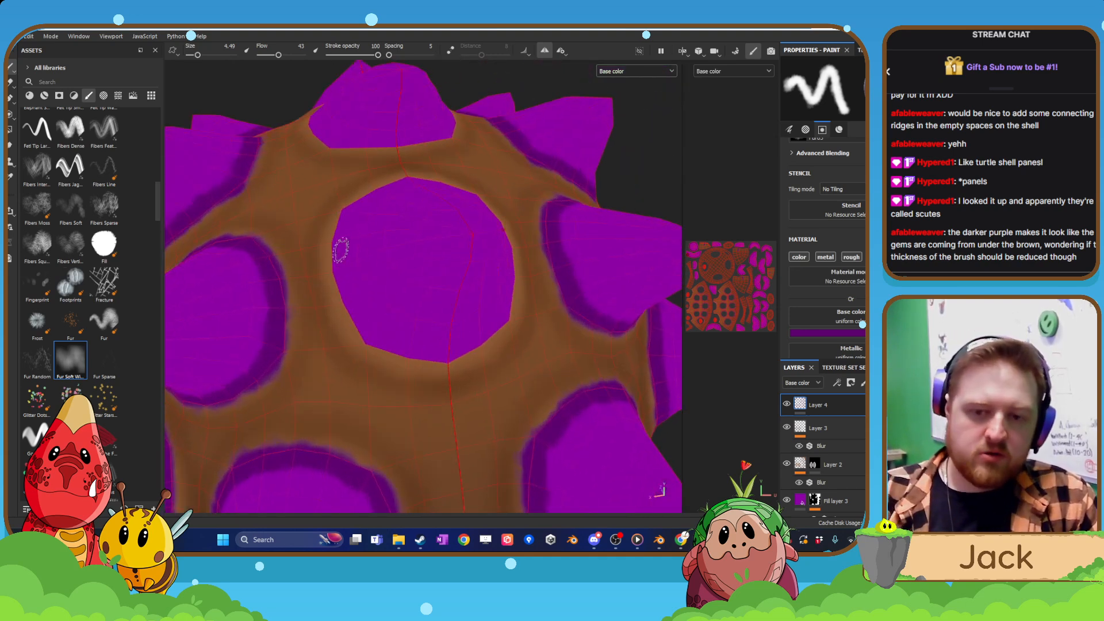
{"action": "mouse_move", "coordinate": [337, 253]}
{"action": "left_mouse_down"}
{"action": "mouse_move", "coordinate": [367, 341]}
{"action": "mouse_move", "coordinate": [443, 361]}
{"action": "left_mouse_up"}
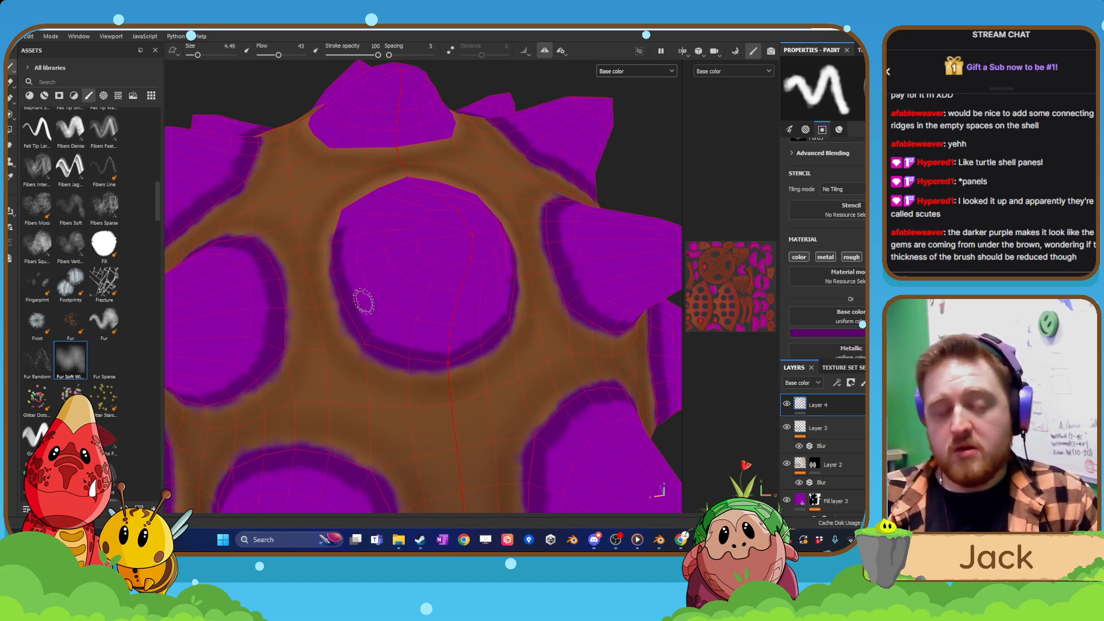
{"action": "mouse_move", "coordinate": [363, 300]}
{"action": "left_mouse_down", "text": "alt"}
{"action": "mouse_move", "coordinate": [317, 200]}
{"action": "mouse_move", "coordinate": [354, 199]}
{"action": "mouse_move", "coordinate": [392, 155]}
{"action": "left_mouse_up", "text": "alt"}
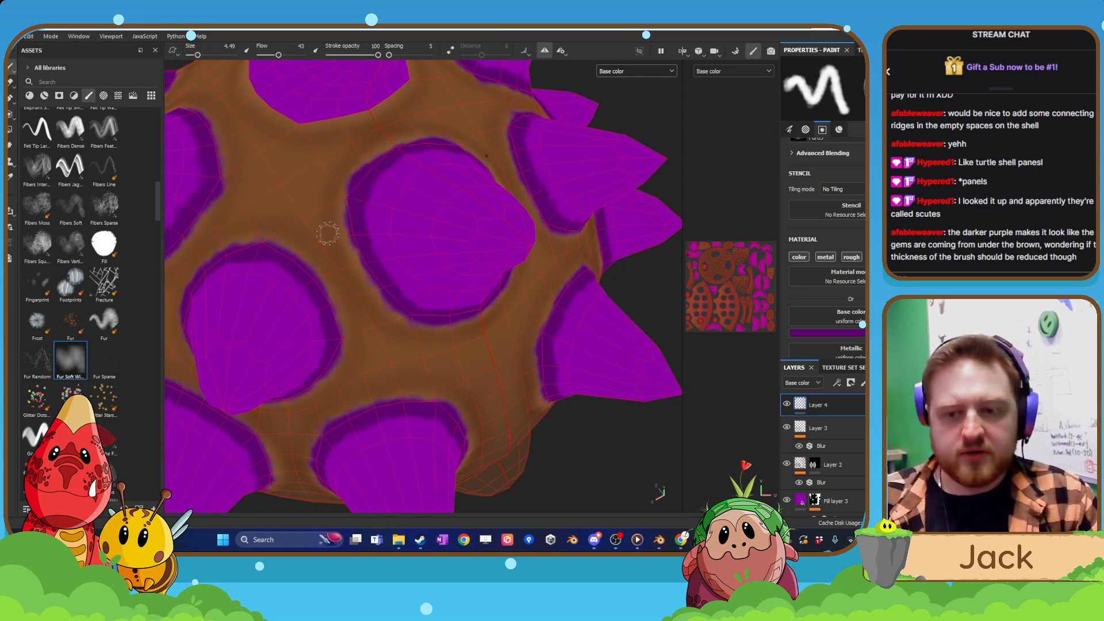
Paint a dark purple ring around the base of the large middle spike on top of the shell.
{"action": "mouse_move", "coordinate": [328, 233]}
{"action": "left_mouse_down", "text": "alt"}
{"action": "mouse_move", "coordinate": [456, 411]}
{"action": "mouse_move", "coordinate": [609, 407]}
{"action": "mouse_move", "coordinate": [564, 379]}
{"action": "left_mouse_up", "text": "alt"}
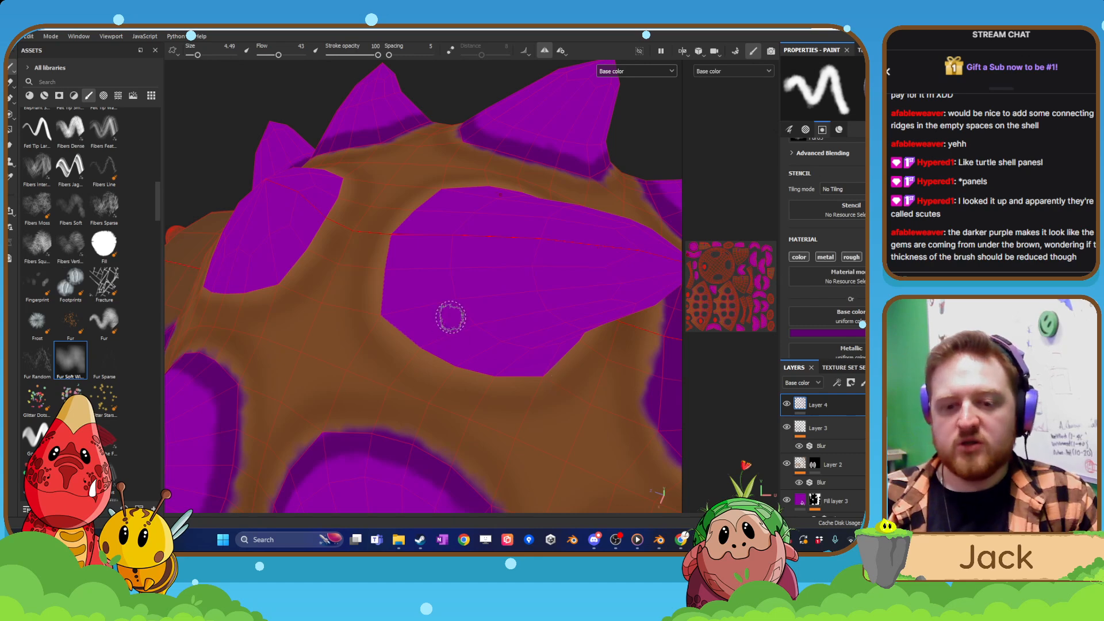
{"action": "left_click_drag", "start_coordinate": [451, 317], "coordinate": [489, 304], "text": "alt"}
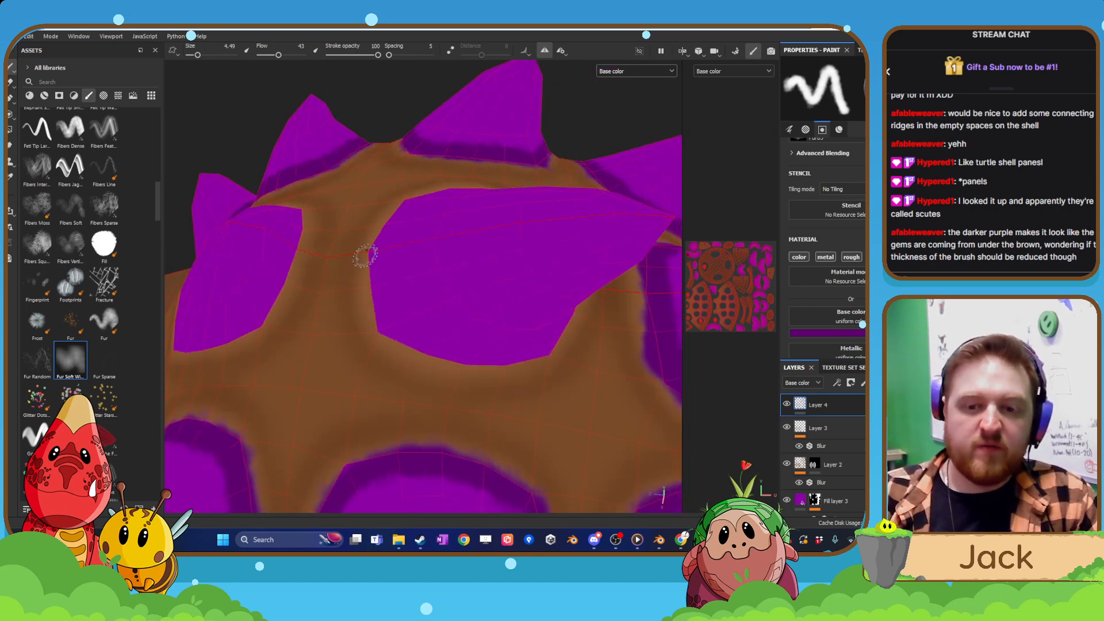
{"action": "mouse_move", "coordinate": [366, 253]}
{"action": "left_mouse_down"}
{"action": "mouse_move", "coordinate": [387, 329]}
{"action": "mouse_move", "coordinate": [406, 320]}
{"action": "mouse_move", "coordinate": [387, 288]}
{"action": "mouse_move", "coordinate": [405, 328]}
{"action": "mouse_move", "coordinate": [476, 370]}
{"action": "mouse_move", "coordinate": [506, 385]}
{"action": "mouse_move", "coordinate": [512, 373]}
{"action": "mouse_move", "coordinate": [547, 382]}
{"action": "left_mouse_up"}
{"action": "mouse_move", "coordinate": [548, 420]}
{"action": "left_mouse_down", "text": "alt"}
{"action": "mouse_move", "coordinate": [454, 308]}
{"action": "mouse_move", "coordinate": [401, 317]}
{"action": "mouse_move", "coordinate": [387, 258]}
{"action": "mouse_move", "coordinate": [483, 317]}
{"action": "mouse_move", "coordinate": [433, 197]}
{"action": "mouse_move", "coordinate": [510, 201]}
{"action": "mouse_move", "coordinate": [440, 318]}
{"action": "mouse_move", "coordinate": [459, 292]}
{"action": "left_mouse_up", "text": "alt"}
Paint a dark purple ring around the base of the front centreline spike above the head.
{"action": "scroll", "coordinate": [491, 204], "scroll_direction": "down", "scroll_amount": 6}
{"action": "scroll", "coordinate": [493, 236], "scroll_direction": "up", "scroll_amount": 2}
{"action": "scroll", "coordinate": [460, 291], "scroll_direction": "up", "scroll_amount": 2}
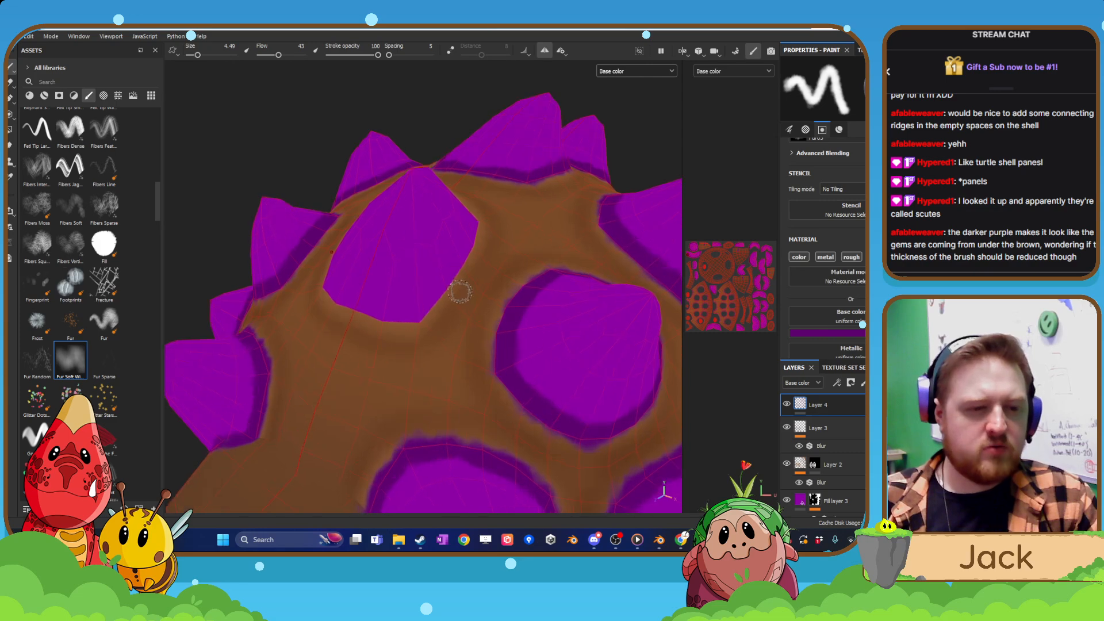
{"action": "mouse_move", "coordinate": [356, 311]}
{"action": "left_mouse_down"}
{"action": "mouse_move", "coordinate": [414, 315]}
{"action": "mouse_move", "coordinate": [475, 233]}
{"action": "mouse_move", "coordinate": [459, 234]}
{"action": "left_mouse_up"}
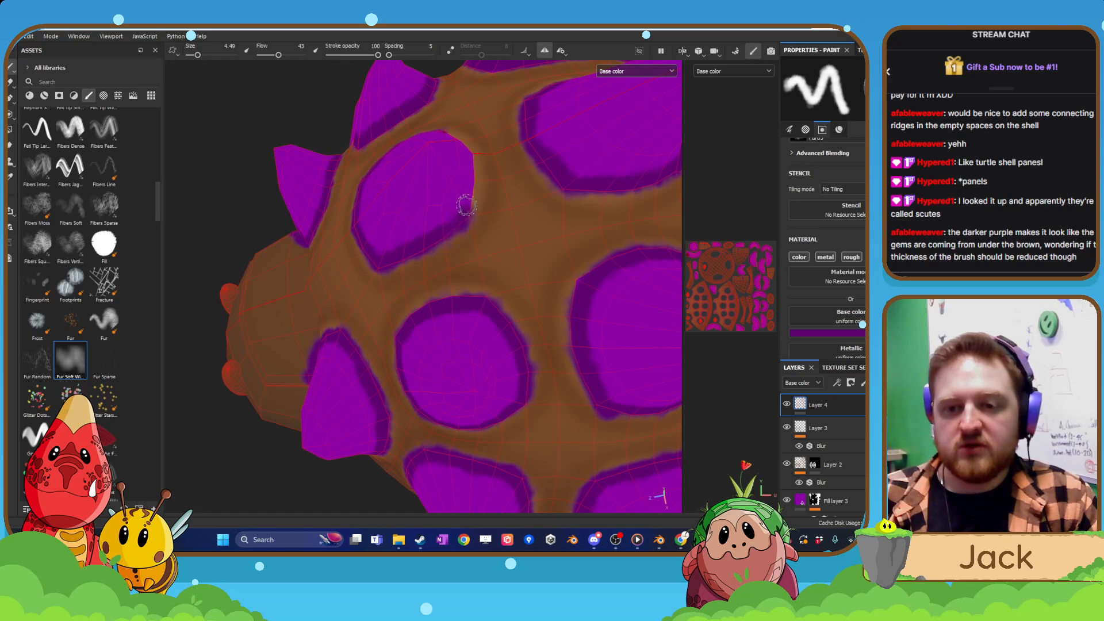
{"action": "mouse_move", "coordinate": [467, 173]}
{"action": "left_mouse_down"}
{"action": "mouse_move", "coordinate": [467, 151]}
{"action": "mouse_move", "coordinate": [439, 175]}
{"action": "left_mouse_up"}
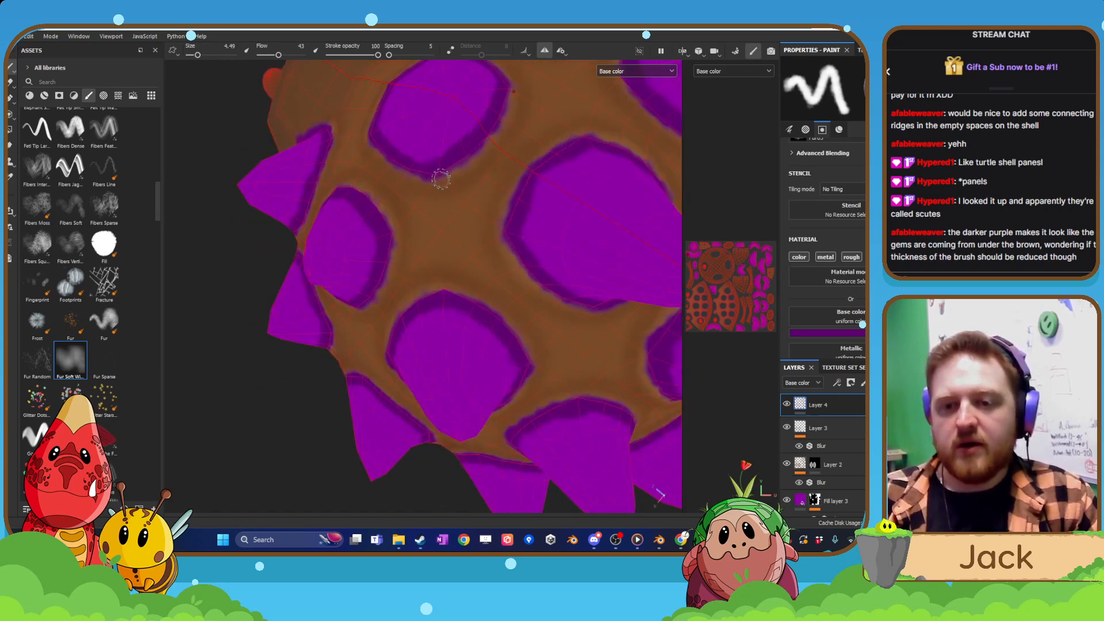
{"action": "mouse_move", "coordinate": [488, 142]}
{"action": "left_mouse_down", "text": "alt"}
{"action": "mouse_move", "coordinate": [444, 212]}
{"action": "mouse_move", "coordinate": [382, 249]}
{"action": "mouse_move", "coordinate": [491, 212]}
{"action": "mouse_move", "coordinate": [473, 259]}
{"action": "mouse_move", "coordinate": [546, 299]}
{"action": "left_mouse_up", "text": "alt"}
Add a black mask to Layer 4, the layer holding the dark purple spike rings.
{"action": "scroll", "coordinate": [473, 261], "scroll_direction": "down", "scroll_amount": 6}
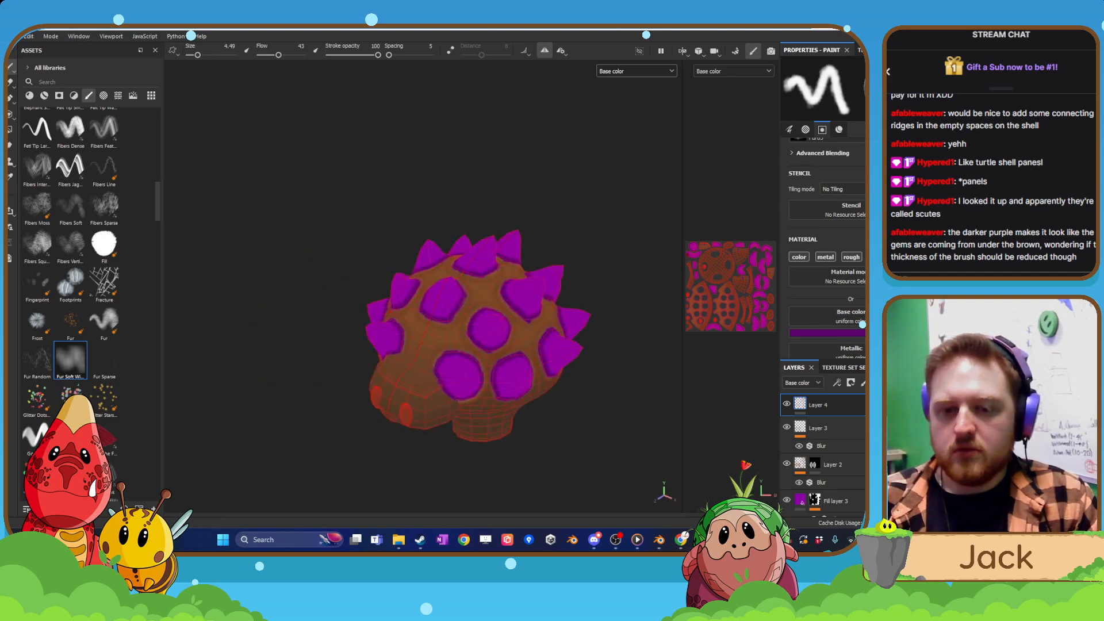
{"action": "scroll", "coordinate": [547, 299], "scroll_direction": "up", "scroll_amount": 2}
{"action": "right_click", "coordinate": [850, 413]}
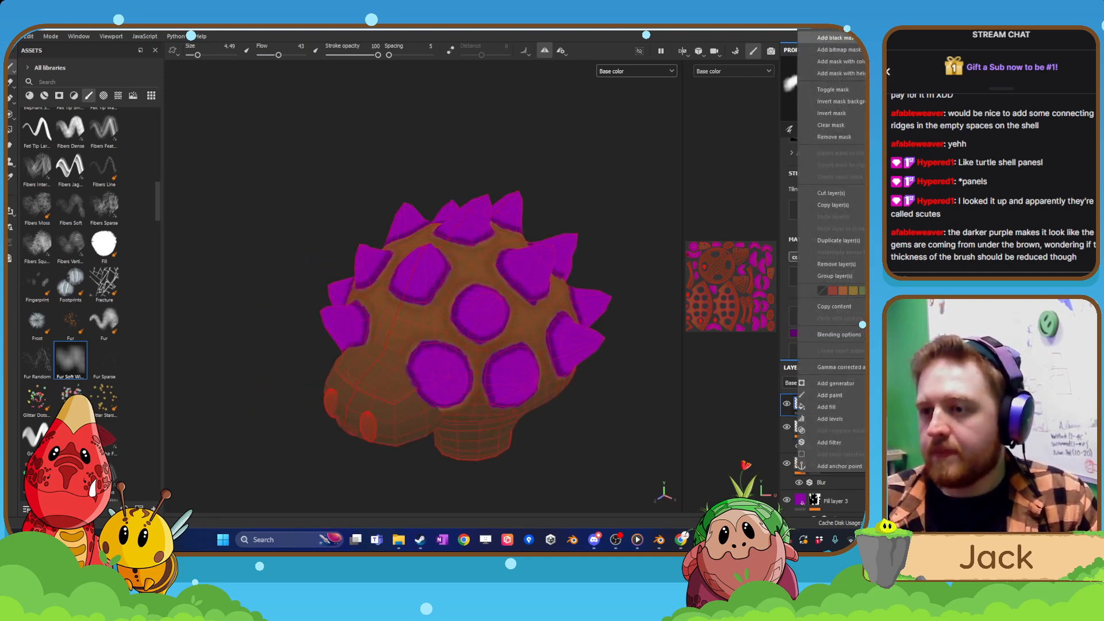
{"action": "left_click", "coordinate": [850, 38]}
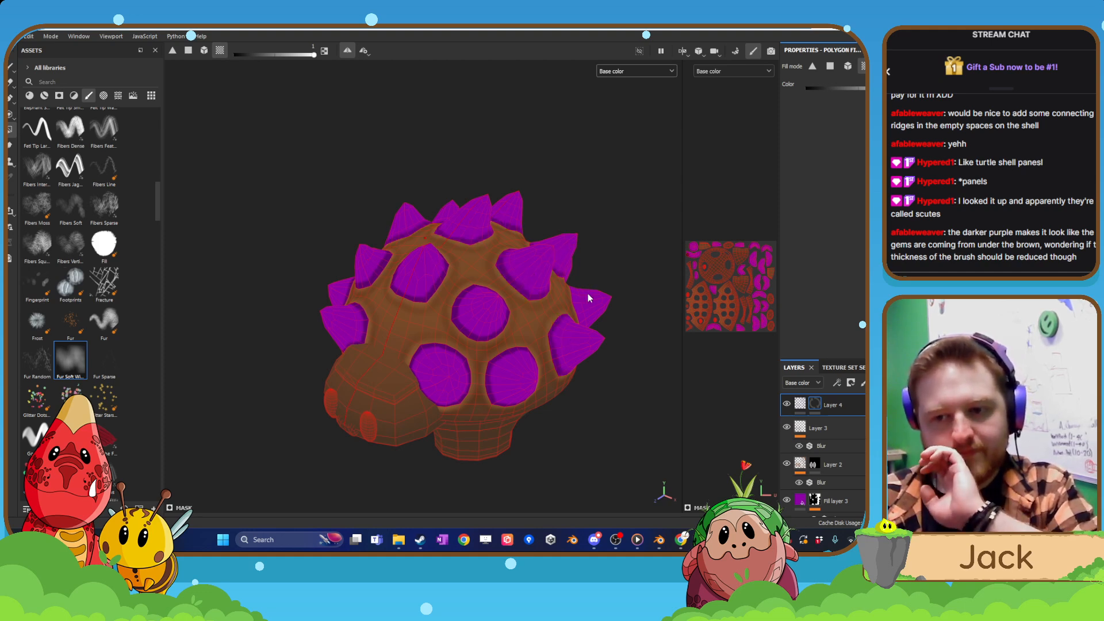
Add a Blur filter to the mask of Layer 4 and raise its blur intensity.
{"action": "left_click_drag", "start_coordinate": [595, 299], "coordinate": [425, 351], "text": "alt"}
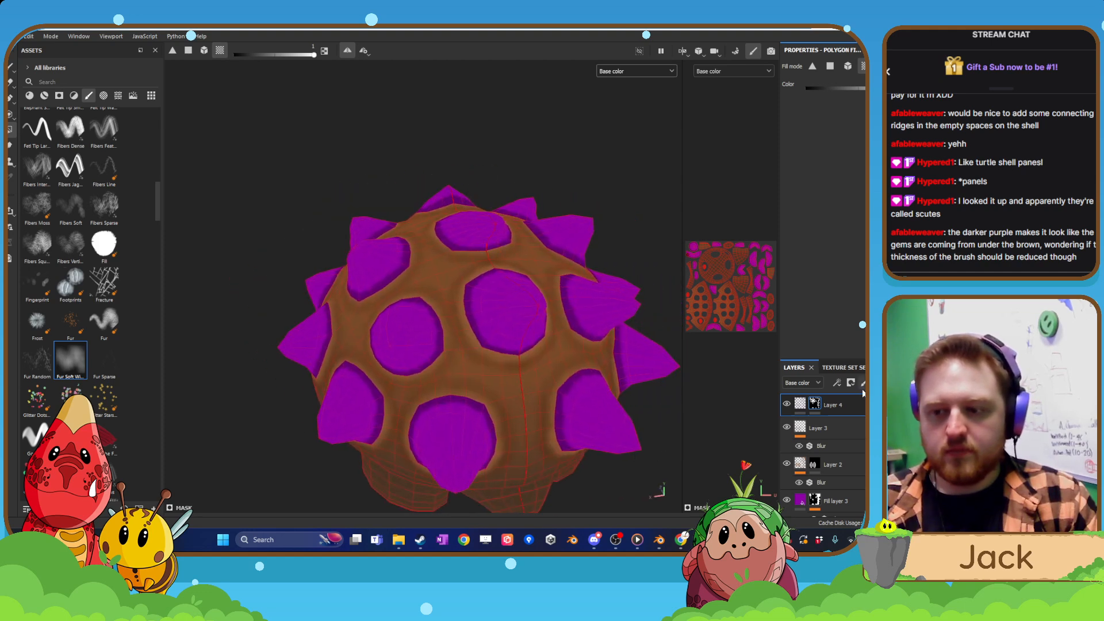
{"action": "right_click", "coordinate": [804, 403]}
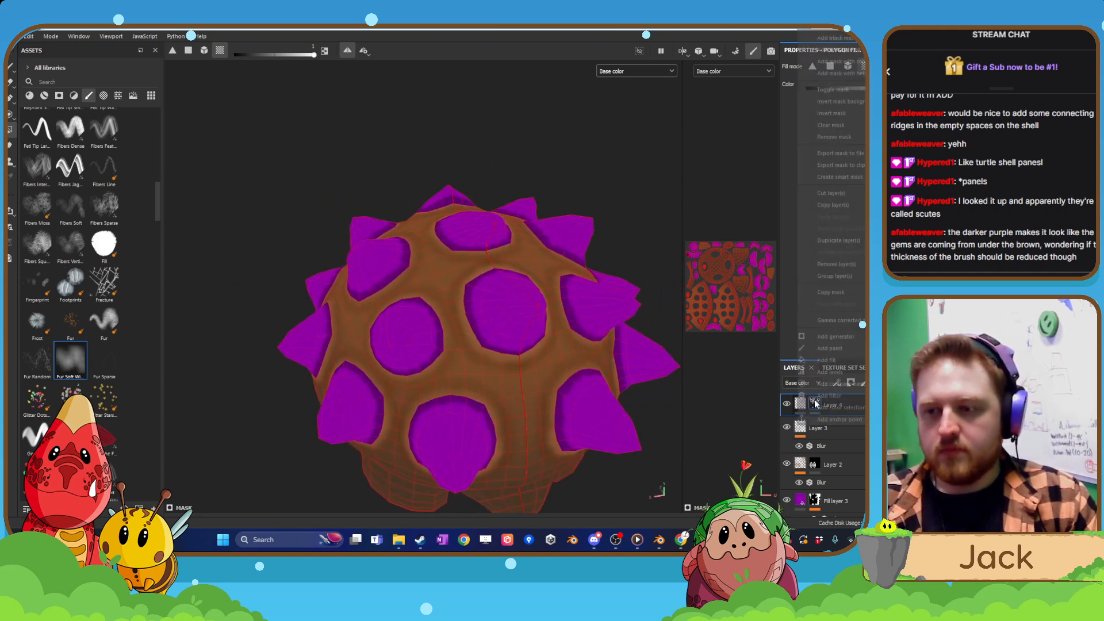
{"action": "left_click", "coordinate": [848, 393]}
{"action": "left_click", "coordinate": [837, 94]}
{"action": "left_click", "coordinate": [845, 152]}
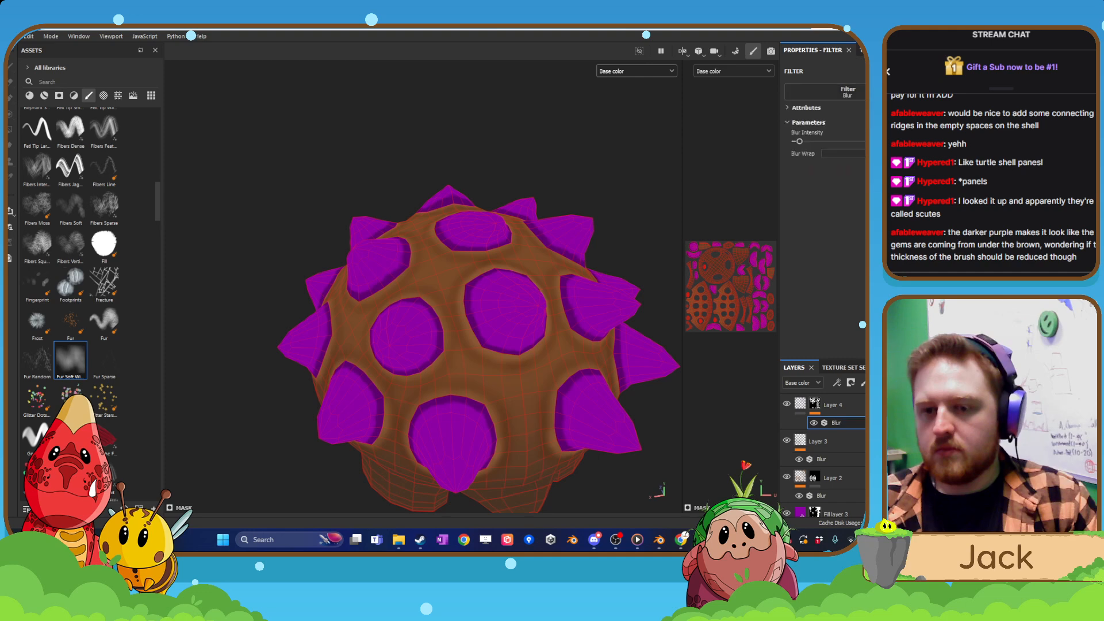
{"action": "scroll", "coordinate": [572, 292], "scroll_direction": "up", "scroll_amount": 5}
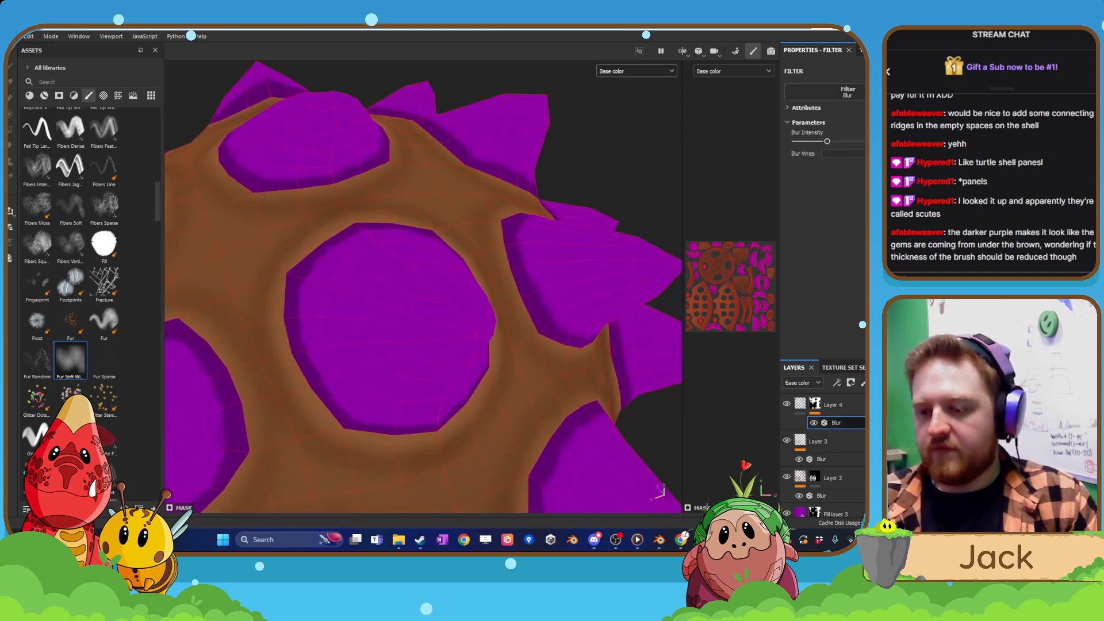
Add a Blur filter to the painted content of Layer 4 and raise its blur intensity to soften the dark purple rings.
{"action": "left_click", "coordinate": [799, 406]}
{"action": "right_click", "coordinate": [798, 407]}
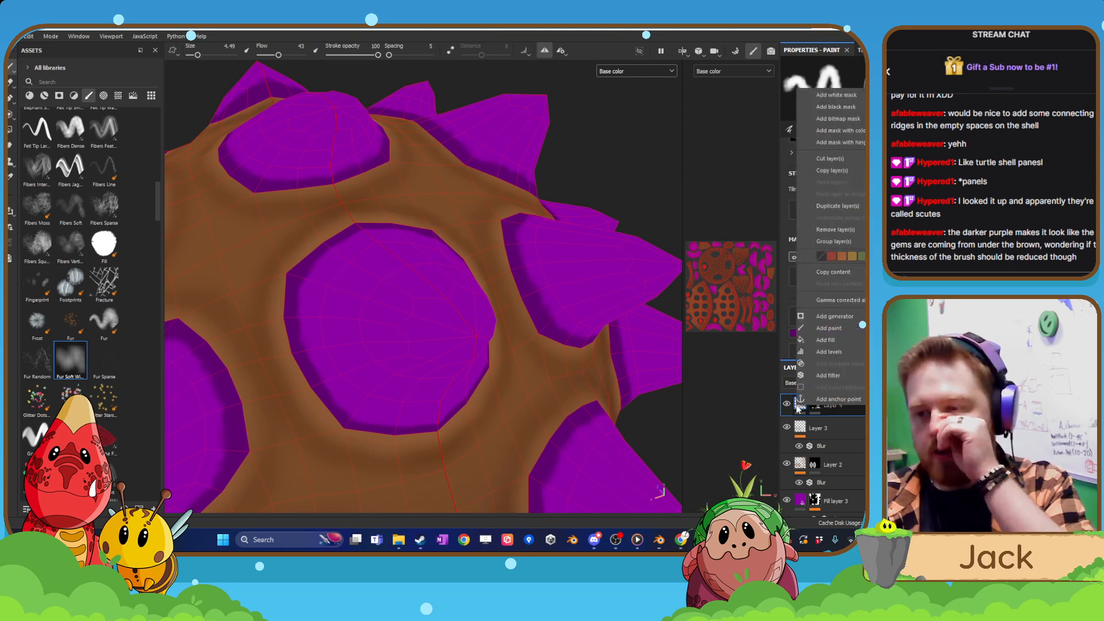
{"action": "left_click", "coordinate": [828, 376]}
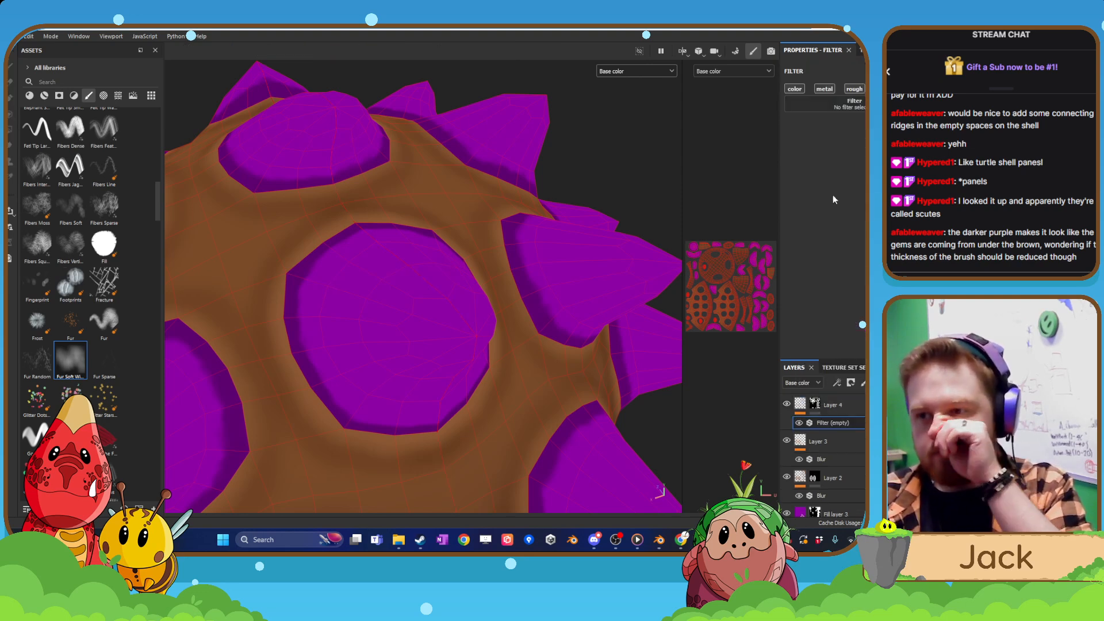
{"action": "left_click", "coordinate": [852, 101]}
{"action": "left_click", "coordinate": [870, 136]}
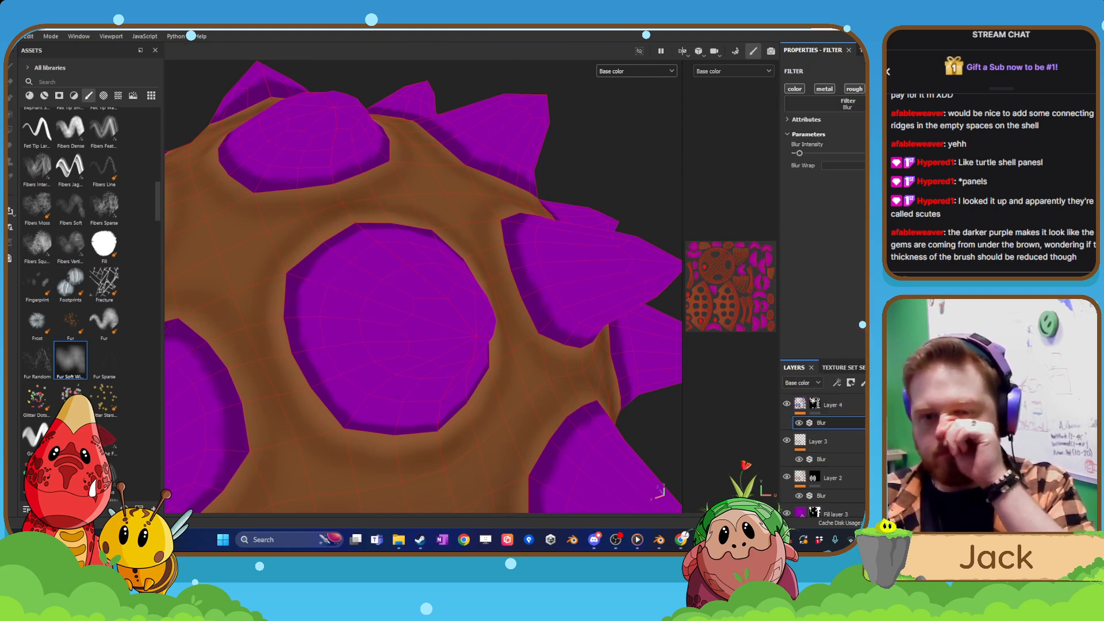
{"action": "left_click_drag", "start_coordinate": [805, 153], "coordinate": [828, 153]}
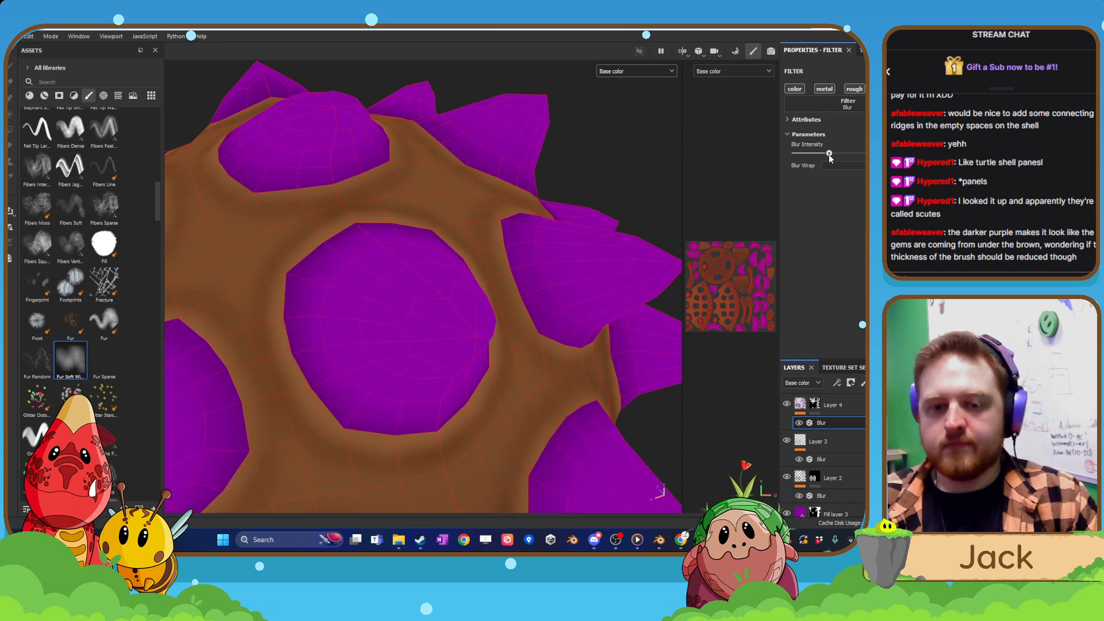
Add a new paint layer directly above Layer 4.
{"action": "scroll", "coordinate": [482, 264], "scroll_direction": "down", "scroll_amount": 5}
{"action": "left_click_drag", "start_coordinate": [481, 253], "coordinate": [509, 270], "text": "alt"}
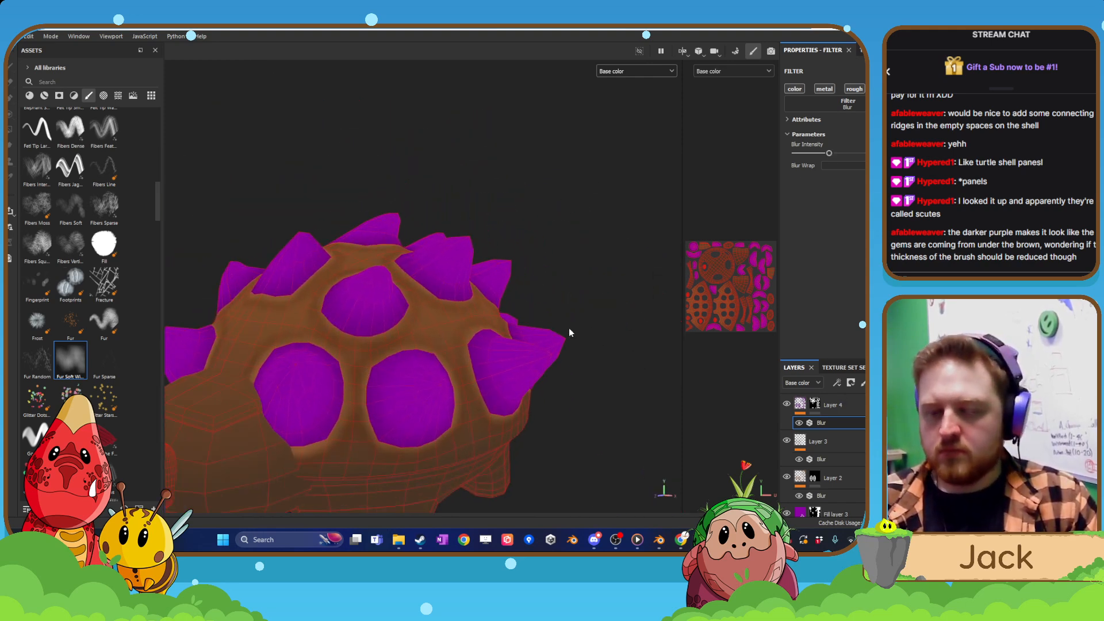
{"action": "middle_click_drag", "start_coordinate": [570, 333], "coordinate": [627, 332], "text": "alt"}
{"action": "left_click", "coordinate": [837, 408]}
{"action": "left_click", "coordinate": [863, 383]}
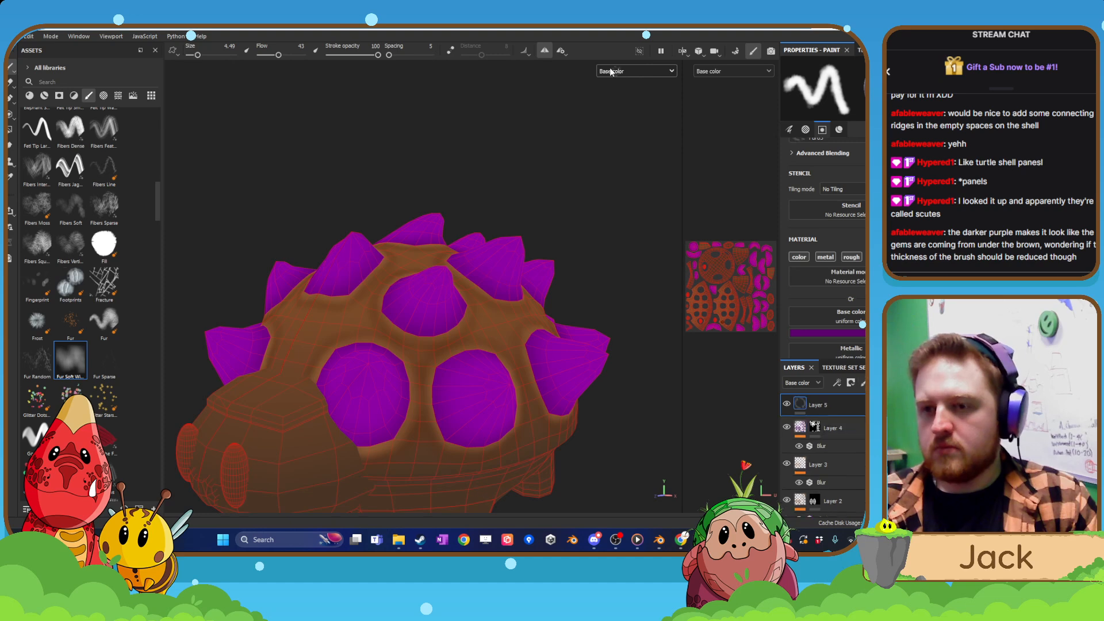
Set the brush's base color to bright magenta, CA21EA.
{"action": "left_click", "coordinate": [616, 71]}
{"action": "scroll", "coordinate": [486, 236], "scroll_direction": "up", "scroll_amount": 5}
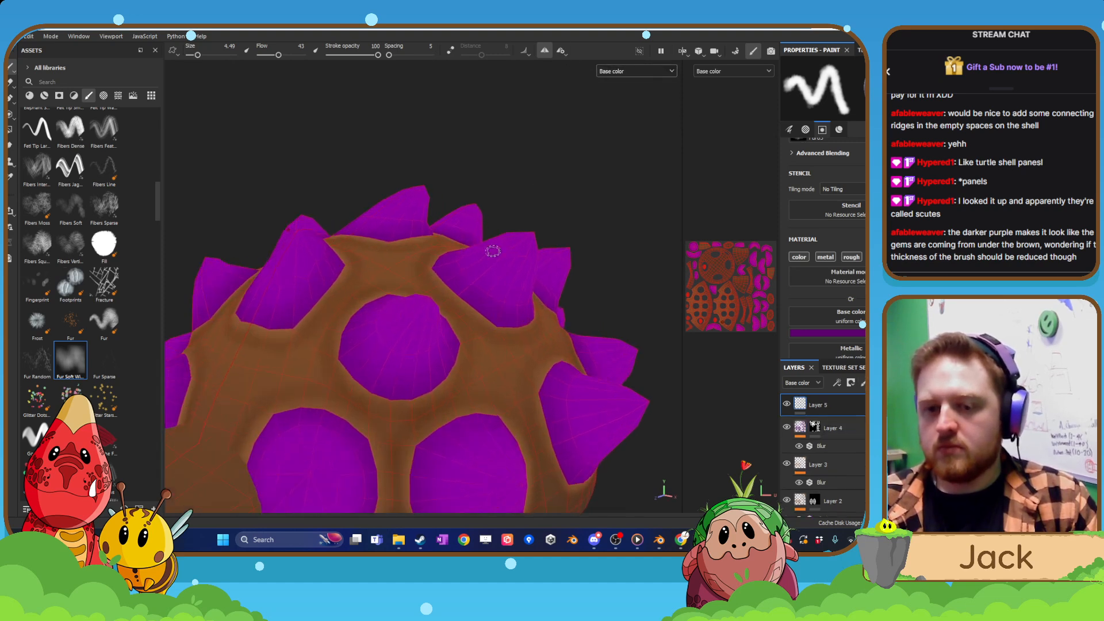
{"action": "scroll", "coordinate": [494, 250], "scroll_direction": "up", "scroll_amount": 1}
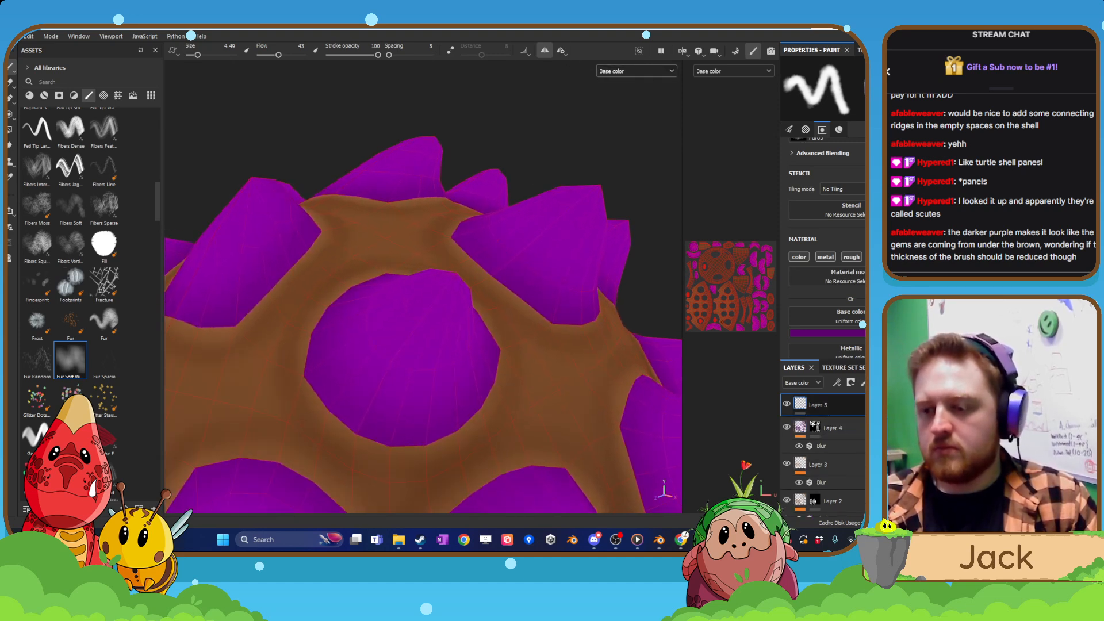
{"action": "left_click", "coordinate": [846, 333]}
{"action": "left_click", "coordinate": [788, 265]}
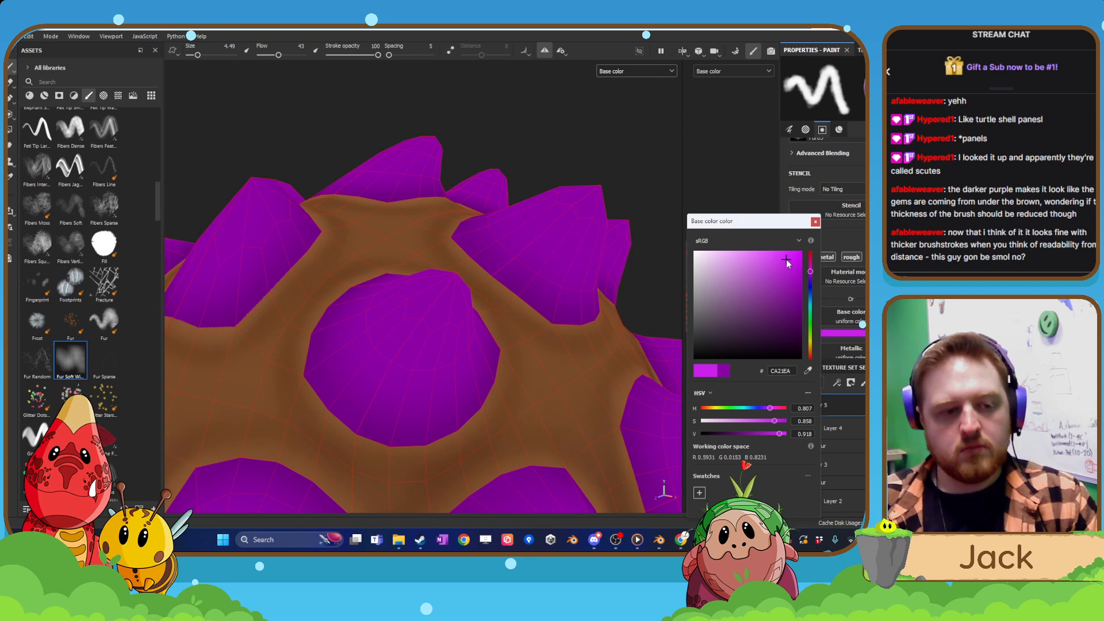
{"action": "left_click", "coordinate": [815, 222]}
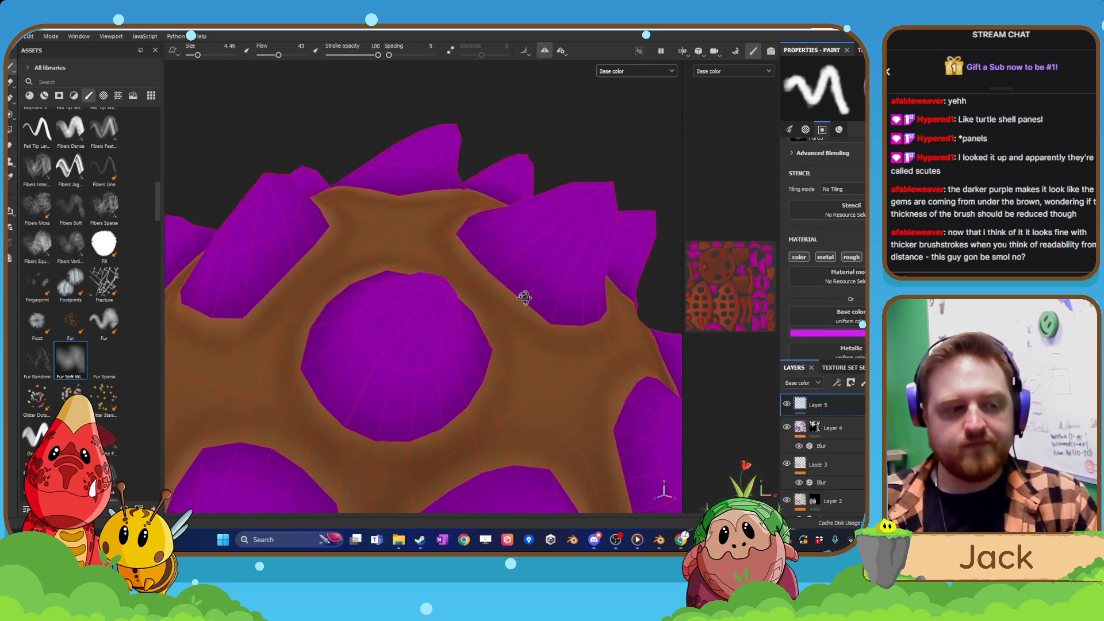
Try a magenta highlight on the tip of the upper side spike near the front, using a brush size of 9.74.
{"action": "scroll", "coordinate": [476, 328], "scroll_direction": "up", "scroll_amount": 5}
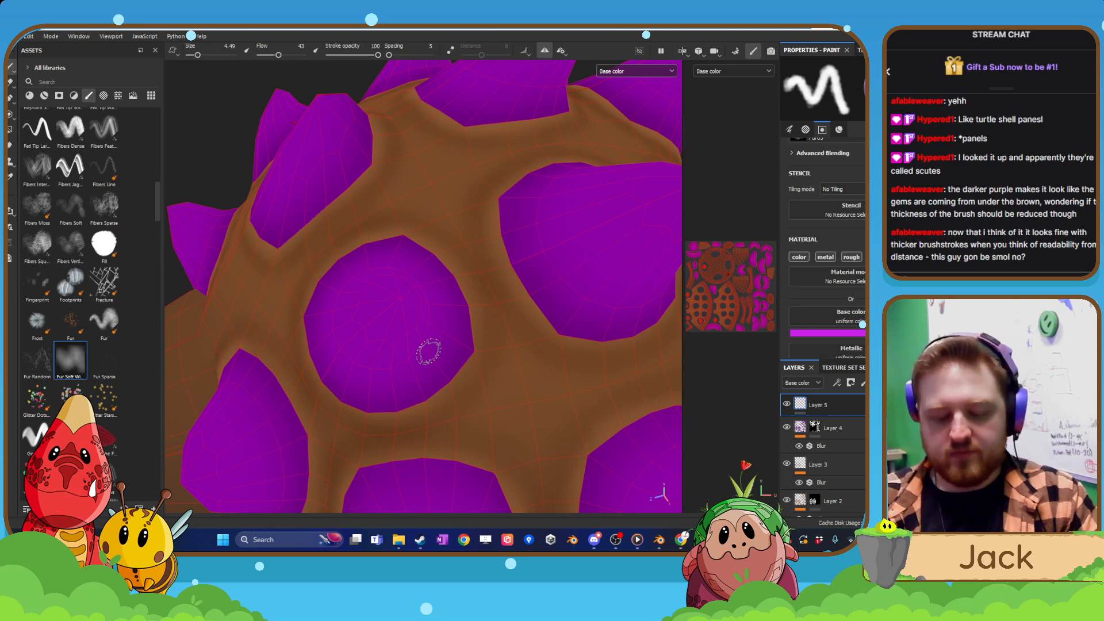
{"action": "key", "text": "bracketright"}
{"action": "key", "text": "bracketright"}
{"action": "key", "text": "bracketright"}
{"action": "key", "text": "bracketright"}
{"action": "key", "text": "bracketright"}
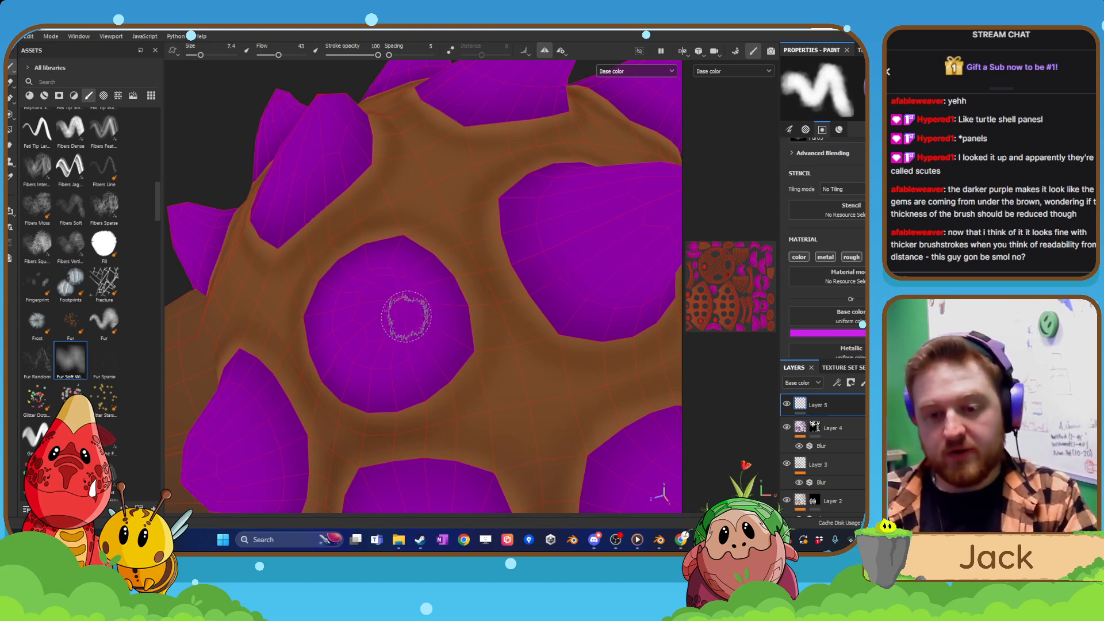
{"action": "key", "text": "bracketright"}
{"action": "key", "text": "bracketright"}
{"action": "key", "text": "bracketright"}
{"action": "left_click_drag", "start_coordinate": [402, 307], "coordinate": [401, 309]}
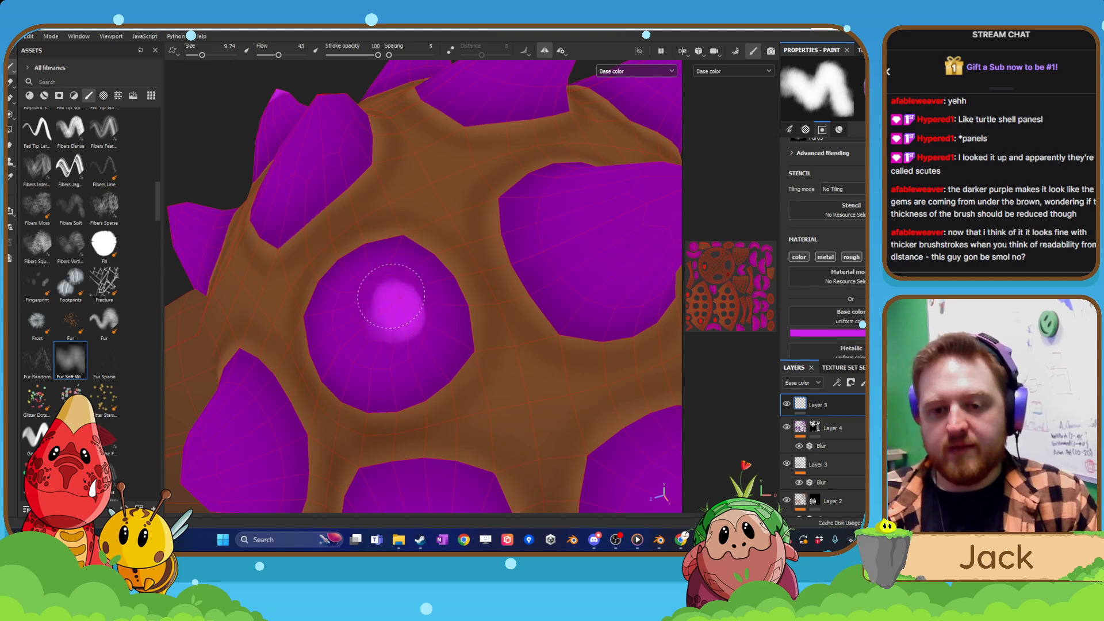
{"action": "left_click", "coordinate": [398, 309]}
{"action": "scroll", "coordinate": [398, 309], "scroll_direction": "down", "scroll_amount": 1}
{"action": "left_click_drag", "start_coordinate": [369, 418], "coordinate": [392, 382], "text": "alt"}
{"action": "scroll", "coordinate": [393, 377], "scroll_direction": "up", "scroll_amount": 1}
{"action": "left_click_drag", "start_coordinate": [380, 327], "coordinate": [376, 380], "text": "alt"}
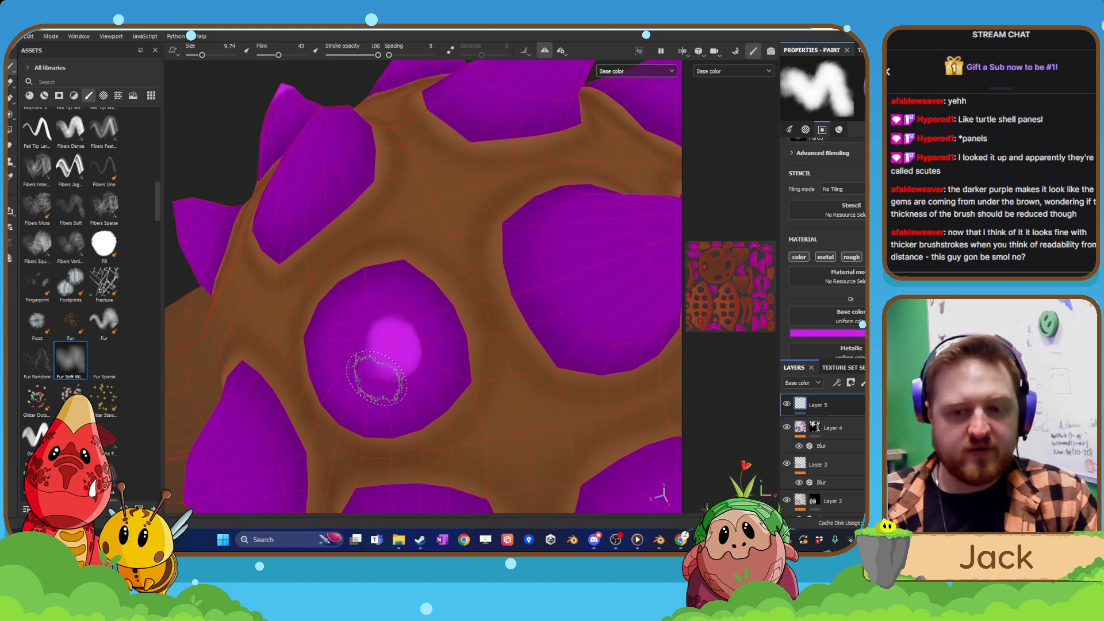
{"action": "key", "text": "ctrl+z"}
Reduce the brush size to 6.35 and paint a small magenta highlight on the same upper side spike's tip.
{"action": "key", "text": "bracketleft"}
{"action": "key", "text": "bracketleft"}
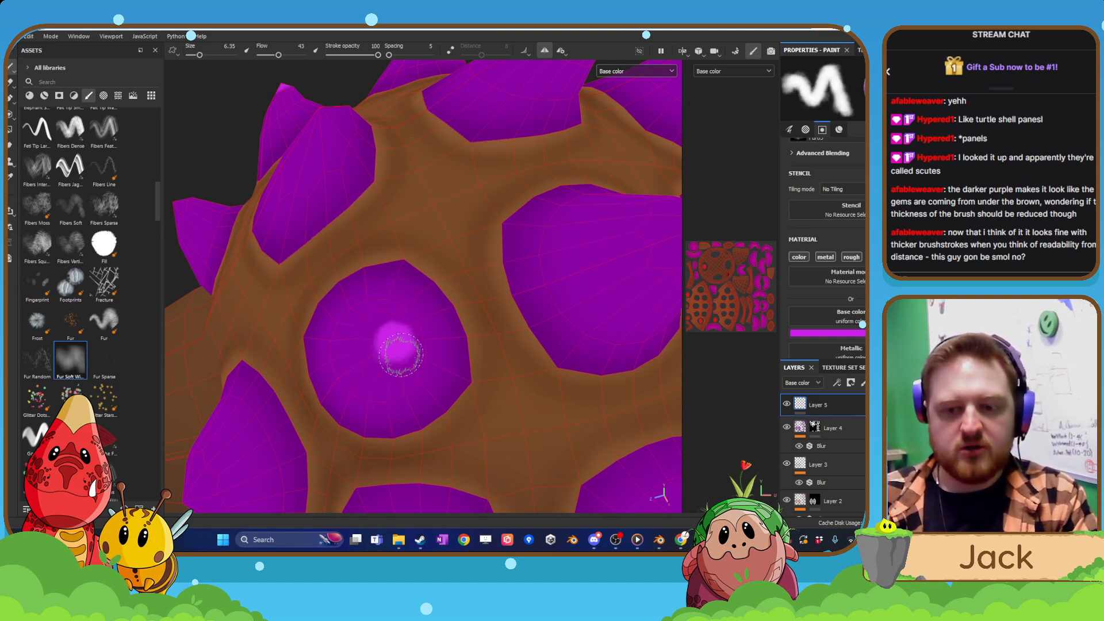
{"action": "right_click_drag", "start_coordinate": [401, 355], "coordinate": [393, 540], "text": "alt"}
Paint a magenta highlight on the tip of the lower side spike directly below the highlighted one.
{"action": "mouse_move", "coordinate": [445, 434]}
{"action": "left_mouse_down", "text": "alt"}
{"action": "mouse_move", "coordinate": [464, 299]}
{"action": "mouse_move", "coordinate": [468, 345]}
{"action": "mouse_move", "coordinate": [441, 342]}
{"action": "left_mouse_up", "text": "alt"}
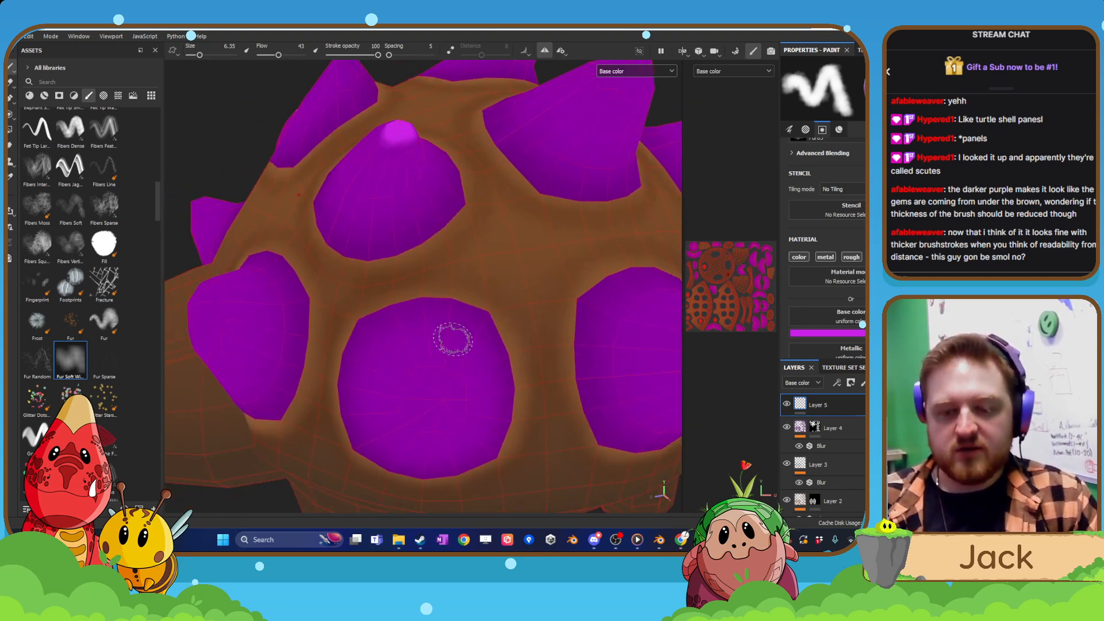
{"action": "left_click", "coordinate": [443, 400]}
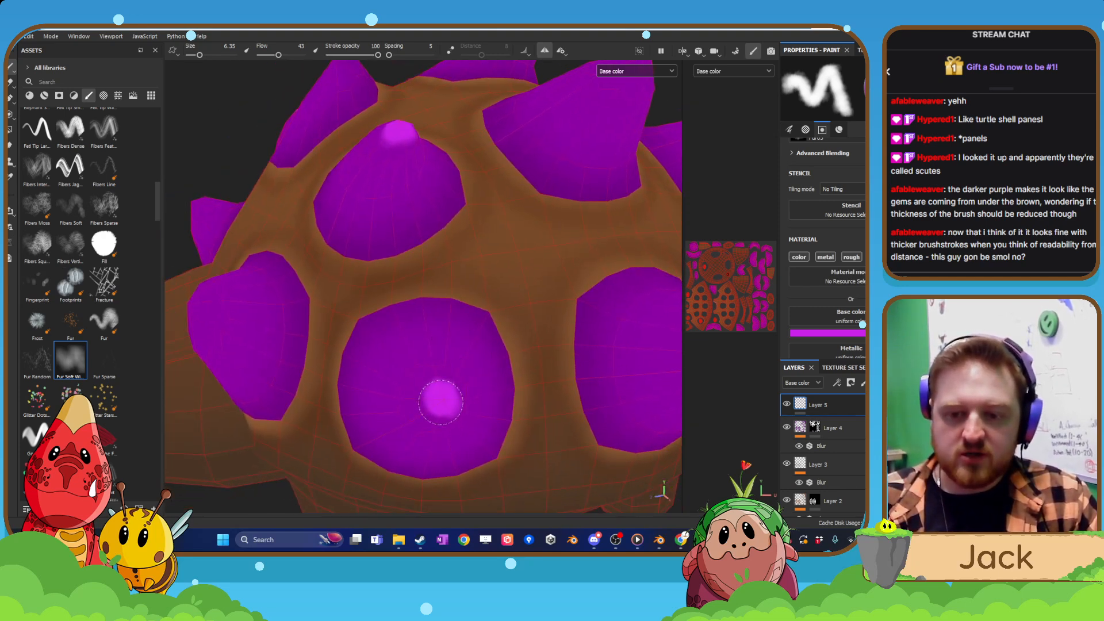
{"action": "right_click_drag", "start_coordinate": [440, 404], "coordinate": [438, 424], "text": "alt"}
{"action": "left_click_drag", "start_coordinate": [438, 439], "coordinate": [448, 421], "text": "alt"}
Paint a magenta highlight on the tip of the lower front spike beside the creature's head.
{"action": "middle_click_drag", "start_coordinate": [256, 389], "coordinate": [407, 377], "text": "alt"}
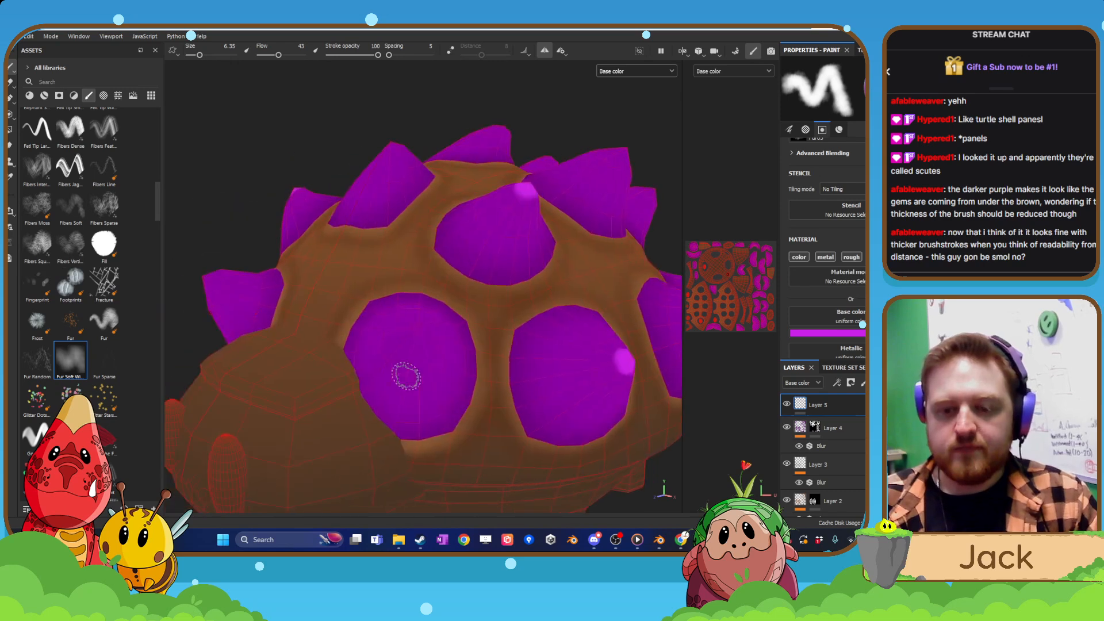
{"action": "right_click_drag", "start_coordinate": [407, 378], "coordinate": [443, 390], "text": "alt"}
{"action": "mouse_move", "coordinate": [444, 390]}
{"action": "left_mouse_down", "text": "alt"}
{"action": "mouse_move", "coordinate": [404, 432]}
{"action": "mouse_move", "coordinate": [440, 400]}
{"action": "left_mouse_up", "text": "alt"}
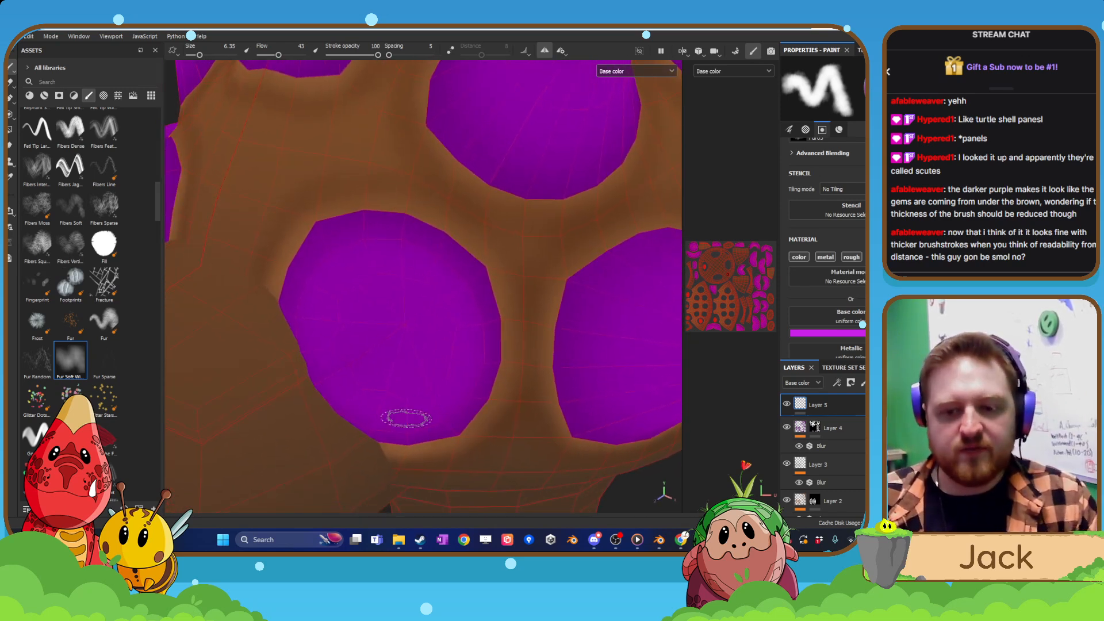
{"action": "left_click", "coordinate": [403, 326]}
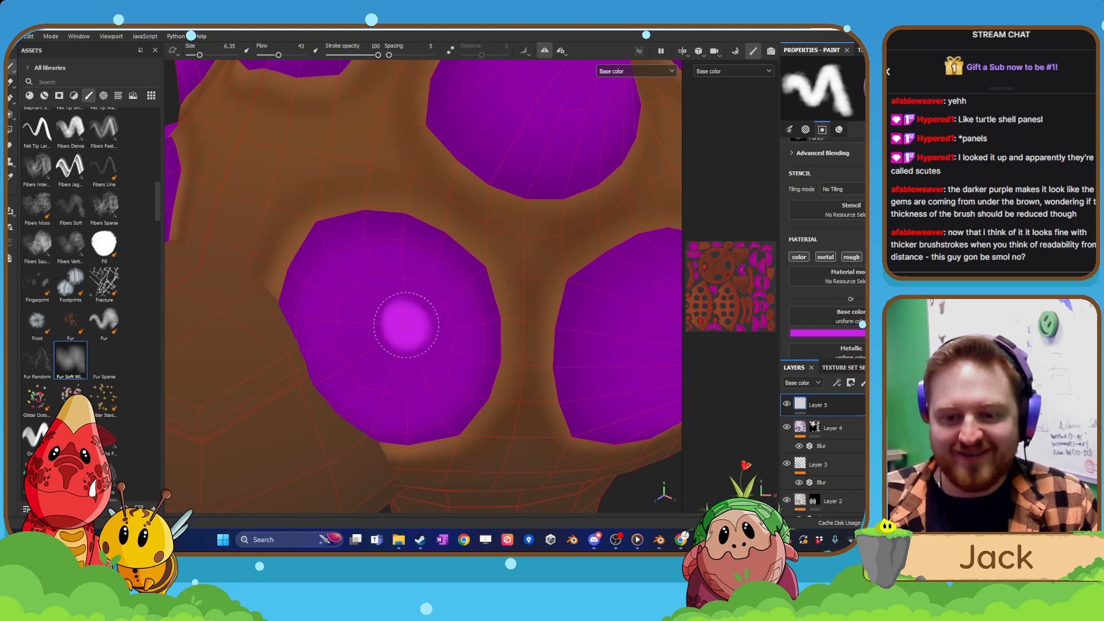
Paint a magenta highlight on the tip of the front centreline spike above the head.
{"action": "right_click_drag", "start_coordinate": [396, 281], "coordinate": [382, 313], "text": "alt"}
{"action": "left_click_drag", "start_coordinate": [382, 313], "coordinate": [420, 364], "text": "alt"}
{"action": "right_click_drag", "start_coordinate": [420, 364], "coordinate": [404, 436], "text": "alt"}
{"action": "left_click_drag", "start_coordinate": [382, 235], "coordinate": [379, 257], "text": "alt"}
{"action": "left_click_drag", "start_coordinate": [380, 196], "coordinate": [402, 328], "text": "alt"}
{"action": "right_click_drag", "start_coordinate": [402, 328], "coordinate": [406, 339], "text": "alt"}
{"action": "scroll", "coordinate": [406, 341], "scroll_direction": "up", "scroll_amount": 2}
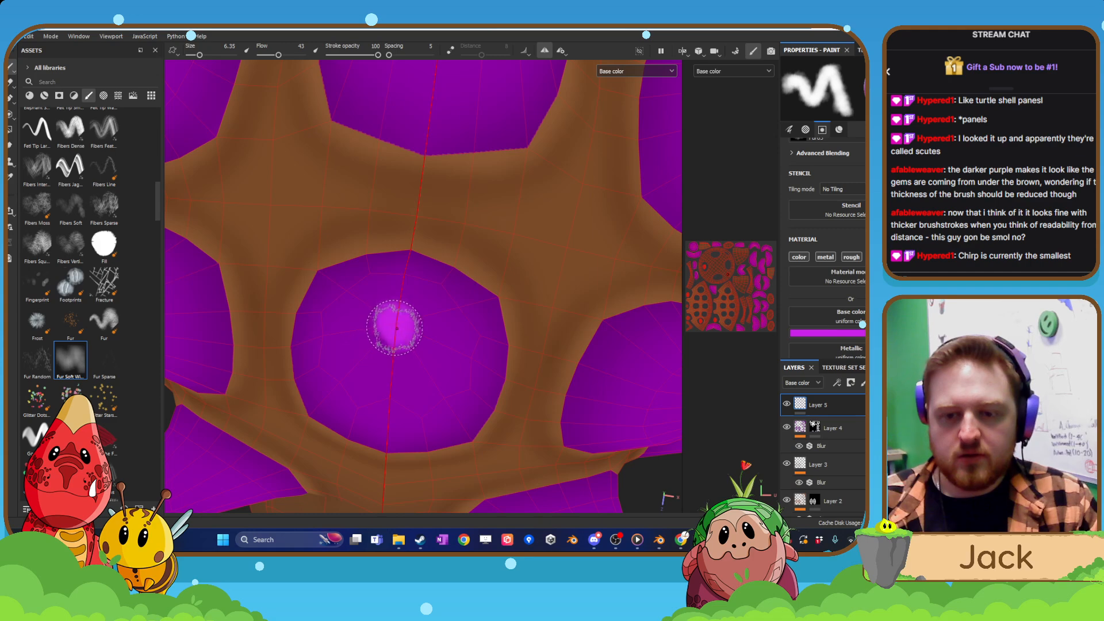
Paint magenta highlights on the tips of the next two upper side spikes towards the rear of the shell.
{"action": "scroll", "coordinate": [393, 334], "scroll_direction": "down", "scroll_amount": 8}
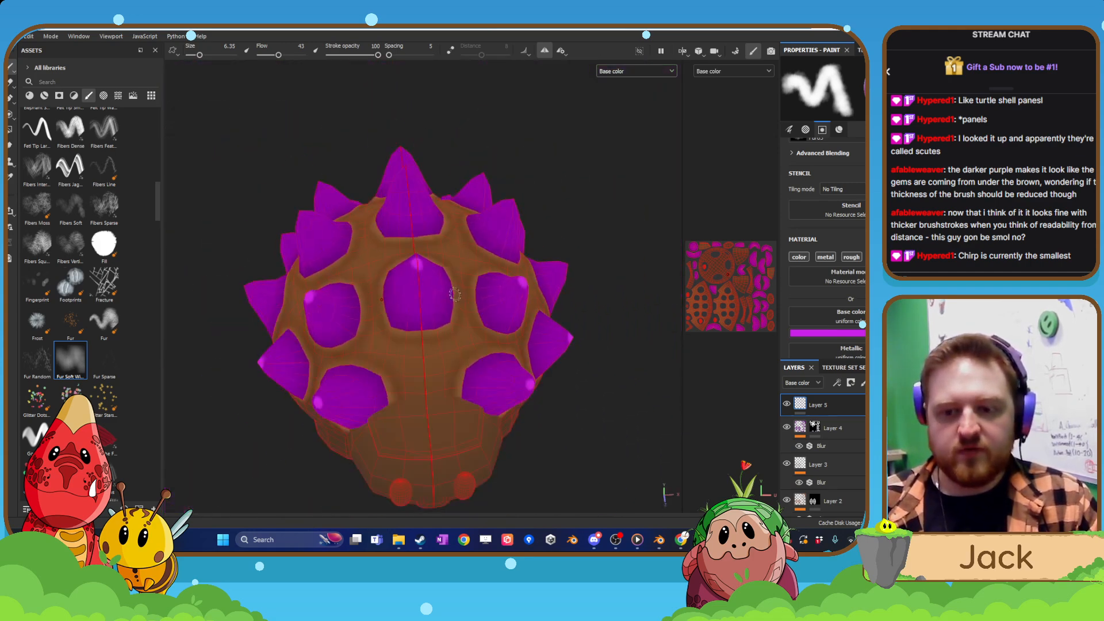
{"action": "scroll", "coordinate": [443, 315], "scroll_direction": "up", "scroll_amount": 10}
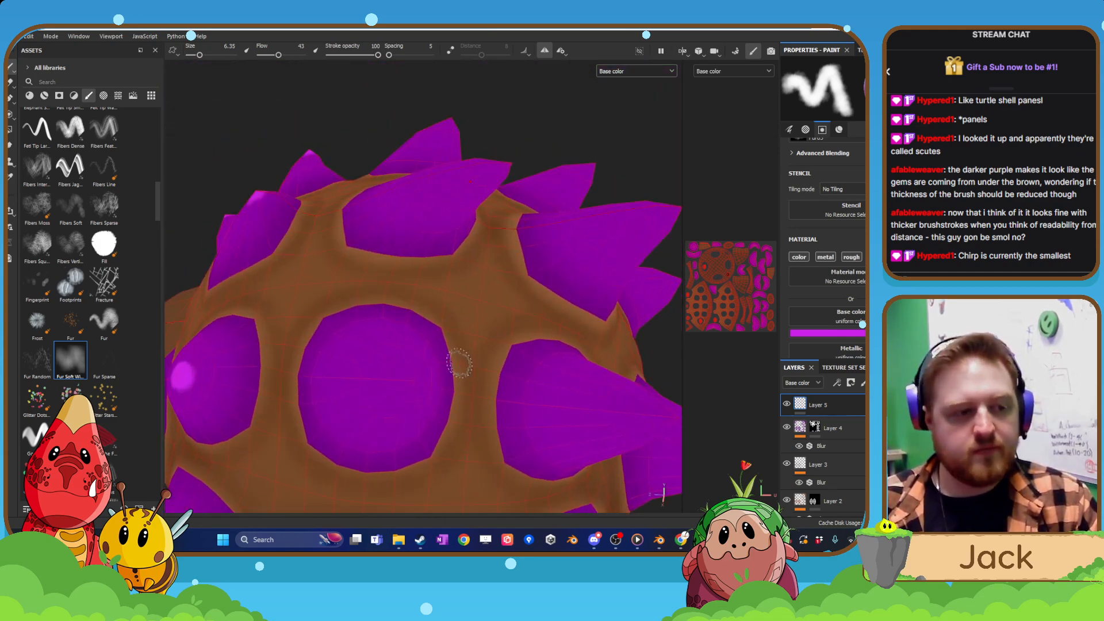
{"action": "mouse_move", "coordinate": [413, 382]}
{"action": "left_mouse_down", "text": "alt"}
{"action": "mouse_move", "coordinate": [422, 391]}
{"action": "mouse_move", "coordinate": [405, 397]}
{"action": "left_mouse_up", "text": "alt"}
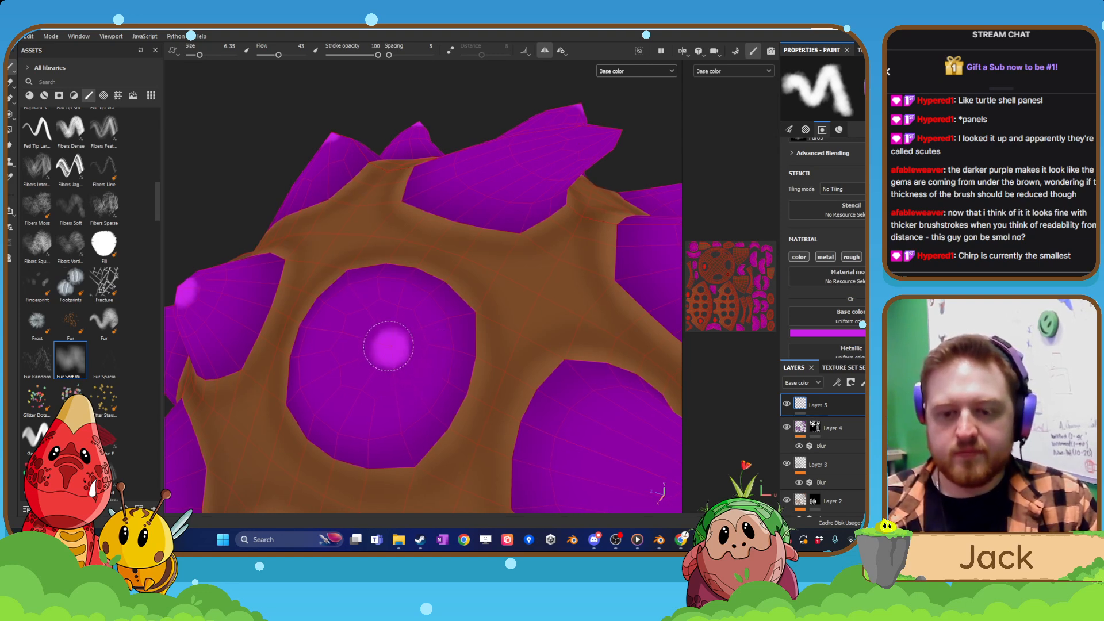
{"action": "scroll", "coordinate": [385, 345], "scroll_direction": "down", "scroll_amount": 4}
{"action": "scroll", "coordinate": [424, 350], "scroll_direction": "up", "scroll_amount": 6}
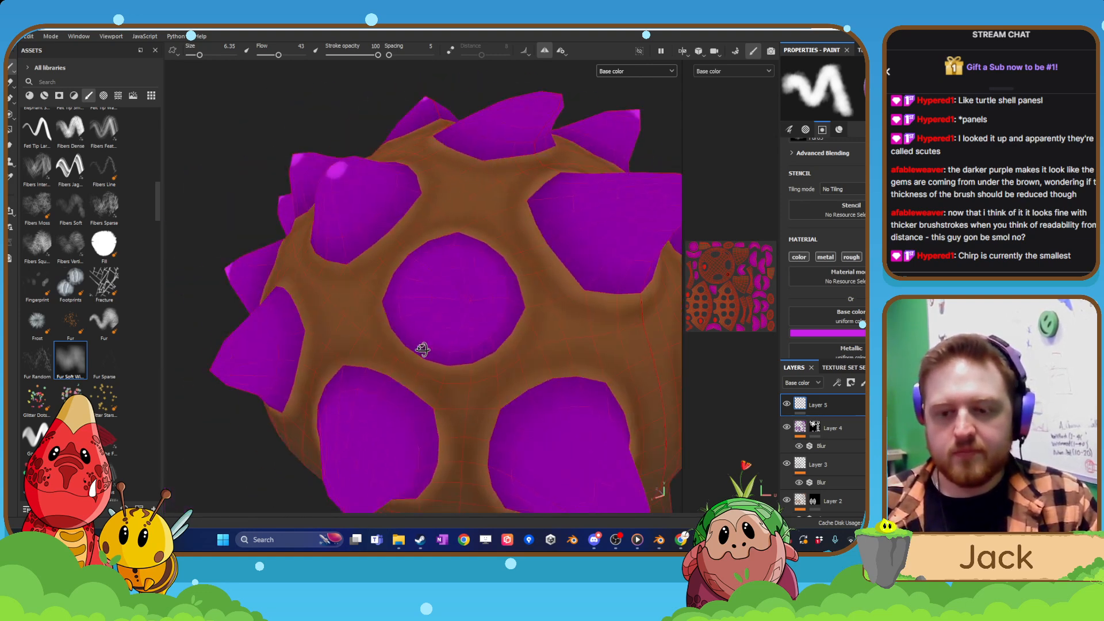
{"action": "left_click_drag", "start_coordinate": [466, 345], "coordinate": [482, 351], "text": "alt"}
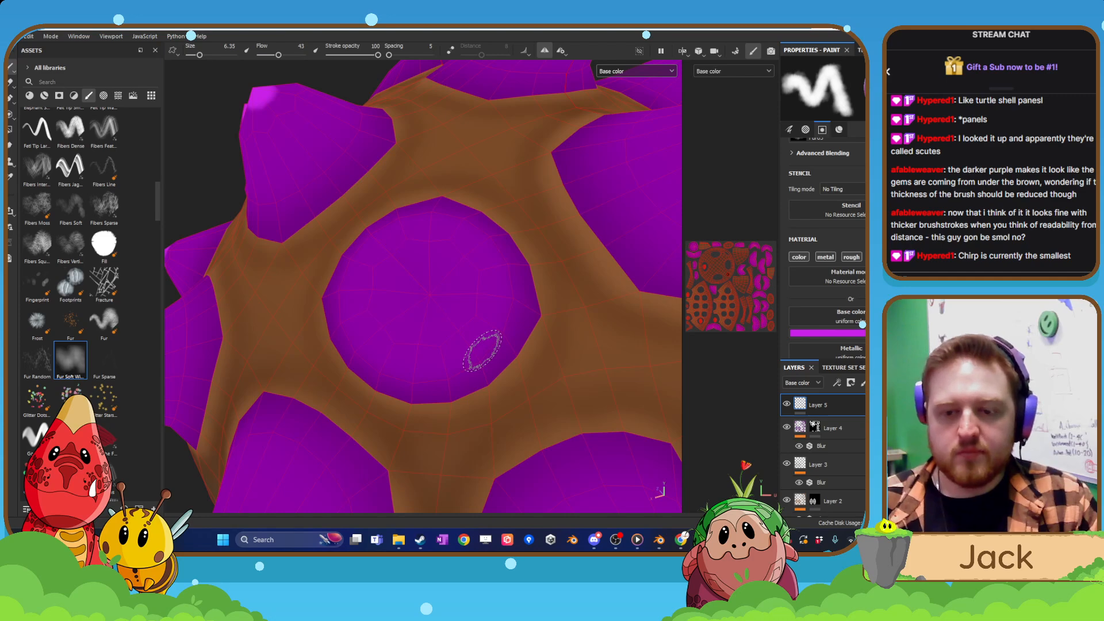
{"action": "mouse_move", "coordinate": [420, 296]}
{"action": "left_mouse_down"}
{"action": "mouse_move", "coordinate": [492, 269]}
{"action": "mouse_move", "coordinate": [537, 353]}
{"action": "mouse_move", "coordinate": [451, 320]}
{"action": "mouse_move", "coordinate": [472, 326]}
{"action": "left_mouse_up"}
Paint magenta highlights on the tips of the lower rear spike above the hind leg and its neighbouring lower spike.
{"action": "scroll", "coordinate": [425, 297], "scroll_direction": "down", "scroll_amount": 3}
{"action": "scroll", "coordinate": [493, 269], "scroll_direction": "up", "scroll_amount": 3}
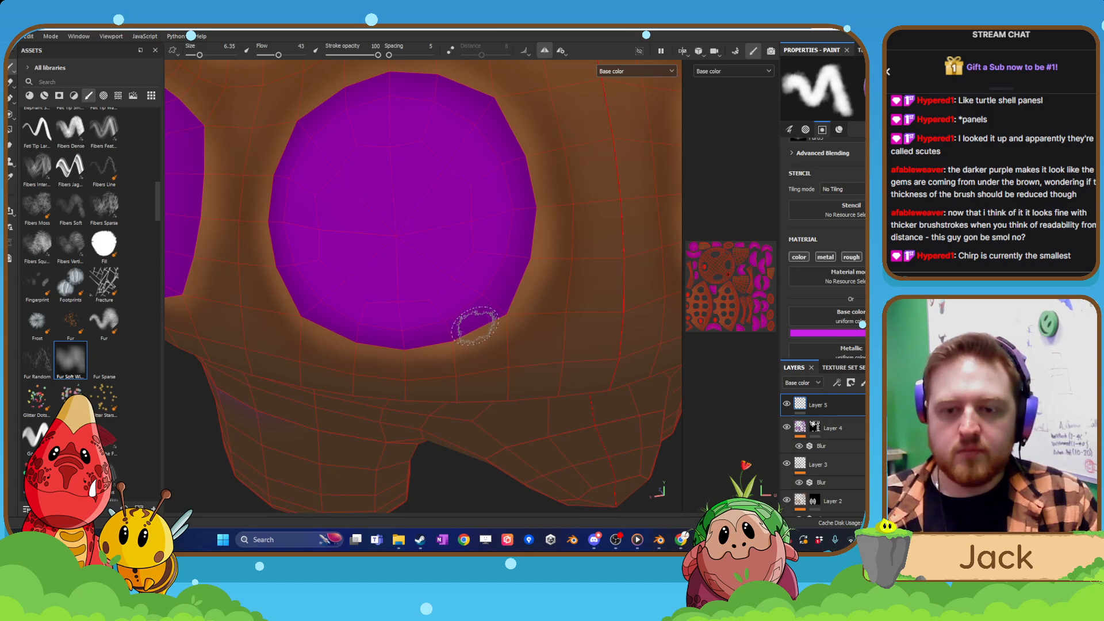
{"action": "mouse_move", "coordinate": [388, 227]}
{"action": "left_mouse_down"}
{"action": "mouse_move", "coordinate": [395, 281]}
{"action": "mouse_move", "coordinate": [362, 338]}
{"action": "mouse_move", "coordinate": [515, 306]}
{"action": "mouse_move", "coordinate": [495, 309]}
{"action": "mouse_move", "coordinate": [438, 367]}
{"action": "left_mouse_up"}
{"action": "scroll", "coordinate": [398, 236], "scroll_direction": "down", "scroll_amount": 1}
{"action": "scroll", "coordinate": [394, 282], "scroll_direction": "down", "scroll_amount": 3}
{"action": "scroll", "coordinate": [477, 357], "scroll_direction": "up", "scroll_amount": 4}
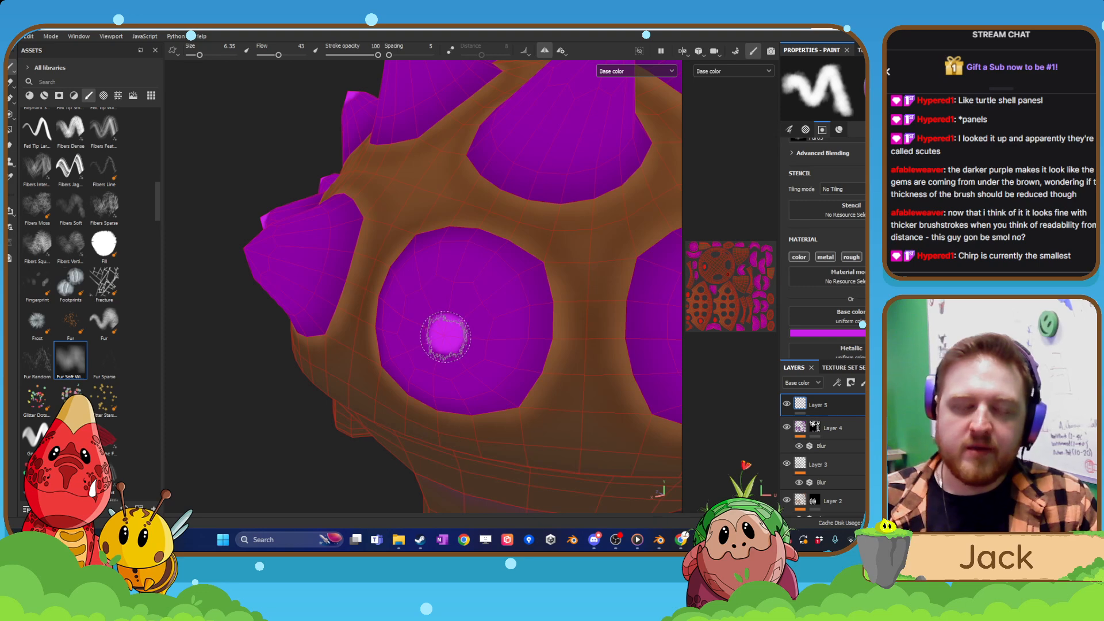
Paint a magenta highlight on the tip of the remaining lower side spike along the shell's edge.
{"action": "scroll", "coordinate": [444, 334], "scroll_direction": "down", "scroll_amount": 3}
{"action": "left_click_drag", "start_coordinate": [276, 308], "coordinate": [411, 354], "text": "alt"}
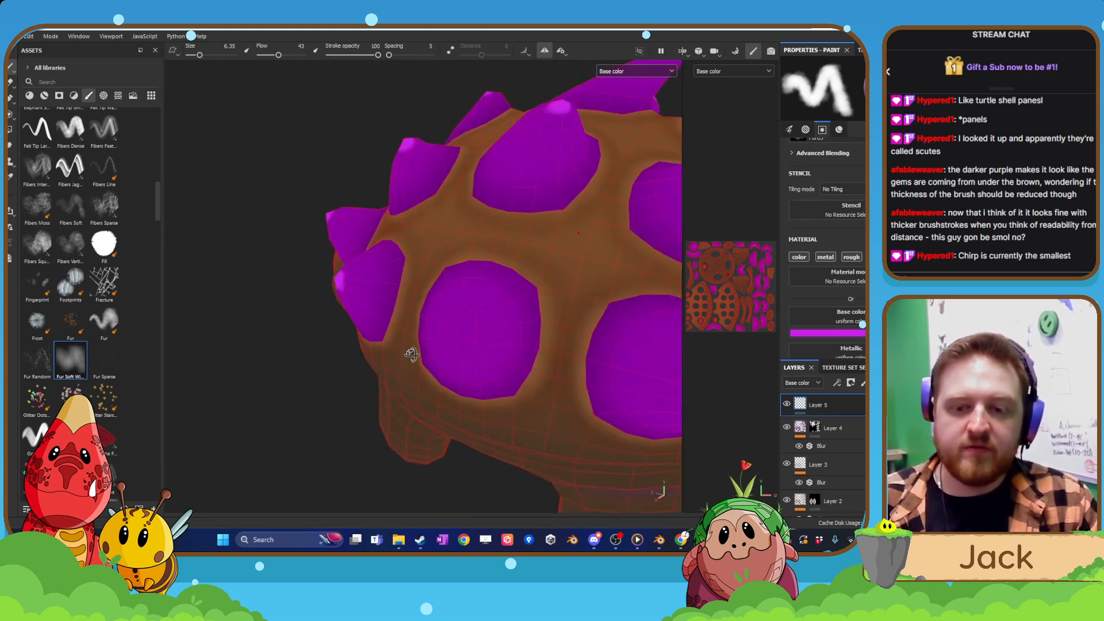
{"action": "scroll", "coordinate": [506, 366], "scroll_direction": "up", "scroll_amount": 3}
{"action": "scroll", "coordinate": [513, 368], "scroll_direction": "up", "scroll_amount": 1}
{"action": "left_click_drag", "start_coordinate": [513, 368], "coordinate": [447, 375], "text": "alt"}
{"action": "scroll", "coordinate": [447, 375], "scroll_direction": "up", "scroll_amount": 1}
{"action": "middle_click_drag", "start_coordinate": [446, 375], "coordinate": [423, 388], "text": "alt"}
{"action": "left_click_drag", "start_coordinate": [433, 385], "coordinate": [434, 369], "text": "alt"}
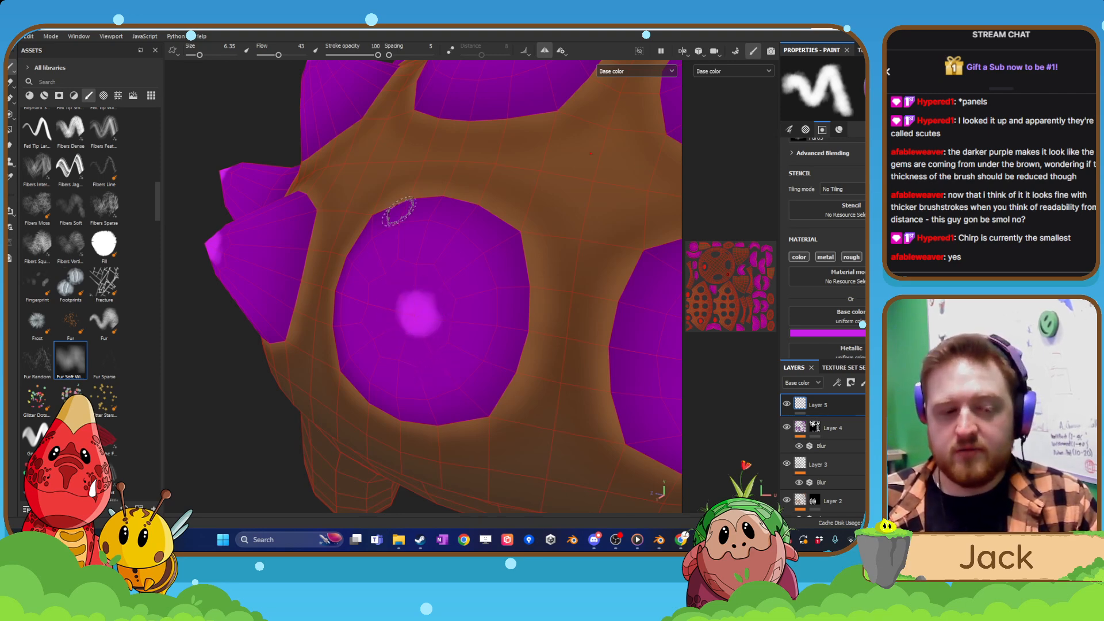
{"action": "scroll", "coordinate": [311, 413], "scroll_direction": "down", "scroll_amount": 5}
{"action": "left_click_drag", "start_coordinate": [311, 413], "coordinate": [432, 392], "text": "alt"}
{"action": "middle_click_drag", "start_coordinate": [432, 391], "coordinate": [317, 380], "text": "alt"}
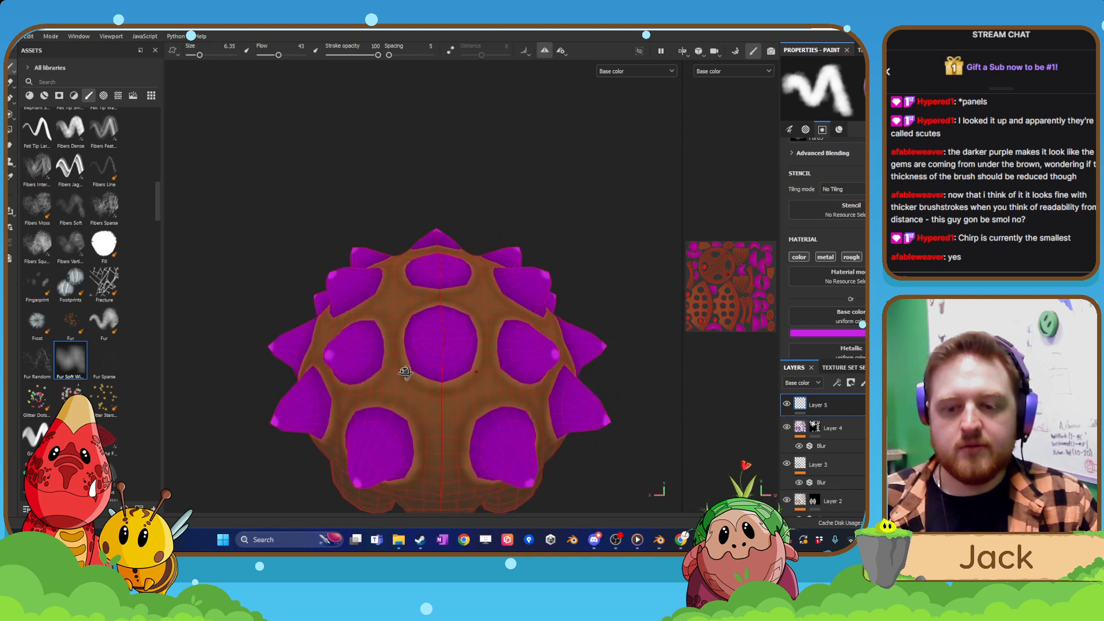
Paint a magenta highlight on the tip of the centreline spike at the rear of the shell.
{"action": "scroll", "coordinate": [395, 416], "scroll_direction": "up", "scroll_amount": 2}
{"action": "left_click_drag", "start_coordinate": [318, 380], "coordinate": [382, 357], "text": "alt"}
{"action": "scroll", "coordinate": [396, 378], "scroll_direction": "up", "scroll_amount": 2}
{"action": "scroll", "coordinate": [353, 330], "scroll_direction": "up", "scroll_amount": 2}
{"action": "middle_click_drag", "start_coordinate": [353, 331], "coordinate": [368, 363], "text": "alt"}
{"action": "left_click_drag", "start_coordinate": [368, 364], "coordinate": [370, 373], "text": "alt"}
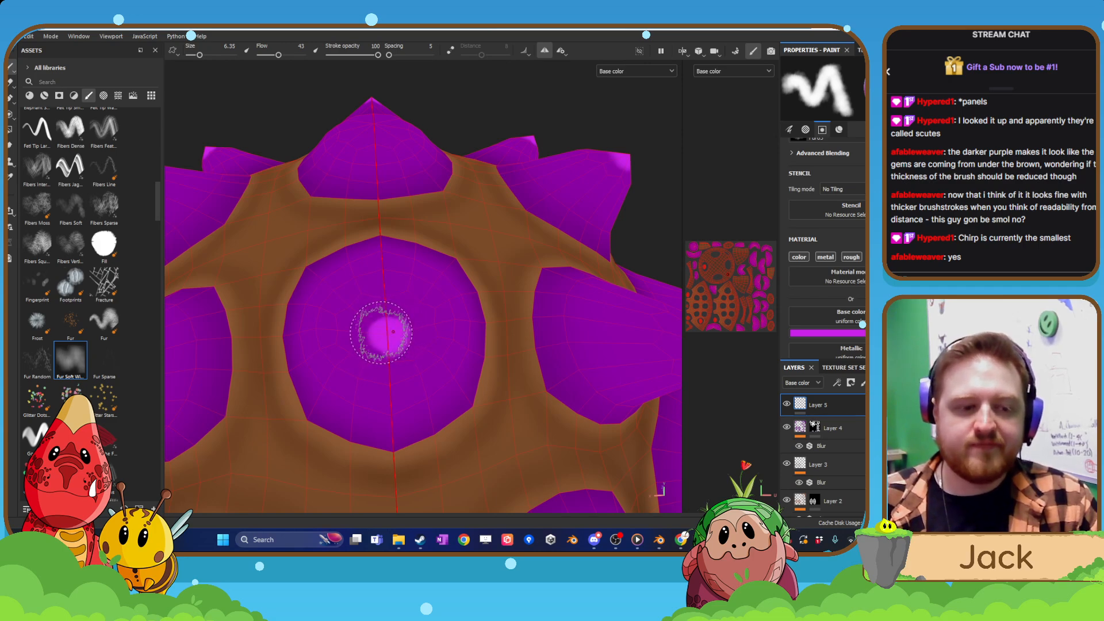
{"action": "mouse_move", "coordinate": [427, 323]}
{"action": "left_mouse_down", "text": "alt"}
{"action": "mouse_move", "coordinate": [474, 378]}
{"action": "mouse_move", "coordinate": [508, 345]}
{"action": "mouse_move", "coordinate": [414, 360]}
{"action": "mouse_move", "coordinate": [460, 355]}
{"action": "mouse_move", "coordinate": [431, 345]}
{"action": "mouse_move", "coordinate": [441, 335]}
{"action": "left_mouse_up", "text": "alt"}
{"action": "scroll", "coordinate": [473, 377], "scroll_direction": "down", "scroll_amount": 5}
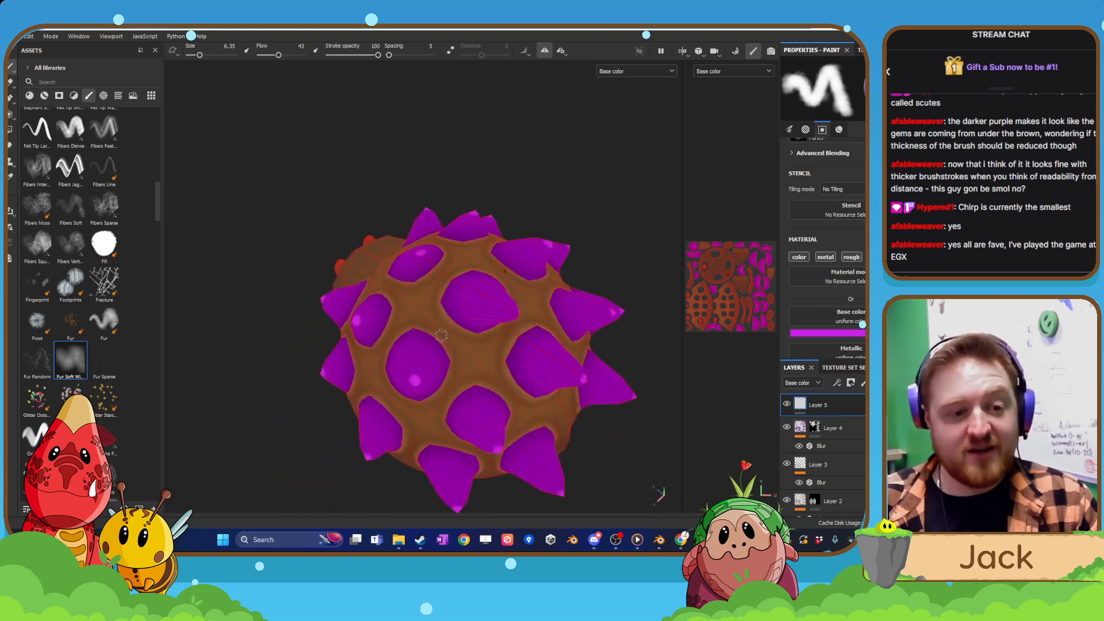
Paint a magenta highlight on the tip of the next centreline spike higher up the shell.
{"action": "scroll", "coordinate": [441, 335], "scroll_direction": "up", "scroll_amount": 8}
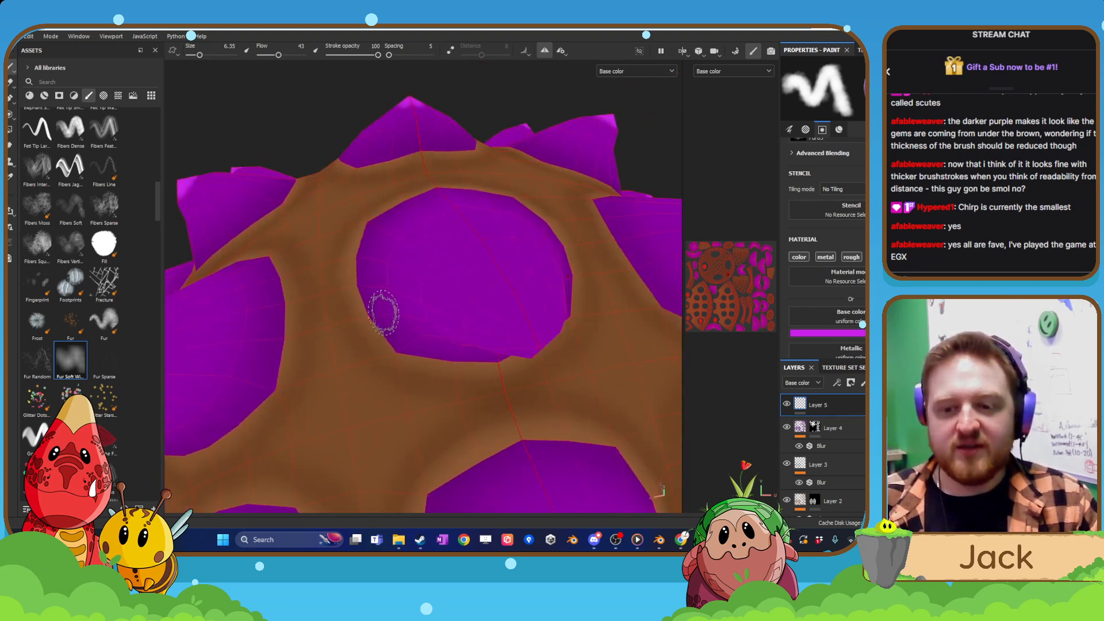
{"action": "mouse_move", "coordinate": [384, 313]}
{"action": "left_mouse_down", "text": "alt"}
{"action": "mouse_move", "coordinate": [451, 313]}
{"action": "mouse_move", "coordinate": [382, 313]}
{"action": "mouse_move", "coordinate": [403, 247]}
{"action": "mouse_move", "coordinate": [414, 301]}
{"action": "left_mouse_up", "text": "alt"}
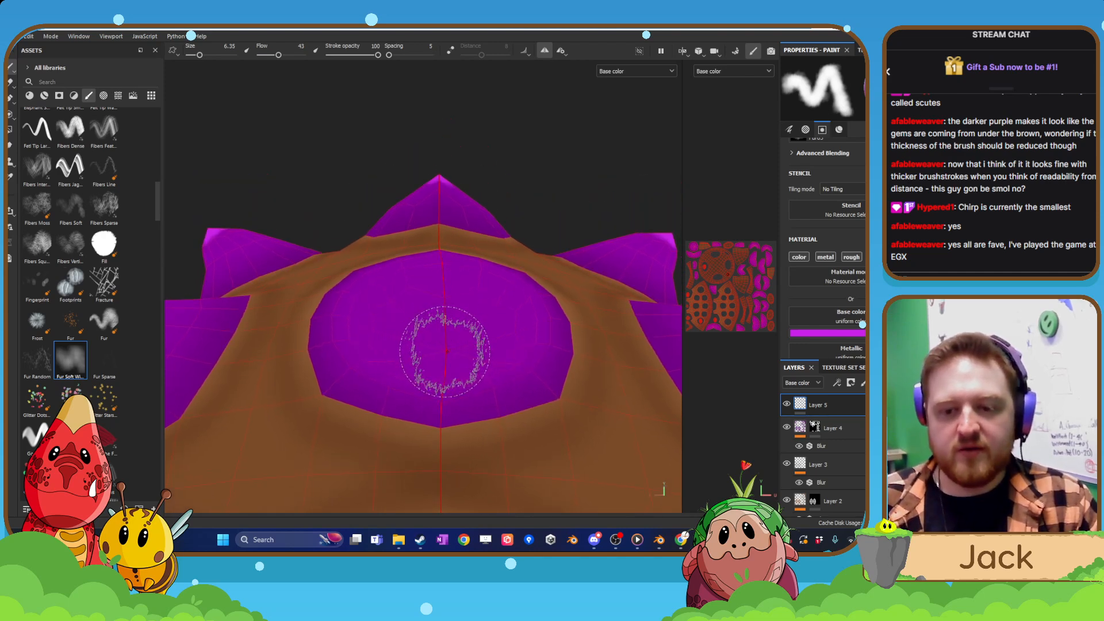
{"action": "mouse_move", "coordinate": [445, 351]}
{"action": "left_mouse_down"}
{"action": "mouse_move", "coordinate": [510, 394]}
{"action": "mouse_move", "coordinate": [524, 441]}
{"action": "mouse_move", "coordinate": [478, 339]}
{"action": "mouse_move", "coordinate": [432, 338]}
{"action": "mouse_move", "coordinate": [439, 358]}
{"action": "left_mouse_up"}
{"action": "scroll", "coordinate": [447, 350], "scroll_direction": "down", "scroll_amount": 3}
{"action": "scroll", "coordinate": [506, 394], "scroll_direction": "down", "scroll_amount": 6}
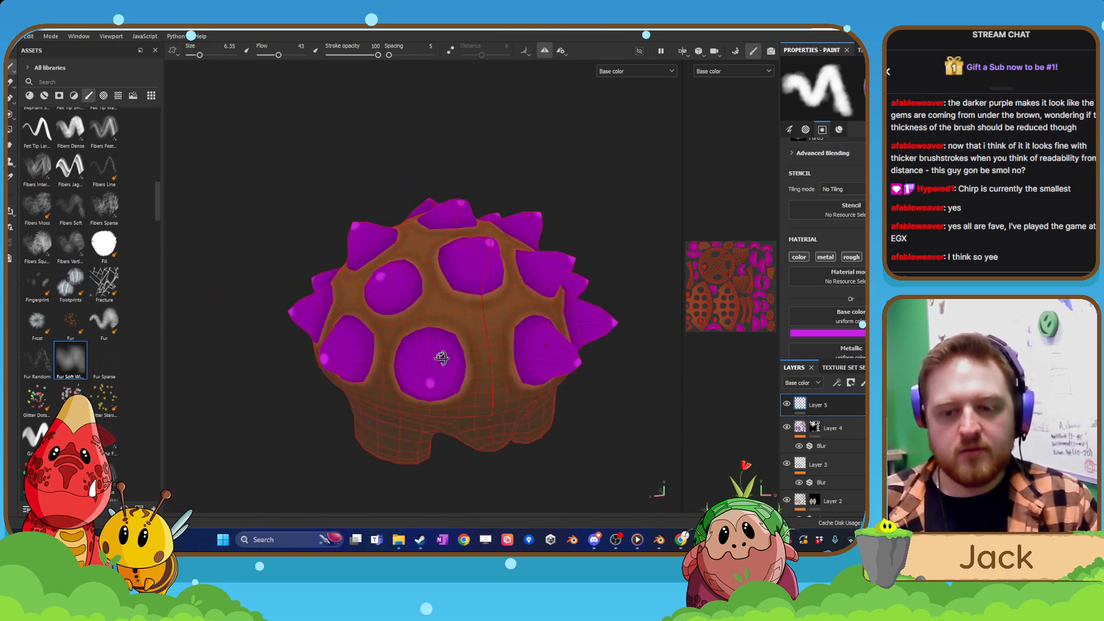
Add a black mask to Layer 5 and polygon-fill the crystal spikes so the highlights show only there.
{"action": "right_click", "coordinate": [846, 402]}
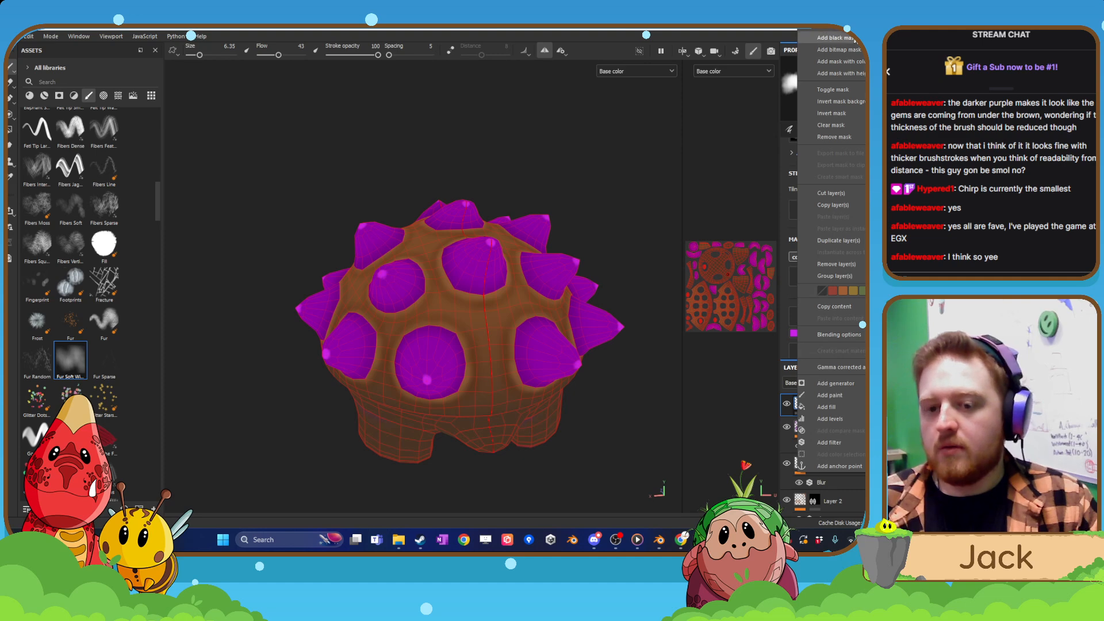
{"action": "left_click", "coordinate": [846, 407]}
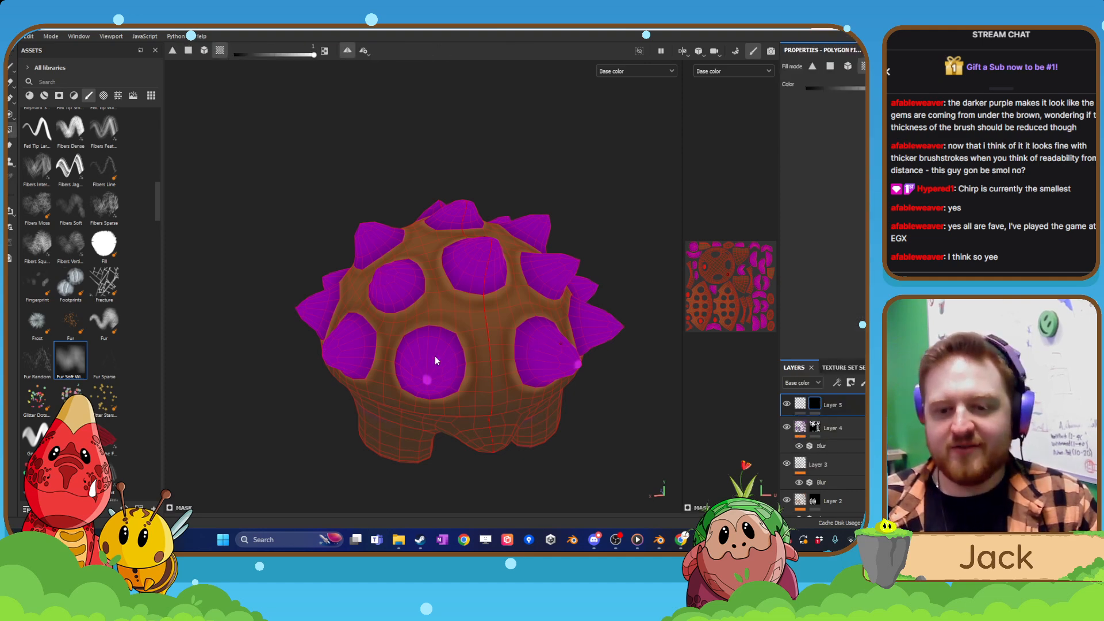
{"action": "left_click_drag", "start_coordinate": [340, 340], "coordinate": [402, 375], "text": "alt"}
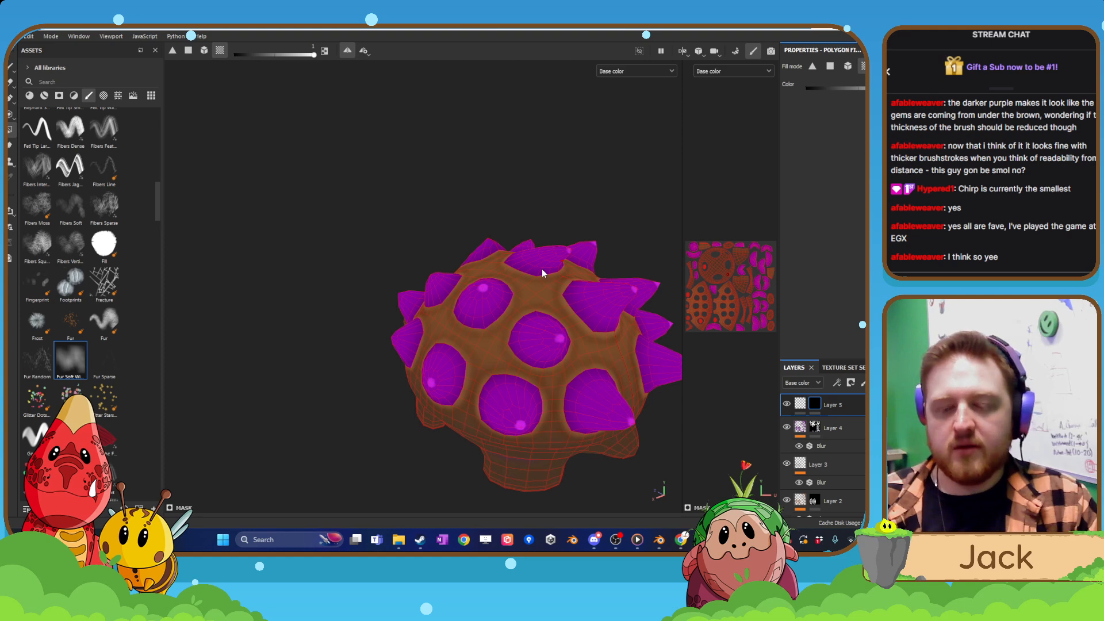
{"action": "left_click_drag", "start_coordinate": [543, 272], "coordinate": [468, 345], "text": "alt"}
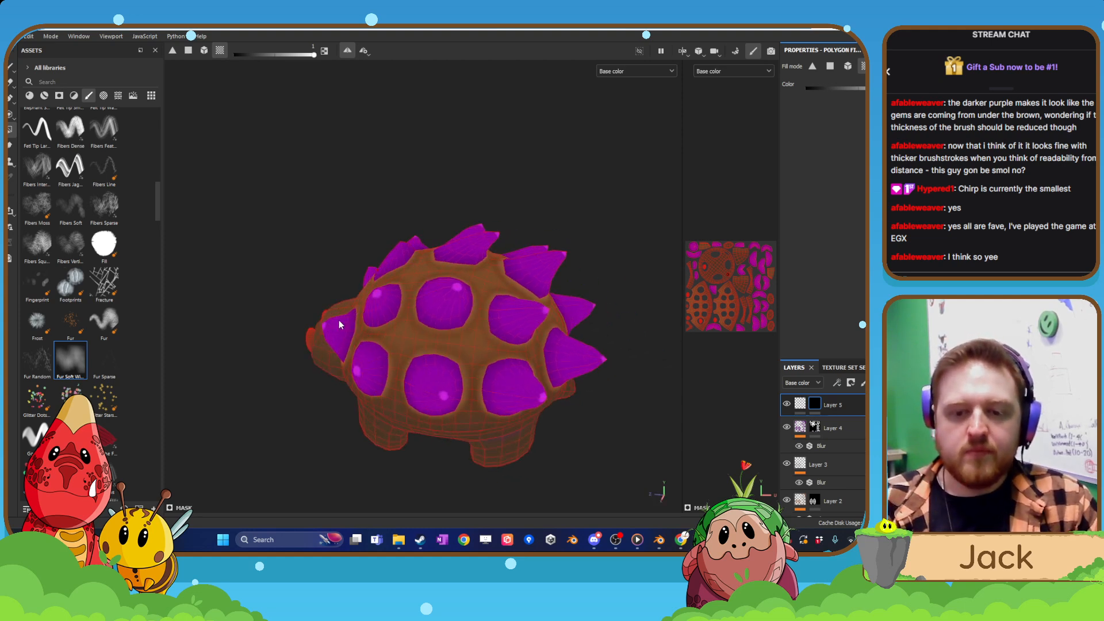
{"action": "left_click_drag", "start_coordinate": [340, 325], "coordinate": [489, 380], "text": "alt"}
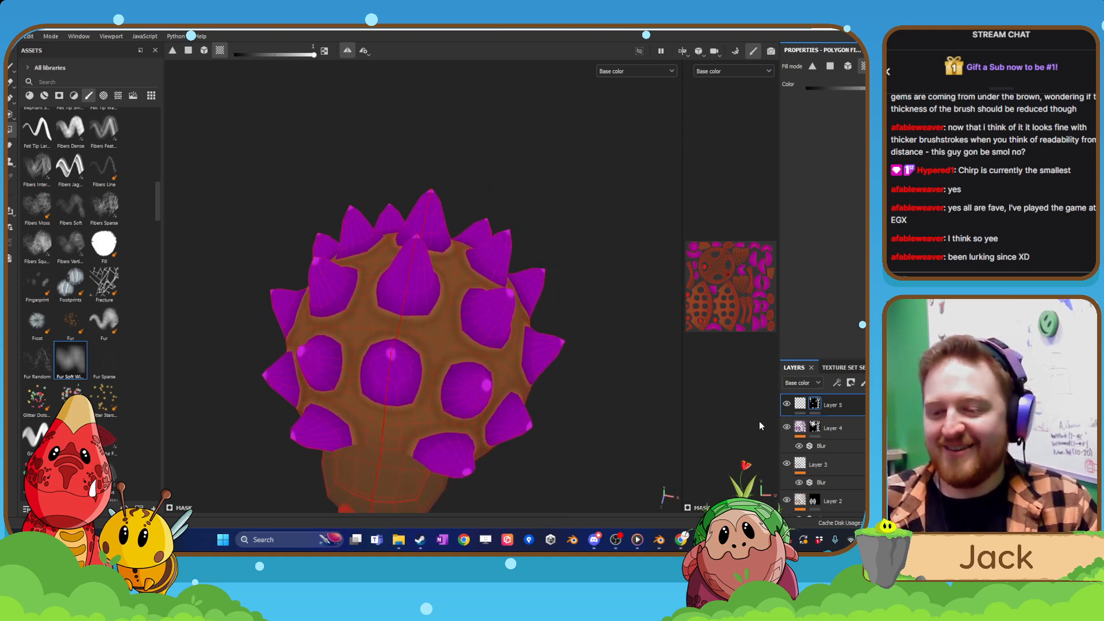
Add a Blur filter to the painted content of Layer 5.
{"action": "left_click", "coordinate": [801, 405]}
{"action": "right_click", "coordinate": [800, 404]}
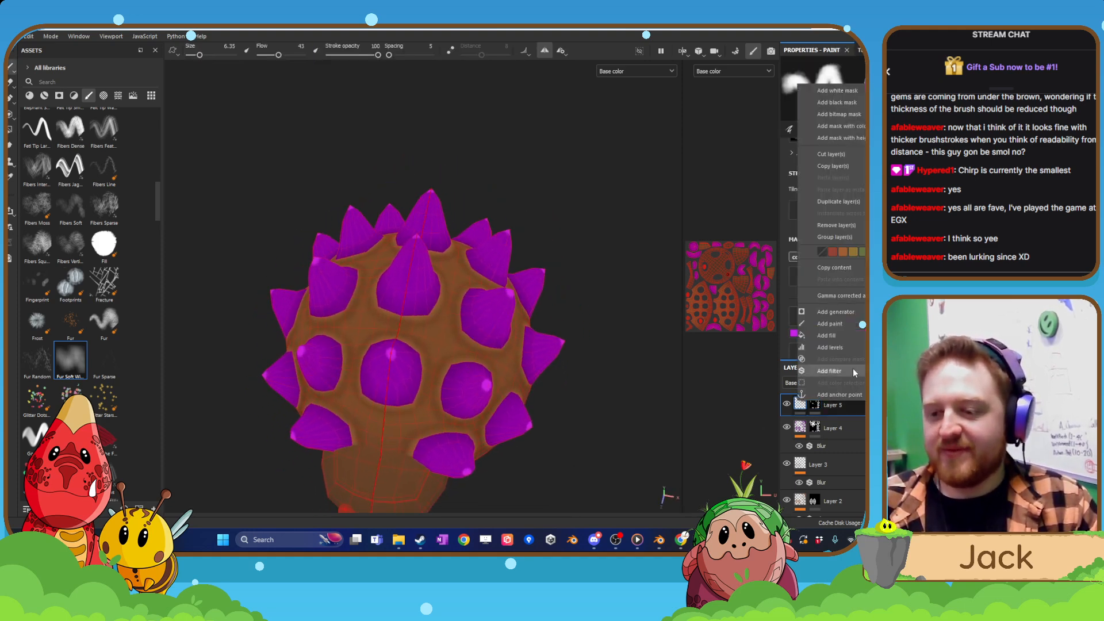
{"action": "left_click", "coordinate": [854, 372]}
{"action": "left_click", "coordinate": [857, 106]}
{"action": "left_click", "coordinate": [863, 141]}
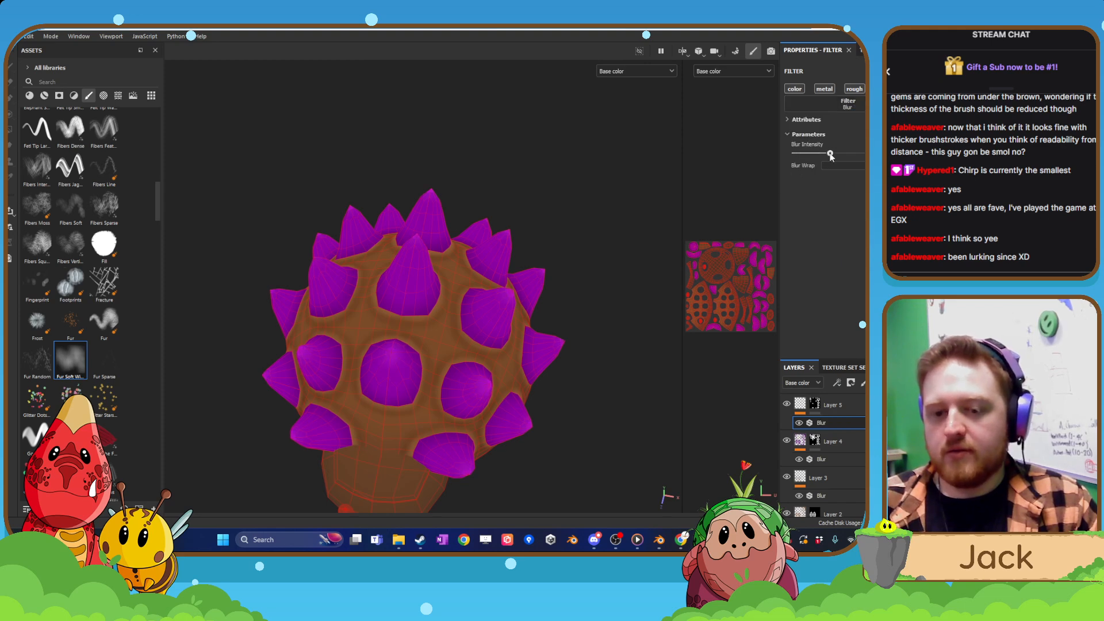
Switch the viewport display from Base color to Material and examine the blurred highlights on the spikes.
{"action": "left_click_drag", "start_coordinate": [477, 379], "coordinate": [420, 336], "text": "alt"}
{"action": "scroll", "coordinate": [488, 356], "scroll_direction": "down", "scroll_amount": 3}
{"action": "left_click_drag", "start_coordinate": [488, 356], "coordinate": [417, 316], "text": "alt"}
{"action": "mouse_move", "coordinate": [589, 372]}
{"action": "left_mouse_down", "text": "alt"}
{"action": "mouse_move", "coordinate": [340, 357]}
{"action": "mouse_move", "coordinate": [571, 357]}
{"action": "left_mouse_up", "text": "alt"}
{"action": "left_click", "coordinate": [637, 71]}
{"action": "left_click", "coordinate": [633, 94]}
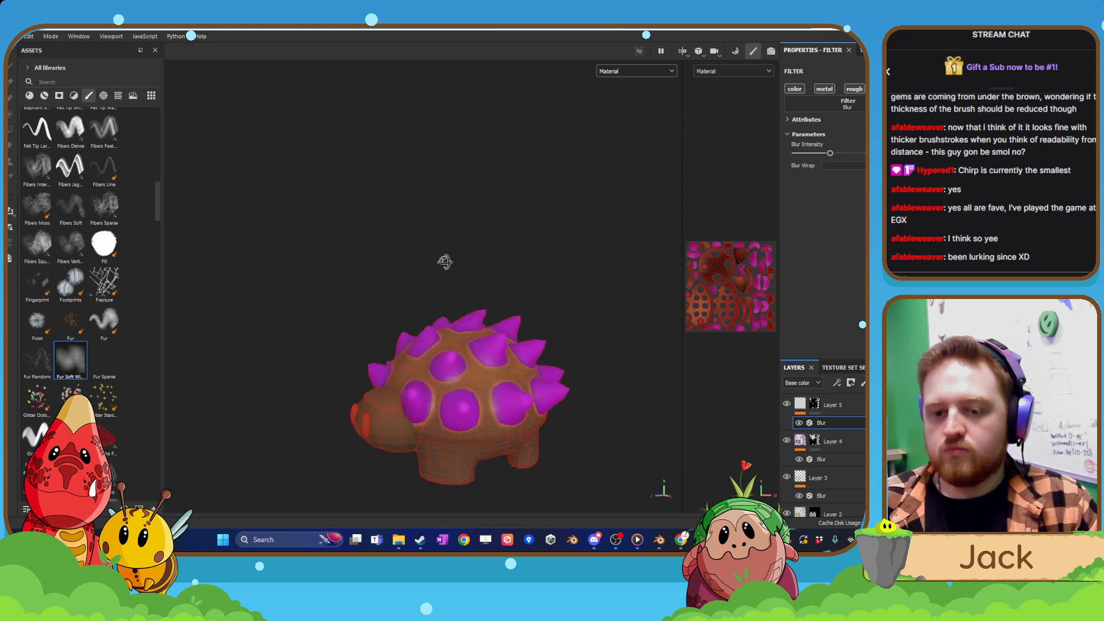
{"action": "left_click_drag", "start_coordinate": [445, 262], "coordinate": [426, 288], "text": "alt"}
{"action": "scroll", "coordinate": [426, 289], "scroll_direction": "up", "scroll_amount": 5}
{"action": "middle_click_drag", "start_coordinate": [426, 288], "coordinate": [465, 356], "text": "alt"}
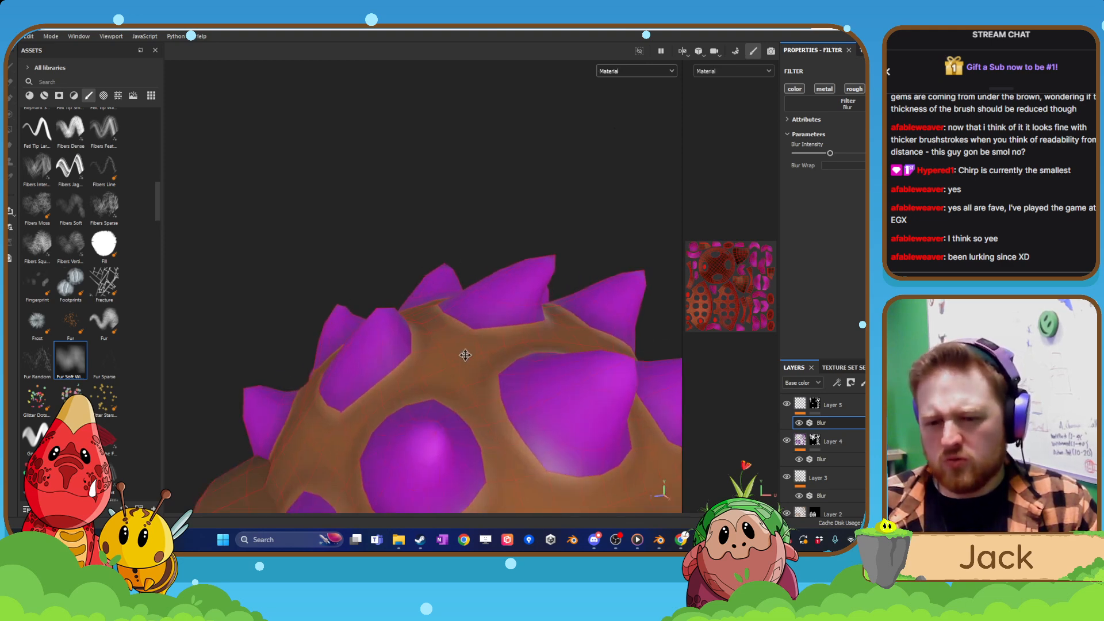
{"action": "scroll", "coordinate": [466, 355], "scroll_direction": "down", "scroll_amount": 2}
{"action": "left_click_drag", "start_coordinate": [489, 301], "coordinate": [542, 303], "text": "alt"}
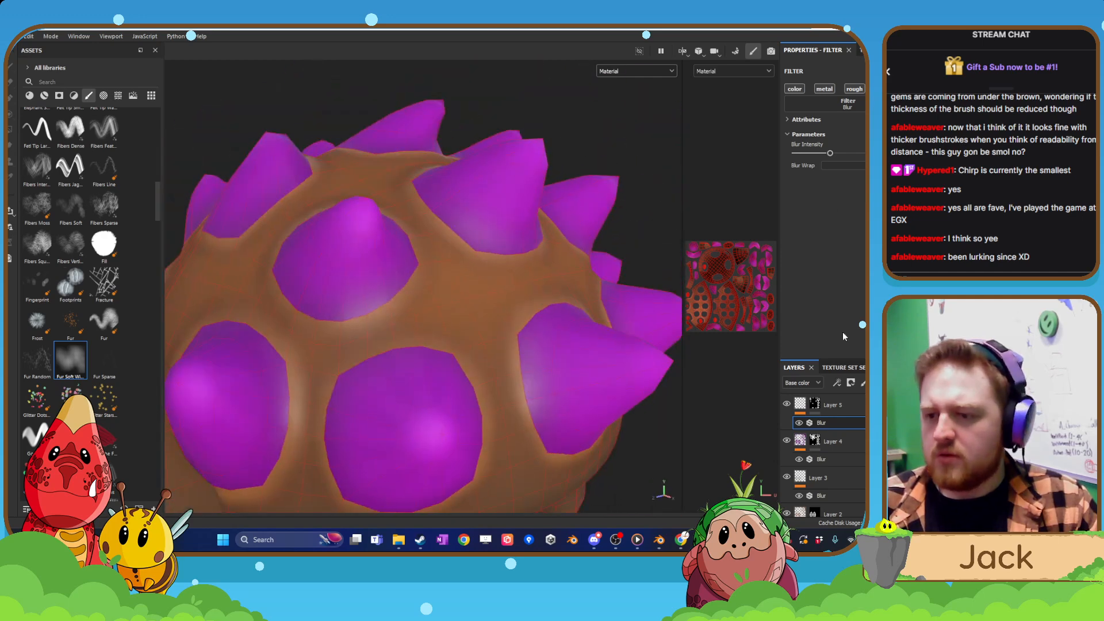
Check the material channel settings with Layers 5, 4, 3 and 2 selected in turn.
{"action": "left_click", "coordinate": [801, 410]}
{"action": "scroll", "coordinate": [841, 299], "scroll_direction": "down", "scroll_amount": 4}
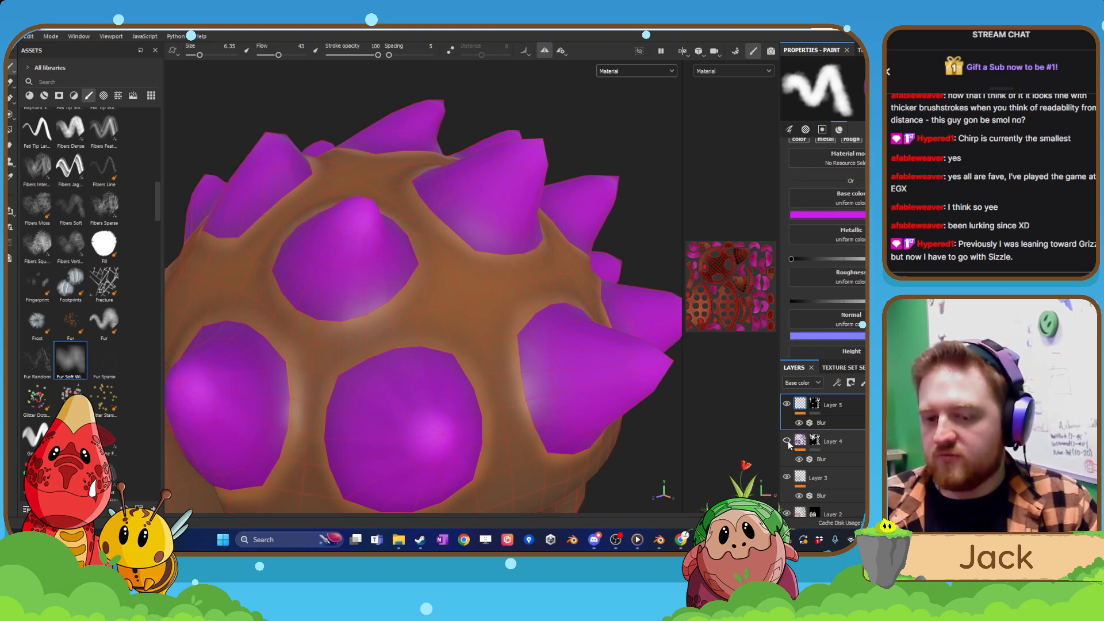
{"action": "left_click", "coordinate": [837, 441]}
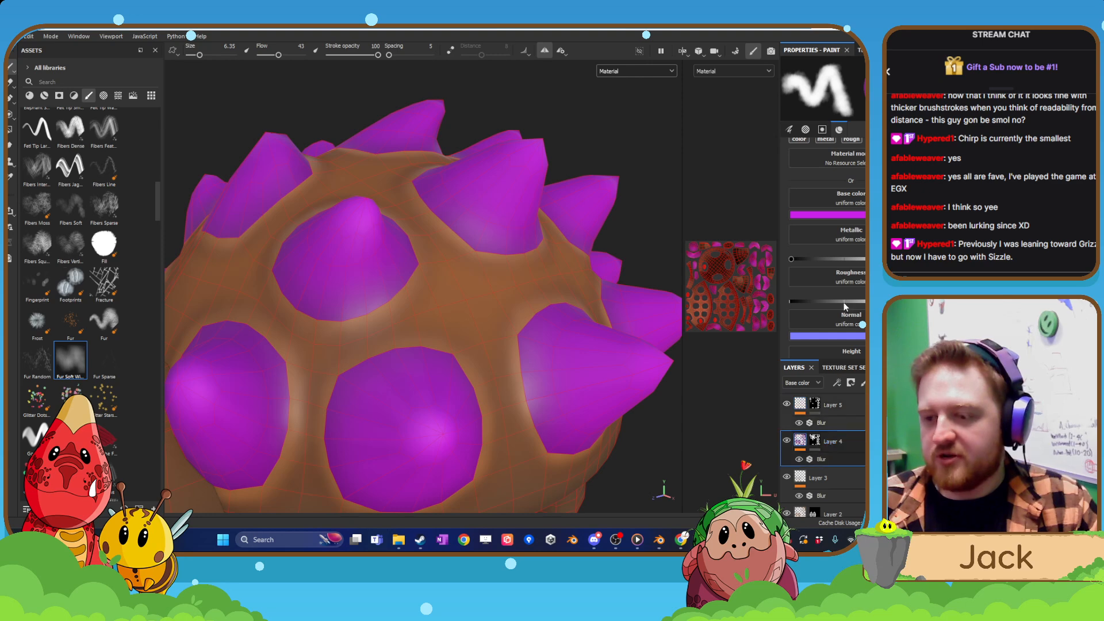
{"action": "scroll", "coordinate": [857, 308], "scroll_direction": "down", "scroll_amount": 1}
{"action": "left_click", "coordinate": [812, 484]}
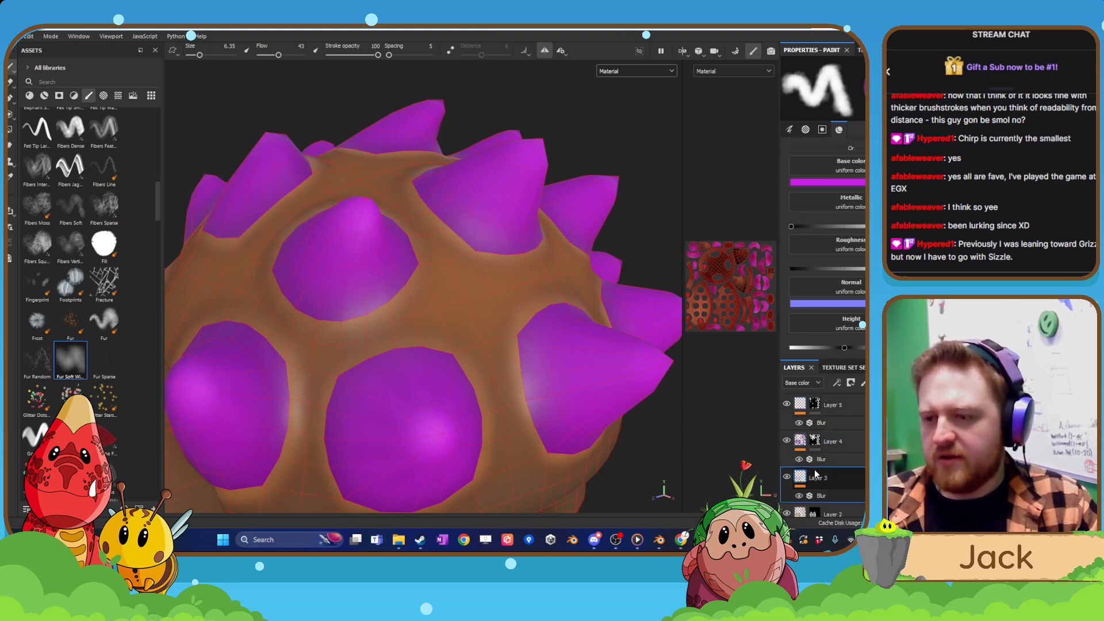
{"action": "scroll", "coordinate": [840, 290], "scroll_direction": "up", "scroll_amount": 2}
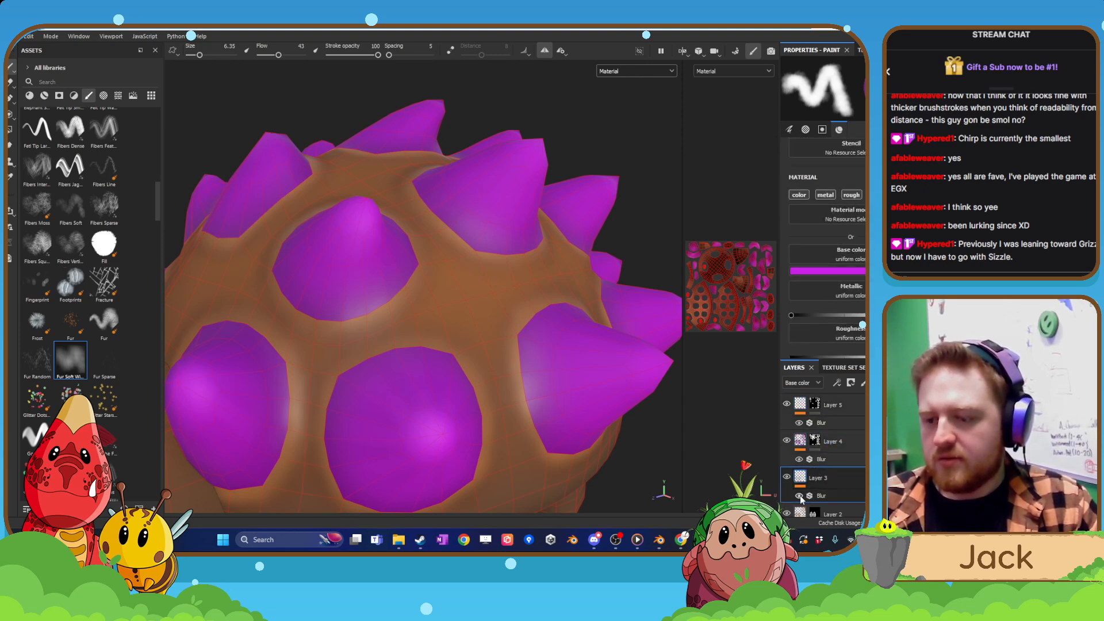
{"action": "scroll", "coordinate": [794, 501], "scroll_direction": "down", "scroll_amount": 1}
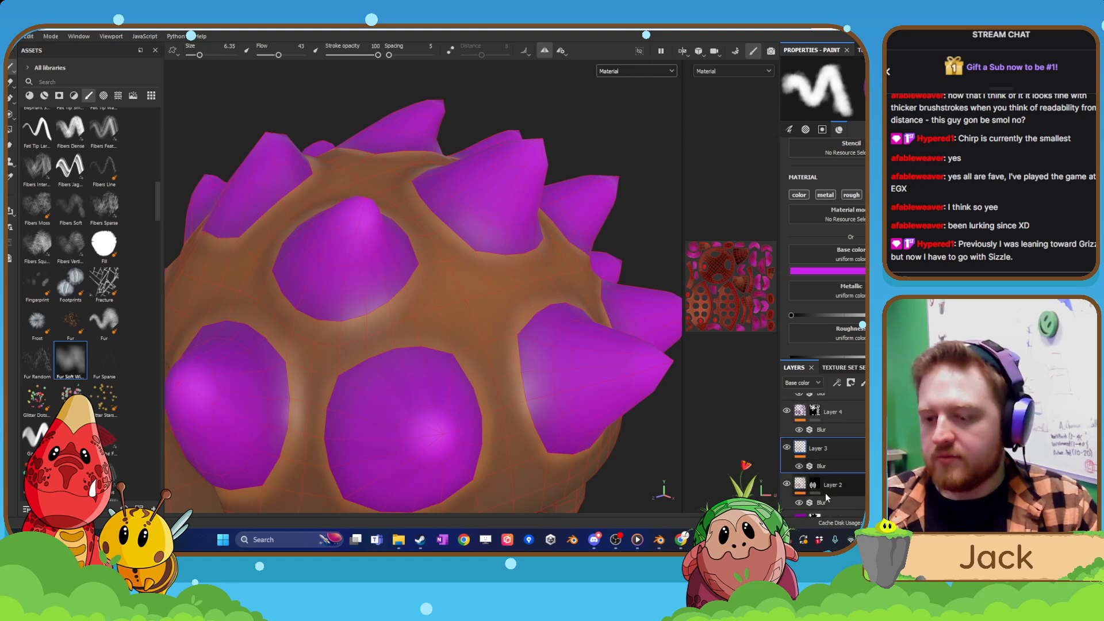
{"action": "left_click", "coordinate": [820, 488]}
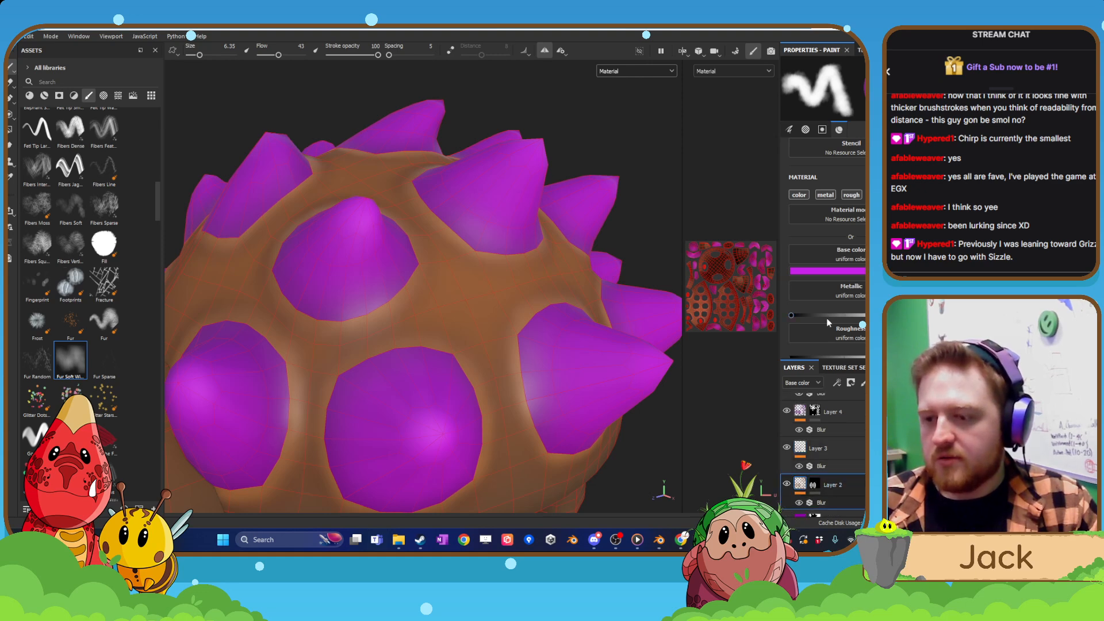
{"action": "scroll", "coordinate": [828, 323], "scroll_direction": "down", "scroll_amount": 1}
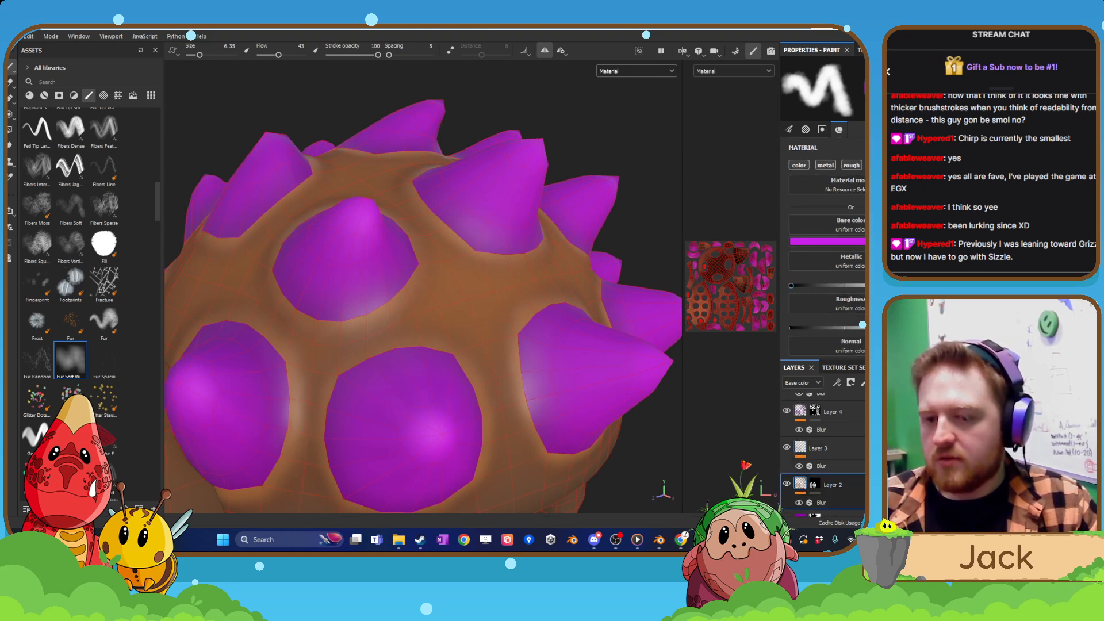
Examine the lit creature from the side and front, including its spikes, shell and face.
{"action": "scroll", "coordinate": [575, 339], "scroll_direction": "down", "scroll_amount": 5}
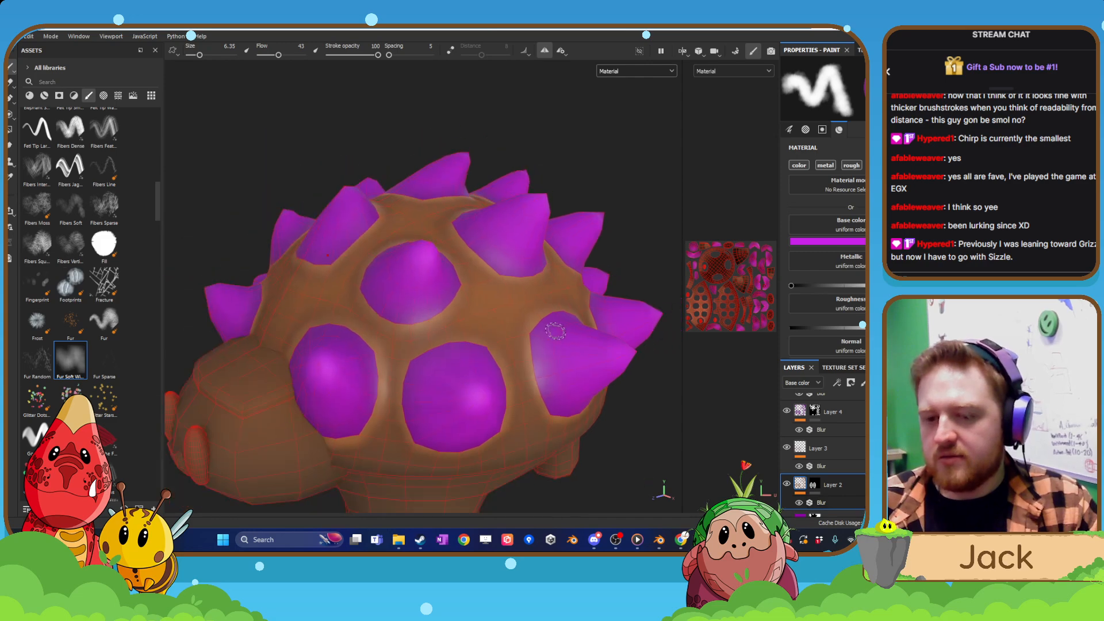
{"action": "scroll", "coordinate": [473, 352], "scroll_direction": "up", "scroll_amount": 2}
{"action": "mouse_move", "coordinate": [473, 353]}
{"action": "left_mouse_down", "text": "alt"}
{"action": "mouse_move", "coordinate": [586, 335]}
{"action": "mouse_move", "coordinate": [548, 360]}
{"action": "mouse_move", "coordinate": [566, 374]}
{"action": "mouse_move", "coordinate": [520, 415]}
{"action": "mouse_move", "coordinate": [532, 288]}
{"action": "mouse_move", "coordinate": [554, 343]}
{"action": "mouse_move", "coordinate": [505, 306]}
{"action": "mouse_move", "coordinate": [461, 382]}
{"action": "mouse_move", "coordinate": [432, 353]}
{"action": "mouse_move", "coordinate": [445, 377]}
{"action": "left_mouse_up", "text": "alt"}
{"action": "scroll", "coordinate": [505, 306], "scroll_direction": "down", "scroll_amount": 2}
{"action": "scroll", "coordinate": [446, 371], "scroll_direction": "down", "scroll_amount": 2}
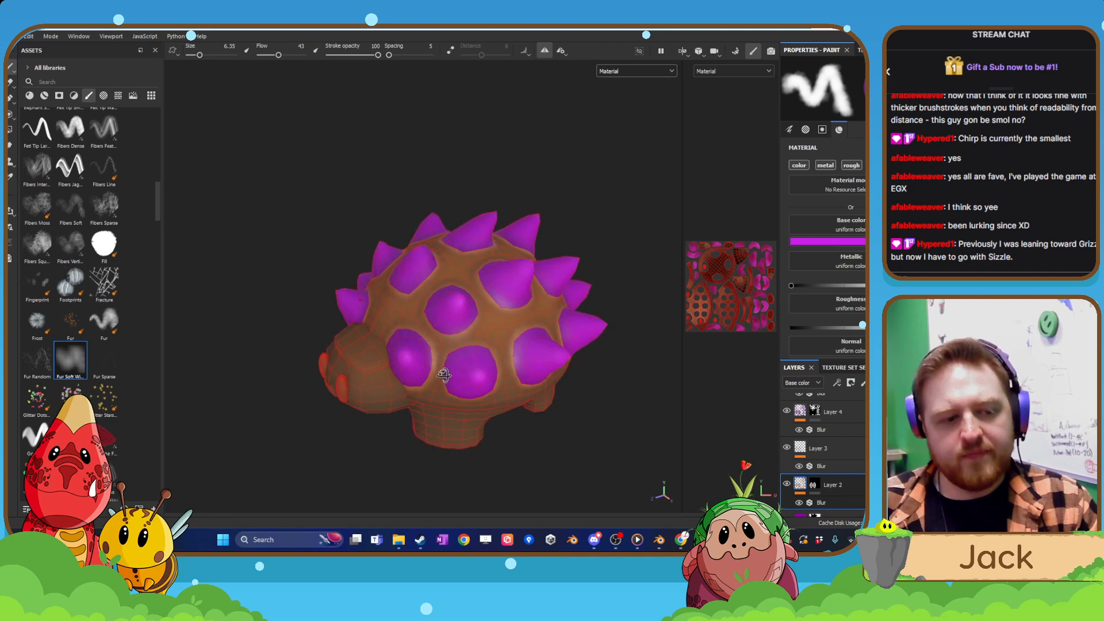
{"action": "middle_click_drag", "start_coordinate": [383, 393], "coordinate": [475, 410], "text": "alt"}
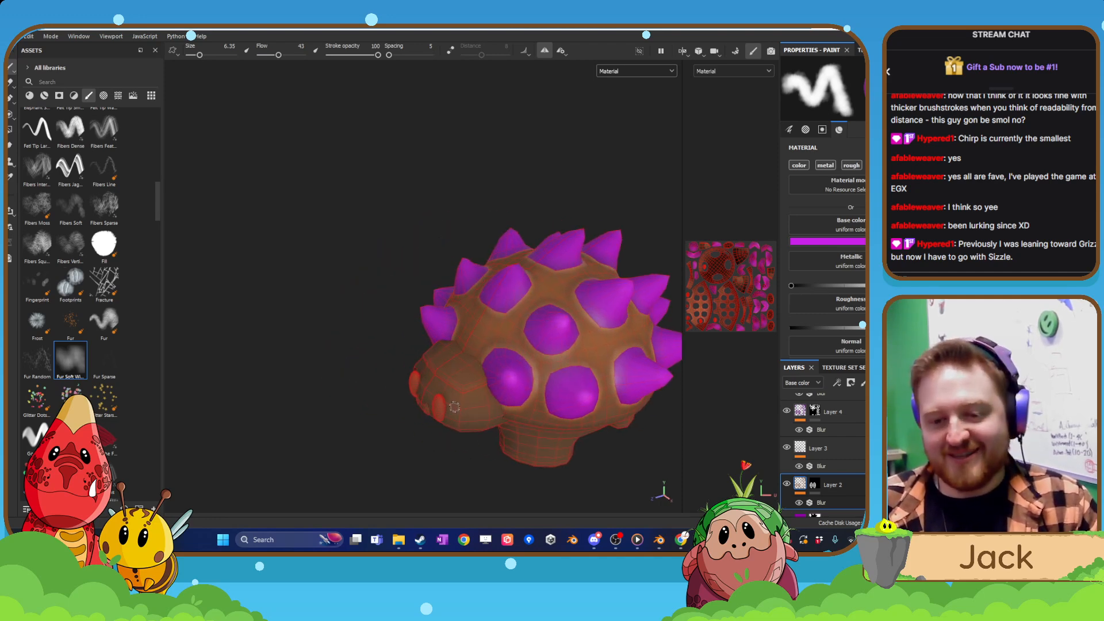
{"action": "mouse_move", "coordinate": [454, 407]}
{"action": "left_mouse_down", "text": "alt"}
{"action": "mouse_move", "coordinate": [363, 407]}
{"action": "mouse_move", "coordinate": [401, 372]}
{"action": "mouse_move", "coordinate": [533, 387]}
{"action": "mouse_move", "coordinate": [238, 374]}
{"action": "mouse_move", "coordinate": [533, 374]}
{"action": "left_mouse_up", "text": "alt"}
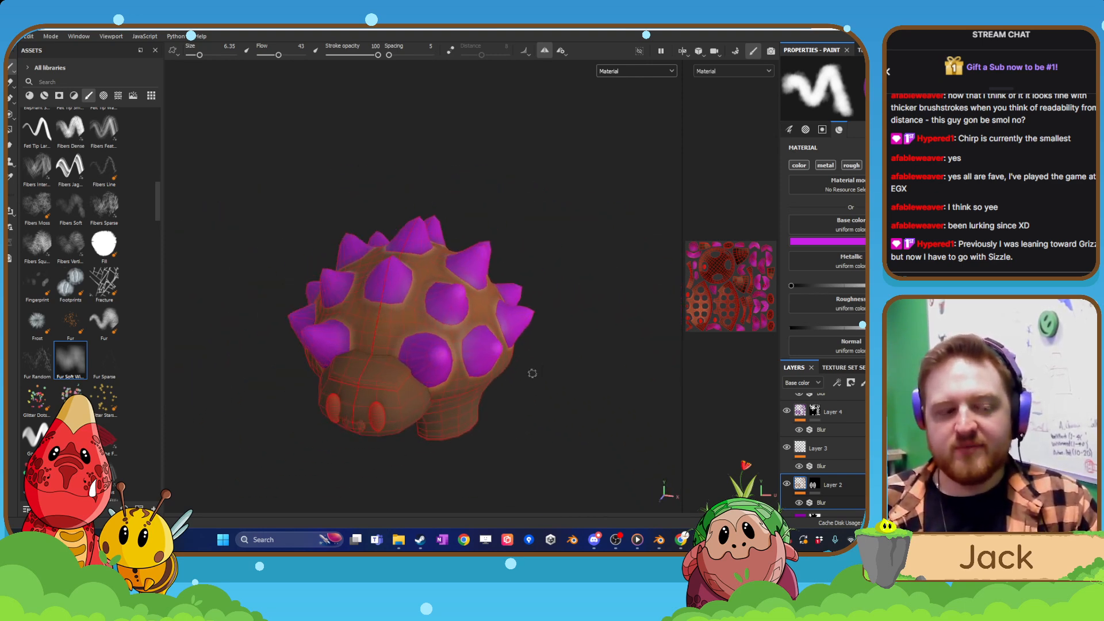
{"action": "left_click_drag", "start_coordinate": [448, 367], "coordinate": [424, 345], "text": "alt"}
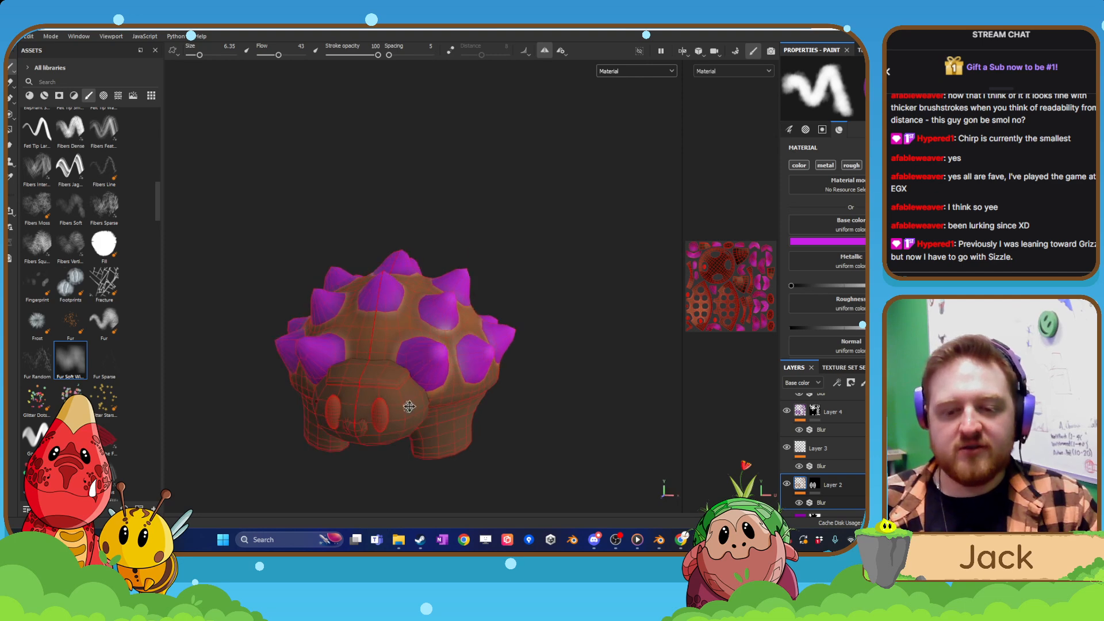
{"action": "middle_click_drag", "start_coordinate": [410, 406], "coordinate": [464, 328], "text": "alt"}
{"action": "left_click_drag", "start_coordinate": [460, 330], "coordinate": [444, 332], "text": "alt"}
{"action": "scroll", "coordinate": [431, 339], "scroll_direction": "up", "scroll_amount": 2}
{"action": "scroll", "coordinate": [431, 339], "scroll_direction": "up", "scroll_amount": 1}
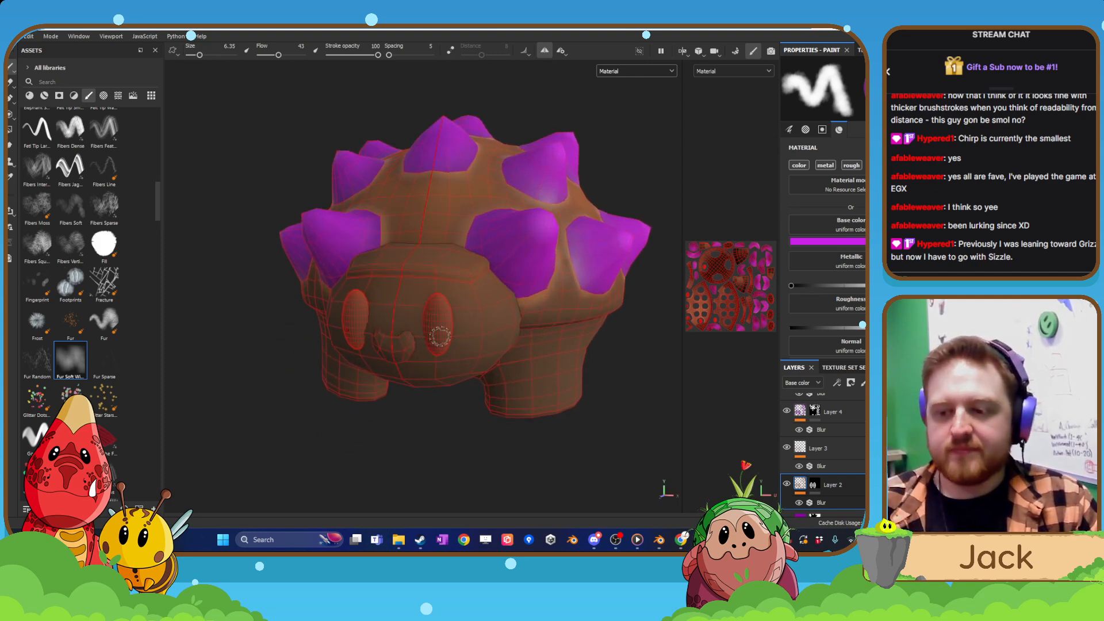
Add a fill layer above Layer 5.
{"action": "left_click", "coordinate": [835, 411]}
{"action": "scroll", "coordinate": [837, 413], "scroll_direction": "up", "scroll_amount": 1}
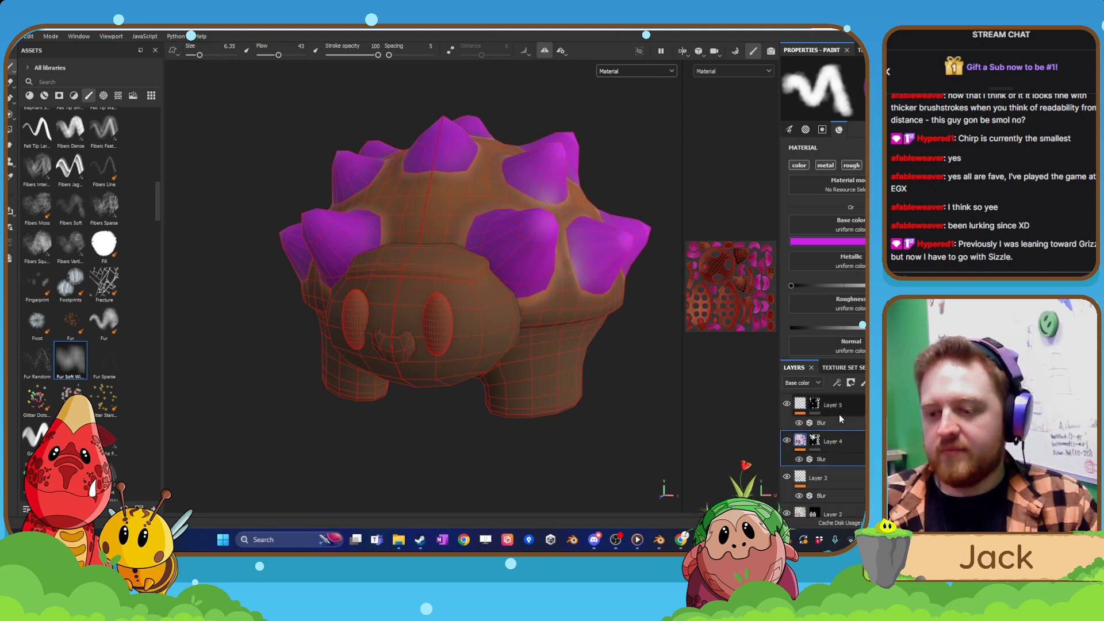
{"action": "left_click", "coordinate": [841, 412]}
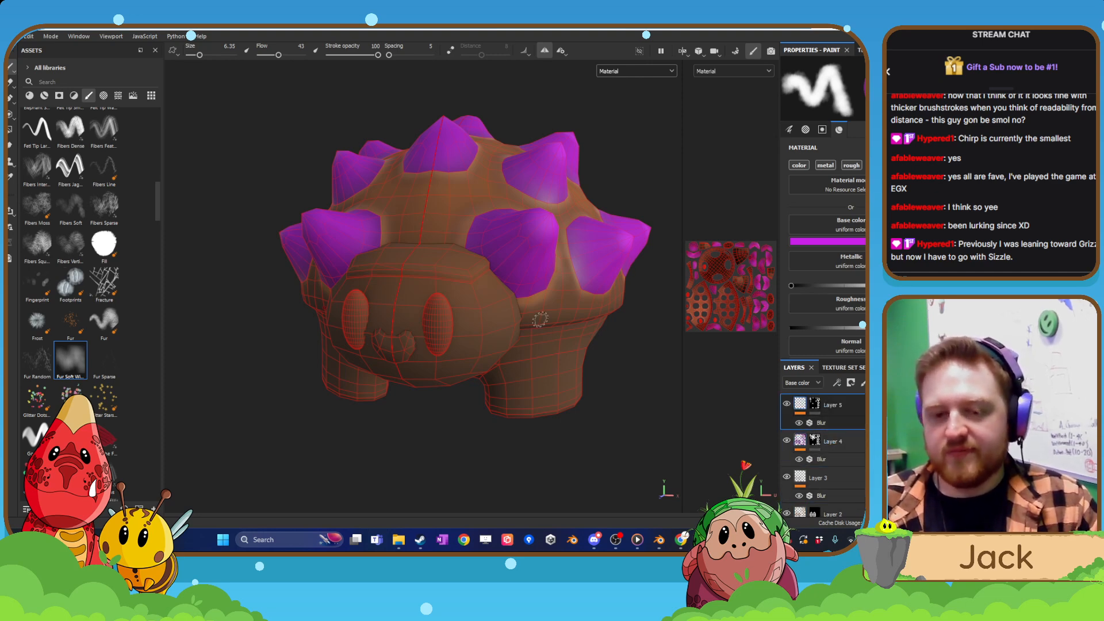
{"action": "scroll", "coordinate": [555, 328], "scroll_direction": "up", "scroll_amount": 2}
{"action": "middle_click_drag", "start_coordinate": [540, 319], "coordinate": [624, 342], "text": "alt"}
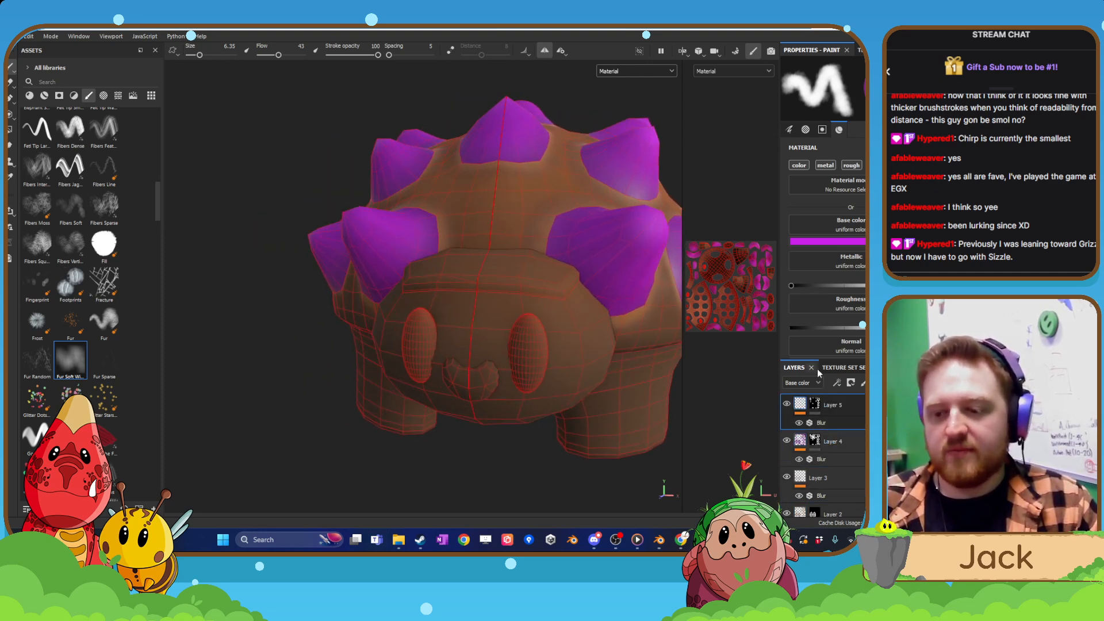
{"action": "left_click", "coordinate": [878, 383]}
{"action": "left_click", "coordinate": [828, 334]}
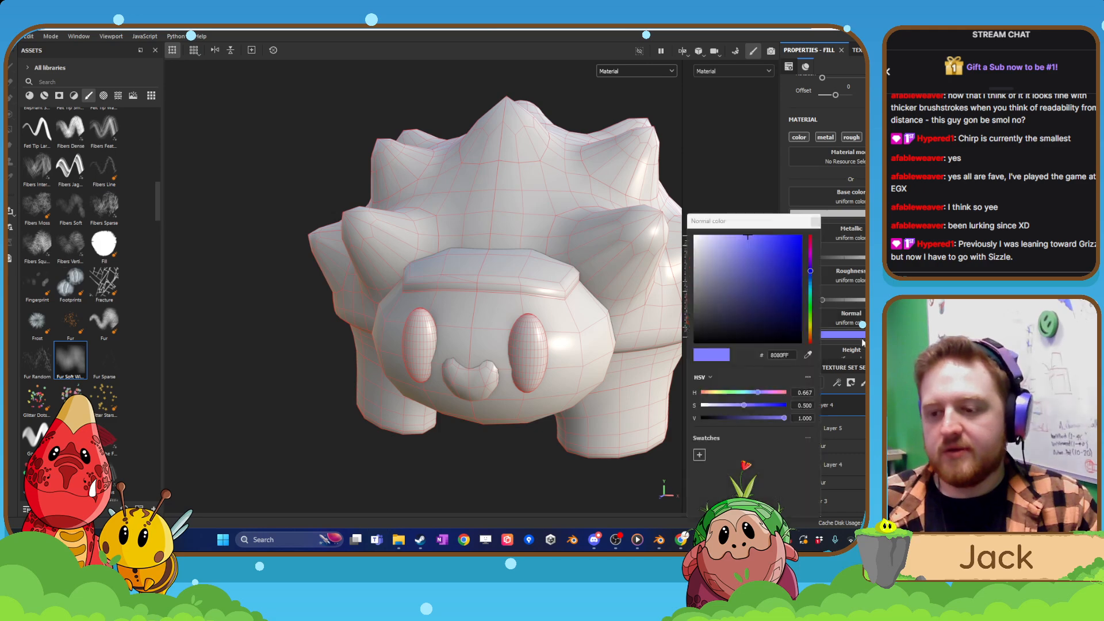
{"action": "left_click_drag", "start_coordinate": [771, 299], "coordinate": [831, 355]}
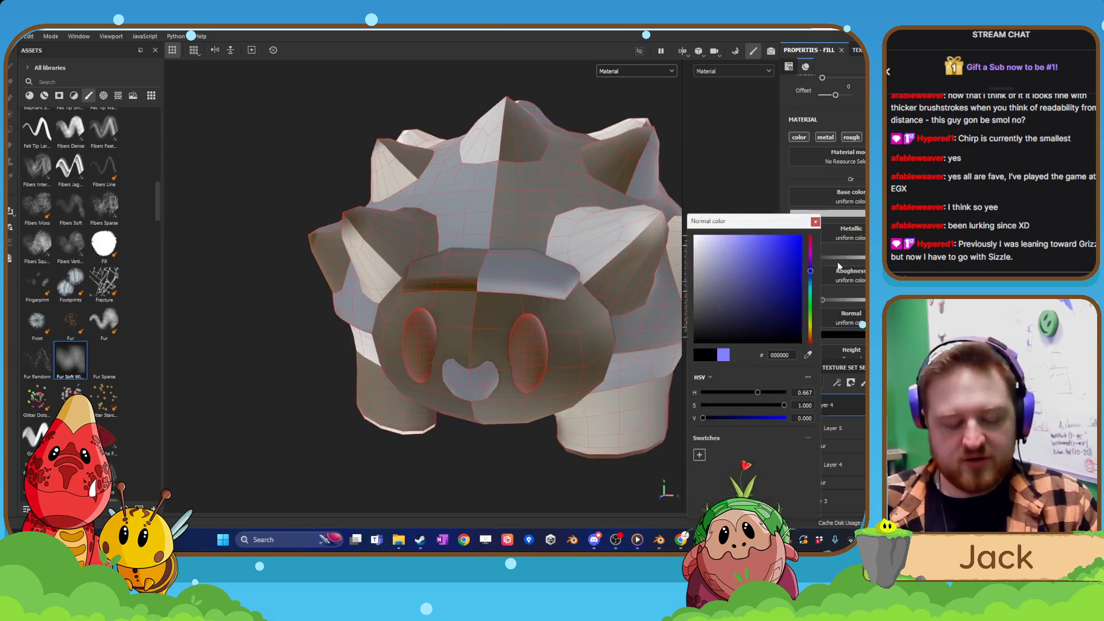
{"action": "left_click", "coordinate": [816, 222]}
{"action": "key", "text": "ctrl+z"}
Set the base color of the new fill layer to black.
{"action": "left_click", "coordinate": [845, 213]}
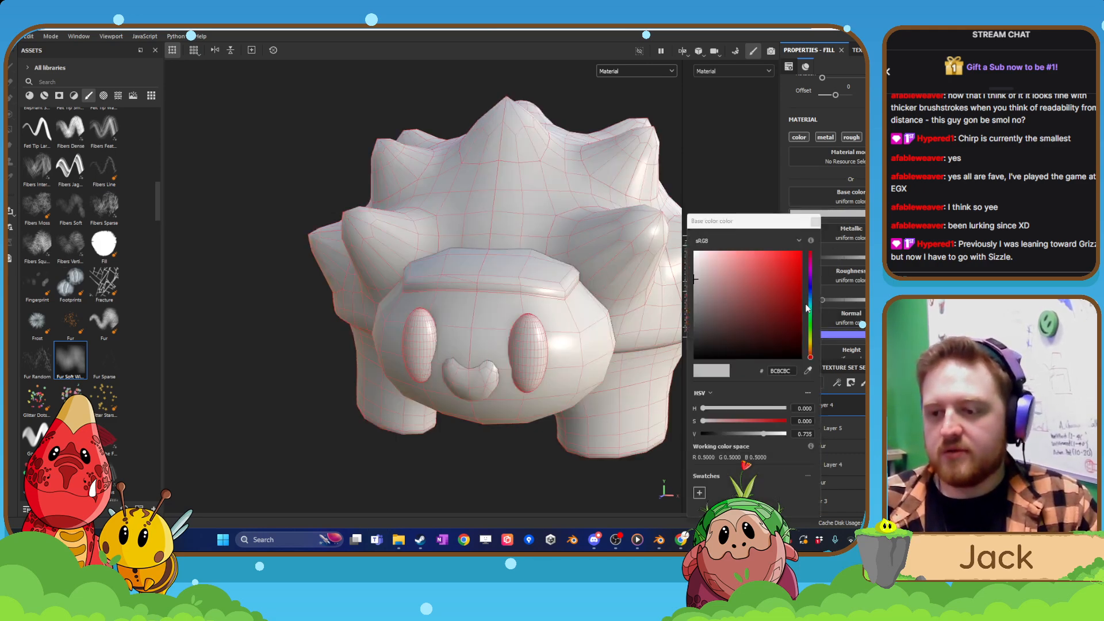
{"action": "left_click_drag", "start_coordinate": [800, 334], "coordinate": [819, 384]}
{"action": "left_click", "coordinate": [814, 222]}
Add a black mask to the black fill layer and reveal it only on the creature's eyes.
{"action": "right_click", "coordinate": [834, 409]}
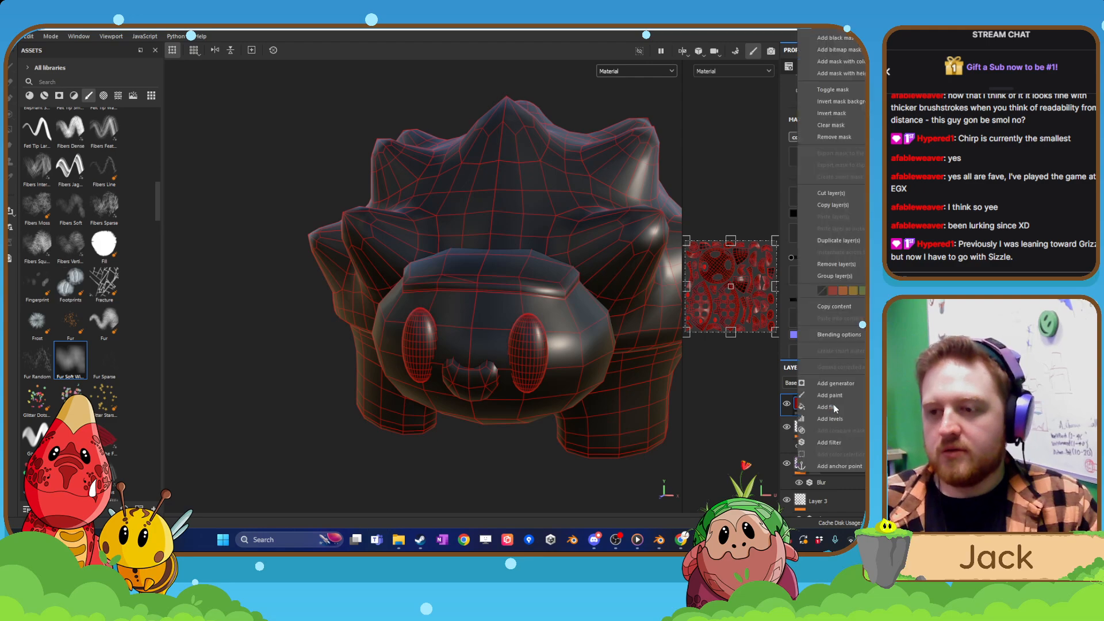
{"action": "left_click", "coordinate": [843, 50]}
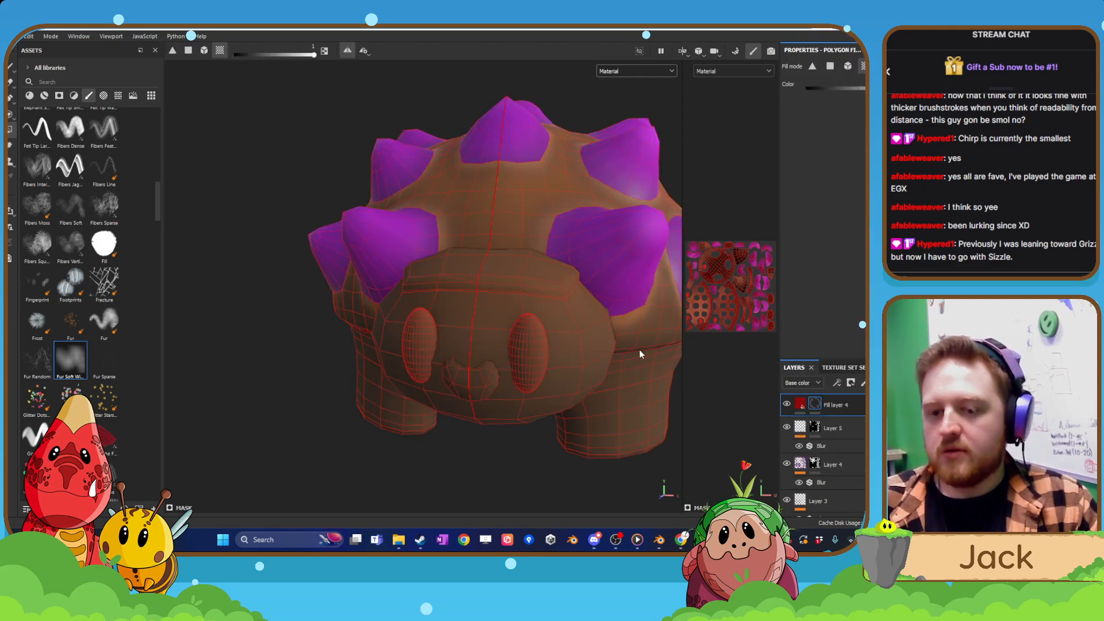
{"action": "left_click", "coordinate": [531, 347]}
{"action": "left_click", "coordinate": [433, 343]}
{"action": "left_click_drag", "start_coordinate": [488, 325], "coordinate": [478, 351], "text": "alt"}
{"action": "left_click_drag", "start_coordinate": [550, 347], "coordinate": [489, 340], "text": "alt"}
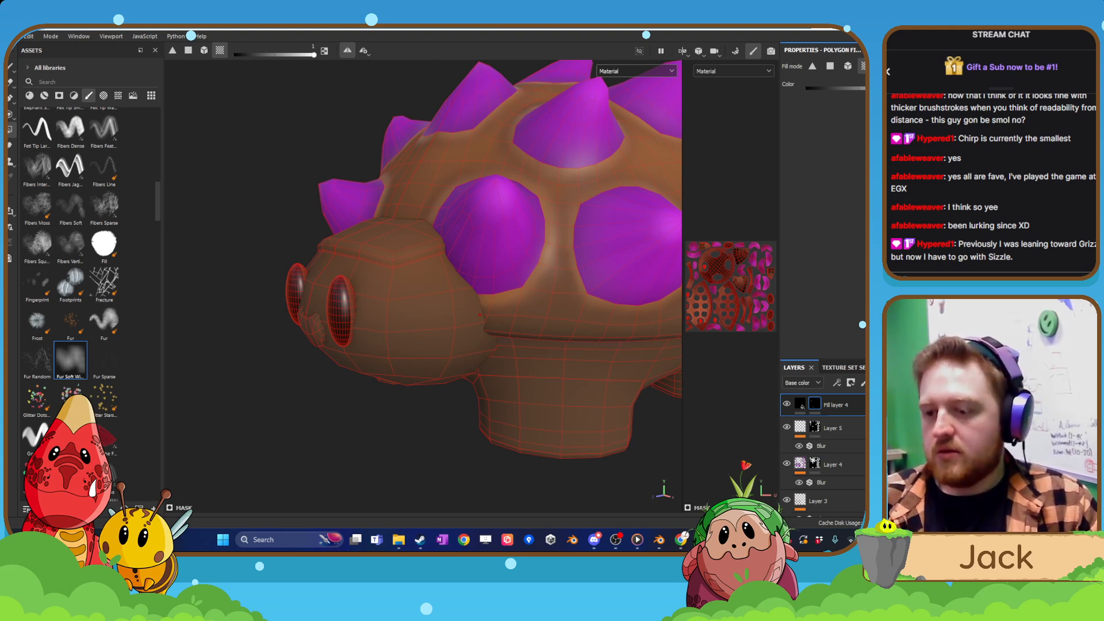
Add a fill layer above Fill layer 4 and set its base color to orange CF8449.
{"action": "left_click", "coordinate": [878, 383]}
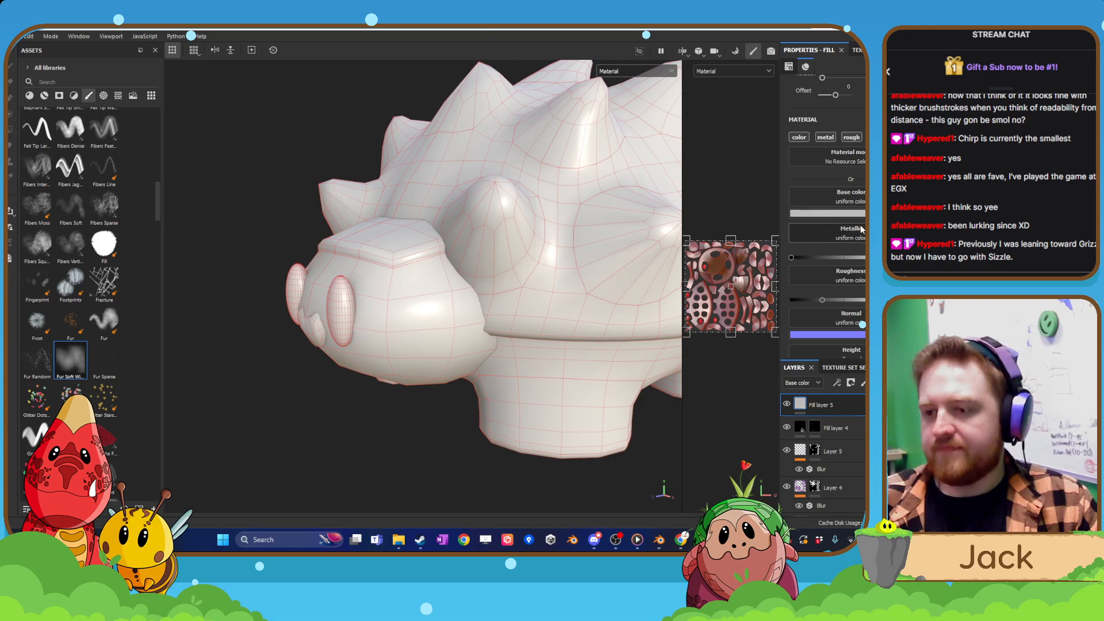
{"action": "left_click", "coordinate": [840, 213]}
{"action": "left_click_drag", "start_coordinate": [811, 332], "coordinate": [808, 349]}
{"action": "mouse_move", "coordinate": [765, 288]}
{"action": "left_mouse_down"}
{"action": "mouse_move", "coordinate": [765, 263]}
{"action": "mouse_move", "coordinate": [780, 264]}
{"action": "mouse_move", "coordinate": [780, 283]}
{"action": "mouse_move", "coordinate": [766, 287]}
{"action": "left_mouse_up"}
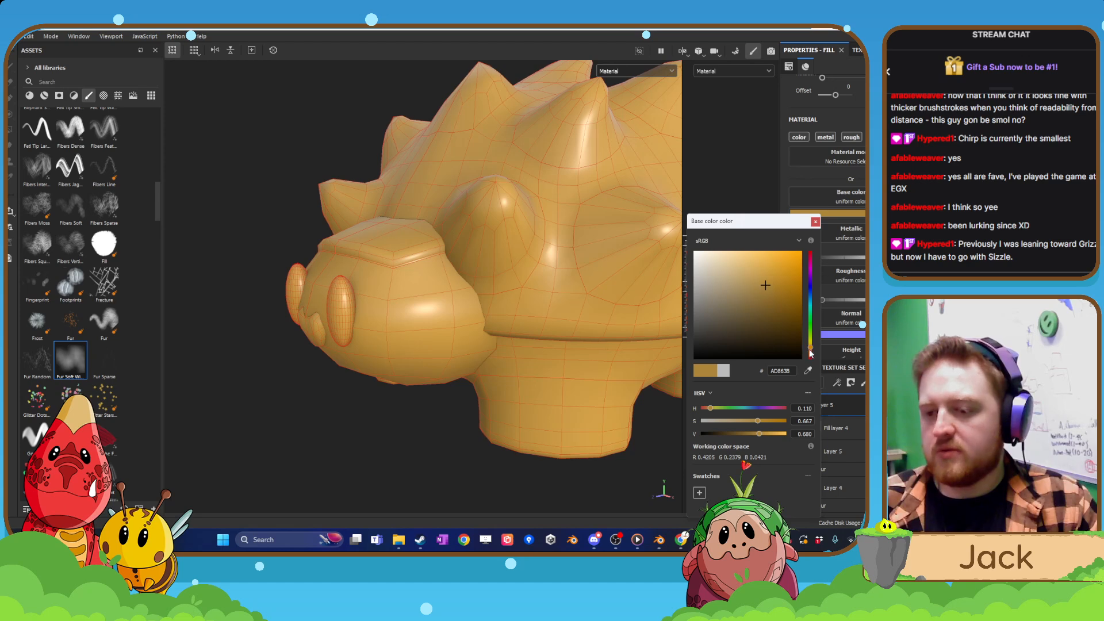
{"action": "left_click_drag", "start_coordinate": [811, 353], "coordinate": [813, 355]}
{"action": "mouse_move", "coordinate": [773, 286]}
{"action": "left_mouse_down"}
{"action": "mouse_move", "coordinate": [754, 271]}
{"action": "mouse_move", "coordinate": [764, 271]}
{"action": "left_mouse_up"}
{"action": "left_click", "coordinate": [815, 222]}
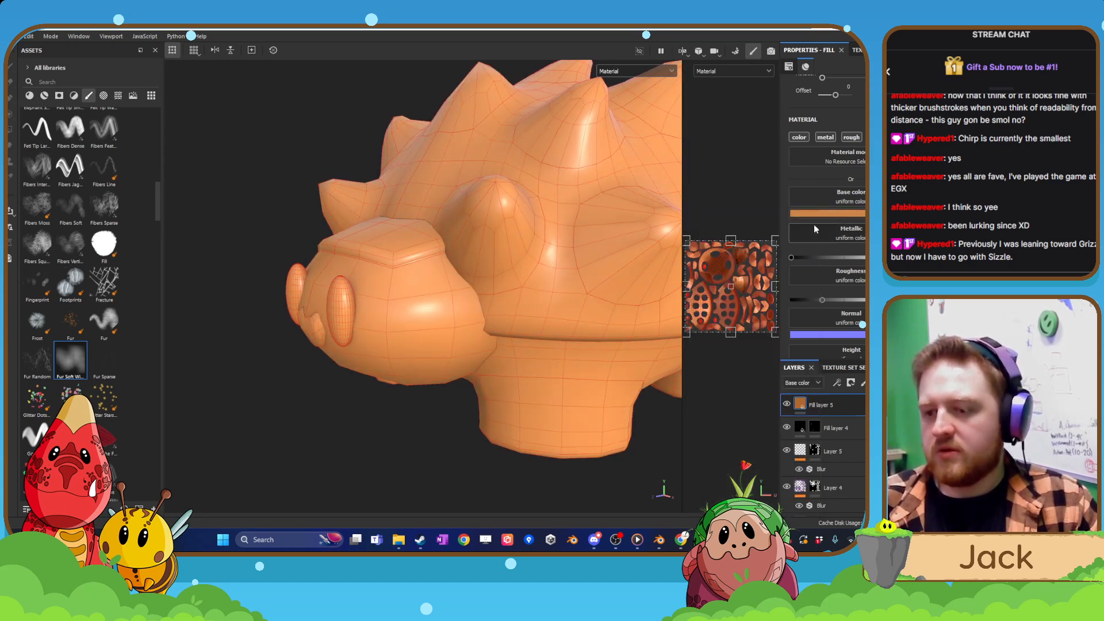
Add a black mask to the orange fill layer and reveal it on the front leg, body and head.
{"action": "right_click", "coordinate": [828, 408]}
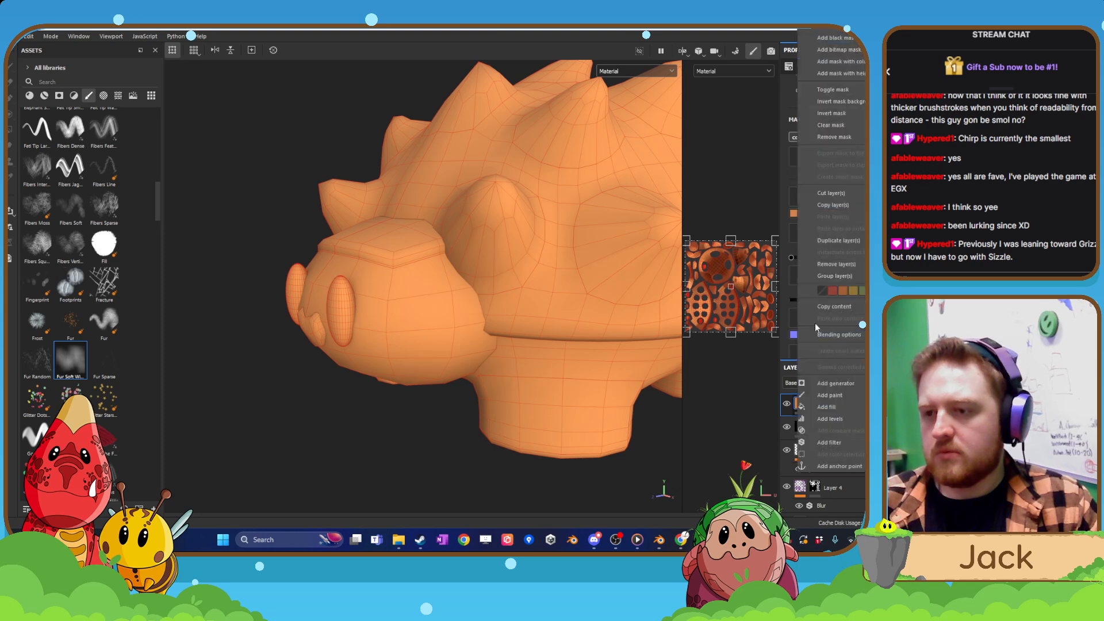
{"action": "left_click", "coordinate": [835, 37]}
{"action": "left_click", "coordinate": [579, 398]}
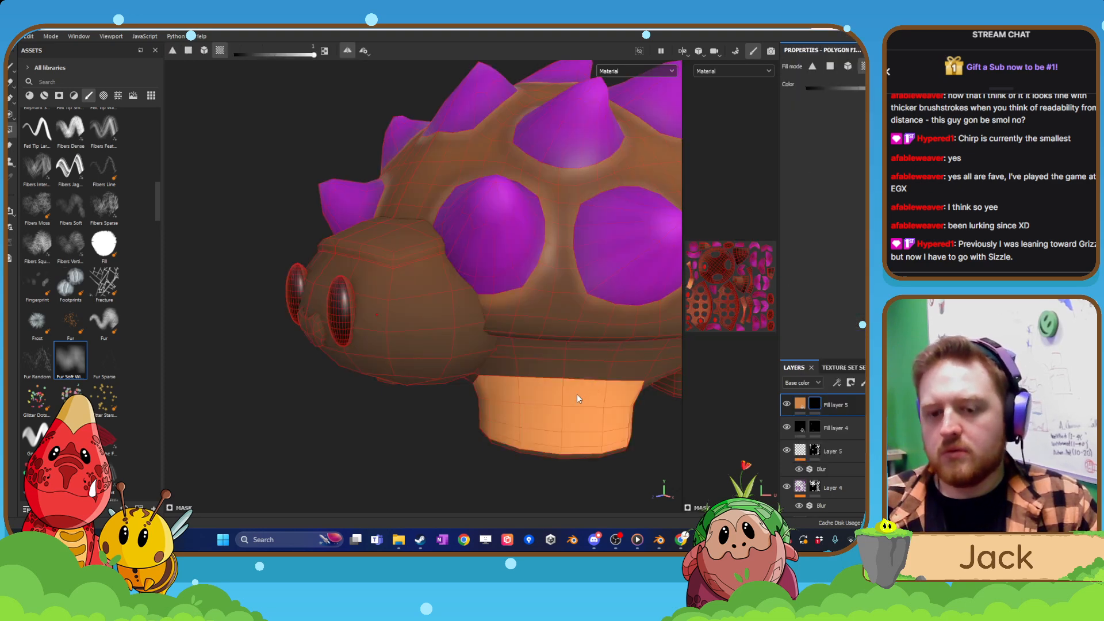
{"action": "left_click", "coordinate": [586, 369]}
{"action": "left_click", "coordinate": [463, 374]}
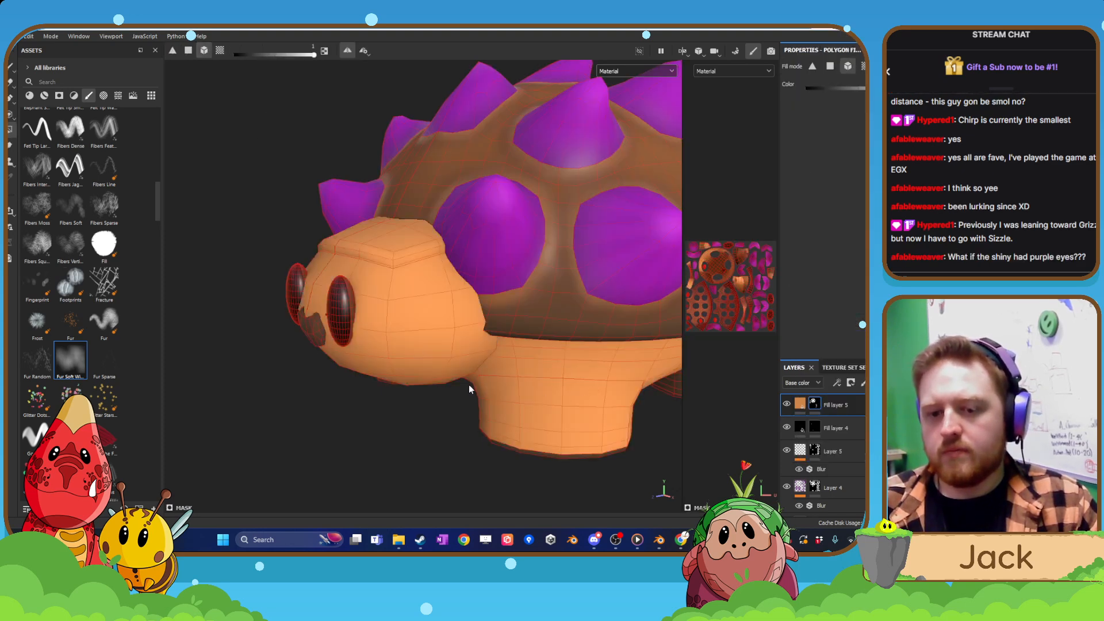
Extend the orange fill layer's mask to the creature's hind legs.
{"action": "scroll", "coordinate": [575, 435], "scroll_direction": "down", "scroll_amount": 5}
{"action": "left_click_drag", "start_coordinate": [573, 429], "coordinate": [281, 368], "text": "alt"}
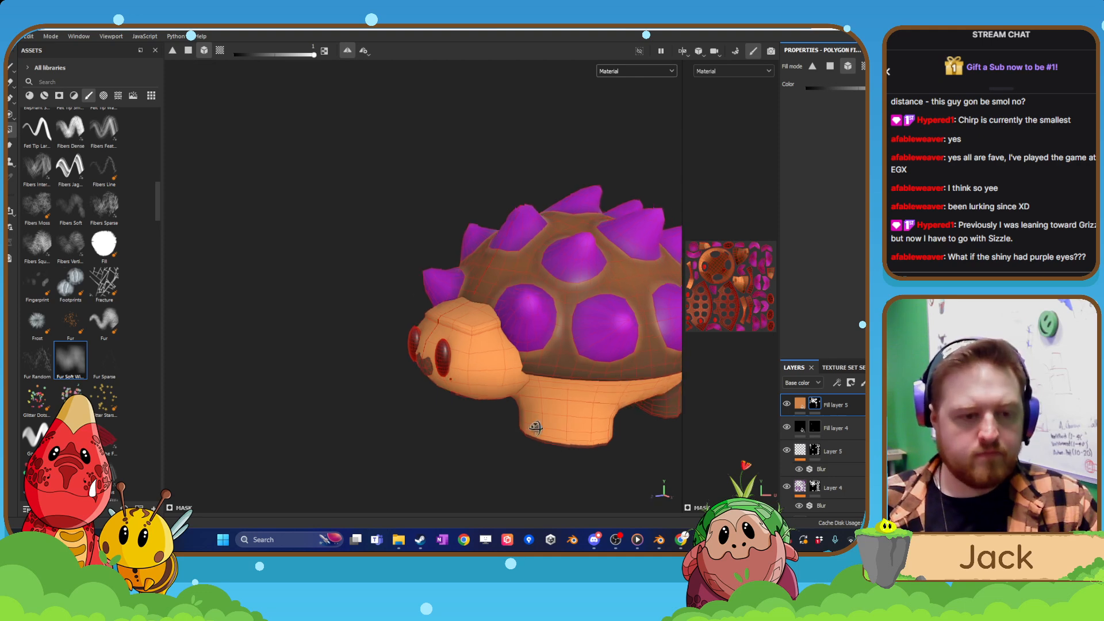
{"action": "left_click_drag", "start_coordinate": [408, 409], "coordinate": [397, 361], "text": "alt"}
{"action": "scroll", "coordinate": [397, 361], "scroll_direction": "up", "scroll_amount": 4}
{"action": "middle_click_drag", "start_coordinate": [397, 362], "coordinate": [459, 330], "text": "alt"}
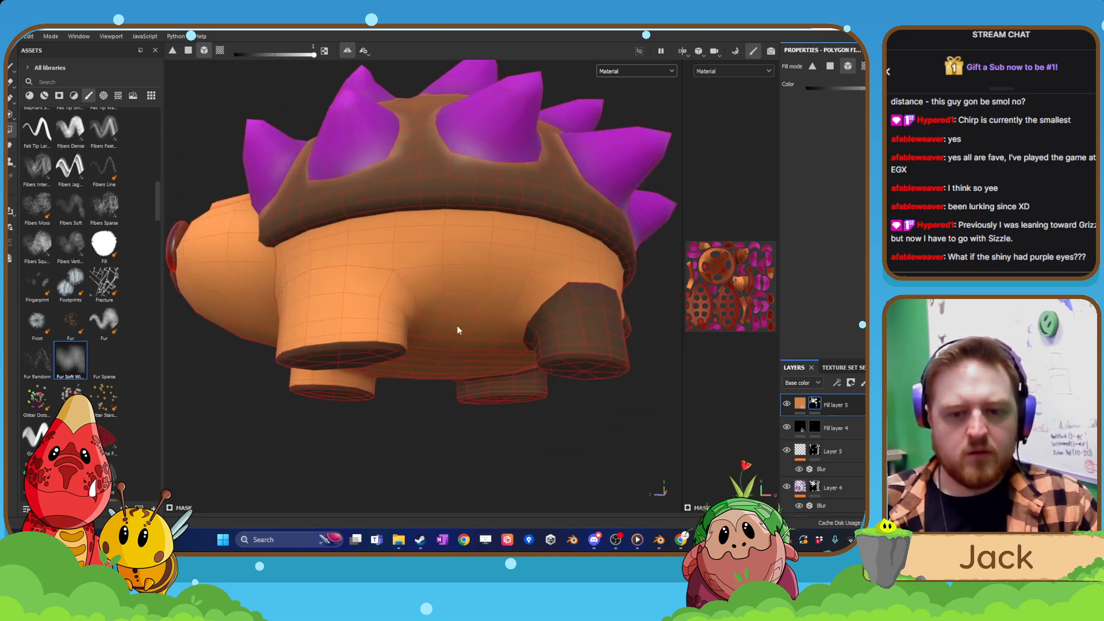
{"action": "left_click", "coordinate": [578, 331]}
{"action": "scroll", "coordinate": [482, 357], "scroll_direction": "down", "scroll_amount": 4}
{"action": "left_click_drag", "start_coordinate": [482, 358], "coordinate": [355, 351], "text": "alt"}
{"action": "scroll", "coordinate": [355, 350], "scroll_direction": "down", "scroll_amount": 4}
{"action": "middle_click_drag", "start_coordinate": [429, 337], "coordinate": [326, 344], "text": "alt"}
{"action": "left_click_drag", "start_coordinate": [326, 343], "coordinate": [575, 347], "text": "alt"}
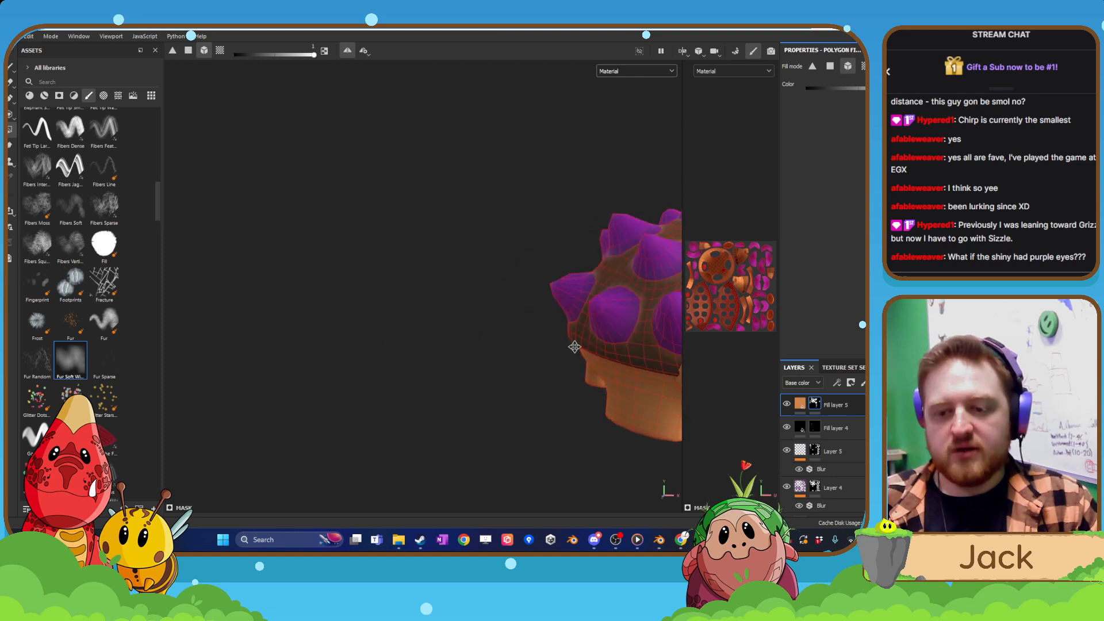
{"action": "middle_click_drag", "start_coordinate": [575, 347], "coordinate": [371, 339], "text": "alt"}
{"action": "left_click_drag", "start_coordinate": [371, 340], "coordinate": [588, 379], "text": "alt"}
{"action": "scroll", "coordinate": [531, 344], "scroll_direction": "up", "scroll_amount": 3}
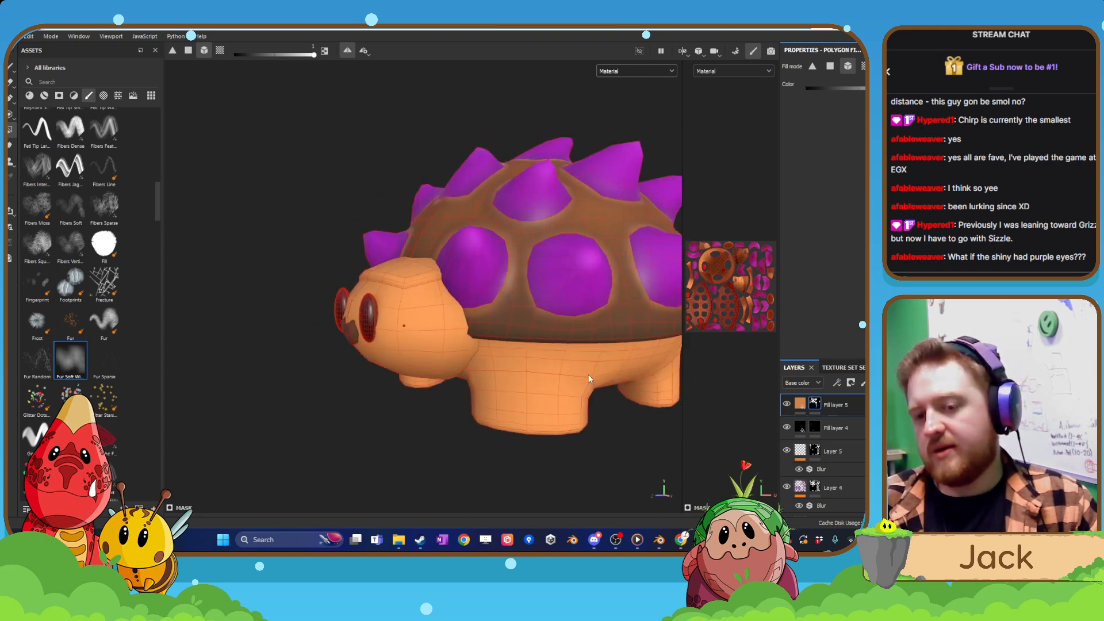
Set the base color of Fill layer 5 to the stronger orange D3743A.
{"action": "left_click", "coordinate": [800, 405]}
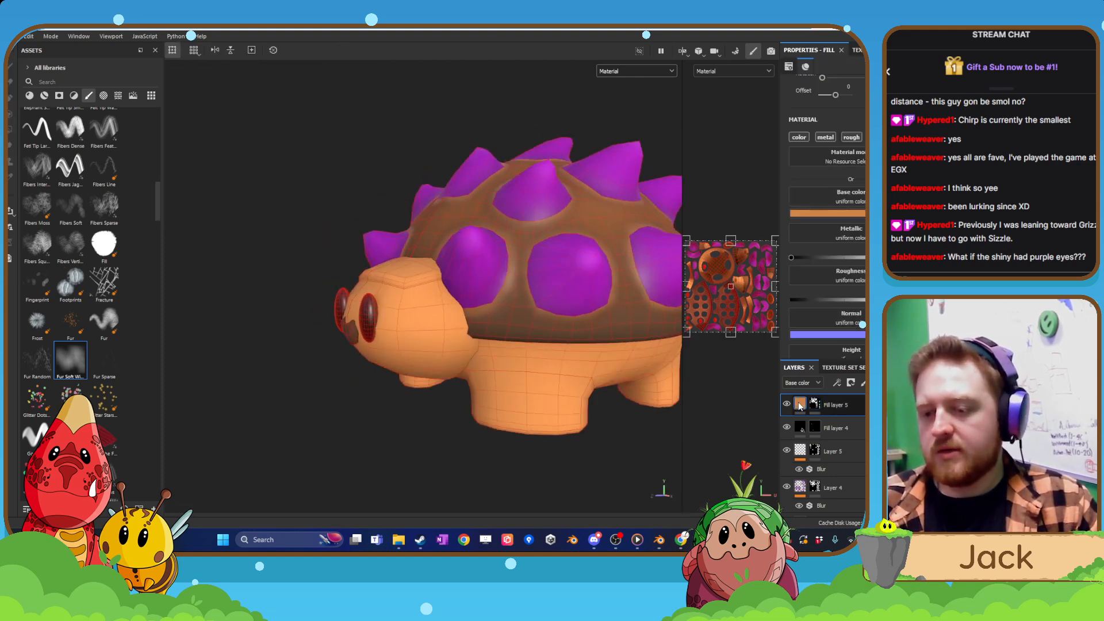
{"action": "left_click", "coordinate": [843, 214]}
{"action": "left_click", "coordinate": [843, 214]}
{"action": "left_click", "coordinate": [861, 214]}
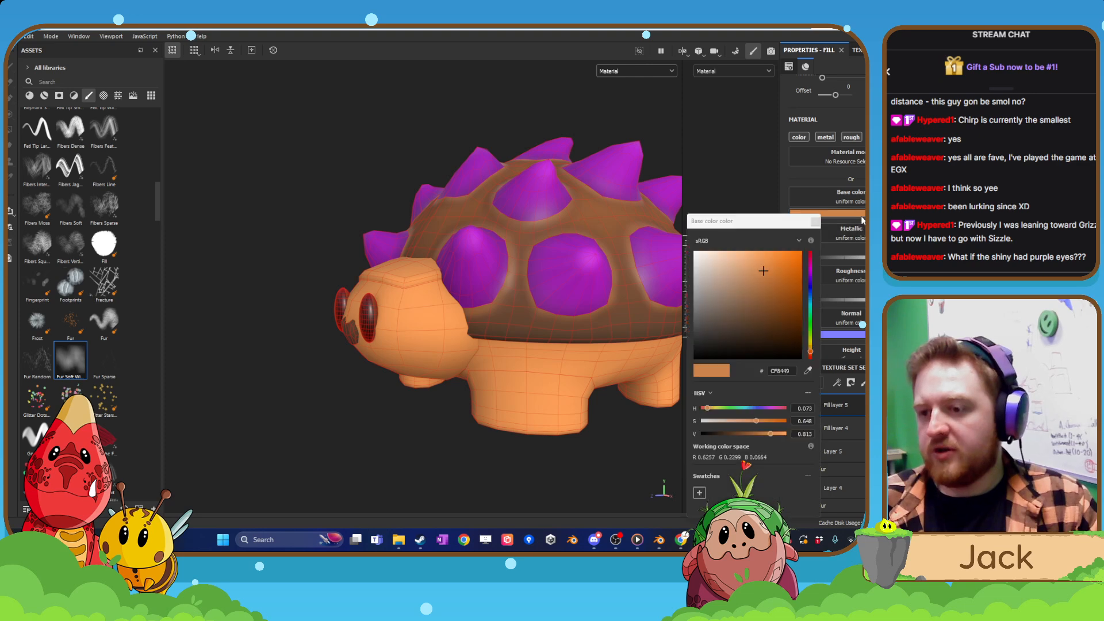
{"action": "left_click_drag", "start_coordinate": [779, 282], "coordinate": [762, 279]}
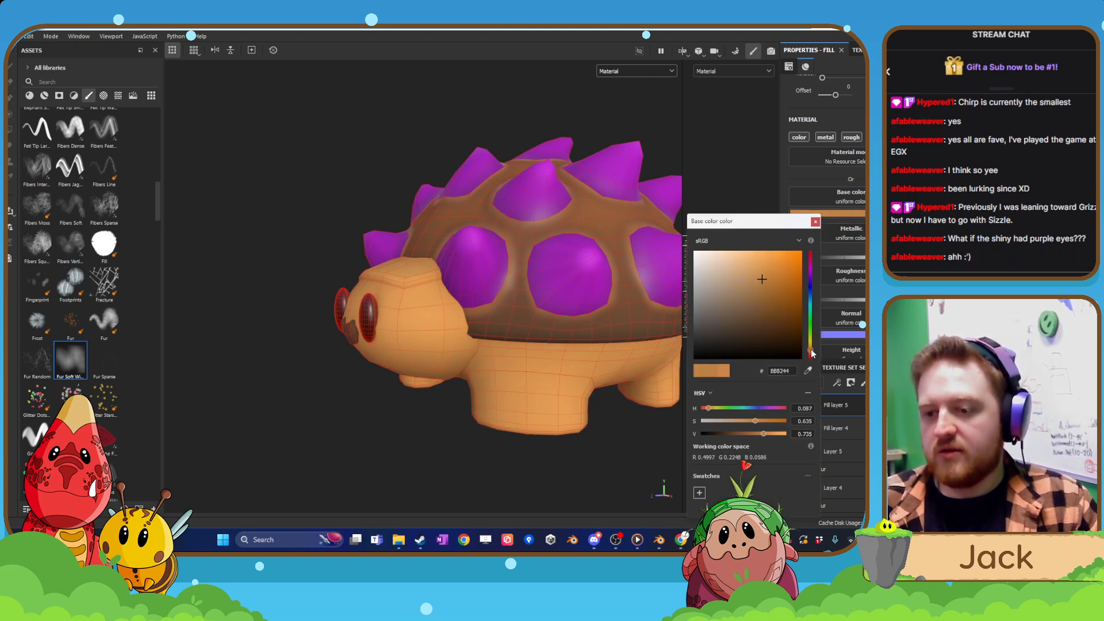
{"action": "mouse_move", "coordinate": [779, 283]}
{"action": "left_mouse_down"}
{"action": "mouse_move", "coordinate": [758, 300]}
{"action": "mouse_move", "coordinate": [772, 269]}
{"action": "left_mouse_up"}
{"action": "left_click_drag", "start_coordinate": [813, 325], "coordinate": [818, 356]}
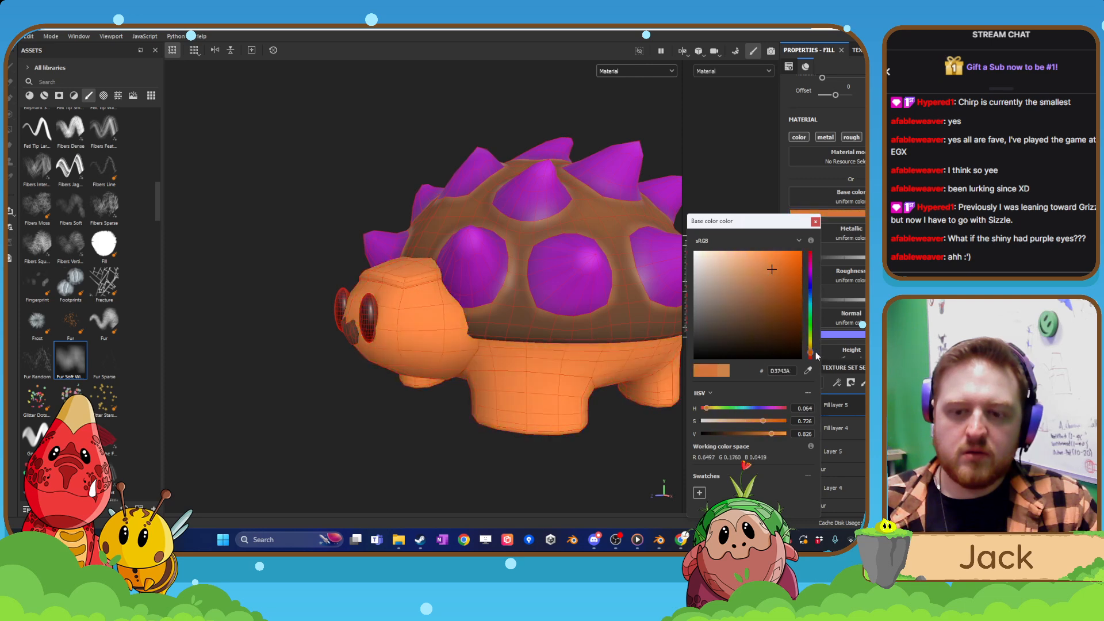
Sample the shell's brown in the base color view and lighten Fill layer 5's color to A15D2F.
{"action": "left_click", "coordinate": [667, 73]}
{"action": "left_click", "coordinate": [640, 115]}
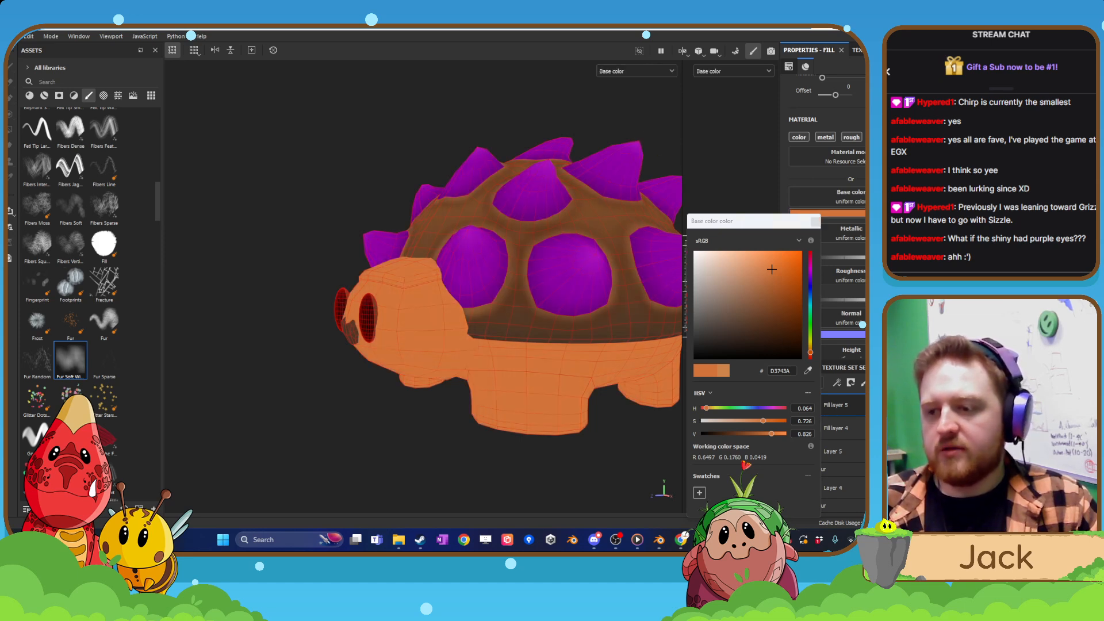
{"action": "left_click", "coordinate": [532, 236]}
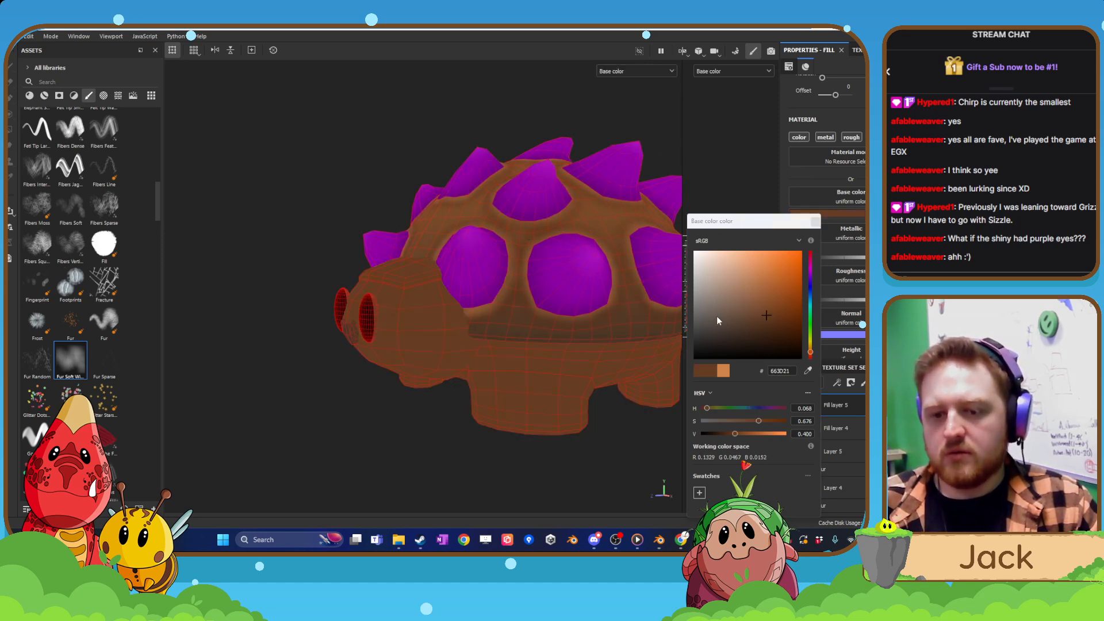
{"action": "left_click_drag", "start_coordinate": [767, 317], "coordinate": [770, 291]}
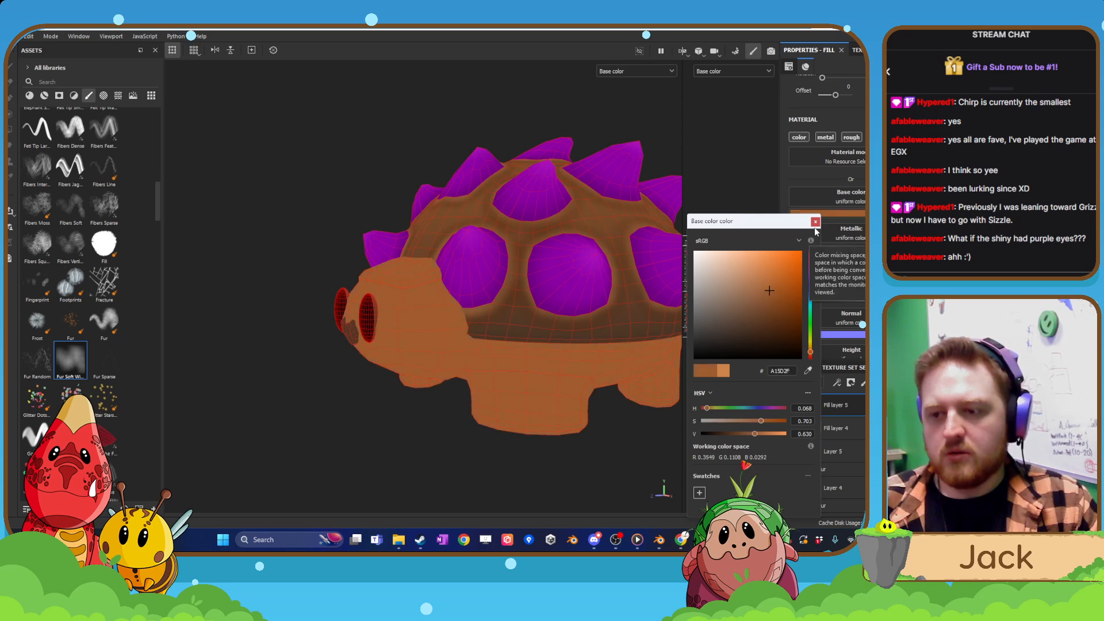
{"action": "key", "text": "Return"}
{"action": "left_click", "coordinate": [642, 72]}
{"action": "left_click", "coordinate": [632, 95]}
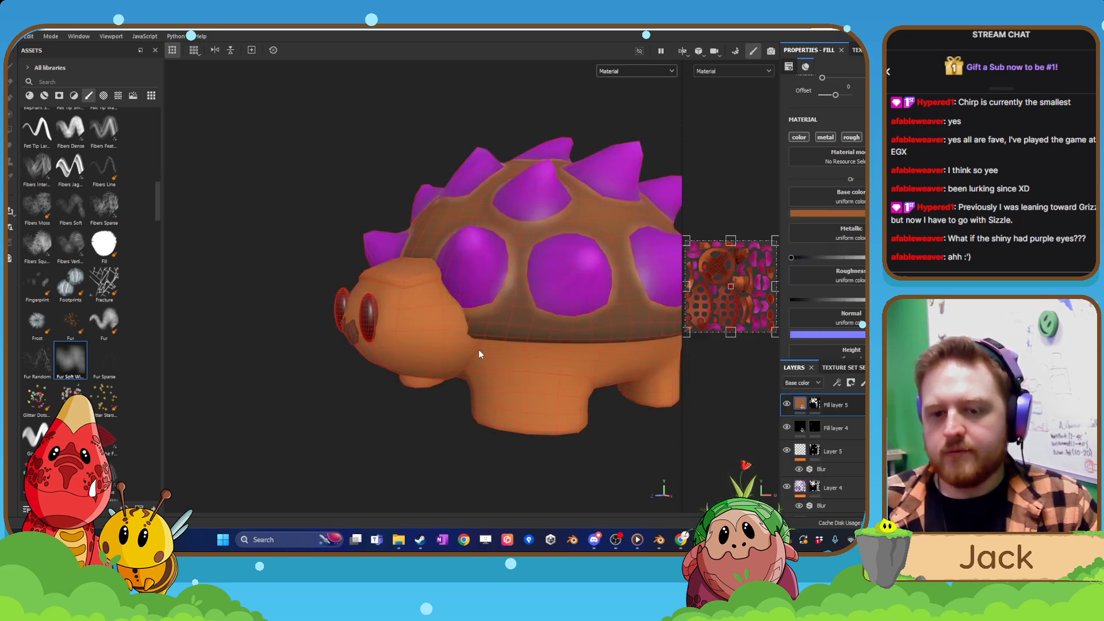
Examine how the recolored skin contrasts with the shell and spikes from several angles under lighting.
{"action": "left_click_drag", "start_coordinate": [479, 351], "coordinate": [553, 365], "text": "alt"}
{"action": "scroll", "coordinate": [549, 371], "scroll_direction": "down", "scroll_amount": 5}
{"action": "left_click_drag", "start_coordinate": [368, 356], "coordinate": [340, 355], "text": "alt"}
{"action": "scroll", "coordinate": [374, 366], "scroll_direction": "up", "scroll_amount": 5}
{"action": "left_click_drag", "start_coordinate": [529, 346], "coordinate": [567, 345], "text": "alt"}
{"action": "scroll", "coordinate": [481, 402], "scroll_direction": "up", "scroll_amount": 2}
{"action": "middle_click_drag", "start_coordinate": [481, 402], "coordinate": [535, 353], "text": "alt"}
{"action": "left_click_drag", "start_coordinate": [535, 353], "coordinate": [455, 379], "text": "alt"}
{"action": "middle_click_drag", "start_coordinate": [455, 380], "coordinate": [554, 401], "text": "alt"}
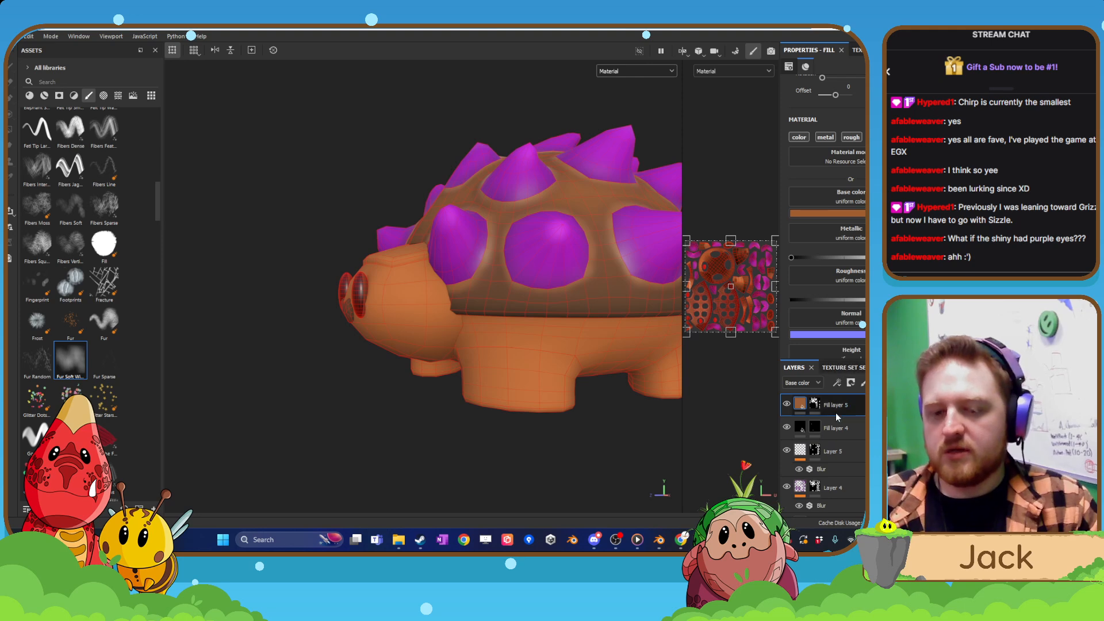
{"action": "left_click_drag", "start_coordinate": [389, 311], "coordinate": [490, 356], "text": "alt"}
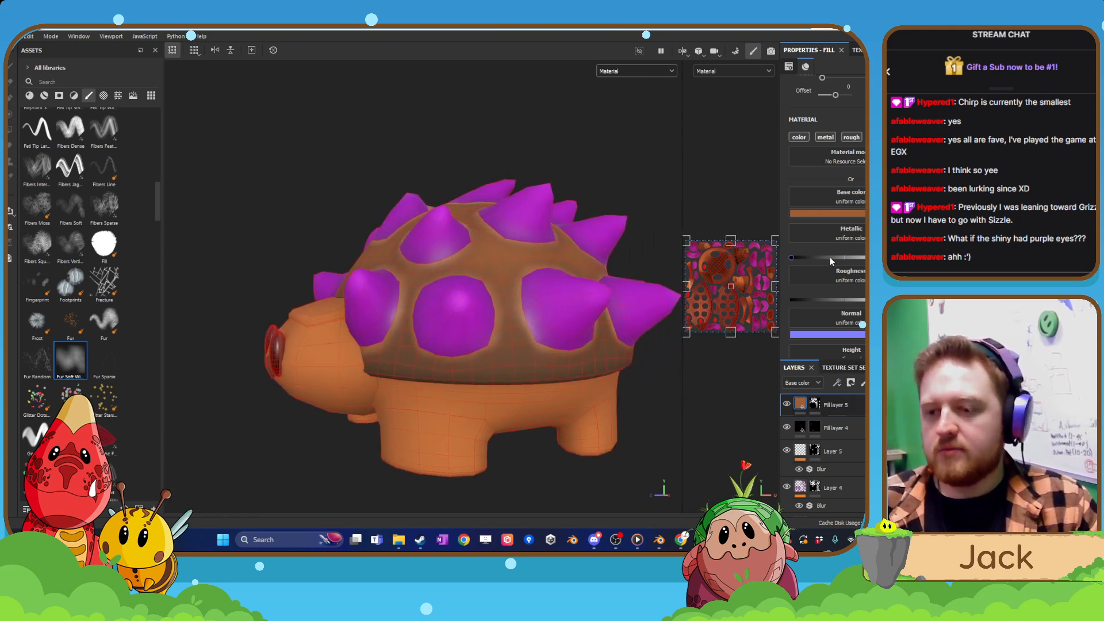
Set the base color of Fill layer 5 to the lighter tan BD7F54.
{"action": "left_click", "coordinate": [848, 213]}
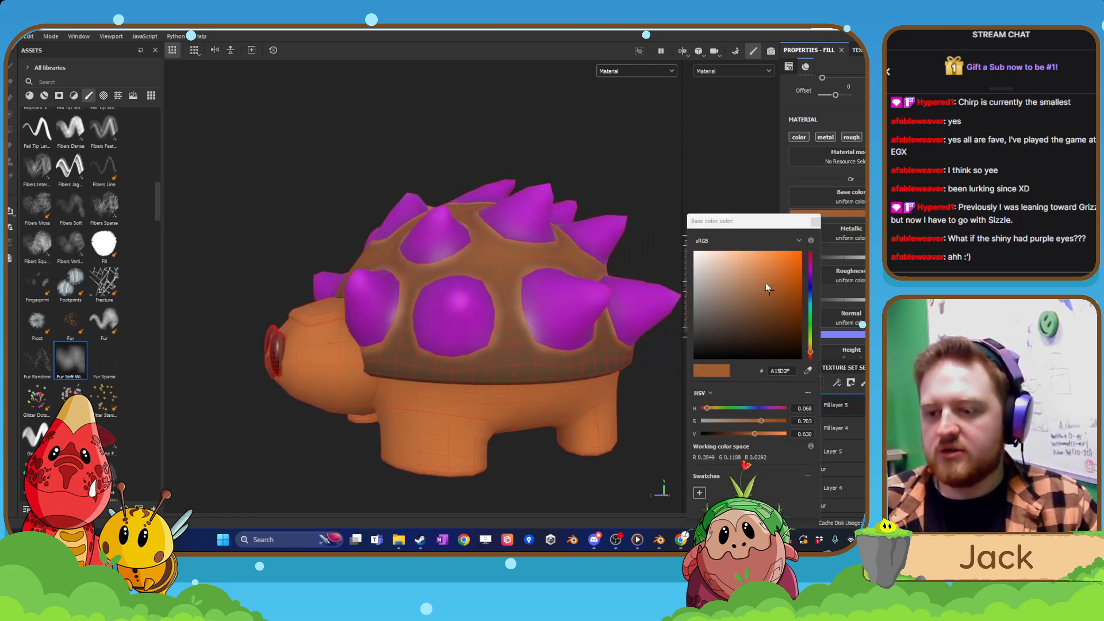
{"action": "left_click", "coordinate": [756, 280]}
{"action": "left_click_drag", "start_coordinate": [756, 279], "coordinate": [754, 278]}
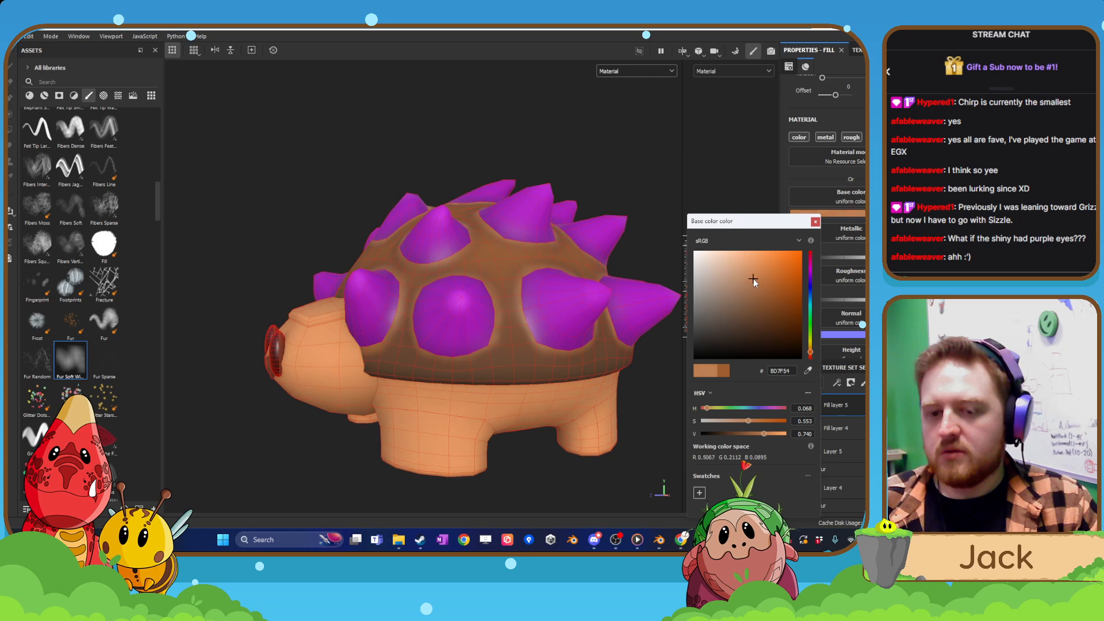
{"action": "left_click_drag", "start_coordinate": [490, 325], "coordinate": [634, 297], "text": "alt"}
{"action": "scroll", "coordinate": [506, 355], "scroll_direction": "up", "scroll_amount": 1}
{"action": "scroll", "coordinate": [460, 349], "scroll_direction": "up", "scroll_amount": 2}
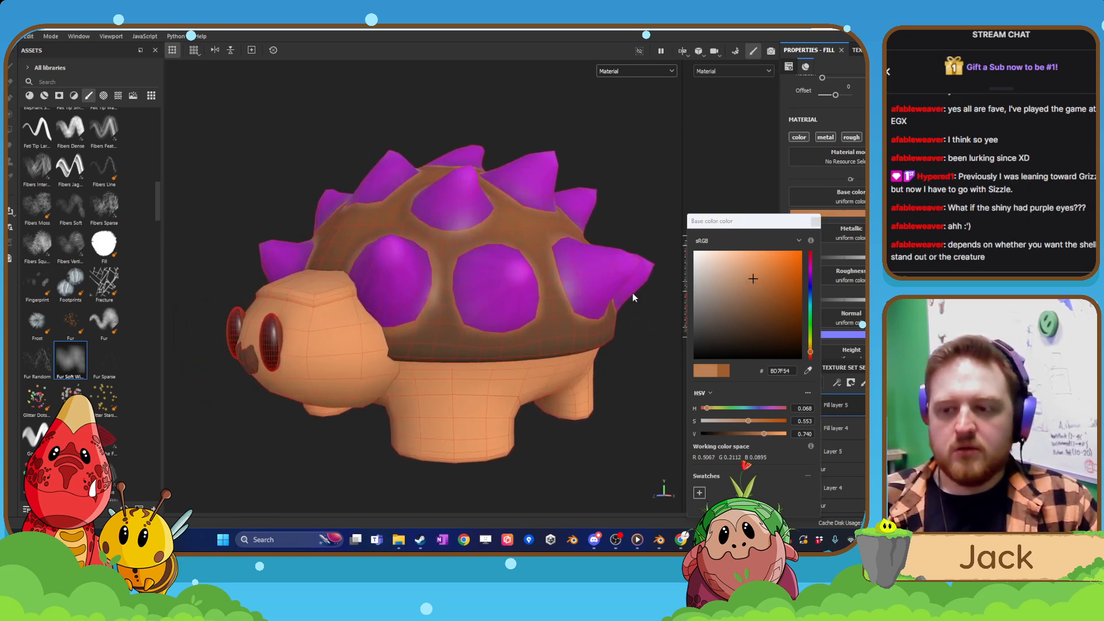
{"action": "left_click", "coordinate": [815, 222]}
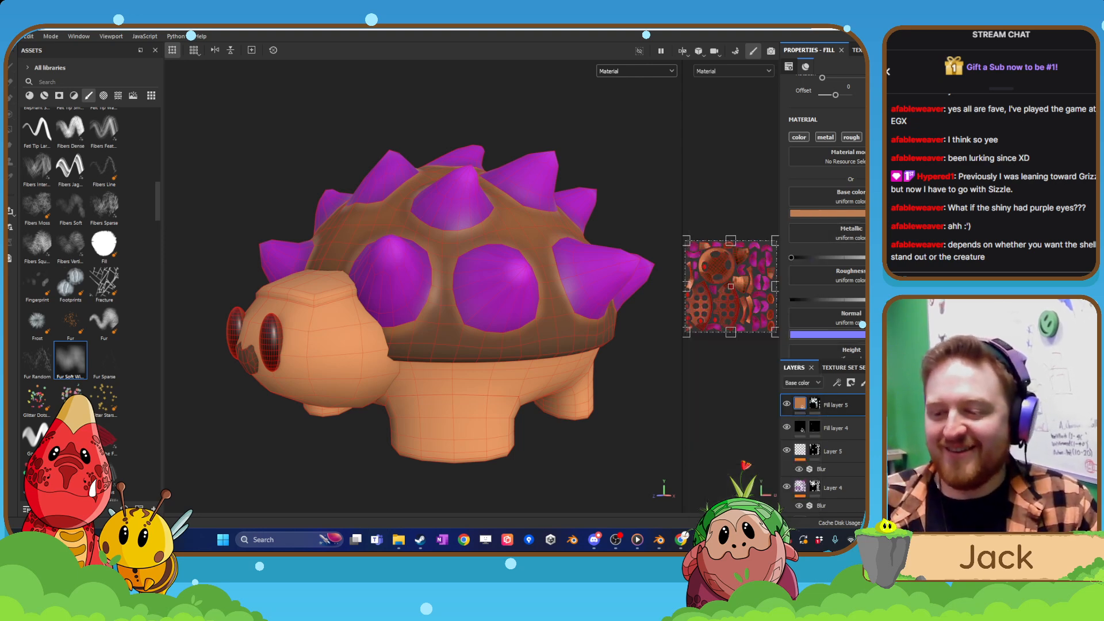
Add a paint layer above Fill layer 5 and set the brush color to a darker brown based on the body tan.
{"action": "left_click", "coordinate": [851, 383]}
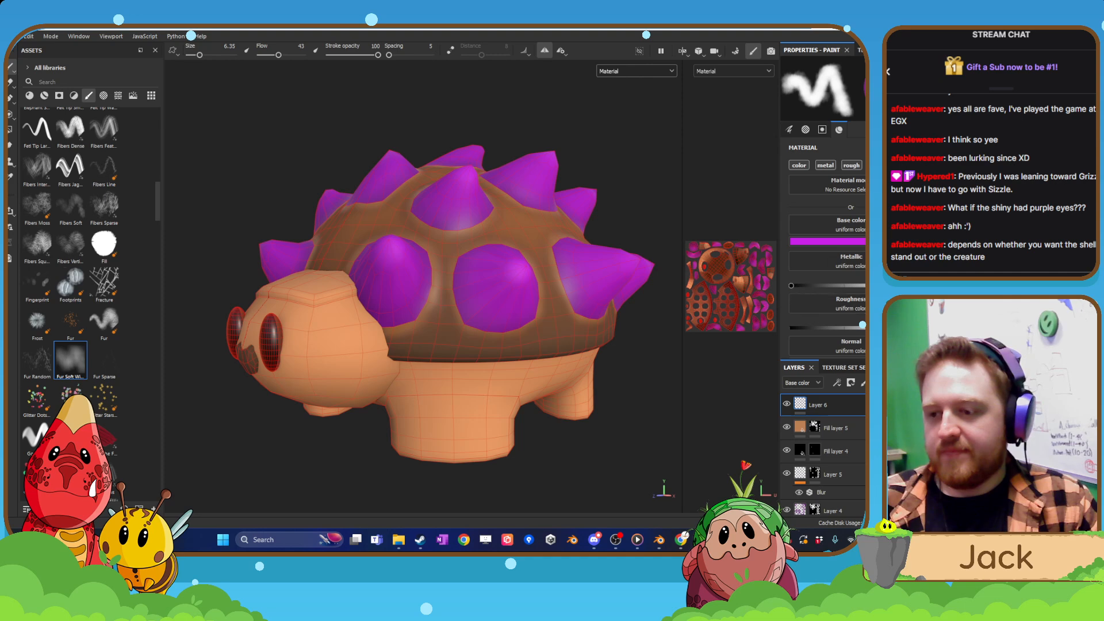
{"action": "left_click", "coordinate": [660, 71]}
{"action": "left_click", "coordinate": [644, 99]}
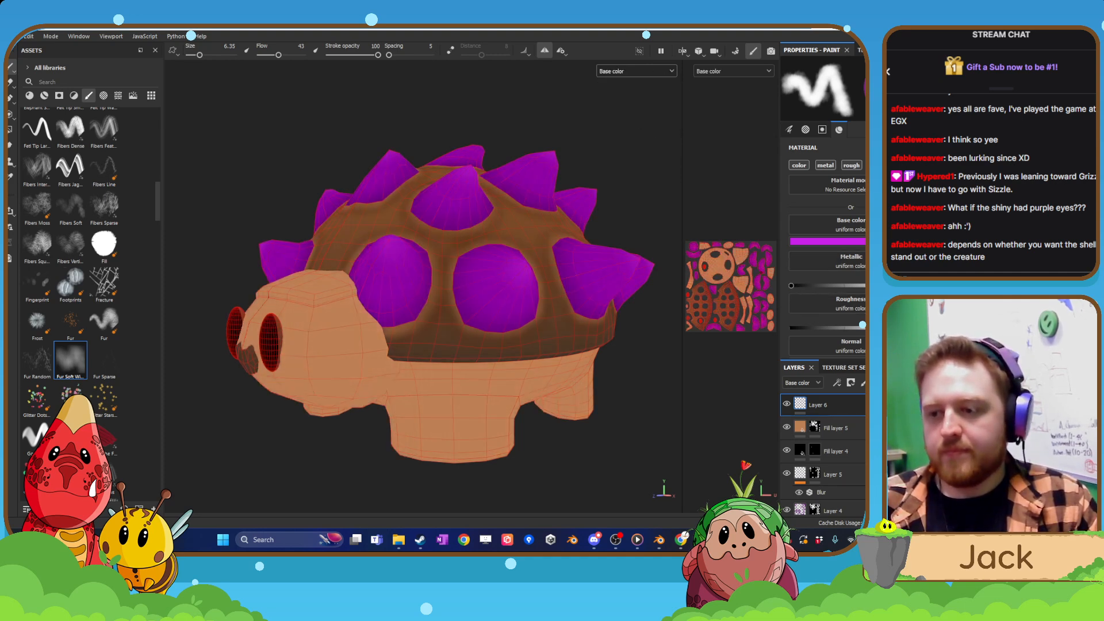
{"action": "left_click", "coordinate": [845, 241]}
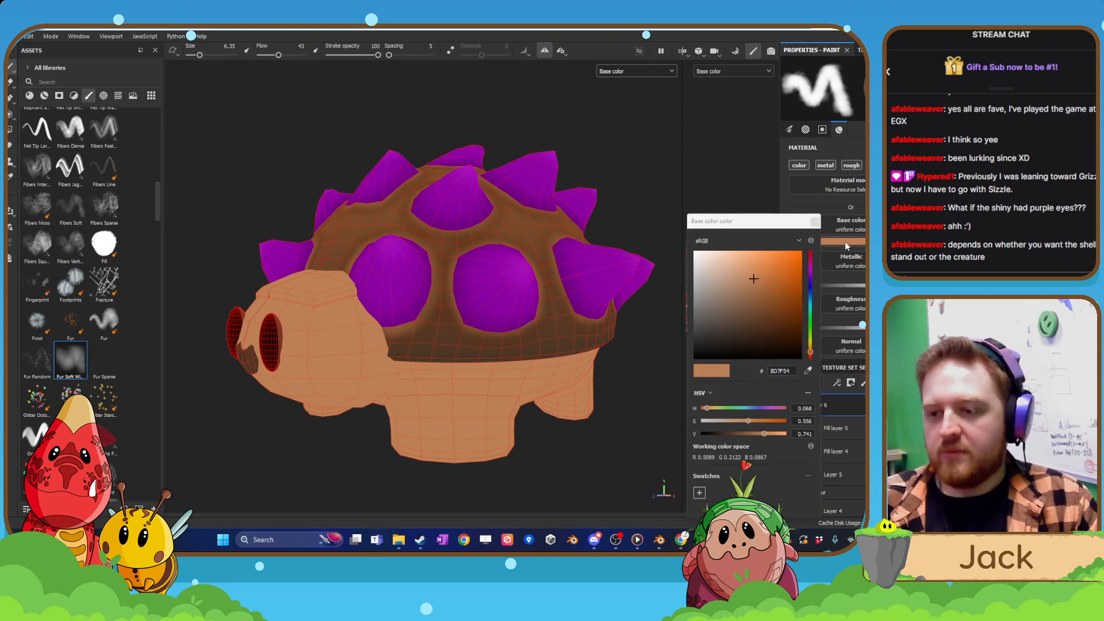
{"action": "left_click", "coordinate": [769, 292]}
{"action": "left_click", "coordinate": [816, 222]}
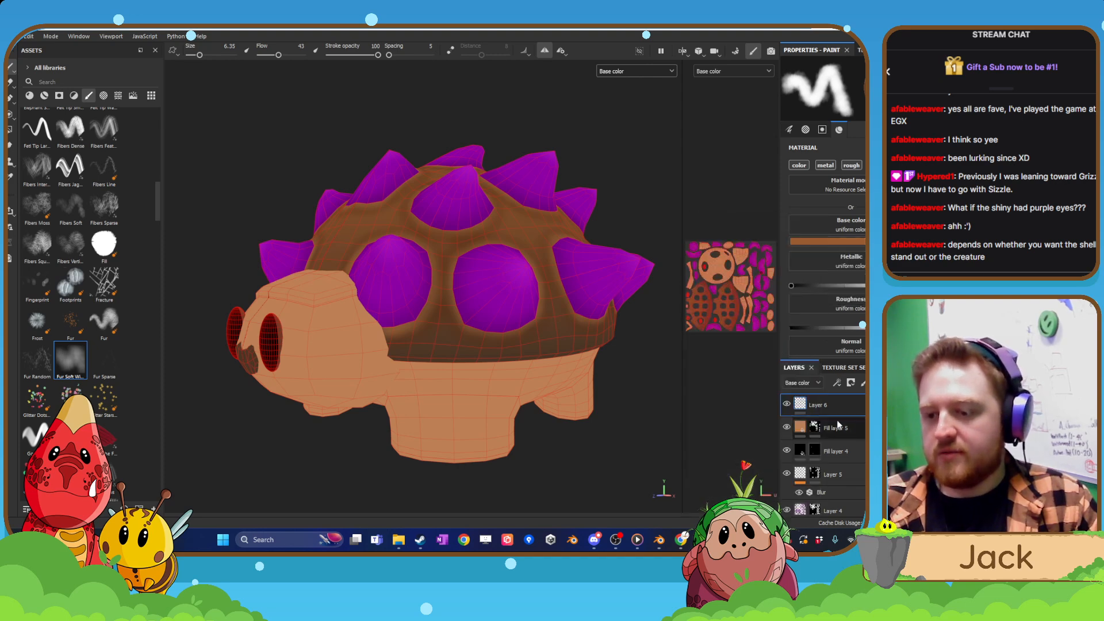
Add another paint layer above Layer 6 and enlarge the brush to size 13.85.
{"action": "left_click", "coordinate": [862, 384]}
{"action": "scroll", "coordinate": [456, 381], "scroll_direction": "up", "scroll_amount": 3}
{"action": "left_click_drag", "start_coordinate": [465, 399], "coordinate": [439, 350], "text": "alt"}
{"action": "key", "text": "bracketright"}
{"action": "key", "text": "bracketright"}
{"action": "key", "text": "bracketright"}
{"action": "key", "text": "bracketright"}
{"action": "key", "text": "bracketright"}
{"action": "key", "text": "bracketright"}
{"action": "key", "text": "bracketright"}
{"action": "key", "text": "bracketright"}
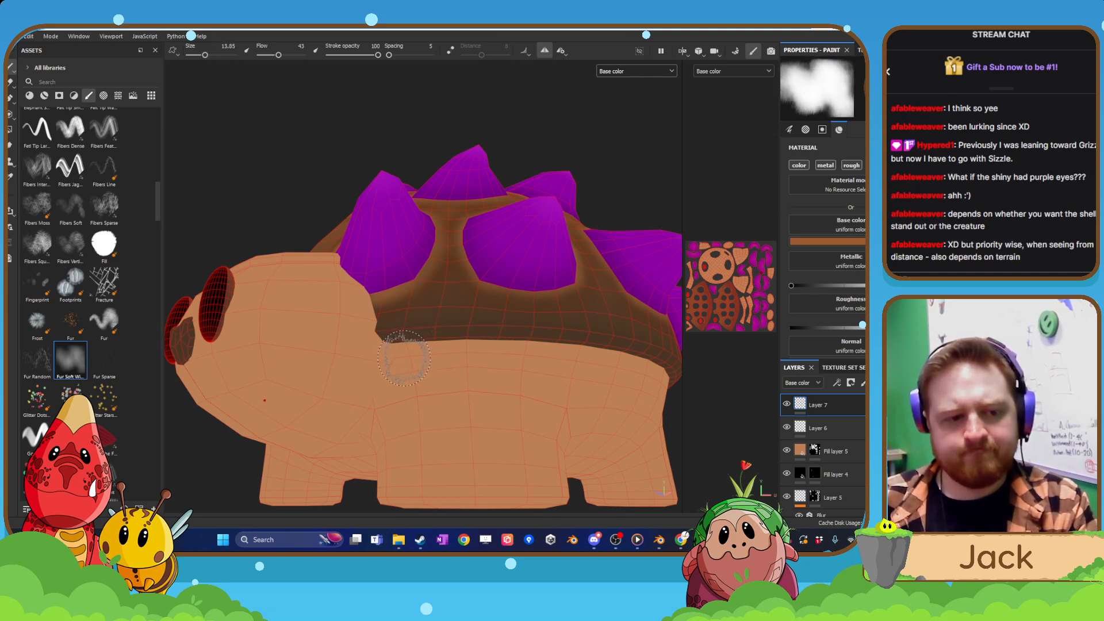
Paint a darker brown band on Layer 7 around the upper body, directly beneath the shell's rim.
{"action": "mouse_move", "coordinate": [400, 374]}
{"action": "left_mouse_down"}
{"action": "mouse_move", "coordinate": [384, 371]}
{"action": "mouse_move", "coordinate": [553, 344]}
{"action": "mouse_move", "coordinate": [419, 433]}
{"action": "mouse_move", "coordinate": [329, 364]}
{"action": "left_mouse_up"}
{"action": "mouse_move", "coordinate": [399, 345]}
{"action": "left_mouse_down"}
{"action": "mouse_move", "coordinate": [581, 345]}
{"action": "mouse_move", "coordinate": [386, 360]}
{"action": "mouse_move", "coordinate": [497, 363]}
{"action": "left_mouse_up"}
{"action": "key", "text": "ctrl+z"}
{"action": "left_click_drag", "start_coordinate": [413, 354], "coordinate": [512, 355]}
{"action": "left_click_drag", "start_coordinate": [576, 367], "coordinate": [467, 382], "text": "alt"}
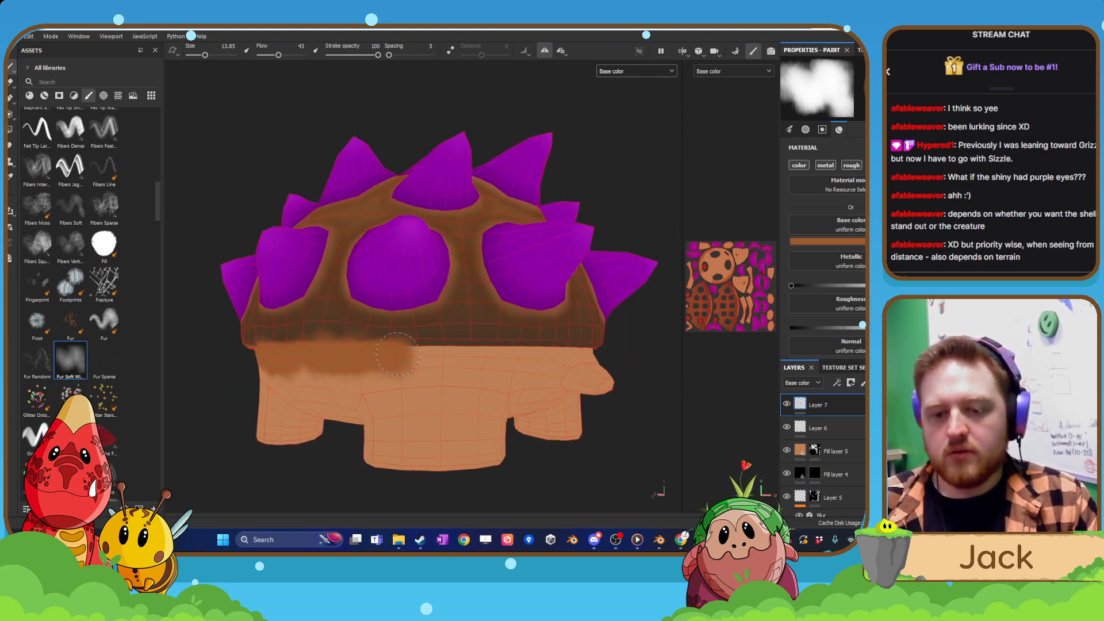
{"action": "mouse_move", "coordinate": [398, 353]}
{"action": "left_mouse_down"}
{"action": "mouse_move", "coordinate": [566, 359]}
{"action": "mouse_move", "coordinate": [641, 375]}
{"action": "mouse_move", "coordinate": [356, 397]}
{"action": "left_mouse_up"}
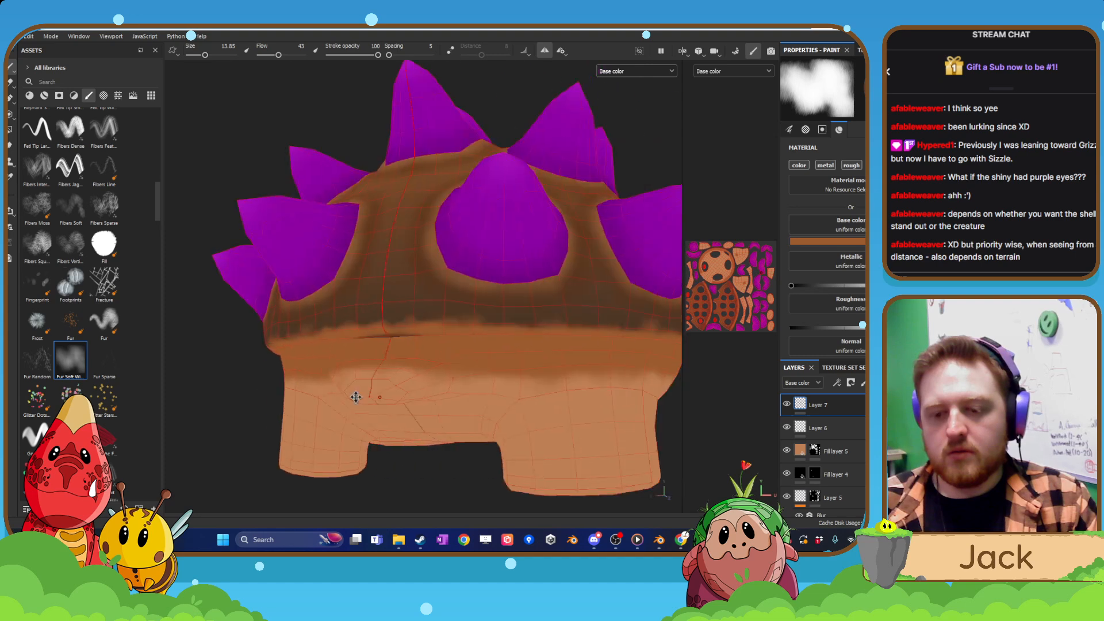
{"action": "middle_click_drag", "start_coordinate": [356, 397], "coordinate": [344, 397], "text": "alt"}
{"action": "mouse_move", "coordinate": [345, 336]}
{"action": "left_mouse_down"}
{"action": "mouse_move", "coordinate": [432, 339]}
{"action": "mouse_move", "coordinate": [396, 409]}
{"action": "mouse_move", "coordinate": [382, 377]}
{"action": "mouse_move", "coordinate": [547, 353]}
{"action": "mouse_move", "coordinate": [423, 364]}
{"action": "mouse_move", "coordinate": [505, 327]}
{"action": "mouse_move", "coordinate": [387, 283]}
{"action": "mouse_move", "coordinate": [470, 339]}
{"action": "mouse_move", "coordinate": [425, 351]}
{"action": "mouse_move", "coordinate": [540, 394]}
{"action": "mouse_move", "coordinate": [486, 347]}
{"action": "mouse_move", "coordinate": [518, 327]}
{"action": "left_mouse_up"}
{"action": "scroll", "coordinate": [373, 342], "scroll_direction": "down", "scroll_amount": 3}
{"action": "scroll", "coordinate": [442, 329], "scroll_direction": "down", "scroll_amount": 4}
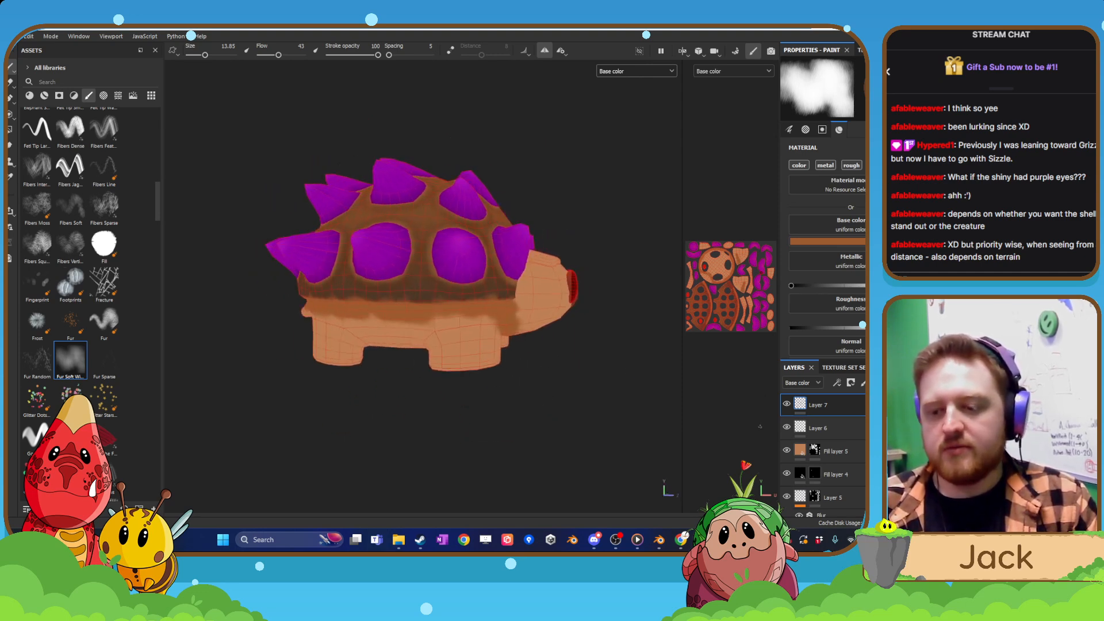
Add a black mask to Layer 7 and polygon-fill the body mesh so the dark band shows only there.
{"action": "right_click", "coordinate": [834, 410]}
{"action": "left_click", "coordinate": [849, 46]}
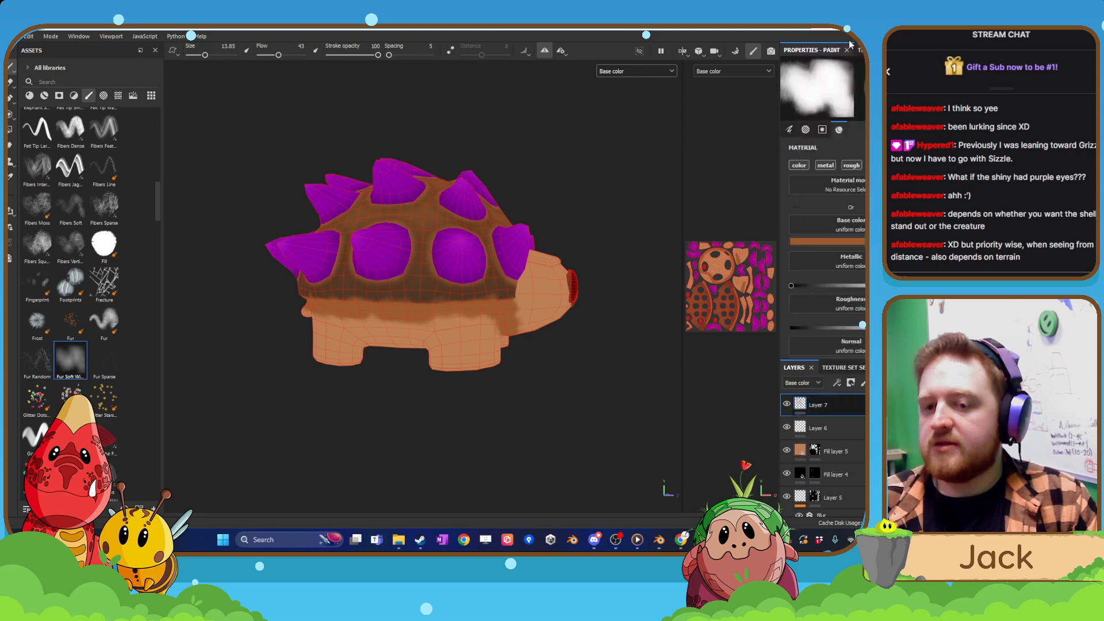
{"action": "left_click", "coordinate": [480, 366]}
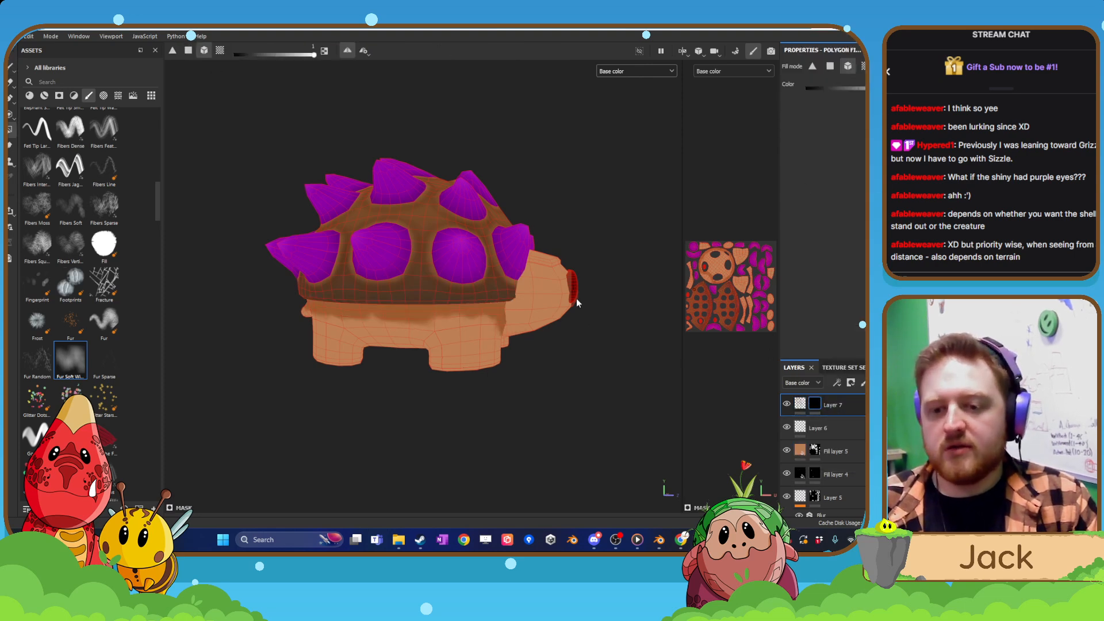
{"action": "left_click_drag", "start_coordinate": [538, 320], "coordinate": [532, 422], "text": "alt"}
{"action": "right_click_drag", "start_coordinate": [533, 421], "coordinate": [710, 475], "text": "alt"}
{"action": "left_click_drag", "start_coordinate": [477, 379], "coordinate": [587, 372], "text": "alt"}
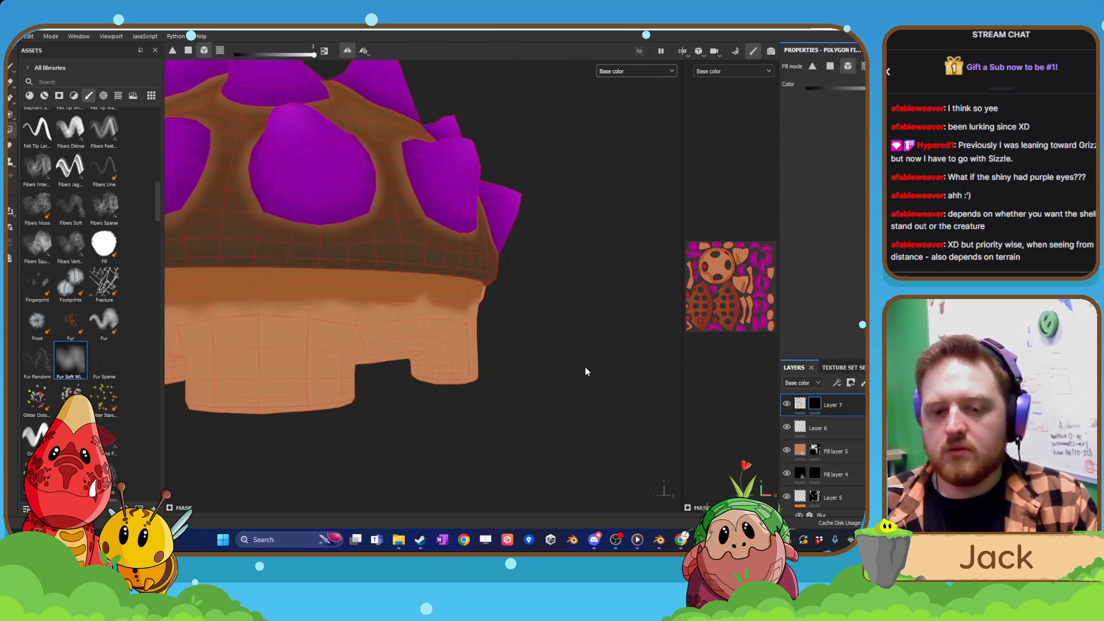
{"action": "right_click_drag", "start_coordinate": [587, 372], "coordinate": [456, 366], "text": "alt"}
{"action": "left_click_drag", "start_coordinate": [456, 361], "coordinate": [407, 374], "text": "alt"}
{"action": "right_click_drag", "start_coordinate": [407, 374], "coordinate": [489, 377], "text": "alt"}
Add a Blur filter to Layer 7's painted content and slightly raise the blur intensity to soften the band's edges.
{"action": "right_click", "coordinate": [797, 405]}
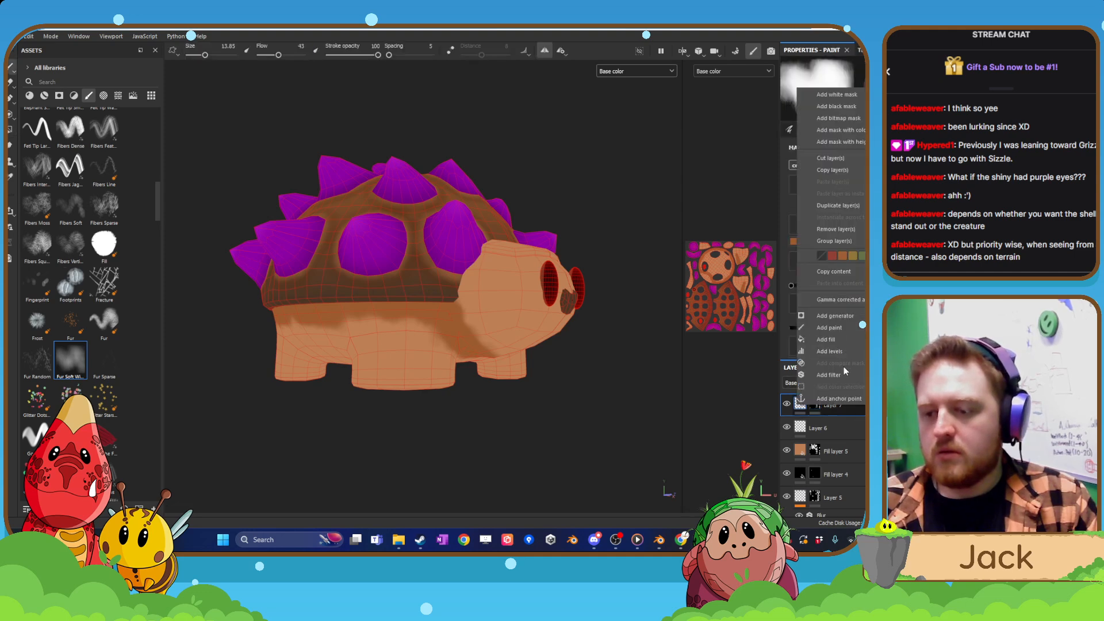
{"action": "left_click", "coordinate": [829, 375]}
{"action": "left_click", "coordinate": [847, 105]}
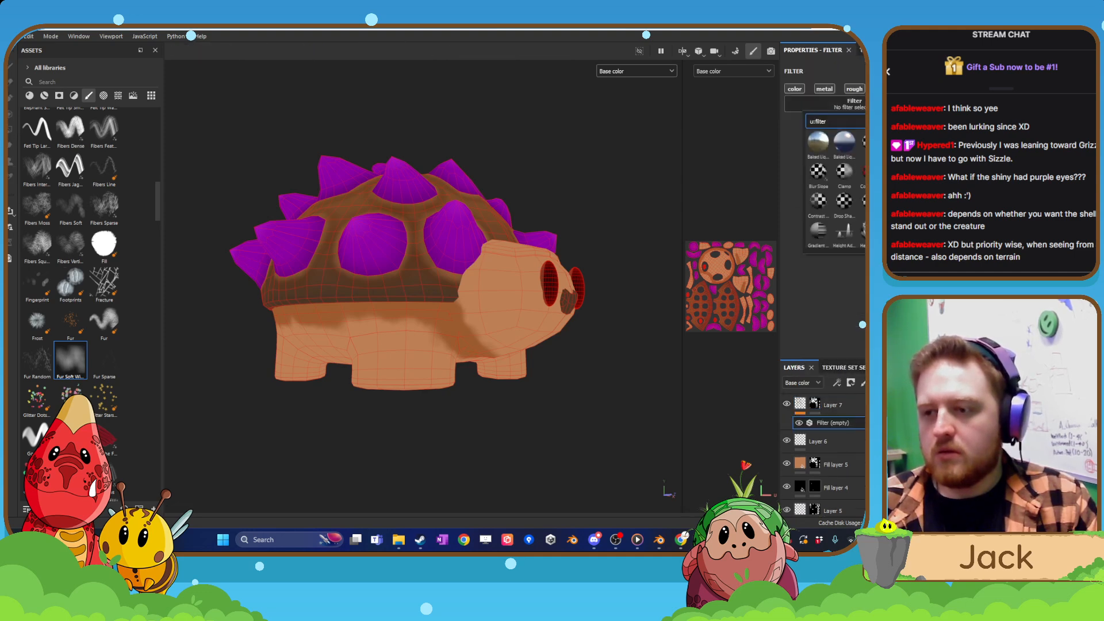
{"action": "left_click", "coordinate": [870, 142]}
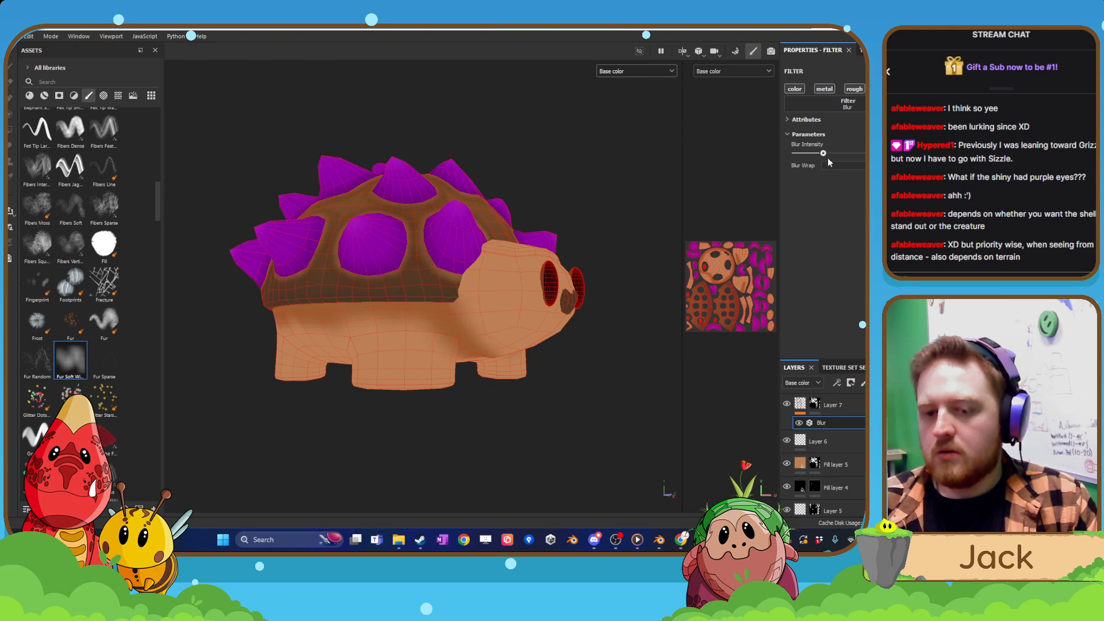
{"action": "left_click_drag", "start_coordinate": [501, 289], "coordinate": [397, 296], "text": "alt"}
{"action": "right_click_drag", "start_coordinate": [556, 313], "coordinate": [483, 312], "text": "alt"}
{"action": "left_click_drag", "start_coordinate": [483, 312], "coordinate": [328, 311], "text": "alt"}
{"action": "right_click_drag", "start_coordinate": [403, 311], "coordinate": [547, 314], "text": "alt"}
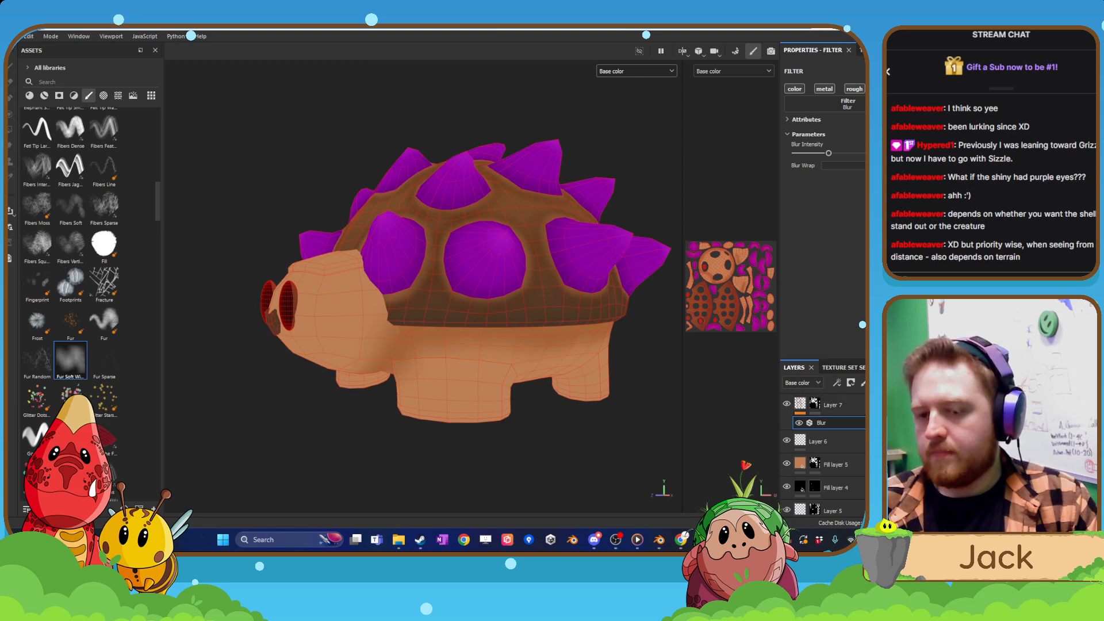
{"action": "left_click_drag", "start_coordinate": [592, 389], "coordinate": [677, 399], "text": "alt"}
{"action": "scroll", "coordinate": [499, 344], "scroll_direction": "up", "scroll_amount": 2}
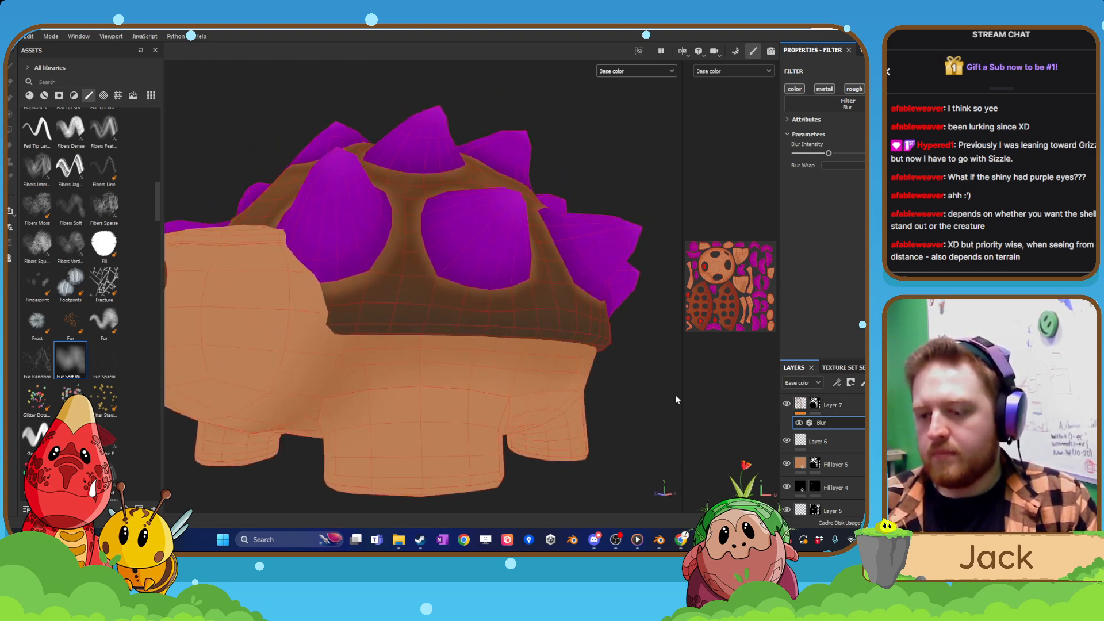
Add a new paint layer above Layer 7 and set its brush base color to a darker brown.
{"action": "left_click", "coordinate": [862, 402]}
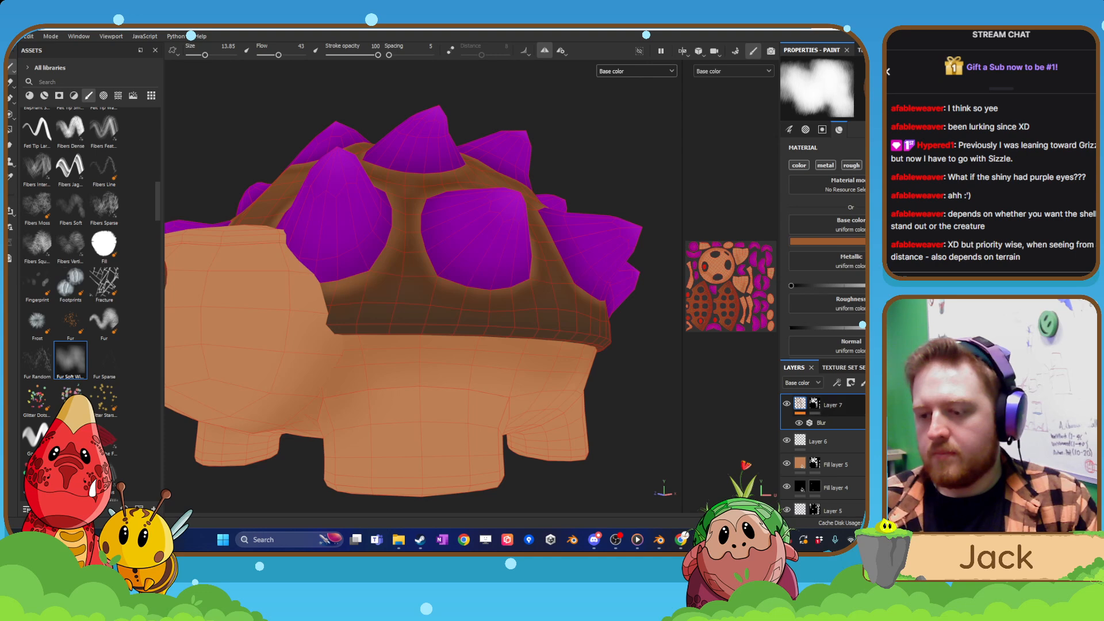
{"action": "left_click", "coordinate": [864, 383]}
{"action": "left_click", "coordinate": [861, 245]}
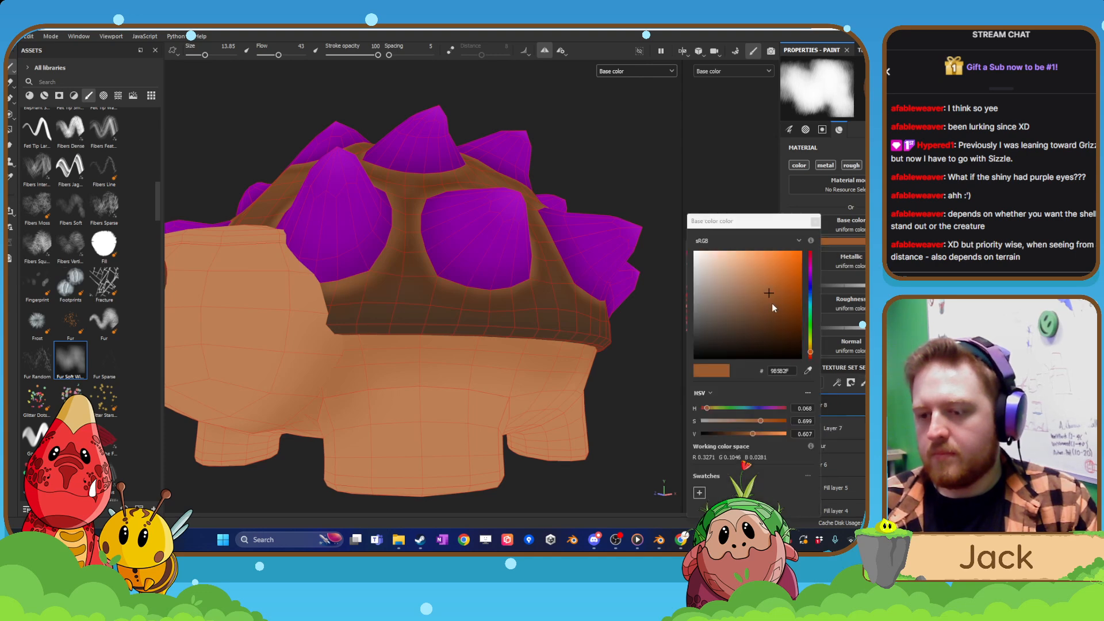
{"action": "left_click", "coordinate": [772, 304]}
{"action": "left_click", "coordinate": [815, 222]}
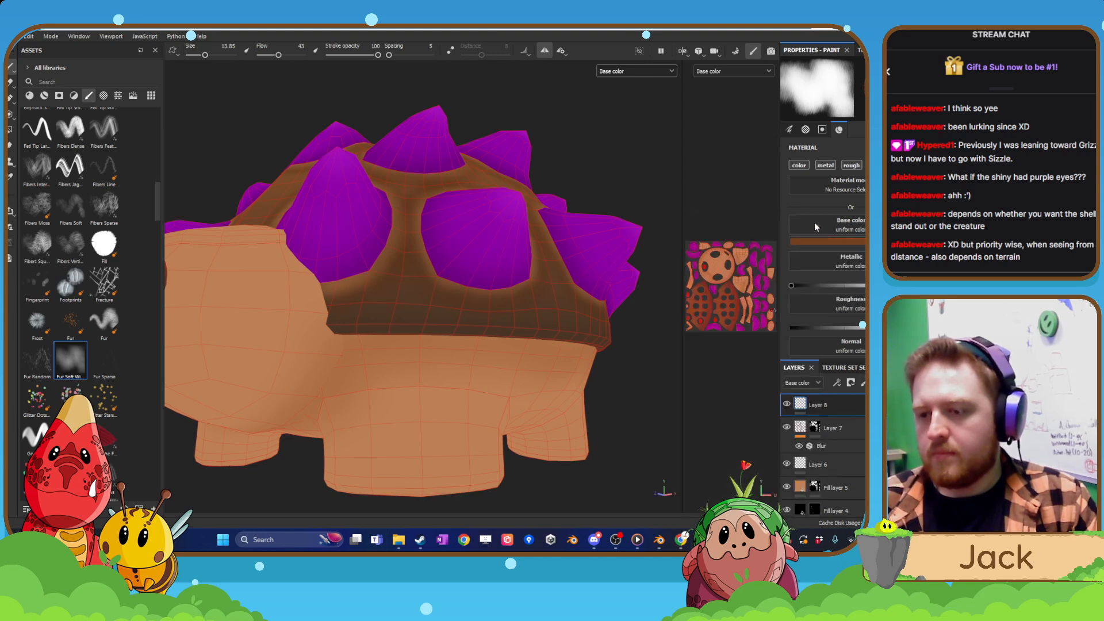
Shrink the brush to size 4.49 and paint a thin dark brown line on Layer 8 along the body beneath the shell's rim.
{"action": "left_click_drag", "start_coordinate": [493, 326], "coordinate": [469, 331], "text": "alt"}
{"action": "key", "text": "bracketleft"}
{"action": "key", "text": "bracketleft"}
{"action": "key", "text": "bracketleft"}
{"action": "key", "text": "bracketleft"}
{"action": "key", "text": "bracketleft"}
{"action": "key", "text": "bracketleft"}
{"action": "key", "text": "bracketleft"}
{"action": "key", "text": "bracketleft"}
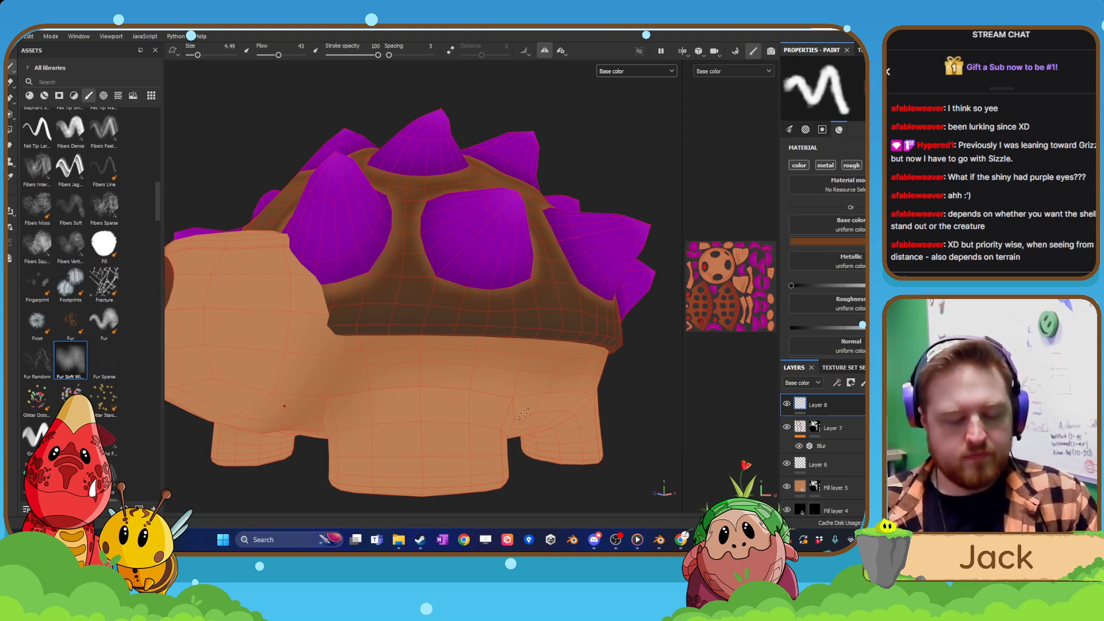
{"action": "left_click_drag", "start_coordinate": [625, 394], "coordinate": [429, 391], "text": "alt"}
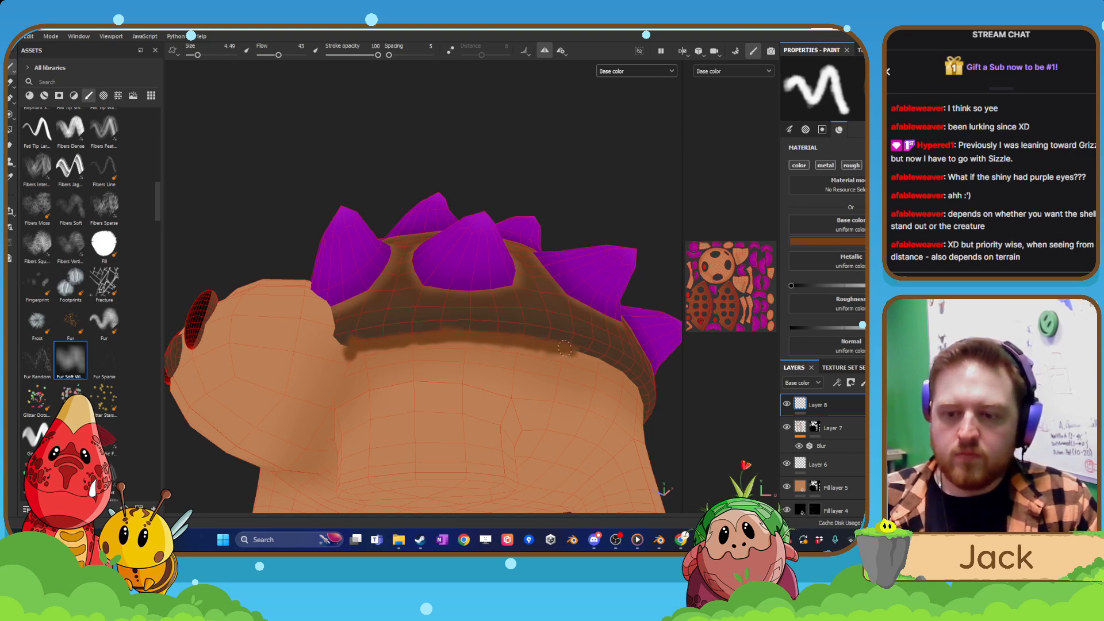
{"action": "mouse_move", "coordinate": [577, 354]}
{"action": "left_mouse_down", "text": "alt"}
{"action": "mouse_move", "coordinate": [583, 345]}
{"action": "mouse_move", "coordinate": [363, 342]}
{"action": "left_mouse_up", "text": "alt"}
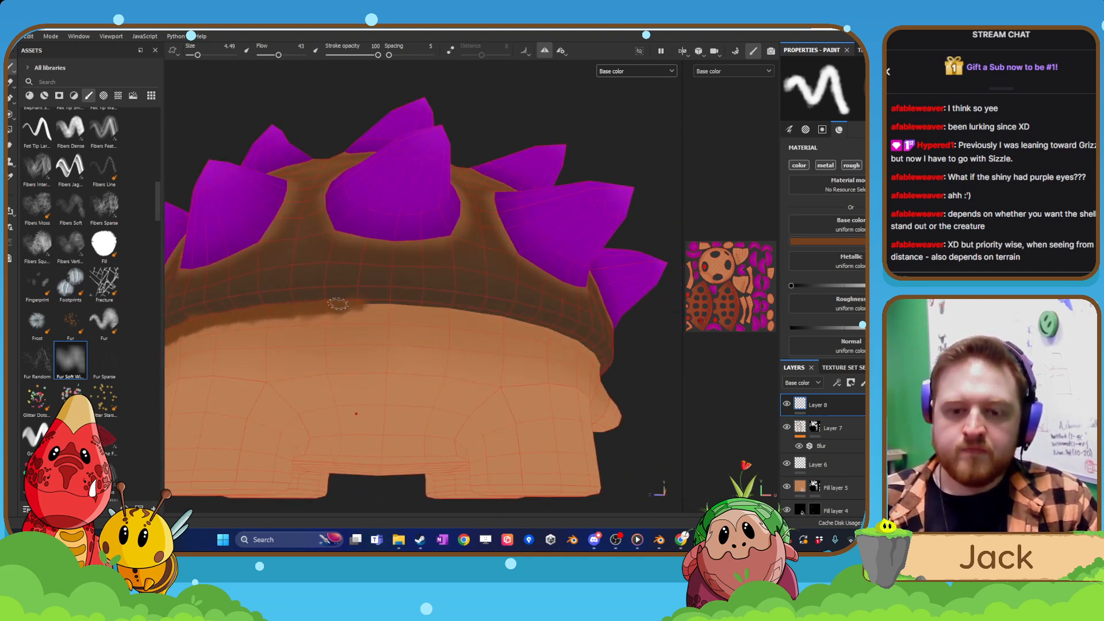